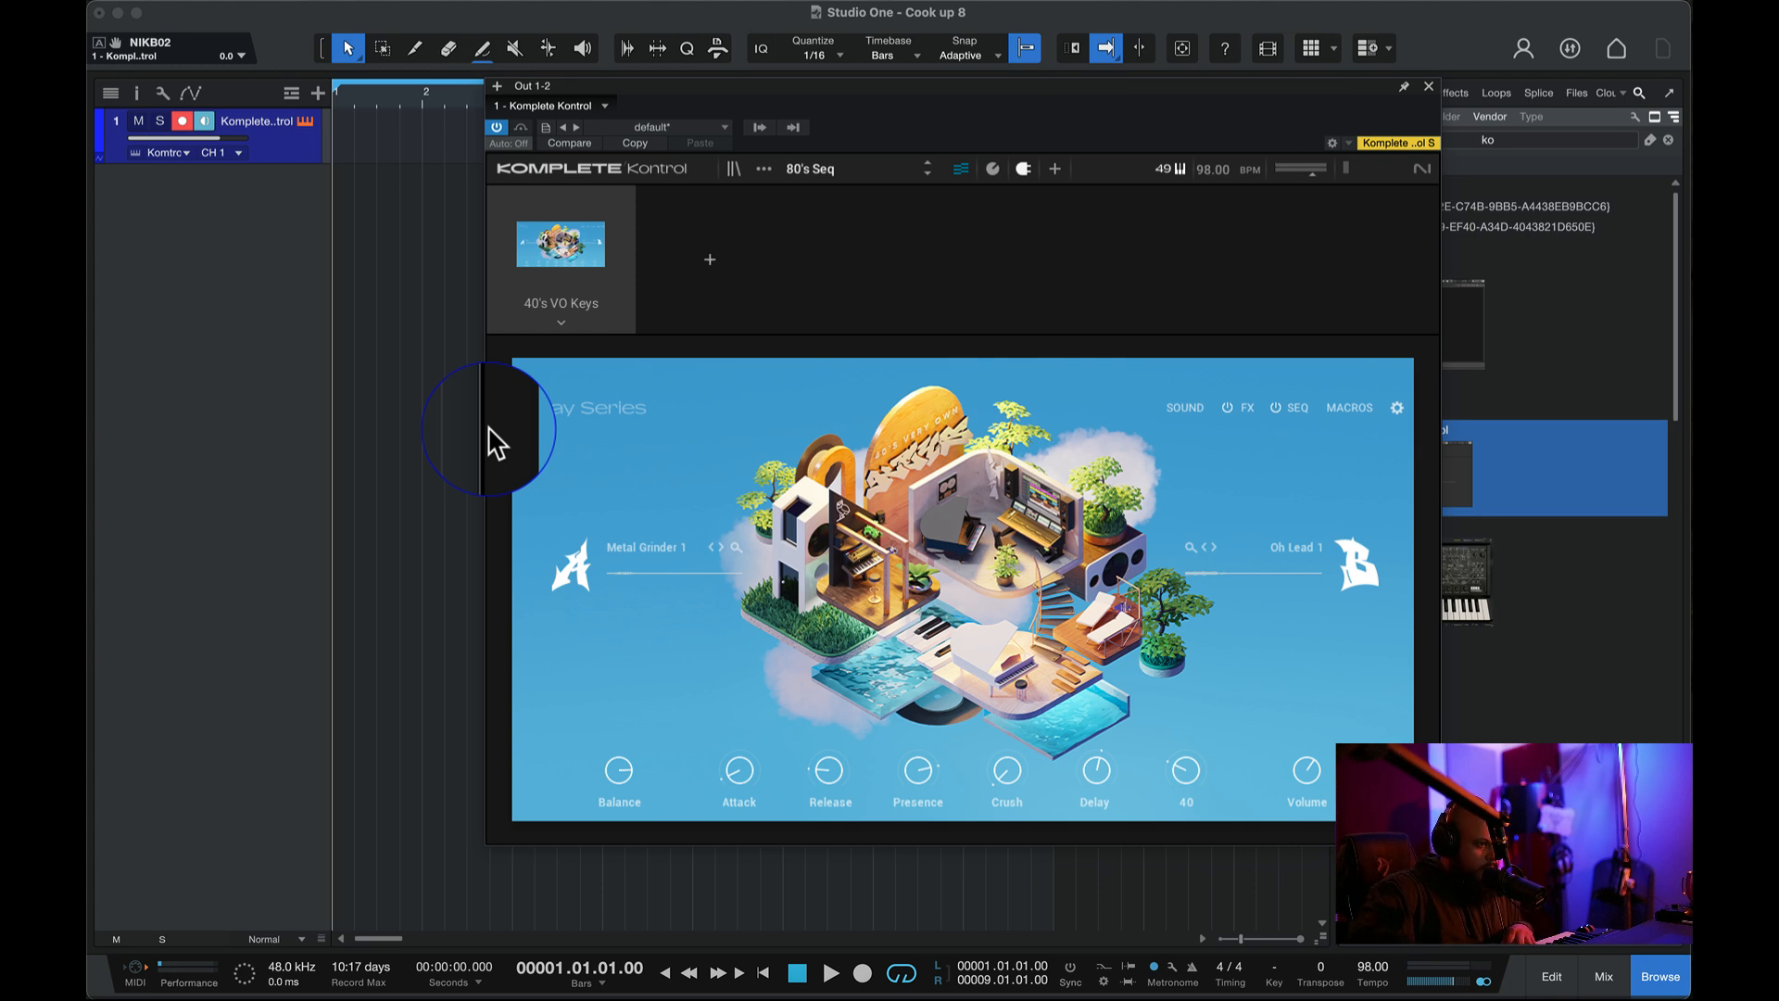
- Record an eight-bar part on the Komplete Kontrol track and quantize all its notes in the note editor
click(1429, 86)
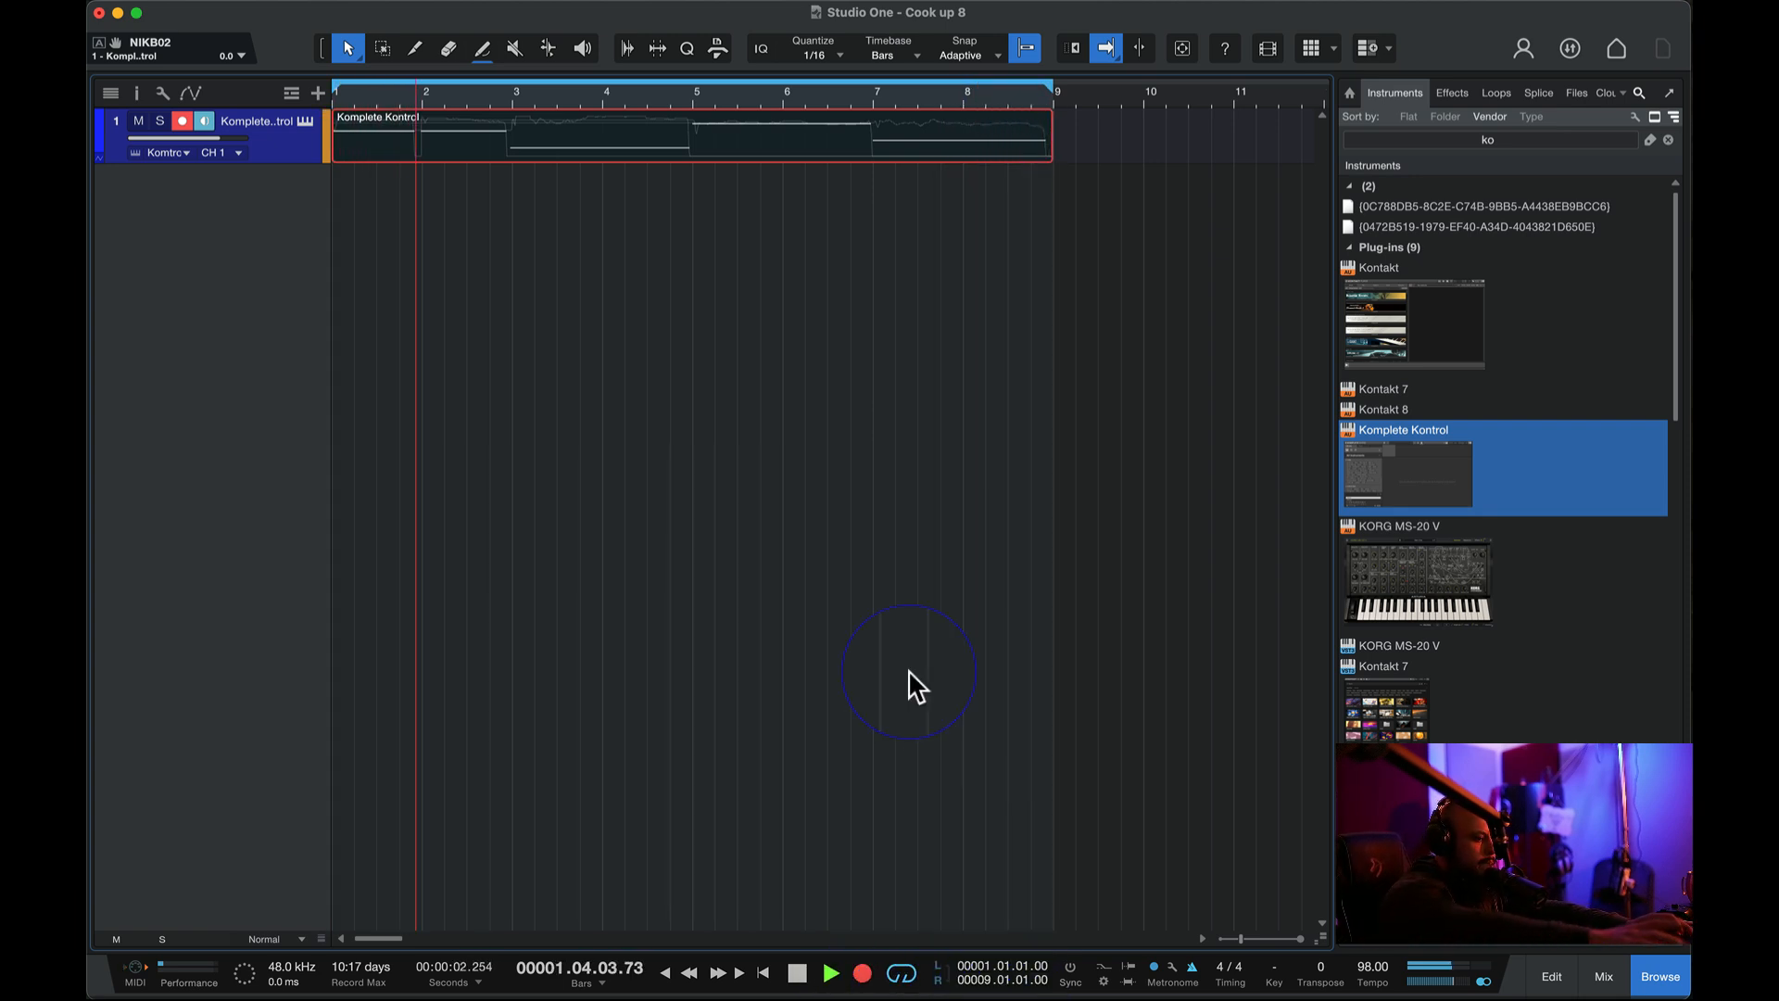
key(space)
double_click(562, 118)
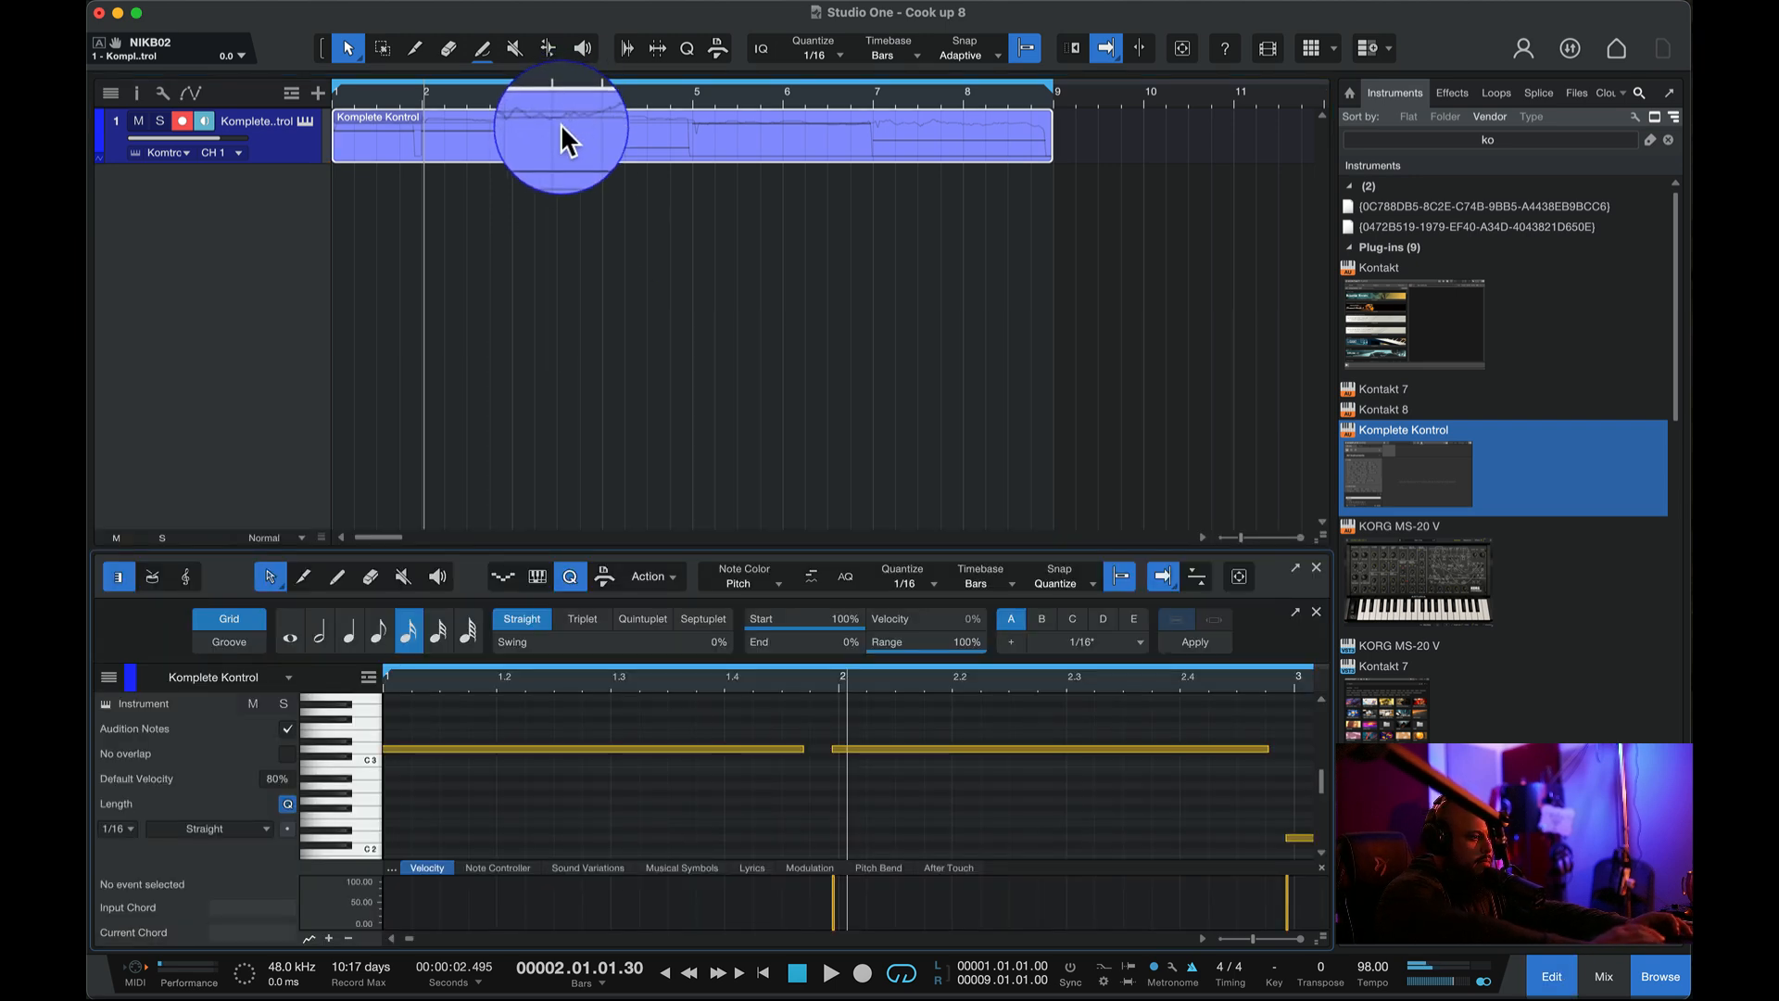
key(super+a)
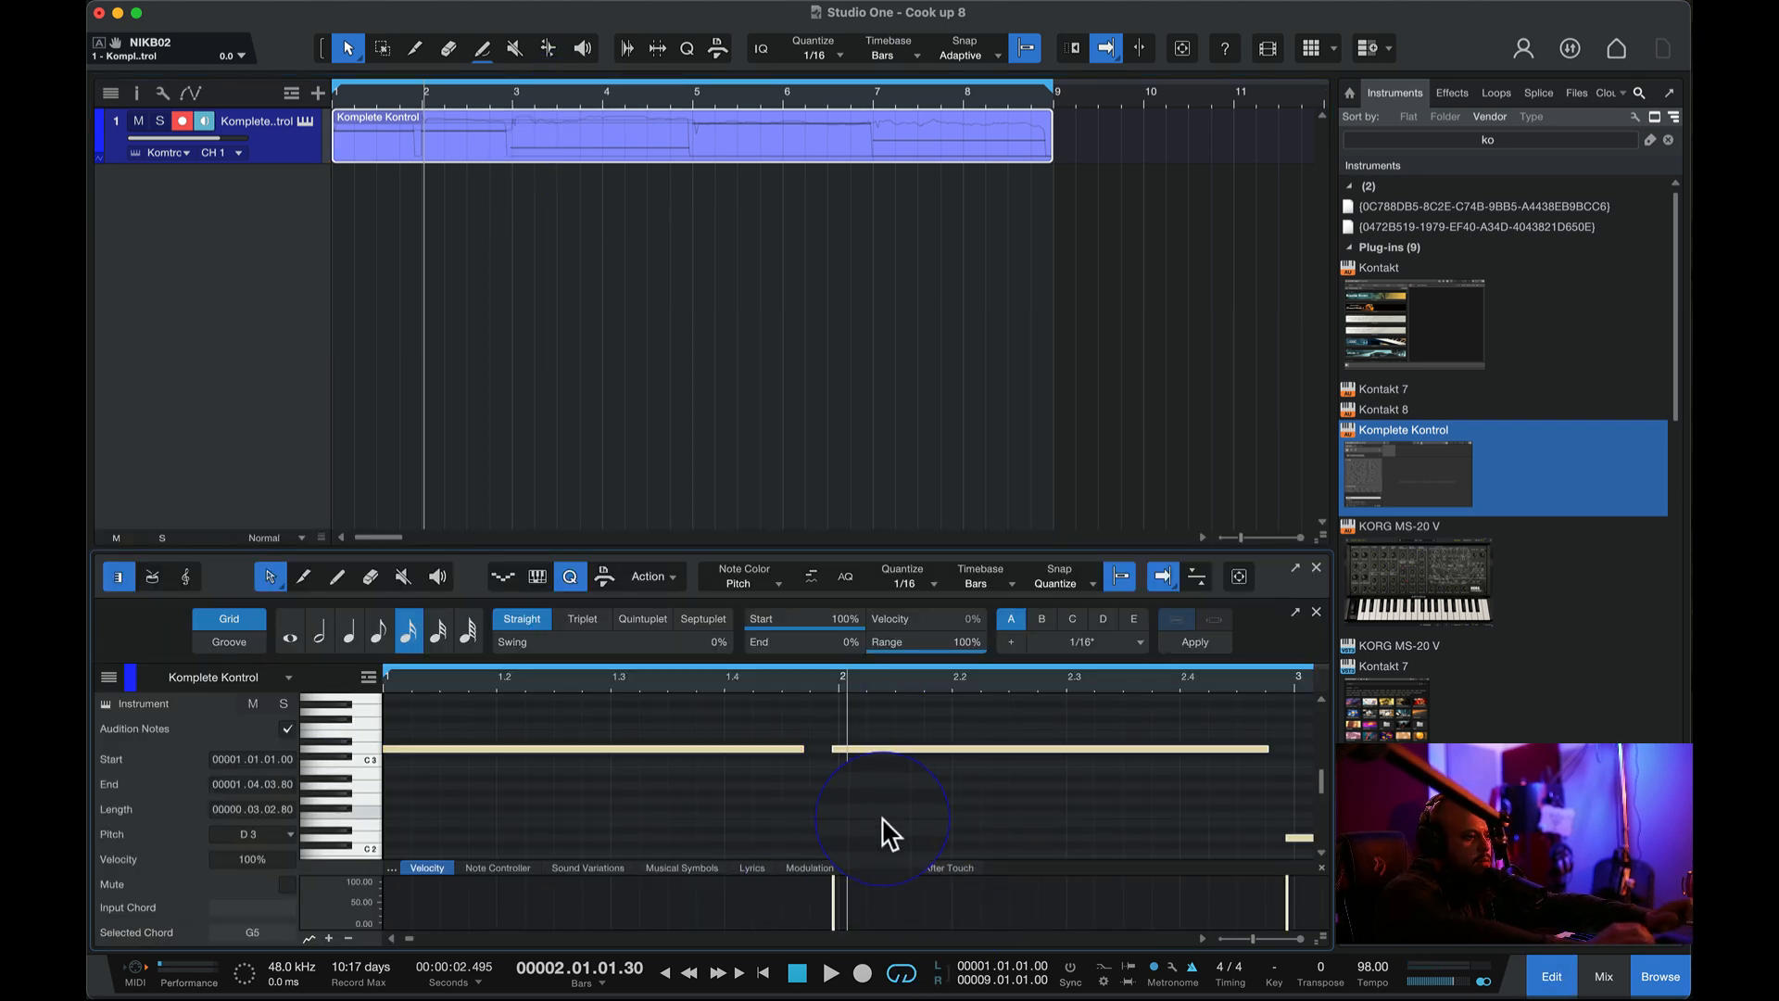
click(865, 797)
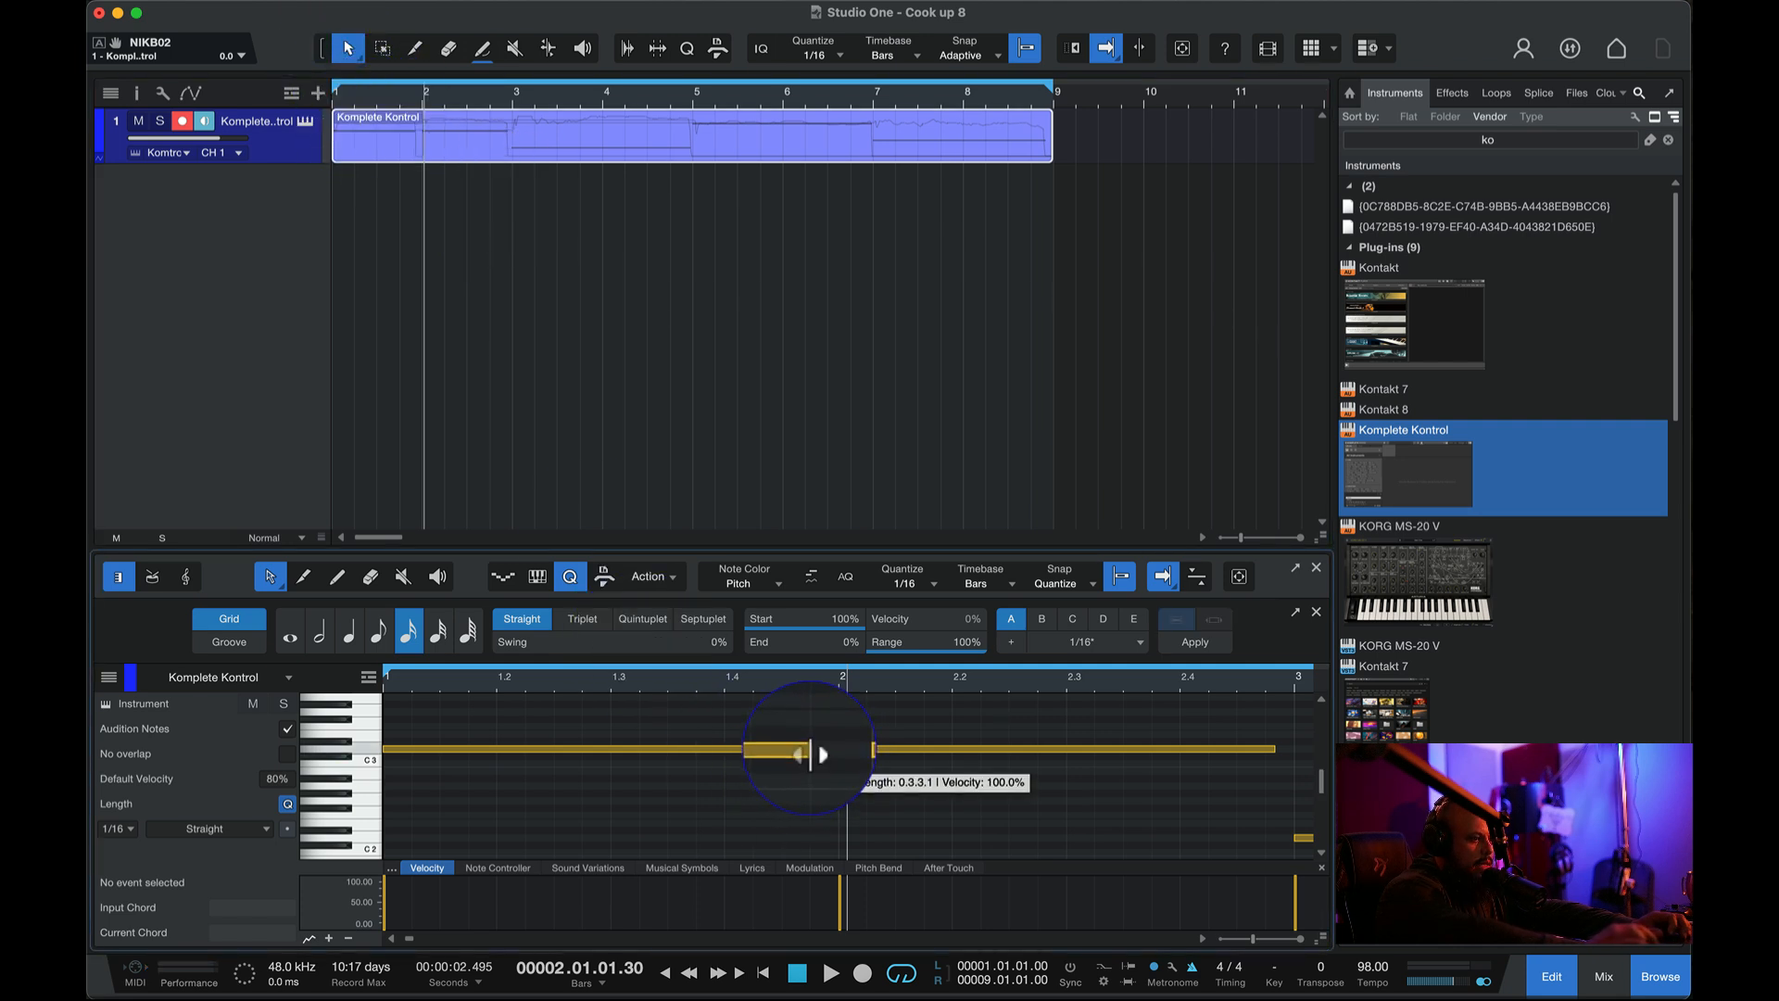
- Adjust the opening note's end, then end the bar 2 D3 note at 2.04.04.00 and the D2 note at 4.04.04.00
scroll(1116, 753, right, 3)
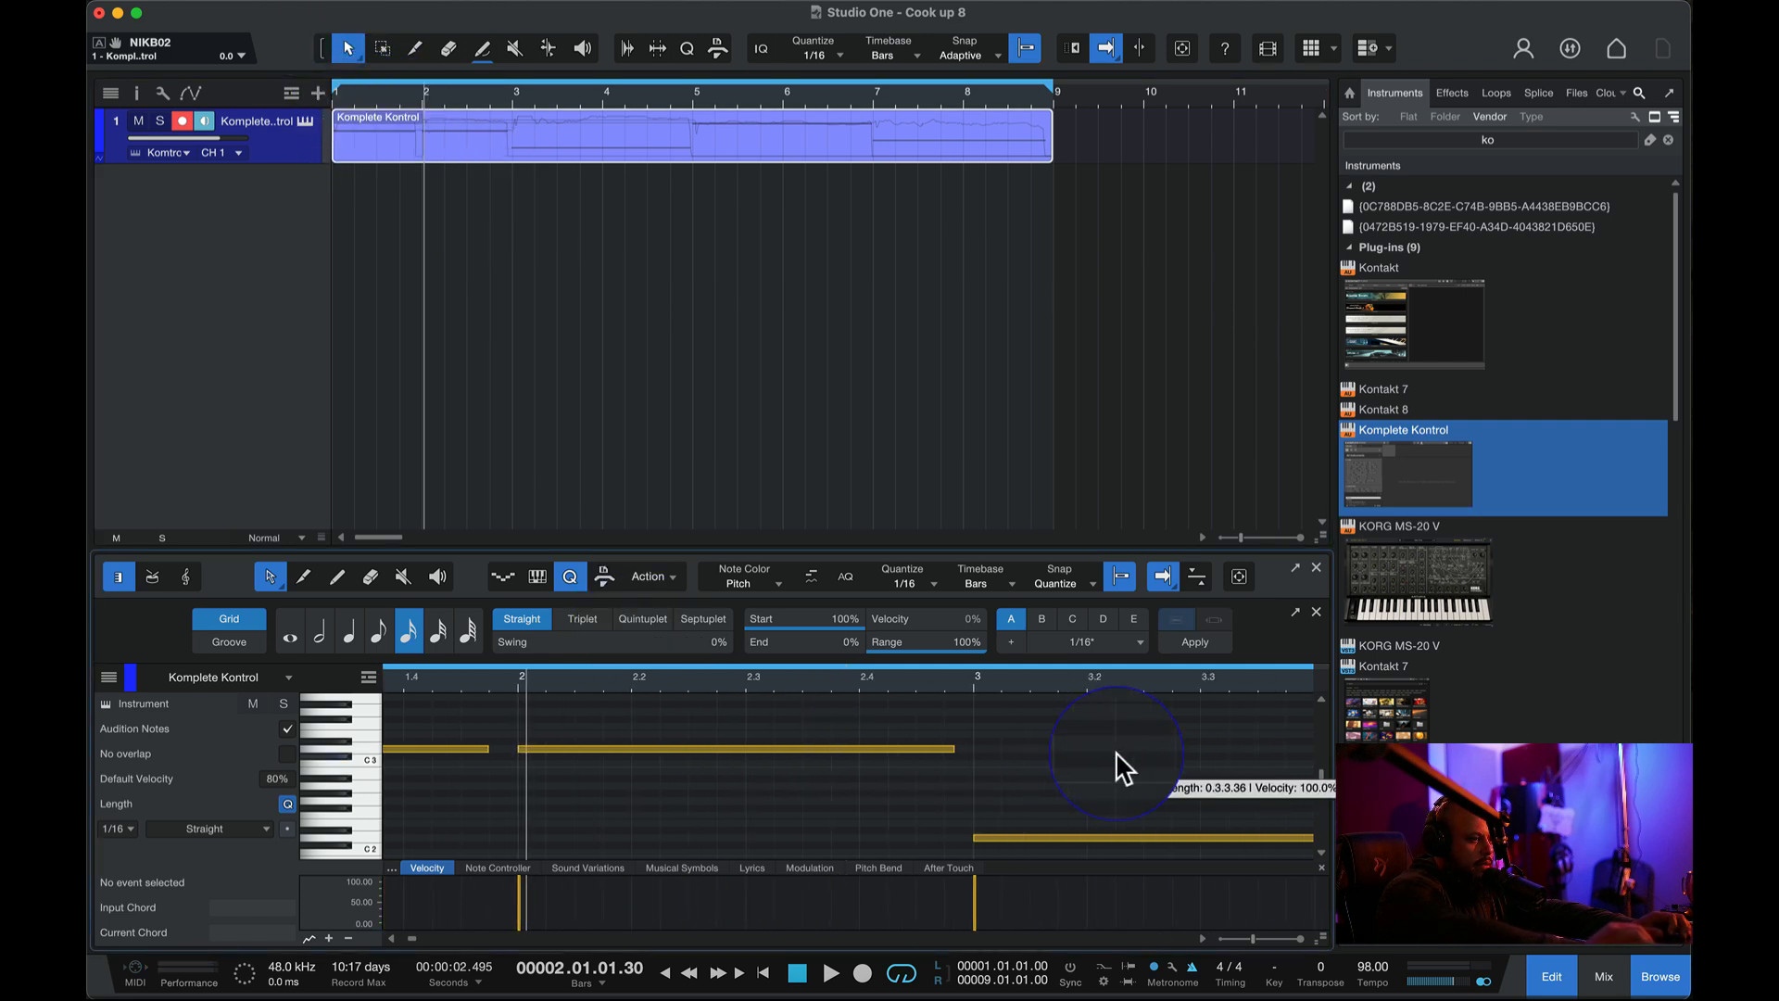
click(940, 747)
scroll(1093, 838, right, 5)
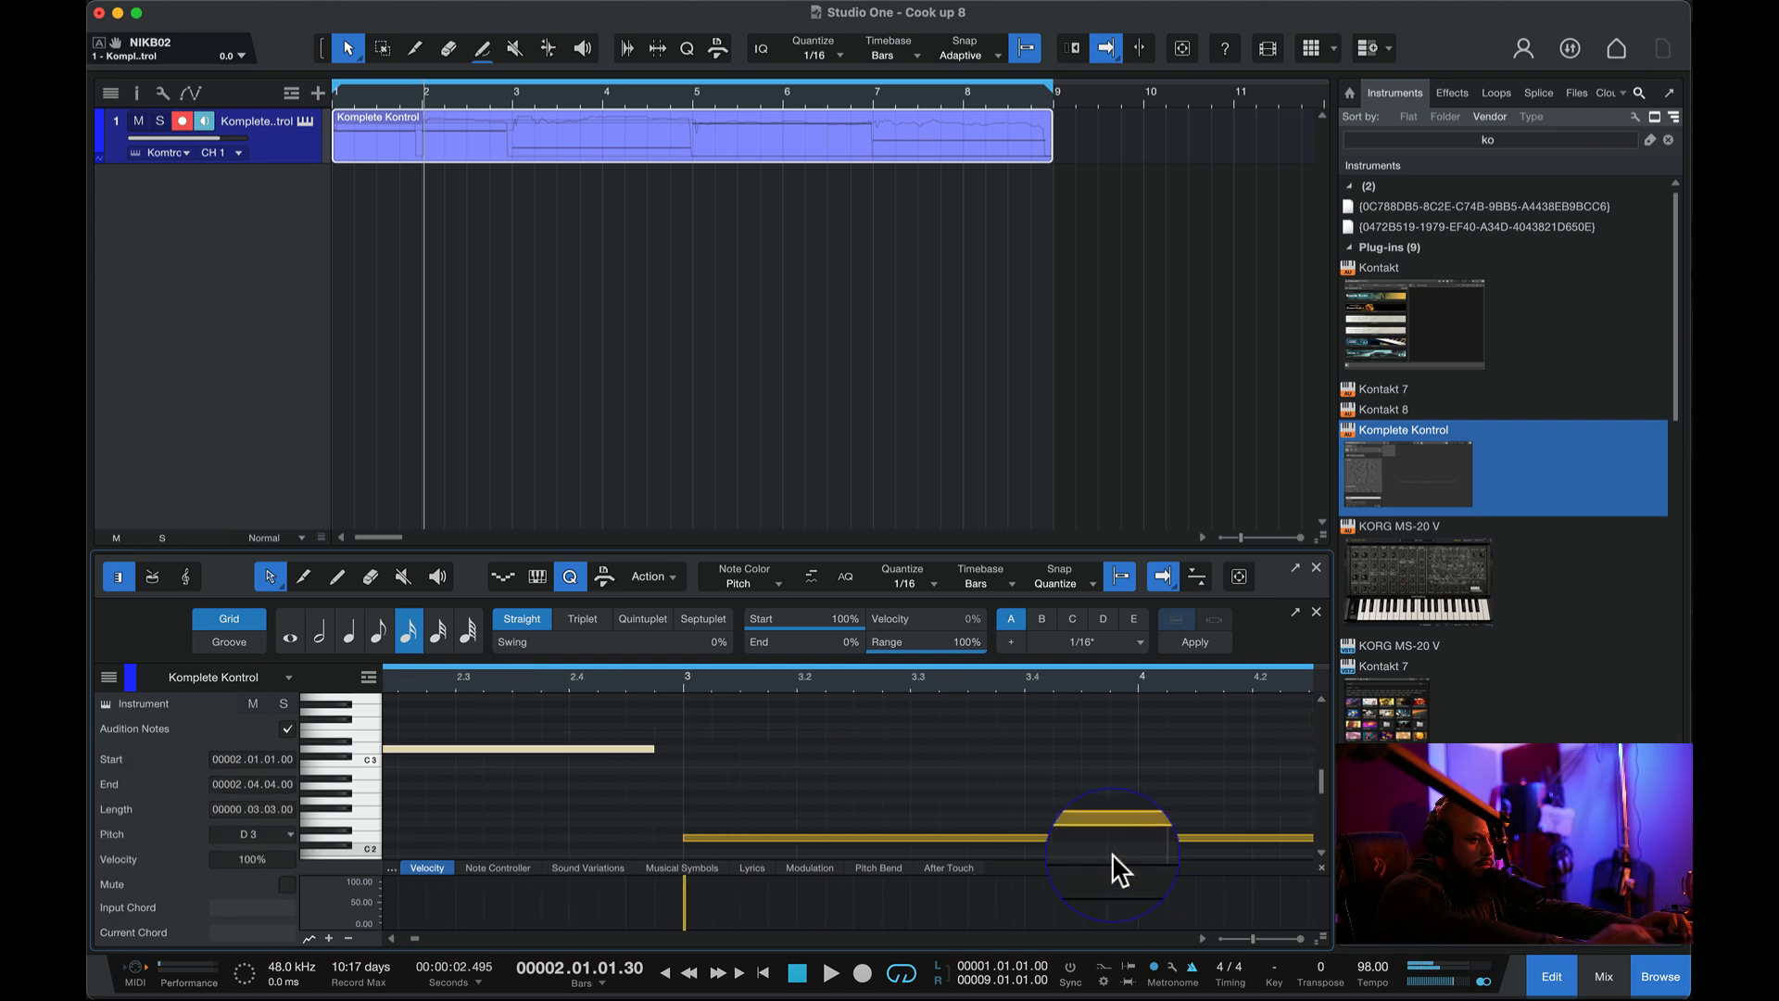
drag(775, 838, 767, 841)
scroll(970, 728, right, 3)
scroll(970, 746, right, 2)
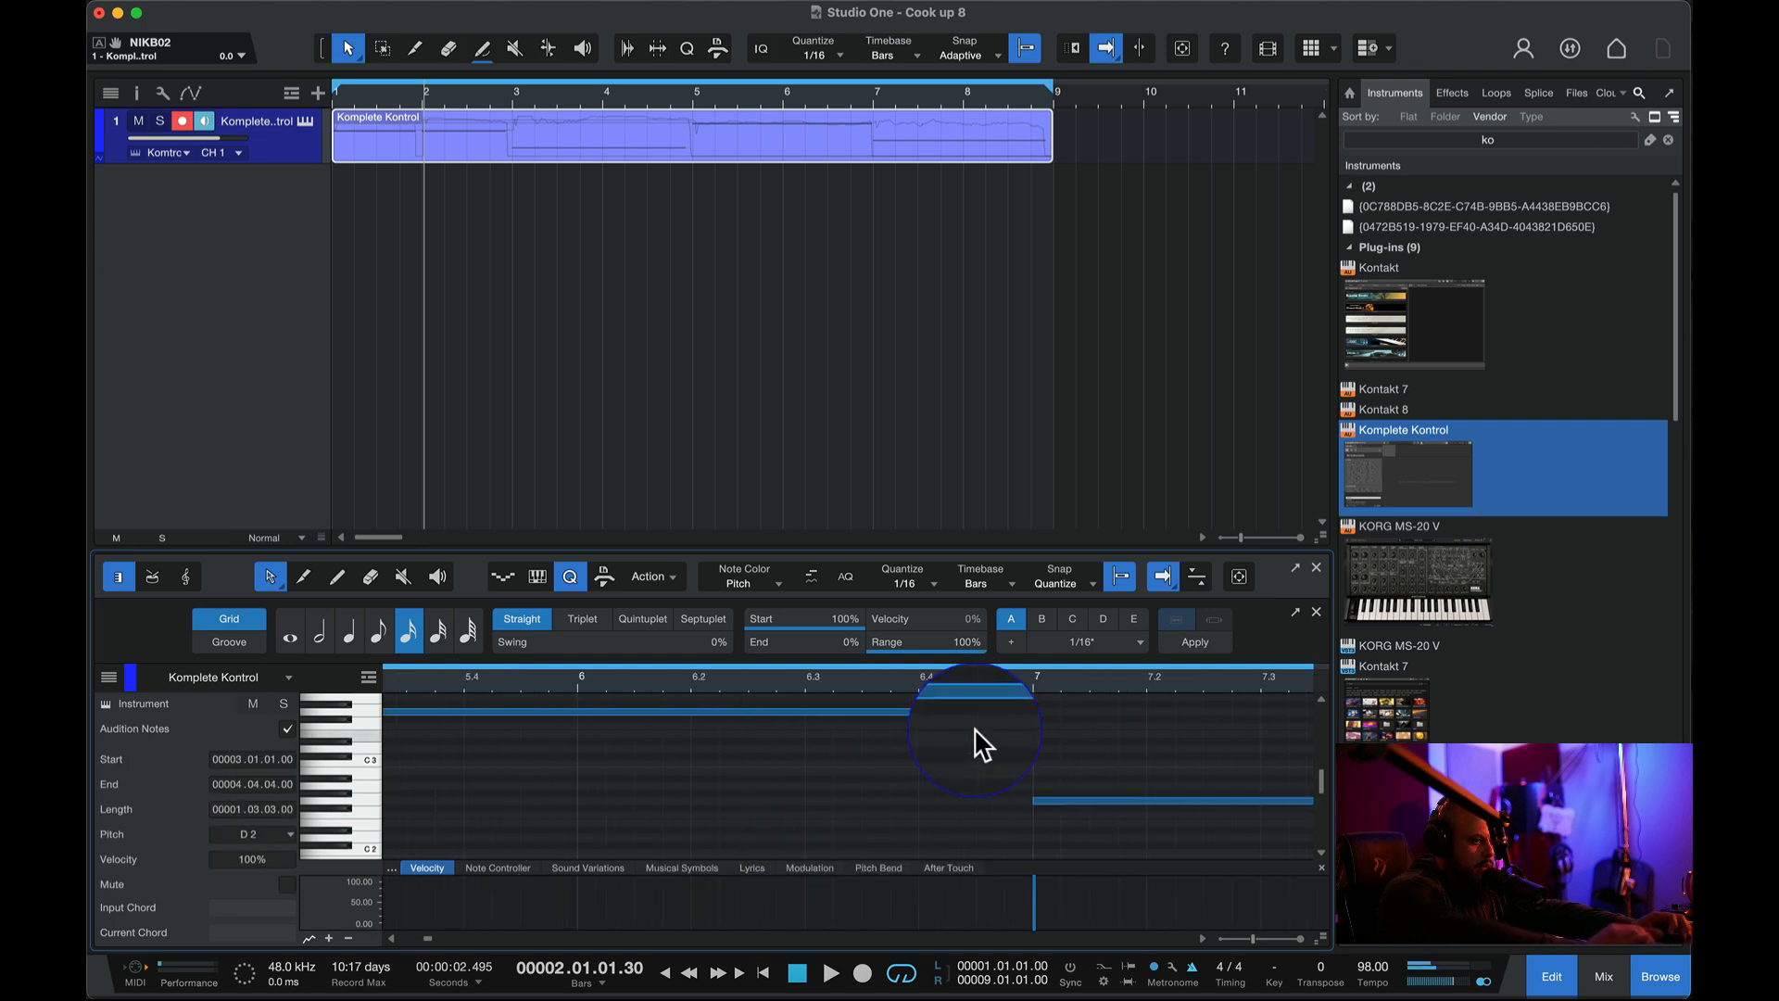
- Set the G3 note to end at 6.04.04.00 and the final G2 note to end at 8.04.04.00
click(996, 712)
key(shift+Down)
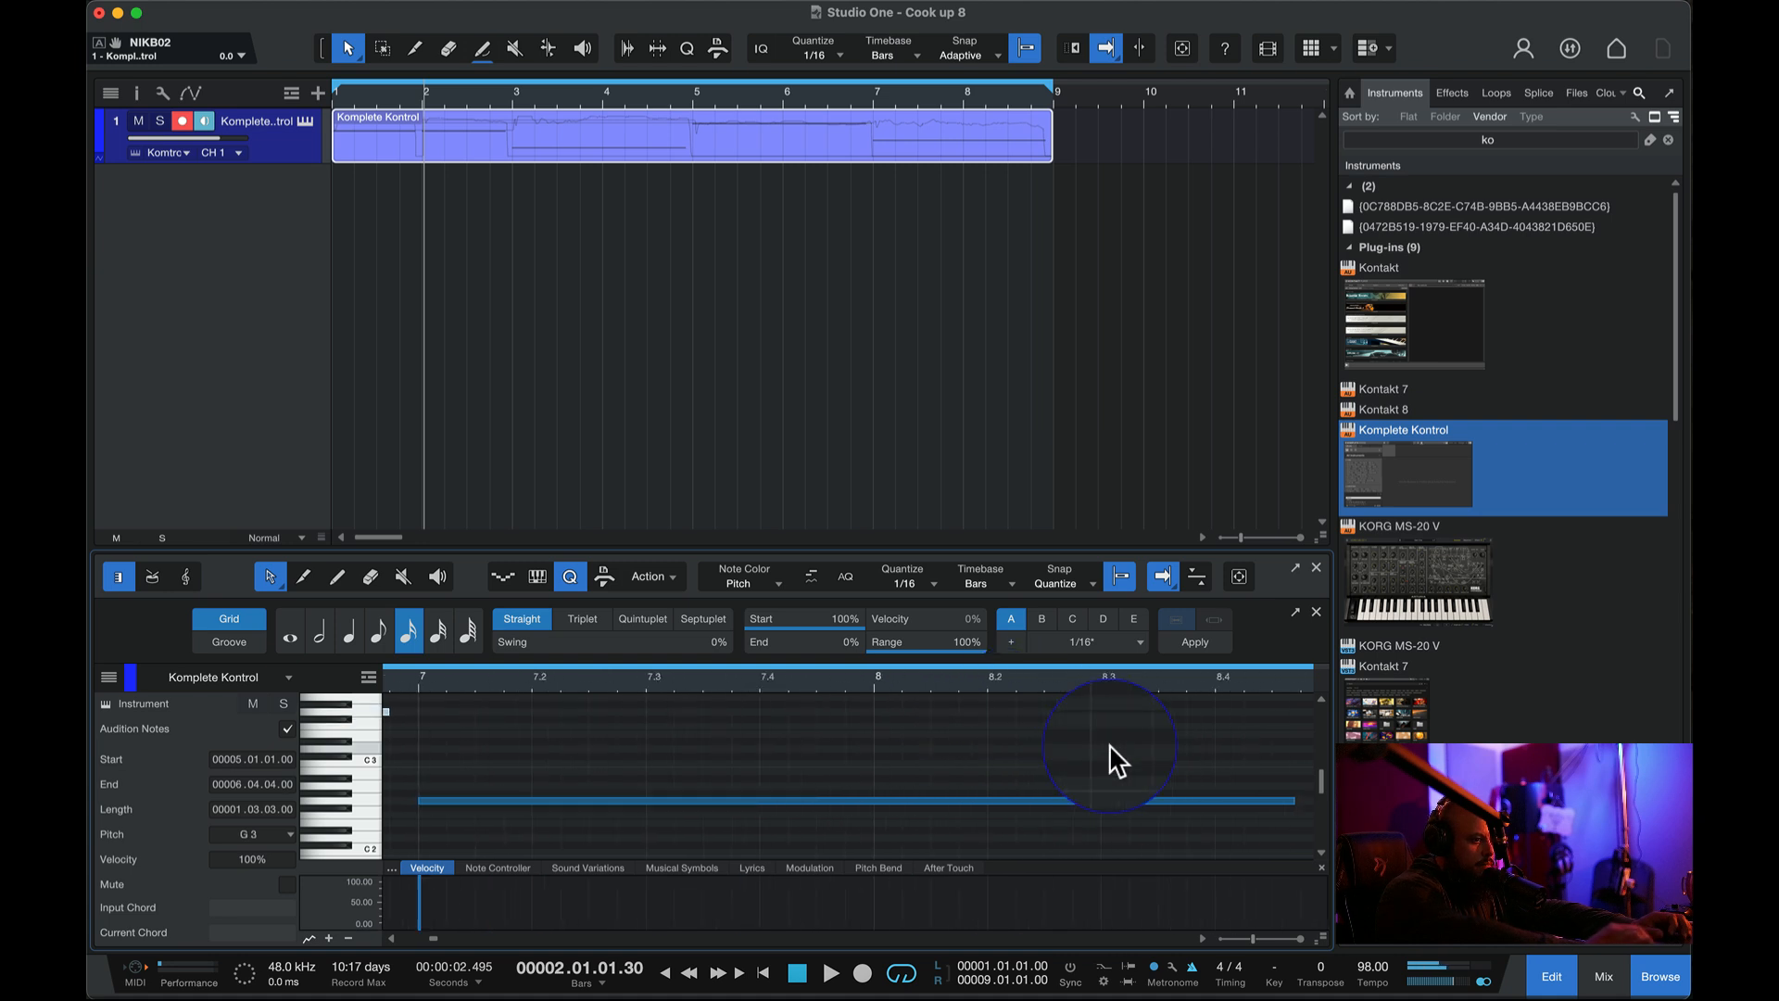
scroll(1111, 754, right, 6)
click(871, 797)
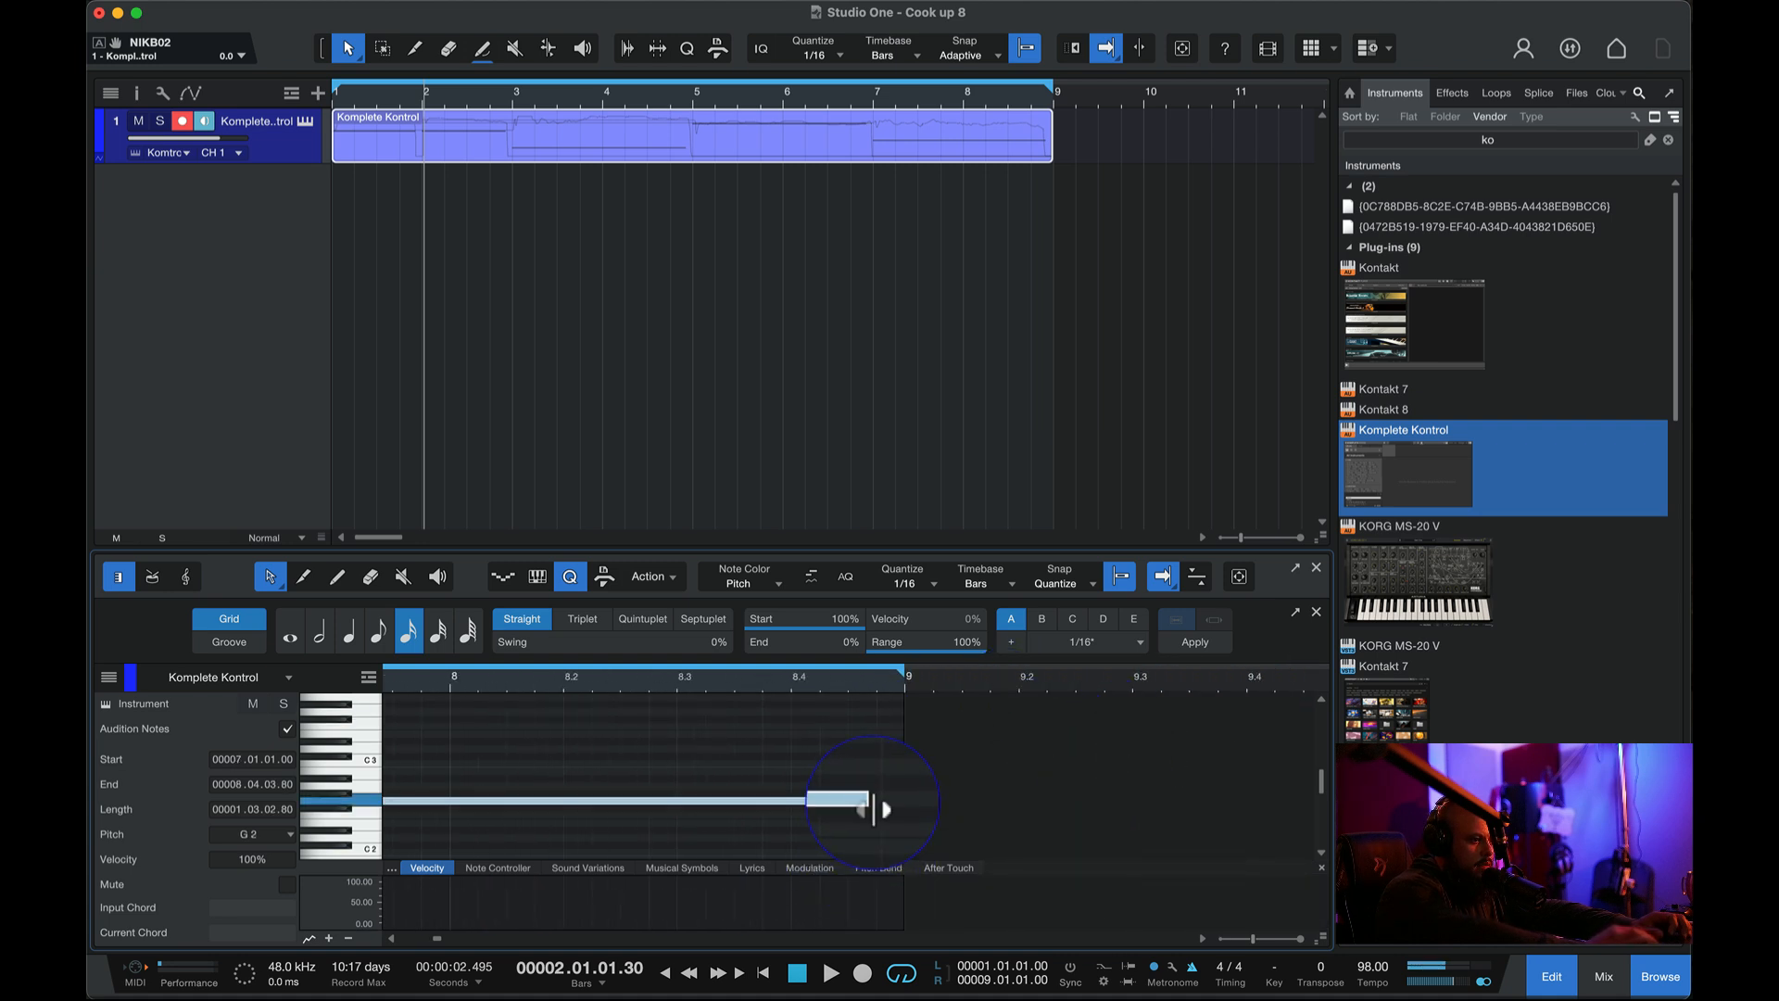
scroll(806, 819, left, 10)
scroll(809, 819, left, 5)
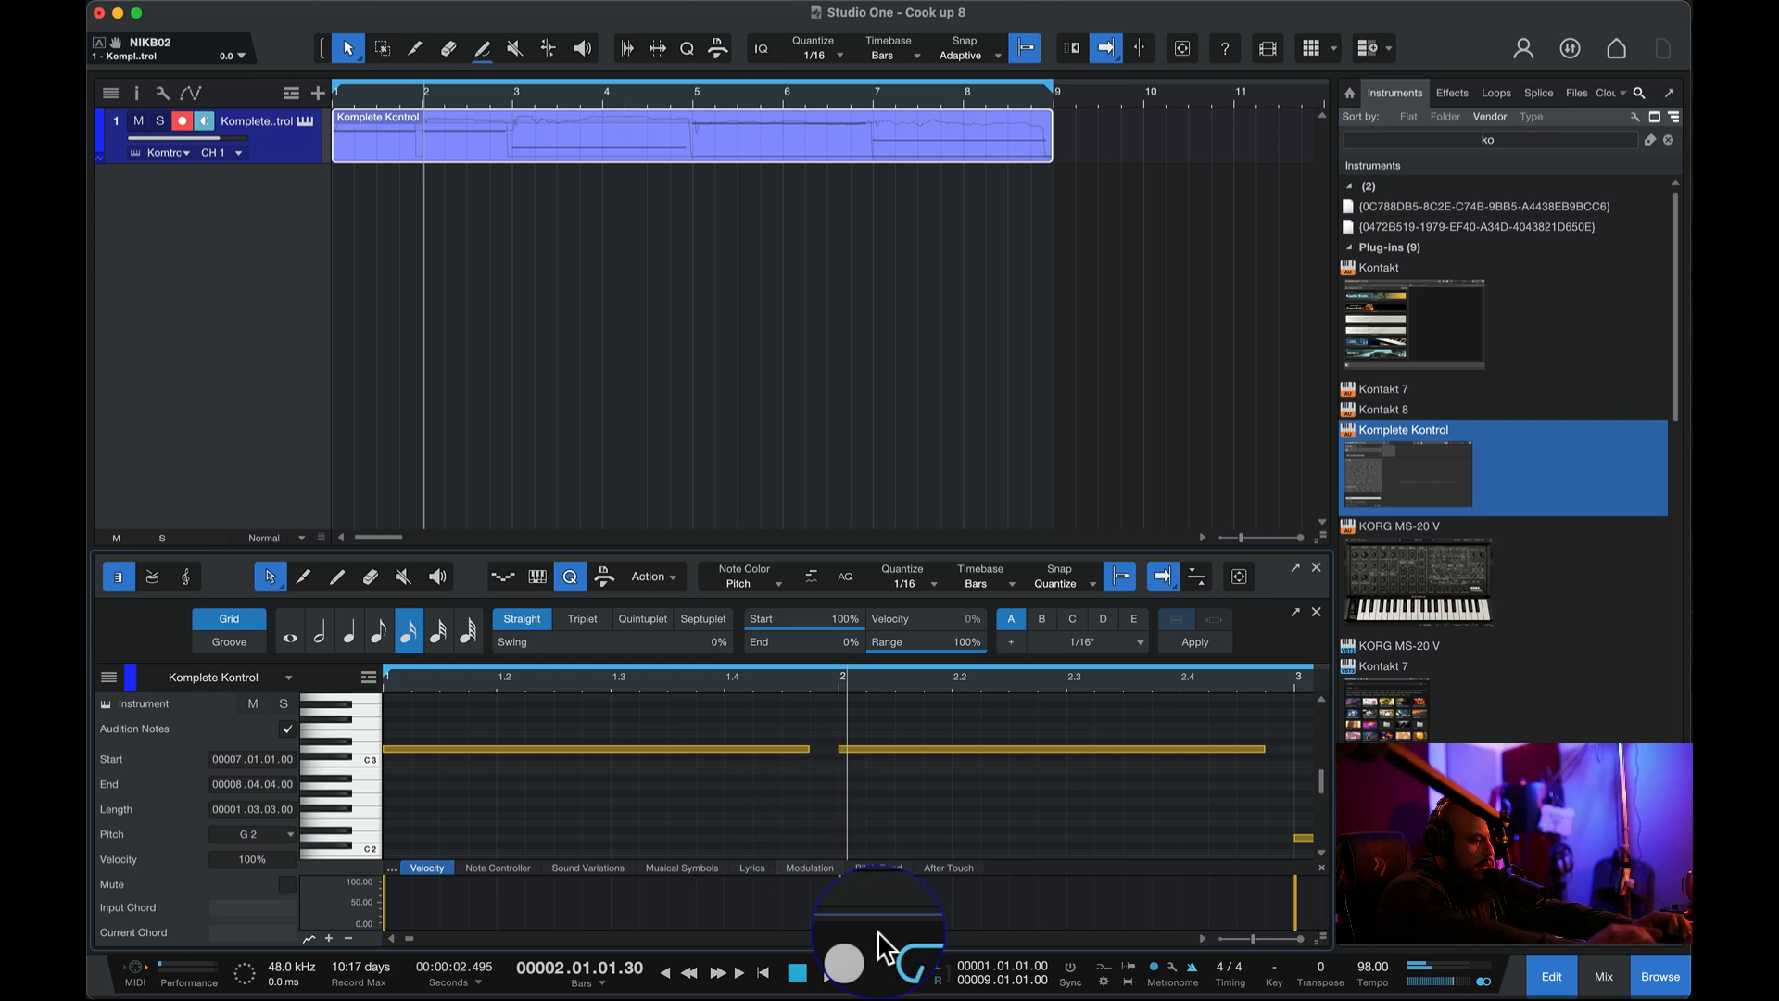
- Play the loop from the start and add a second Komplete Kontrol instrument track beneath the first
click(796, 972)
click(830, 972)
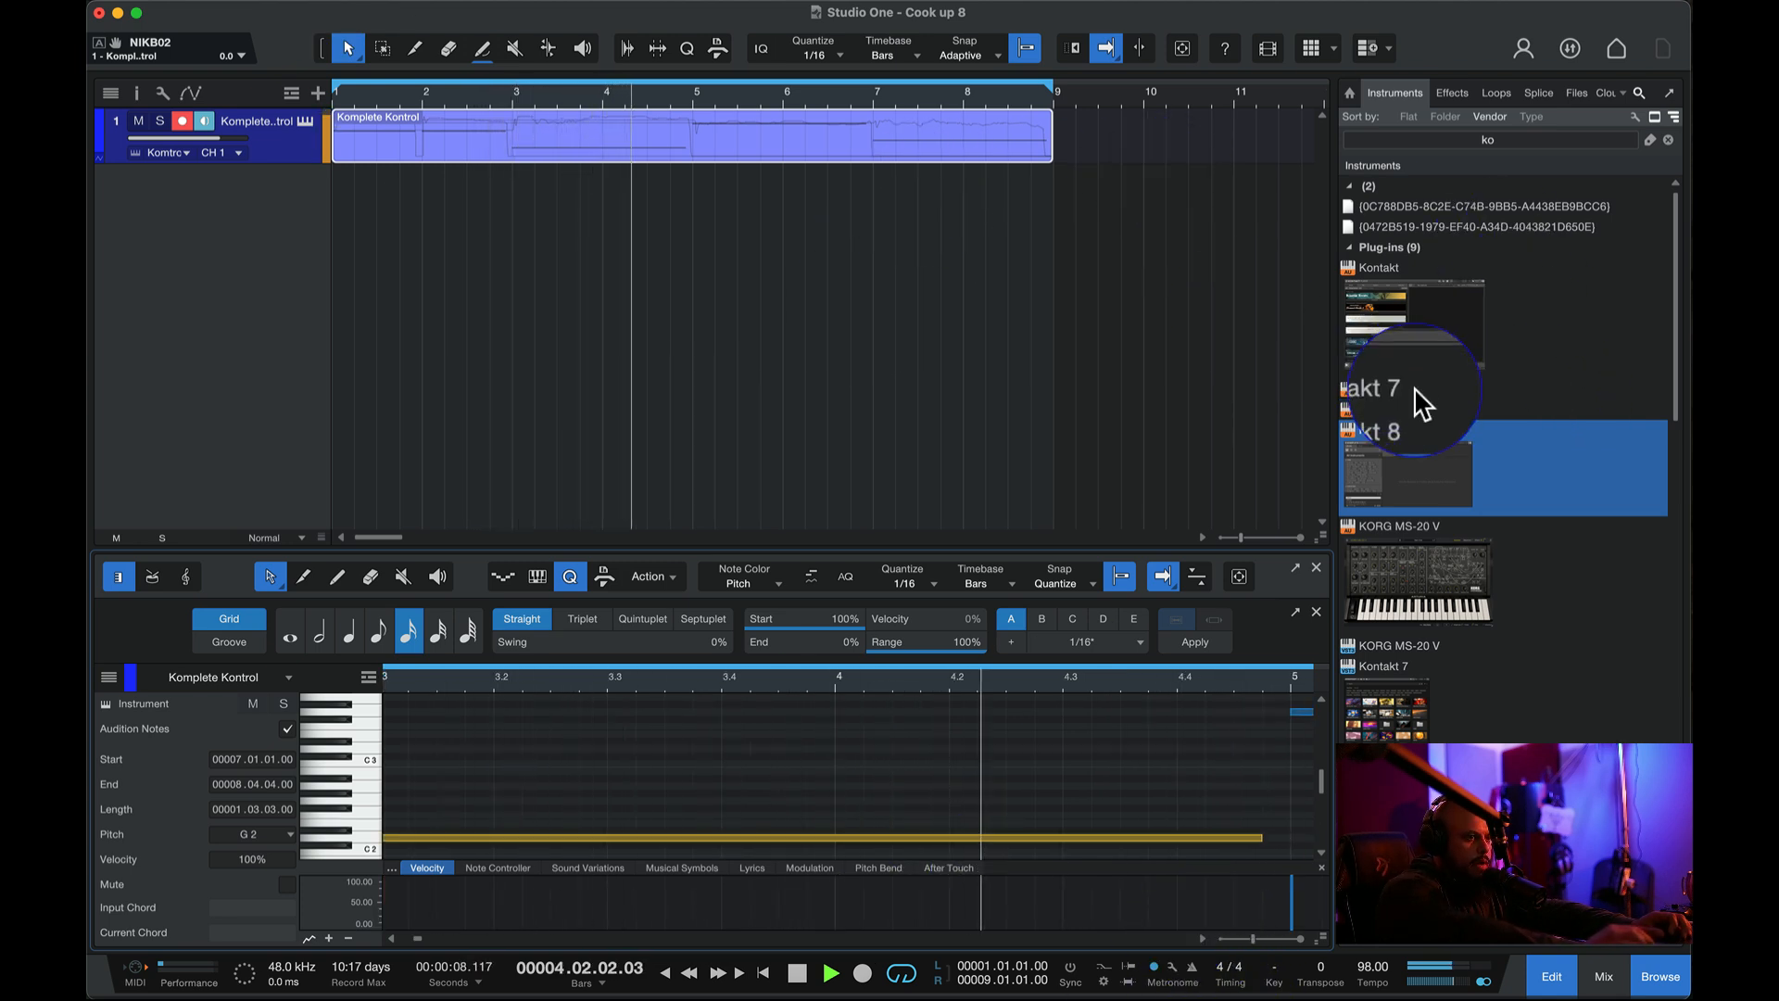
drag(1415, 467, 646, 292)
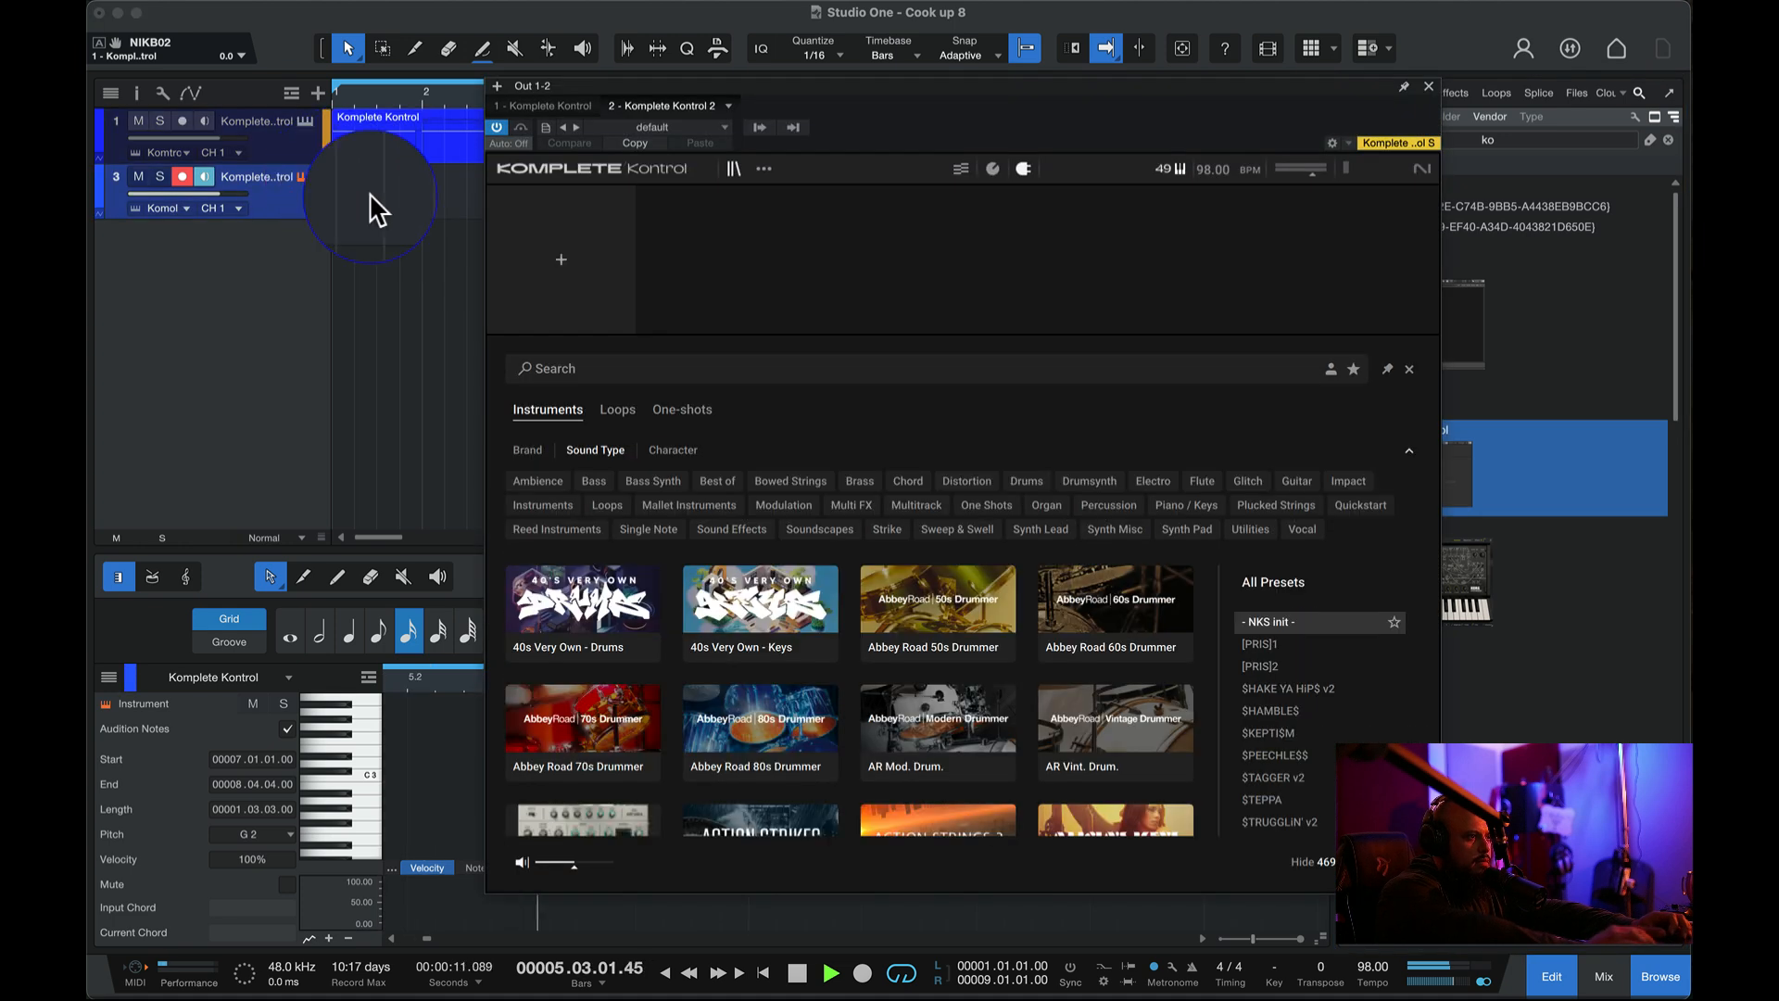
click(1304, 100)
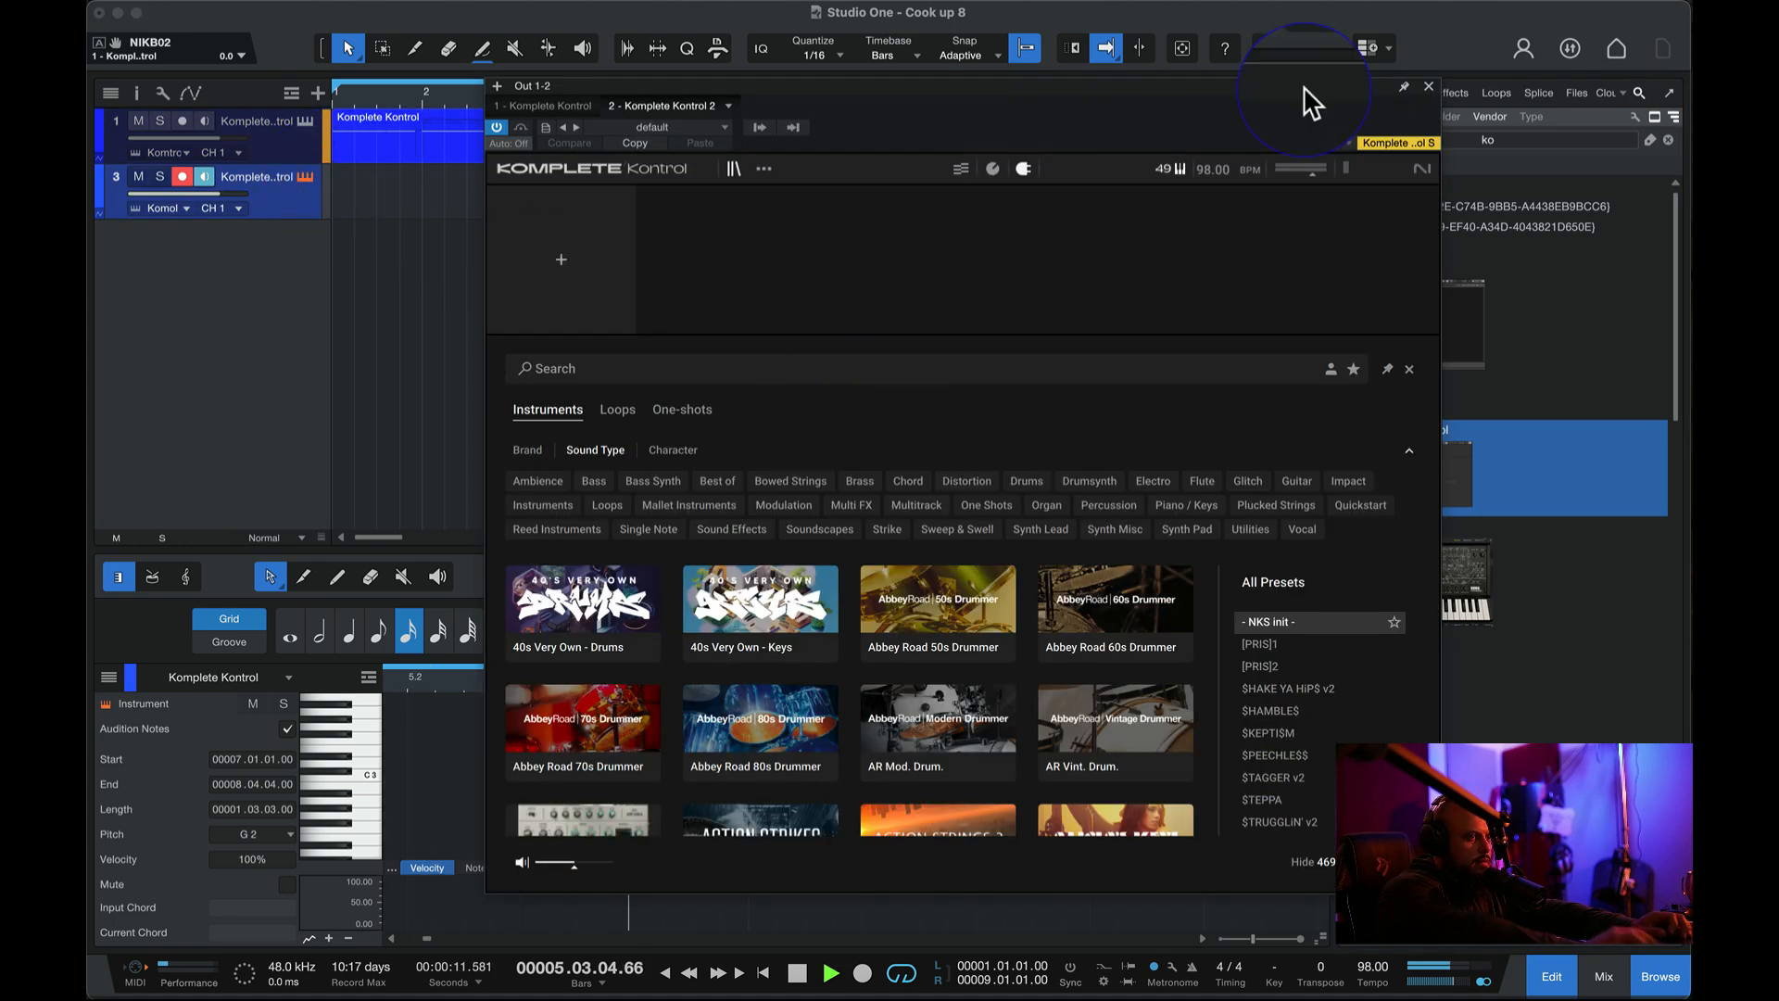
click(1428, 86)
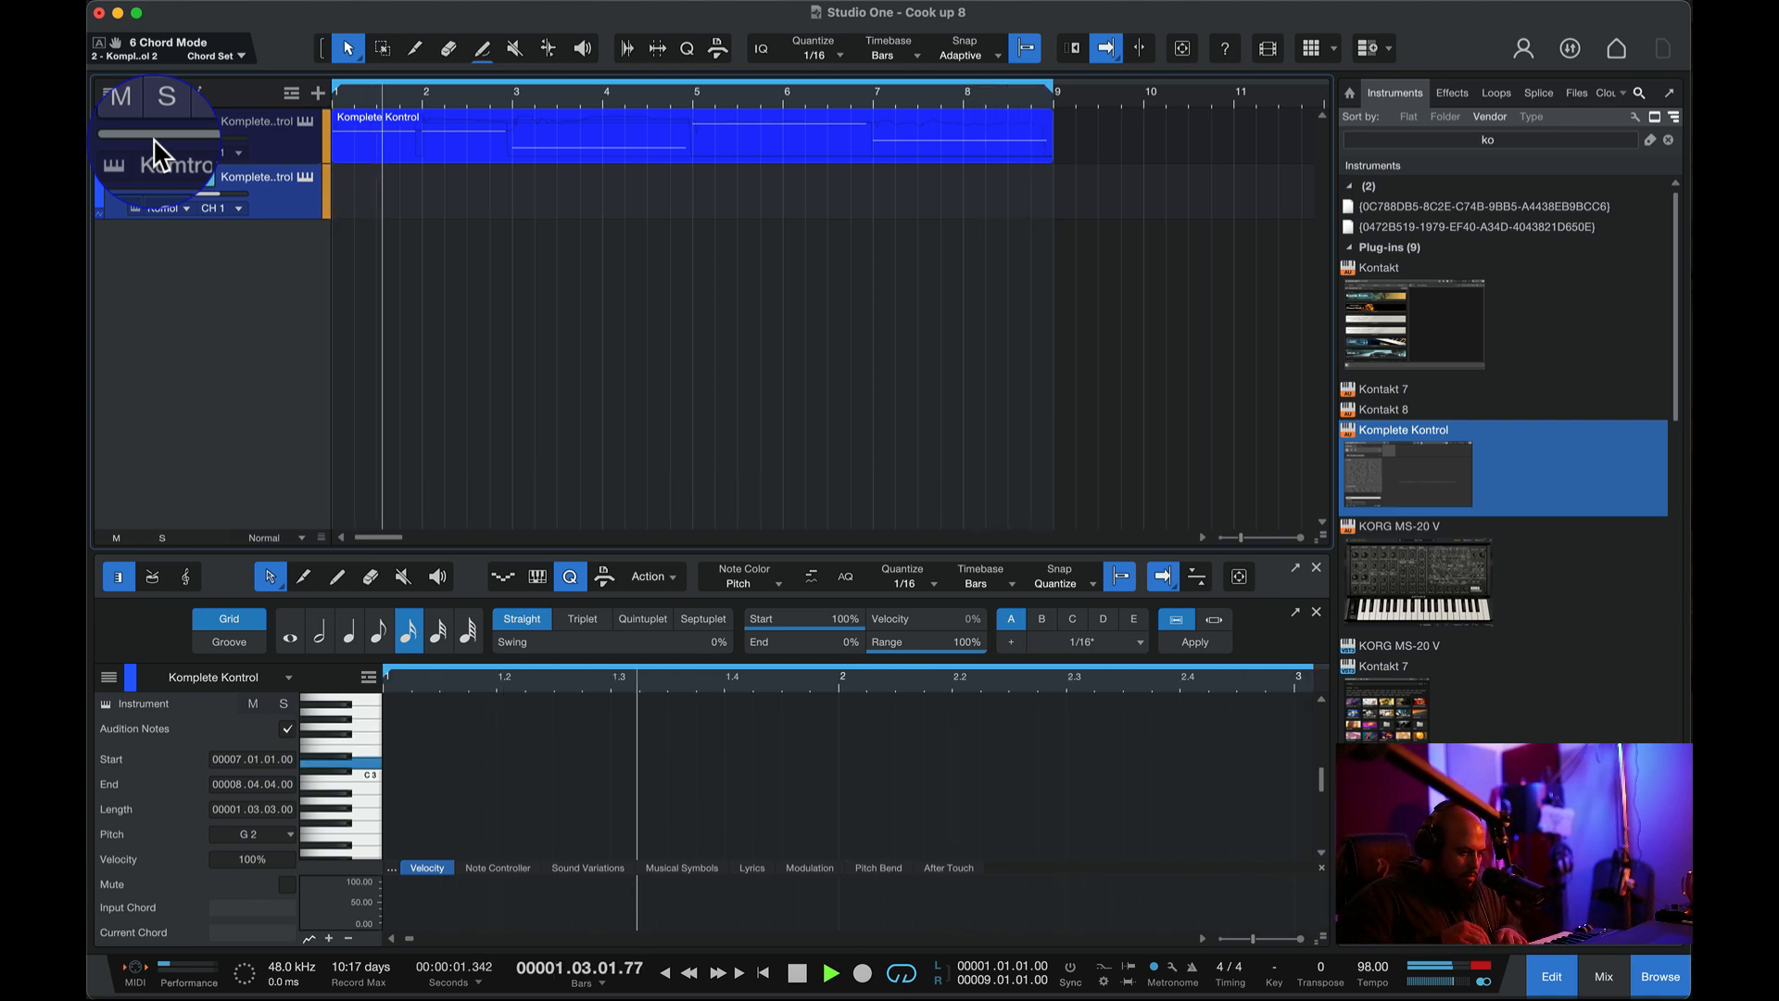
- Lower the first track's volume to about -16.7 dB and play the loop from the start
key(space)
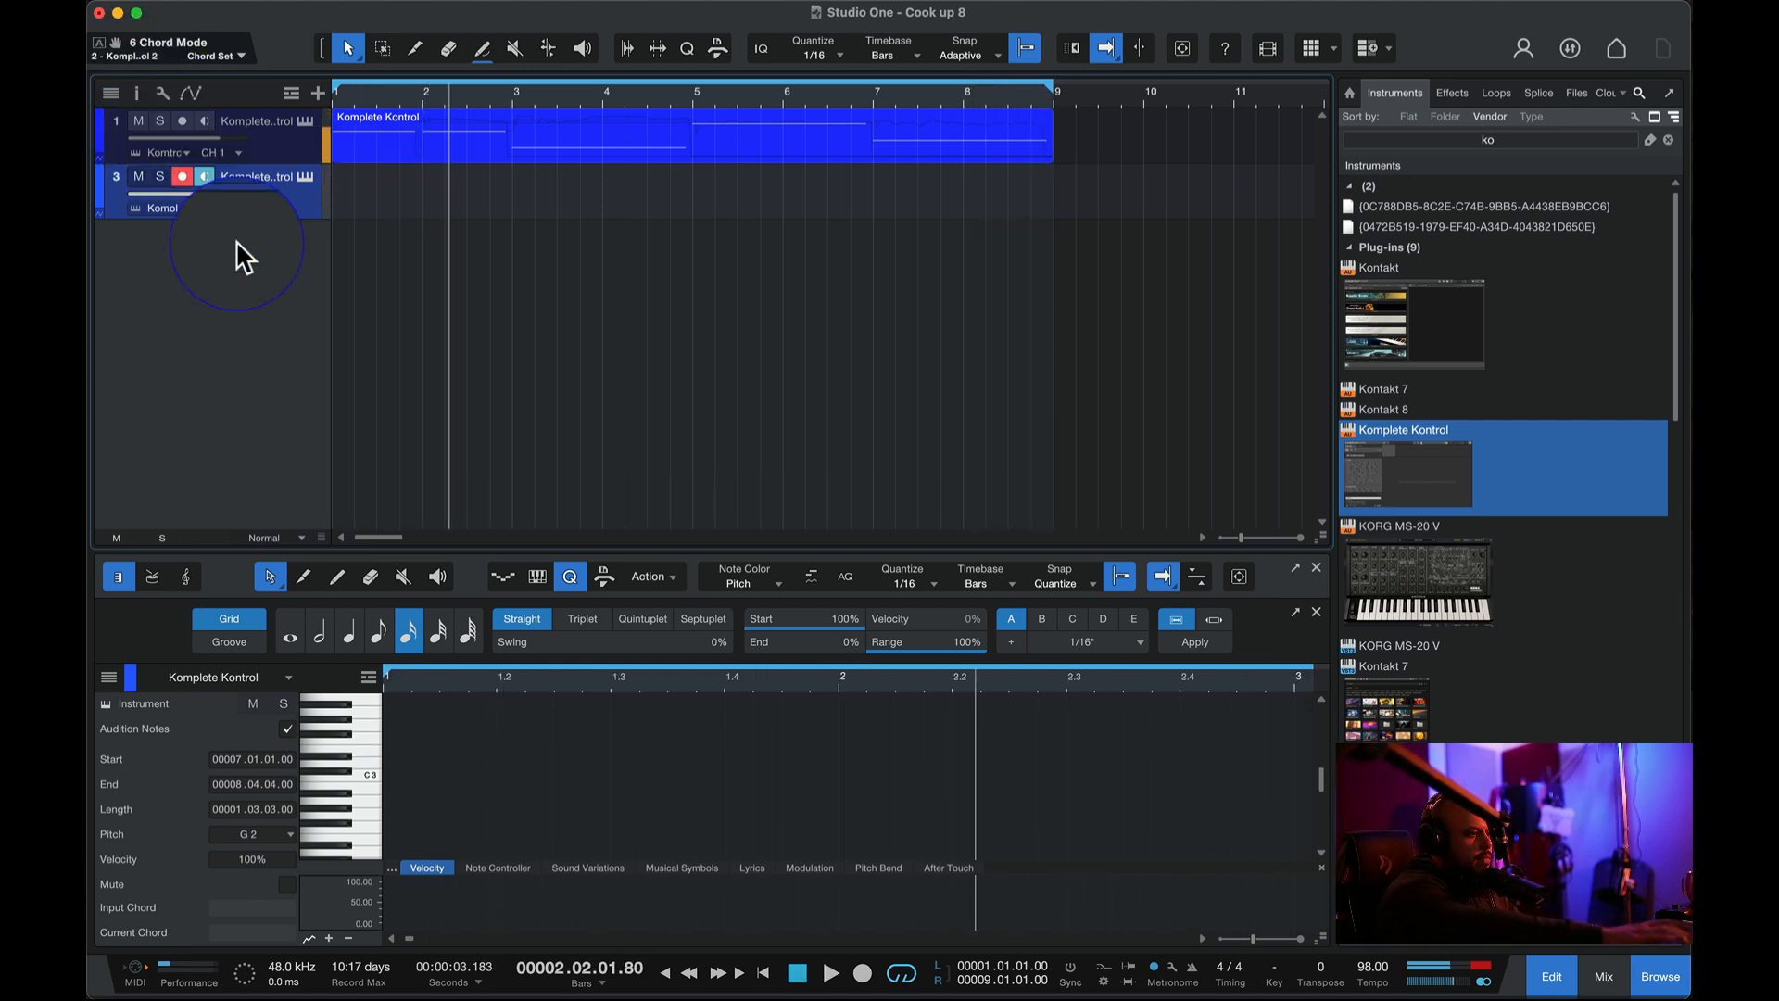
drag(218, 140, 176, 136)
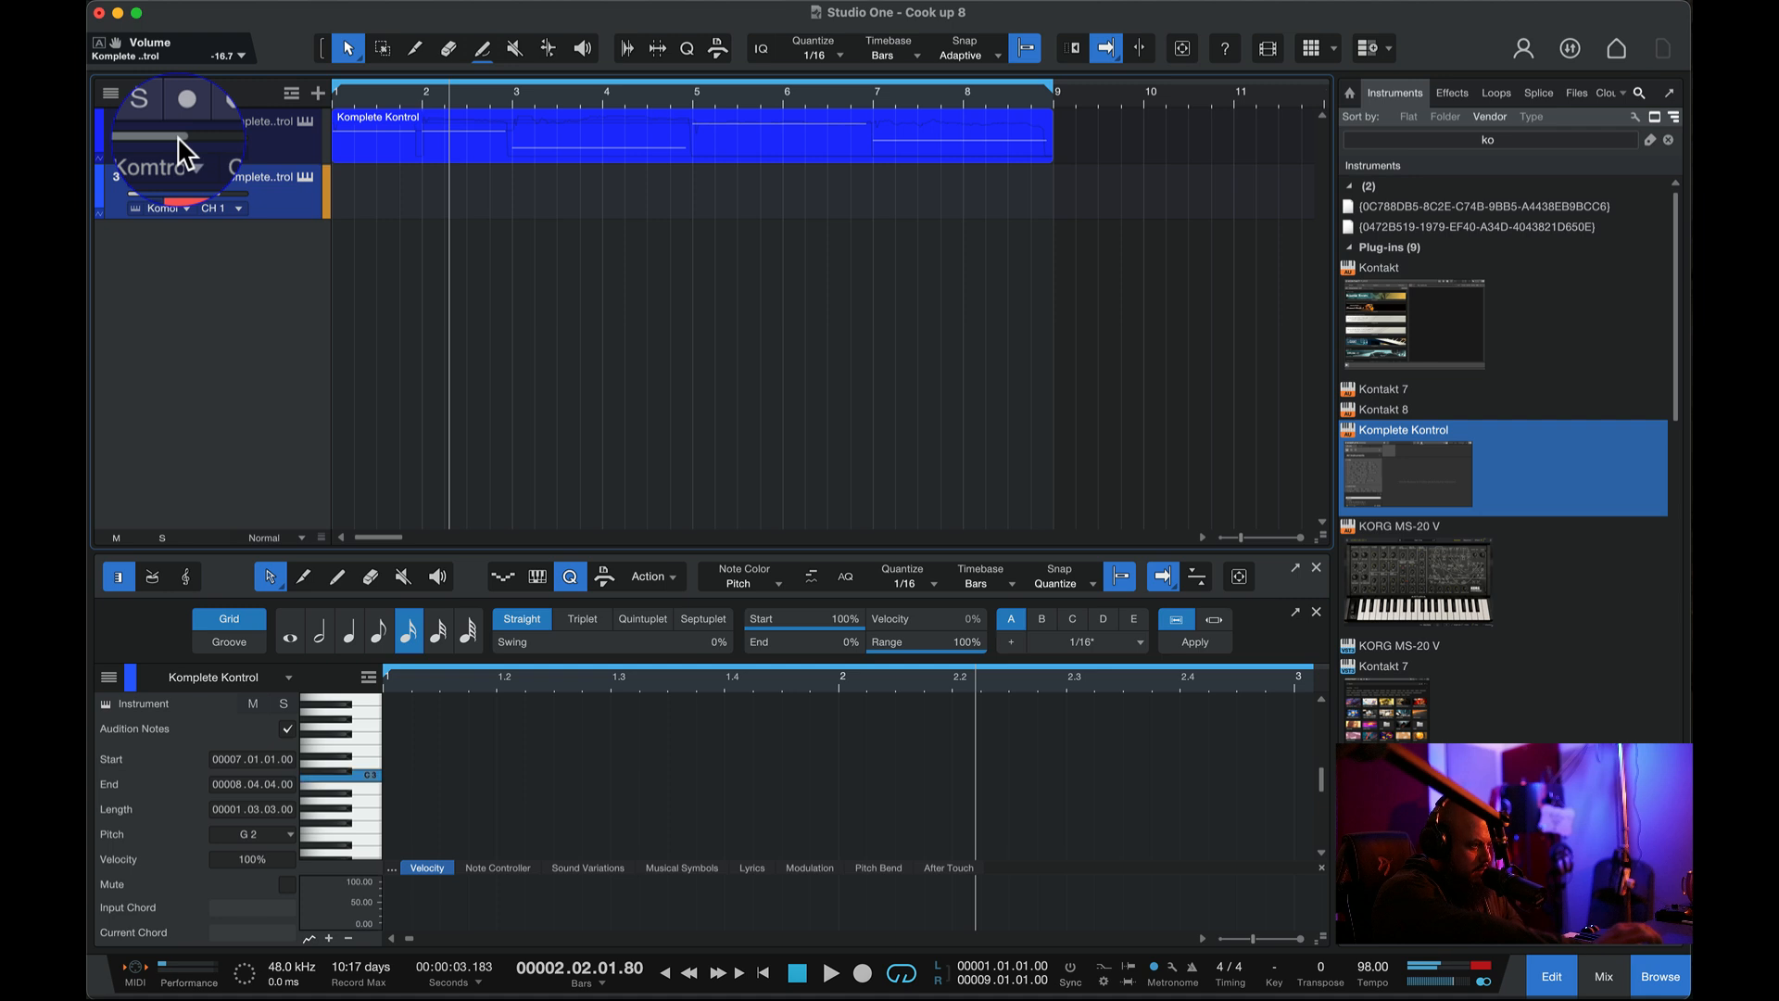
click(797, 972)
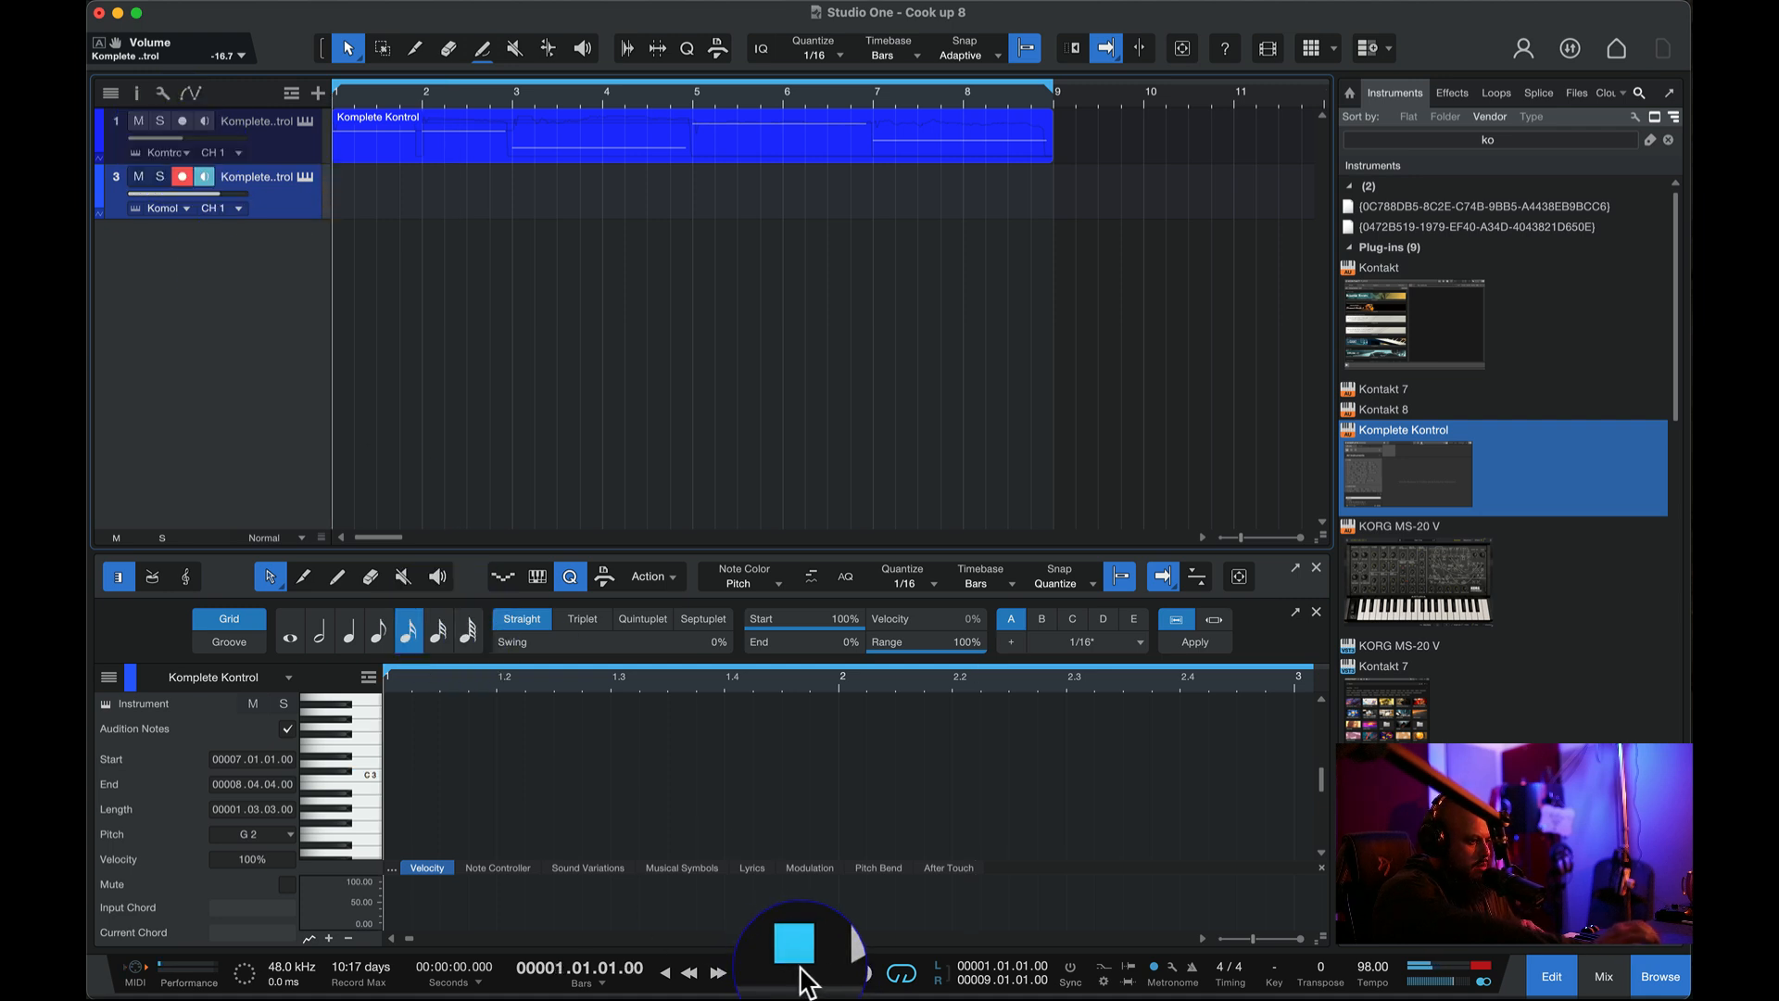
click(824, 971)
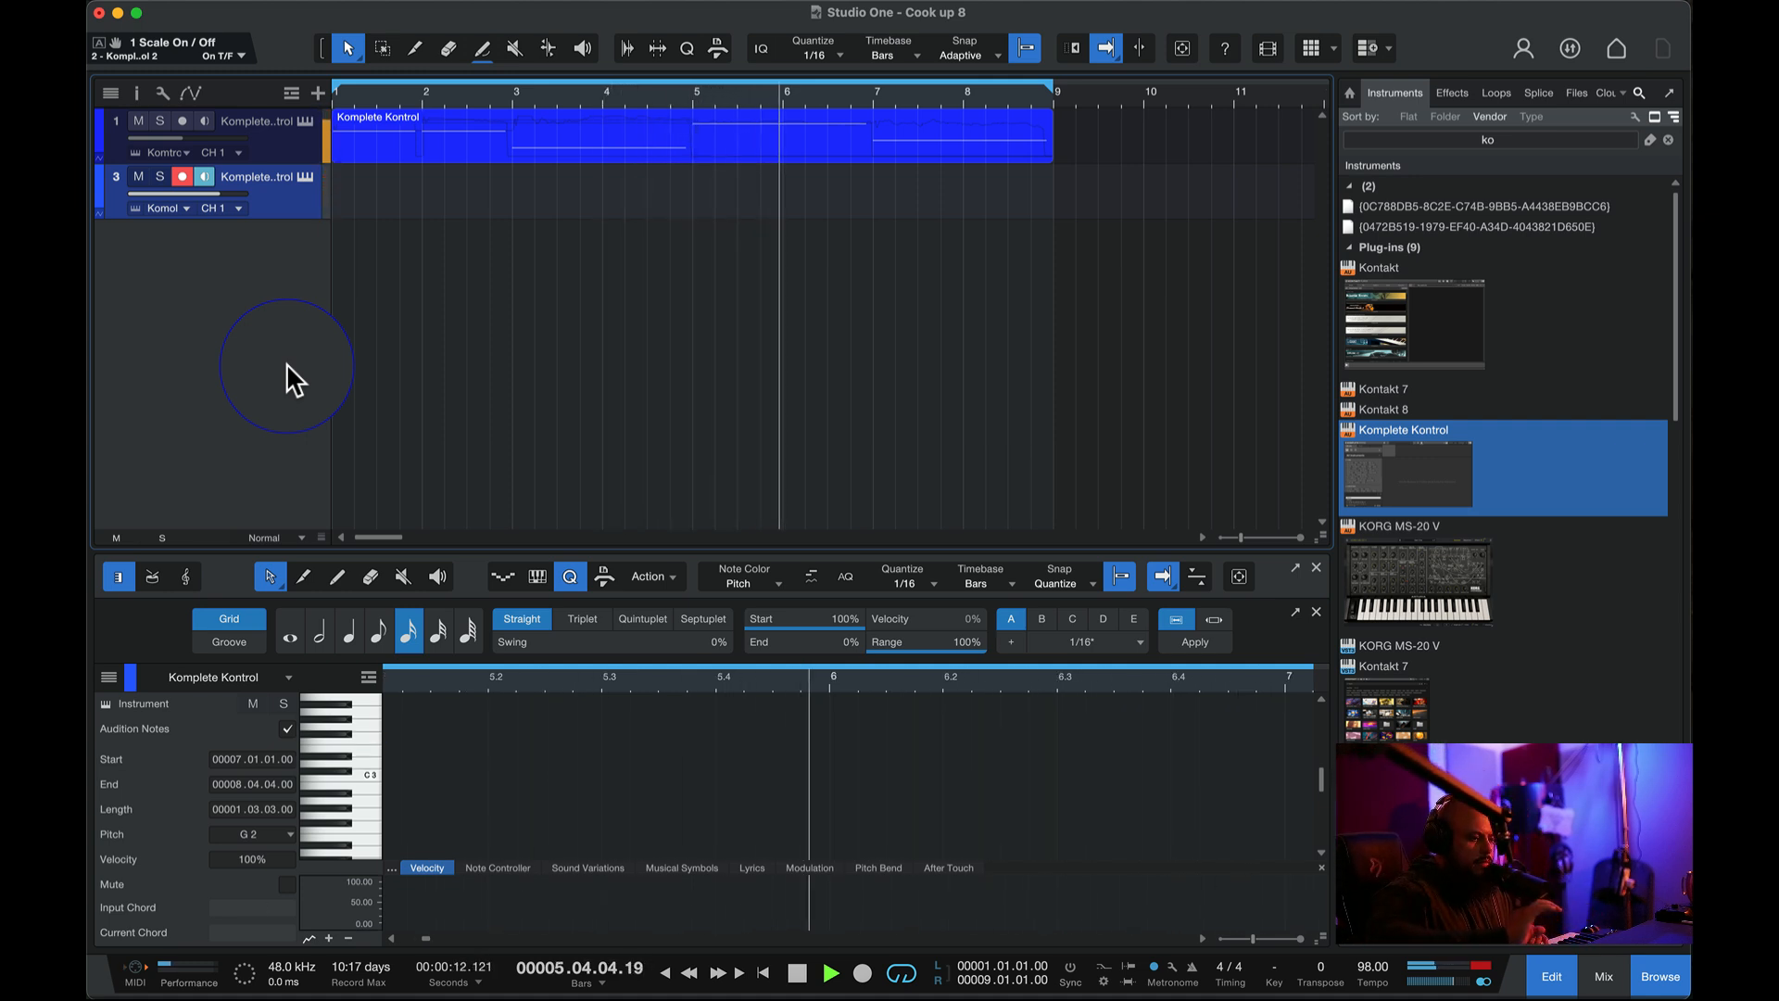
- Copy the eight-bar clip onto the second Komplete Kontrol track and play both layers from the start
key(space)
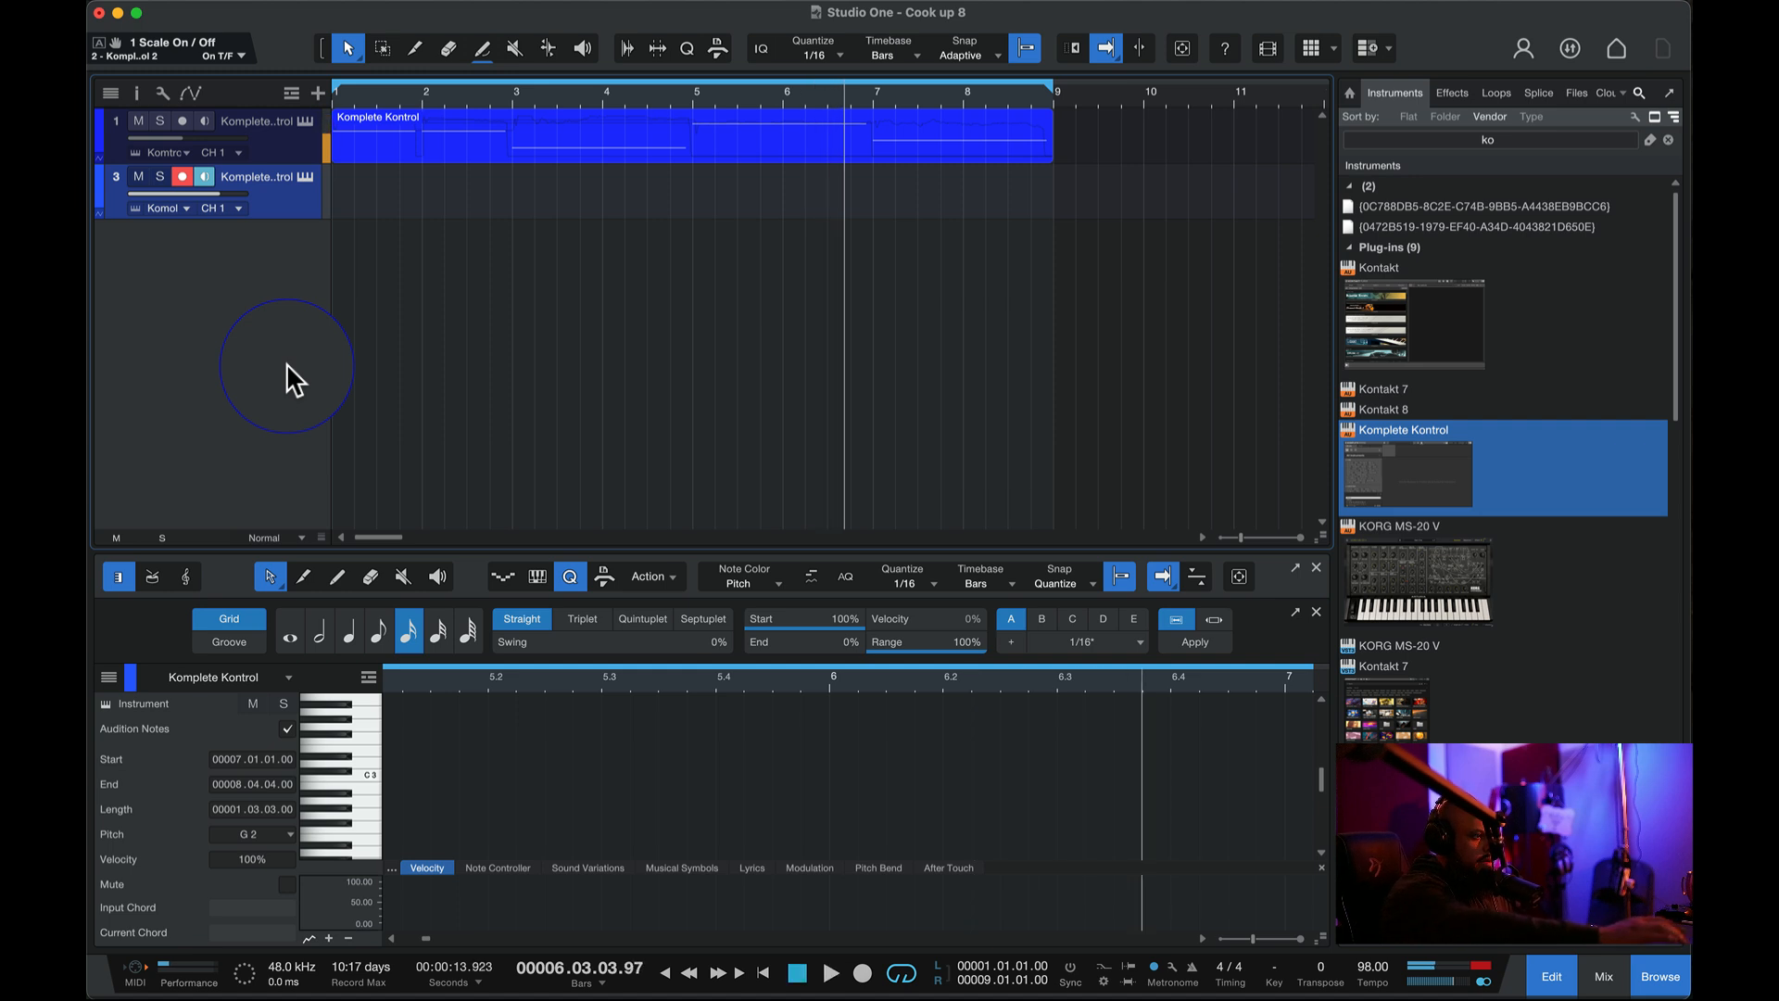
drag(389, 139, 393, 190)
click(335, 98)
key(space)
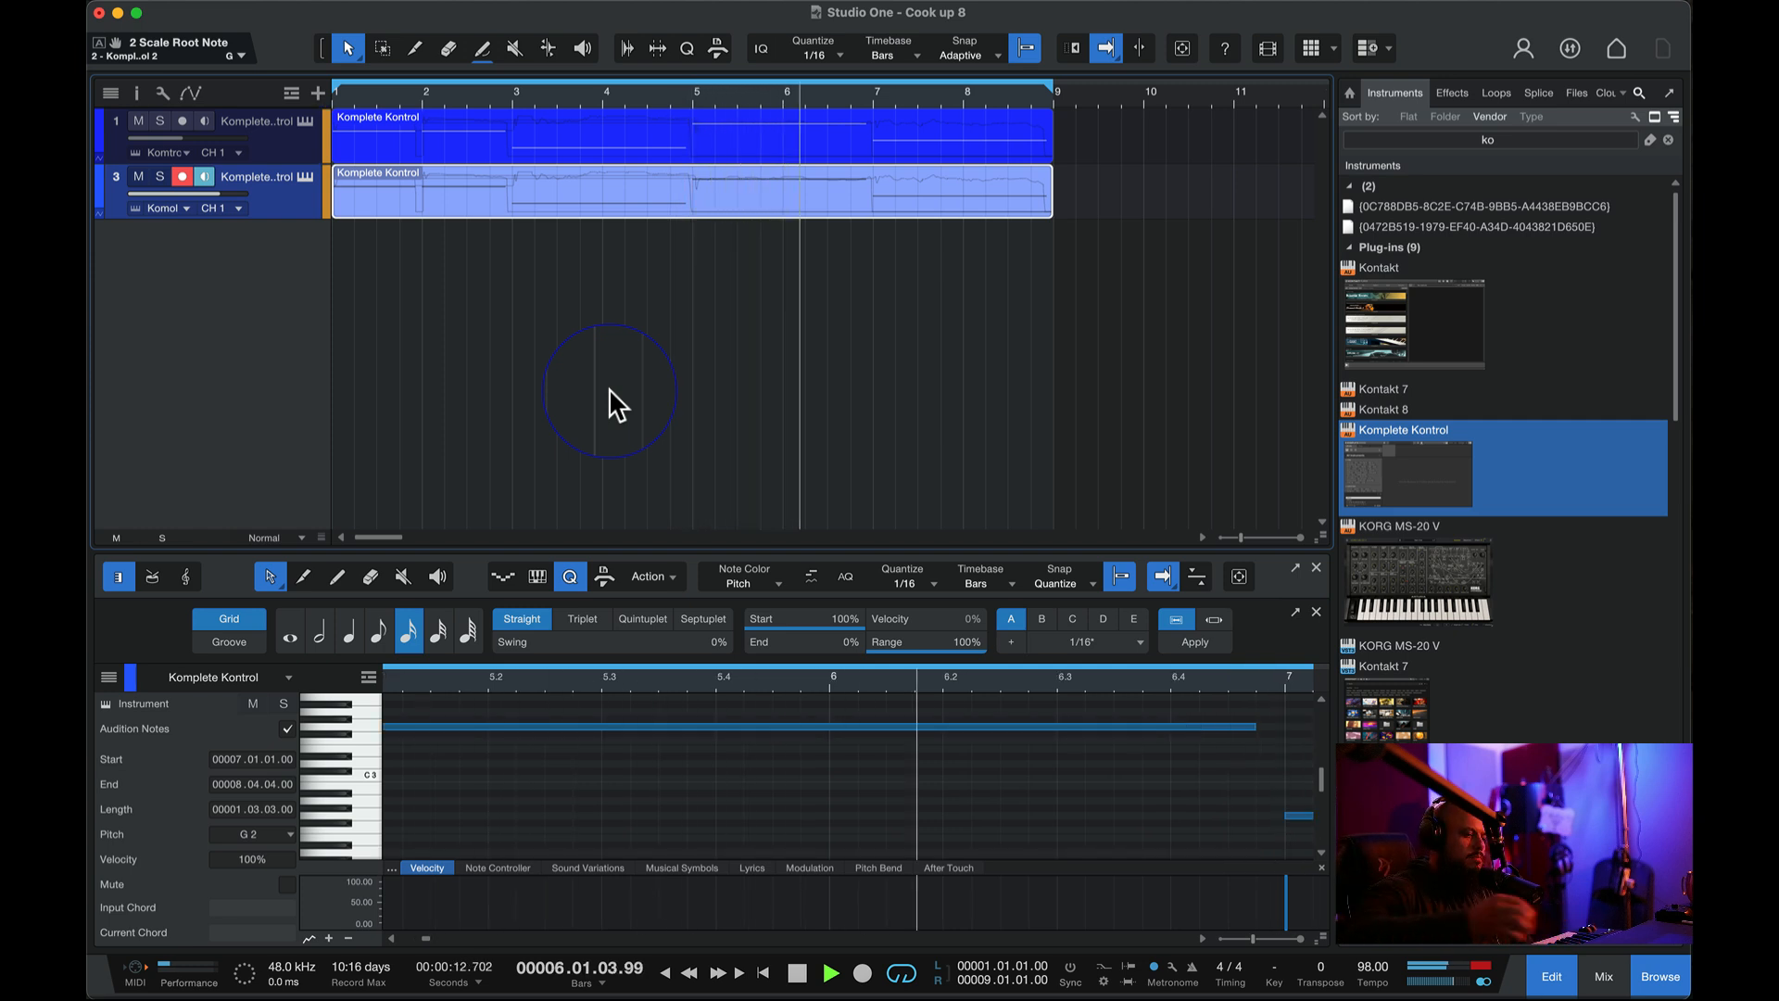
- Stop playback, delete both clips and remove the second Komplete Kontrol track
key(space)
key(ctrl+a)
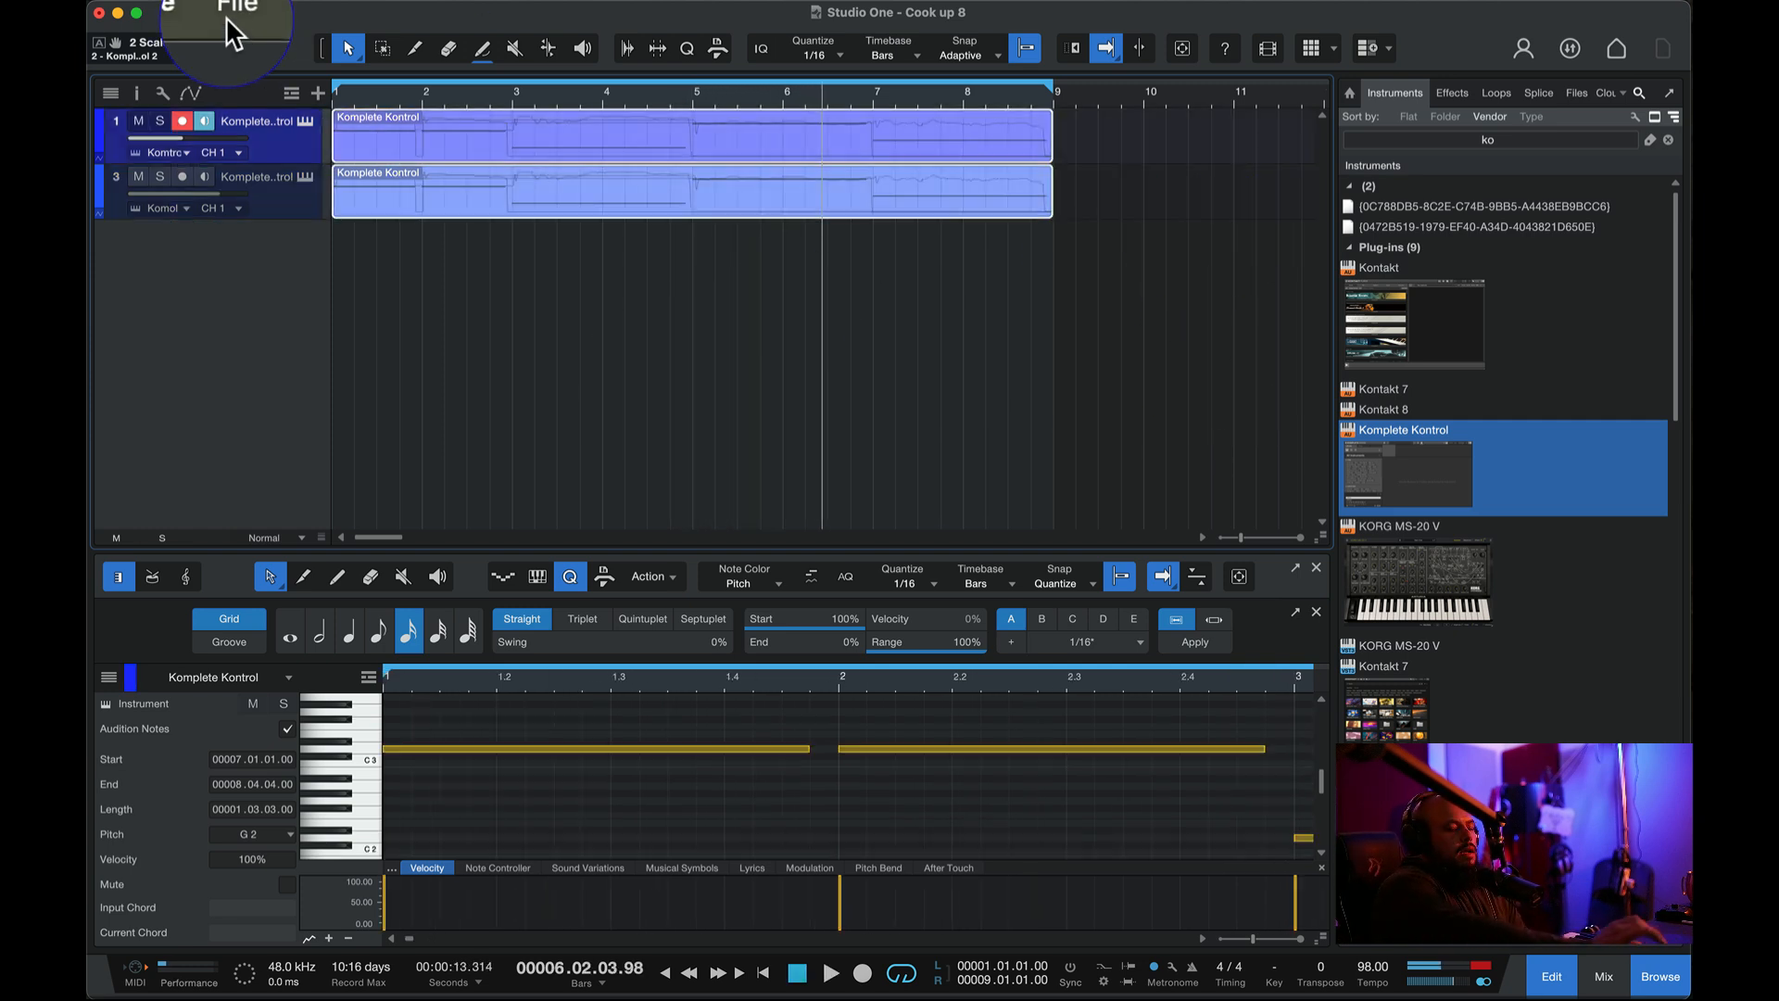
key(Delete)
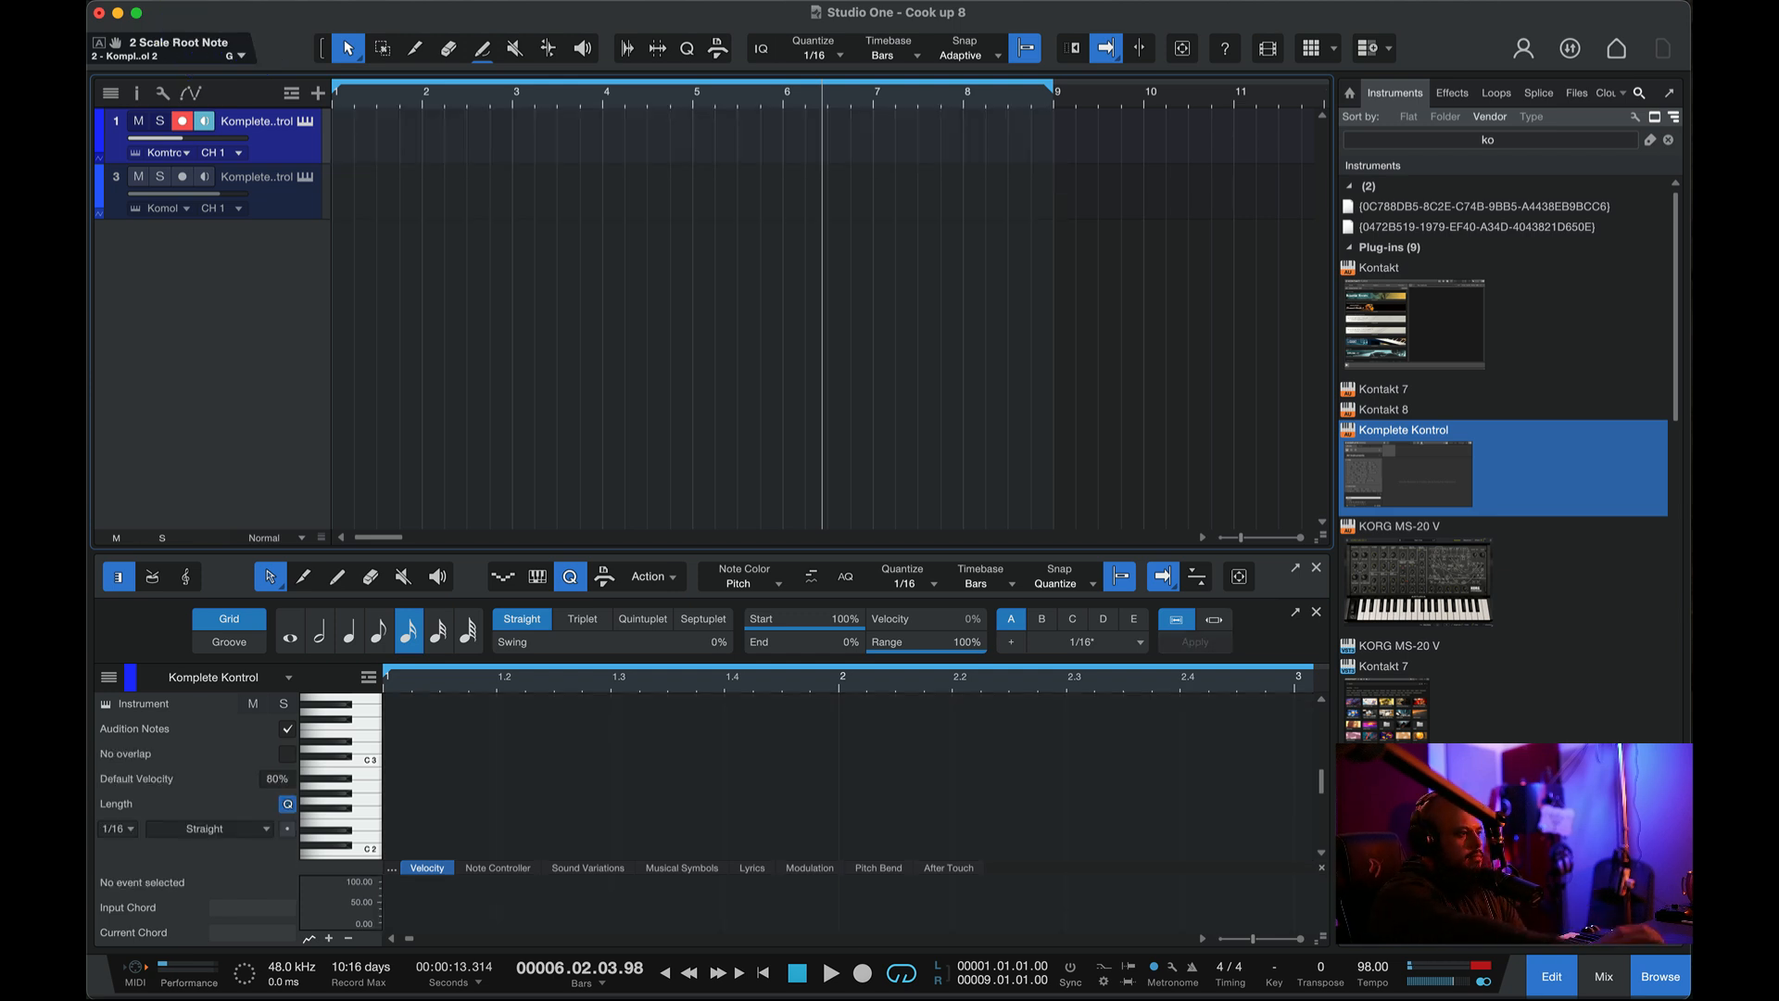
right_click(269, 202)
click(399, 303)
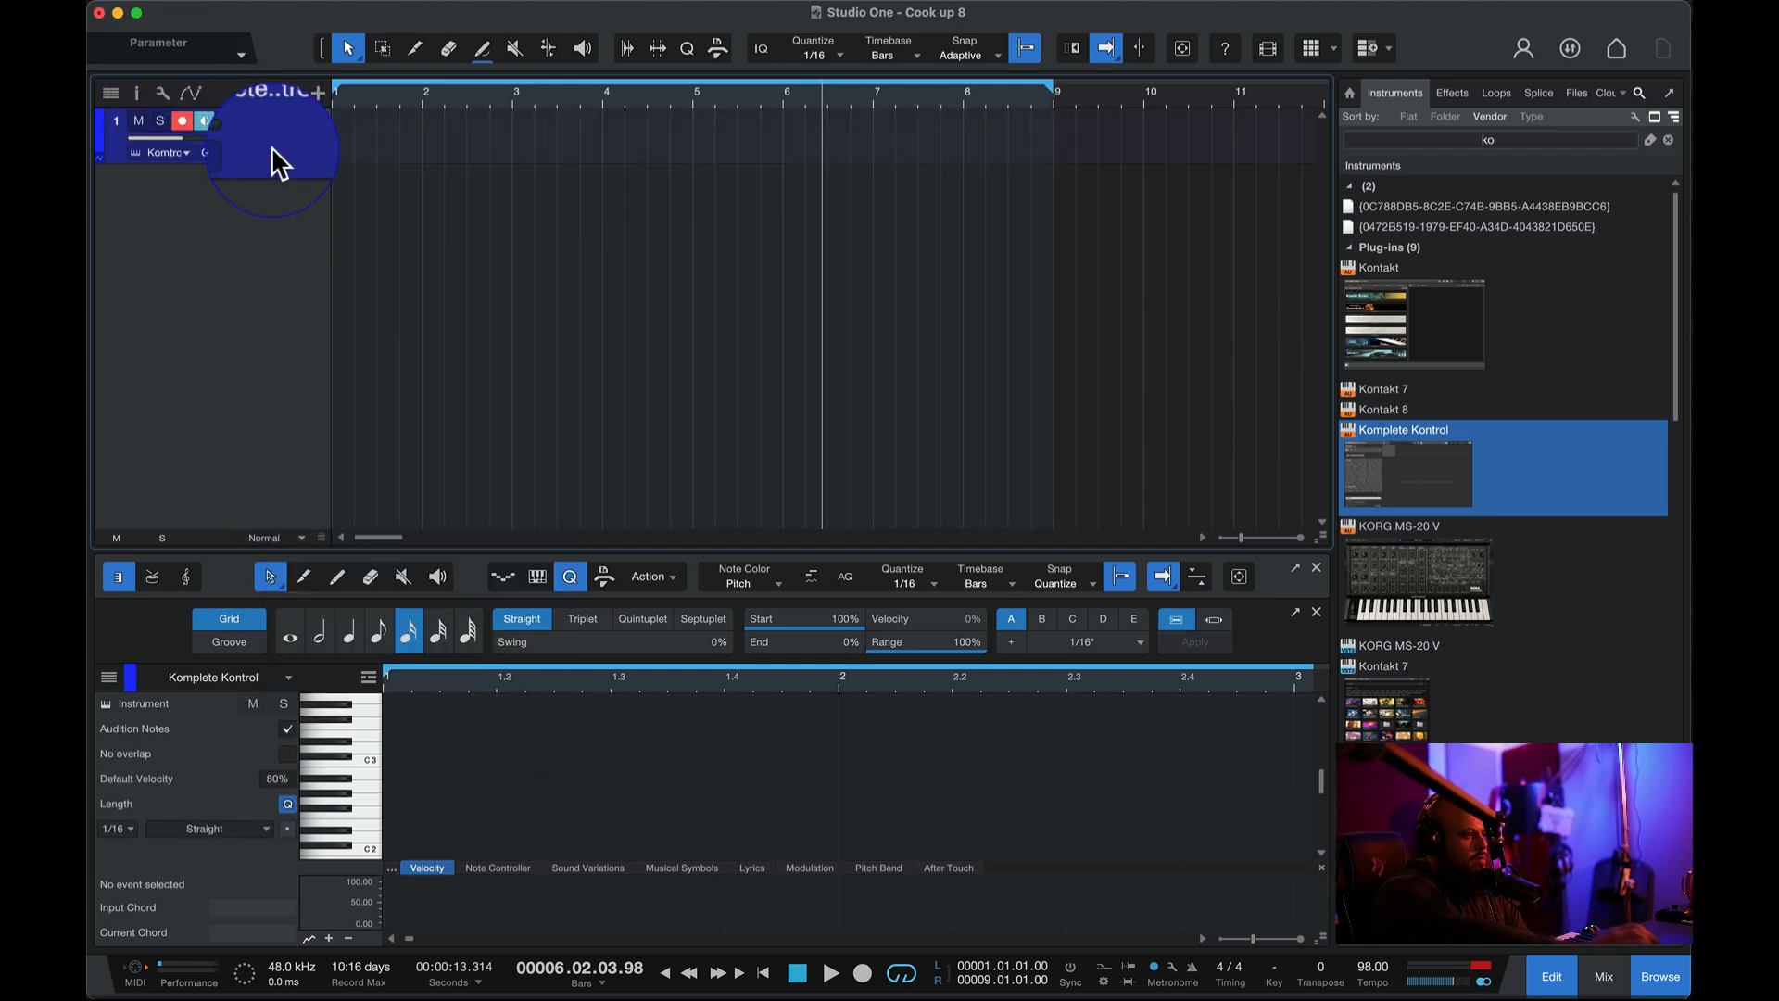
- Load the Glaze preset Candy Cane (Cmin) in the track's Komplete Kontrol and set the song tempo to 88 BPM
click(302, 121)
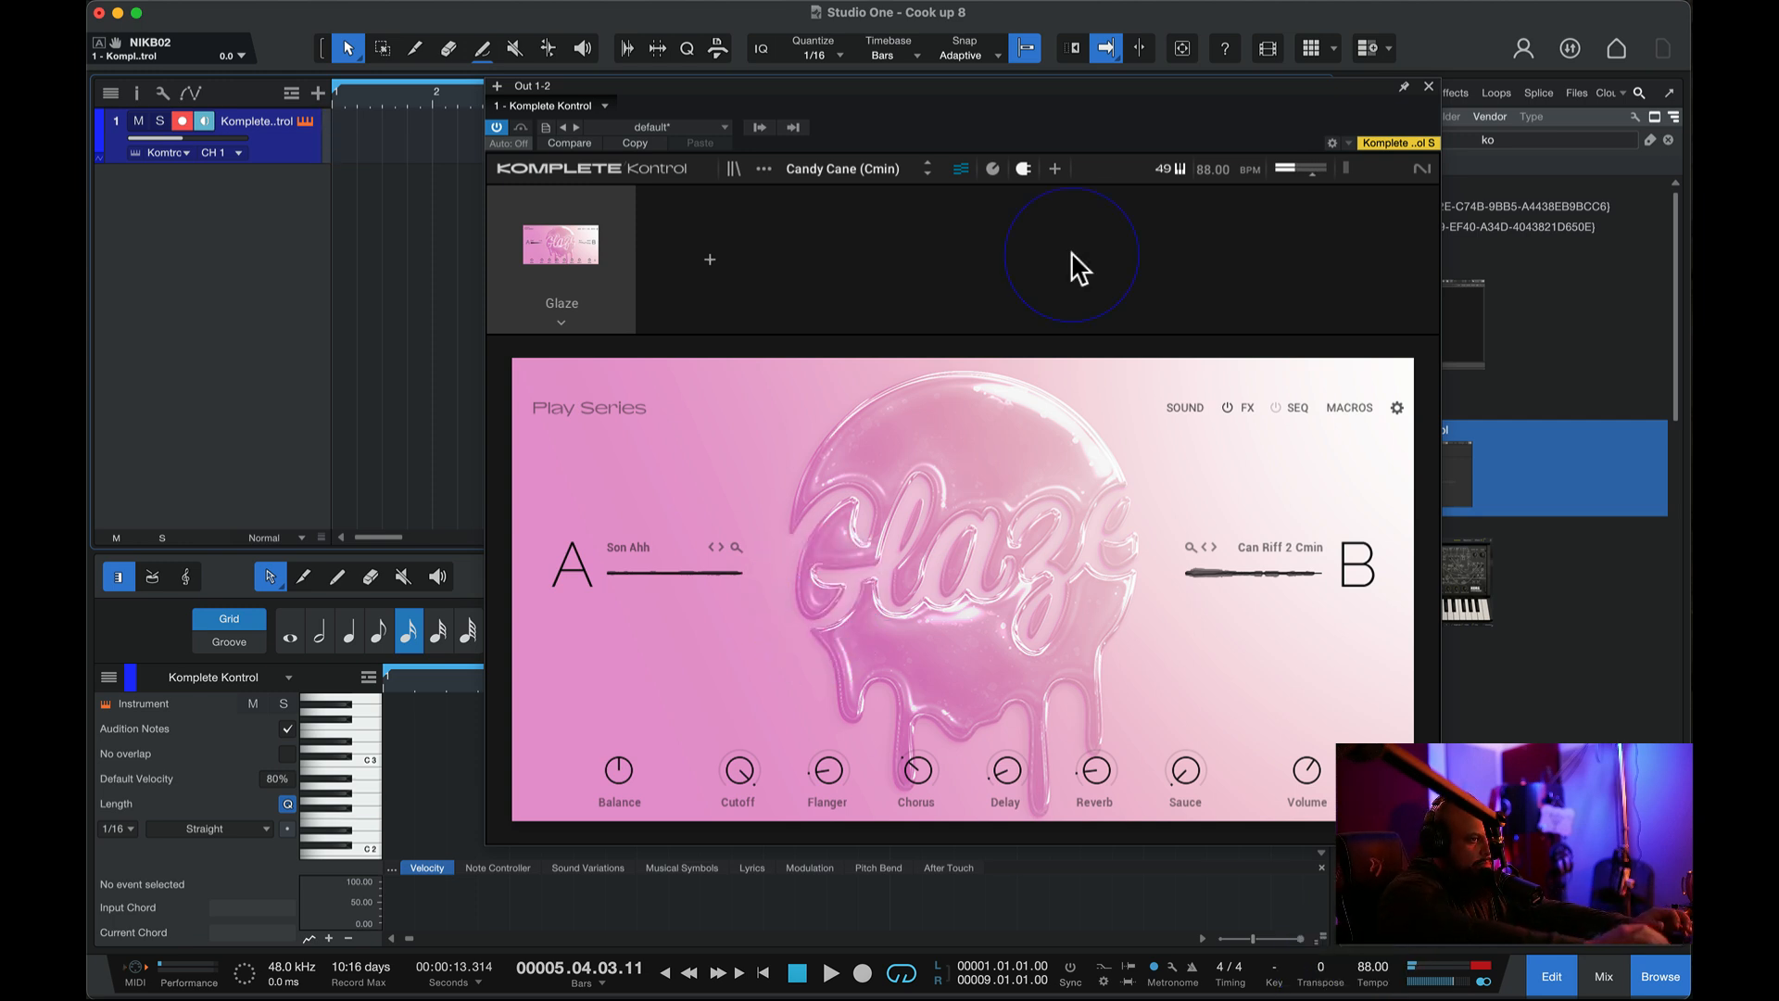
click(1432, 85)
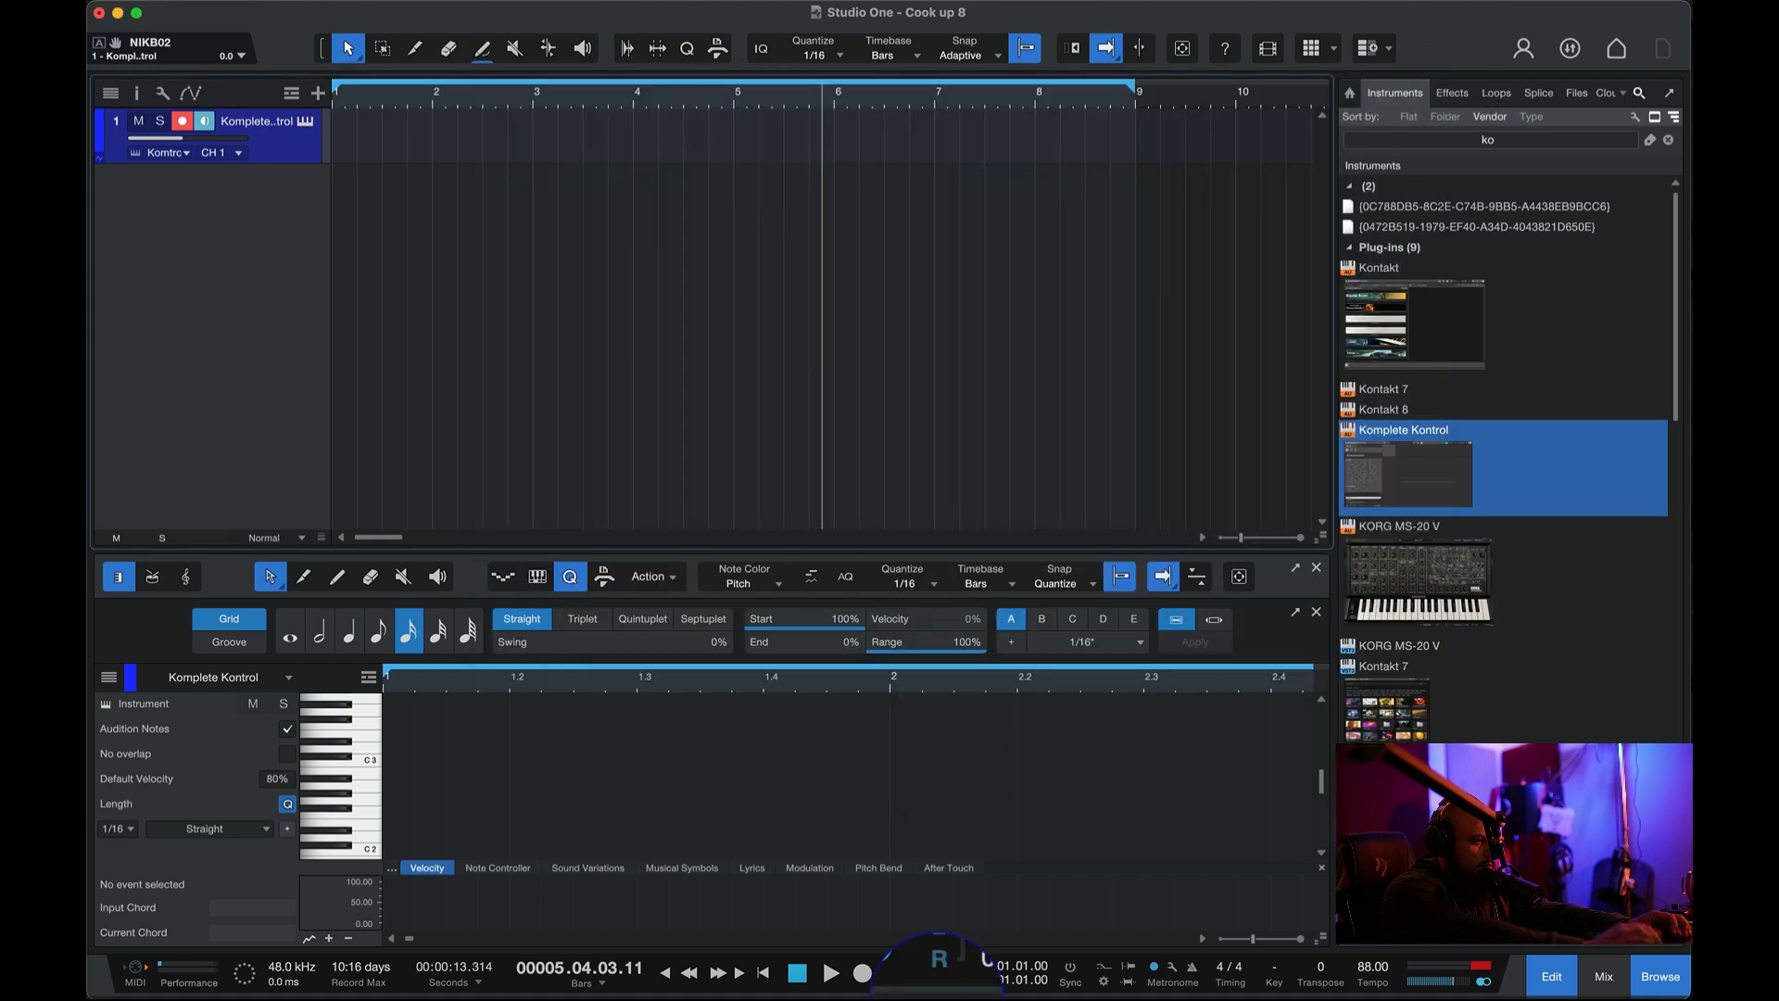
click(797, 971)
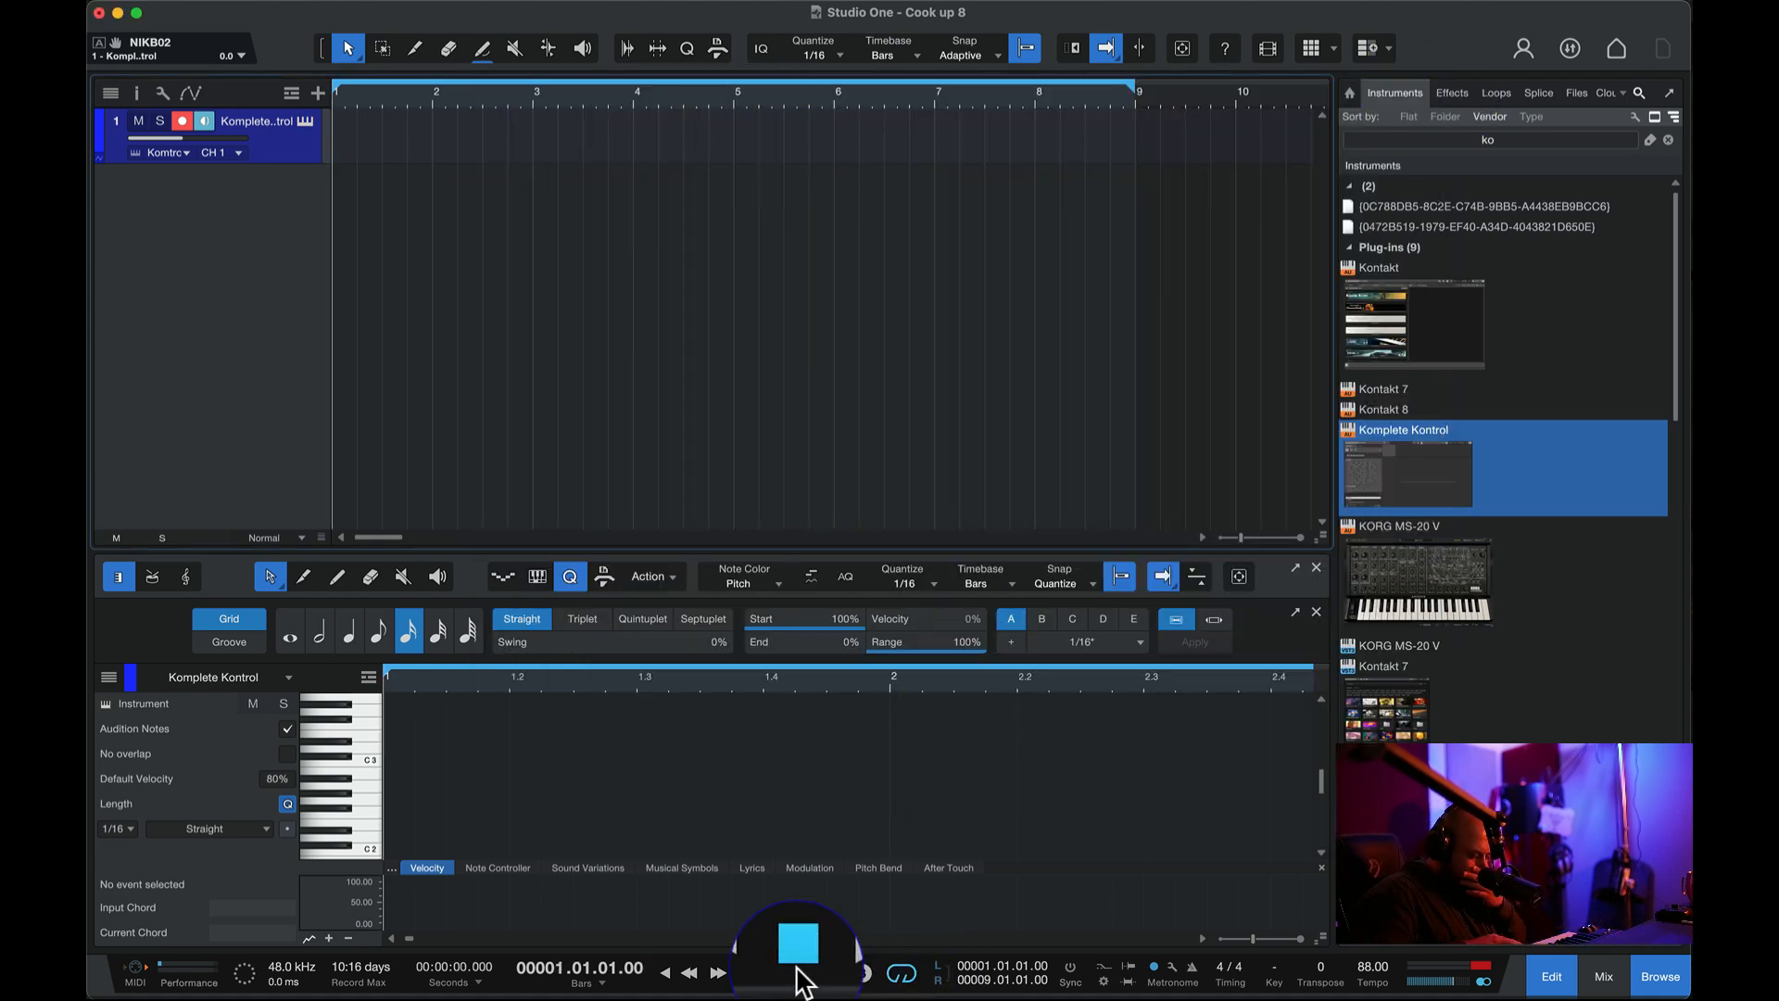
key(KP_Multiply)
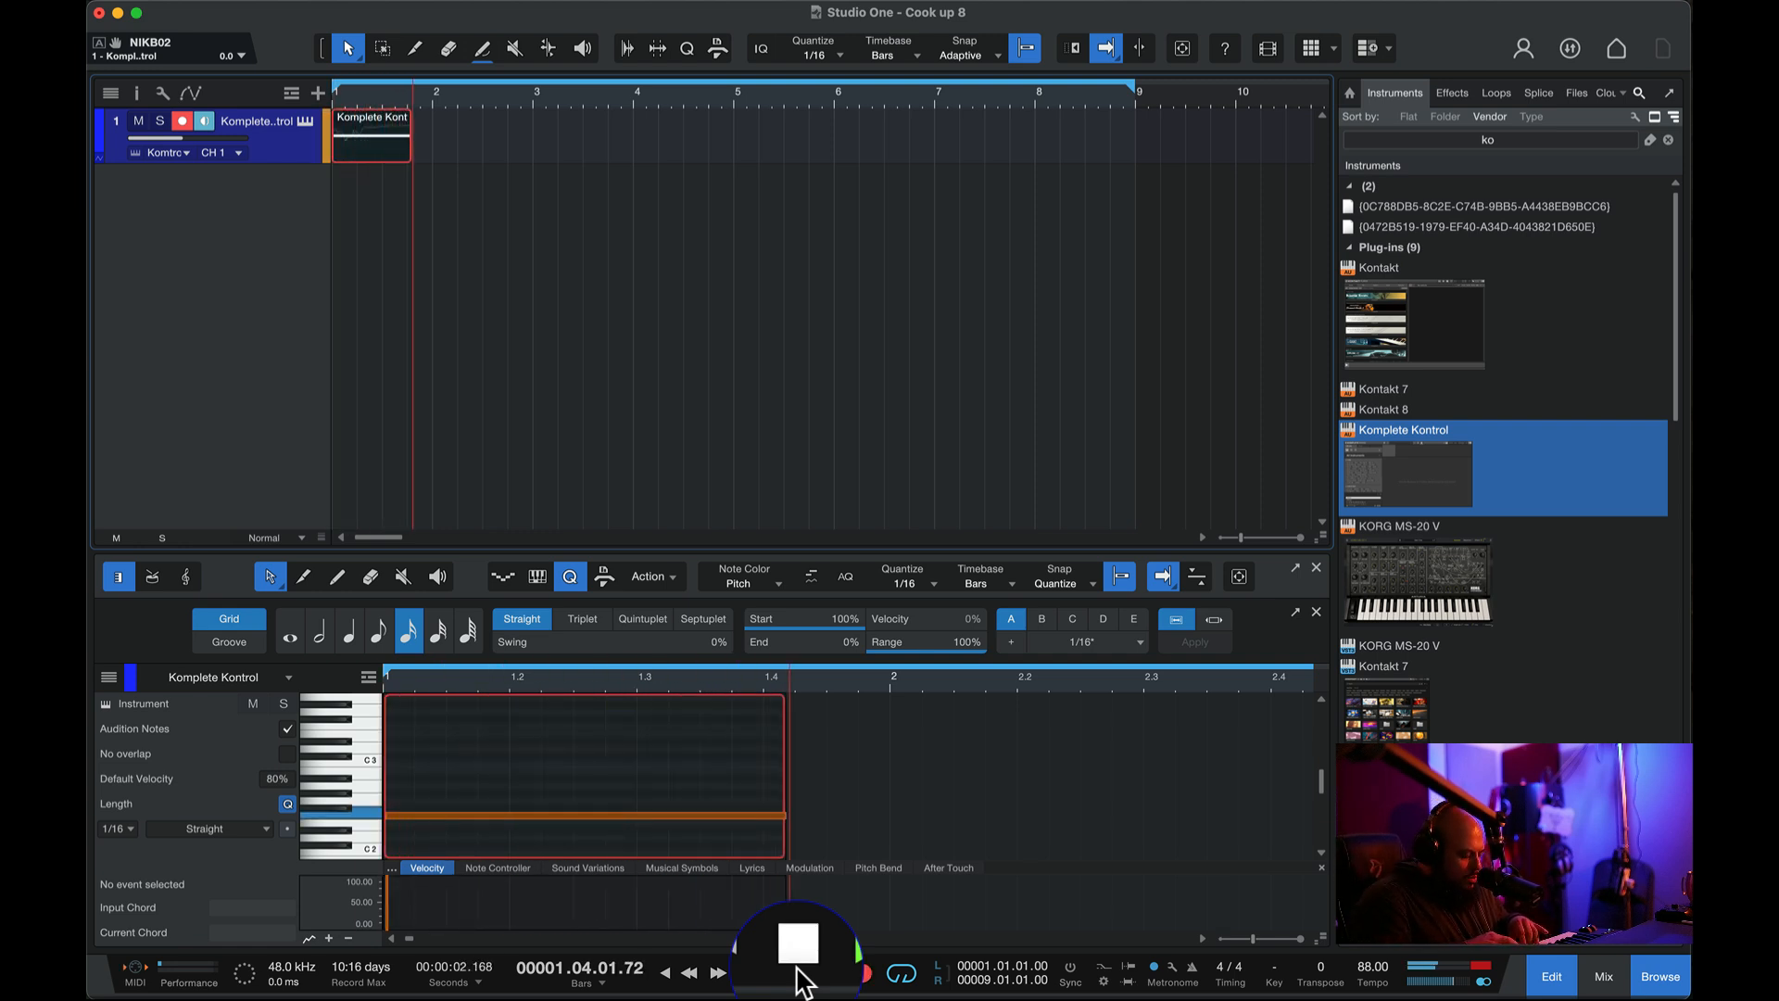
click(798, 943)
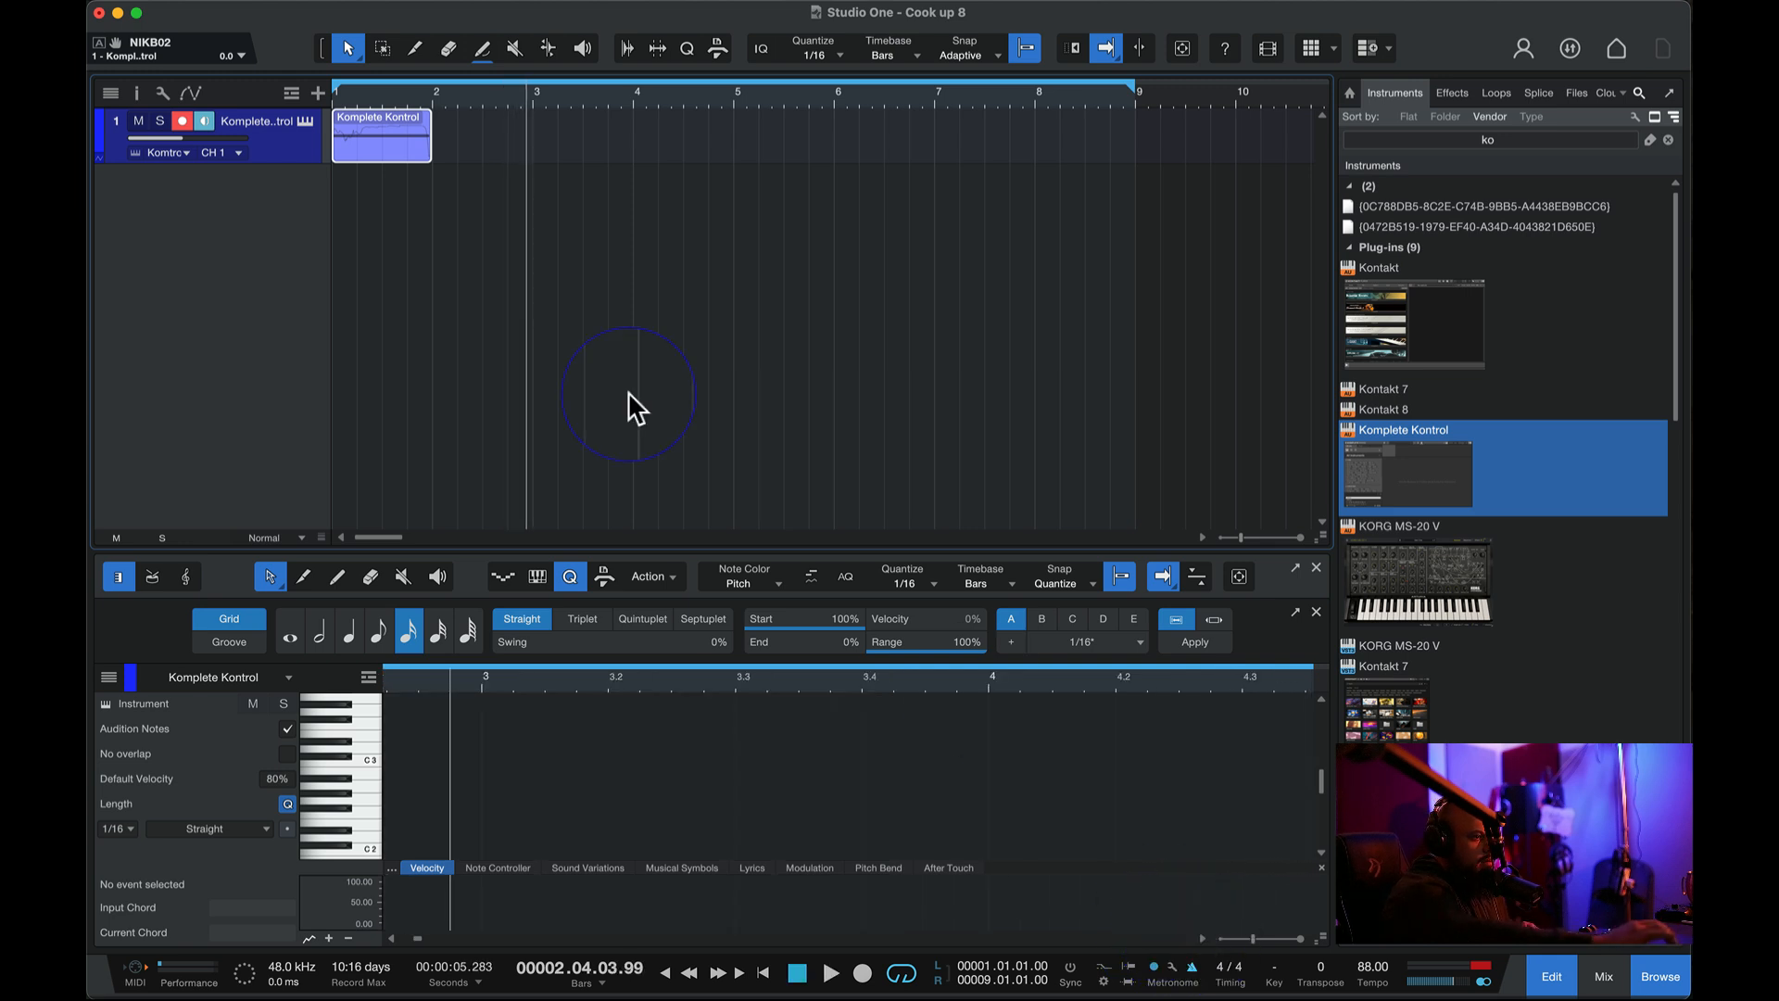
click(373, 127)
key(Delete)
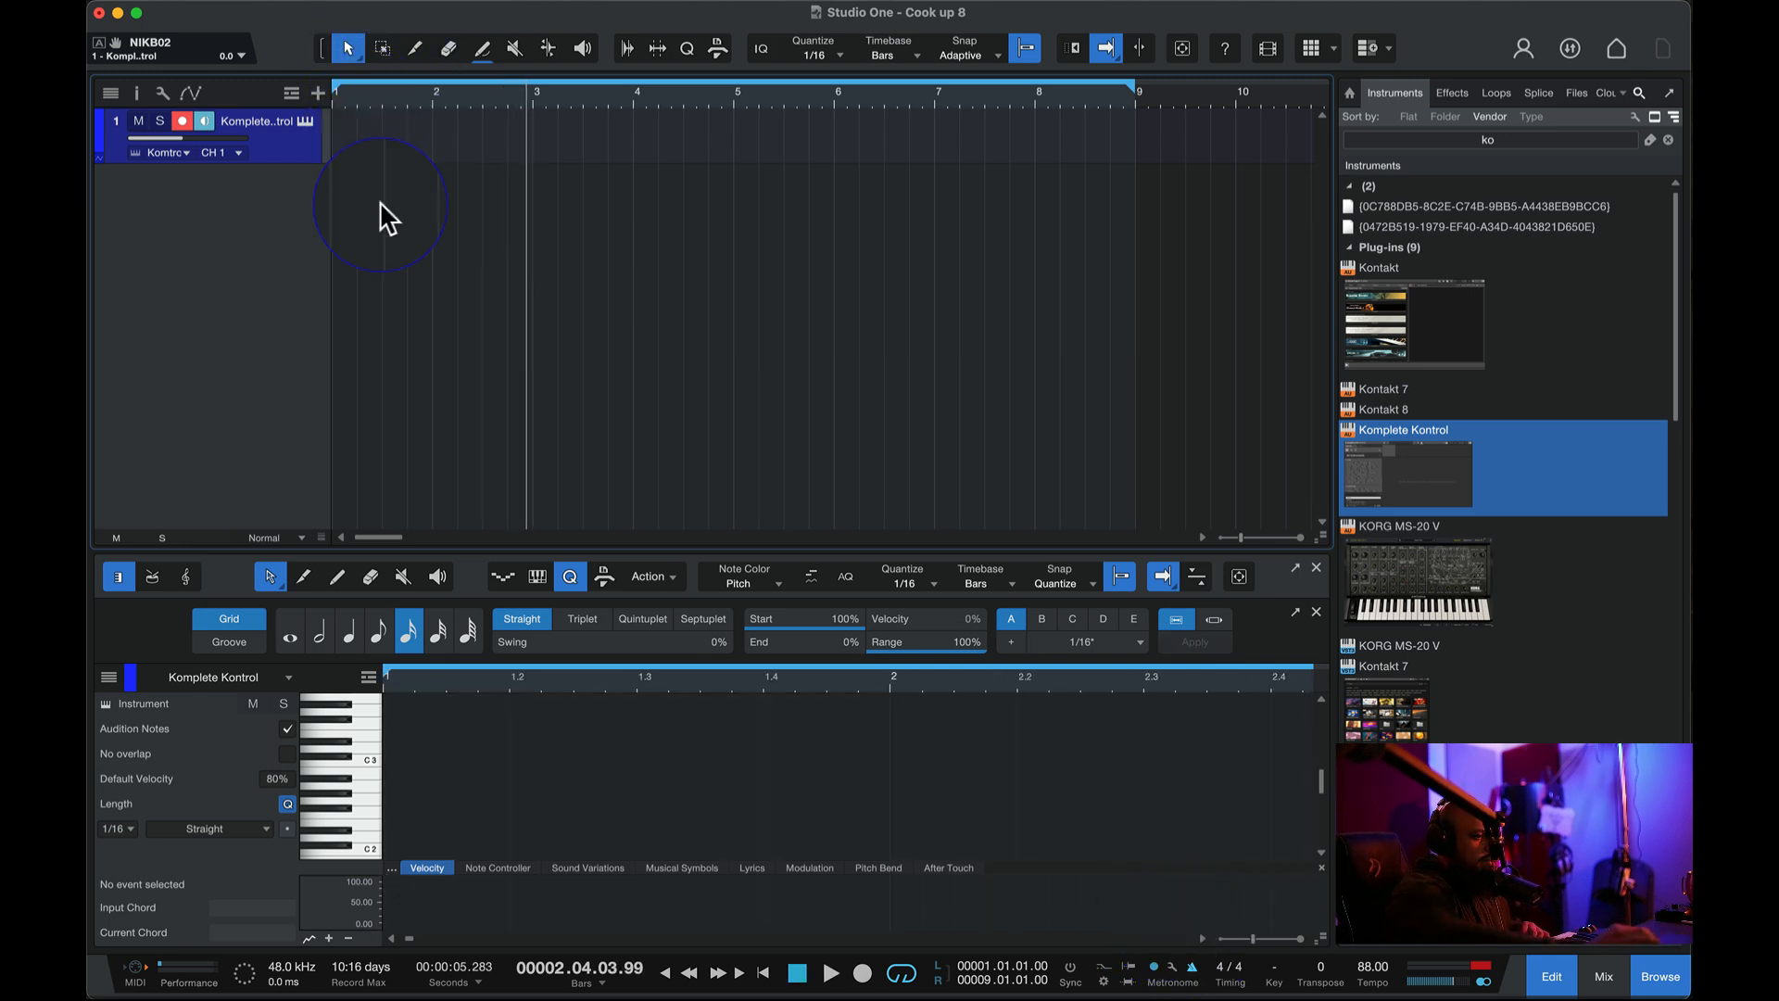
click(797, 971)
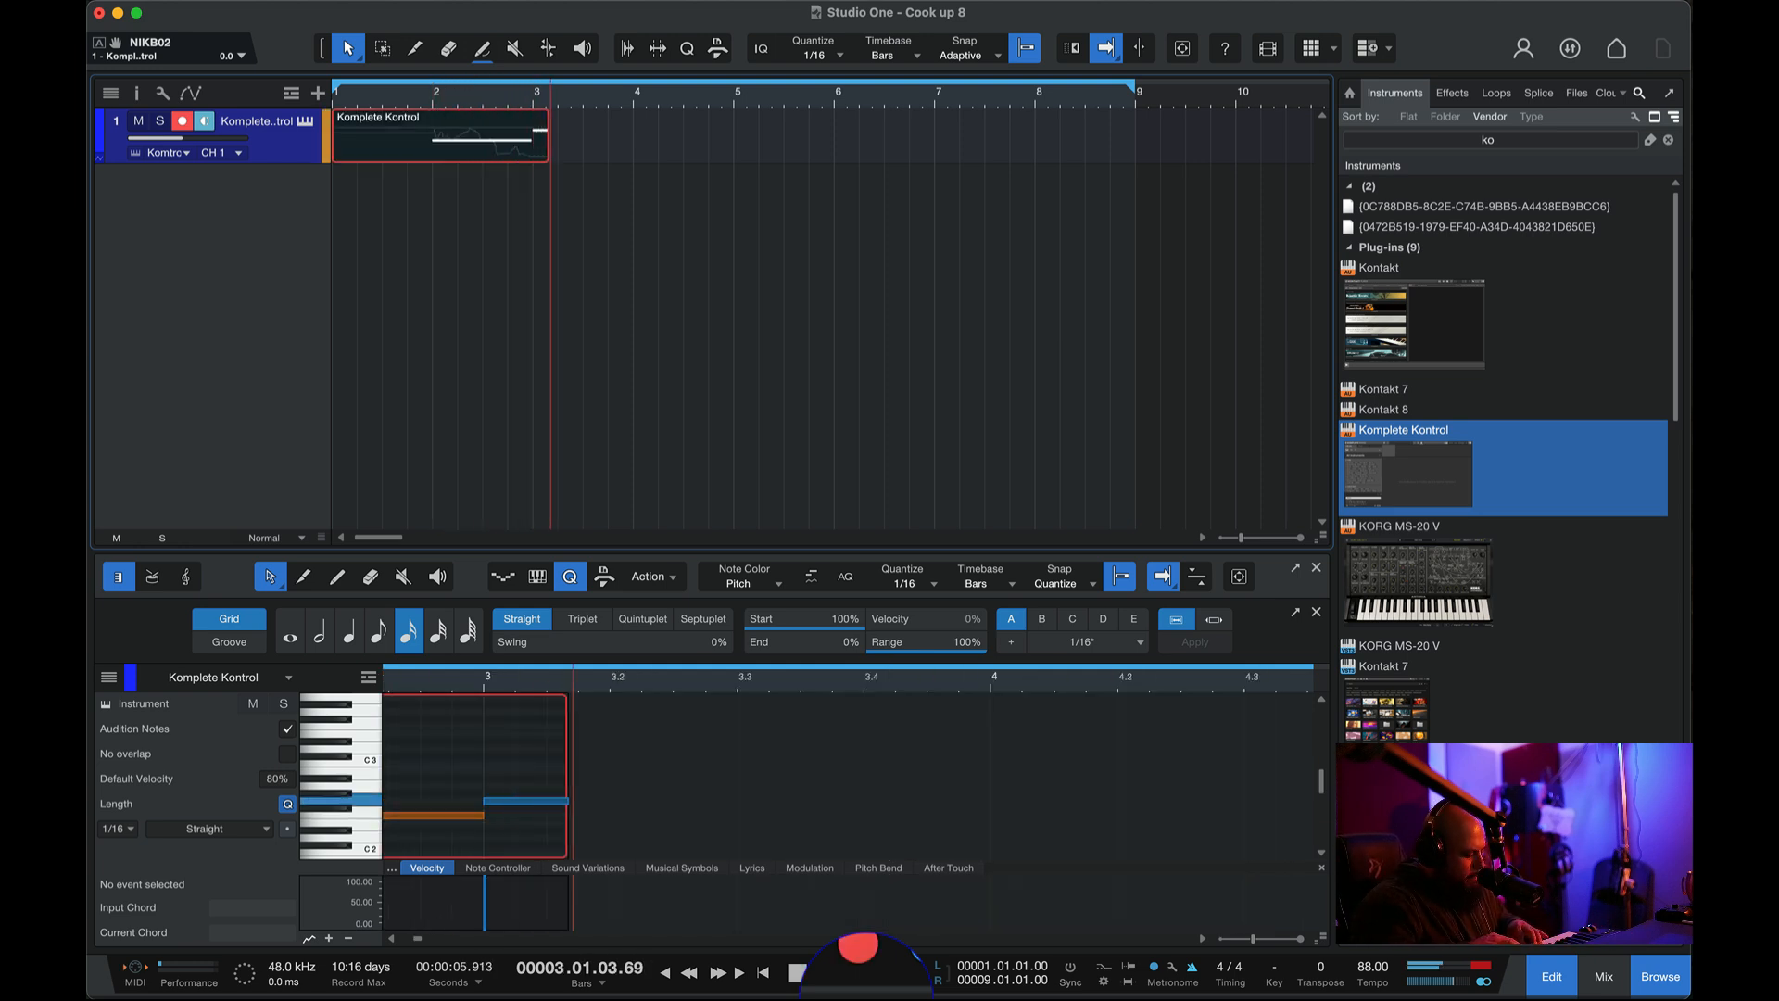
key(space)
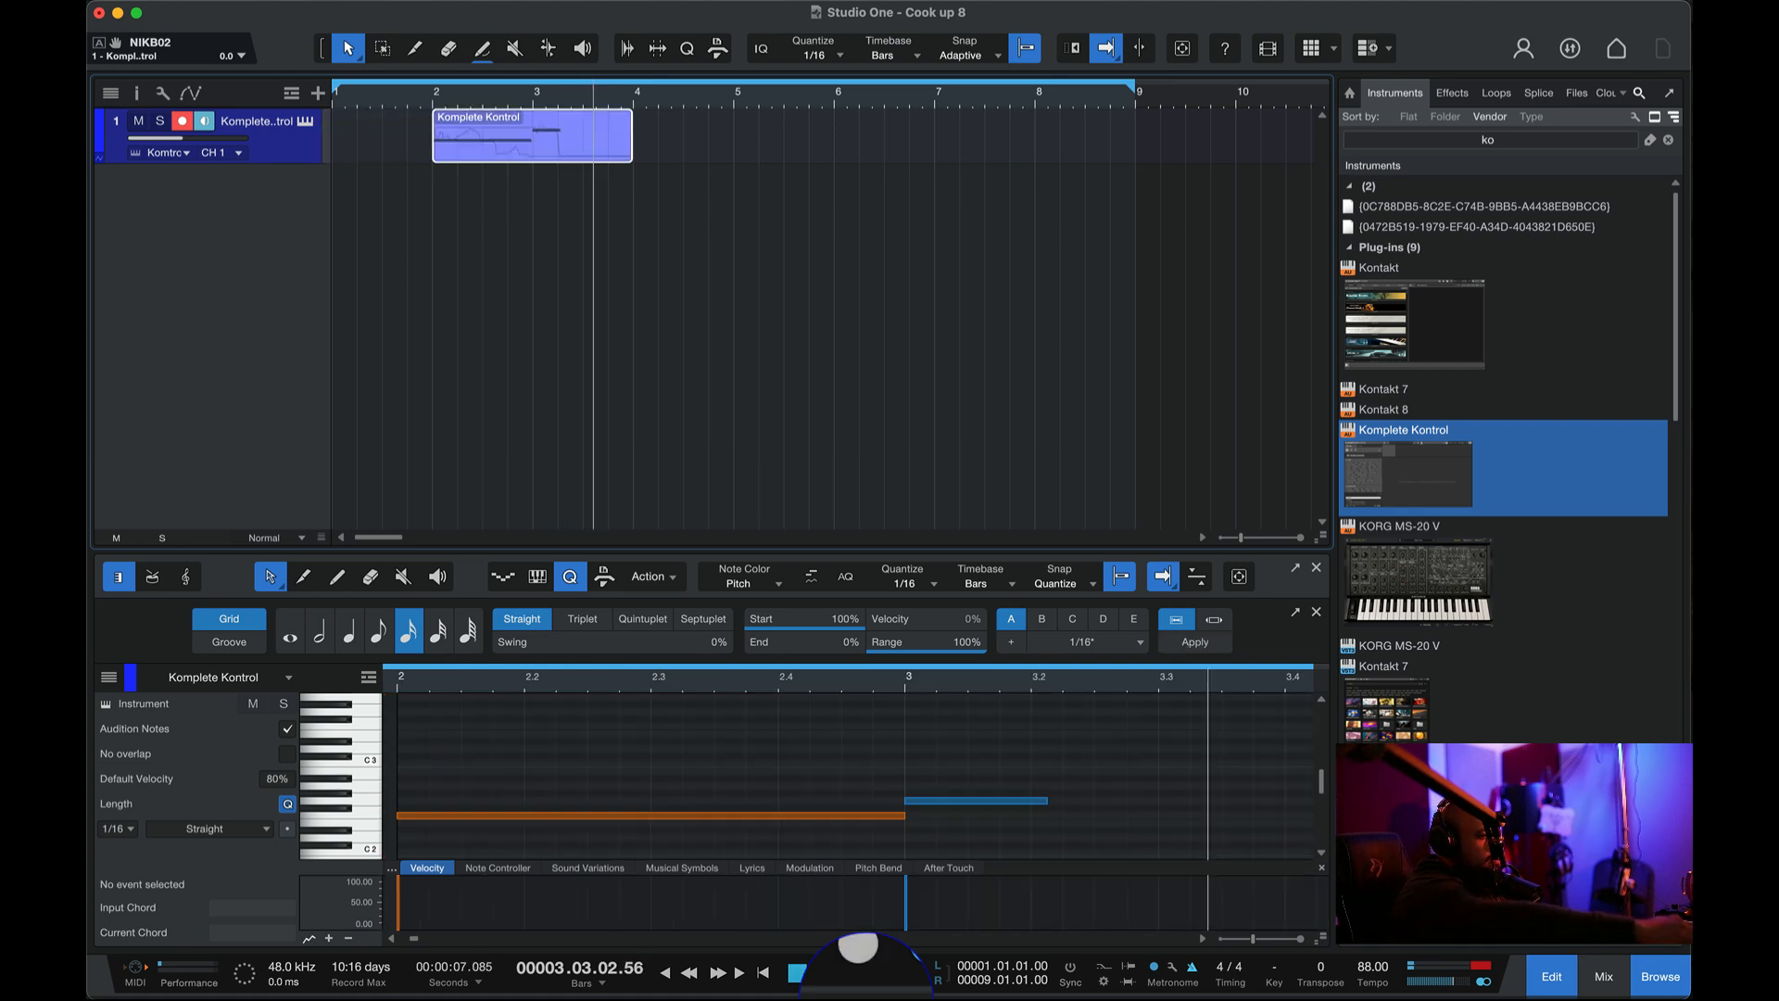
key(Delete)
- Record a new eight-bar part on the Komplete Kontrol track from the start of the song
key(KP_Subtract)
key(KP_Subtract)
key(KP_Subtract)
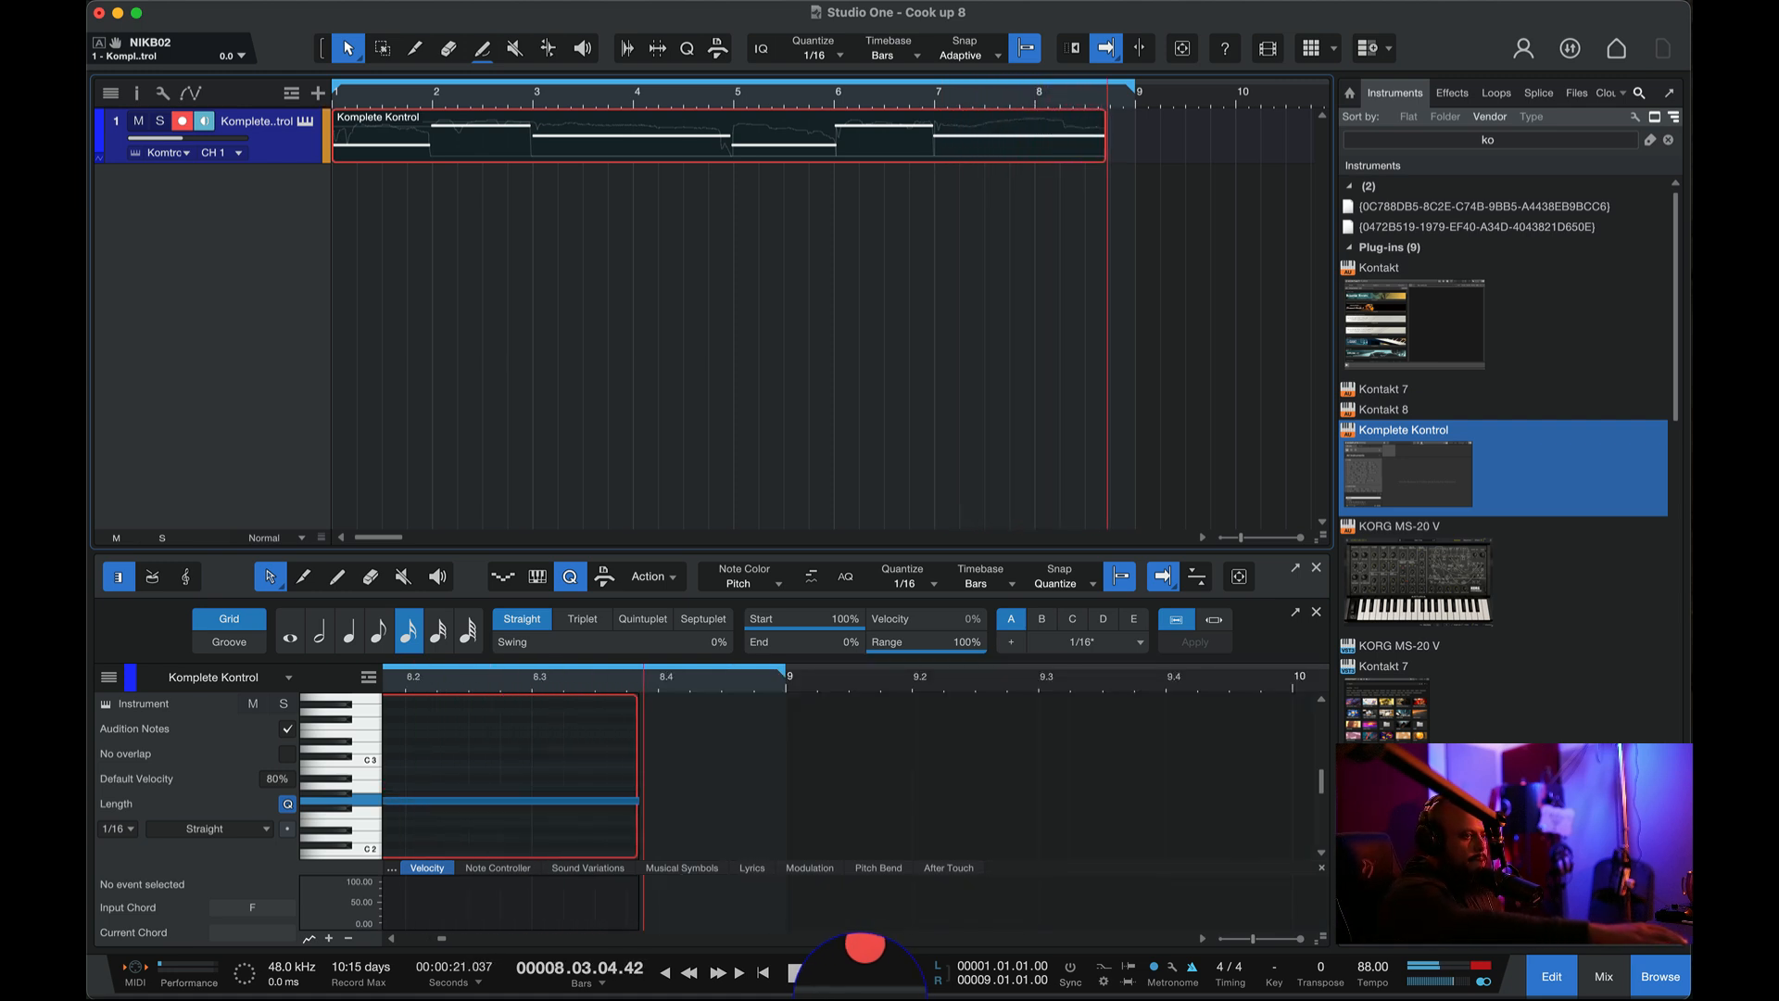
key(space)
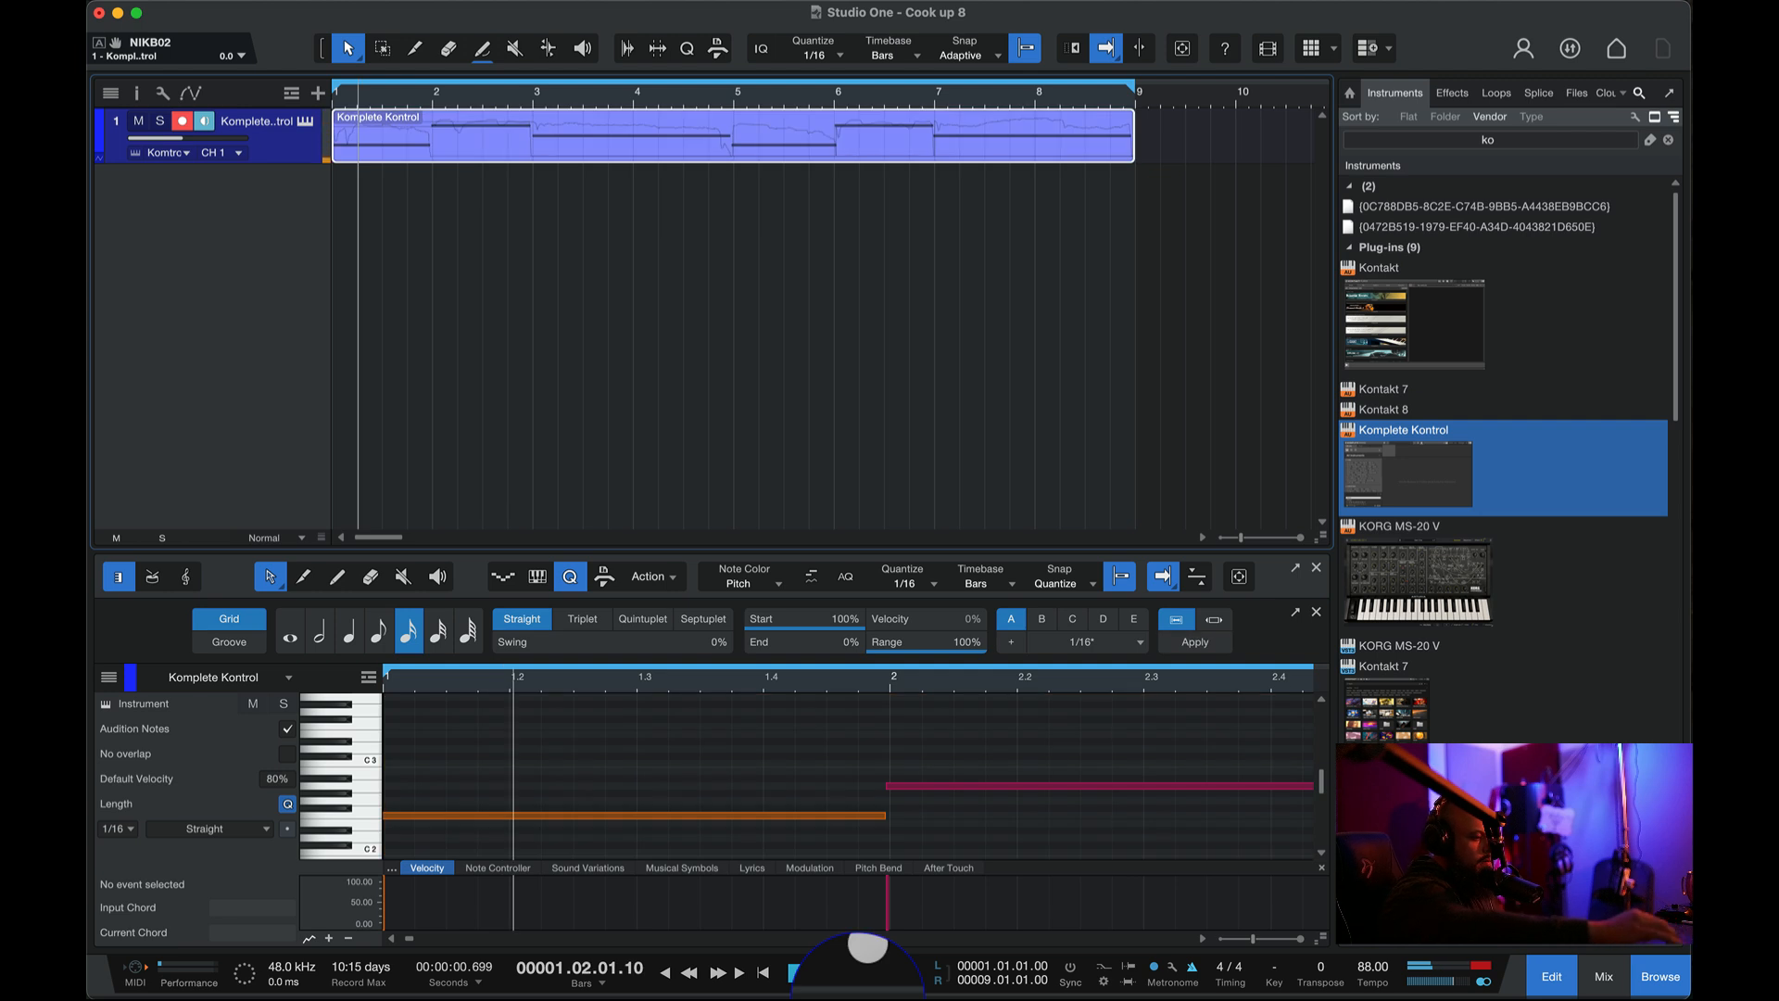
- Quantize all notes of the recorded eight-bar part to the straight 1/16 grid
double_click(891, 828)
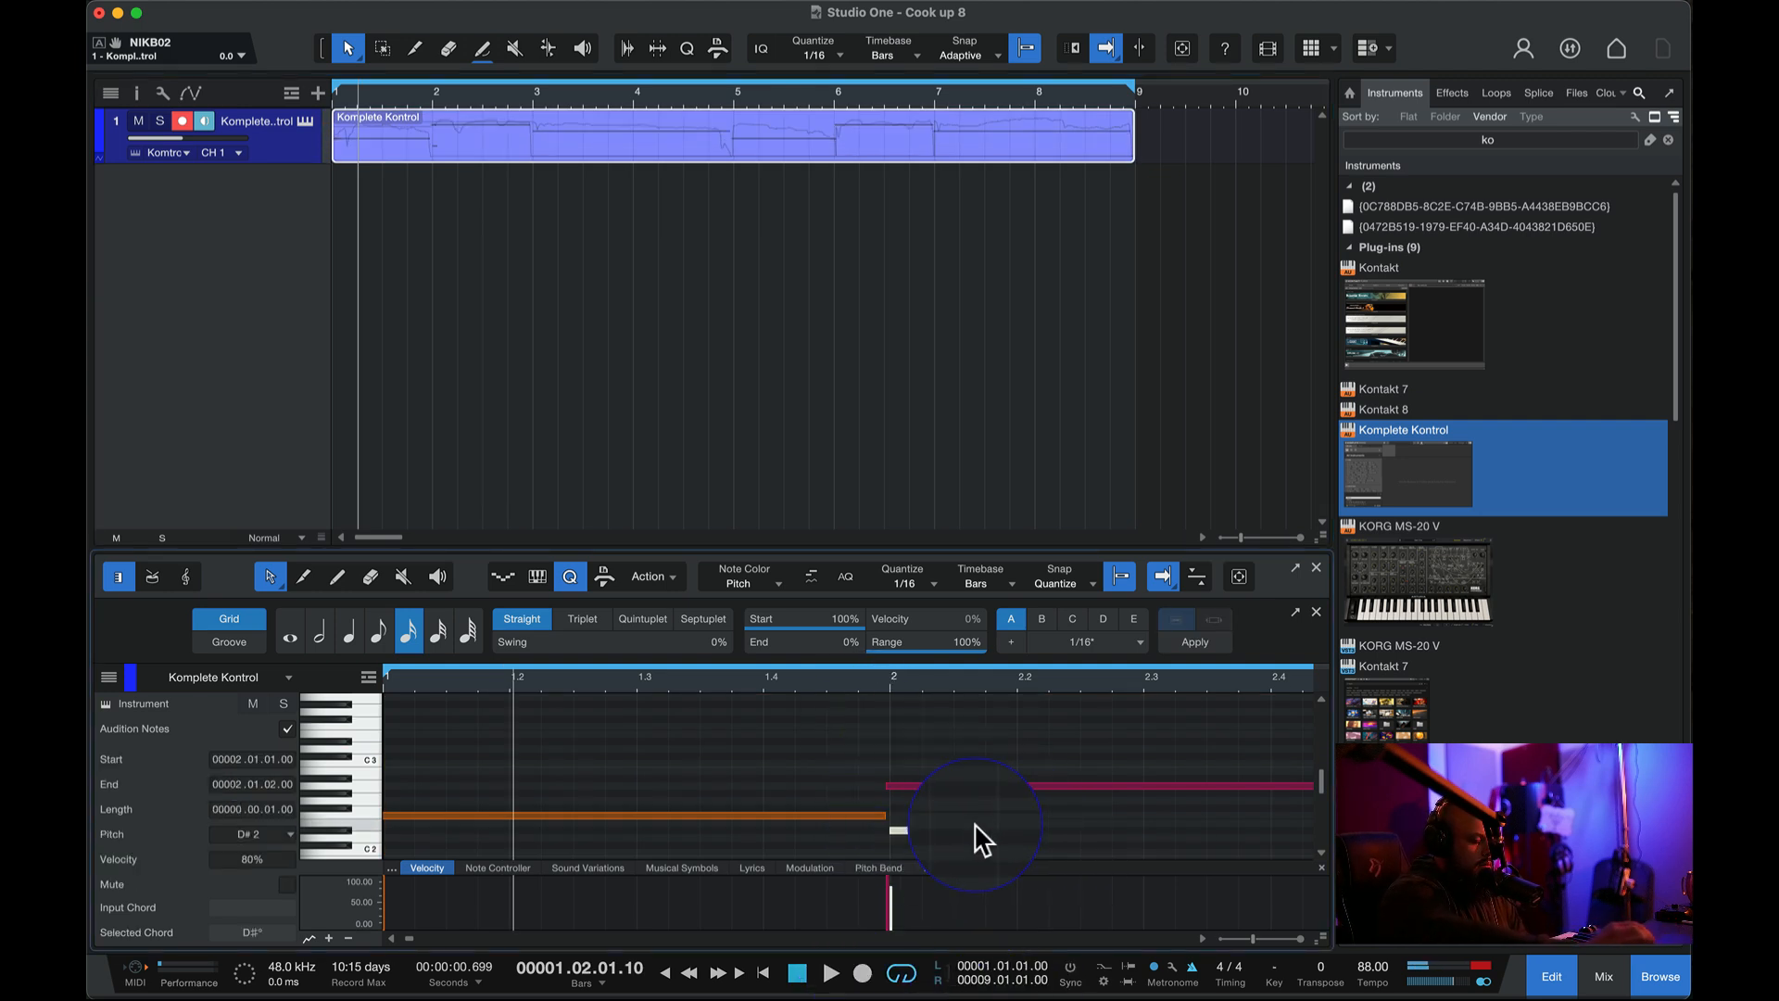
key(Delete)
key(super+a)
click(1196, 643)
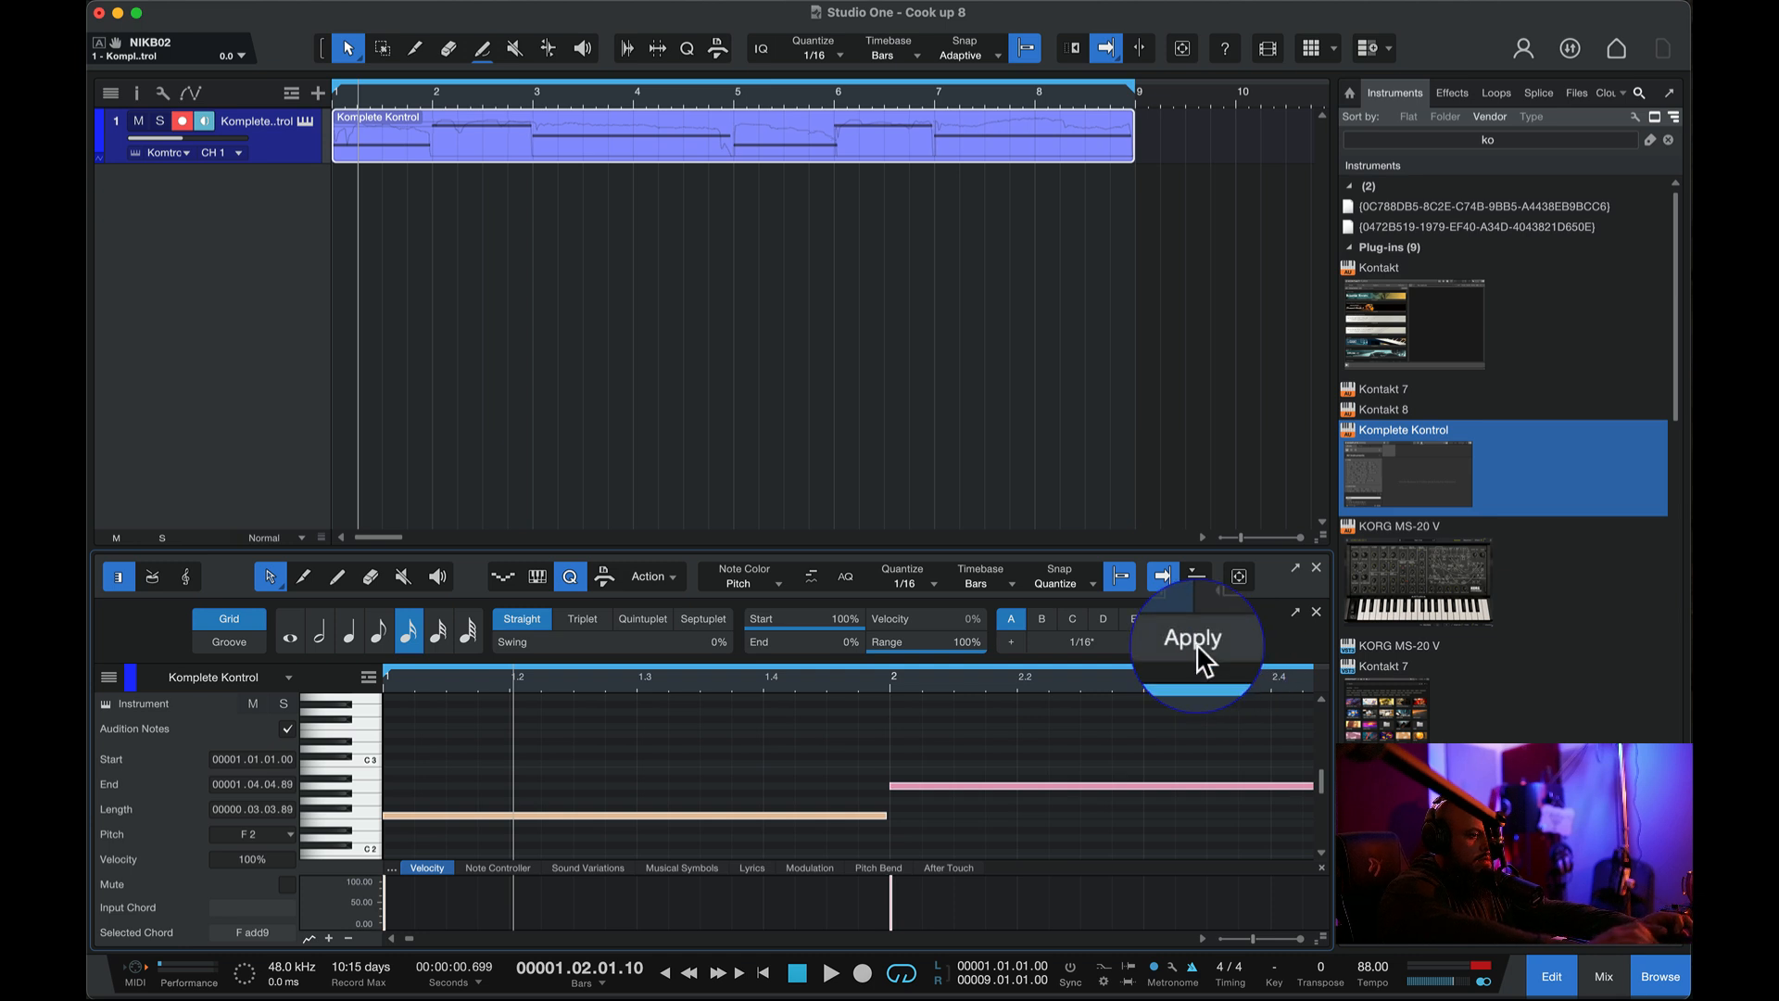
- Start playback from the beginning of the song, add a second Komplete Kontrol track and close its plug-in window
click(337, 96)
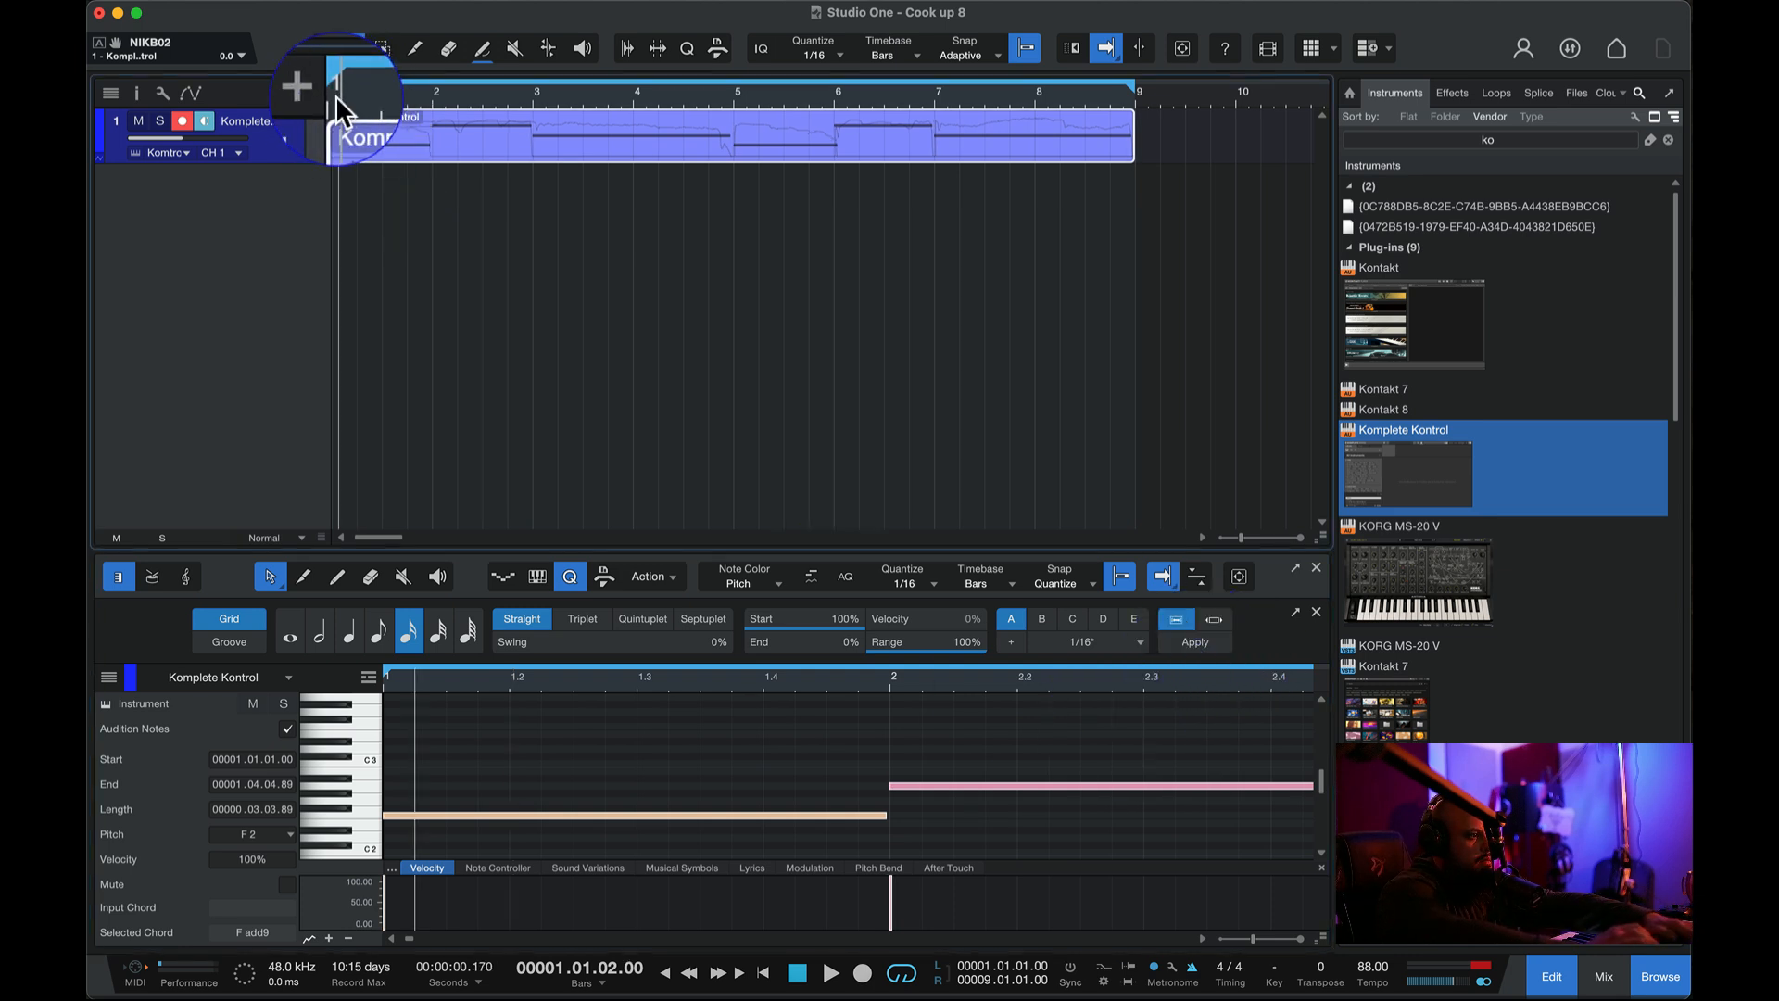
right_click(335, 96)
key(Escape)
key(space)
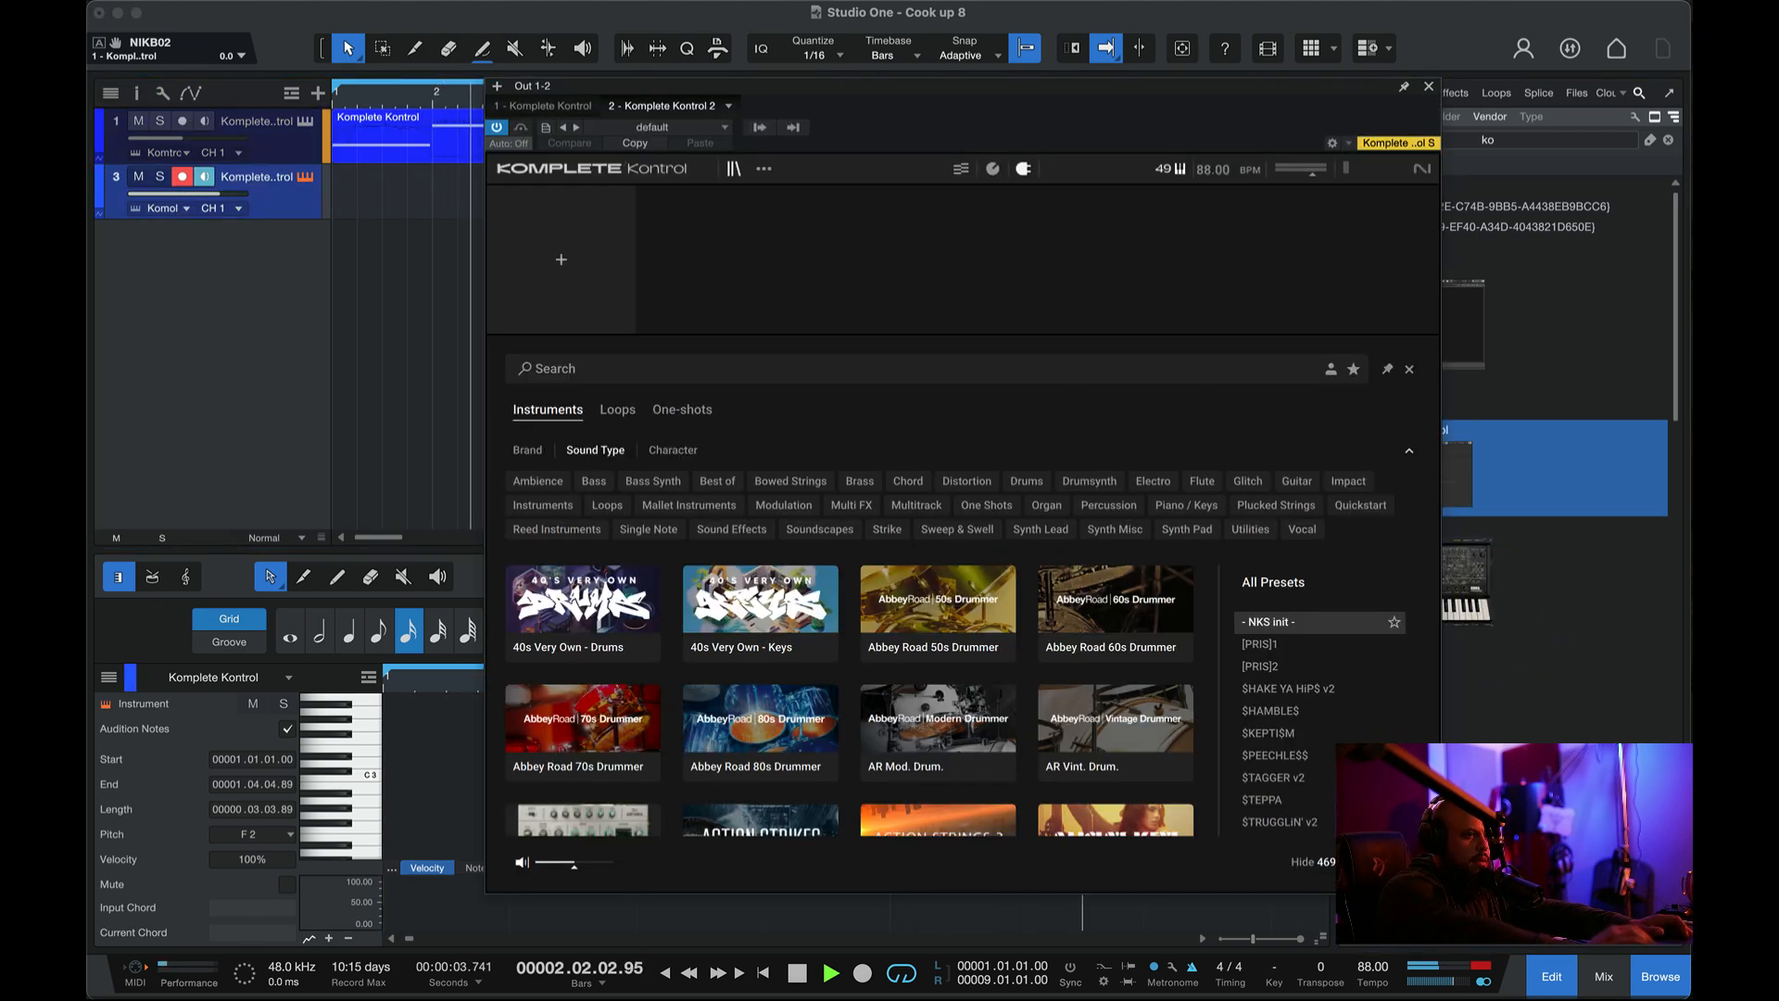
click(1424, 85)
- Clear the instrument browser's search and expand the Favorites folder
scroll(1454, 649, down, 10)
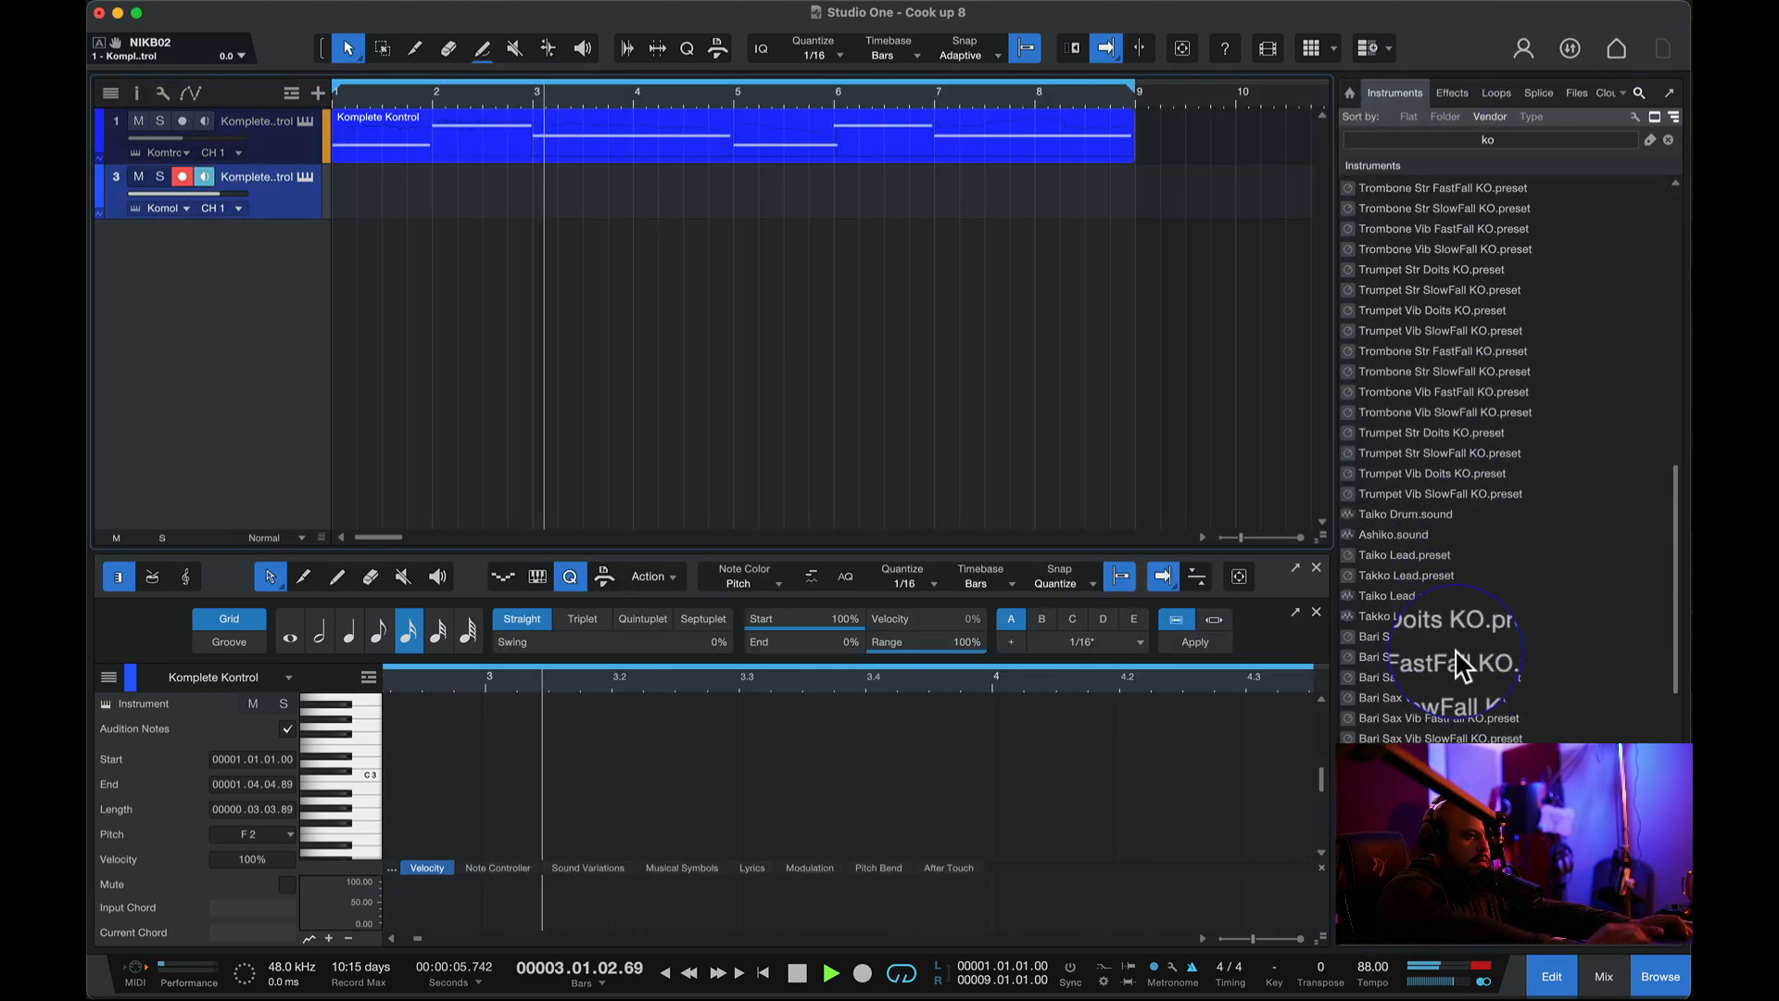
scroll(1455, 648, up, 15)
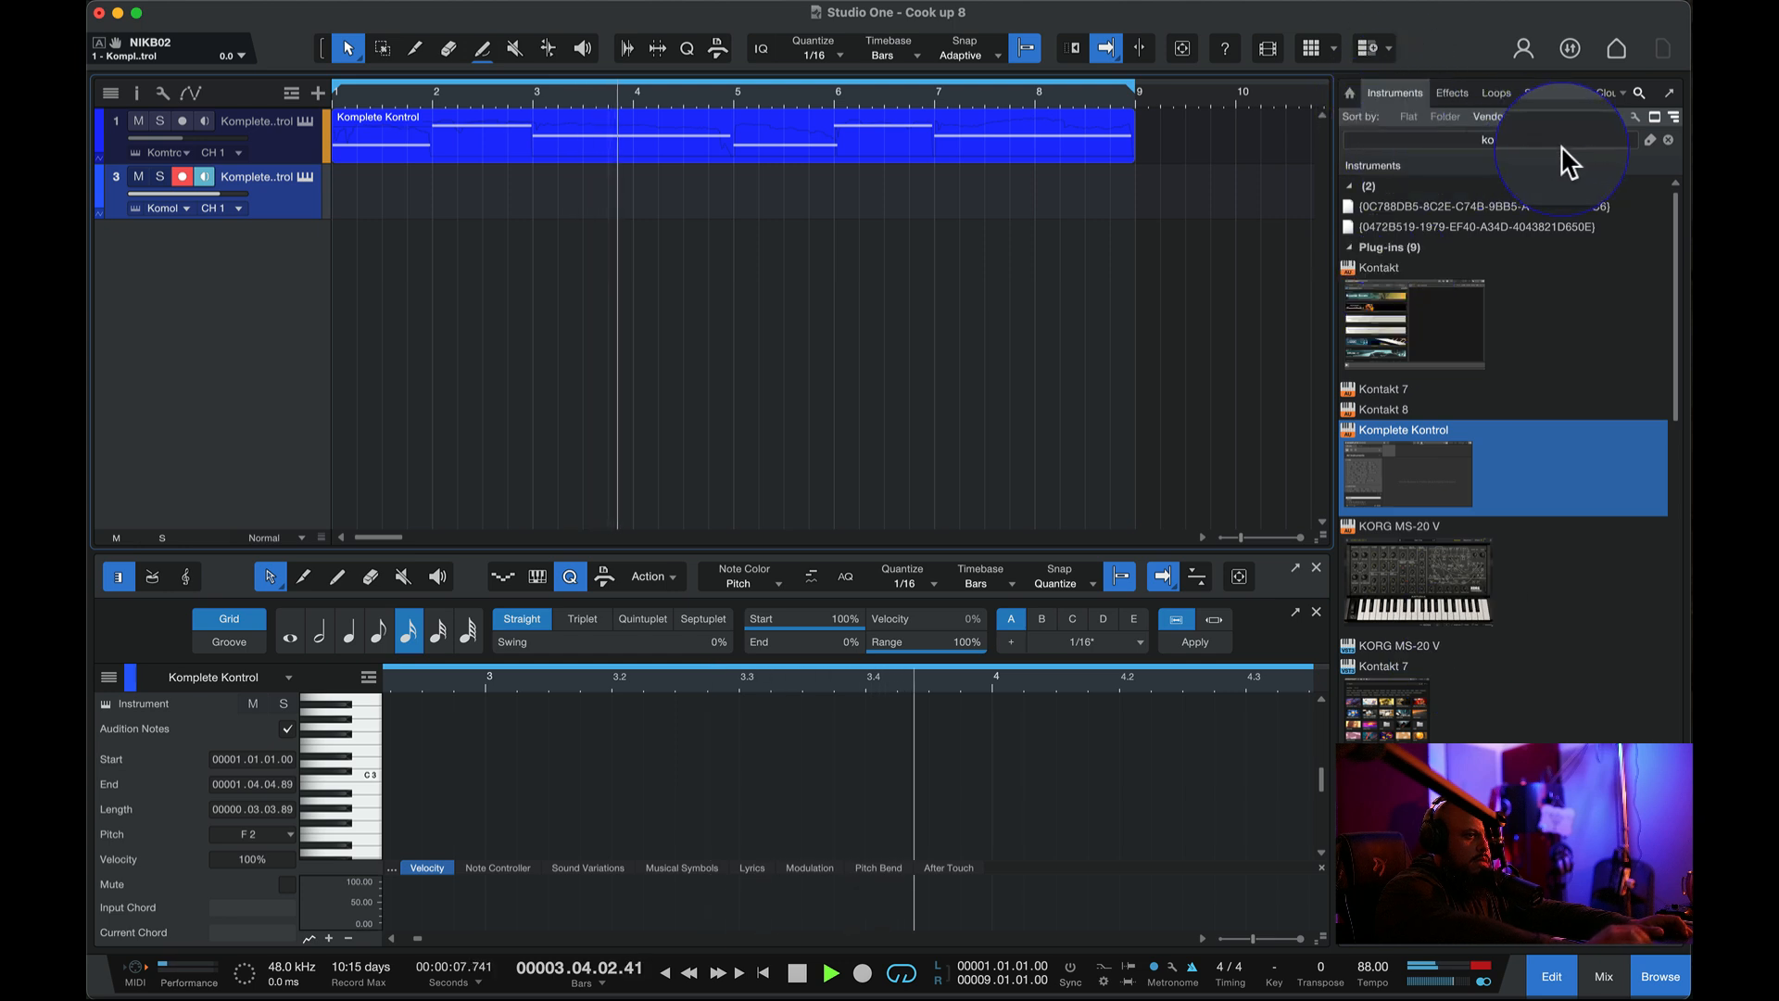
click(1655, 142)
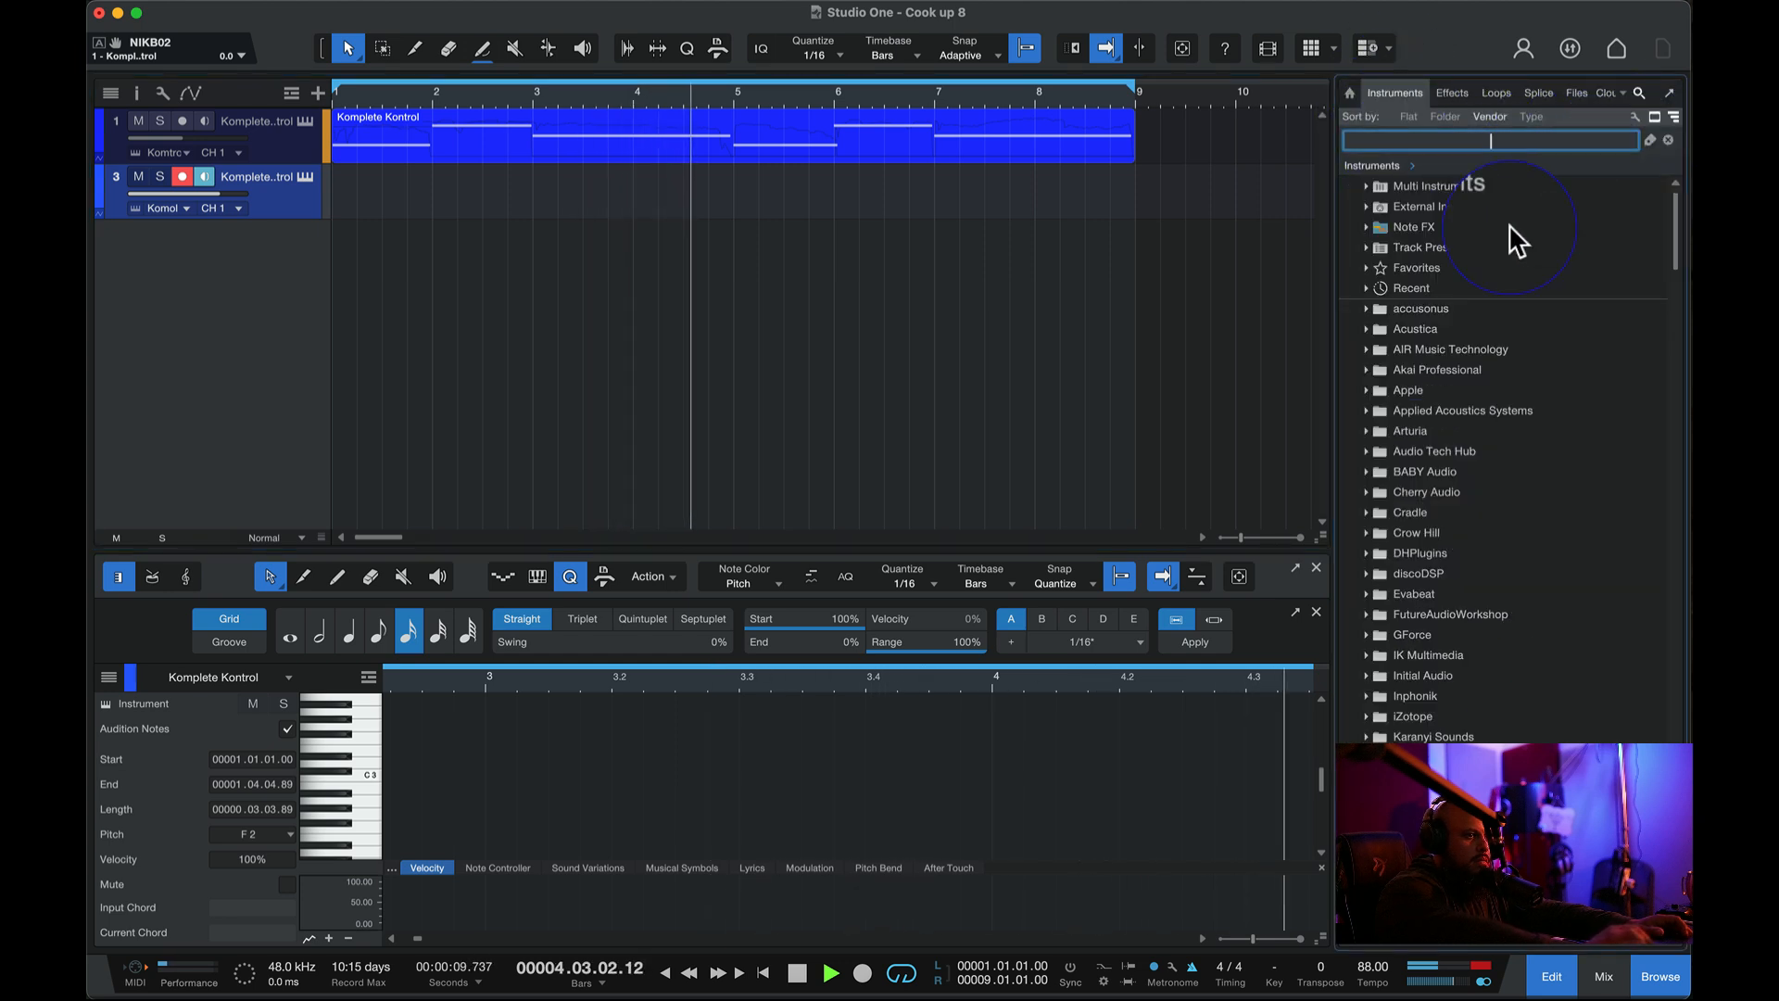
click(1366, 265)
- Look through the favorite instruments in the browser for another sound source while the song plays
scroll(1451, 454, down, 5)
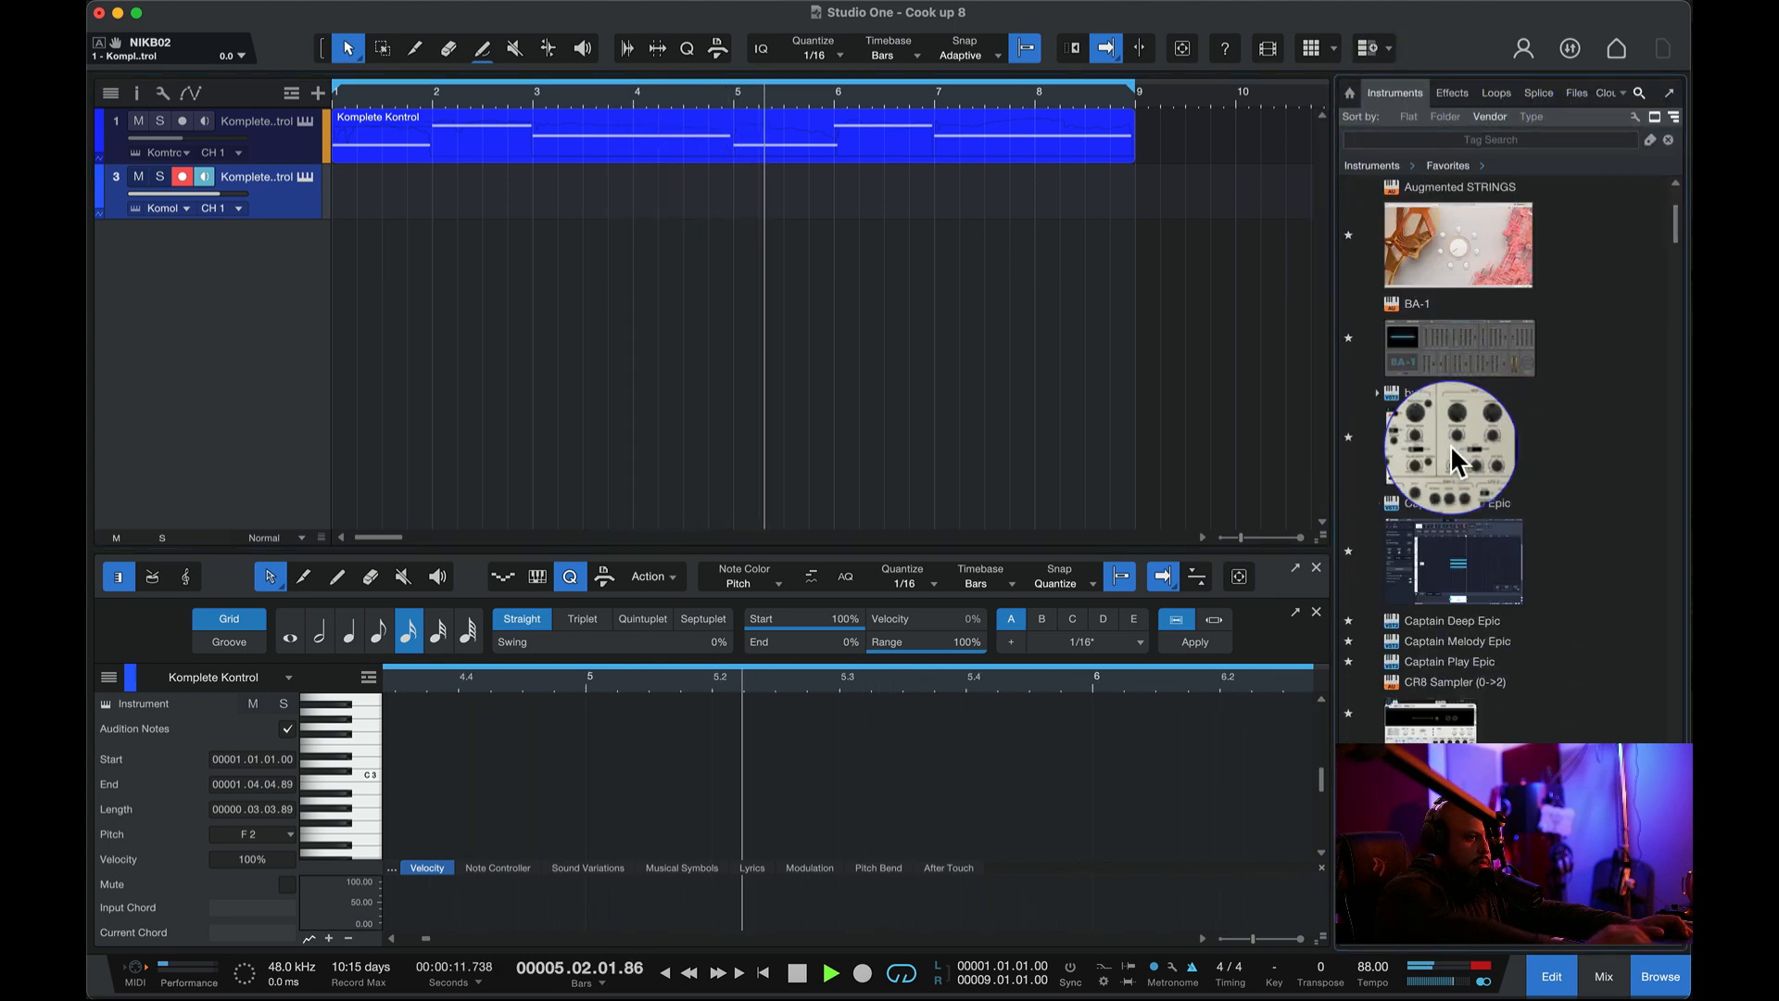
scroll(1449, 443, down, 10)
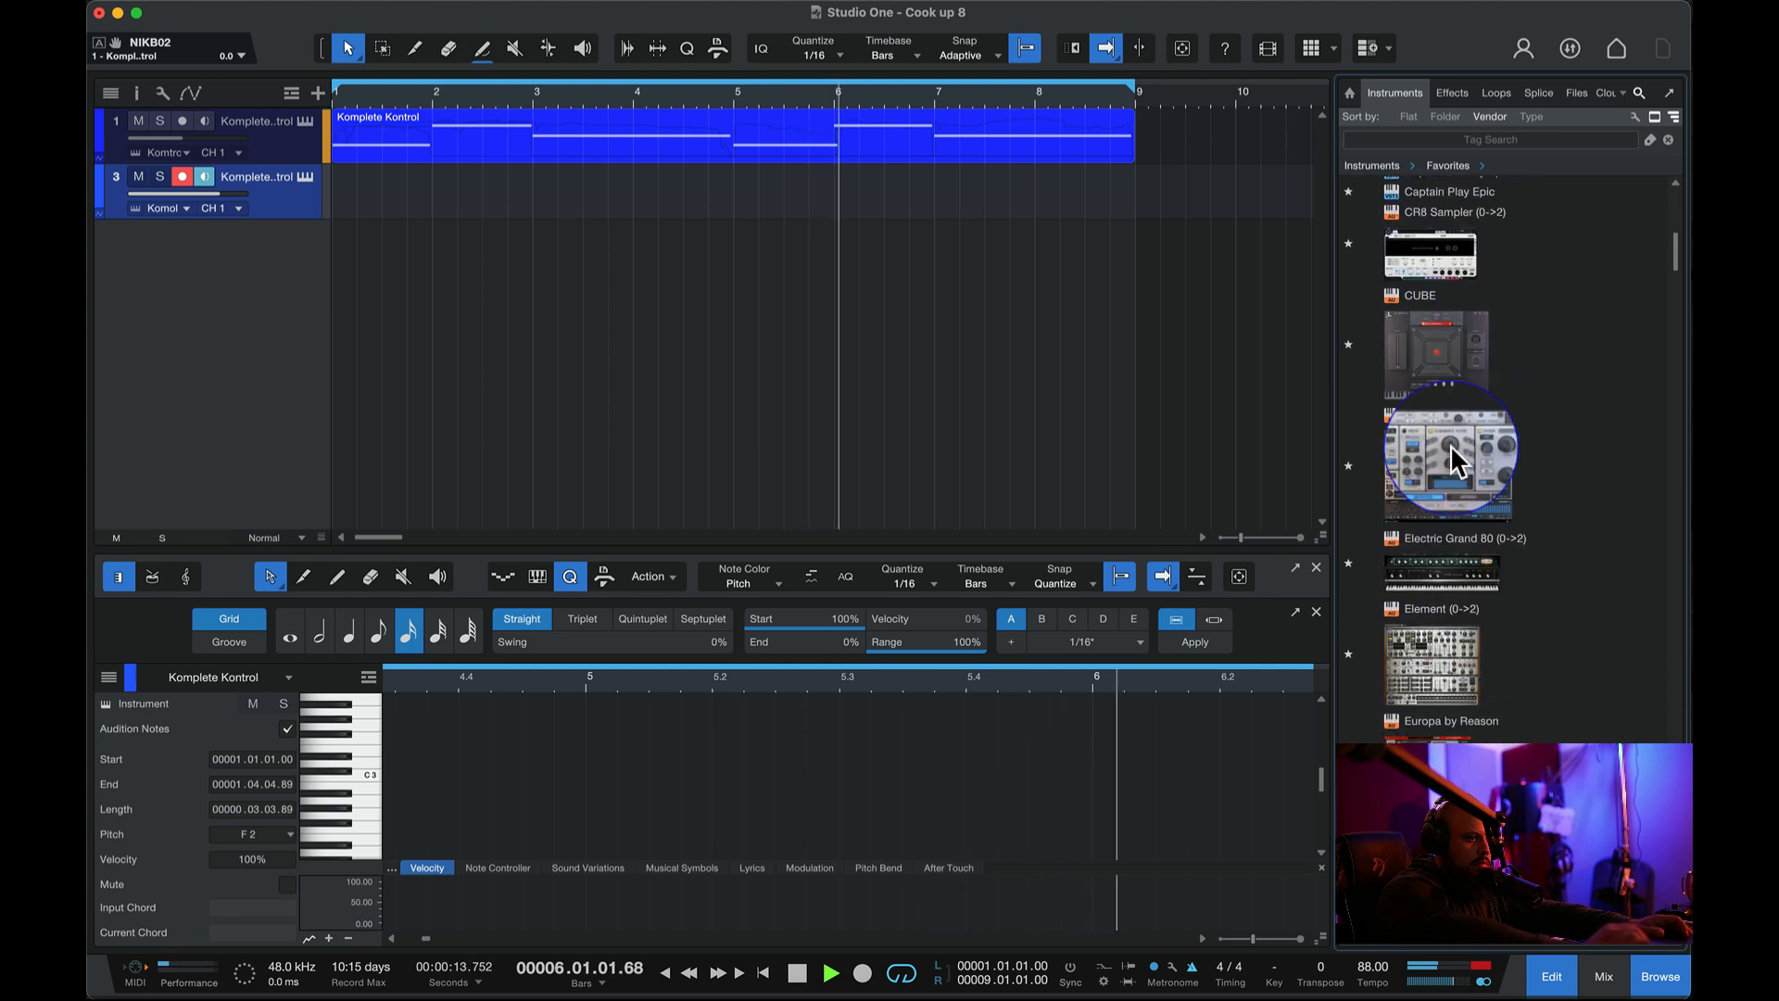
scroll(1449, 443, down, 10)
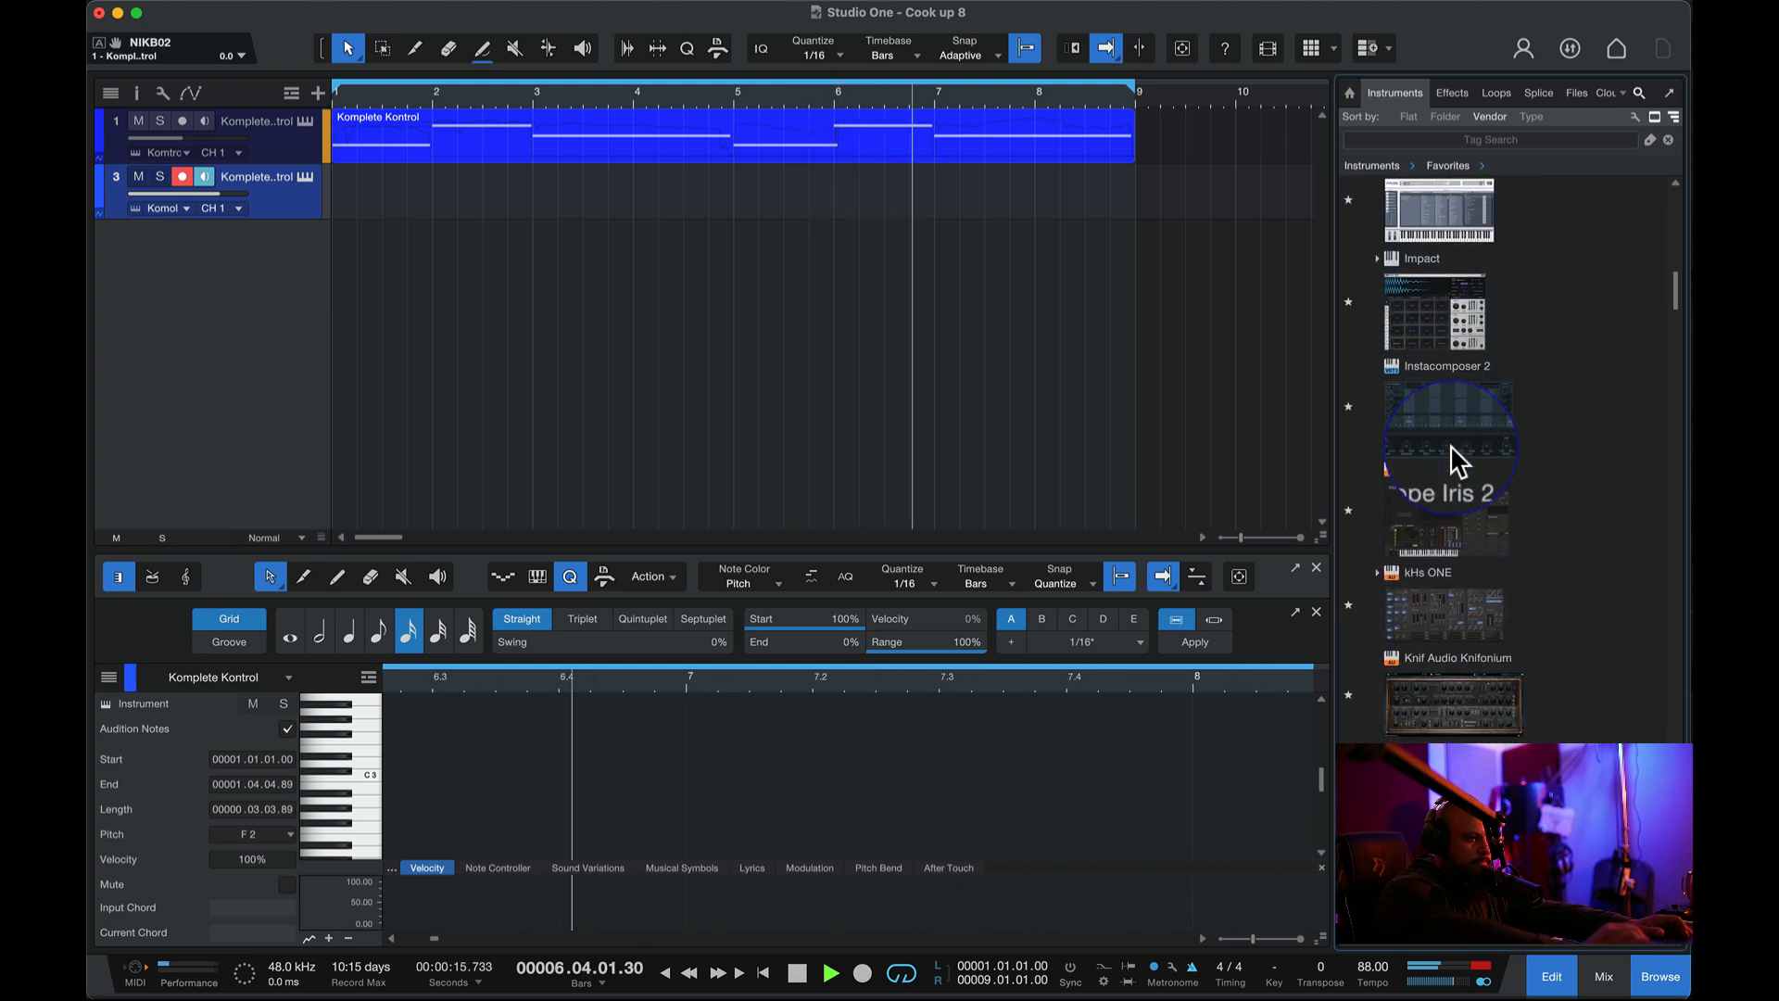
scroll(1449, 445, down, 10)
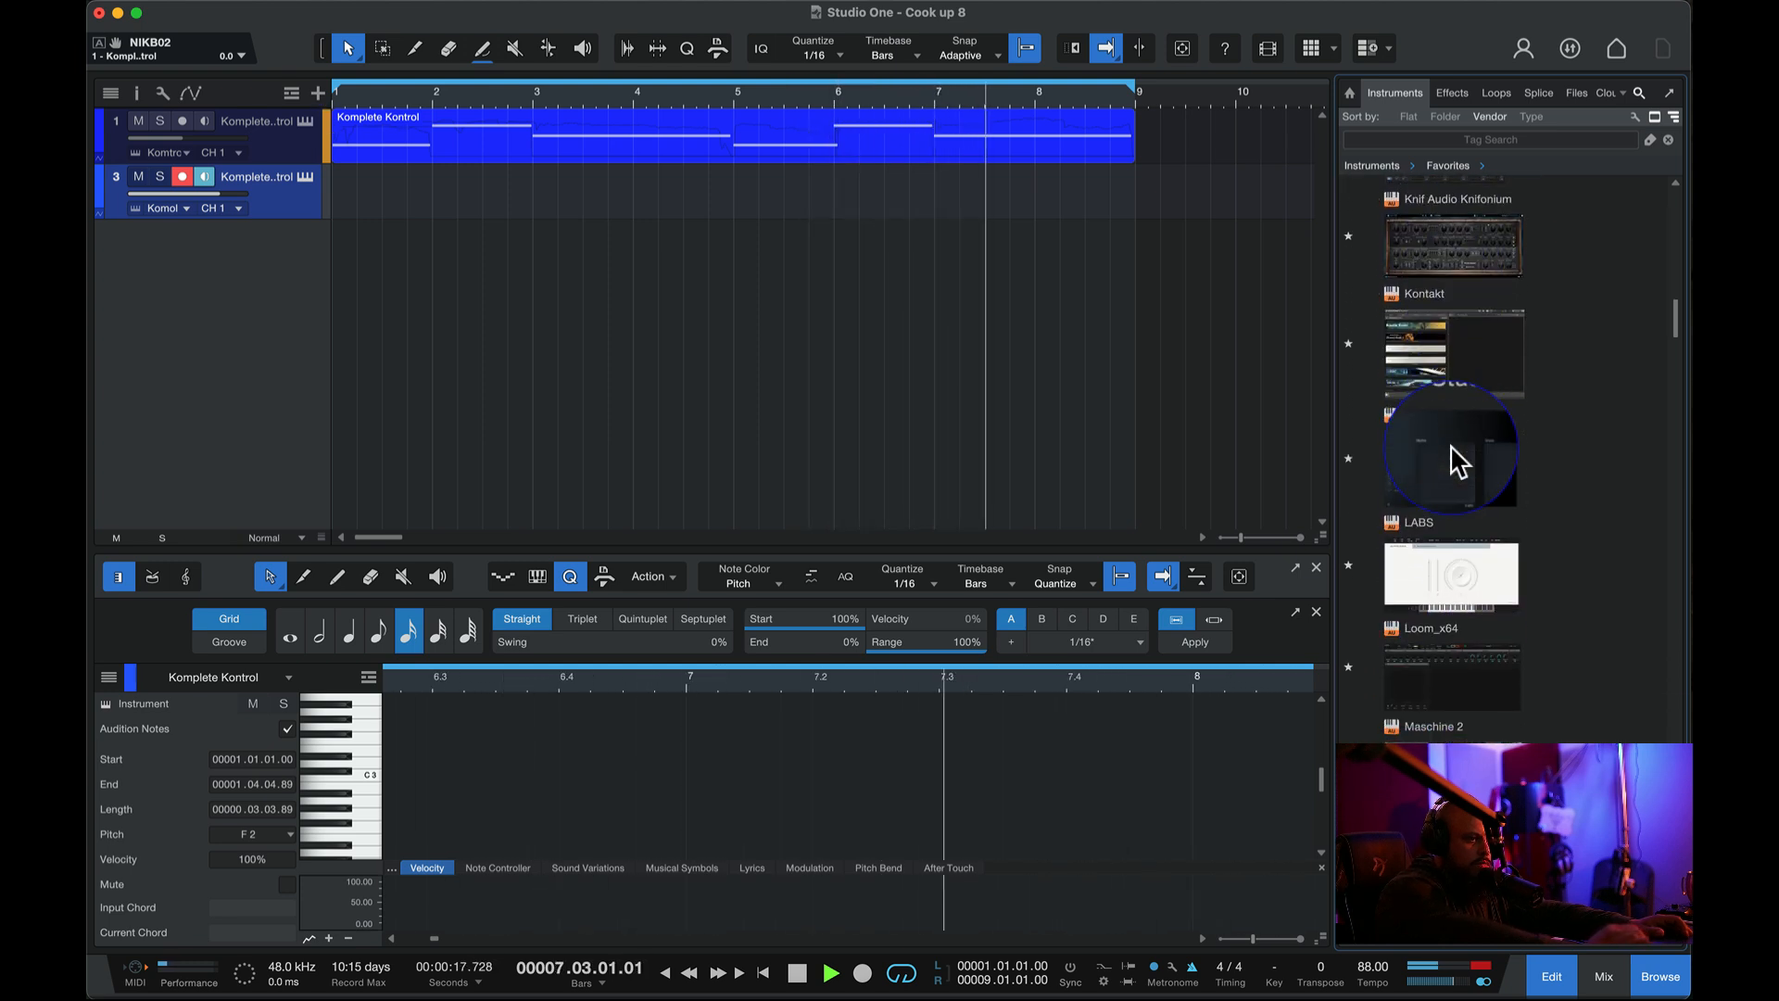
scroll(1449, 460, down, 10)
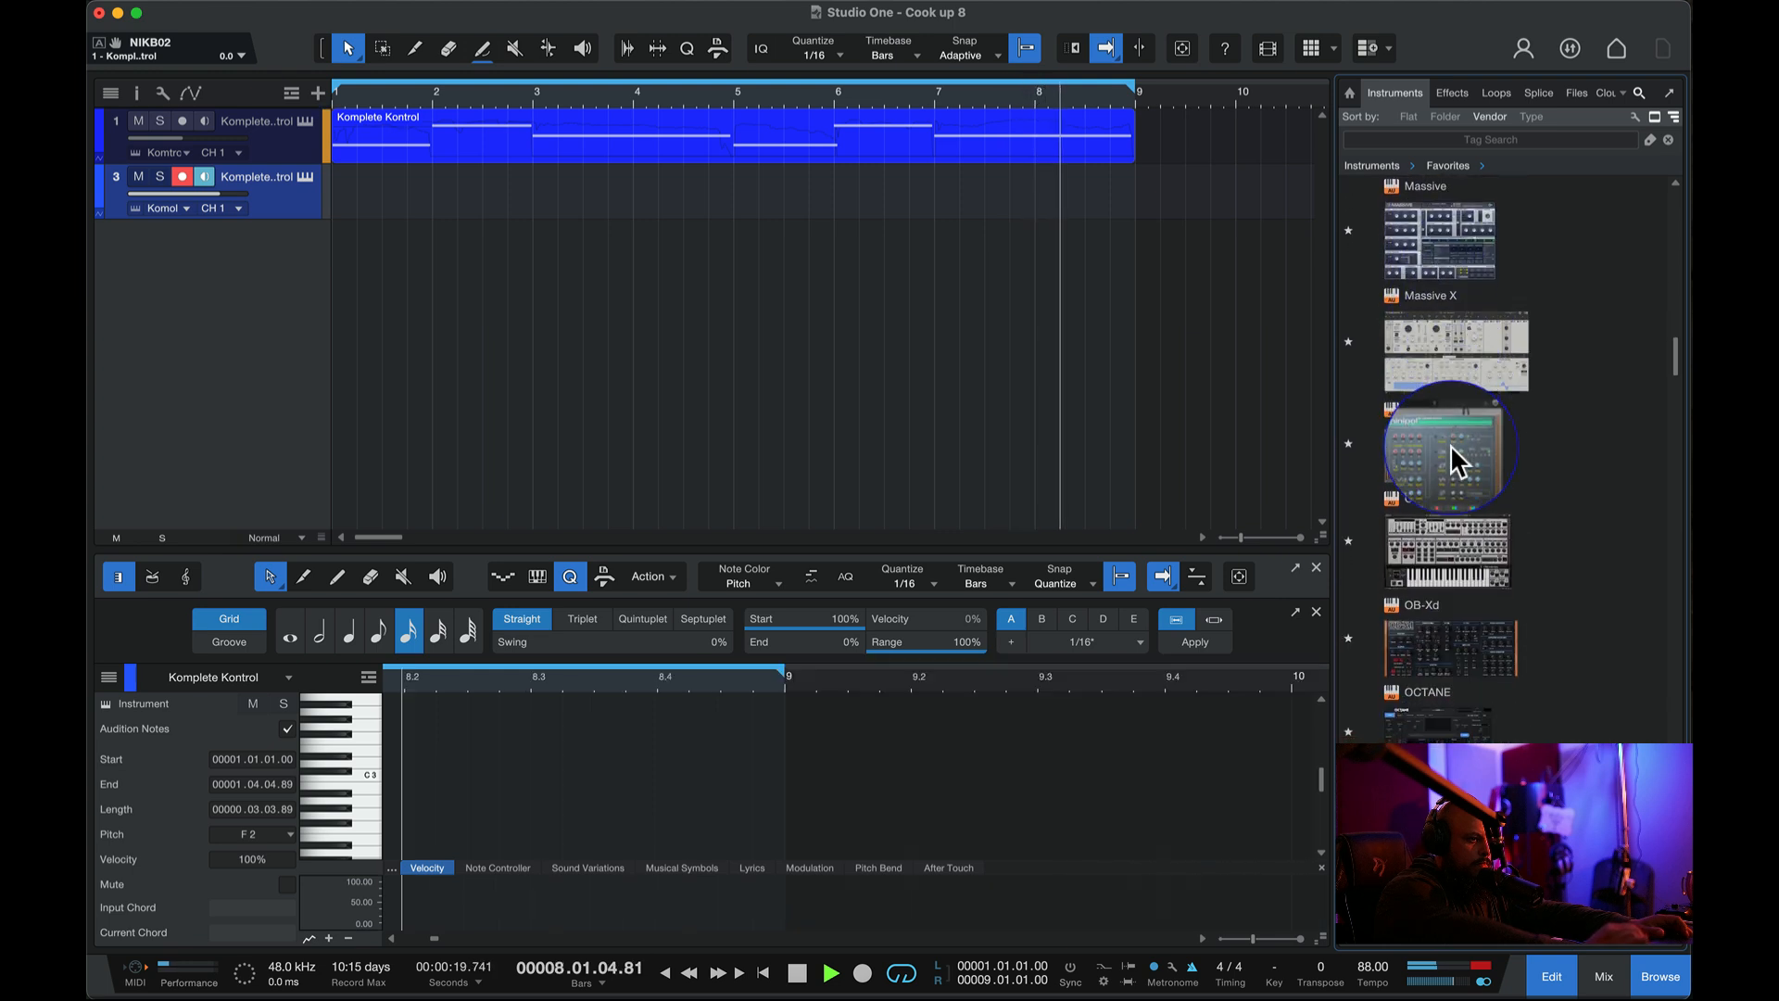
scroll(1449, 444, down, 10)
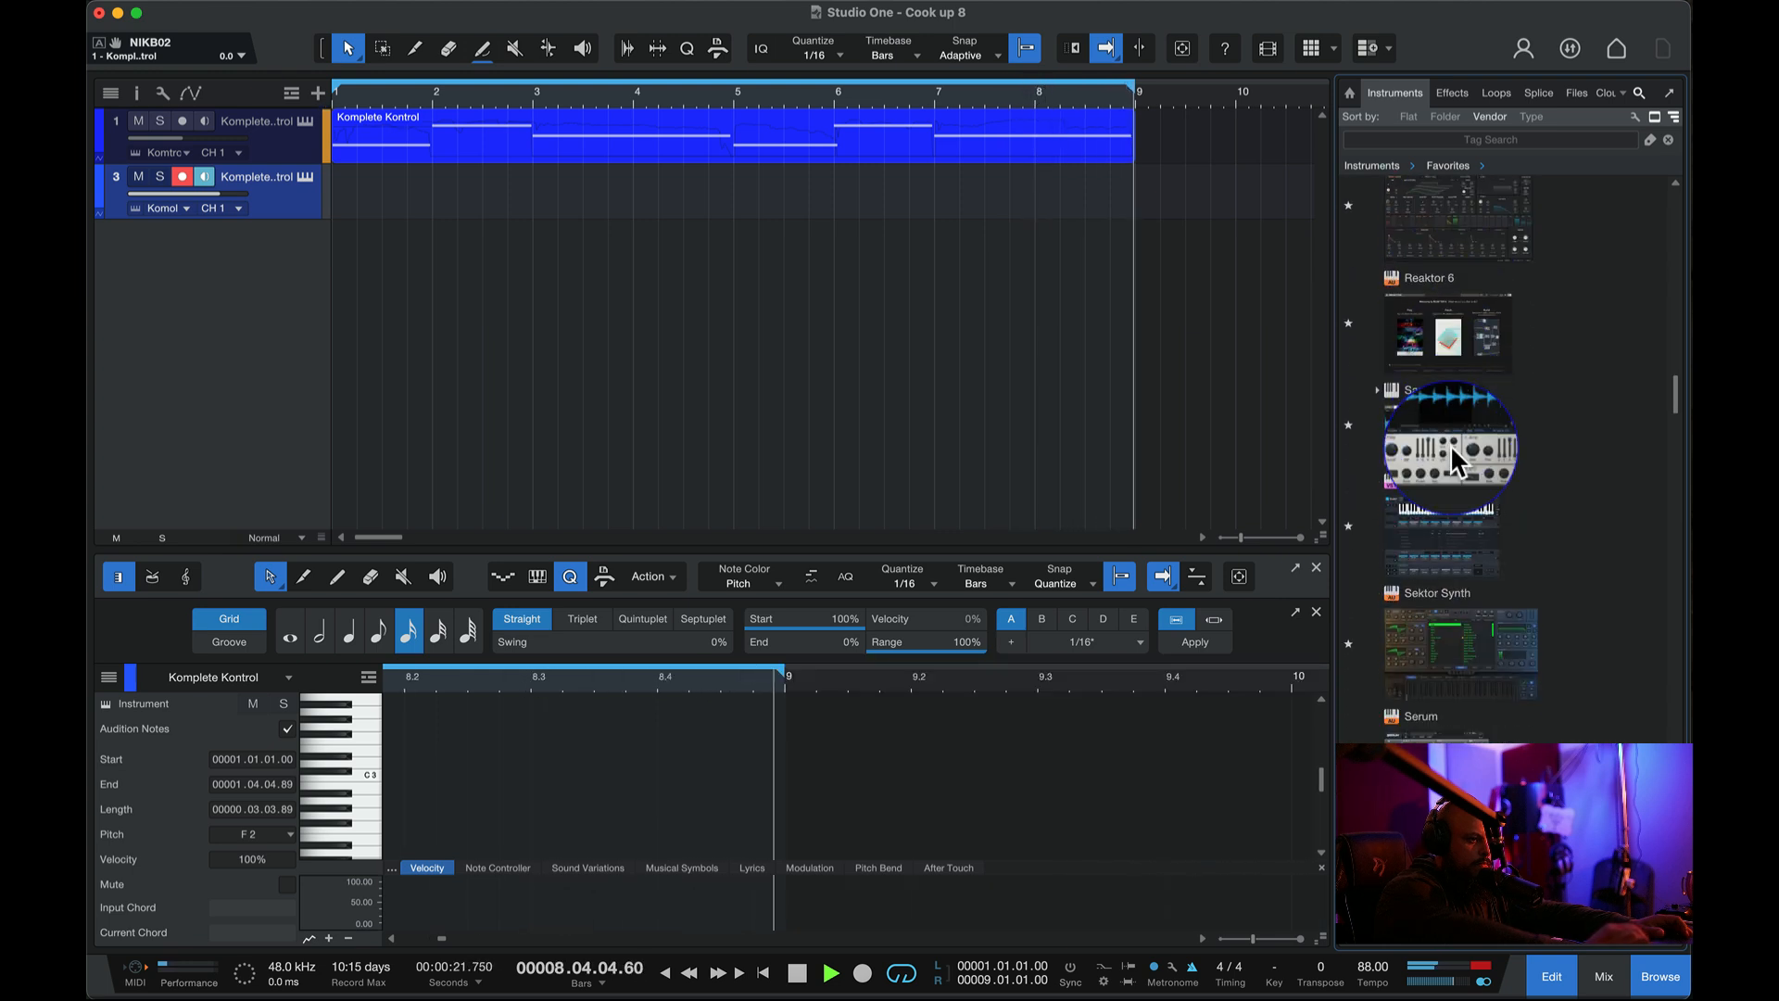
scroll(1449, 444, down, 3)
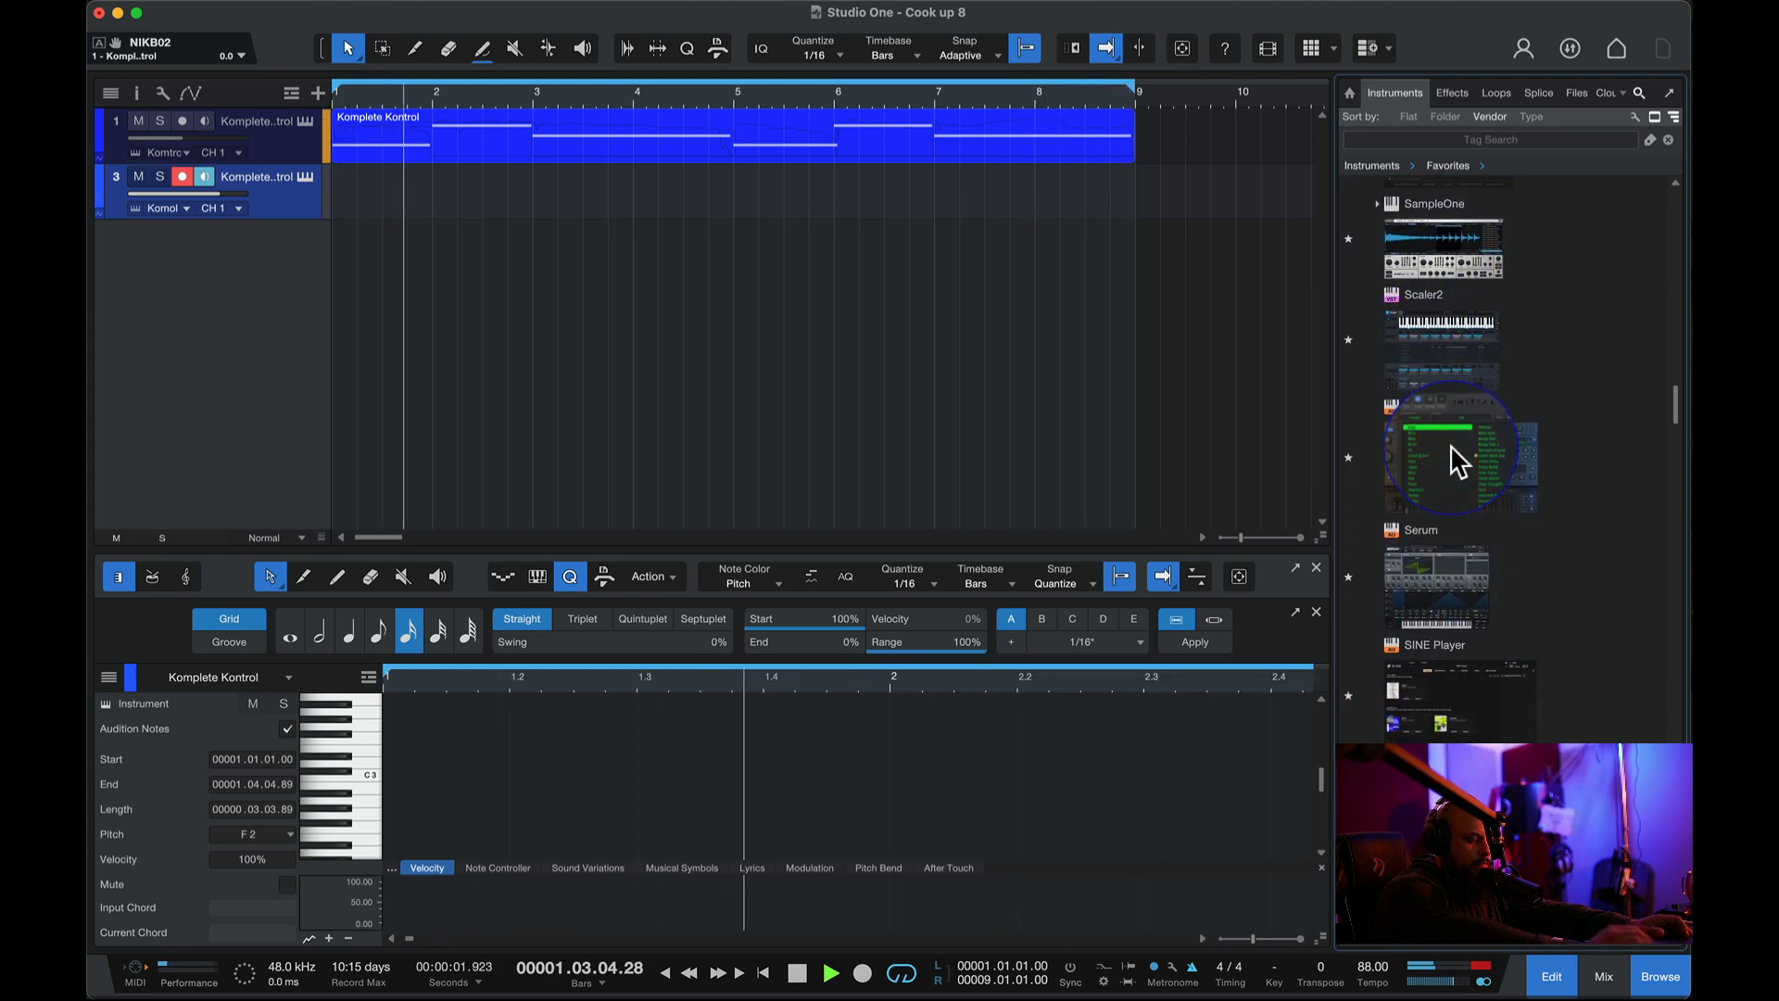
scroll(1449, 445, down, 10)
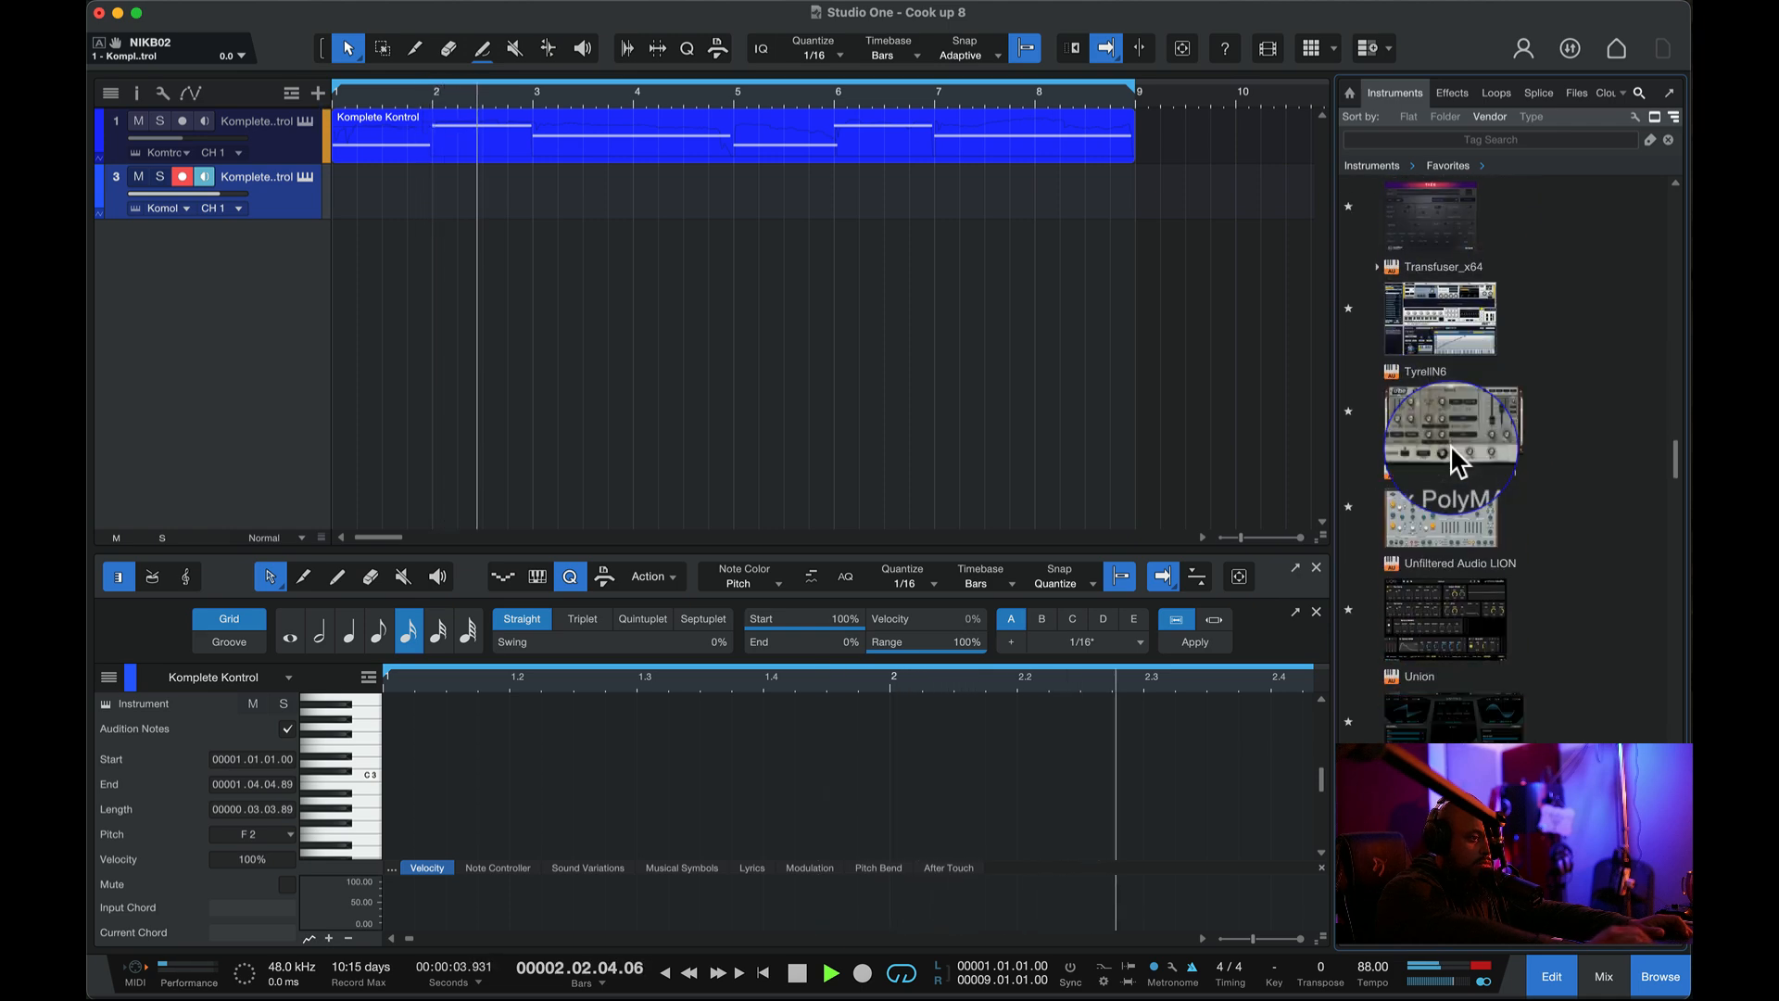
scroll(1449, 445, up, 15)
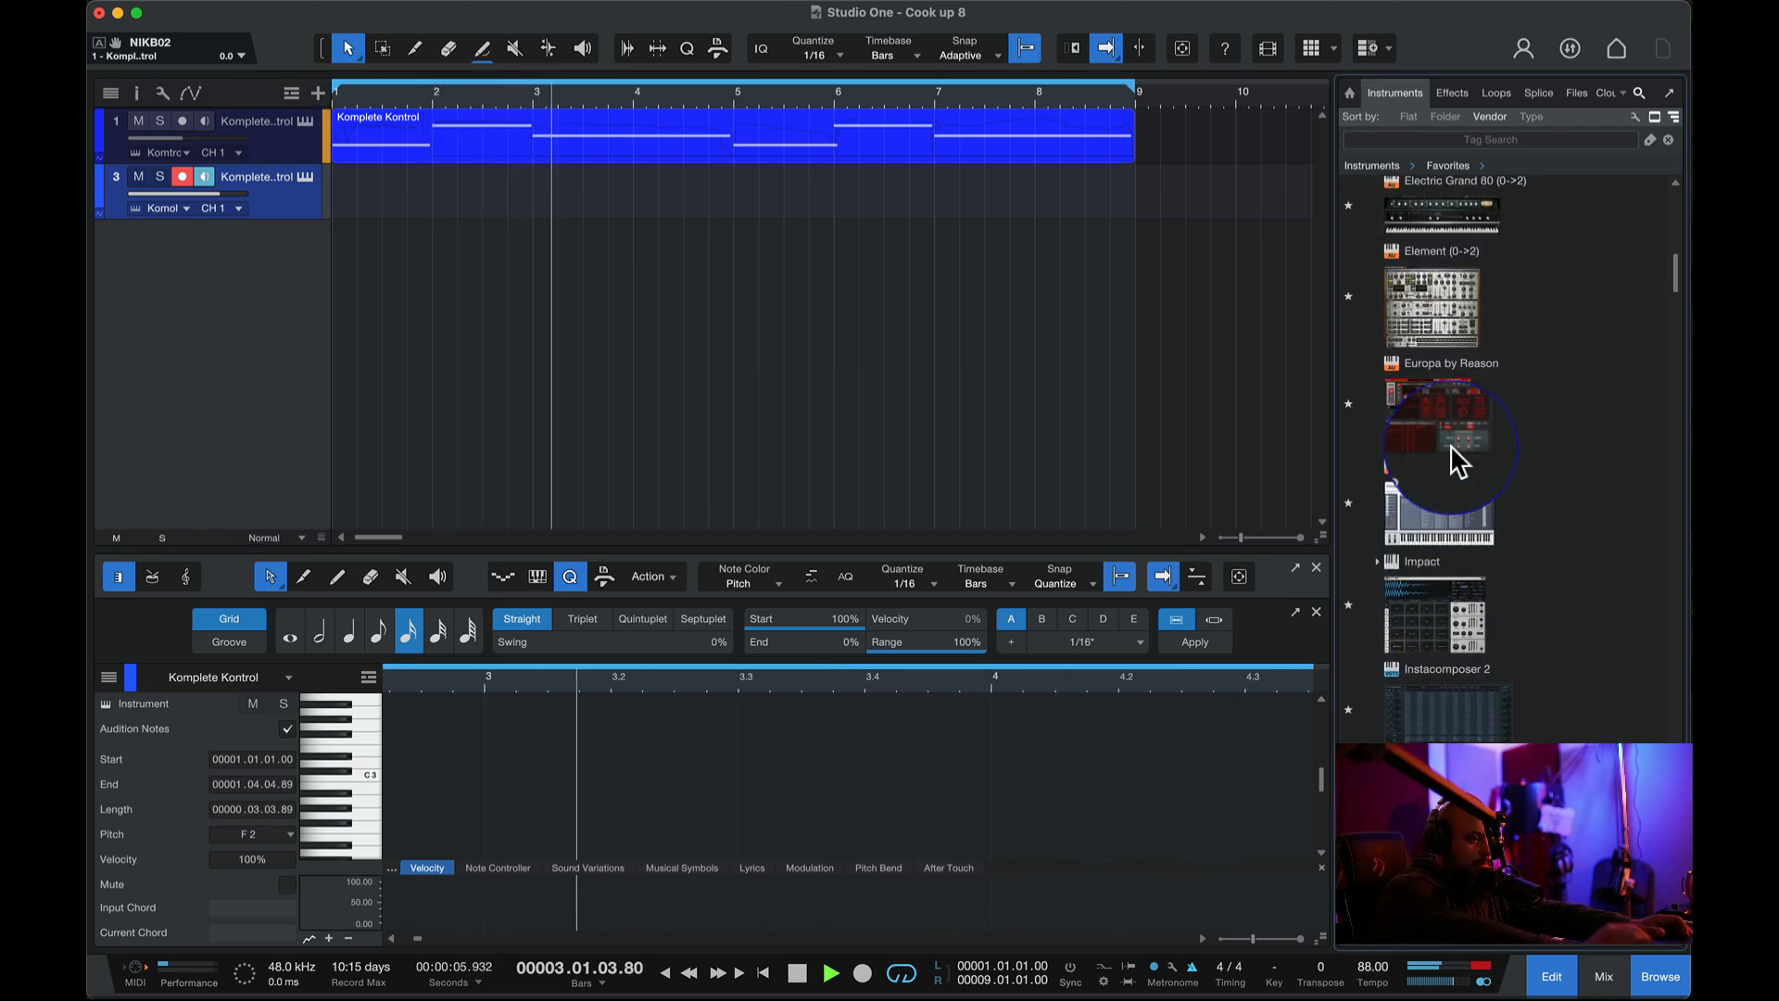
scroll(1449, 445, up, 15)
scroll(1449, 445, down, 15)
scroll(1451, 449, down, 10)
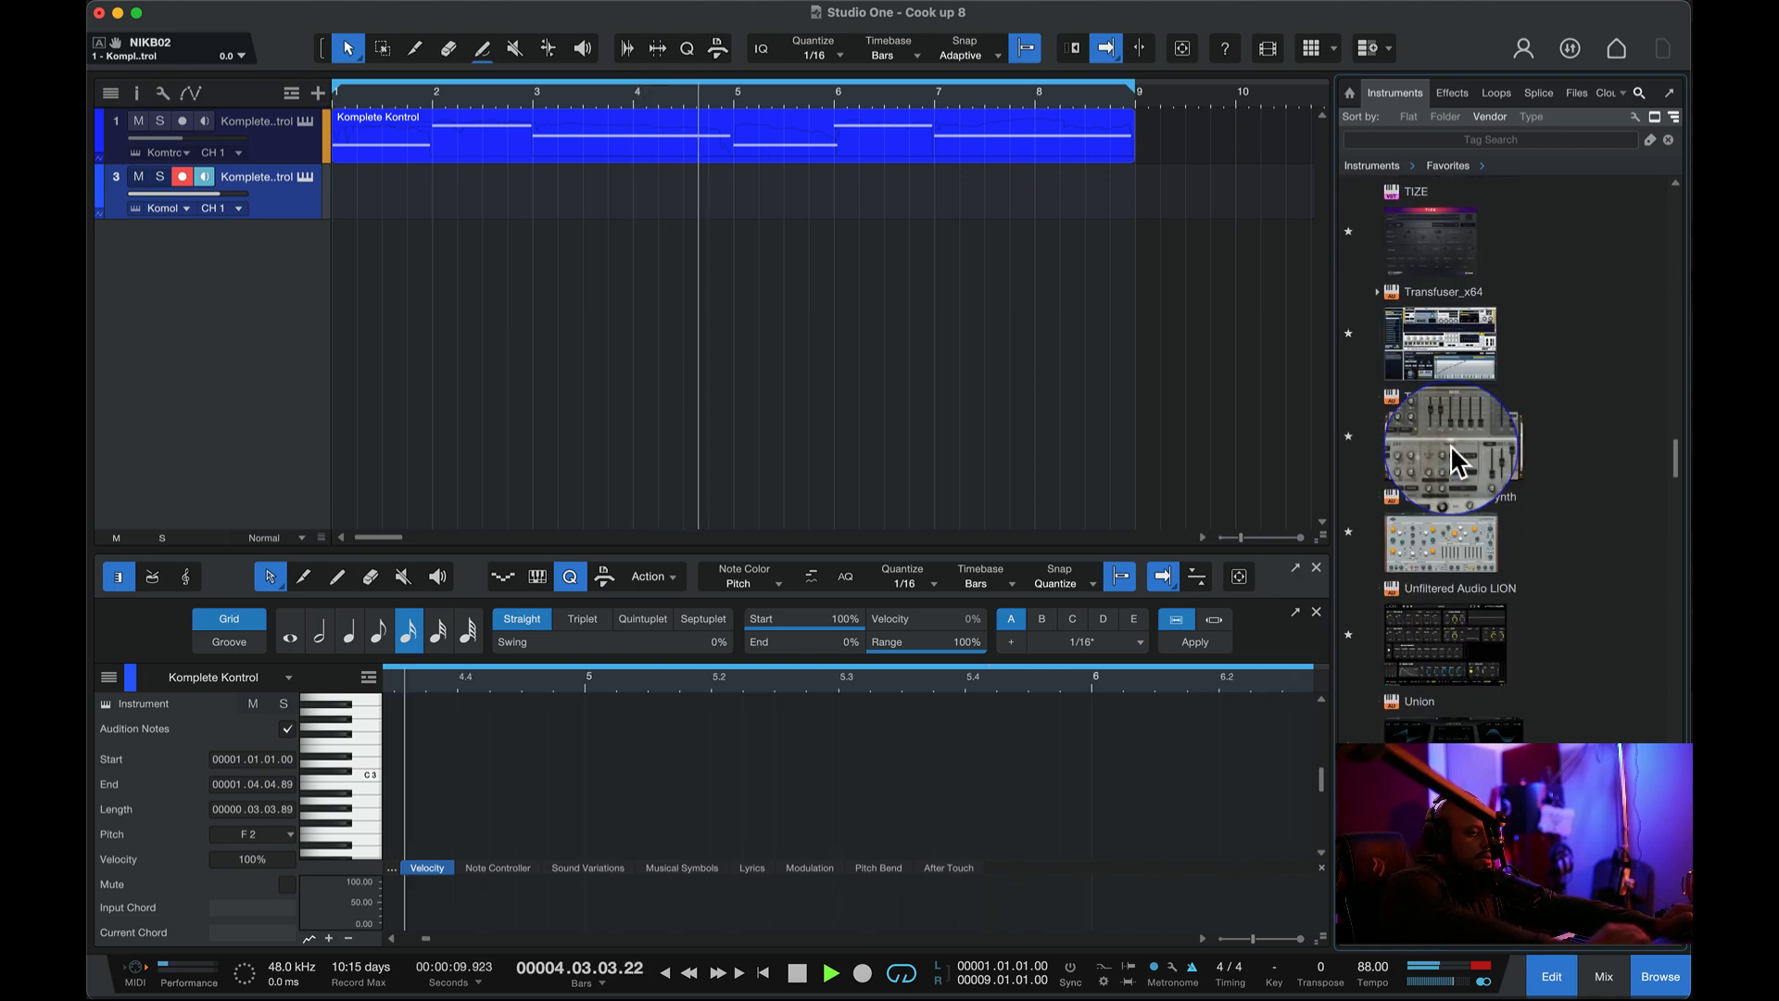
scroll(1450, 449, down, 10)
scroll(1451, 448, up, 12)
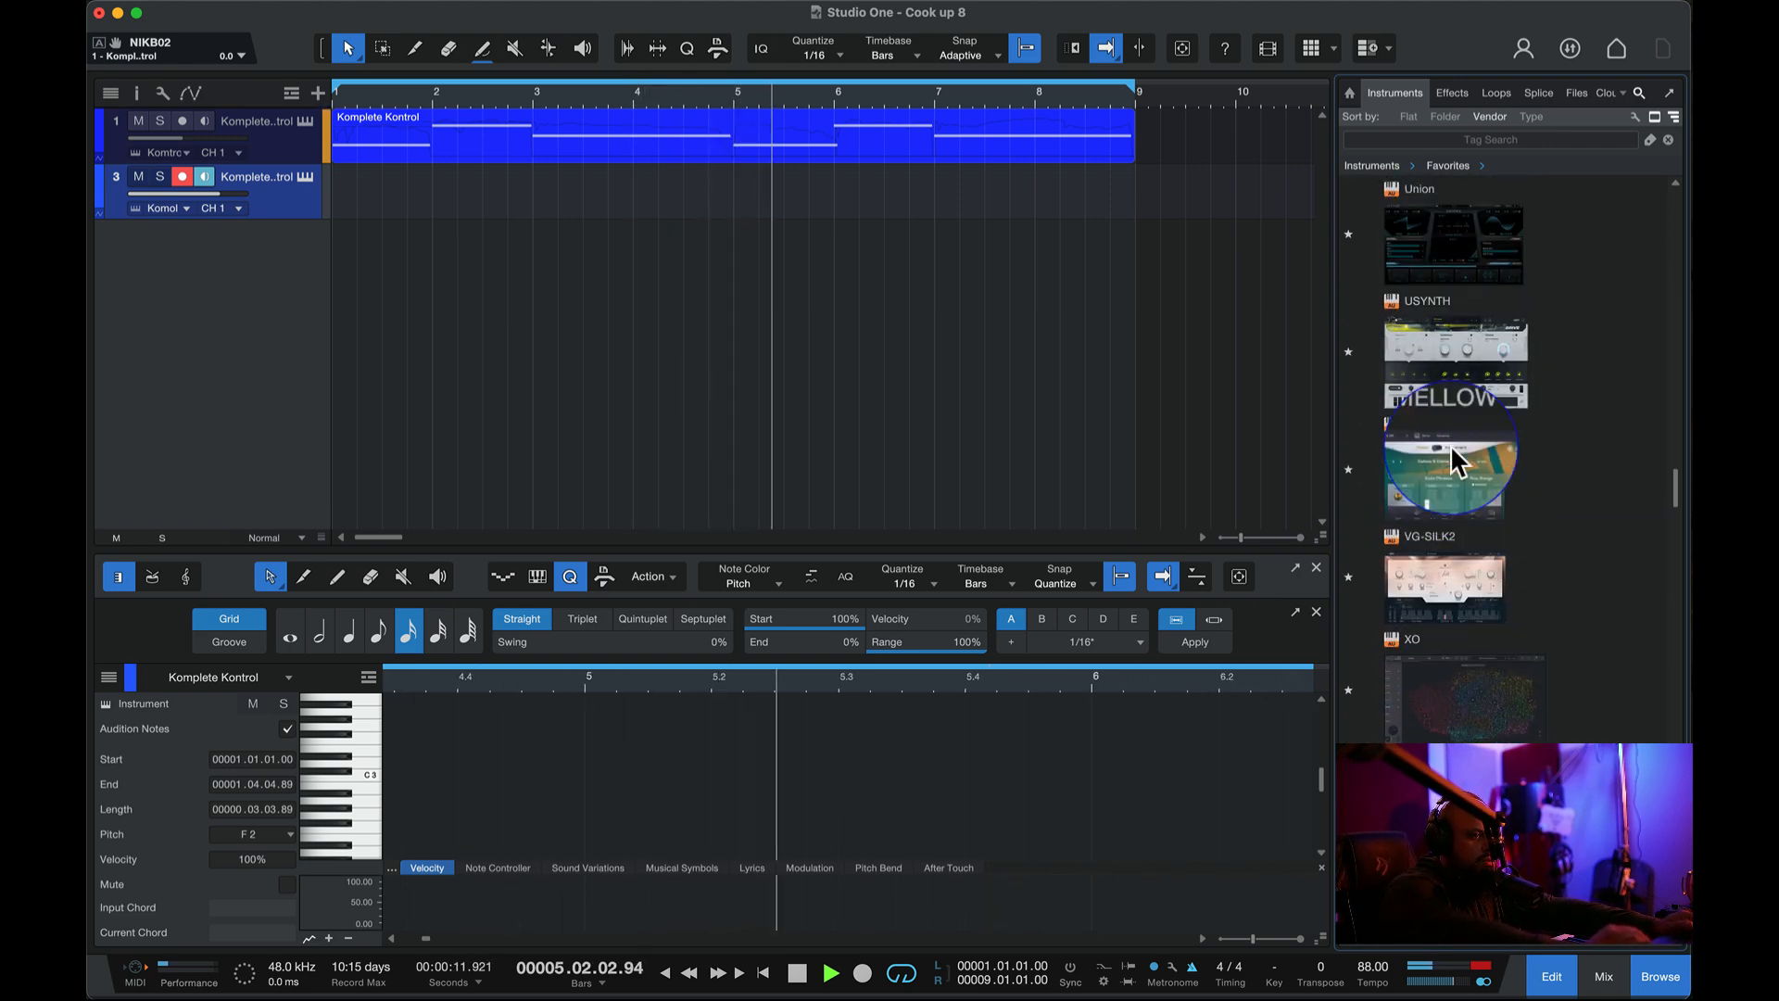
scroll(1451, 447, up, 5)
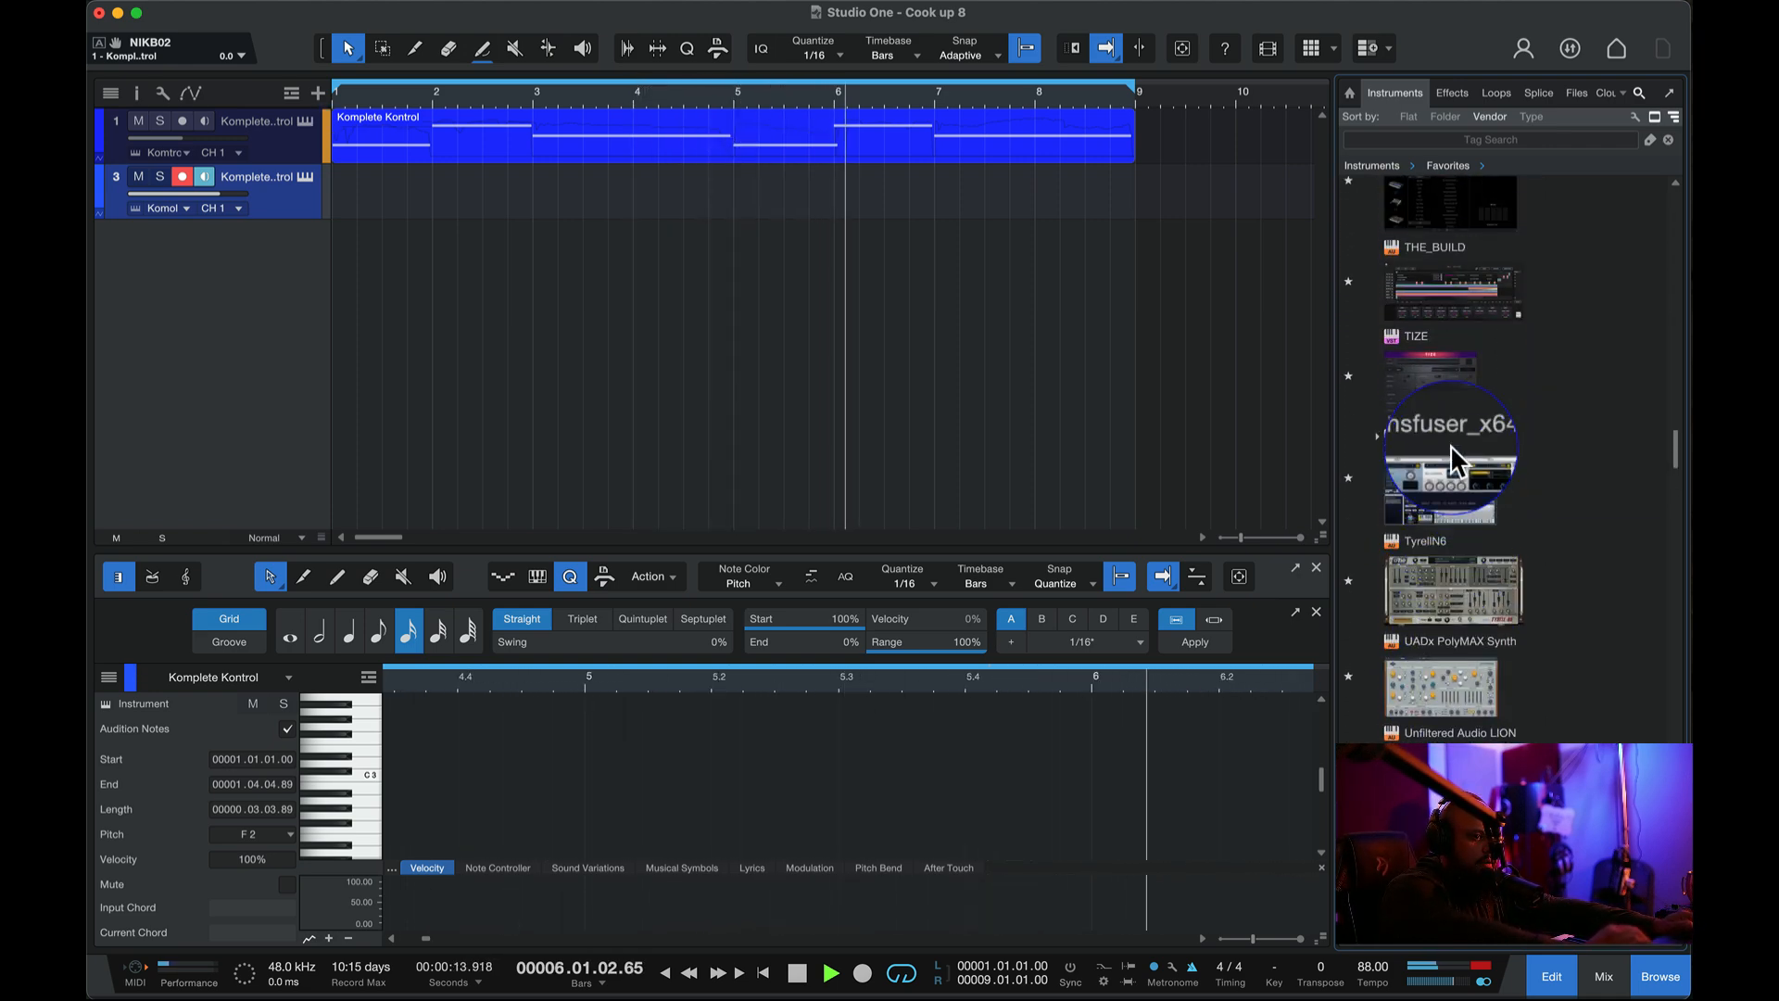
scroll(1451, 448, up, 3)
scroll(1449, 445, up, 10)
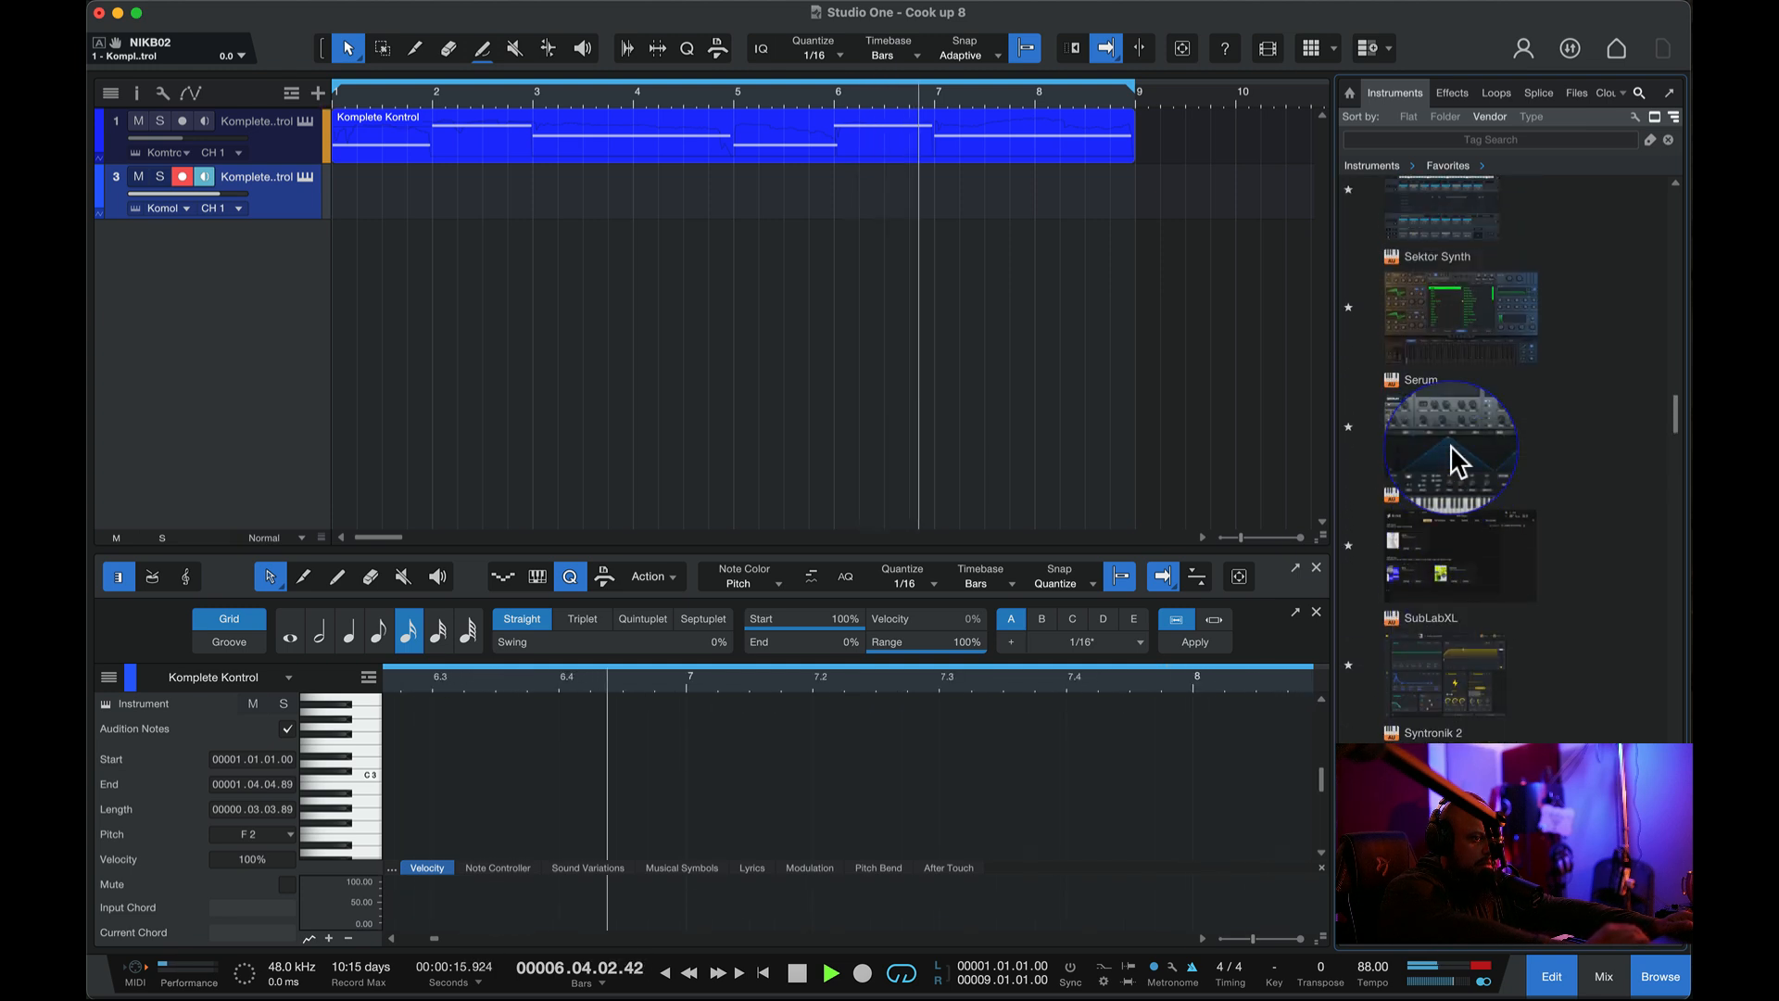
scroll(1449, 445, up, 8)
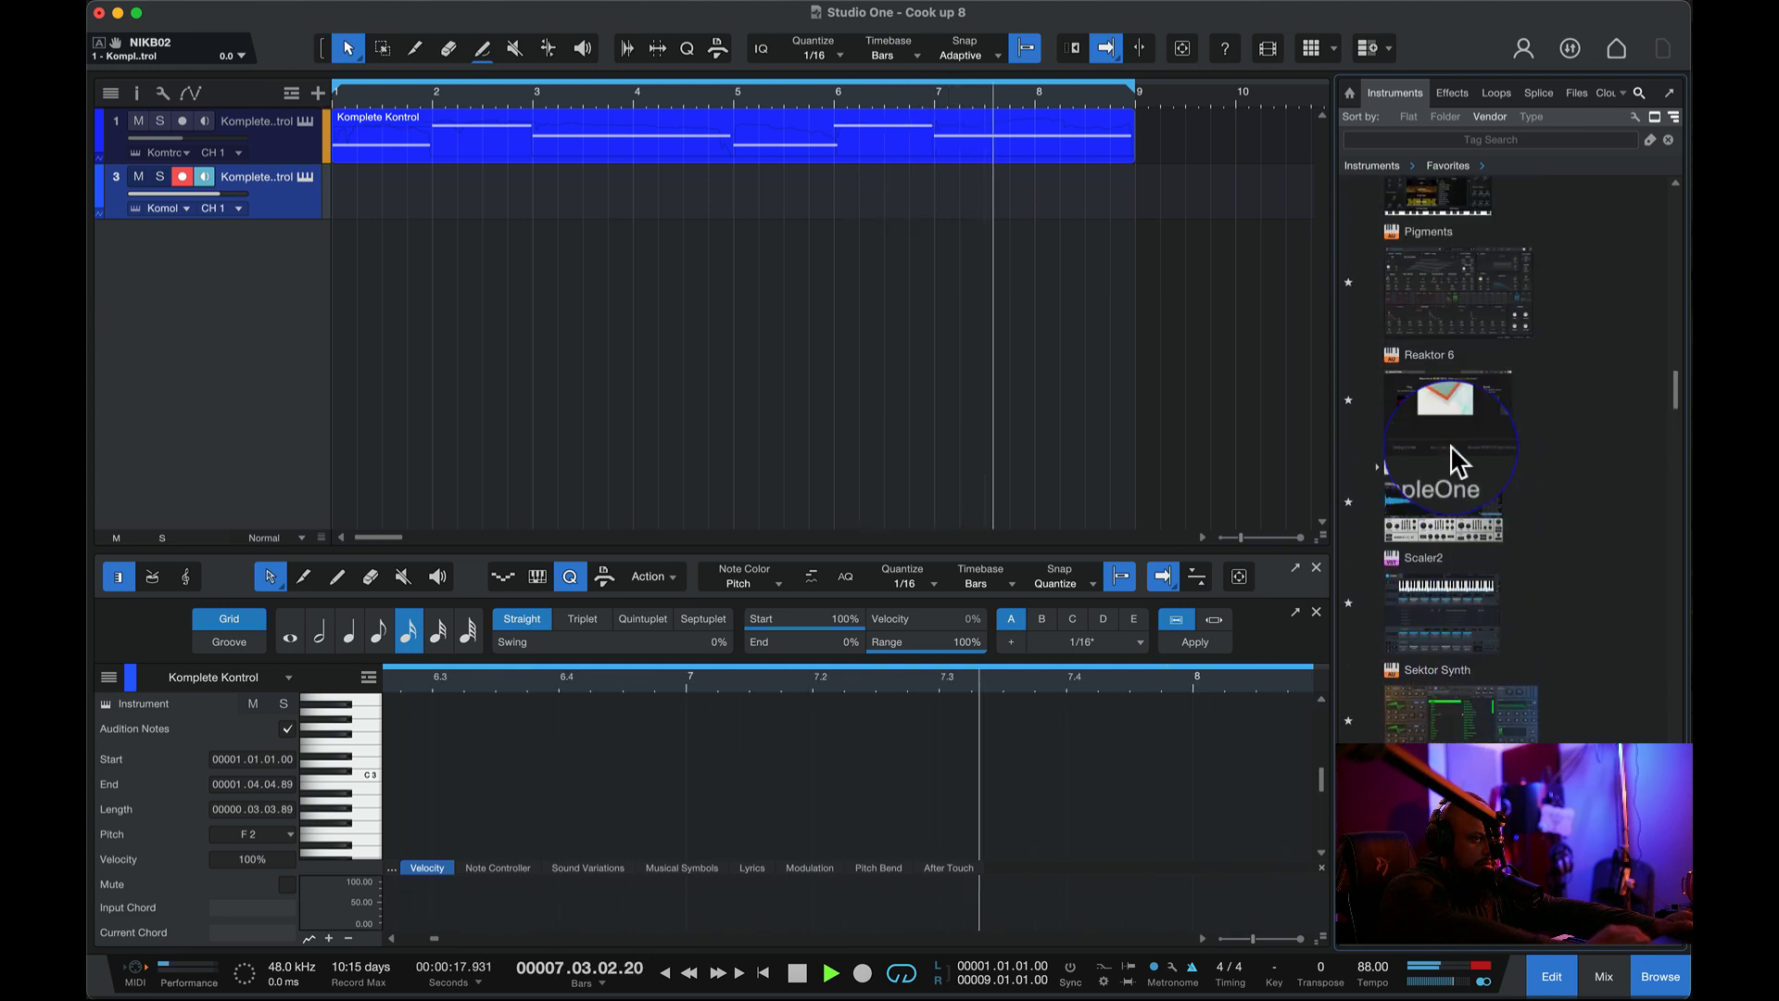
scroll(1449, 445, up, 10)
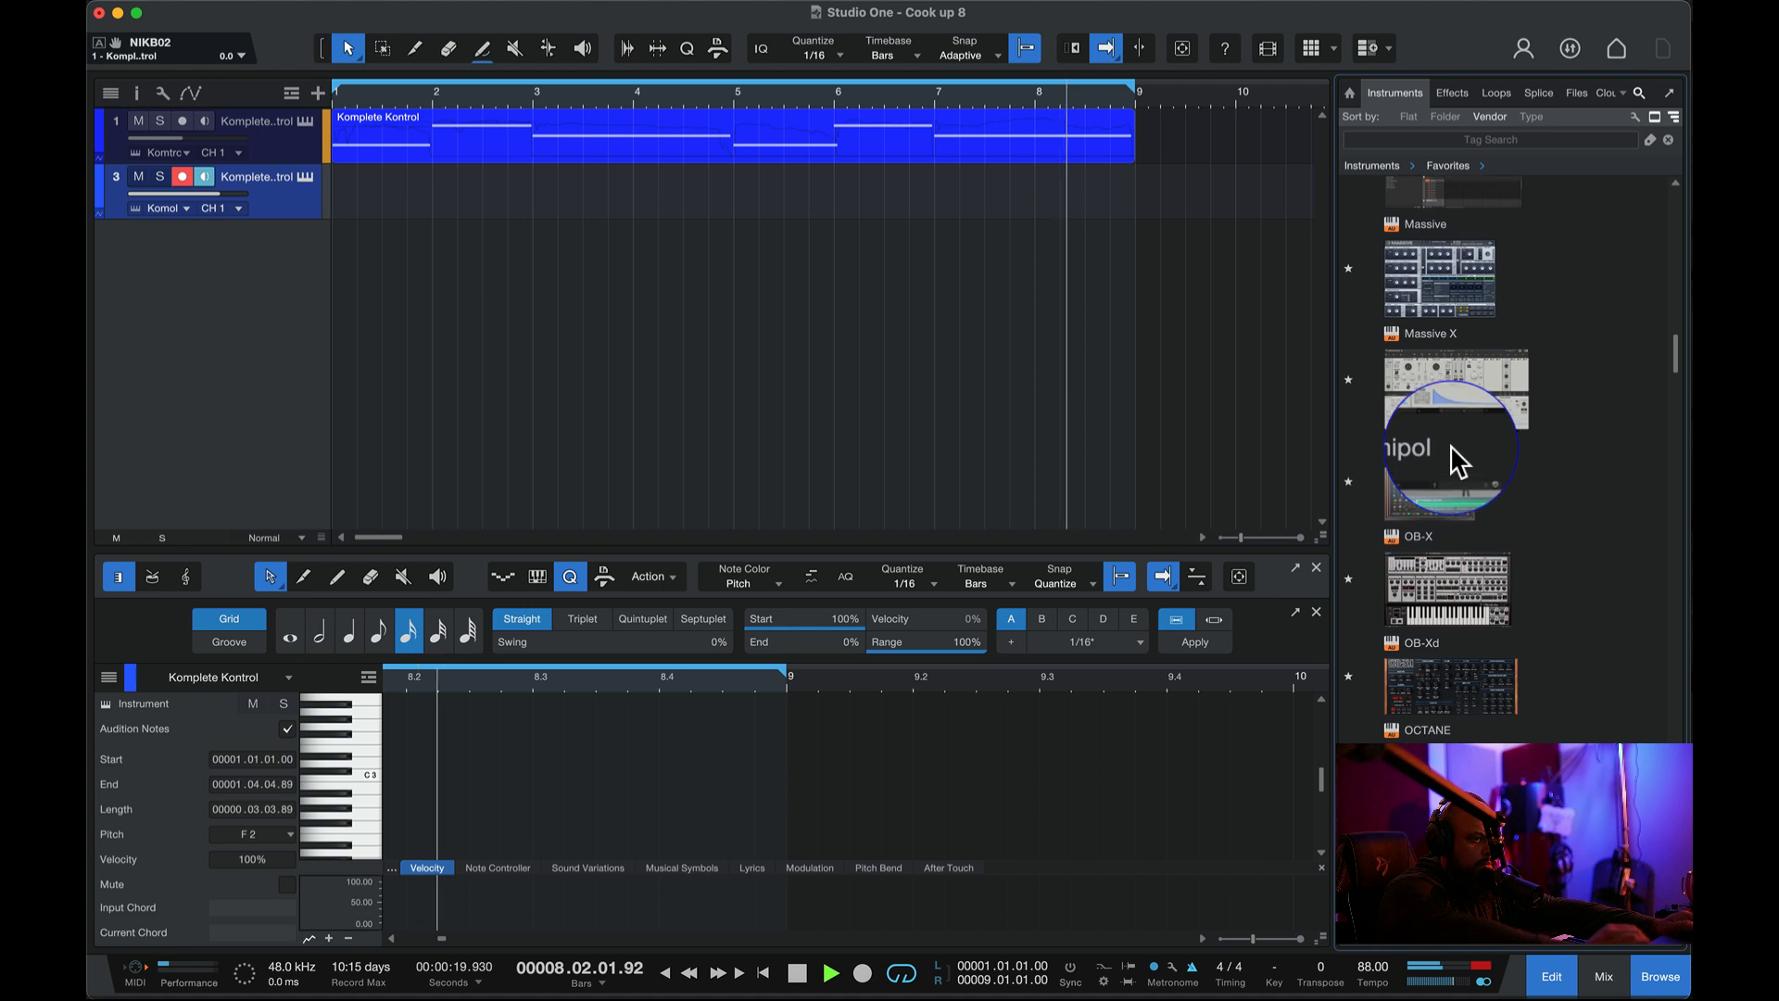
scroll(1457, 460, up, 10)
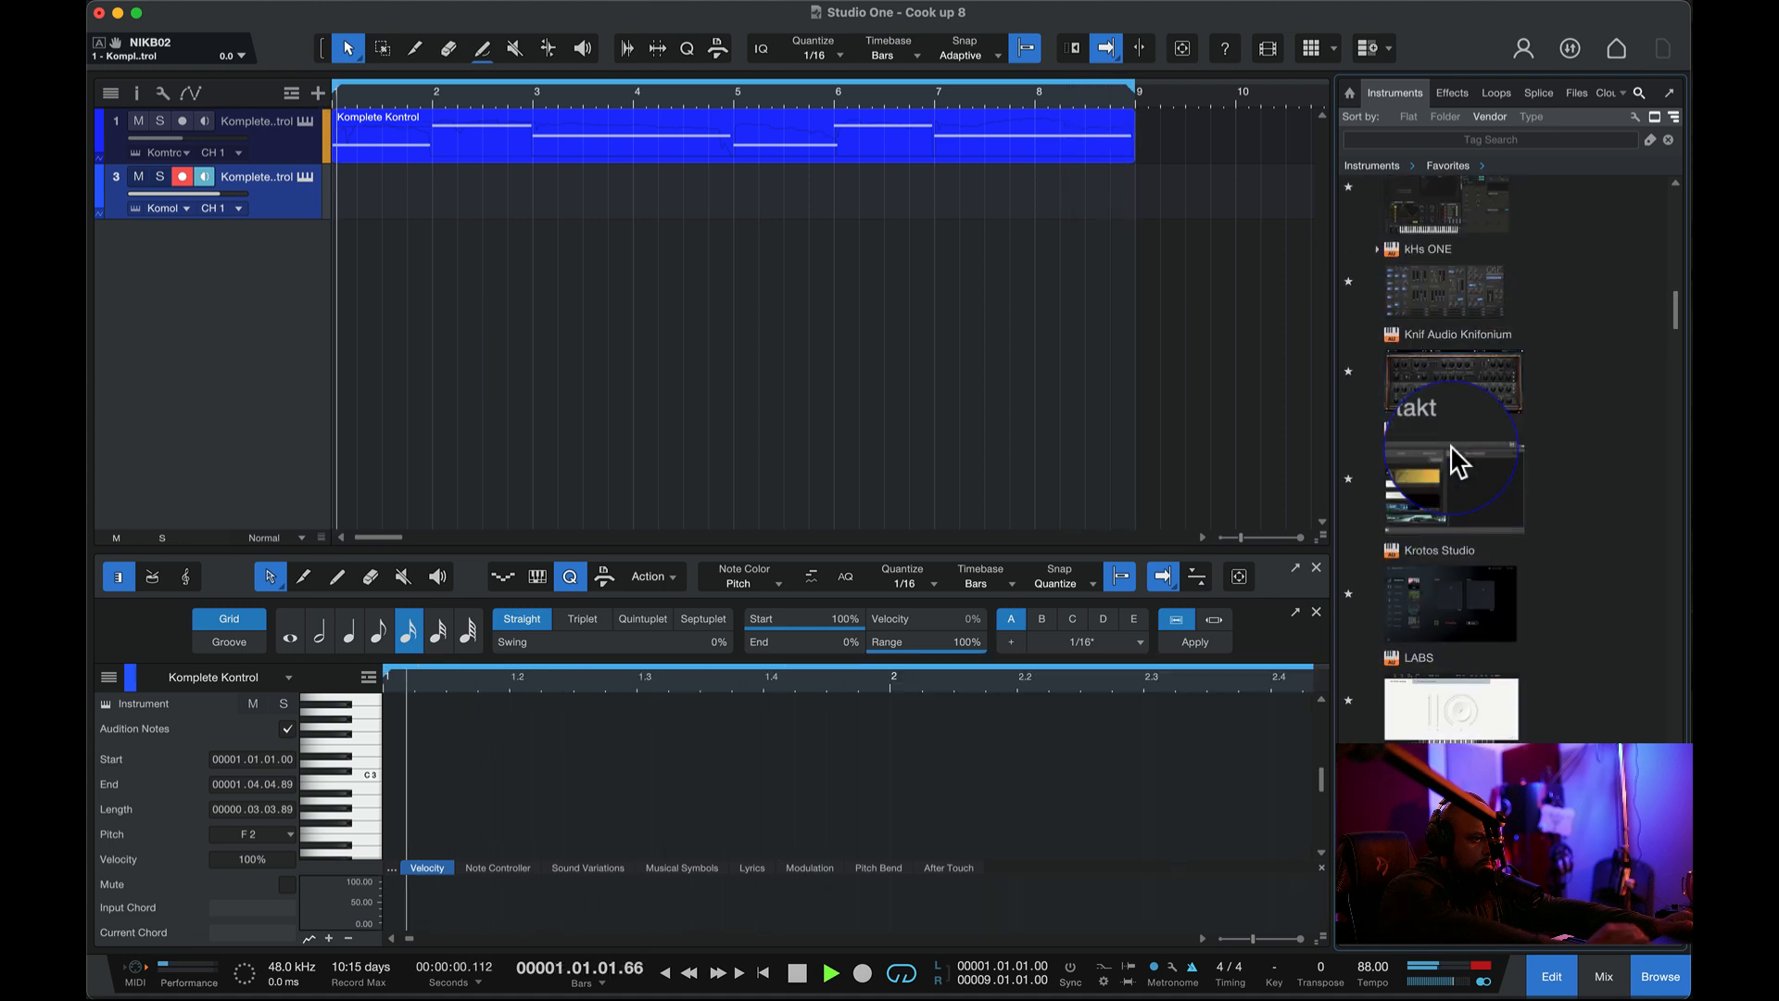
scroll(1451, 449, up, 4)
scroll(1451, 449, down, 10)
scroll(1451, 450, down, 15)
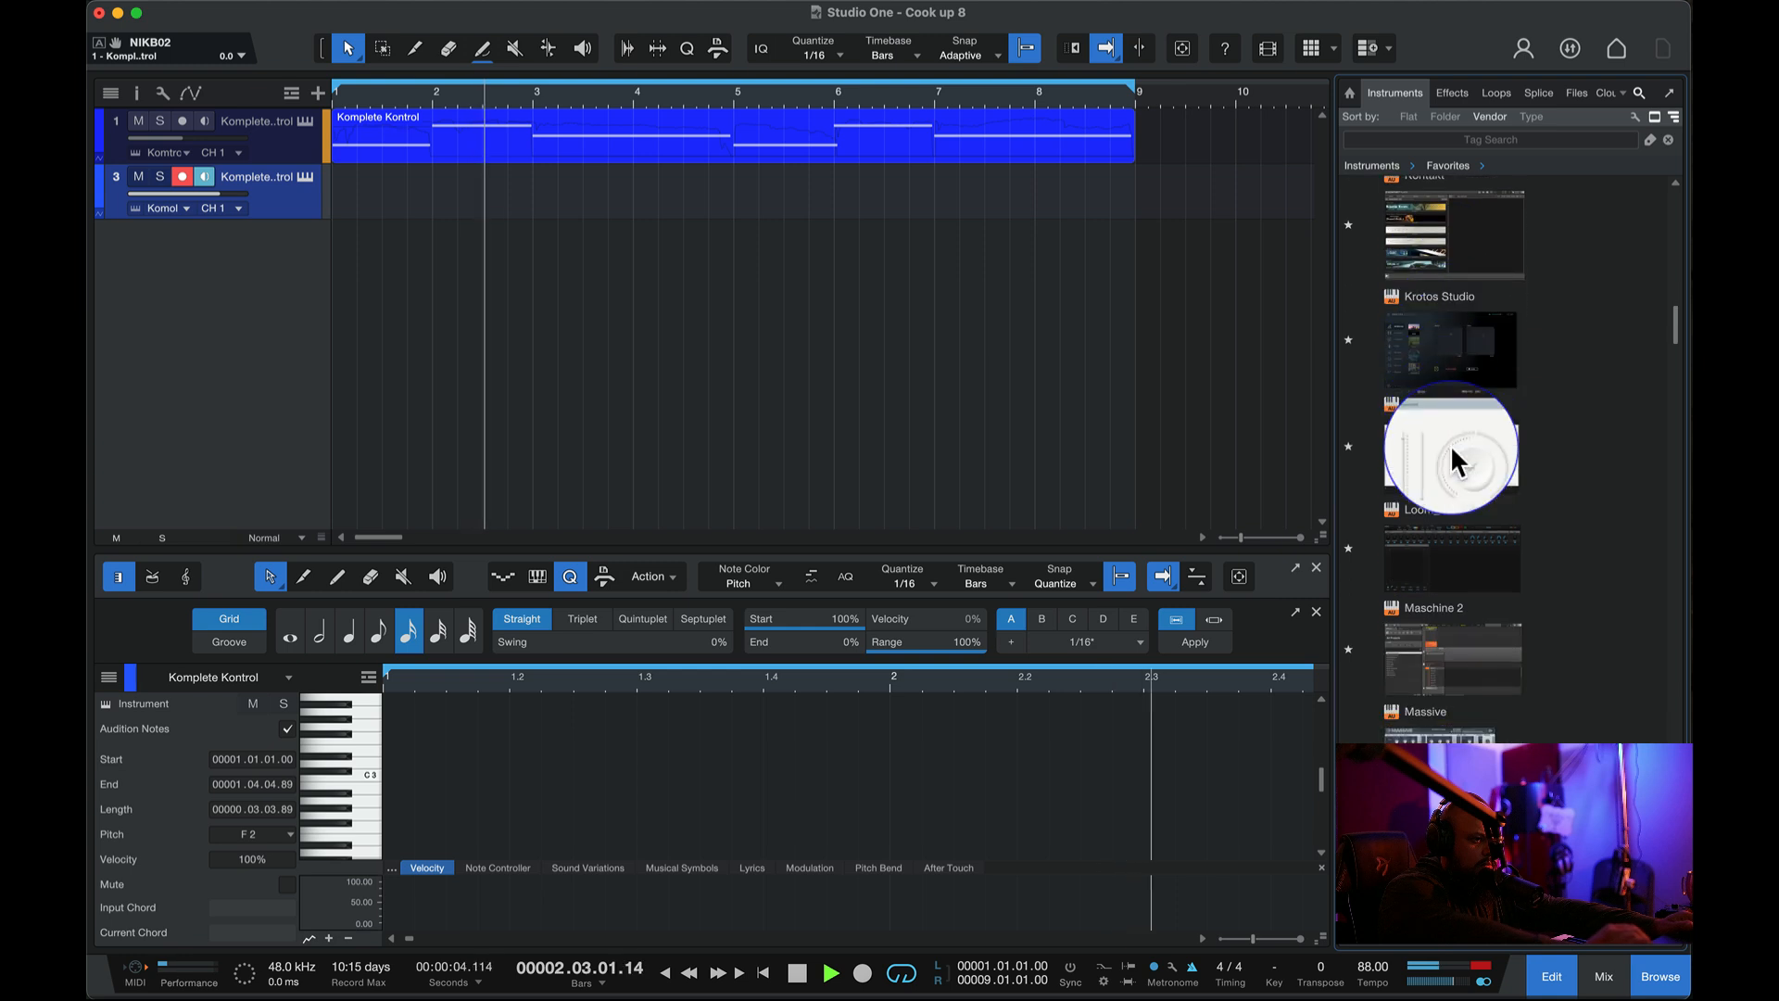
scroll(1451, 449, down, 8)
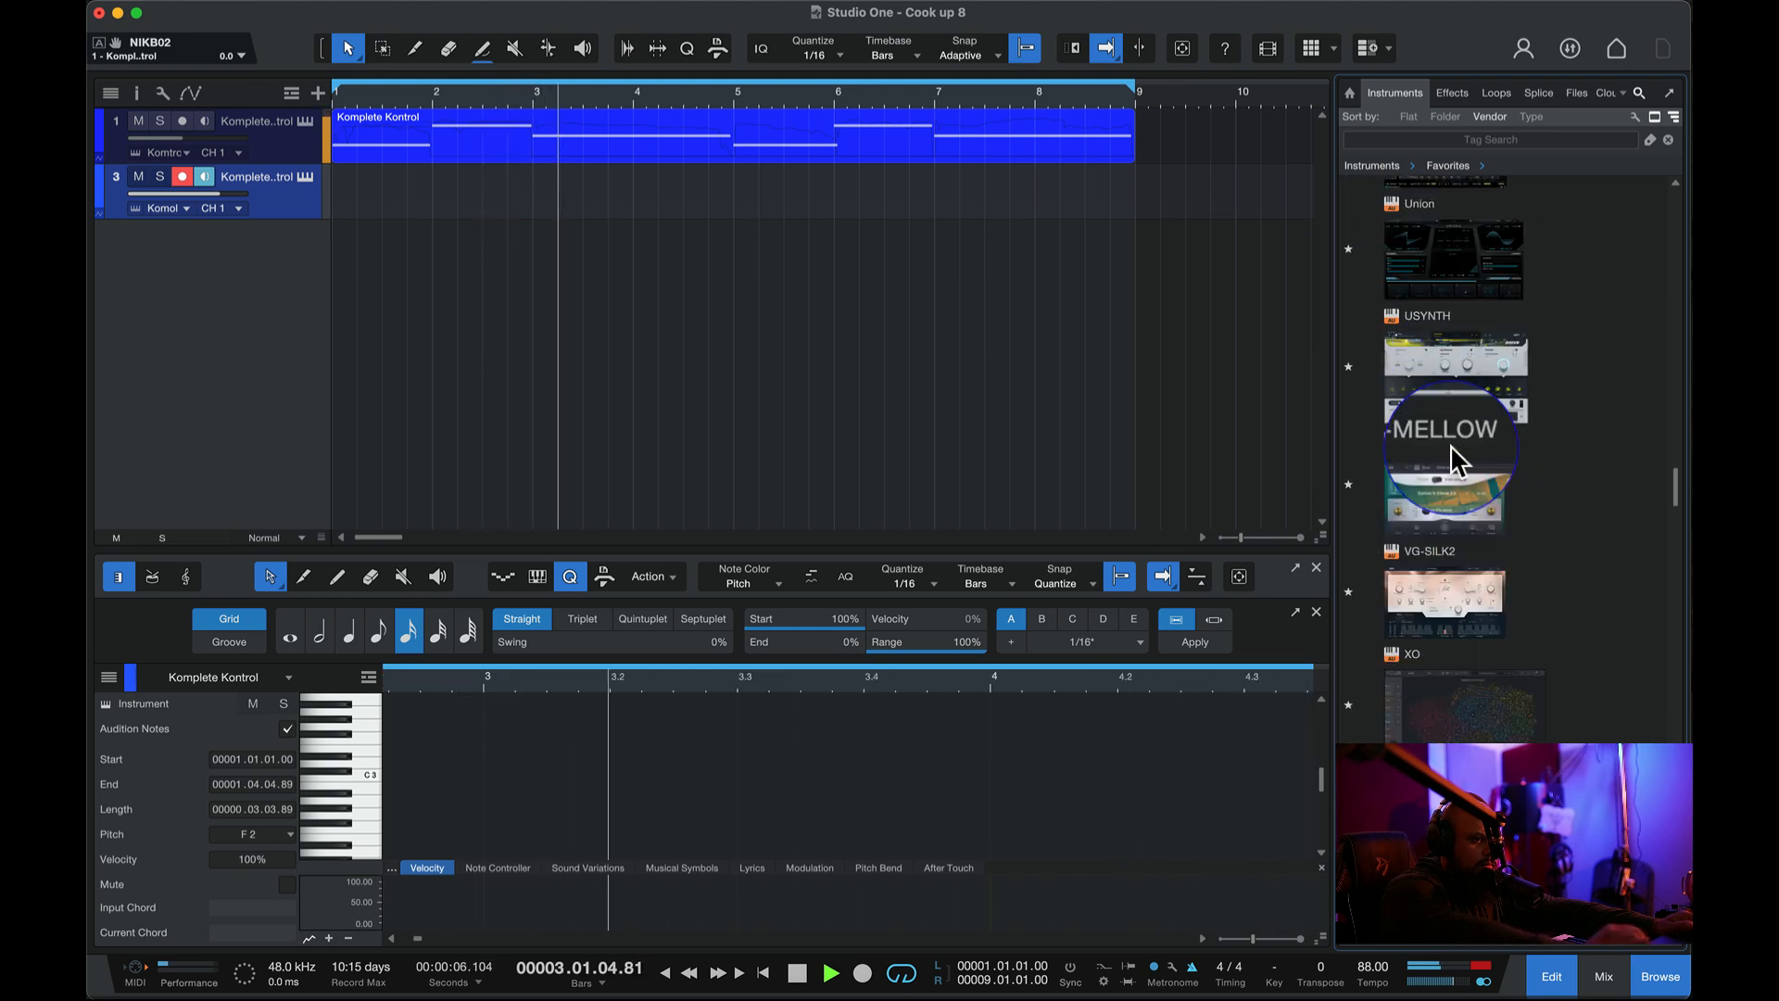
scroll(1451, 449, up, 3)
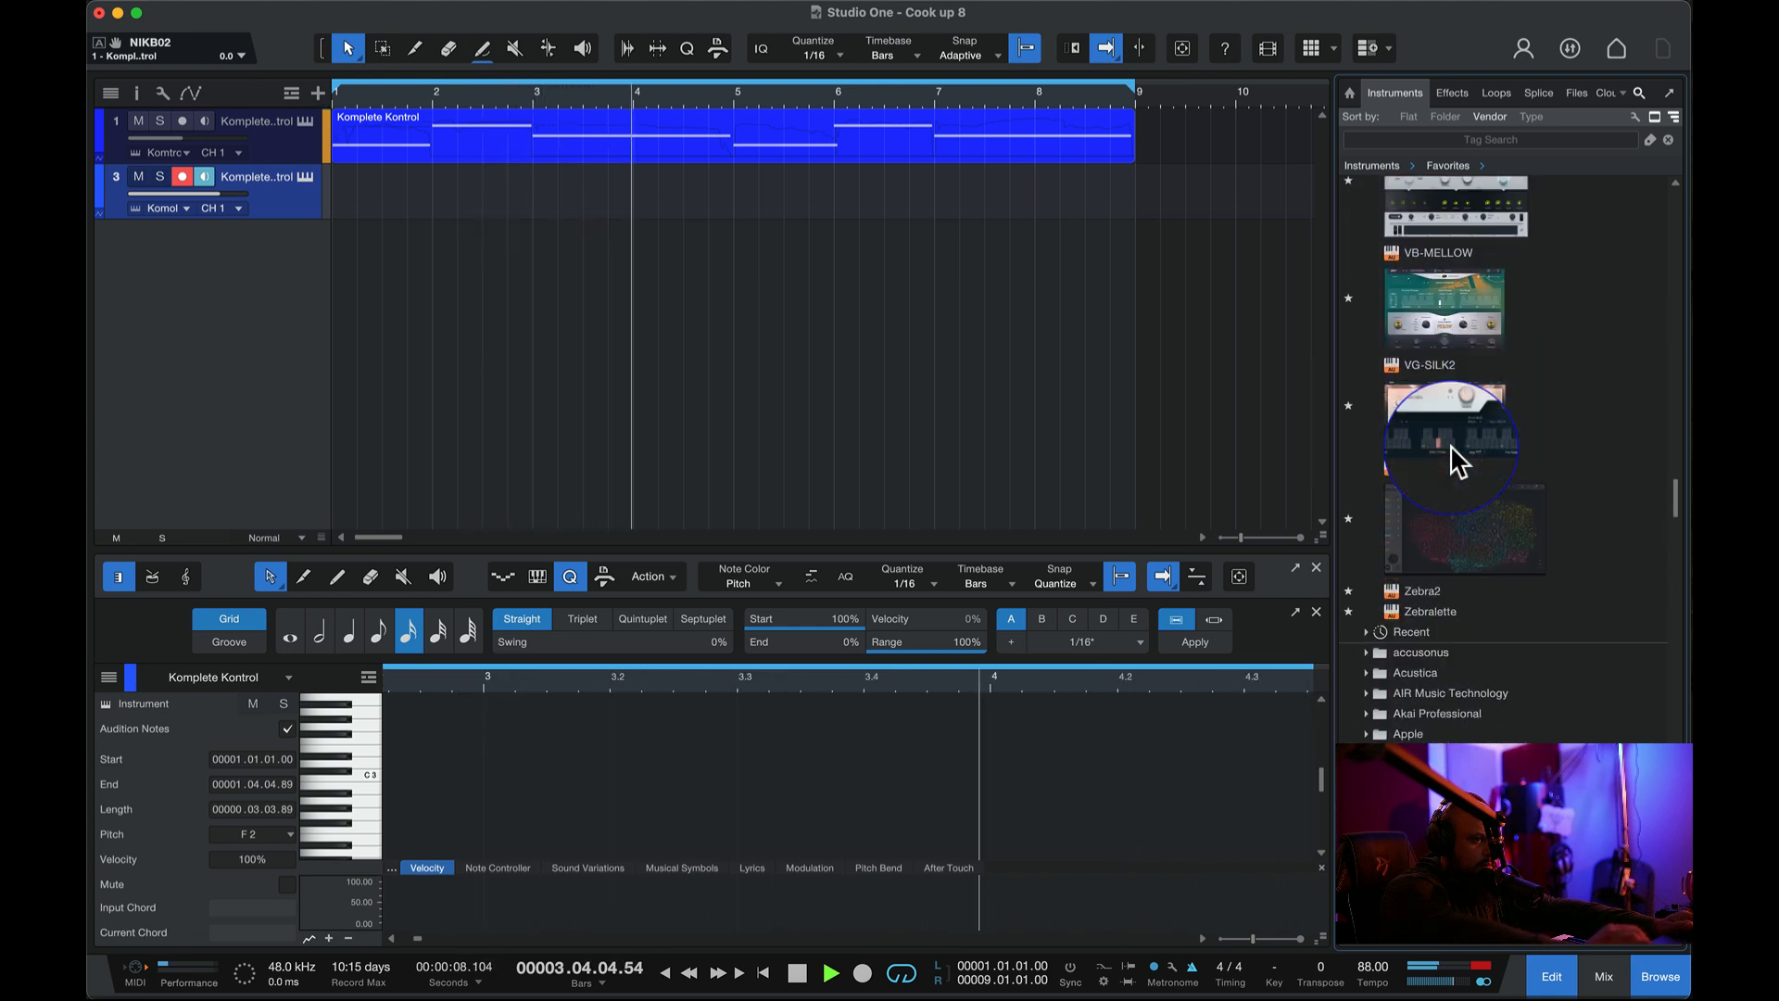
- Add VG-SILK2 to the arrangement as a new instrument track, stop playback and close its plug-in window
drag(1438, 598, 717, 371)
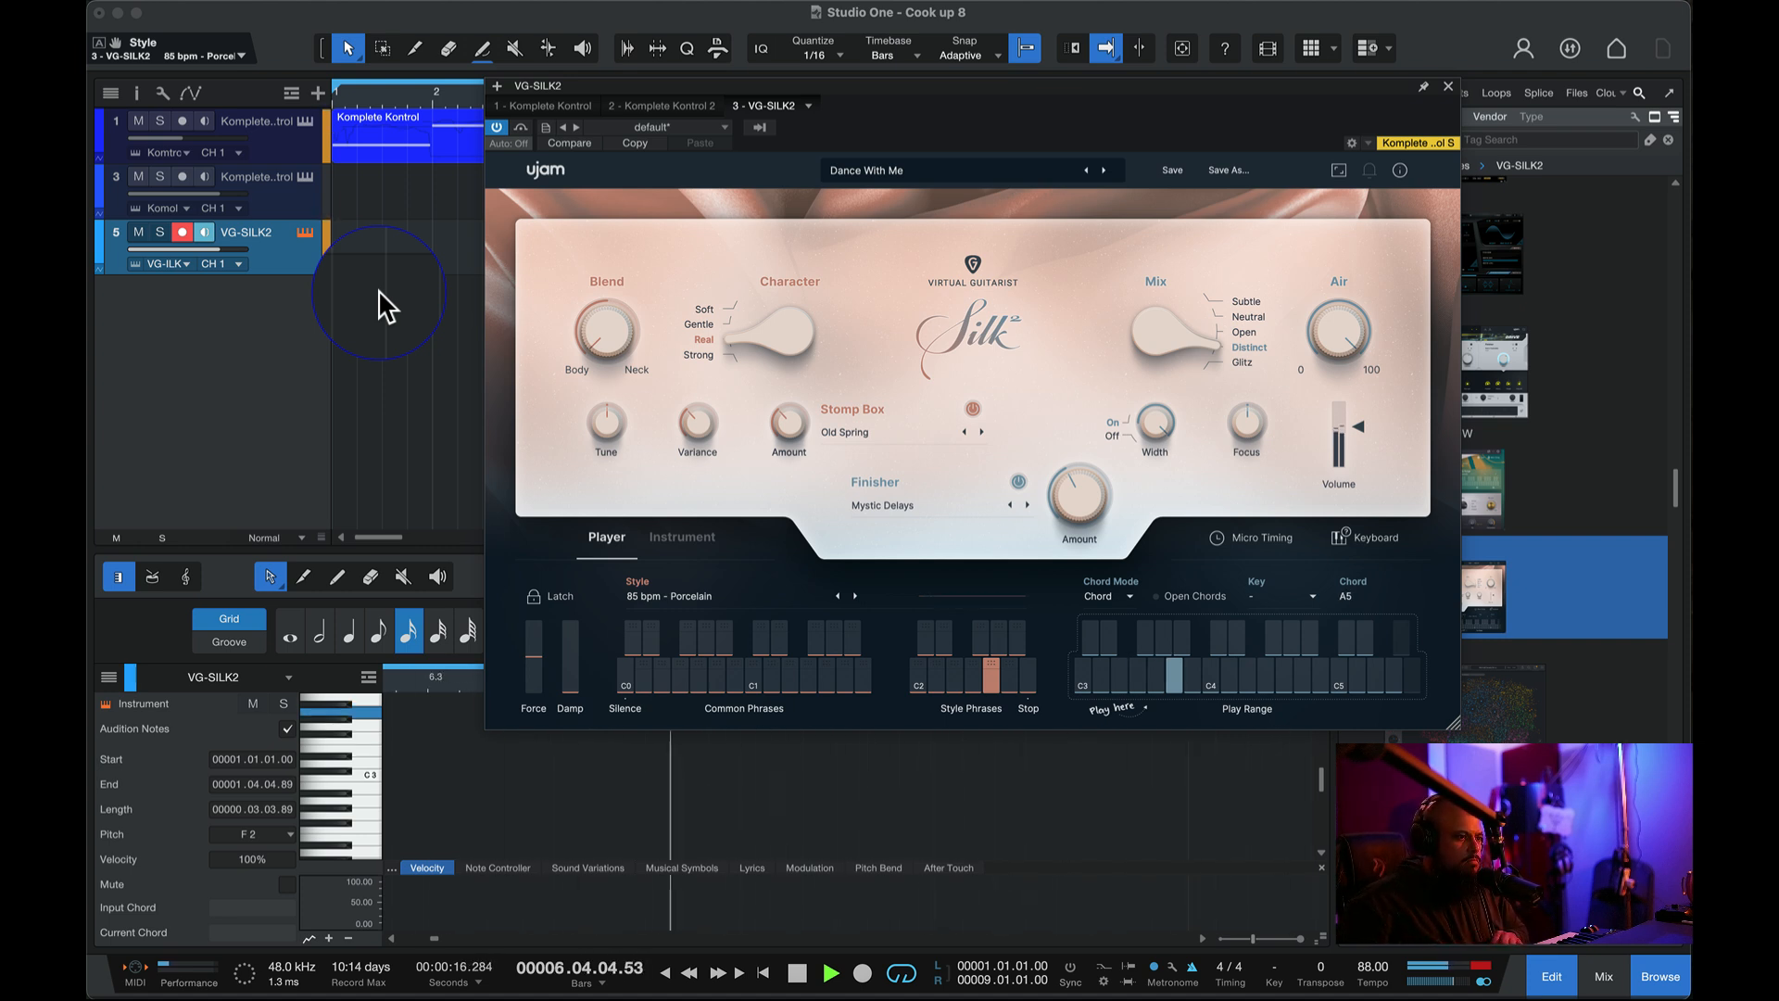
key(space)
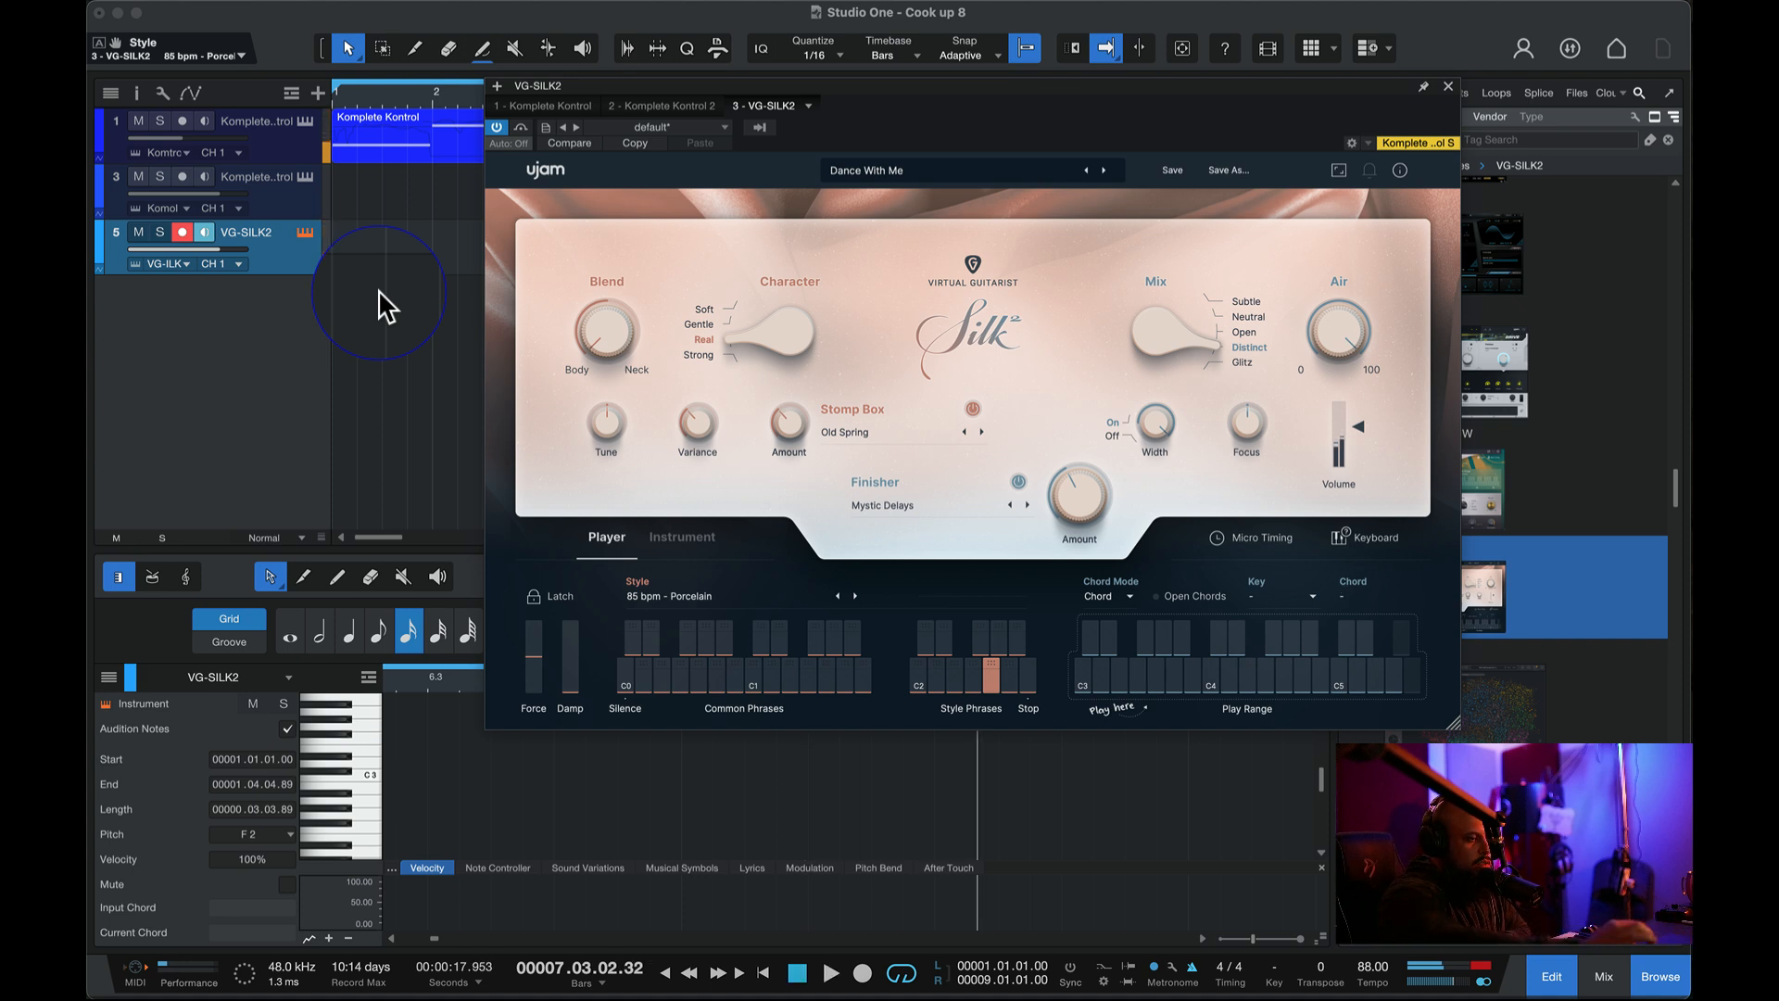
click(1463, 97)
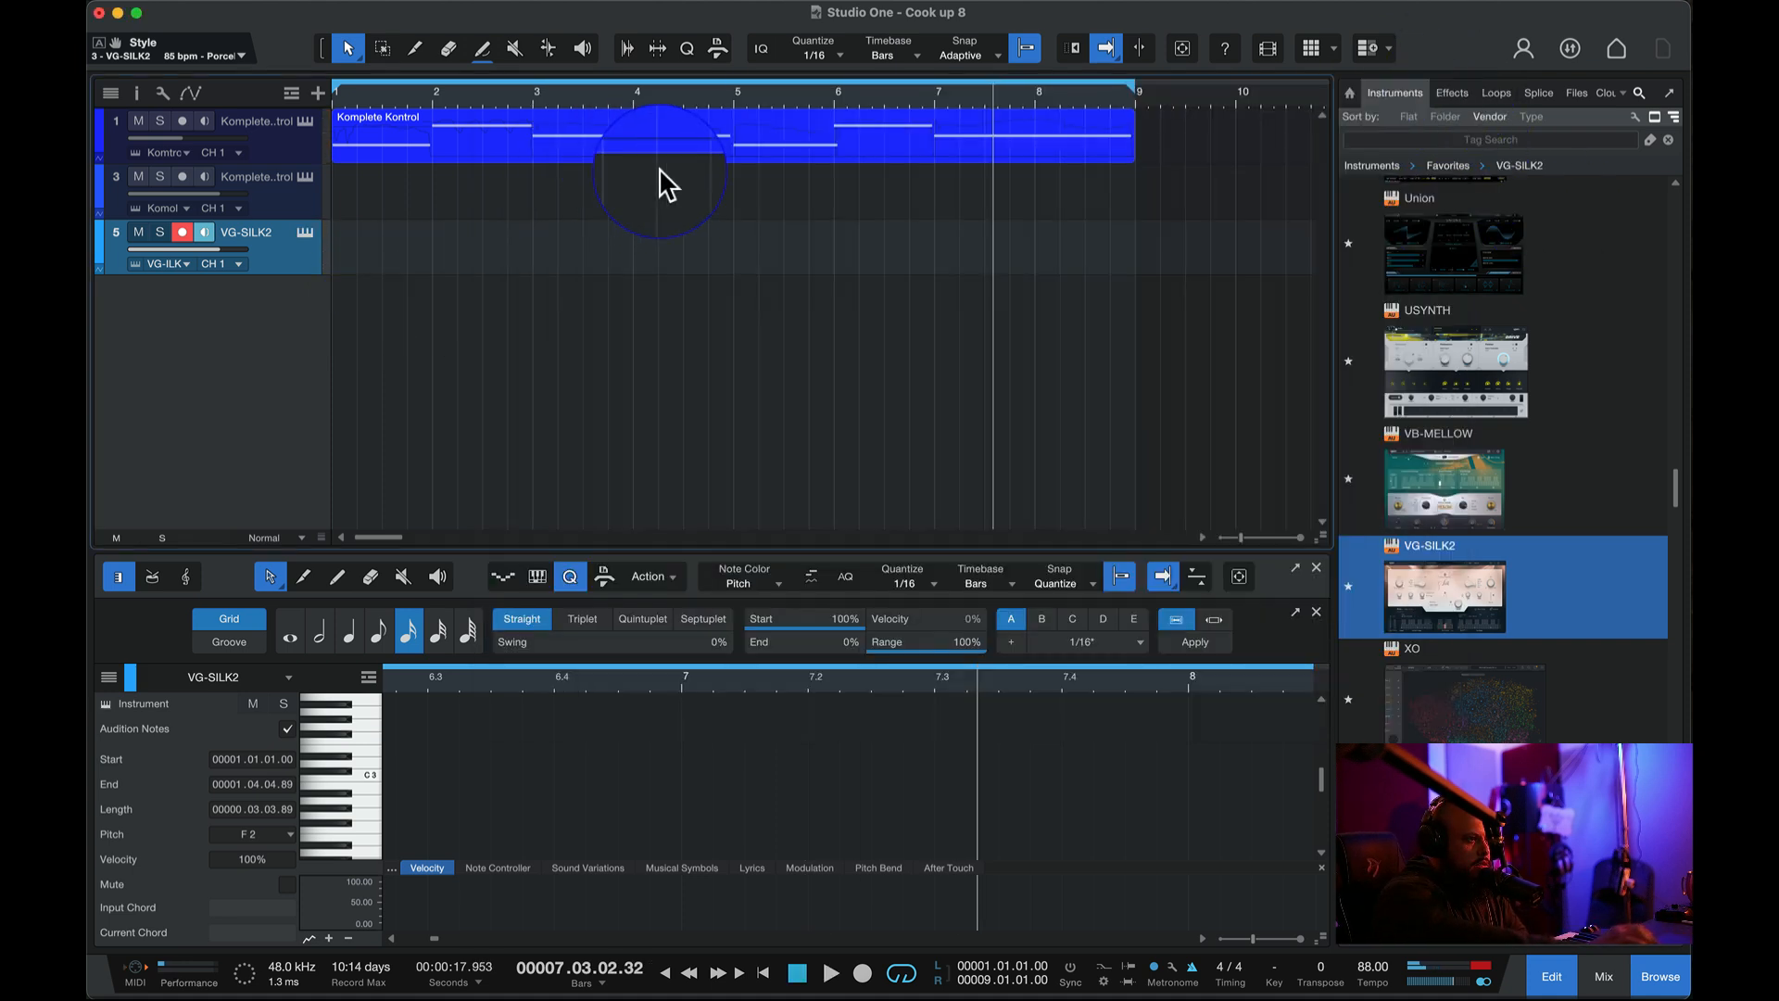
- Try copying the eight-bar Komplete Kontrol clip to the VG-SILK2 track and play it from the song start
click(465, 111)
drag(433, 162, 418, 239)
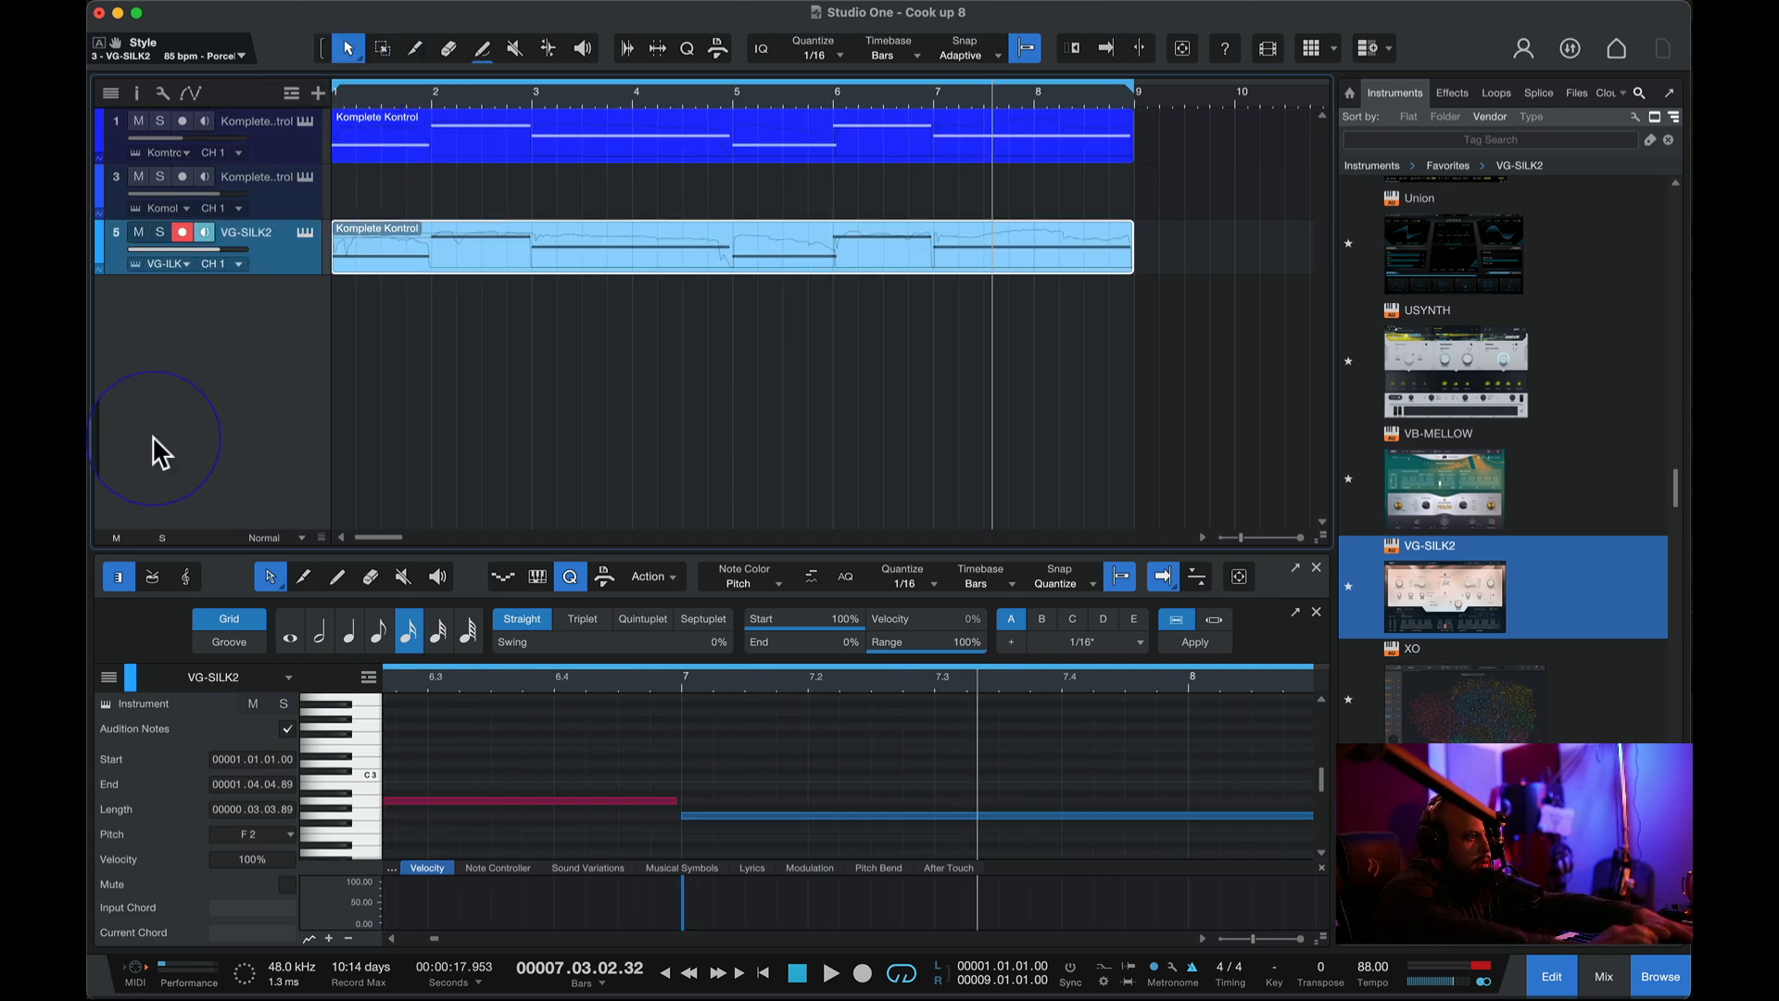
click(332, 96)
key(space)
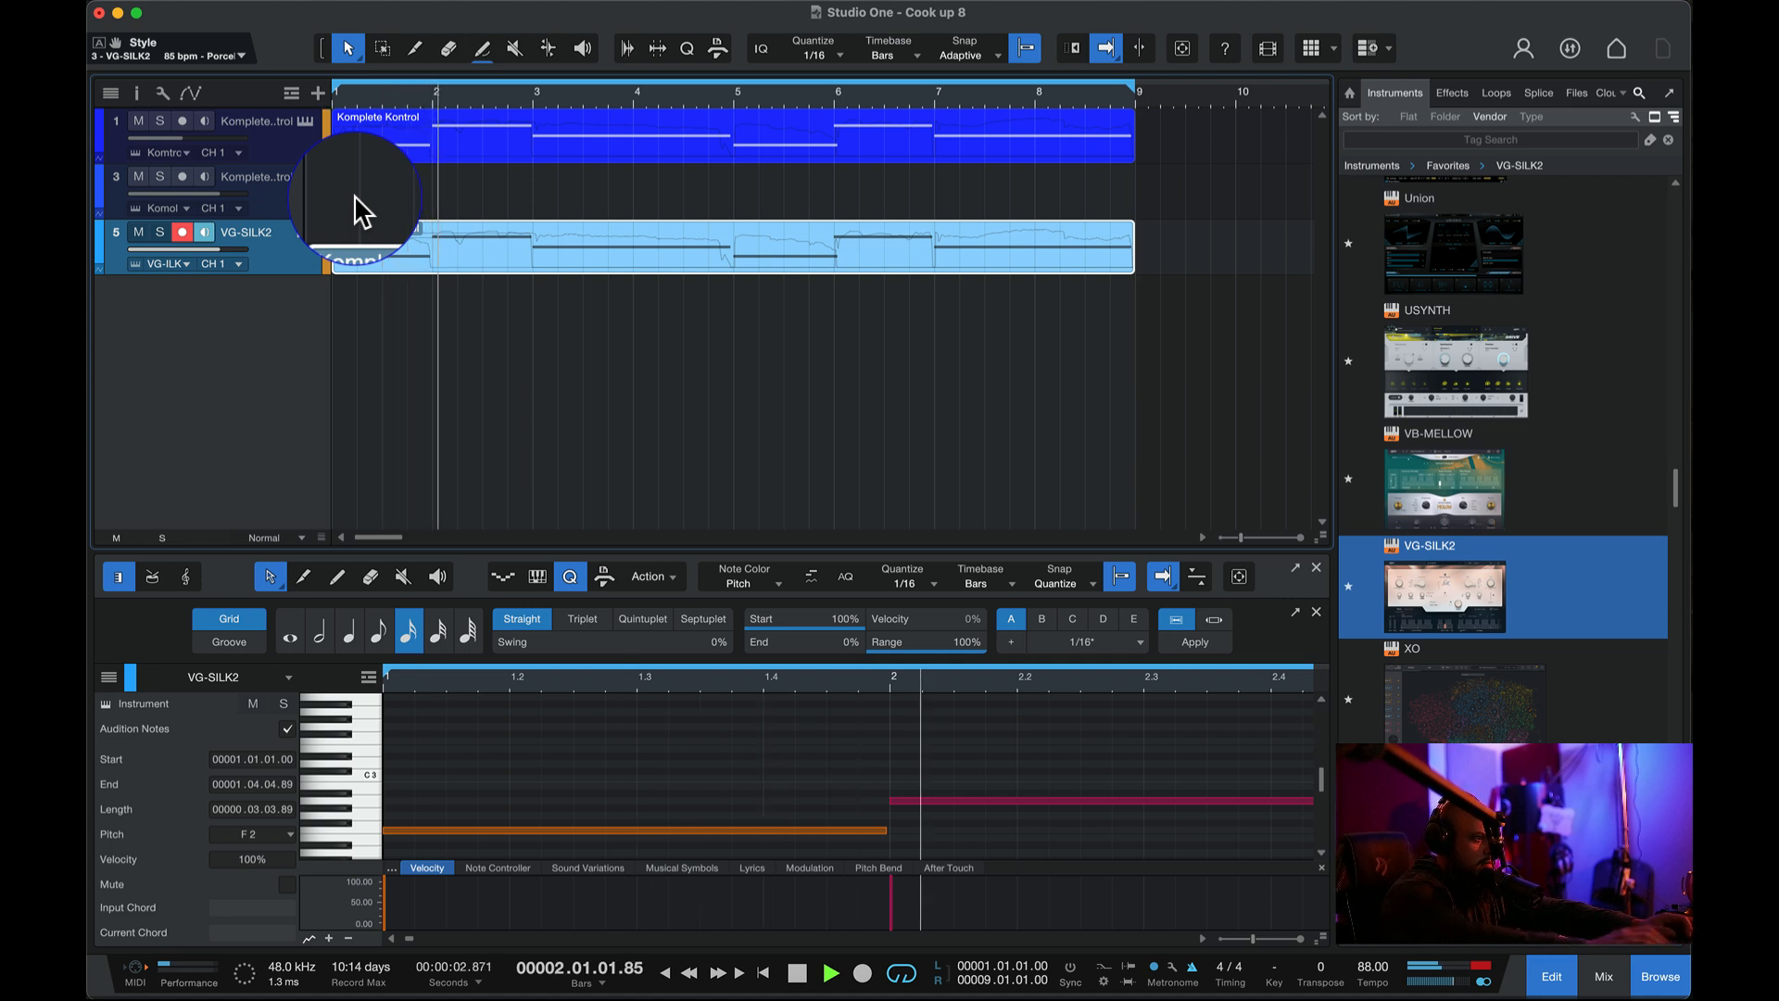
- Stop playback and delete the copied clip from the VG-SILK2 track
click(613, 321)
click(586, 244)
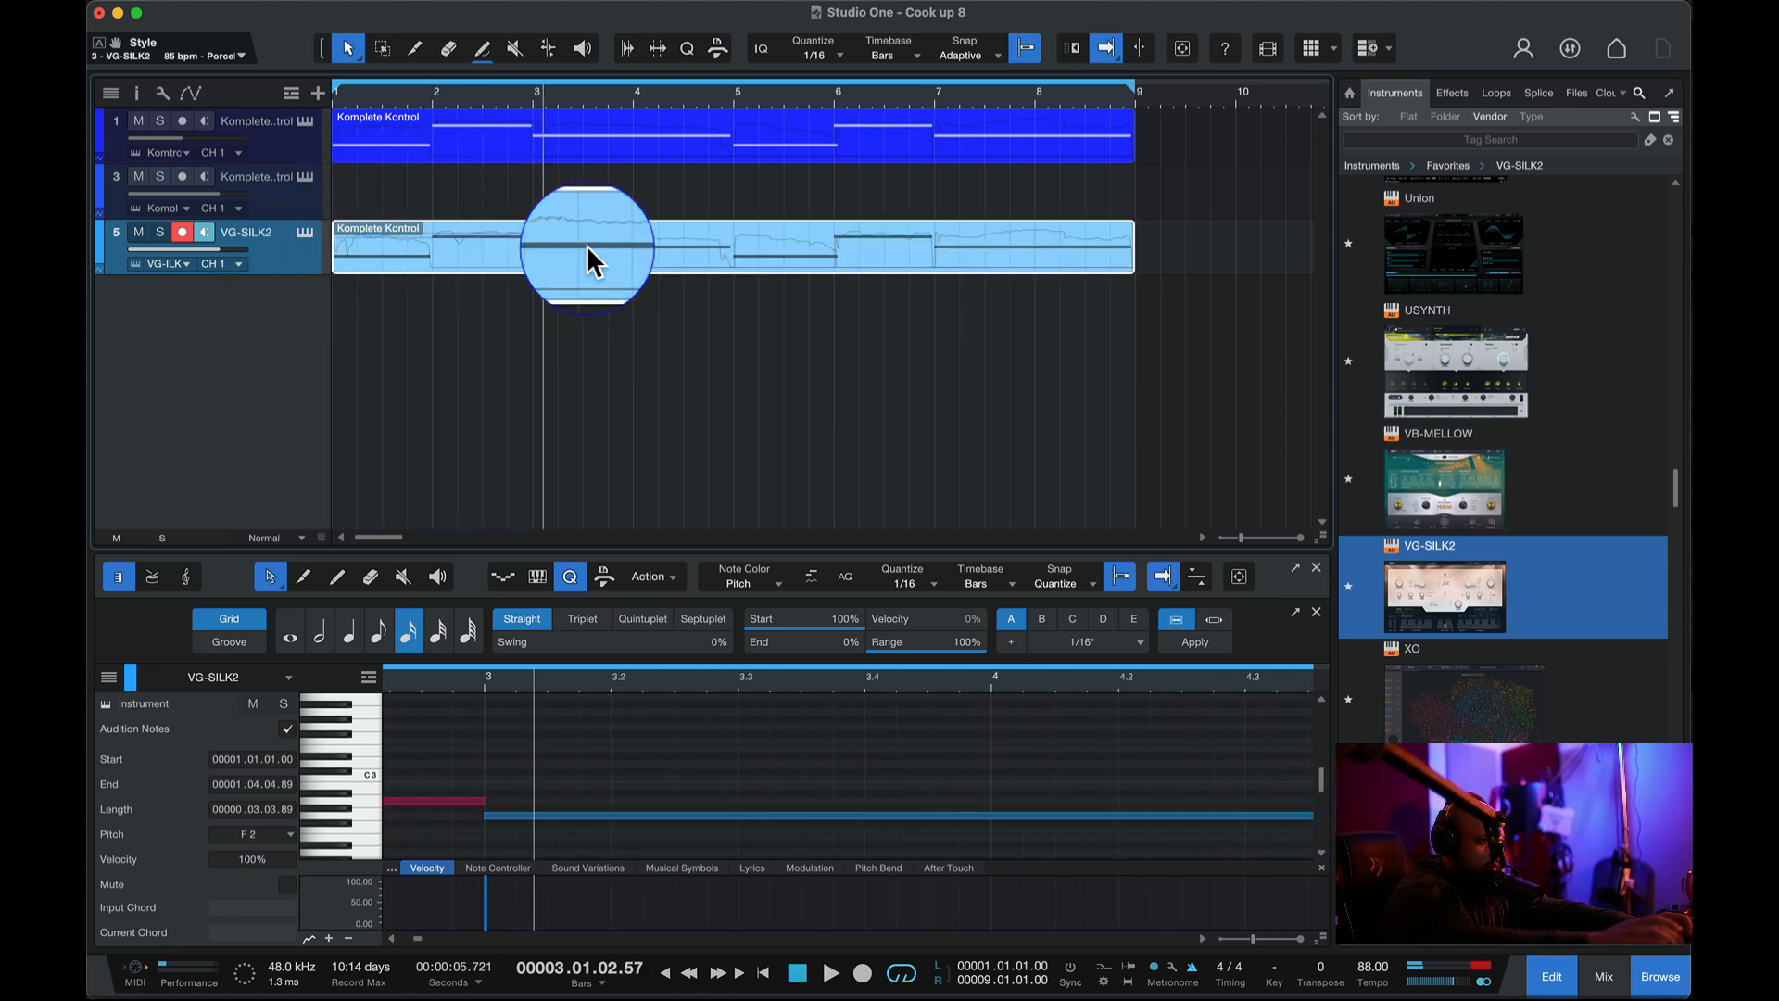
key(Delete)
- Copy the first track's eight-bar clip to the VG-SILK2 track again, audition it from bar 1 and deselect its notes
click(549, 124)
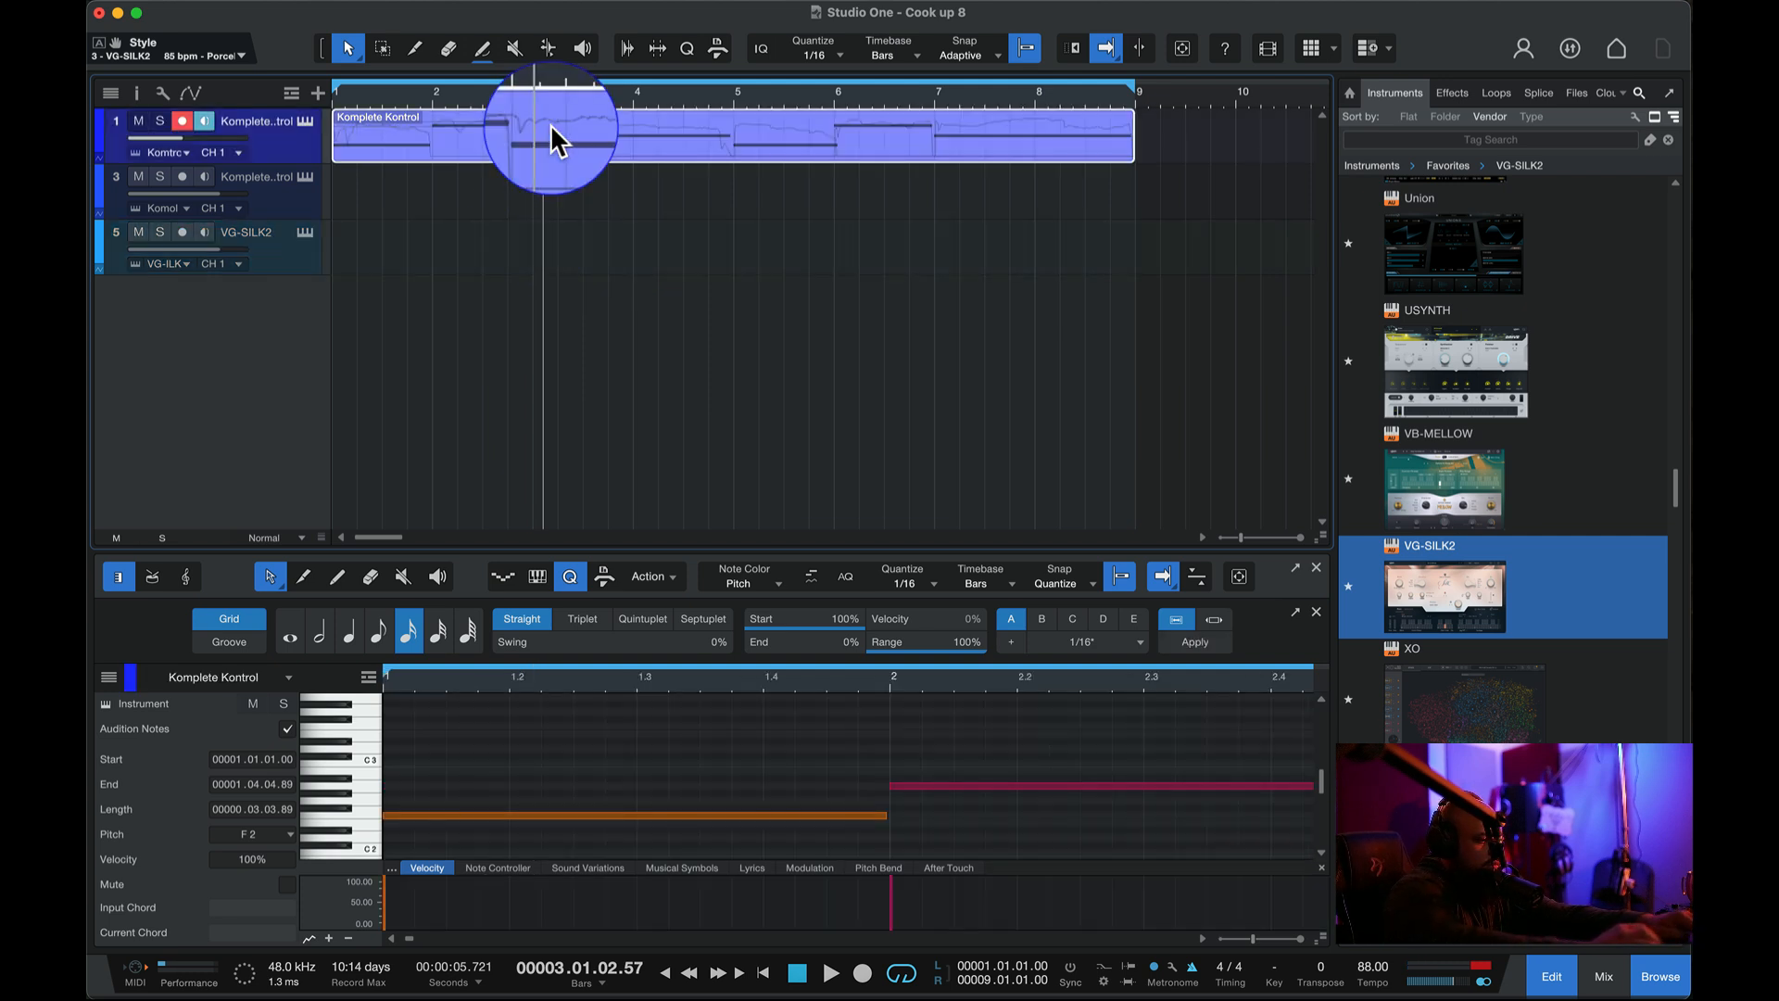
drag(559, 126, 542, 238)
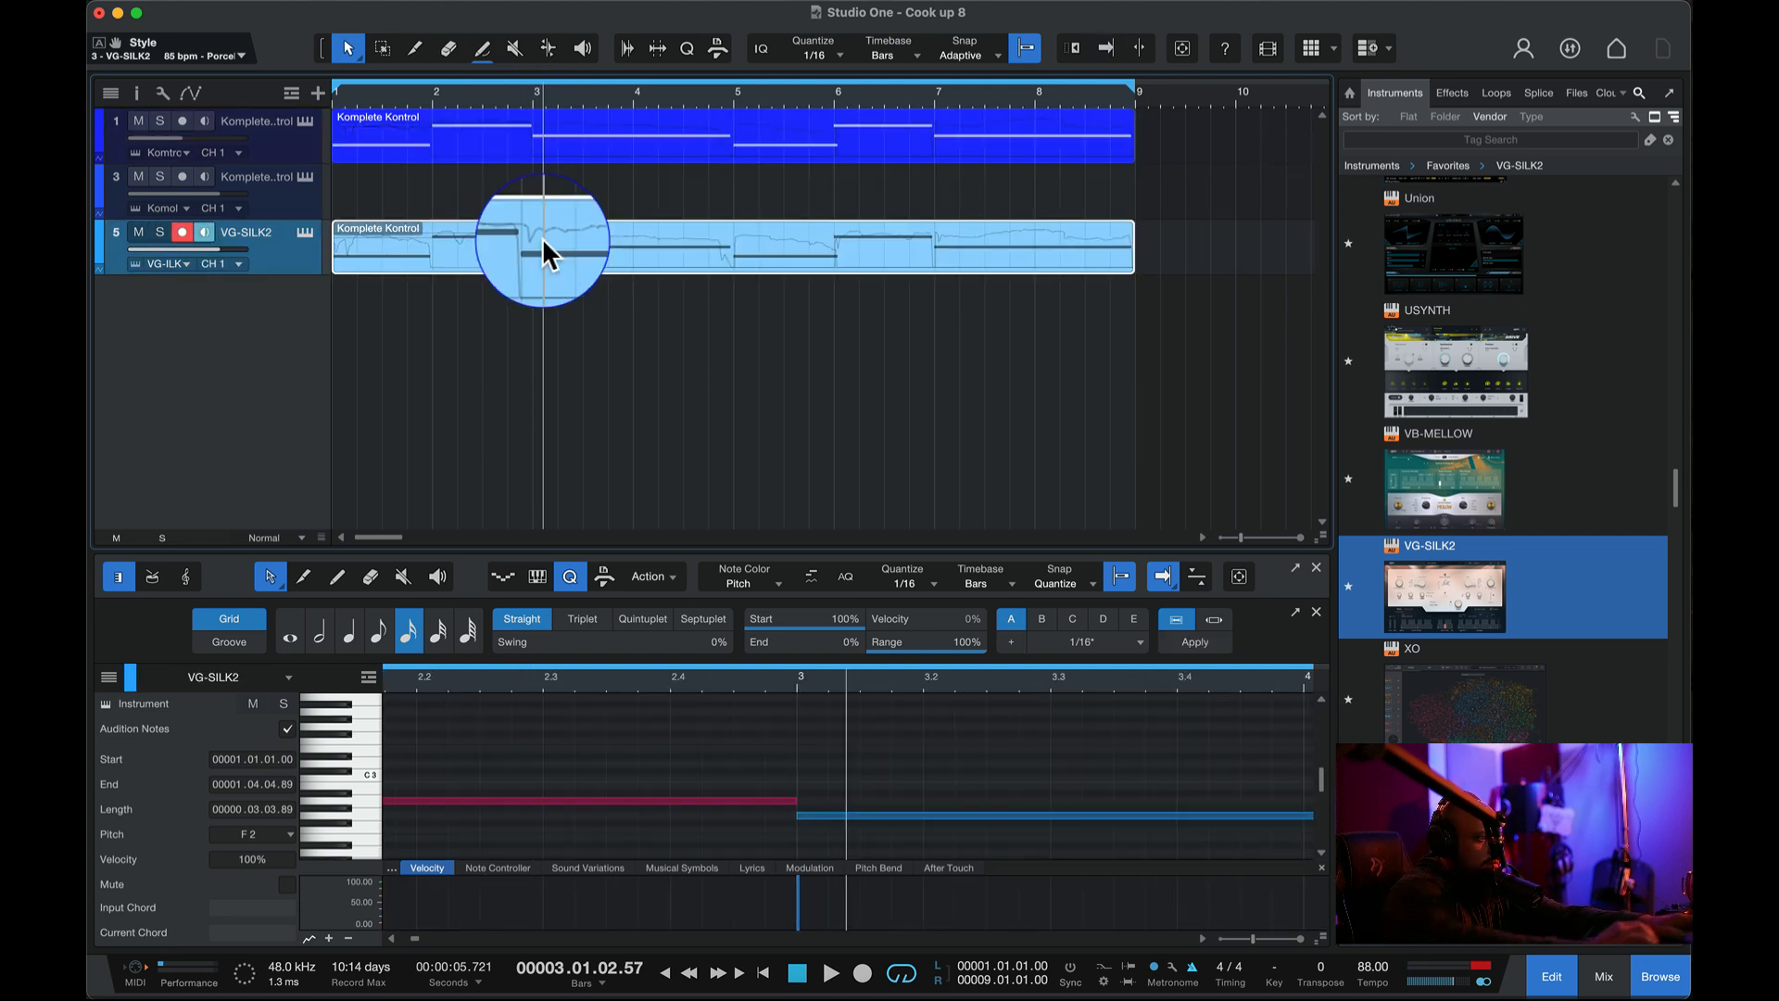
click(331, 99)
key(space)
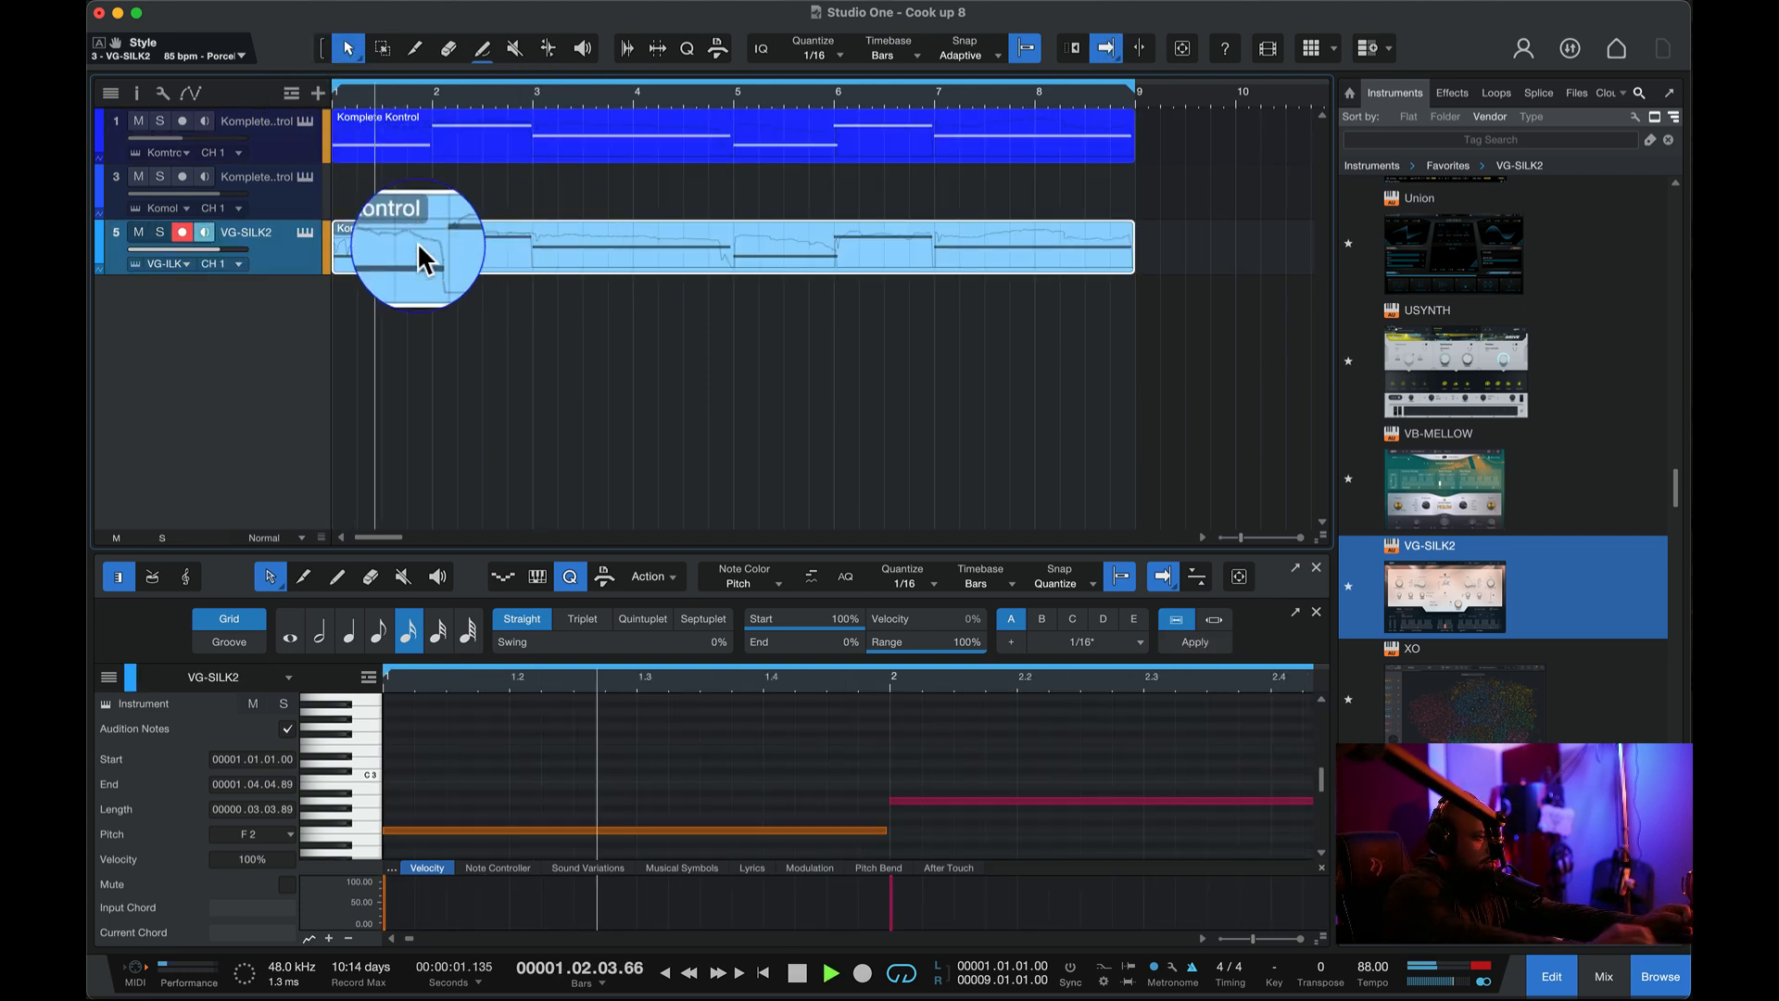
key(space)
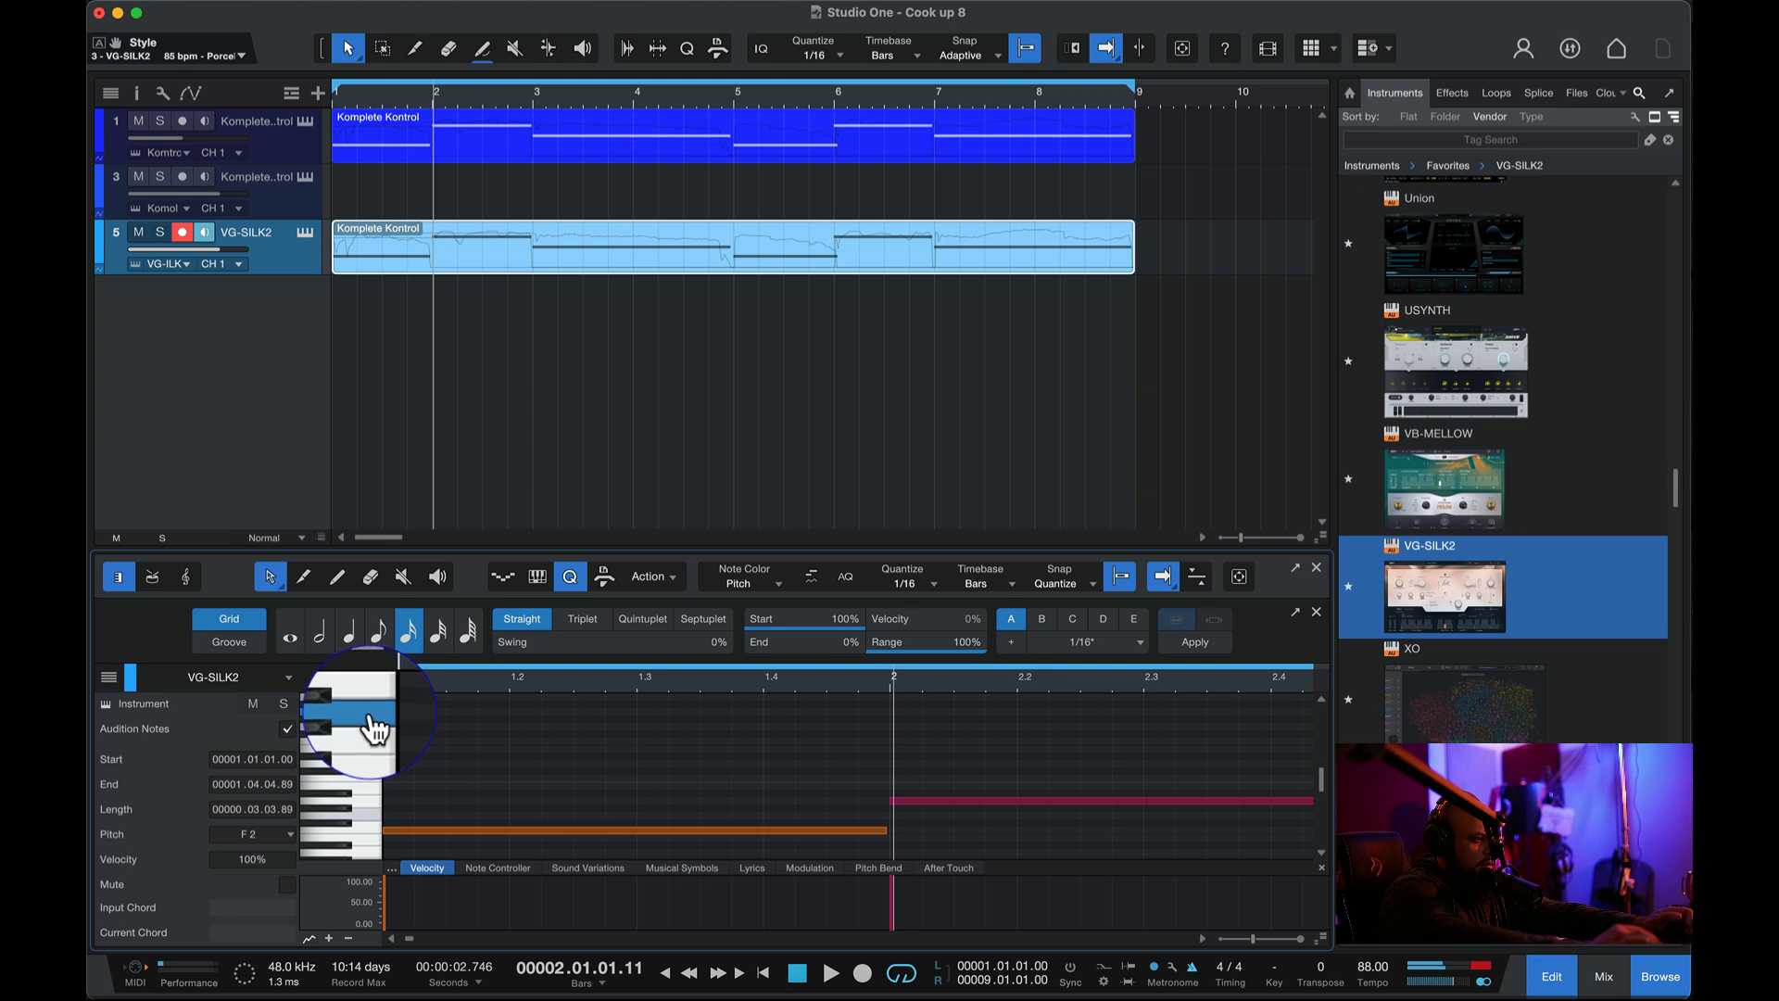
click(496, 774)
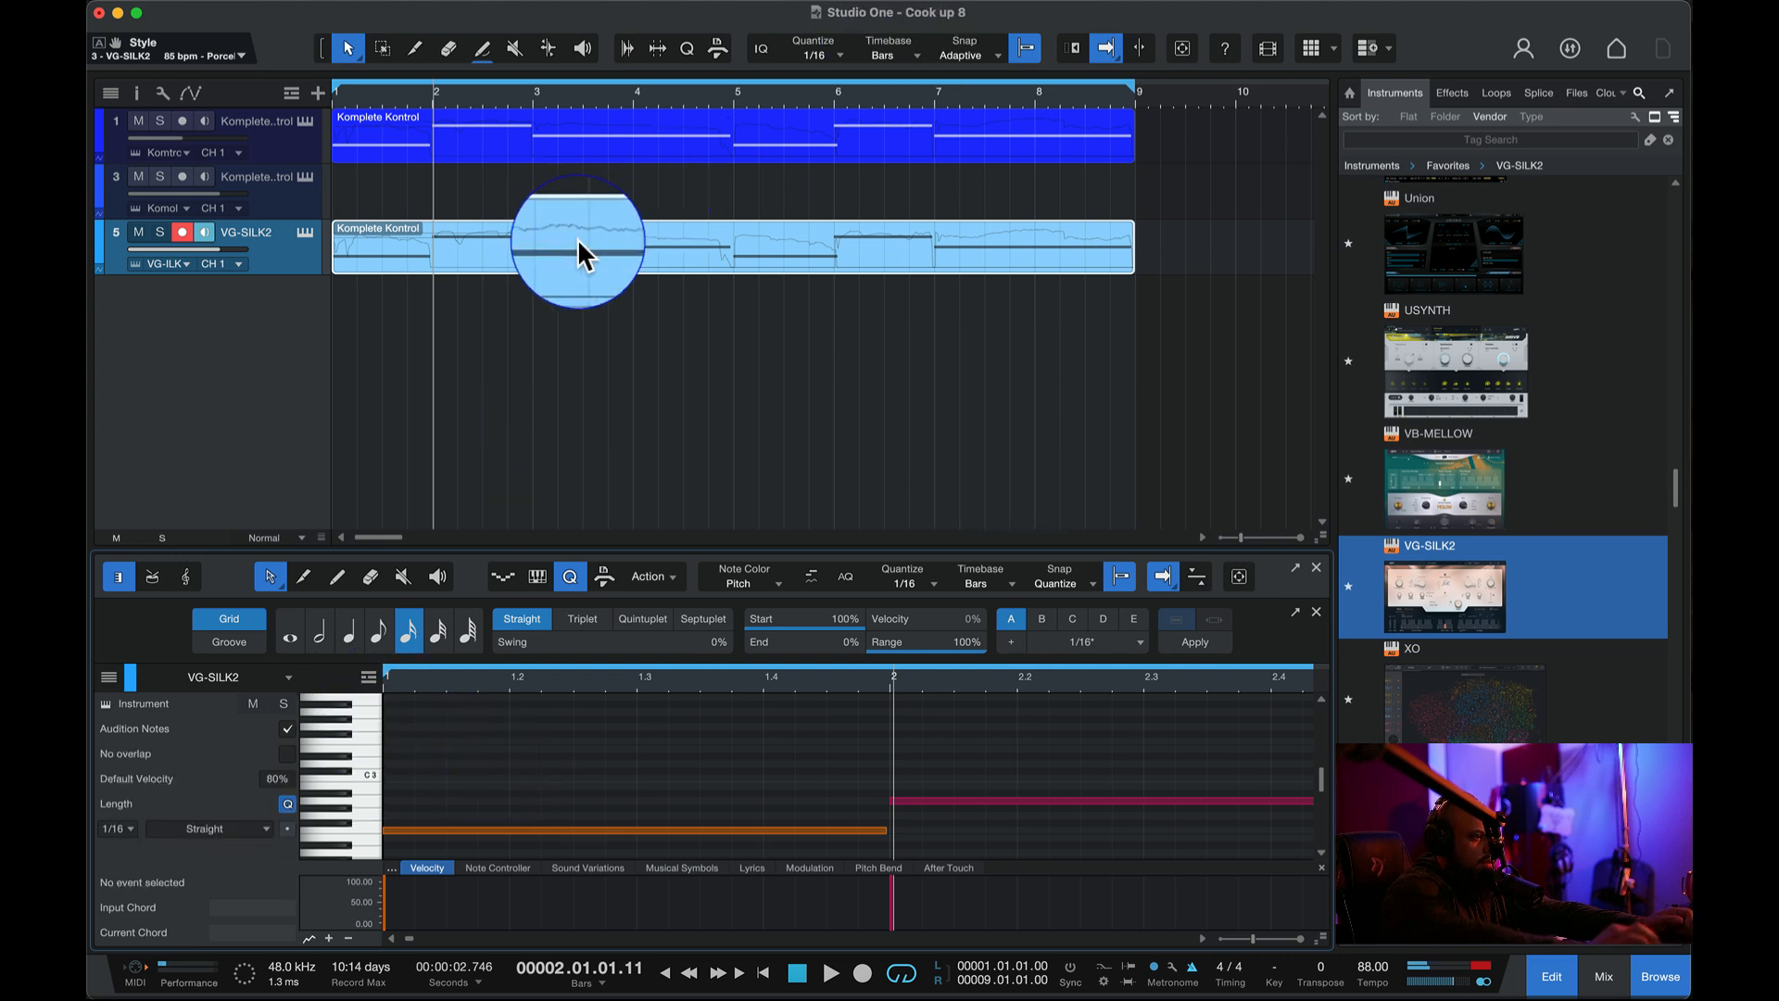
- Transpose the VG-SILK2 clip's notes up one octave with the macro actions and play it from bar 1
click(717, 47)
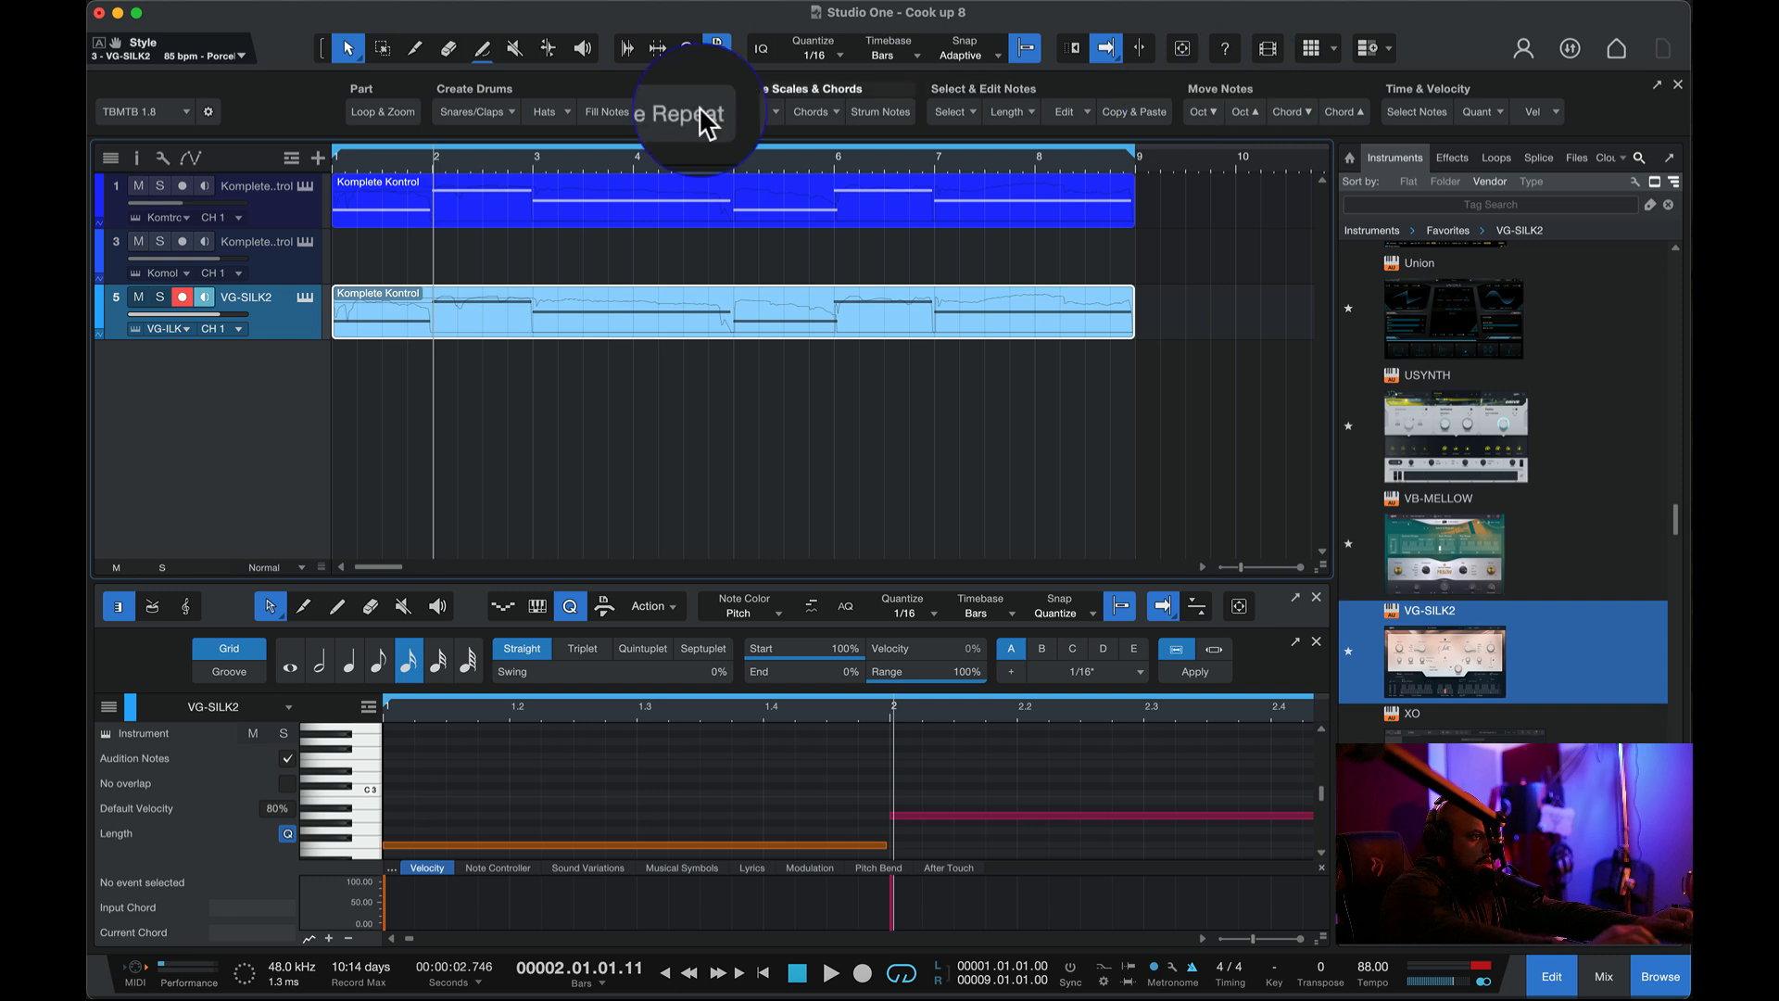
click(1254, 107)
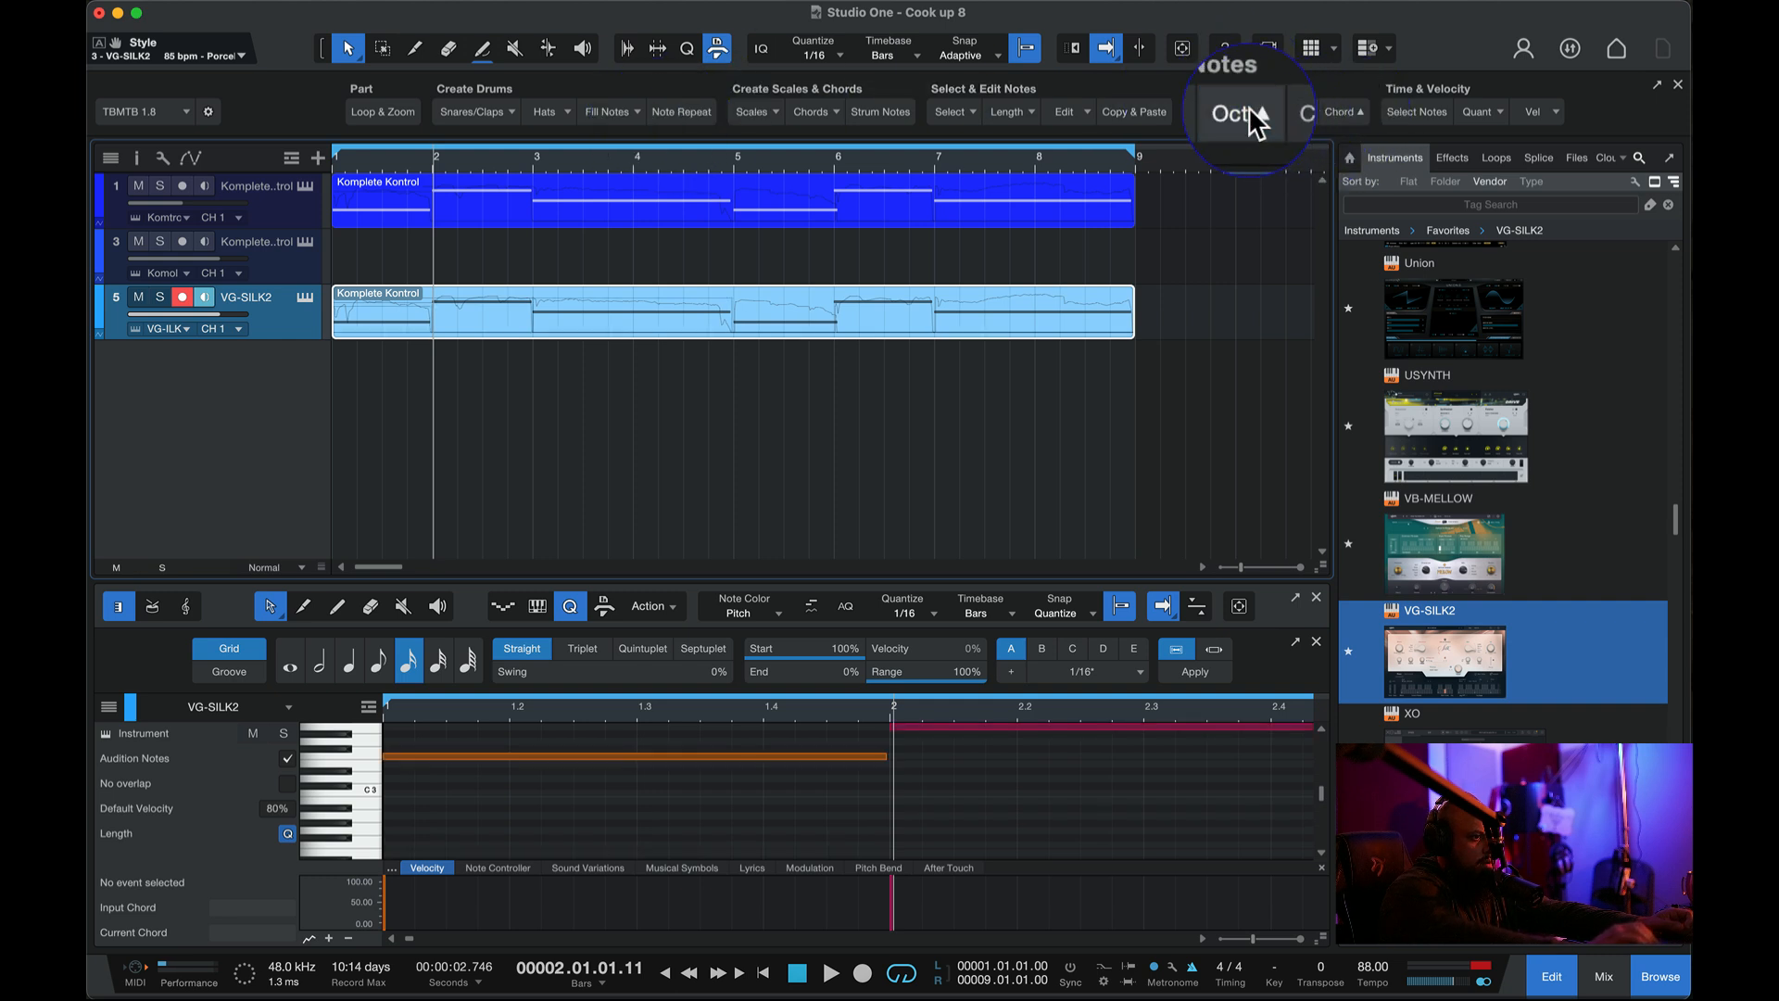
click(797, 971)
click(831, 972)
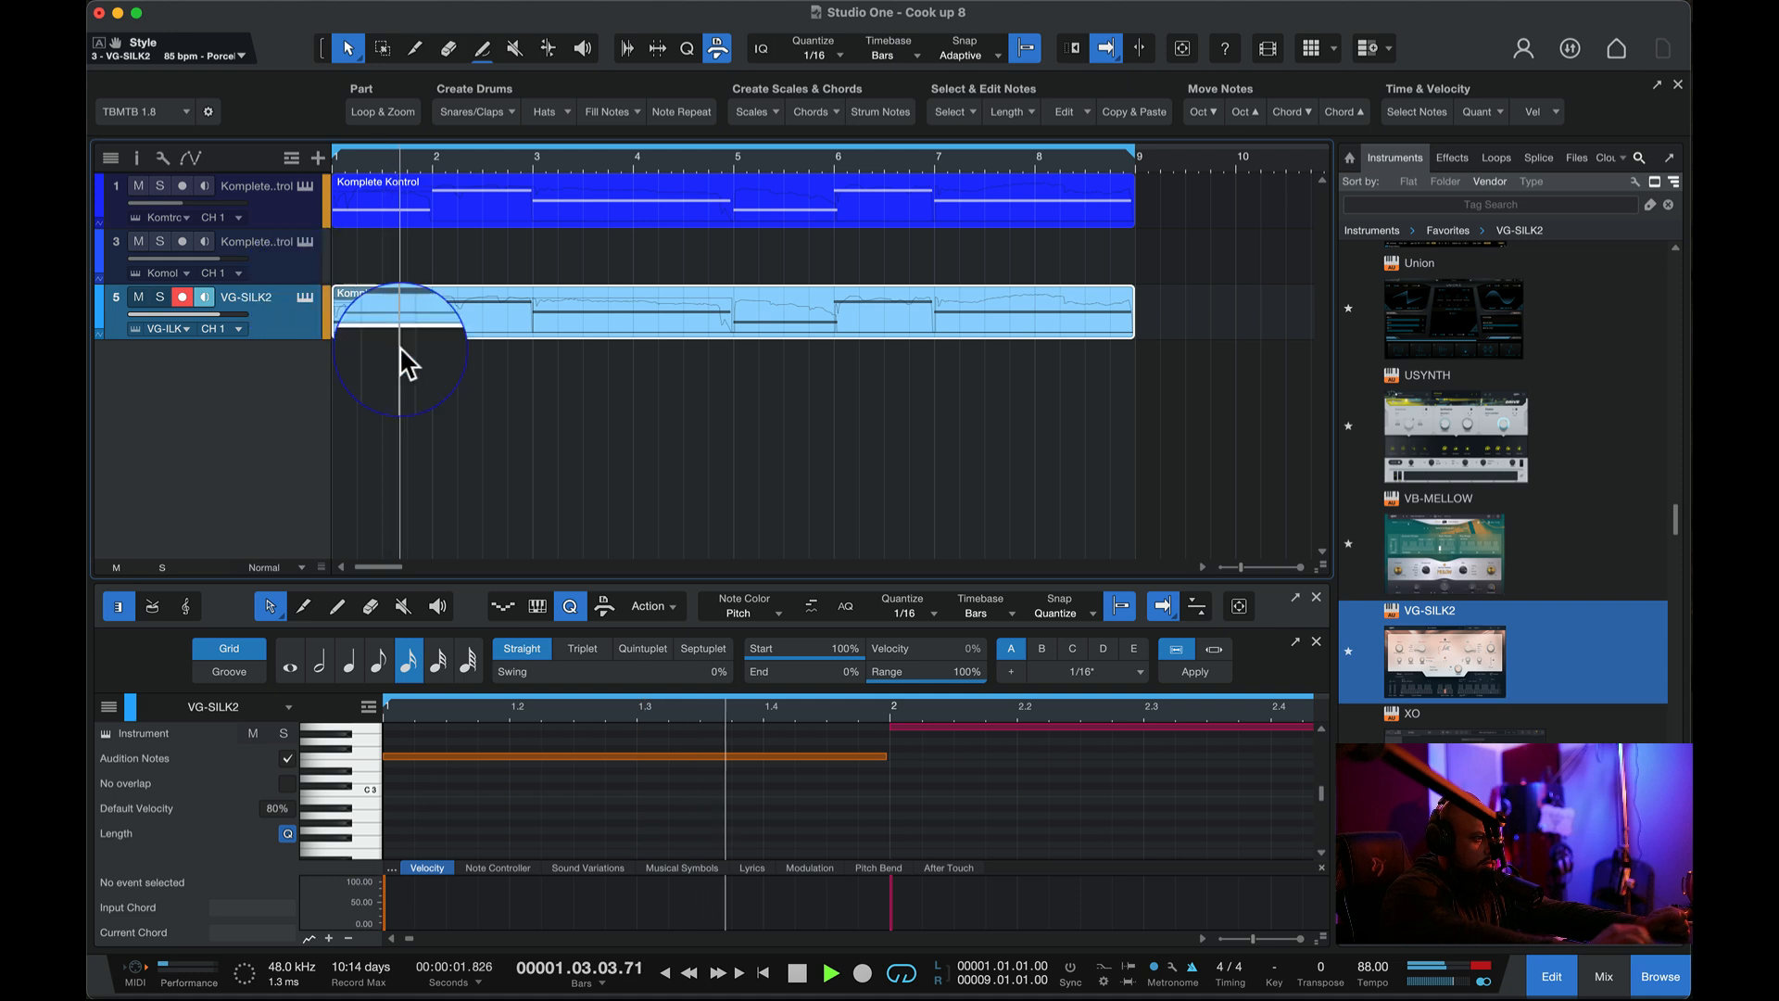
- Set VG-SILK2's Mix to Distinct and its Character to Strong while listening to the clip
click(304, 297)
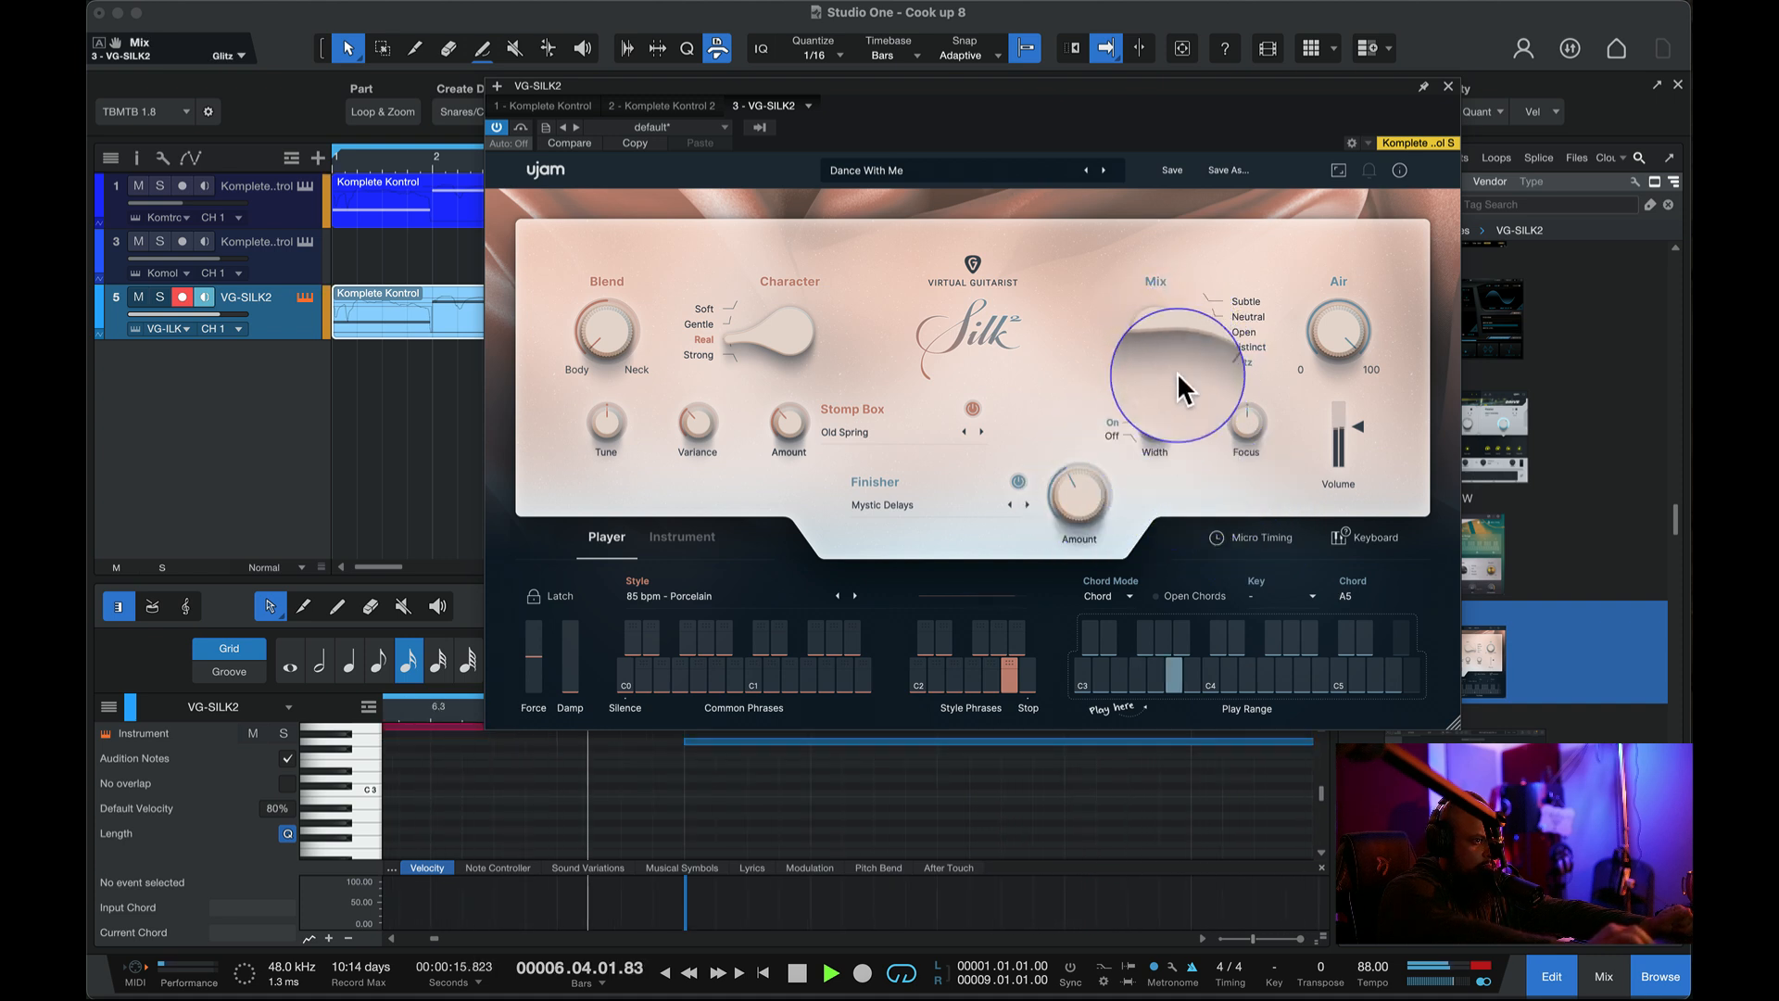
drag(1178, 370, 1187, 327)
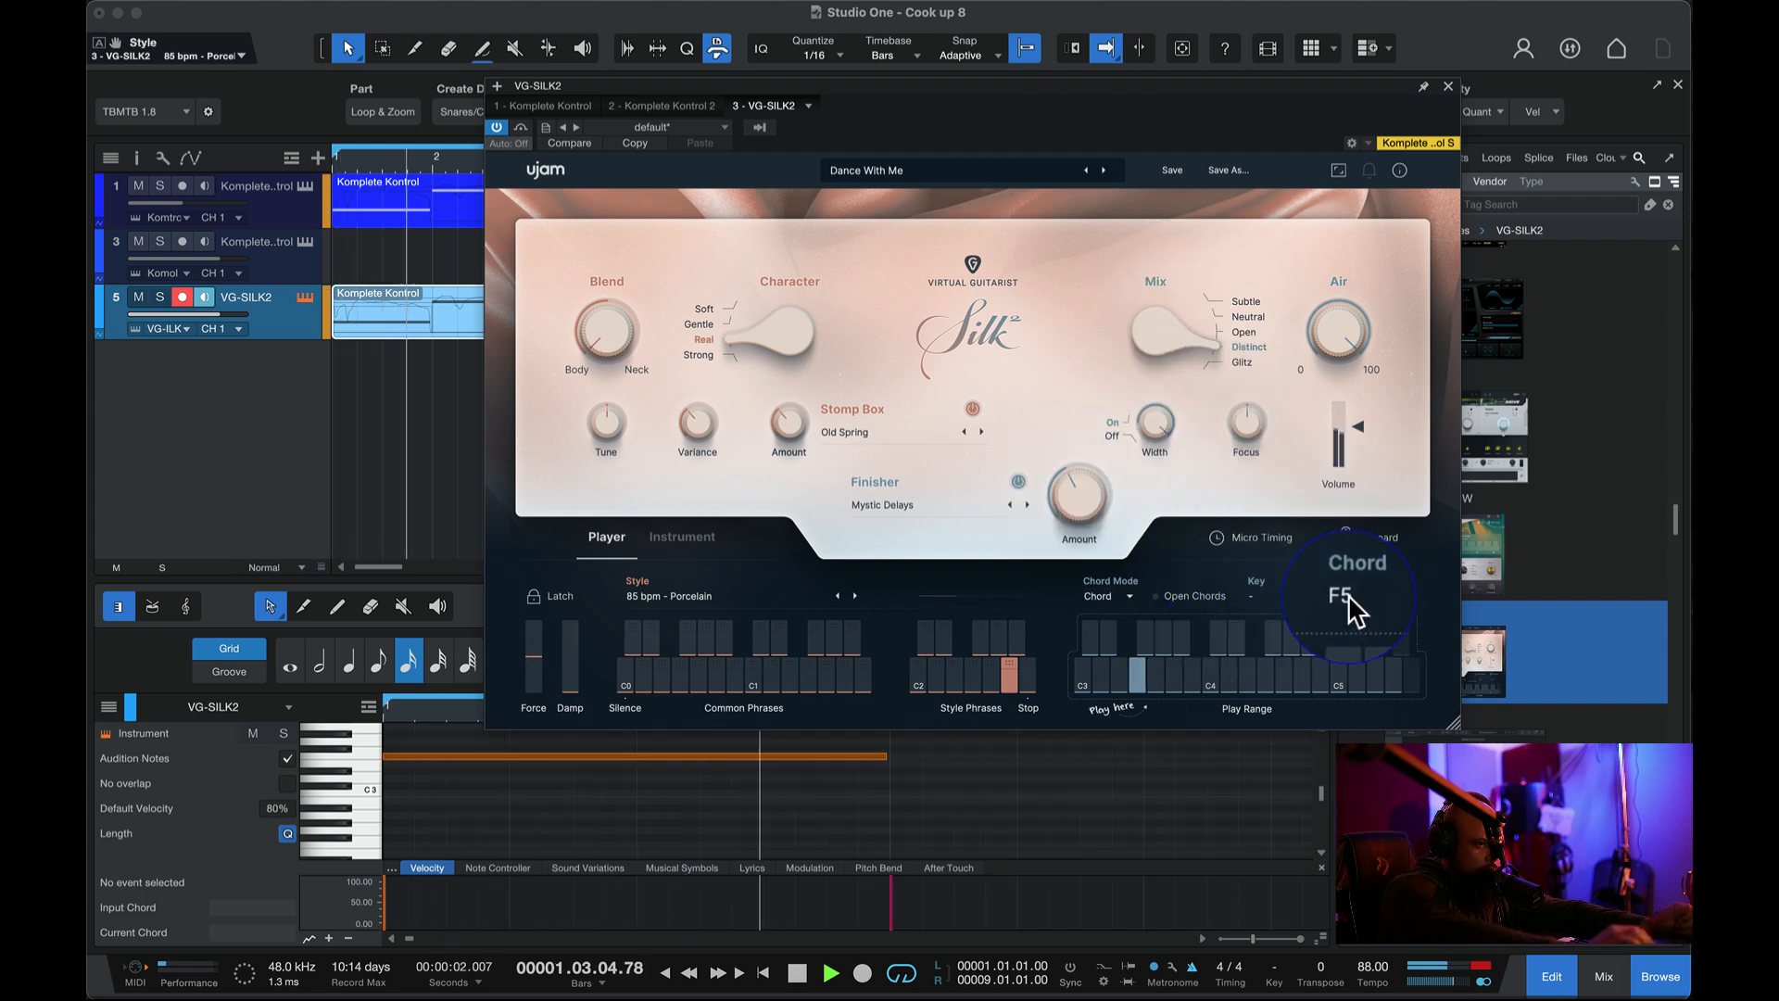
key(space)
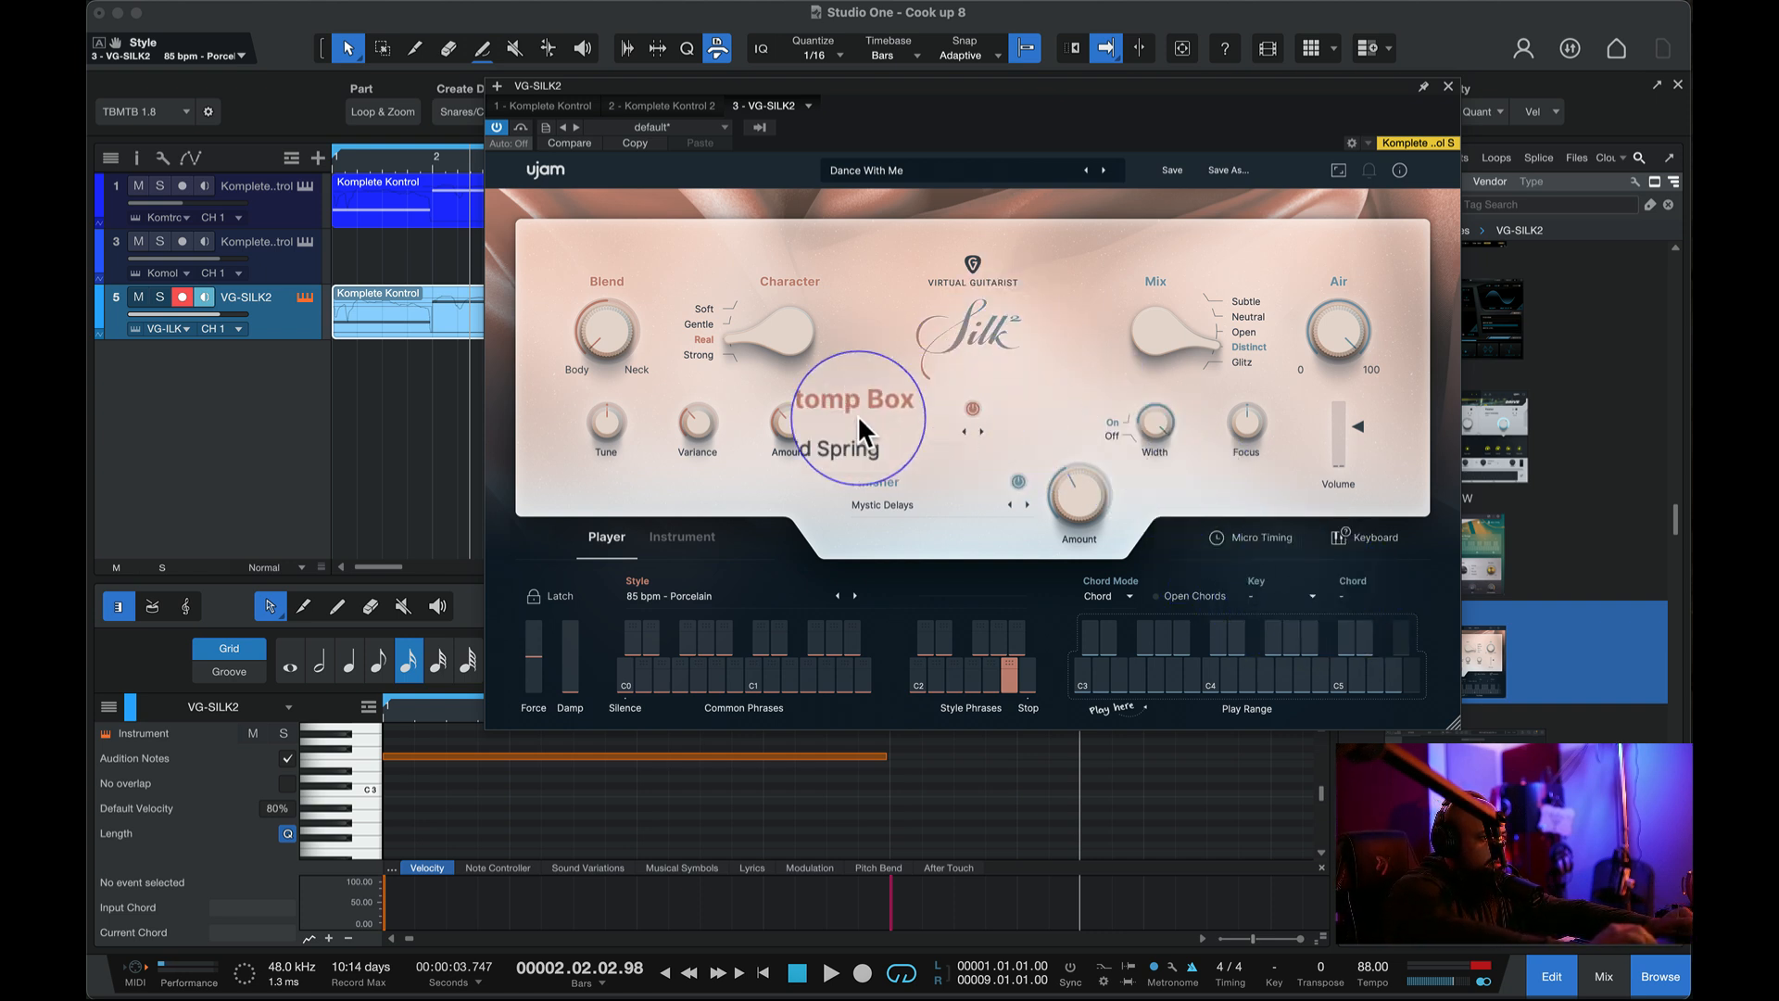
key(space)
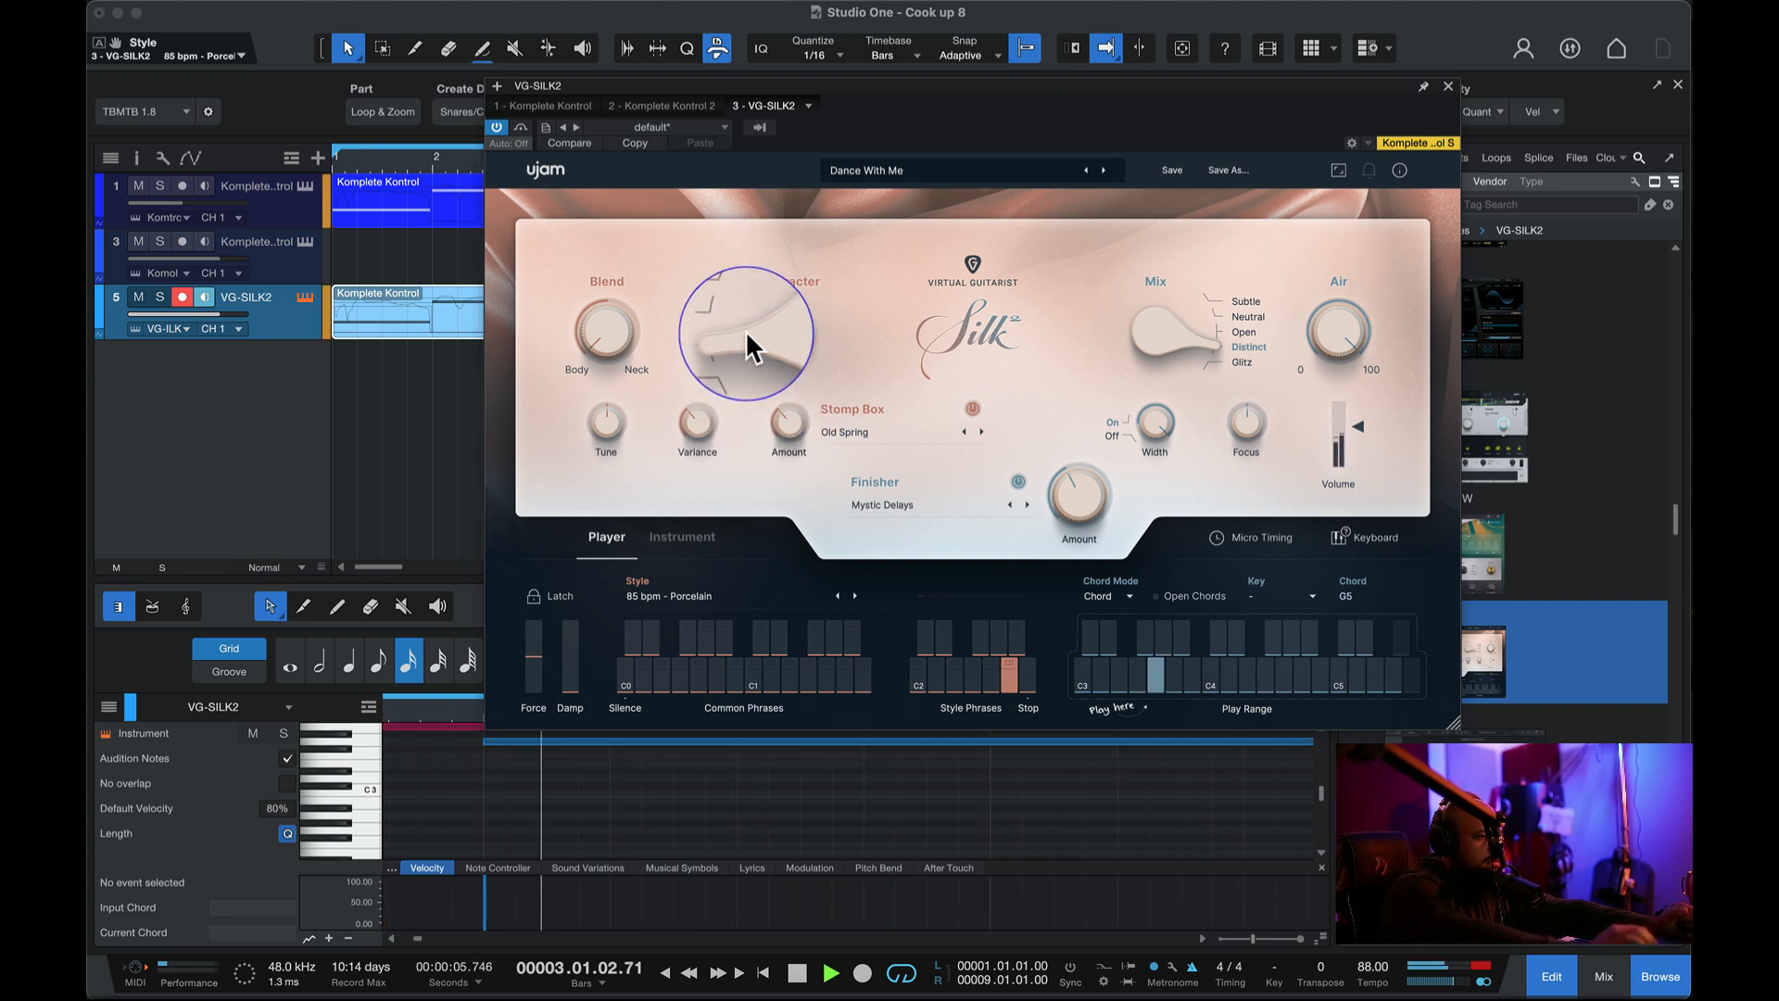
drag(764, 331, 766, 393)
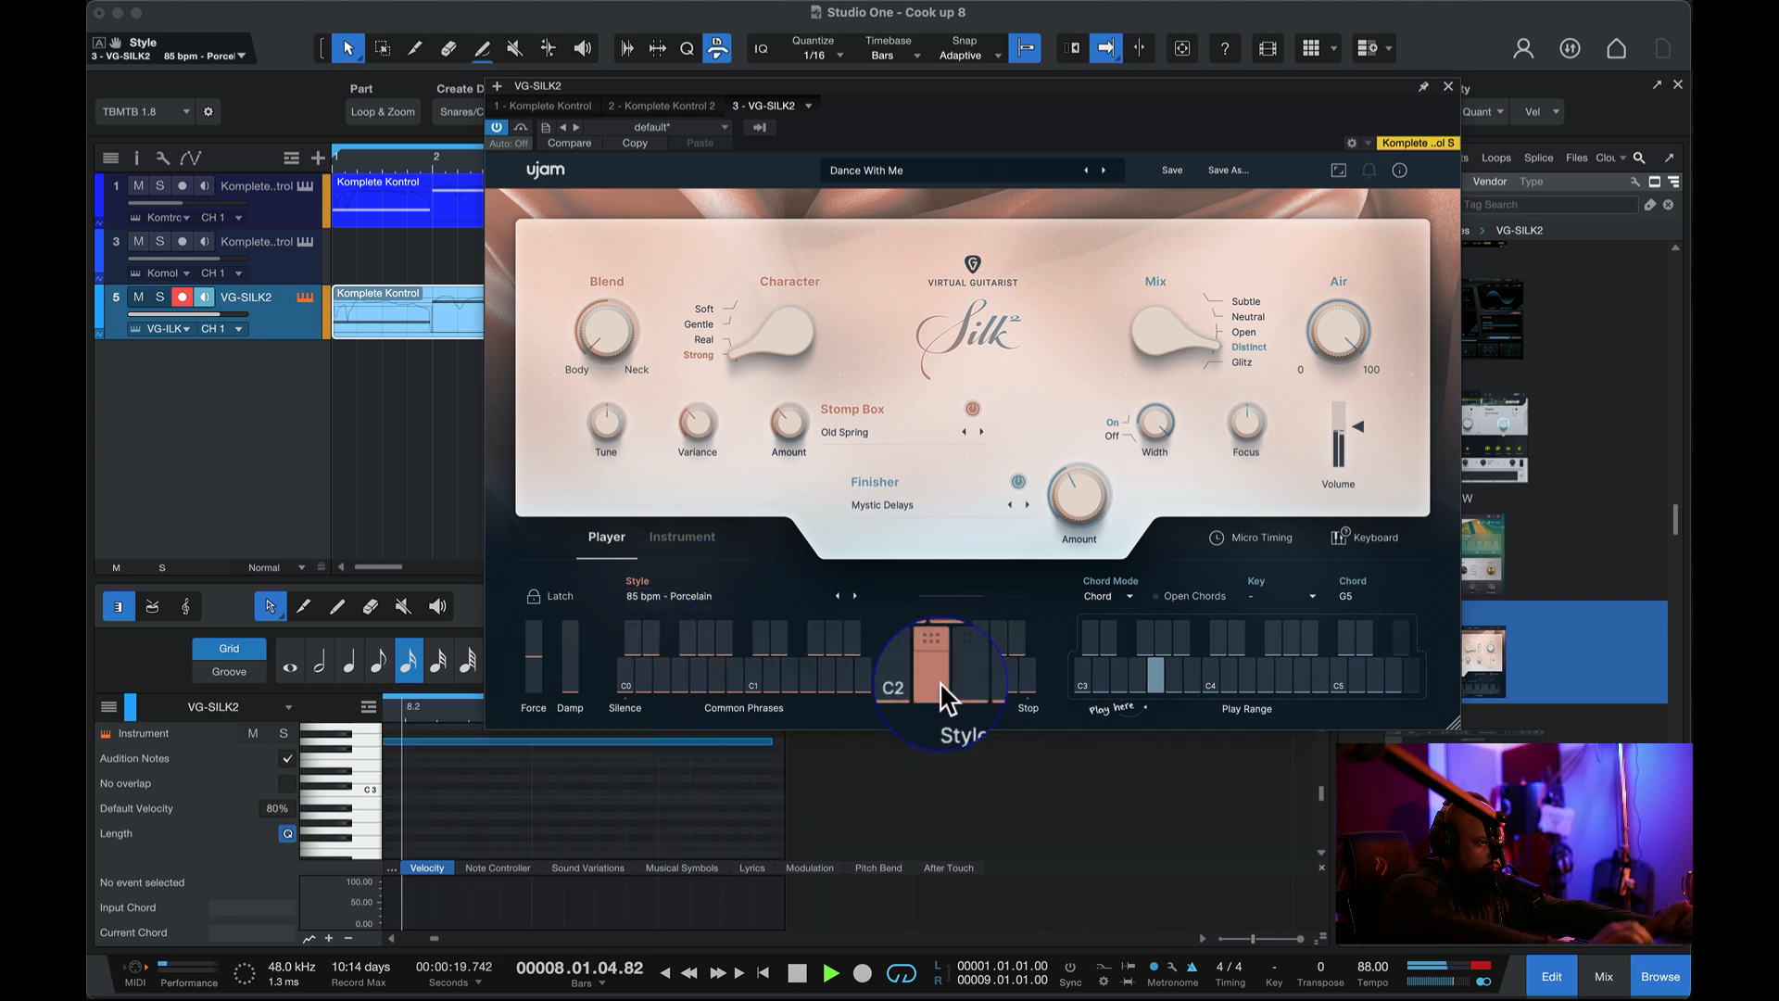
- Audition several common and style phrases in VG-SILK2, choose the A1 common phrase, replay from bar 1, and close the plug-in
click(728, 682)
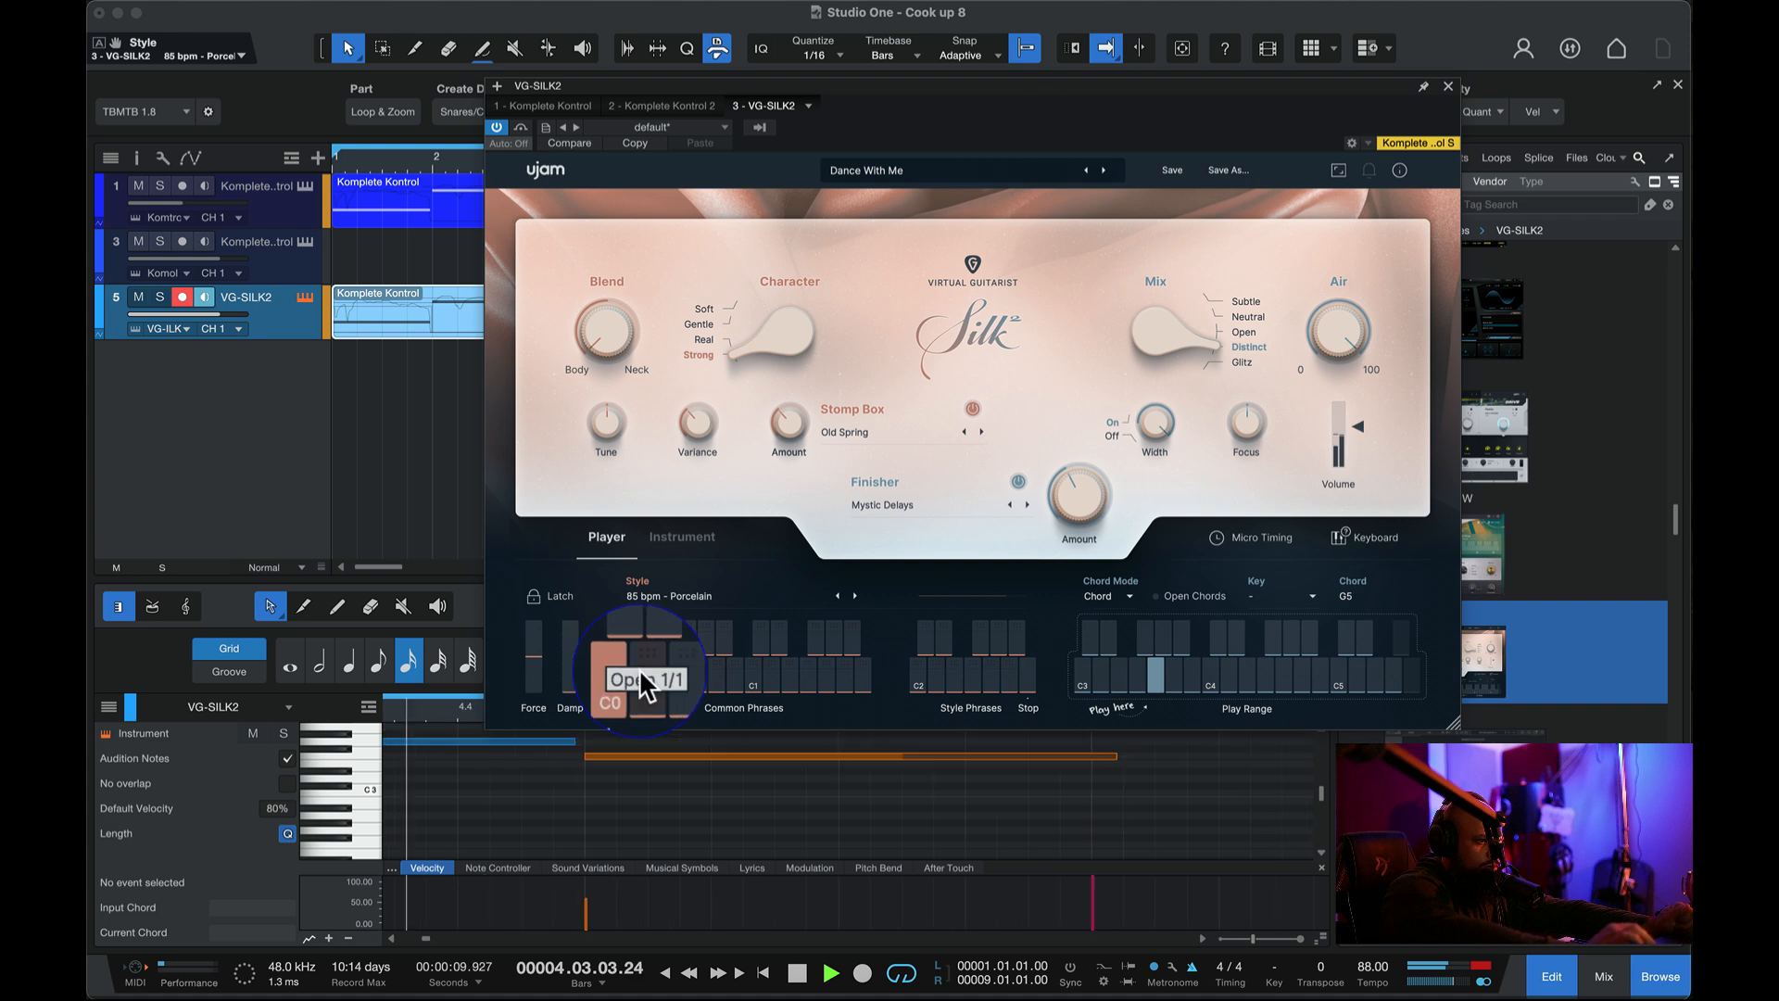
click(832, 670)
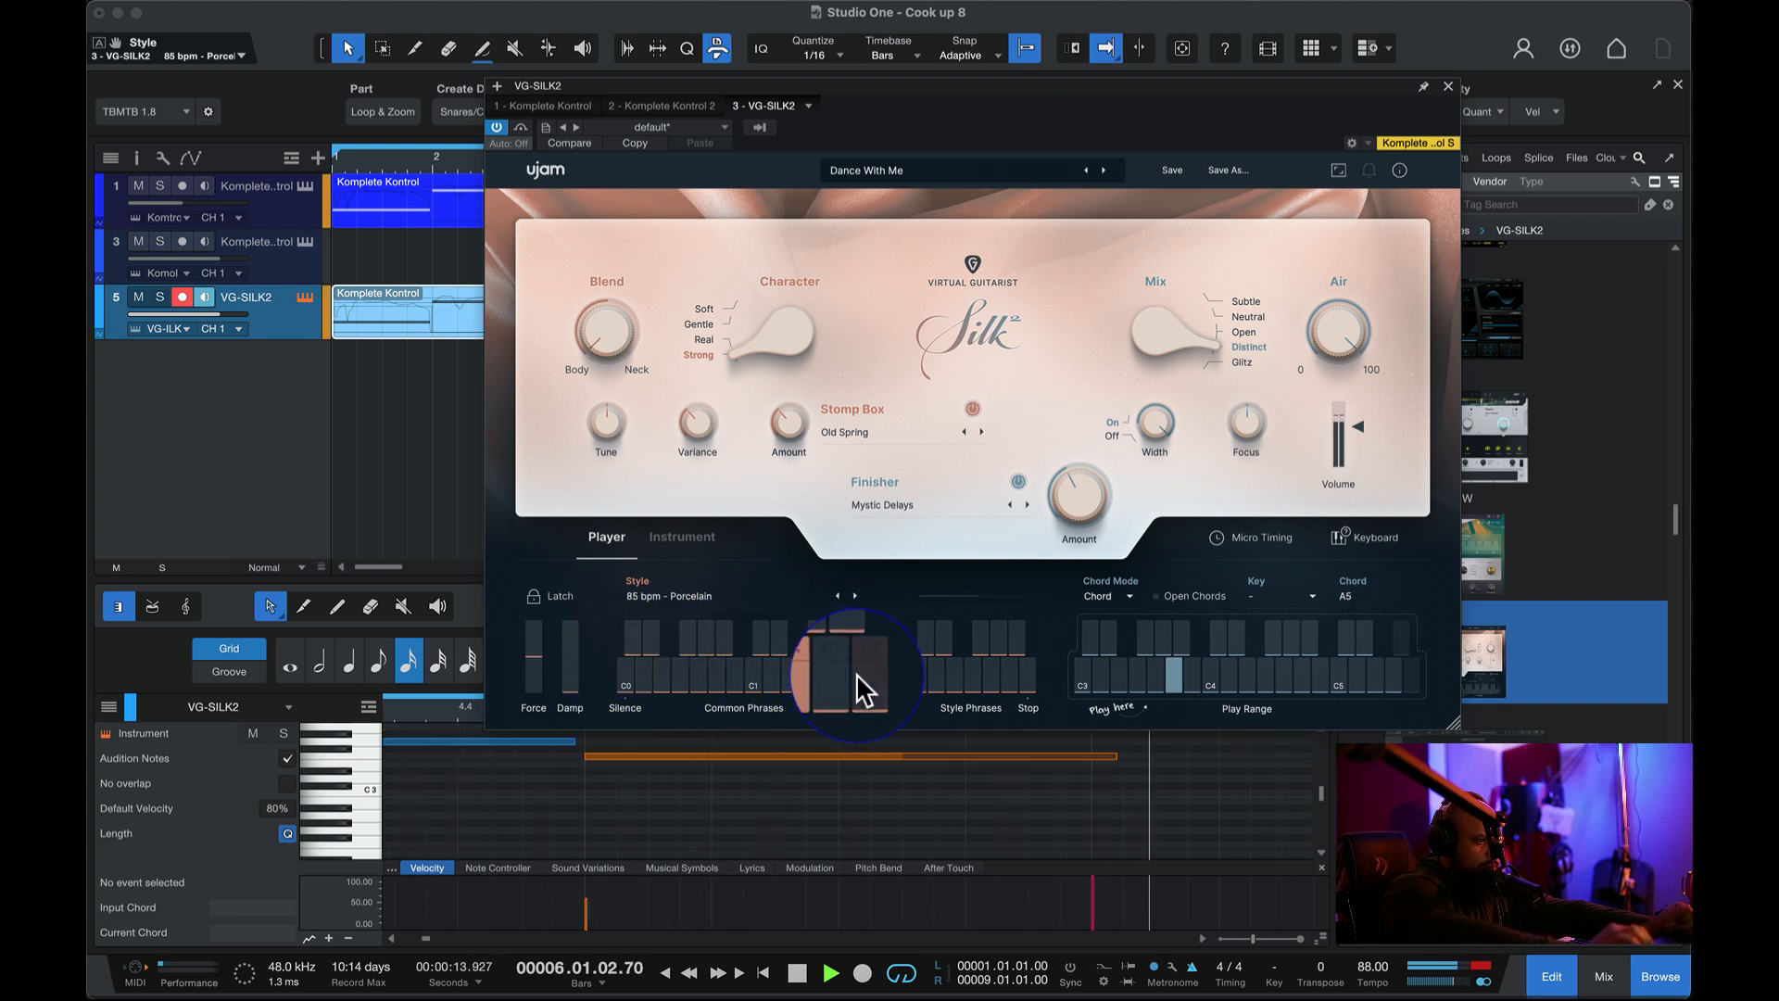
click(853, 651)
click(832, 676)
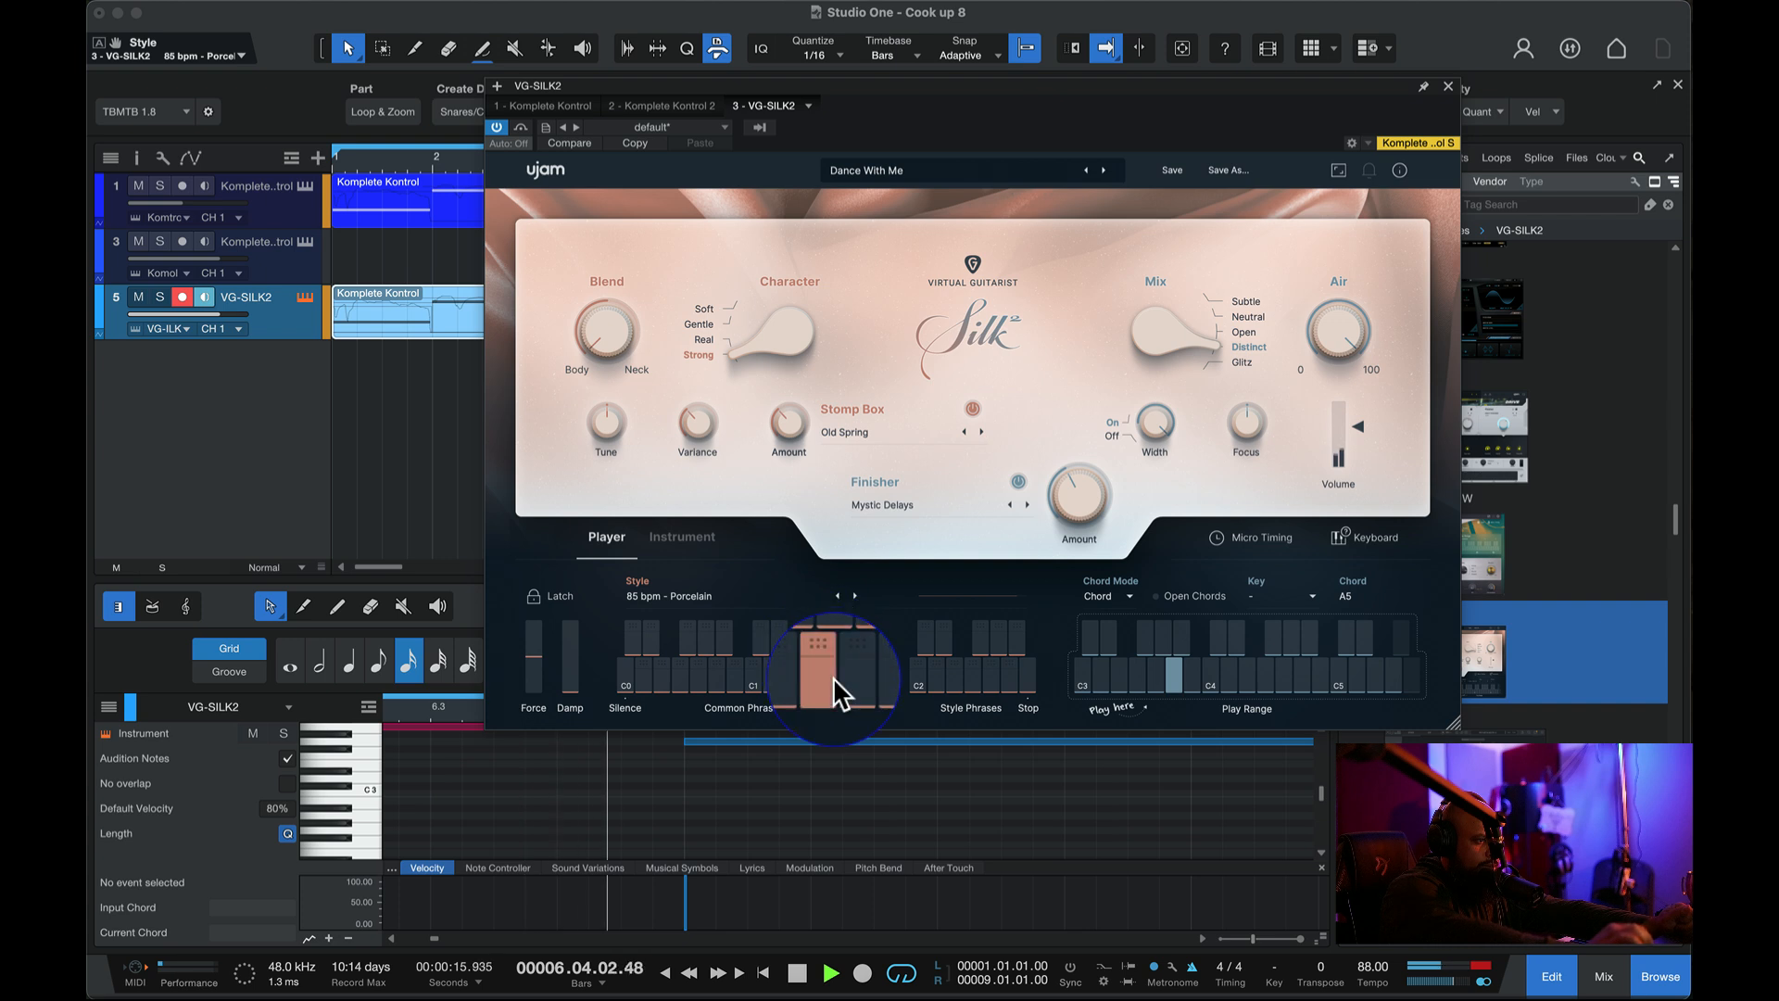
click(936, 675)
click(916, 671)
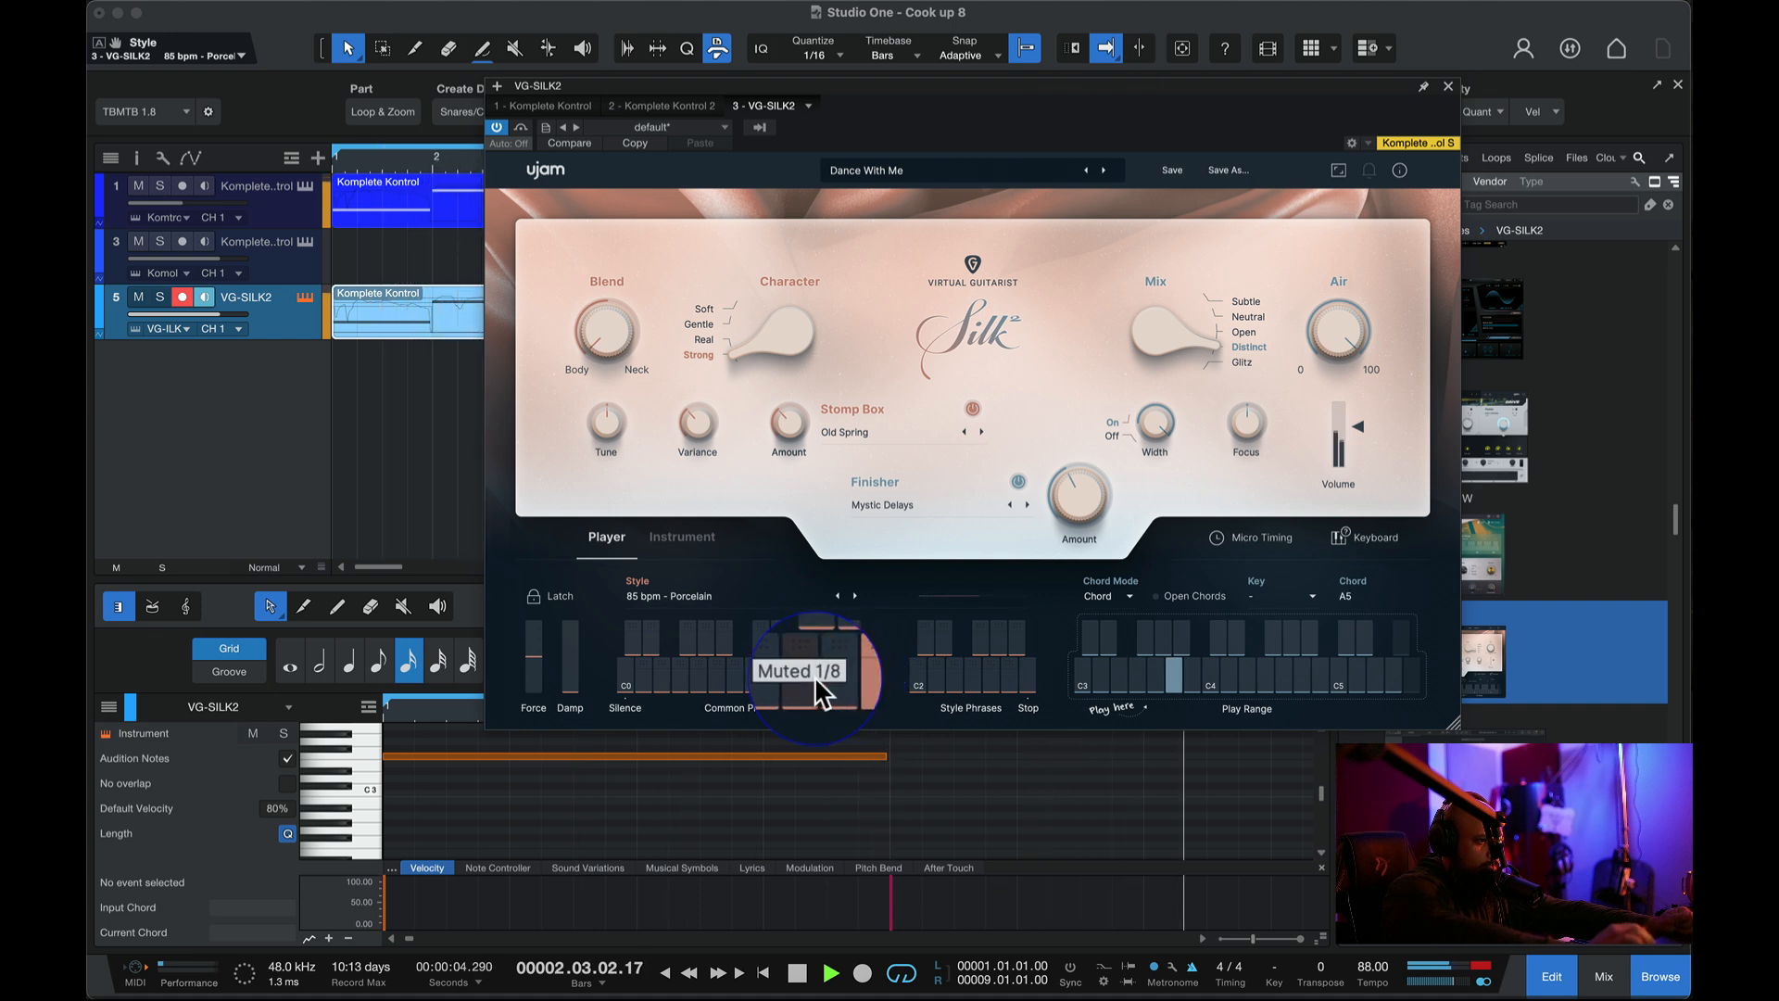
click(843, 674)
click(796, 968)
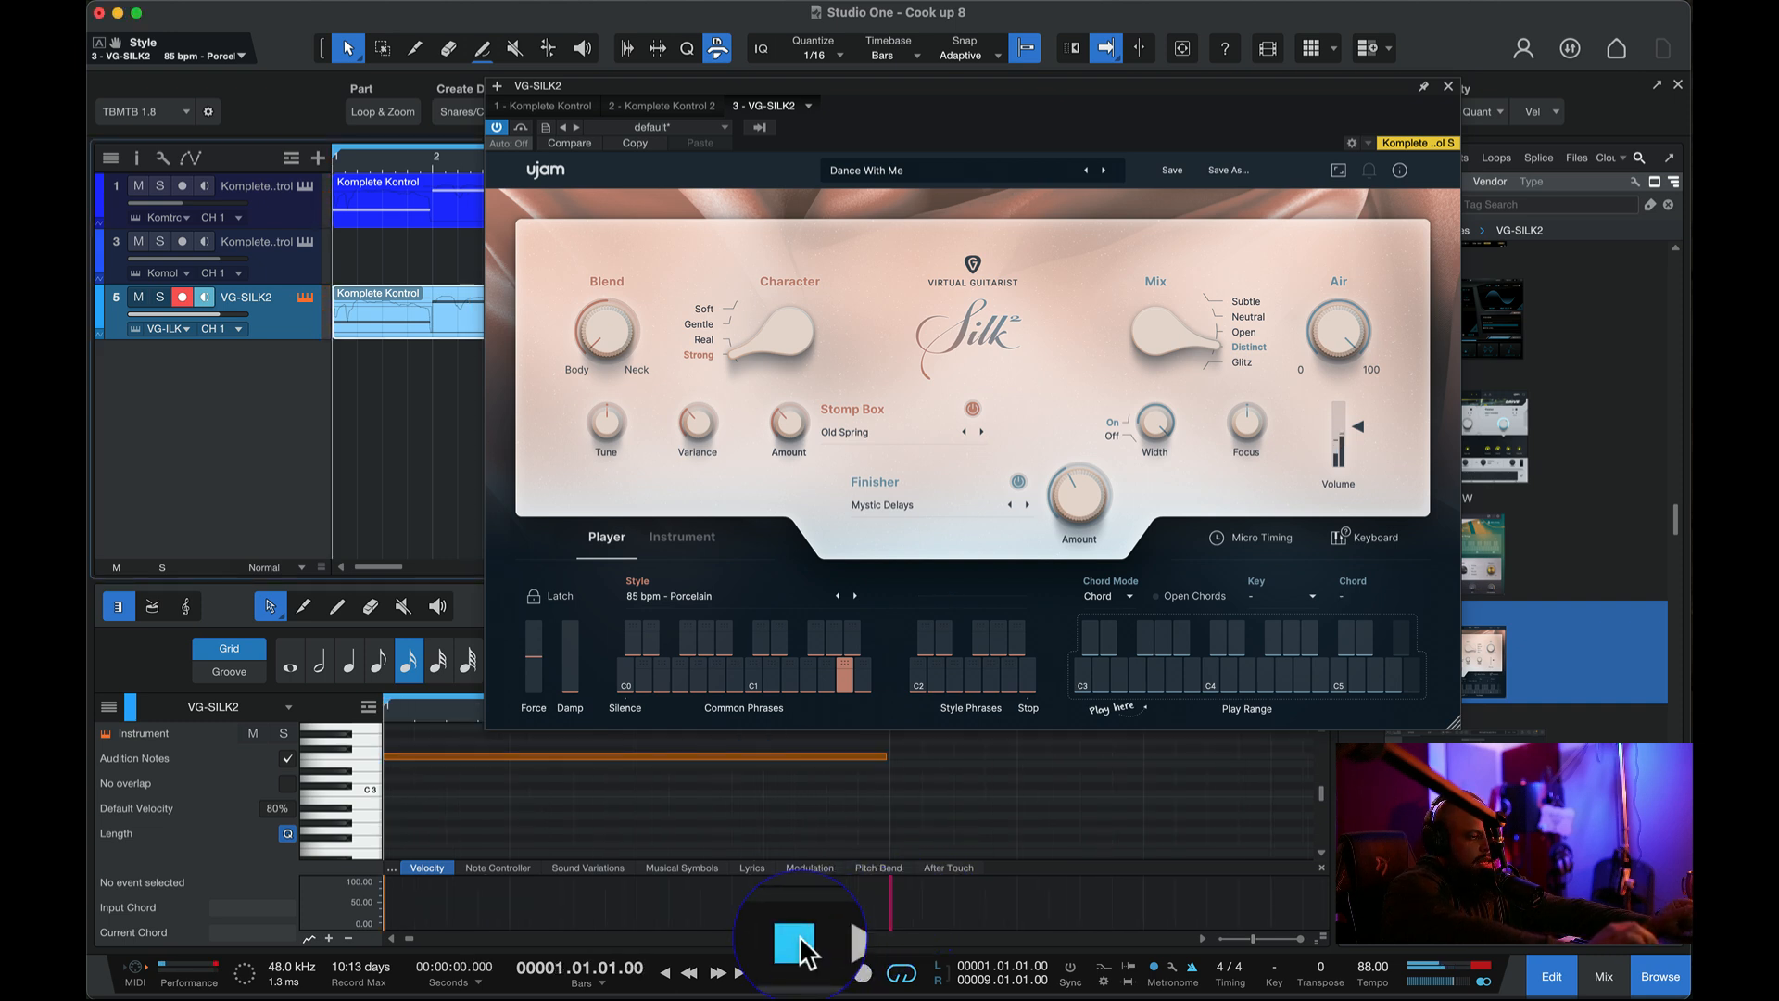
click(831, 968)
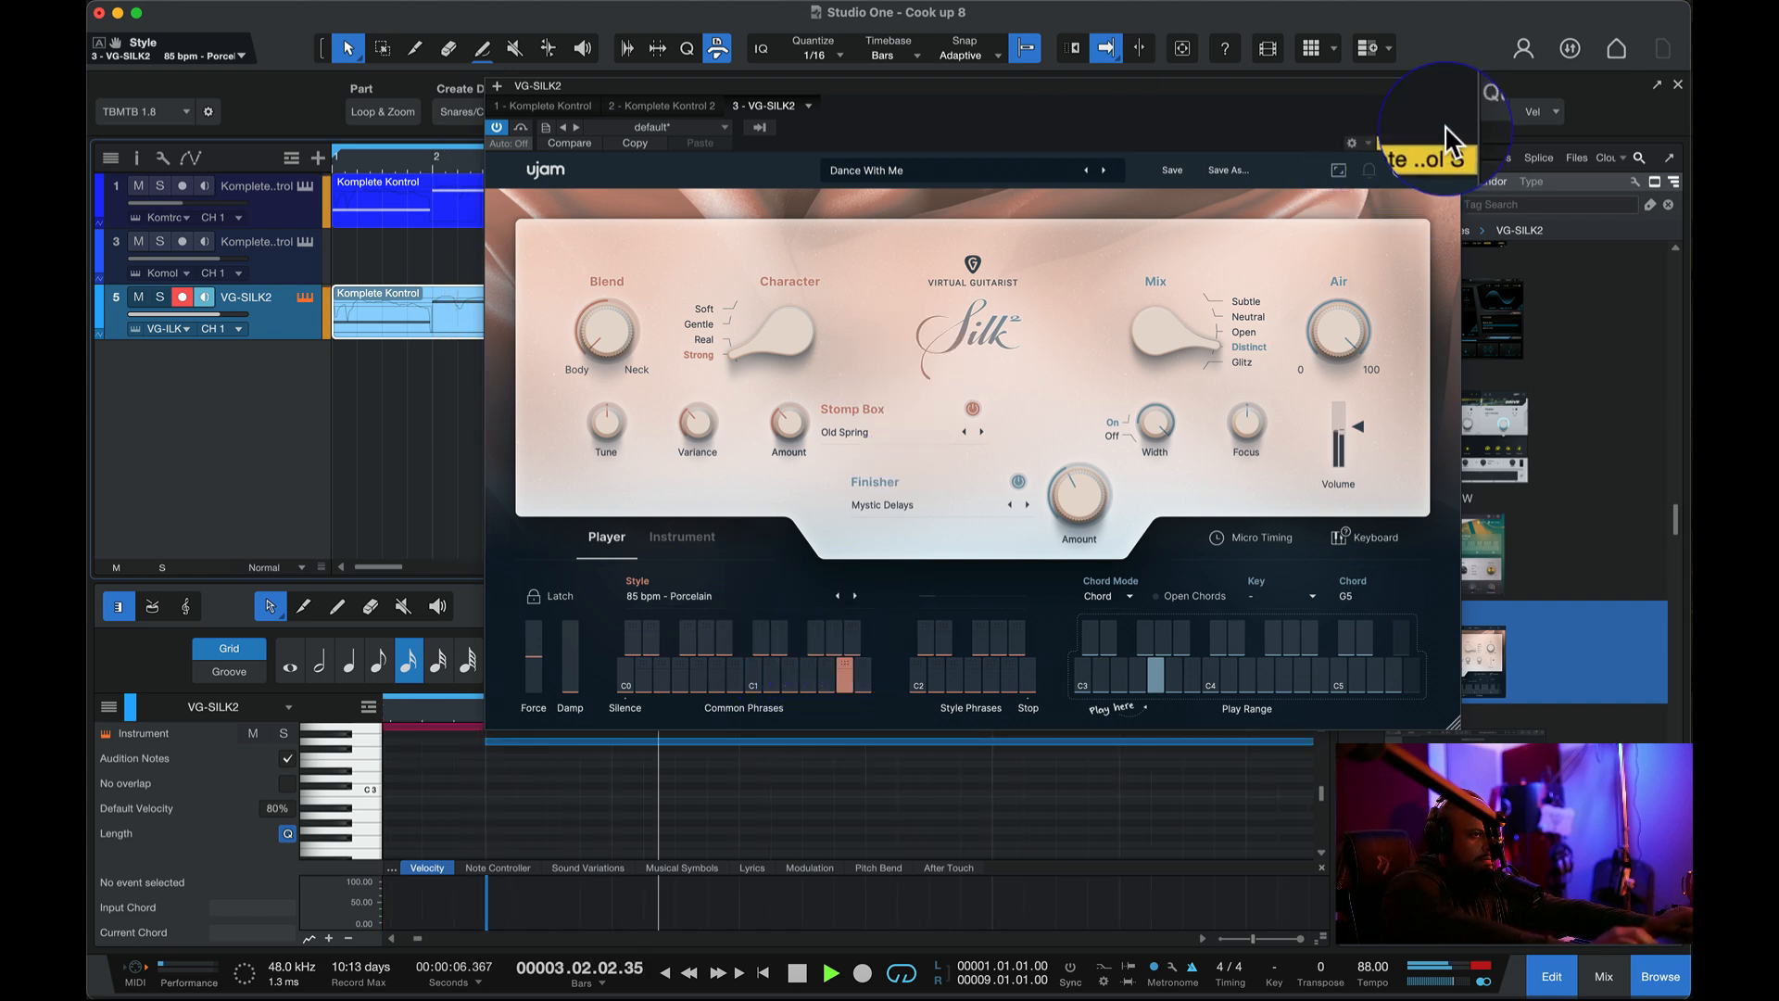
click(1448, 86)
key(space)
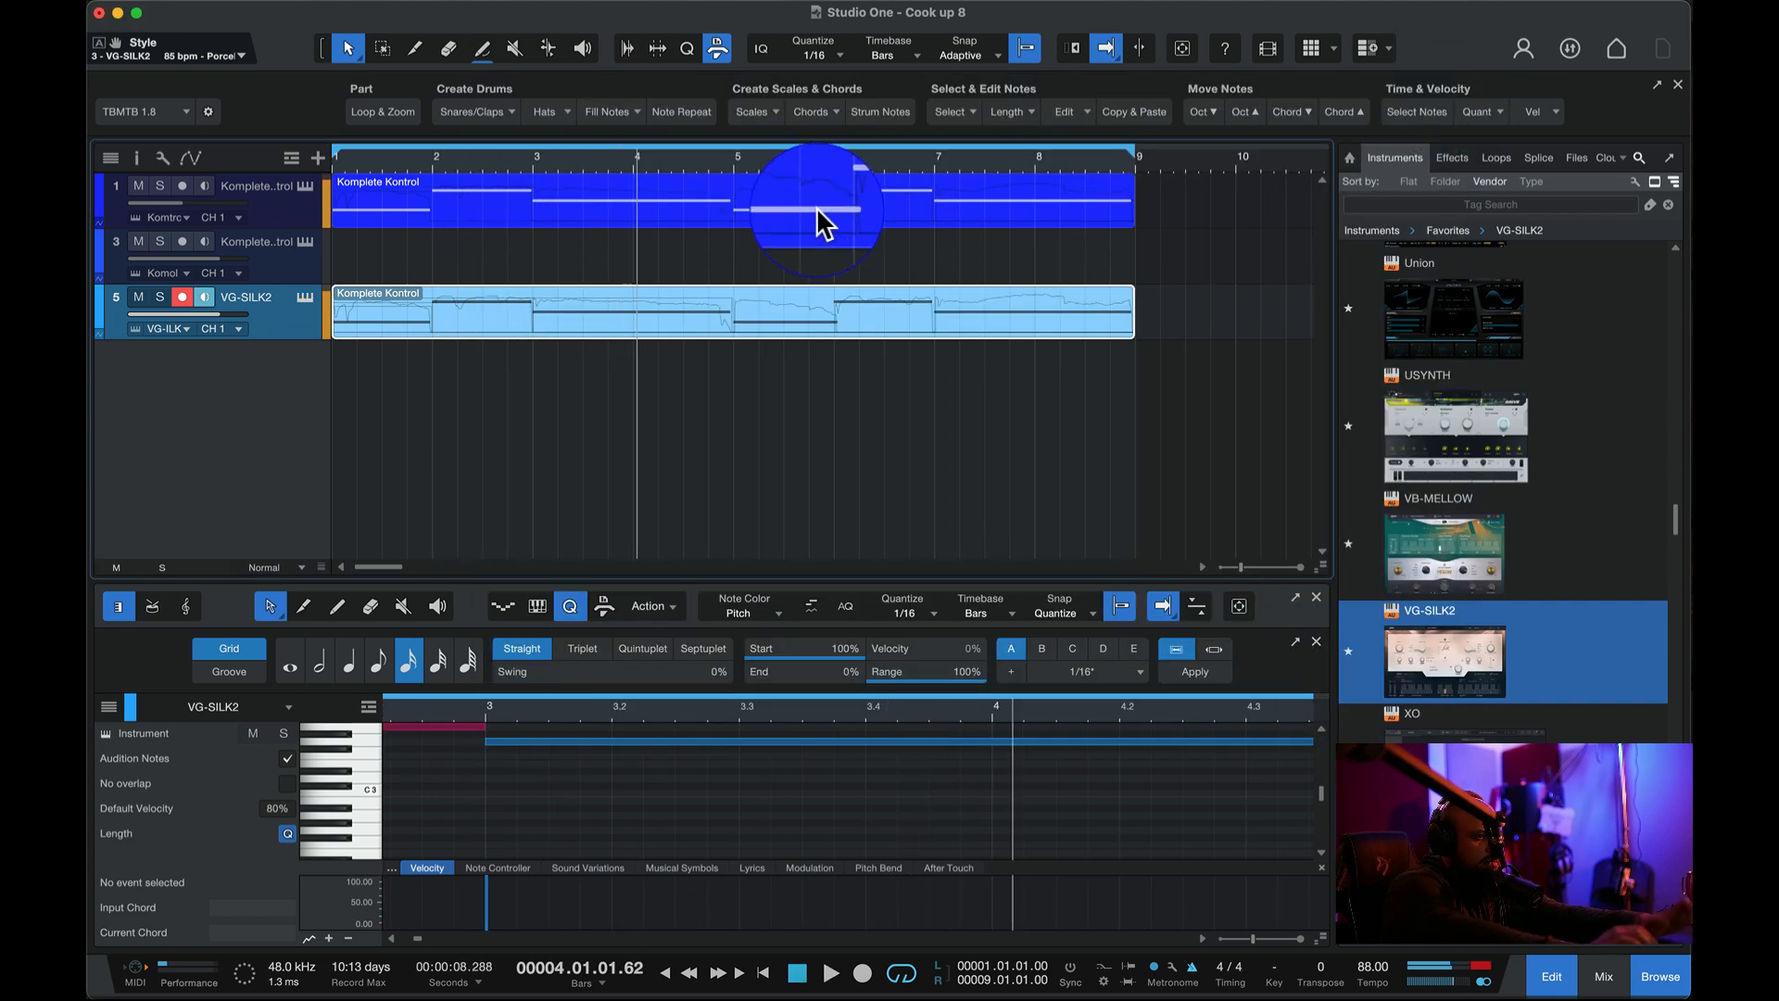
- Extend the end of the VG-SILK2 clip to bar 10 and mix it down to a new audio track
drag(1138, 322, 1235, 324)
right_click(839, 326)
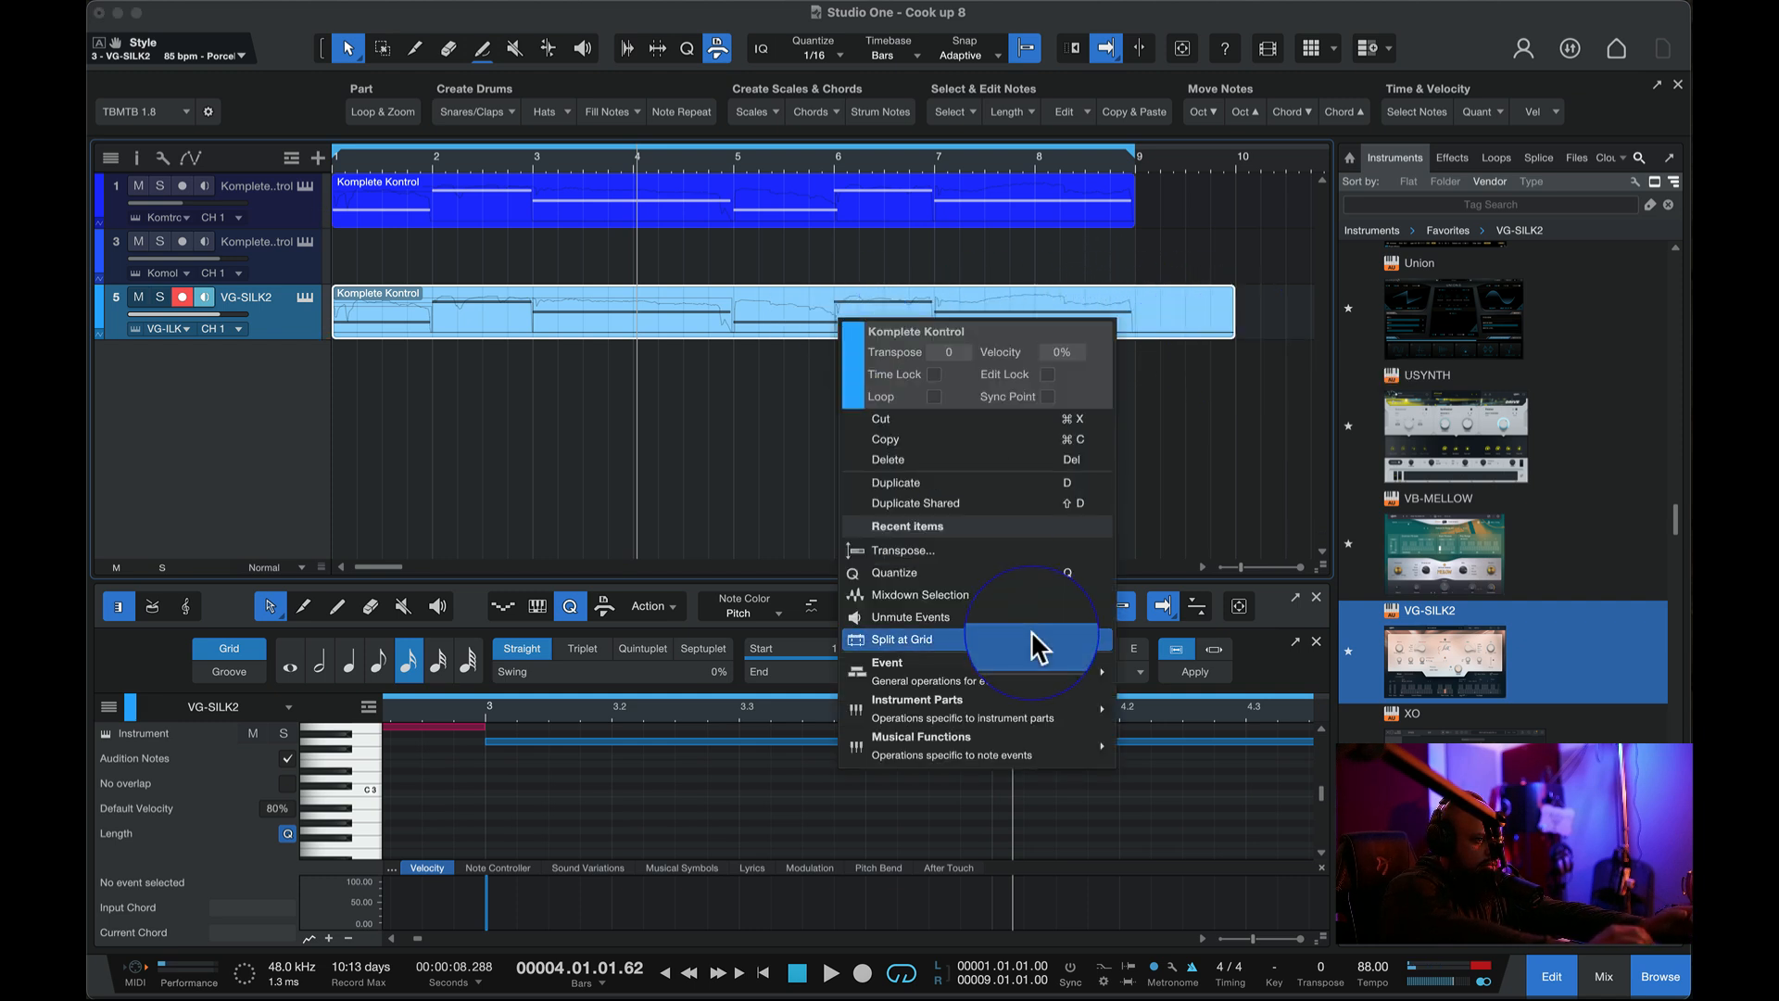
click(987, 593)
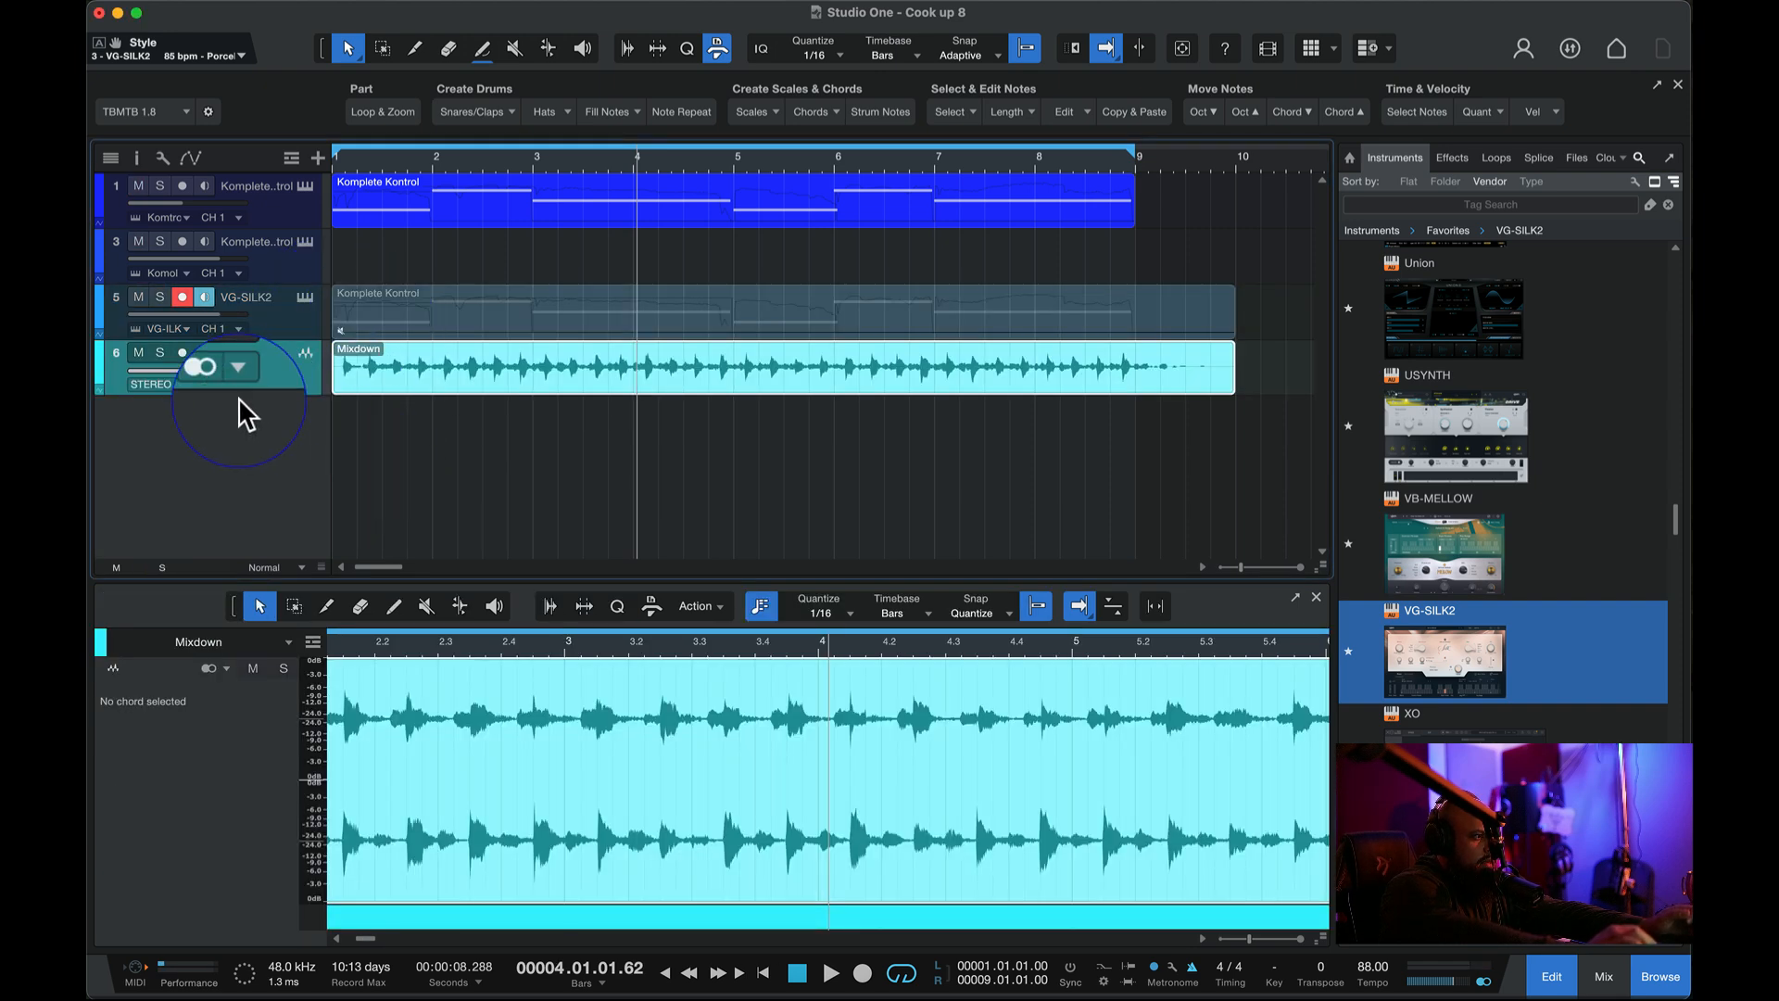
- Set the Mixdown track's volume to -15.8 dB and add a new bus send to its channel in the enlarged mixer
drag(222, 372, 176, 384)
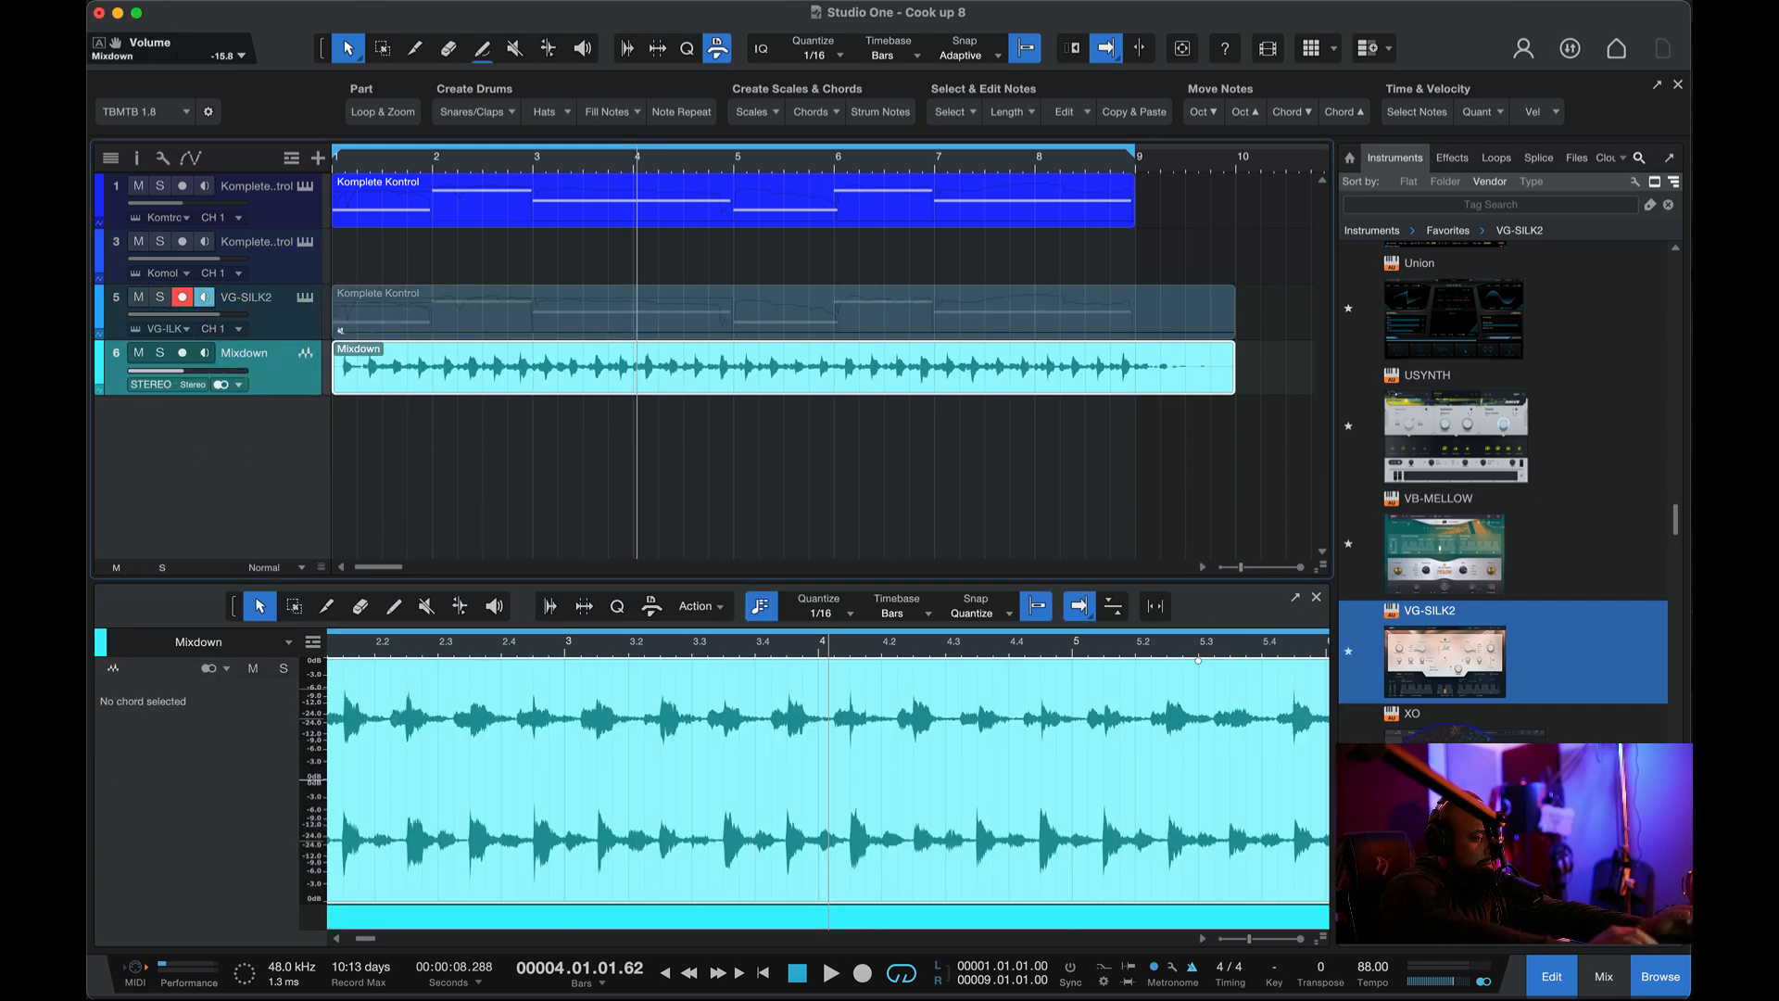
click(1611, 954)
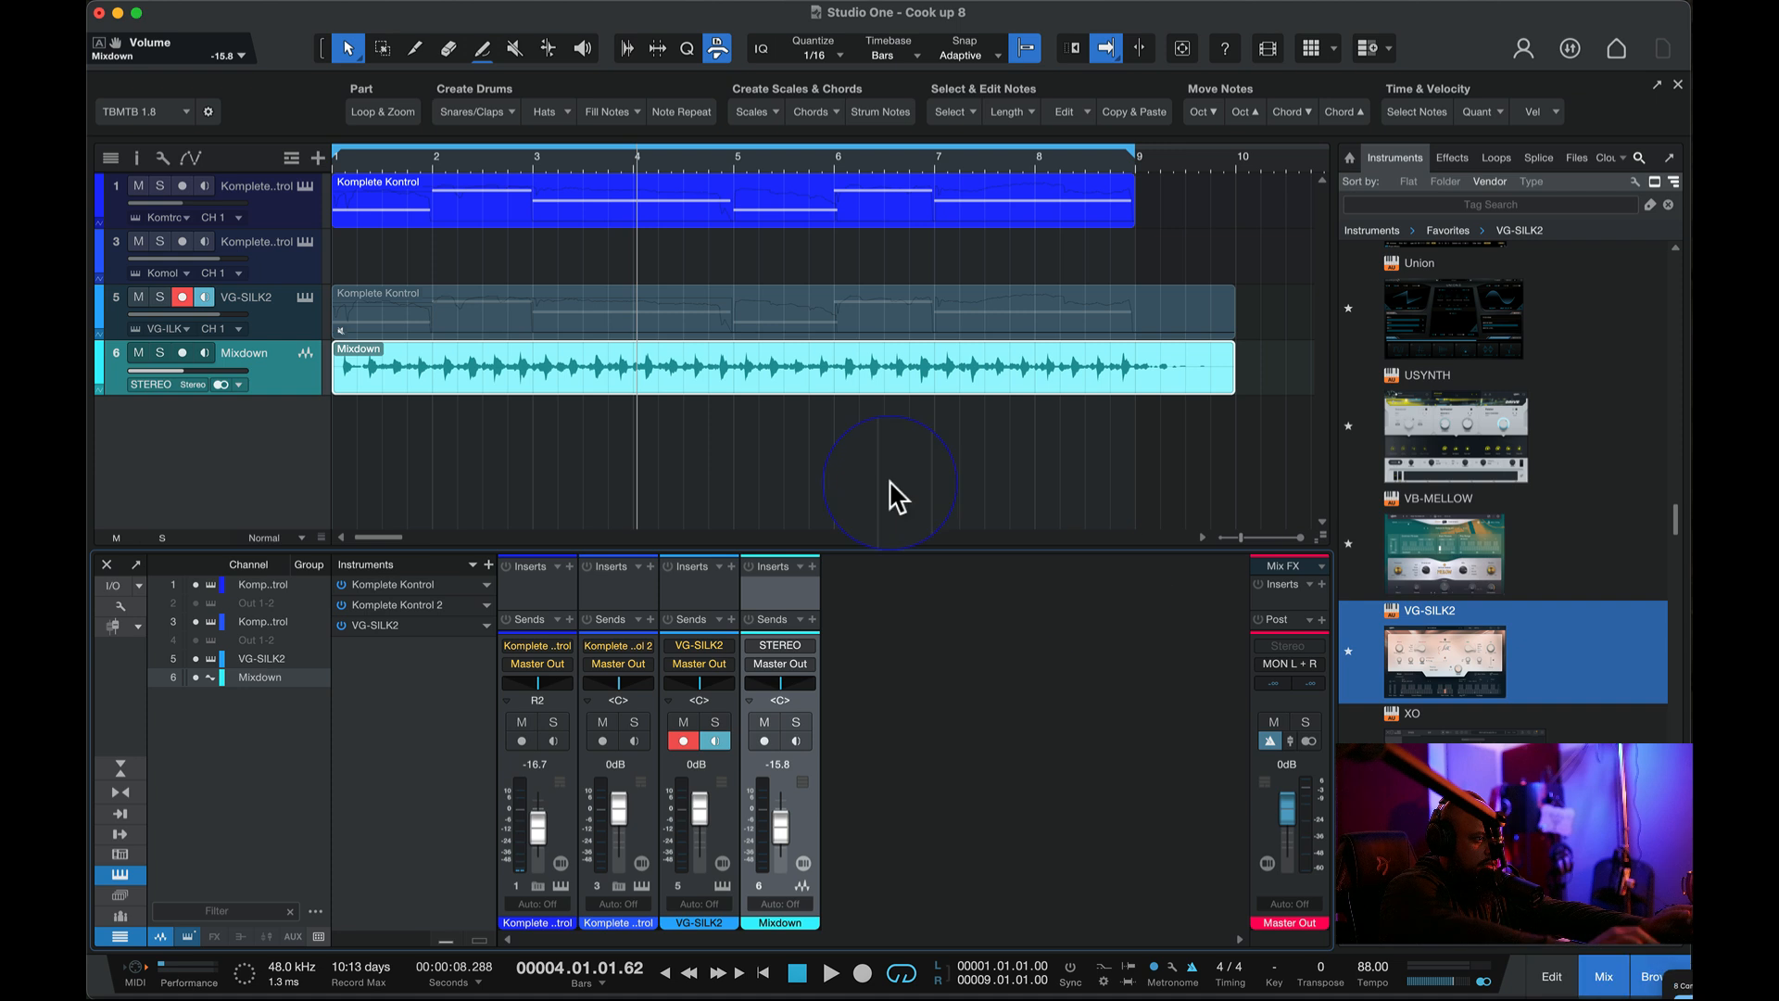
drag(871, 548, 857, 422)
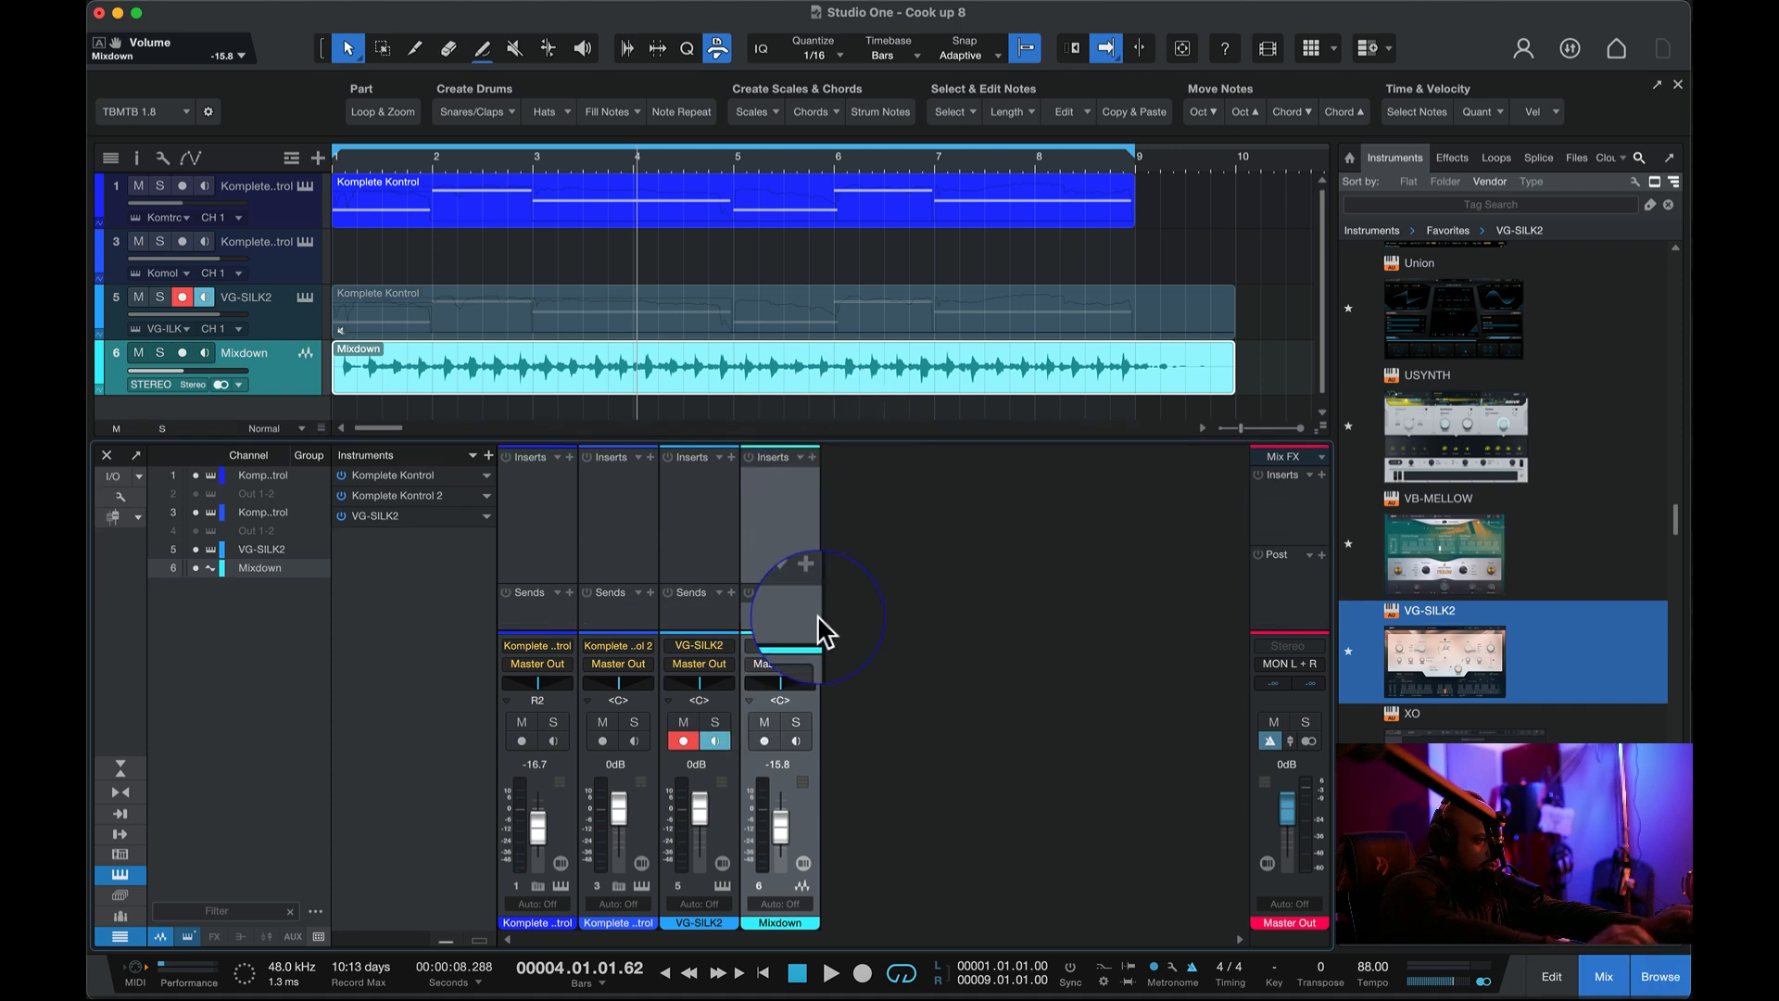
click(814, 591)
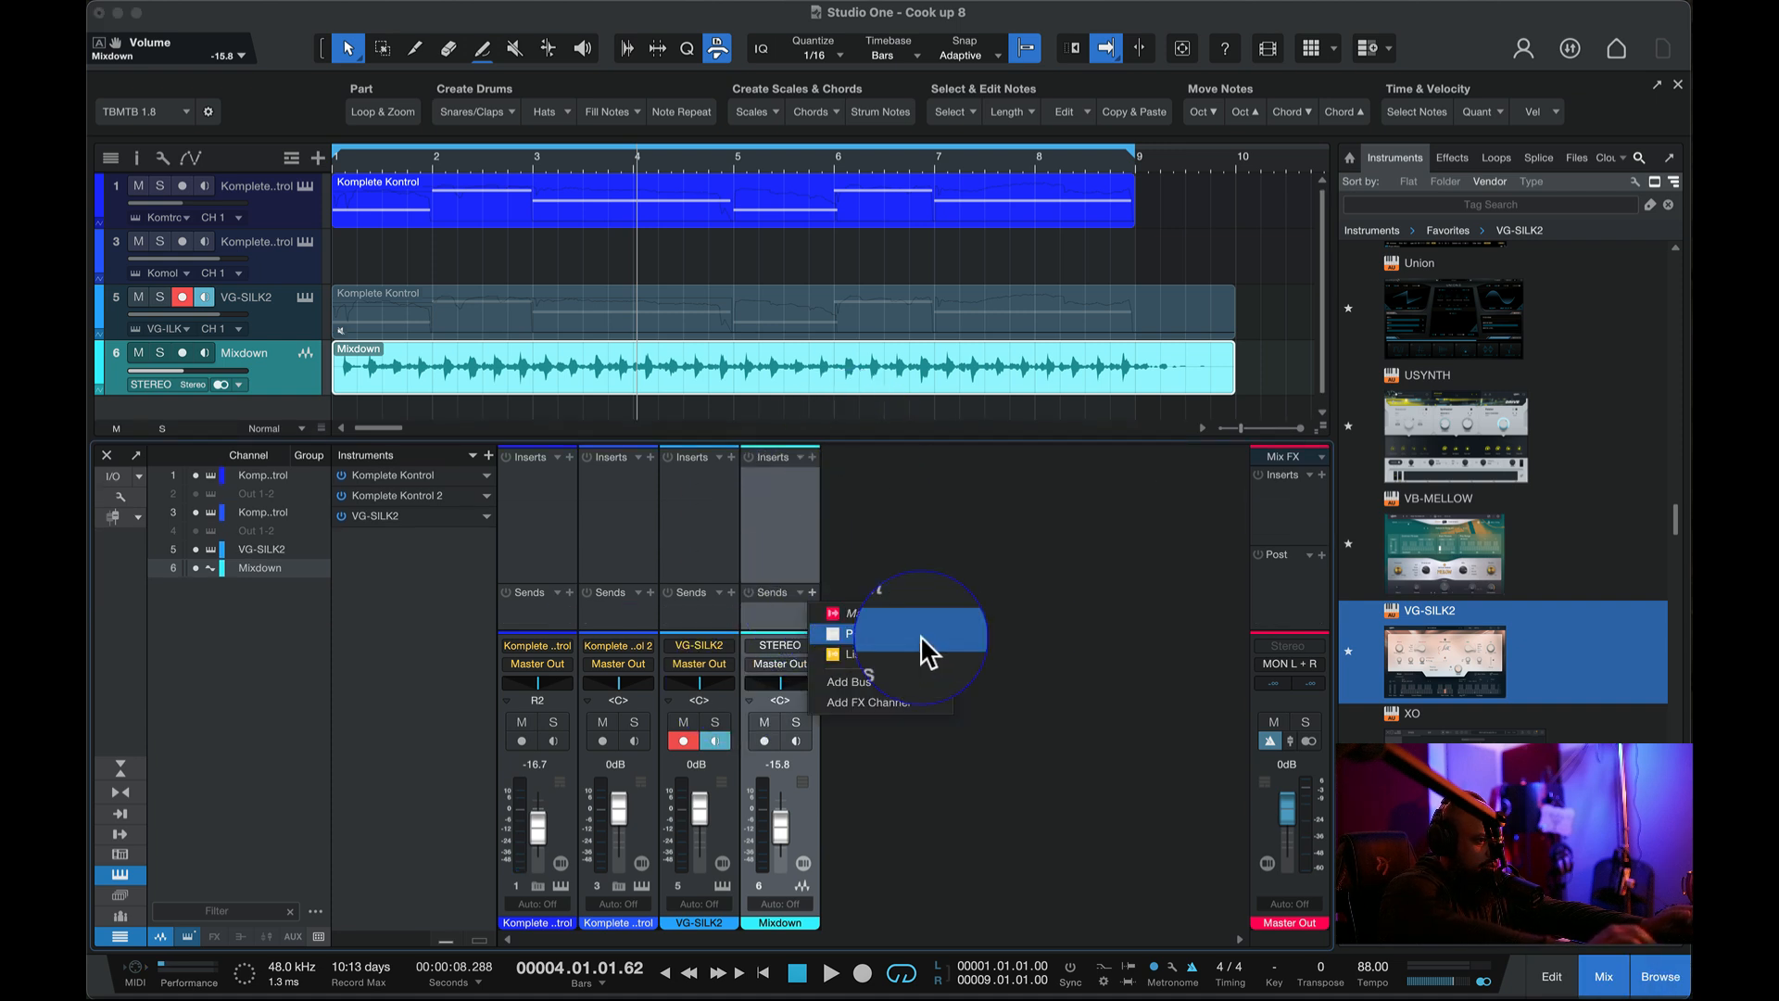
click(885, 690)
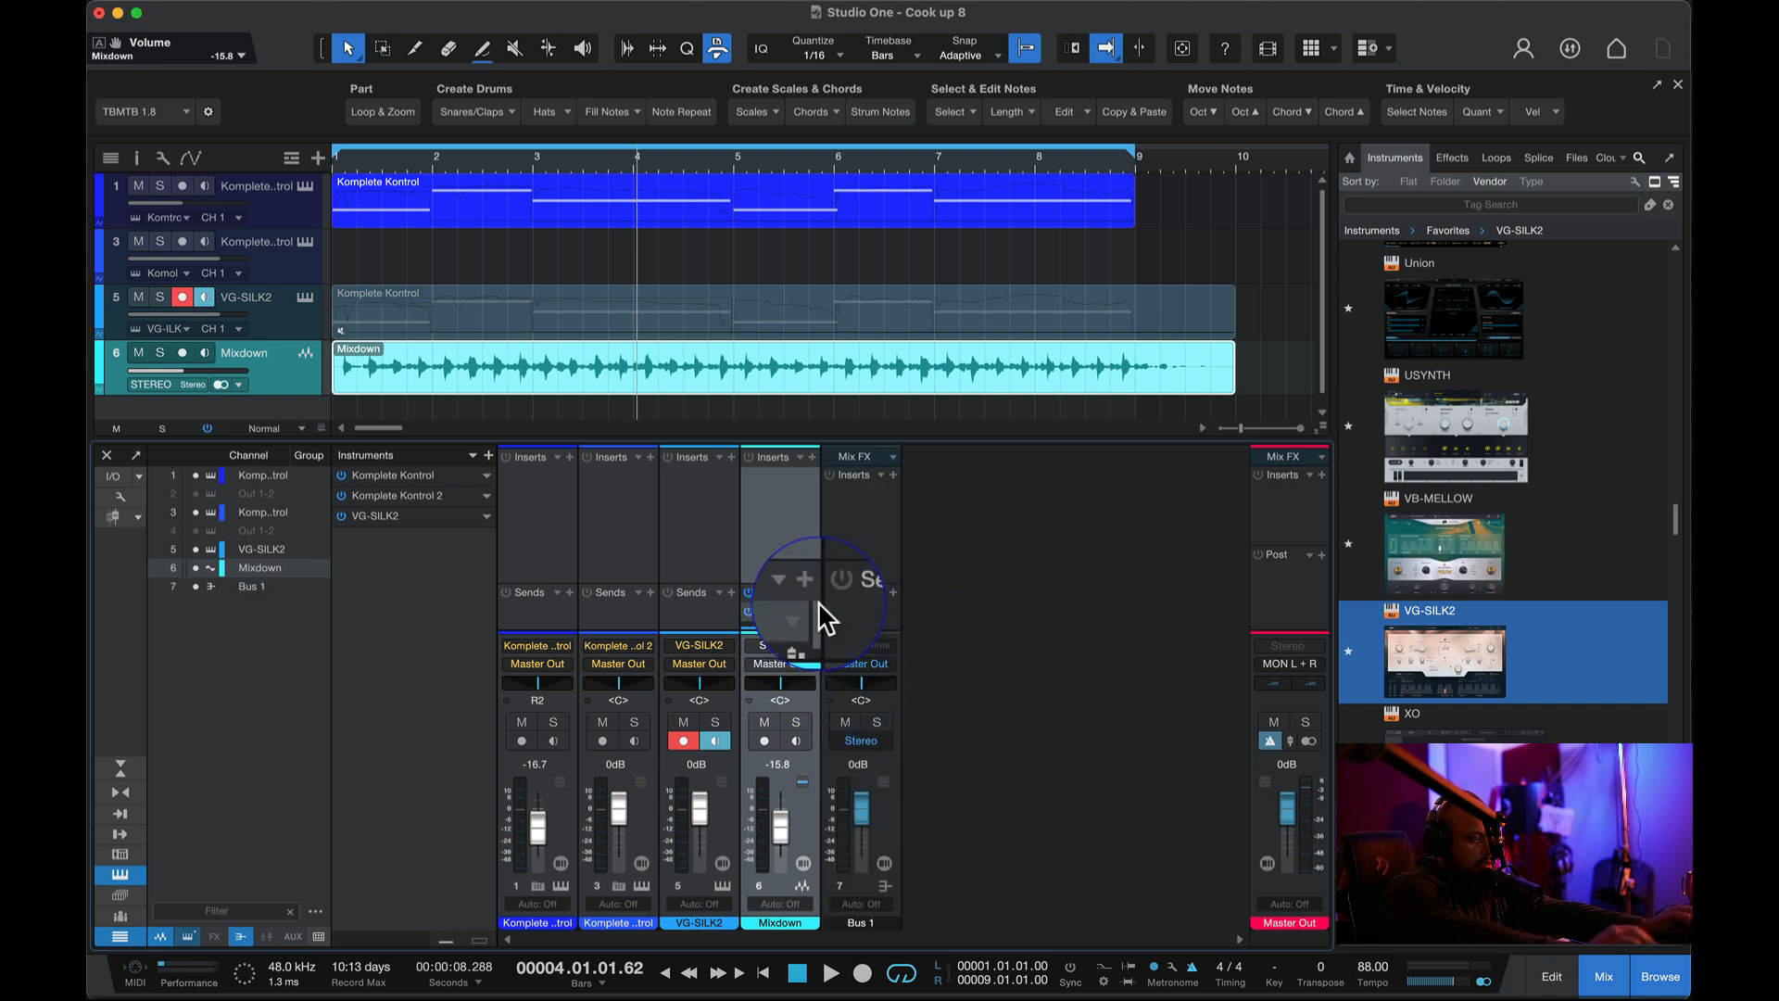
drag(790, 584, 788, 528)
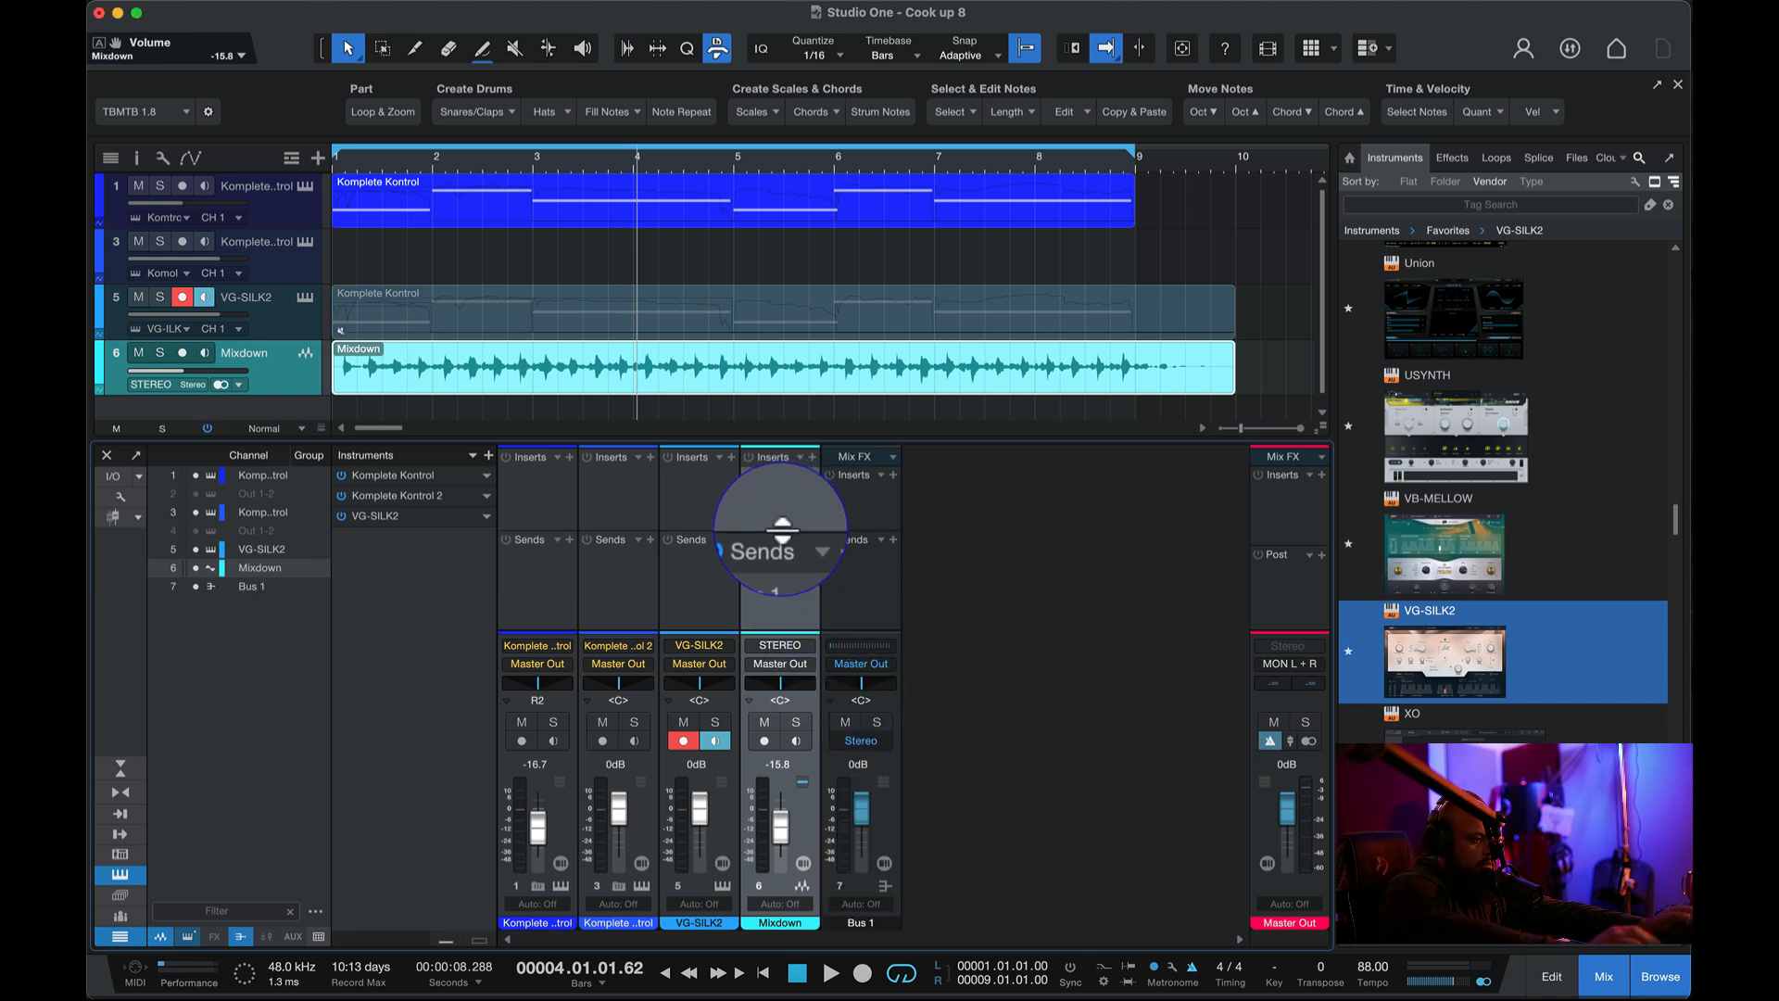
- Insert ValhallaVintageVerb on Bus 1, audition it with its default settings and close its window
mouse_move(791, 570)
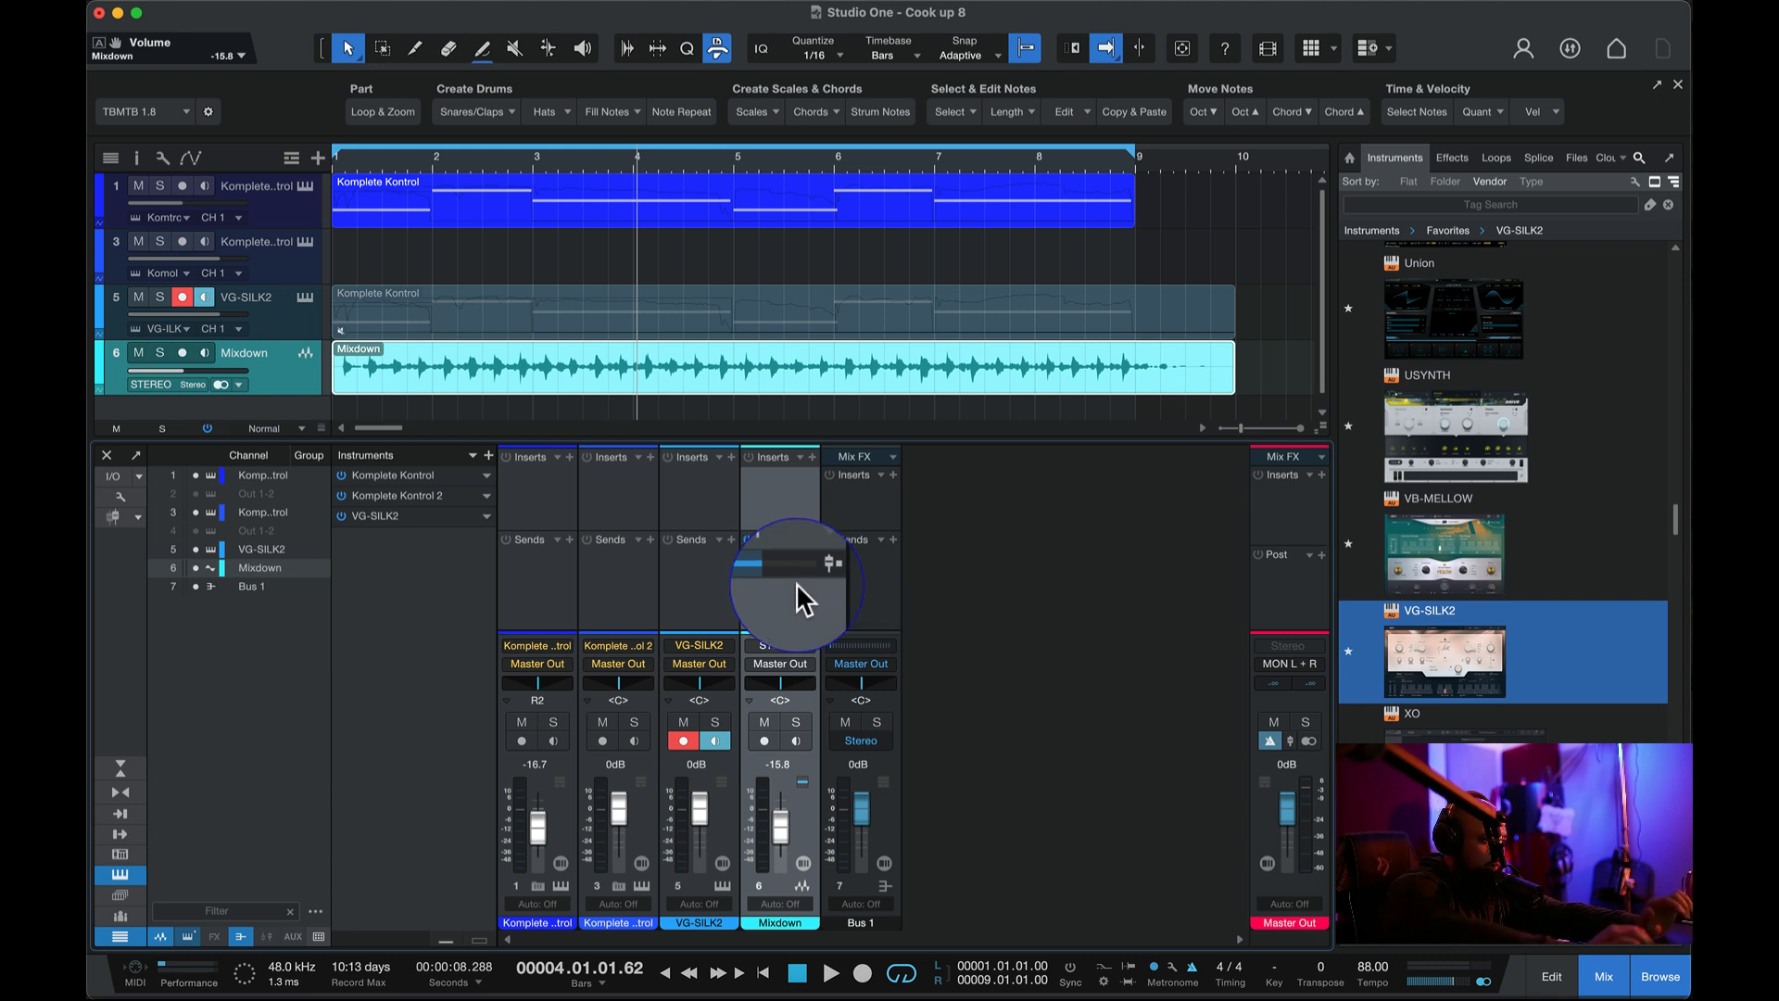
click(892, 472)
text(vintag)
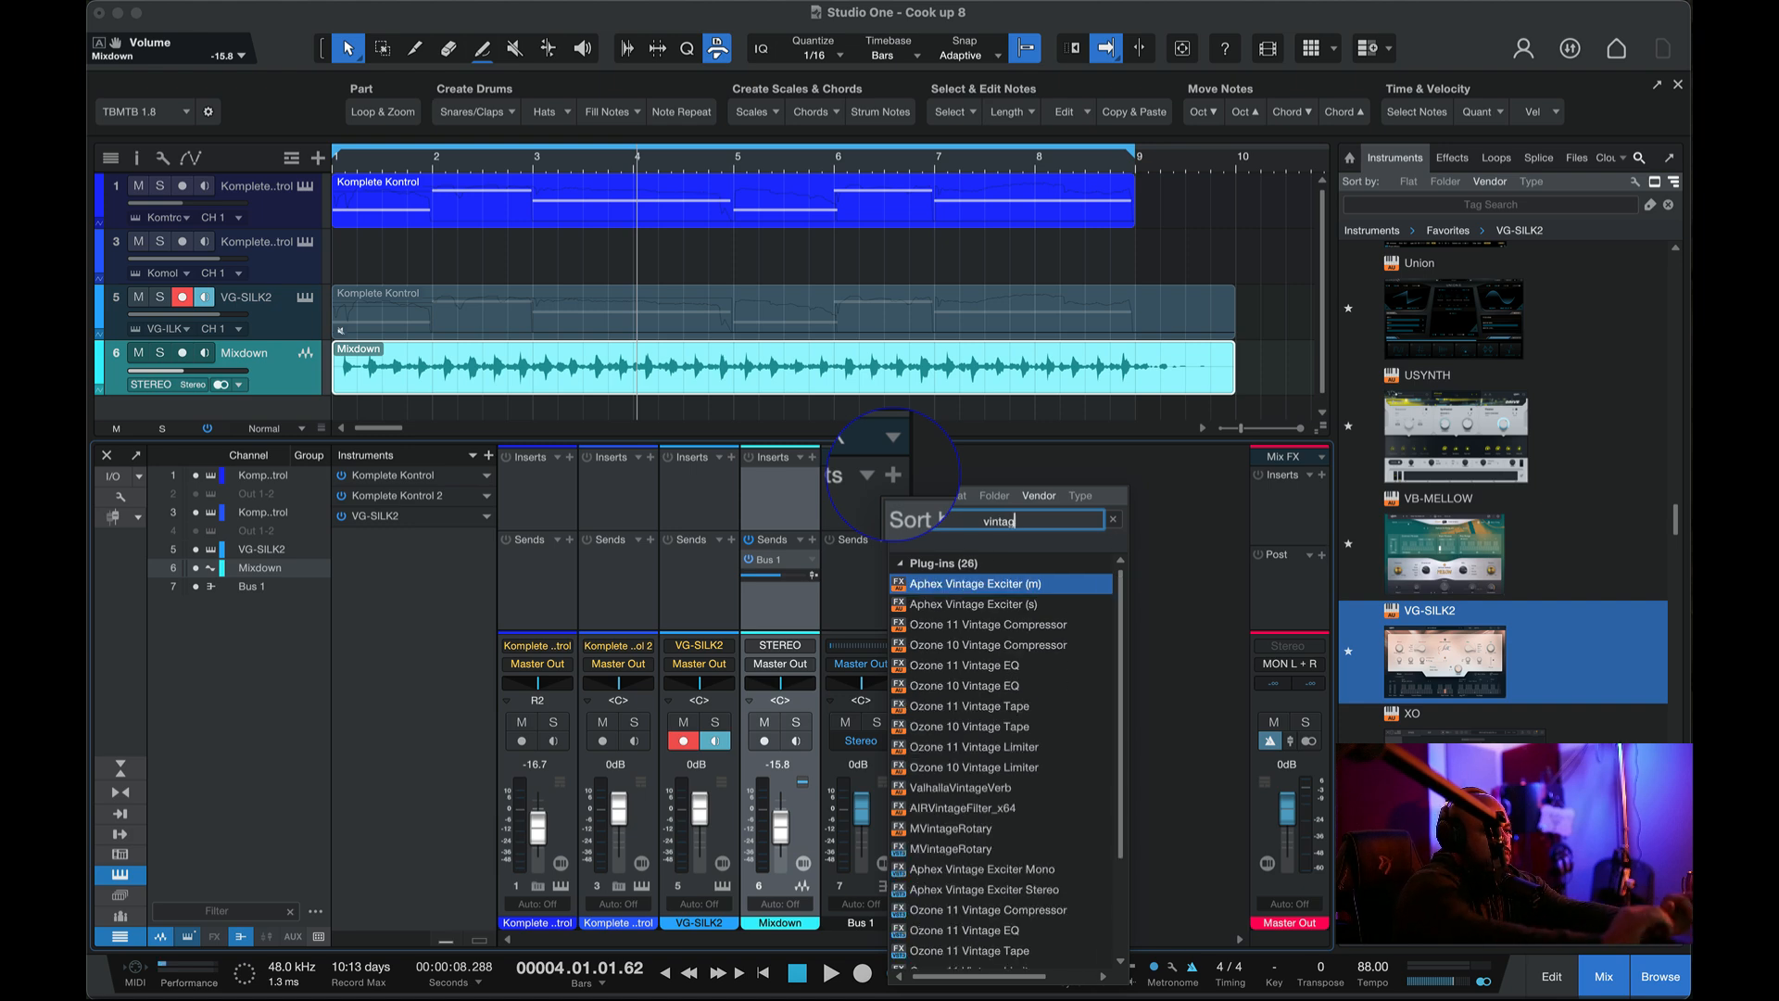
click(947, 786)
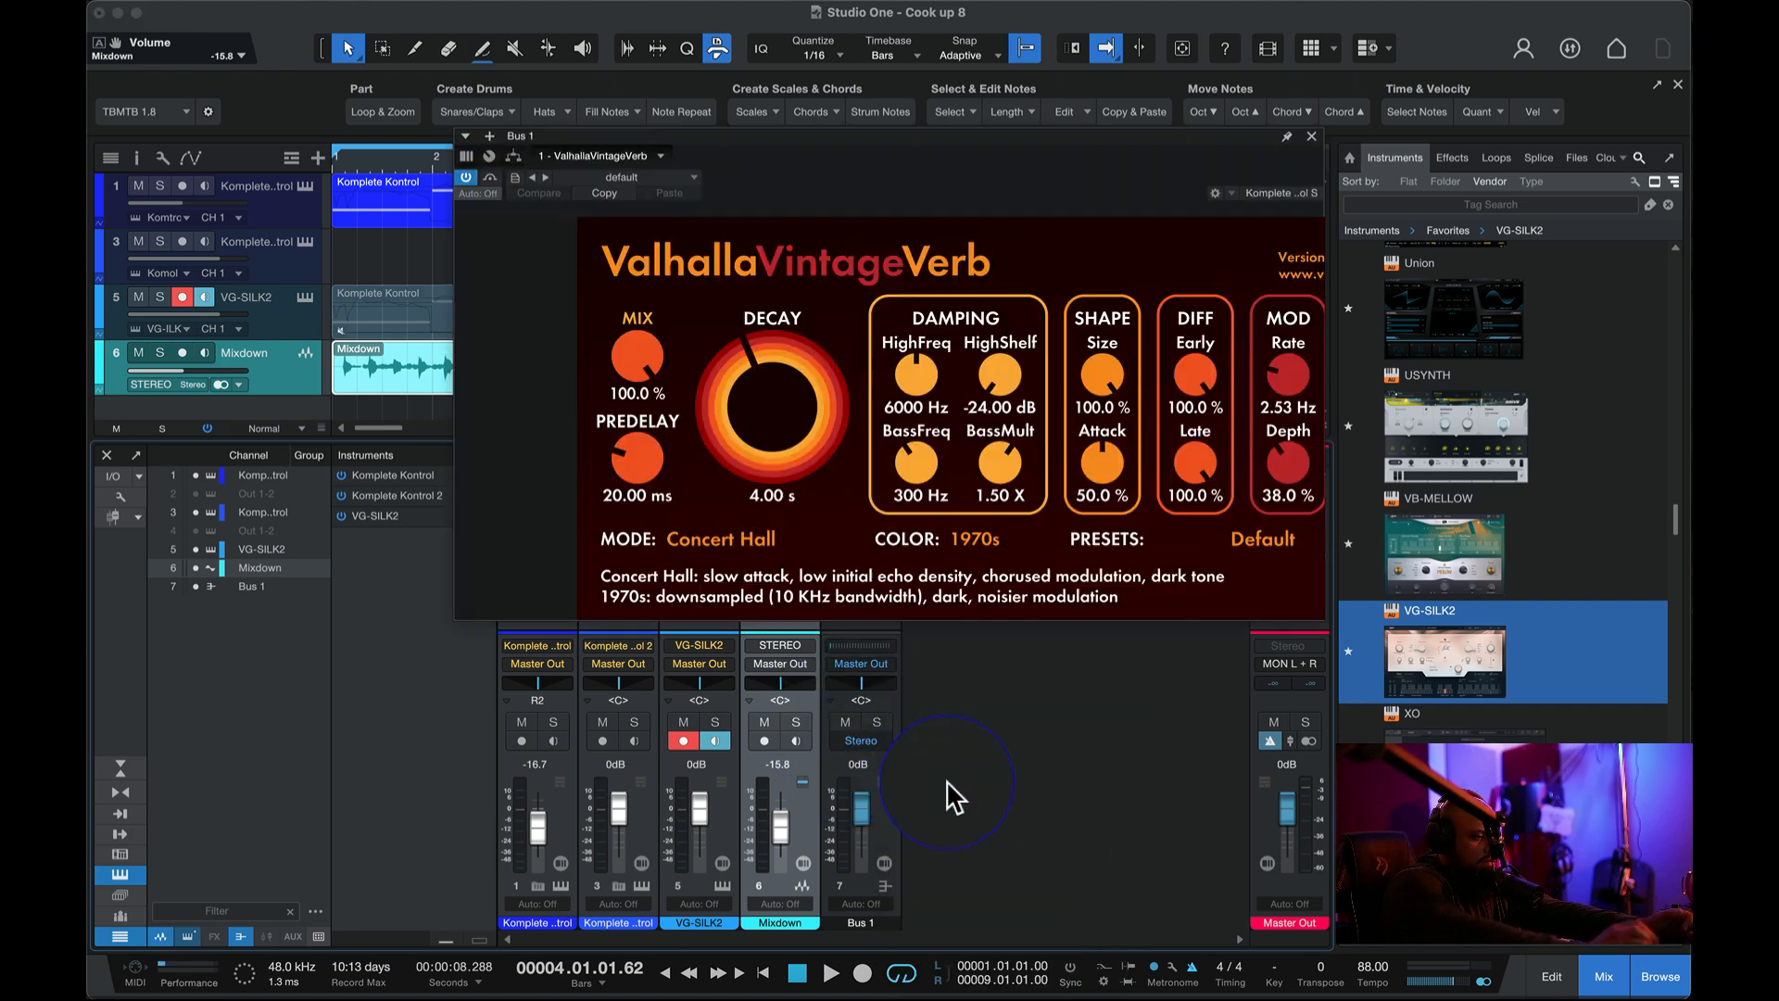
key(space)
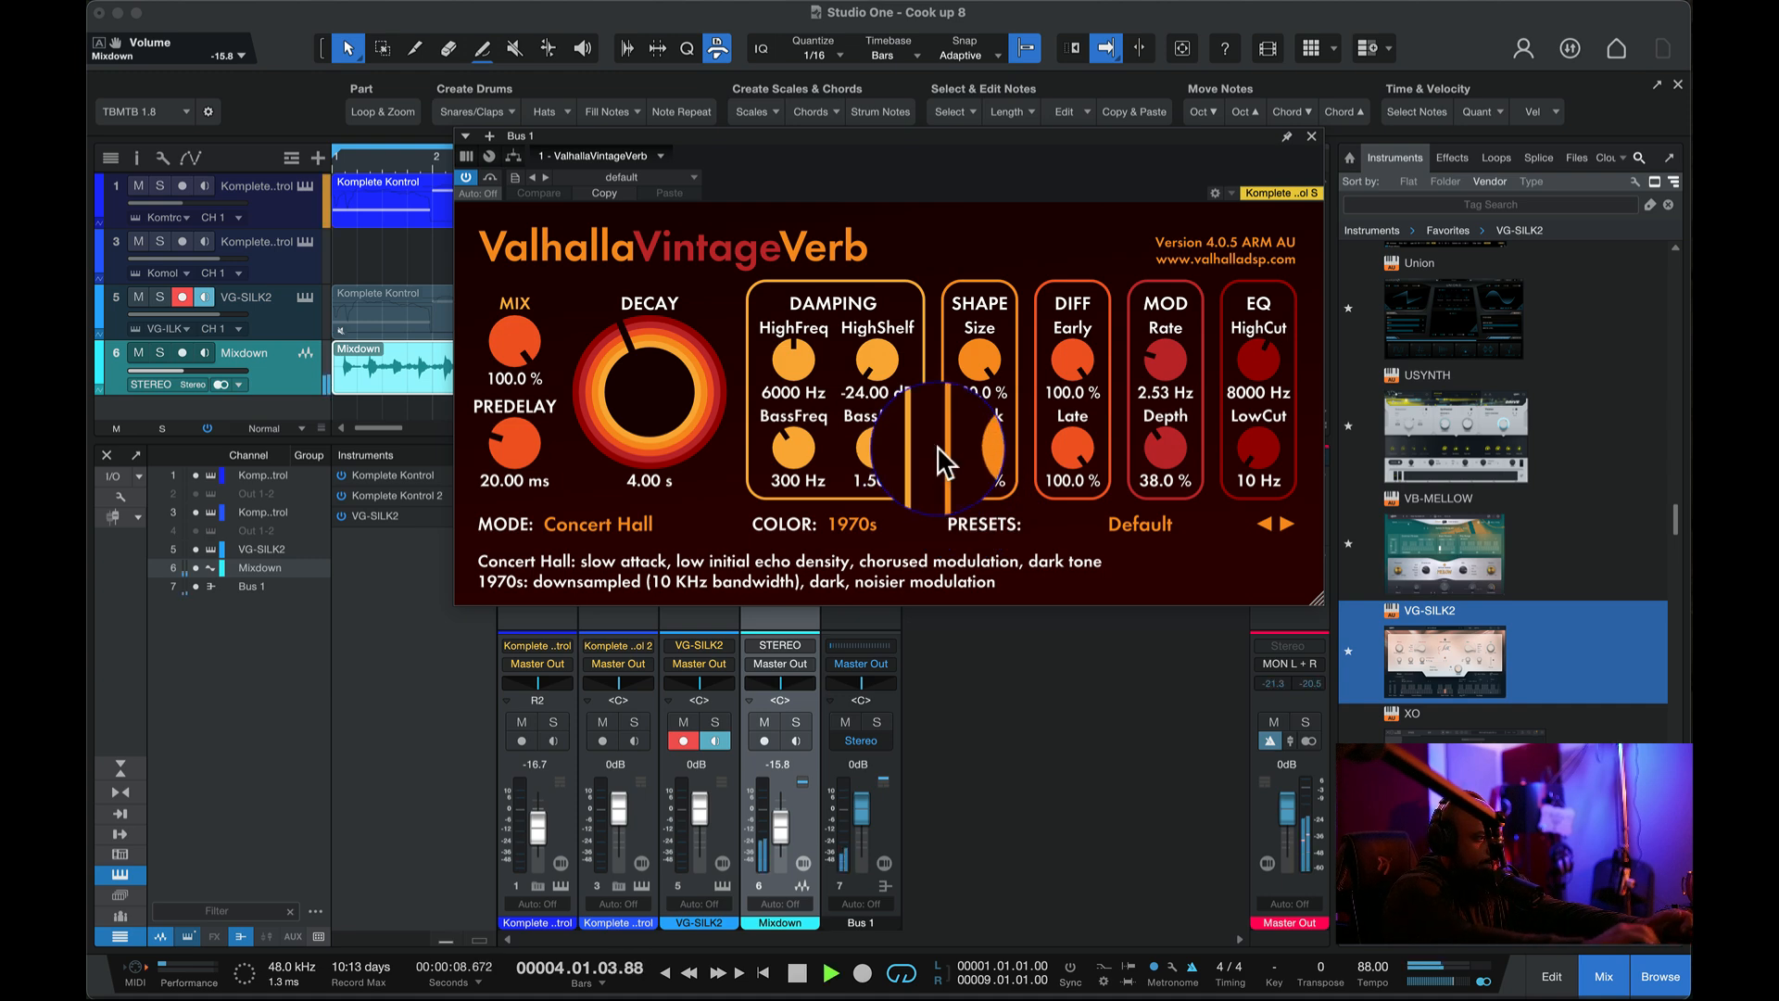
click(1309, 132)
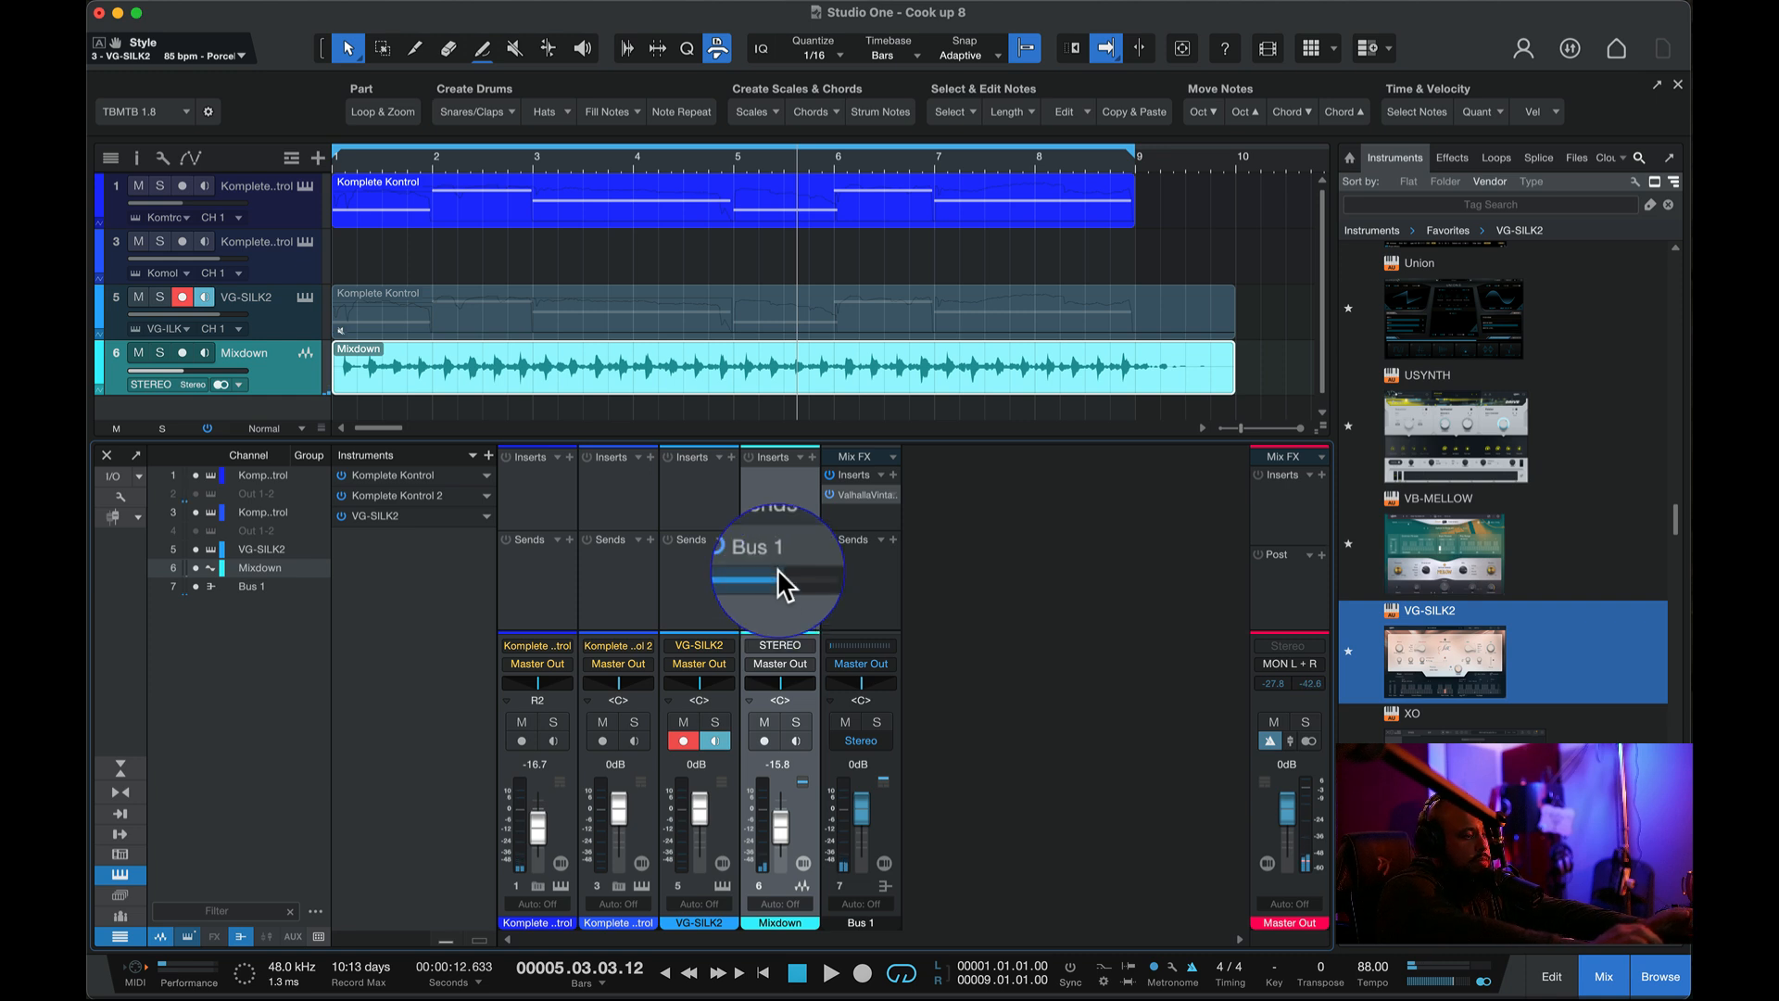
- Set the Mixdown channel's Bus 1 send to +7.5 dB and its fader to -22.1 dB, checking the balance during playback
drag(781, 570, 797, 570)
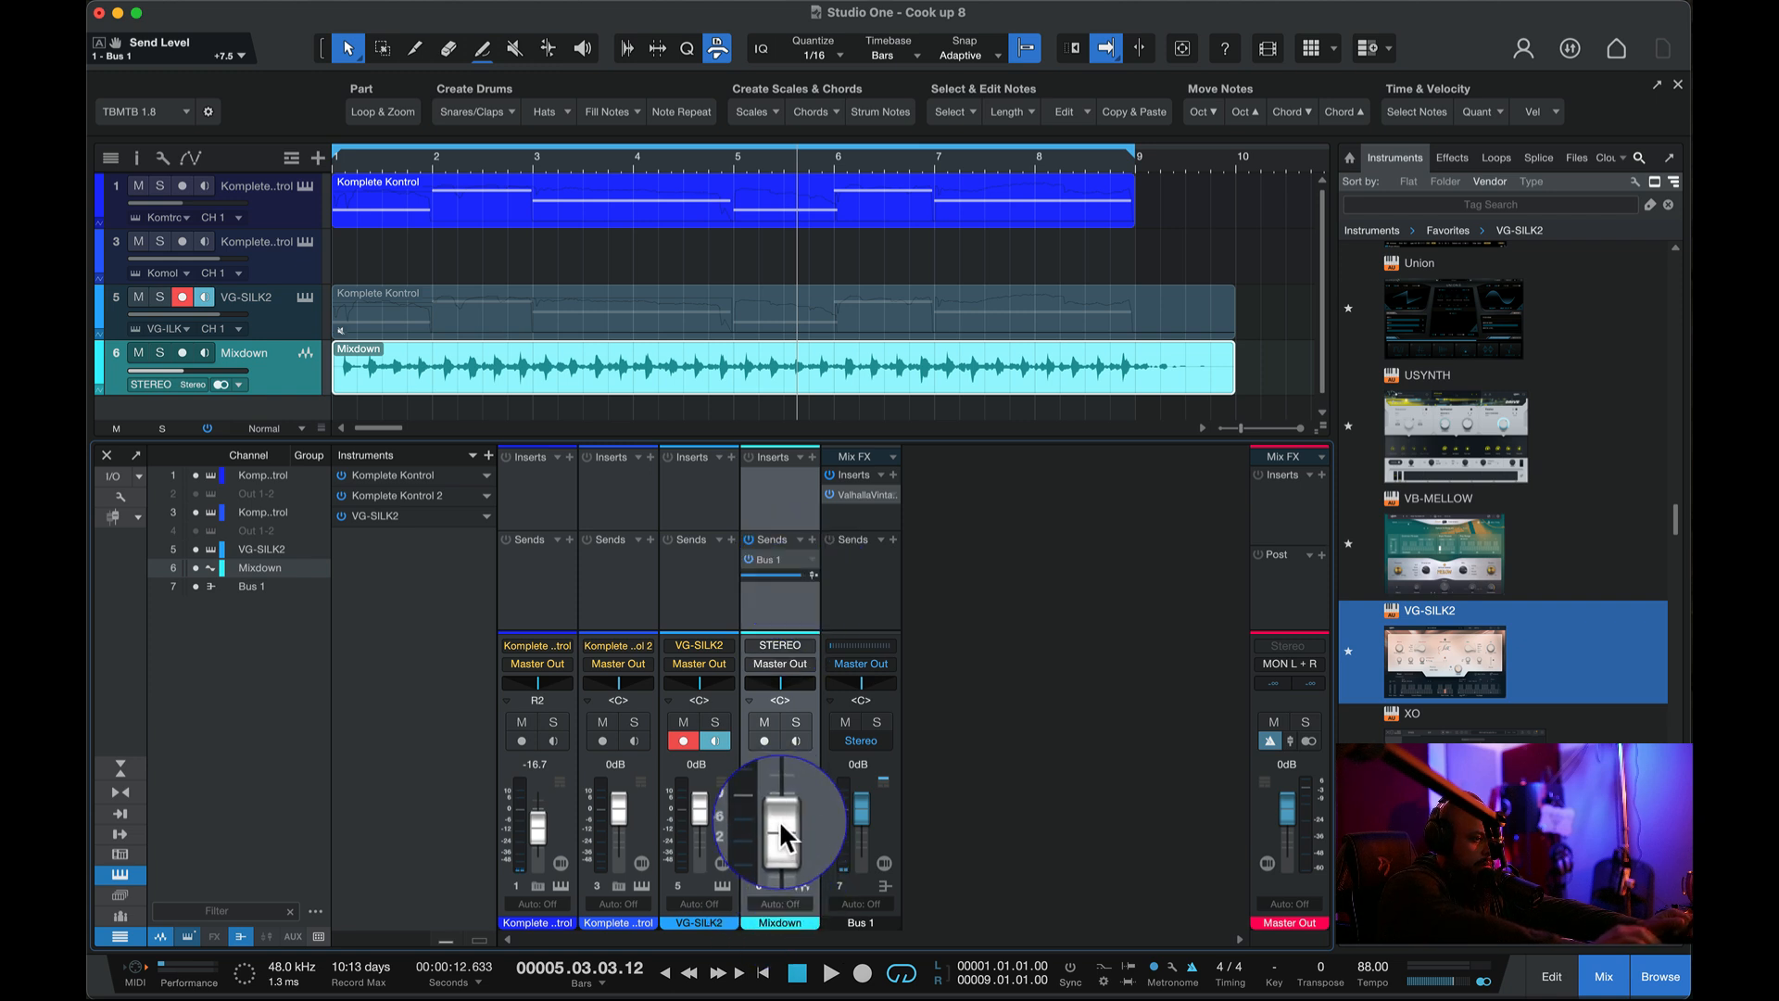
drag(778, 819, 780, 826)
key(space)
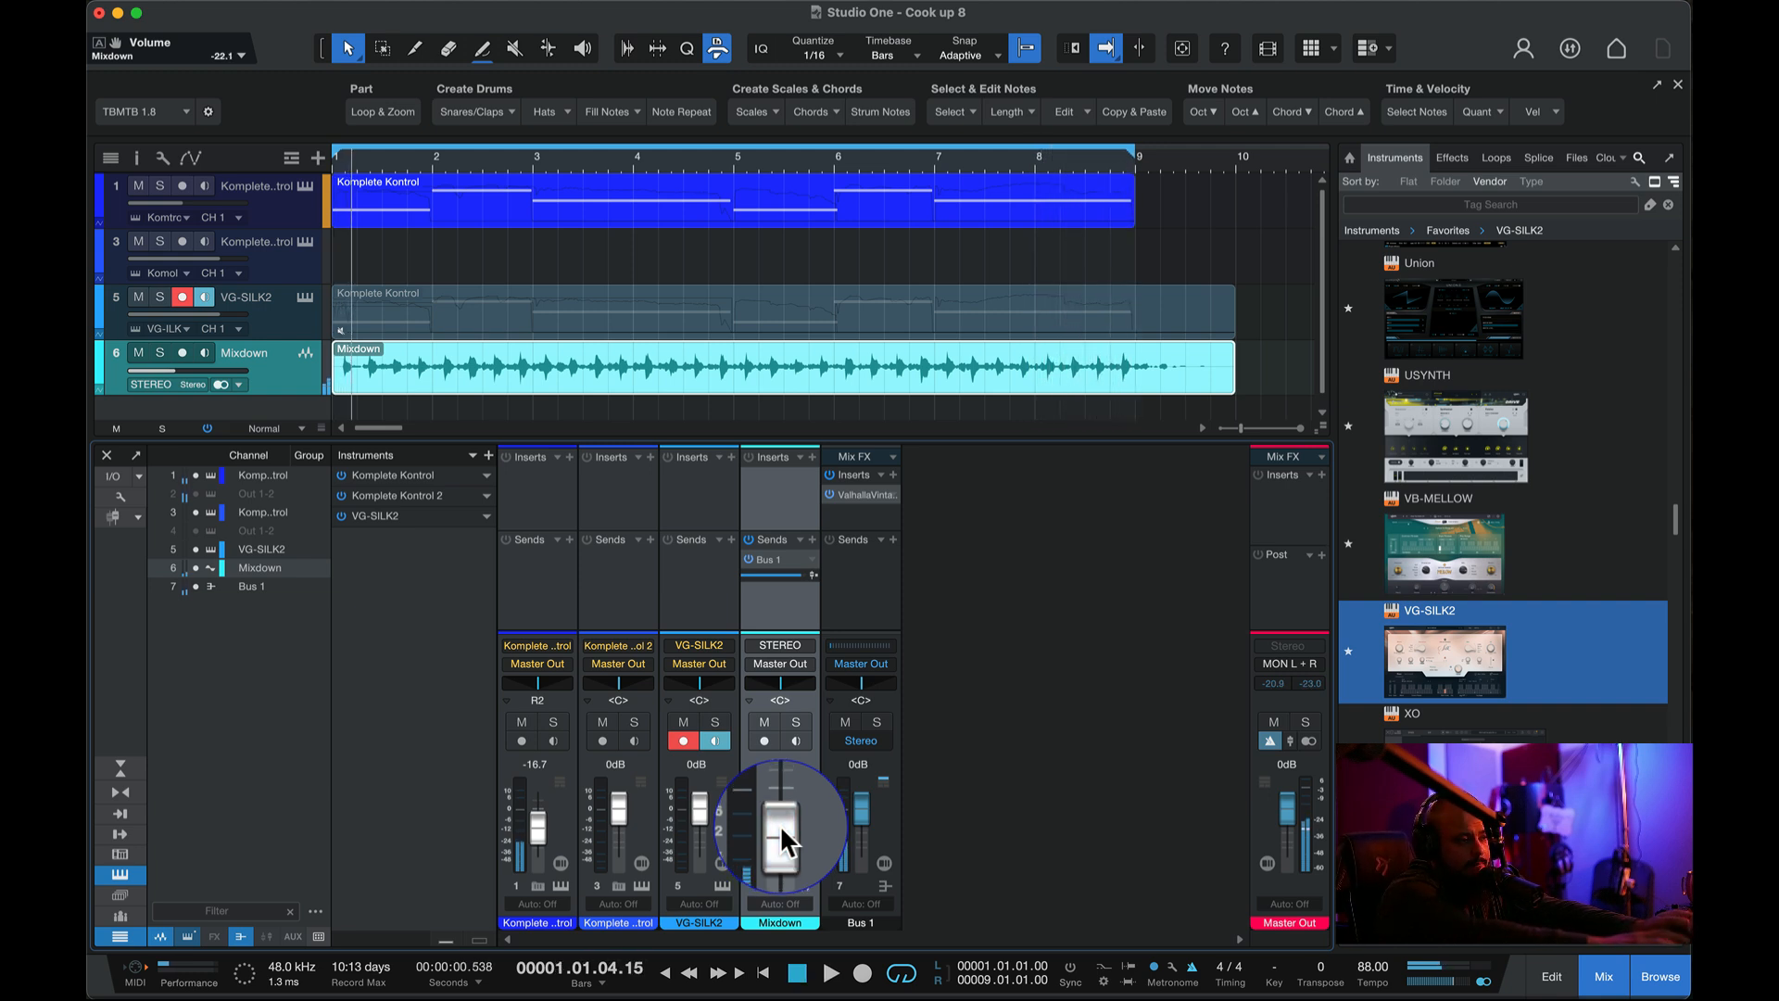
key(space)
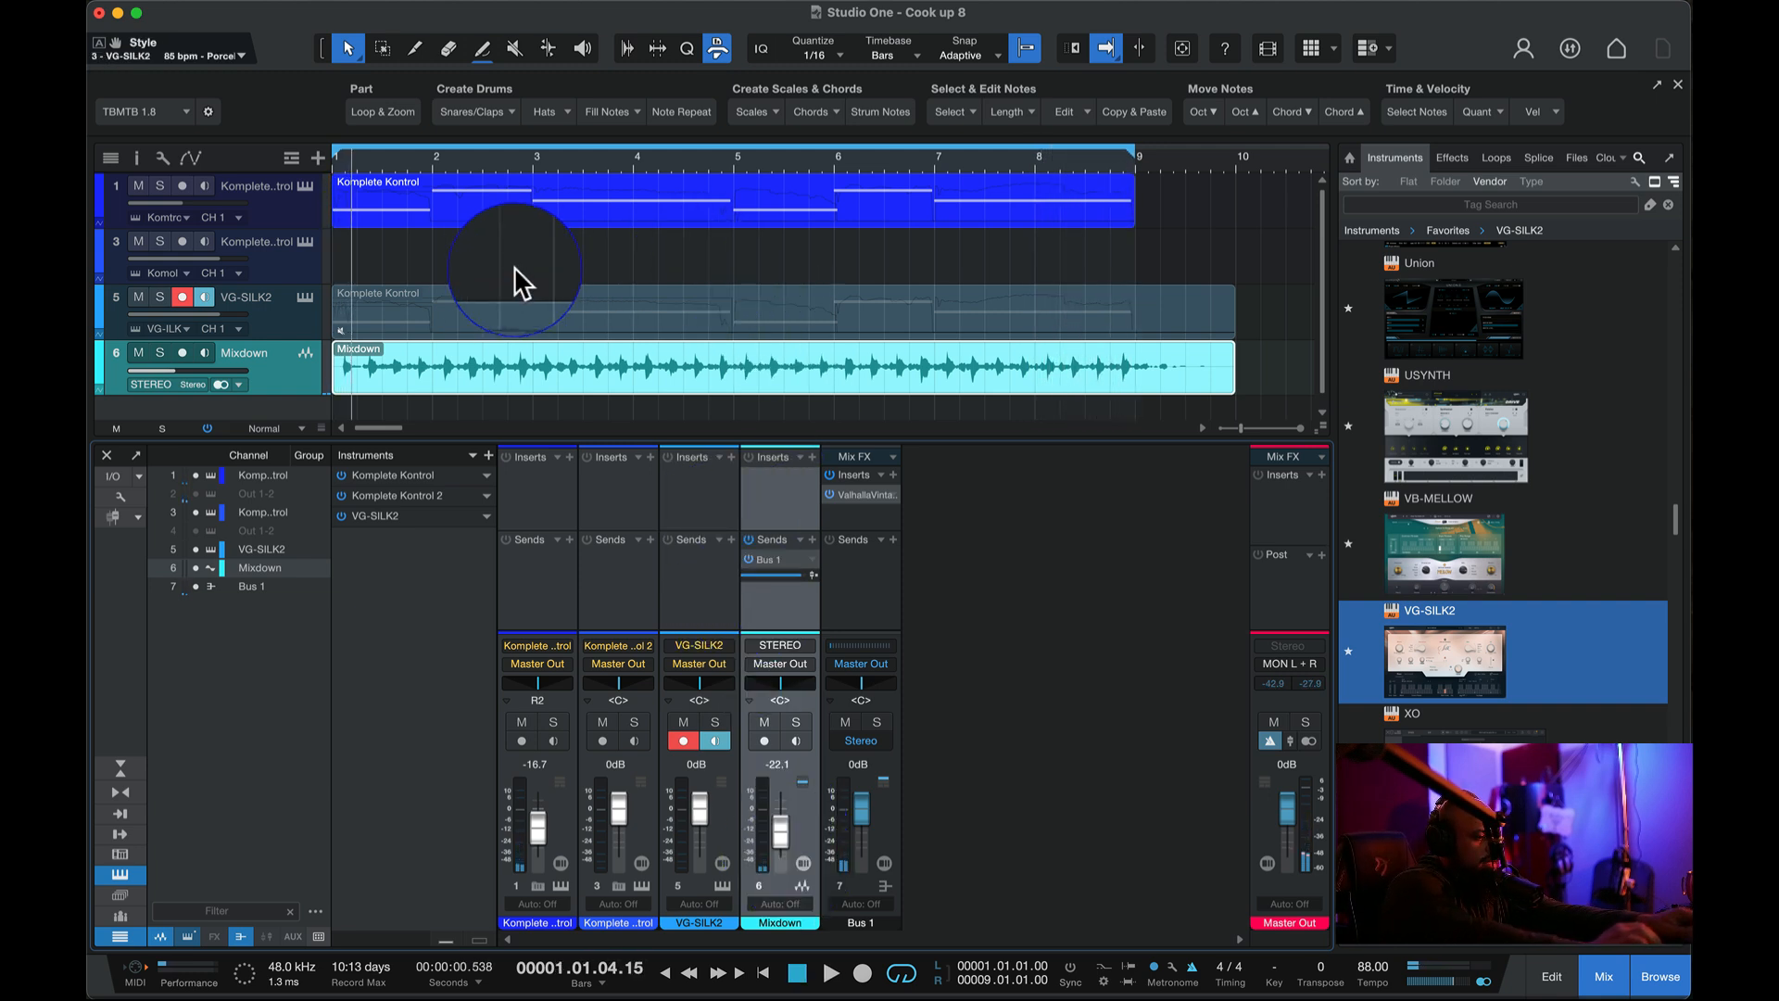
- Unmute the VG-SILK2 clip and switch the instrument to the G2 style phrase
right_click(497, 323)
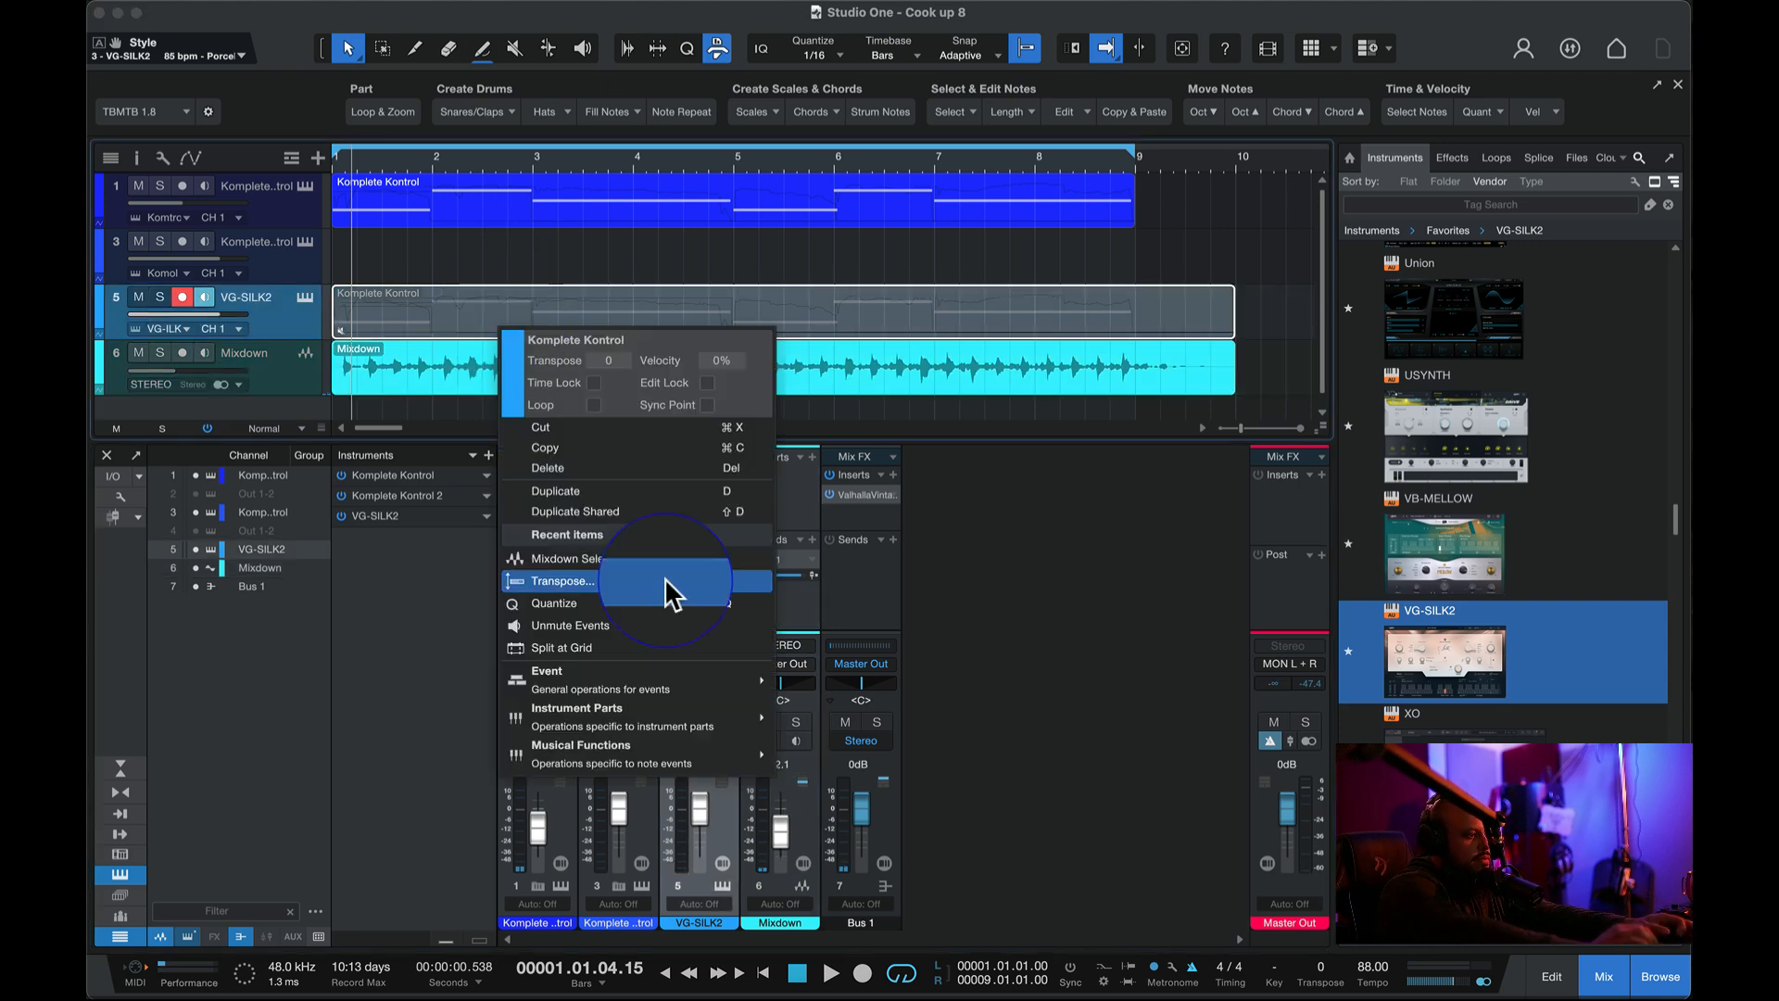
click(651, 640)
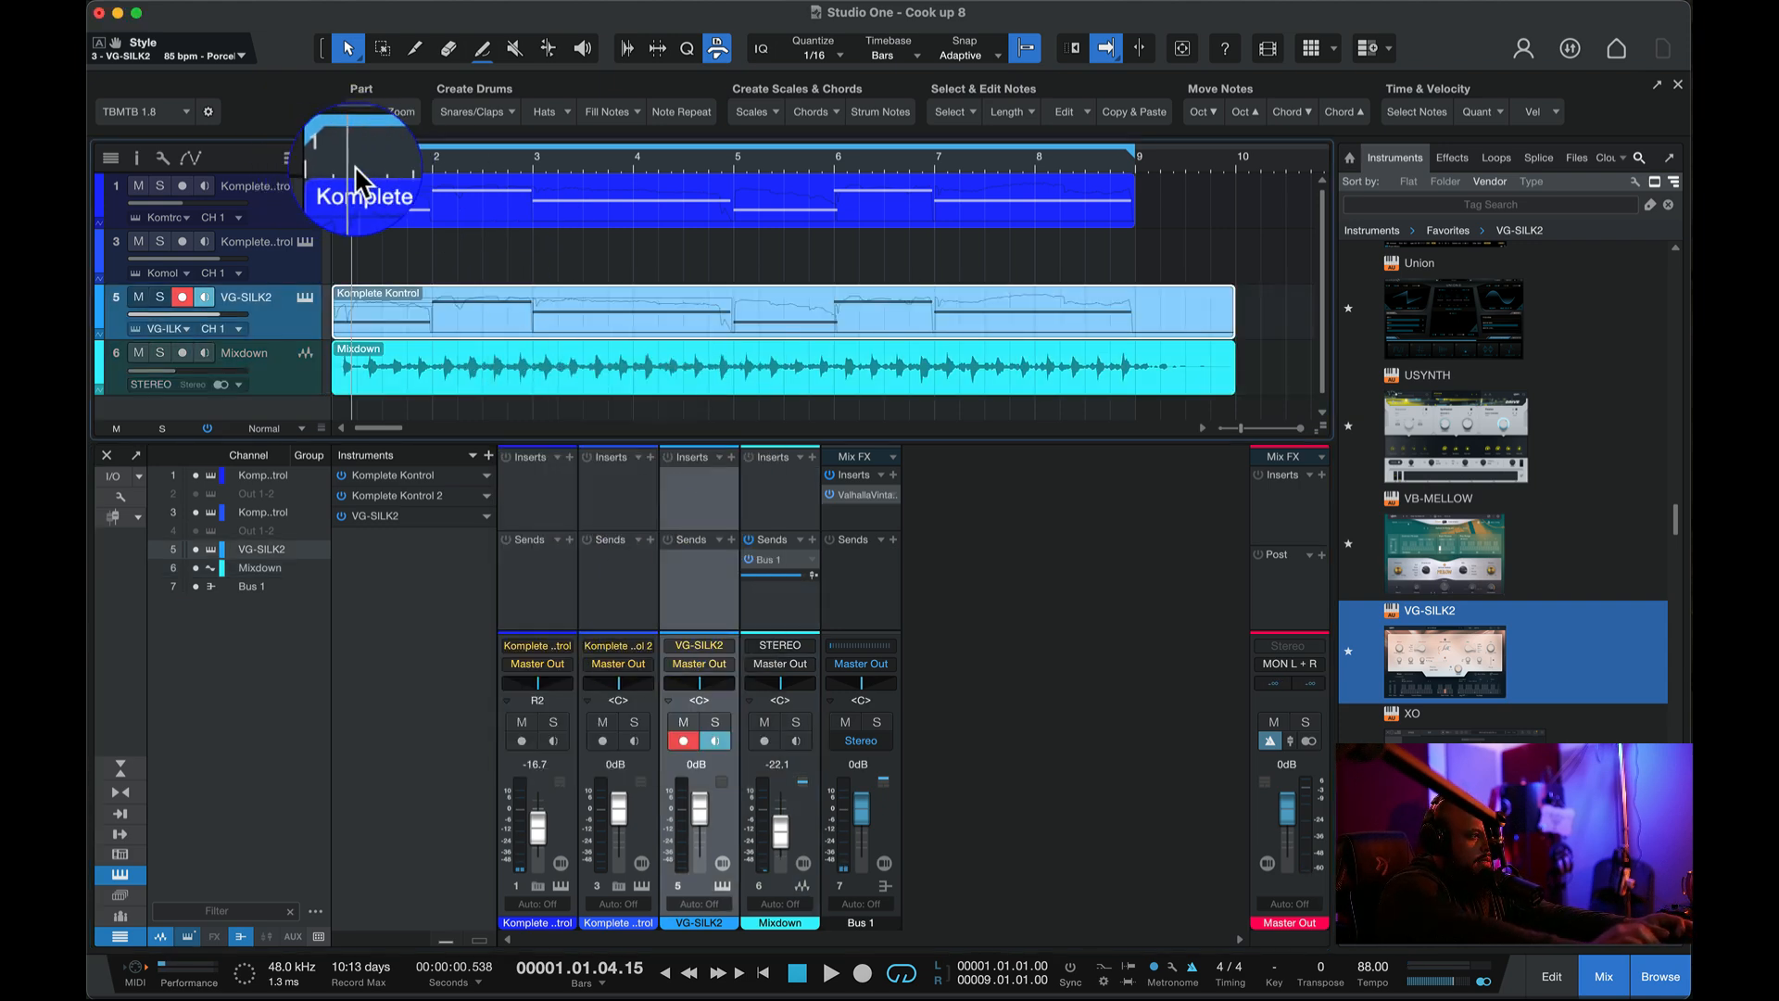
click(304, 297)
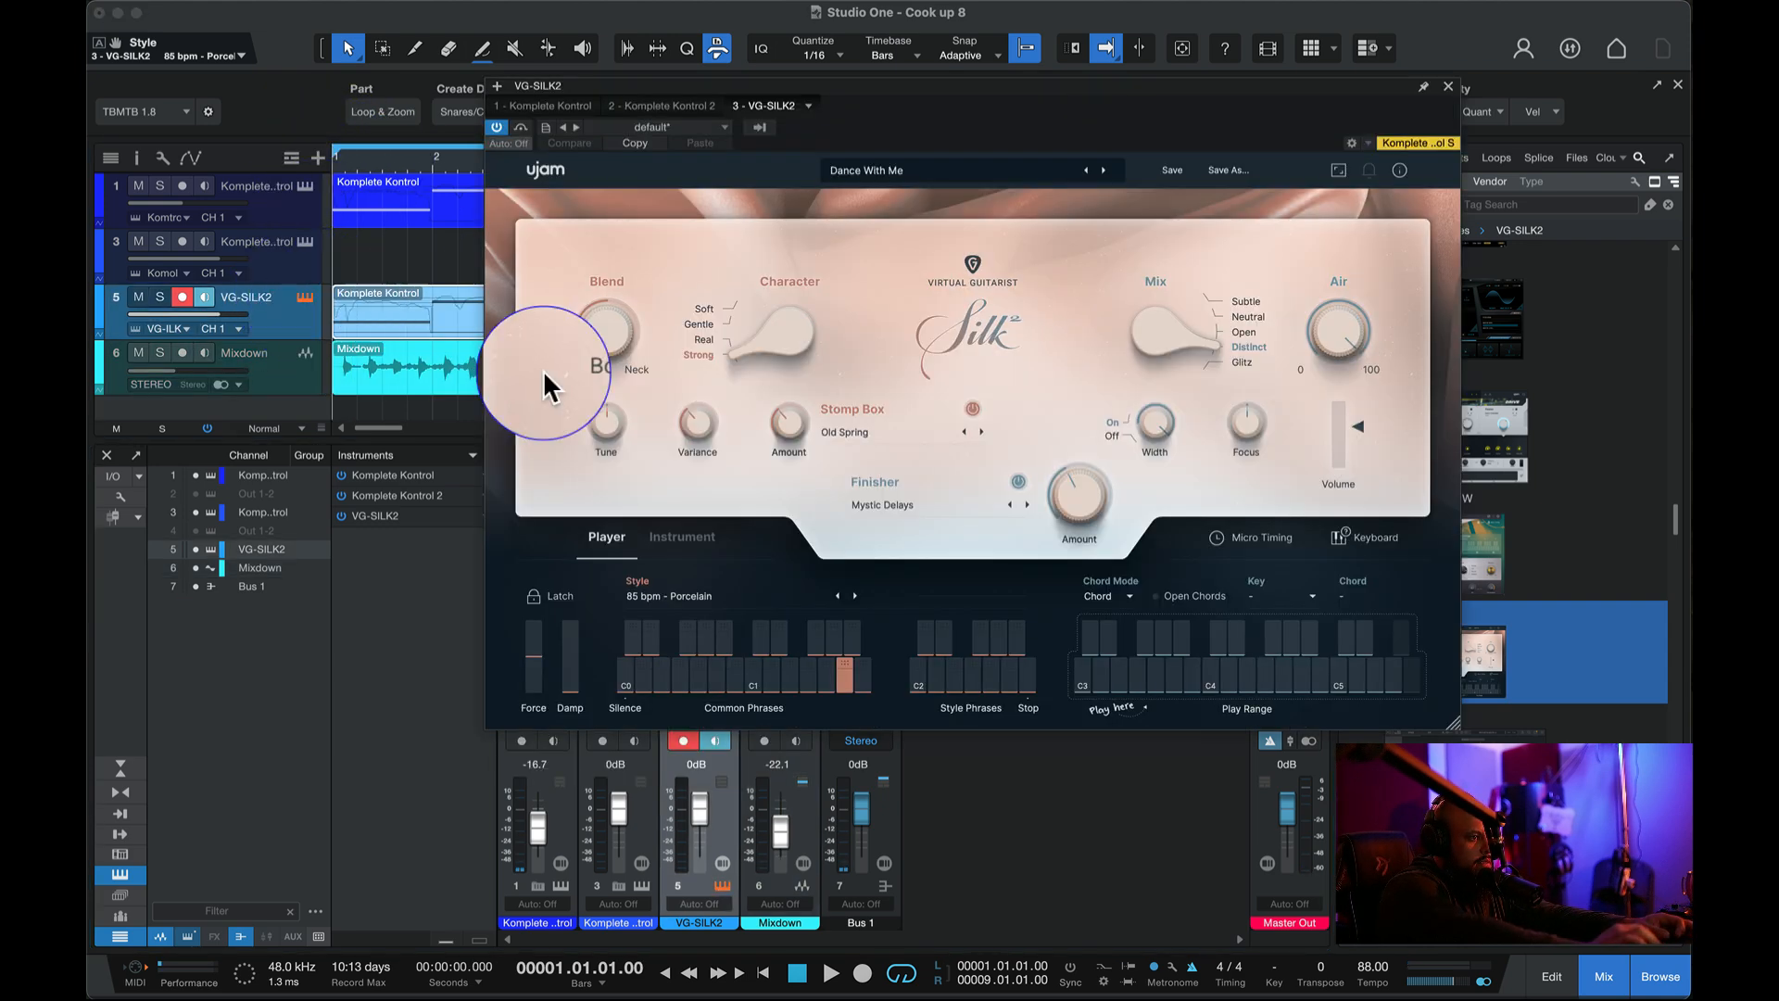
click(993, 682)
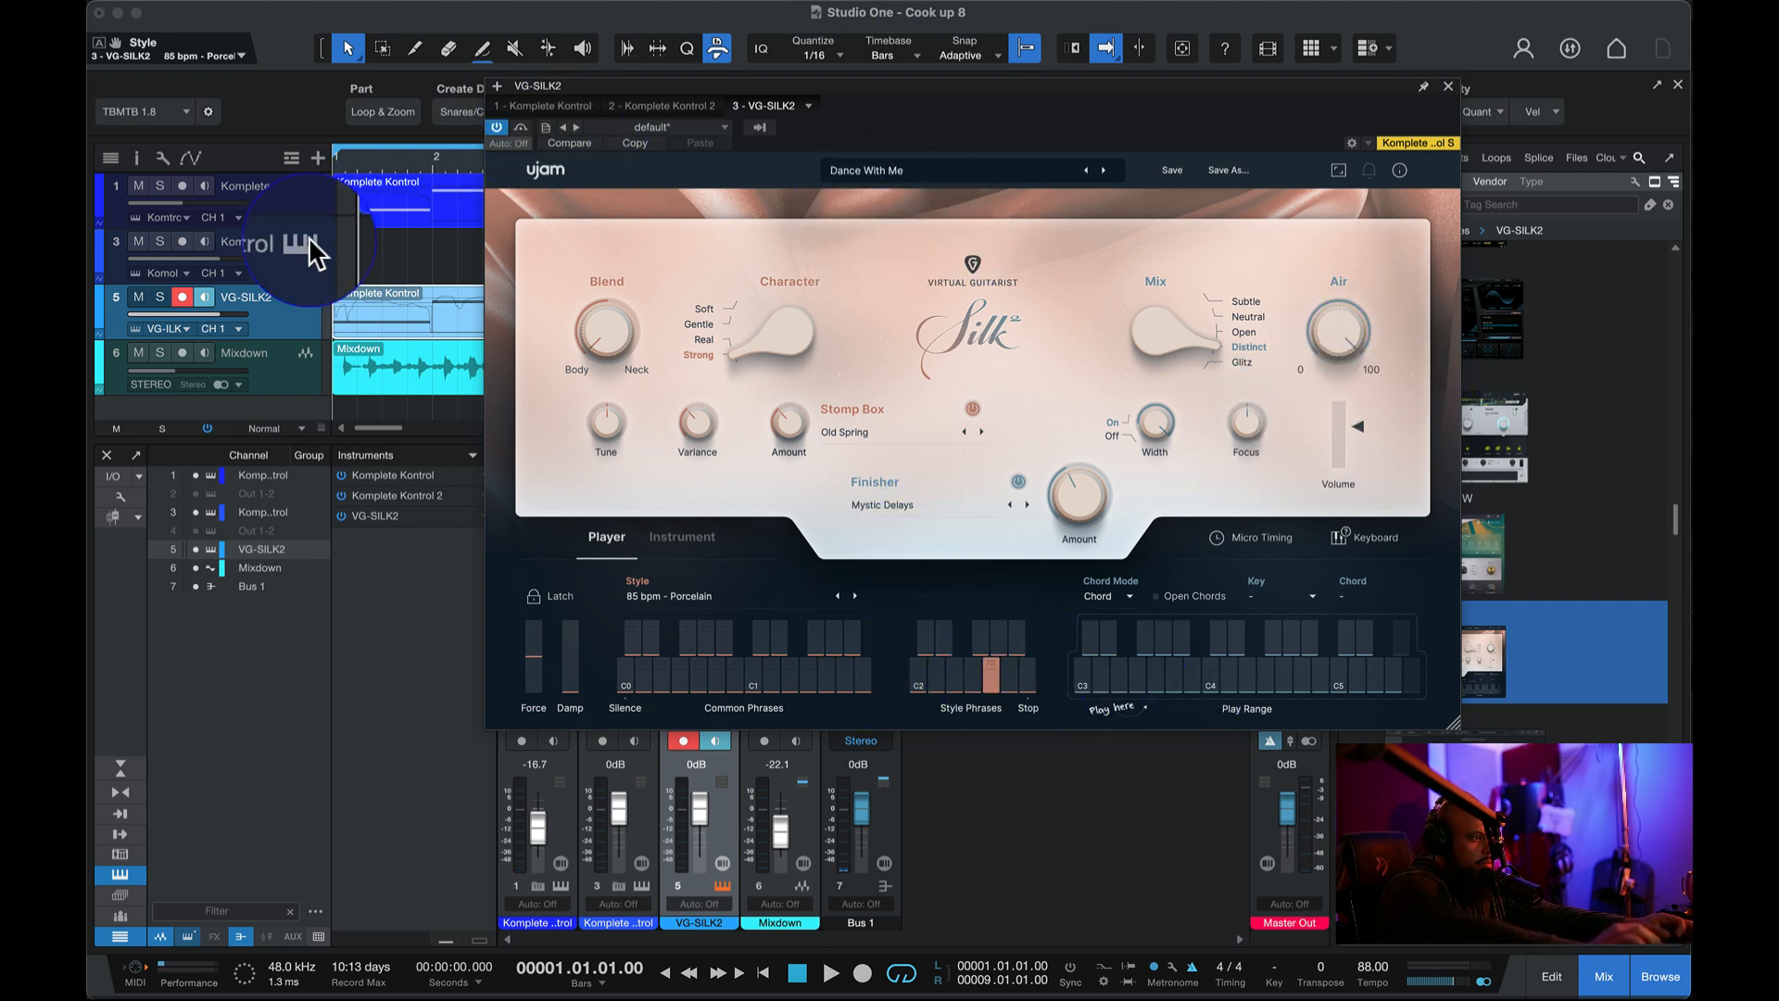
- Set the VG-SILK2 track's volume to -9.6 dB while checking the balance during playback, and close its instrument window
drag(199, 308, 175, 311)
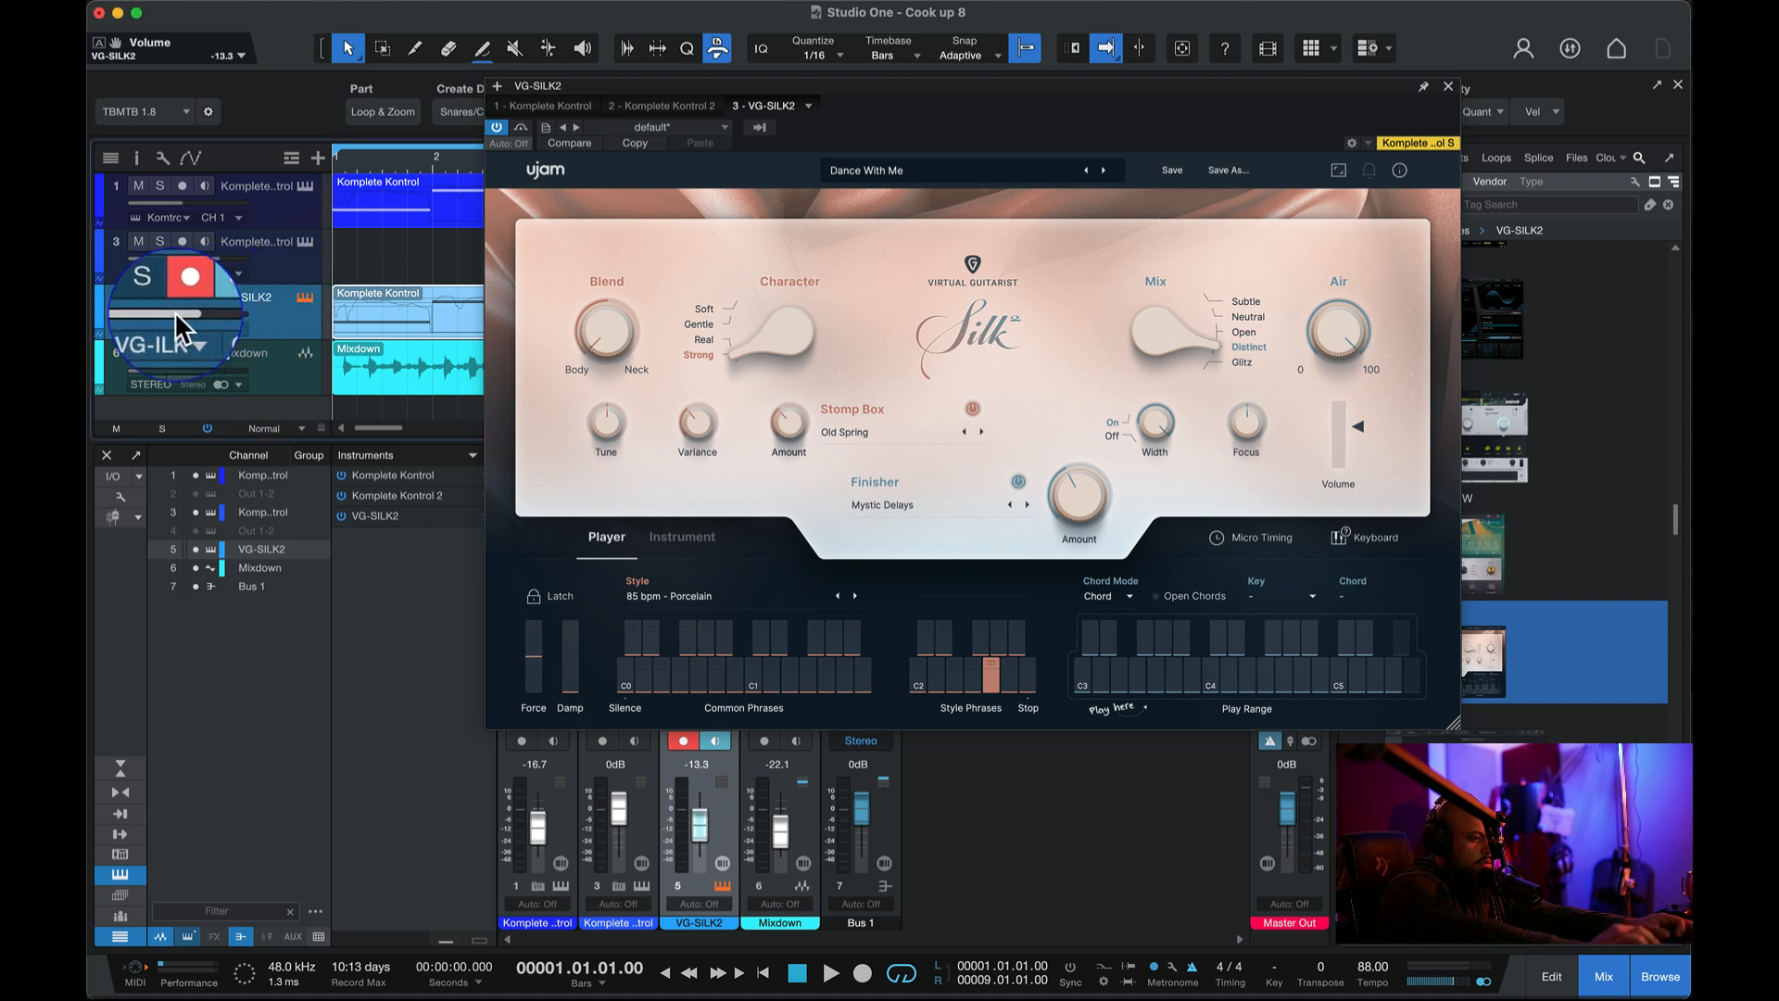
key(space)
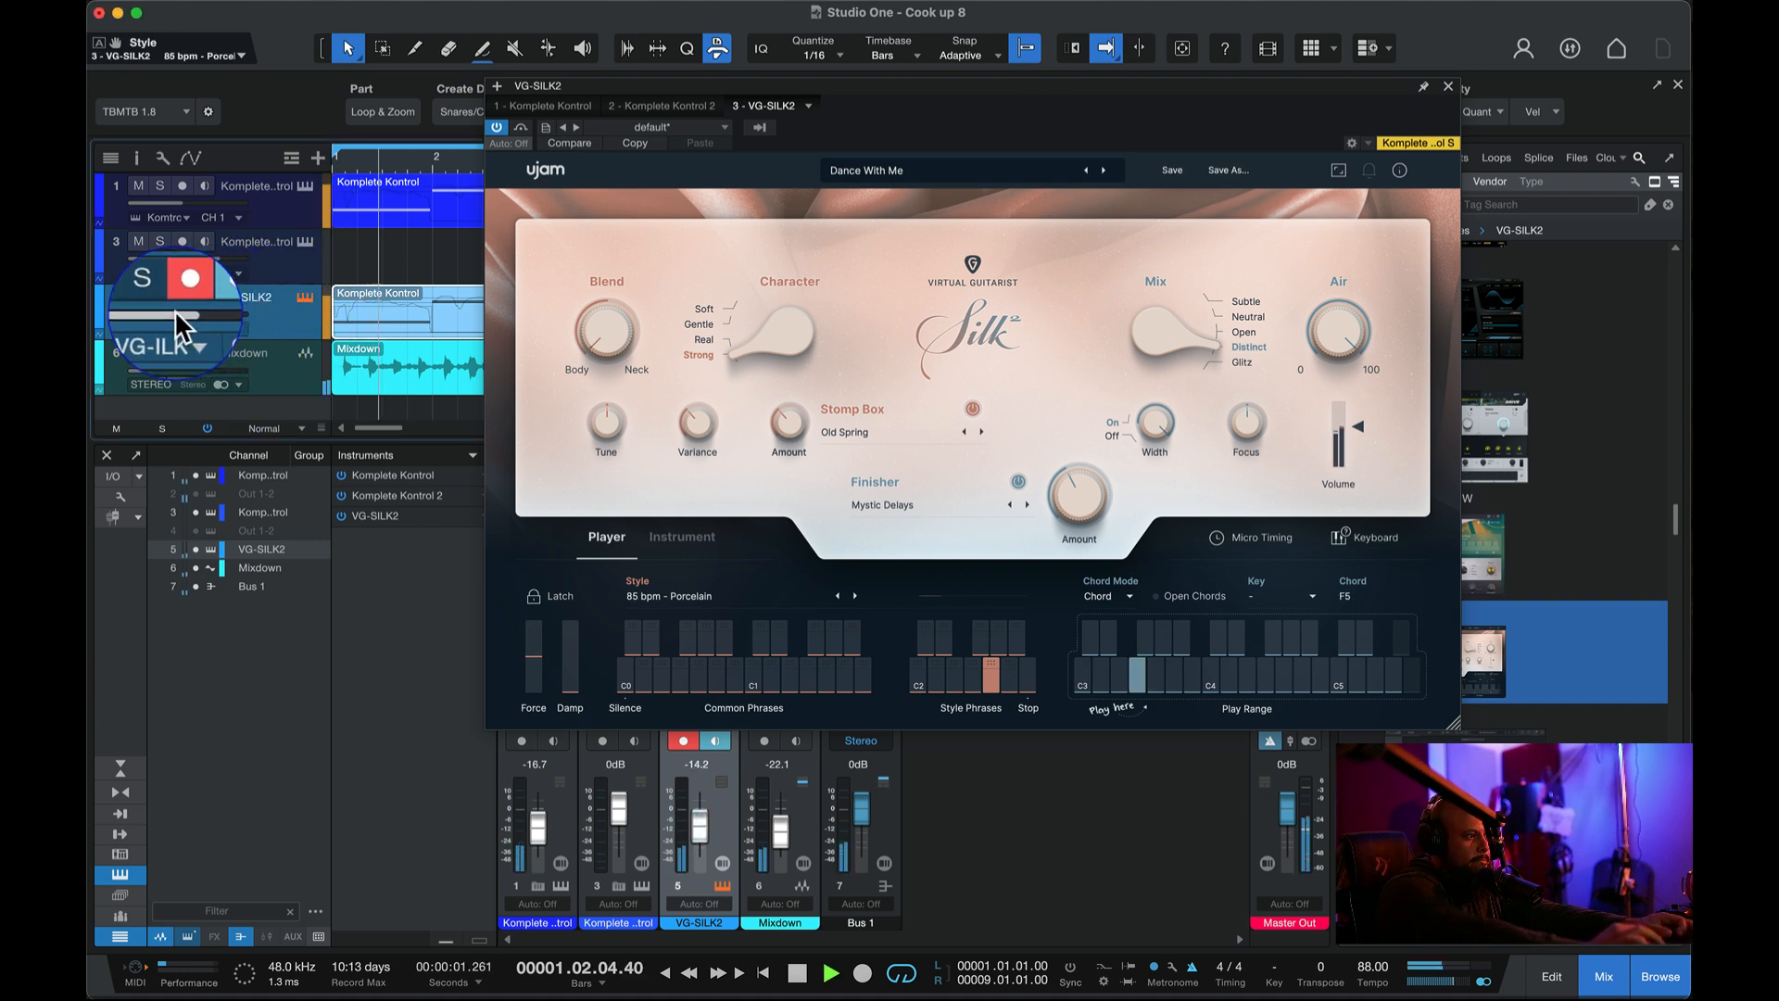
drag(176, 315, 182, 318)
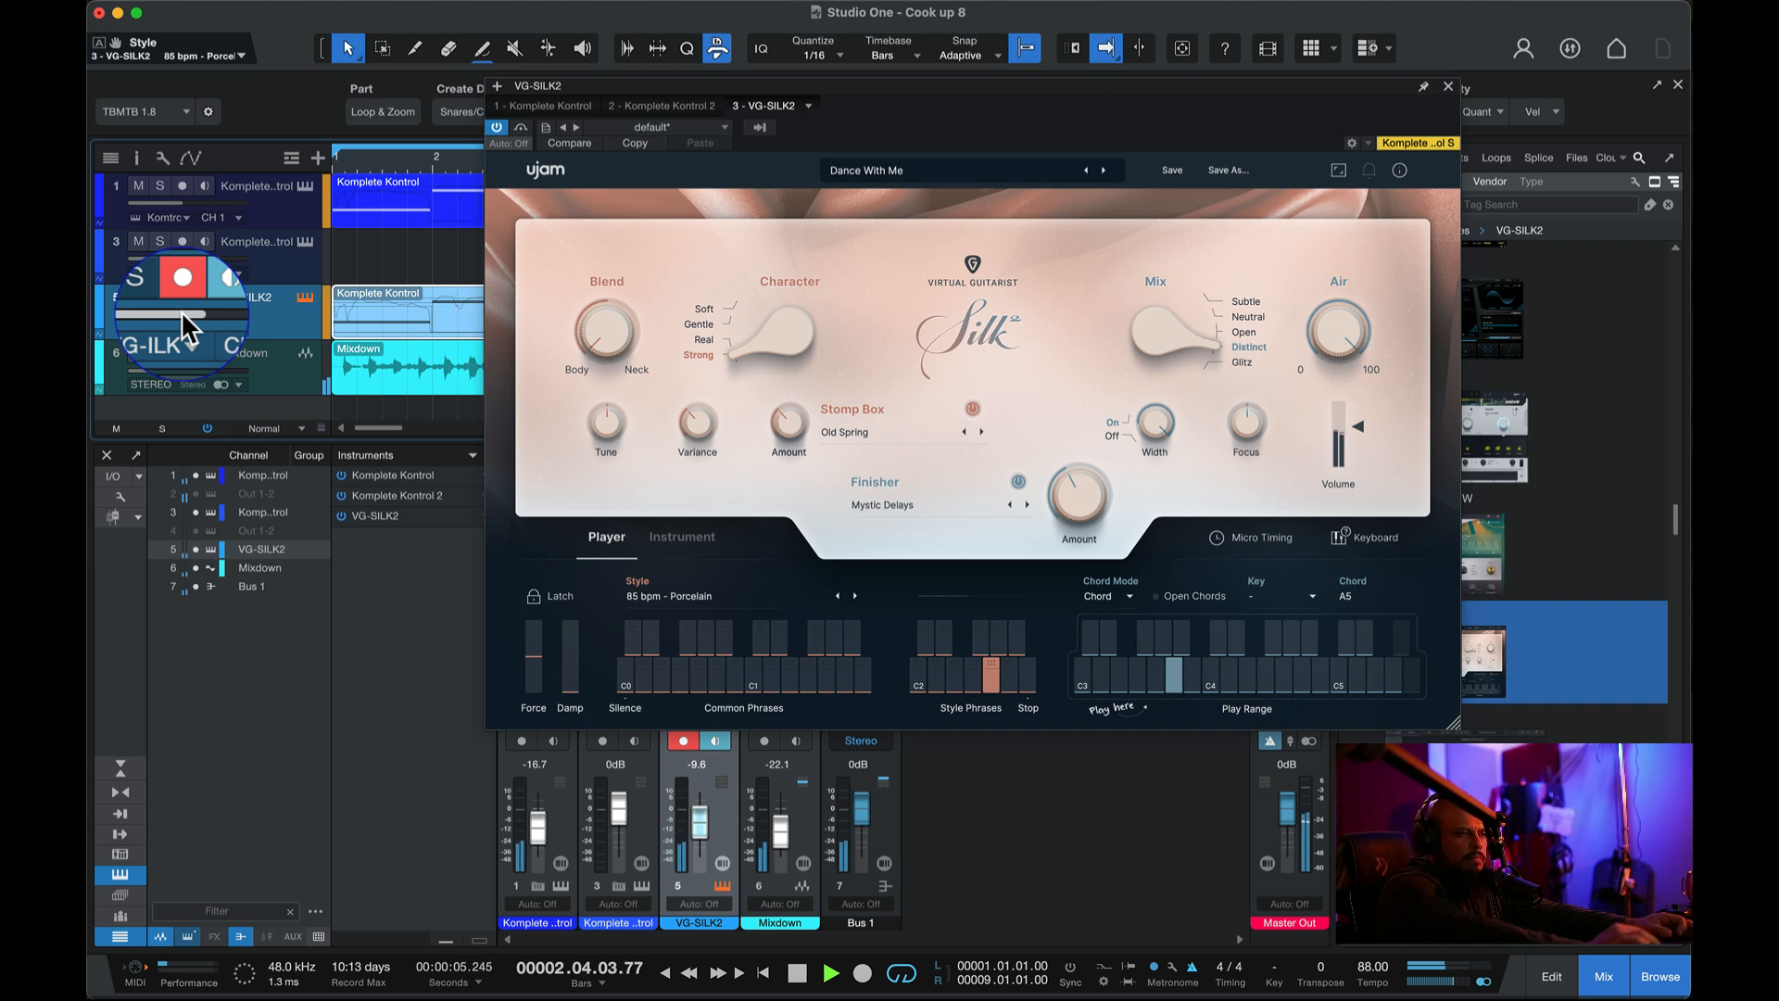
click(1448, 85)
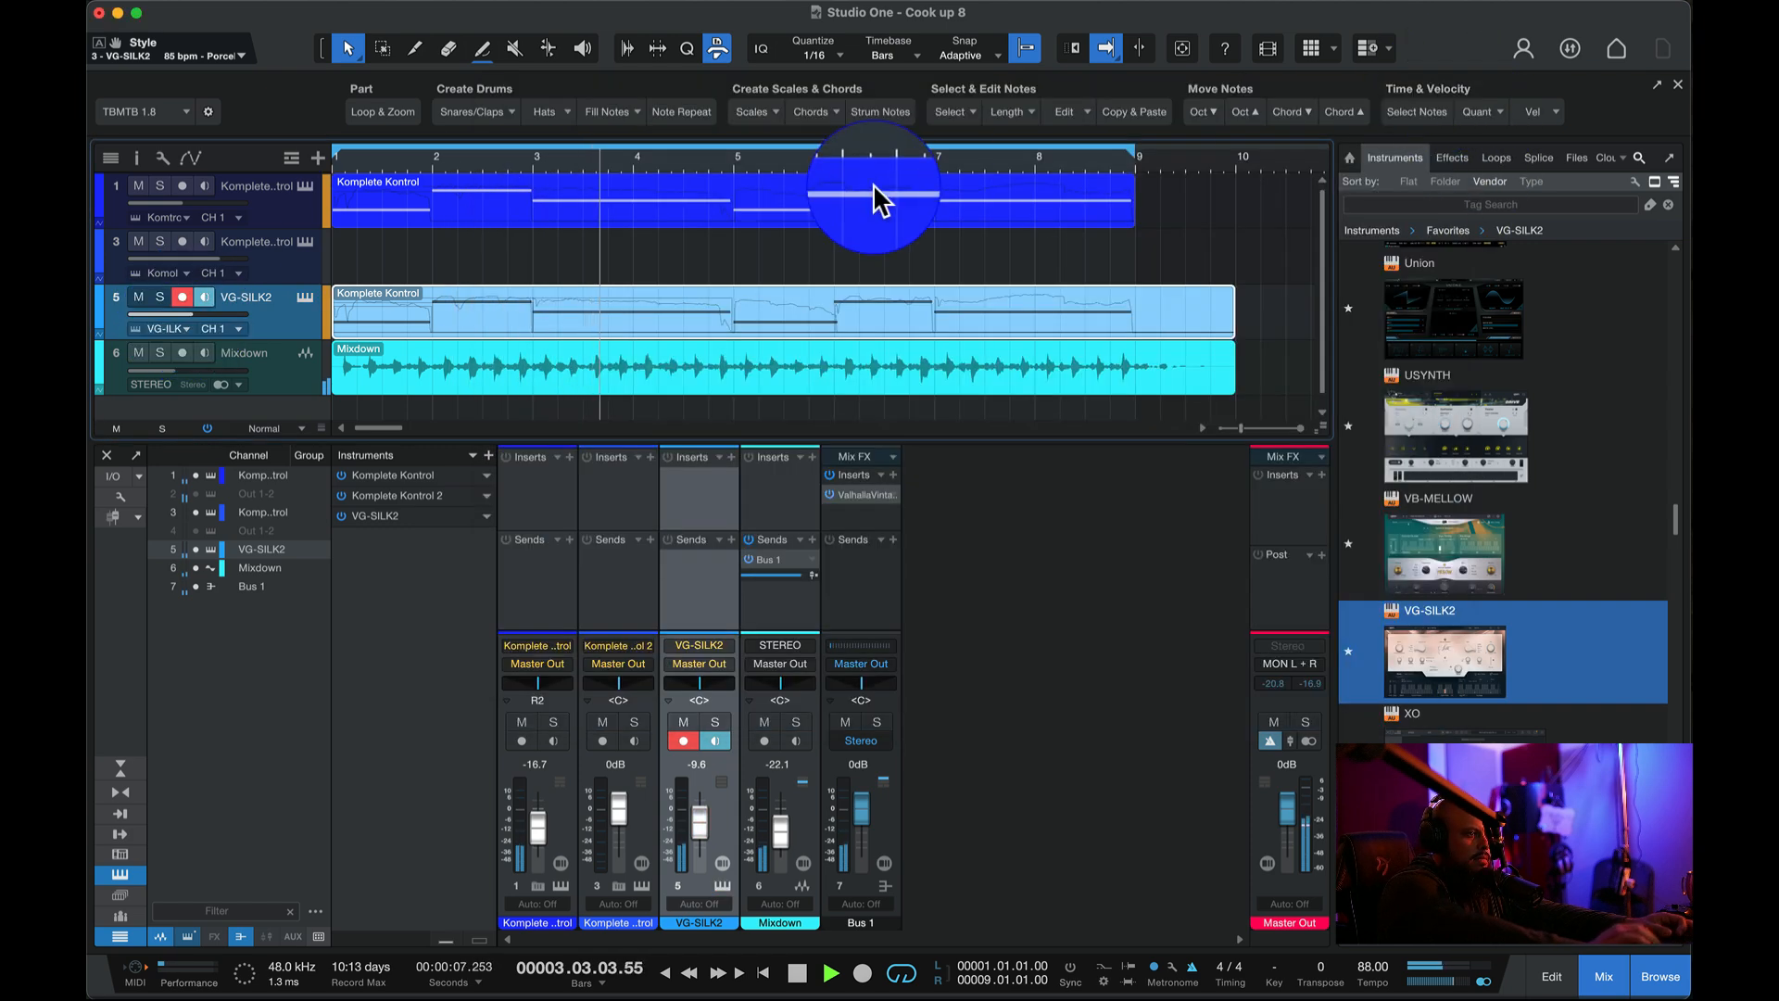
- Trim the ends of the Mixdown and VG-SILK2 clips so both stop at bar 9
scroll(858, 158, down, 10)
scroll(858, 157, up, 5)
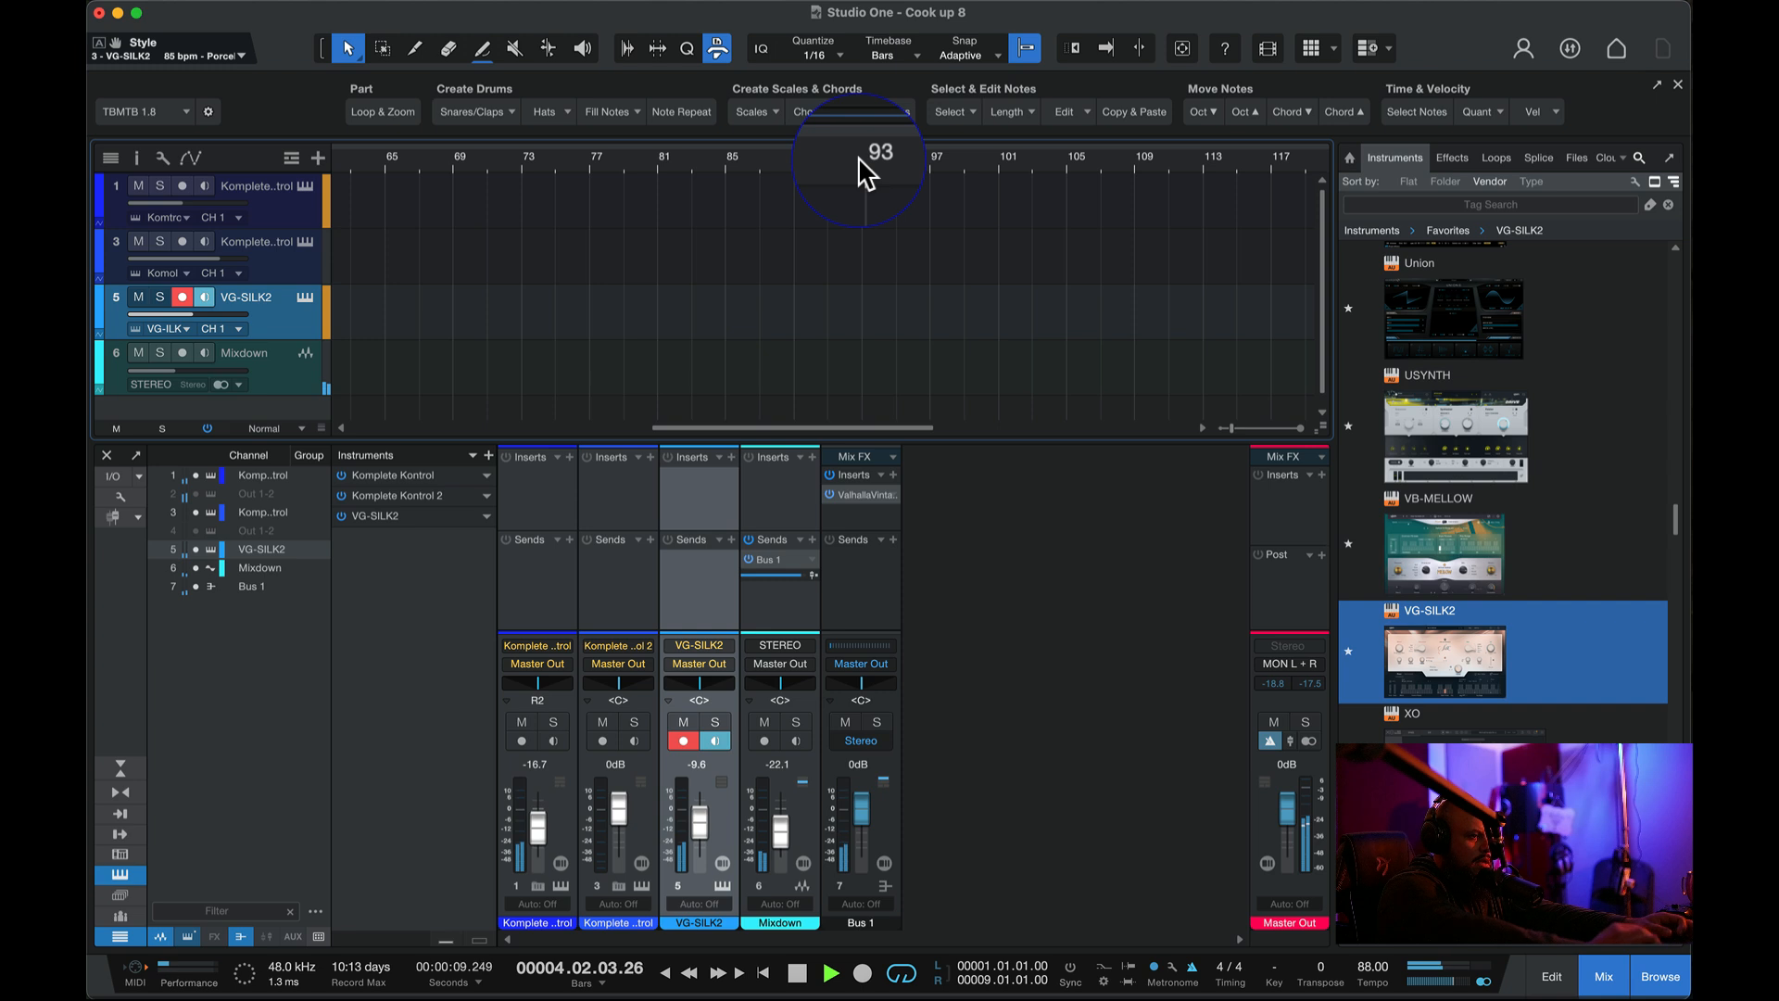
scroll(854, 193, left, 10)
click(487, 377)
drag(489, 380, 468, 384)
key(f)
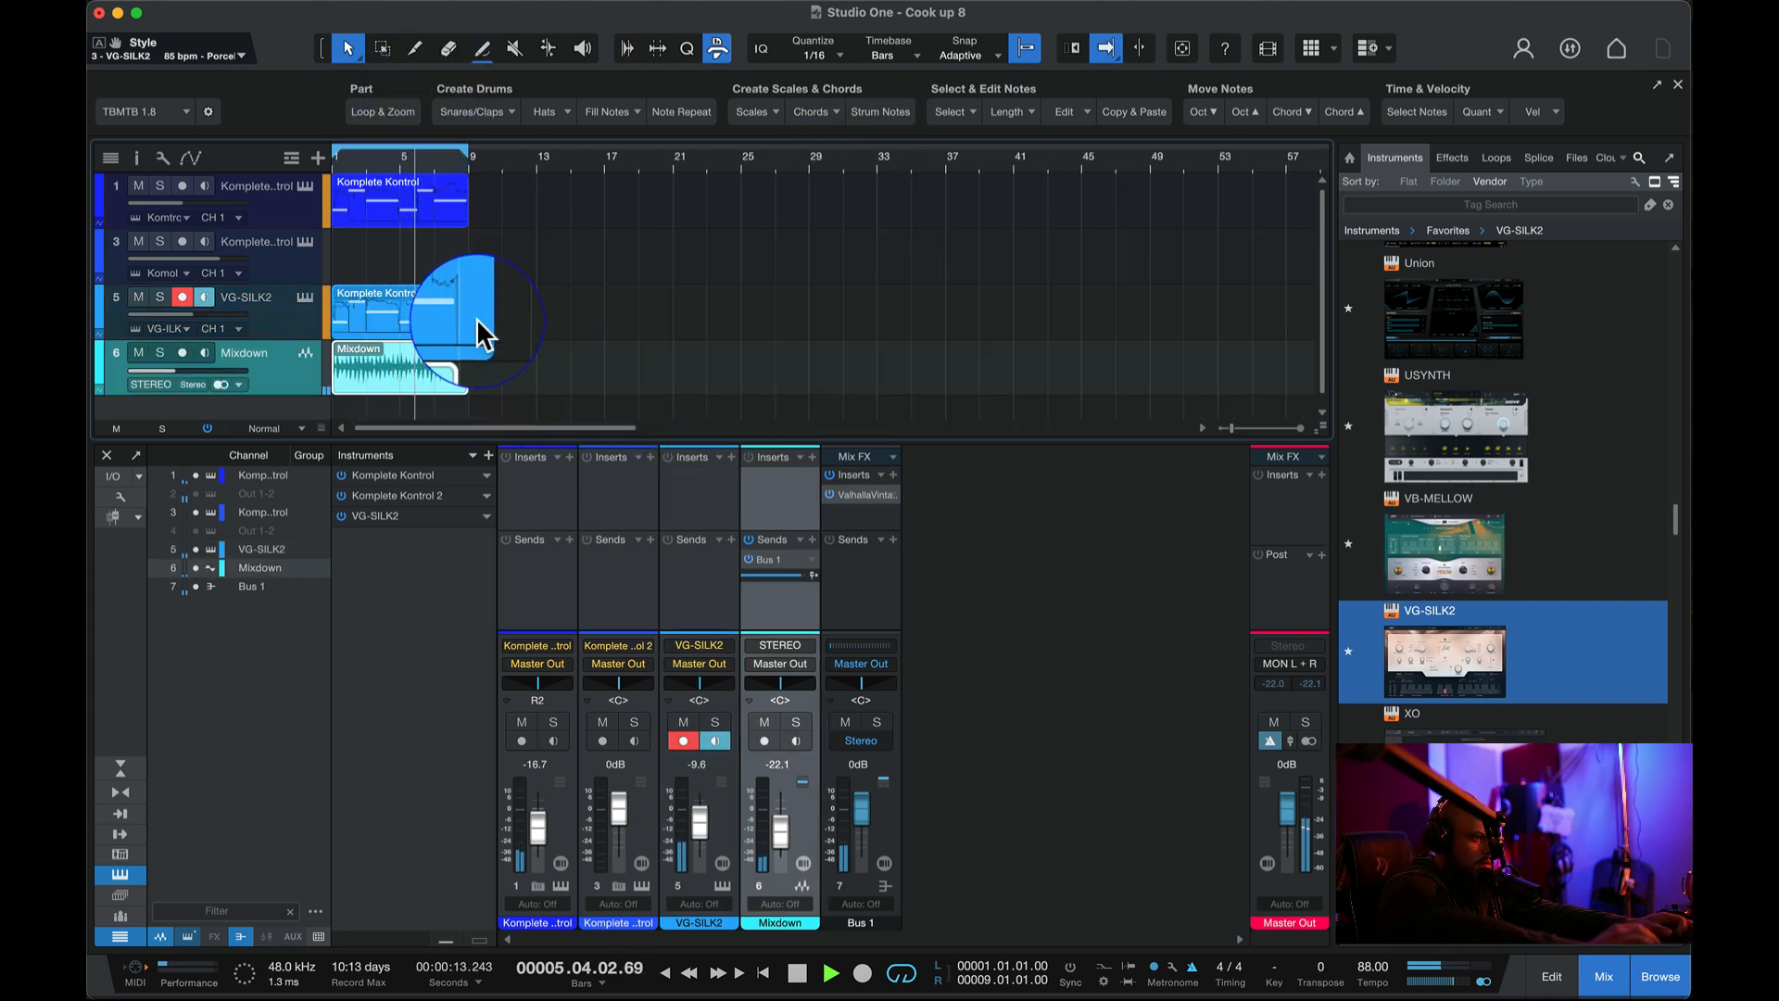
click(459, 324)
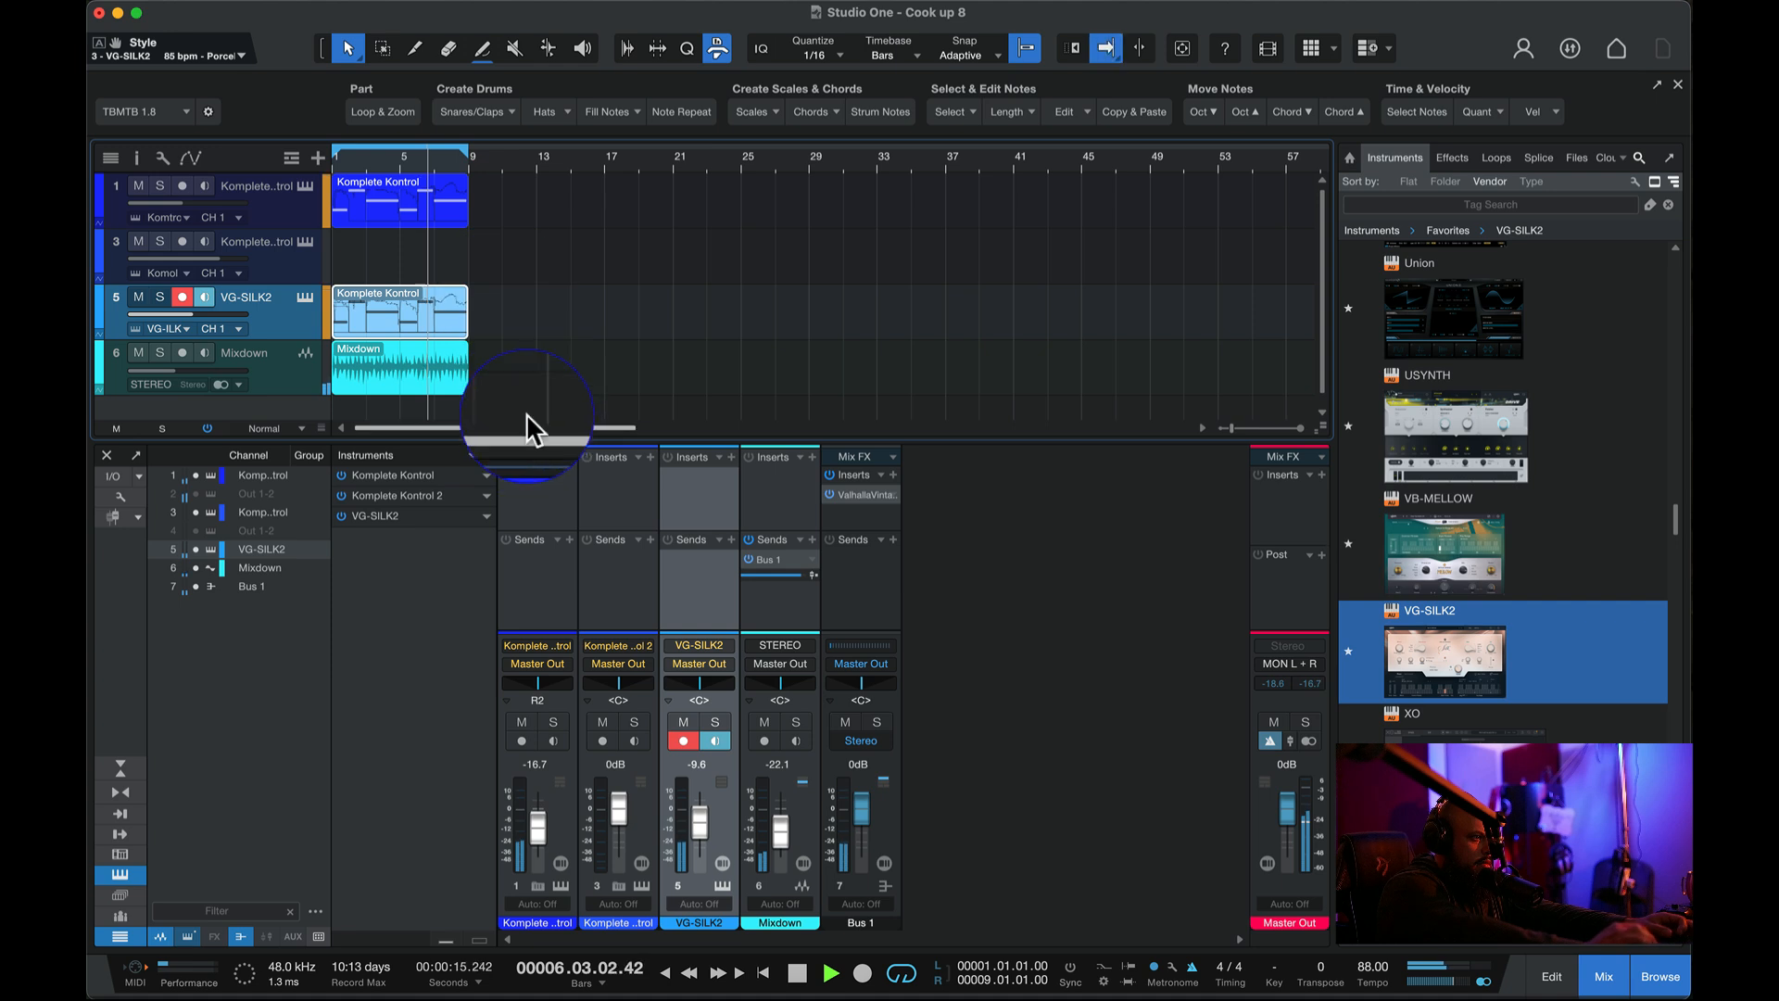
- Duplicate all clips directly after the originals and extend the loop range to bar 17
key(super+a)
key(d)
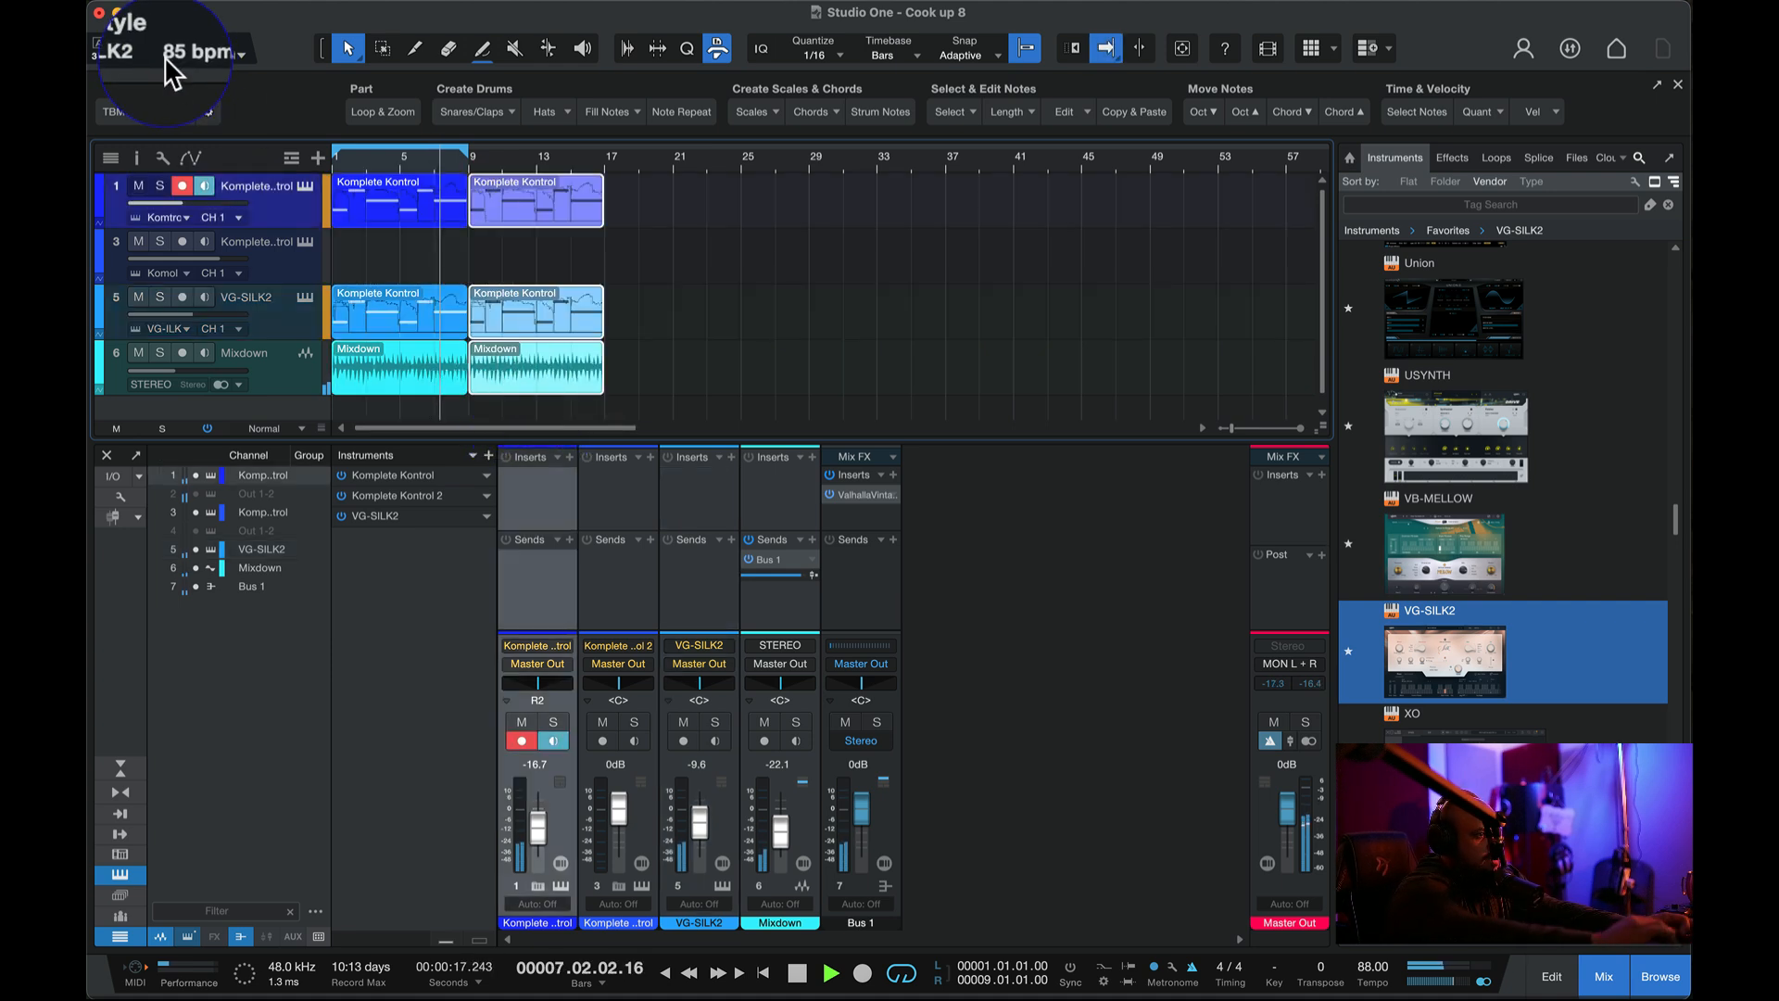
drag(468, 164, 598, 171)
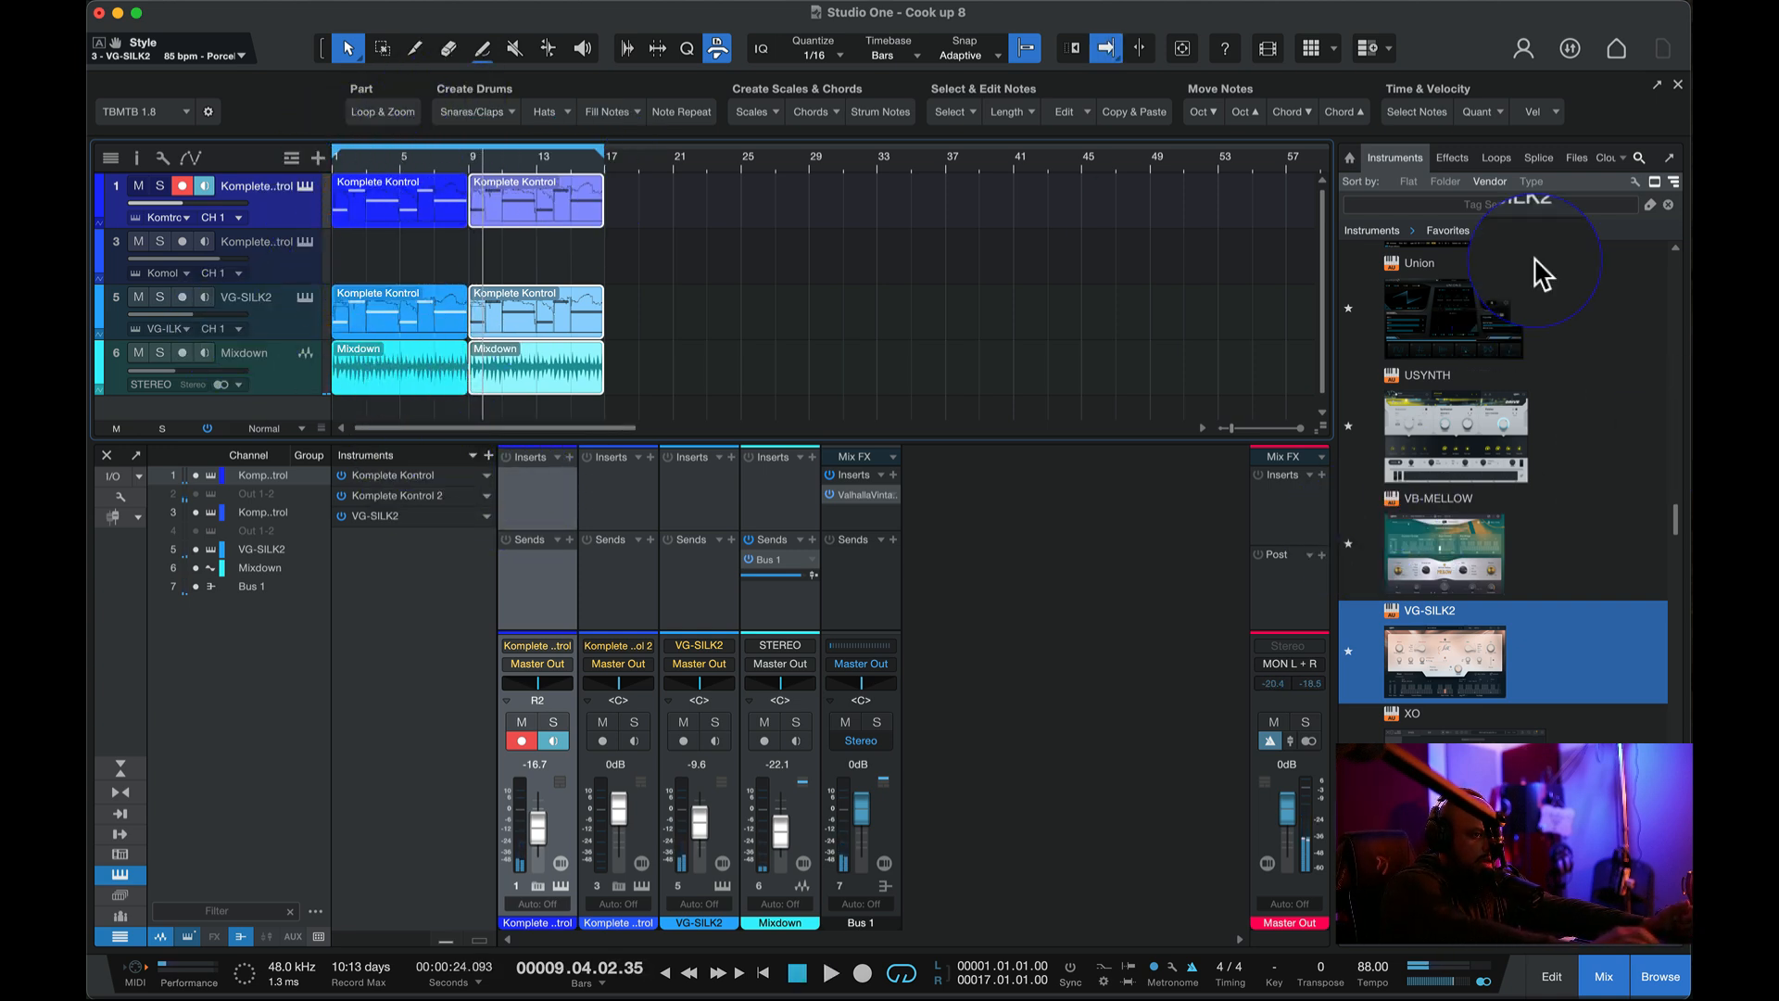
- Search the instruments for "serum", add Serum 2 on a new track with the mixer hidden, and choose Download in its update notice
scroll(1415, 530, up, 10)
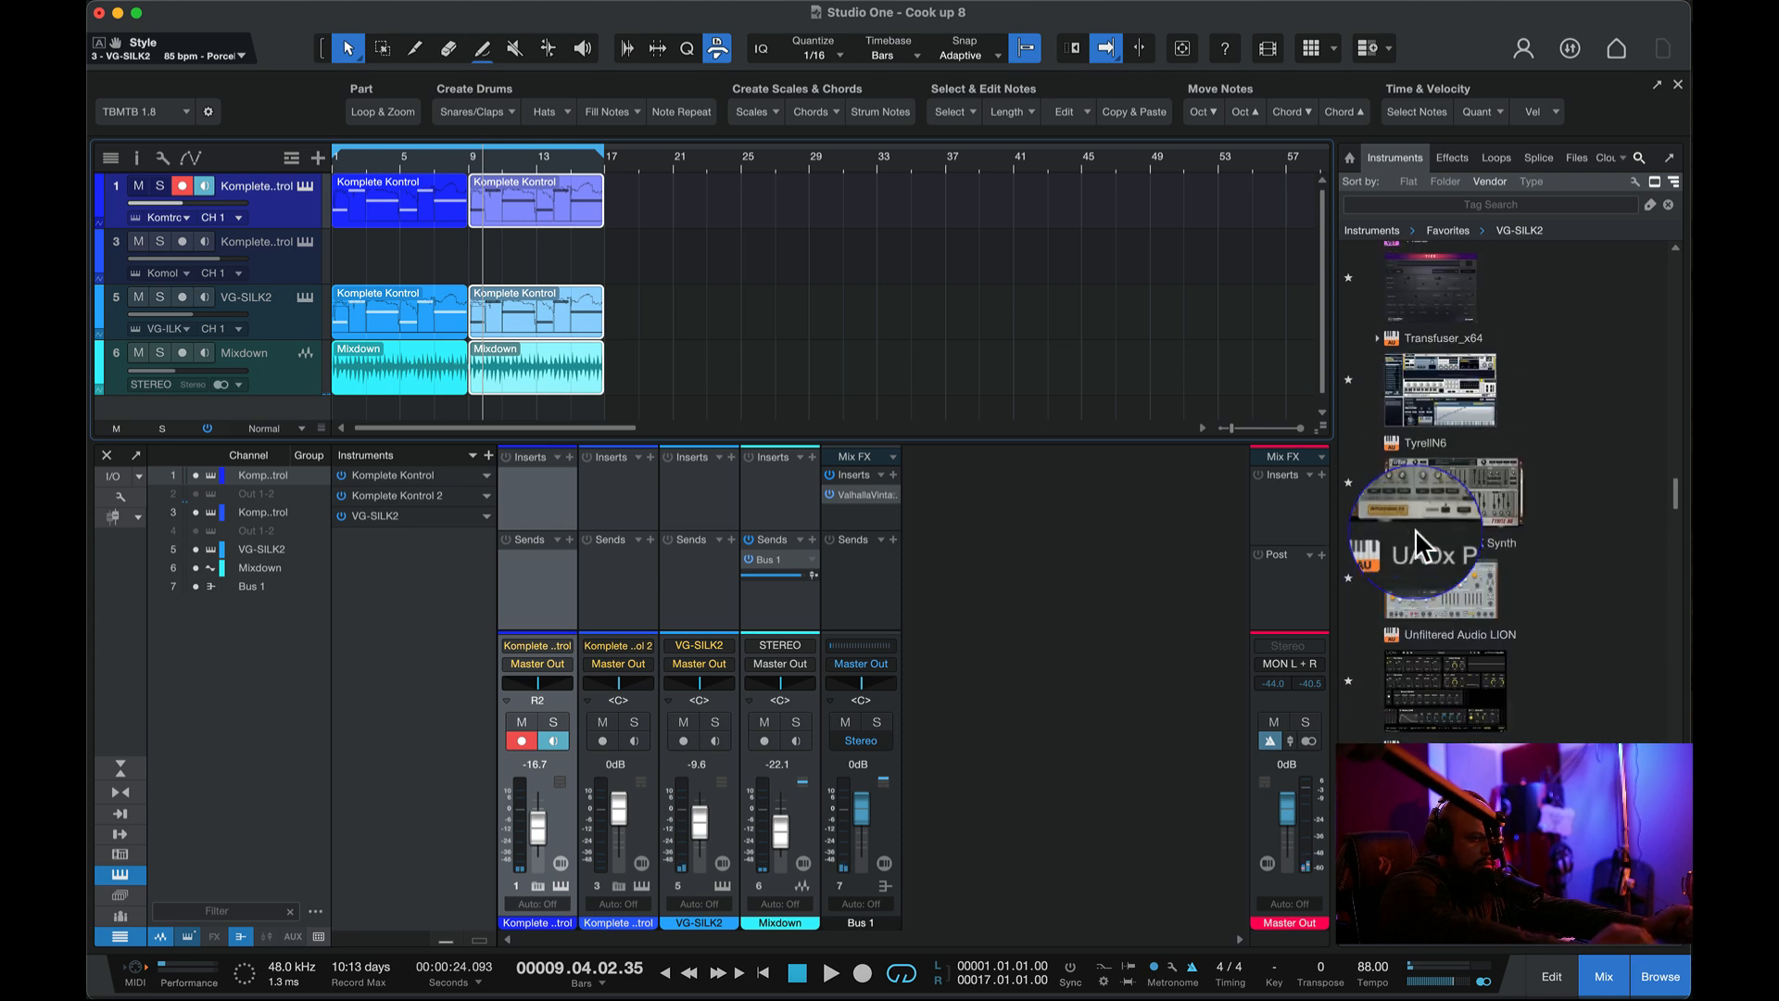
scroll(1415, 530, up, 2)
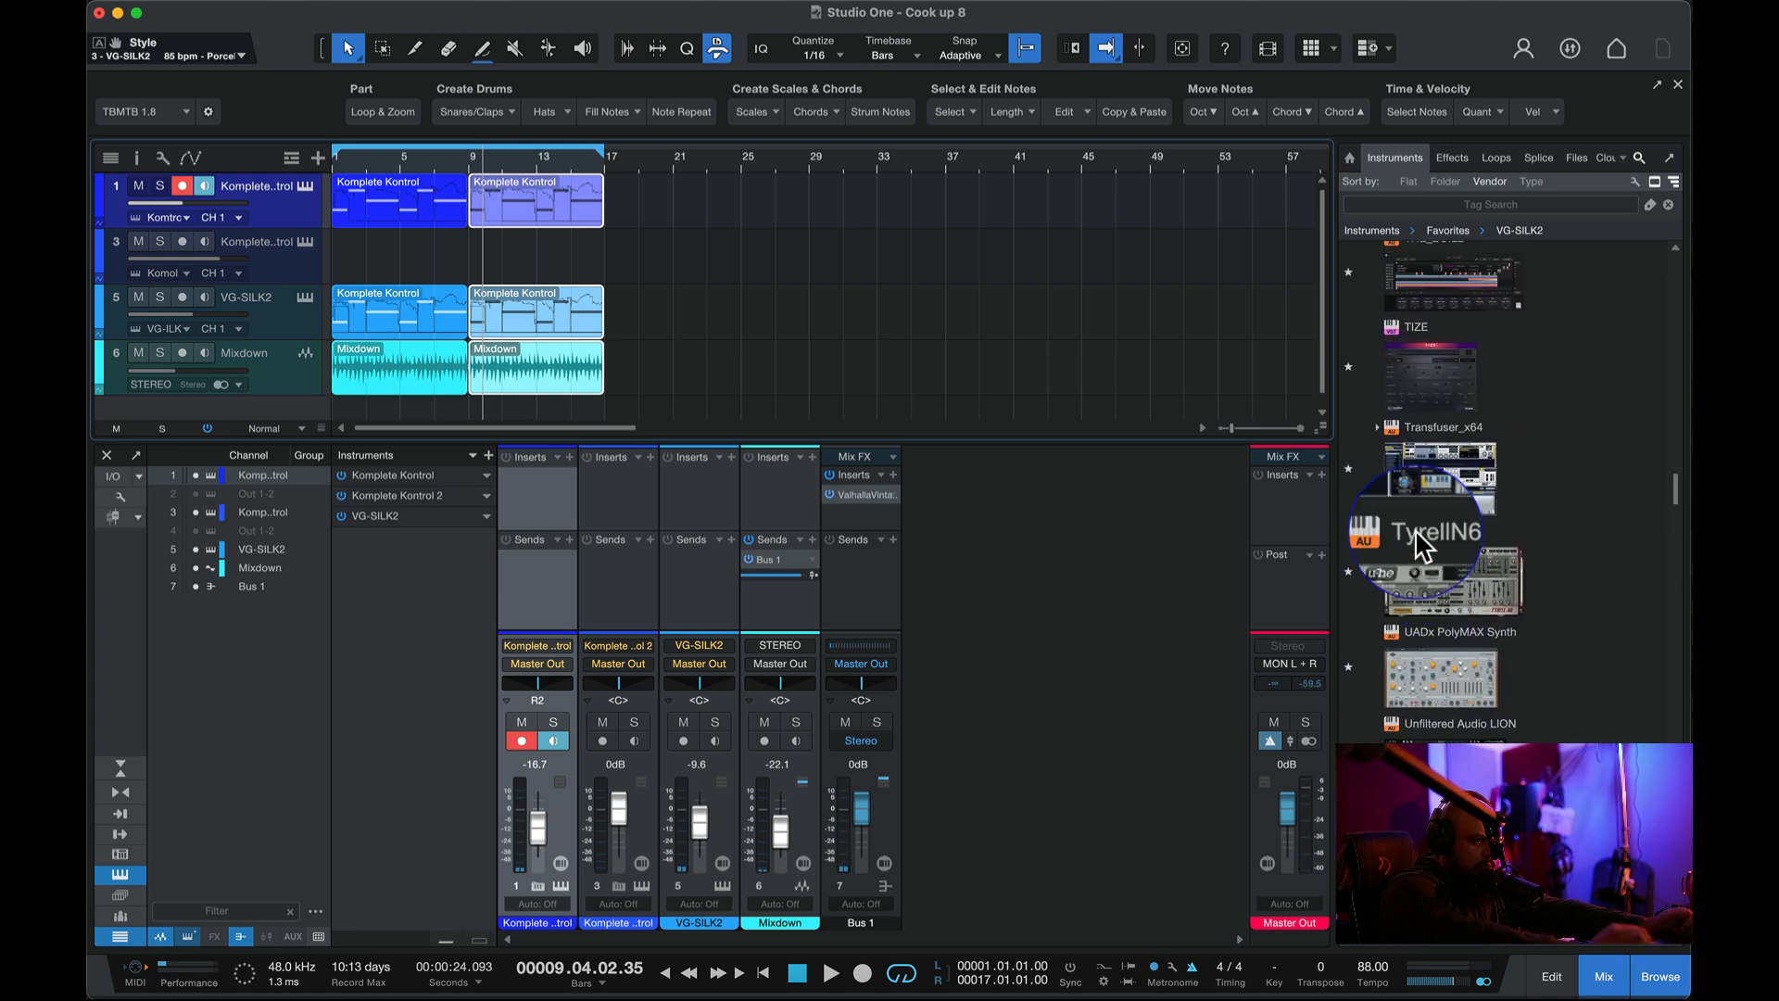
scroll(1415, 530, up, 8)
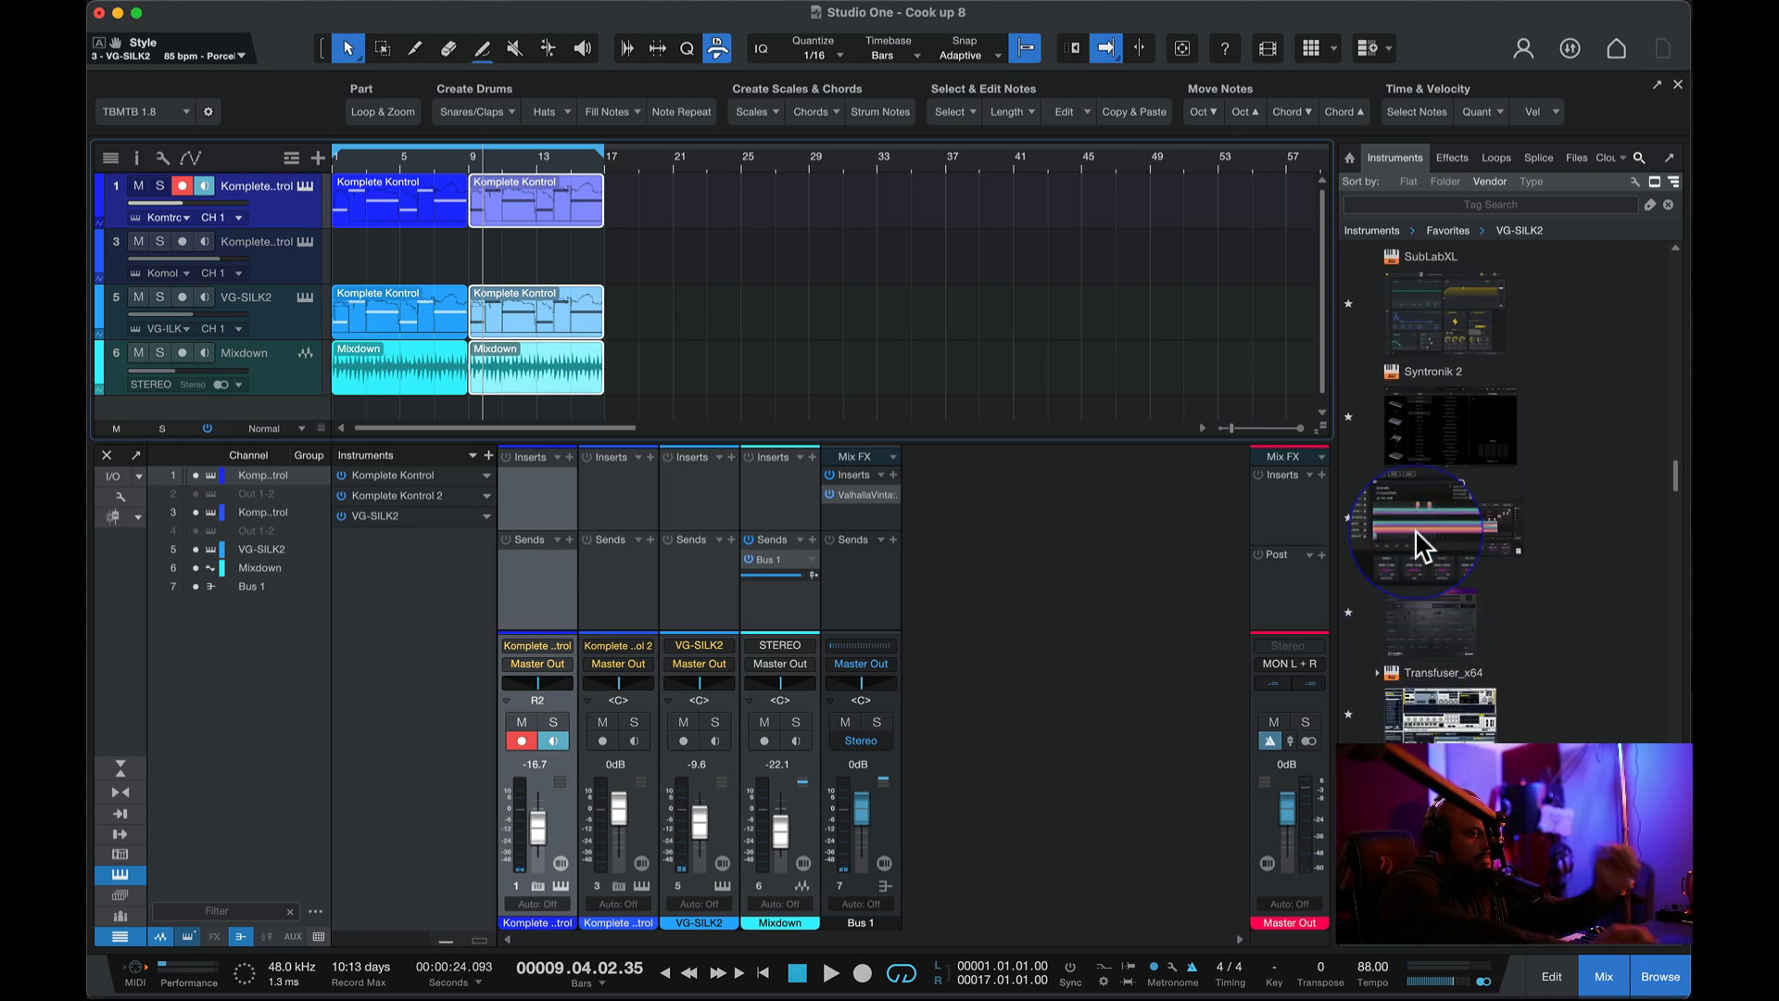
click(1511, 205)
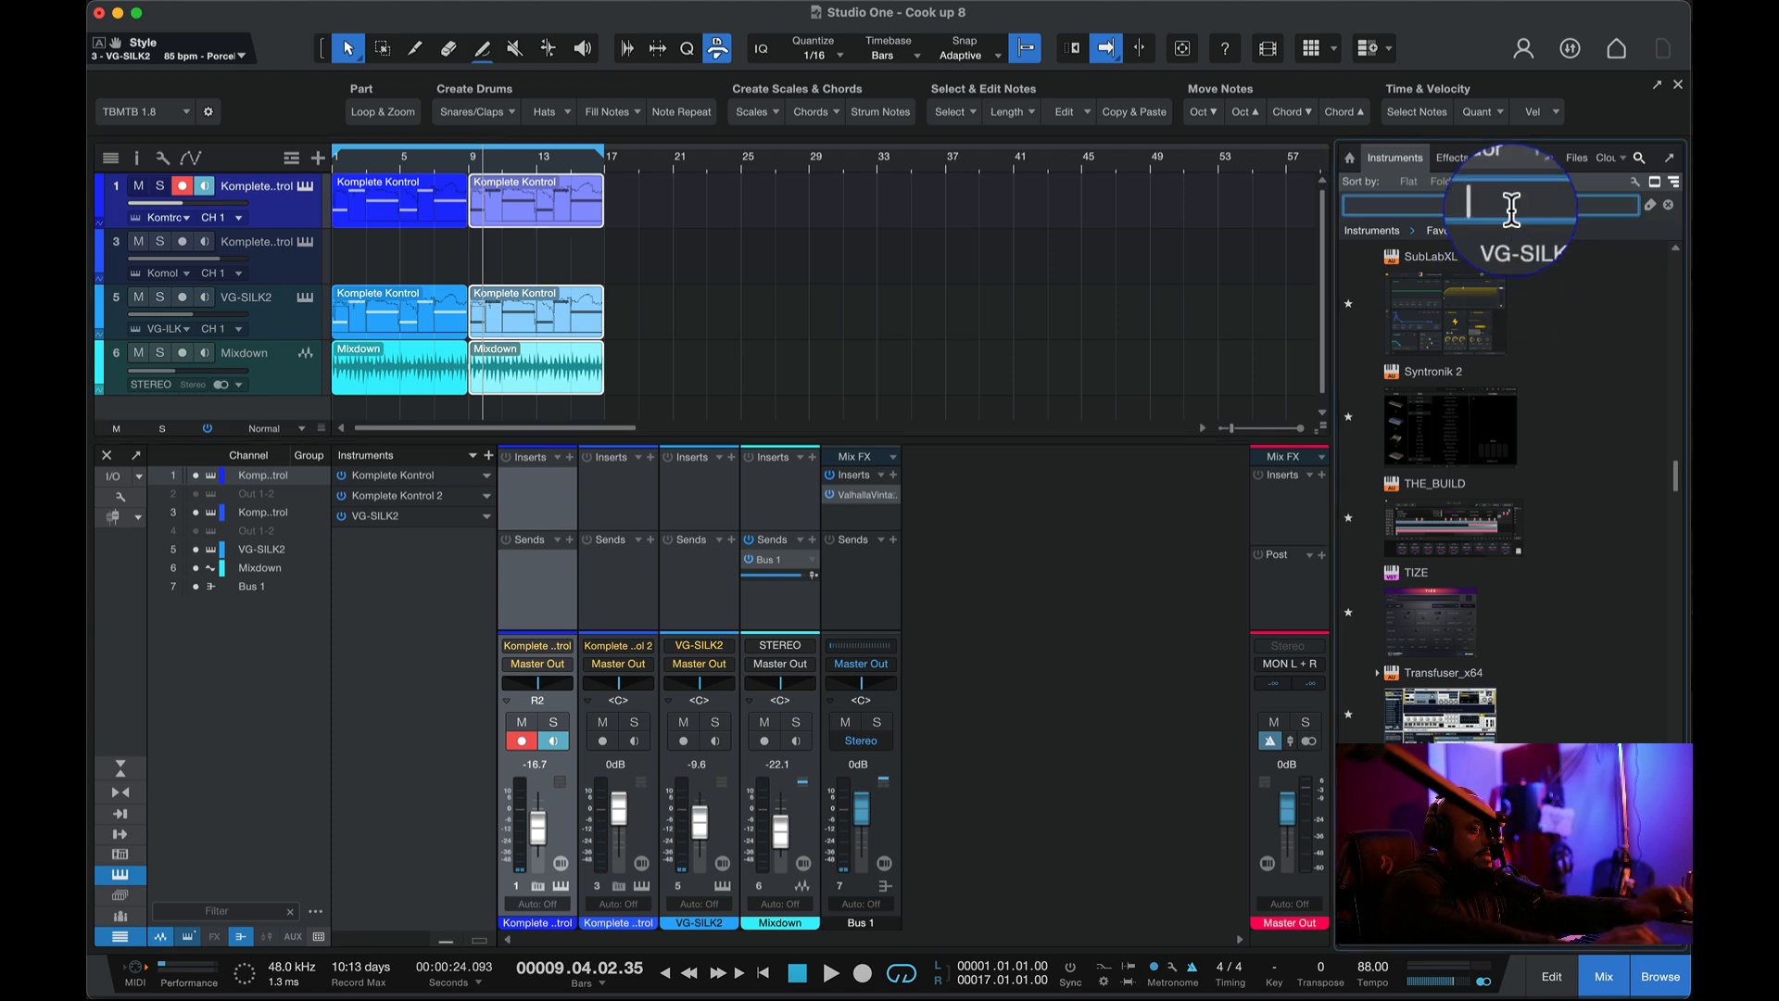
text(se)
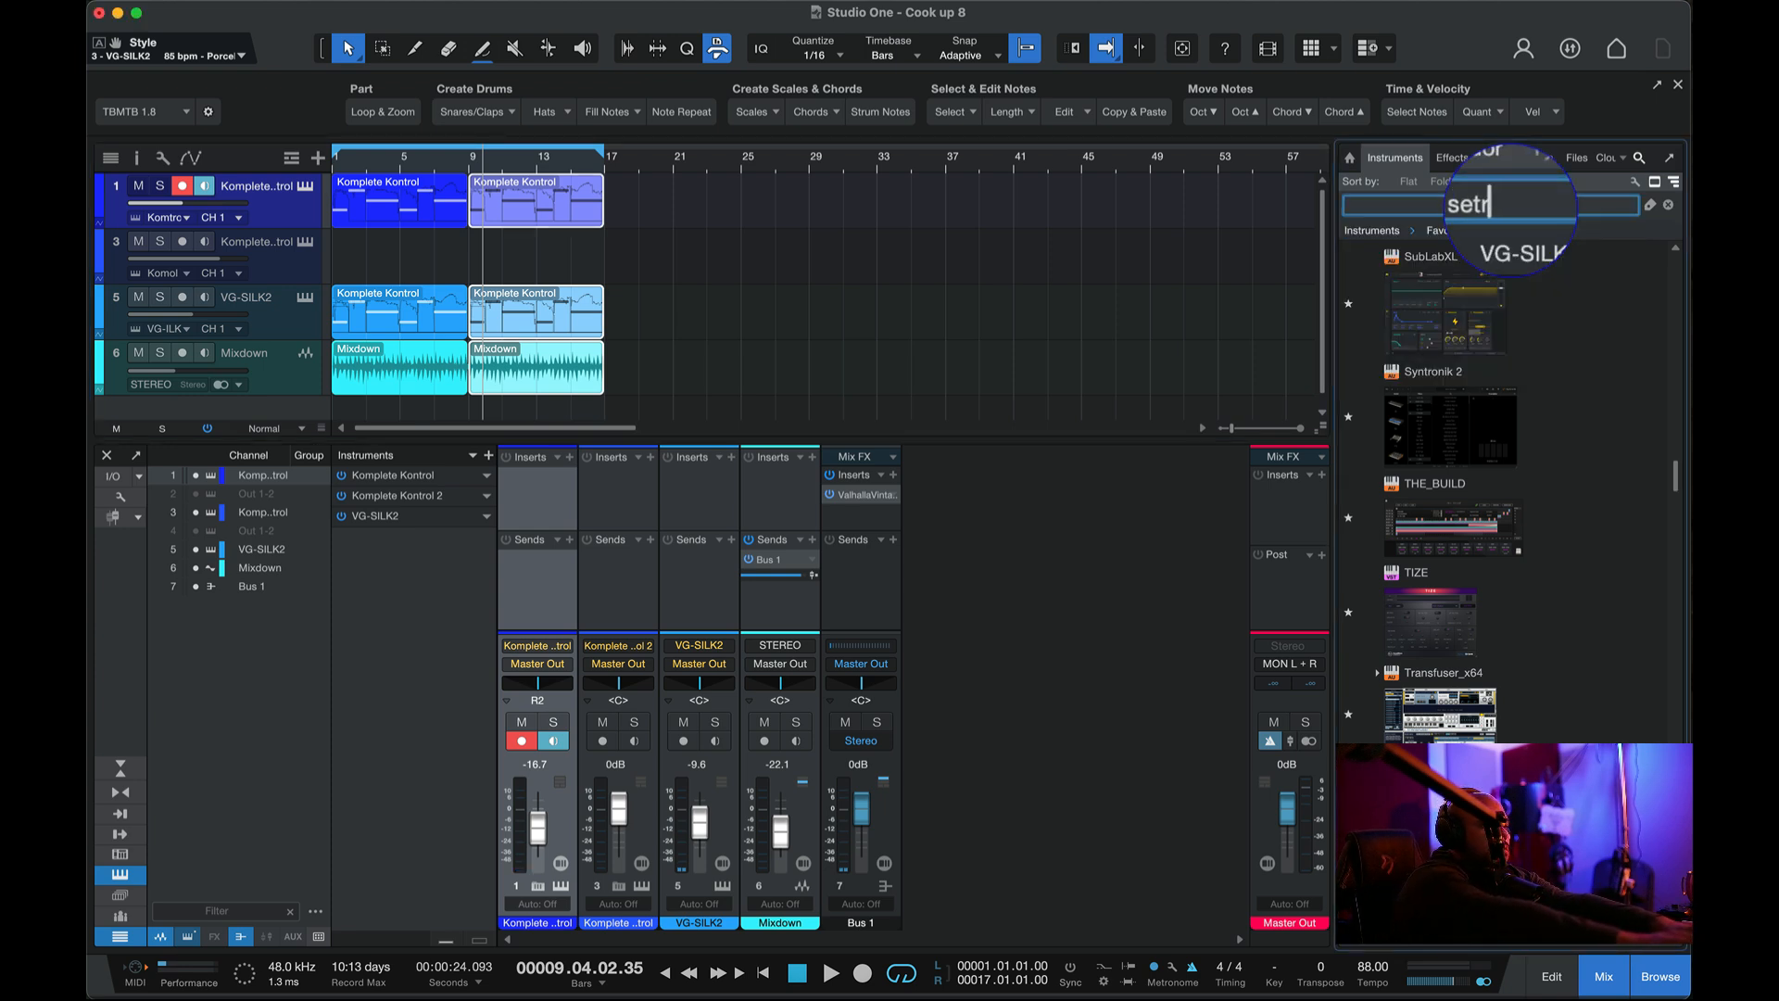
text(rum)
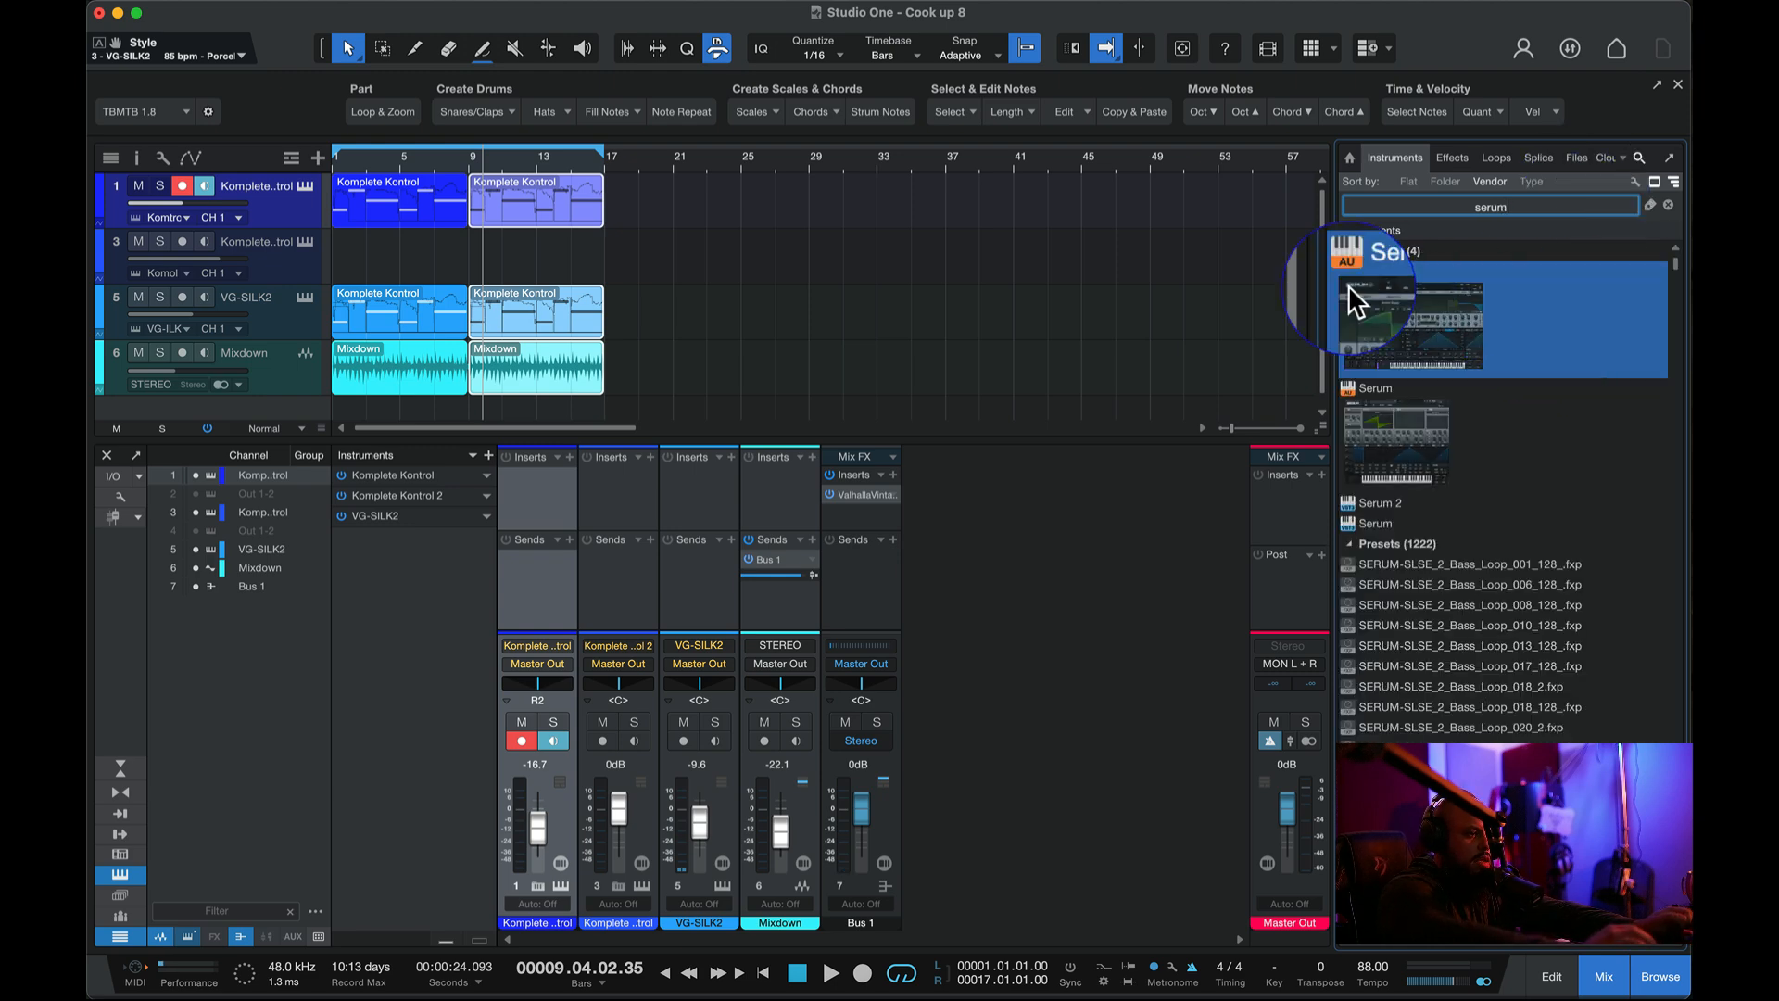
click(1612, 971)
drag(1460, 447, 738, 584)
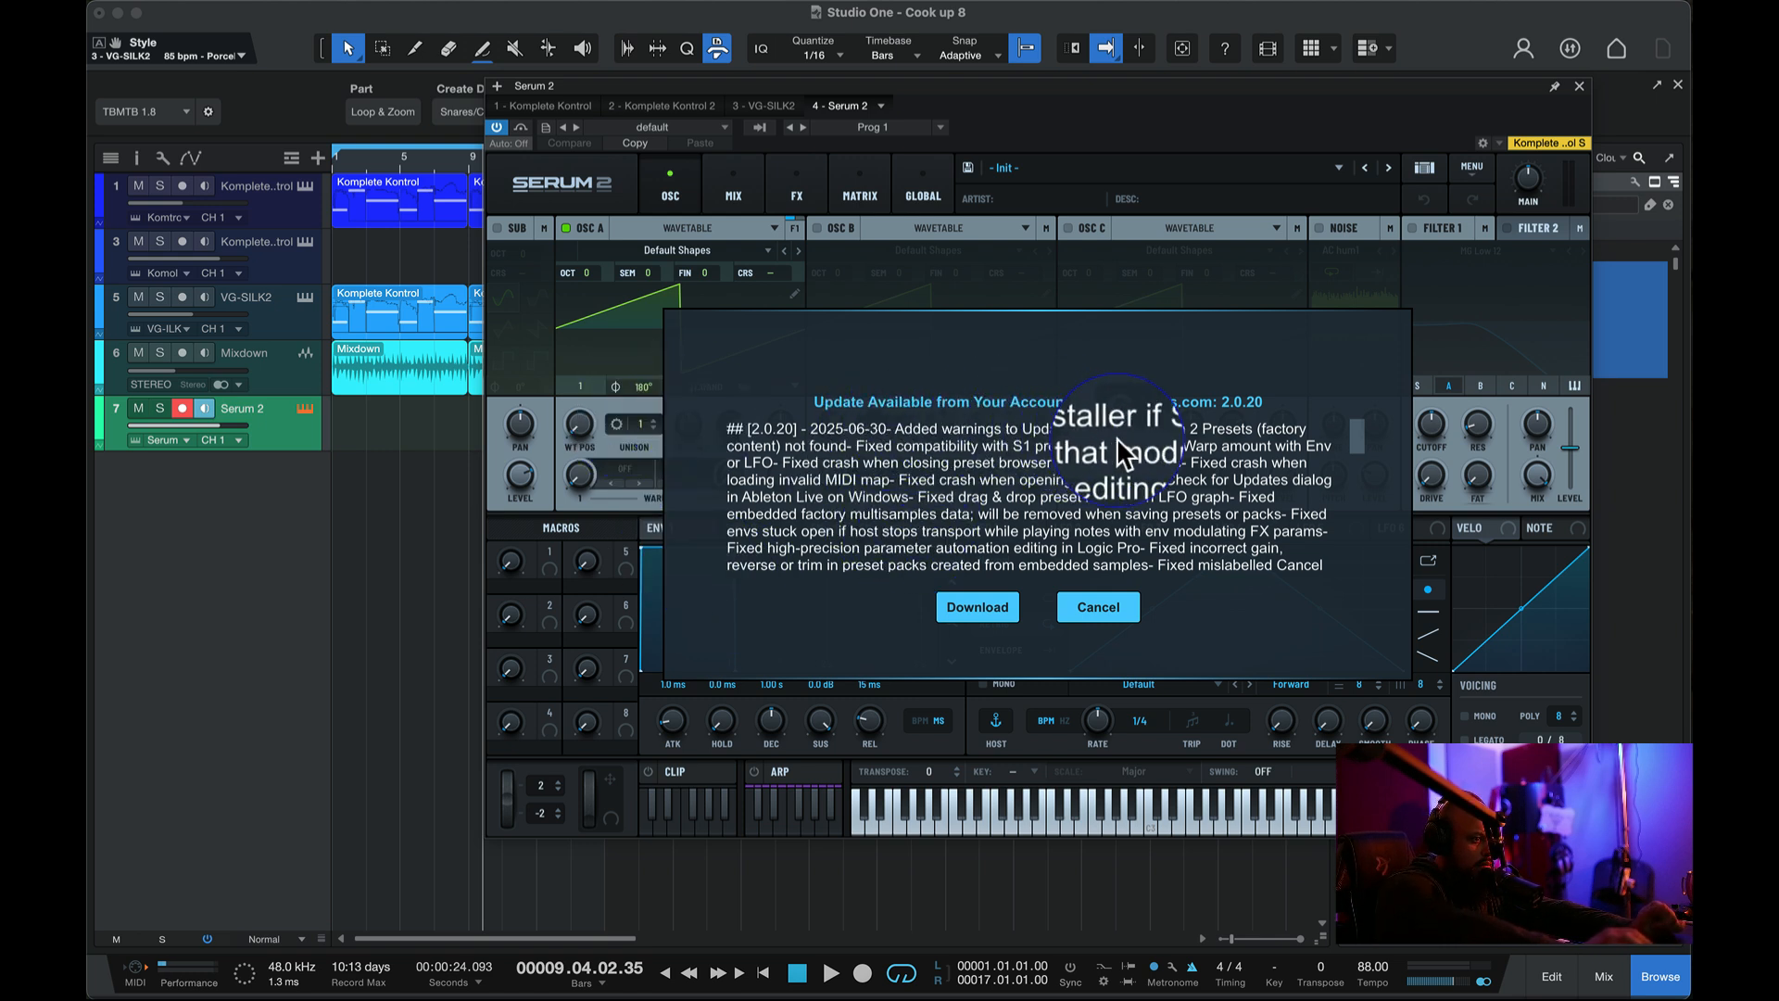
click(992, 611)
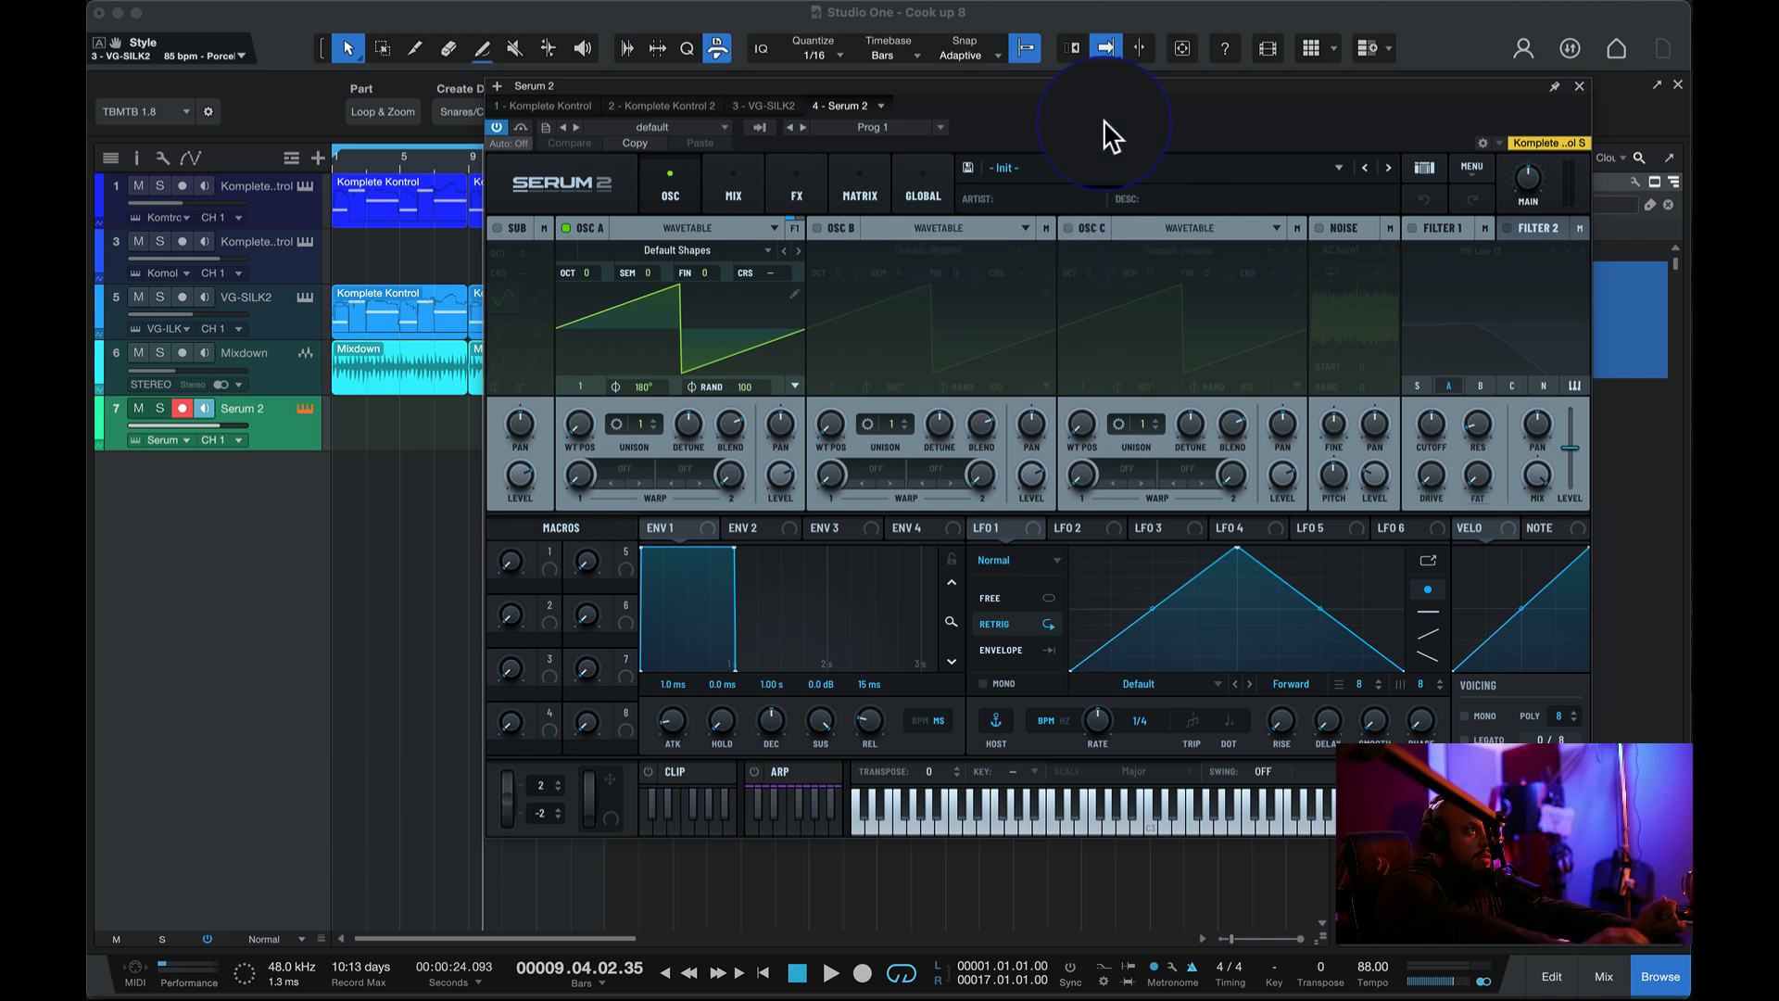
- Load the TSP_S2MD_Arp_play_chords preset from Splice's Serum 2 Mutated DnB collection
click(1191, 165)
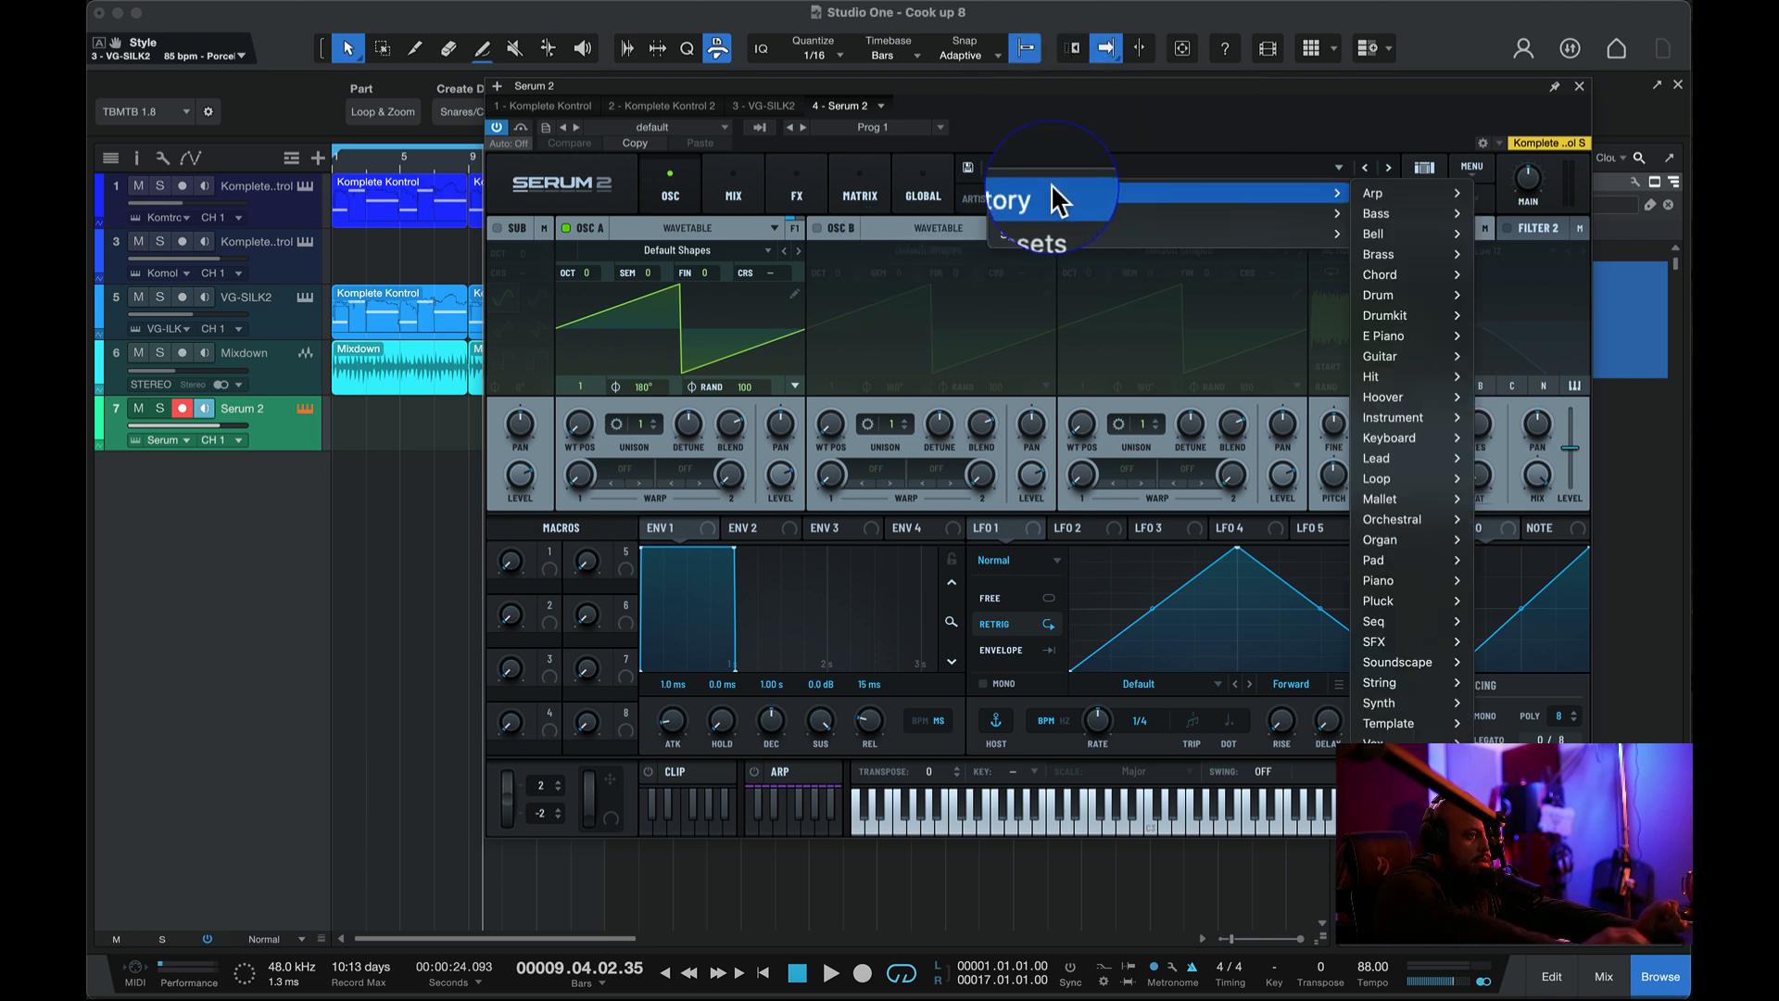
mouse_move(1024, 215)
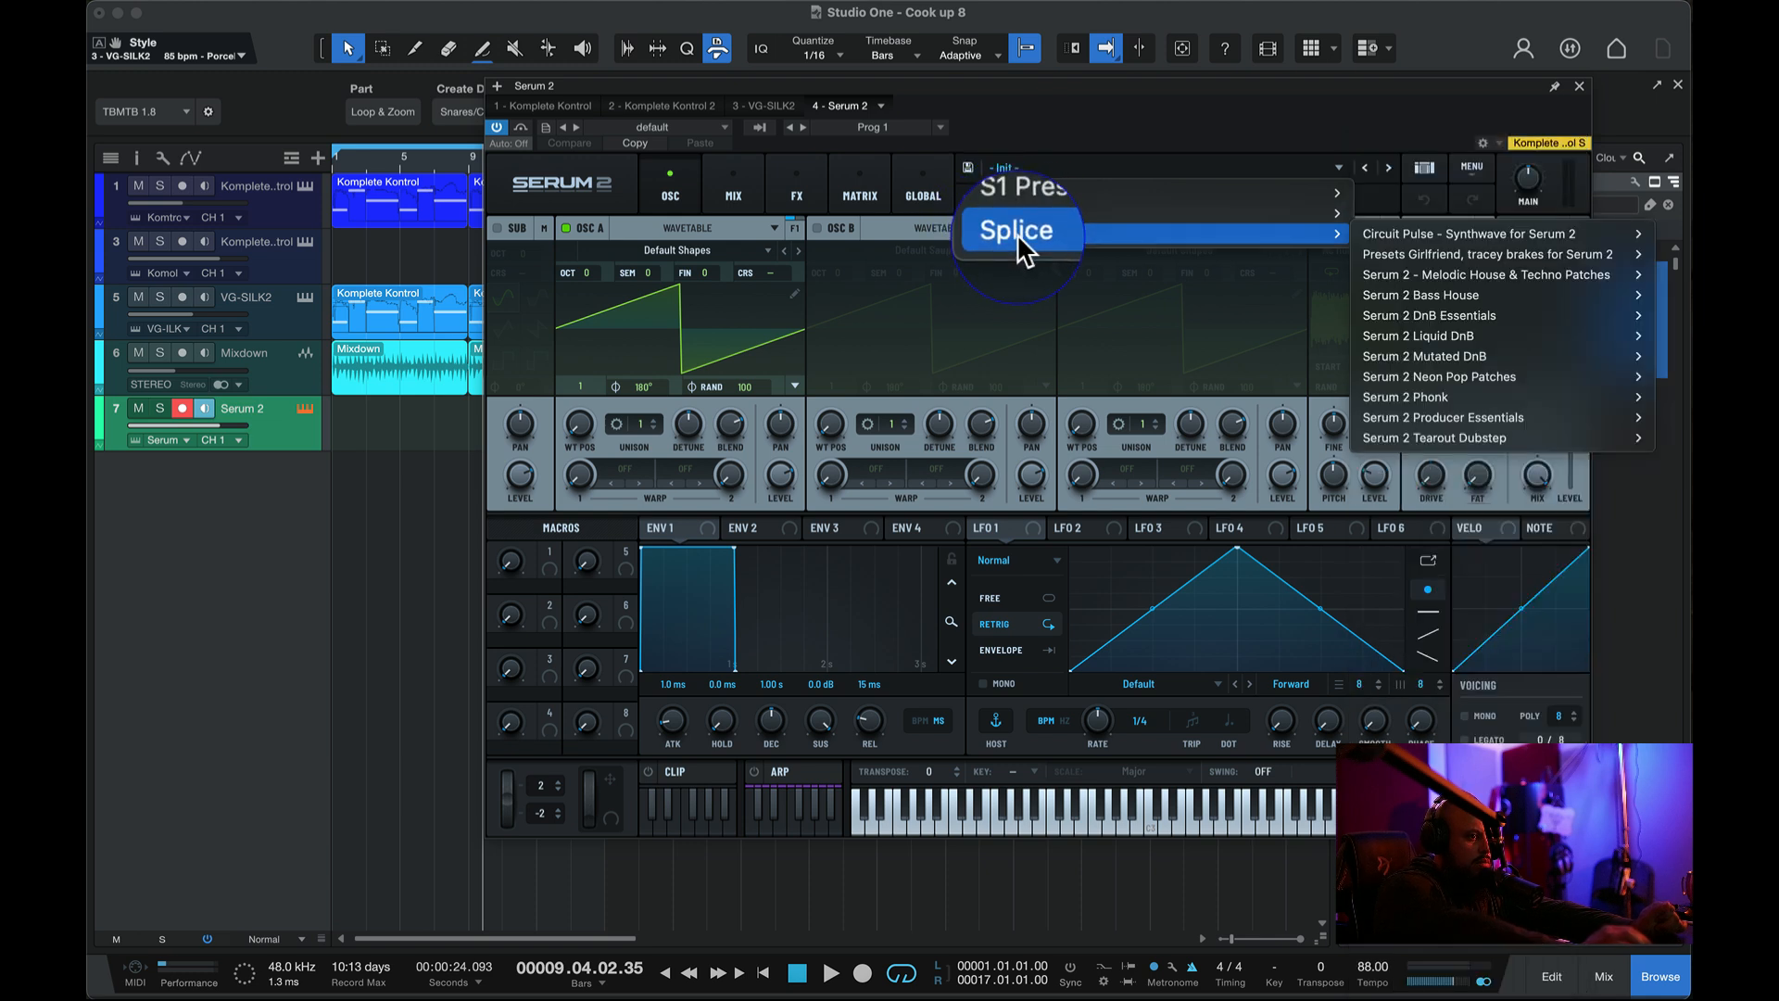
mouse_move(1449, 353)
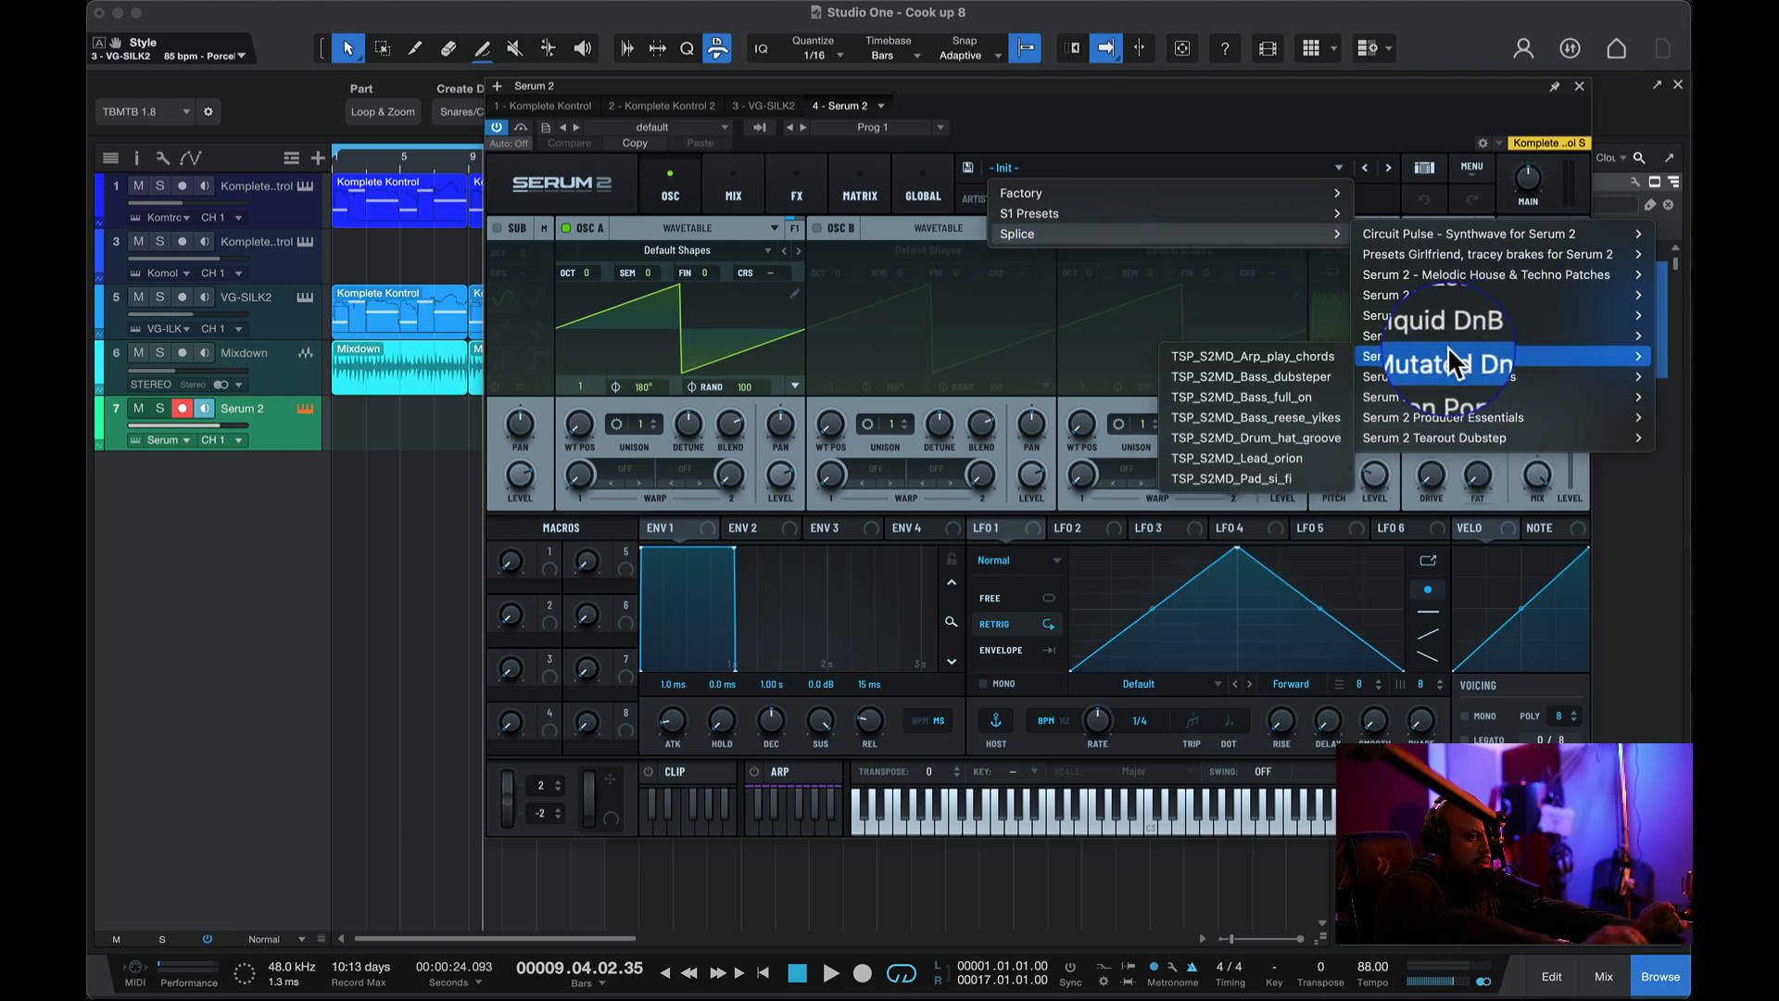
click(1314, 354)
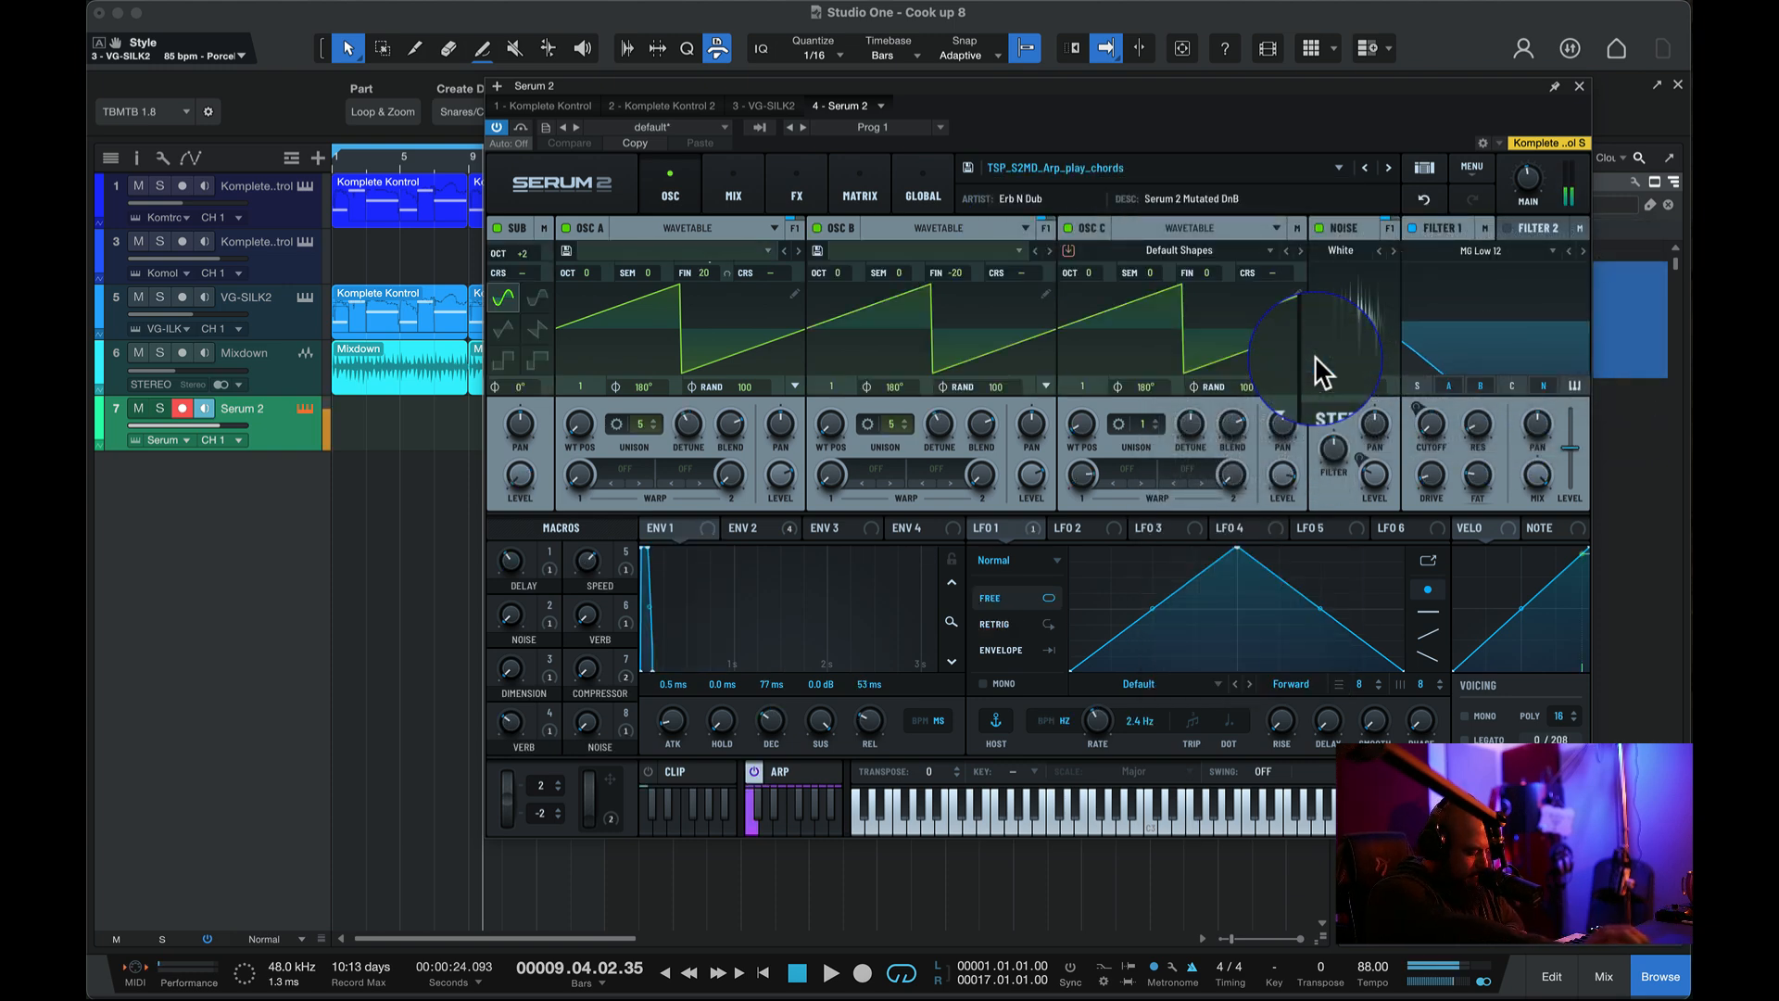
- Set the Serum 2 track's volume to -18.3 dB, close its window and audition the sound against the arrangement from the start
click(158, 421)
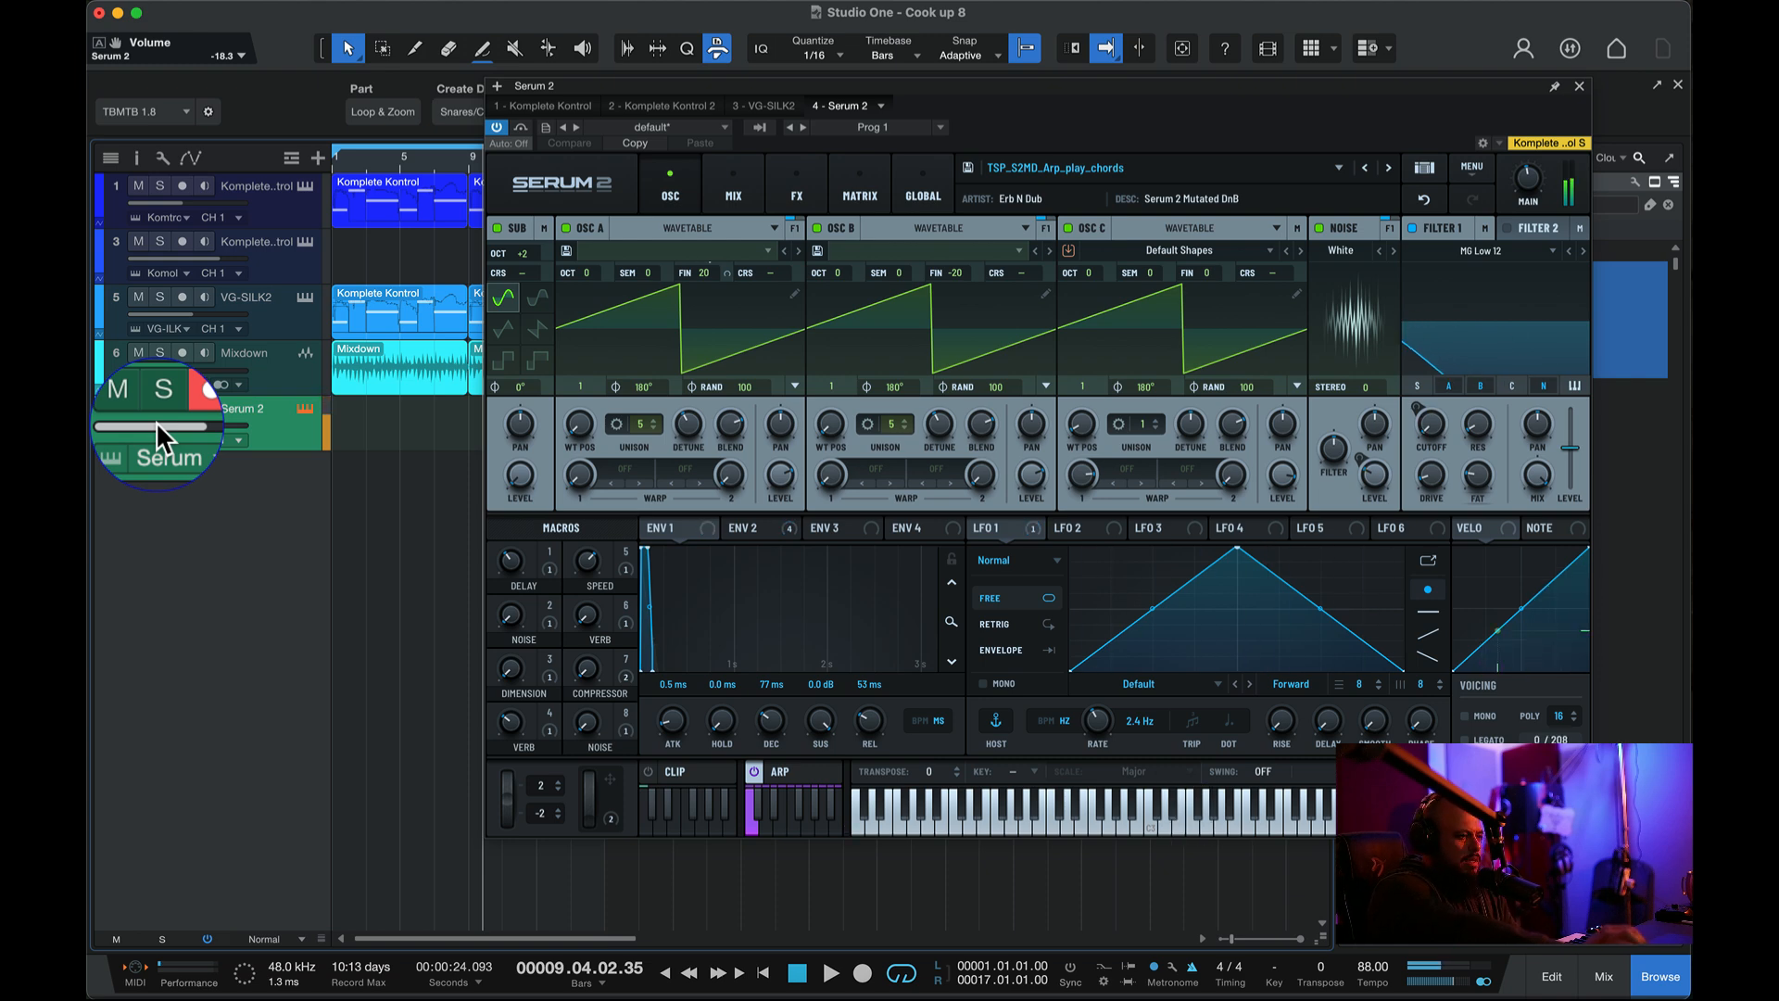
click(1585, 73)
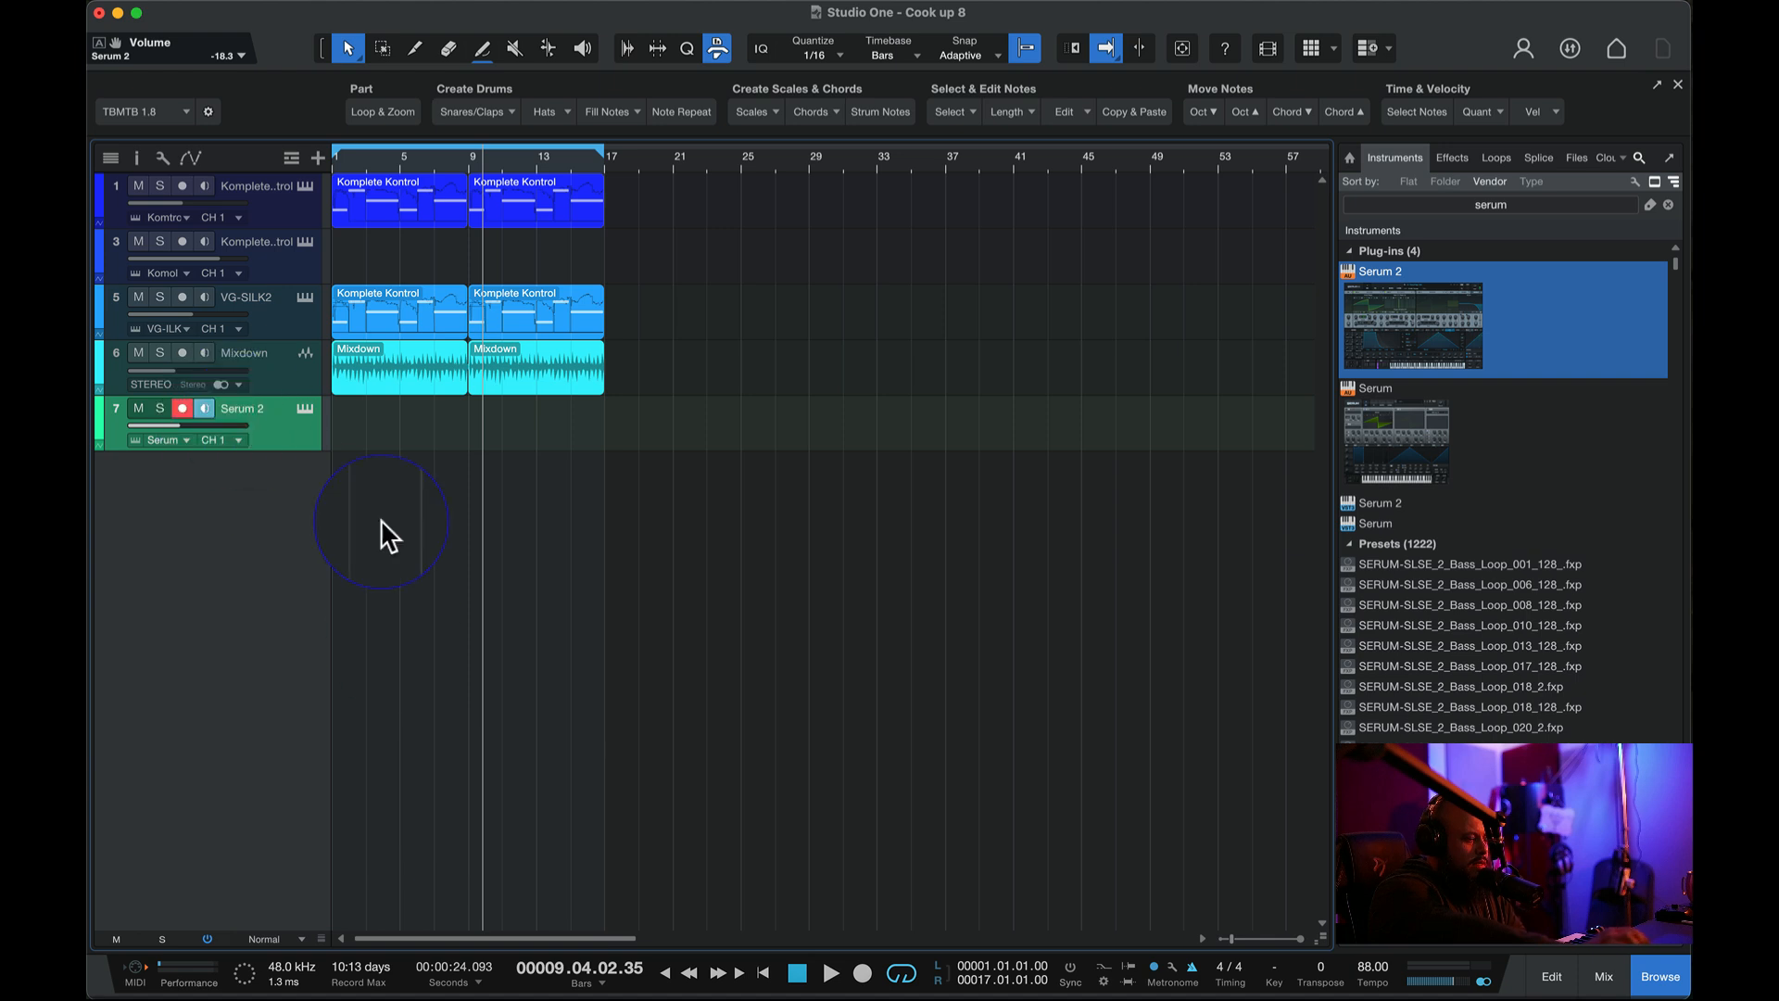
click(797, 972)
click(832, 971)
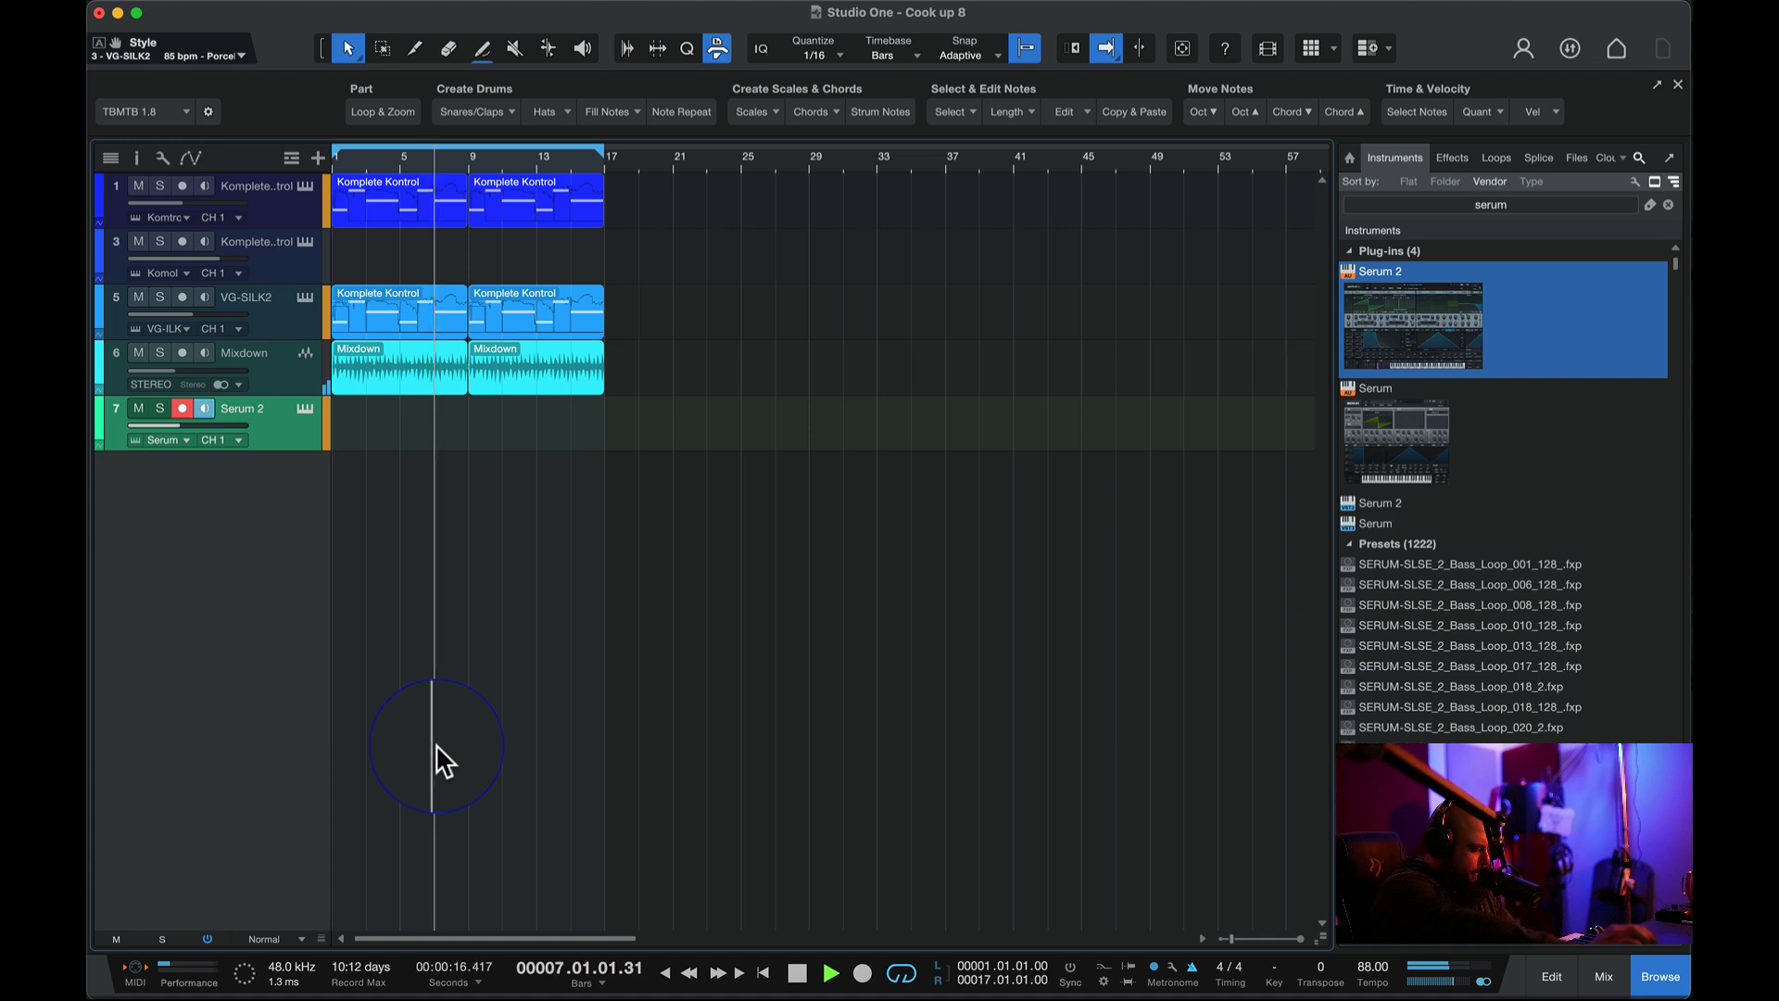
key(space)
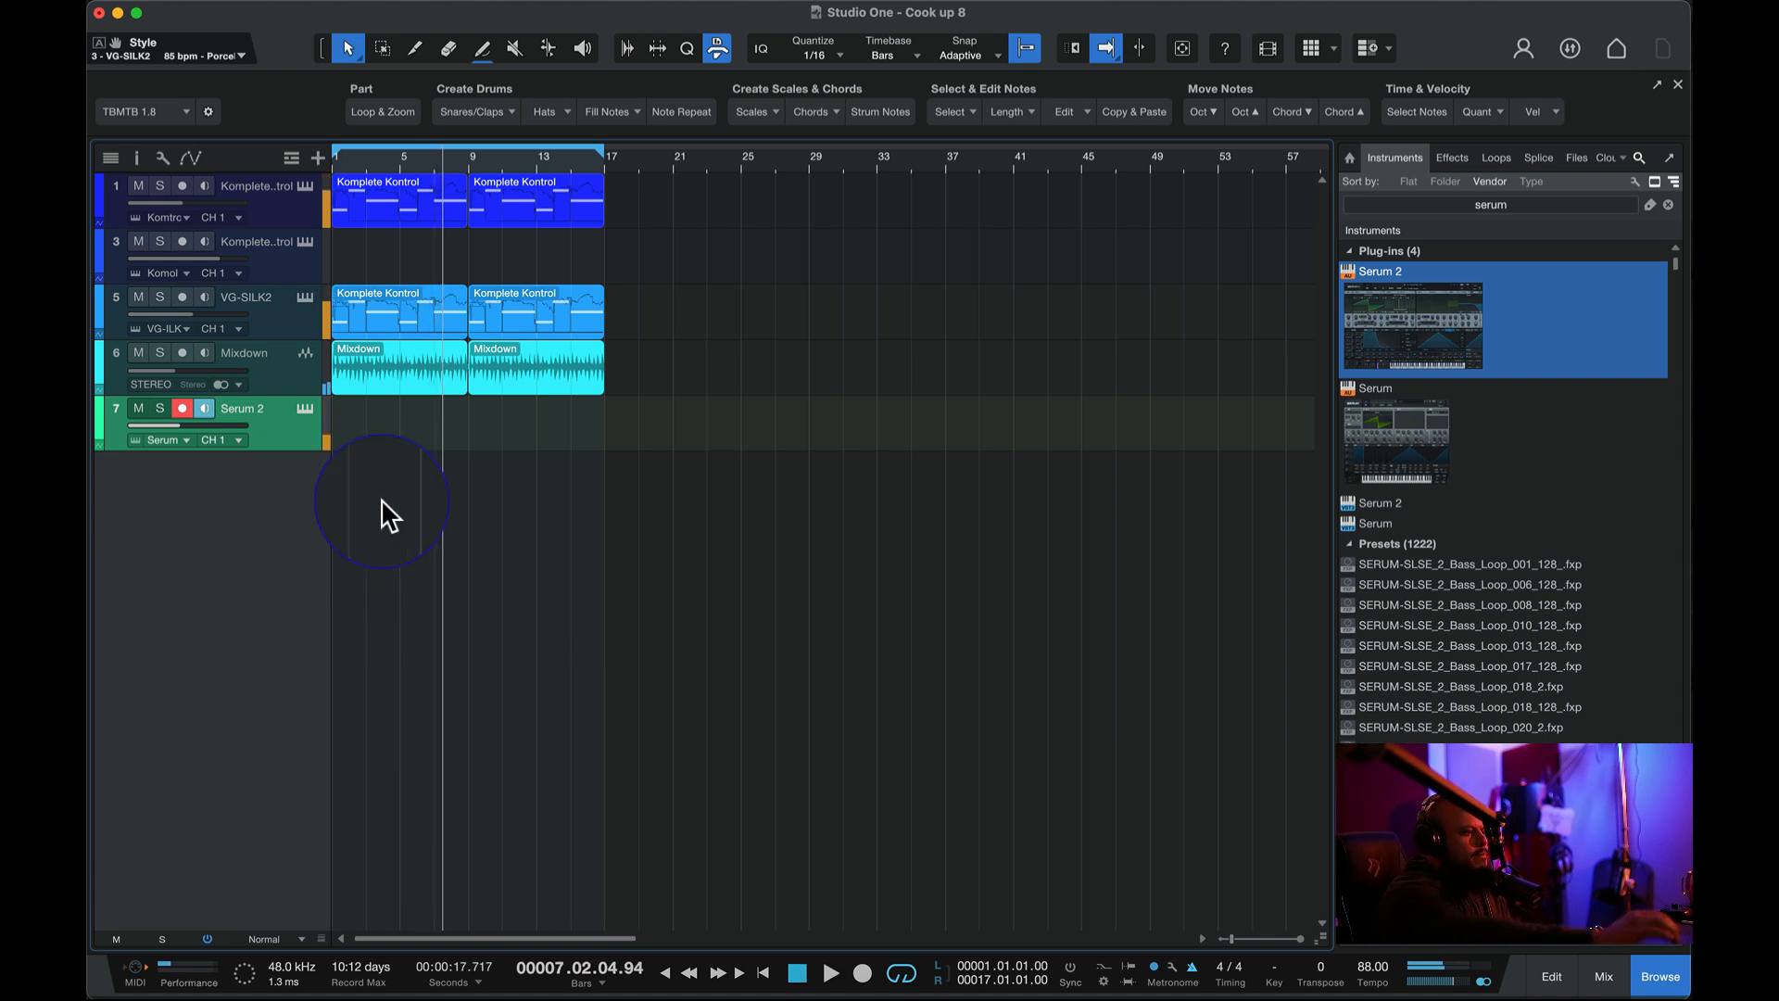
- Reopen Serum 2 and load the TSP_S2LD_Keys_elements preset from Splice's Serum 2 Liquid DnB collection
click(306, 408)
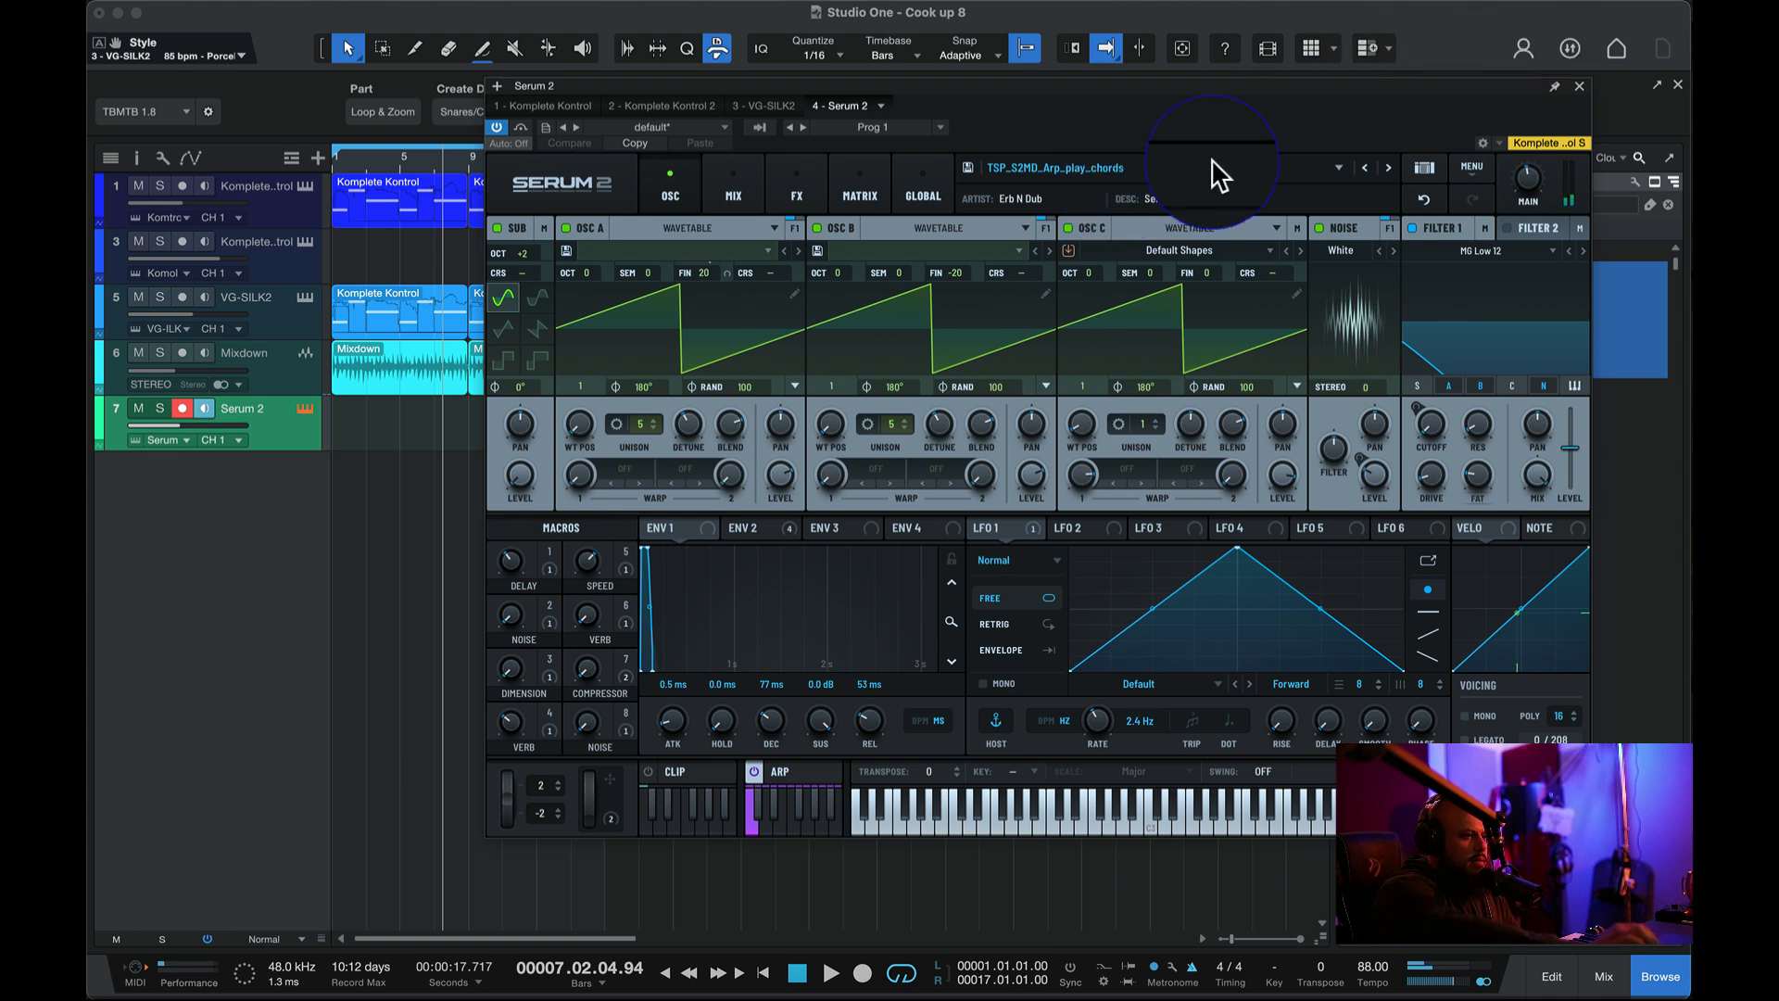
click(1337, 167)
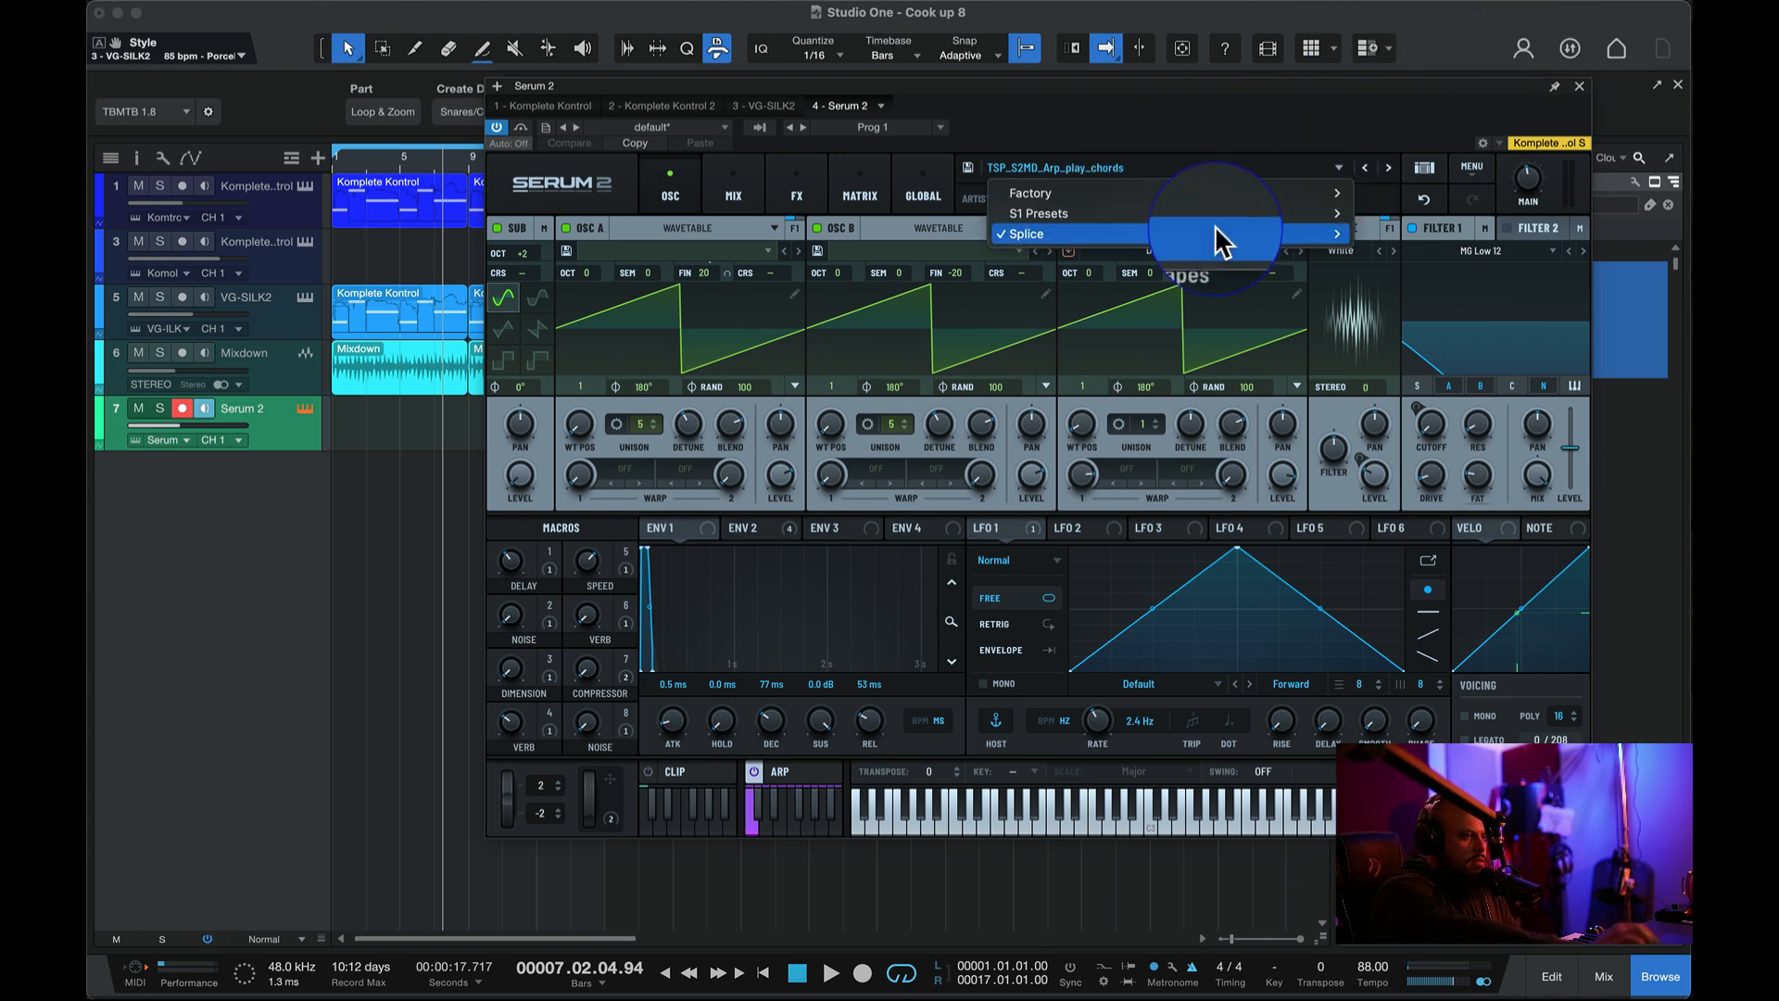
mouse_move(1209, 234)
mouse_move(1538, 320)
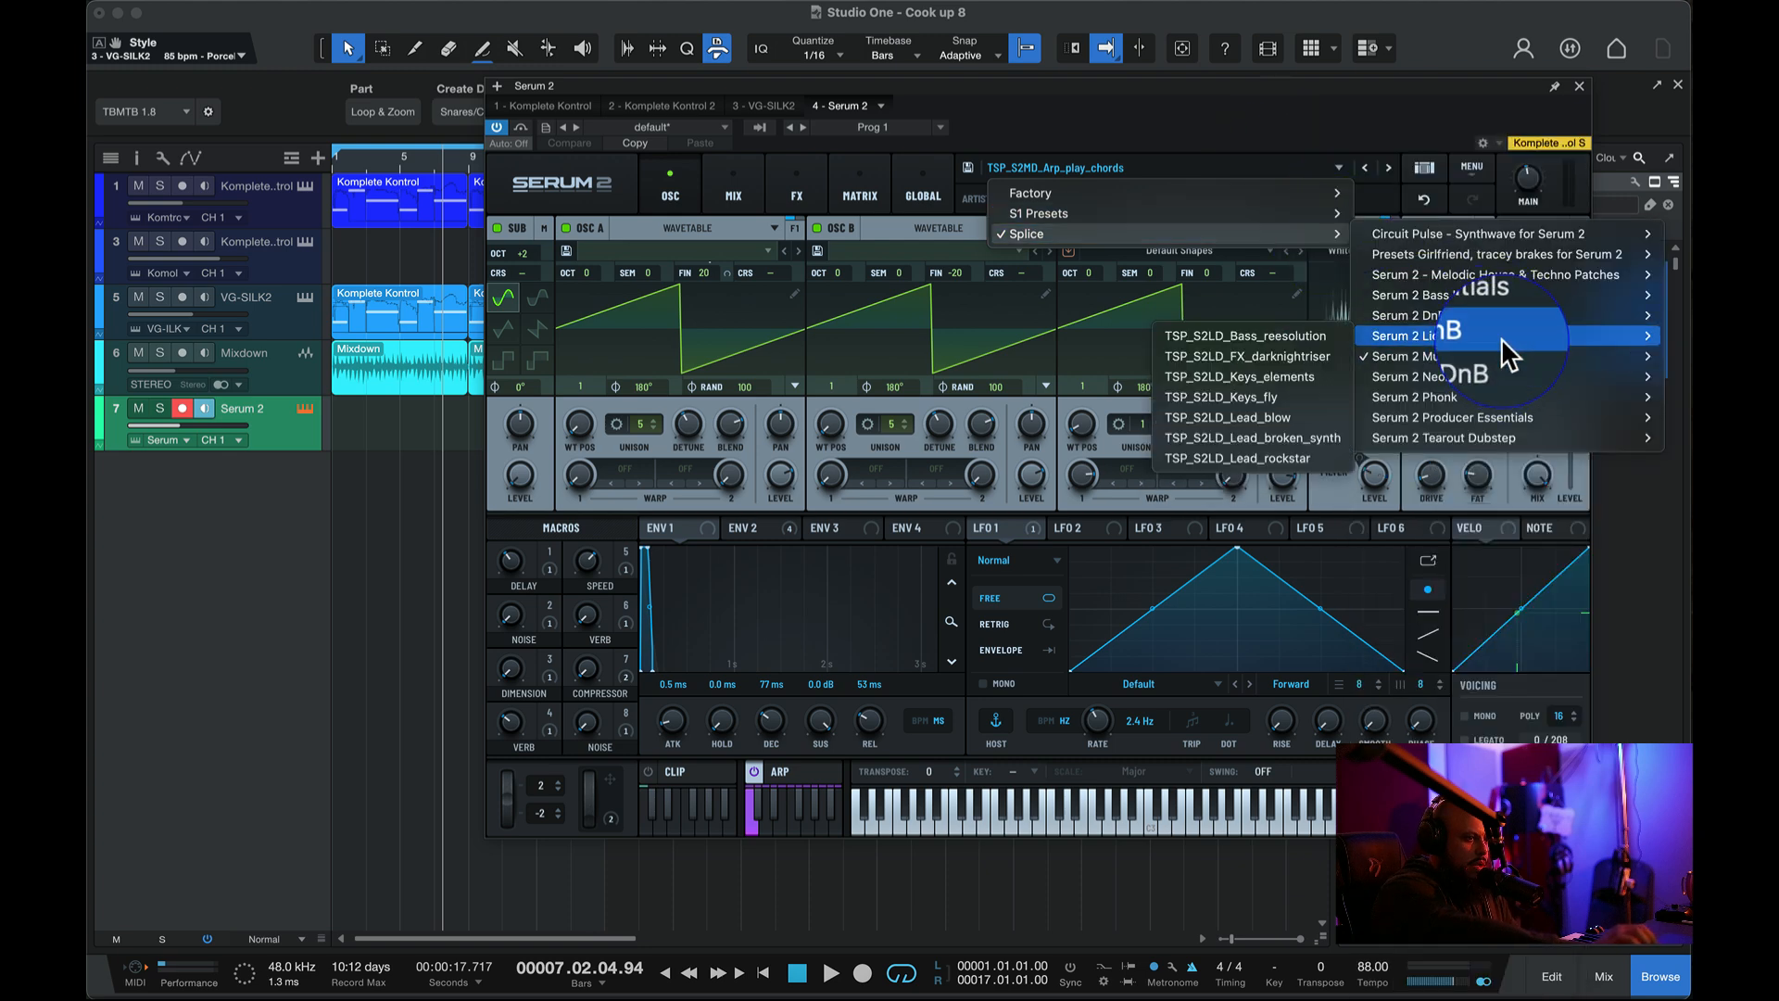
click(1320, 376)
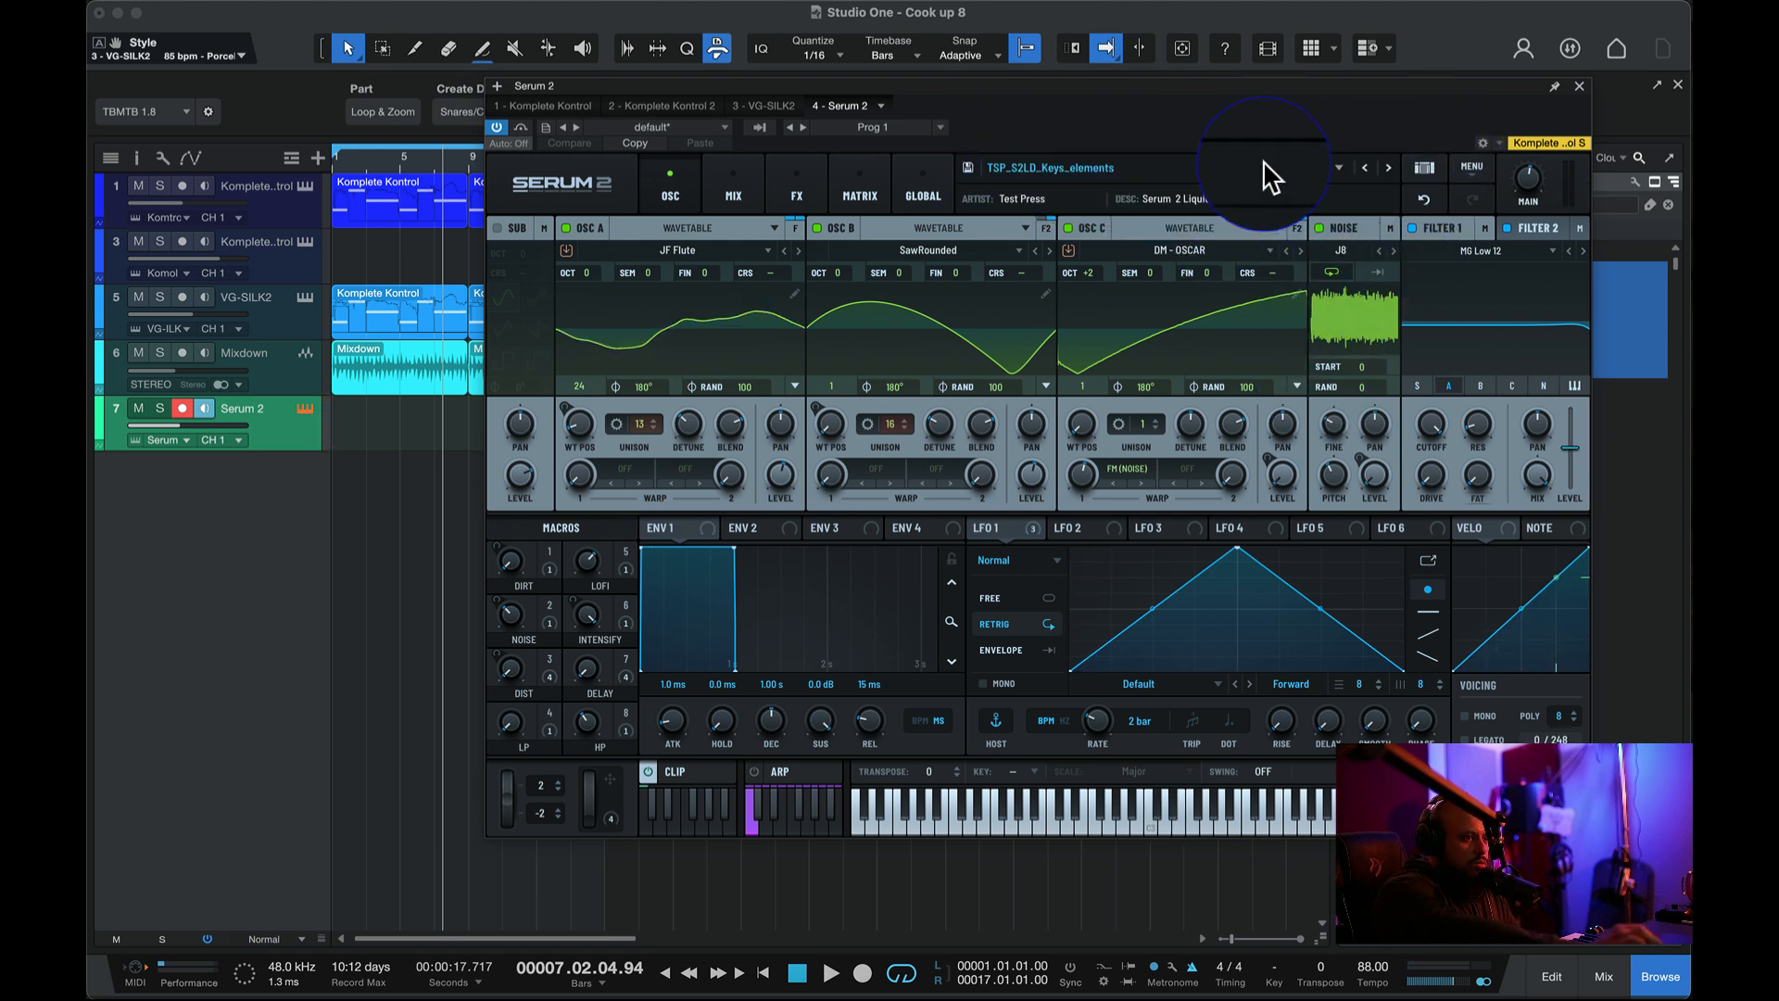
- Open Serum 2's preset browser and preview TSP_S2TD_Bass_Wub_technique and TSP_S2PE_Keys_choir_sidechain
click(1431, 172)
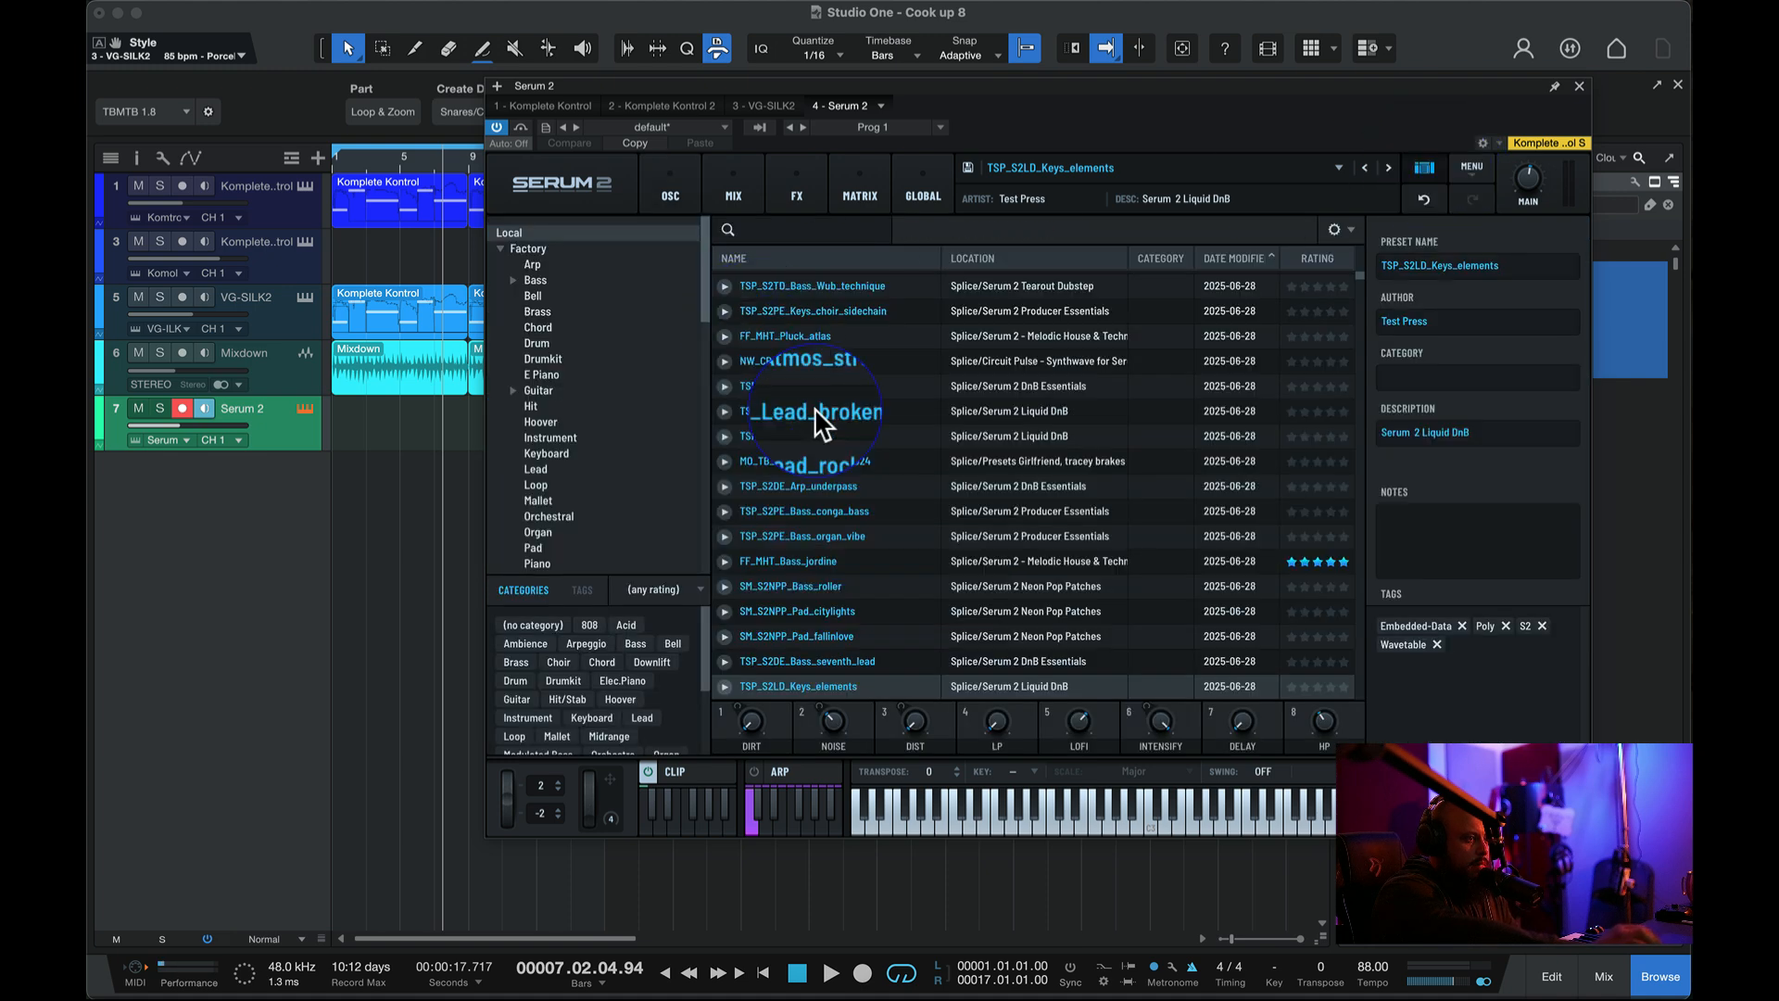
click(723, 287)
click(721, 311)
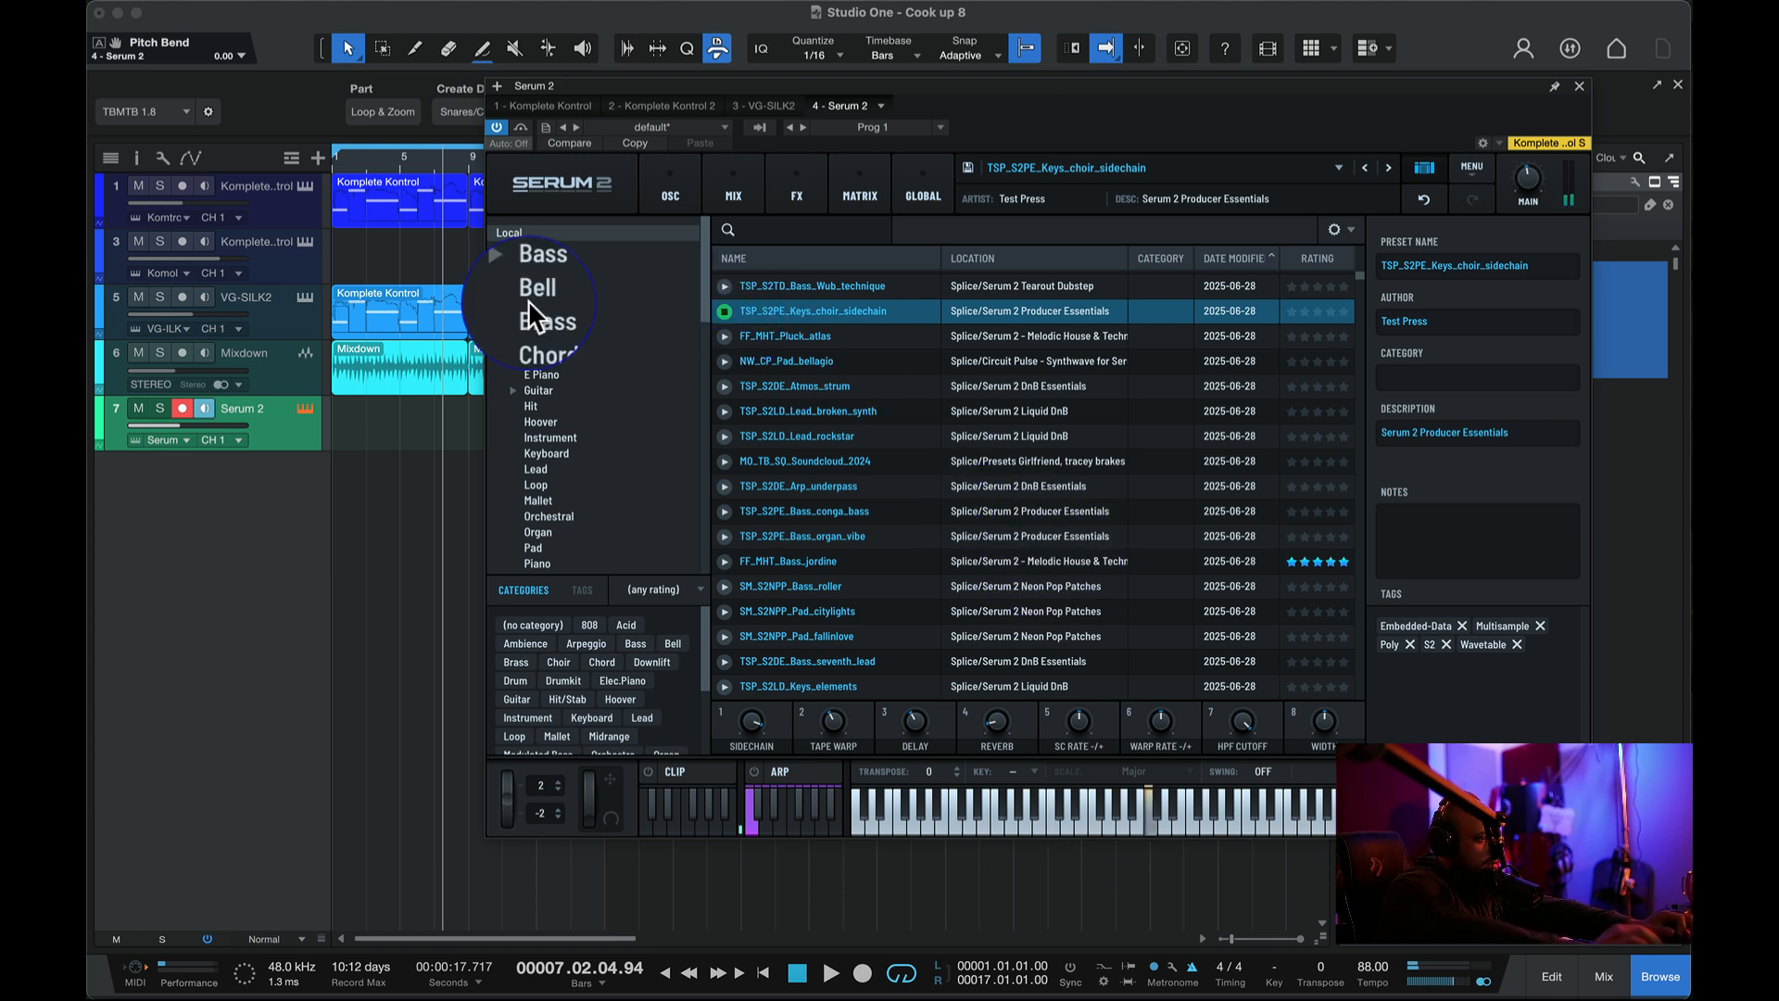
- Load PD - Amorphic from the factory Pad presets and play the arrangement from the start to audition it
click(539, 547)
click(725, 358)
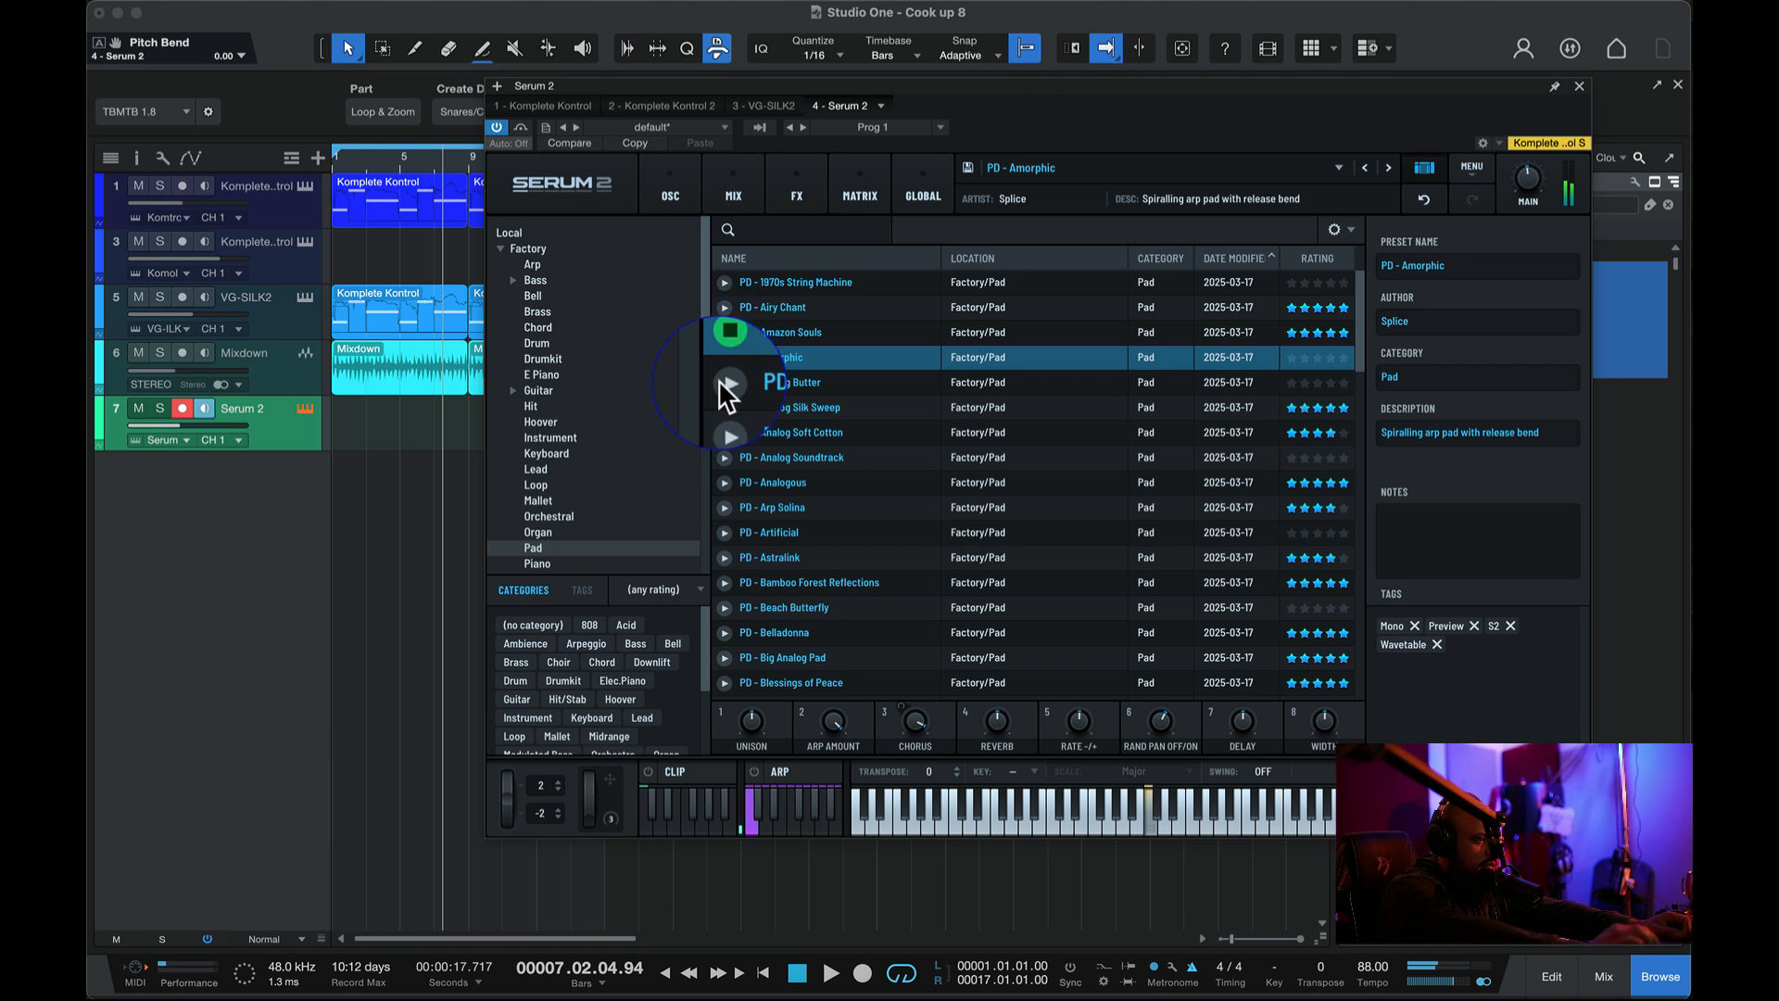
double_click(811, 357)
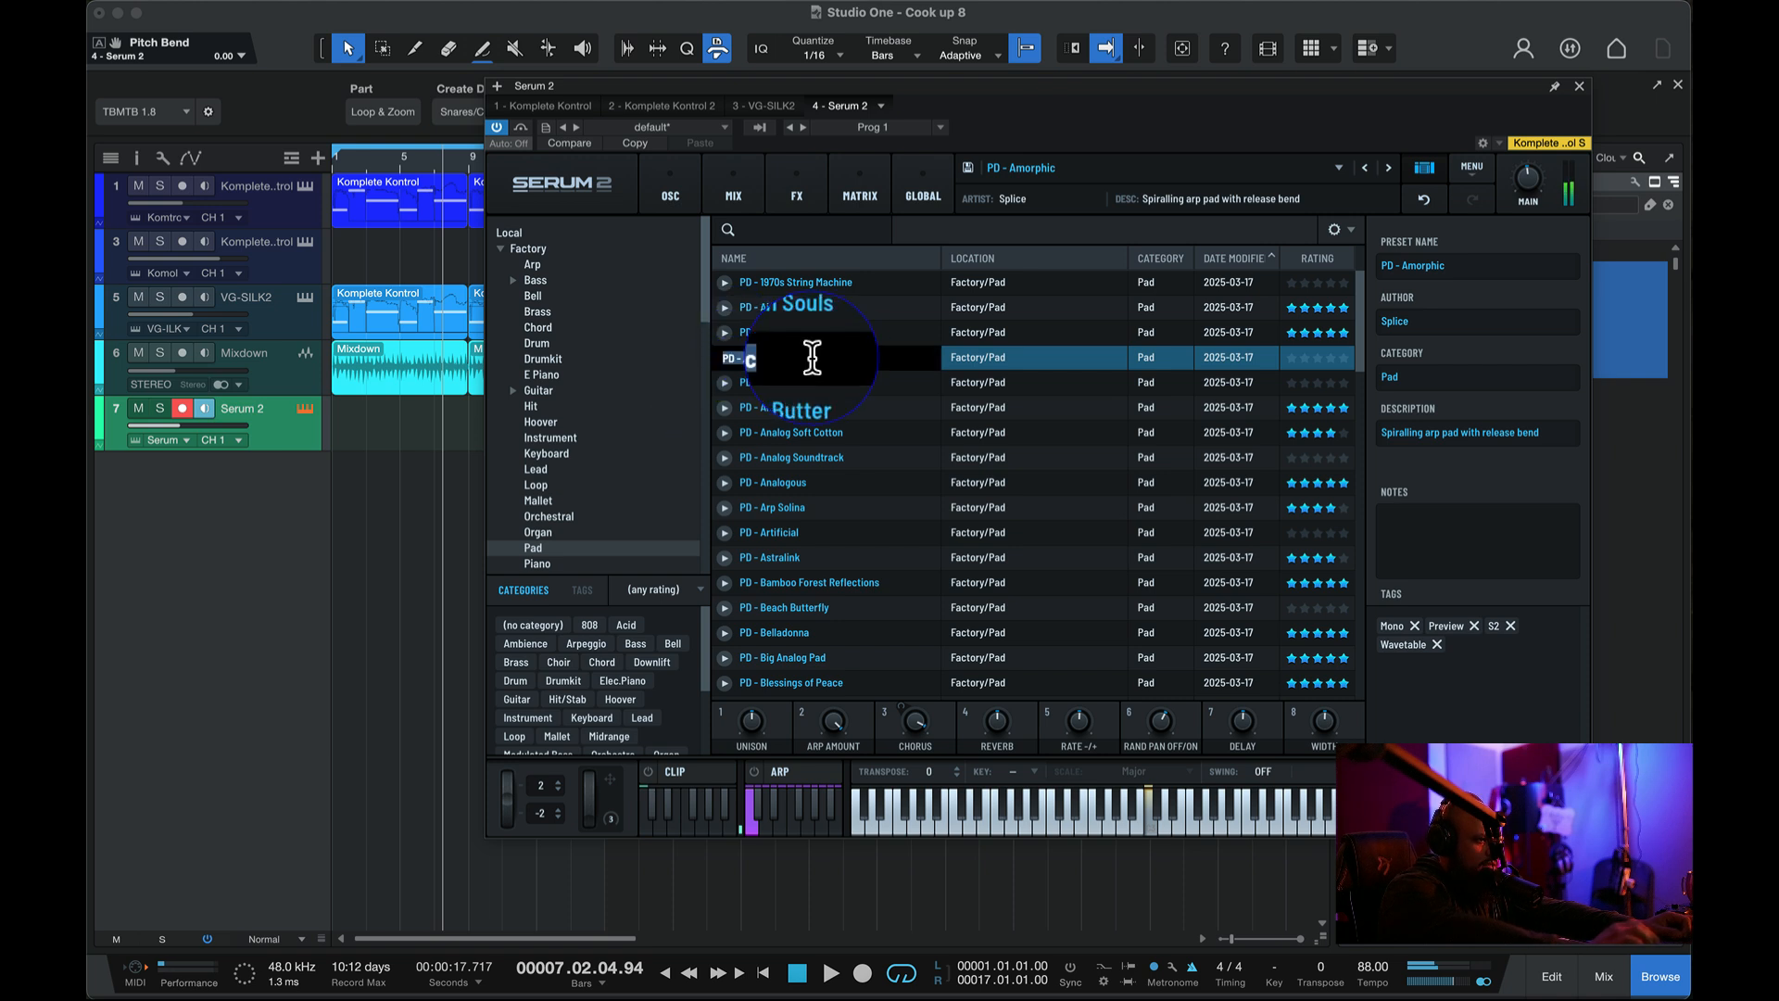
click(848, 358)
click(856, 380)
click(853, 360)
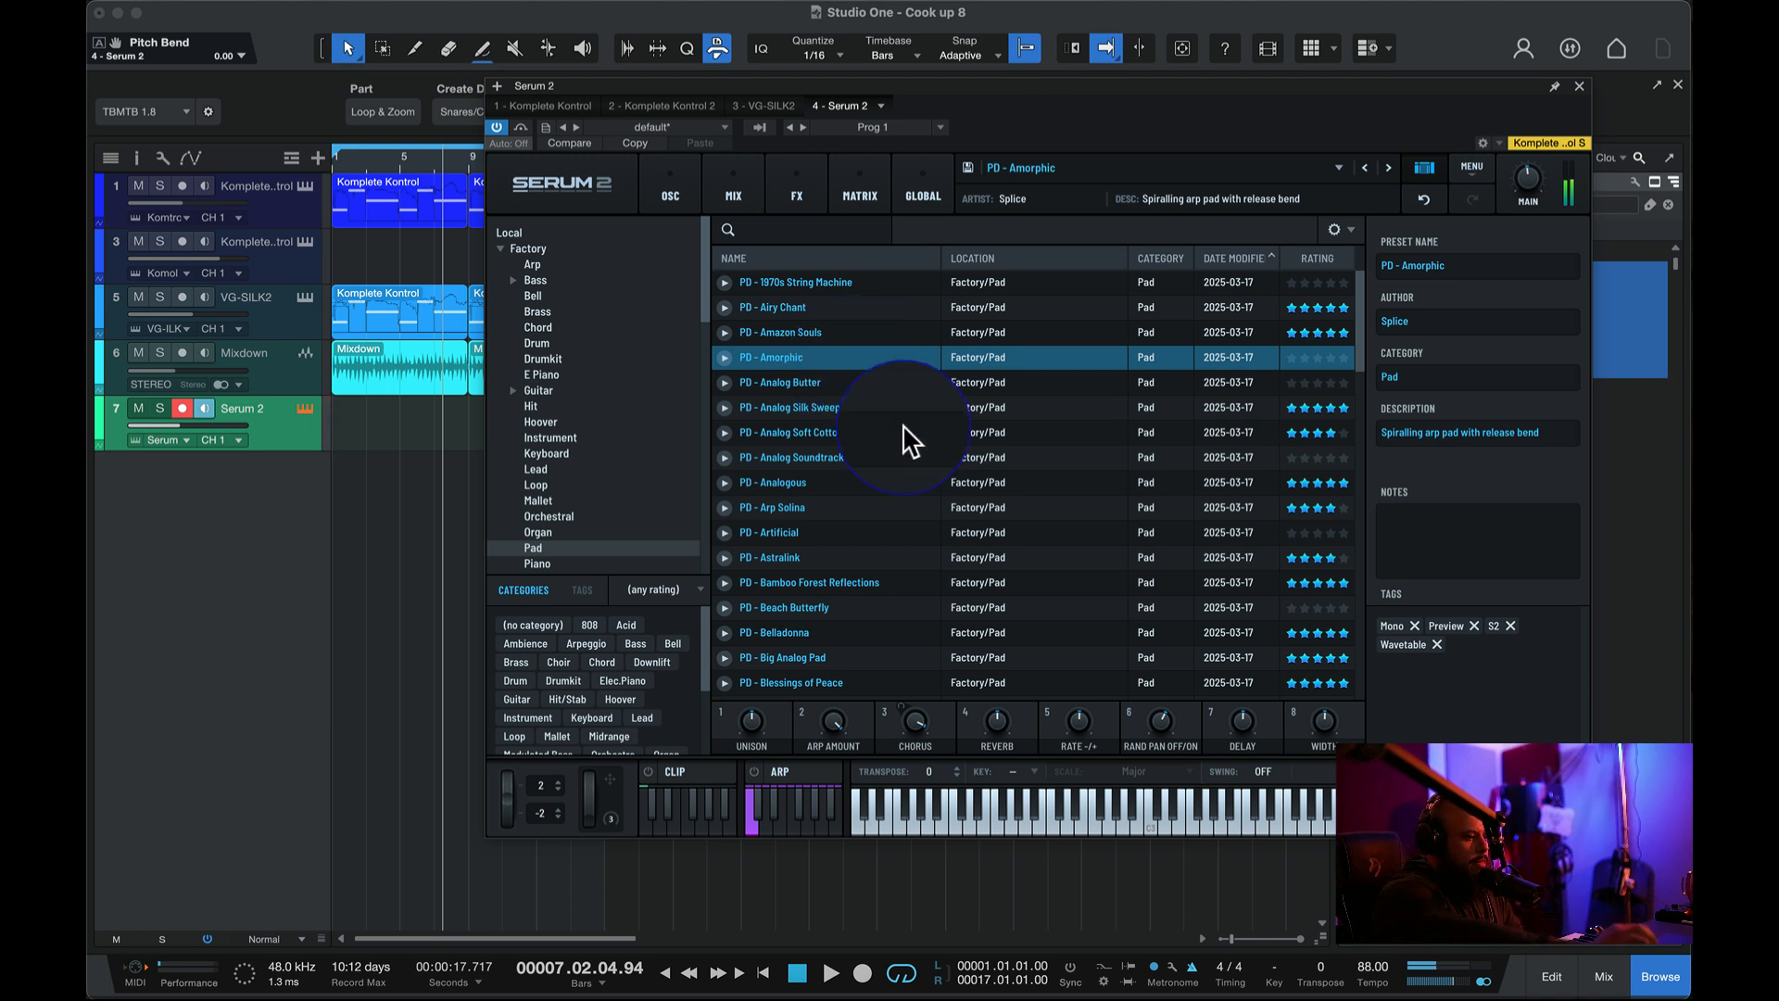
click(799, 972)
click(830, 972)
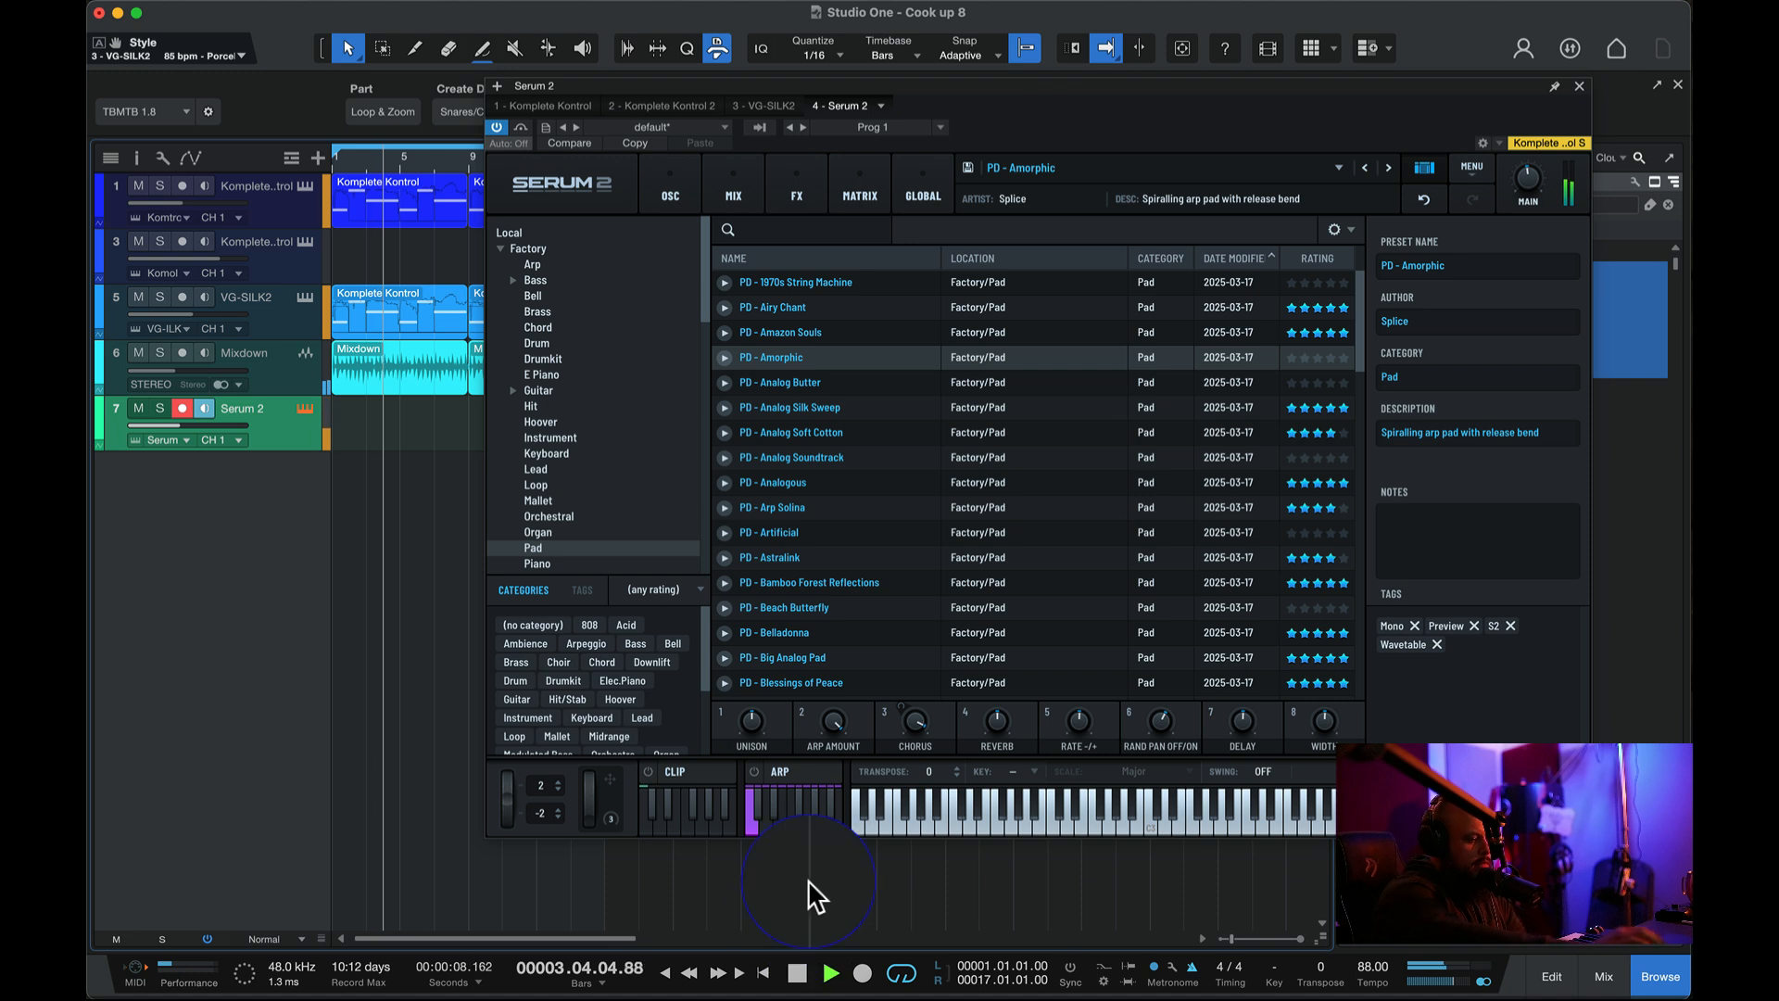
- Stop playback and preview the factory pad presets PD - Heart Chakra Emotion, PD - Heaven Grains and PD - Illuminous
click(797, 973)
scroll(833, 306, down, 10)
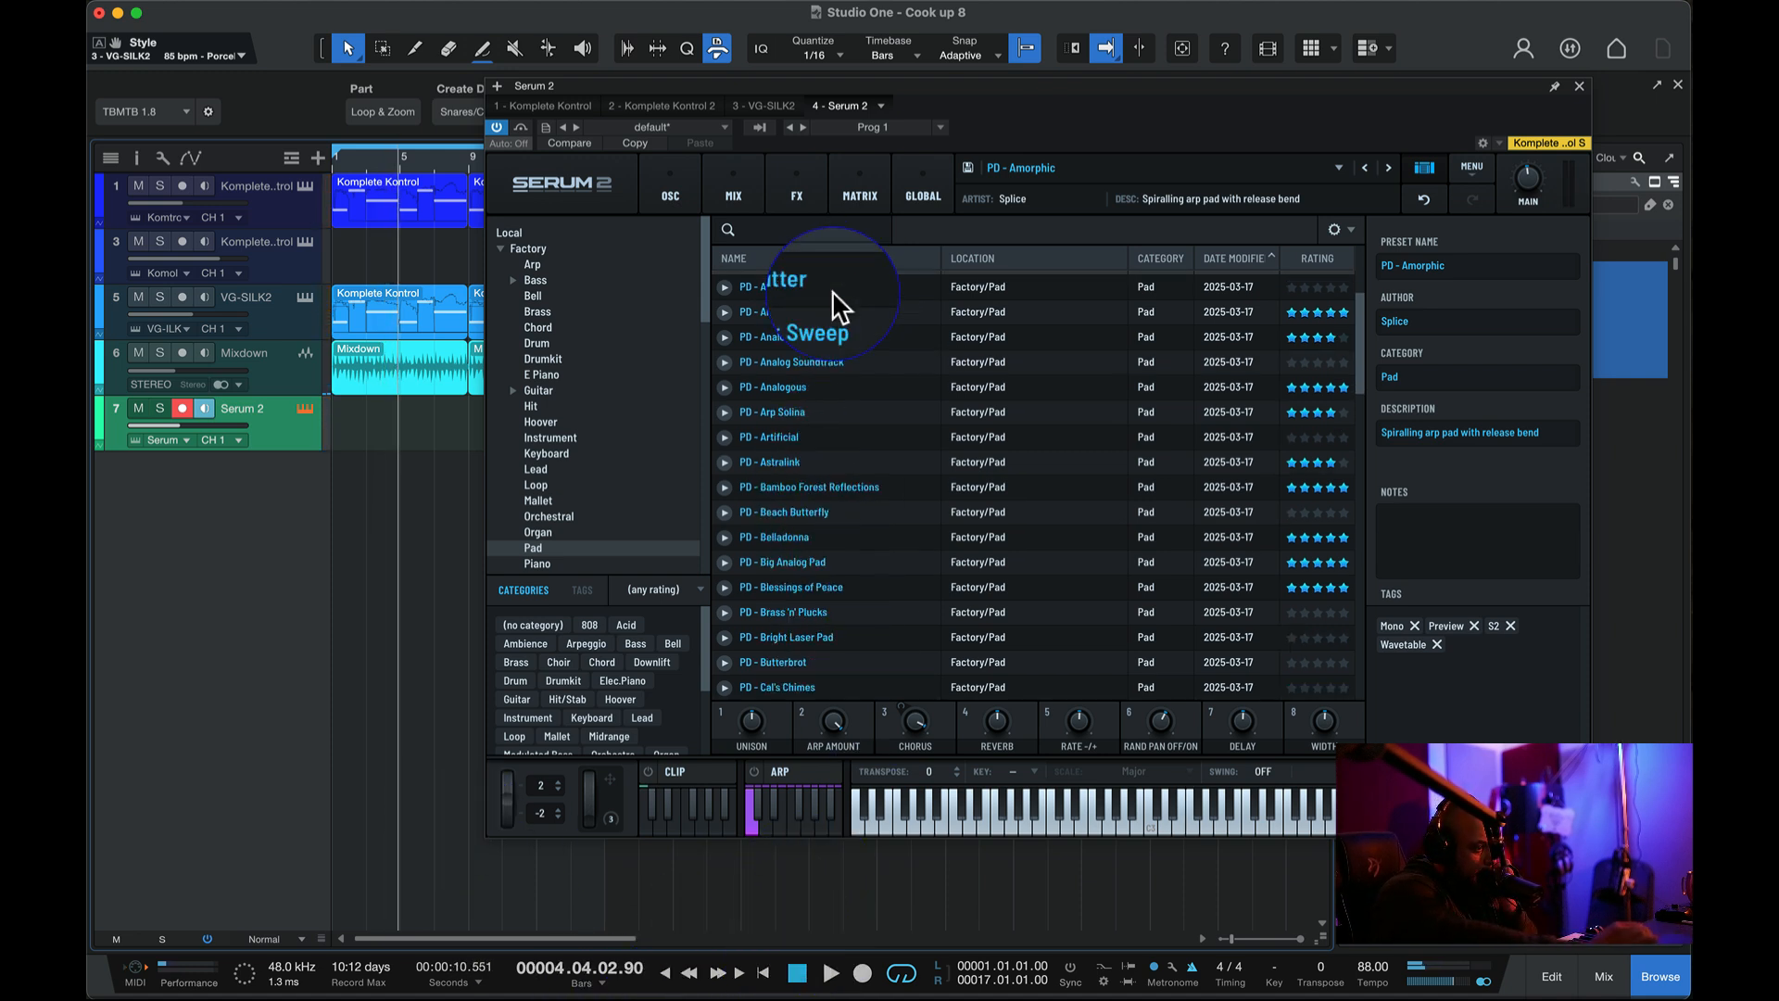
click(789, 523)
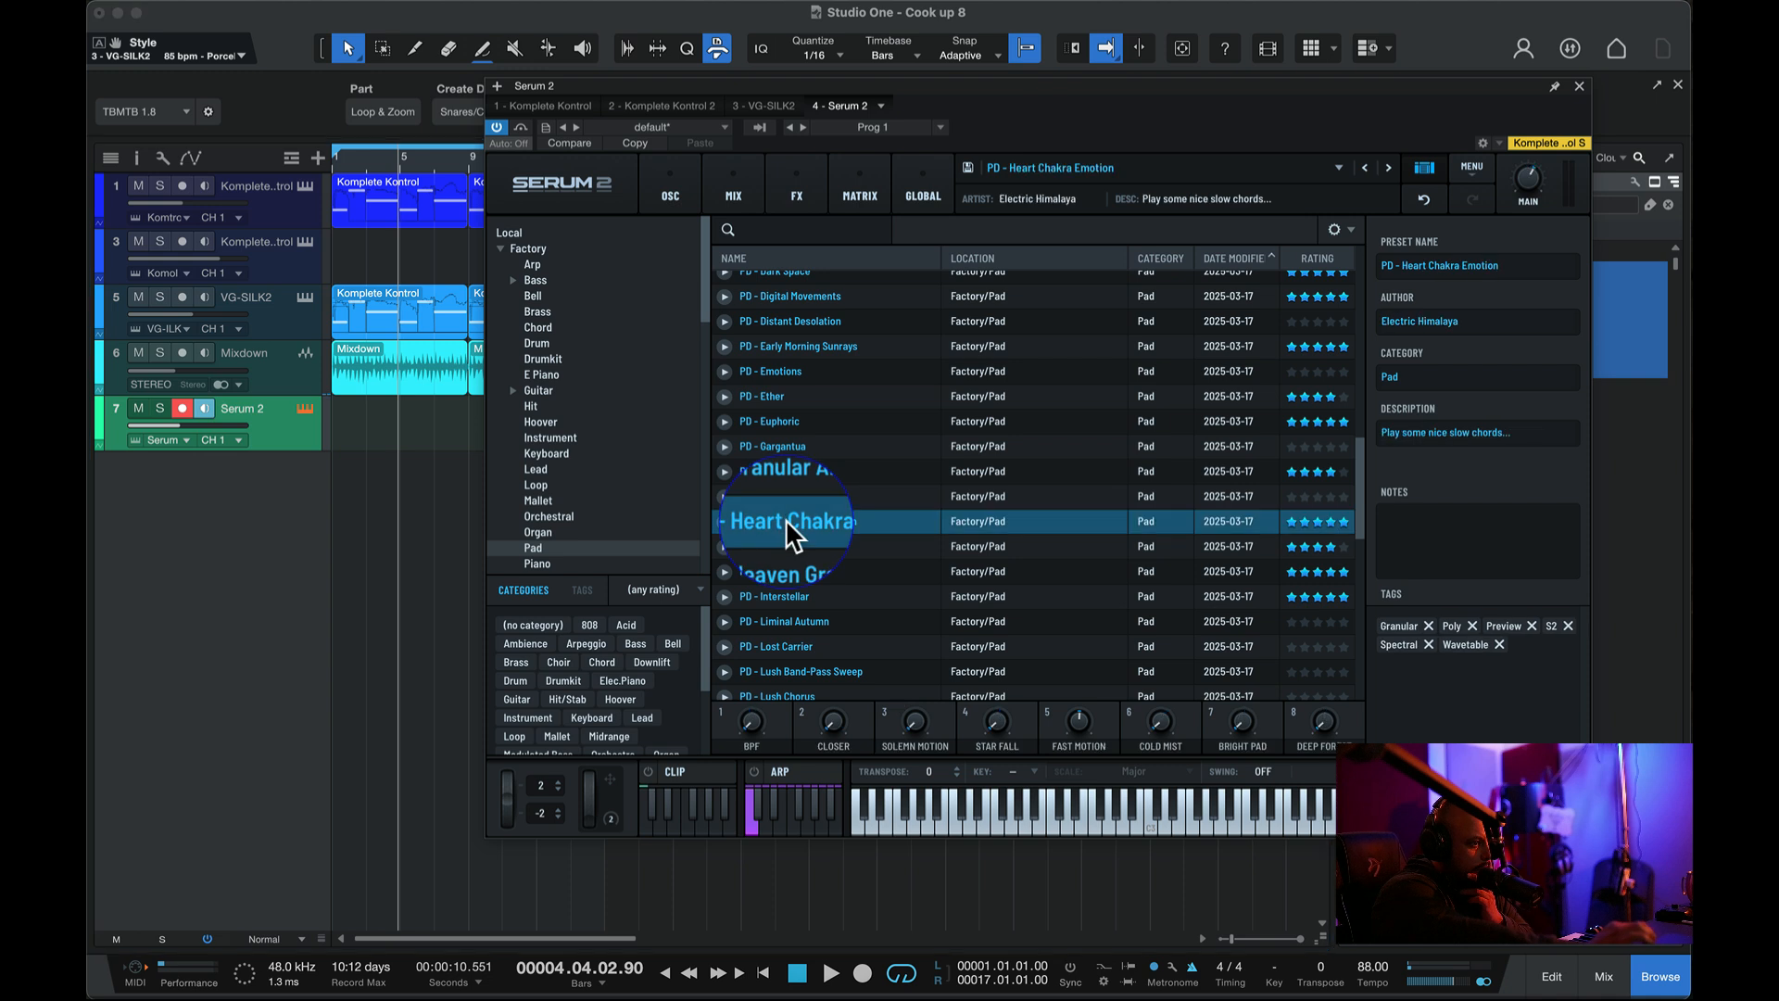
click(724, 522)
key(Down)
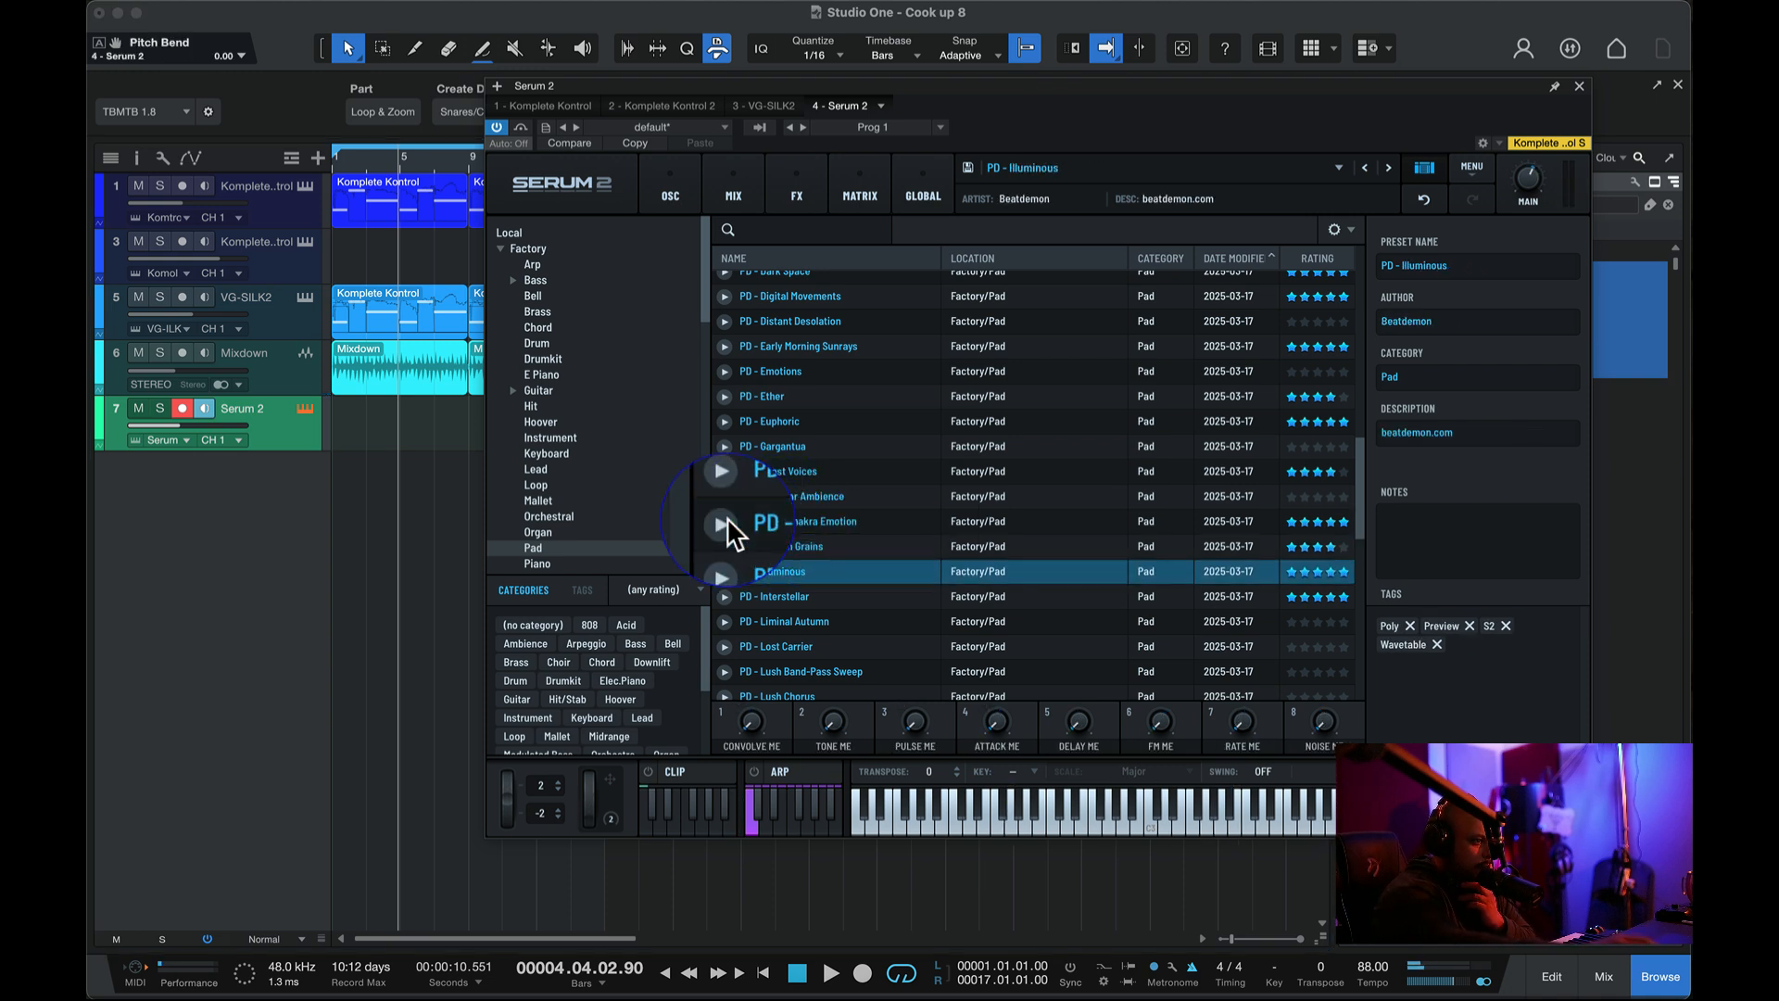
click(725, 545)
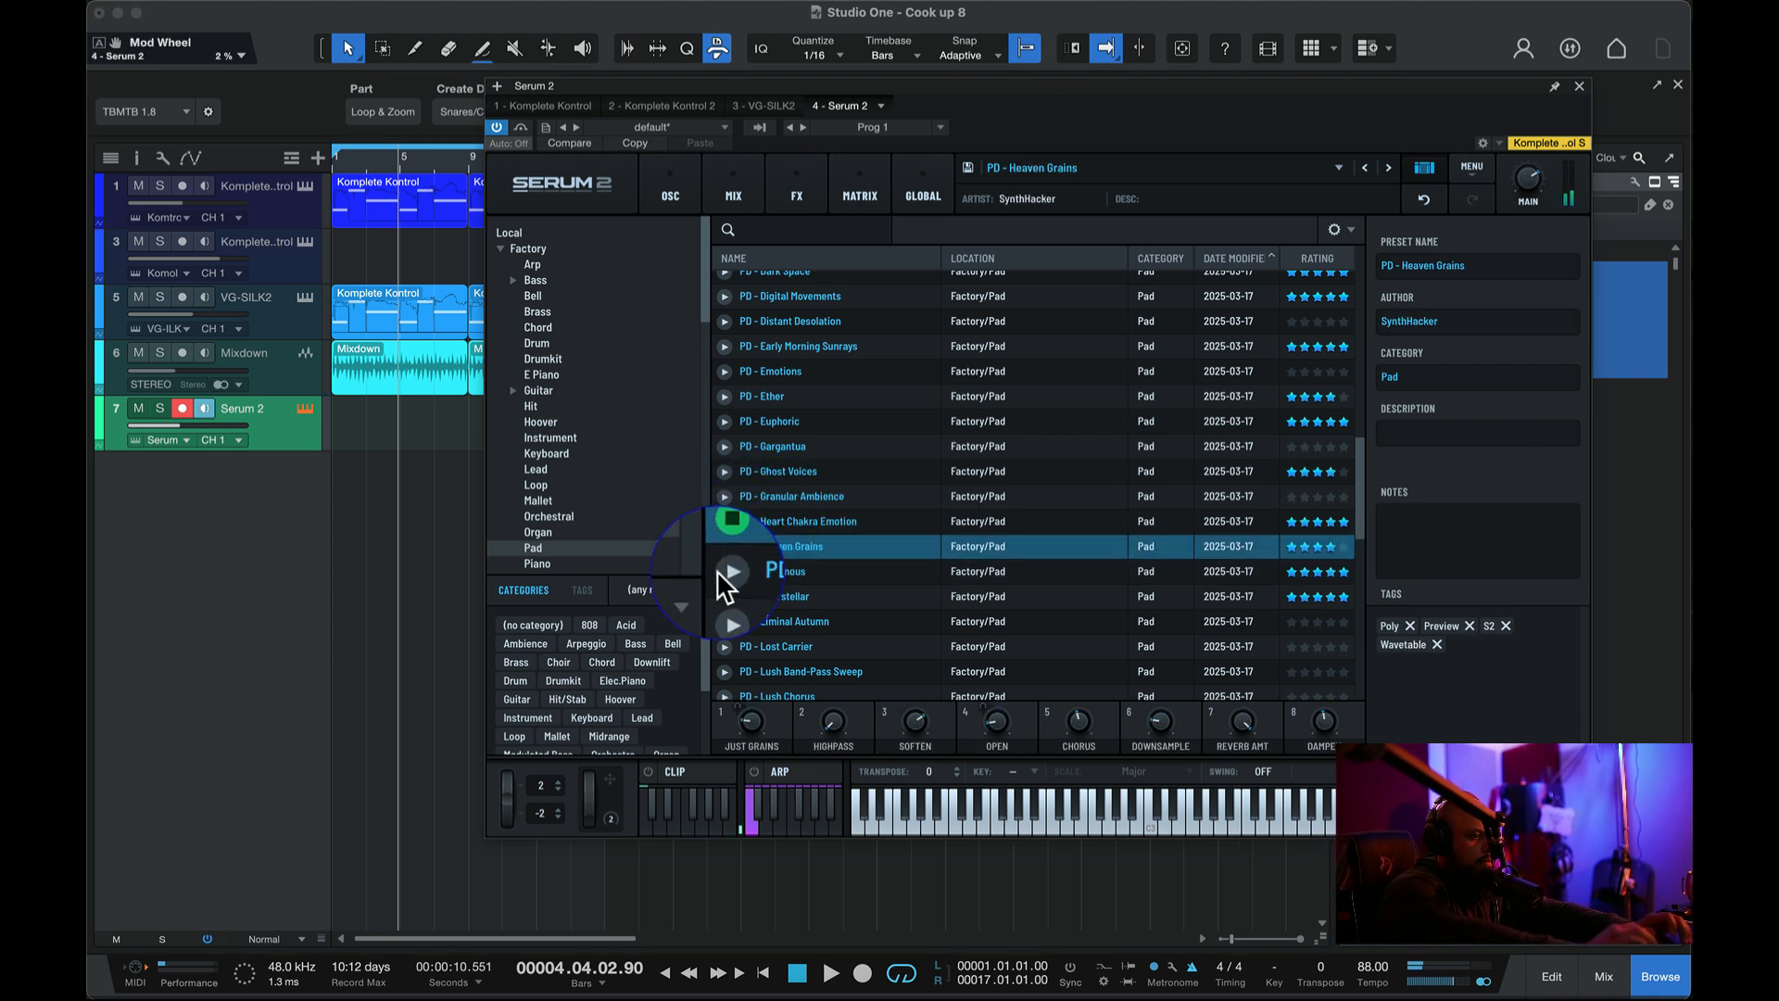
click(723, 571)
- Preview PD - Interstellar and PD - Liminal Autumn, load PD - Lost Carrier and stop its preview
click(724, 596)
click(725, 621)
click(724, 646)
scroll(721, 639, down, 5)
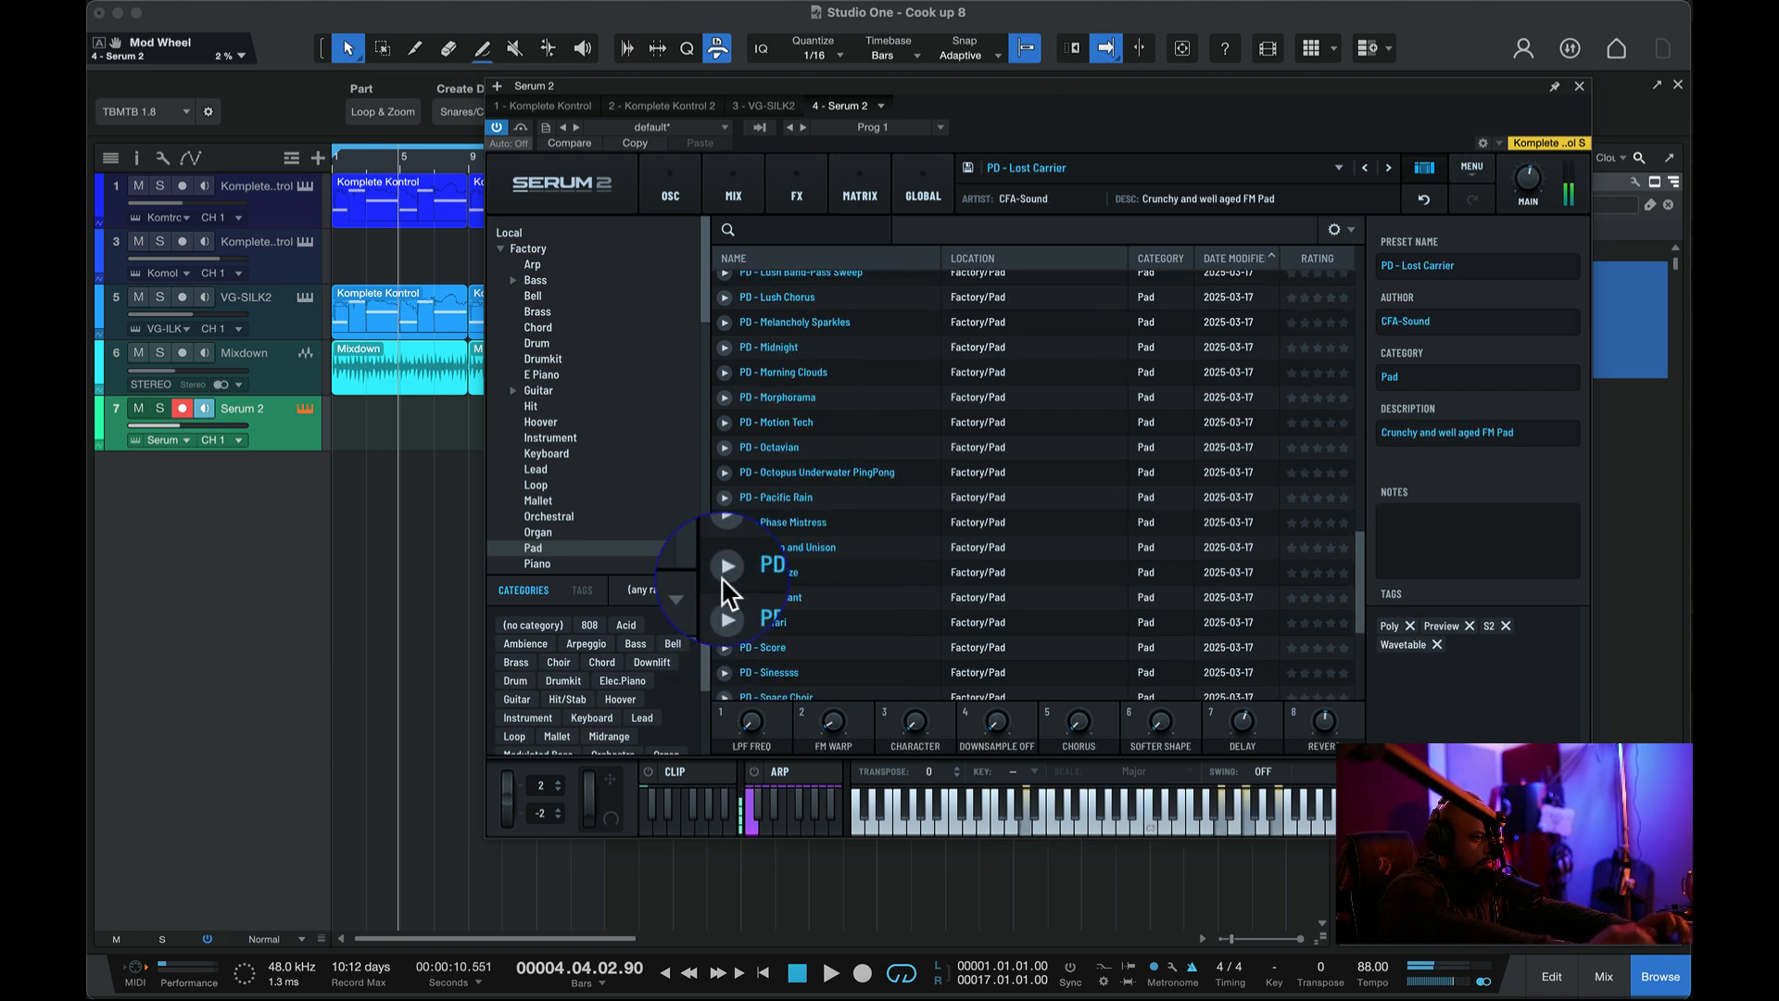
scroll(723, 556, up, 3)
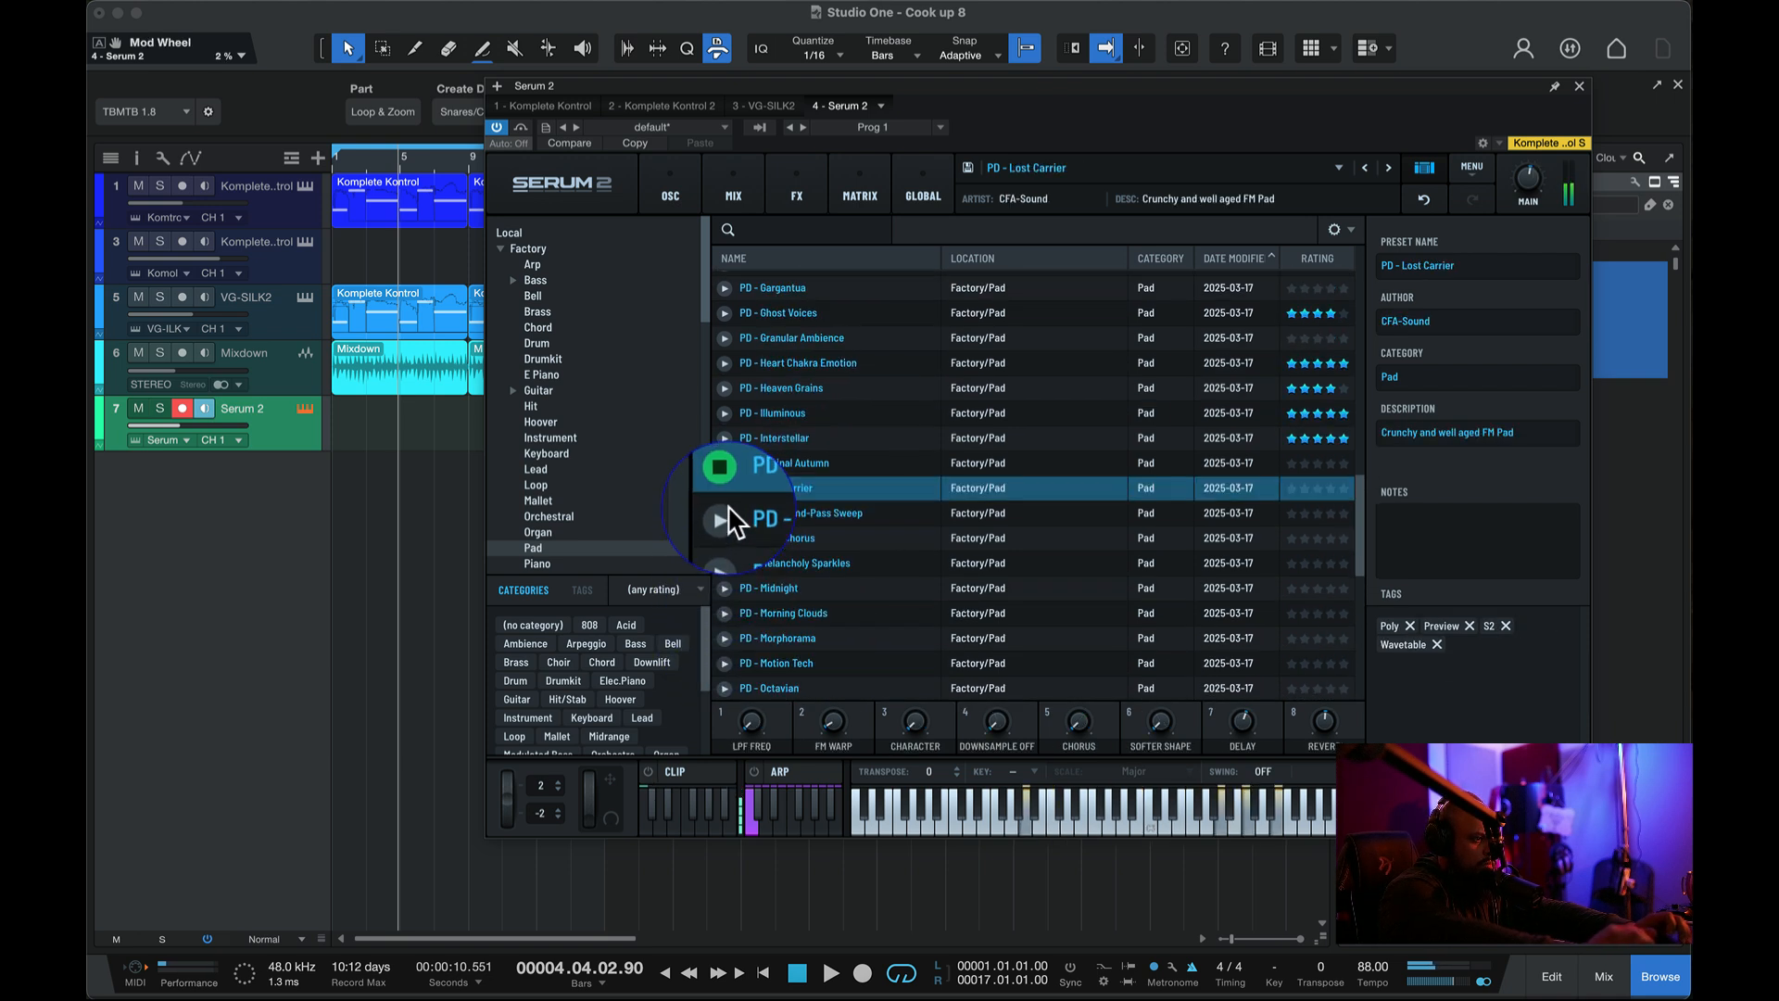
double_click(828, 482)
key(Escape)
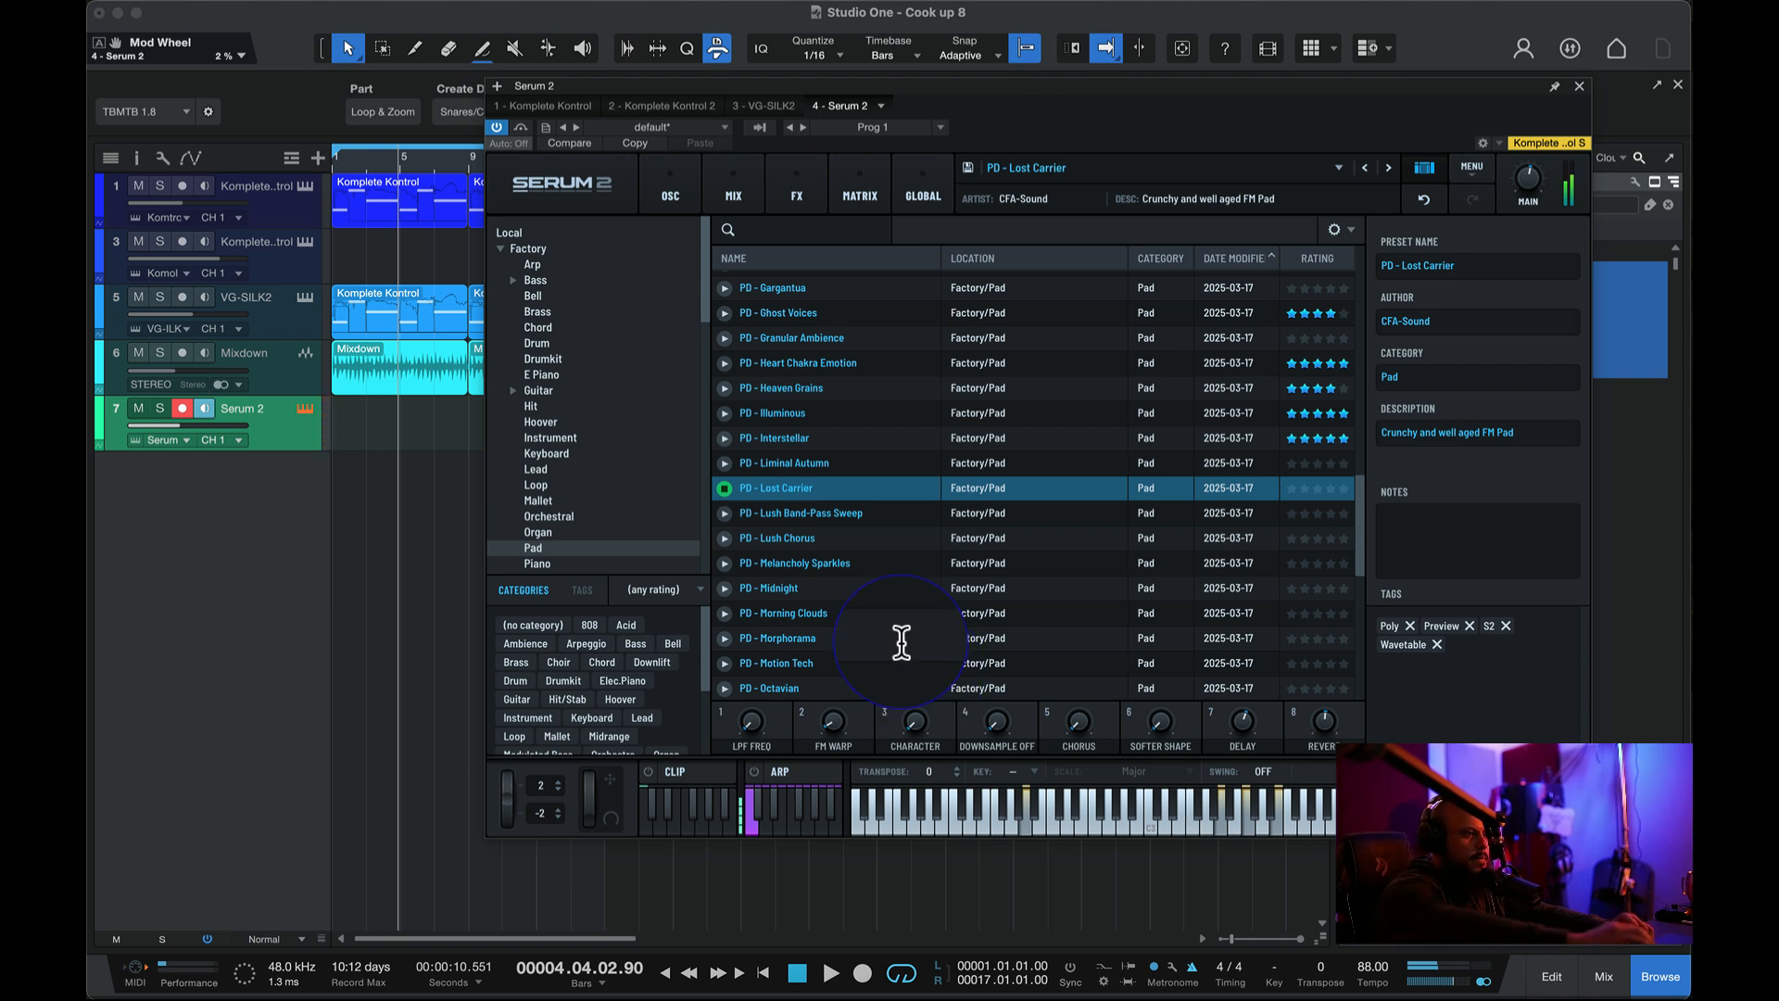
click(725, 487)
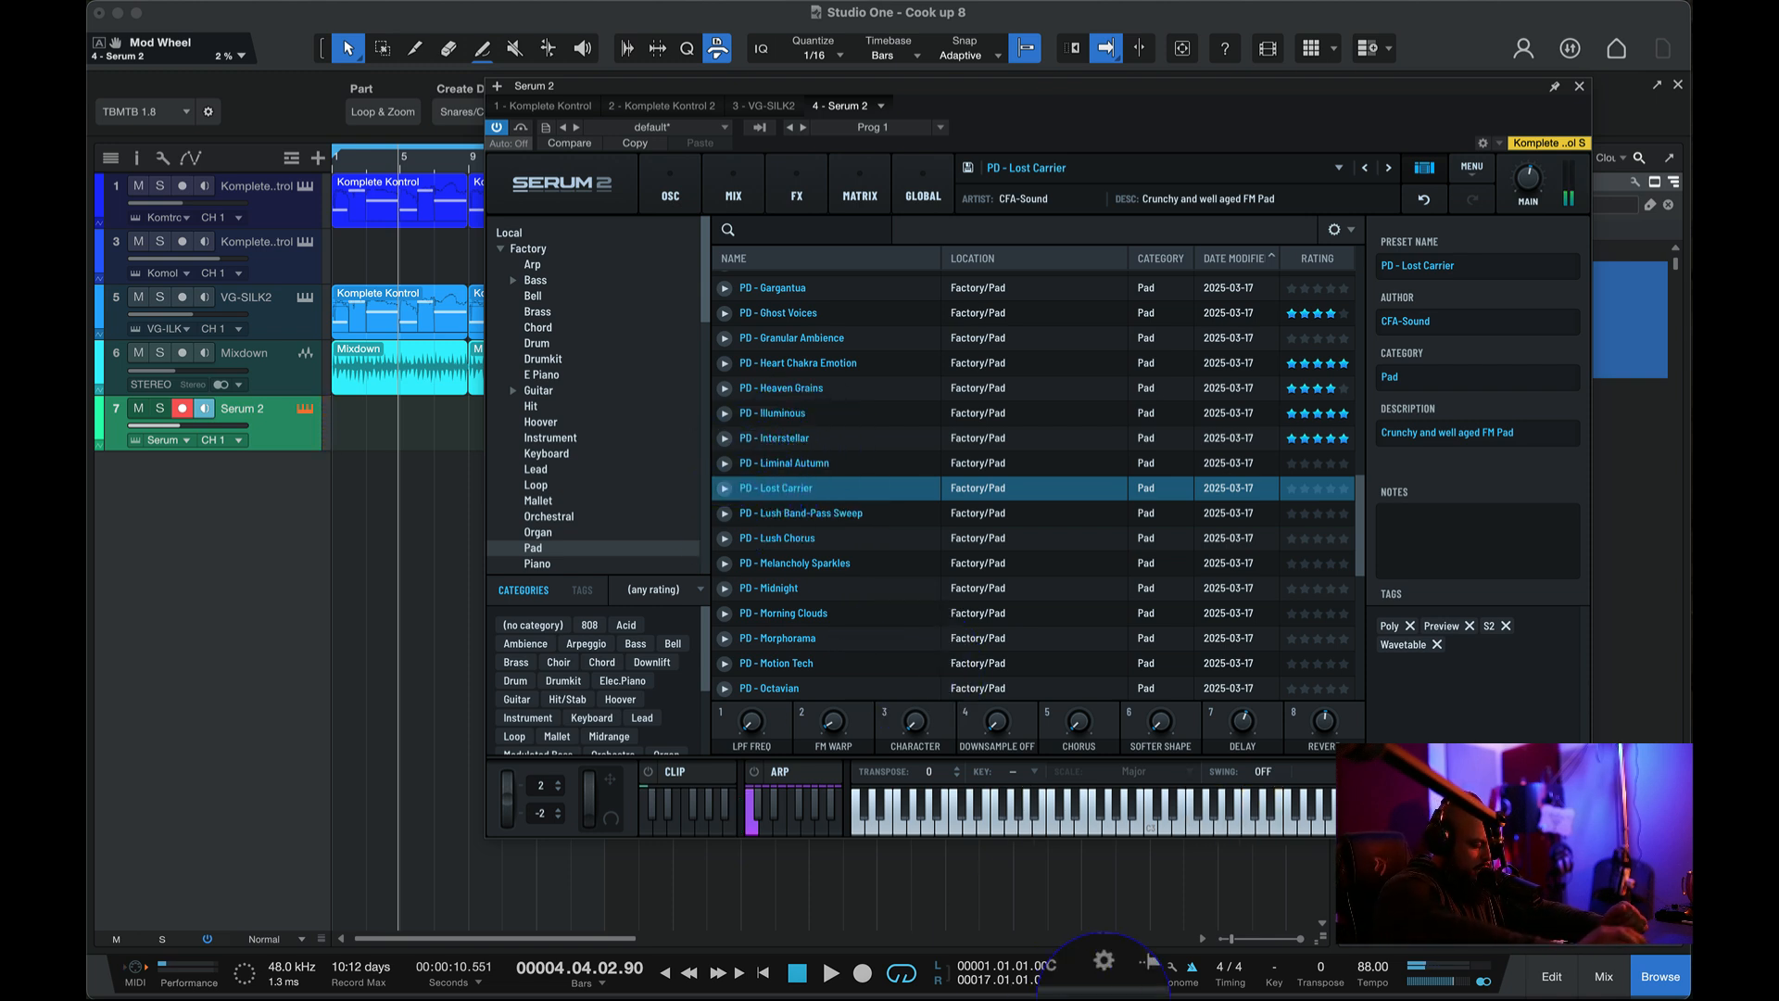
- Audition PD - Lost Carrier against the arrangement from the start and raise the Serum 2 track's volume slightly
key(comma)
key(space)
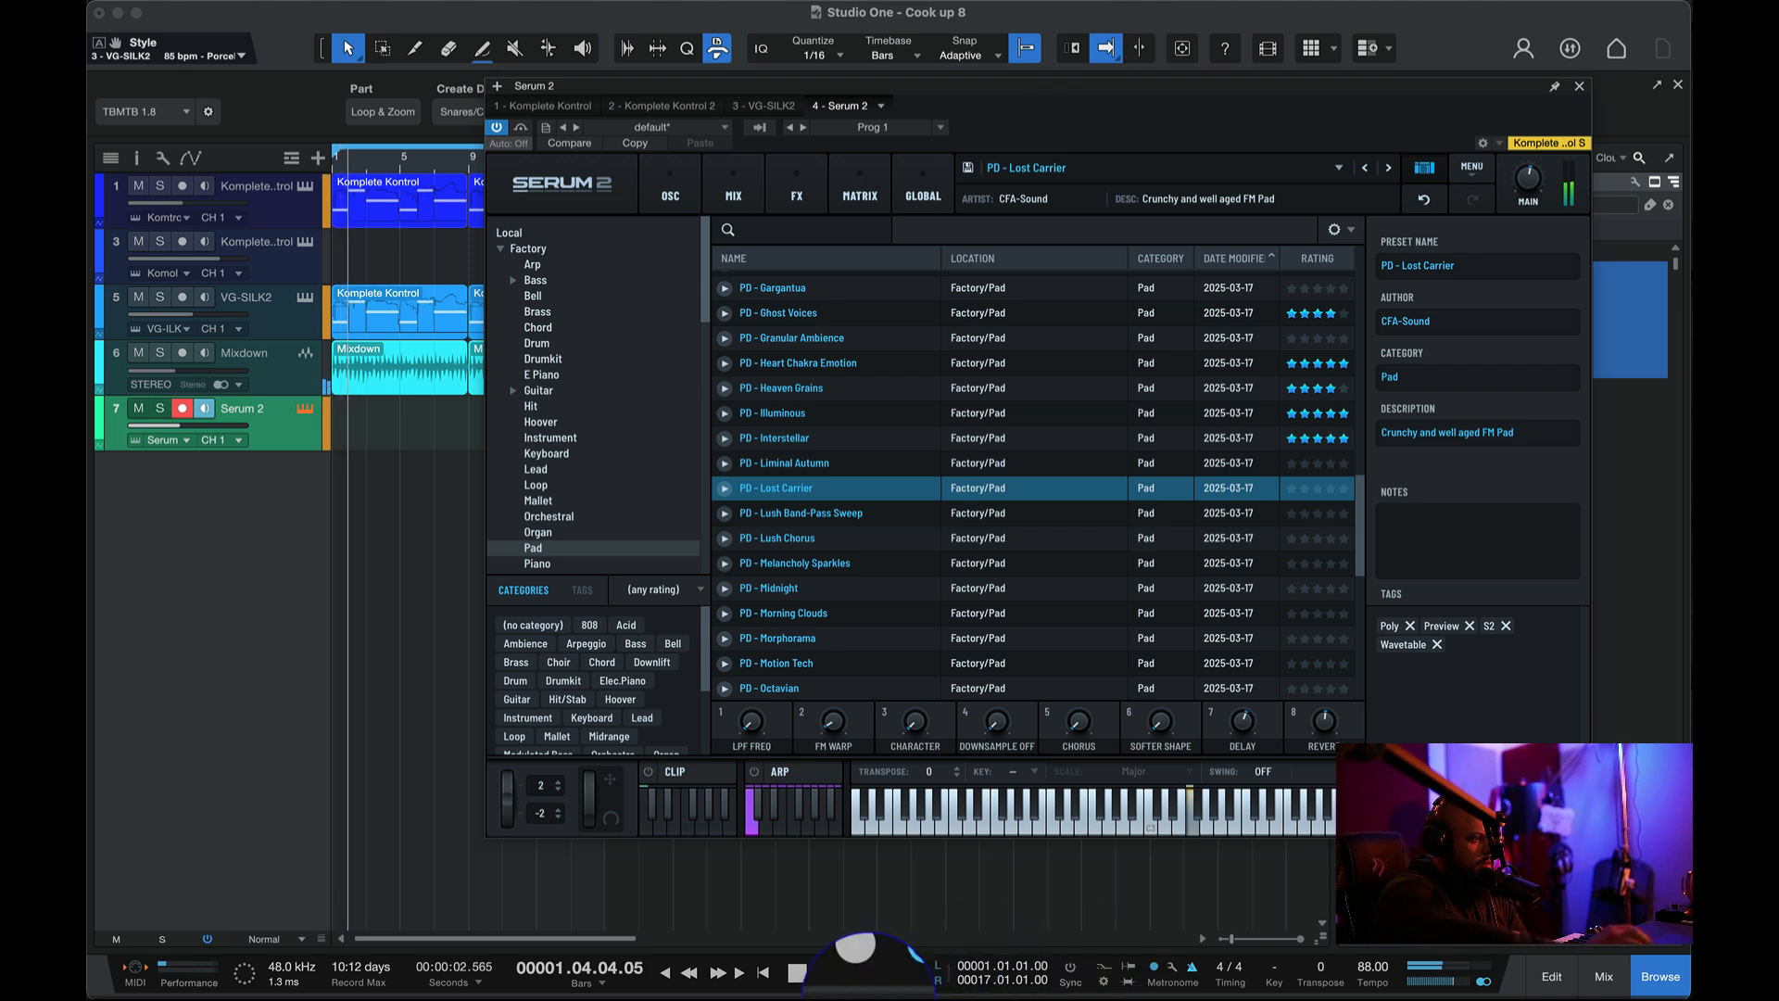
drag(176, 423, 187, 420)
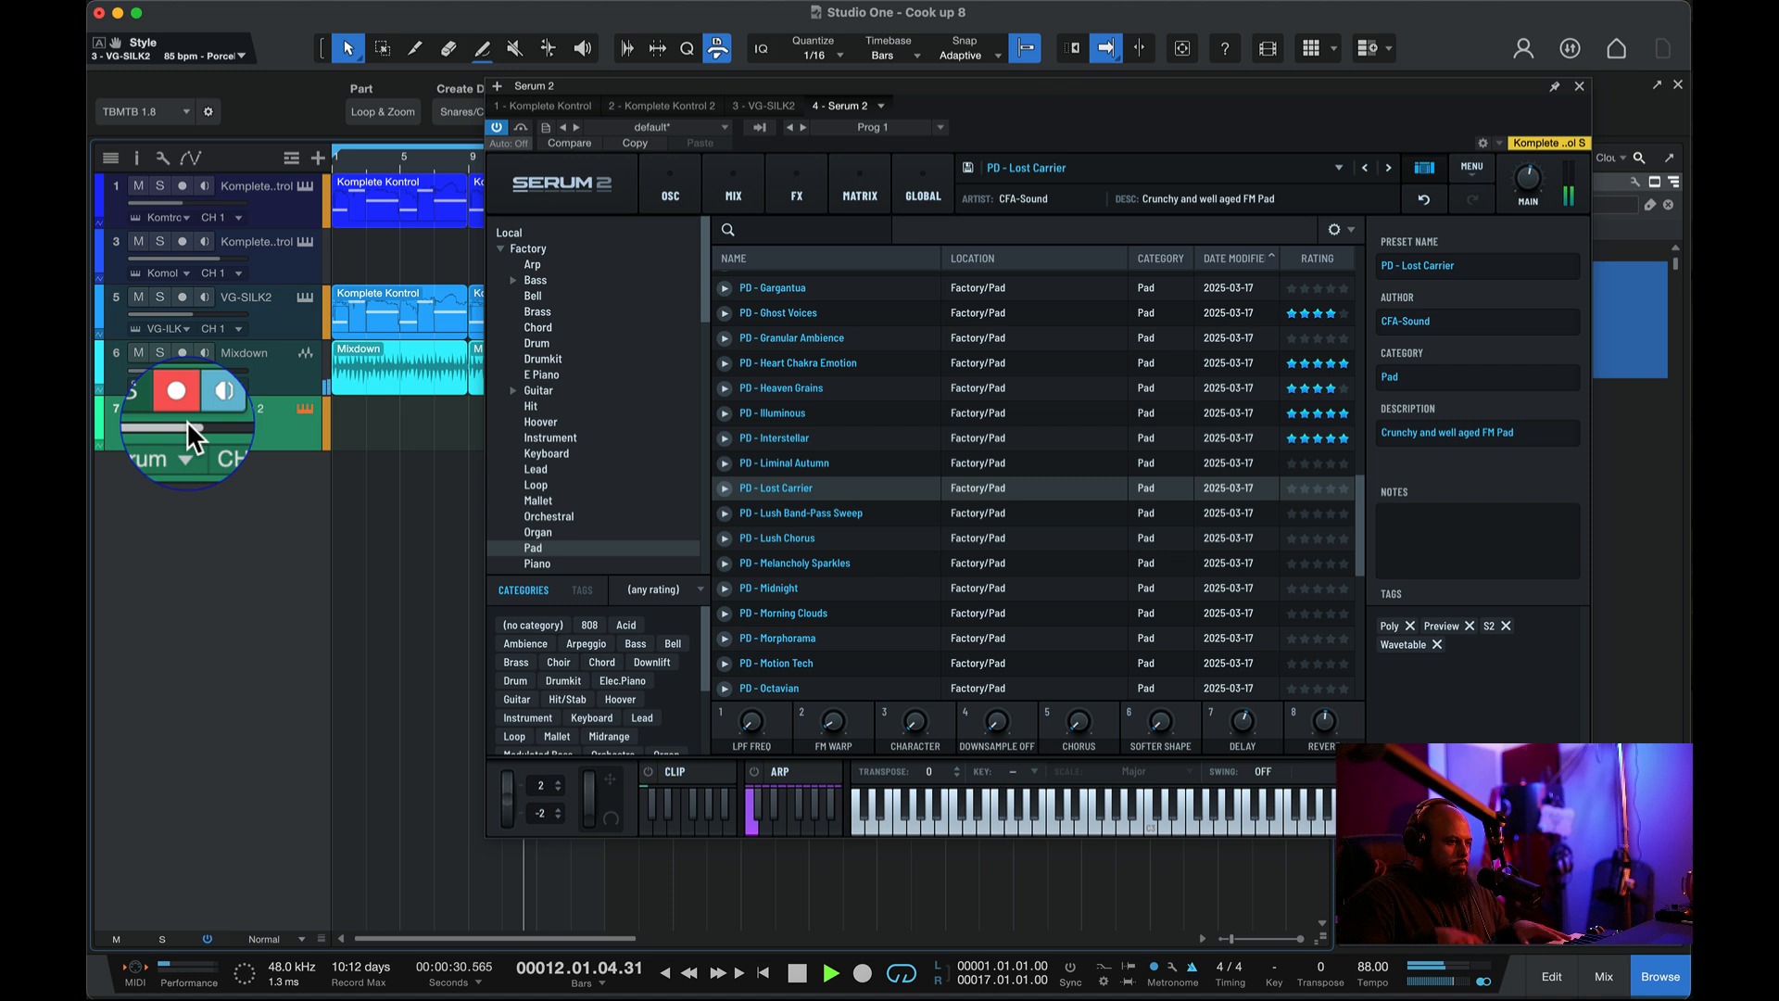
click(797, 972)
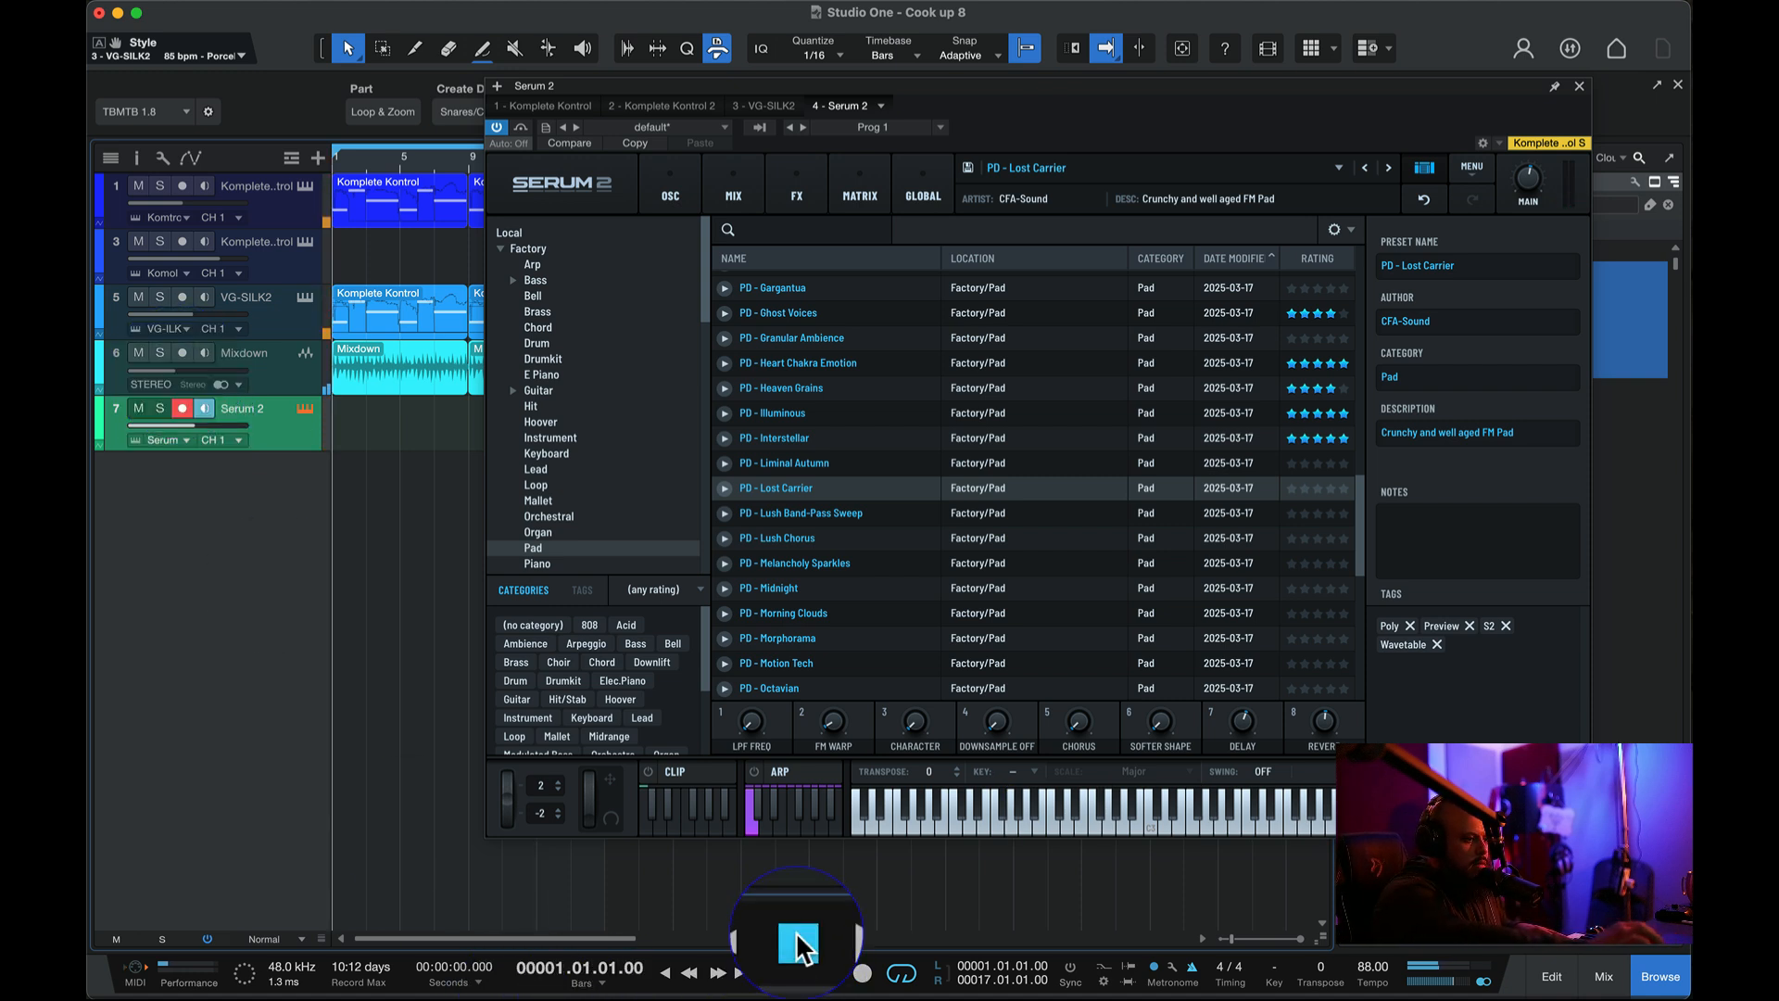
- Record an eight-bar pad part on the Serum 2 track from bar 1 and close the Serum 2 window
click(865, 945)
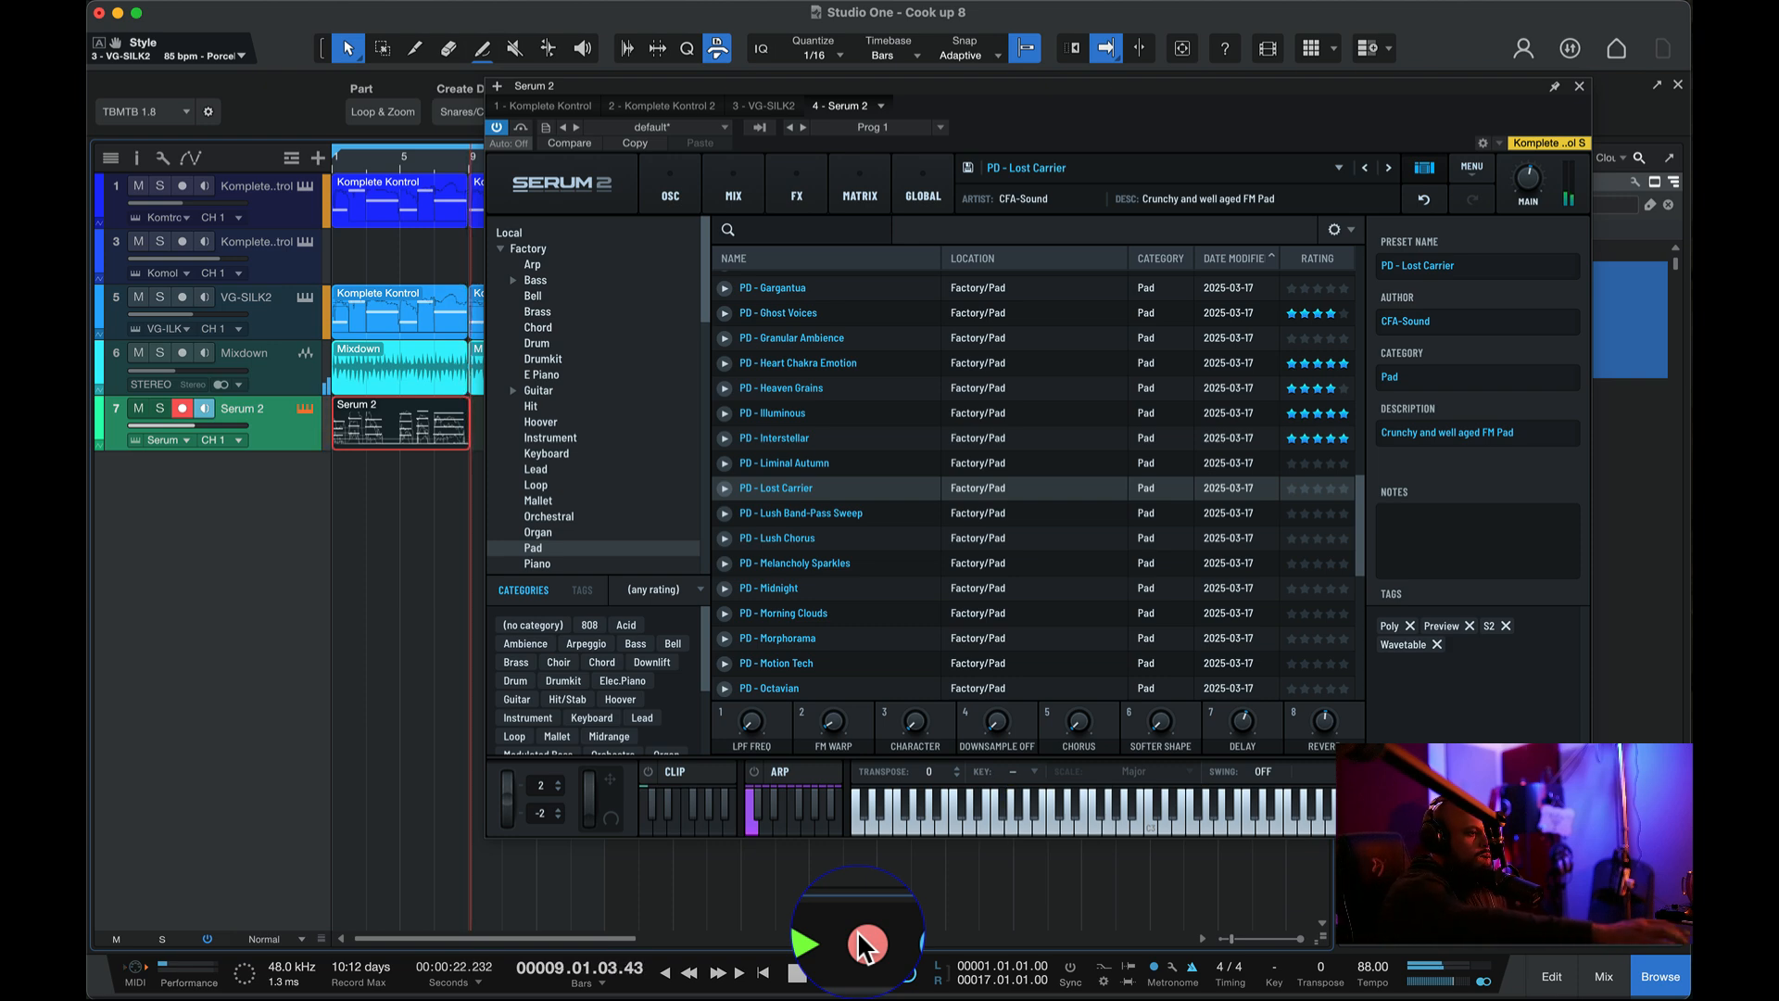
click(863, 945)
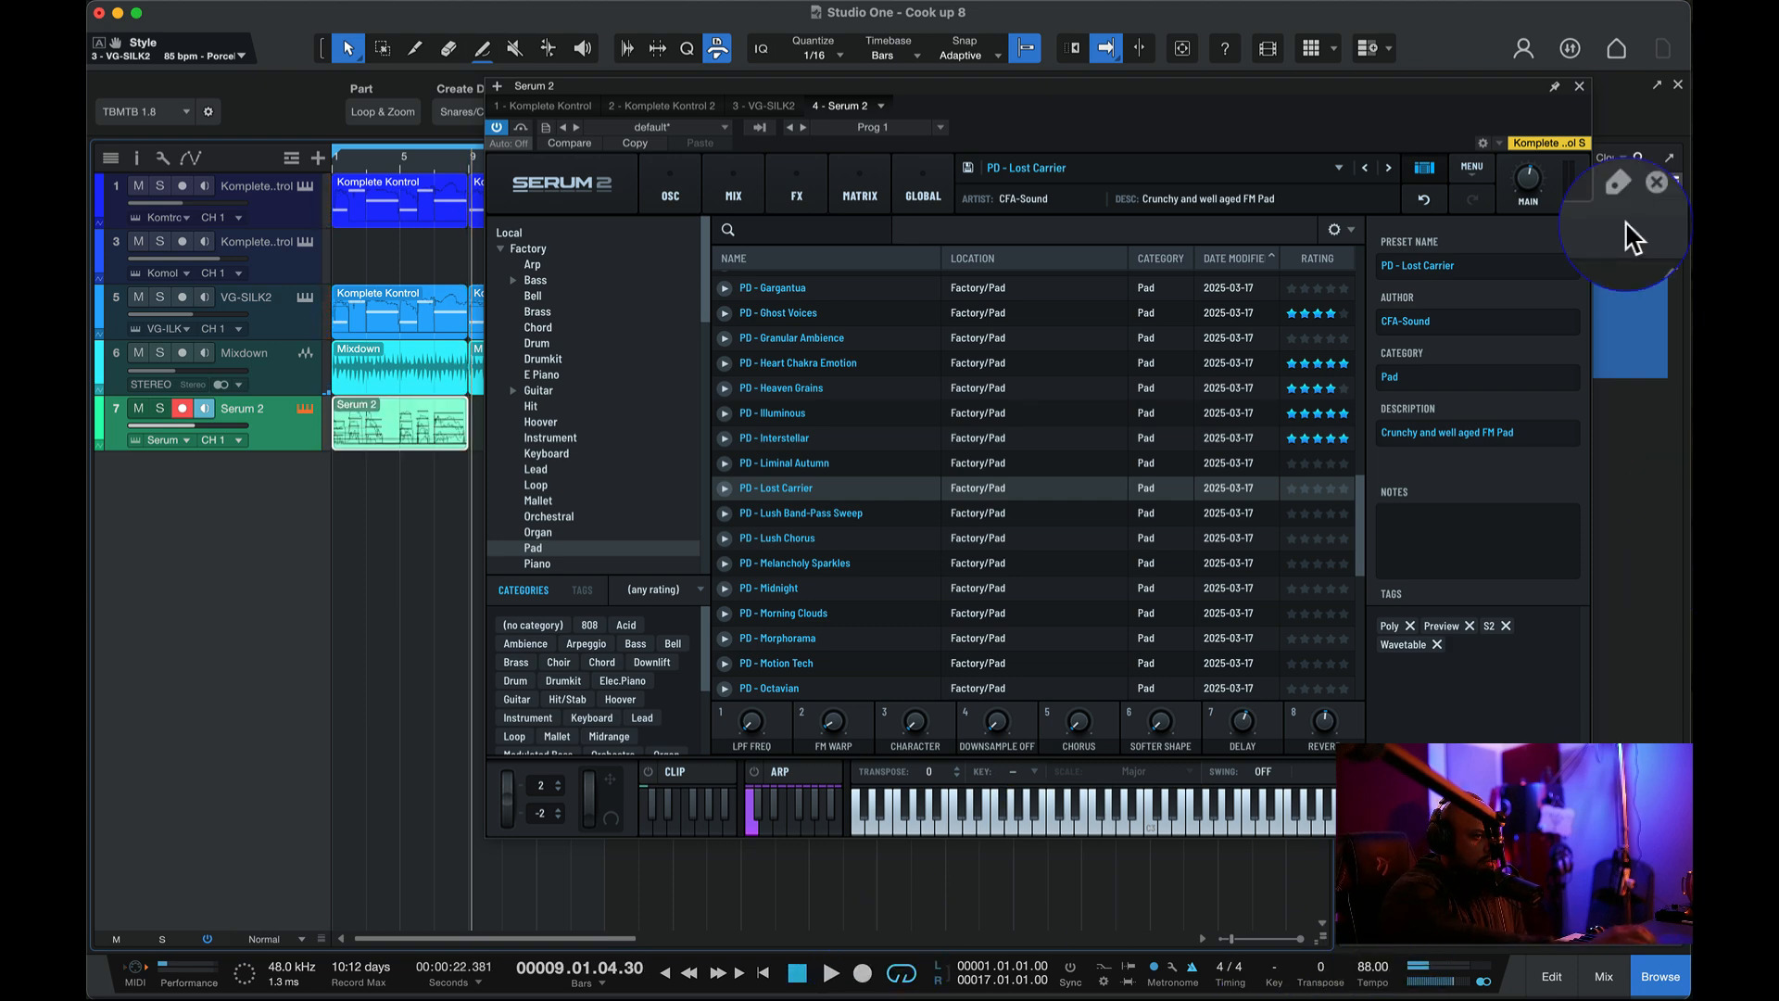
click(1578, 85)
- Quantize the recorded Serum 2 part to the straight 1/16 grid and duplicate it to bar 9
double_click(398, 415)
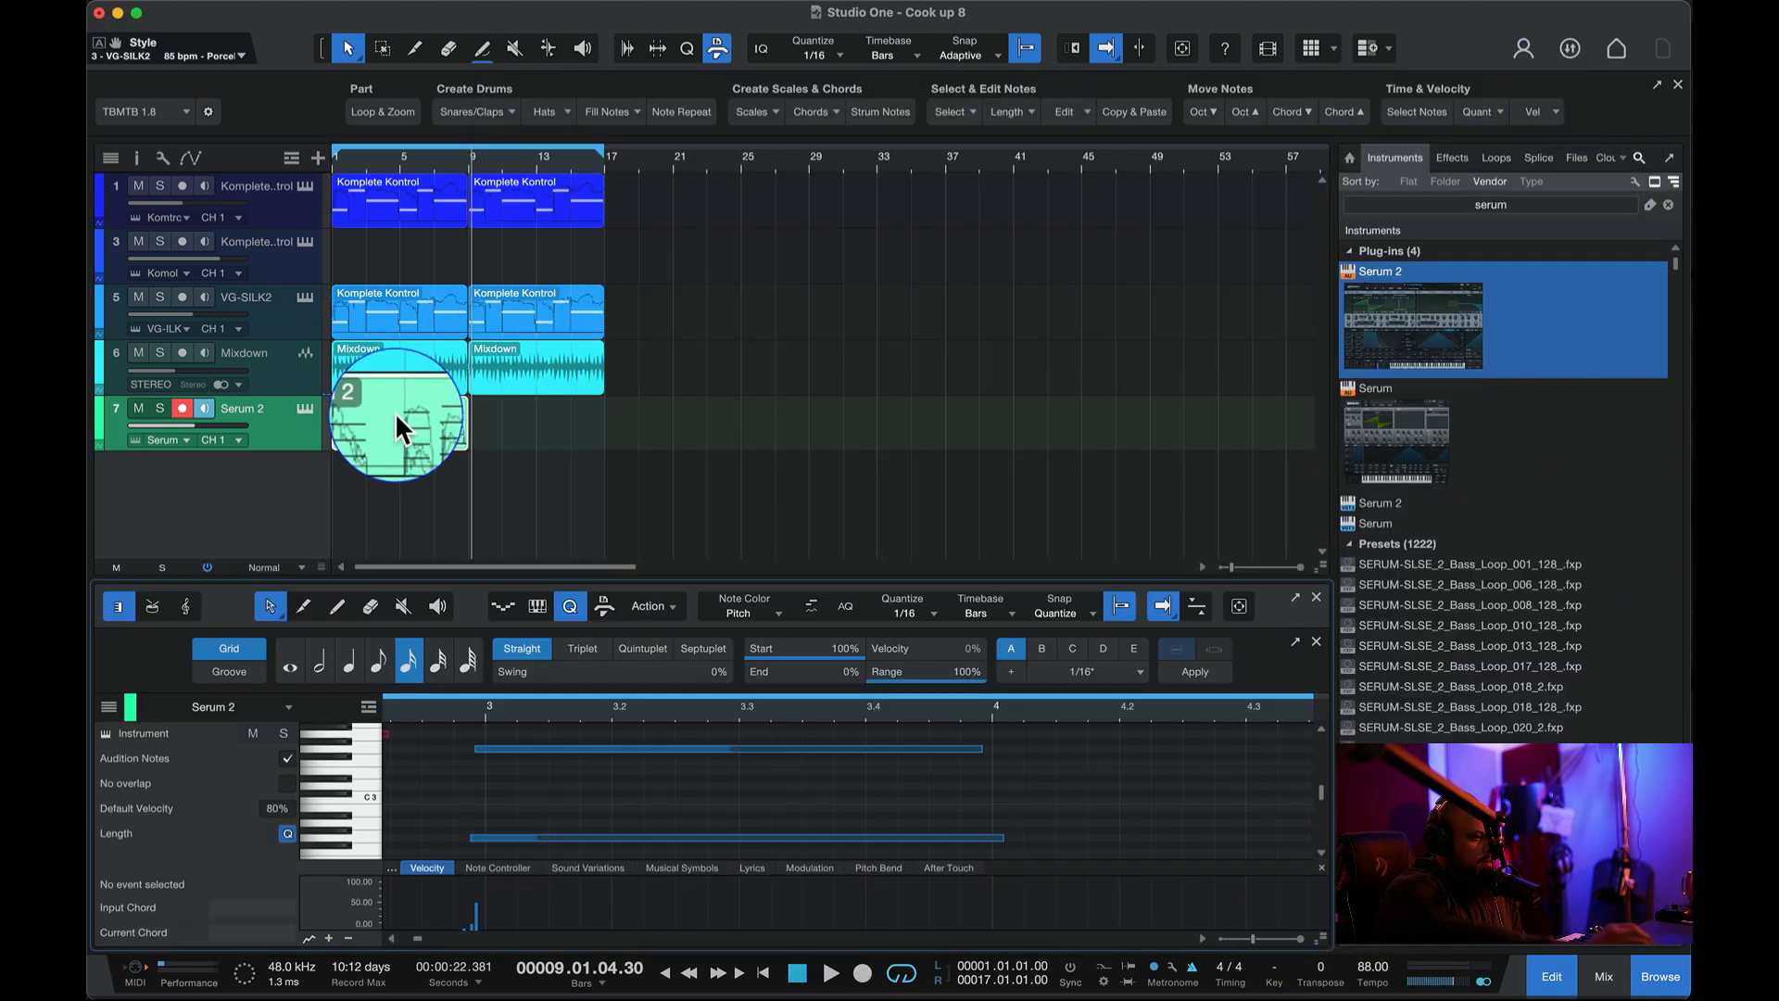
click(1188, 676)
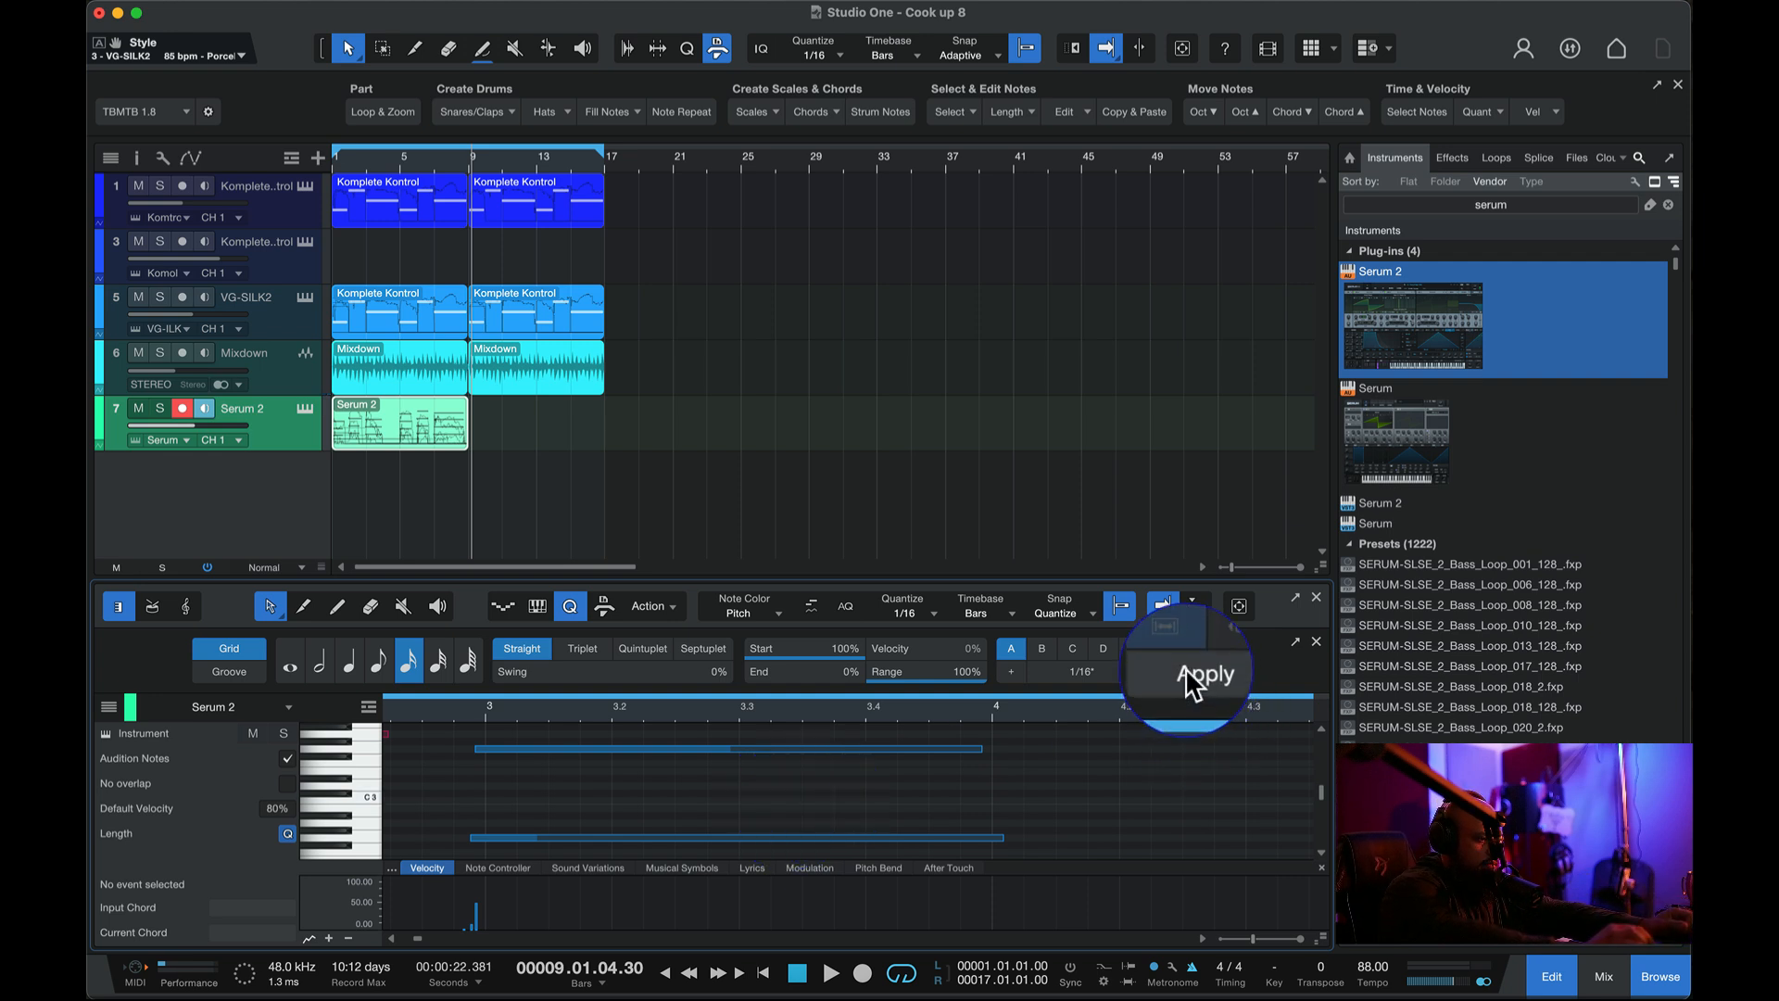
click(512, 437)
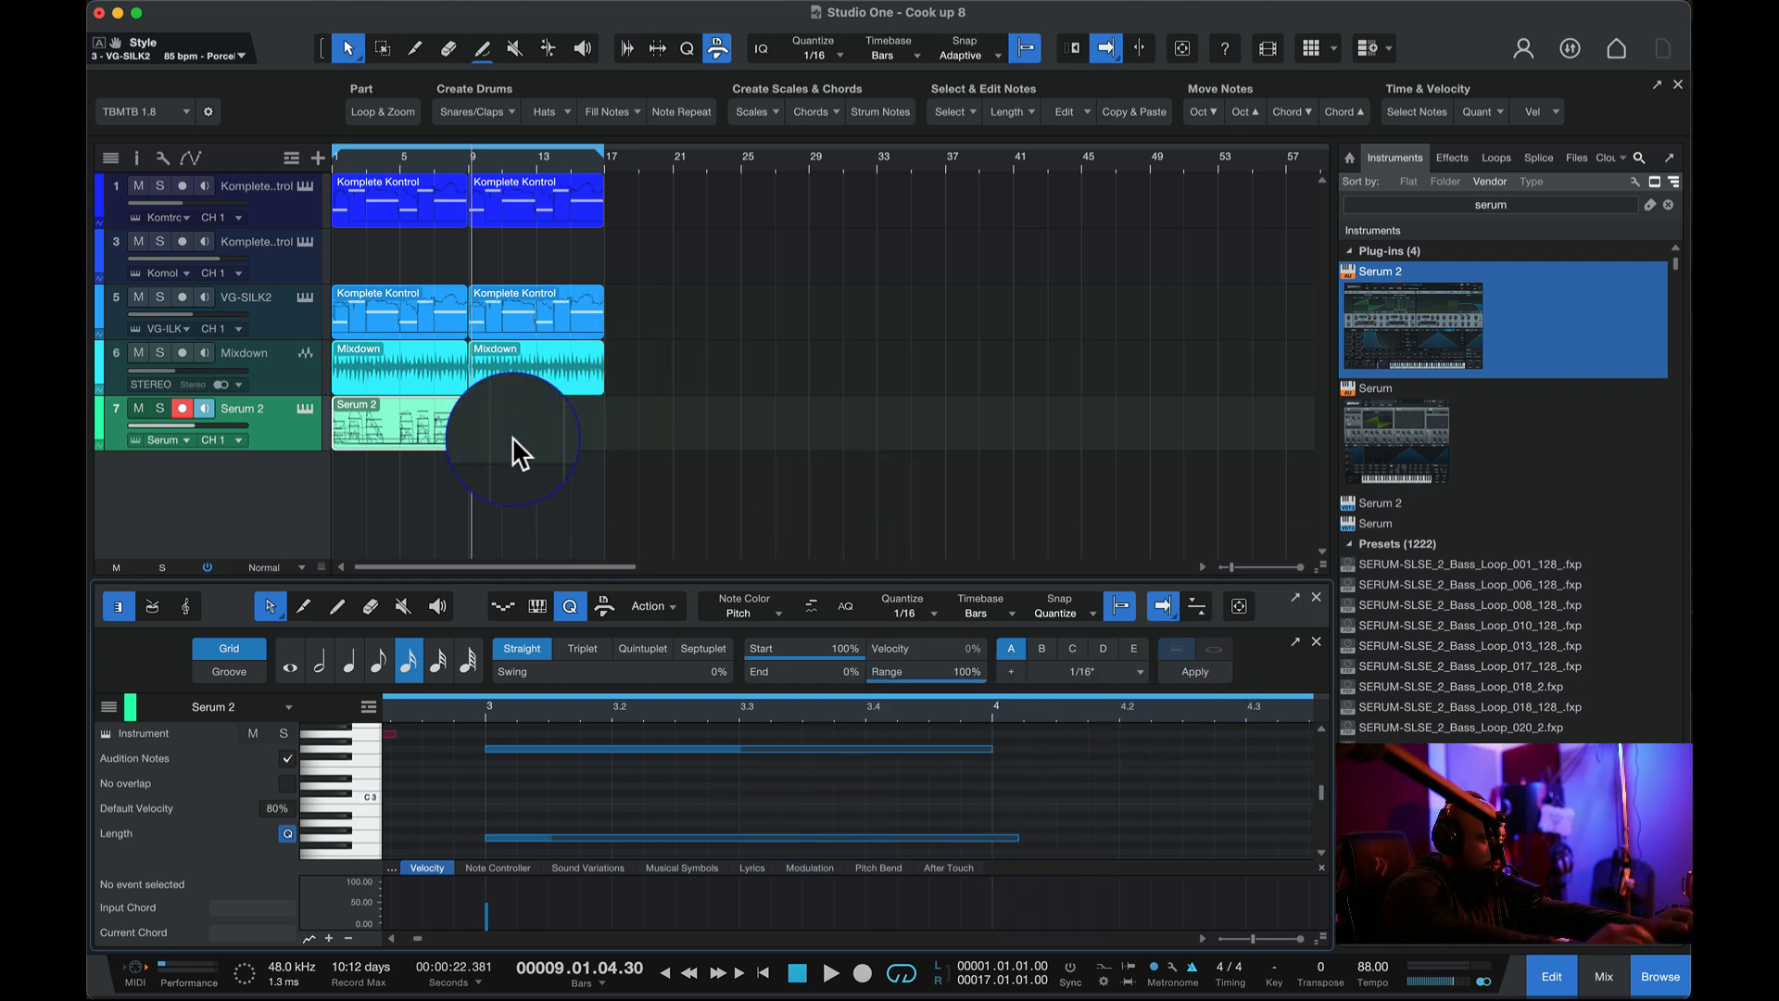
key(d)
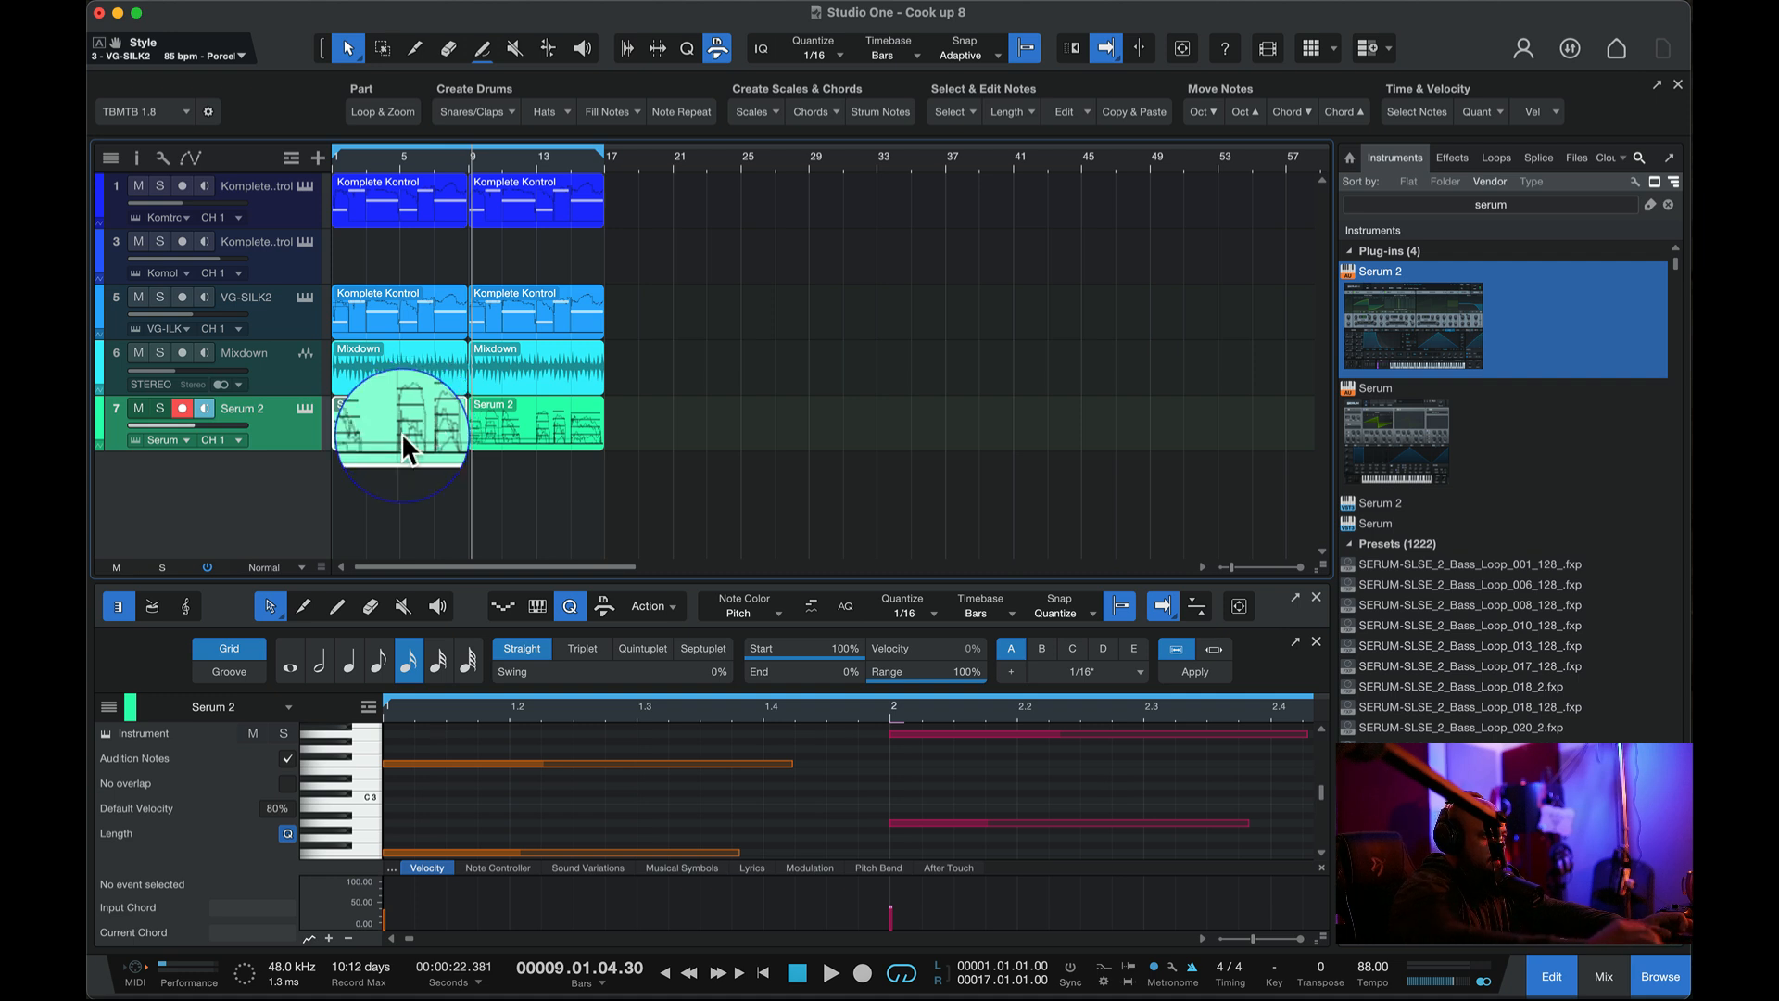
- Trim the first Serum 2, Mixdown and track 1 Komplete Kontrol parts so they start at bar 5
drag(334, 437, 395, 447)
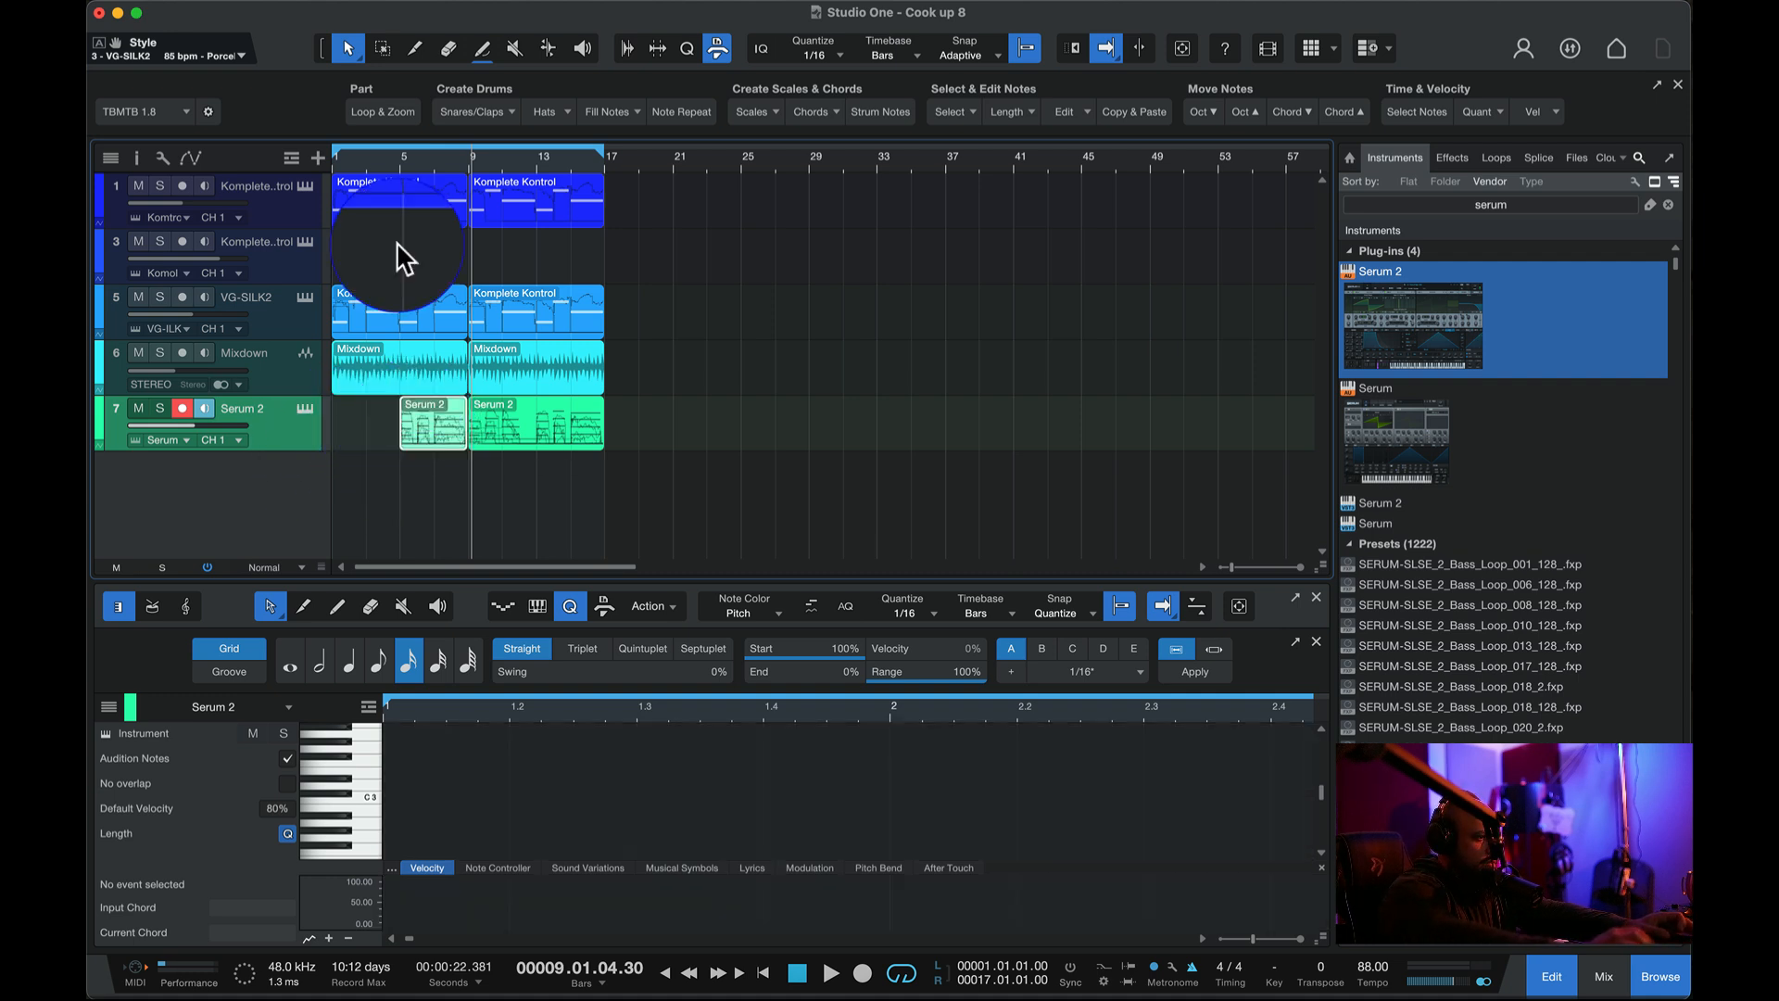
click(370, 373)
drag(326, 380, 401, 376)
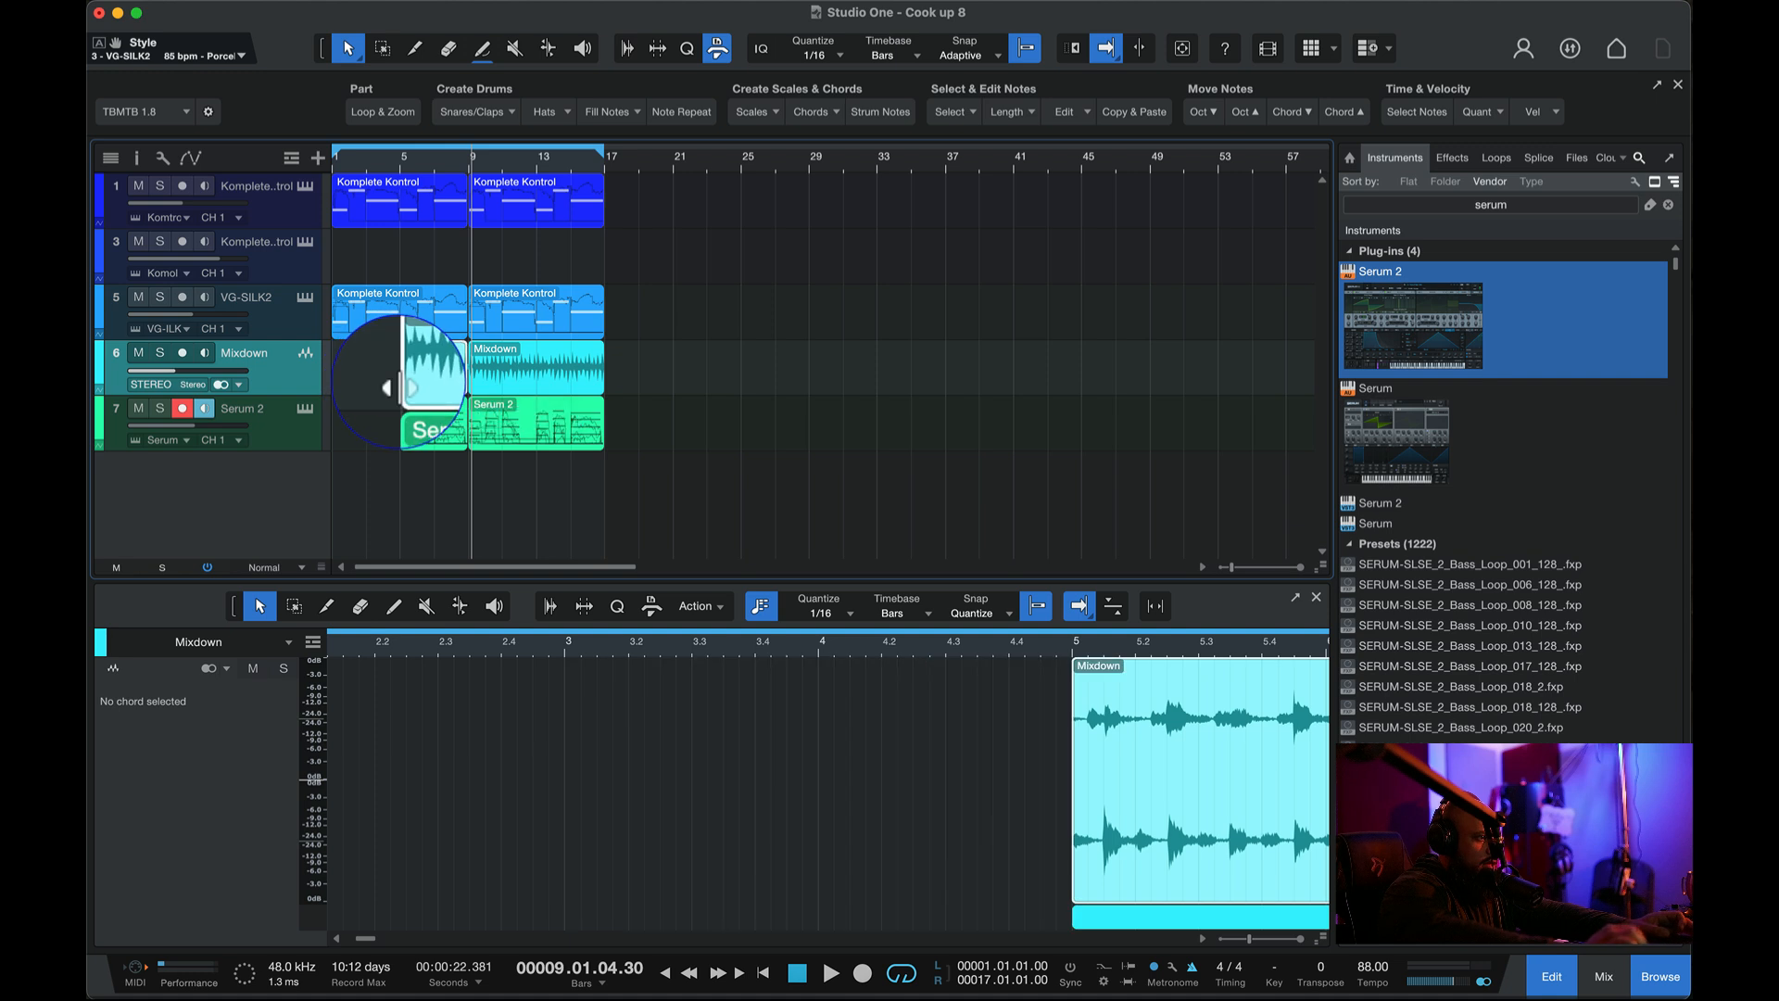
click(332, 163)
key(space)
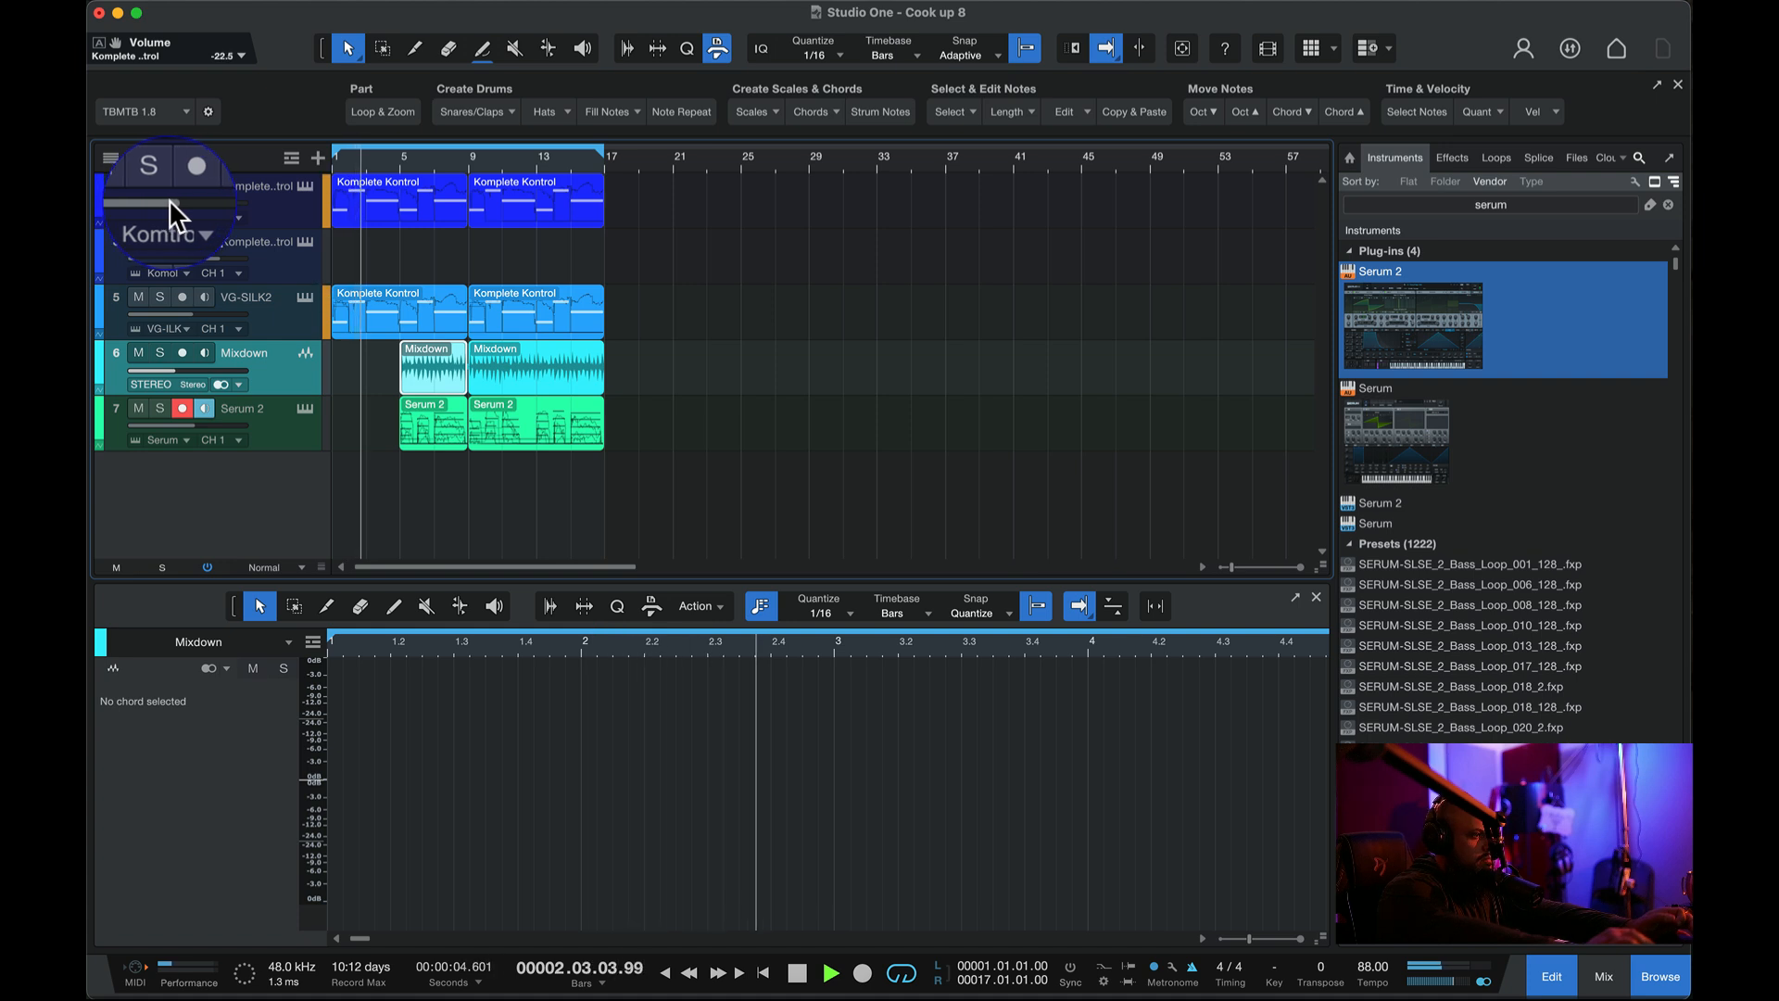
click(345, 211)
drag(334, 211, 400, 210)
key(space)
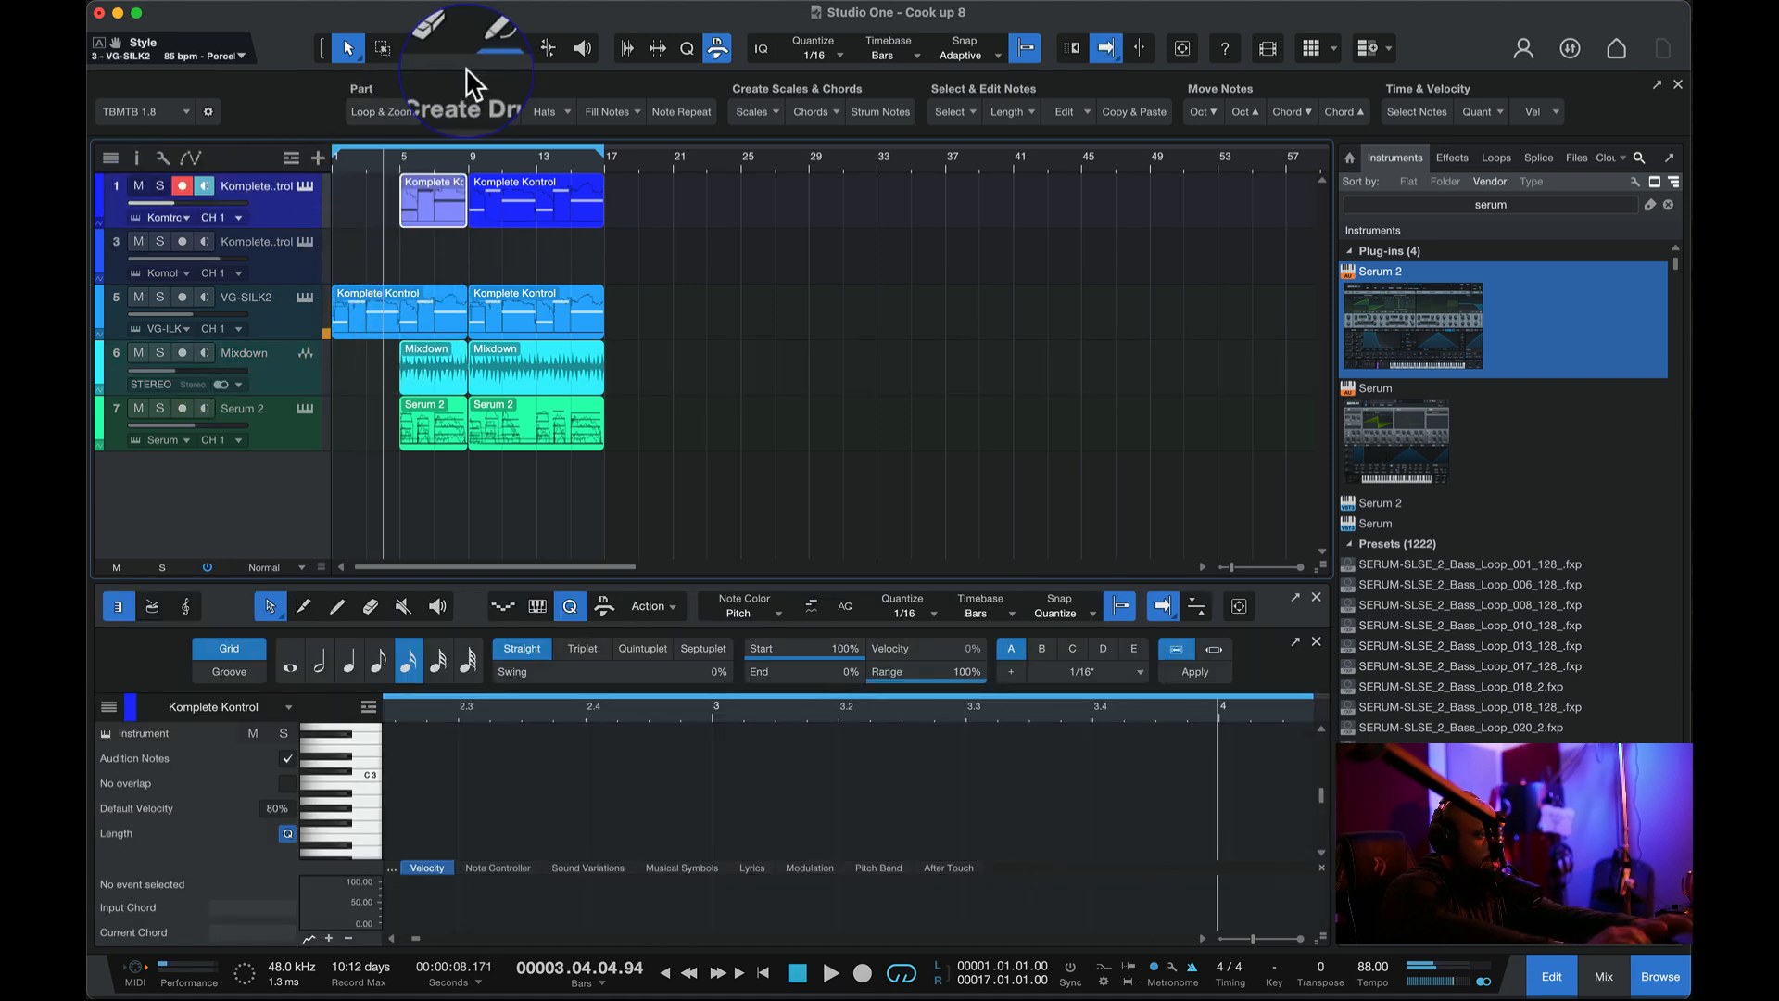
- Play the trimmed arrangement from the start and check the first Serum 2 part's notes from bar 5
key(space)
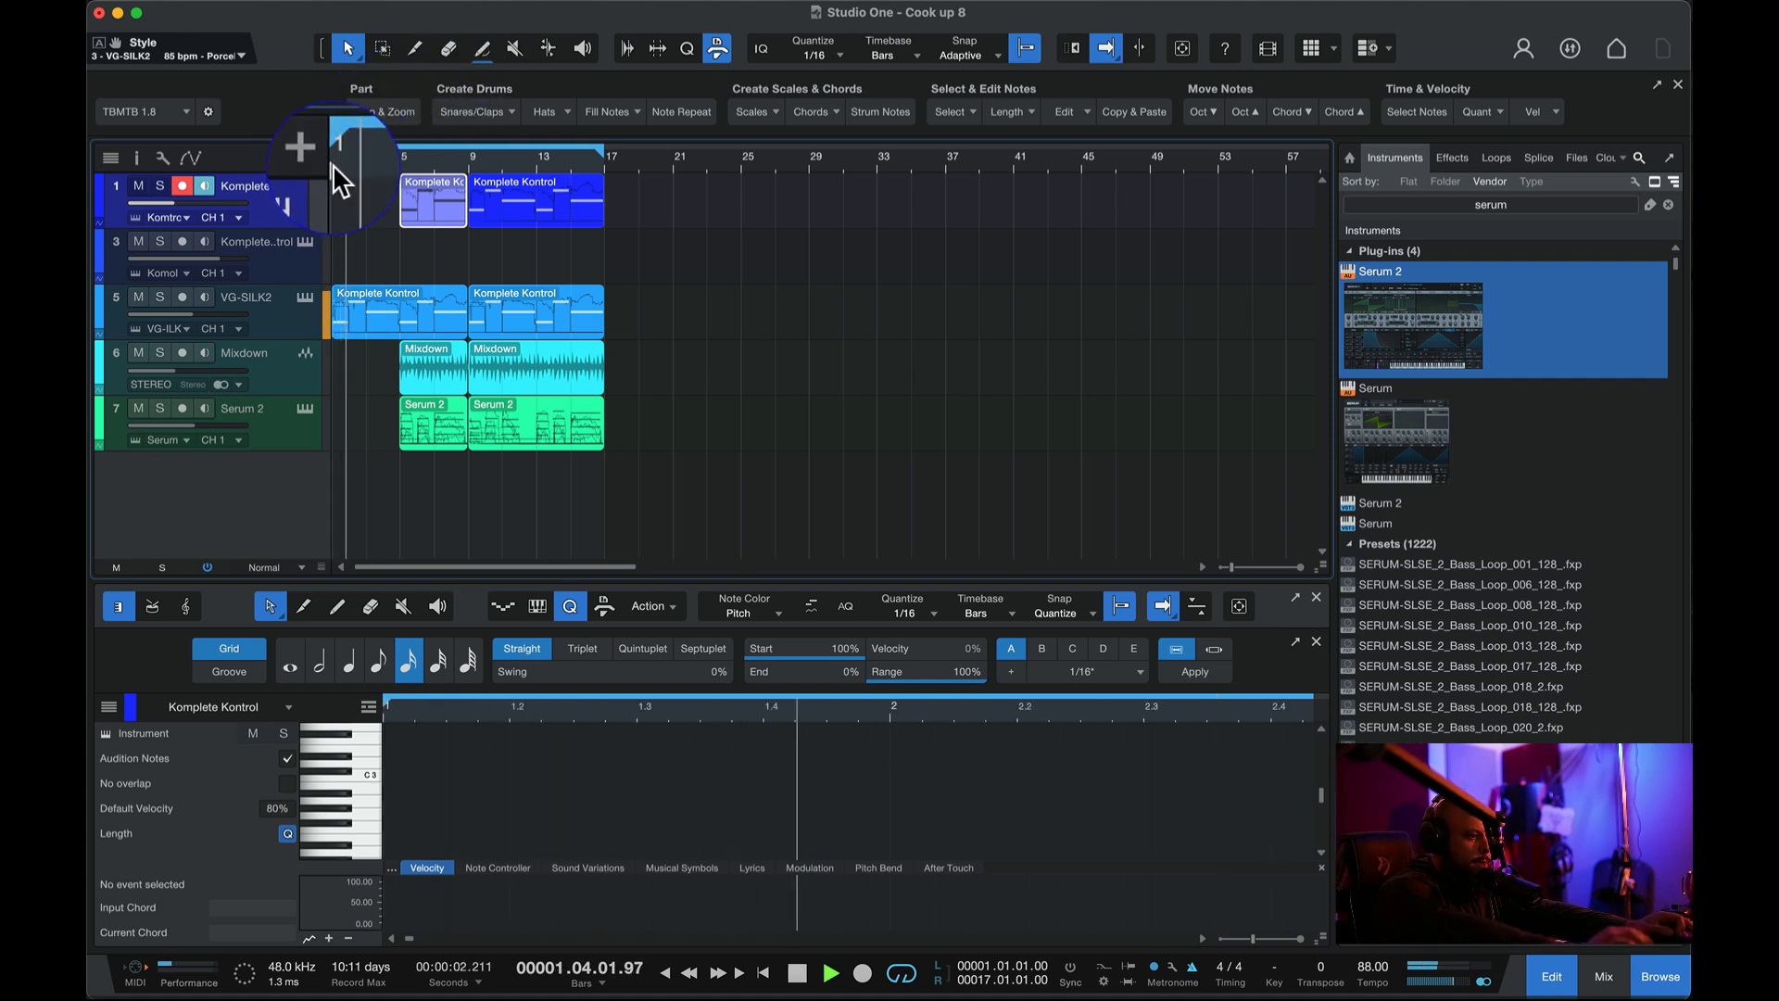
click(401, 412)
drag(346, 414, 401, 431)
key(f)
key(f)
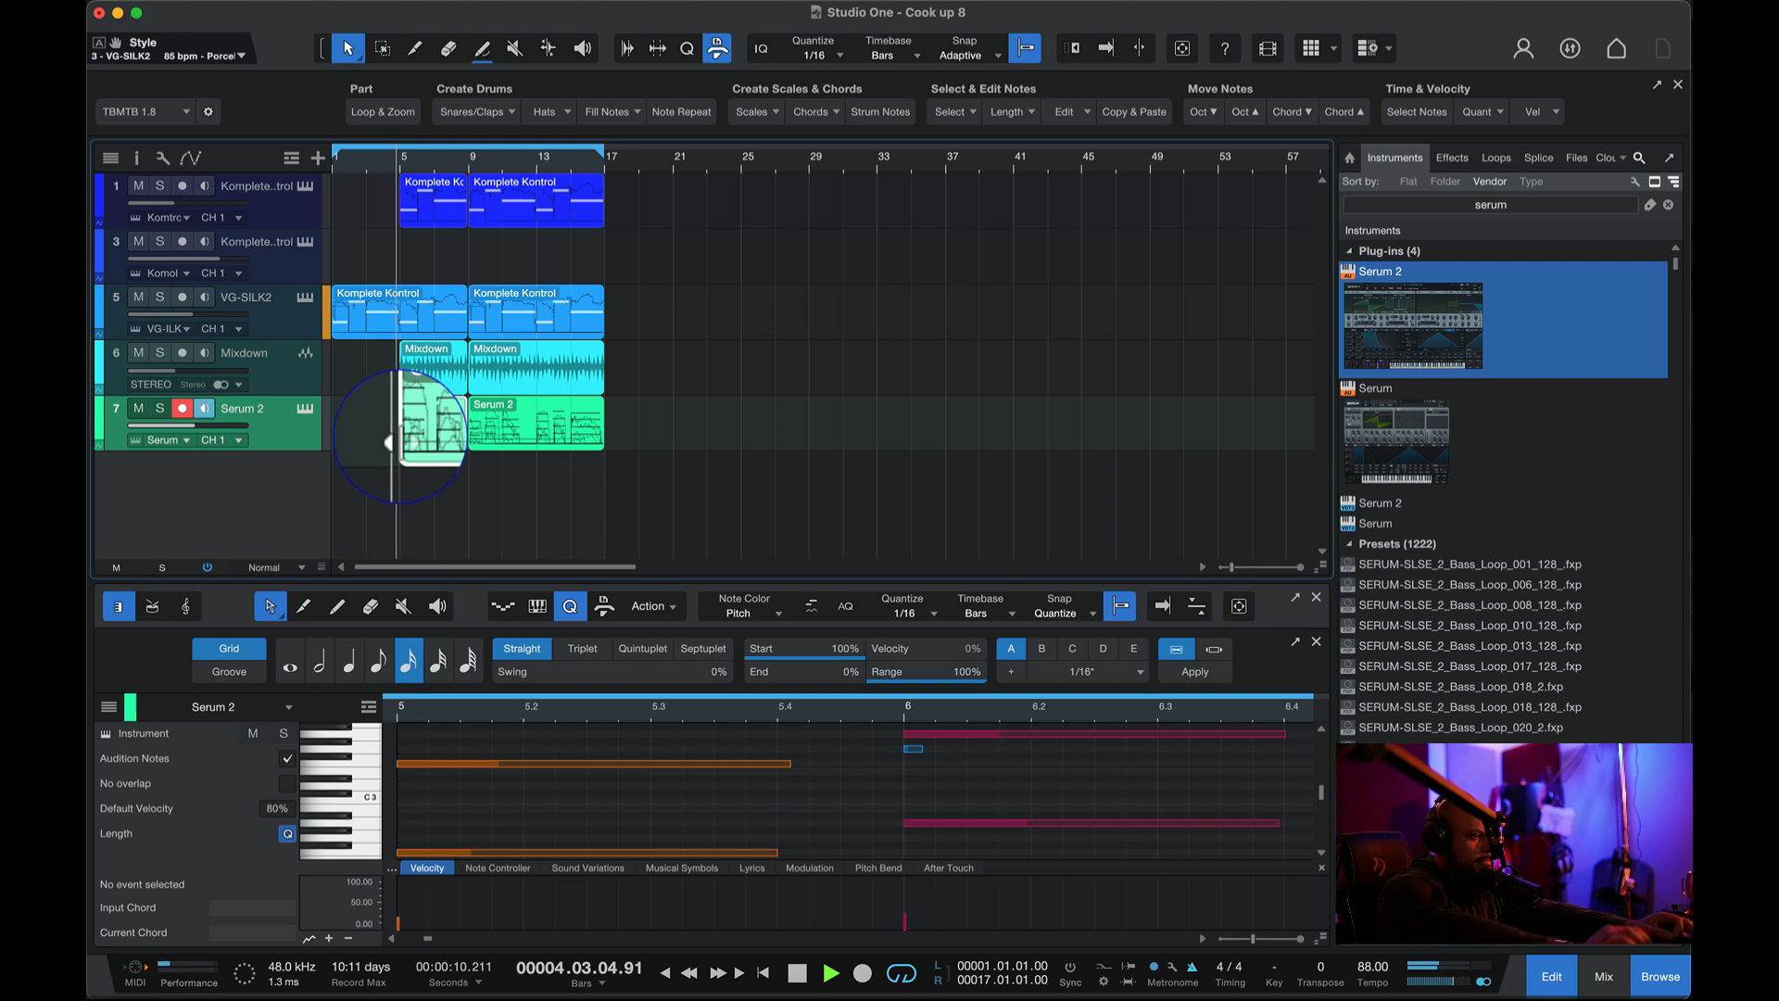
key(f)
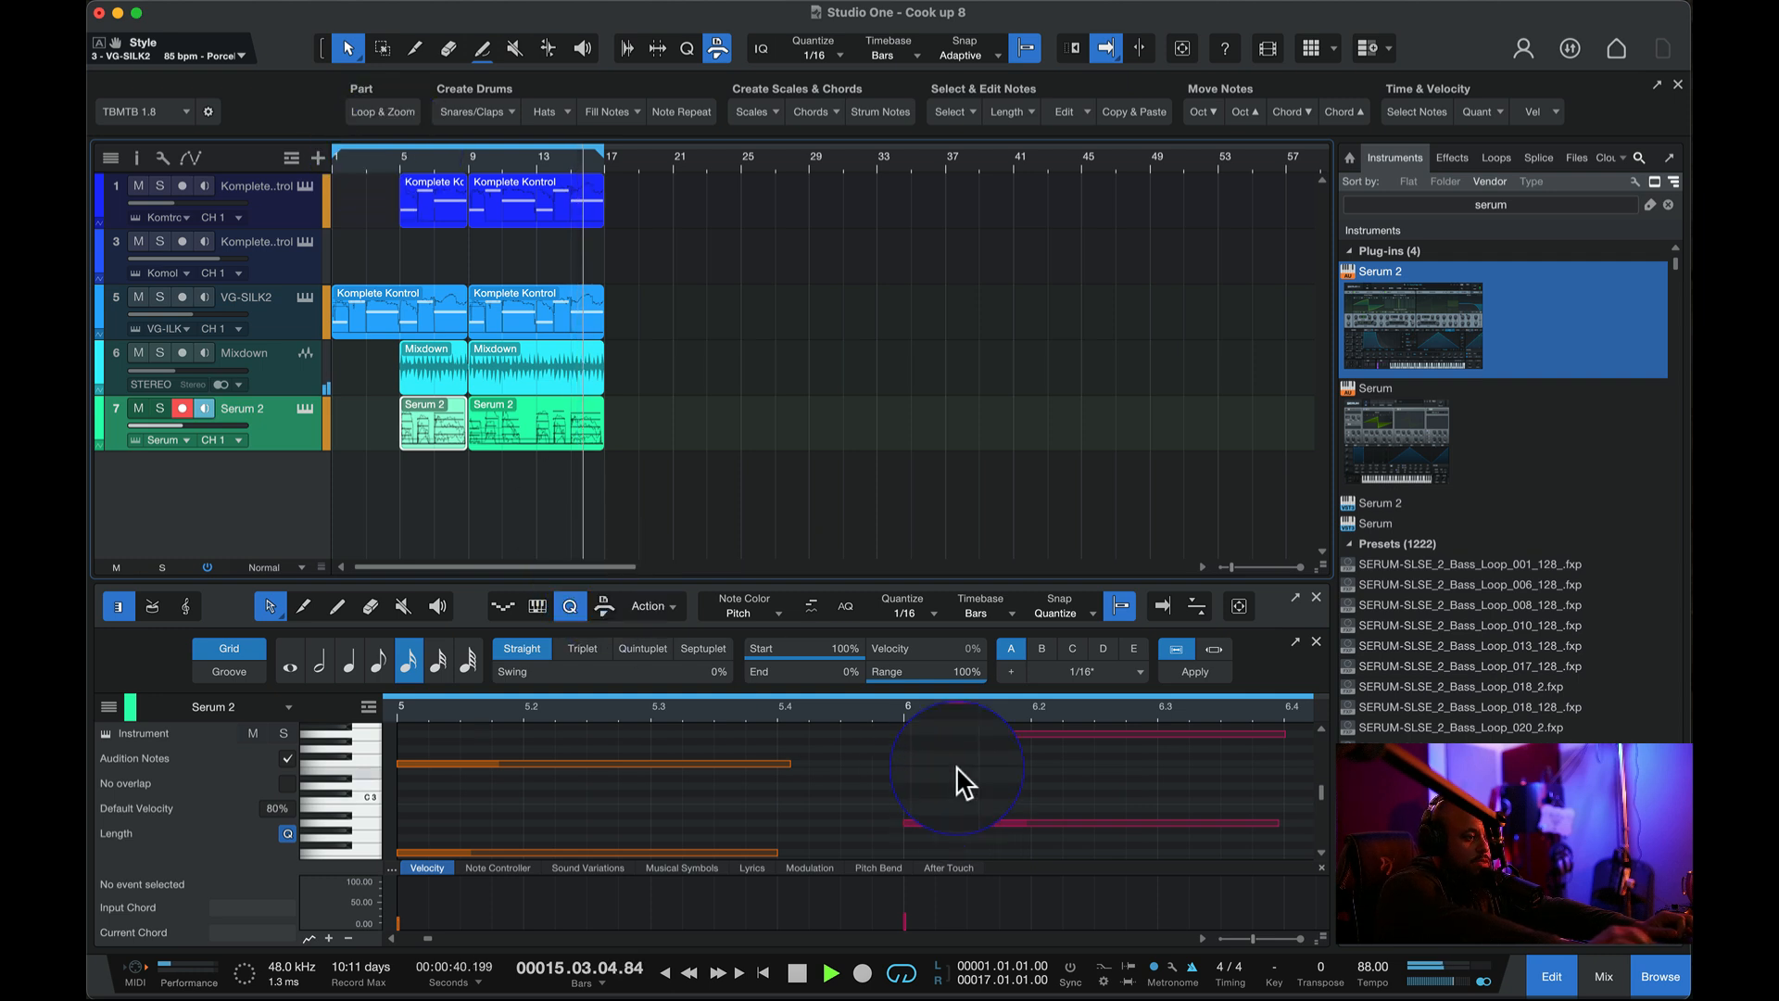
- Delete the short stray note at bar 6 in the first Serum 2 part and check the upper pitches
click(906, 748)
key(Delete)
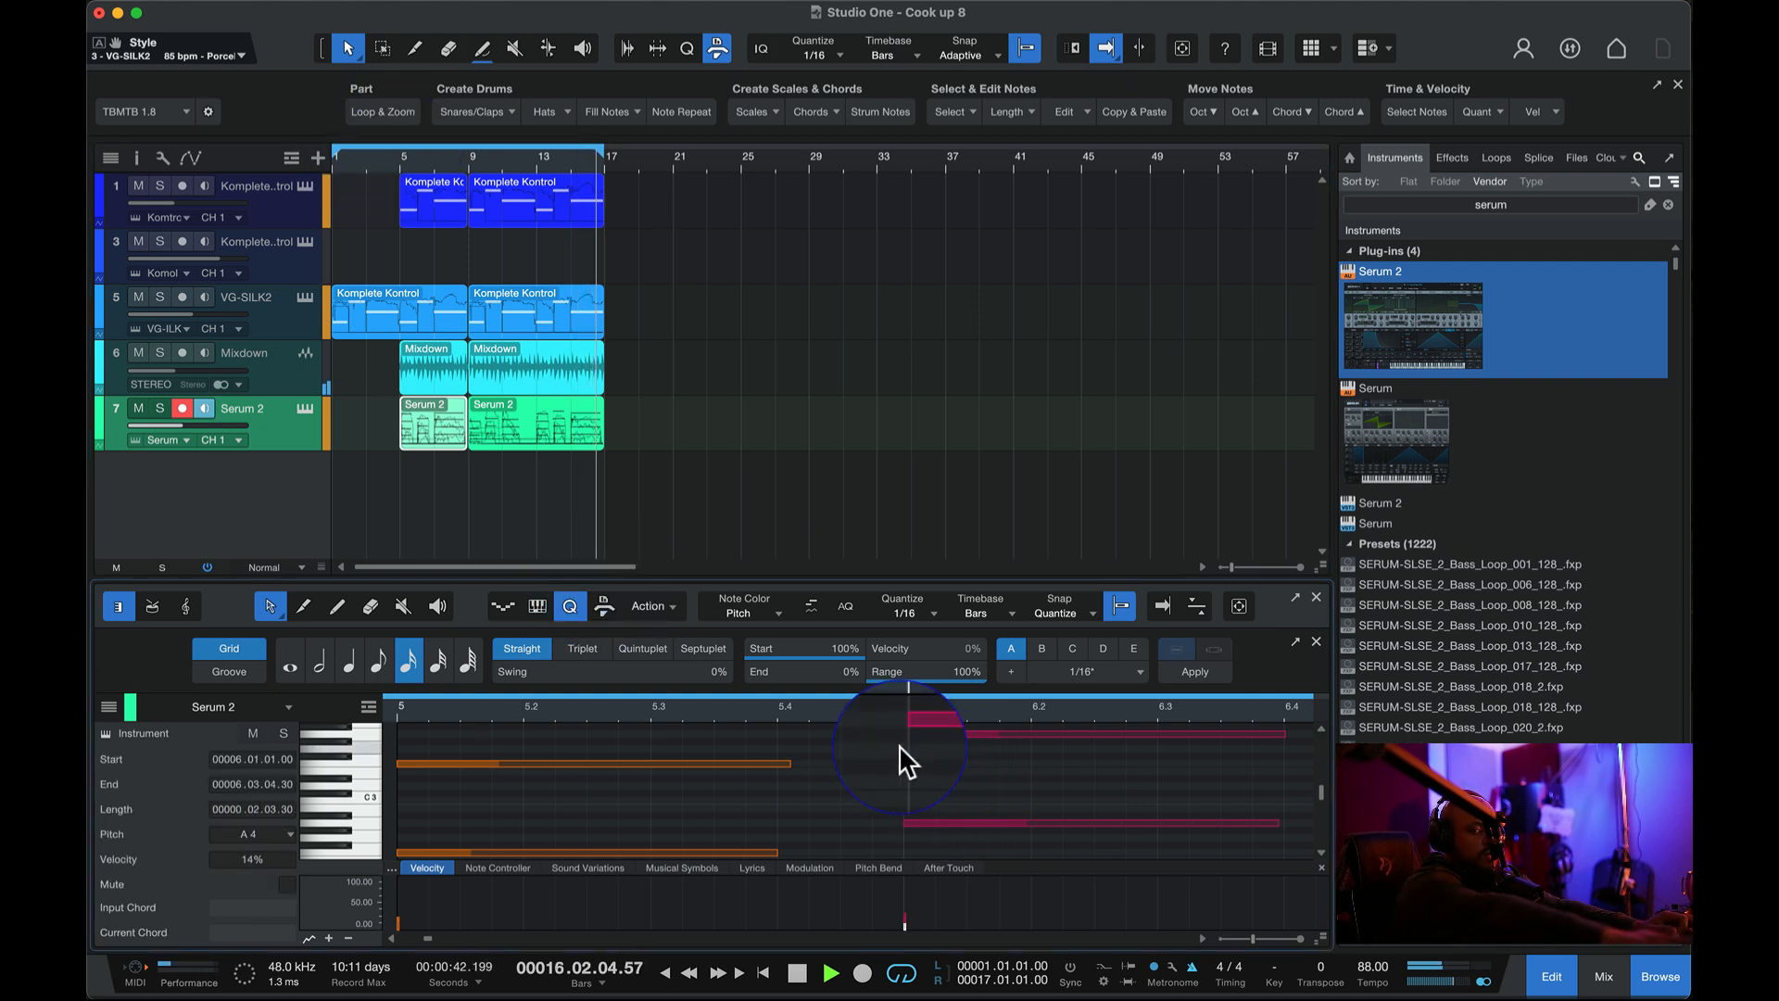
scroll(905, 773, up, 5)
scroll(904, 773, up, 3)
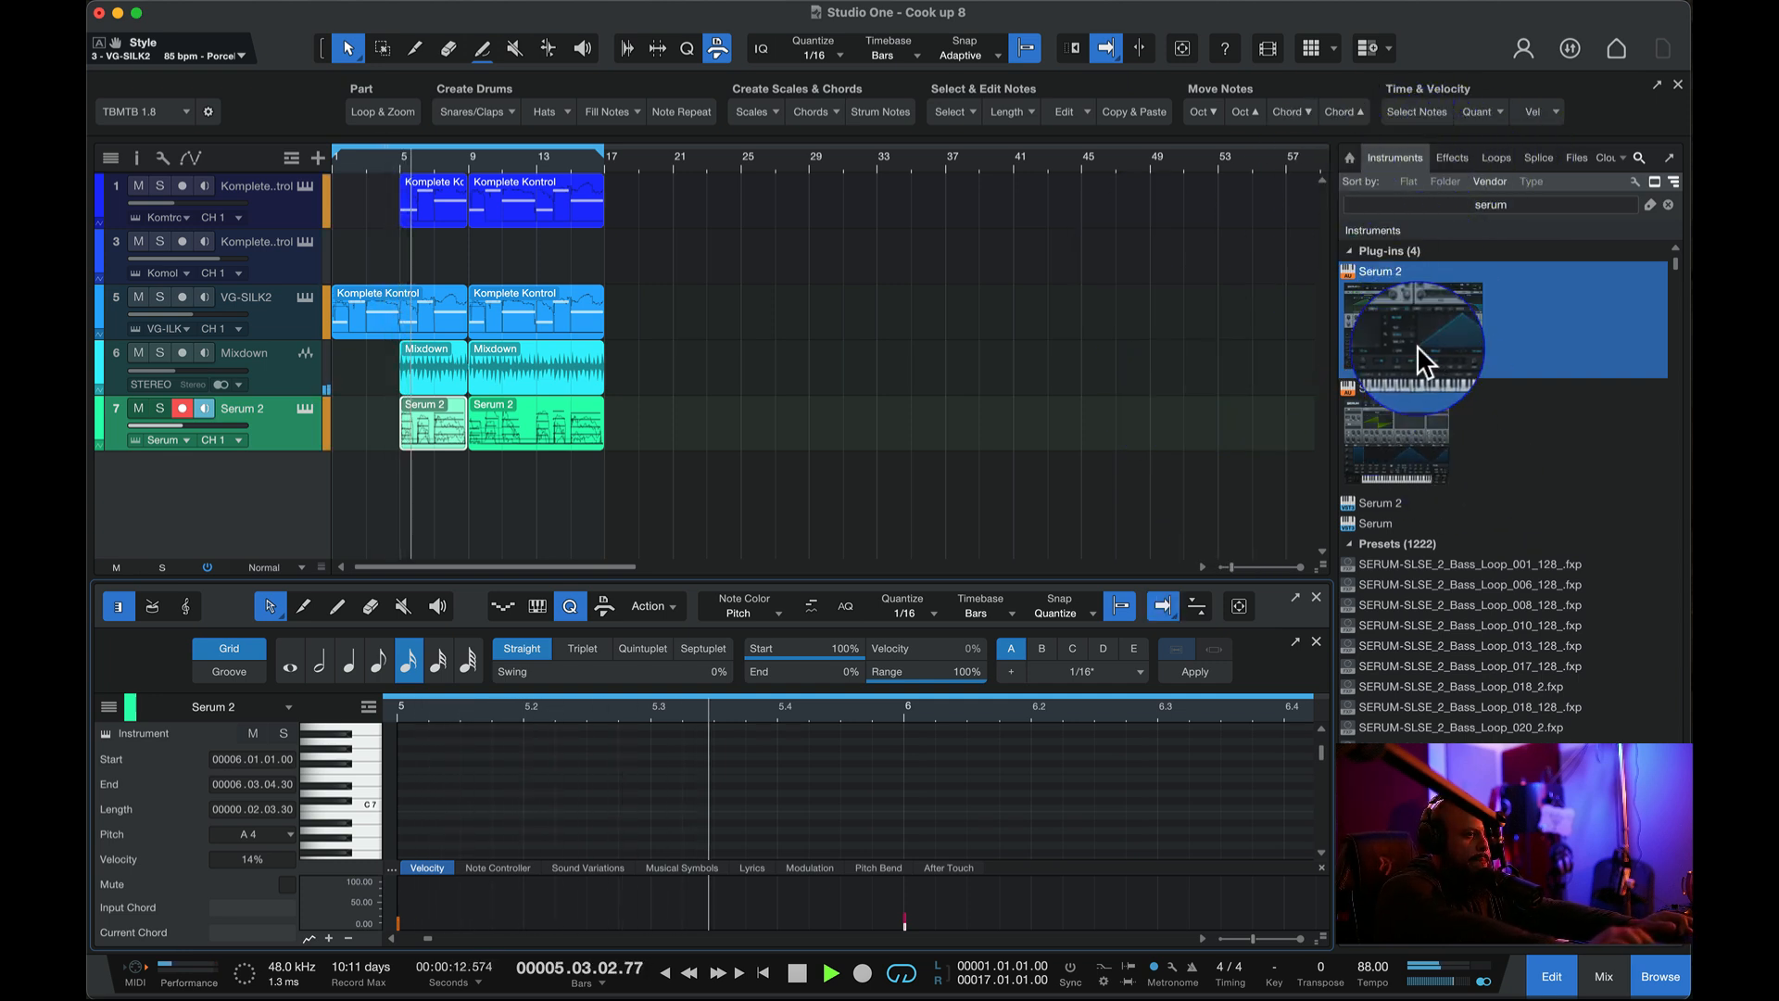
- Add a second Serum 2 instrument track, search its presets for "reese" and load MO_TB_BS_Reese_Make_U_Funk
drag(1416, 345, 415, 469)
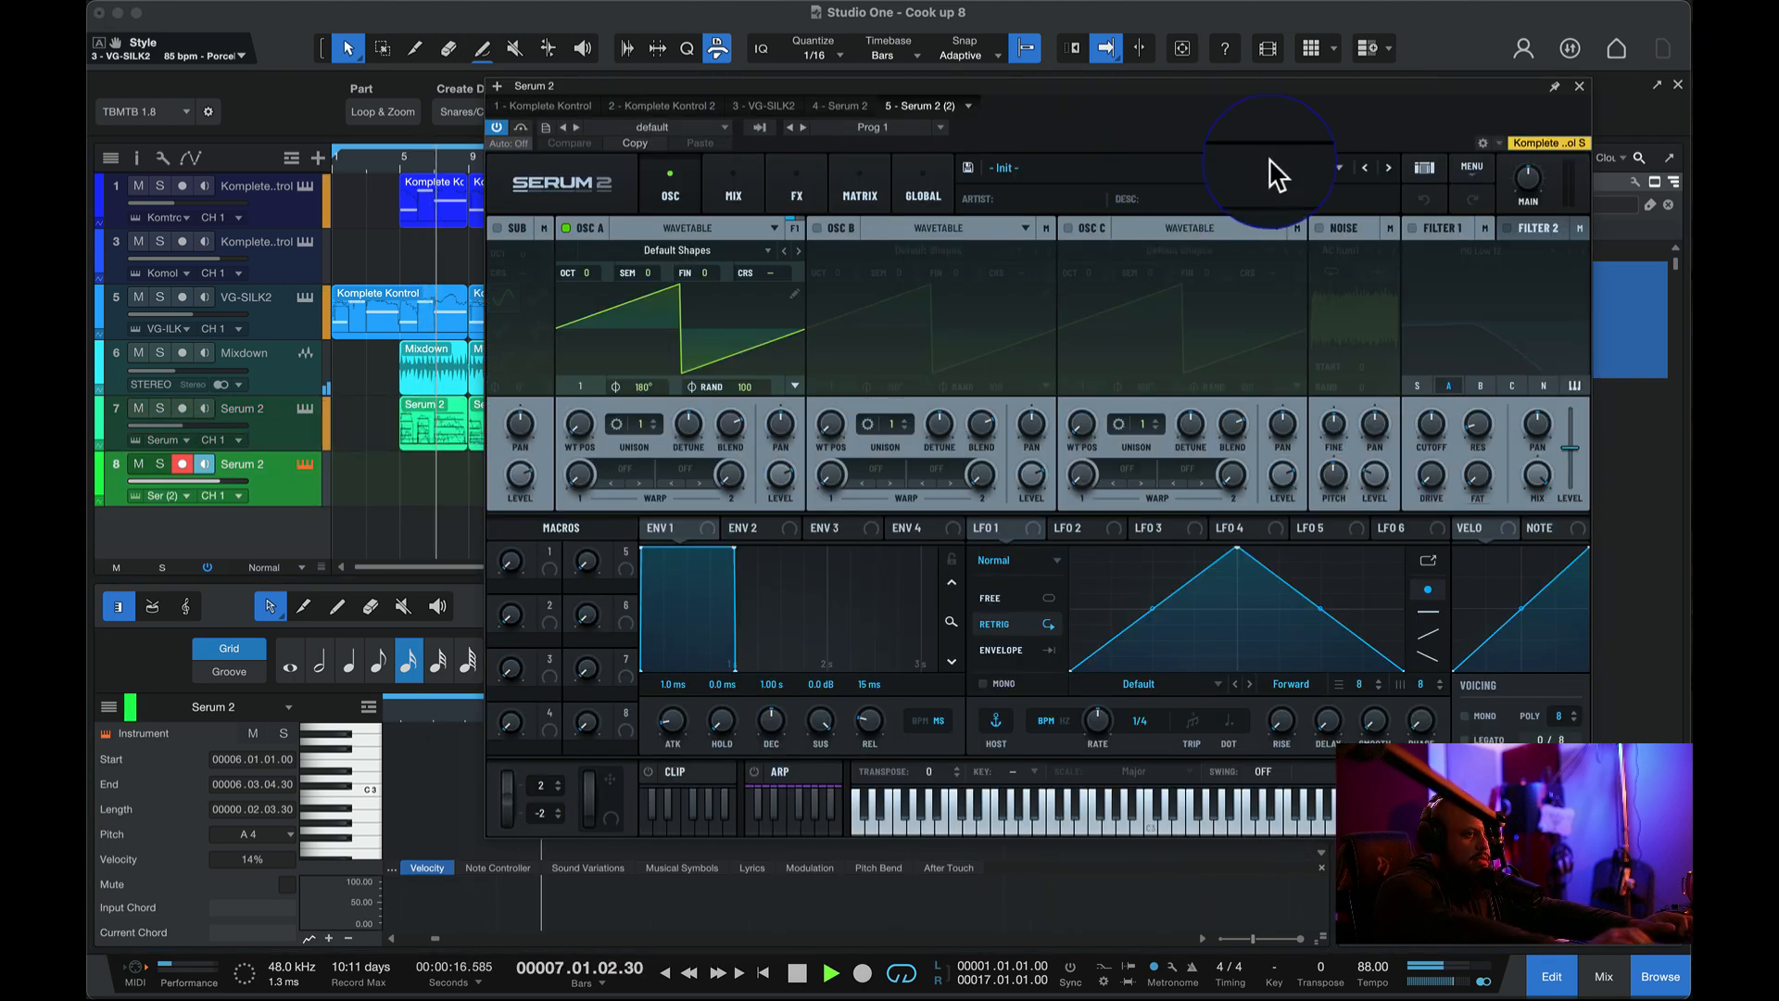
click(1424, 168)
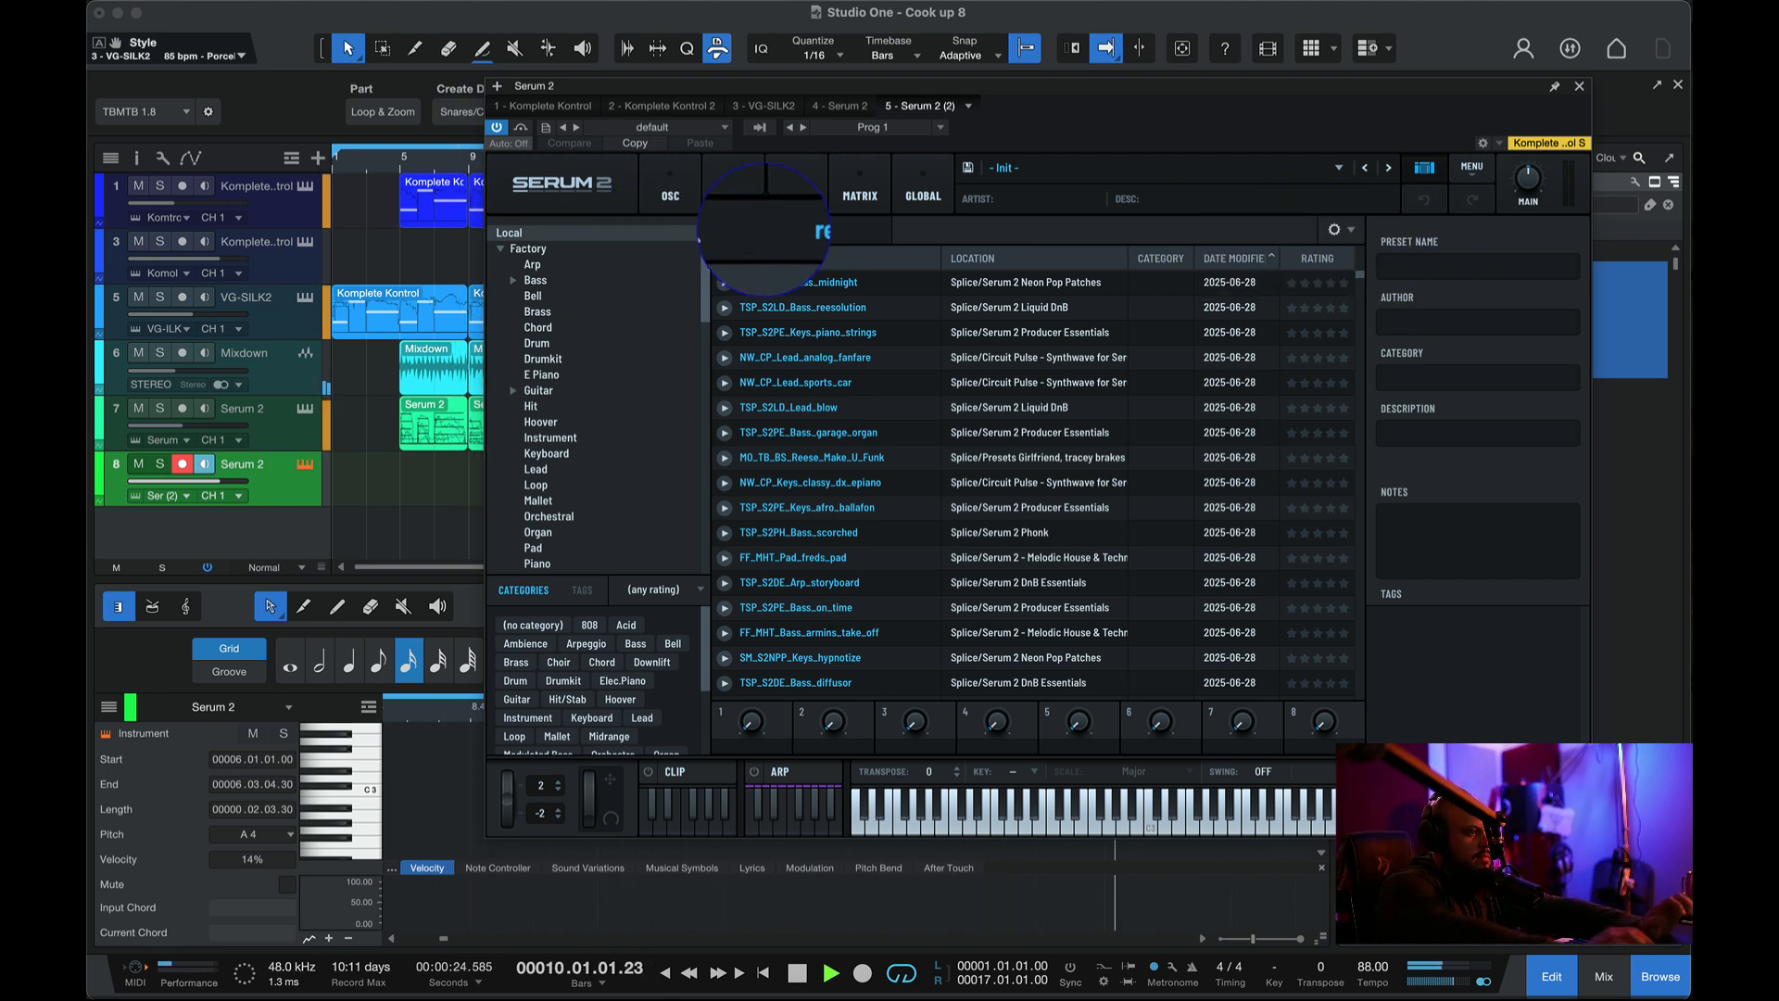
text(ese)
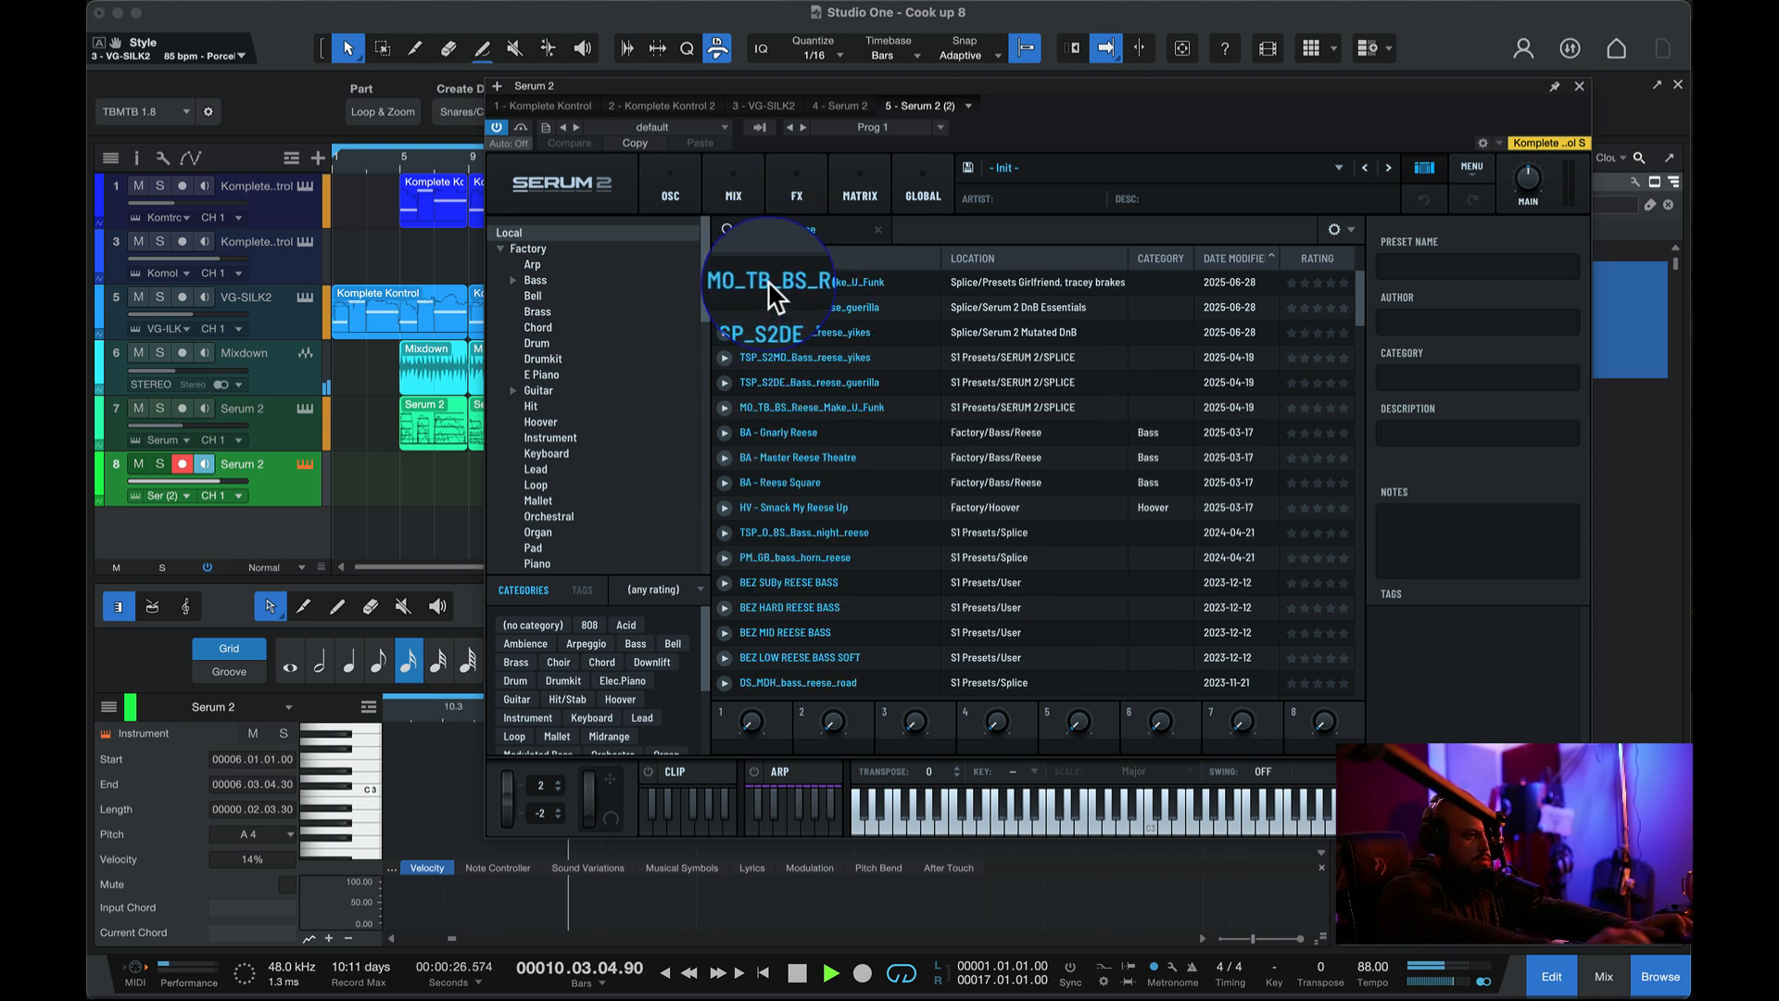
click(723, 279)
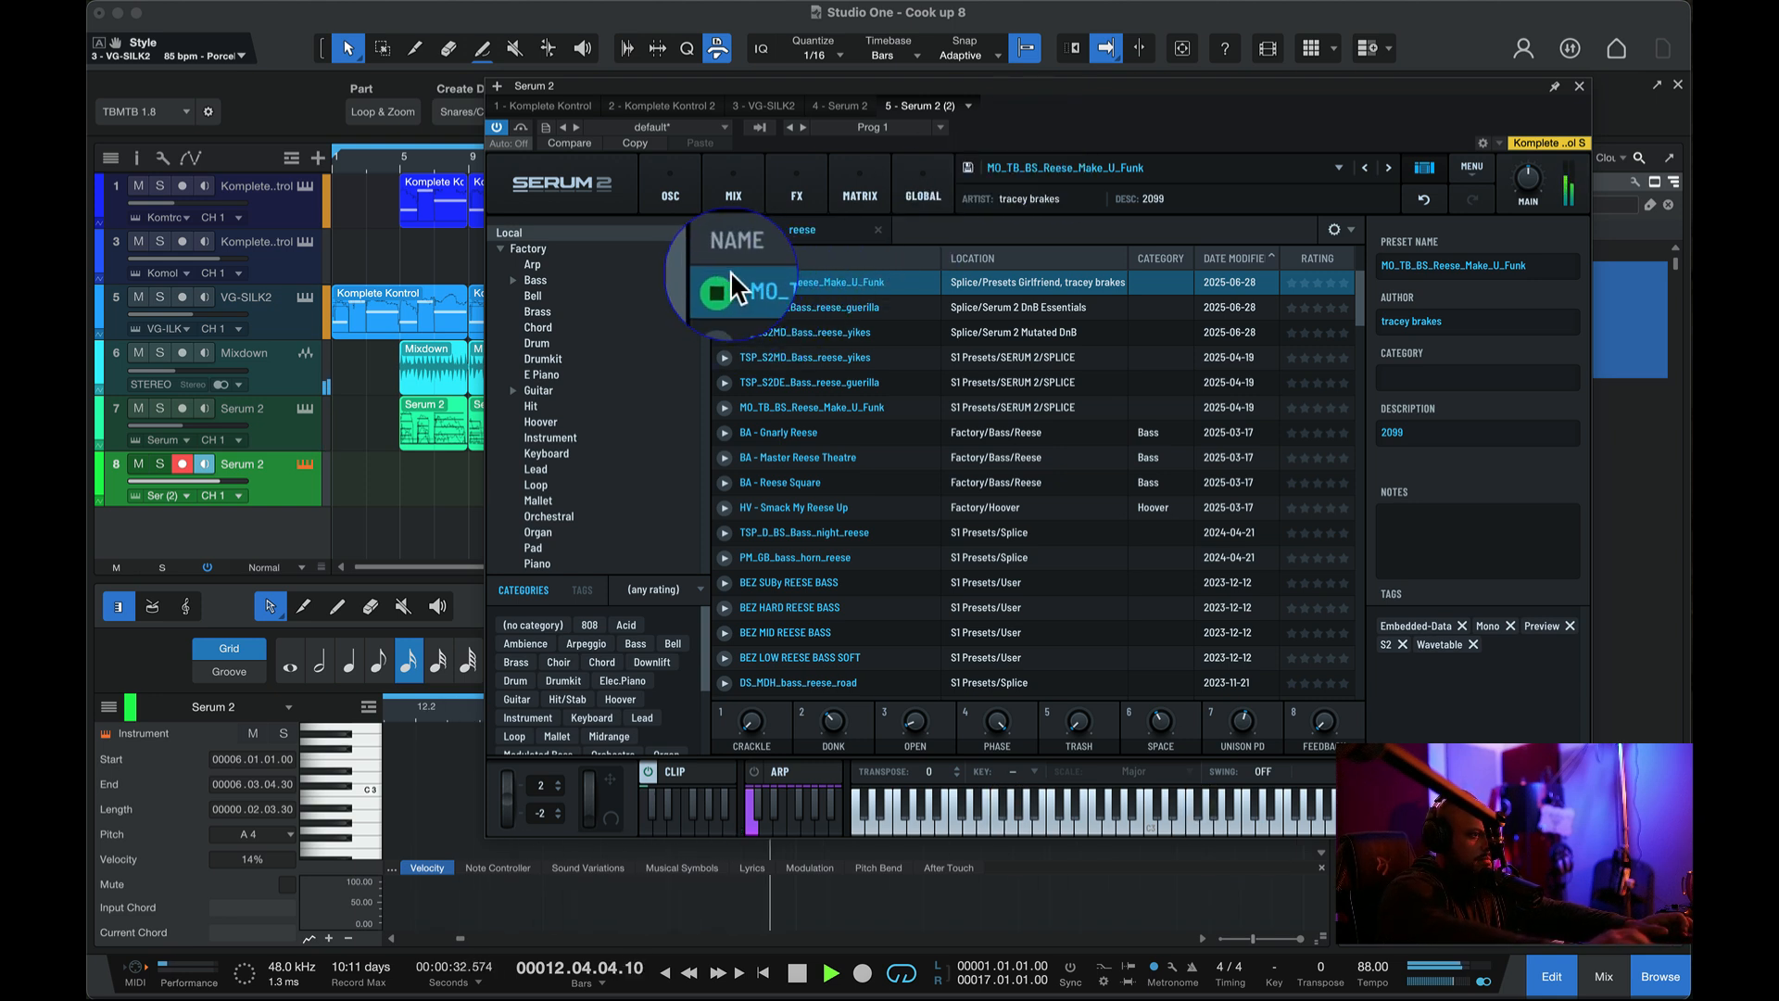
click(359, 486)
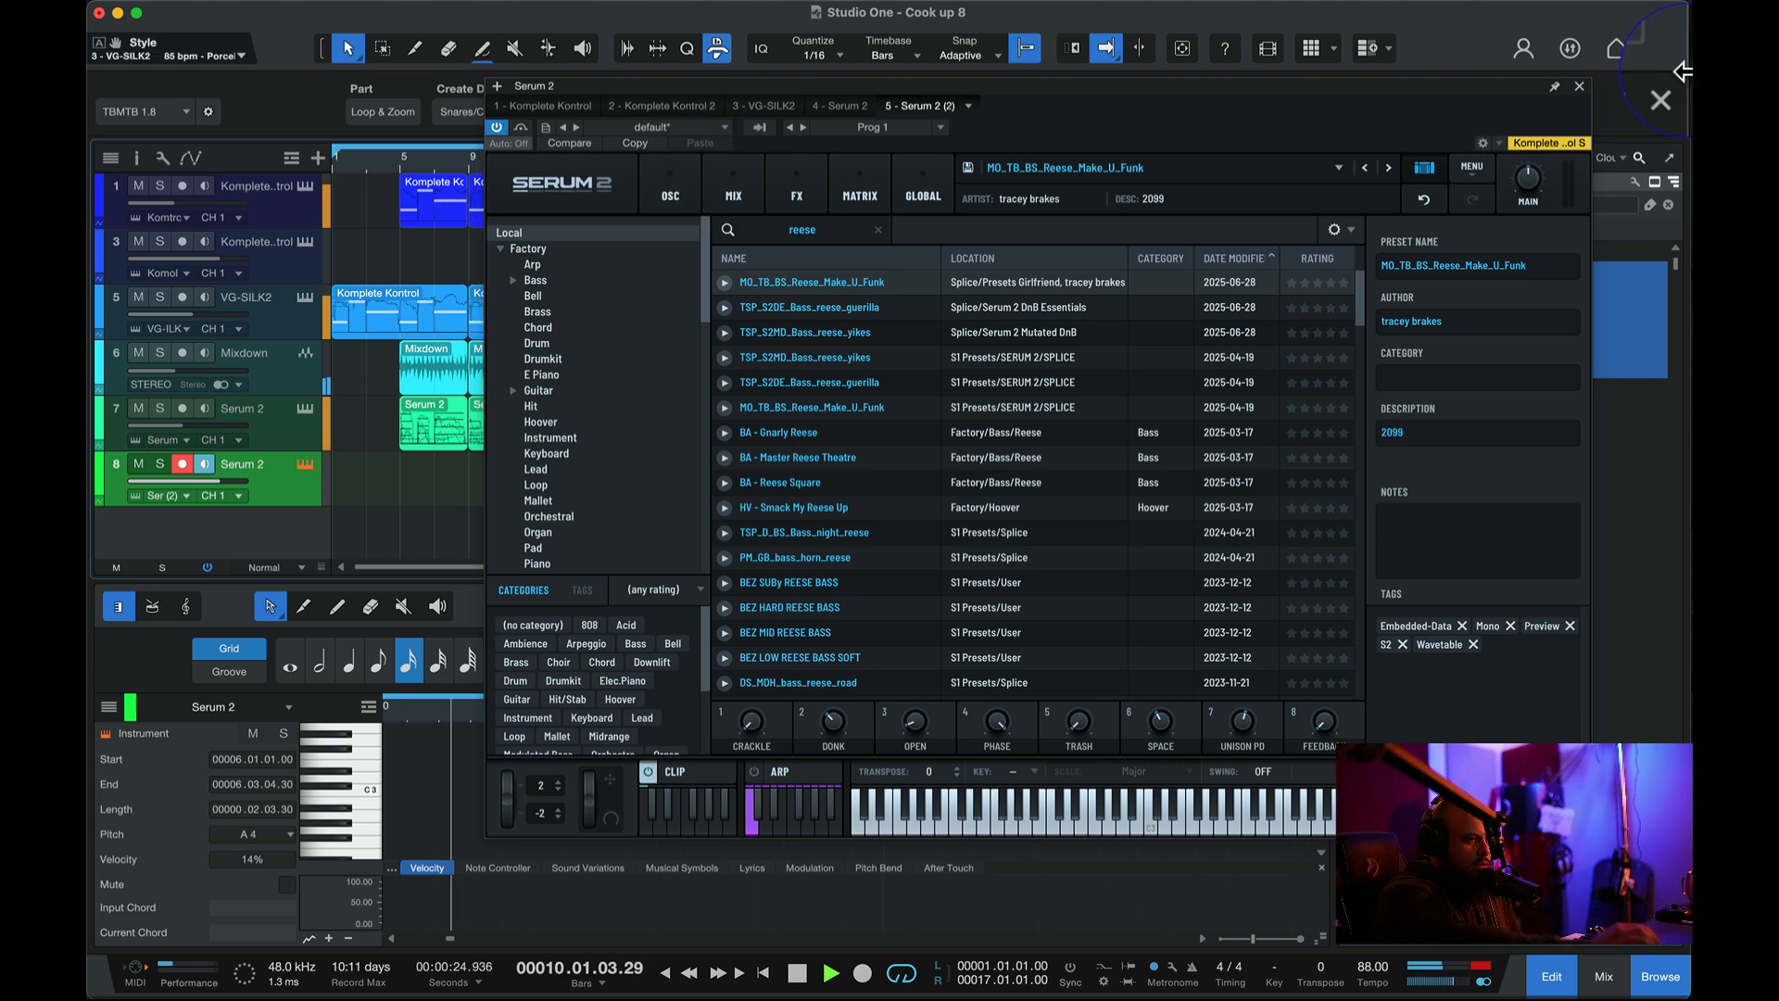
- Close the Serum 2 window and record a sixteen-bar reese bass part on the new track from bar 1
click(1579, 85)
key(space)
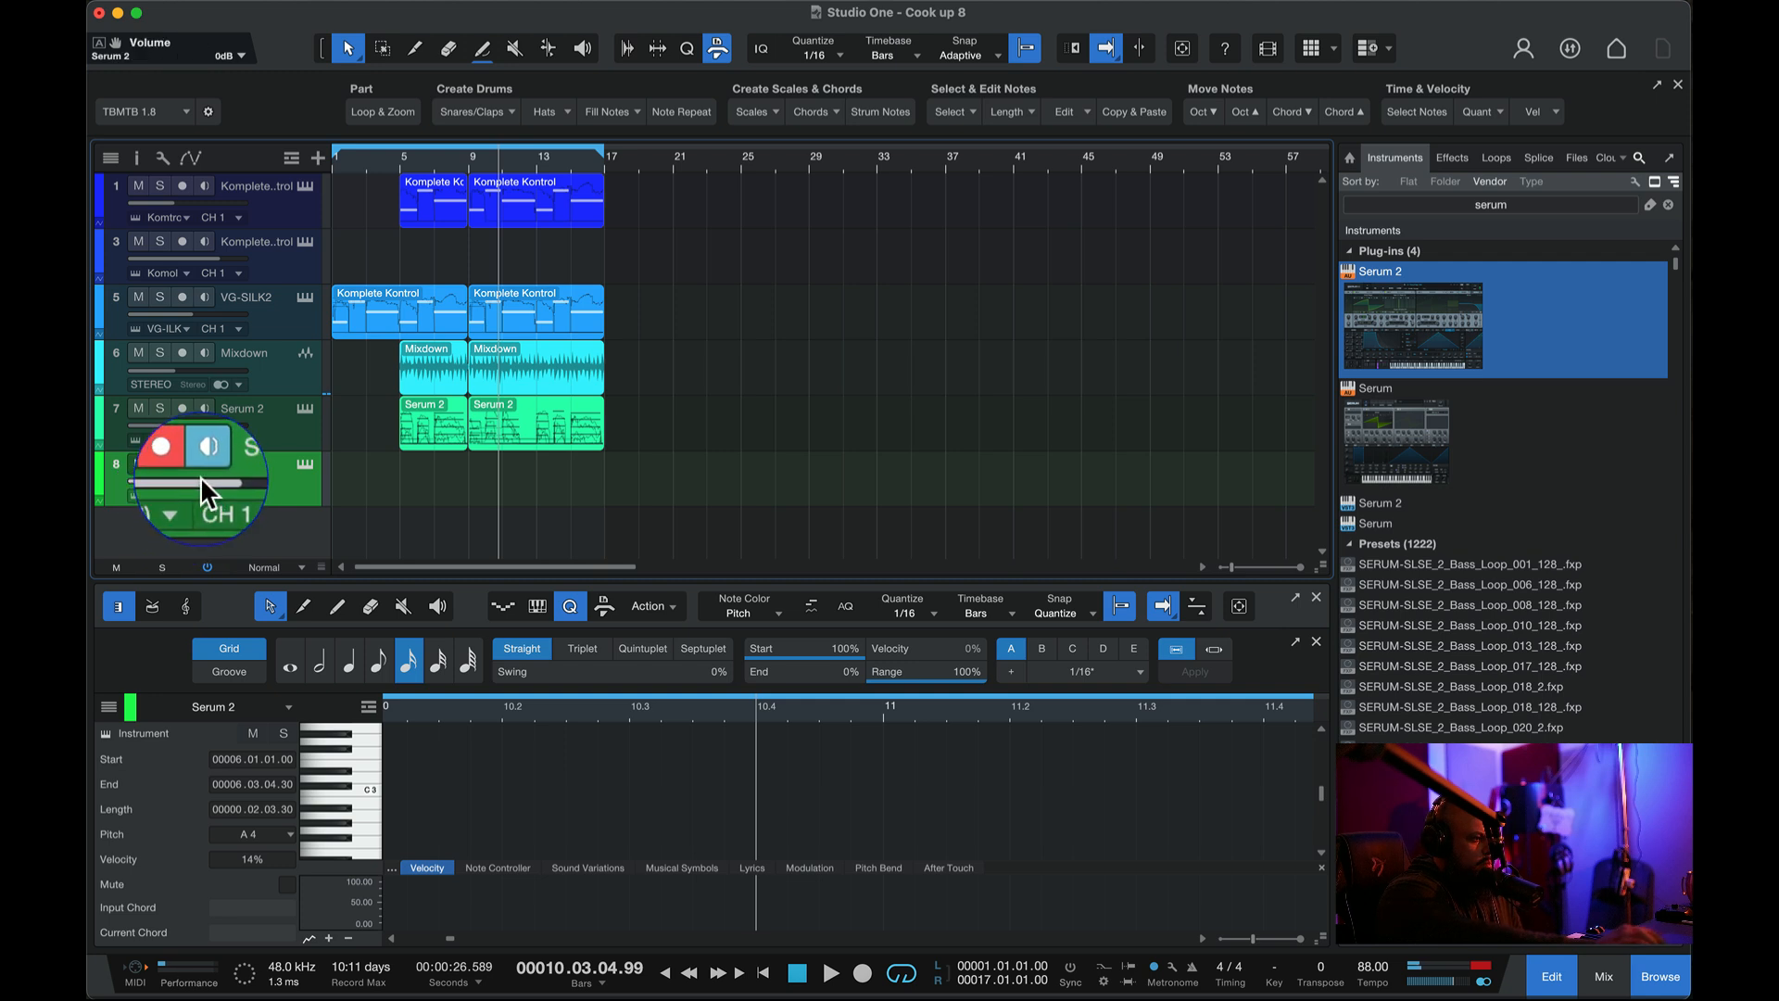
click(336, 159)
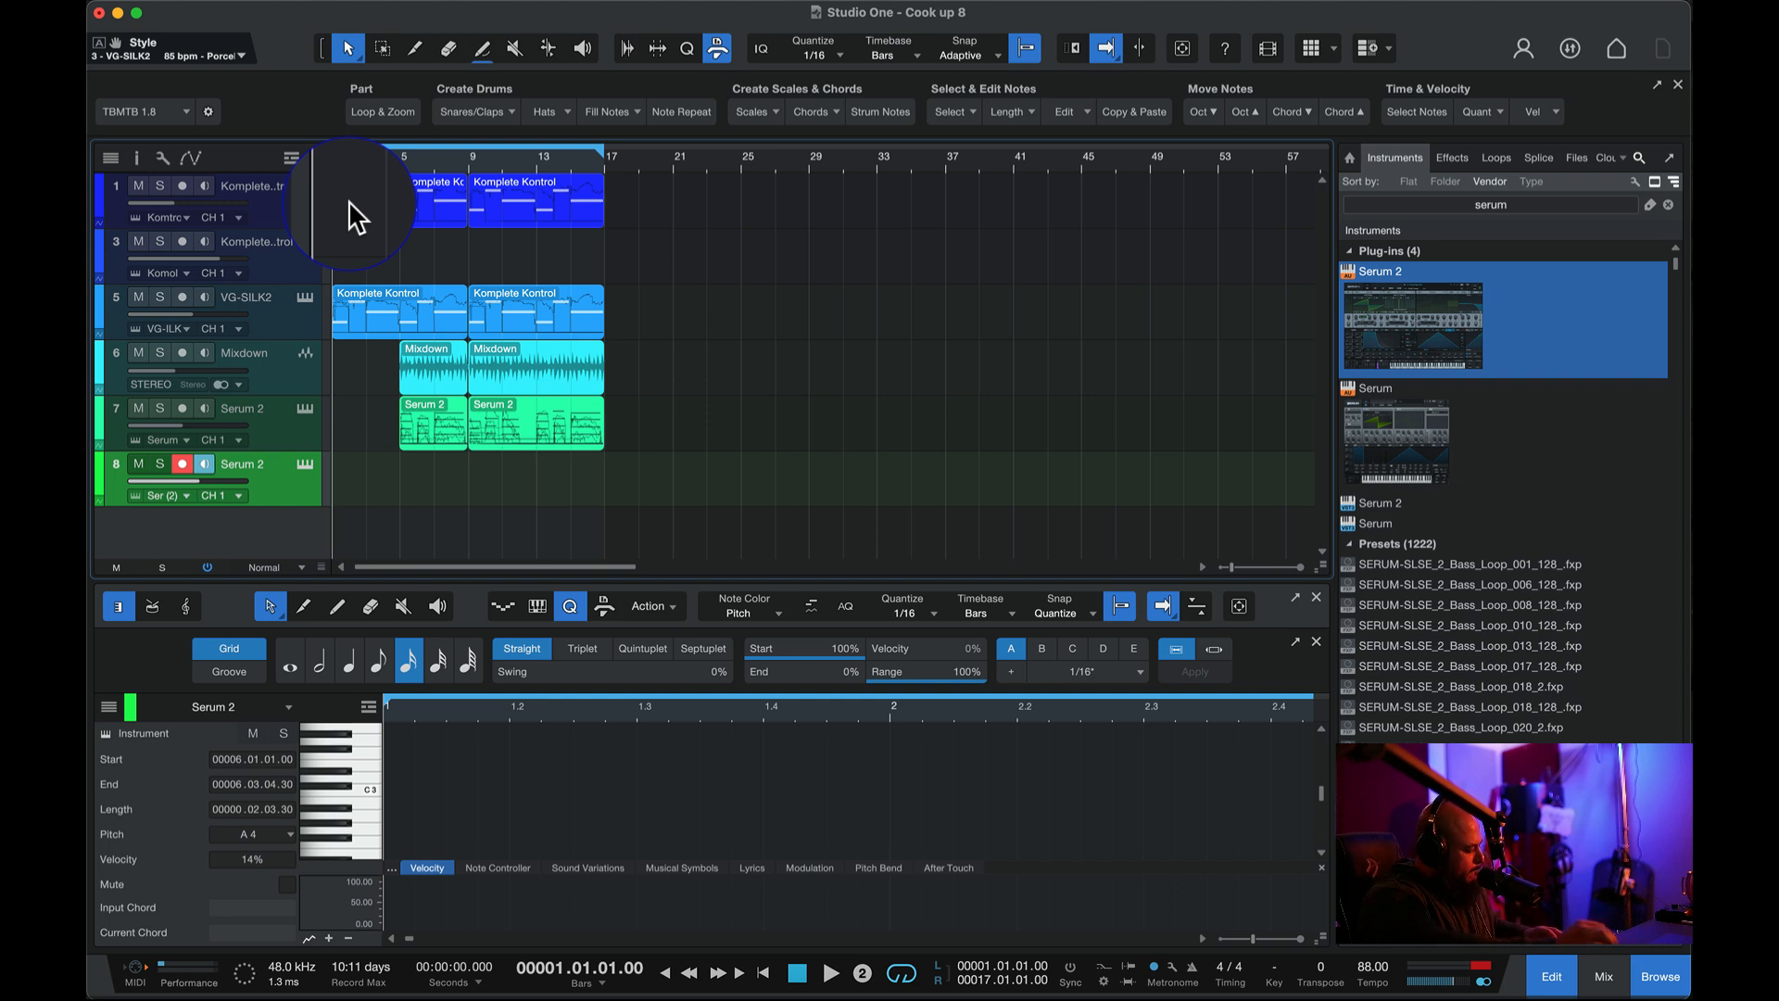
key(KP_Multiply)
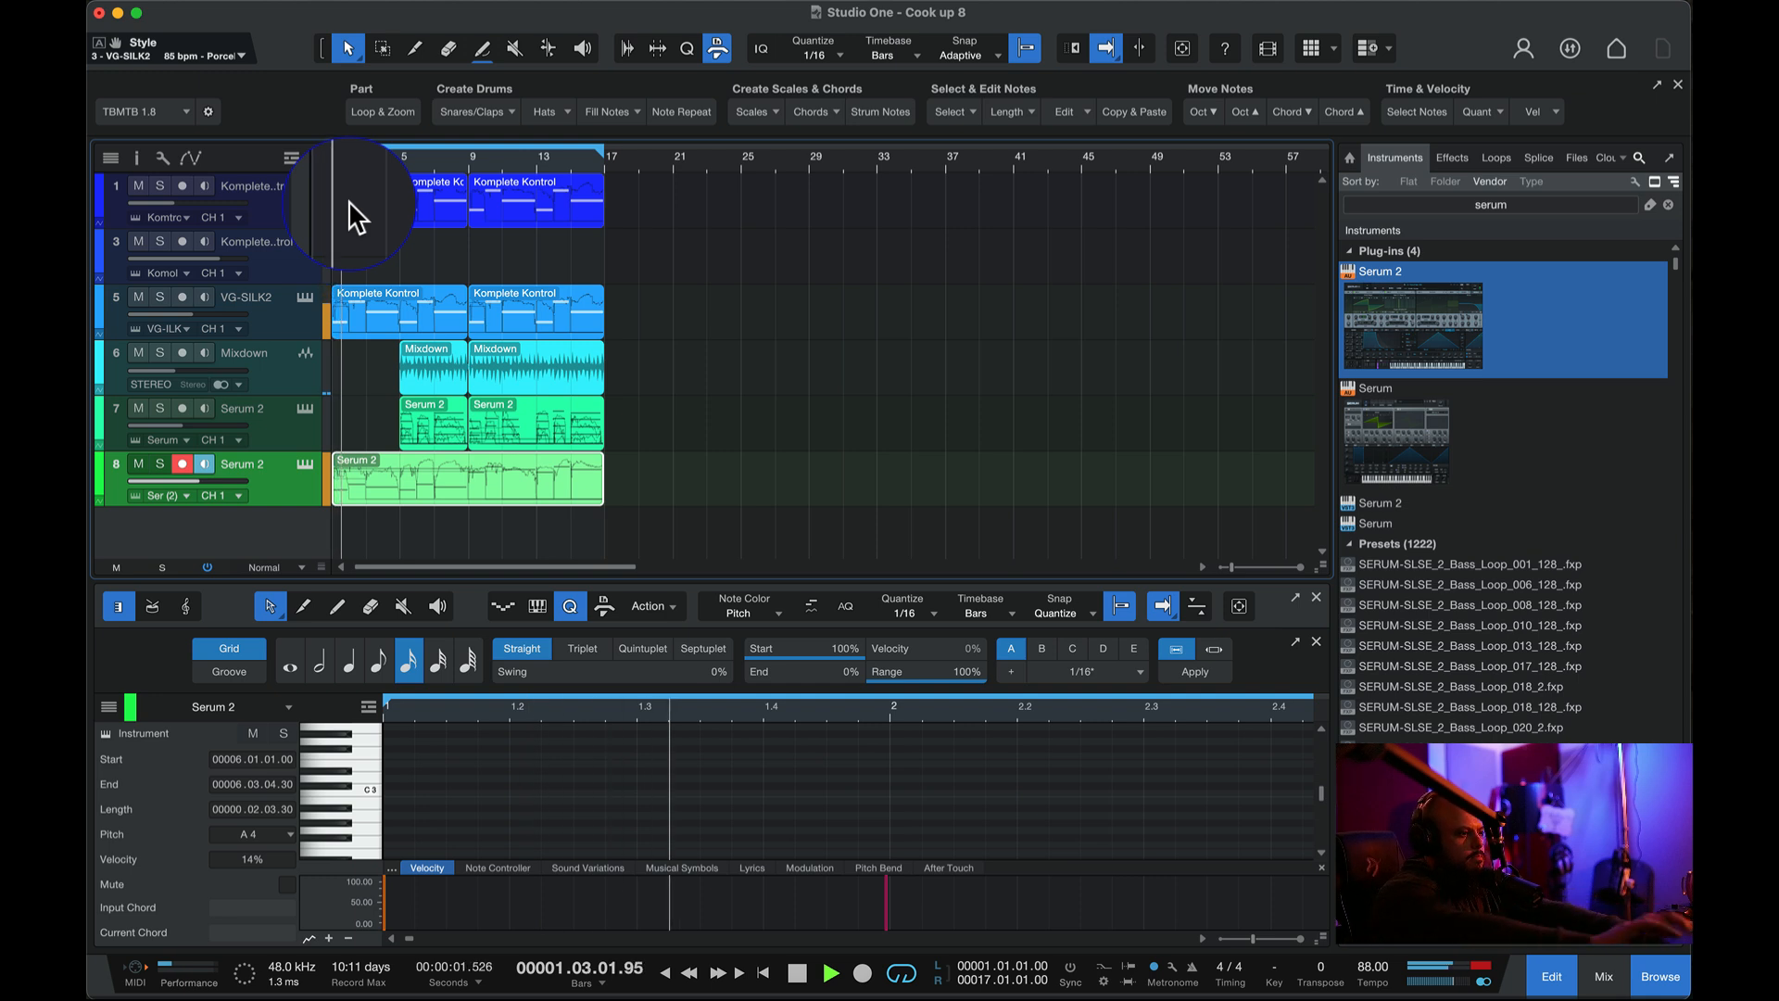
key(space)
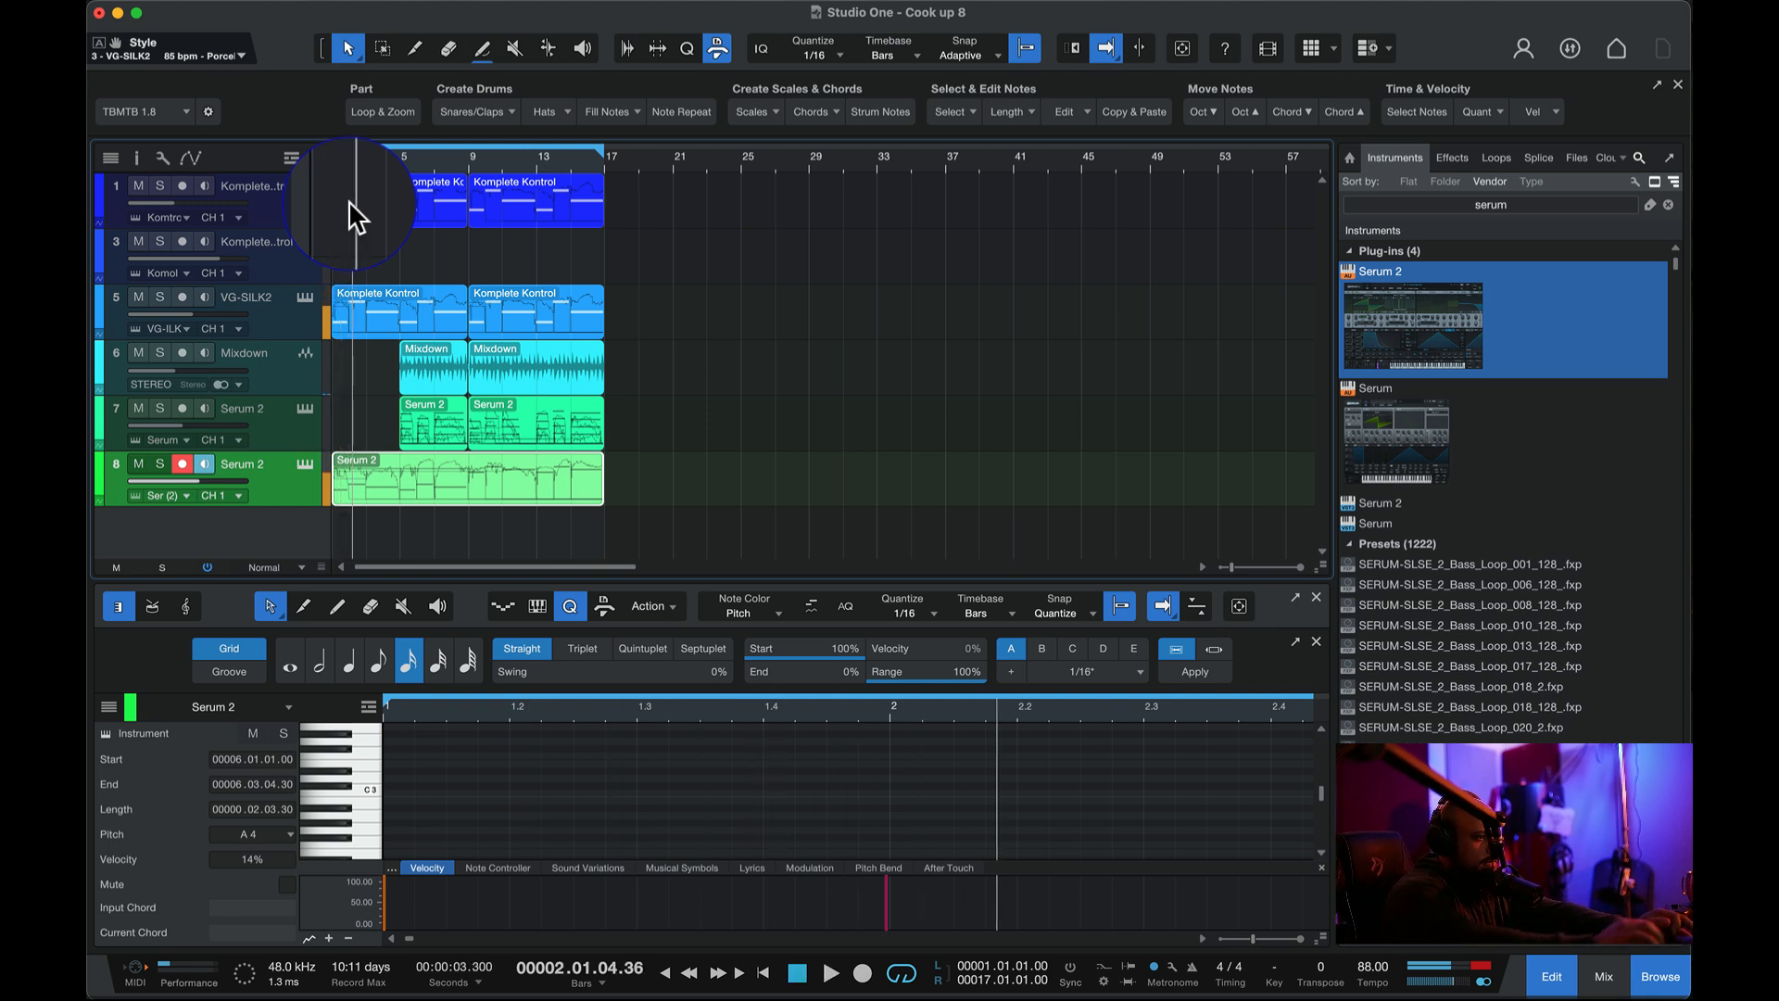
- Enlarge the note editor for the reese bass part and quantize all of its notes
click(482, 467)
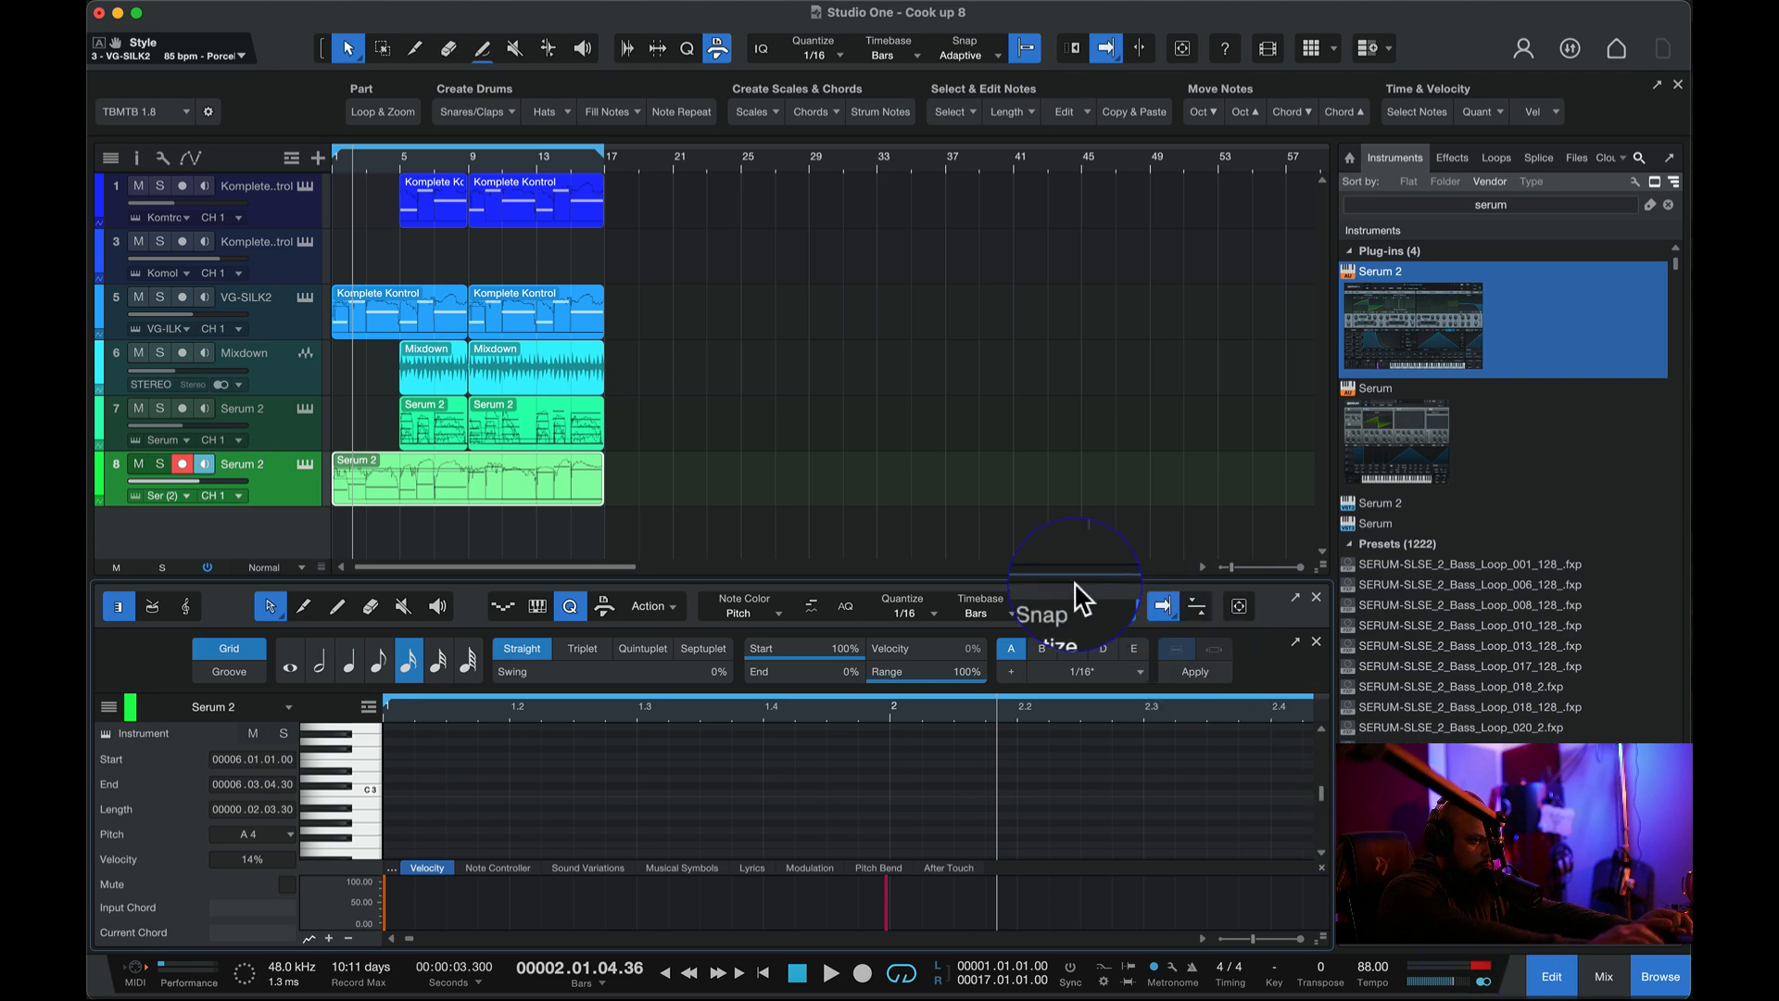
drag(1067, 579, 1066, 352)
click(846, 695)
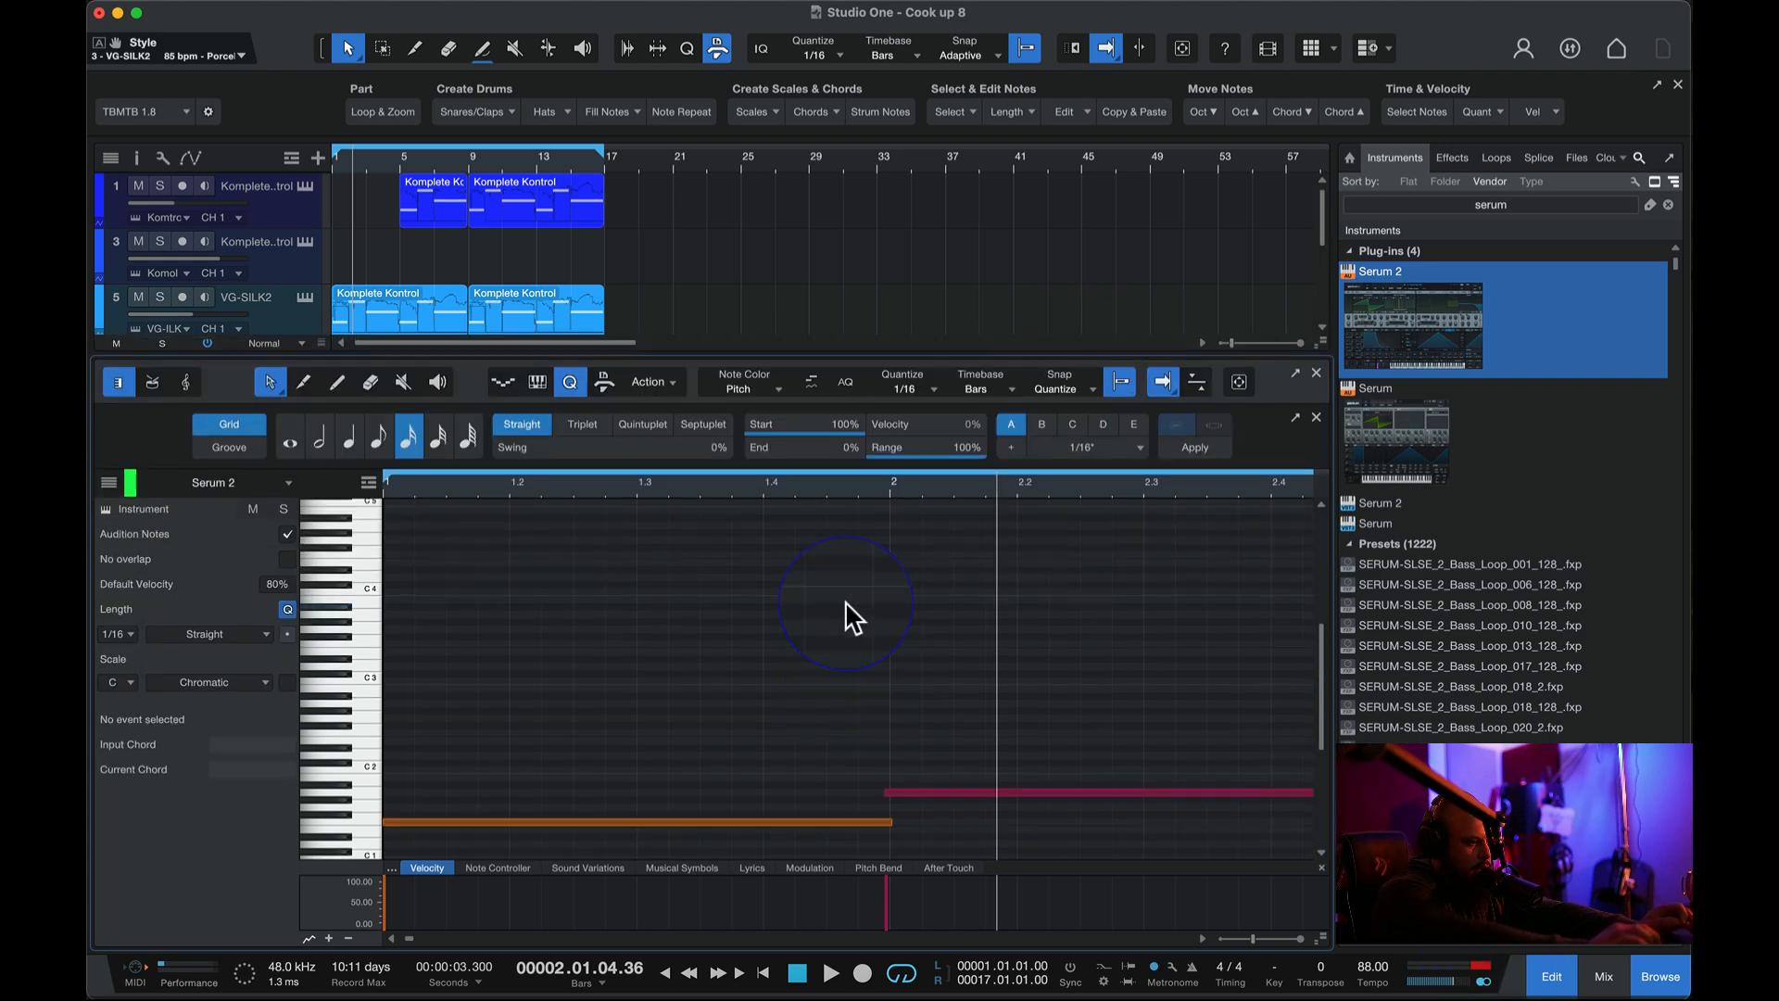
key(super+a)
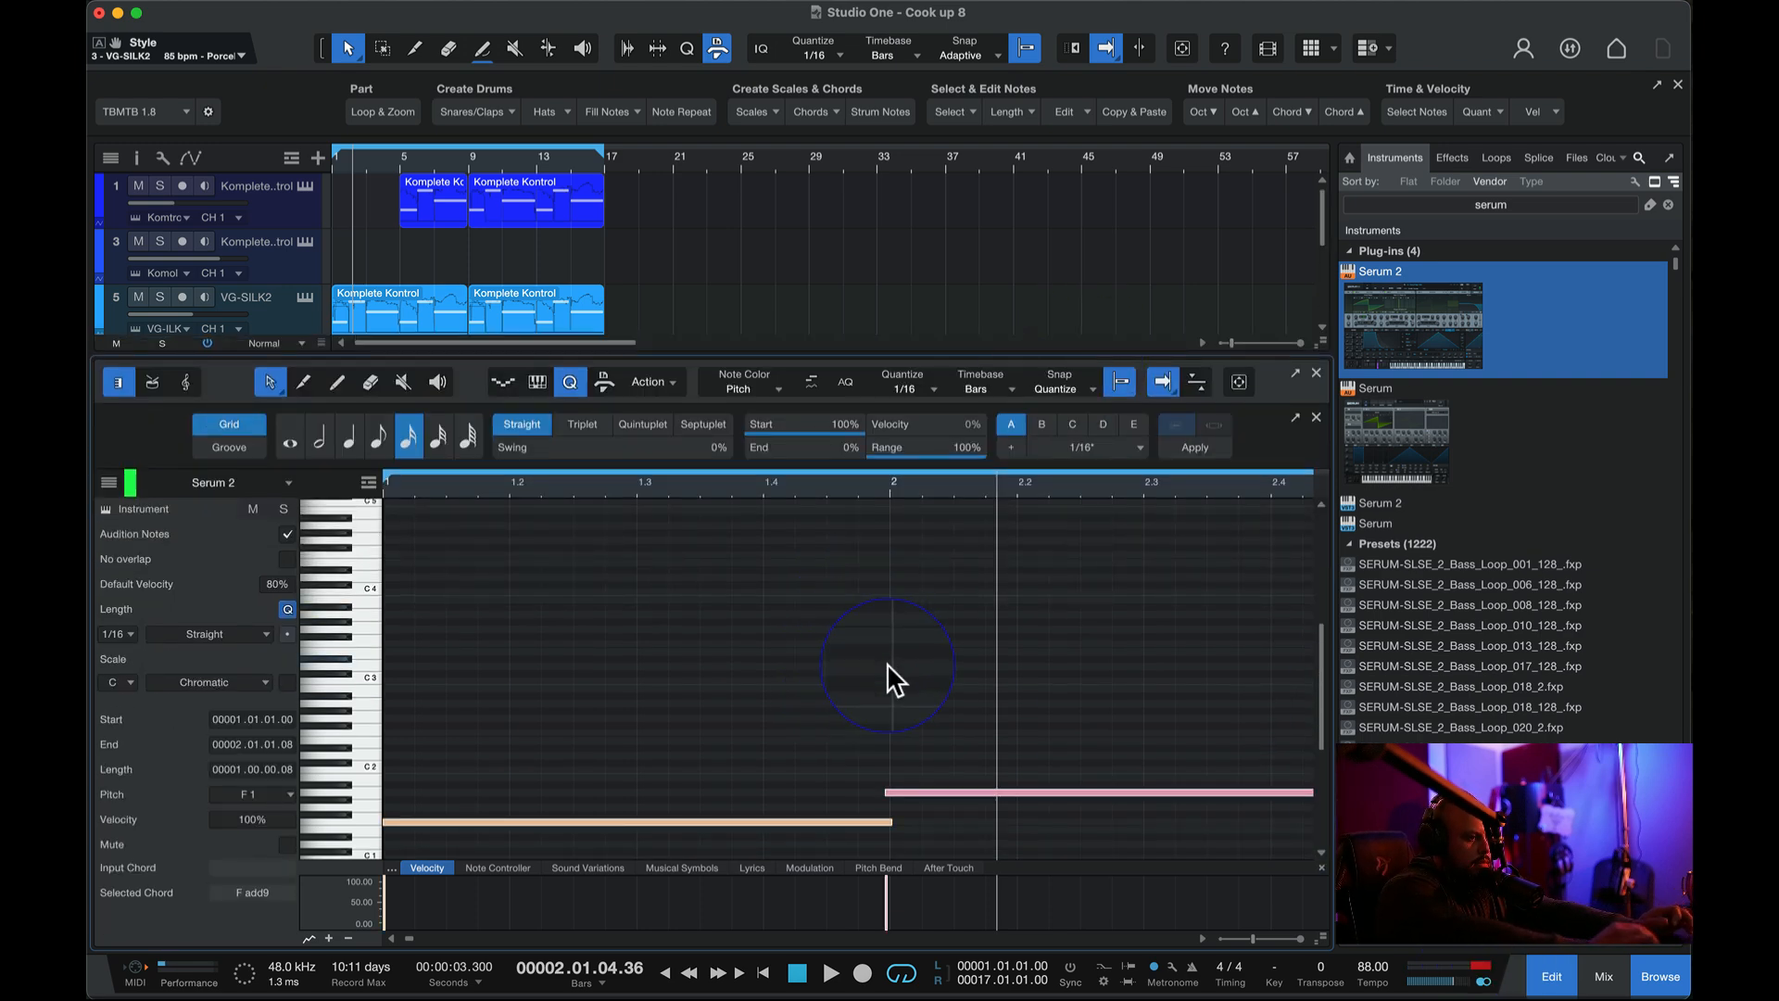
right_click(948, 814)
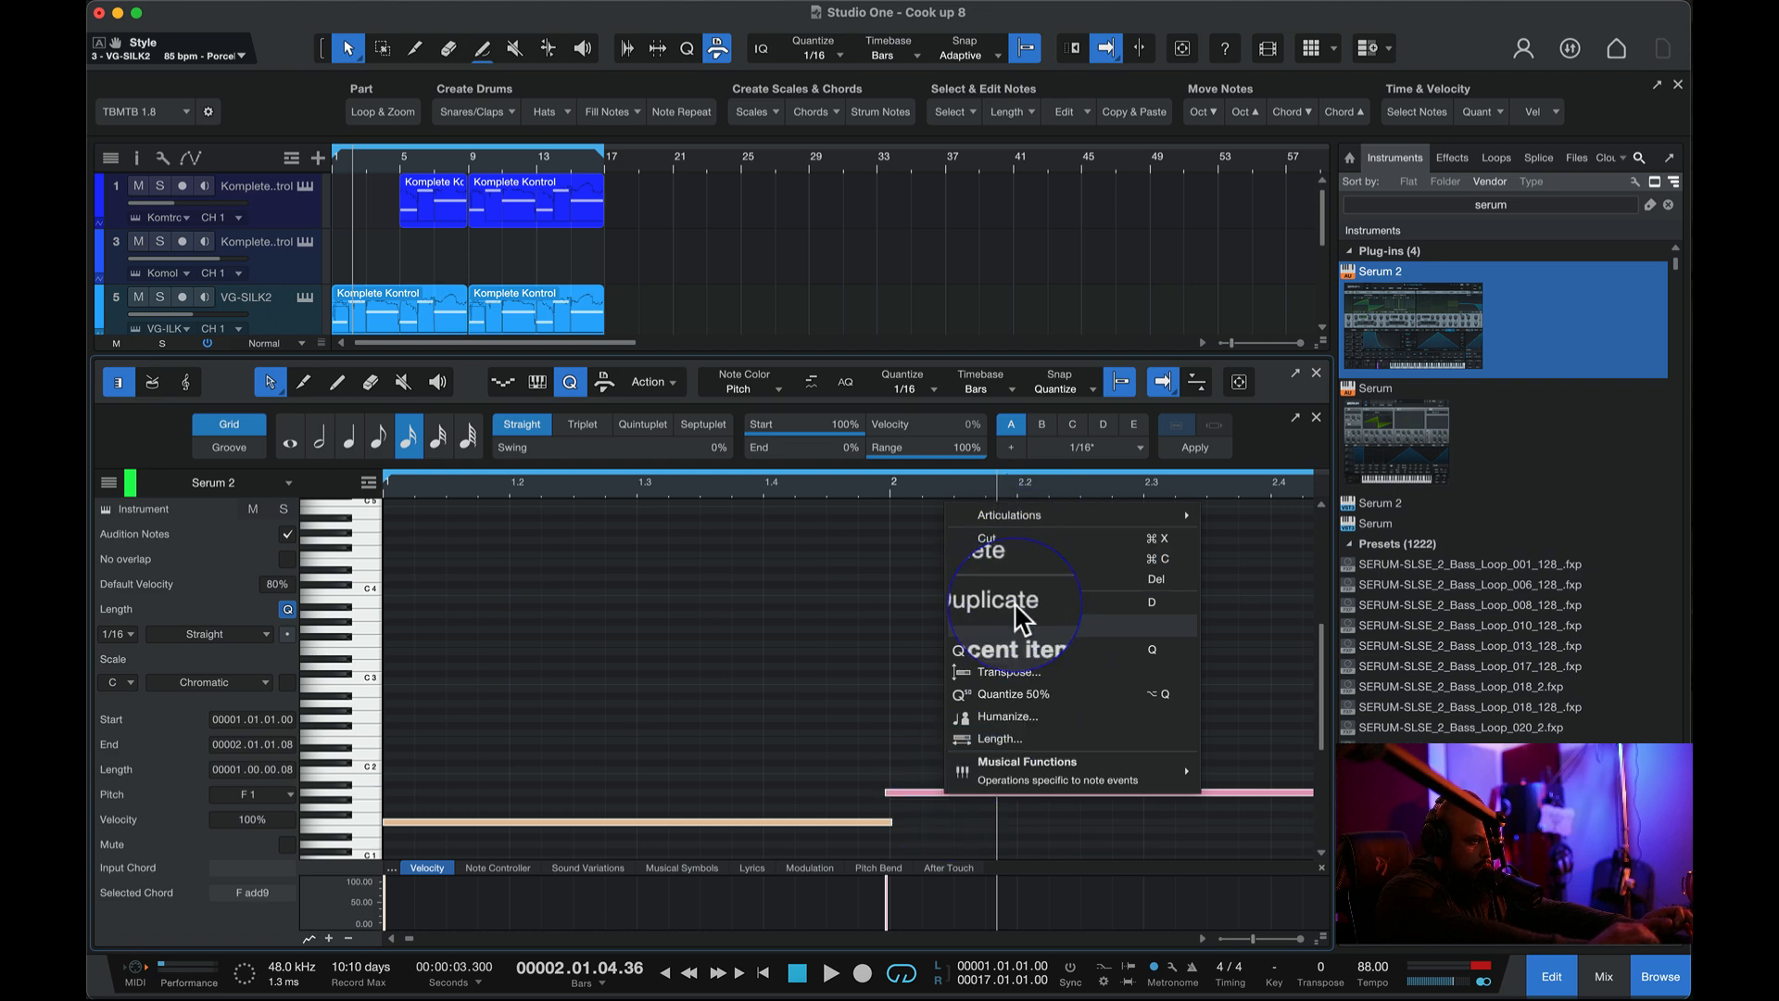
click(1003, 647)
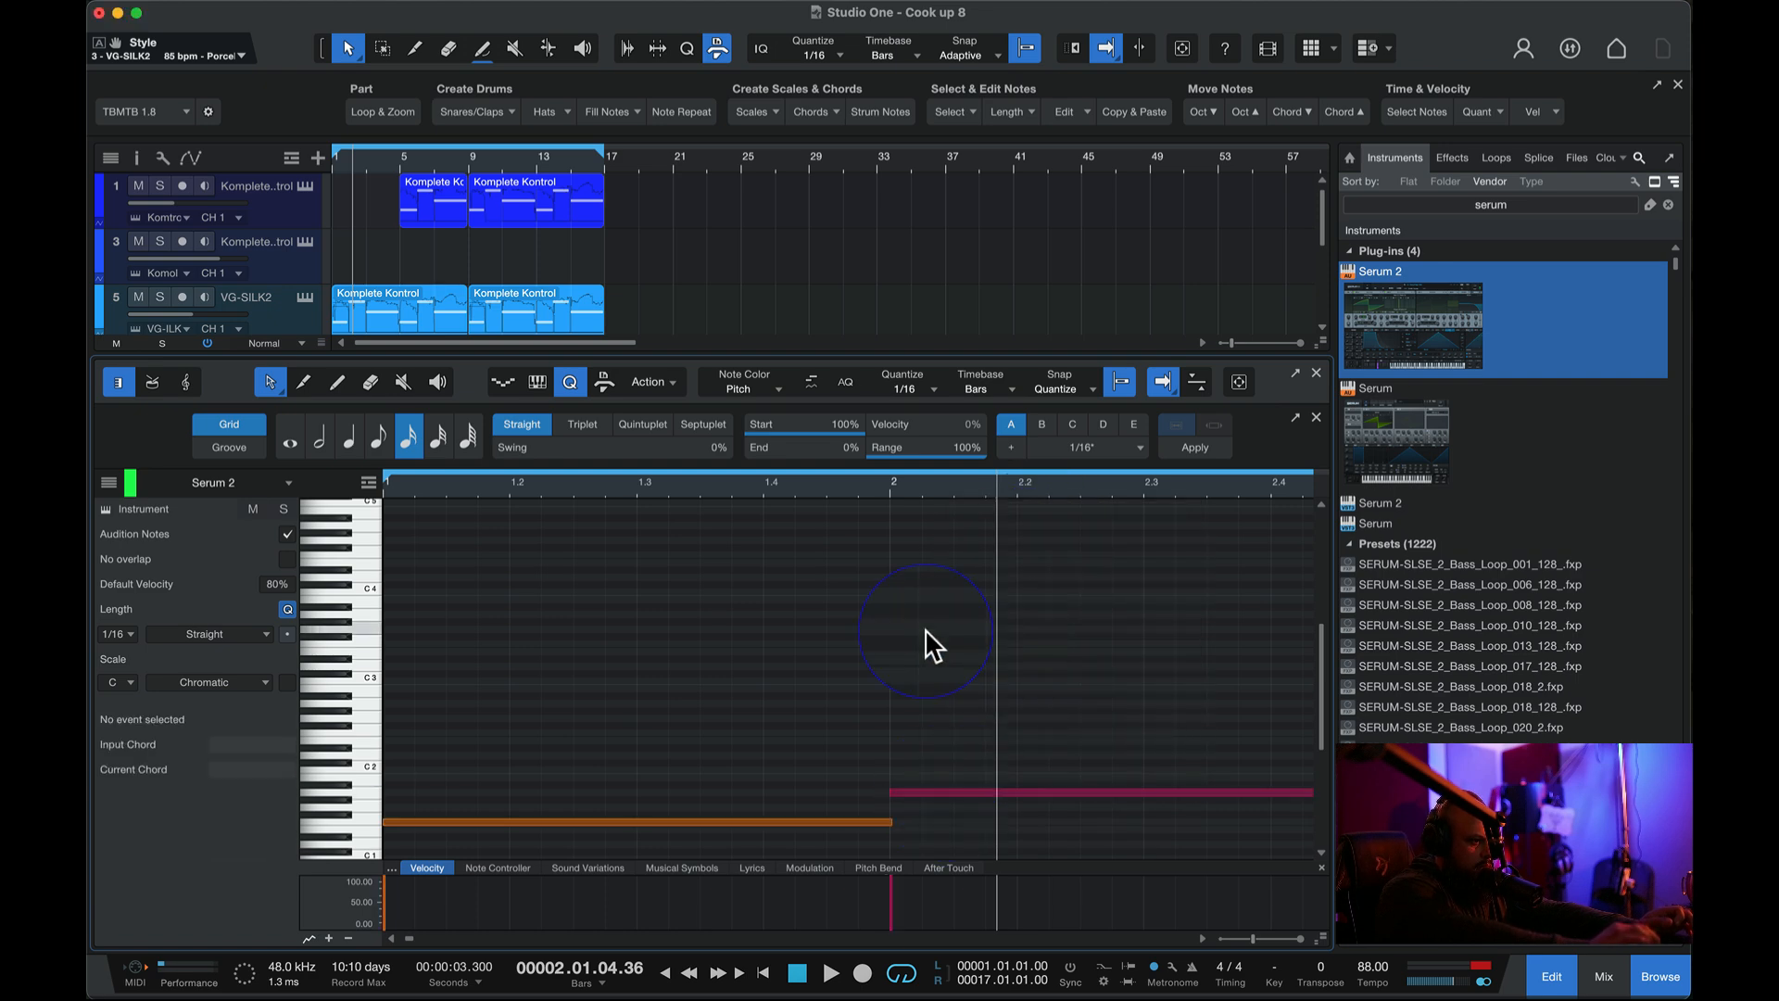
- Show the mixer, extend the reese bass part to bar 21 and mix the selection down to audio
click(1603, 975)
scroll(692, 321, down, 5)
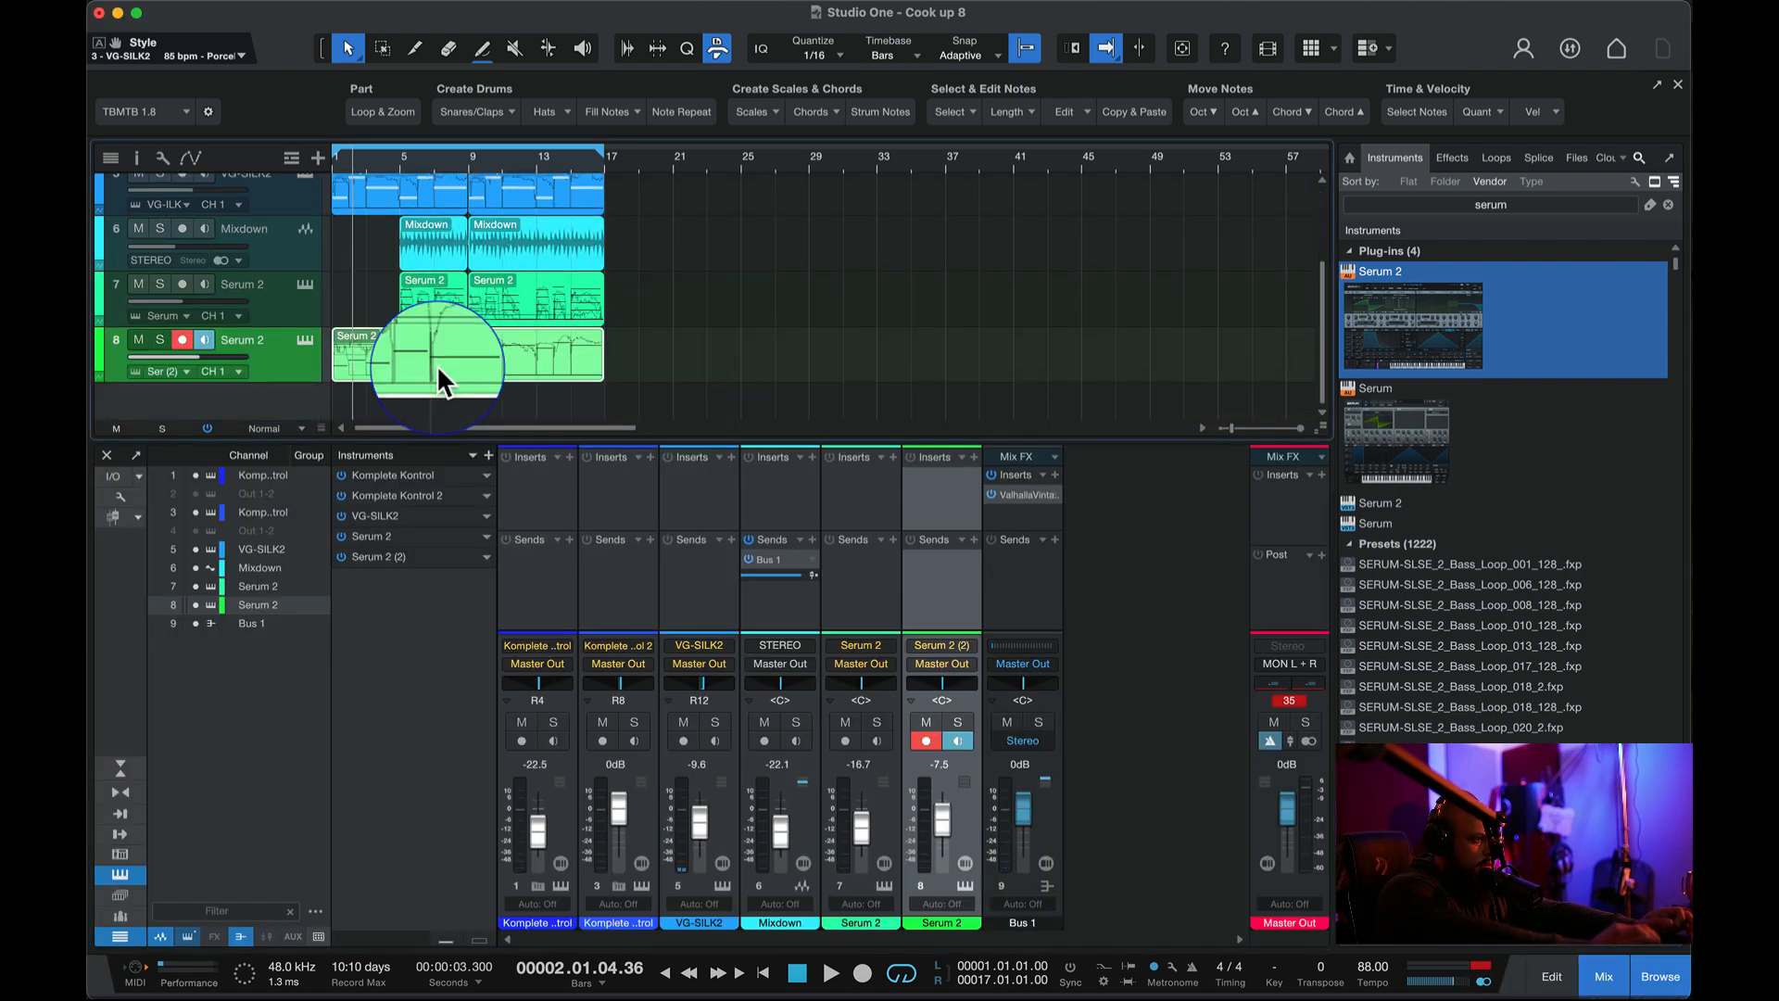
drag(604, 368, 683, 367)
right_click(607, 355)
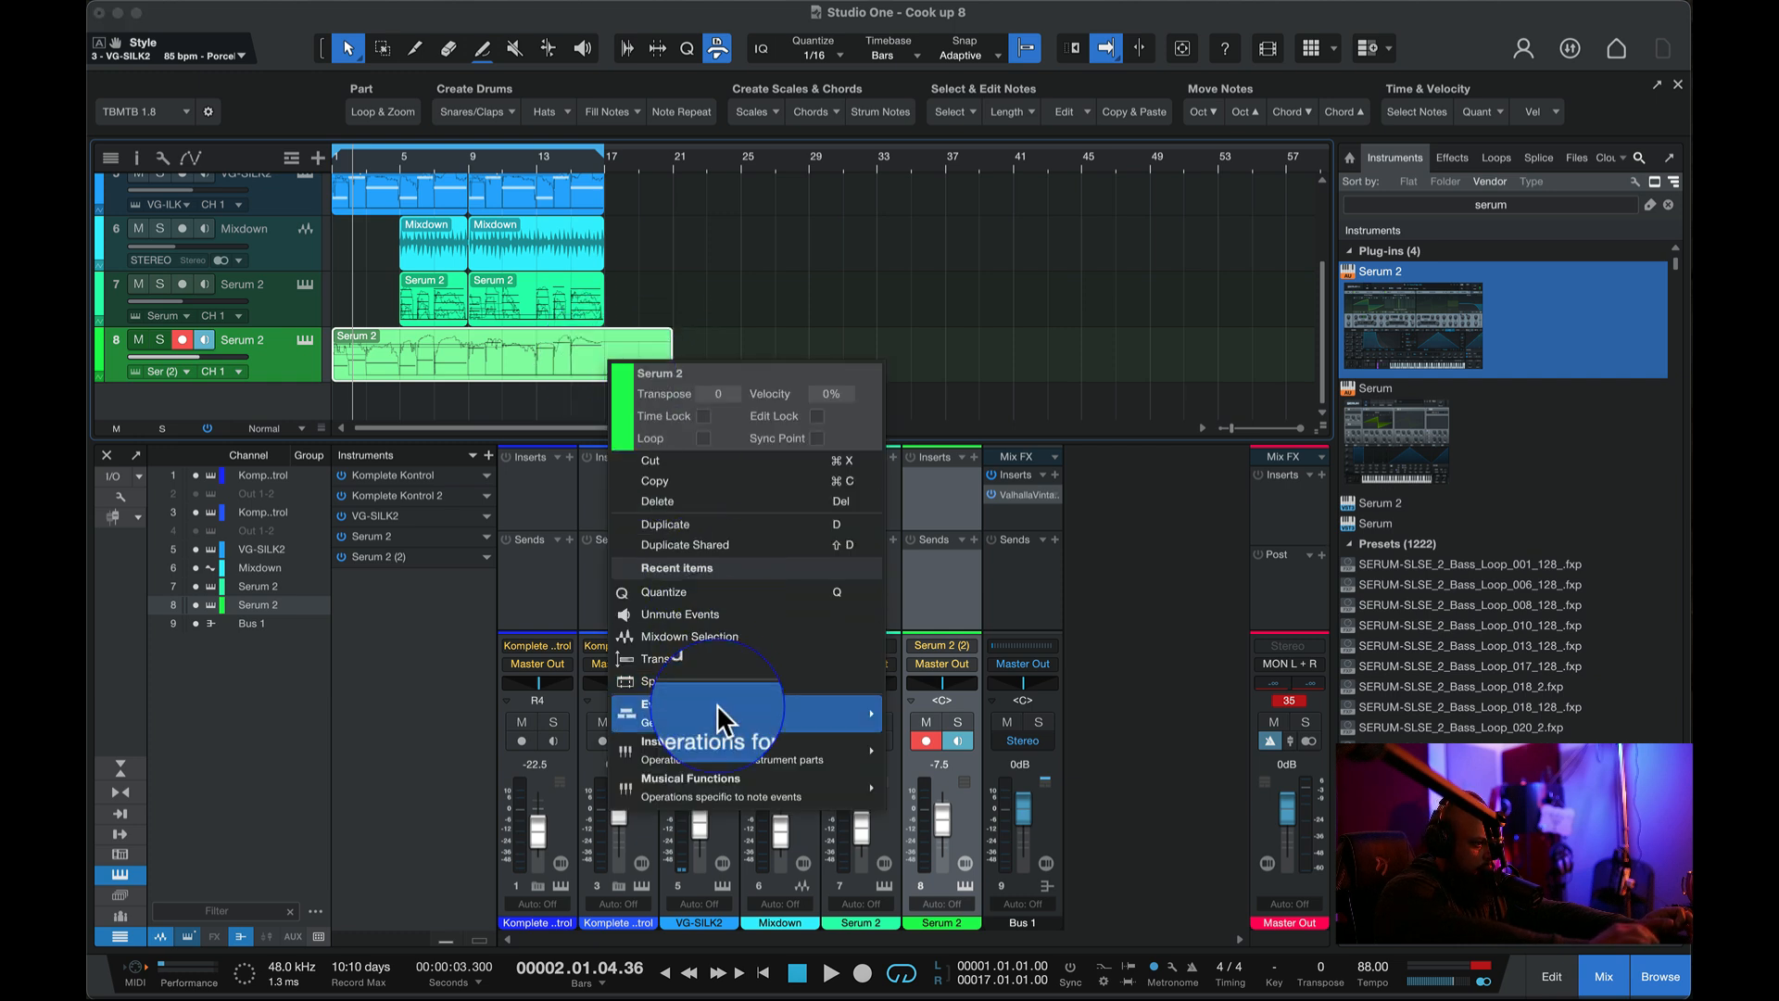
click(714, 627)
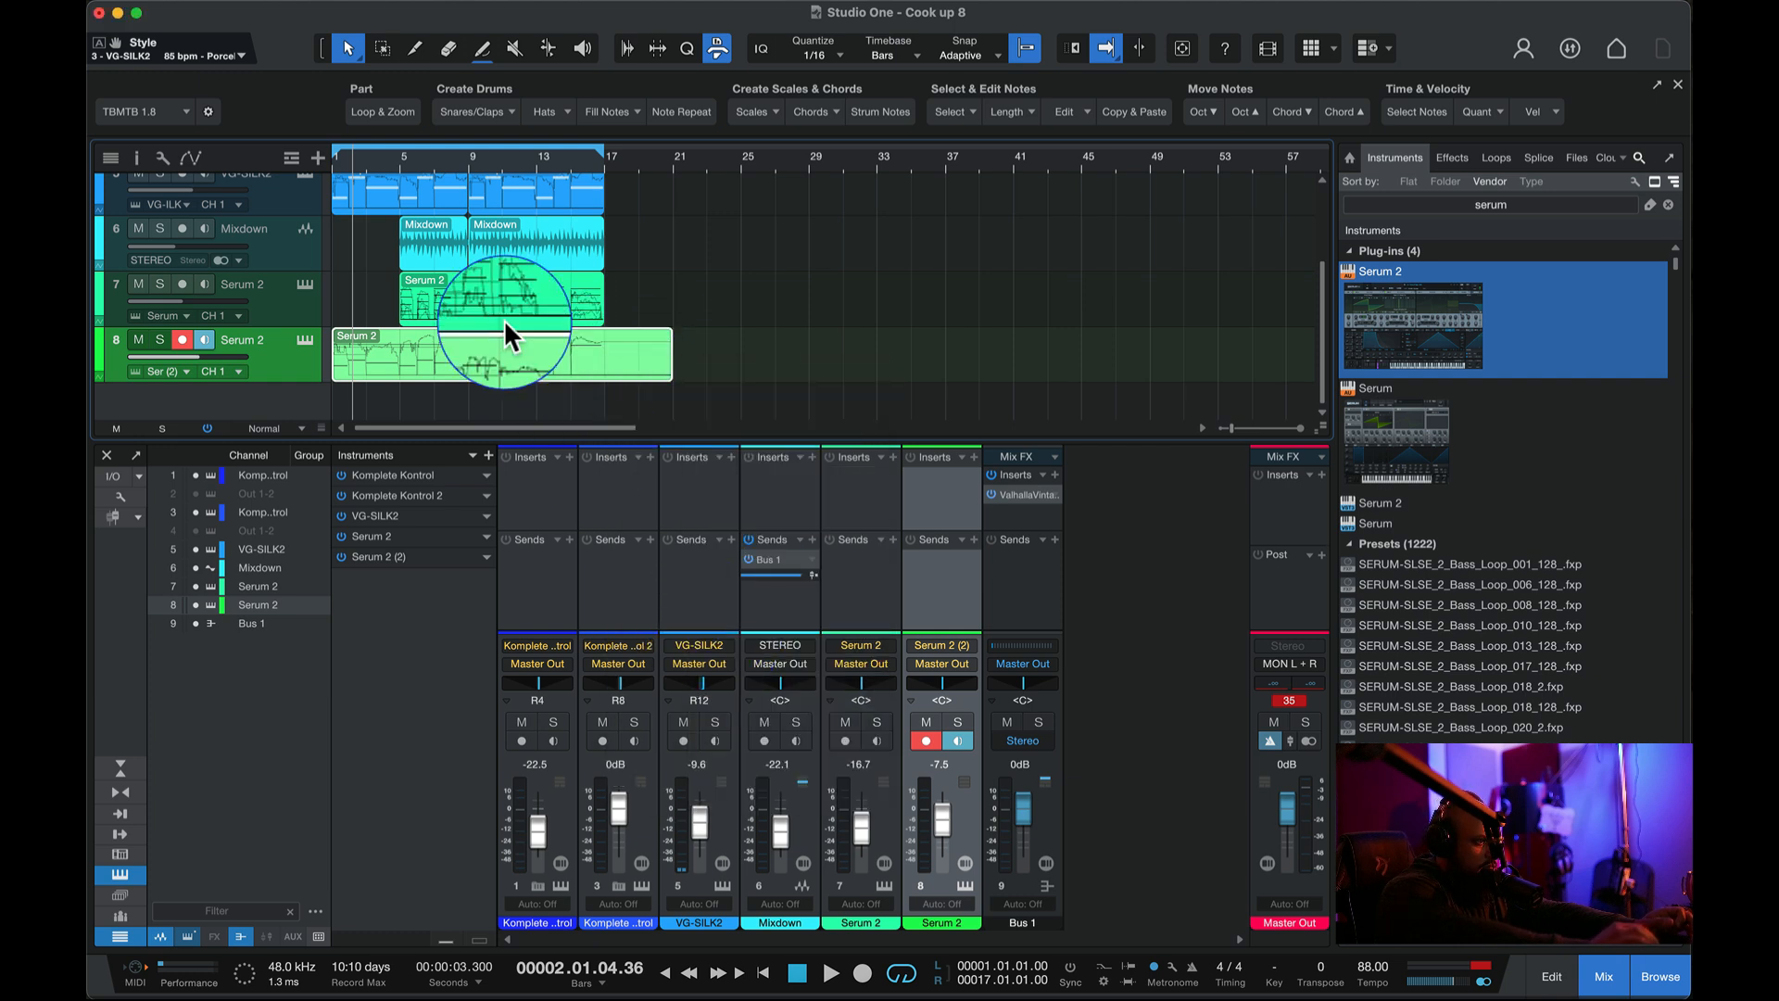
key(s)
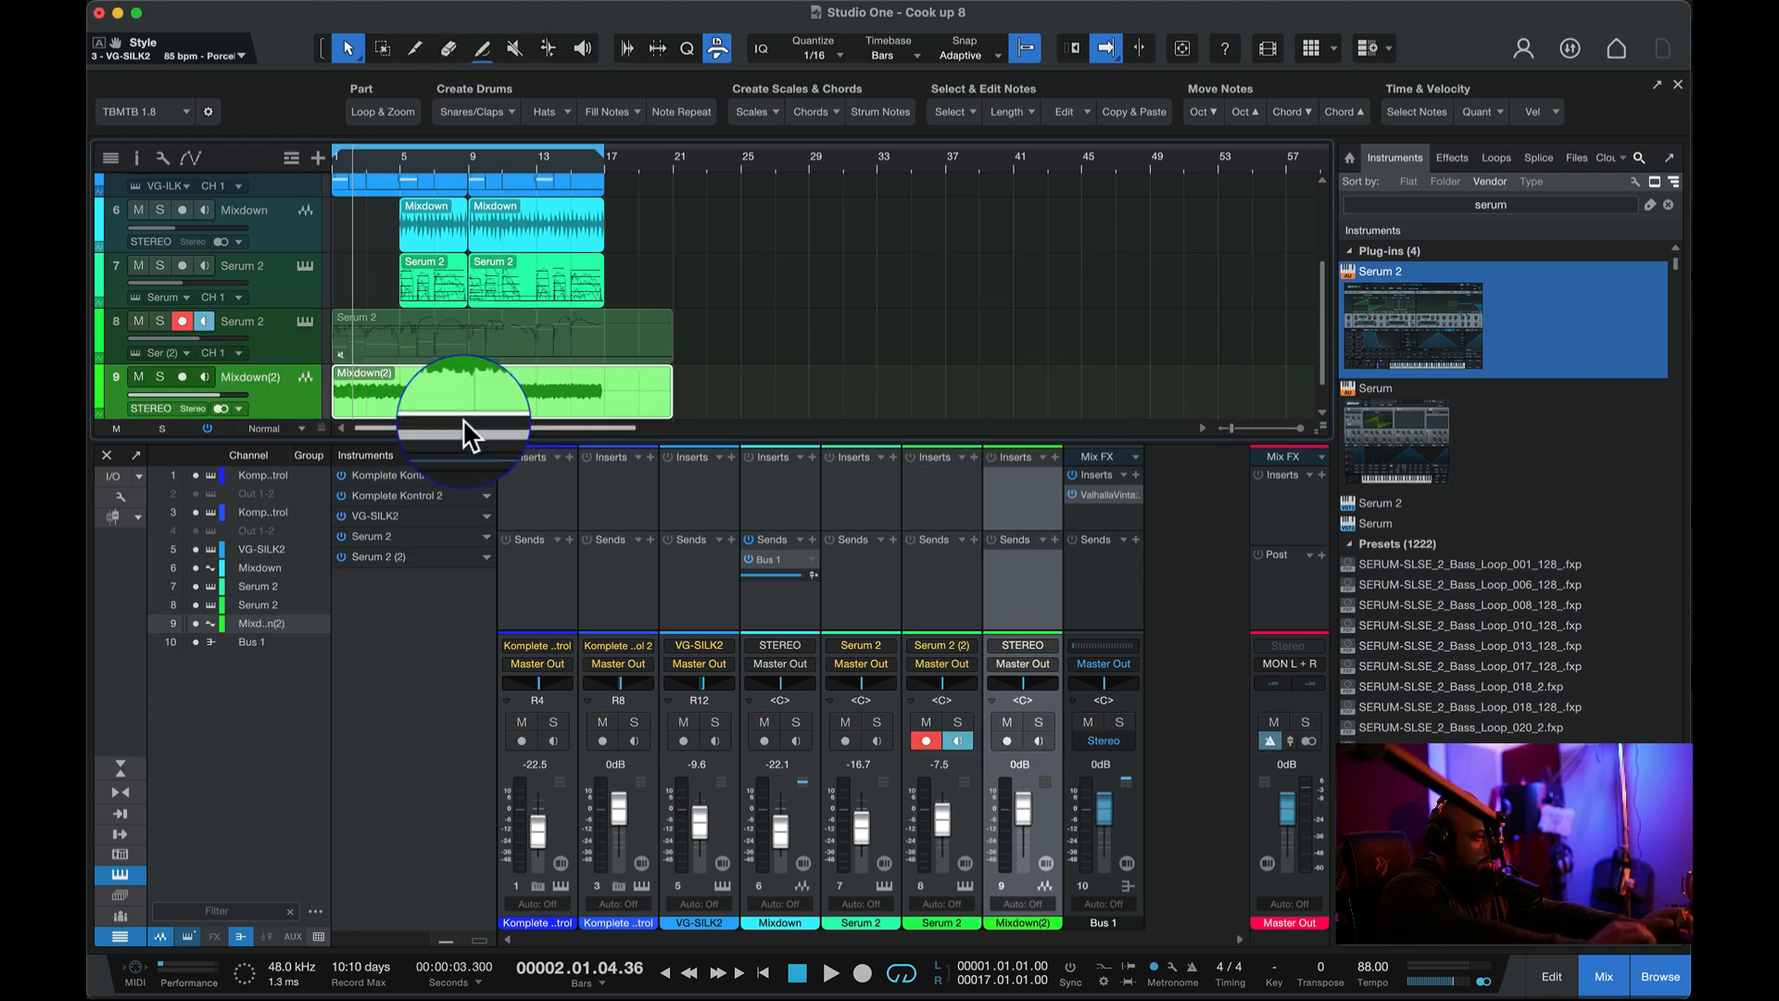
- Split the rendered Mixdown(2) reese clip at bar 9
key(4)
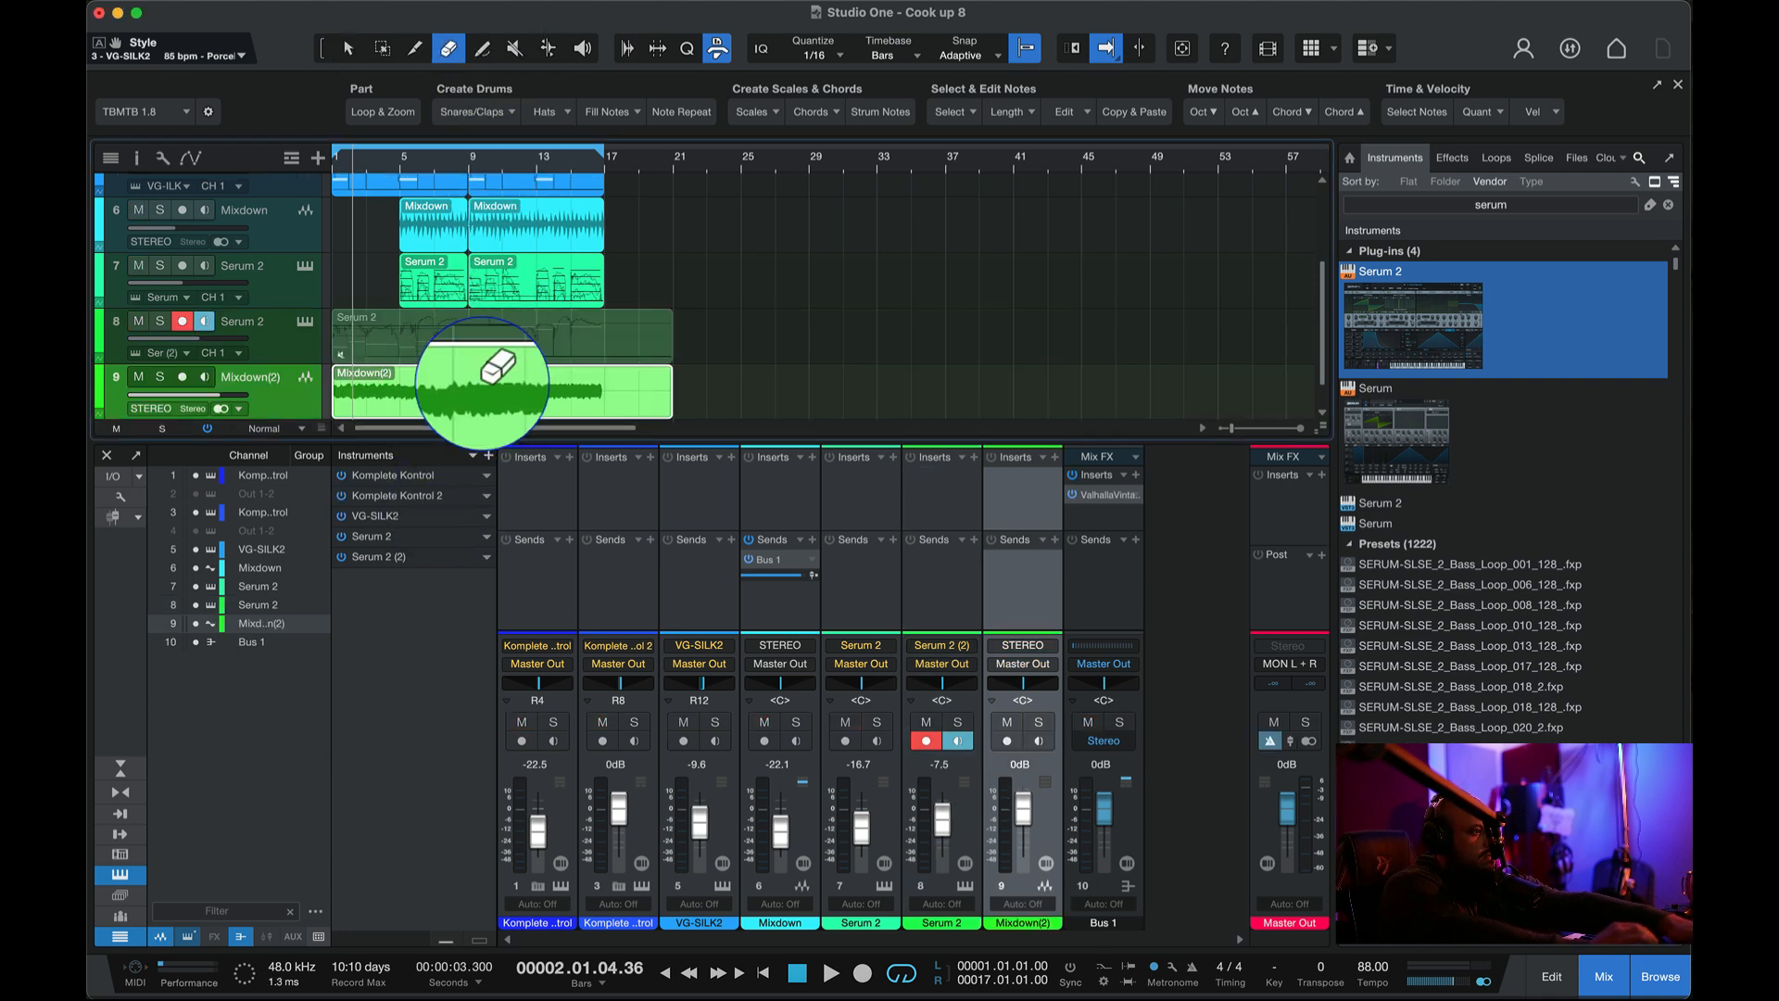
key(3)
click(468, 382)
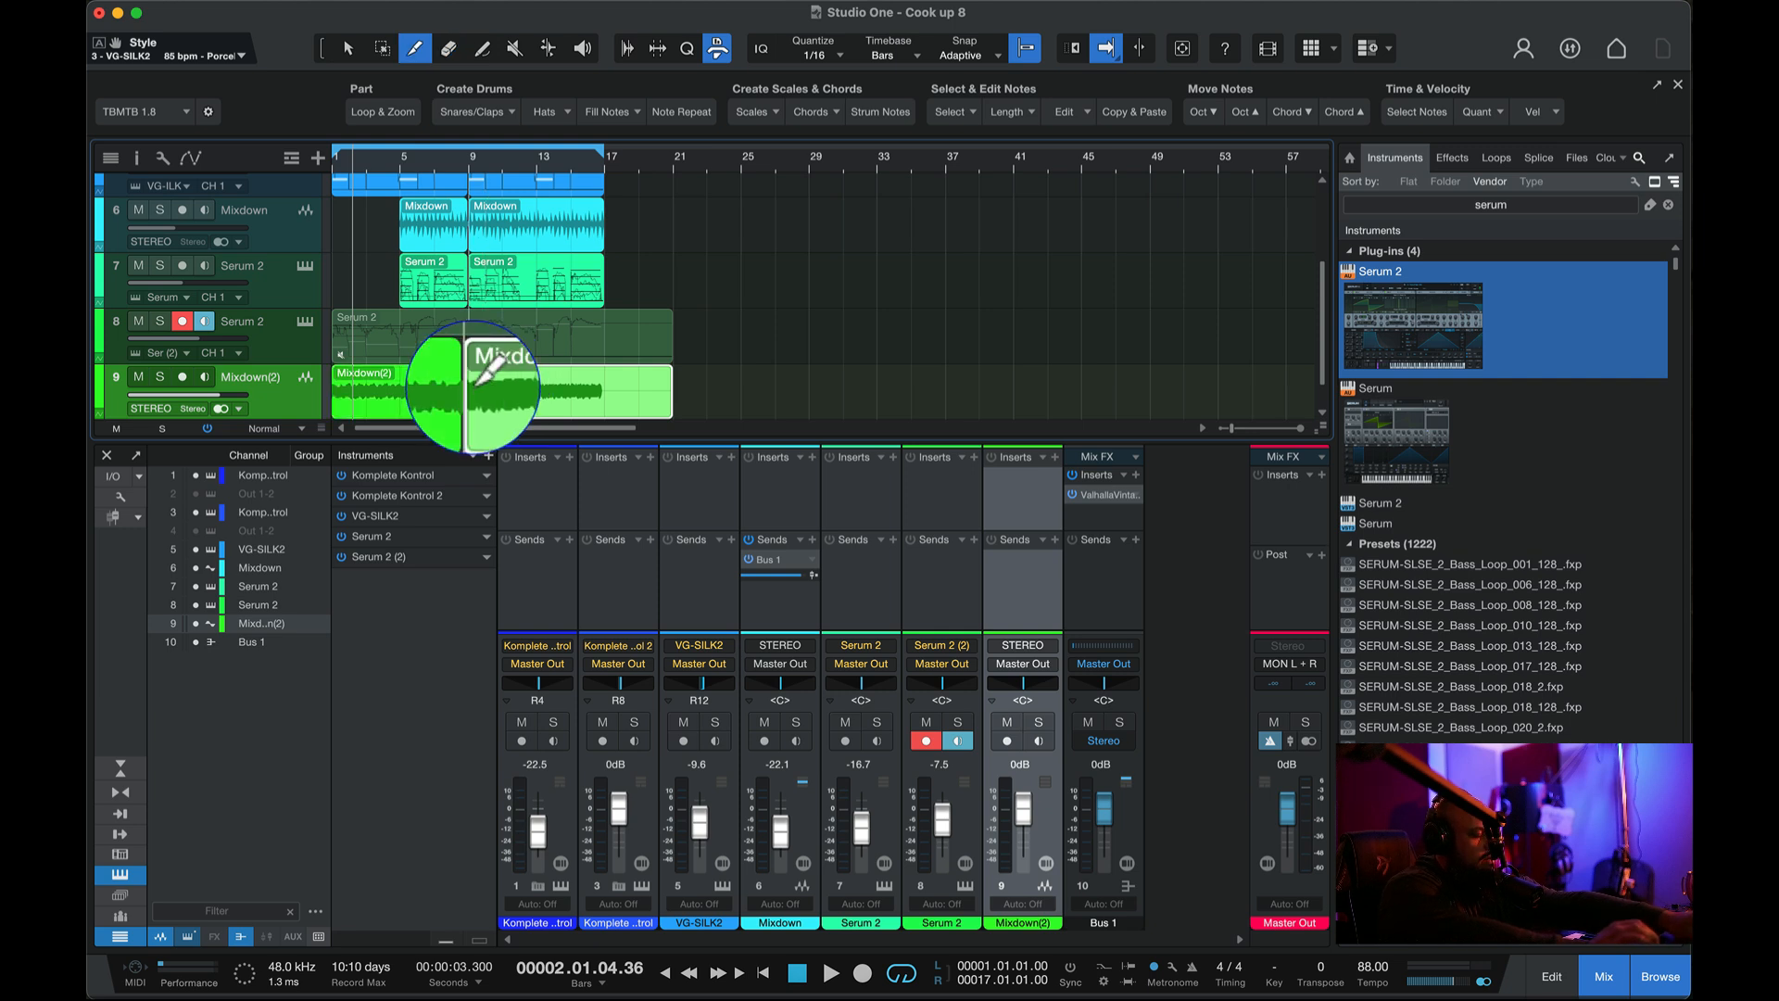
key(1)
- Move the first Mixdown(2) clip onto its own new track and duplicate it at bar 9
scroll(425, 370, down, 1)
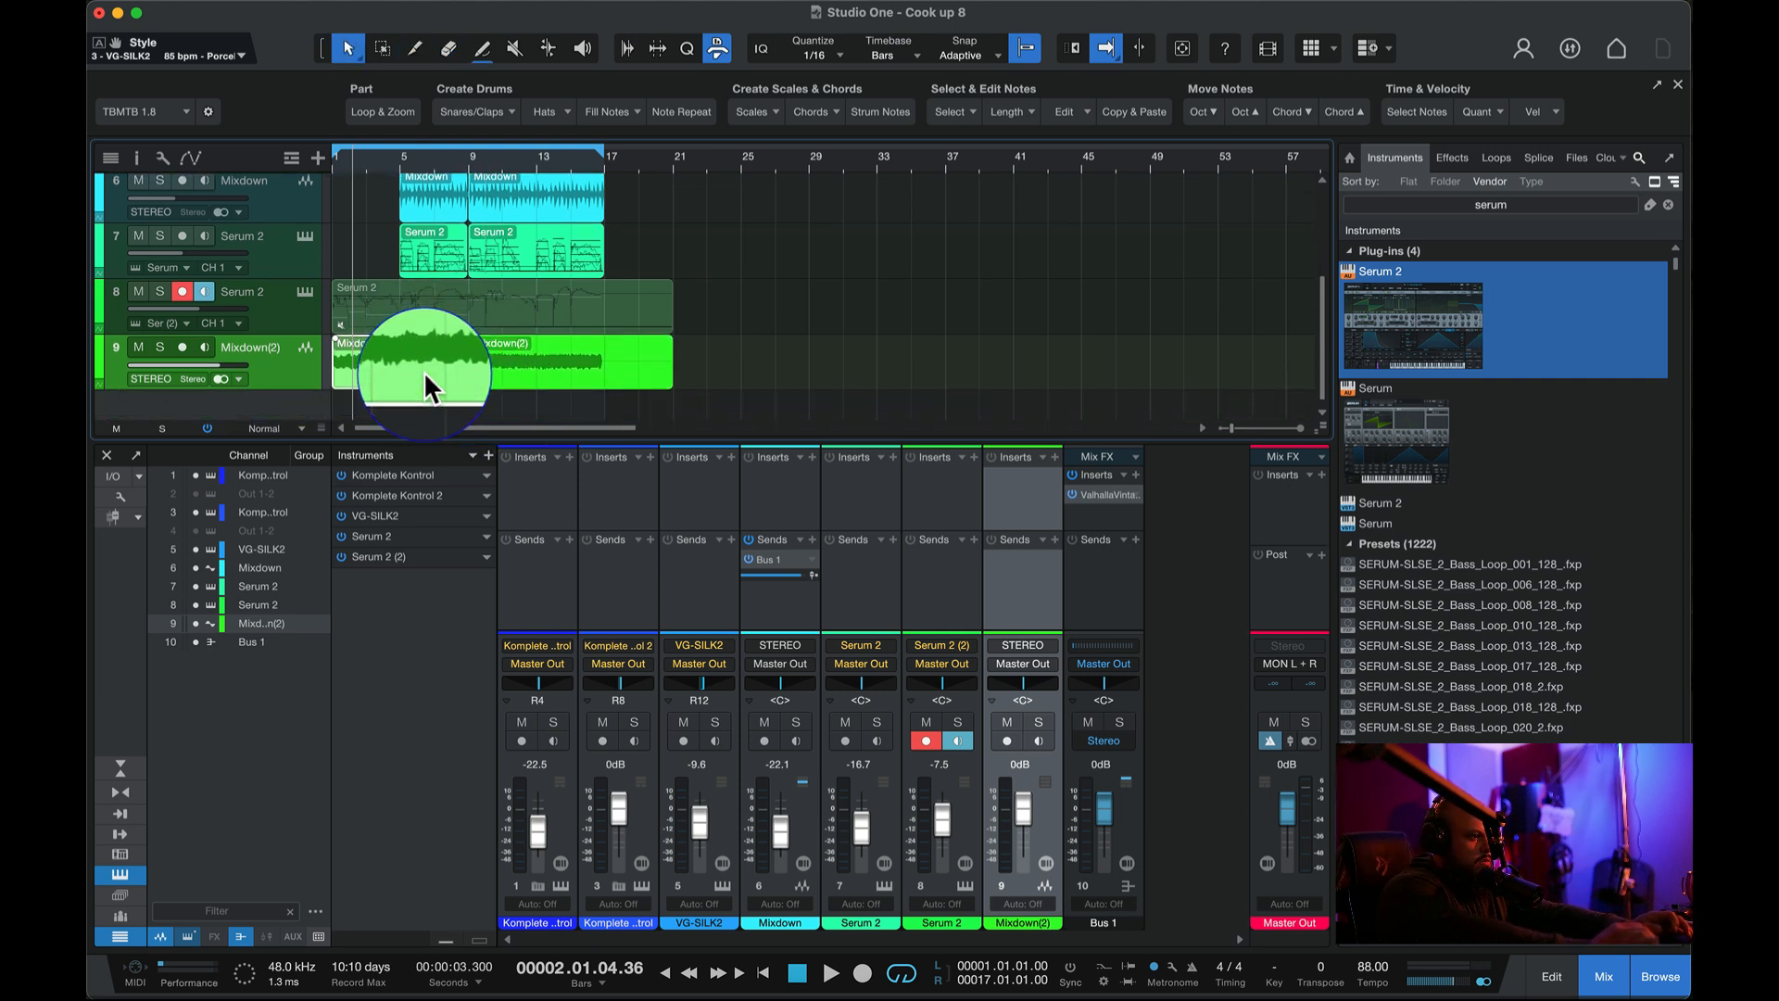
drag(424, 373, 420, 391)
scroll(426, 370, down, 1)
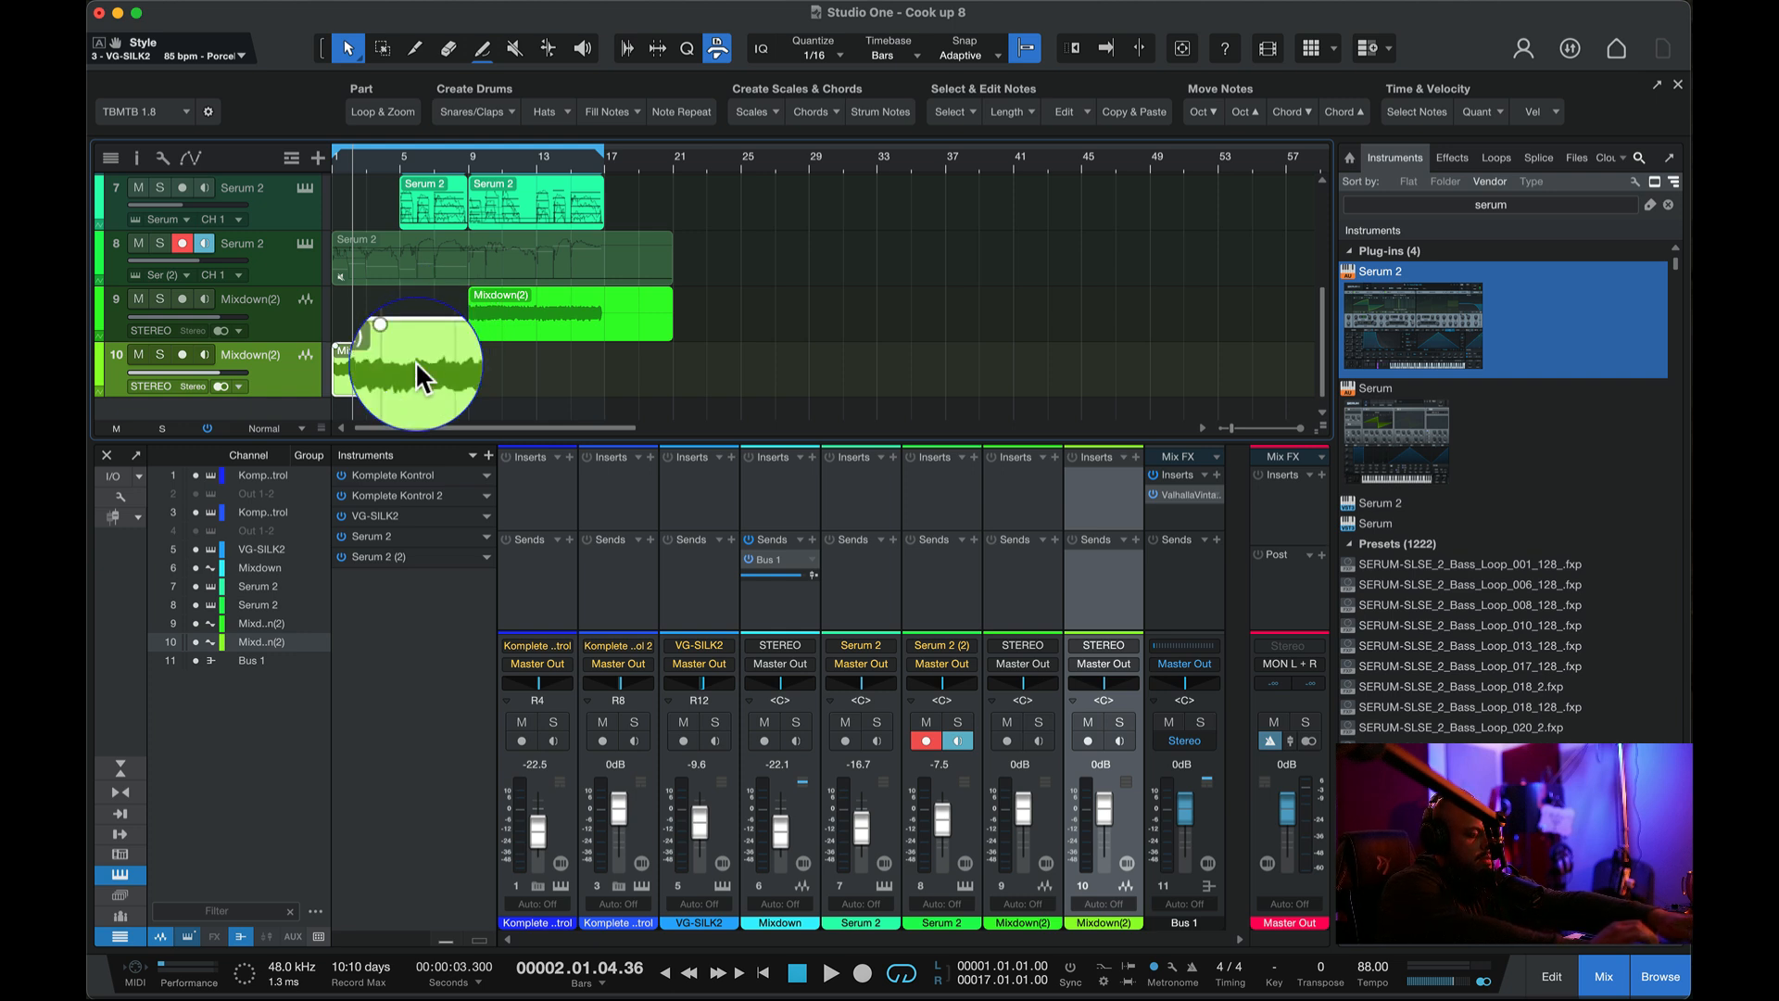
key(d)
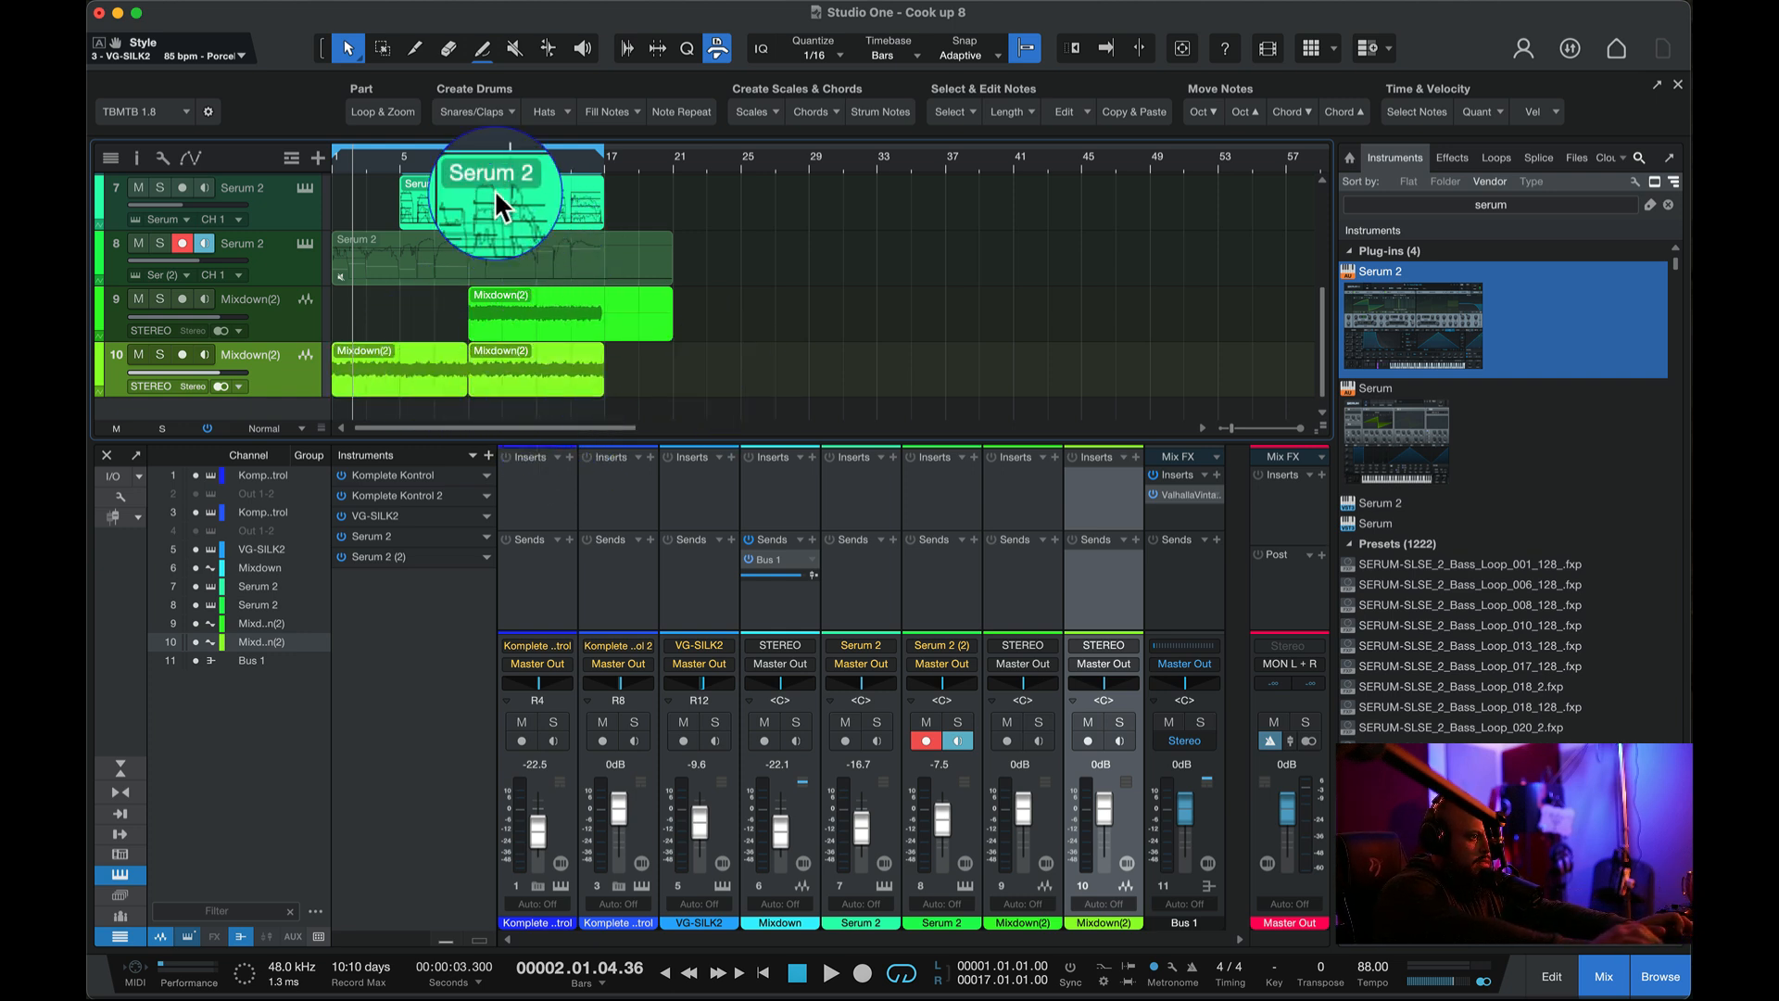
- Play the arrangement from bar 1 and set the track 10 Mixdown(2) volume to -6.3 dB
click(468, 159)
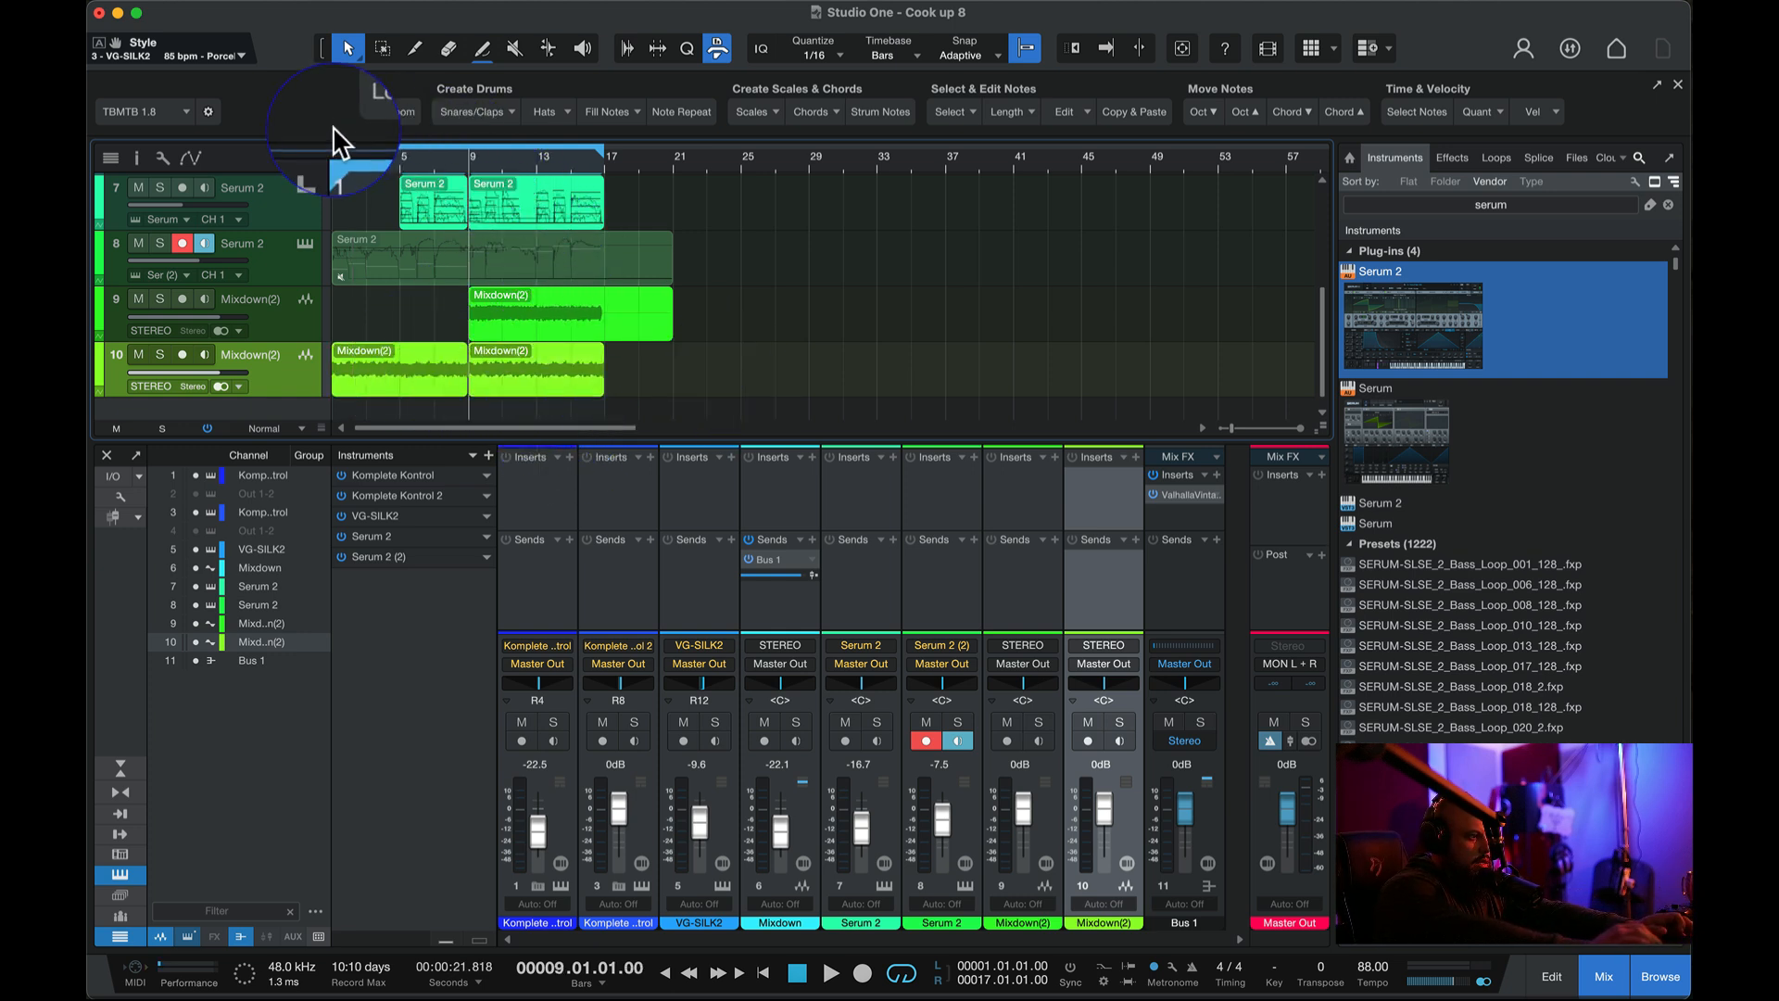
click(331, 164)
key(space)
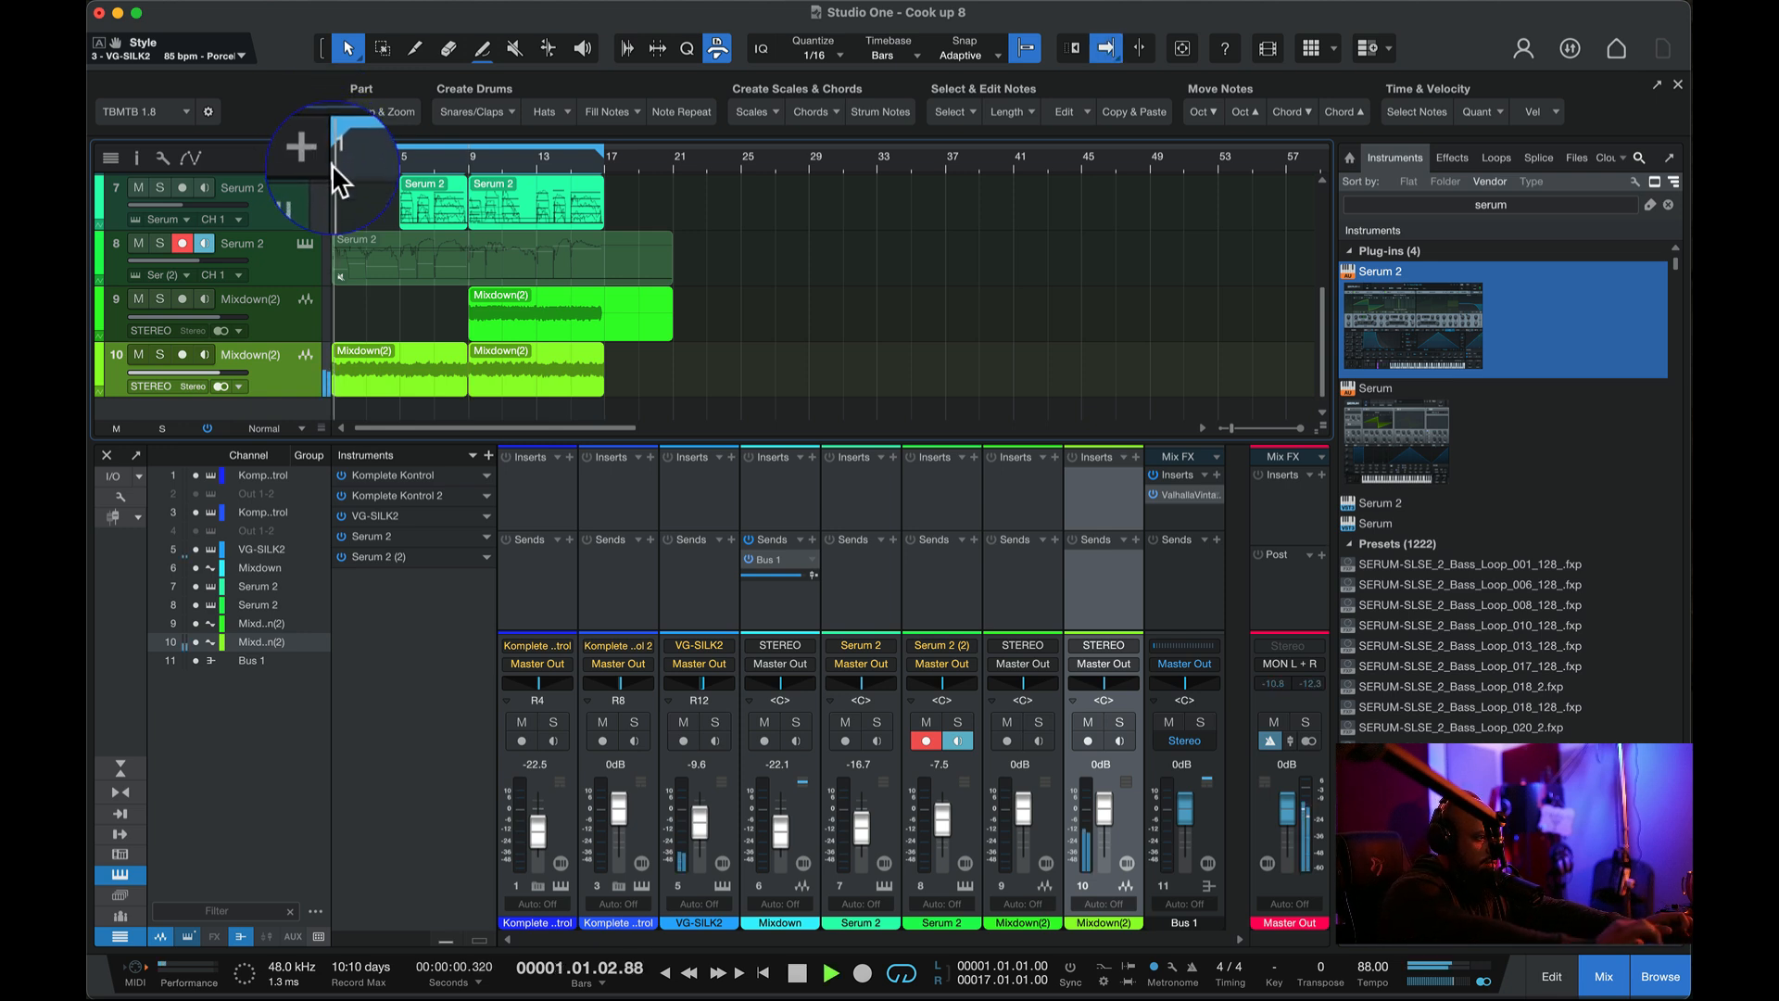
drag(224, 360, 201, 365)
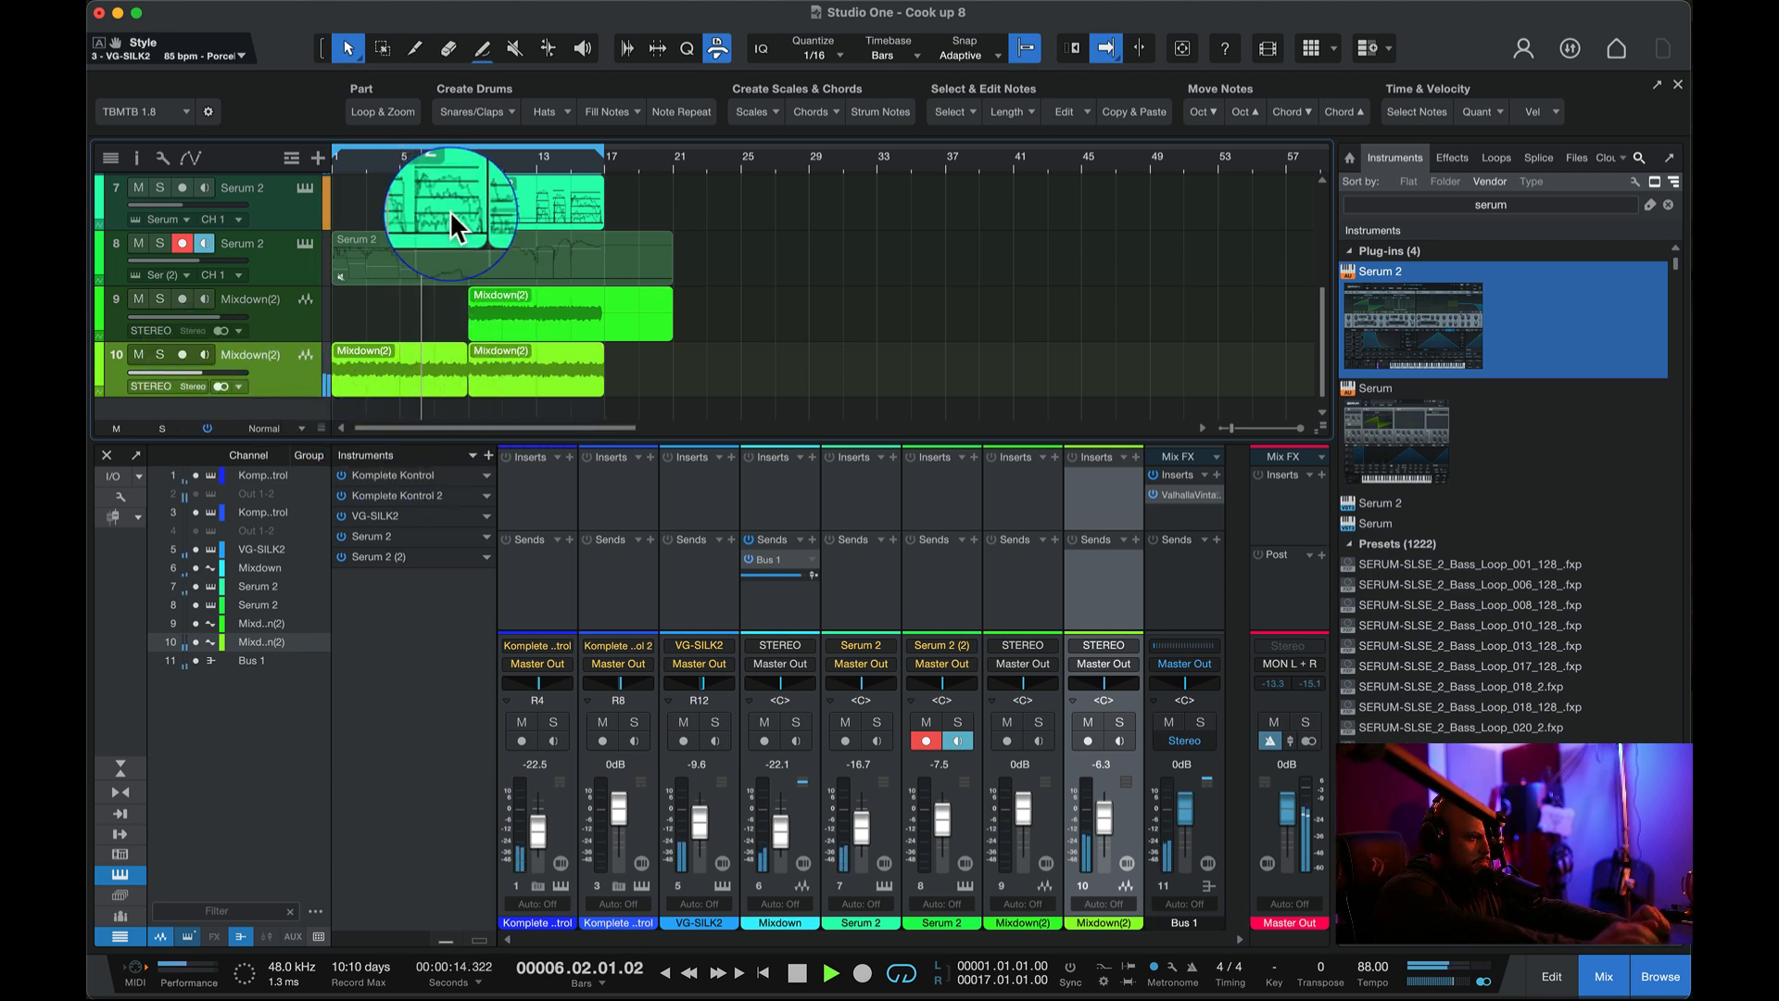
- Set the first Komplete Kontrol track's volume to -16.7 dB and remove its part at bars 5 to 9
scroll(448, 210, up, 6)
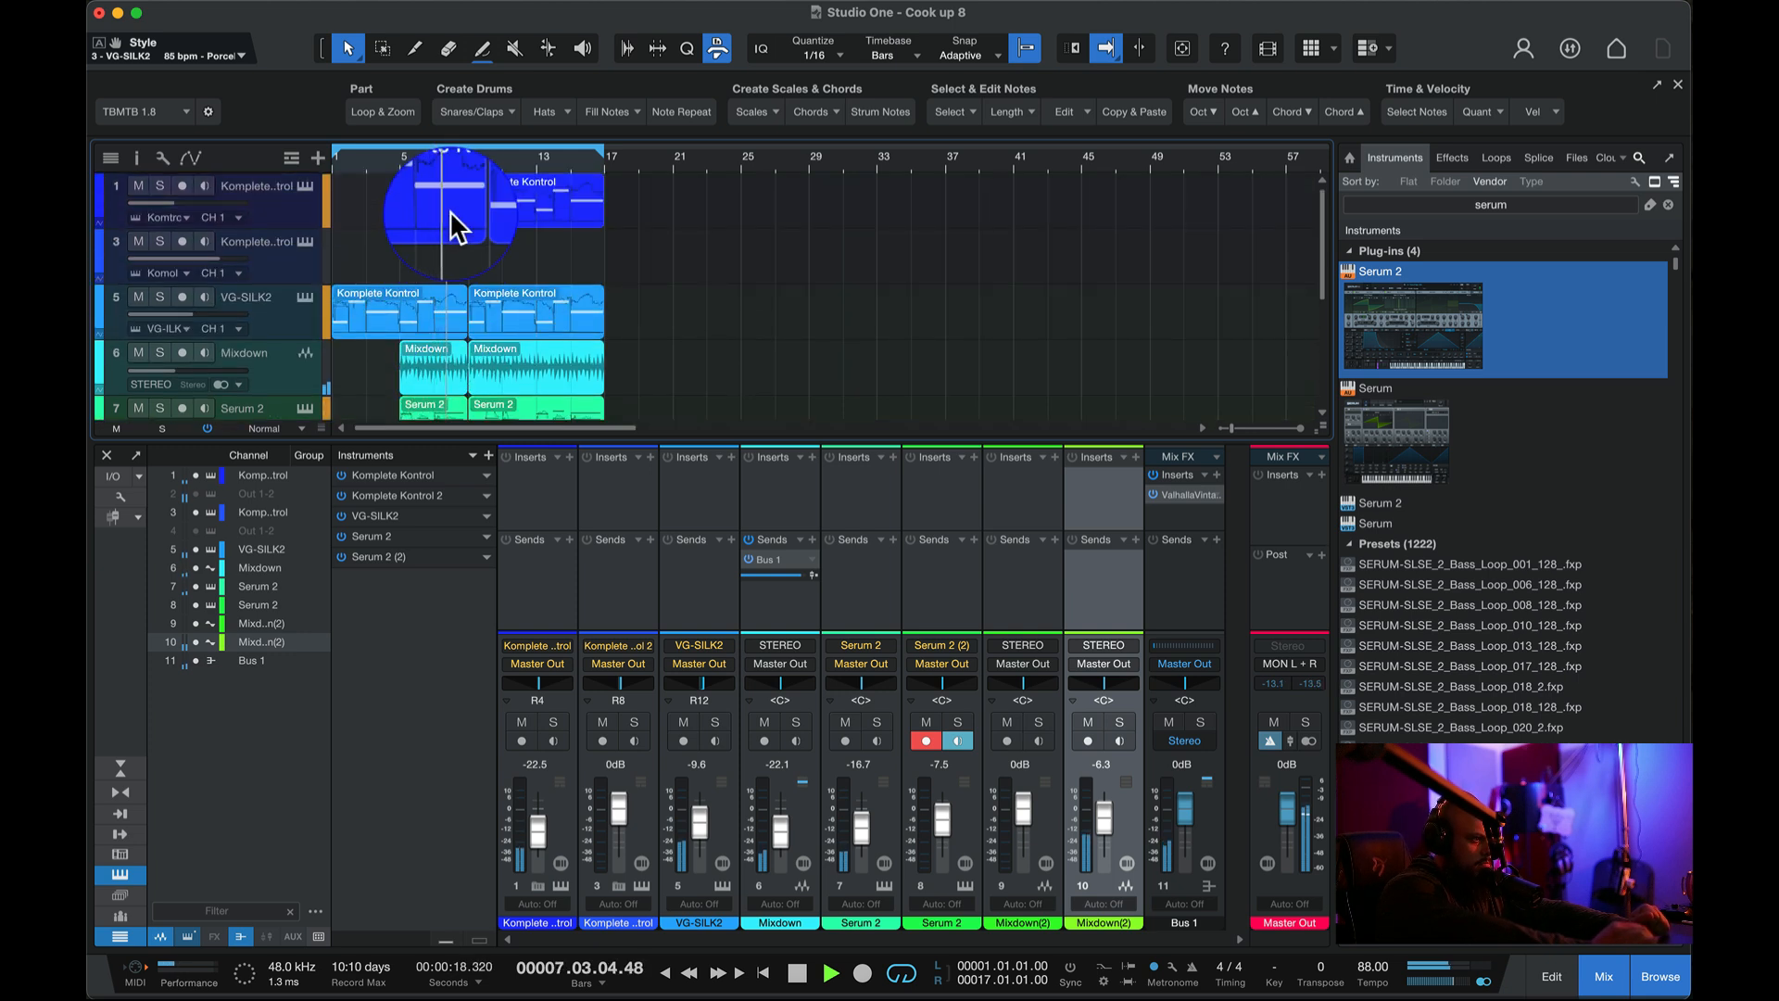
drag(169, 197, 176, 198)
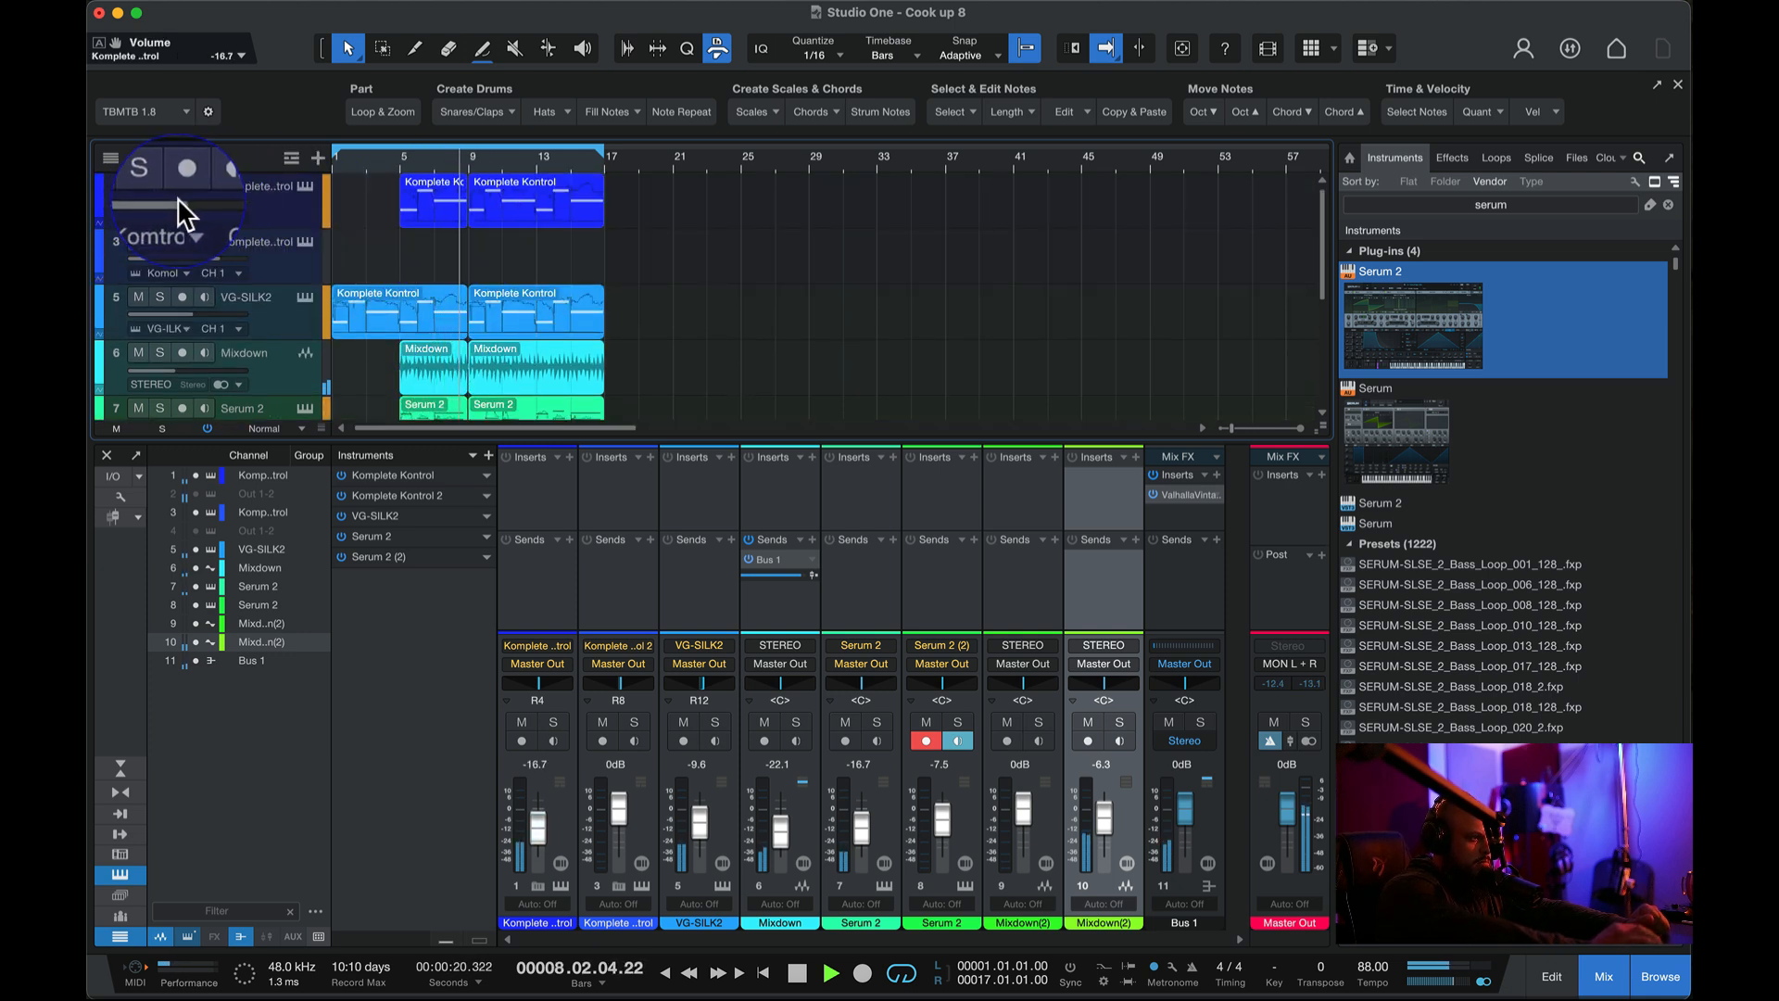
click(426, 209)
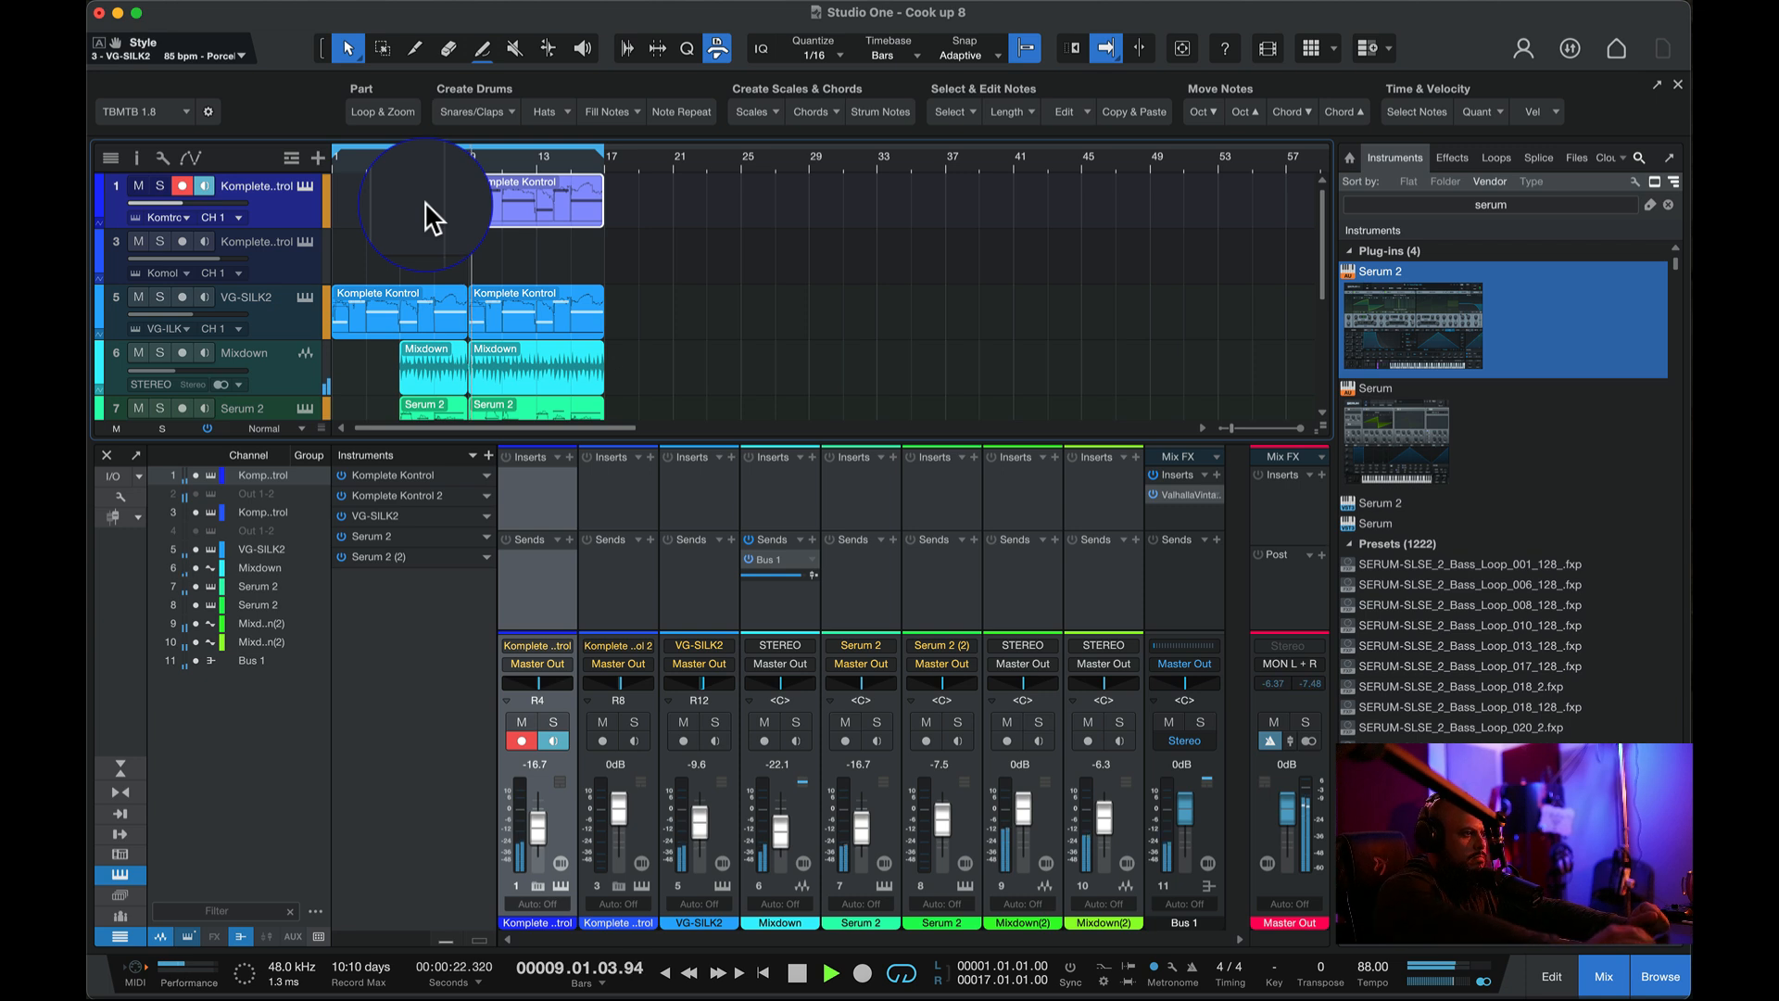
- Set the track 9 Mixdown(2) volume to -4.2 dB during playback
scroll(419, 213, down, 4)
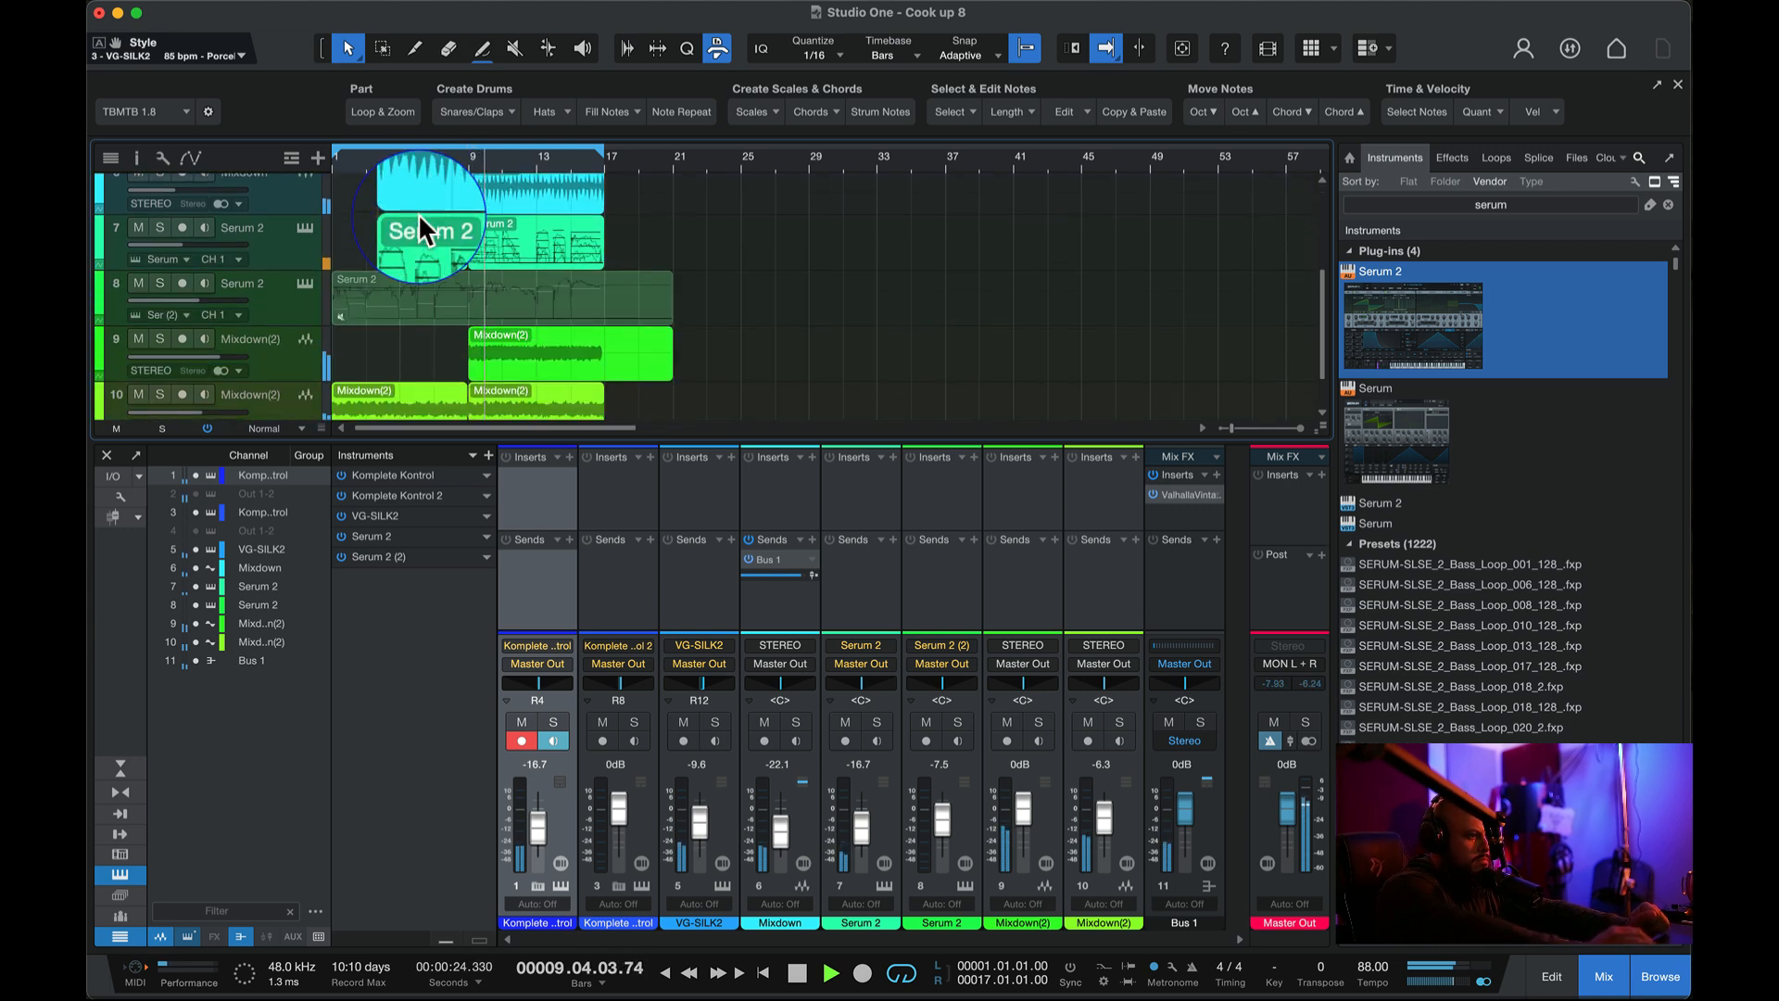
drag(210, 332, 191, 332)
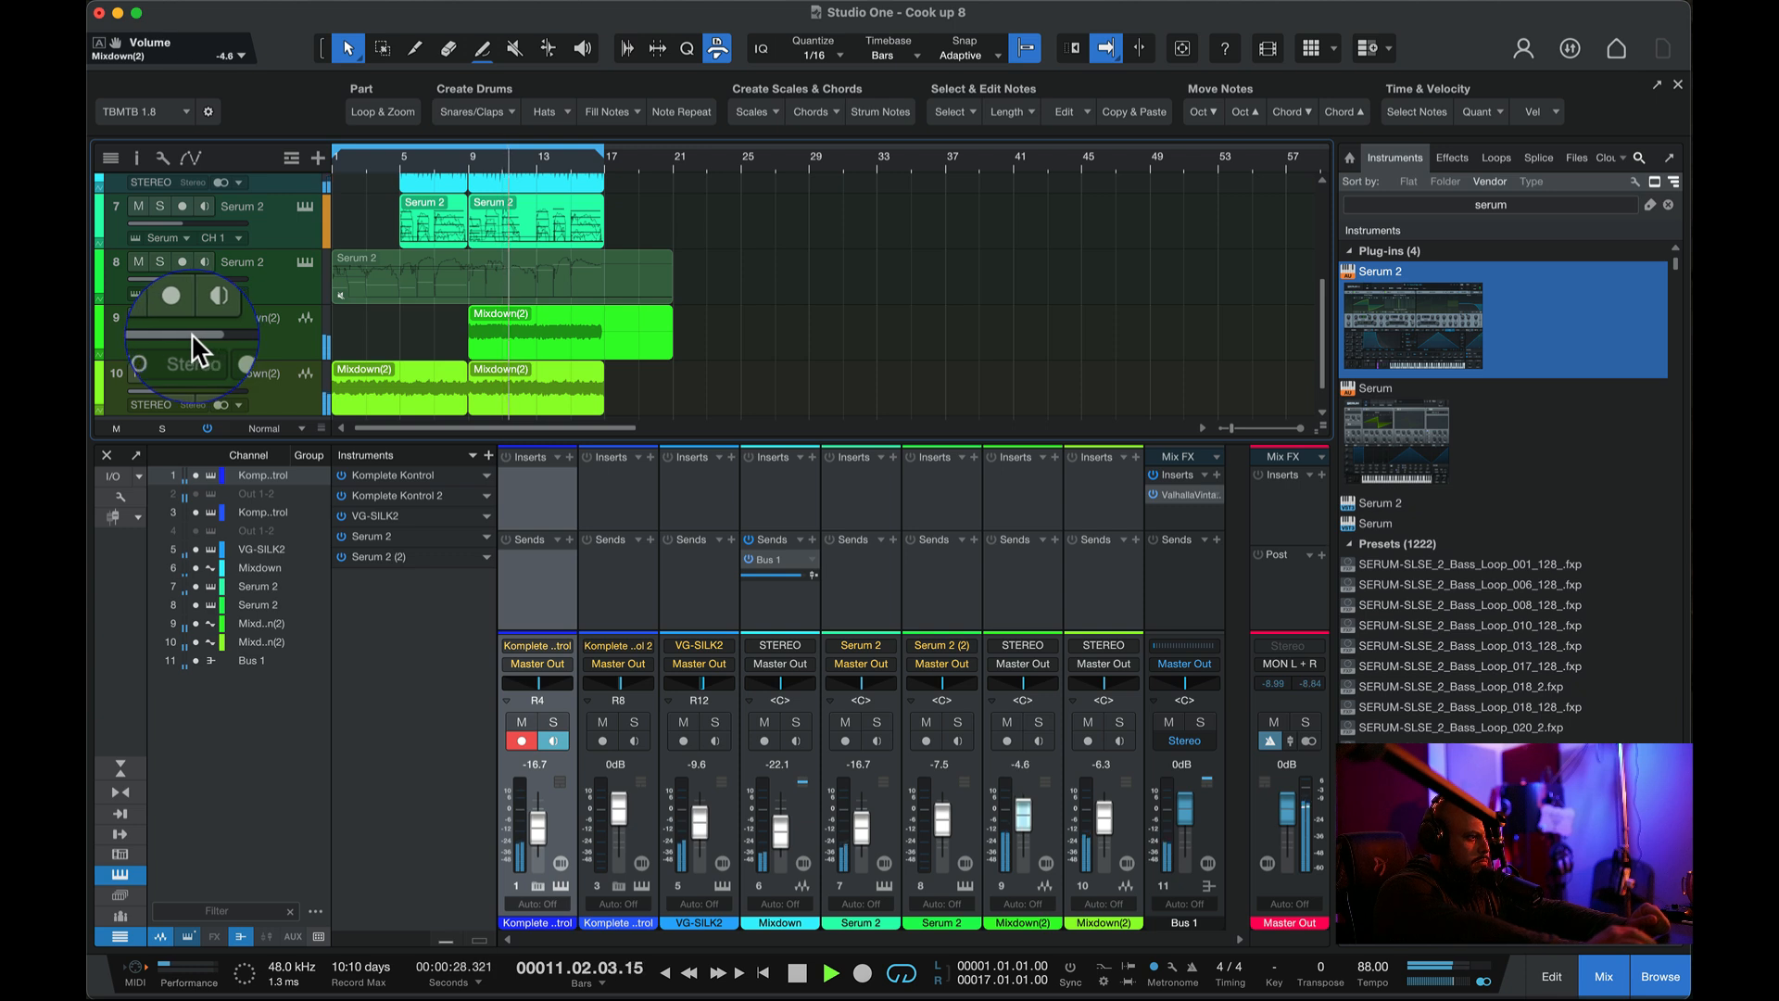
scroll(192, 333, down, 1)
scroll(373, 347, down, 1)
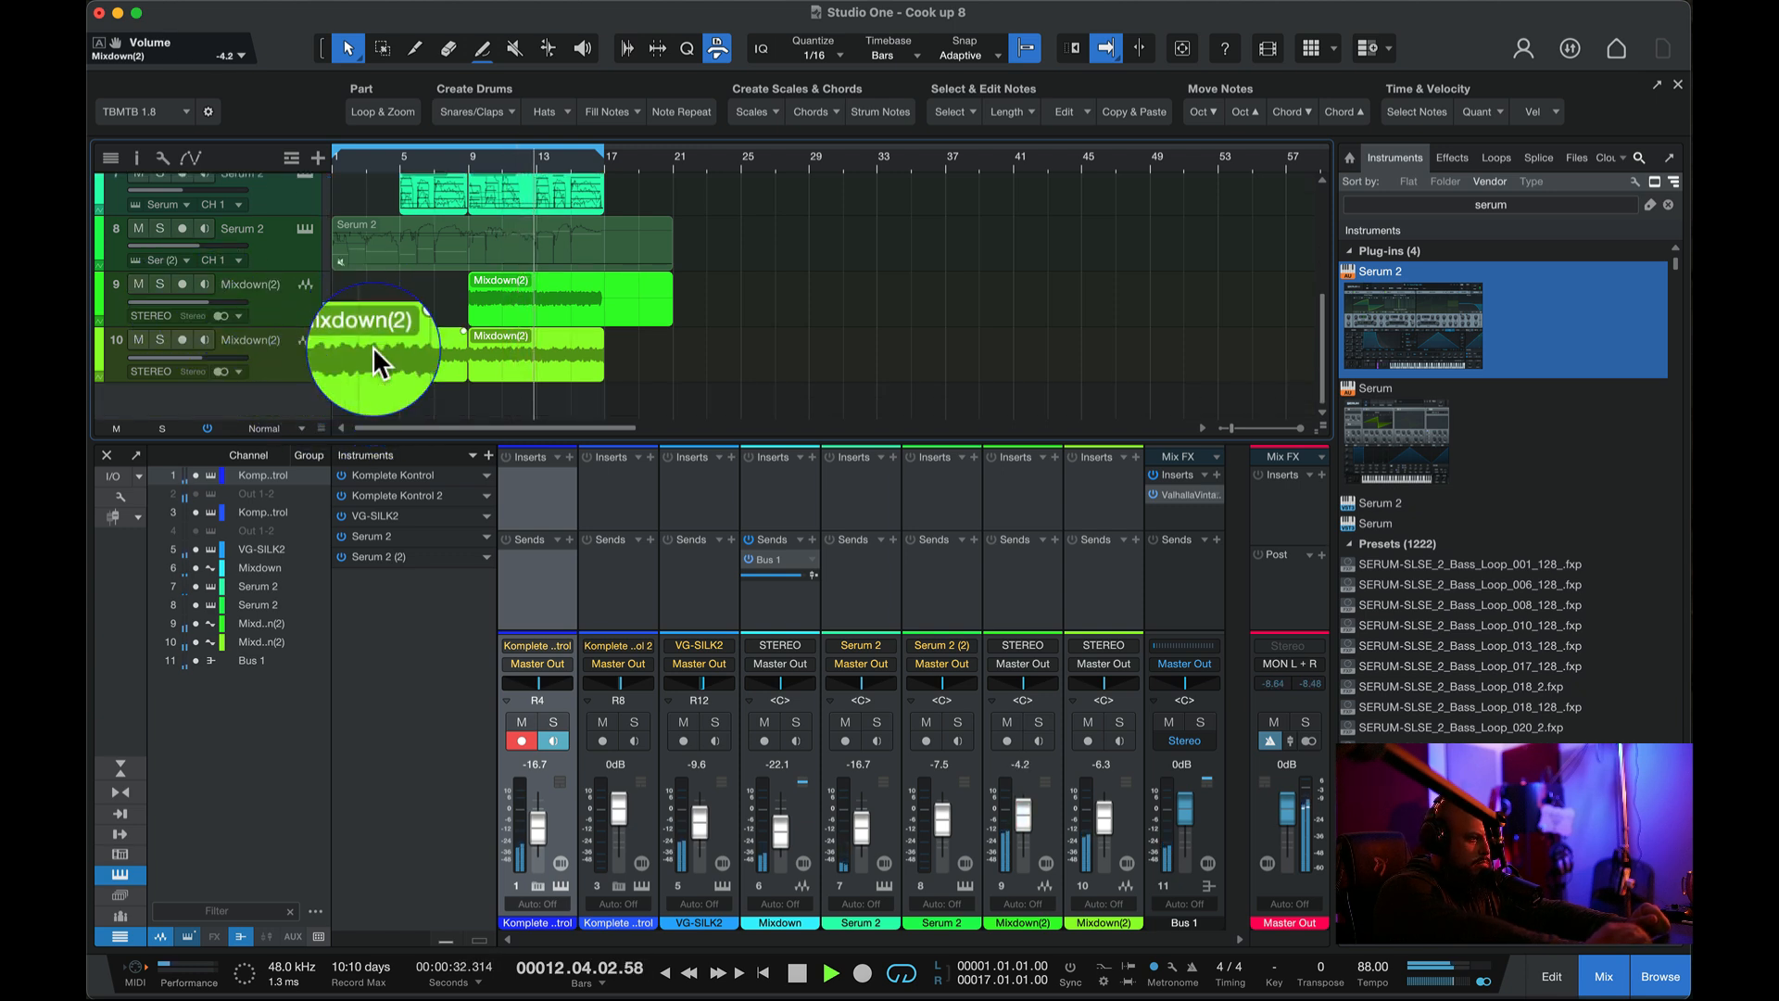
- Trim the track 9 Mixdown(2) clip and the muted Serum 2 reese part to end at bar 17, and stop playback
drag(679, 318, 604, 313)
drag(671, 260, 615, 250)
scroll(615, 250, up, 7)
scroll(615, 249, down, 7)
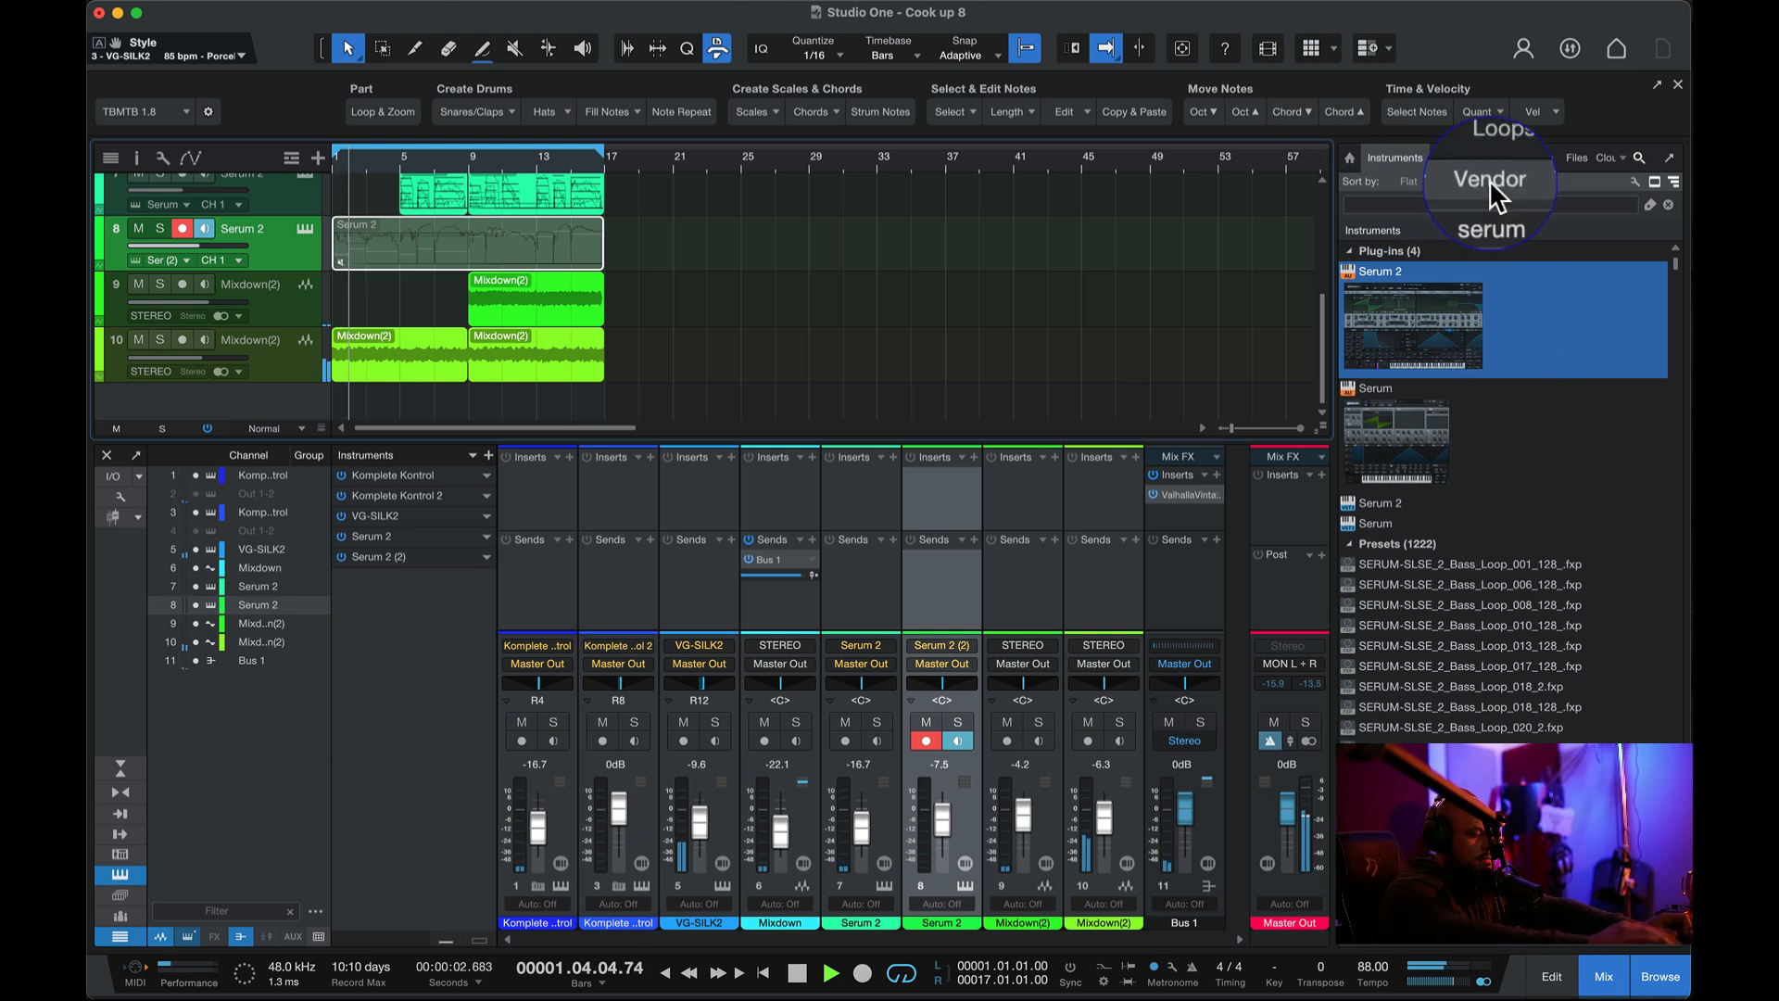
key(space)
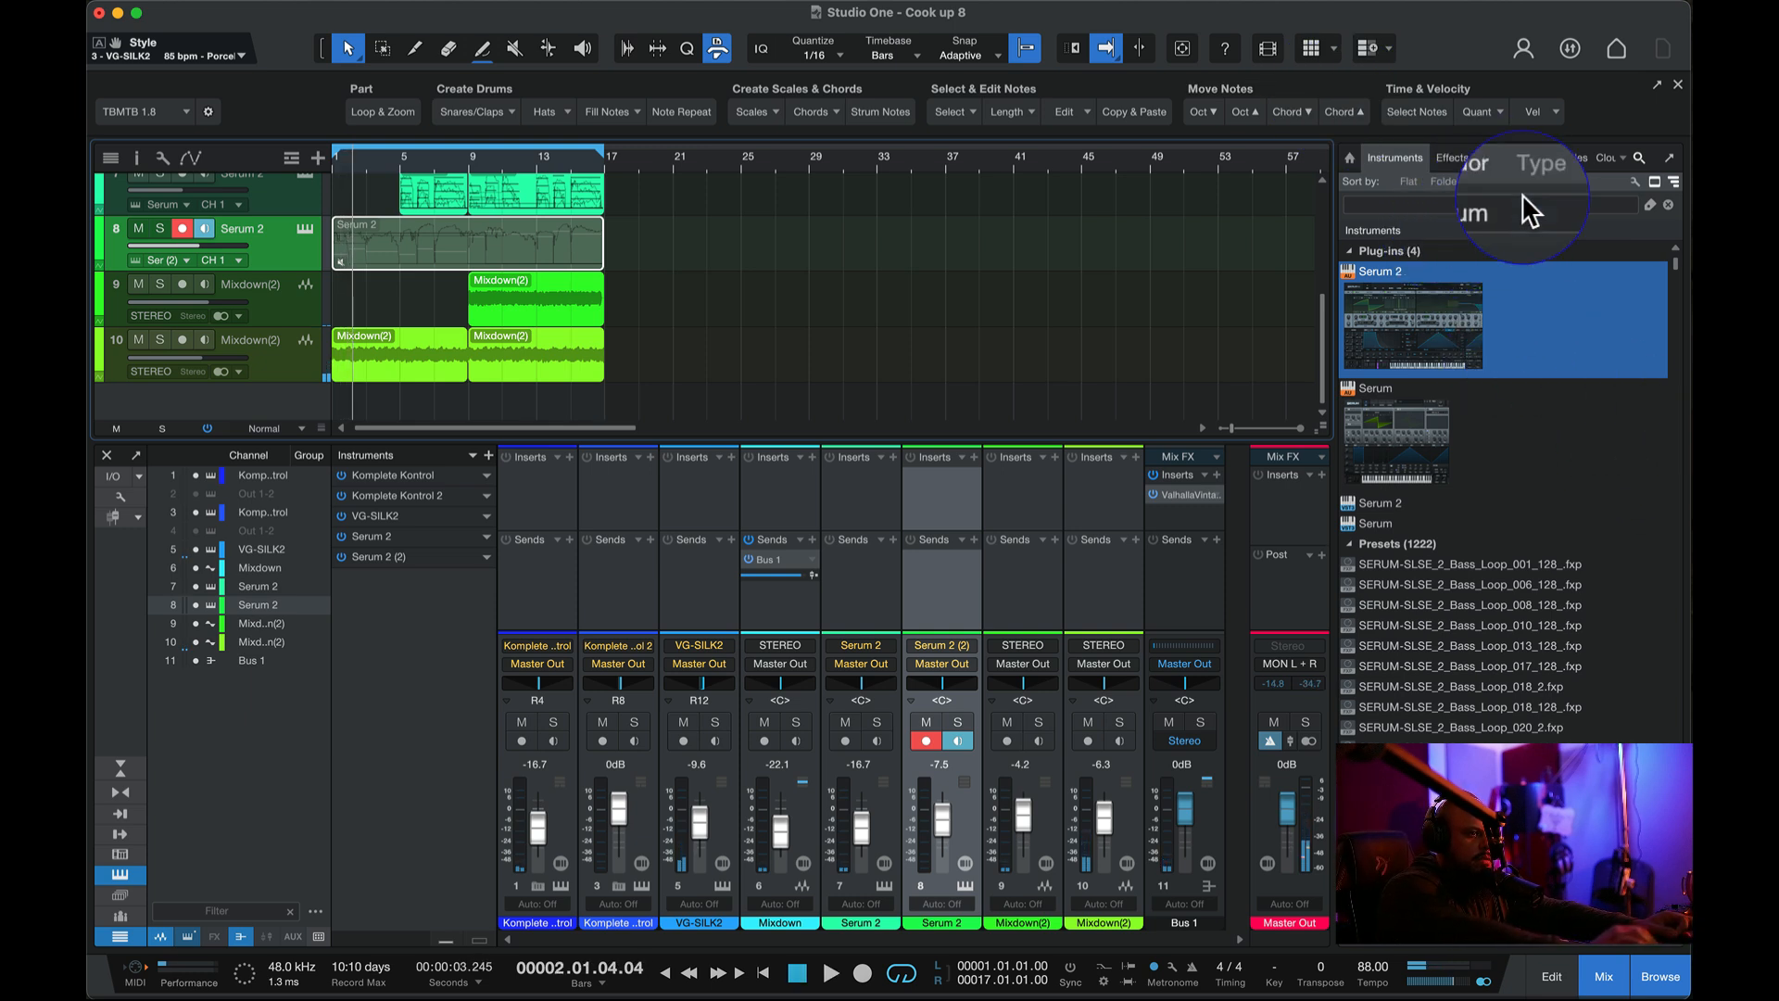
- Clear the instrument search, add XLN Audio's XO on a new instrument track and dismiss its welcome screen
drag(1519, 203, 1425, 198)
key(BackSpace)
scroll(1557, 353, down, 10)
click(1529, 577)
scroll(1525, 567, down, 5)
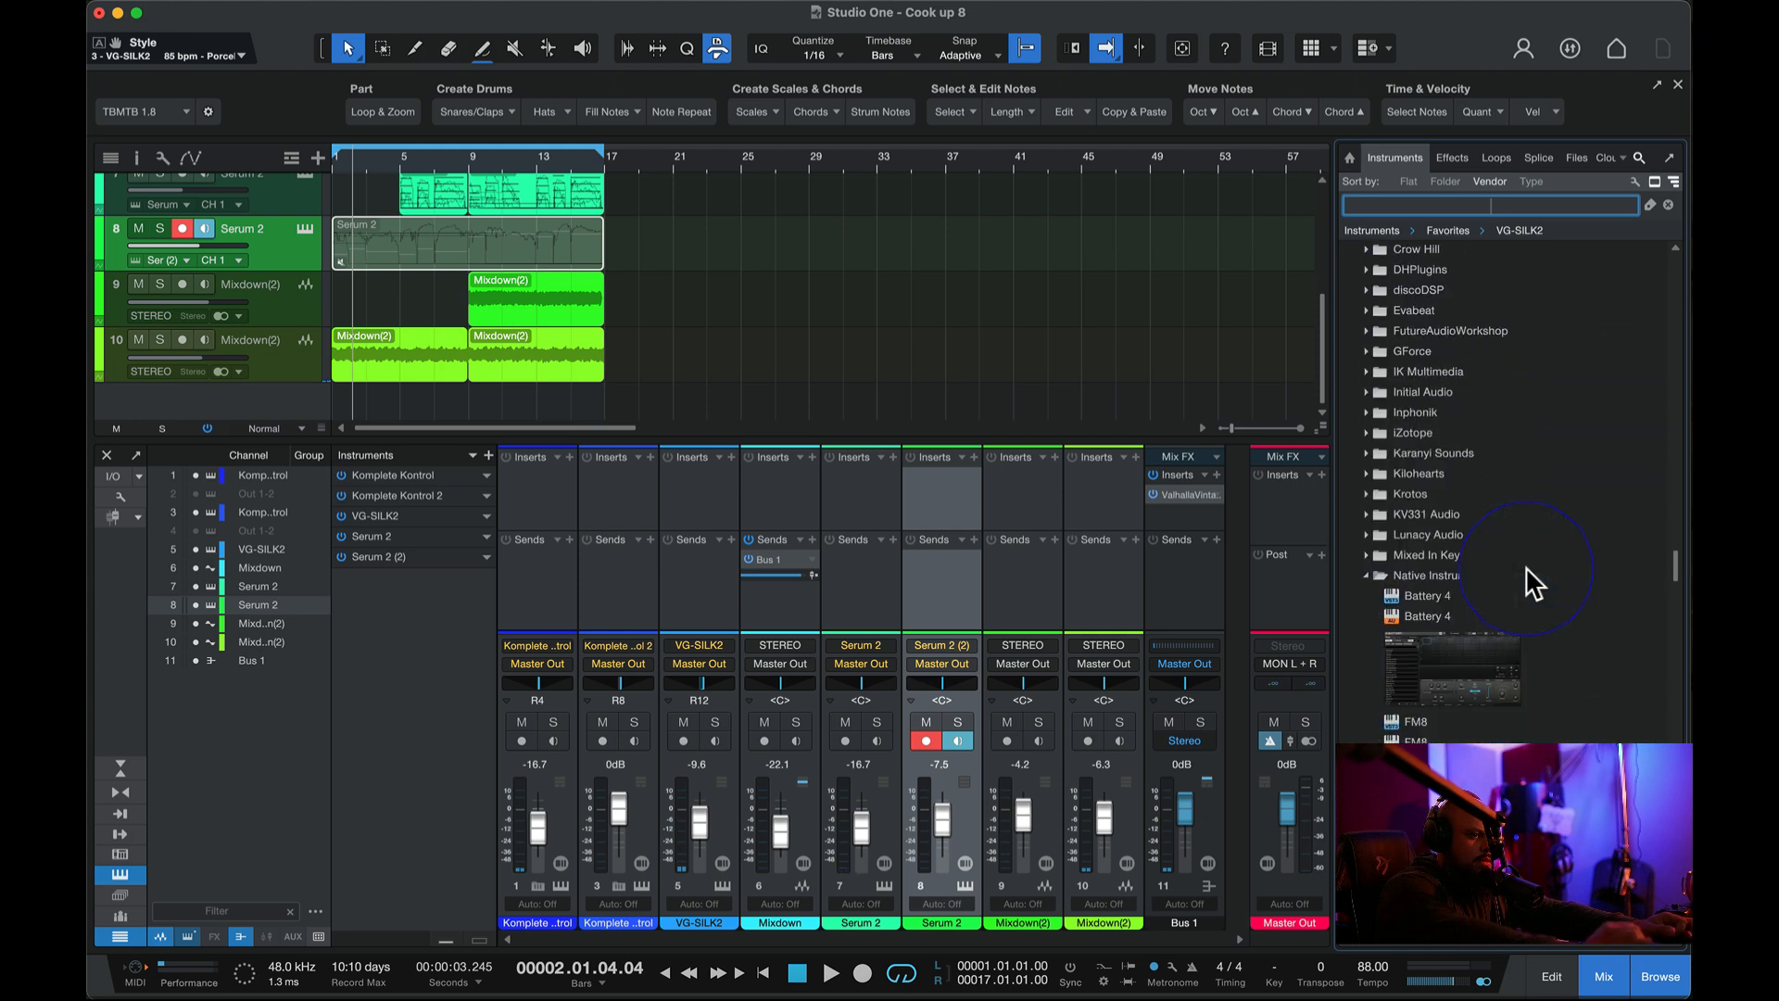
drag(1434, 443, 153, 380)
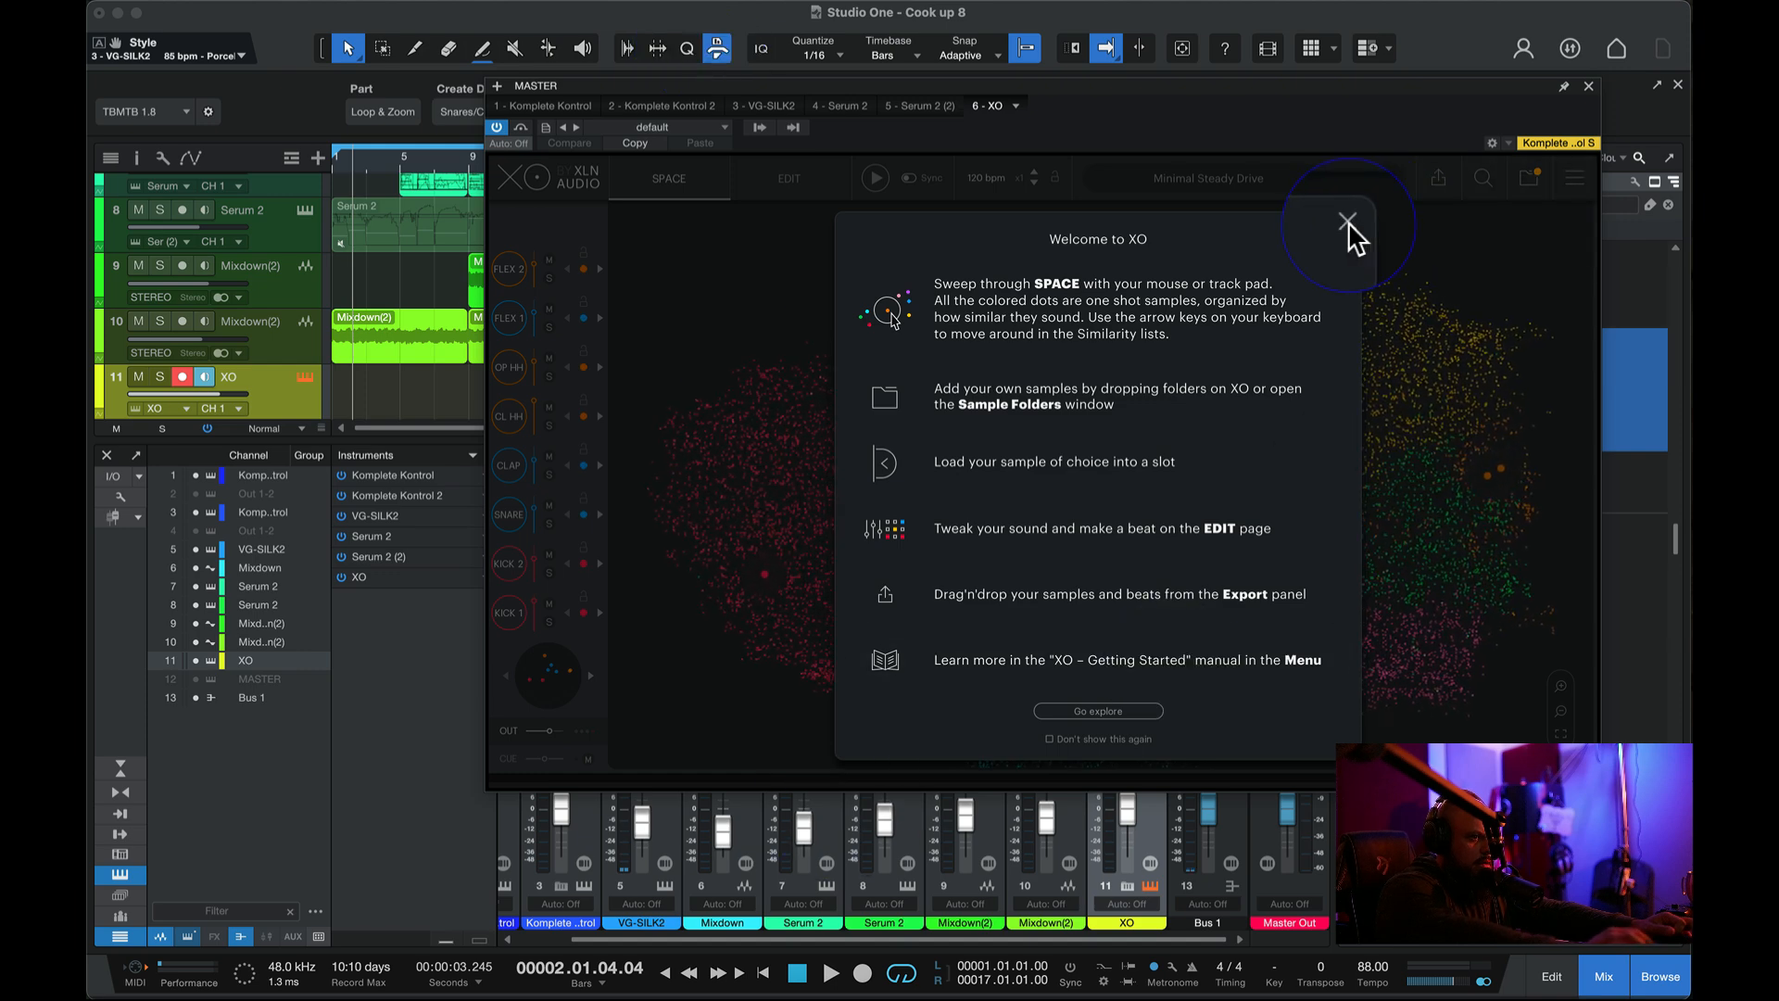
click(1349, 225)
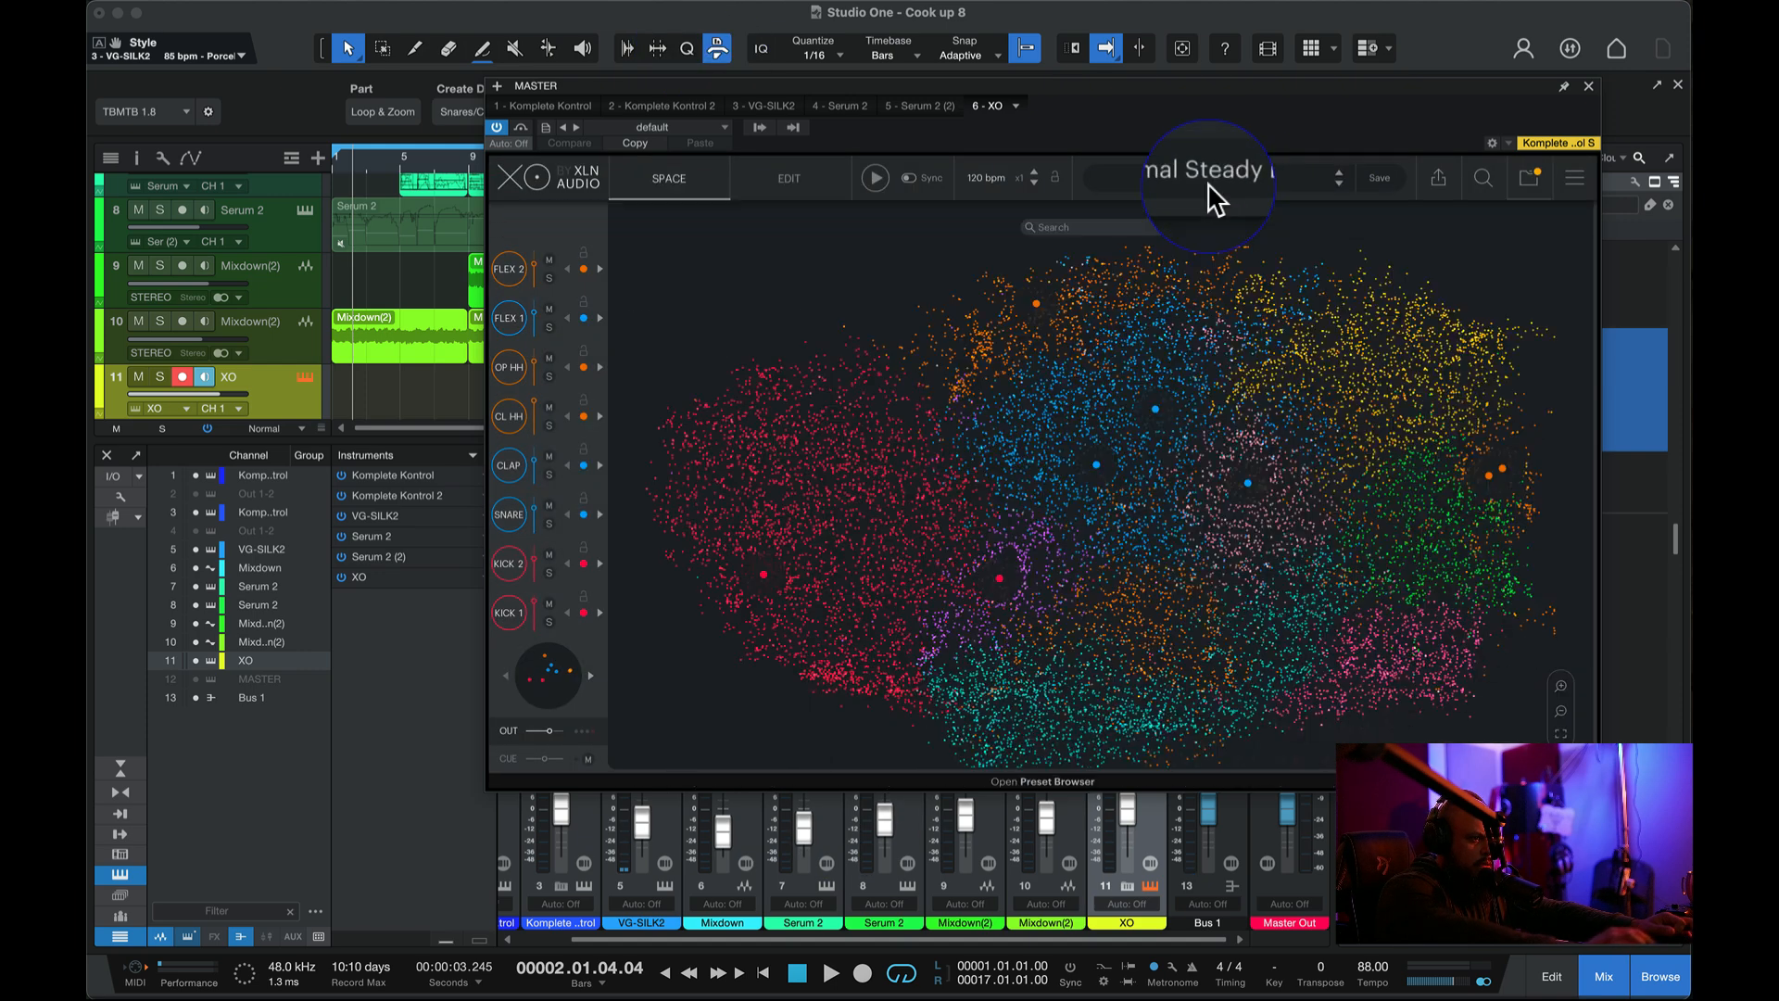
- Browse the XO presets in Core Content, check the User filter, return to All and audition 4 On The Floor
click(1208, 183)
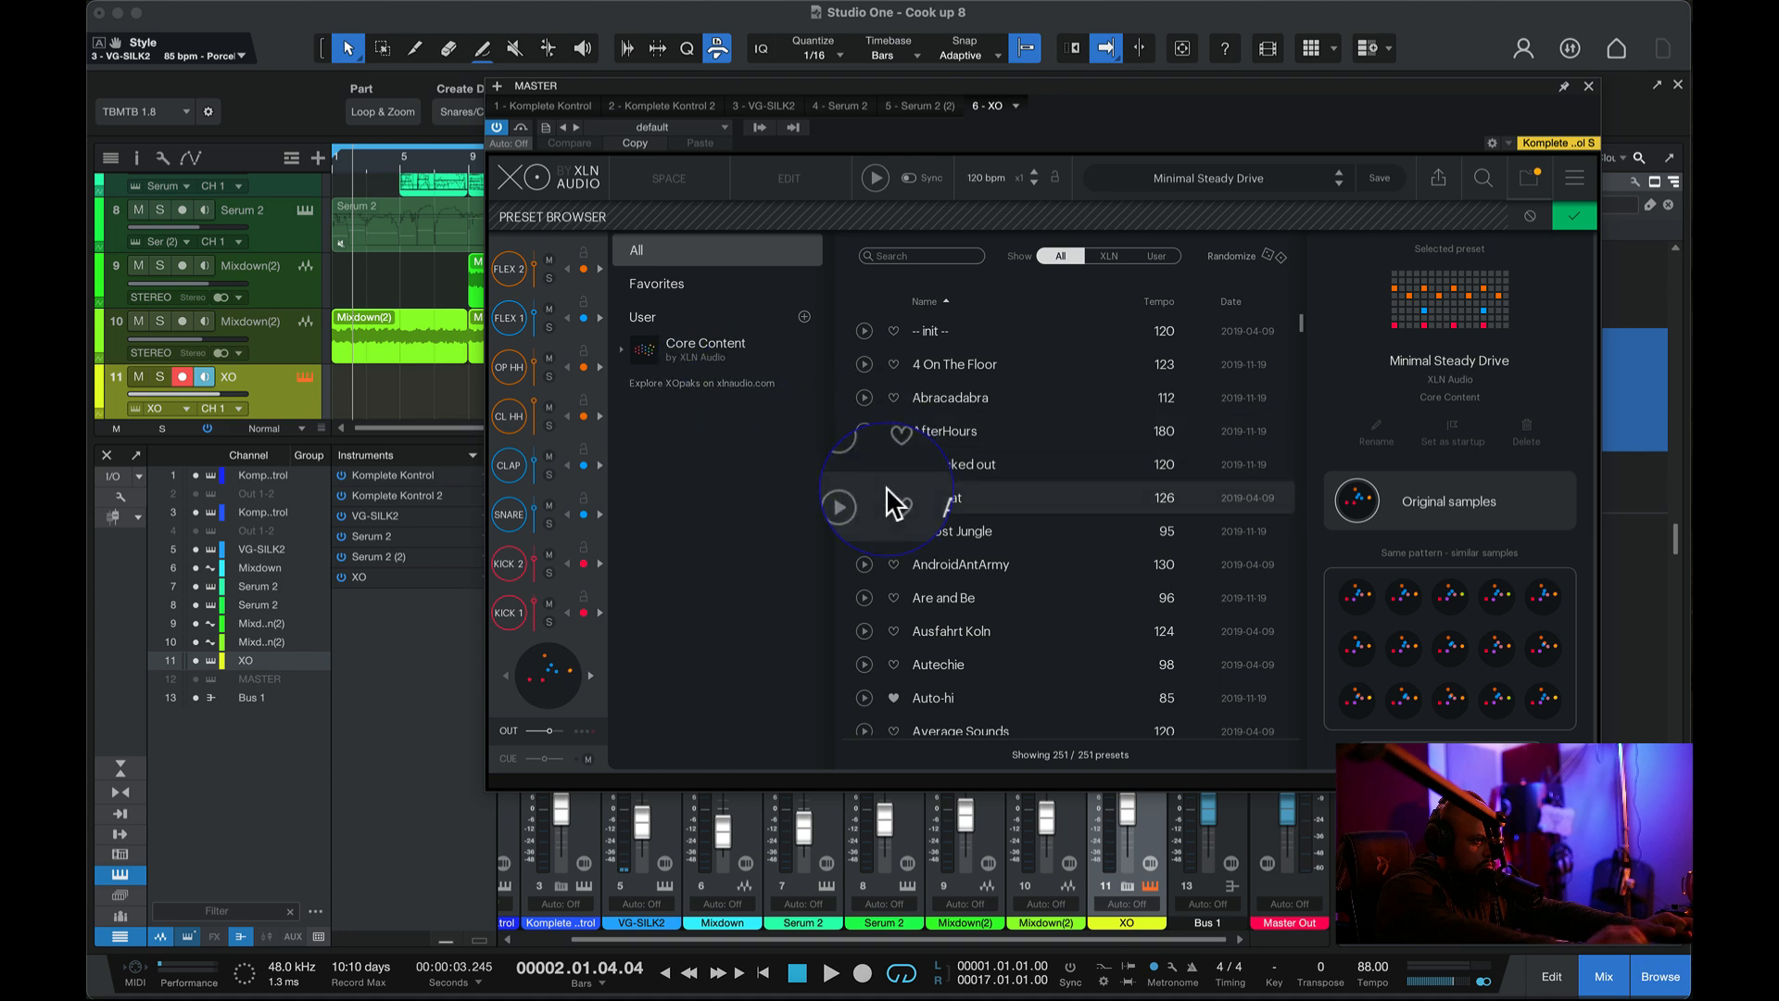
click(693, 359)
scroll(756, 675, down, 2)
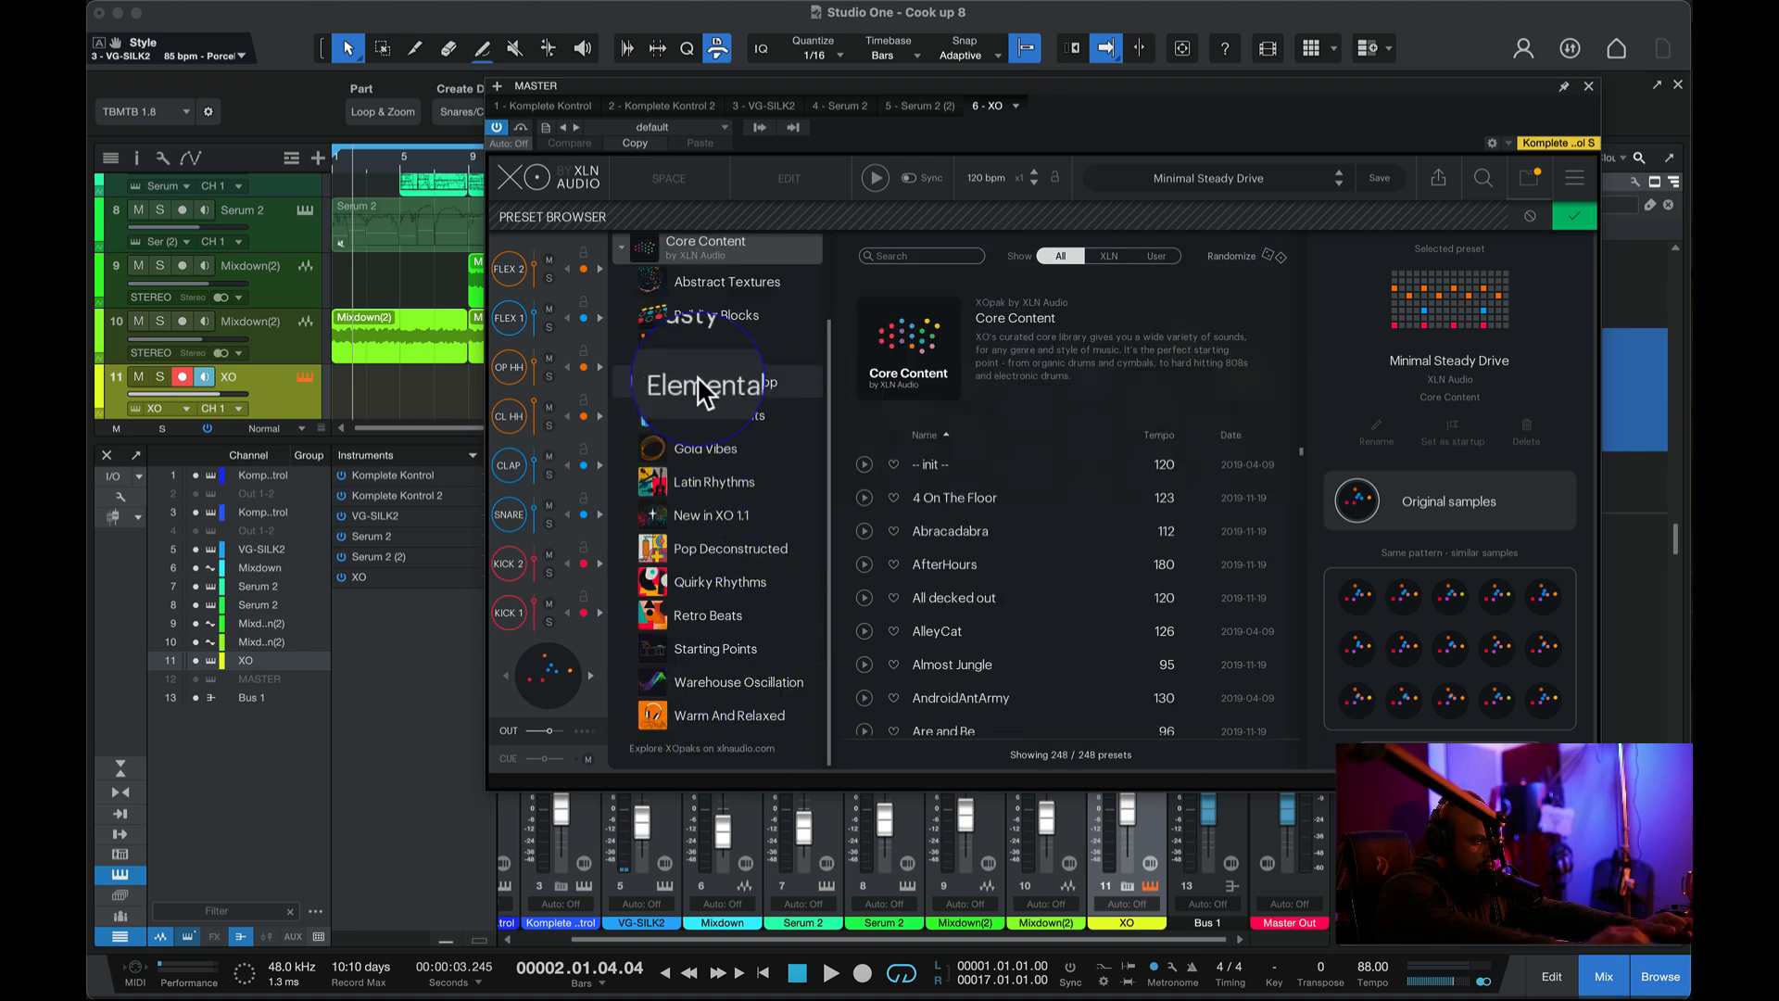
scroll(697, 374, up, 1)
scroll(697, 374, up, 2)
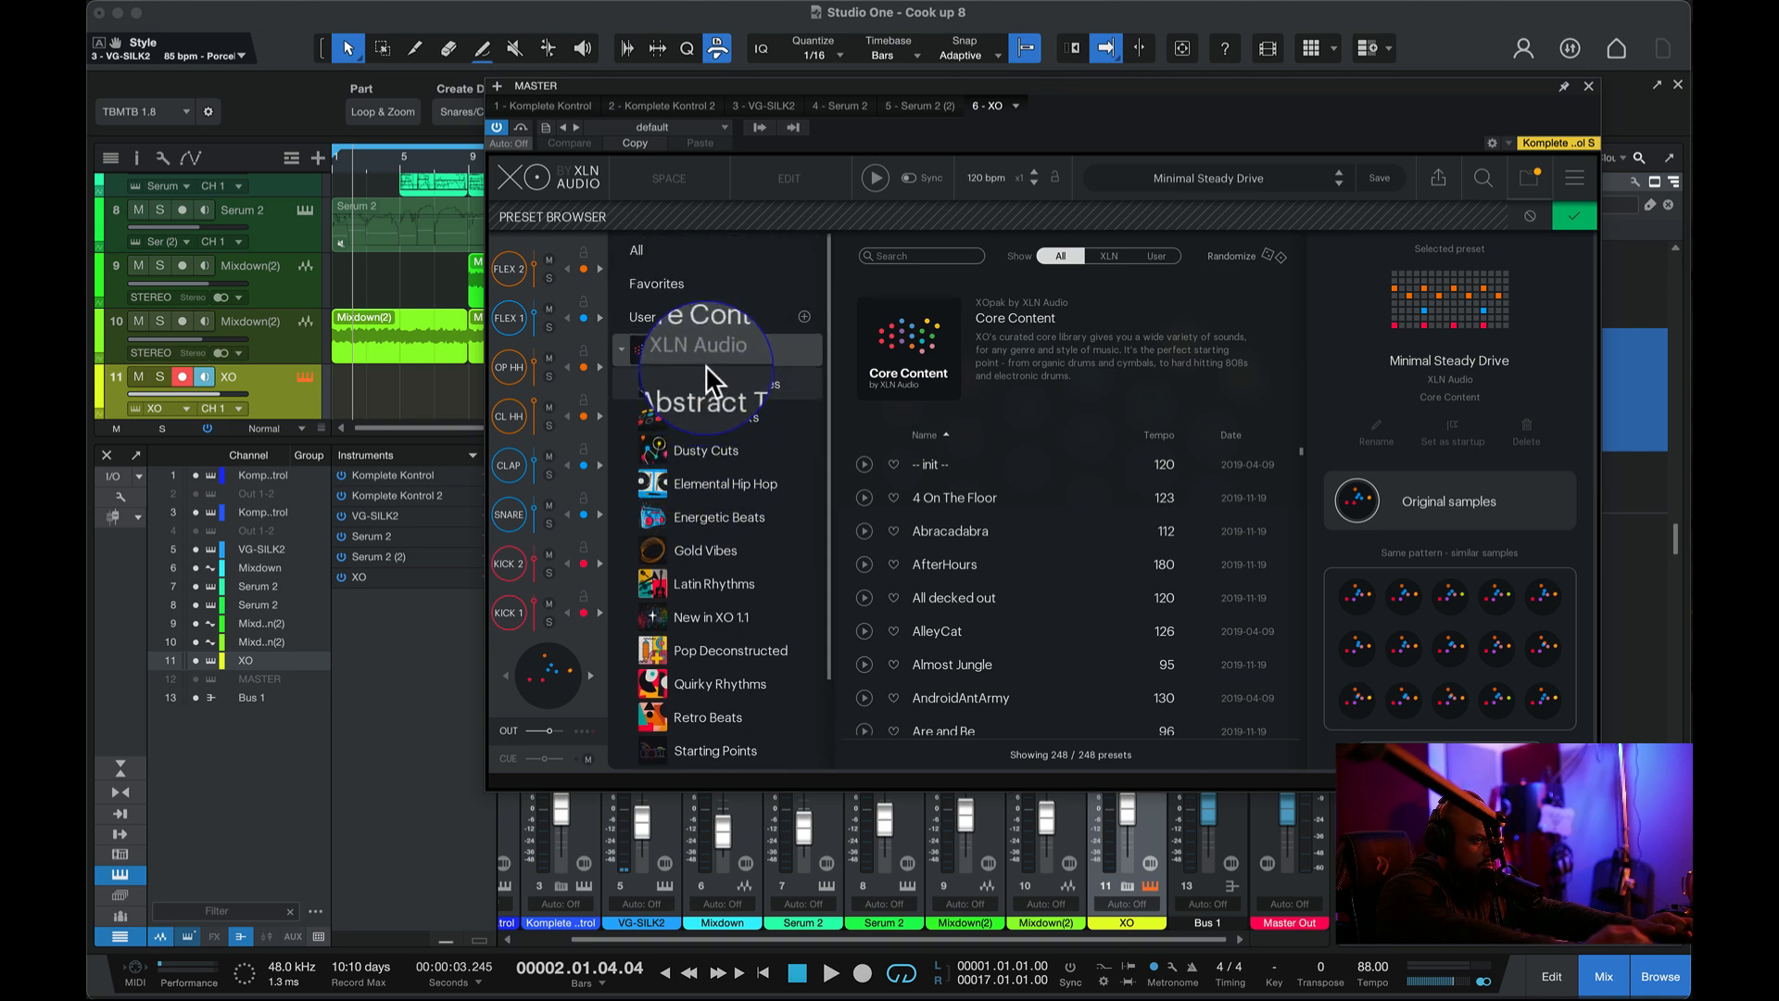
click(682, 345)
scroll(938, 556, down, 20)
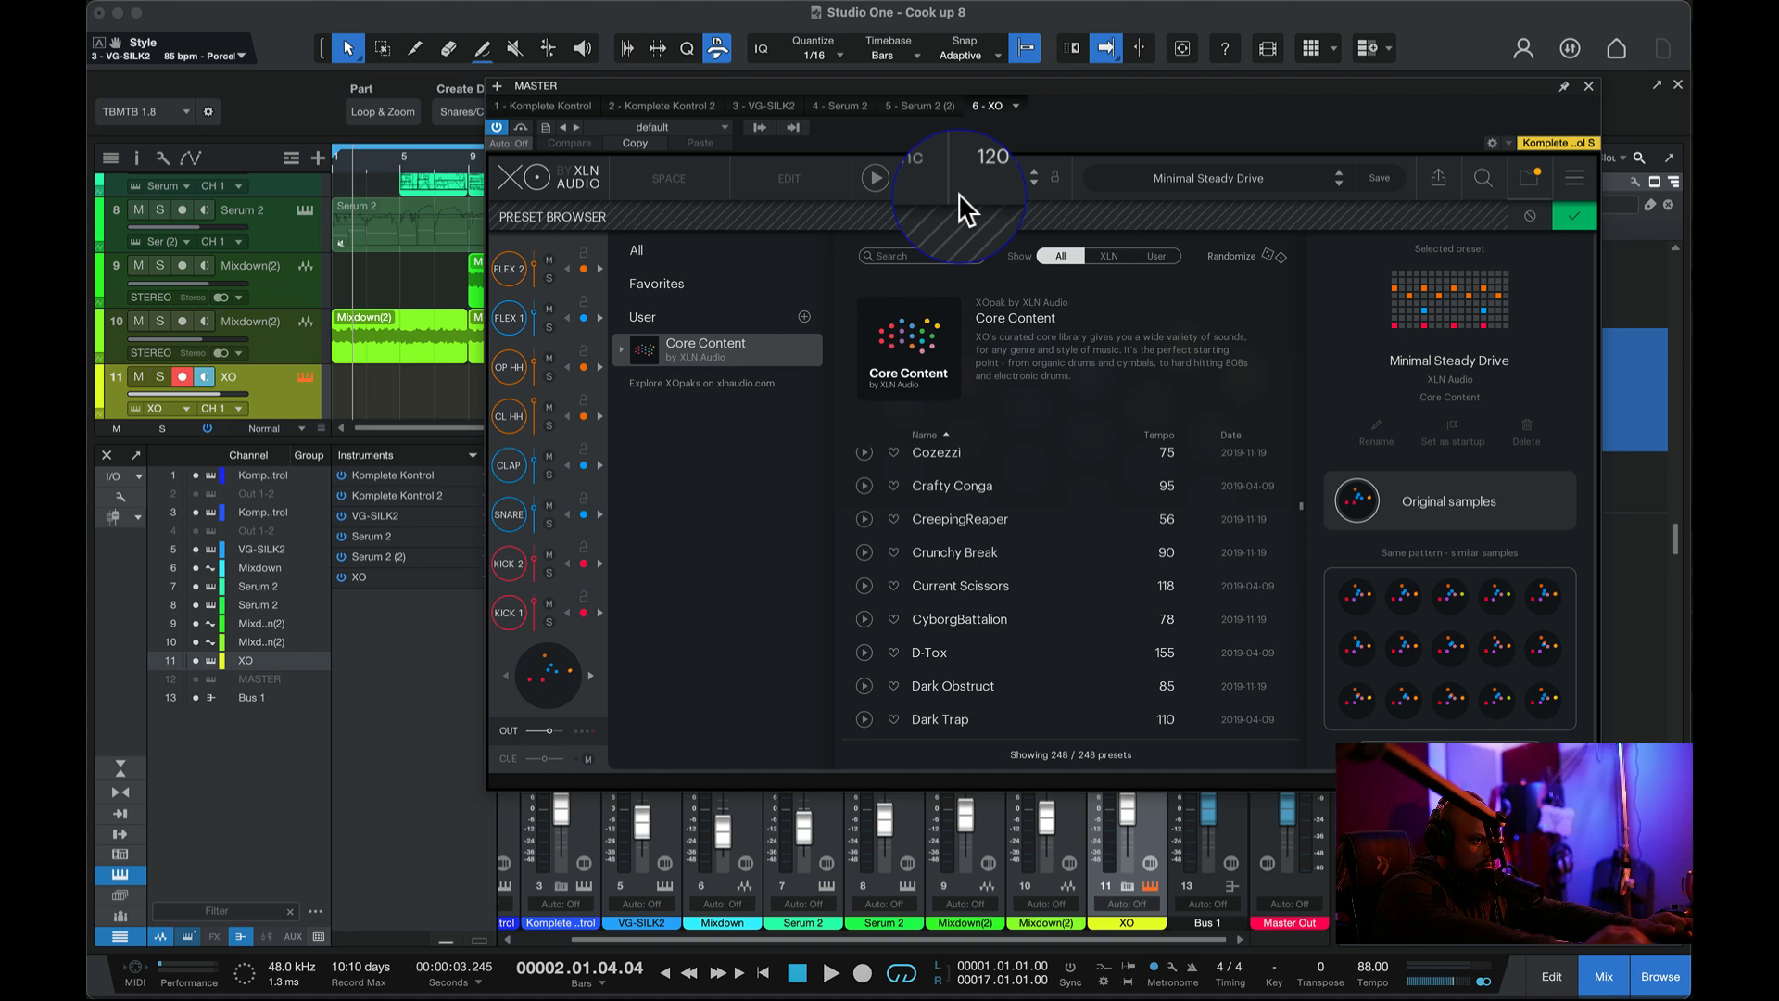
click(1155, 254)
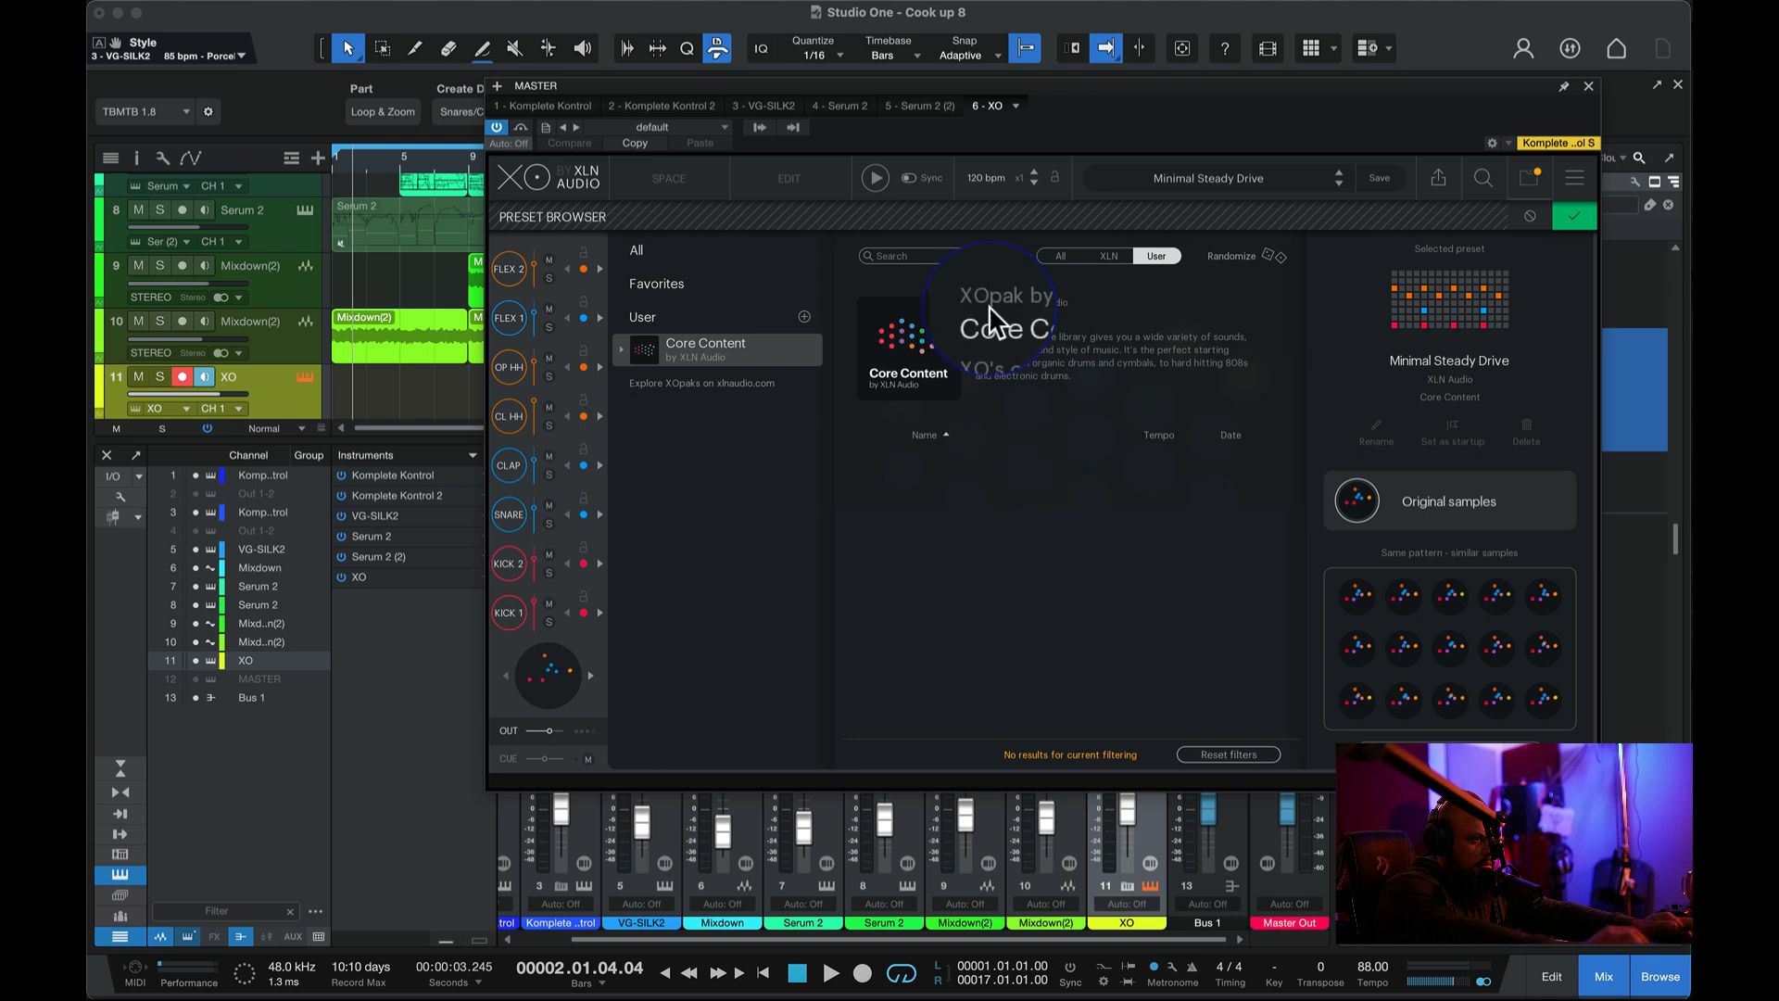
click(1062, 256)
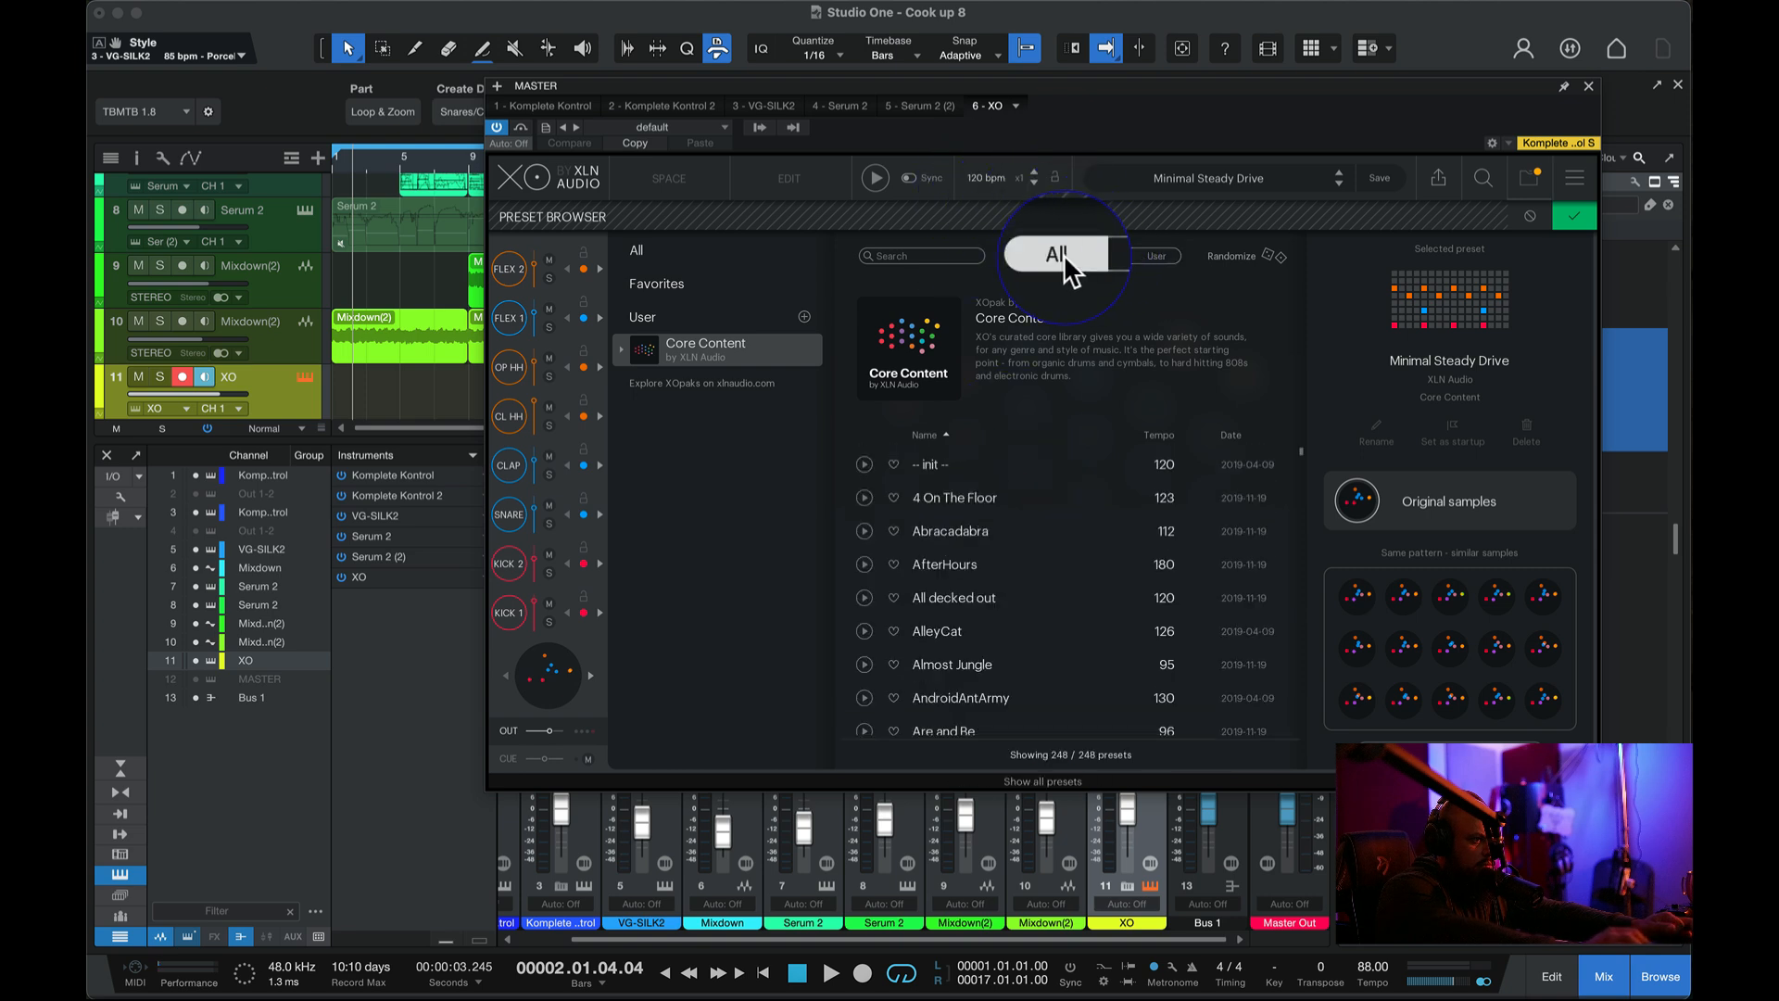
click(865, 499)
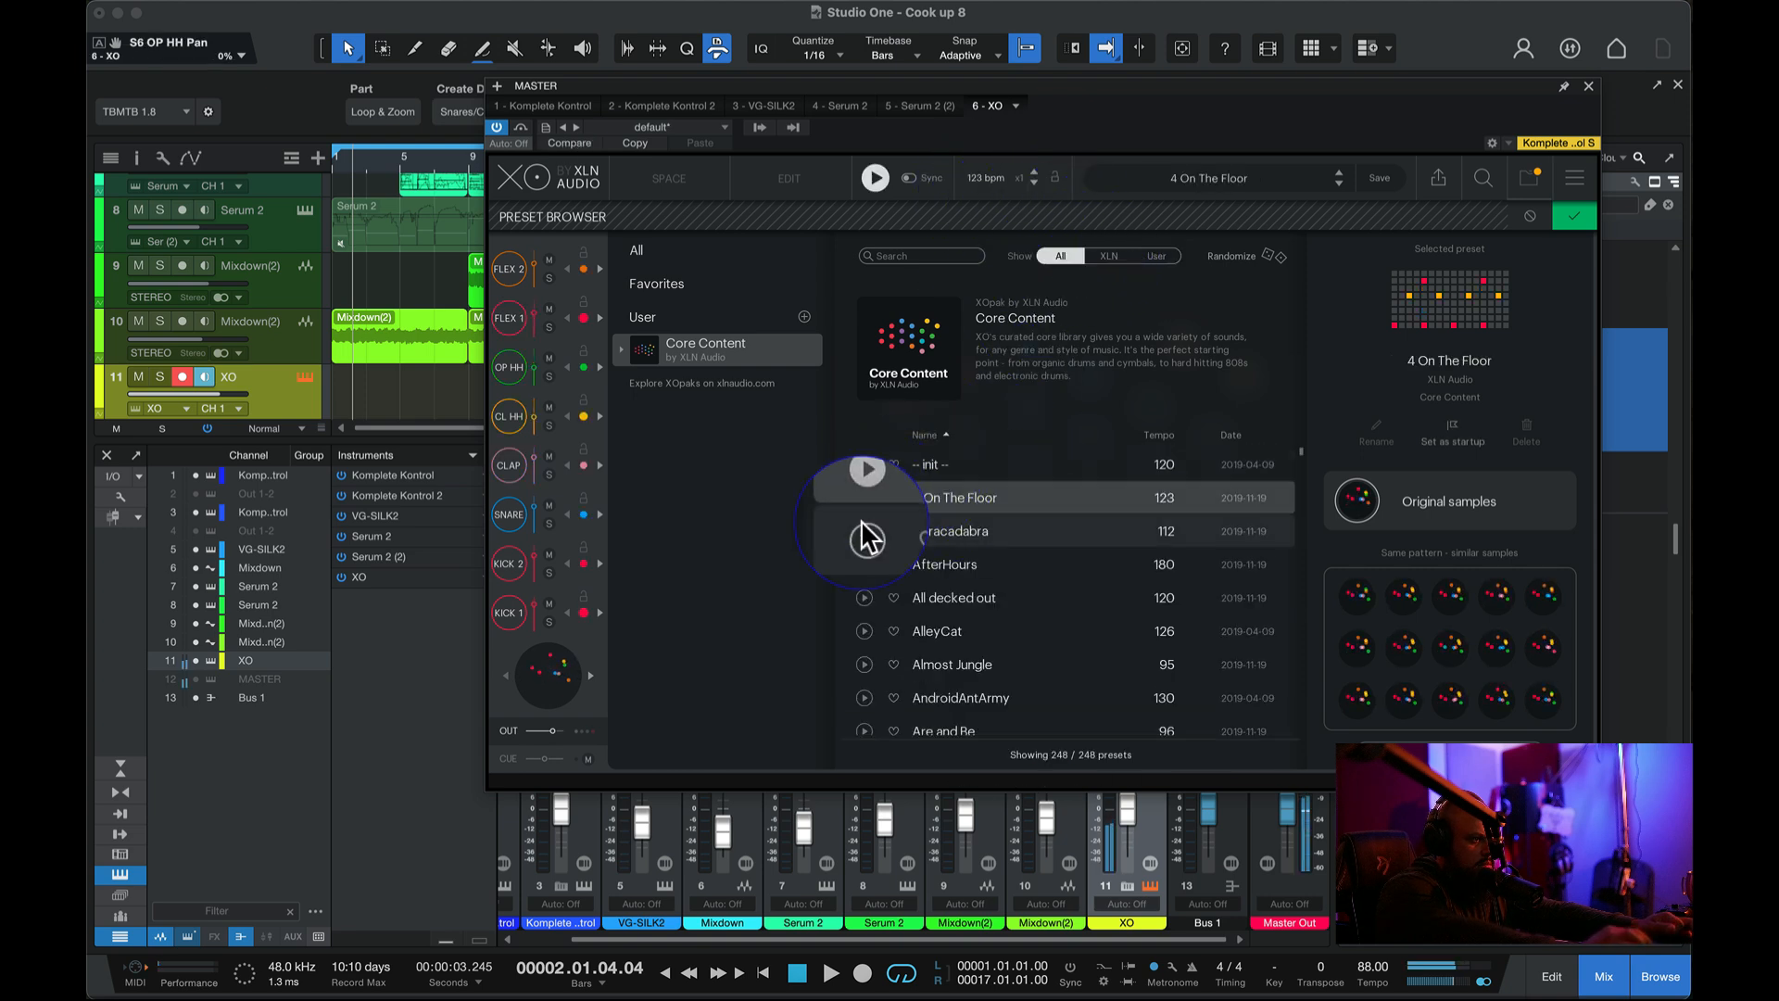
- Audition the Core Content presets from Abracadabra through AlleyCat and load Almost Jungle
click(864, 531)
click(866, 565)
click(864, 598)
click(864, 631)
click(864, 665)
scroll(871, 708, down, 1)
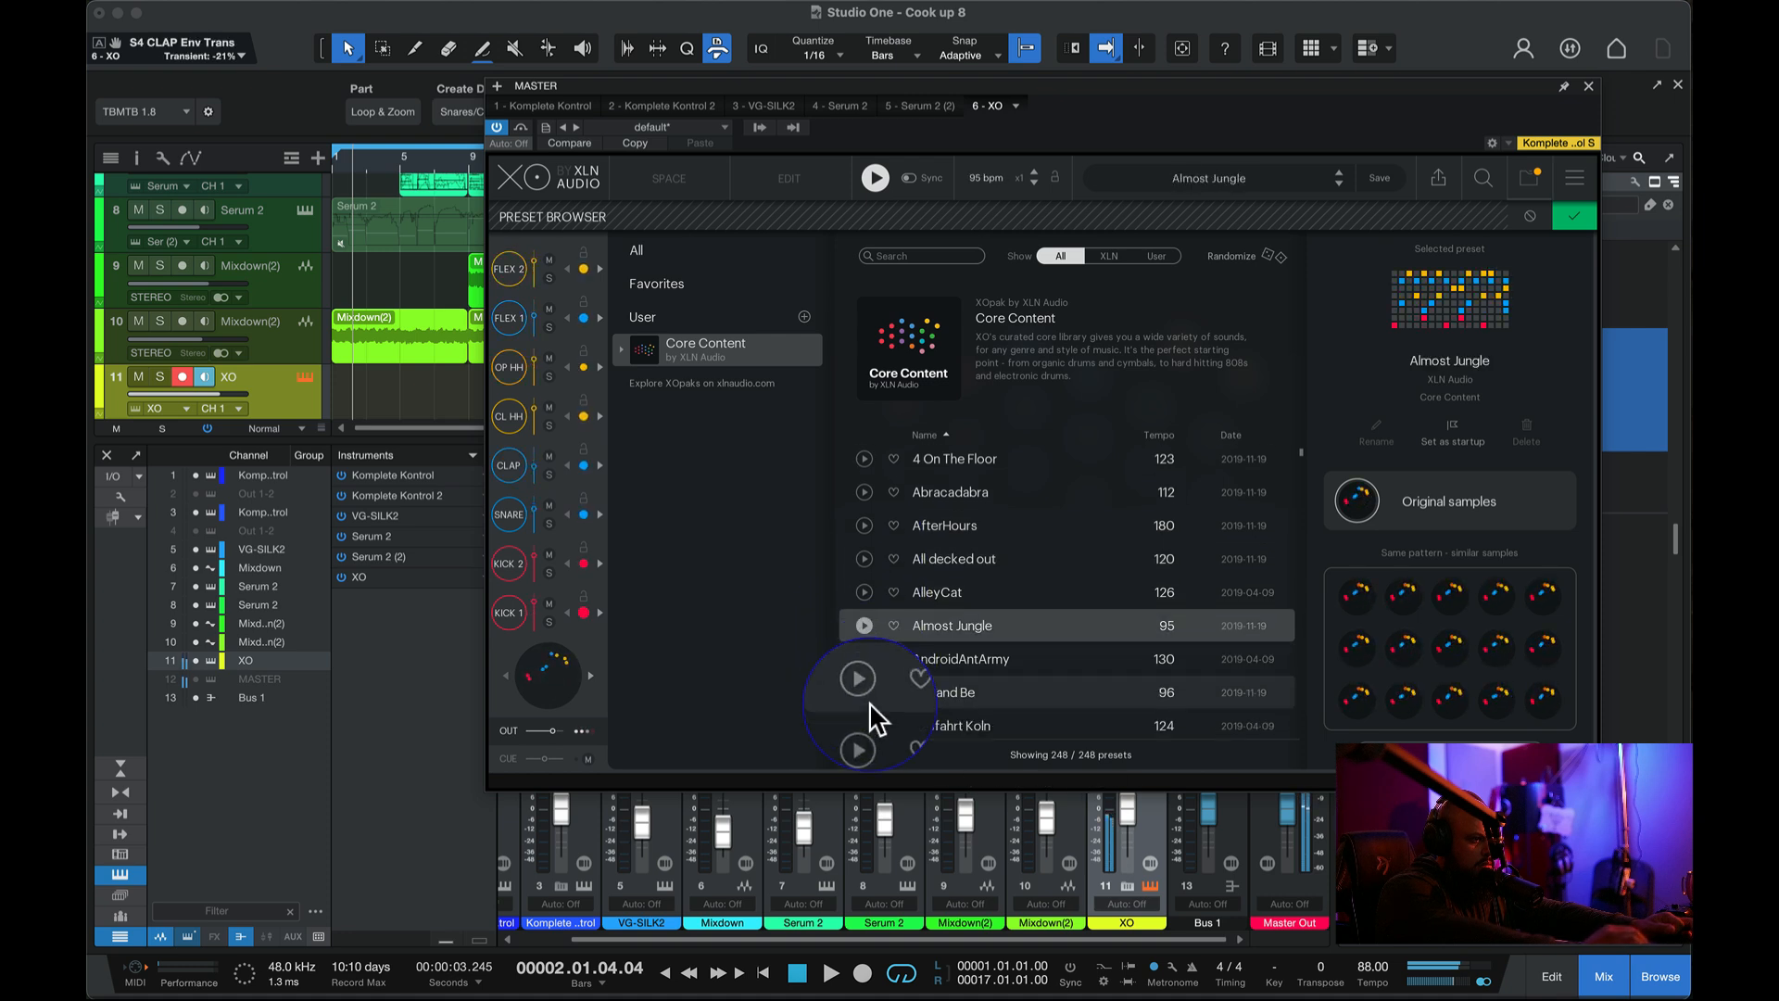
scroll(869, 703, down, 1)
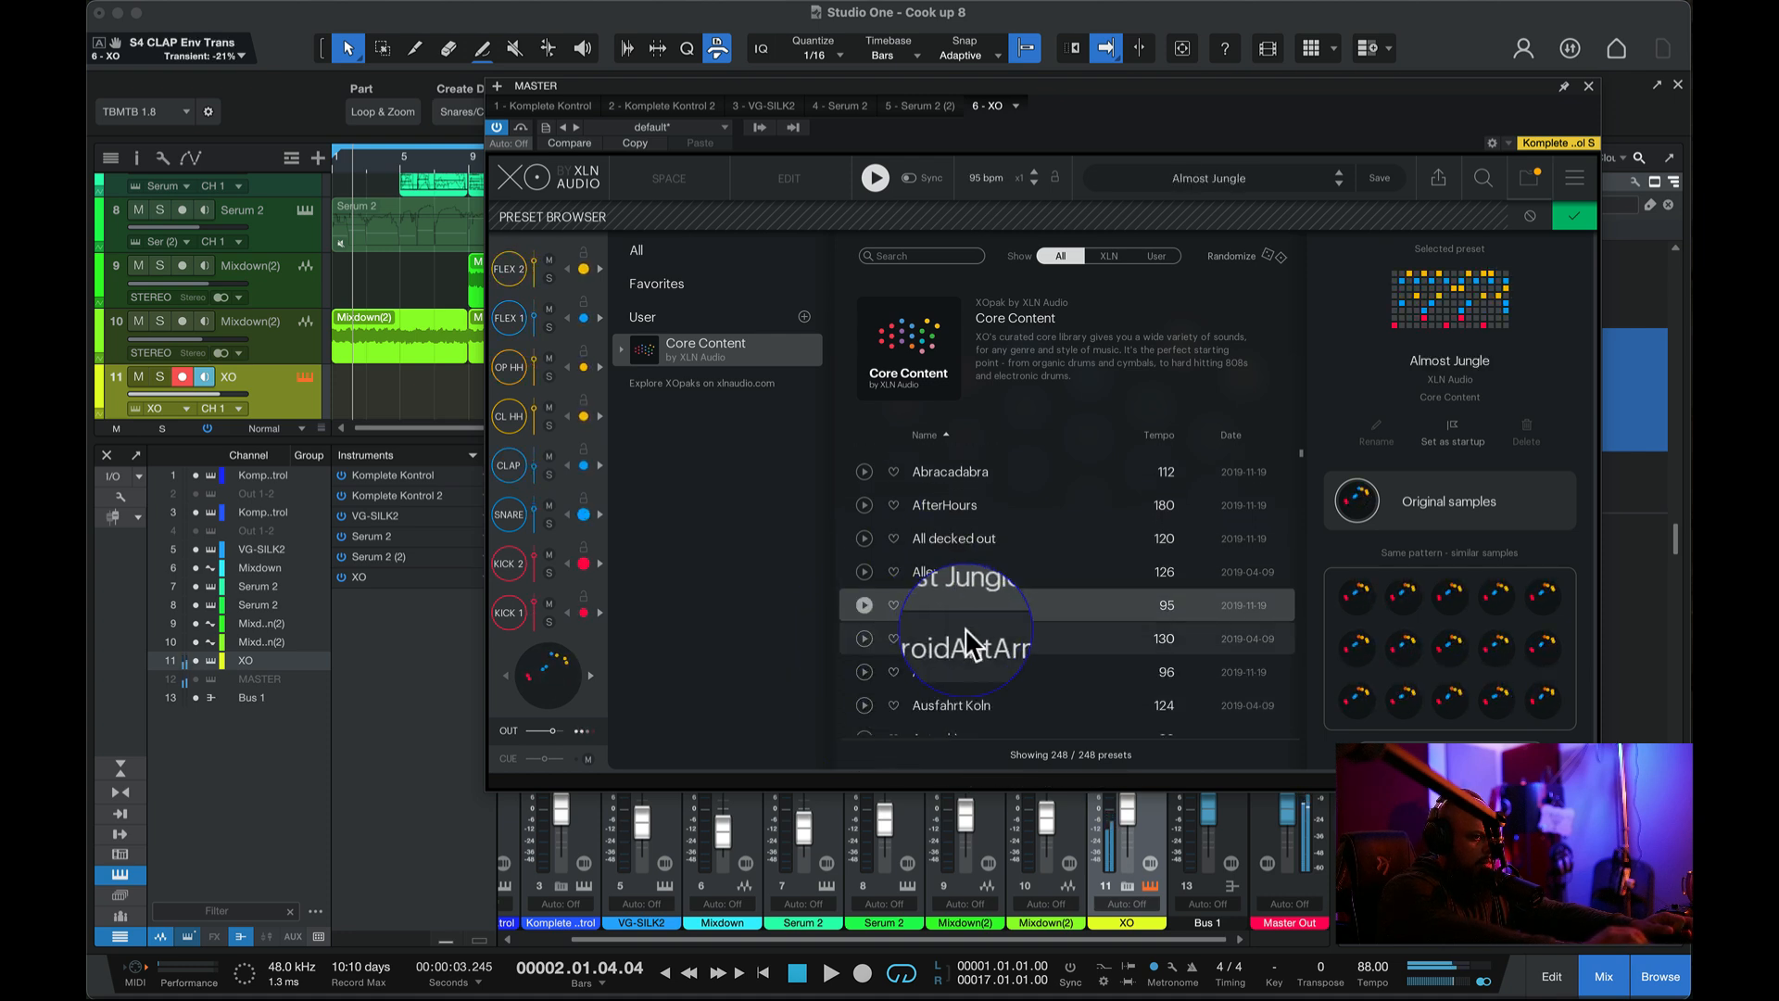
- Sync XO to the host tempo, solo its Kick 1 and Kick 2 lanes, and play the song from the start
click(920, 173)
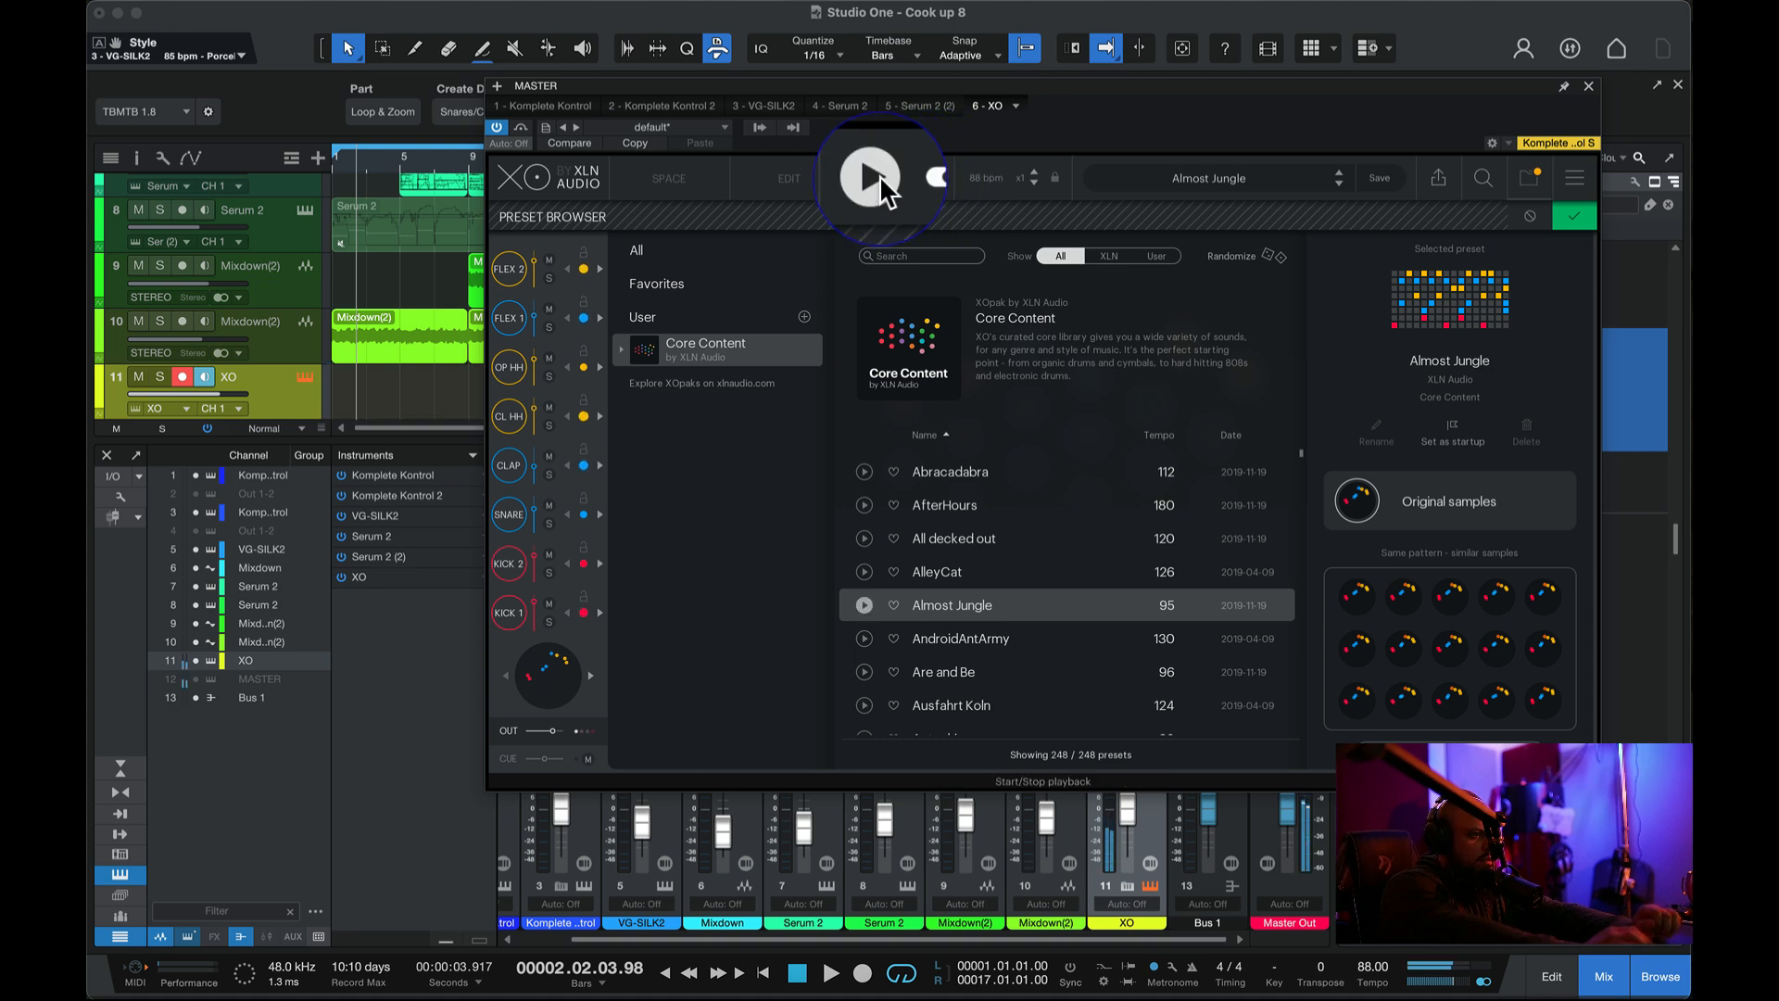
click(873, 176)
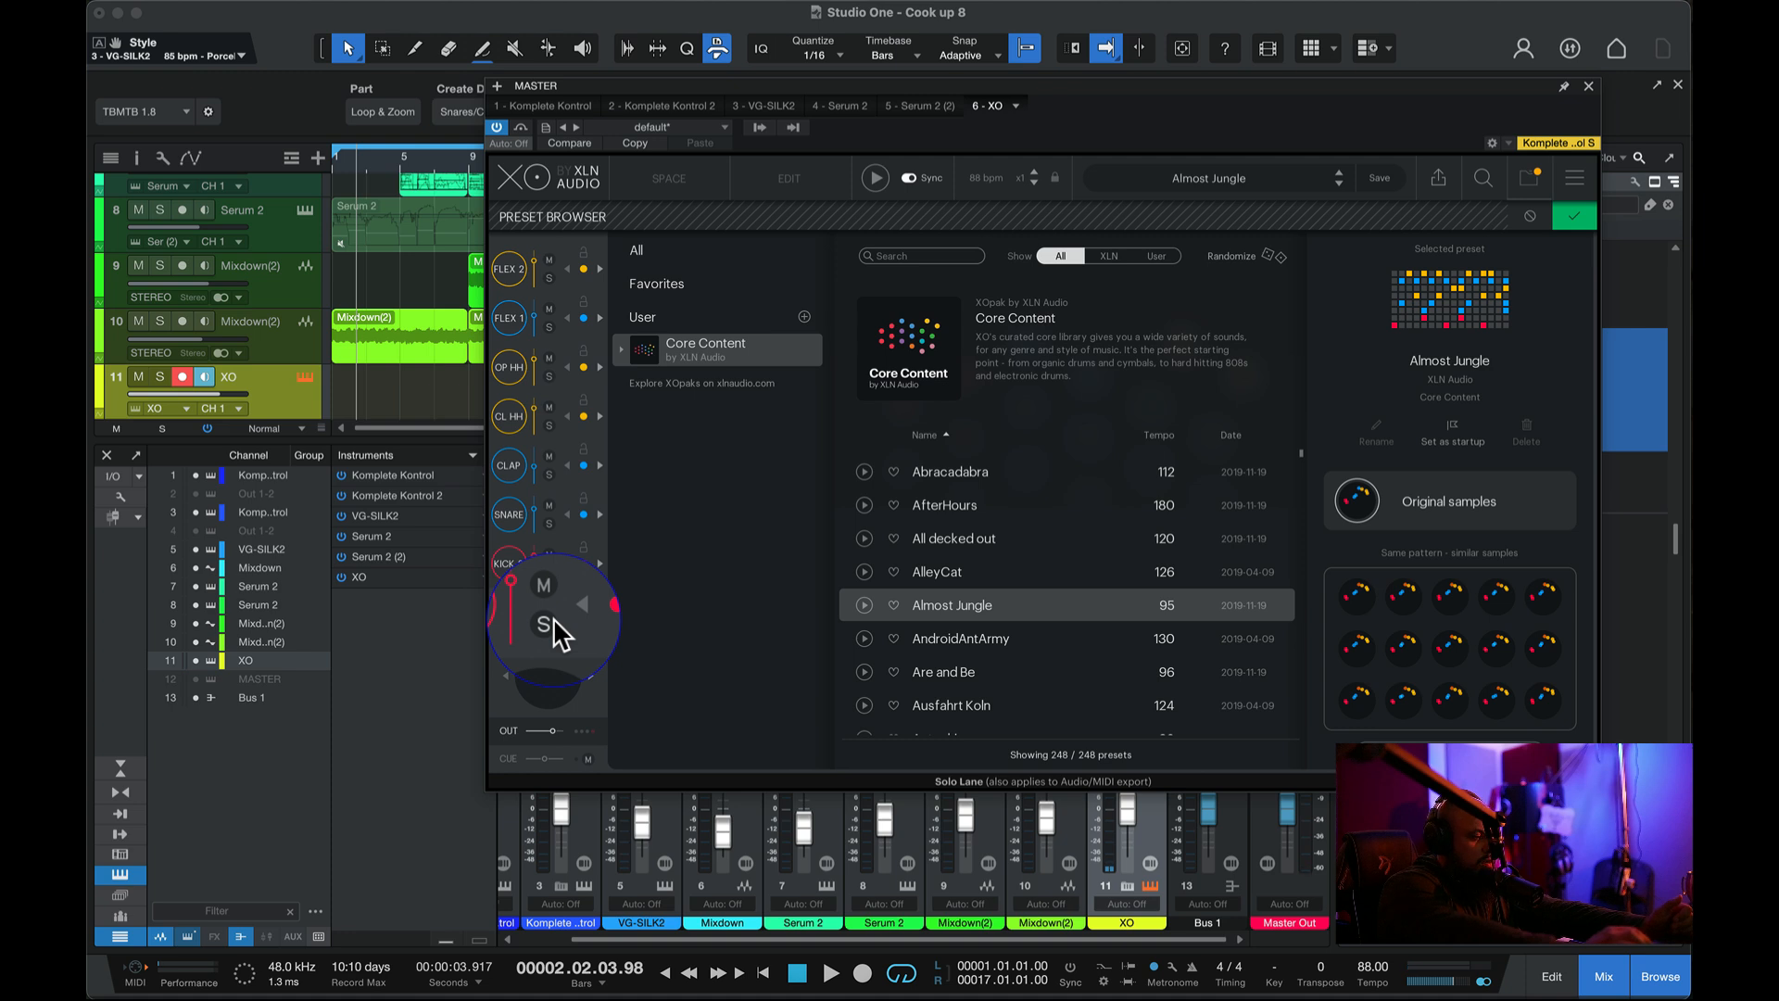
click(549, 577)
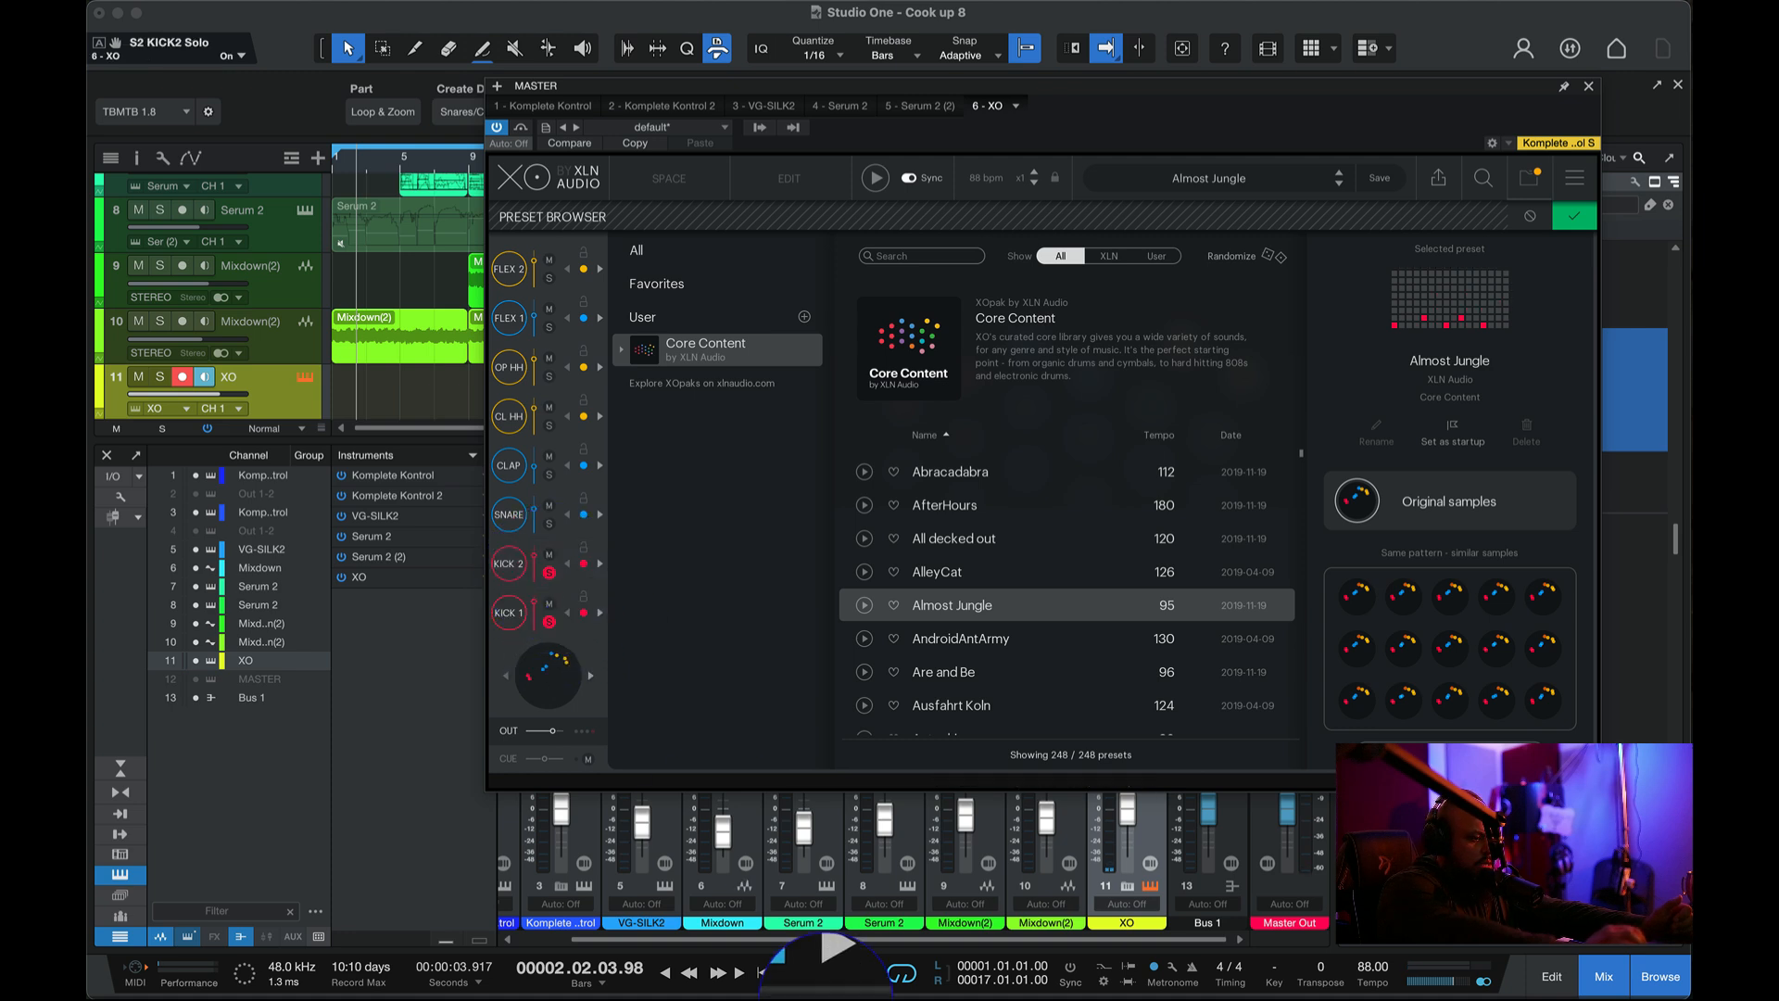
click(799, 970)
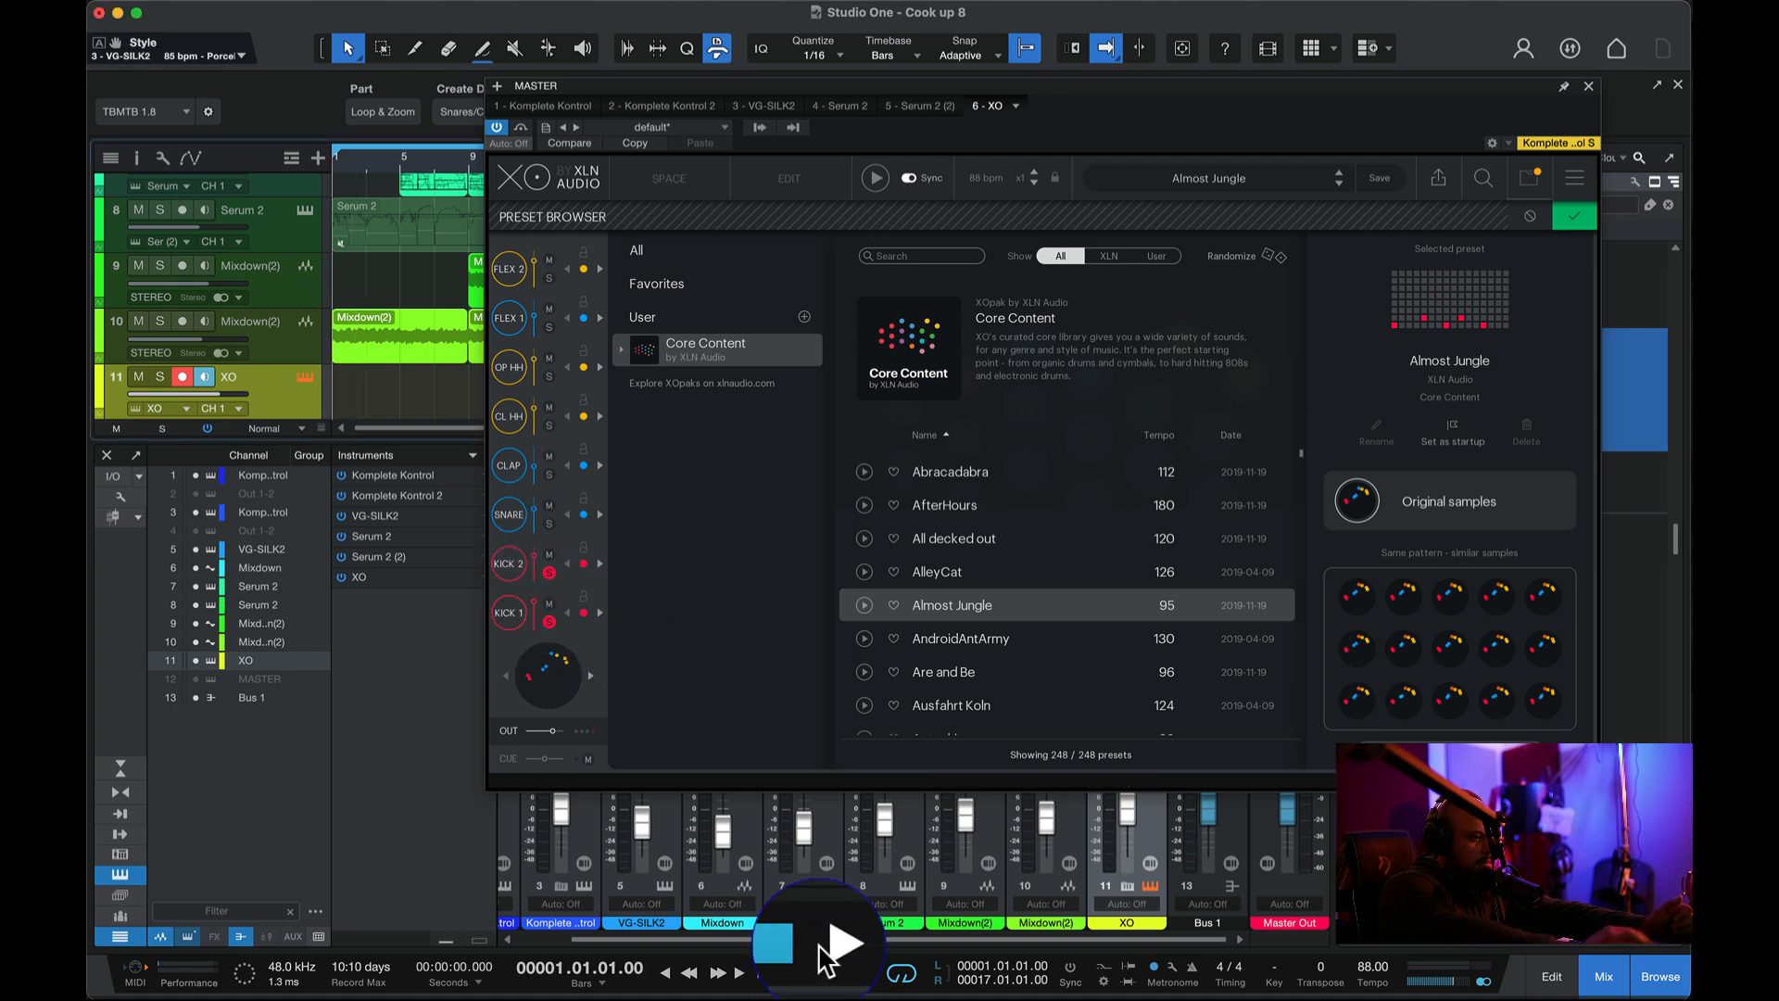
click(831, 972)
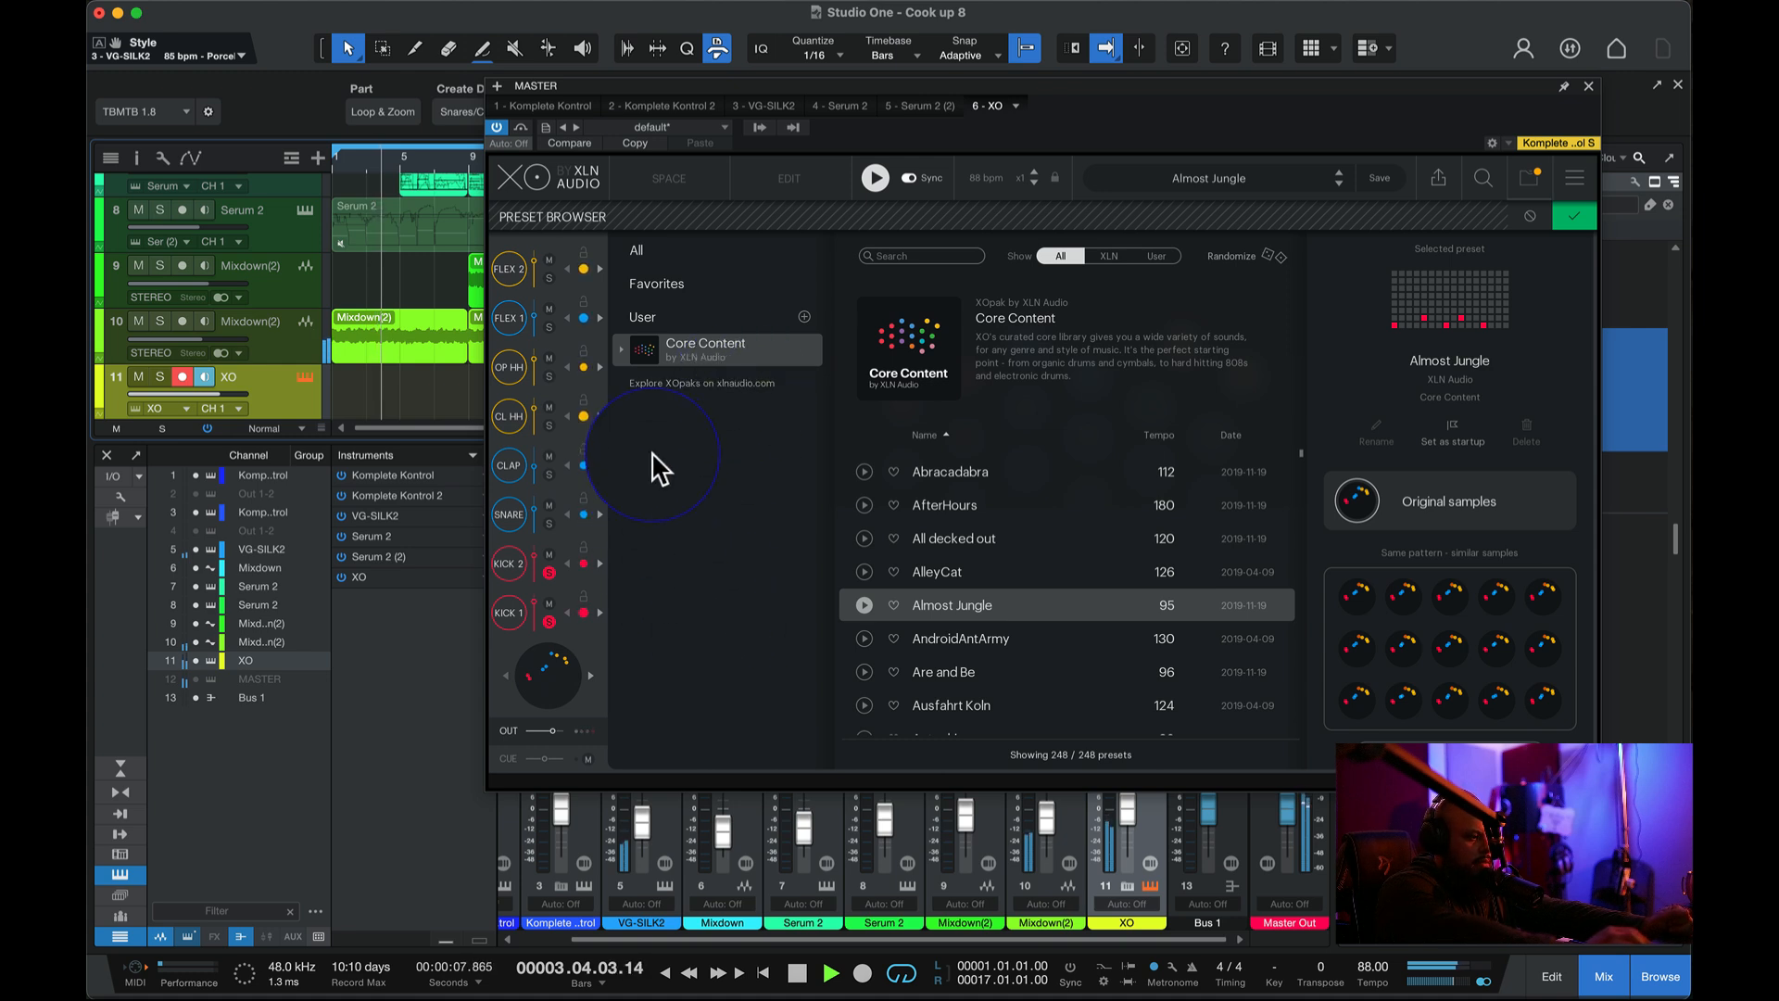
- Audition the snare lane soloed with the two kicks, unsolo it and stop playback
click(550, 525)
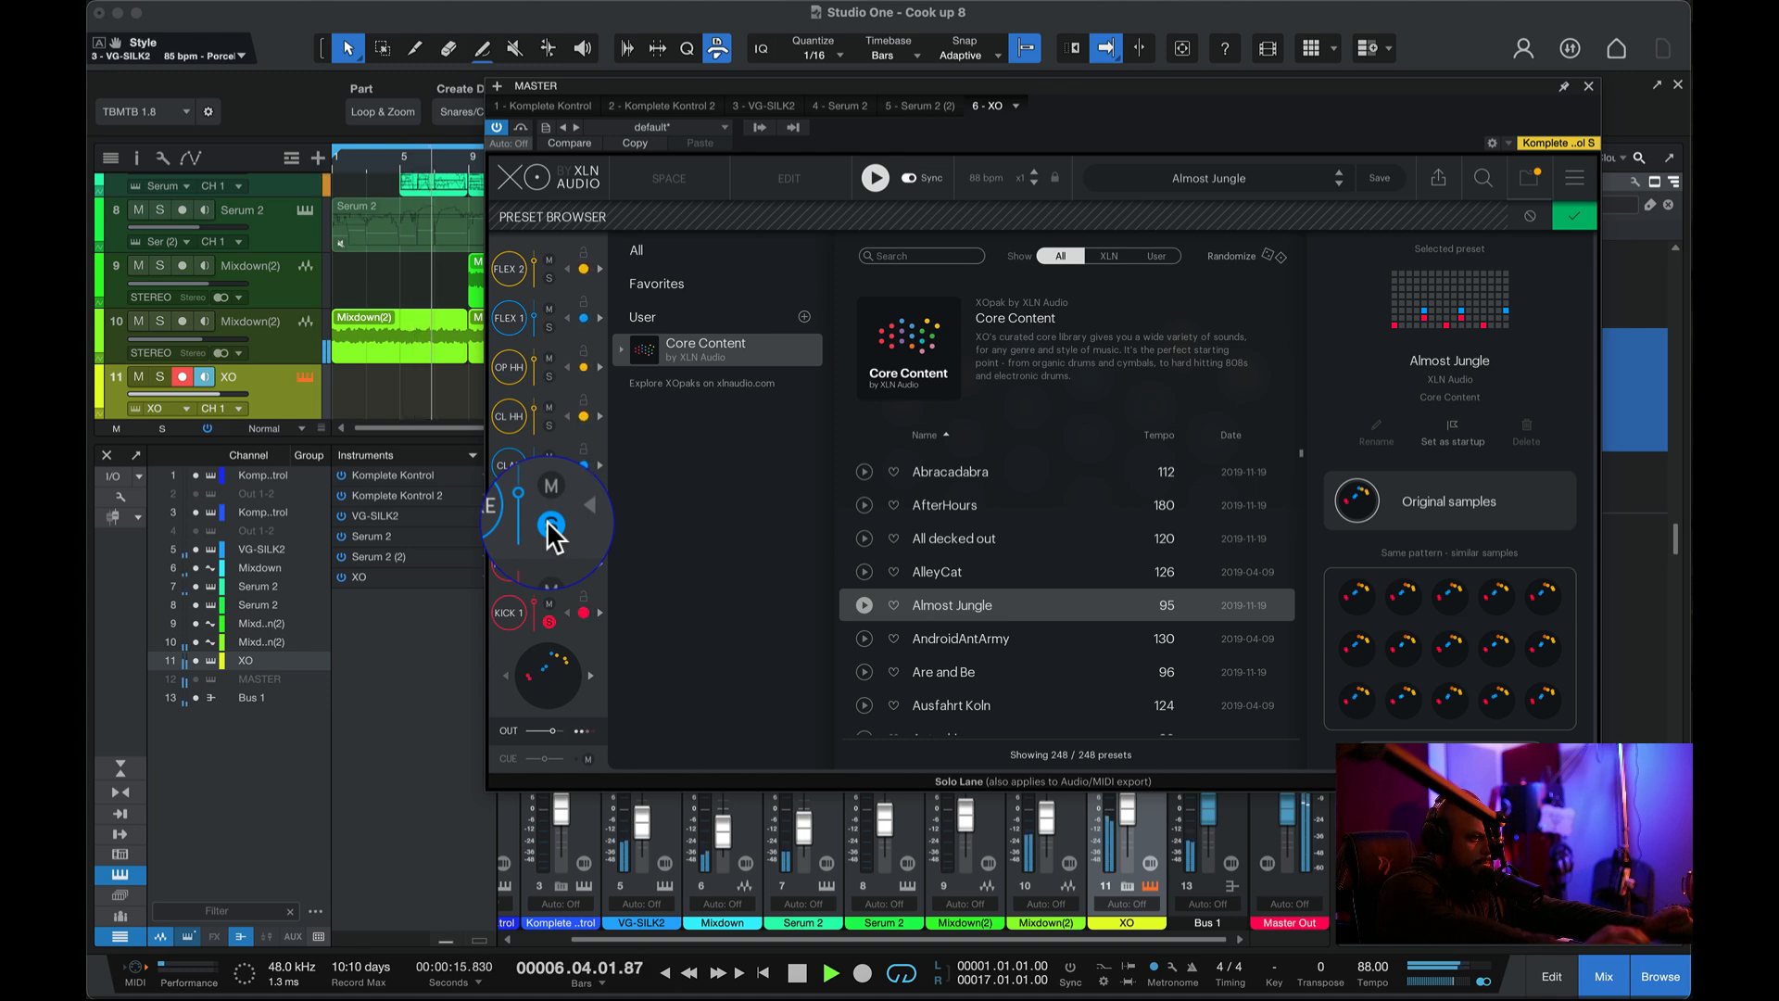
click(550, 525)
key(space)
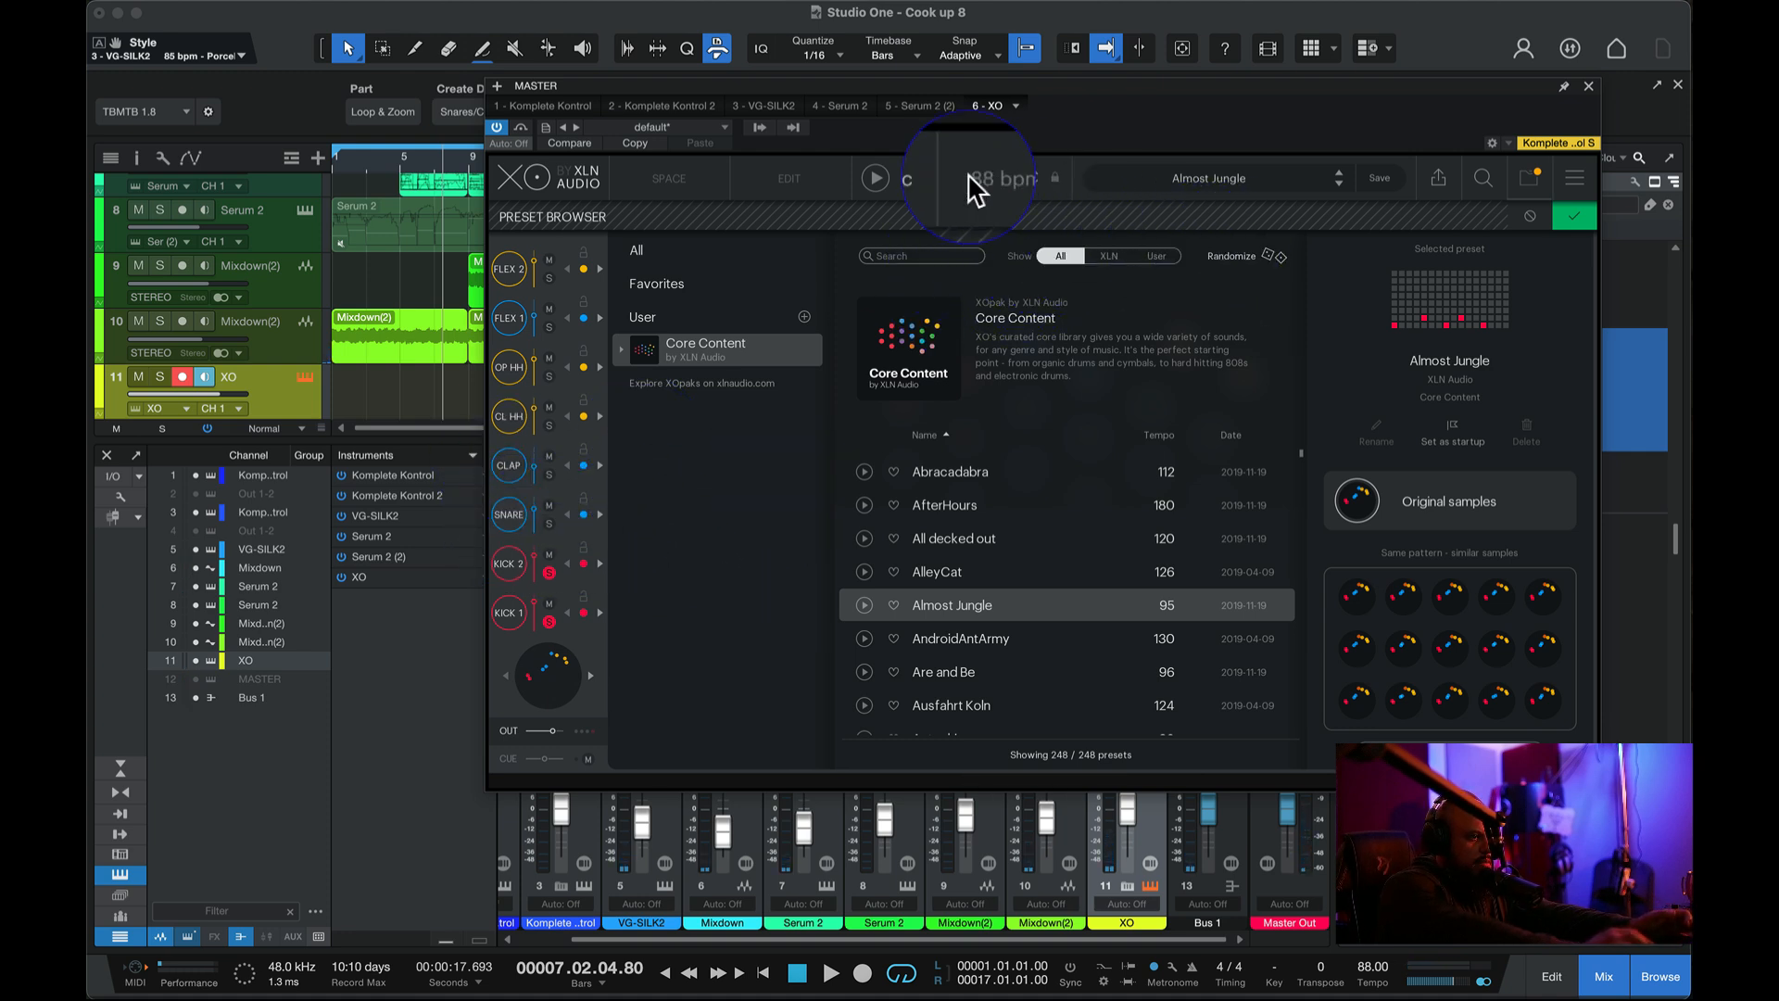
- Show all presets, accept Almost Jungle to close the preset browser, and open XO's Edit view
click(644, 246)
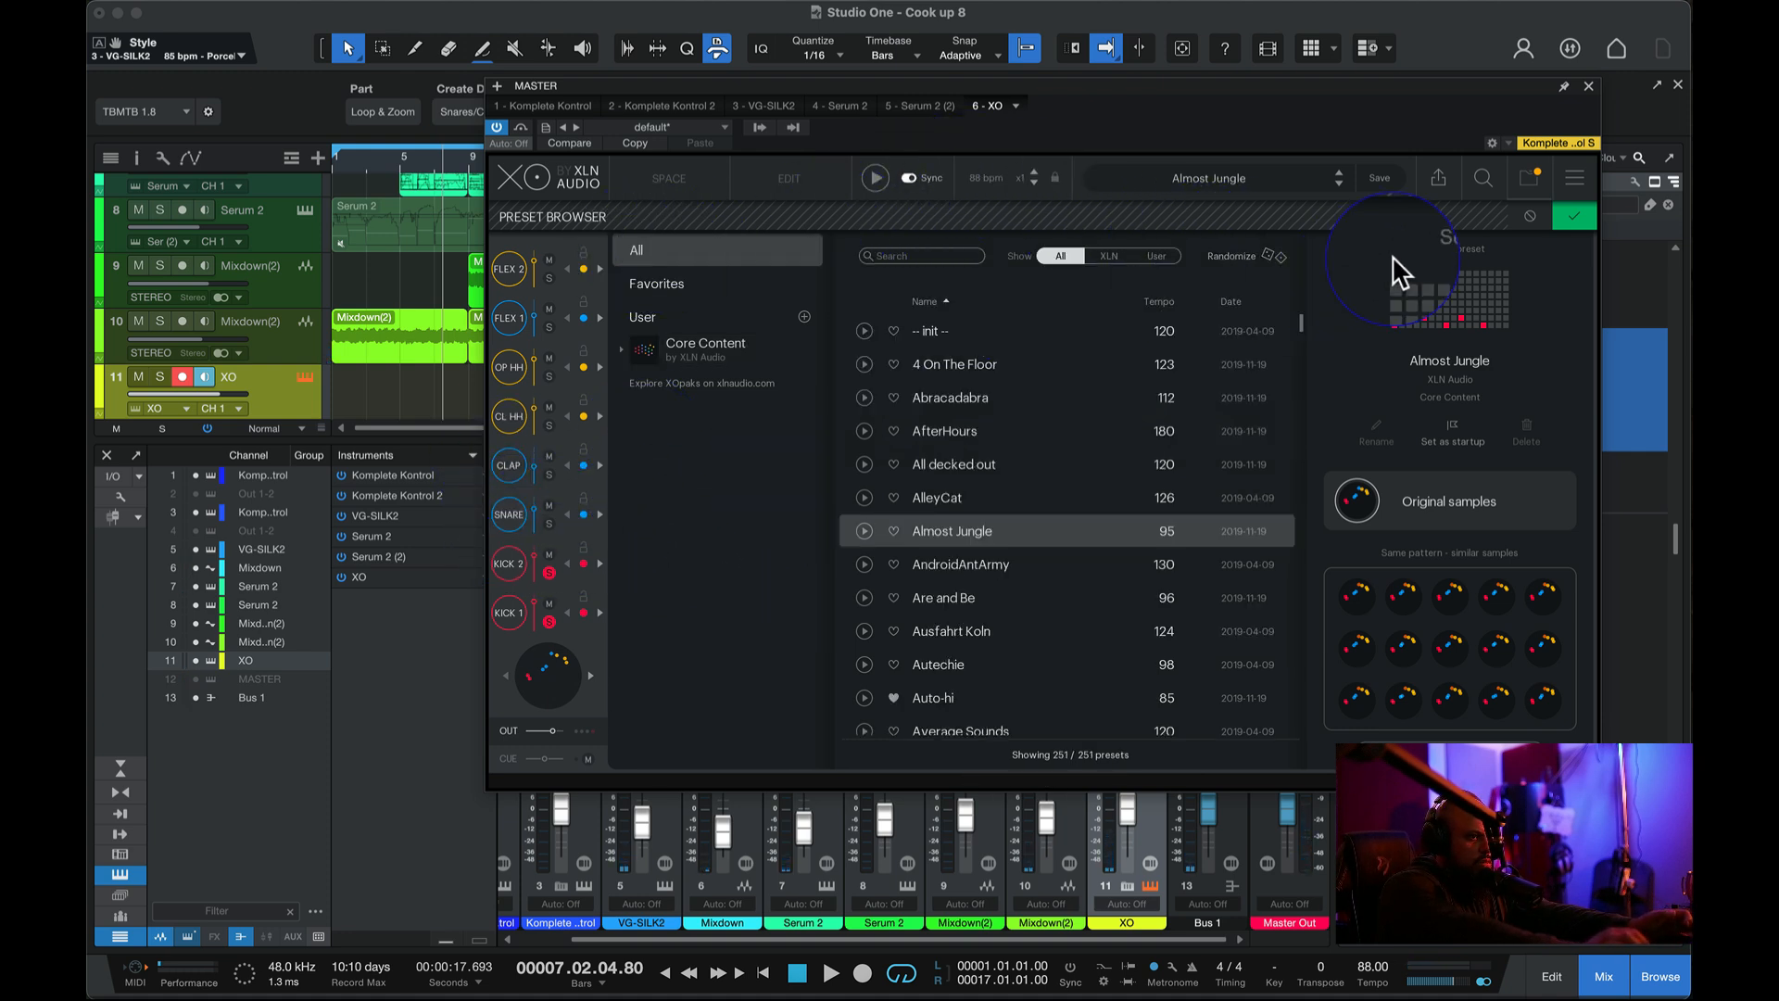
click(1573, 216)
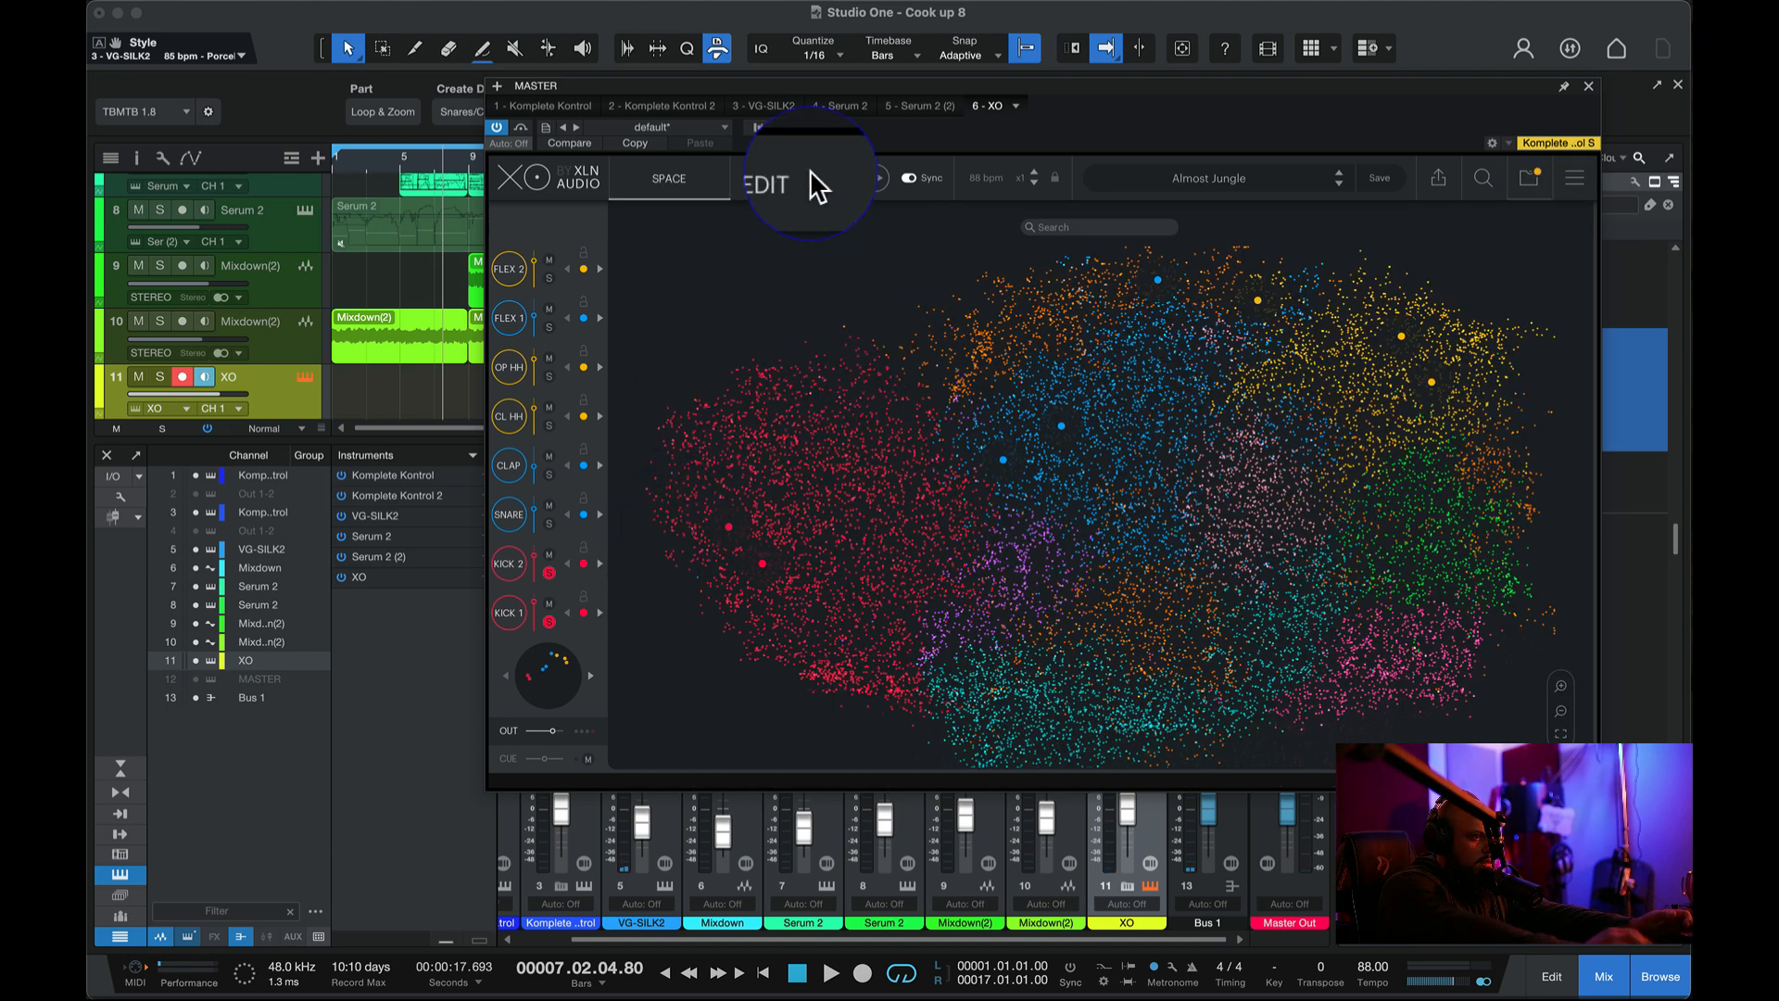
click(781, 193)
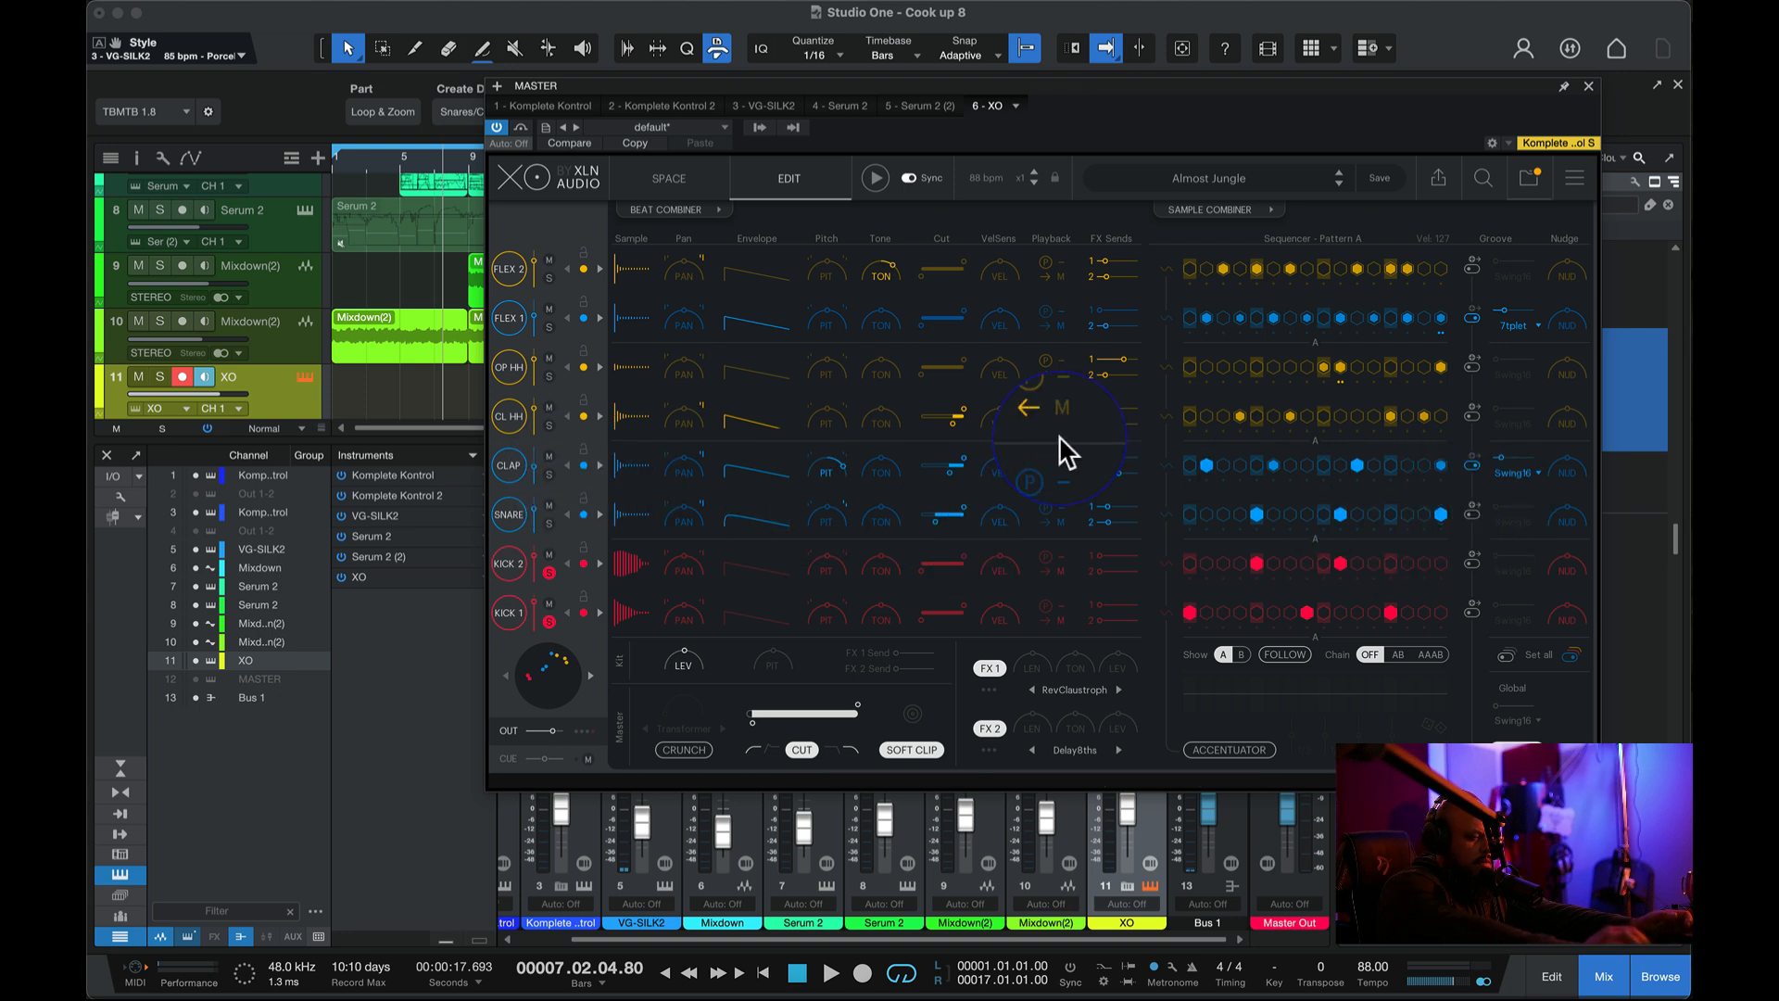
- Solo the snare lane, clear its hits on steps 5, 10 and 16, place one on step 13, and stop playback
click(549, 525)
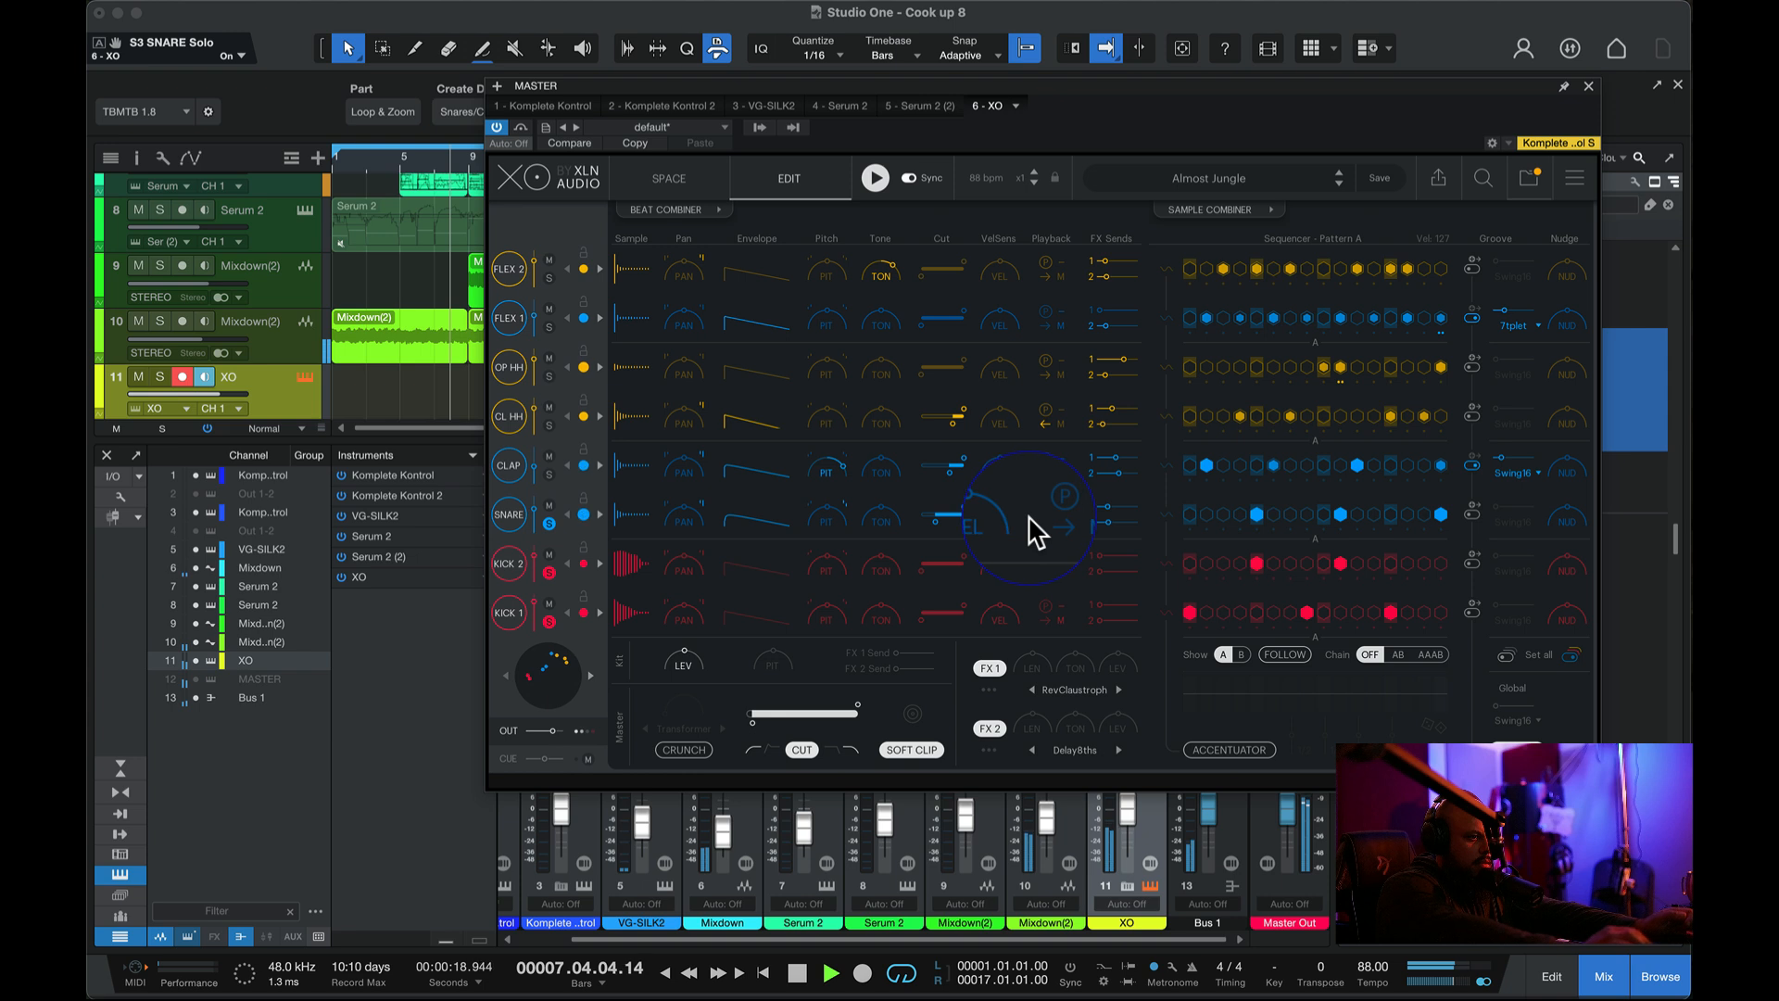
click(1256, 515)
click(1340, 514)
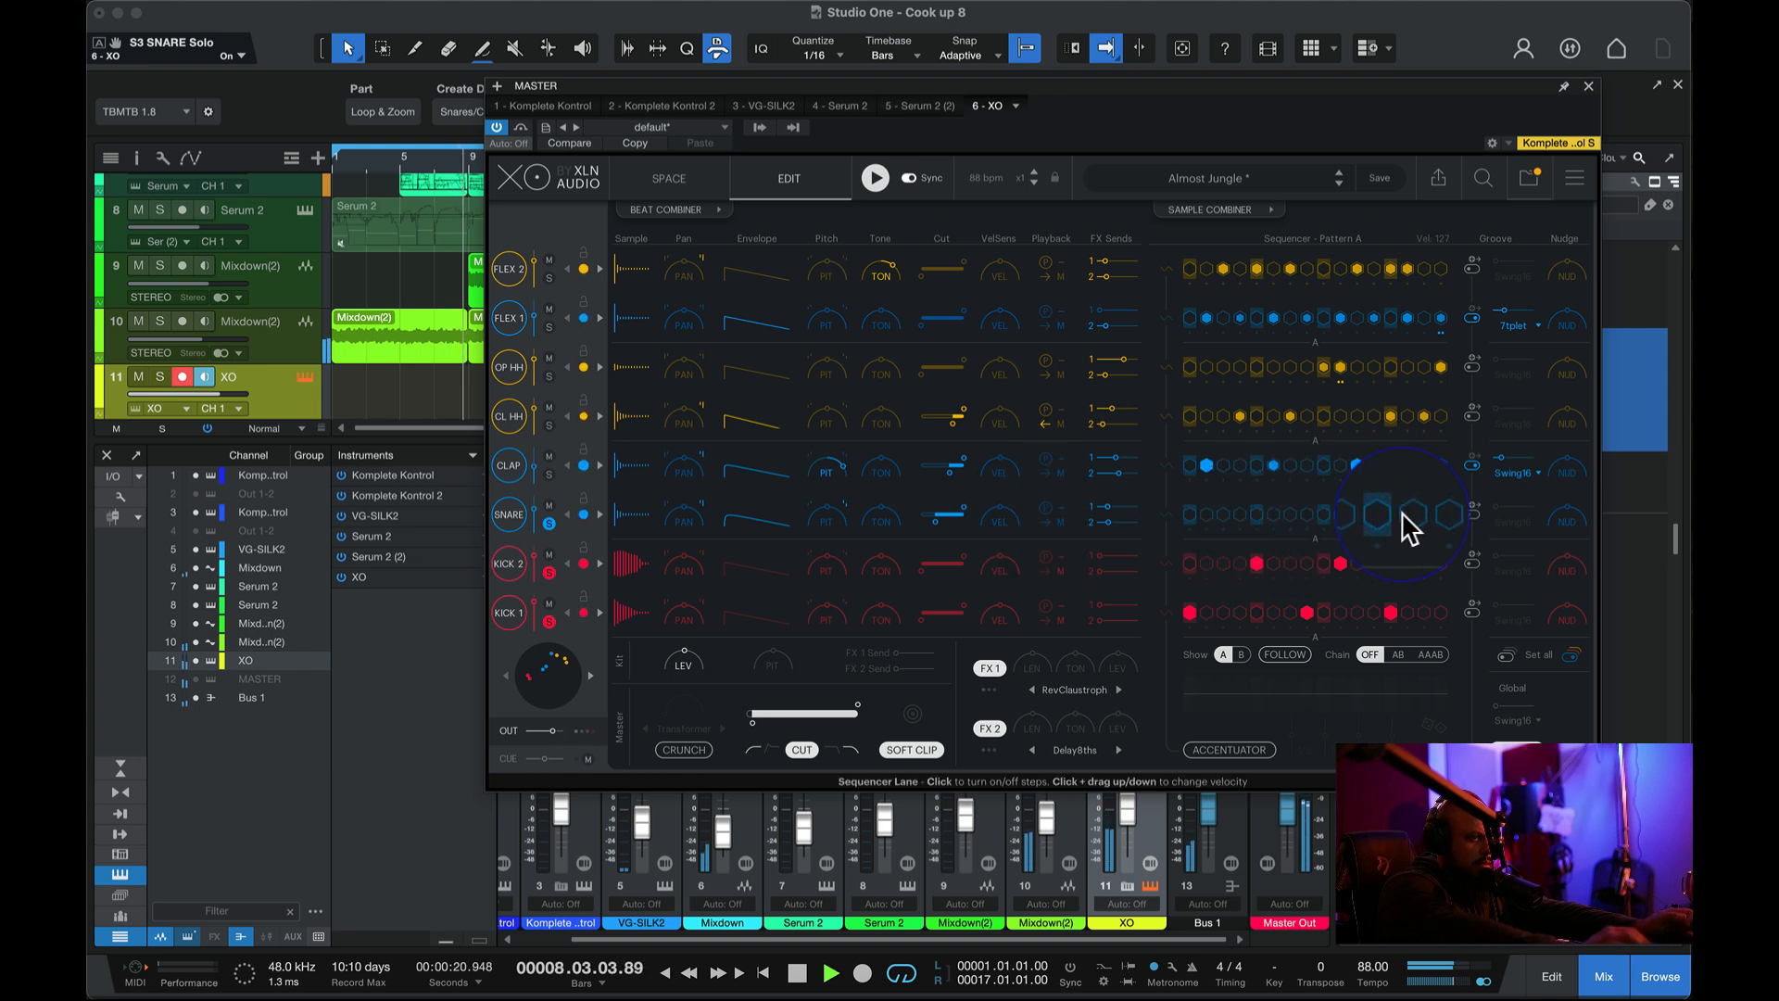
click(1440, 515)
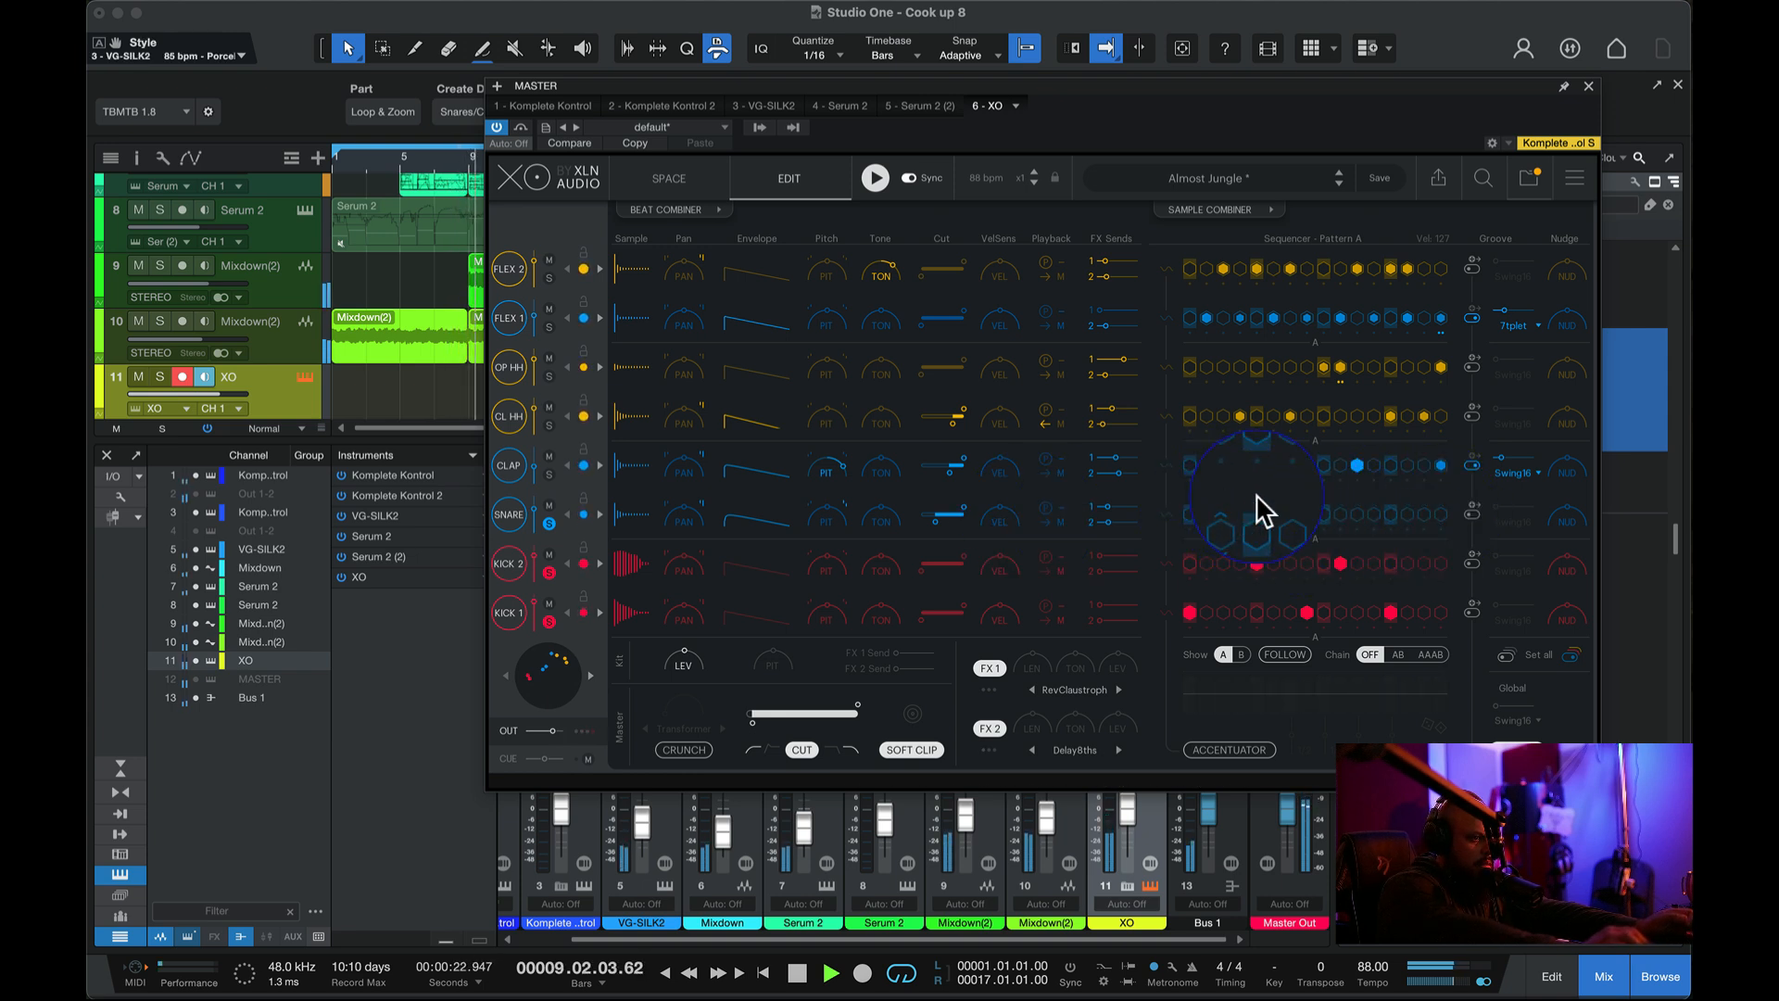
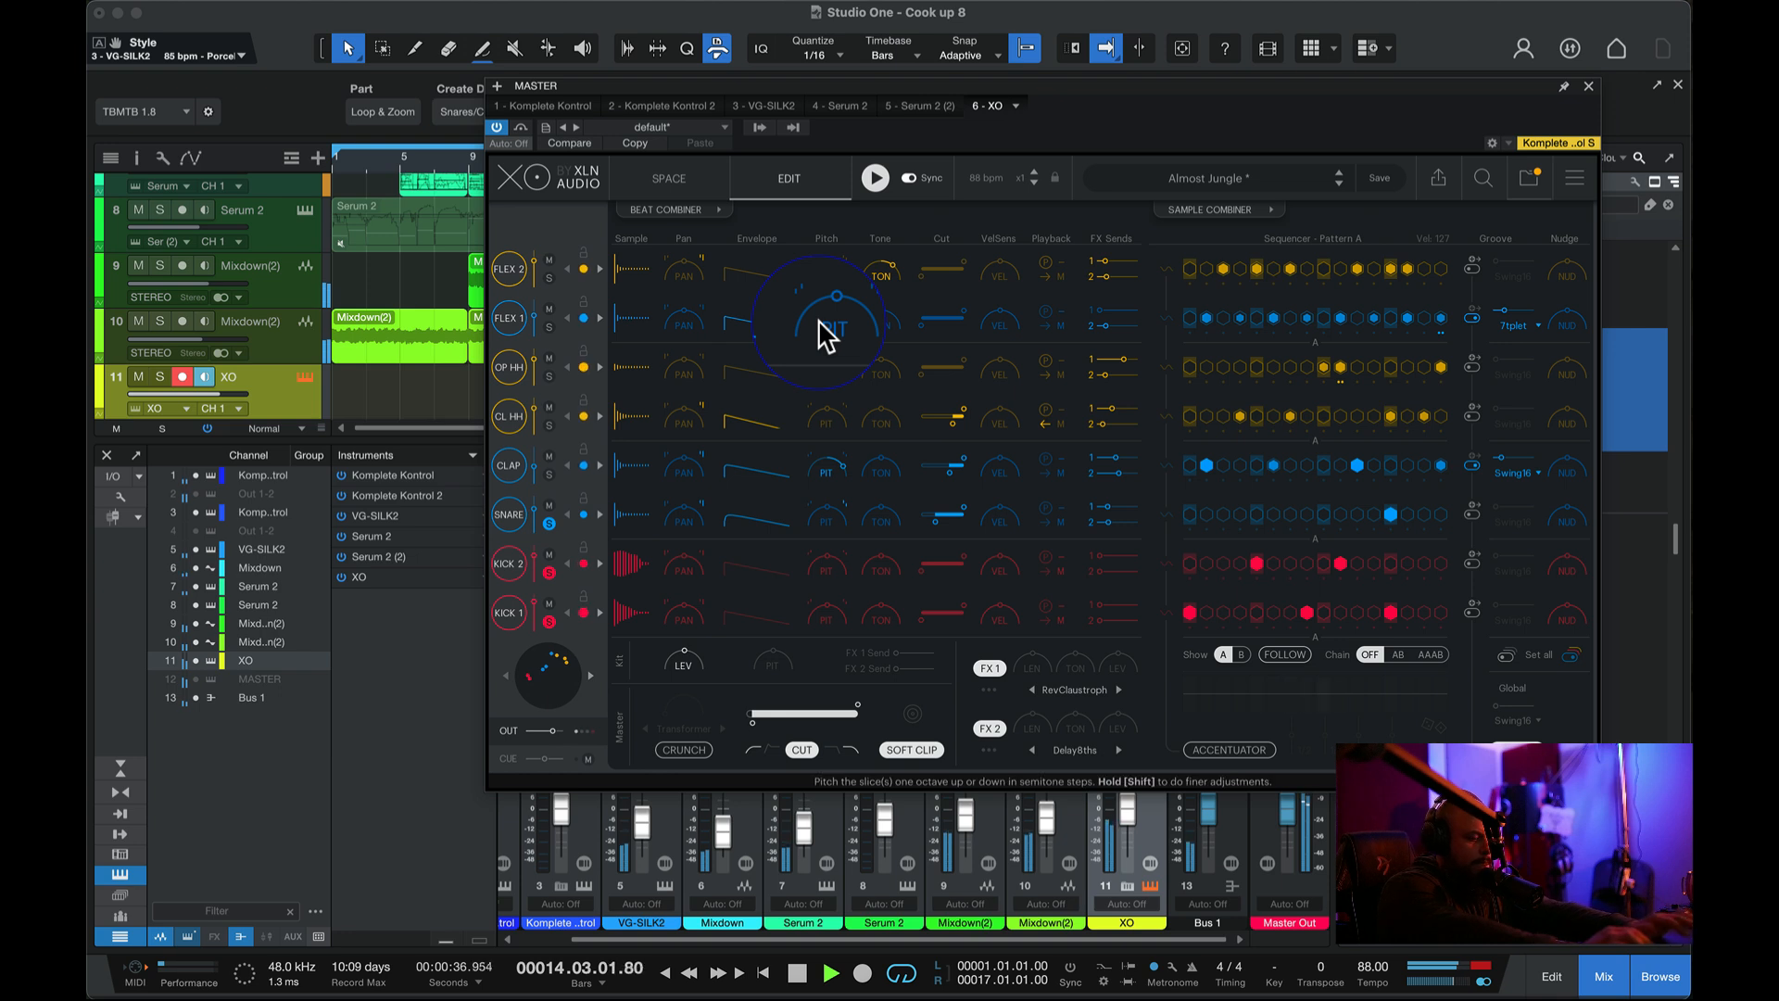
key(space)
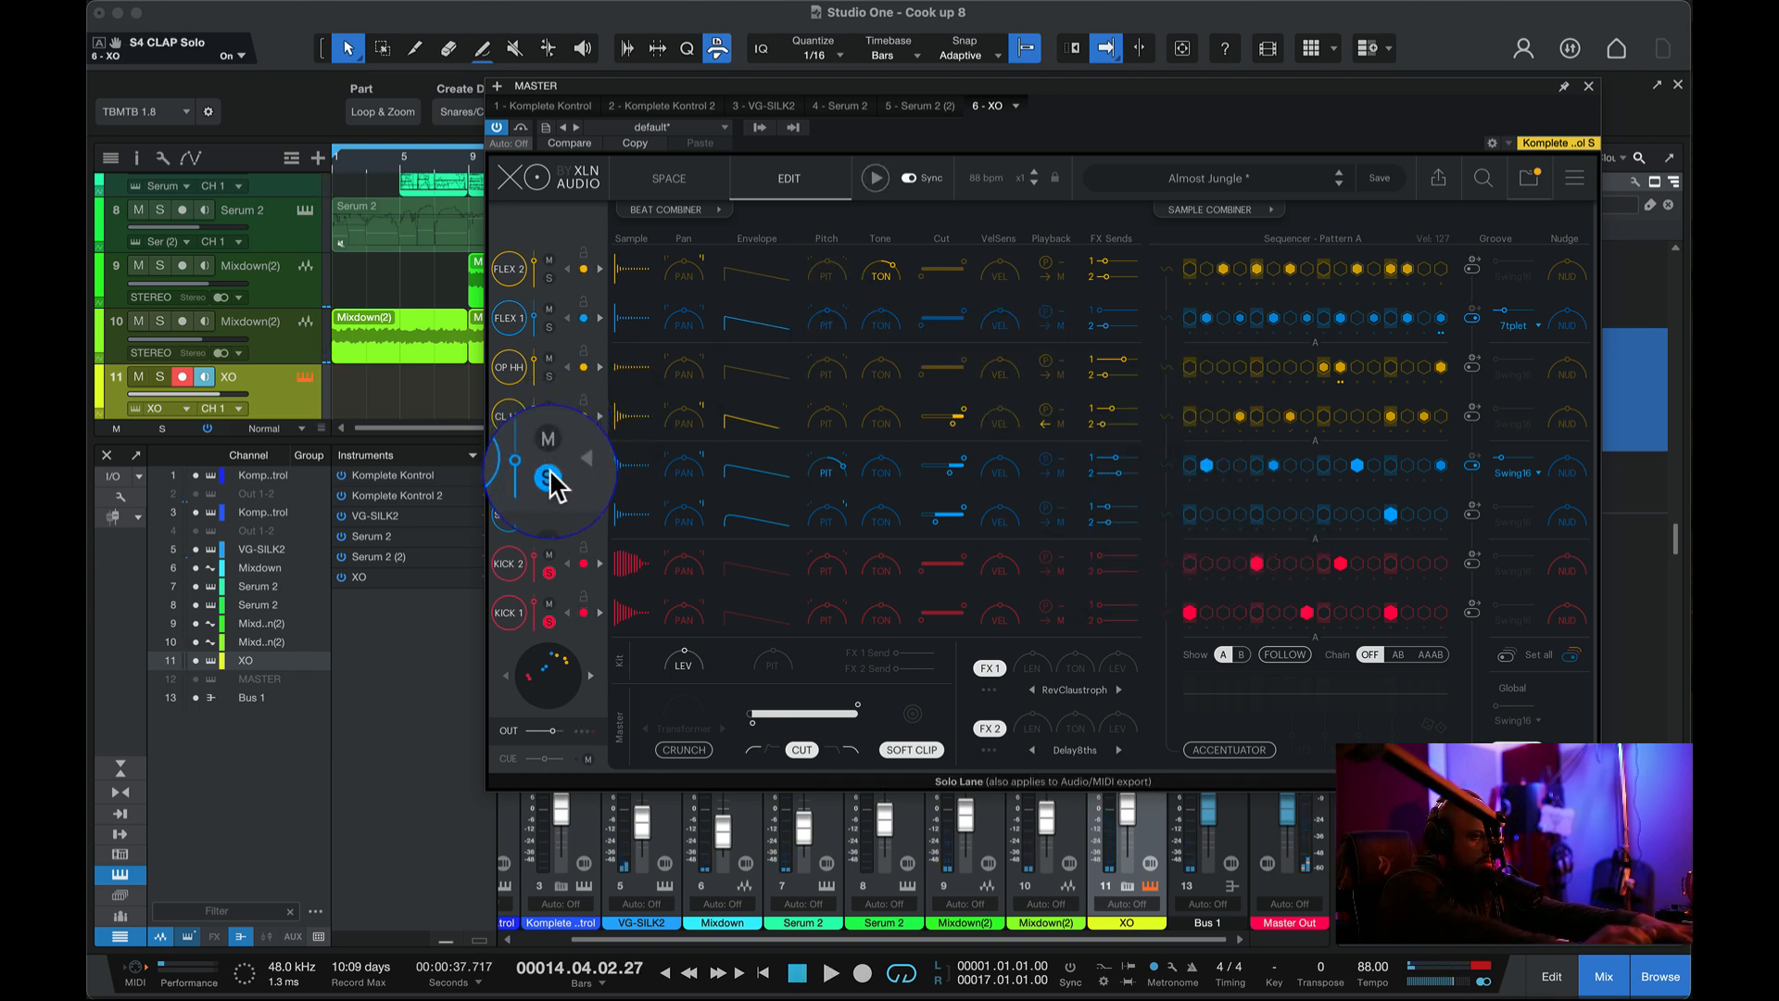
- Solo the clap lane and clear its hits on steps 6 and 11 during playback
key(space)
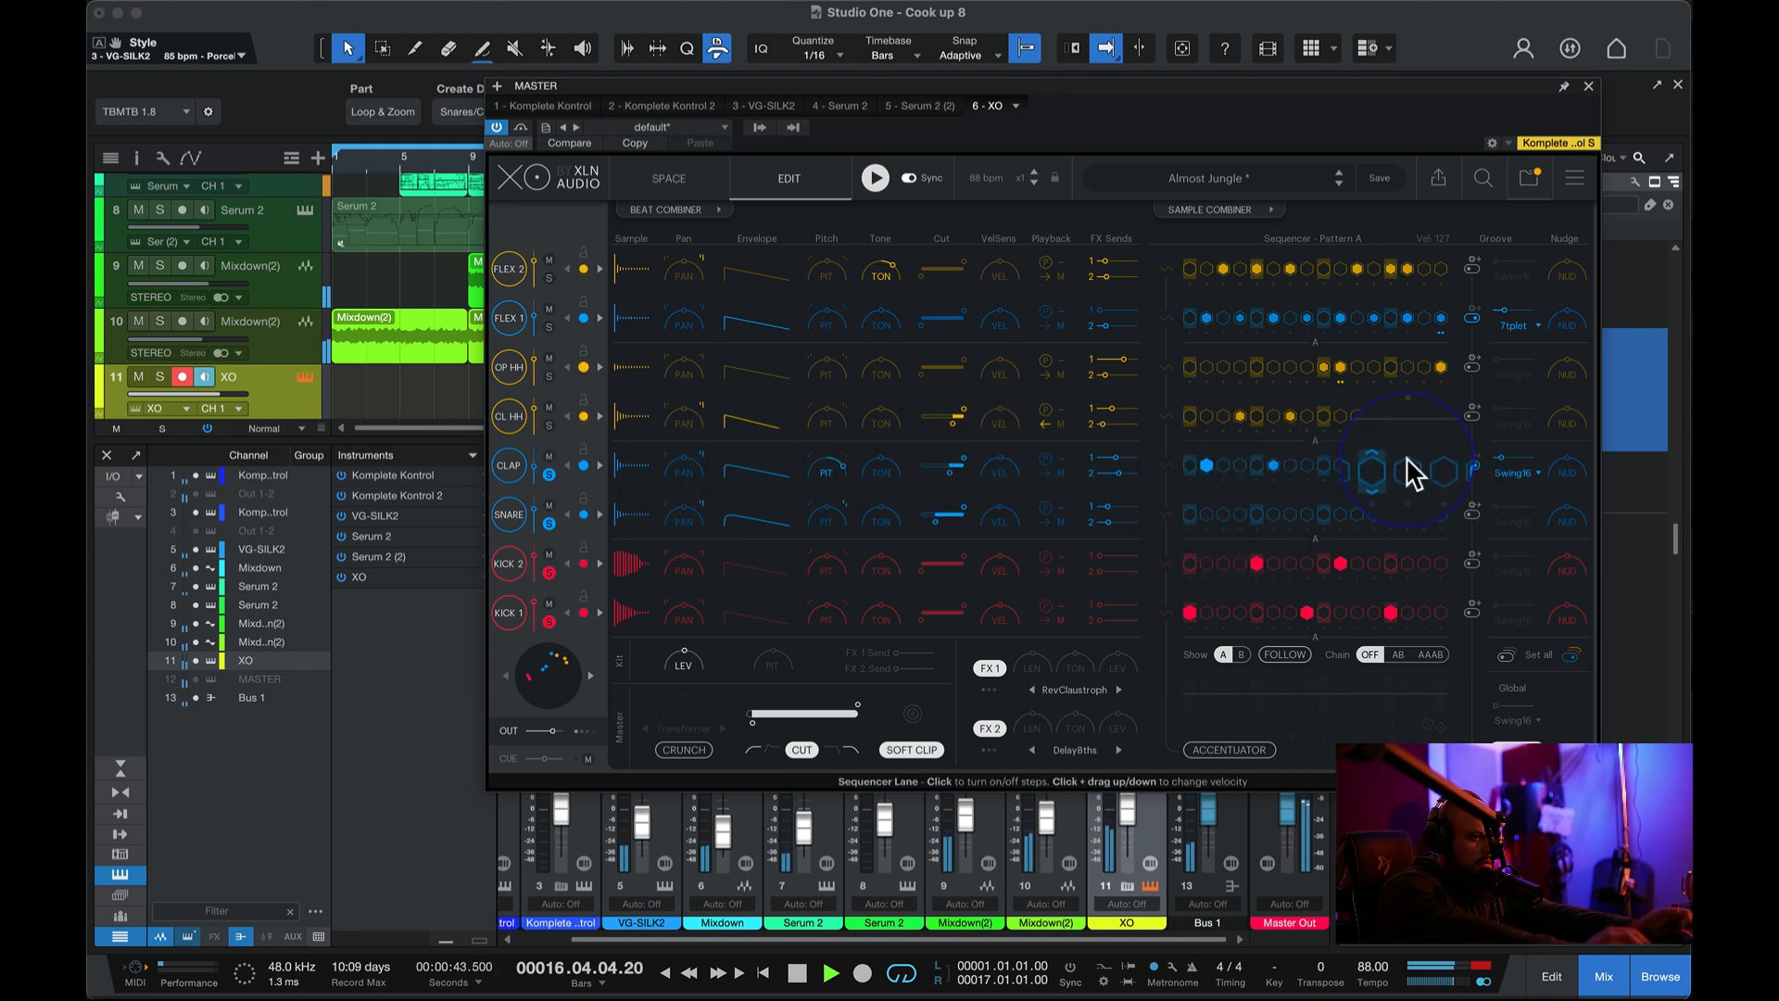
click(1356, 462)
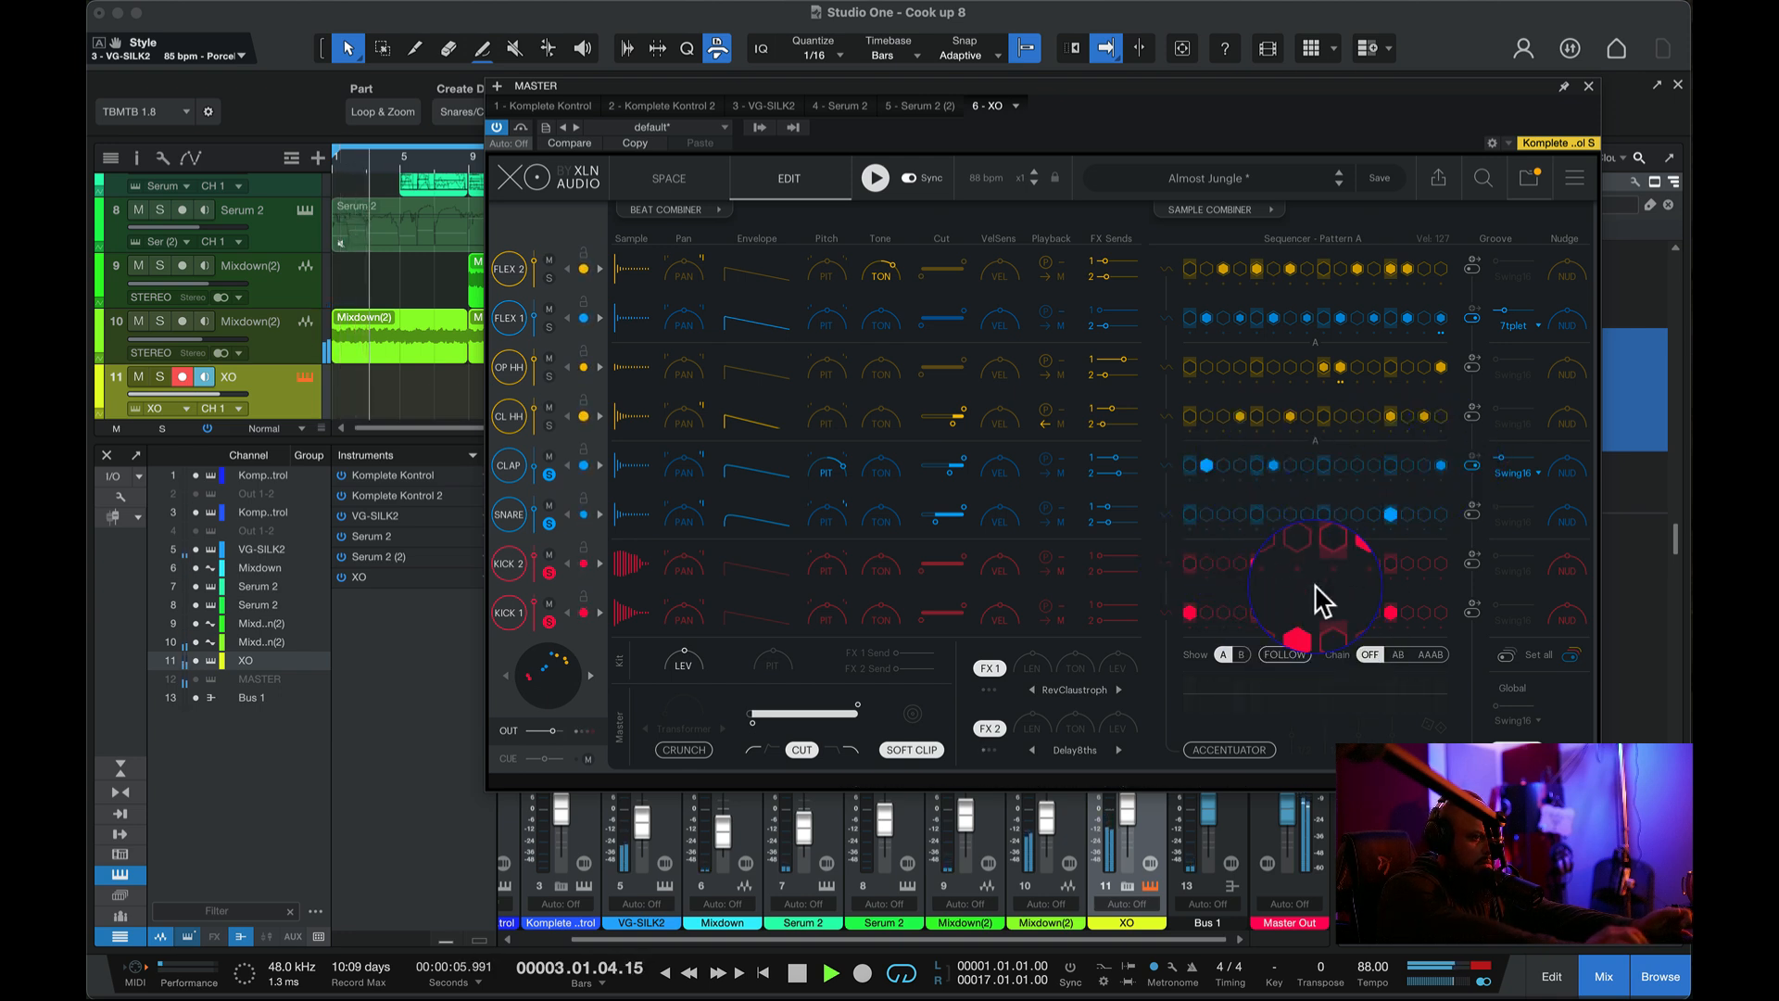
click(1275, 467)
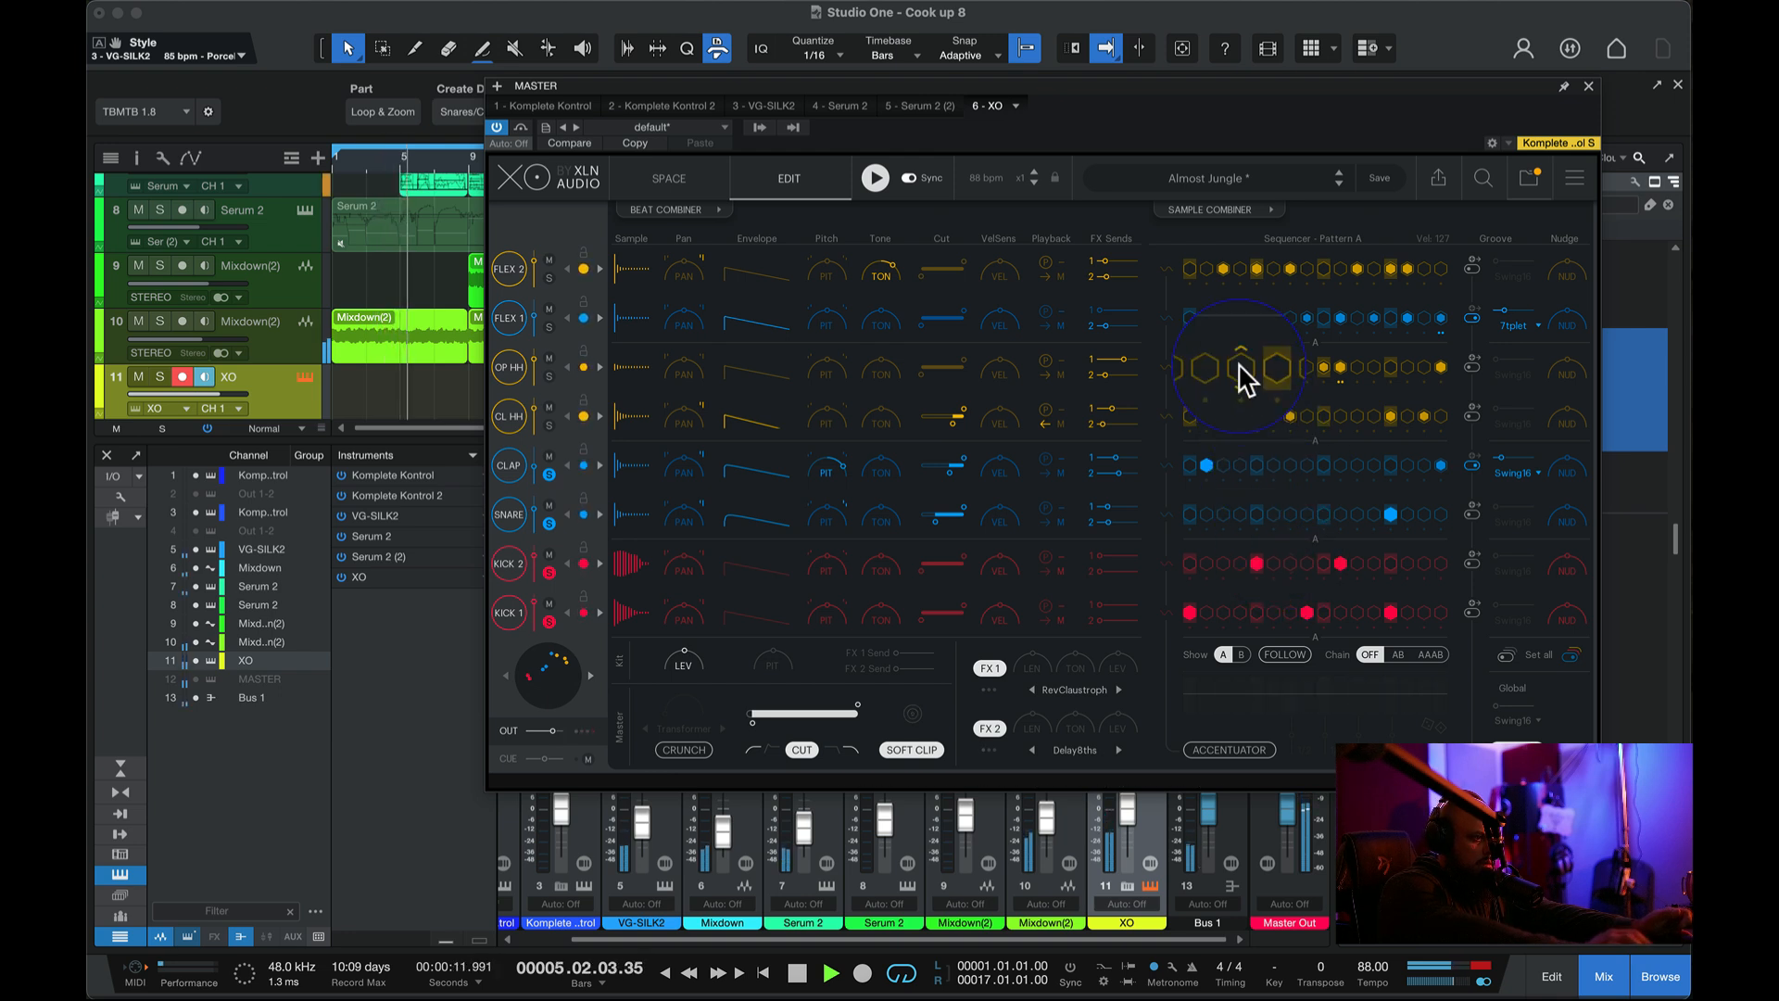
- Solo the CL HH lane, clear its hits on steps 4, 7 and 13, and stop playback
click(552, 425)
click(1243, 416)
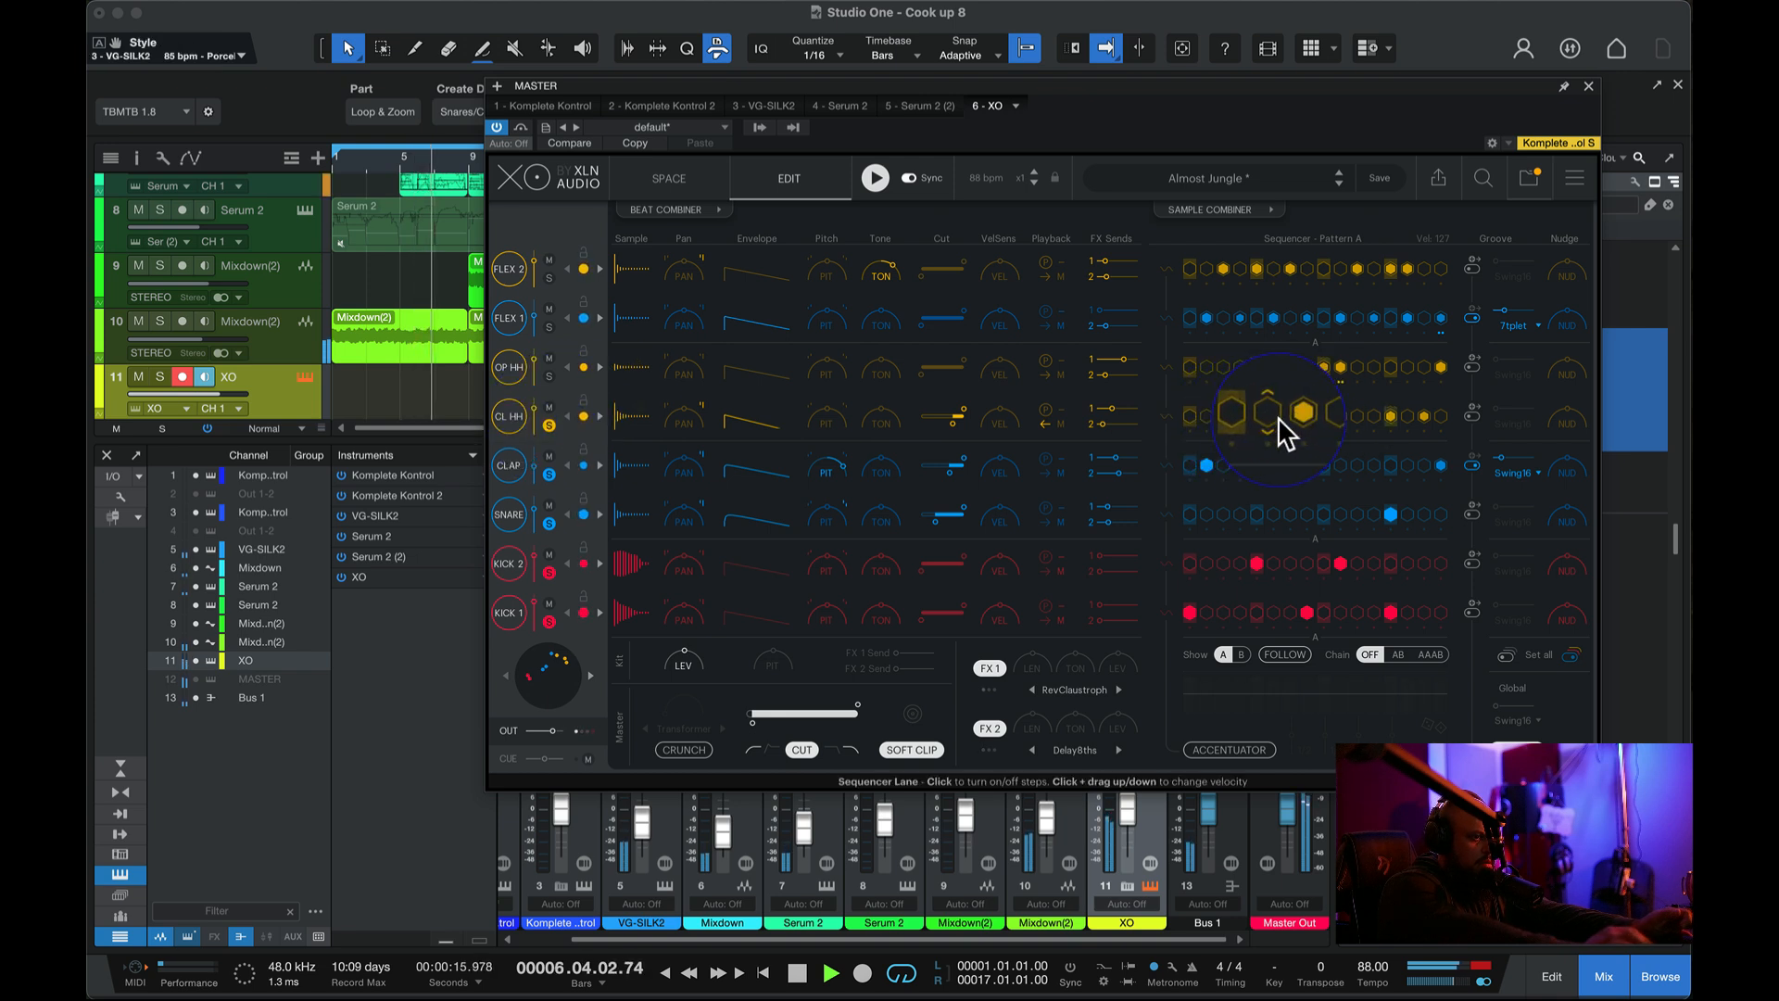
click(1391, 417)
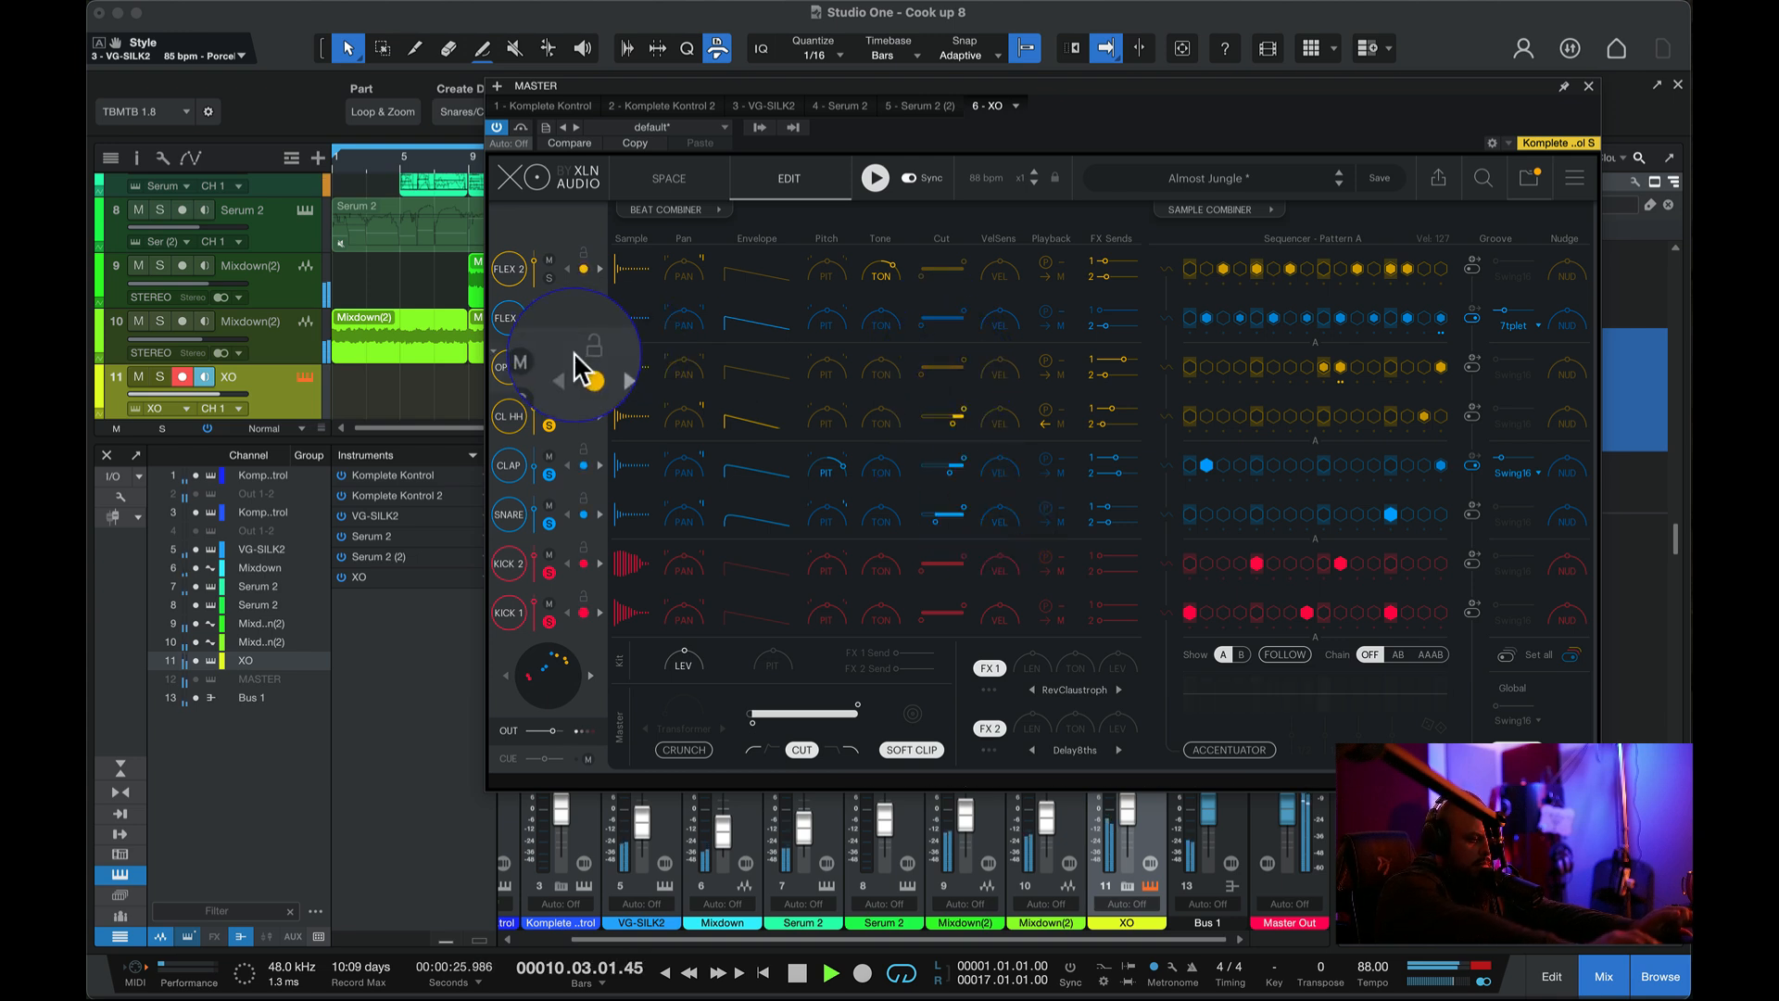
key(space)
- Solo the OP HH lane and clear its hits on steps 9 and 10 during playback
click(548, 375)
key(space)
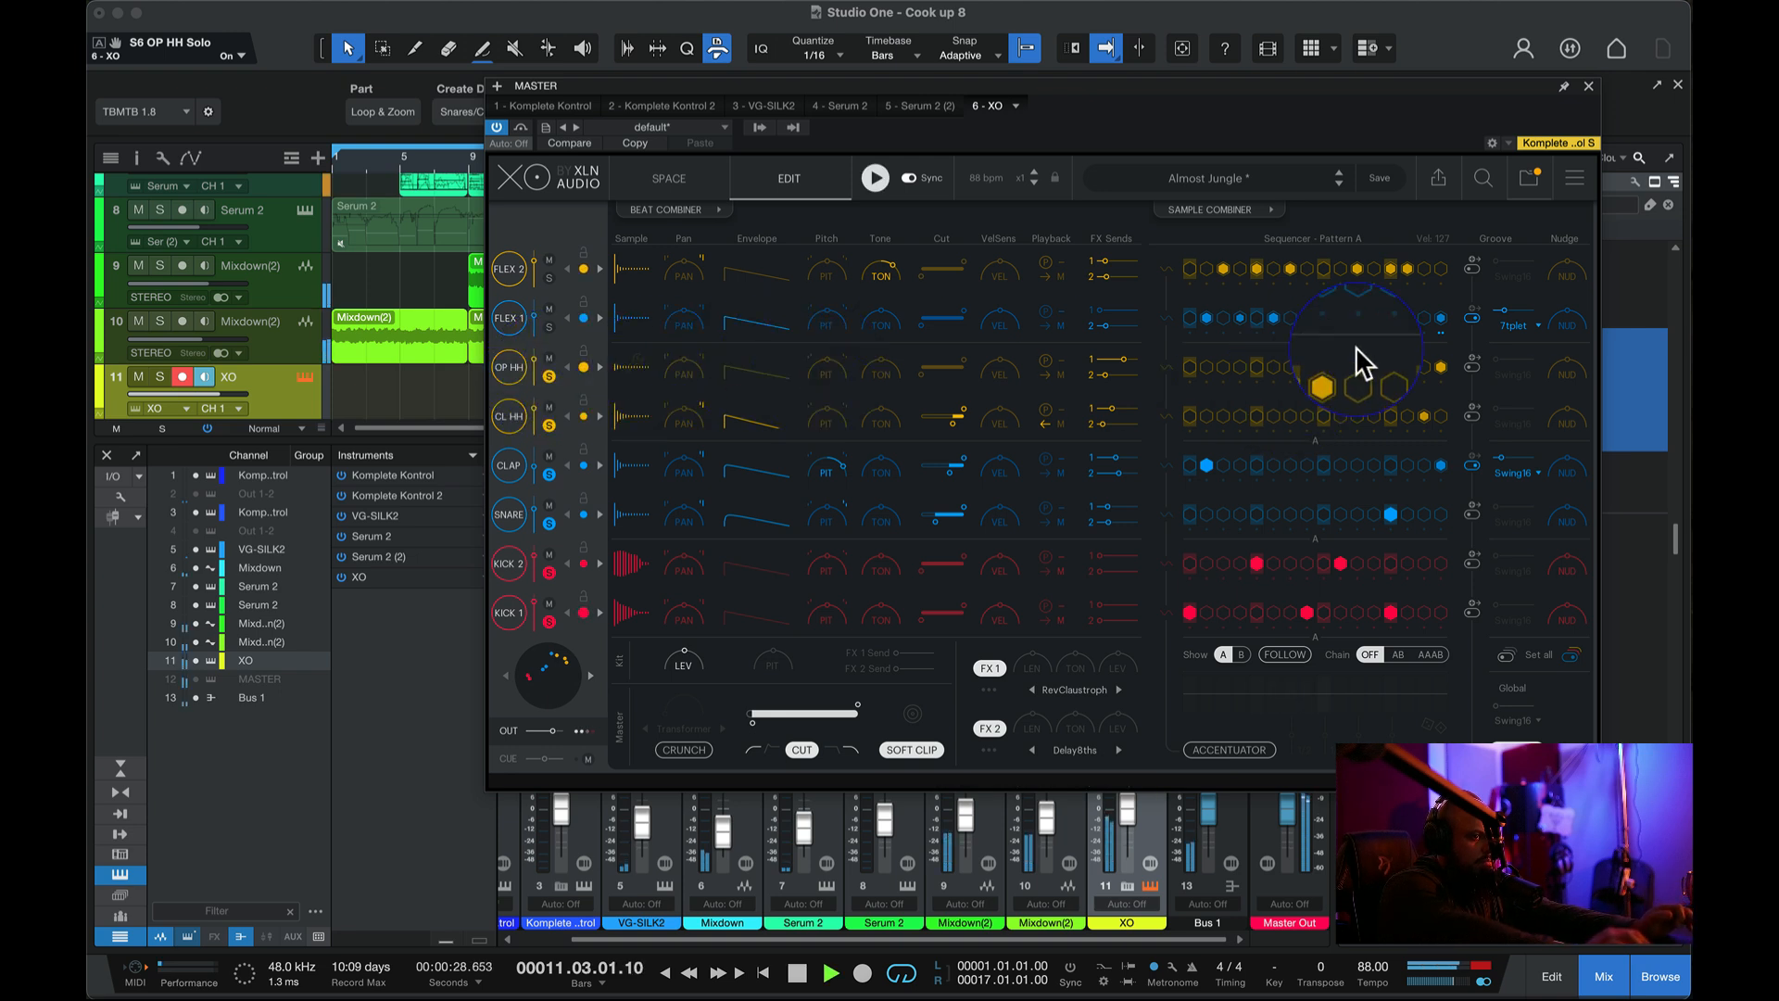
click(1328, 363)
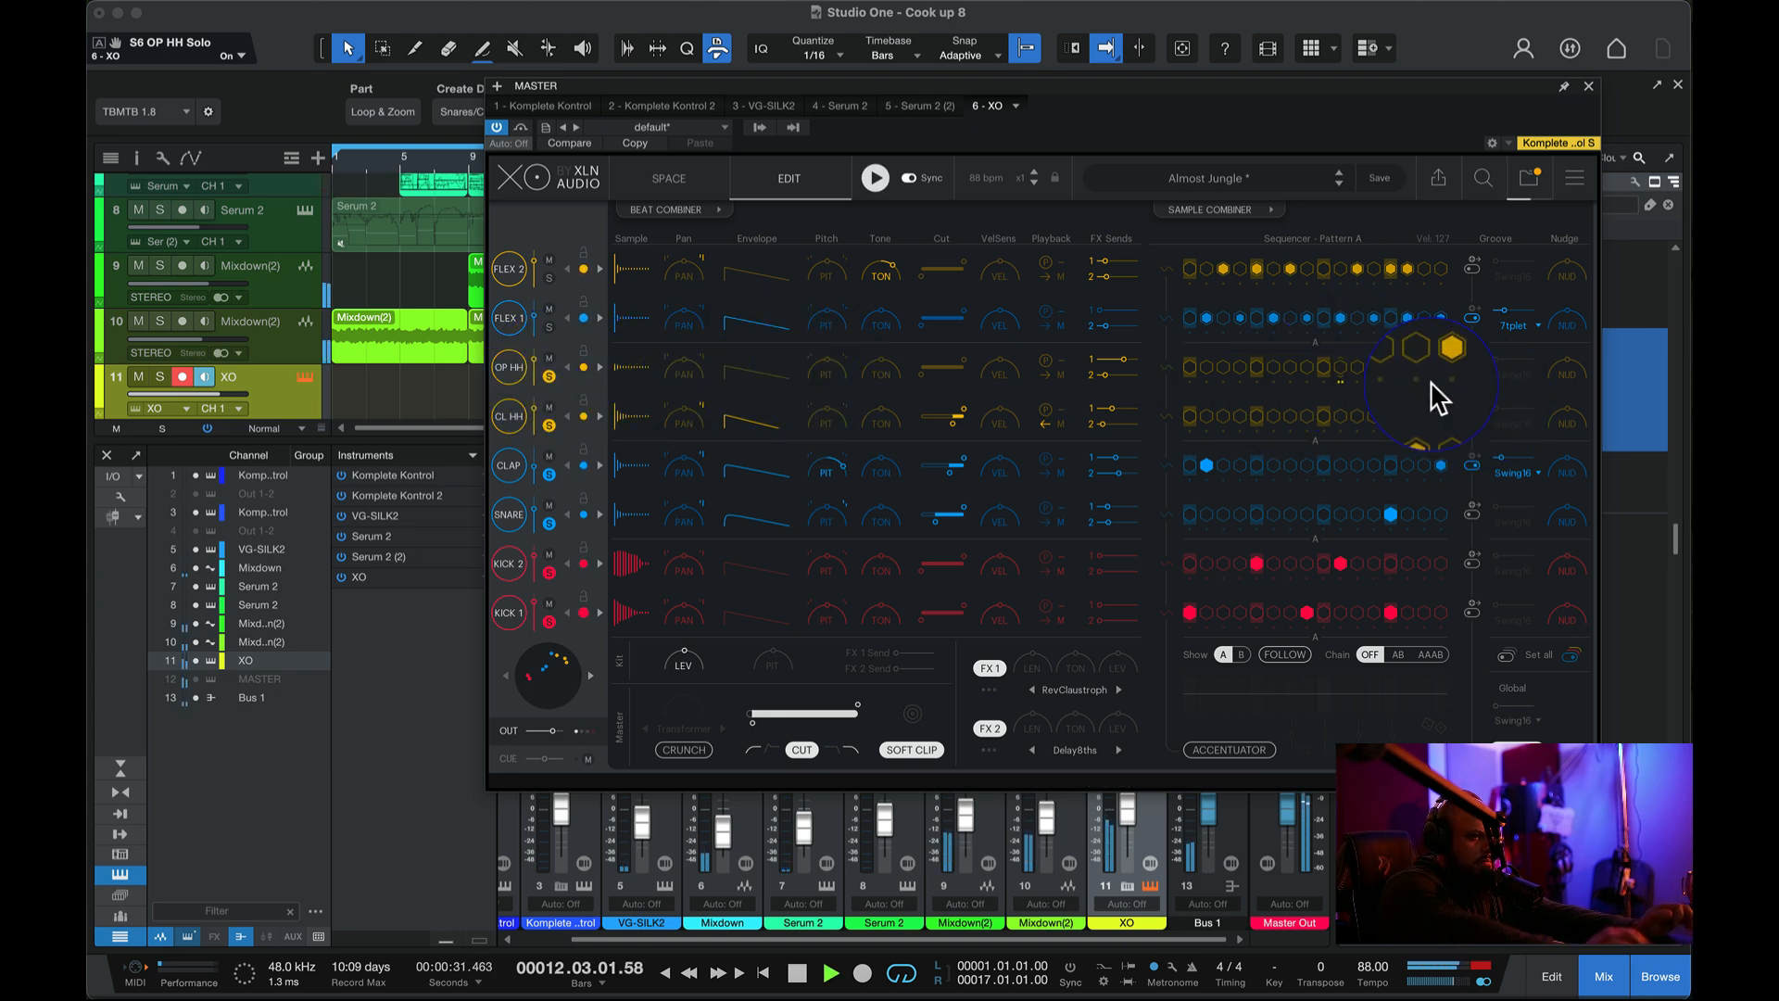
- Try an extra OP HH hit on step 4, remove it and stop playback
click(1254, 368)
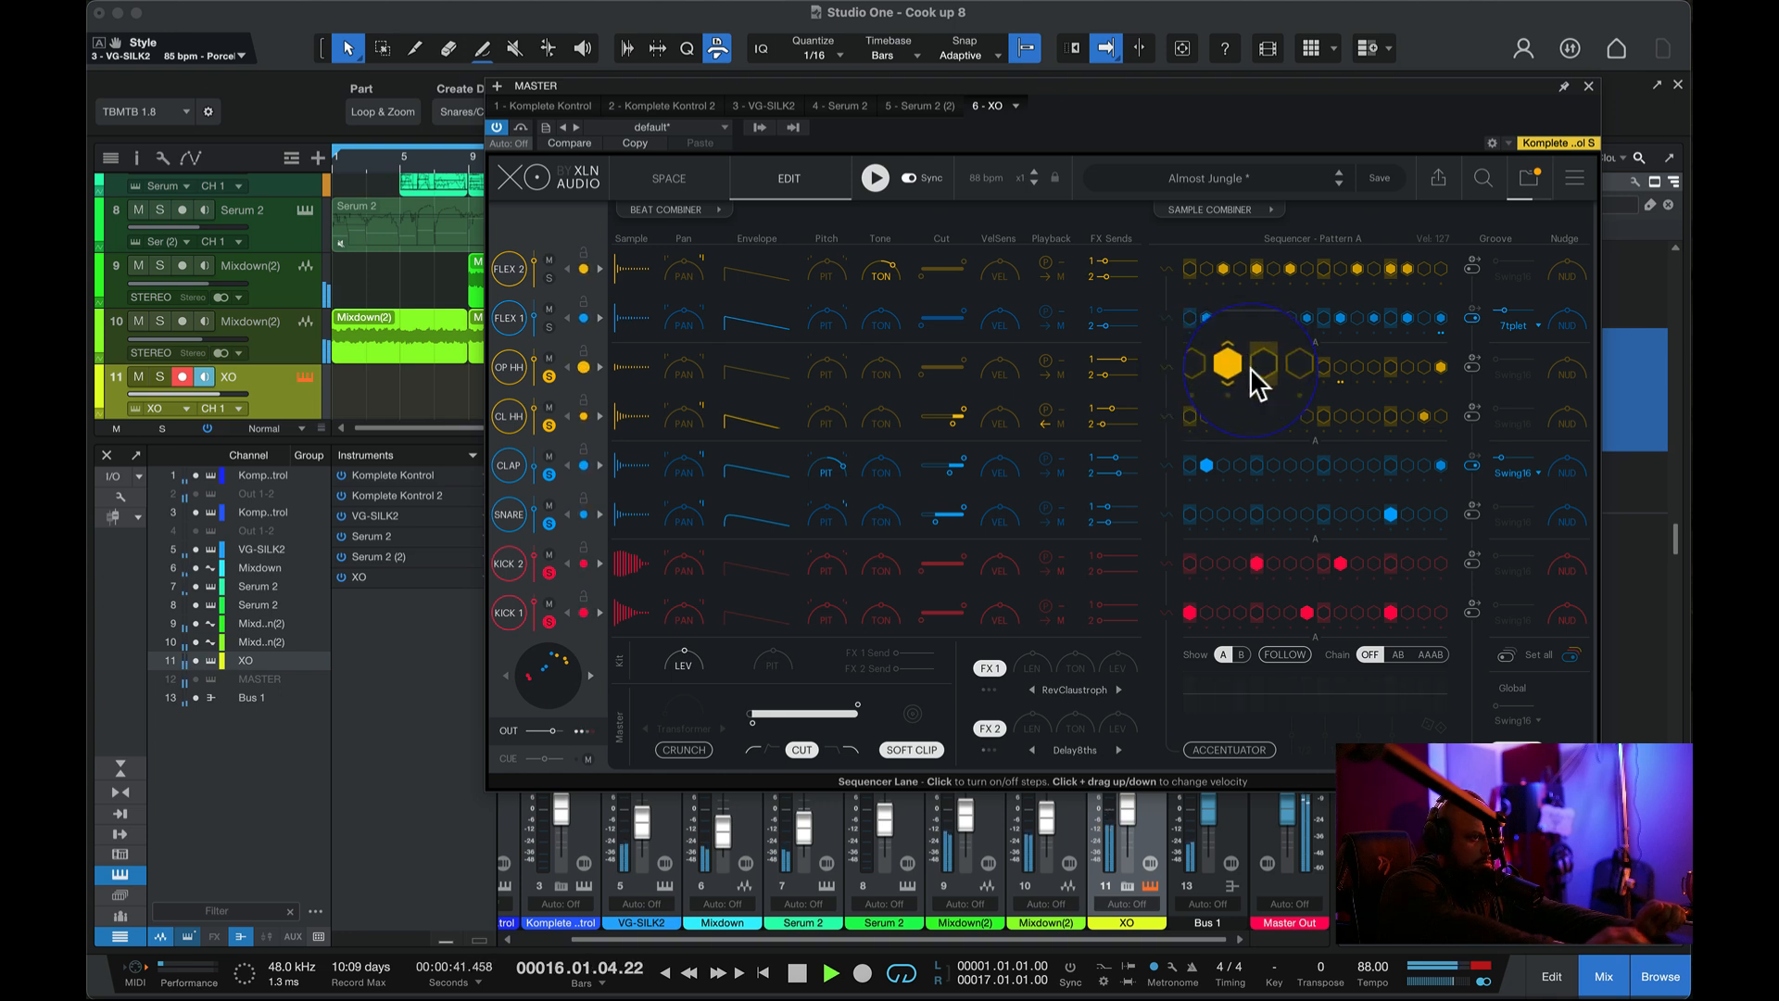
click(1247, 375)
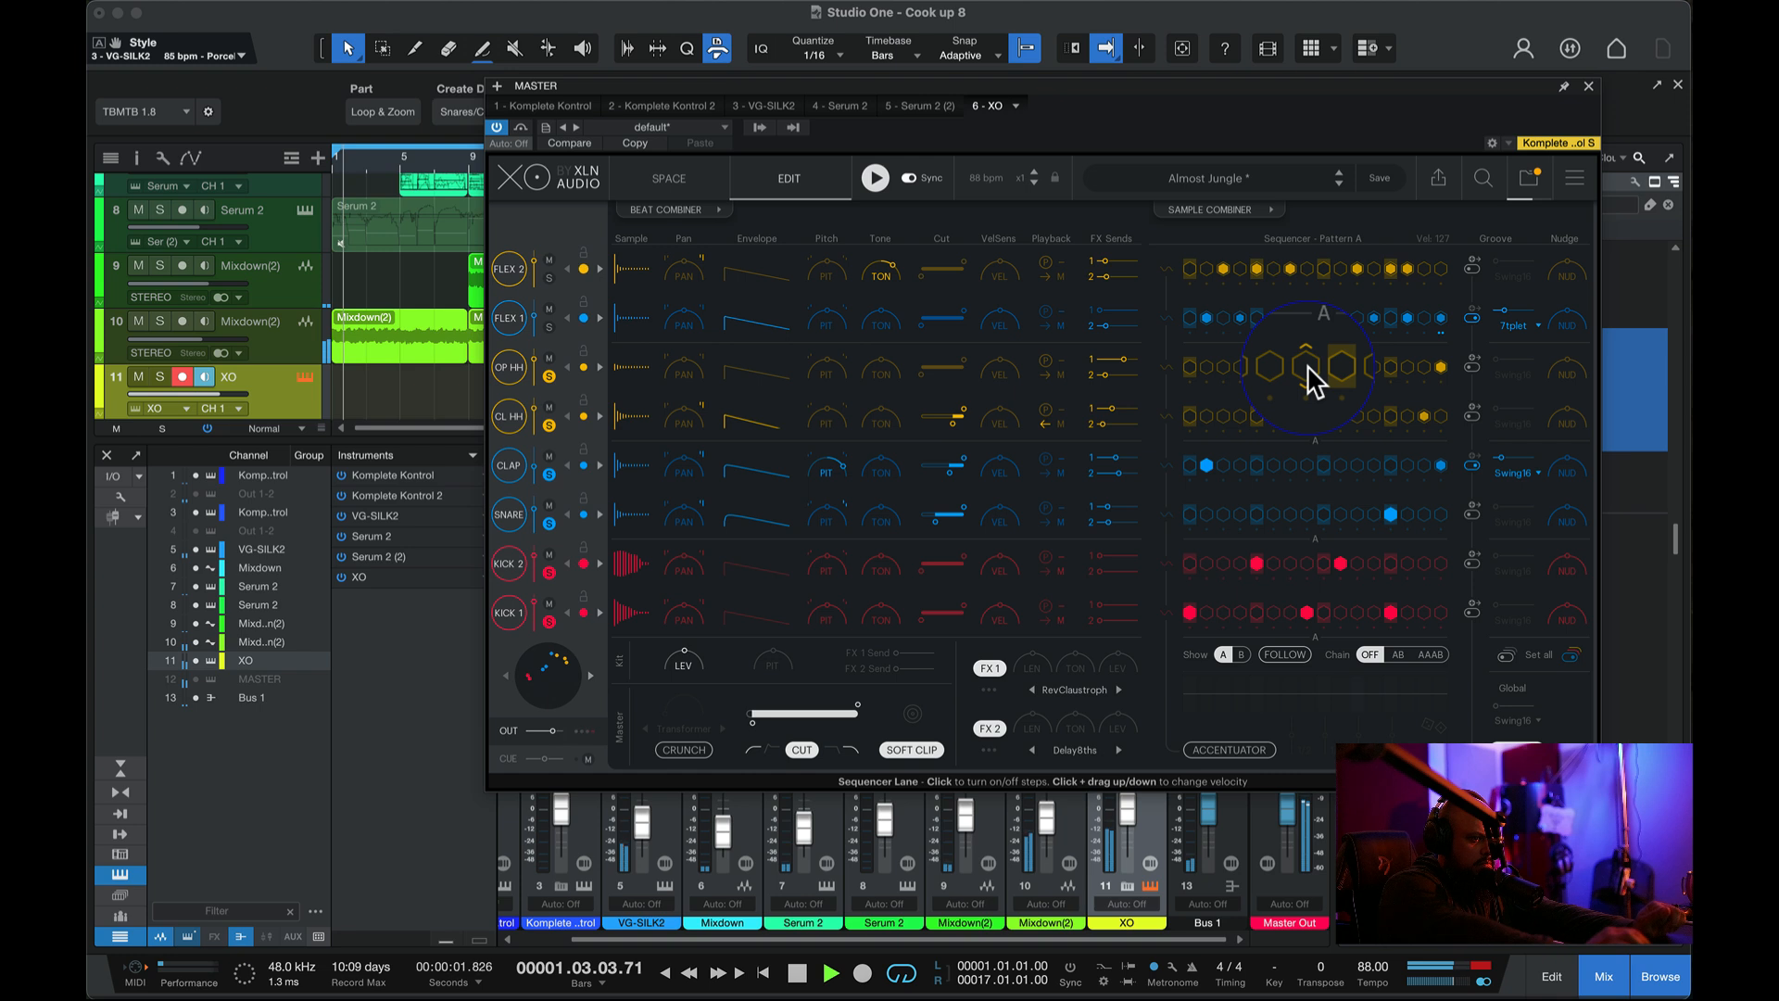
key(space)
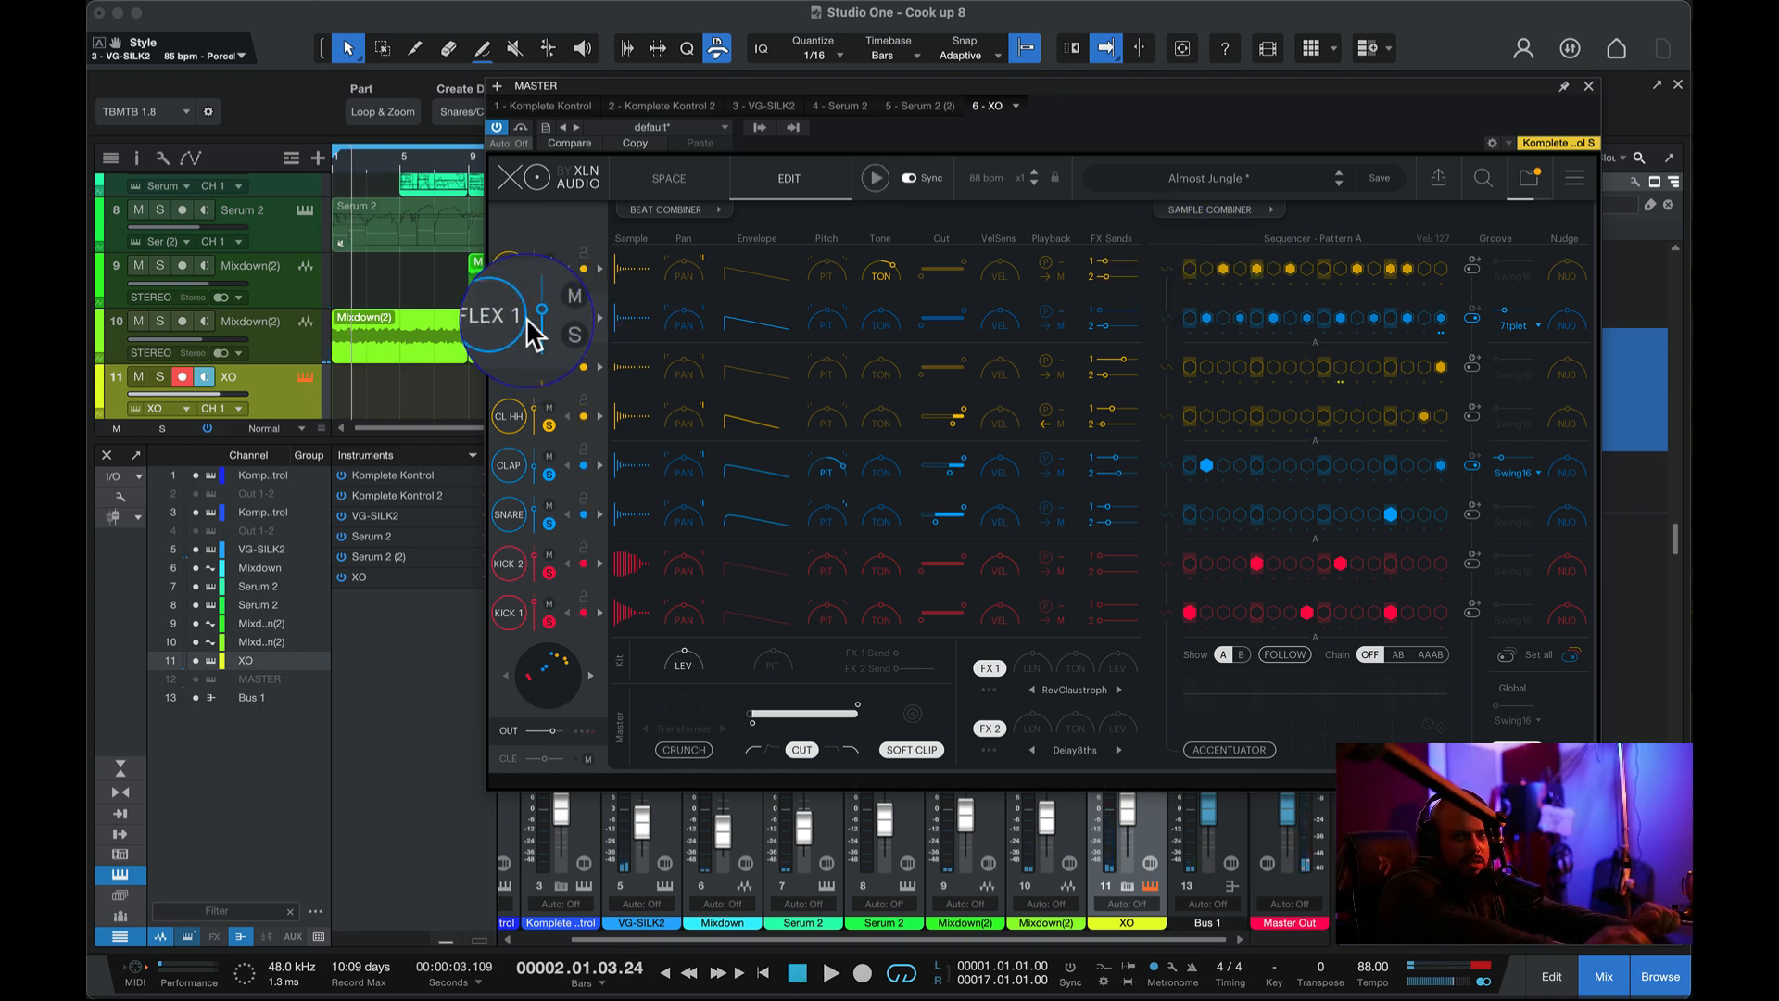
- Add the Flex 1 lane to the soloed XO lanes during playback, and stop the song
key(space)
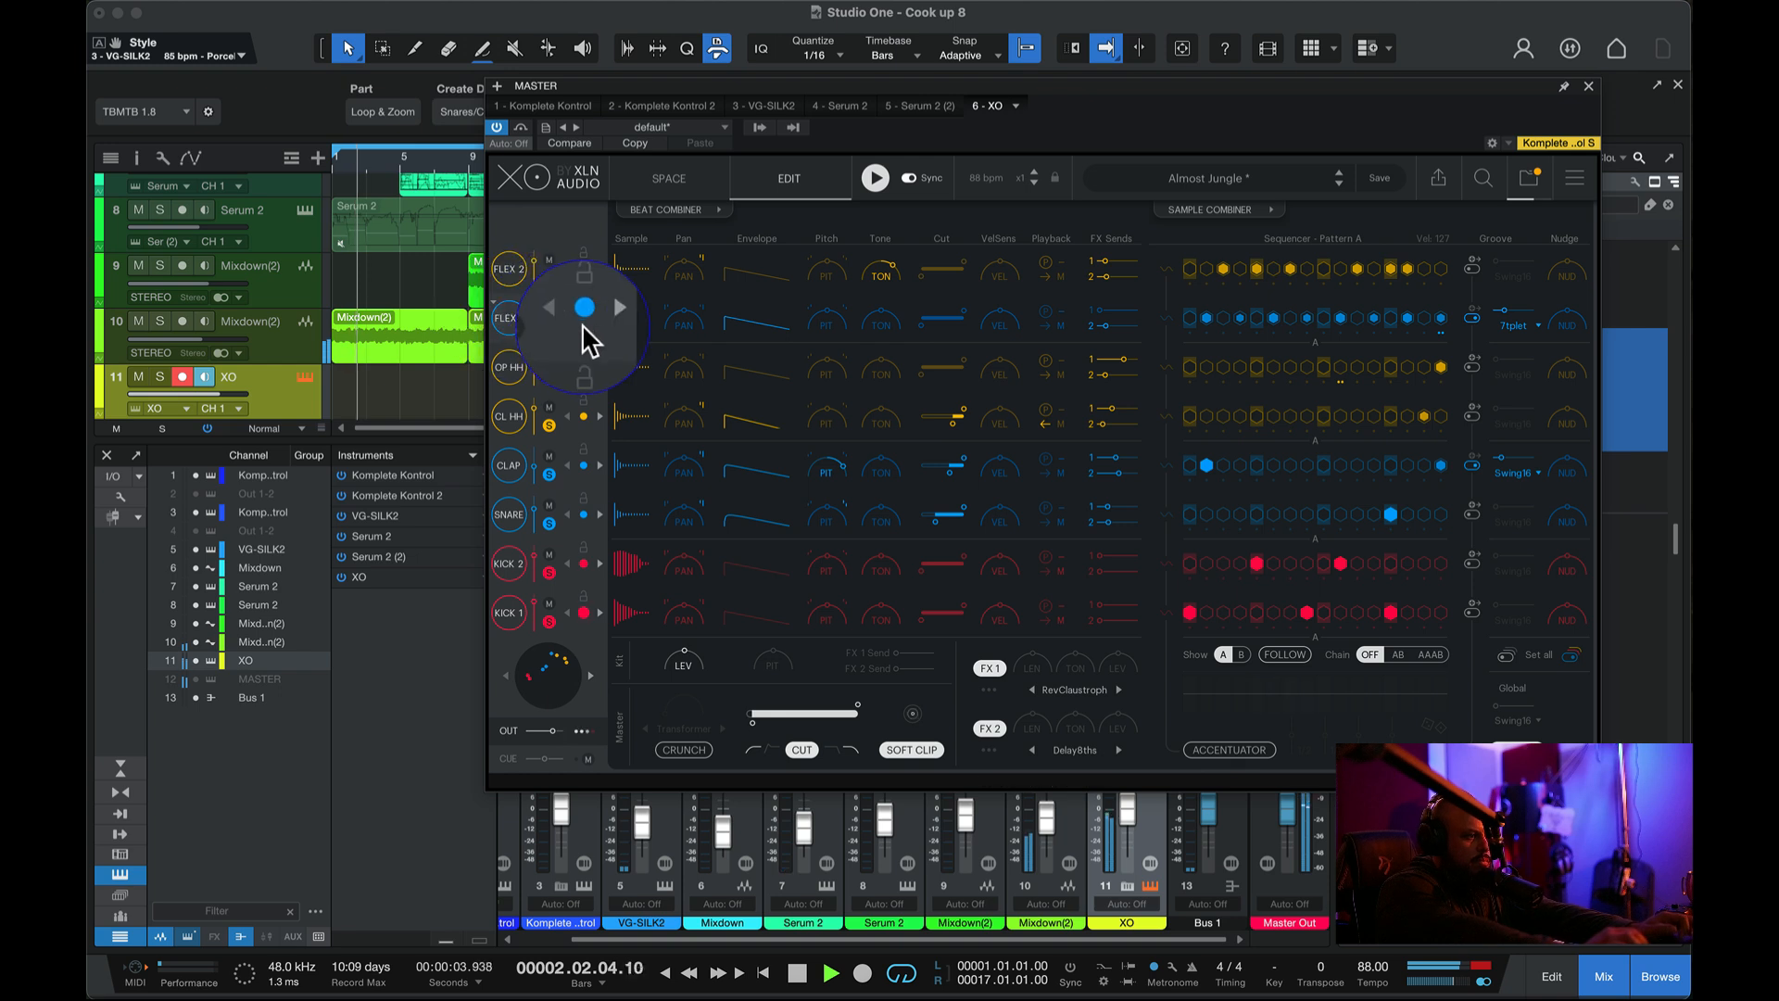
click(549, 327)
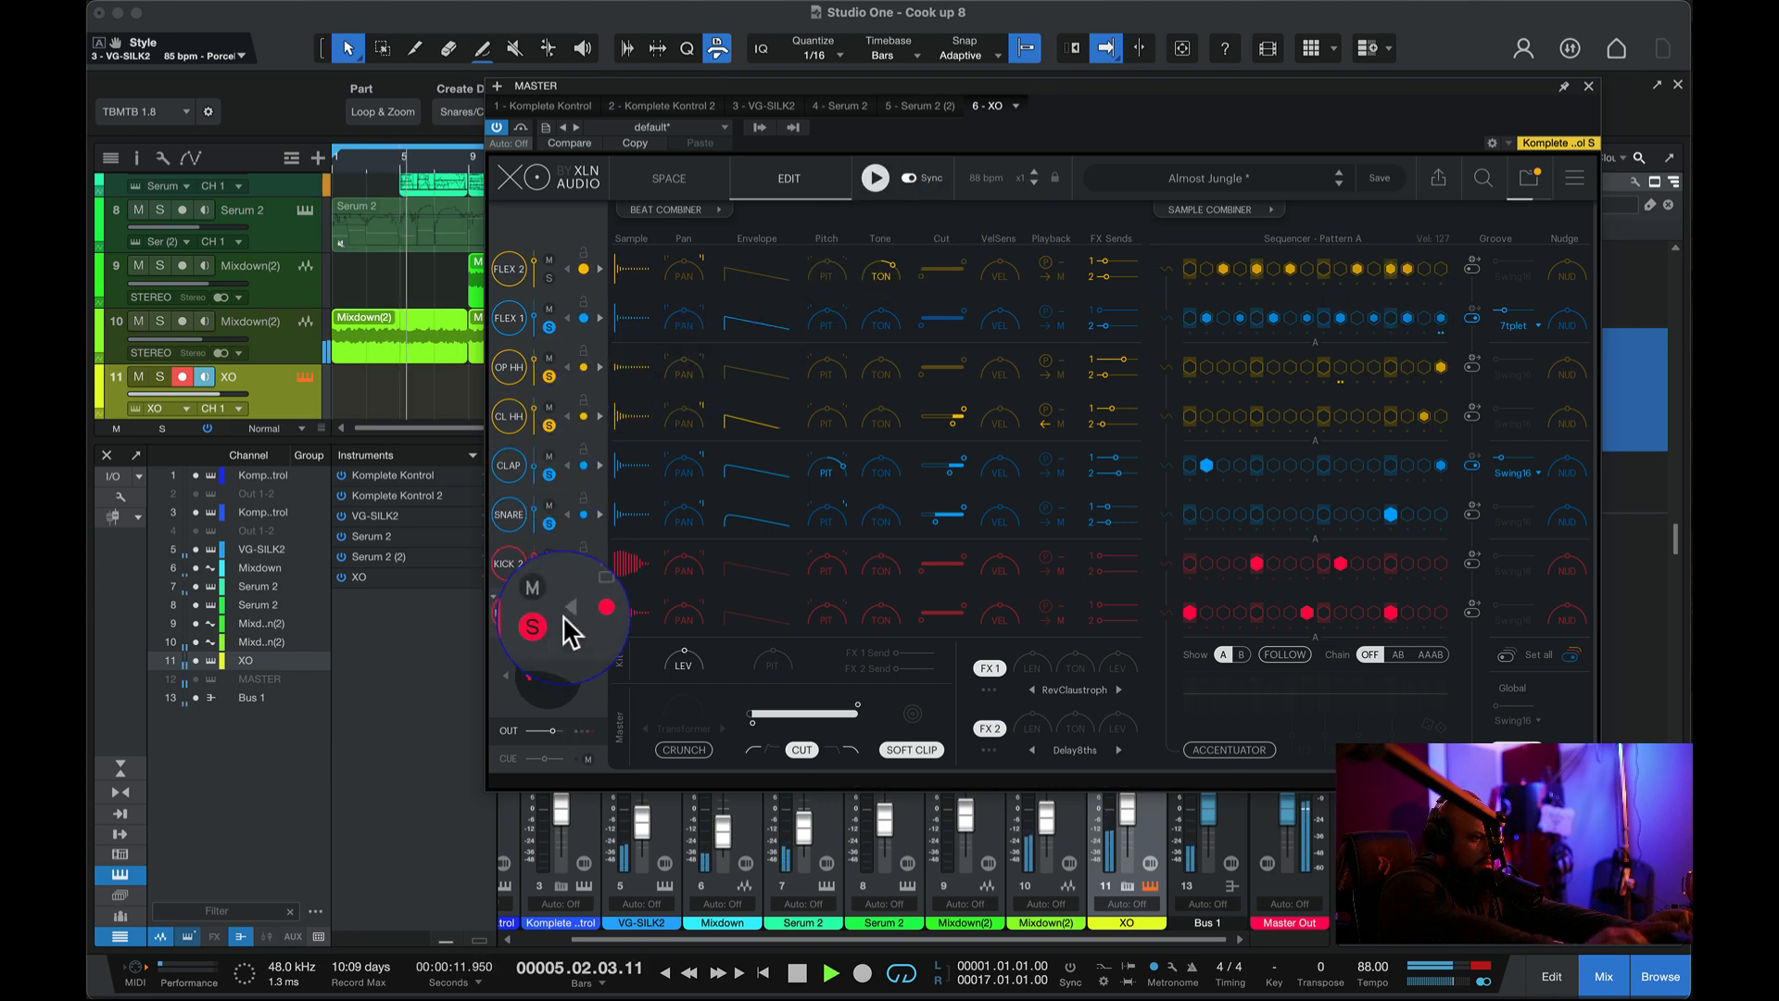
key(space)
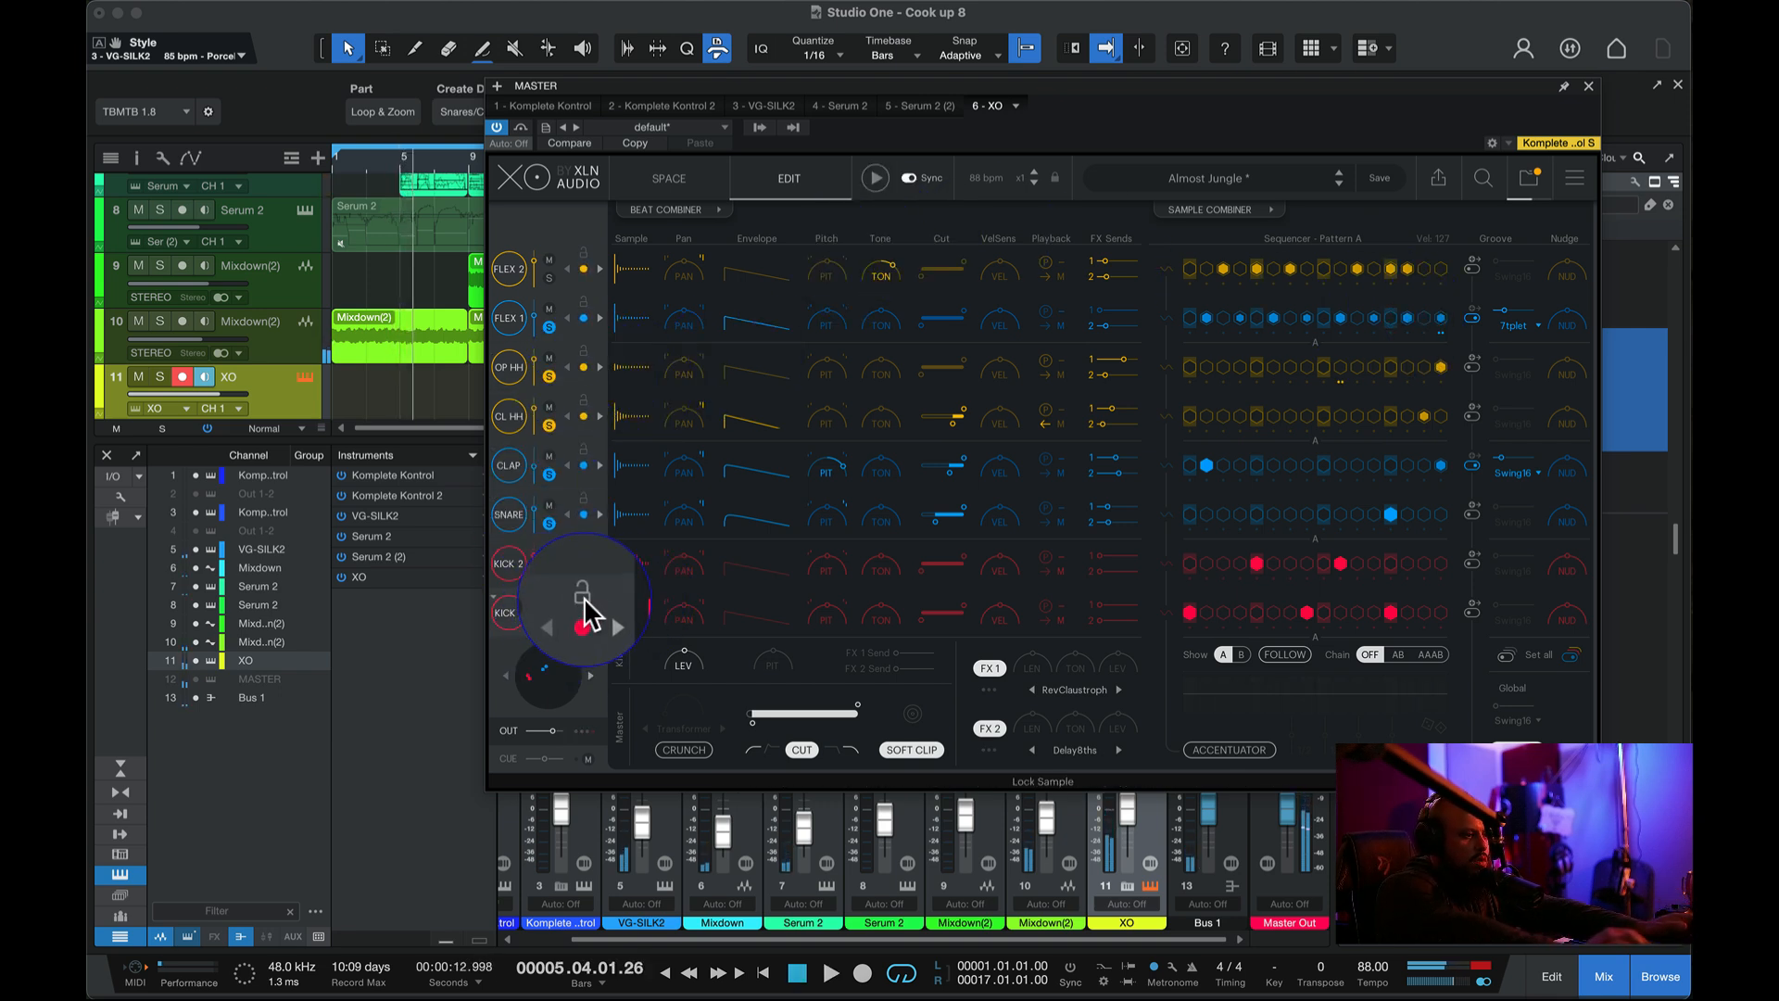
- Lock the samples of the Kick 1, Kick 2, Snare, Clap, CL HH and OP HH lanes, and resume playback
click(584, 548)
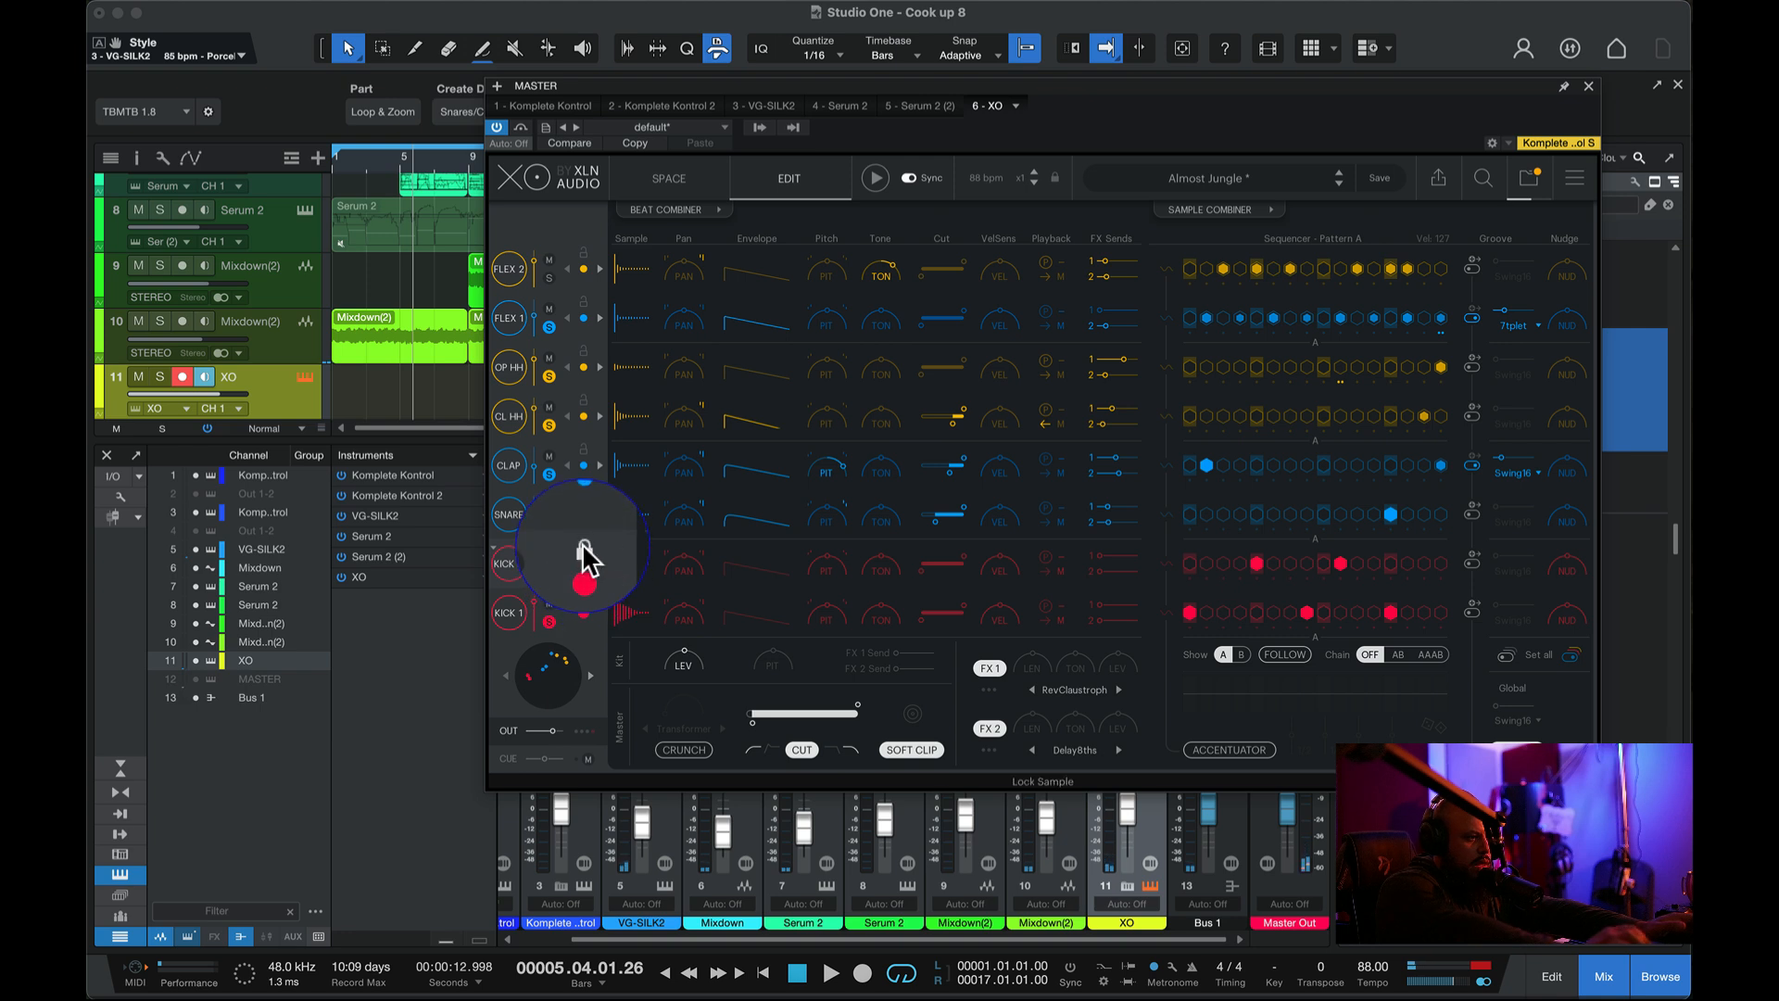
click(583, 498)
click(584, 449)
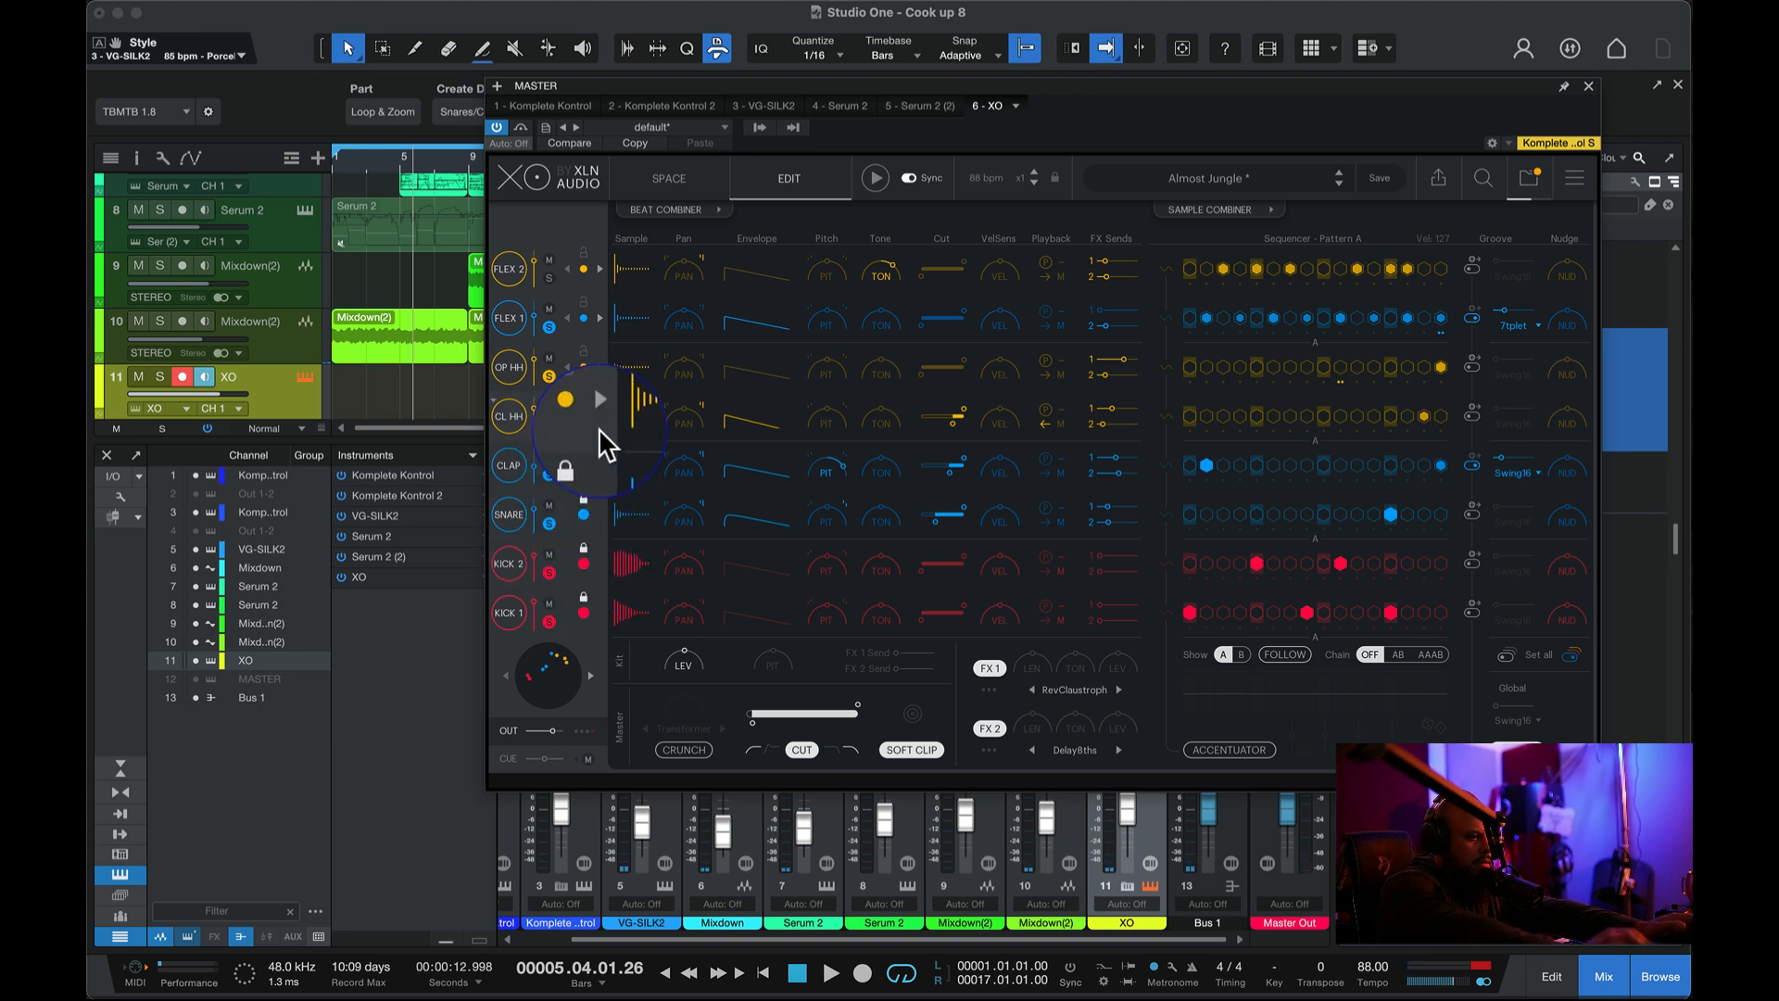
click(584, 401)
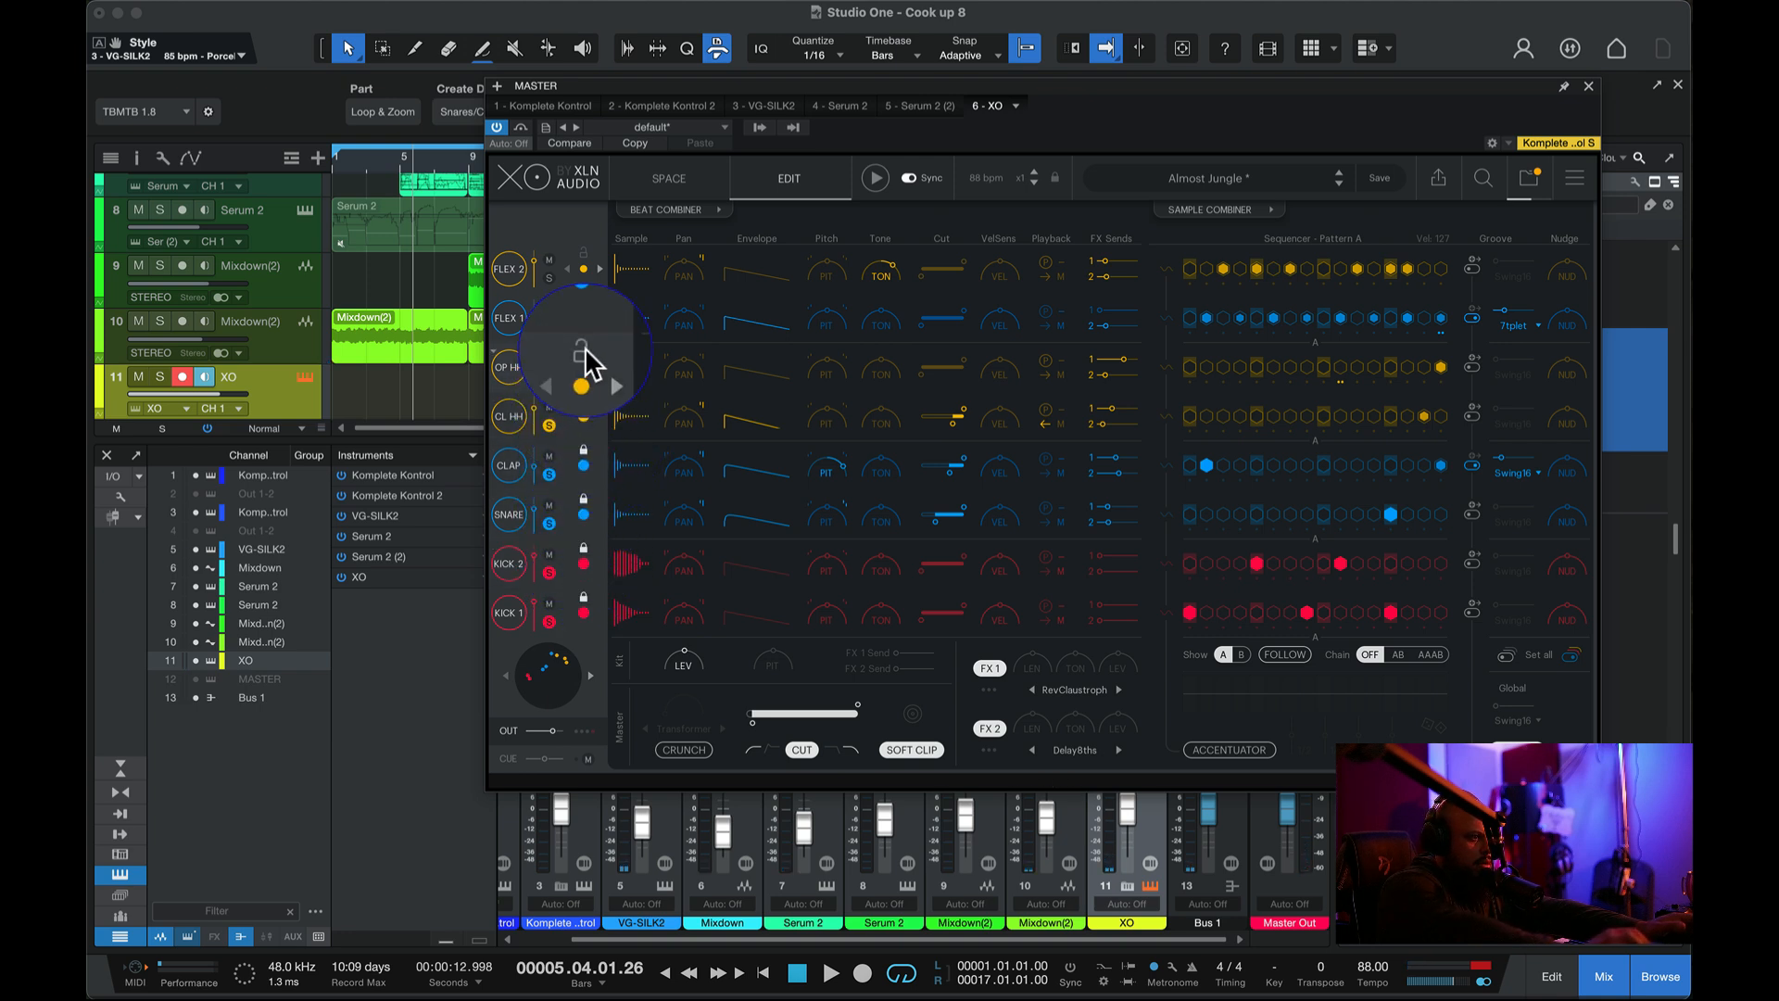
key(space)
click(584, 360)
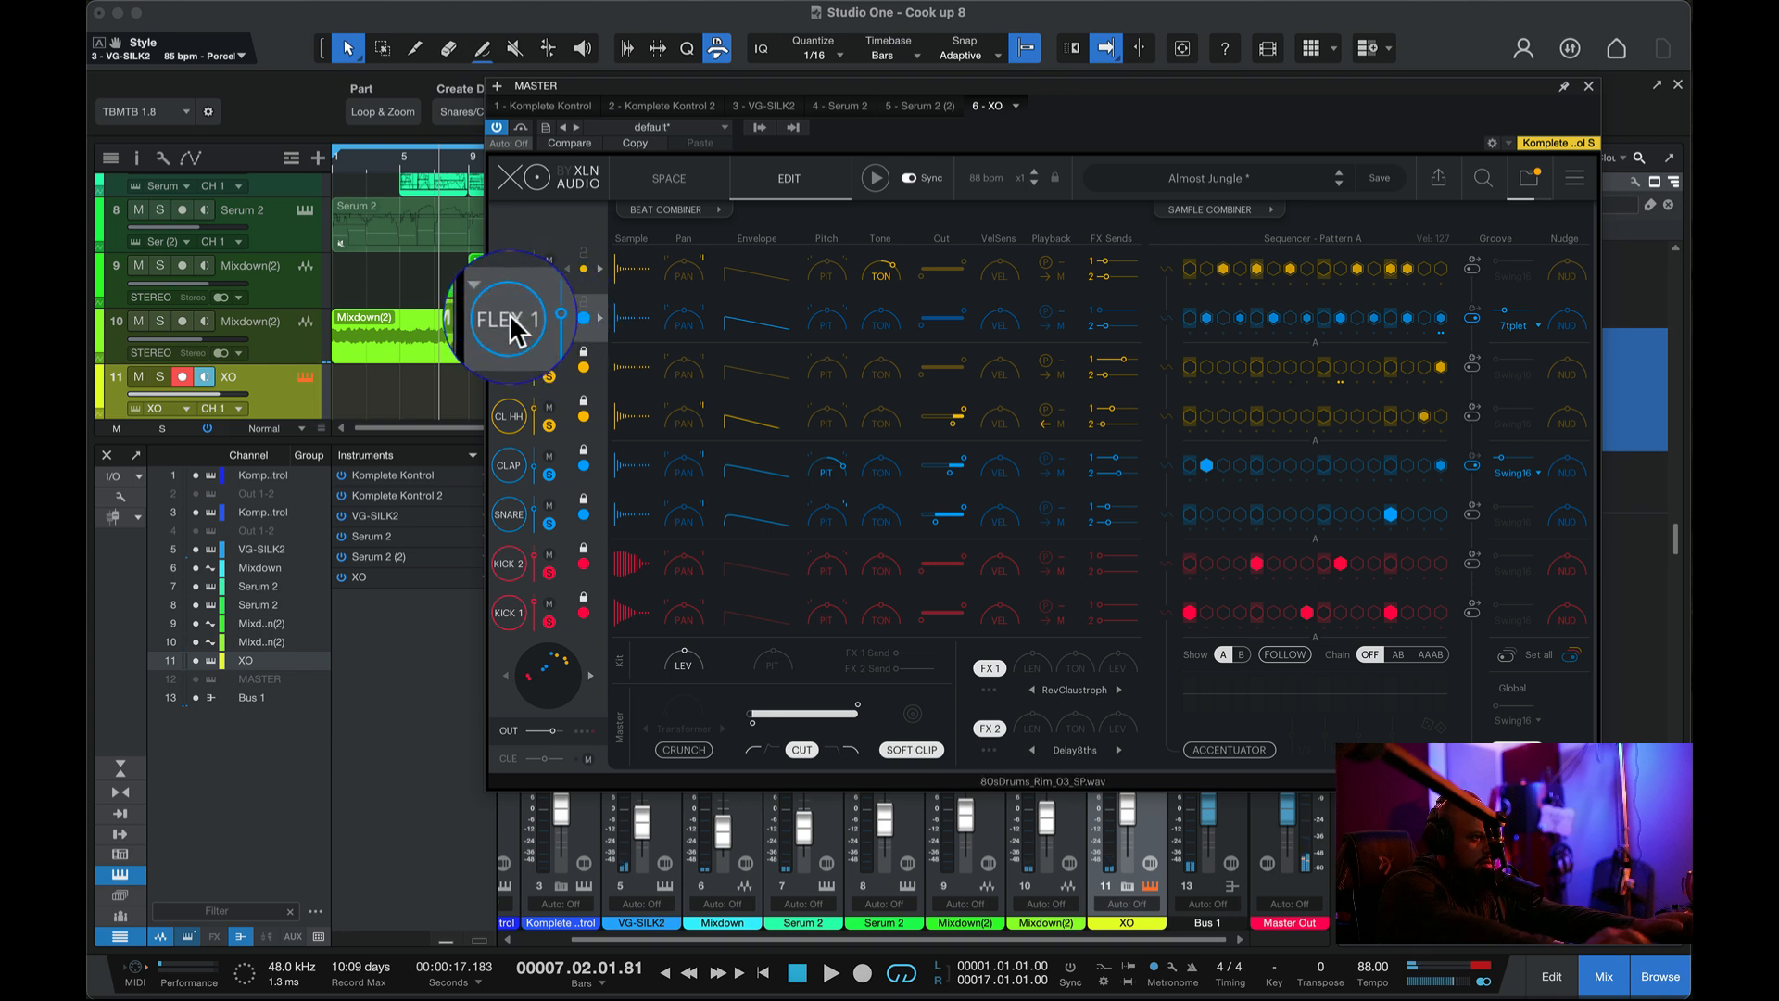
key(space)
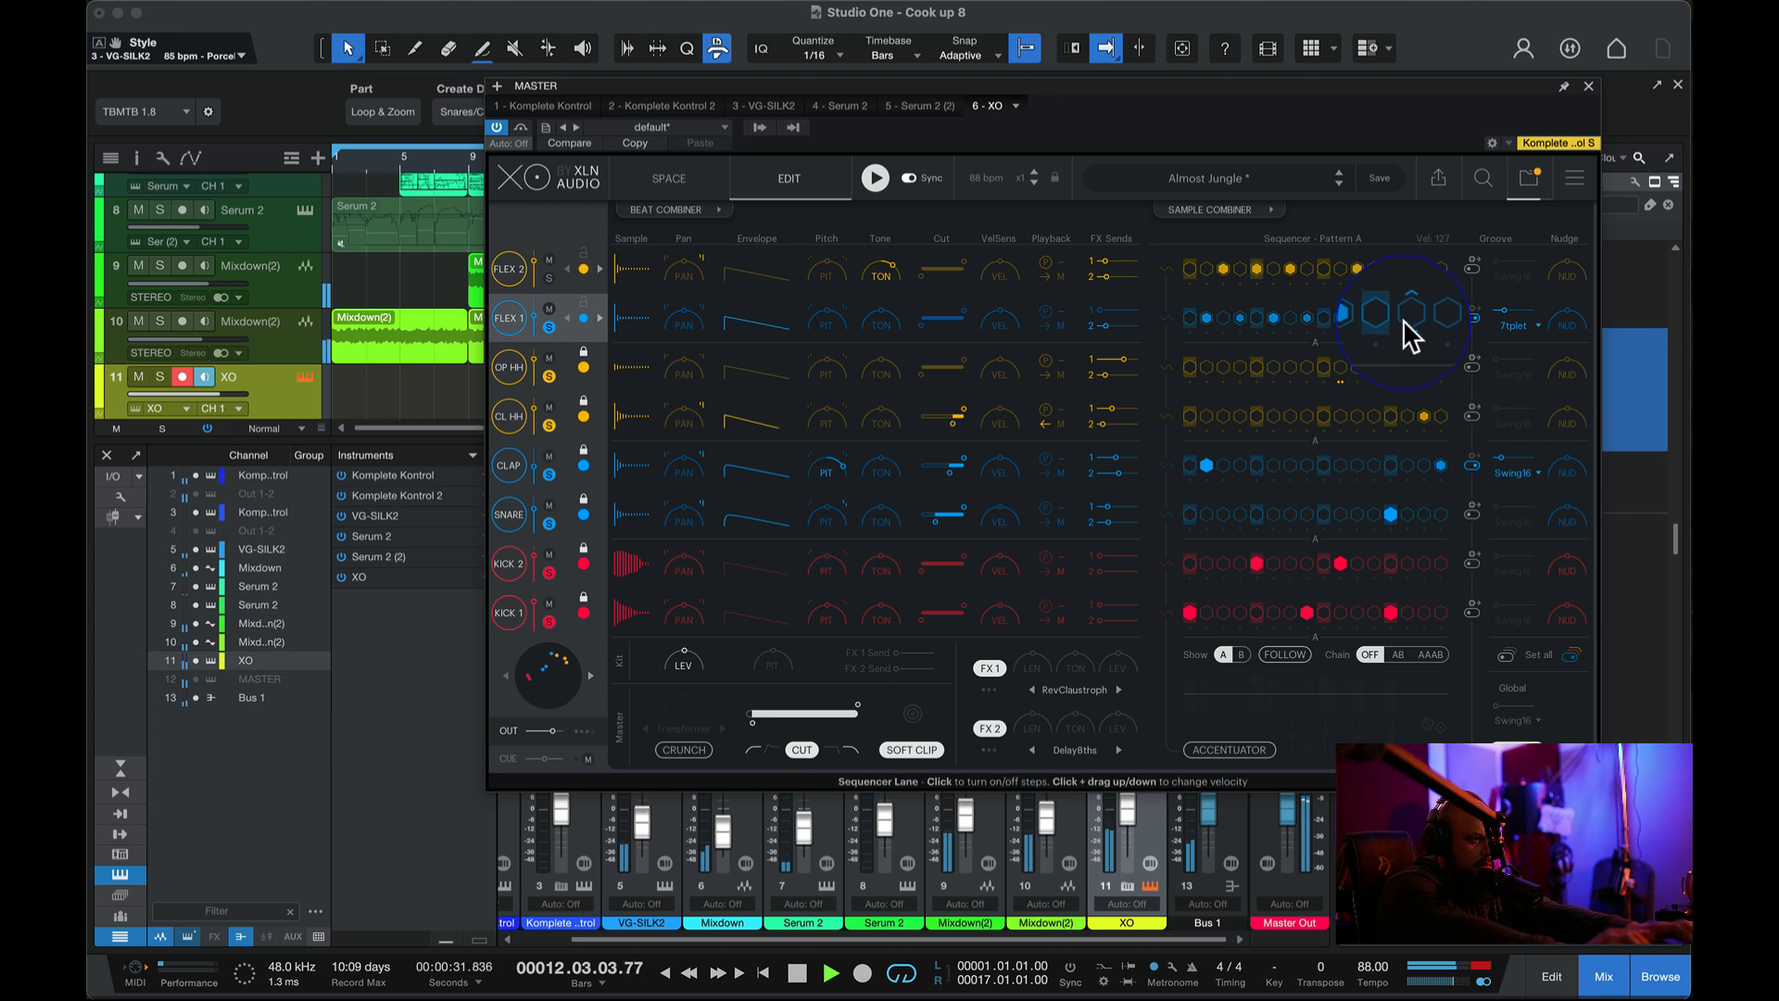
- Audition neighbouring samples for the Flex 1 lane during playback, stepping forward and back through the alternatives
click(599, 318)
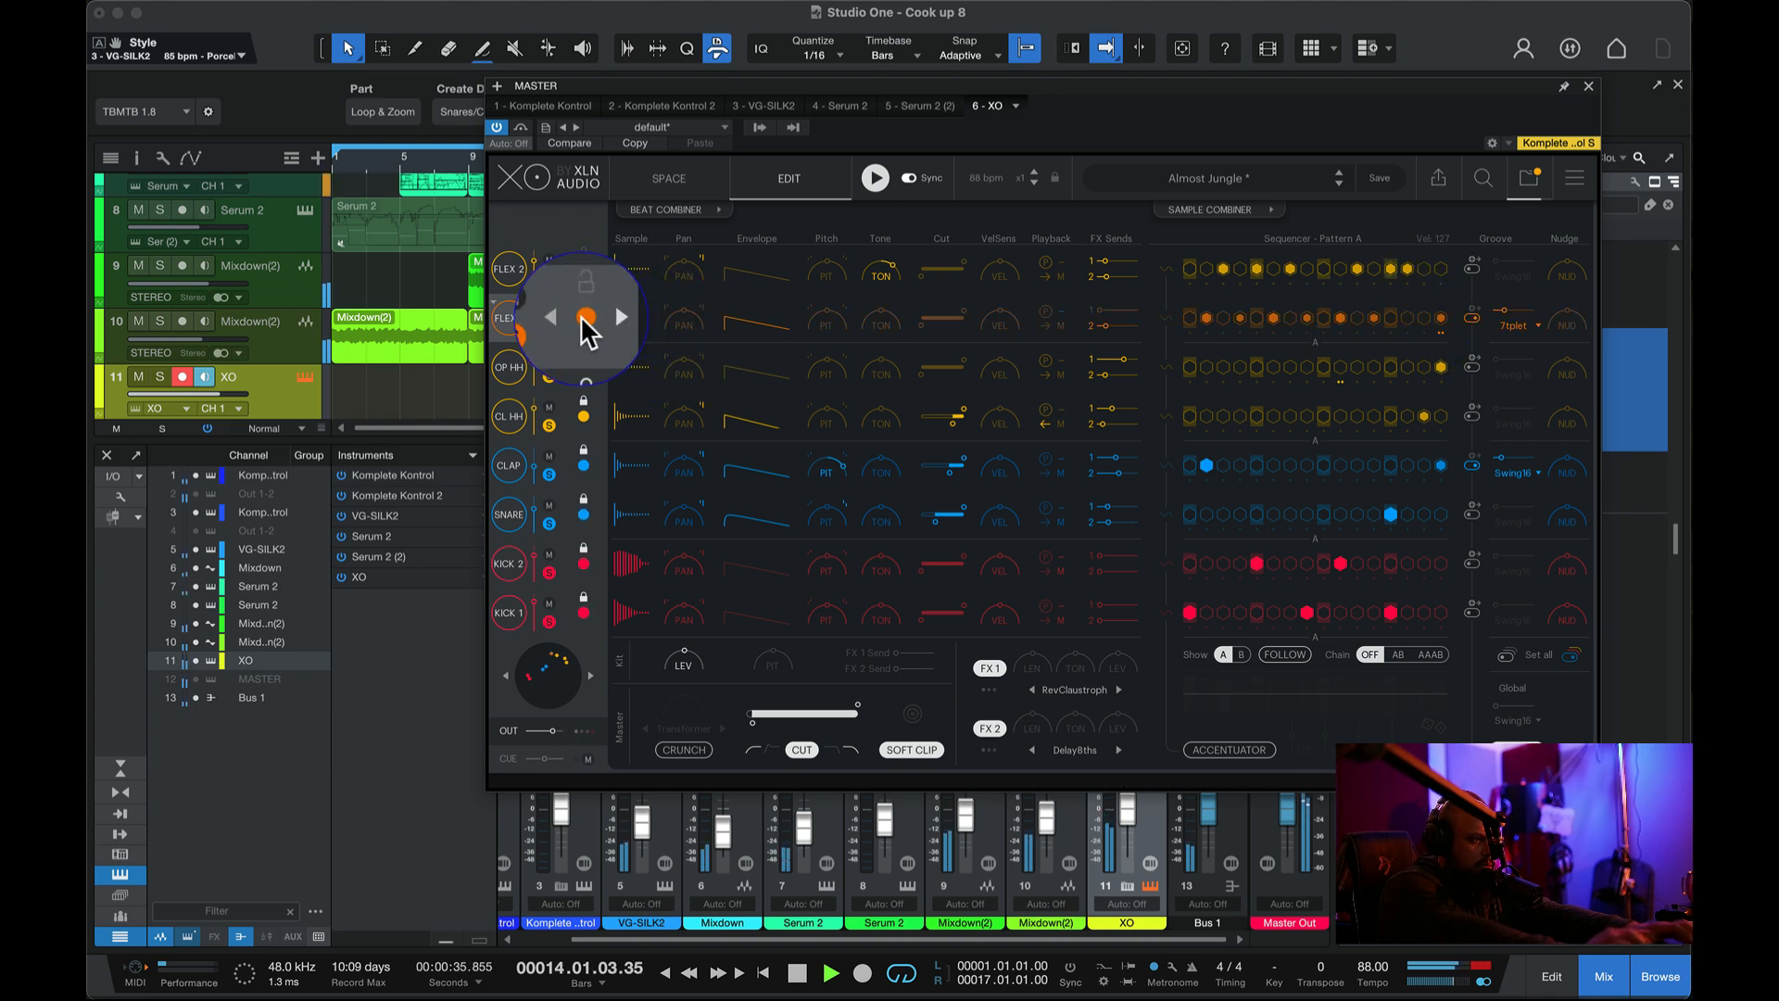
click(567, 319)
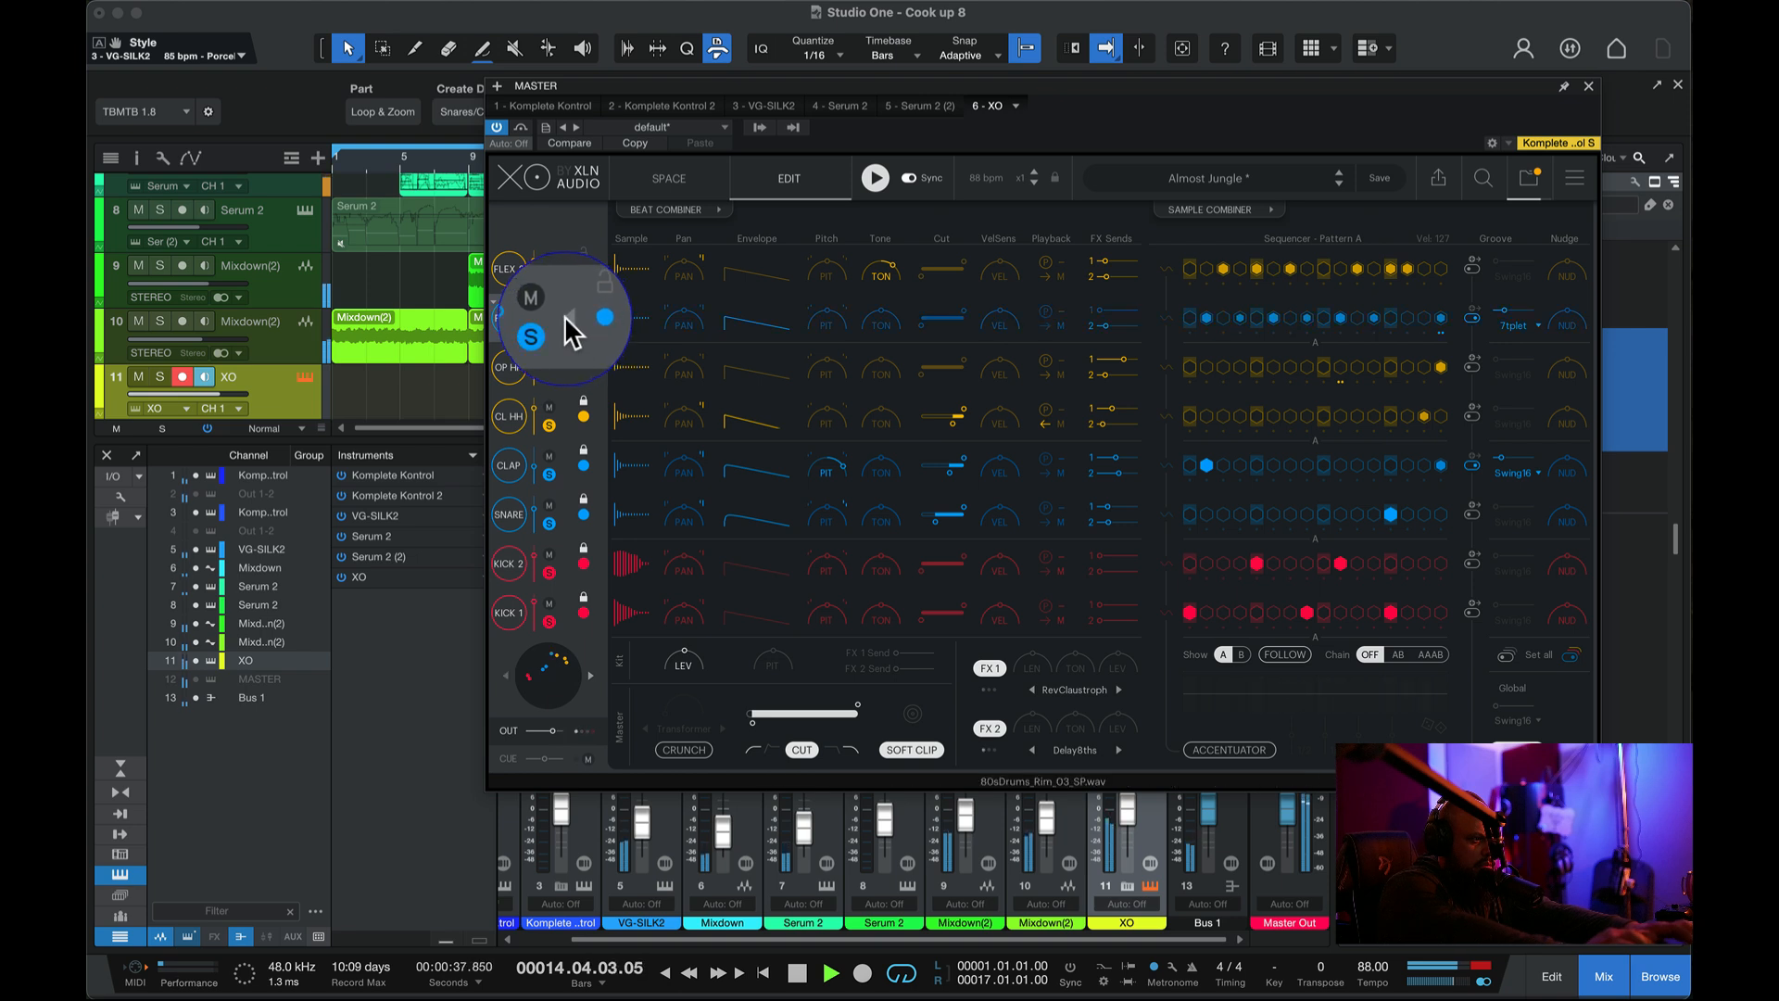
click(598, 318)
click(603, 316)
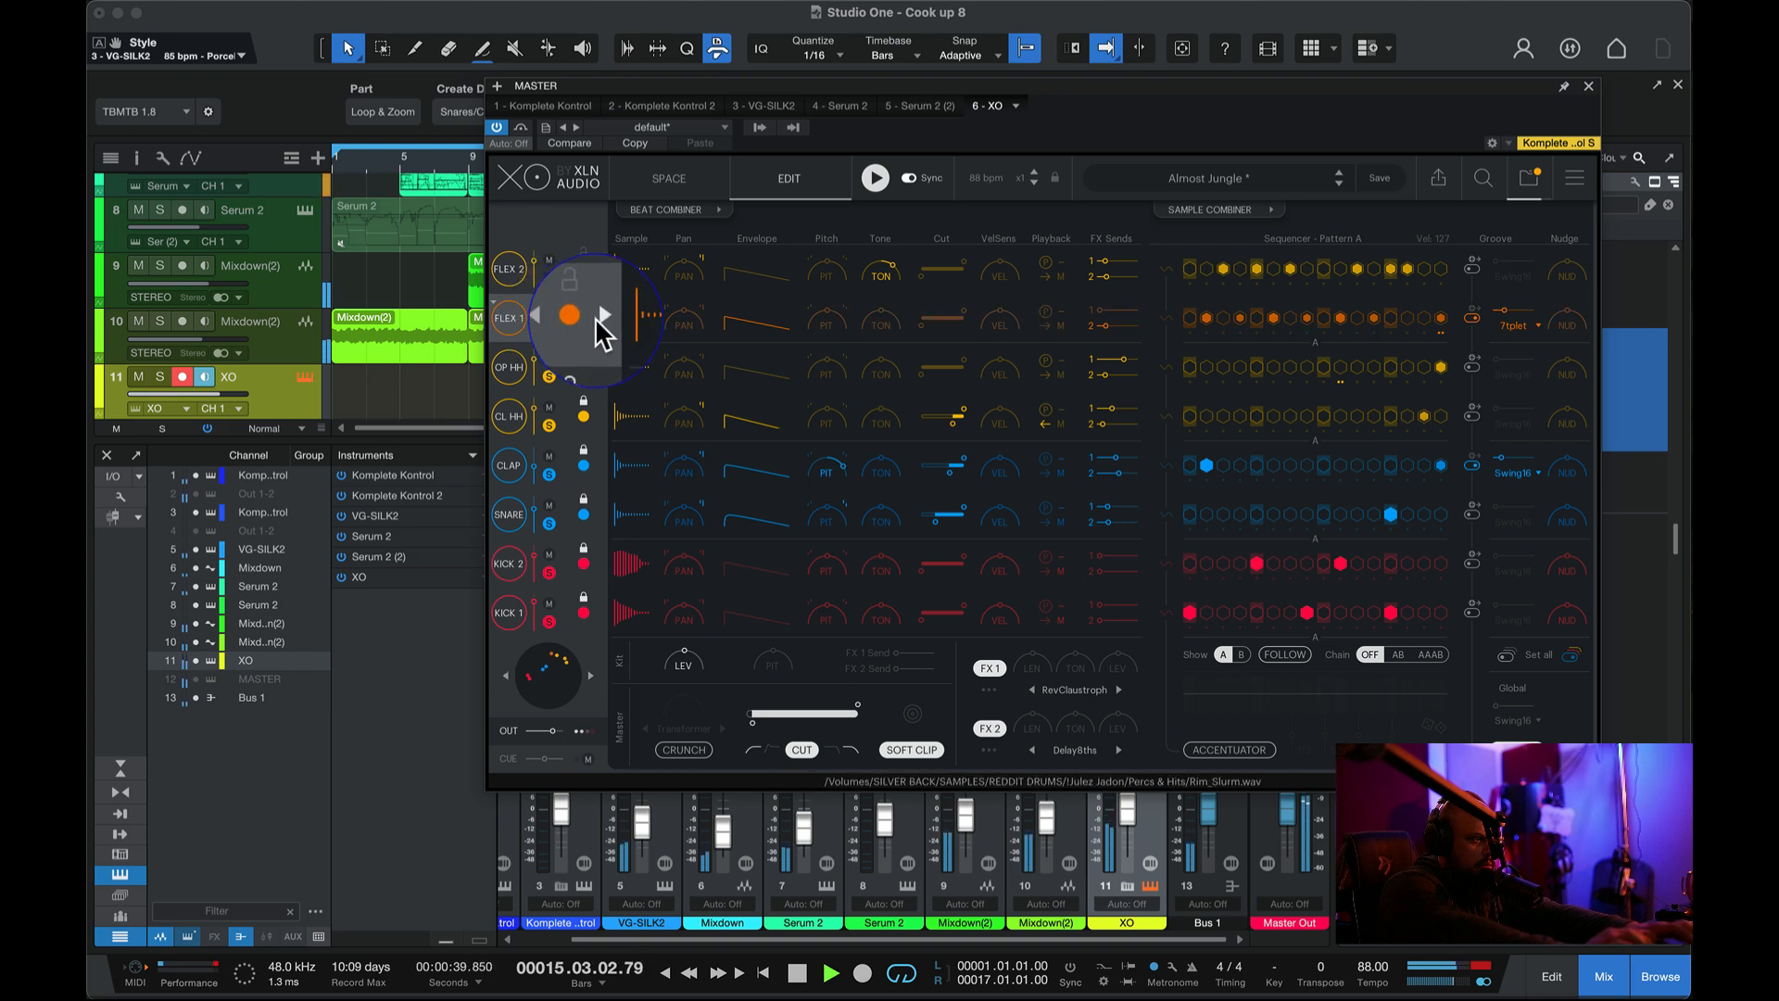
click(594, 317)
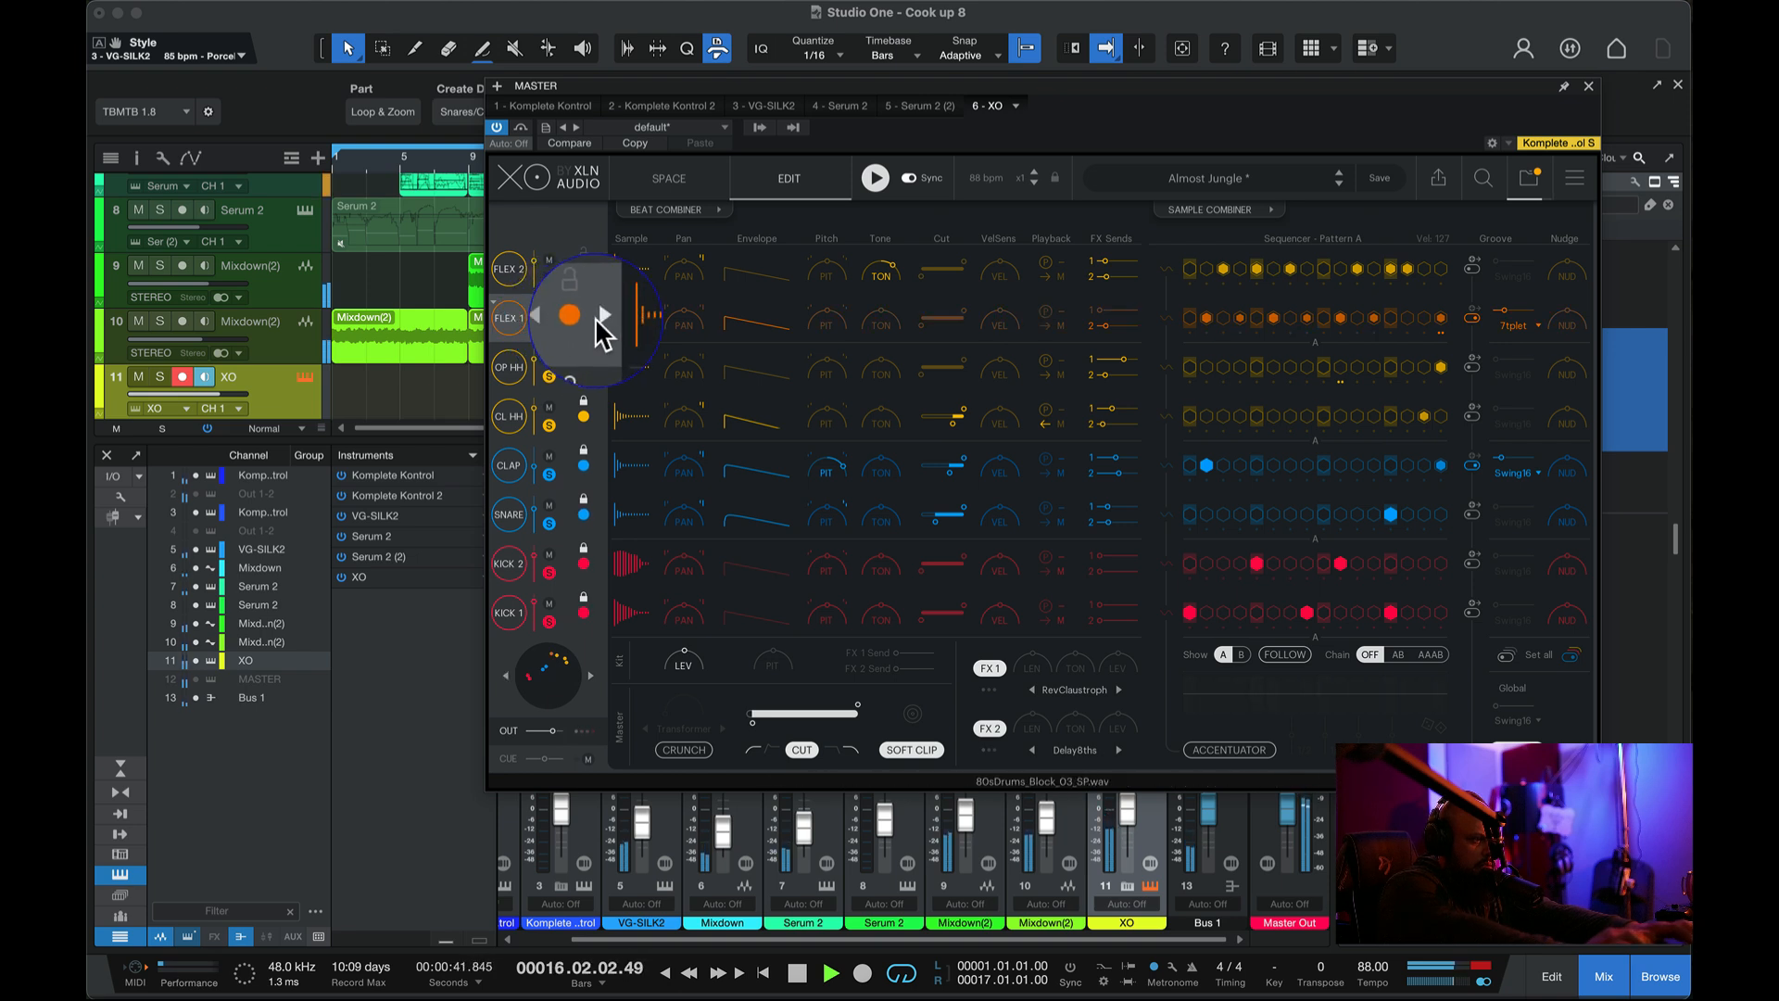
click(570, 315)
click(570, 315)
click(571, 315)
click(570, 315)
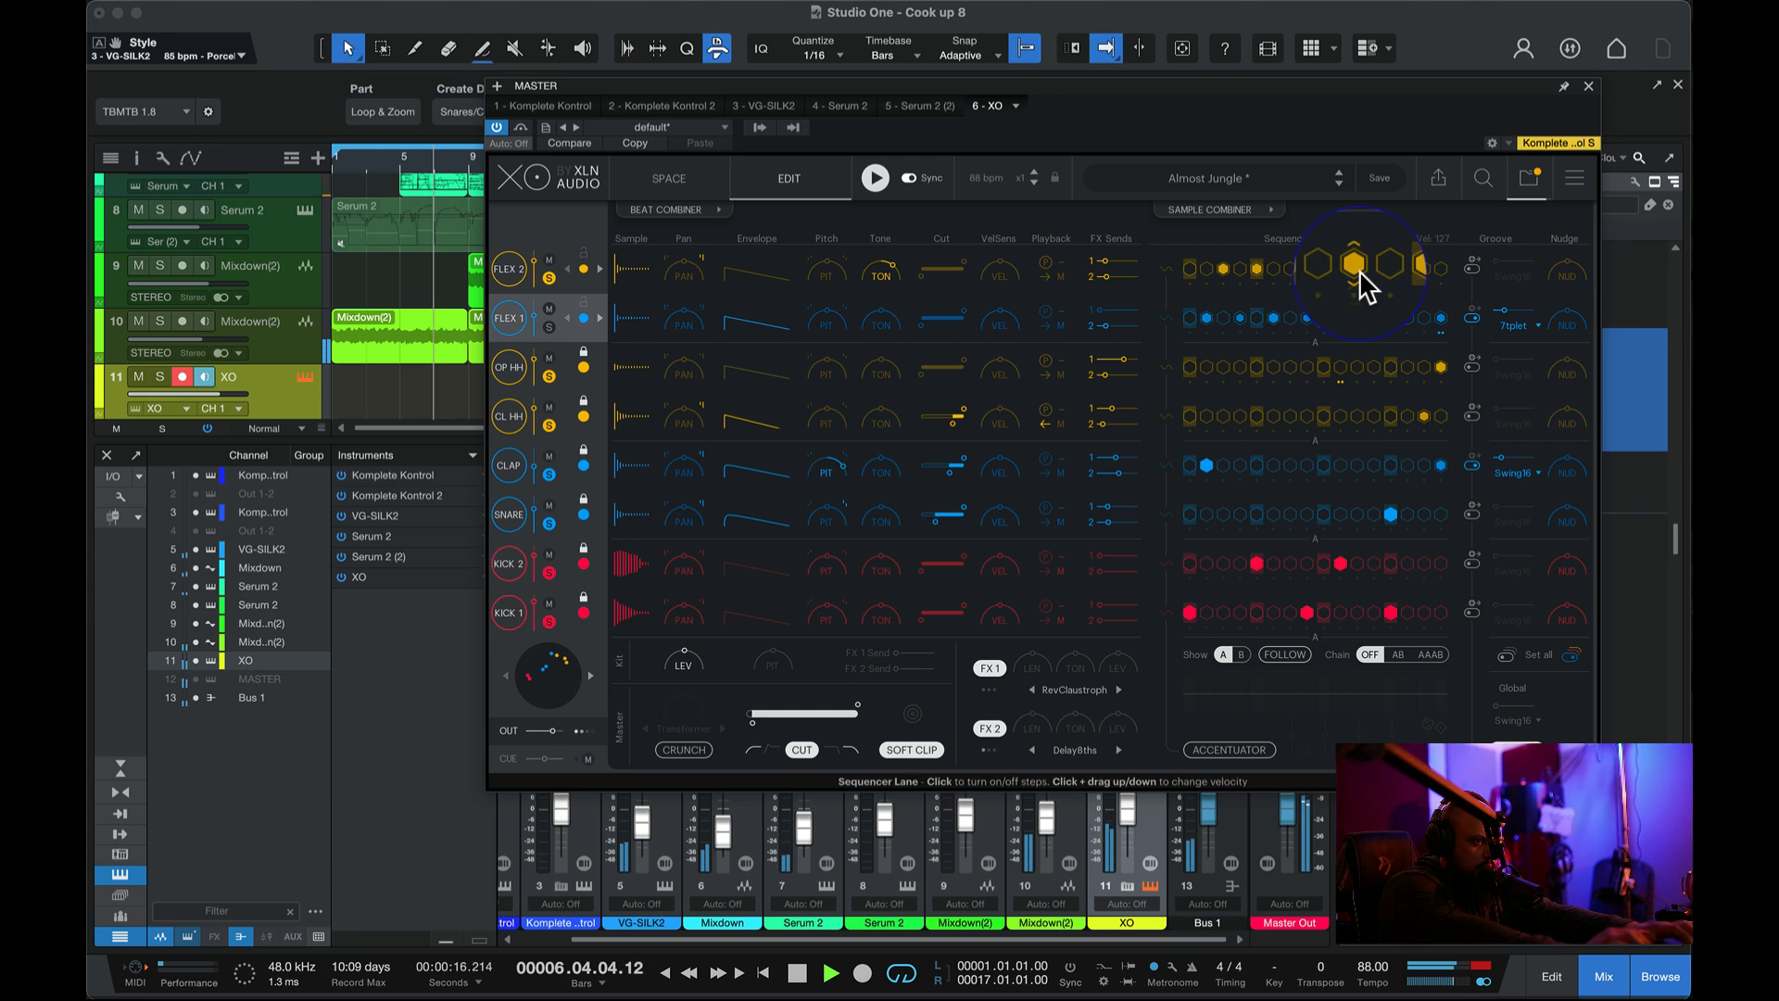
- Clear the Flex 2 hit on step 14 and close the XO window
click(1407, 269)
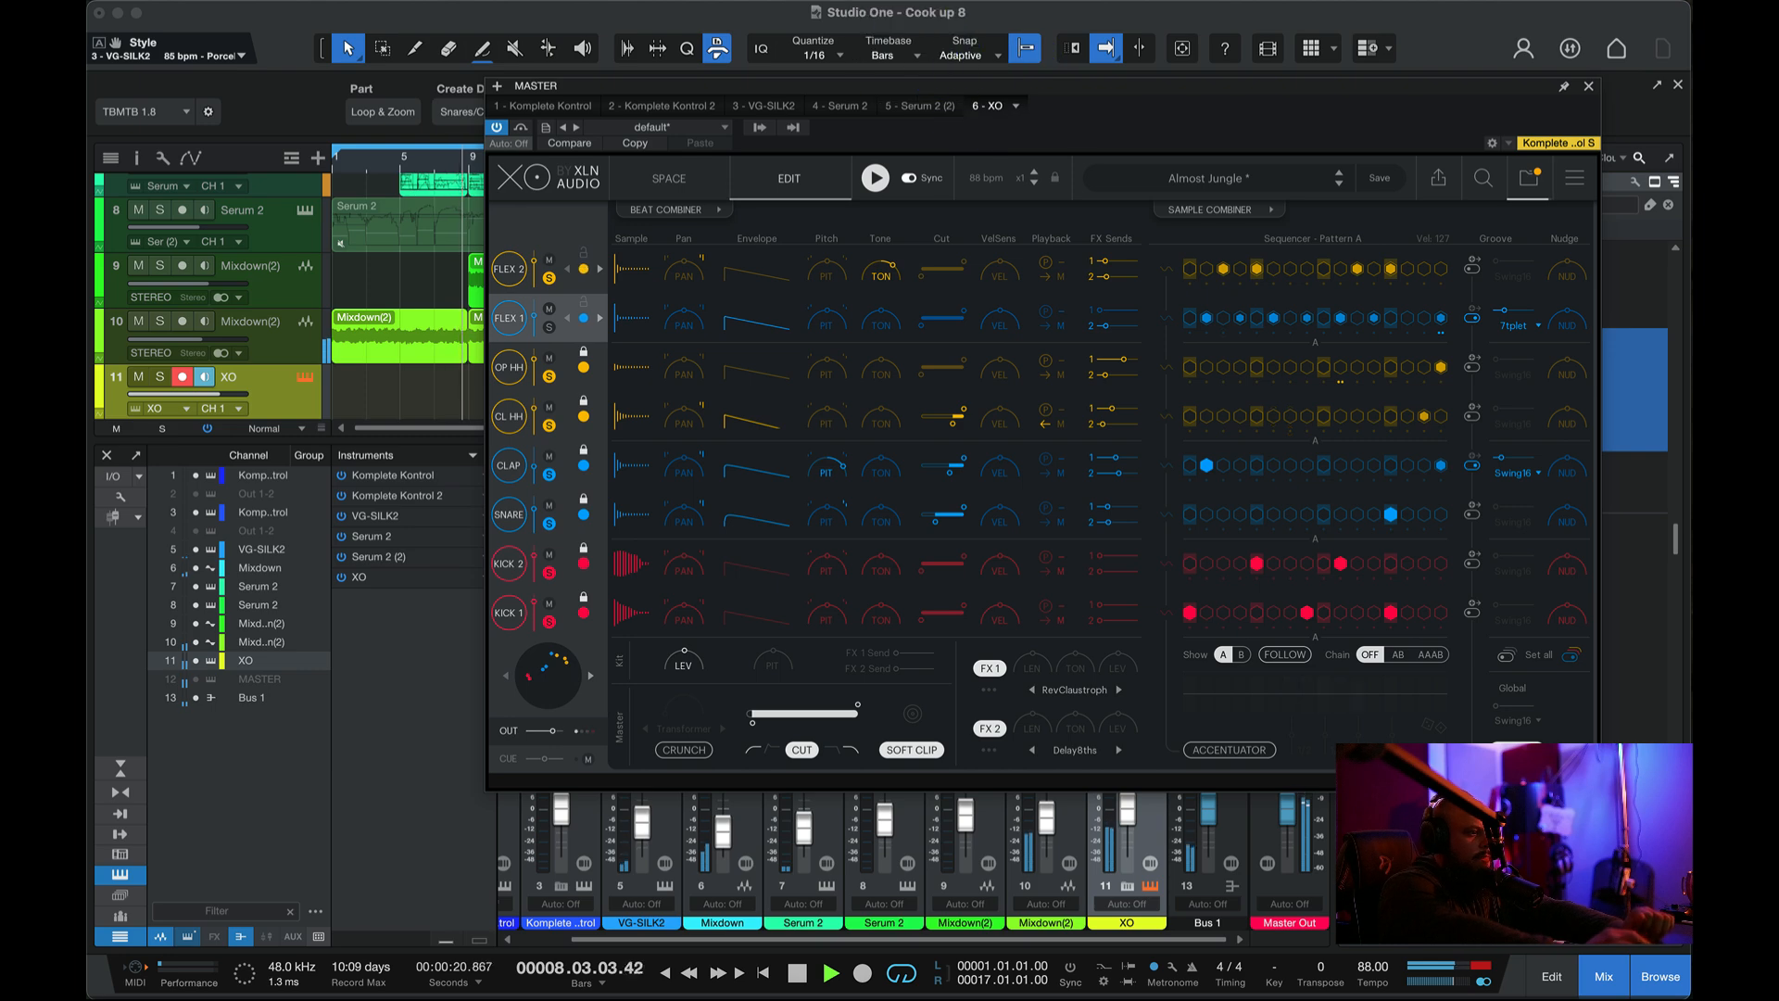
click(1588, 87)
- Create an empty sixteen-bar part at the start of the XO track and mix it down to a new audio track
click(445, 159)
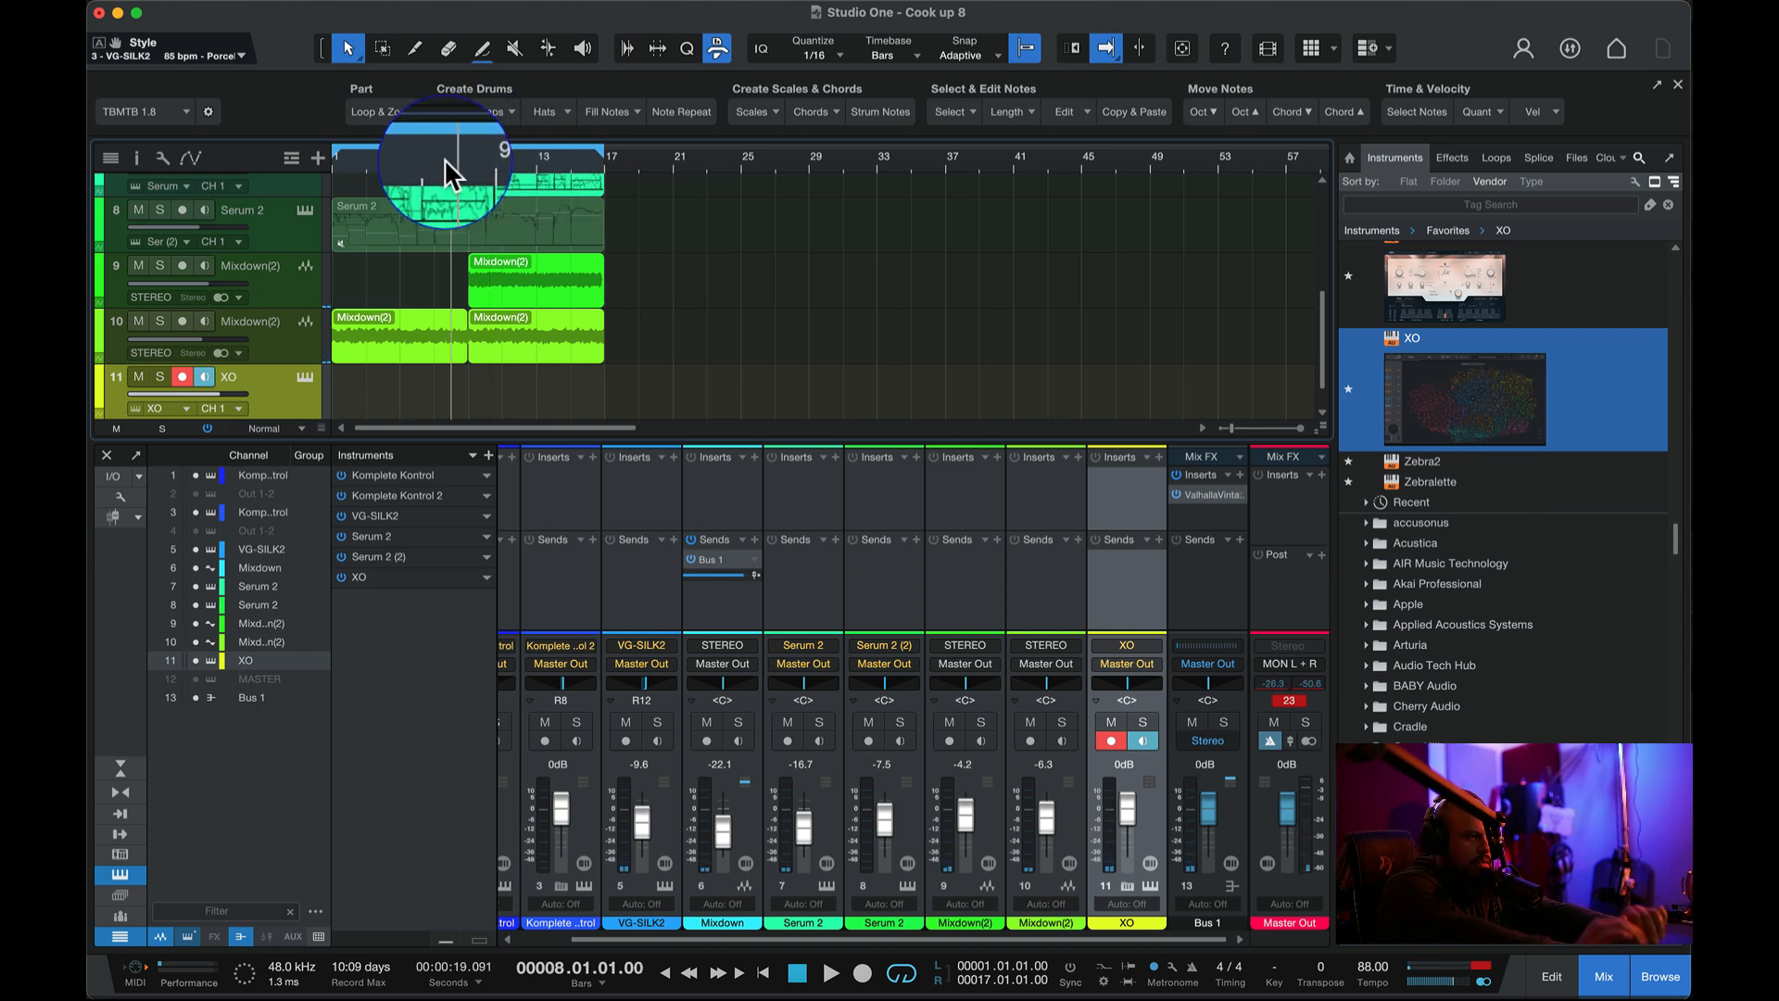
scroll(445, 160, down, 3)
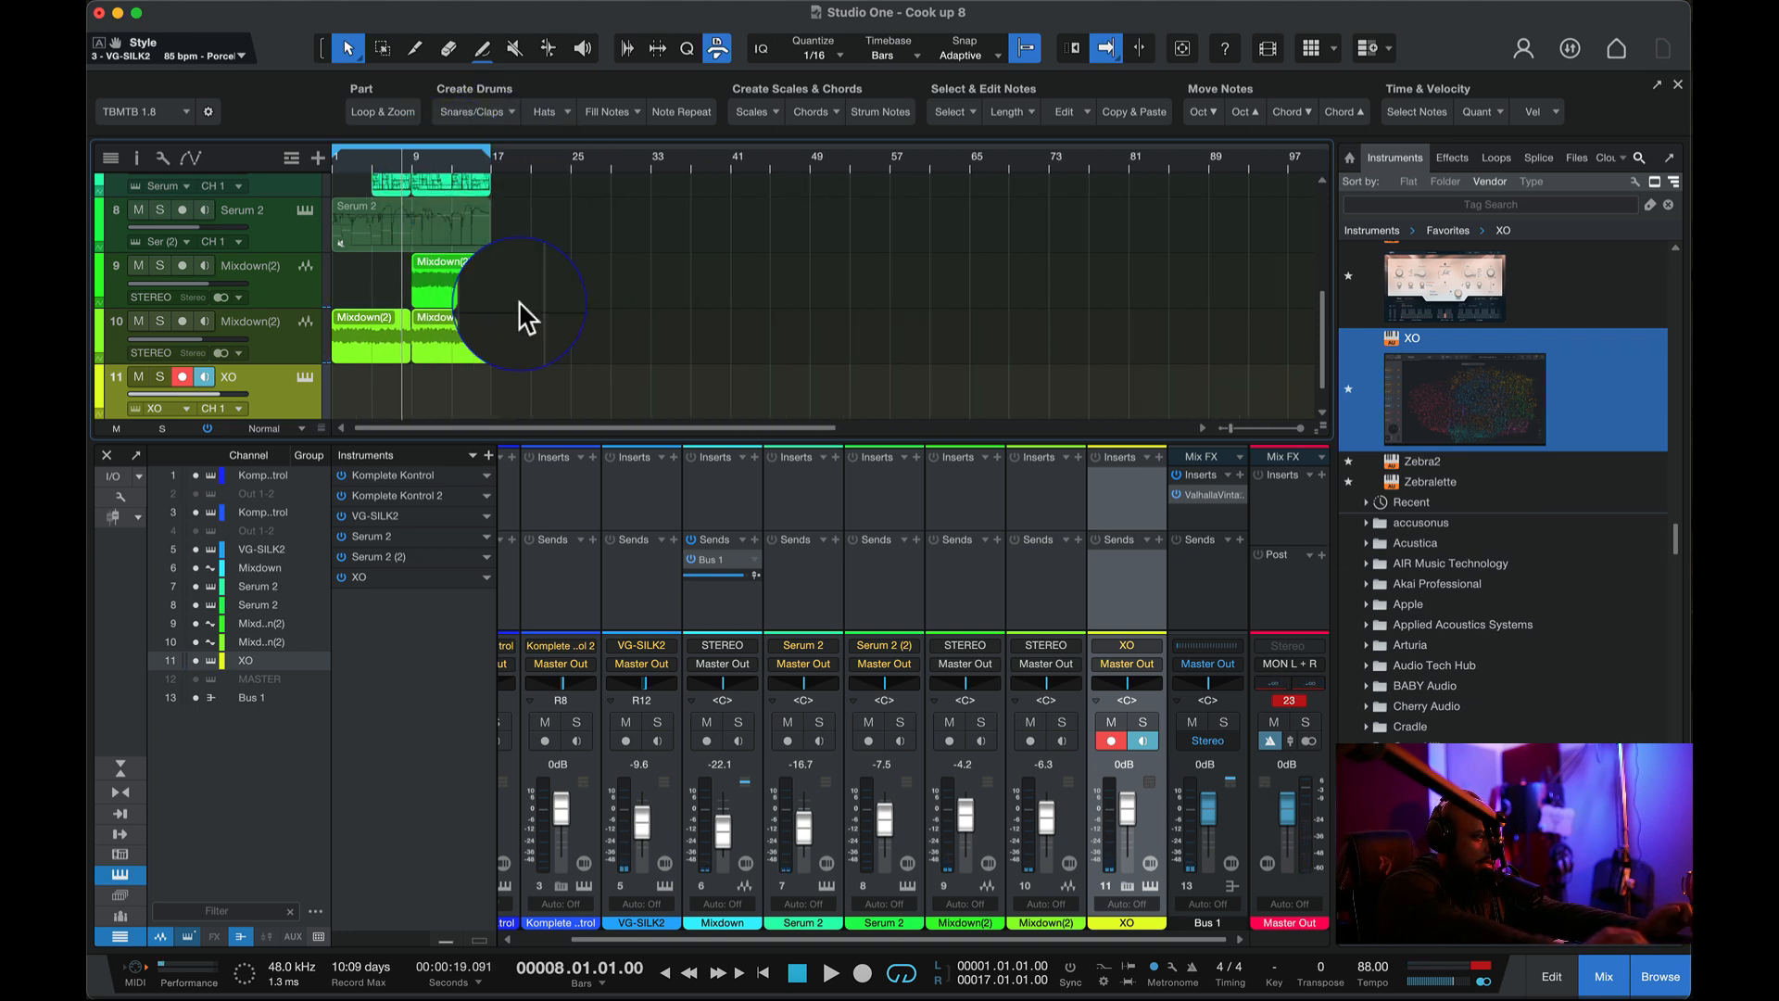
double_click(343, 391)
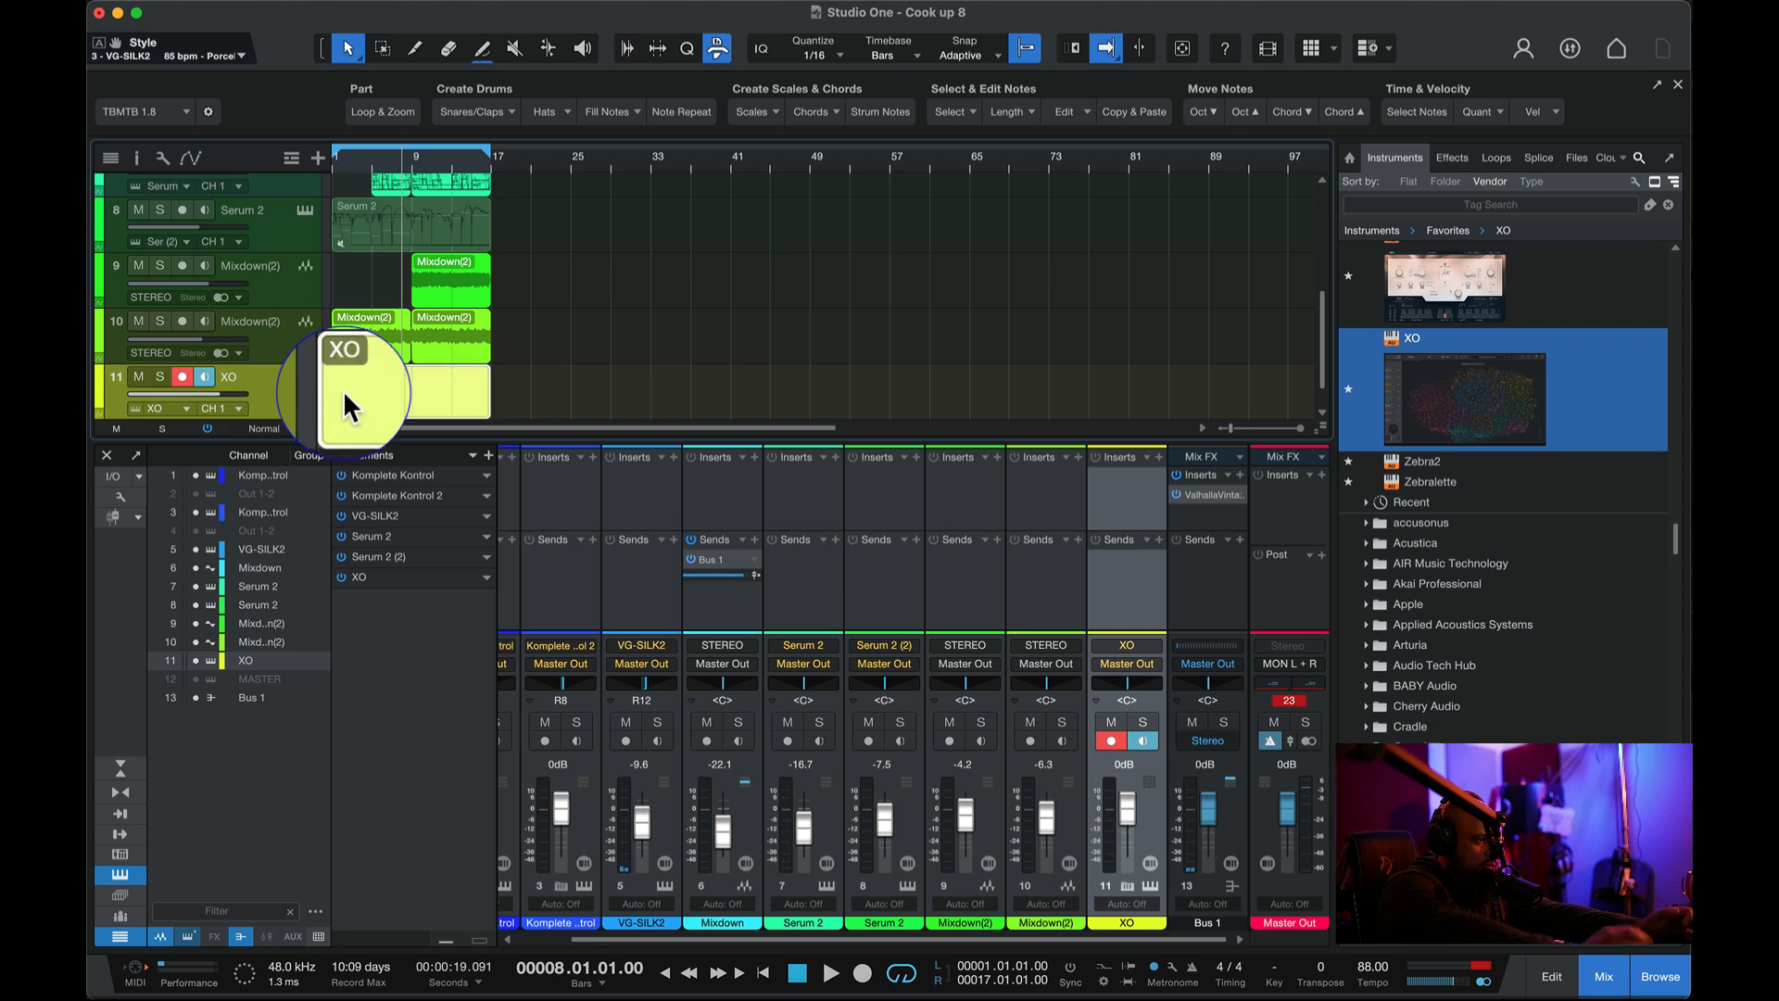
scroll(366, 397, down, 1)
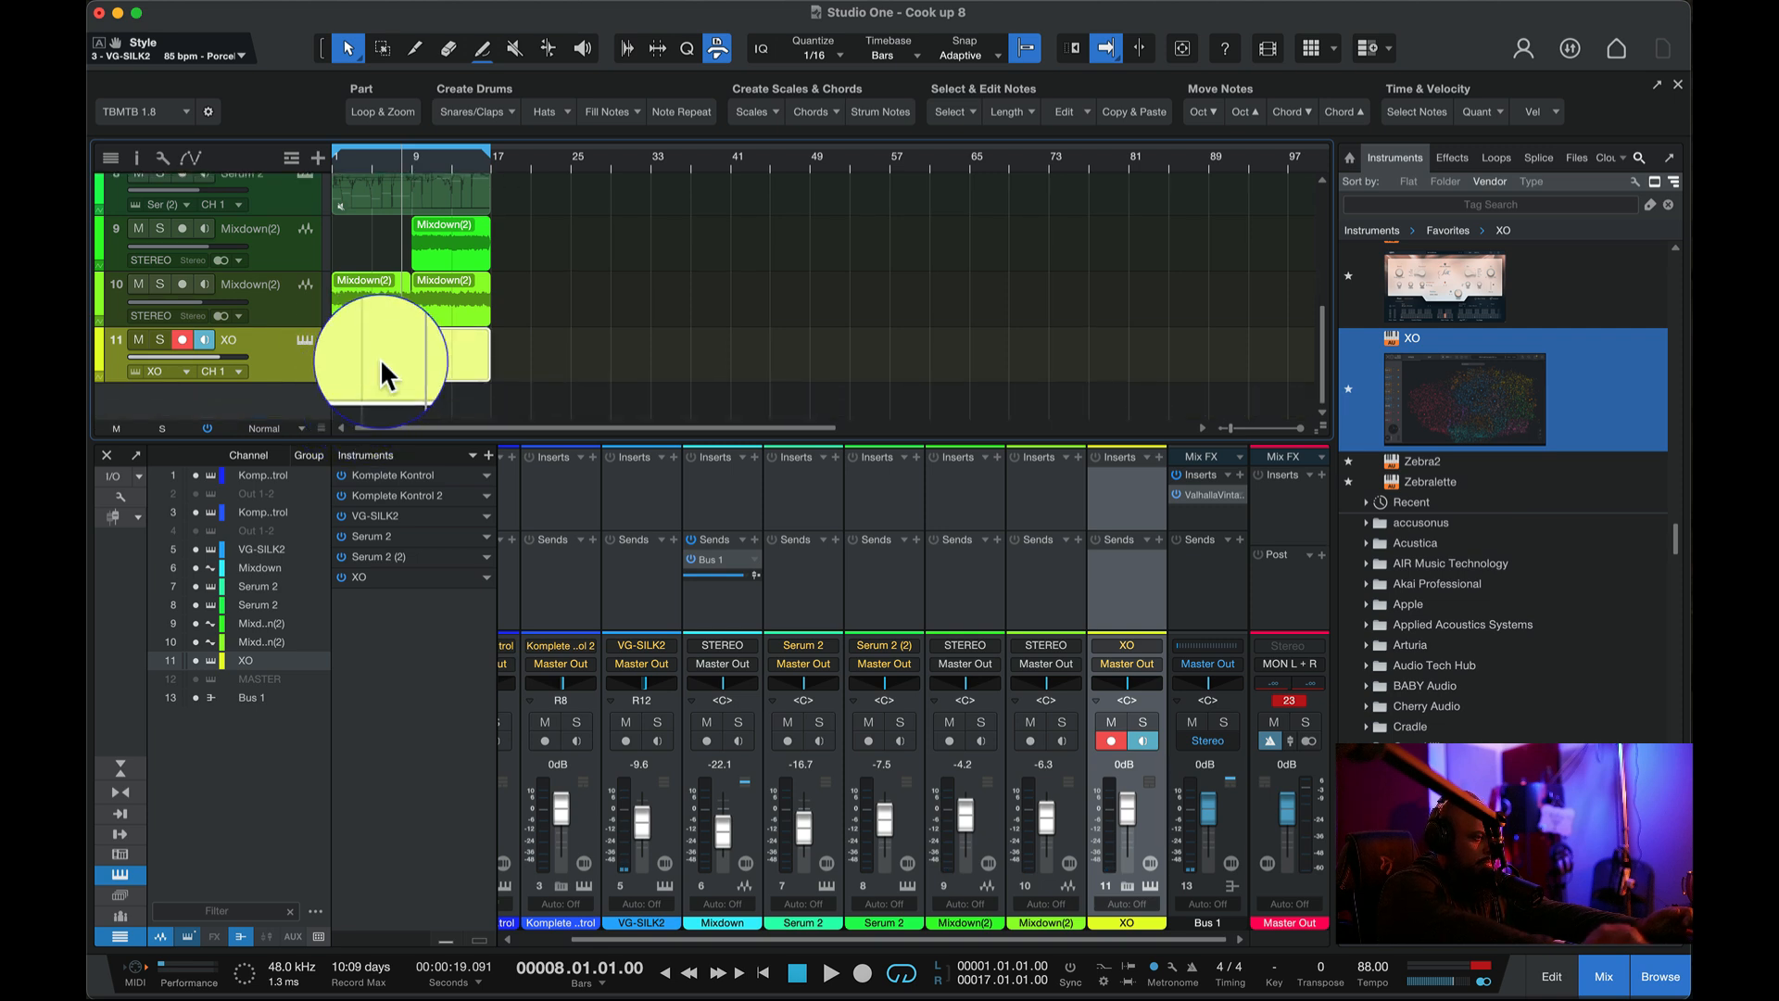
drag(490, 369, 505, 371)
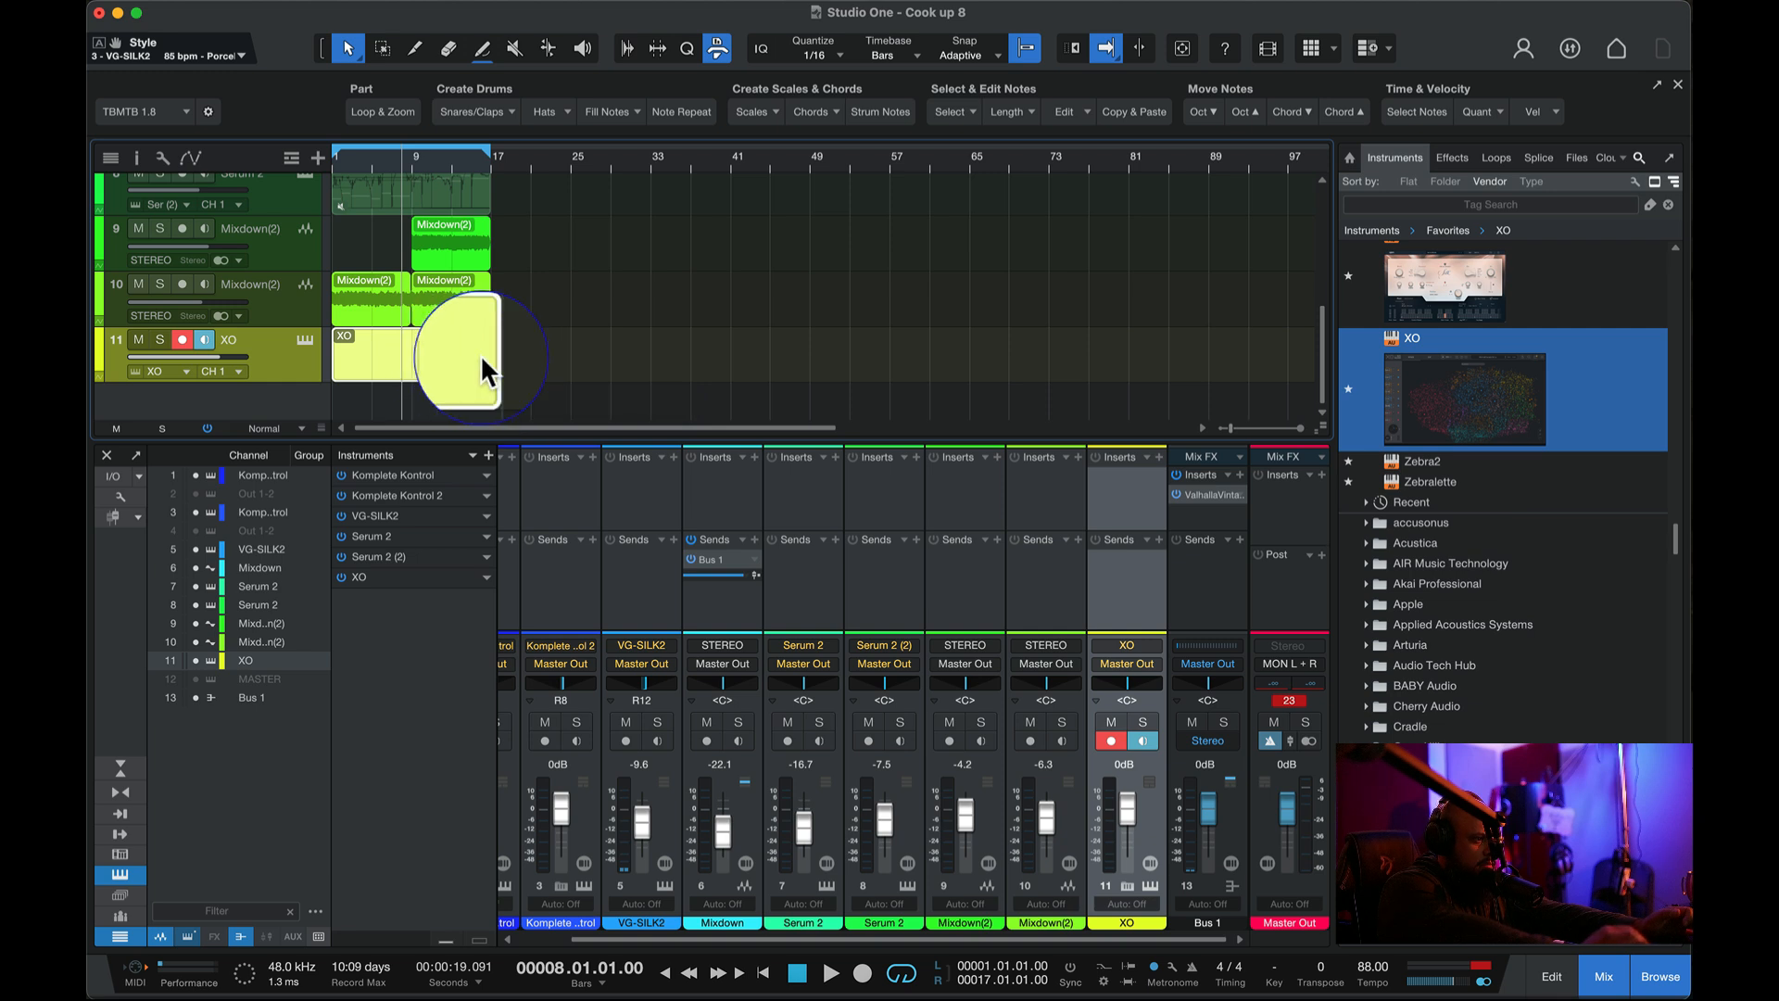
right_click(461, 353)
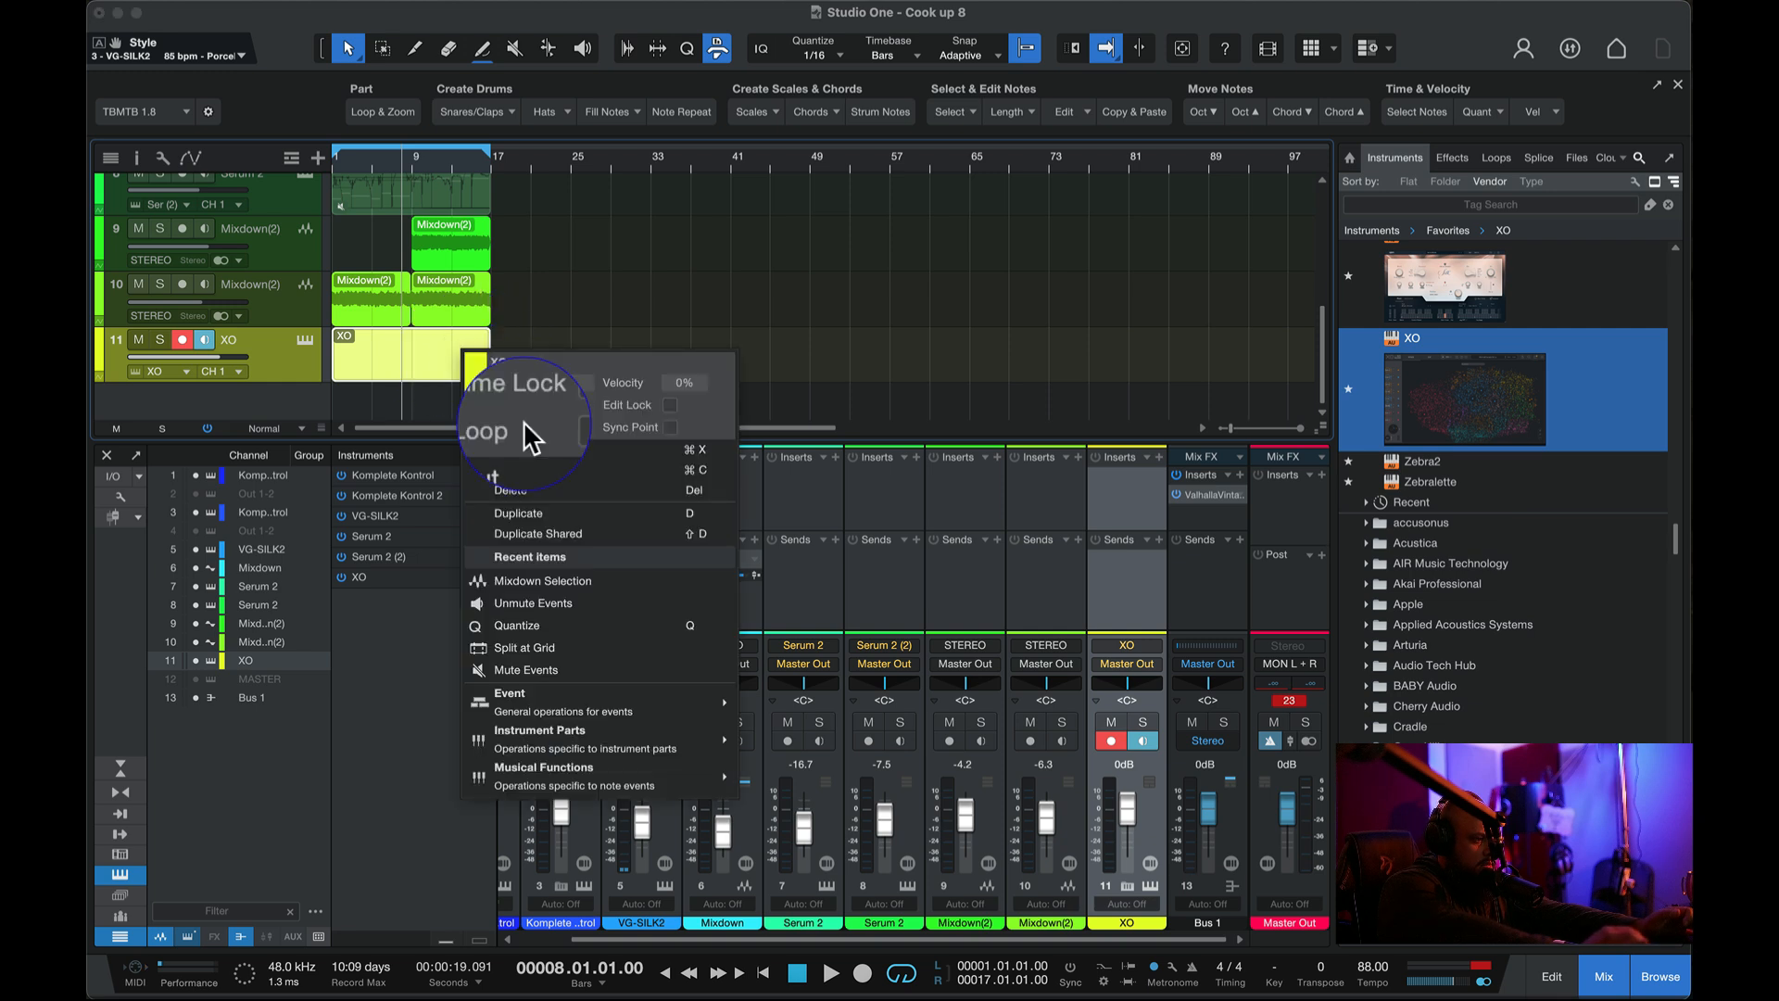
click(603, 581)
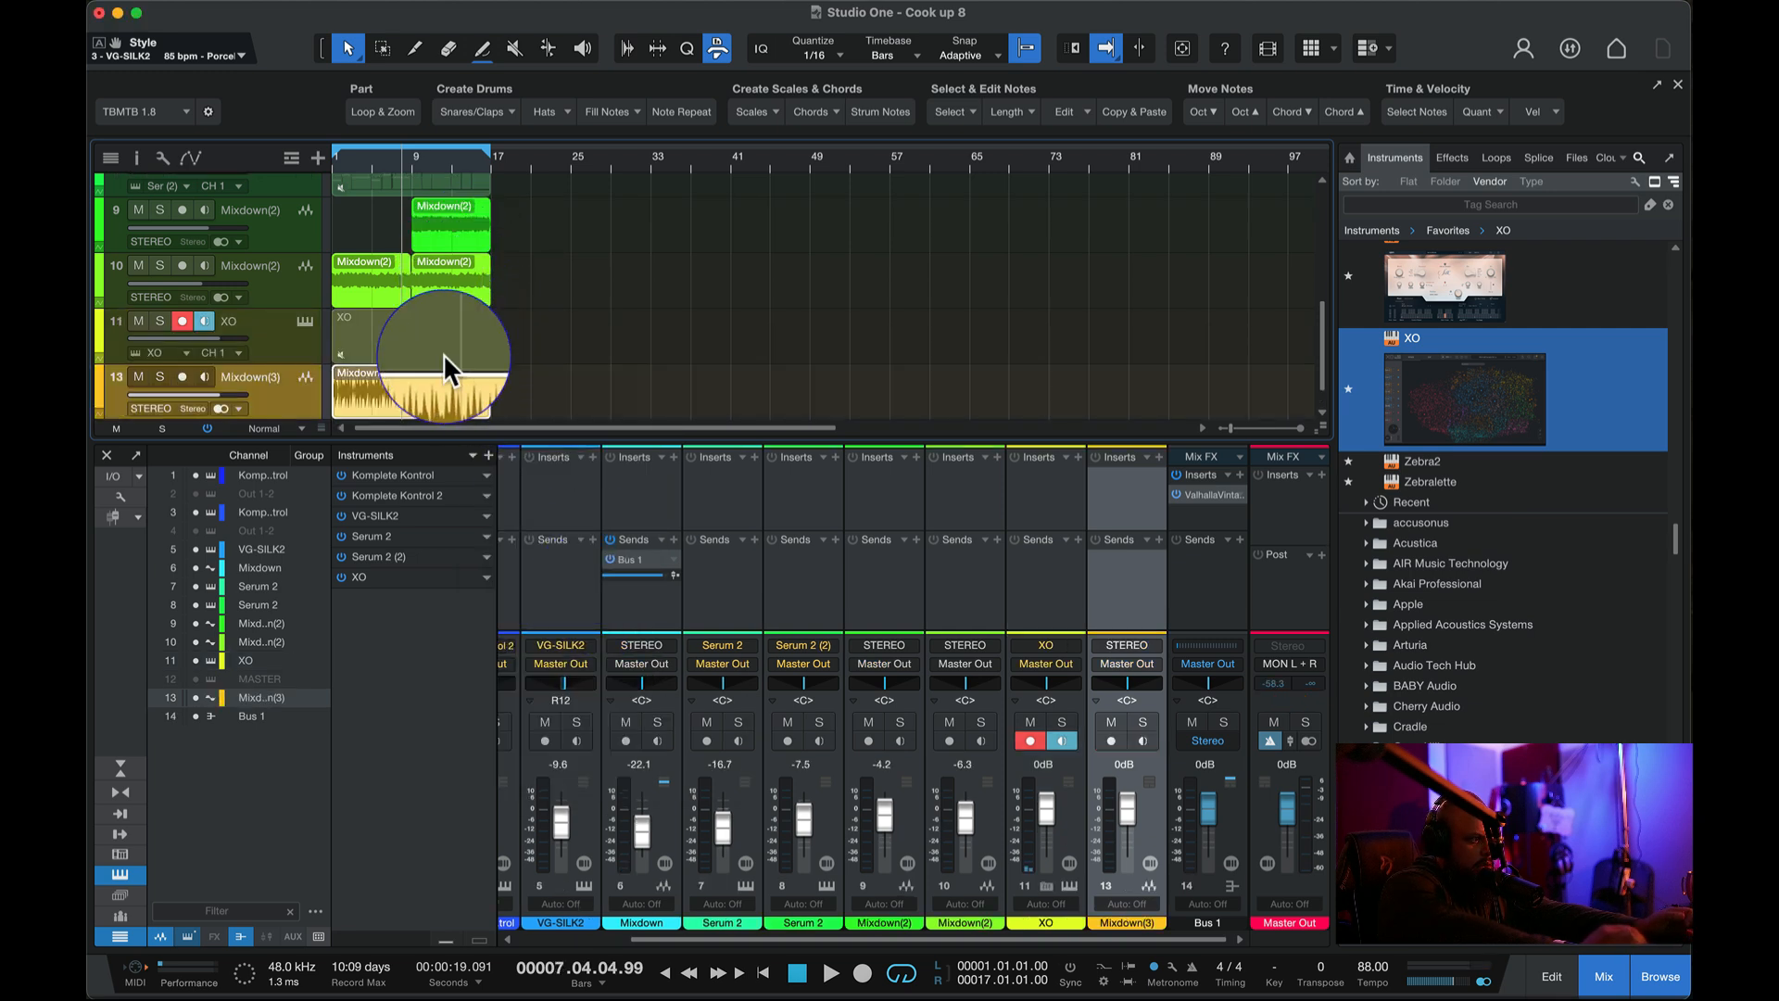
- Play the new drum mixdown briefly from the song start, stop, and hide the mixer
scroll(443, 353, down, 2)
click(333, 163)
key(space)
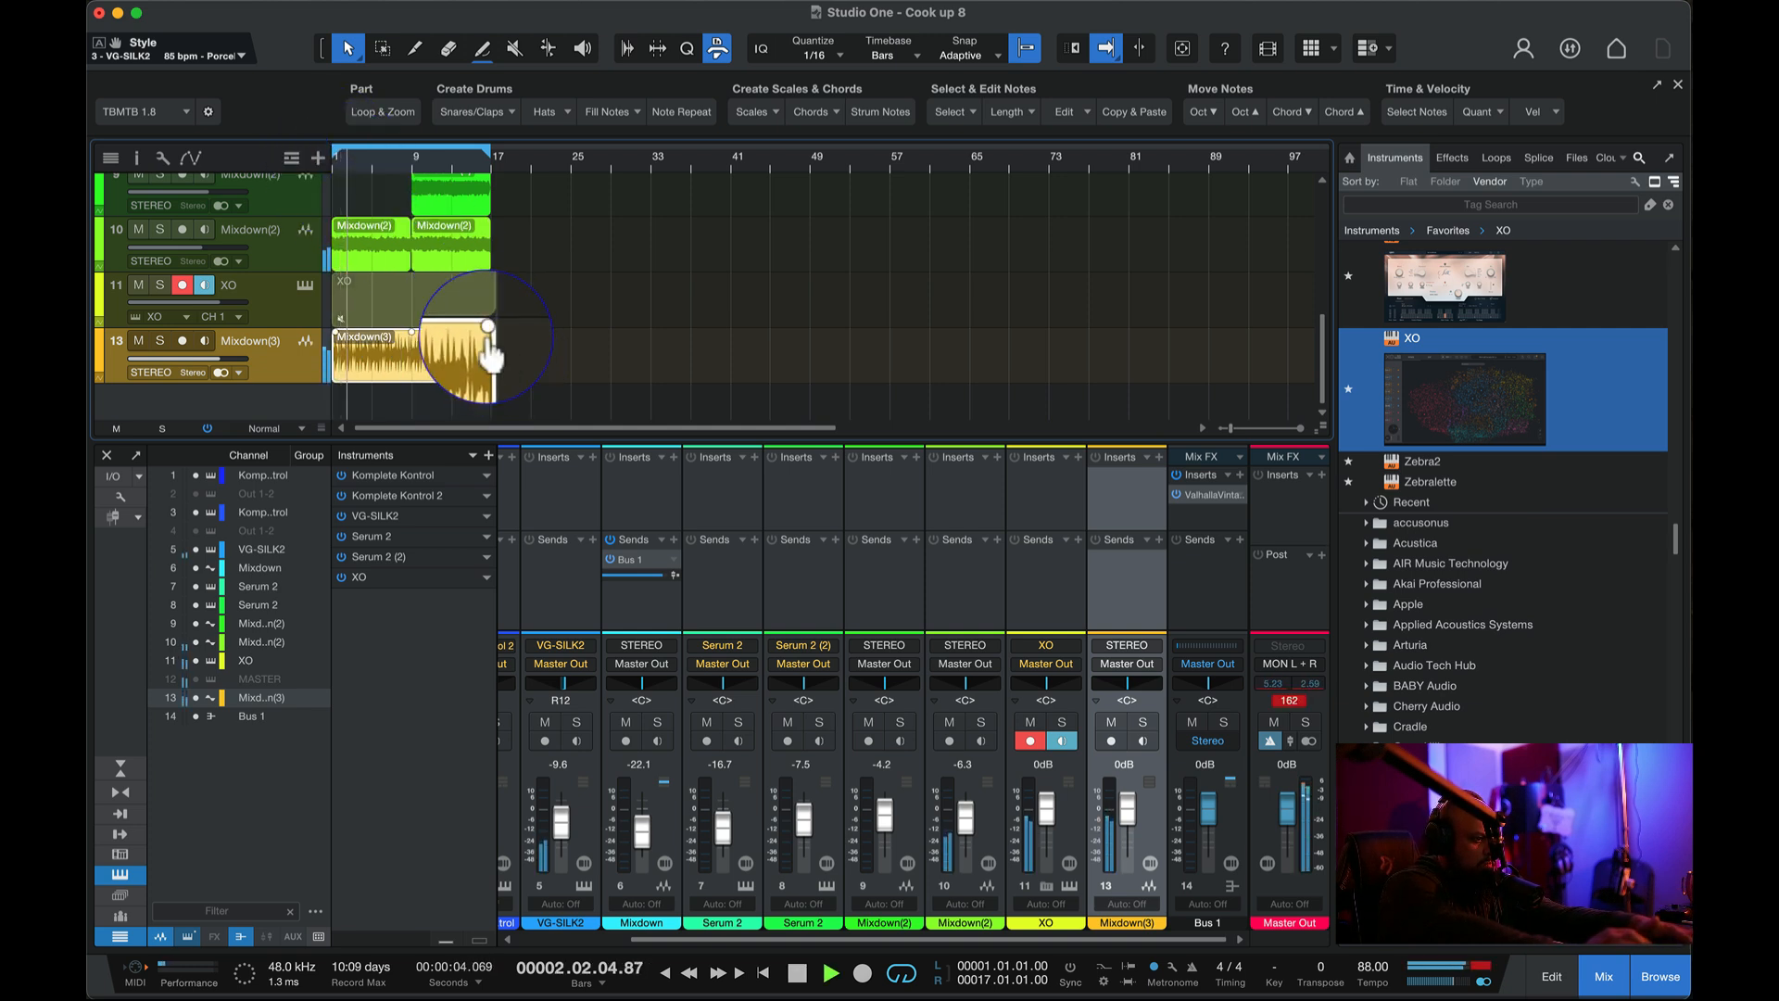
key(space)
scroll(532, 397, up, 2)
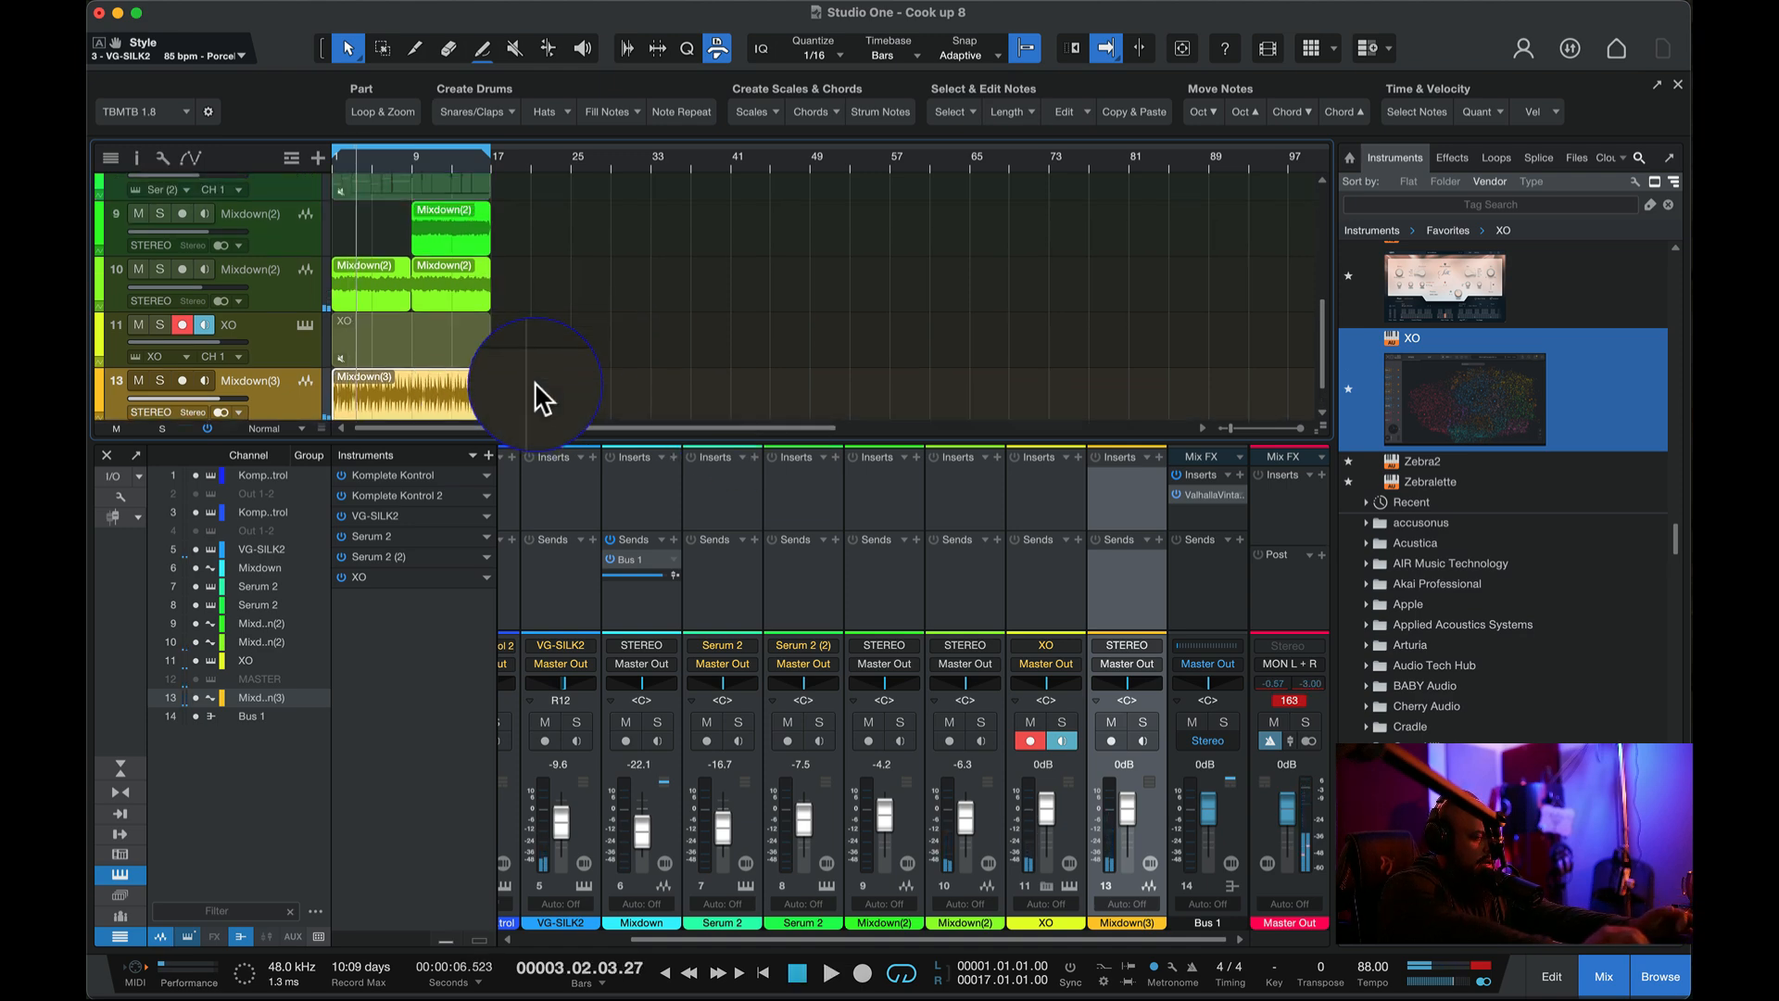
click(1605, 977)
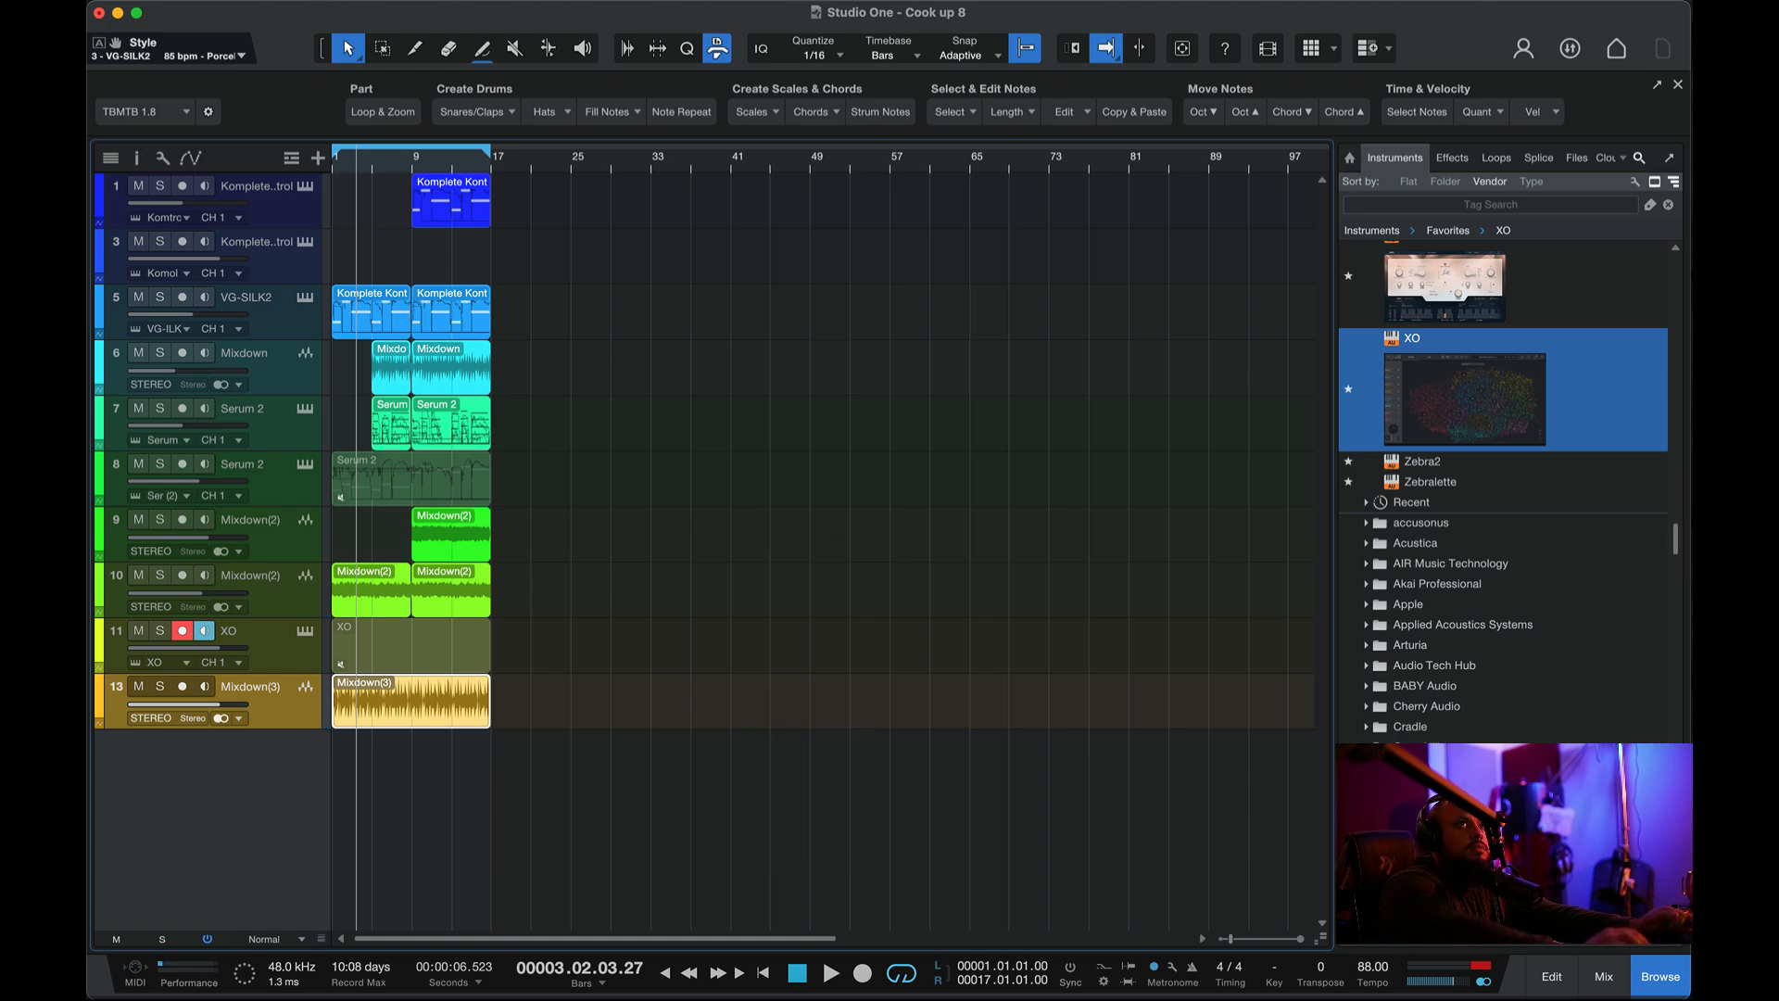
key(F11)
click(1047, 2)
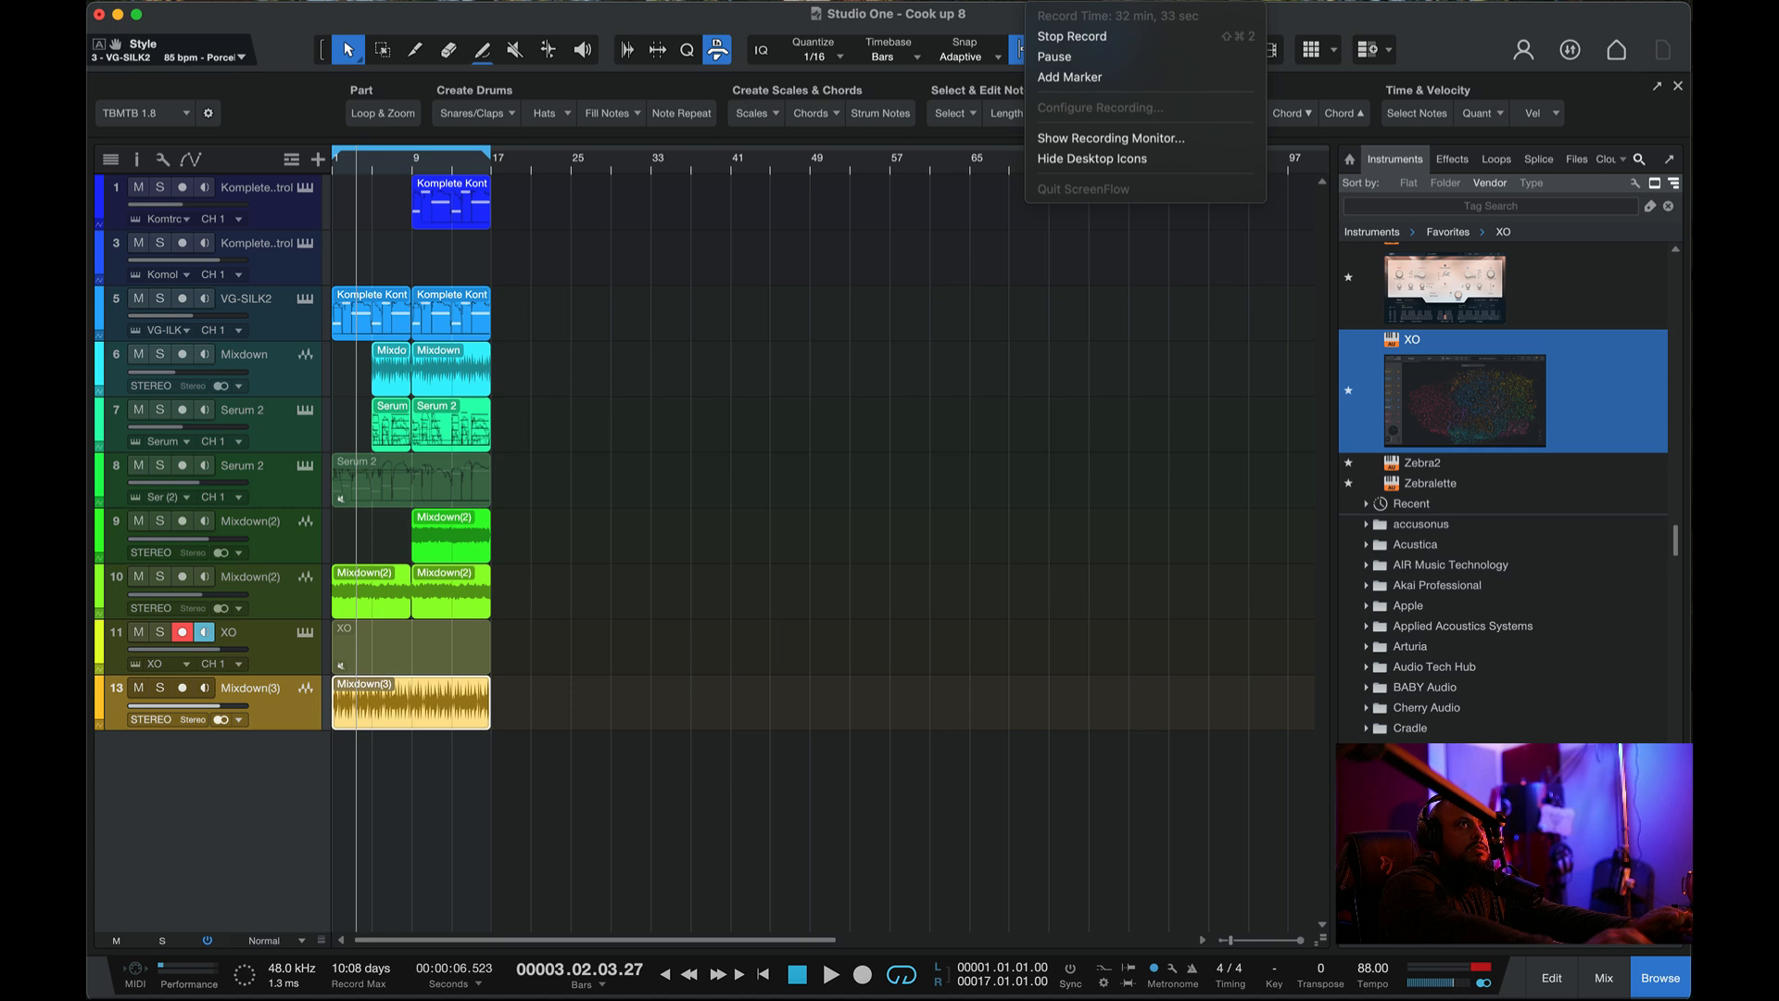
click(1079, 24)
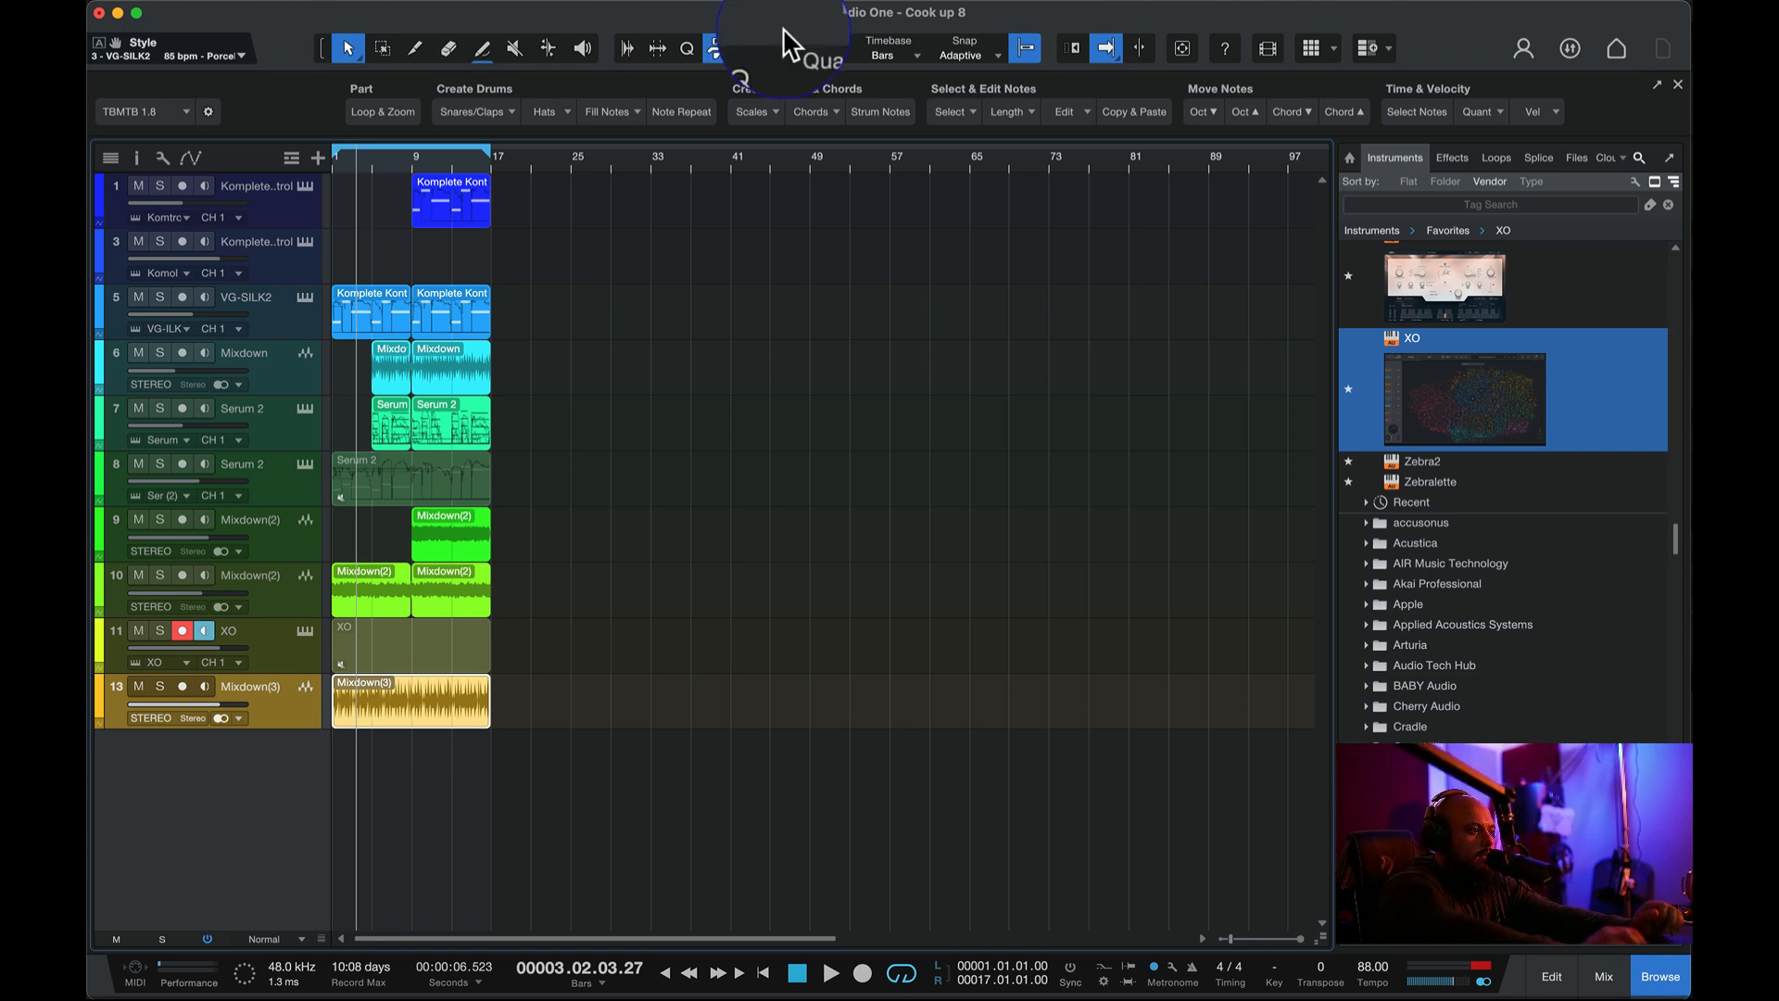
- Duplicate the events on all tracks twice and extend the loop range's end to bar 49
drag(620, 754, 315, 147)
click(450, 320)
click(593, 546)
drag(597, 926, 237, 172)
key(d)
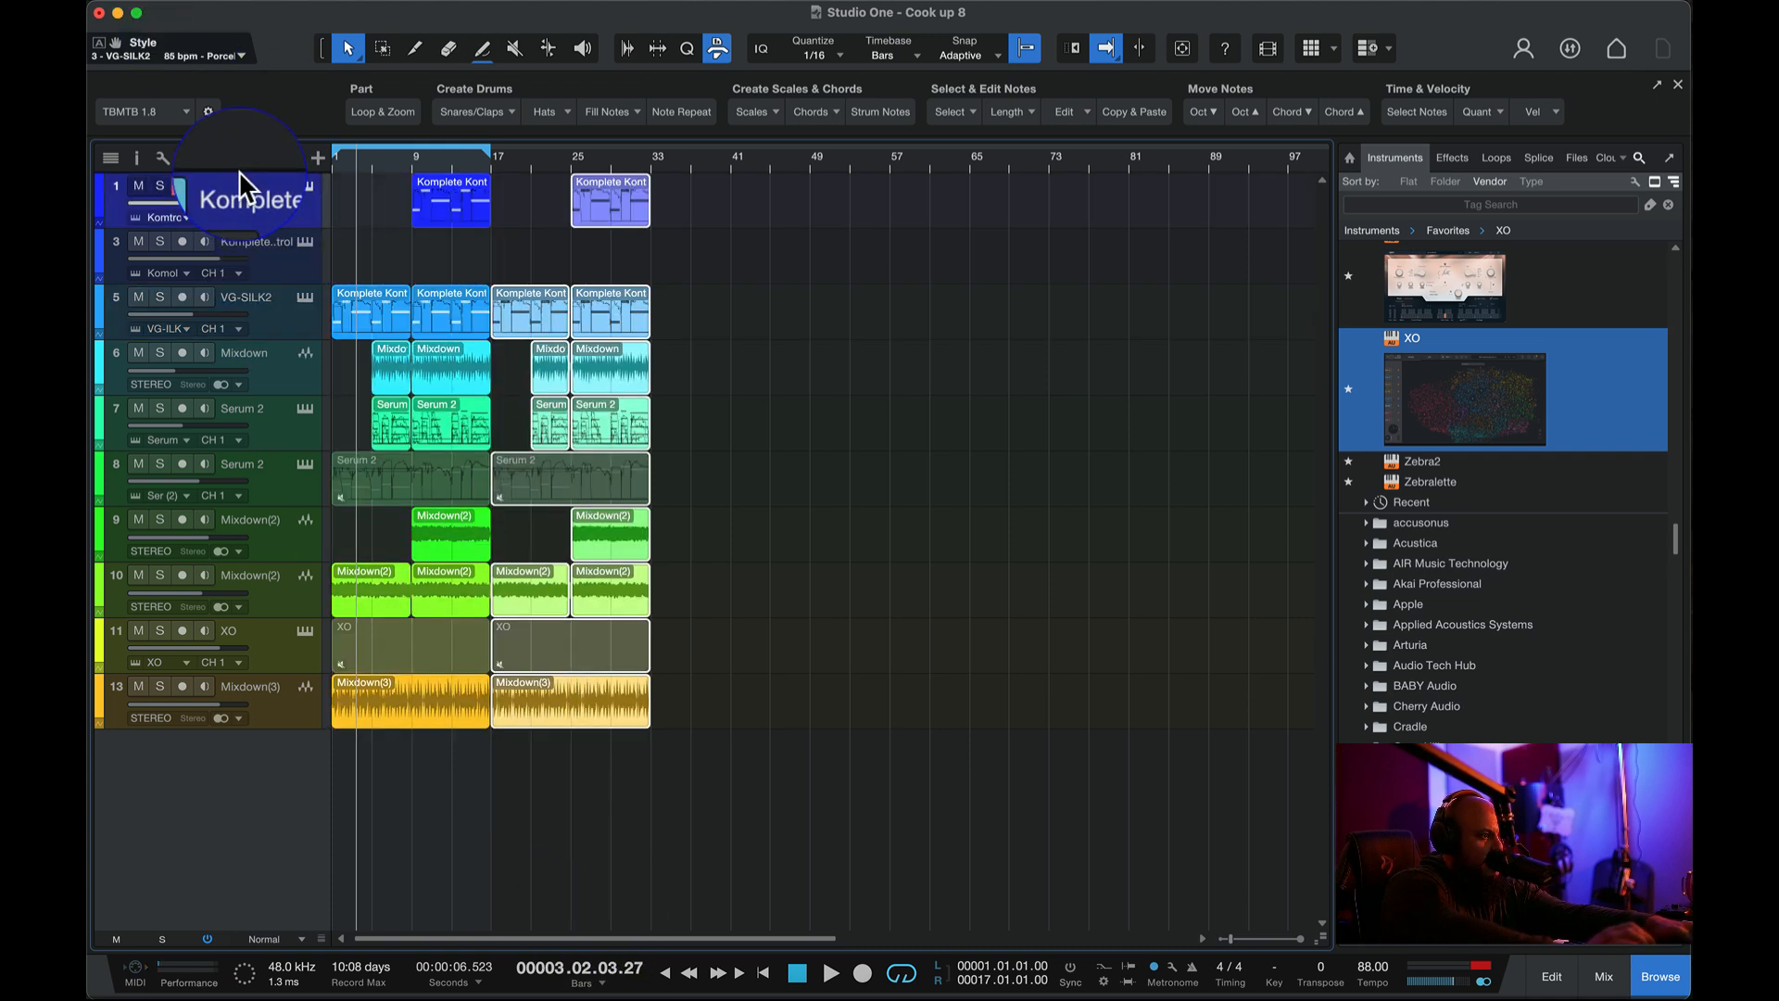
key(d)
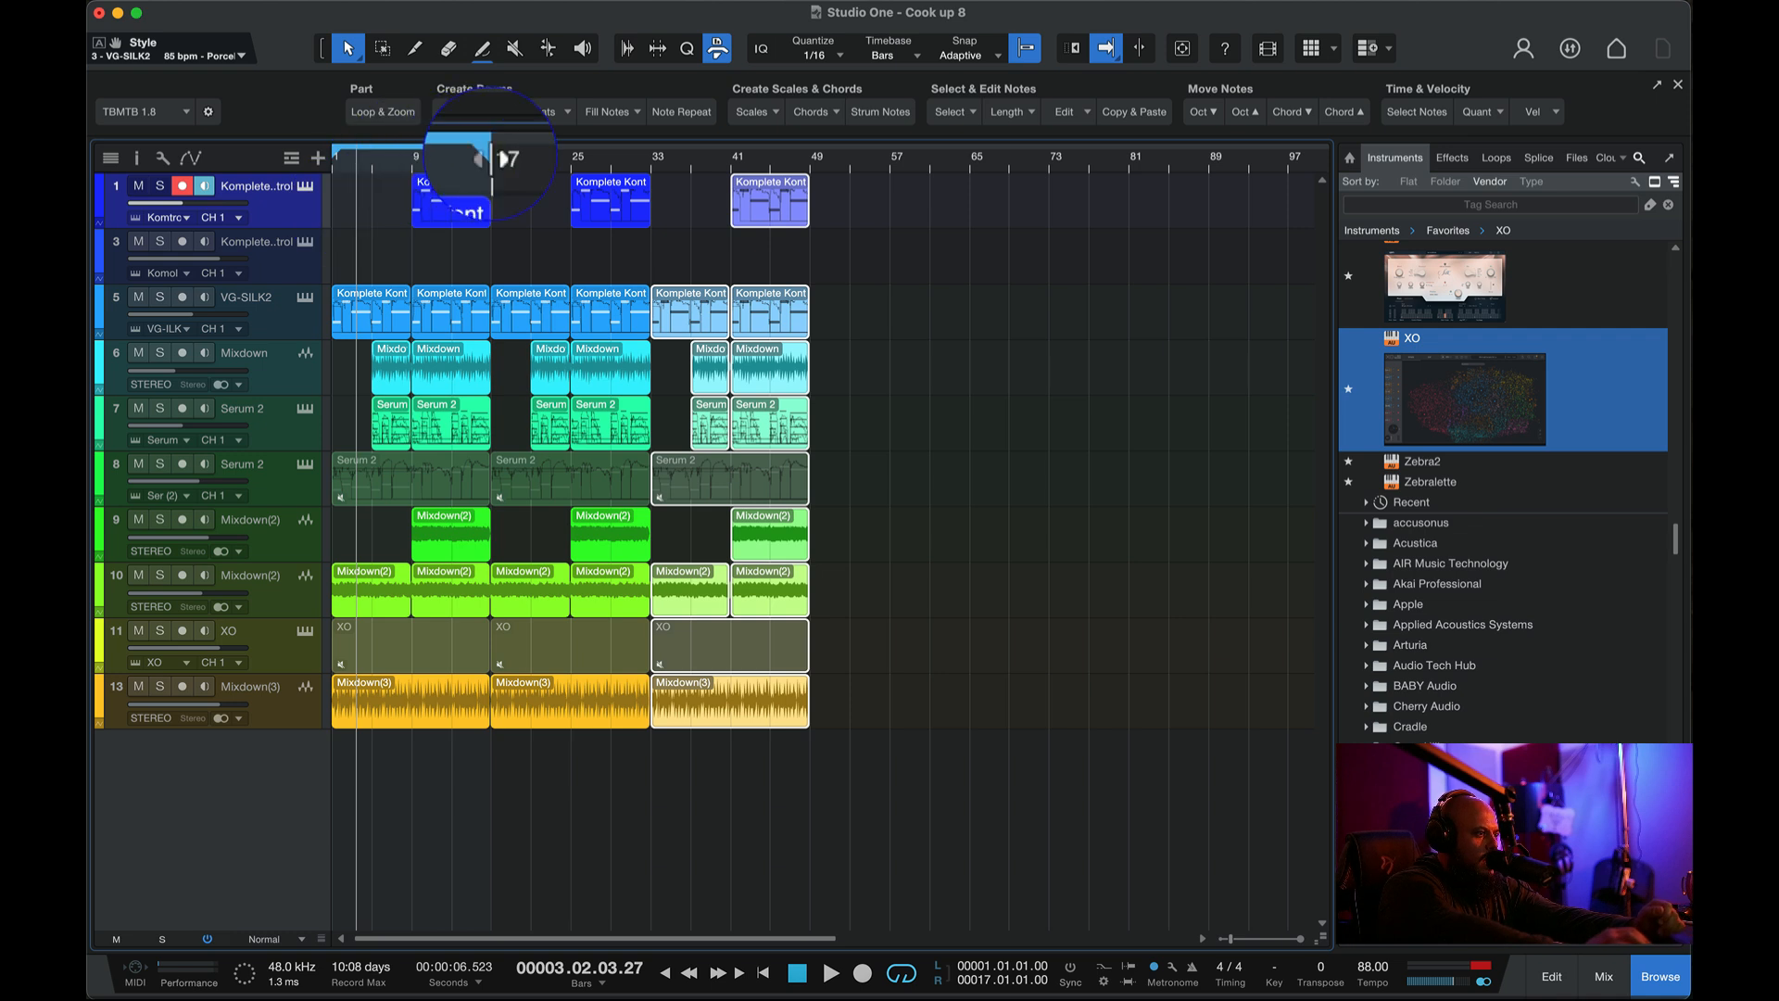
drag(491, 153, 813, 188)
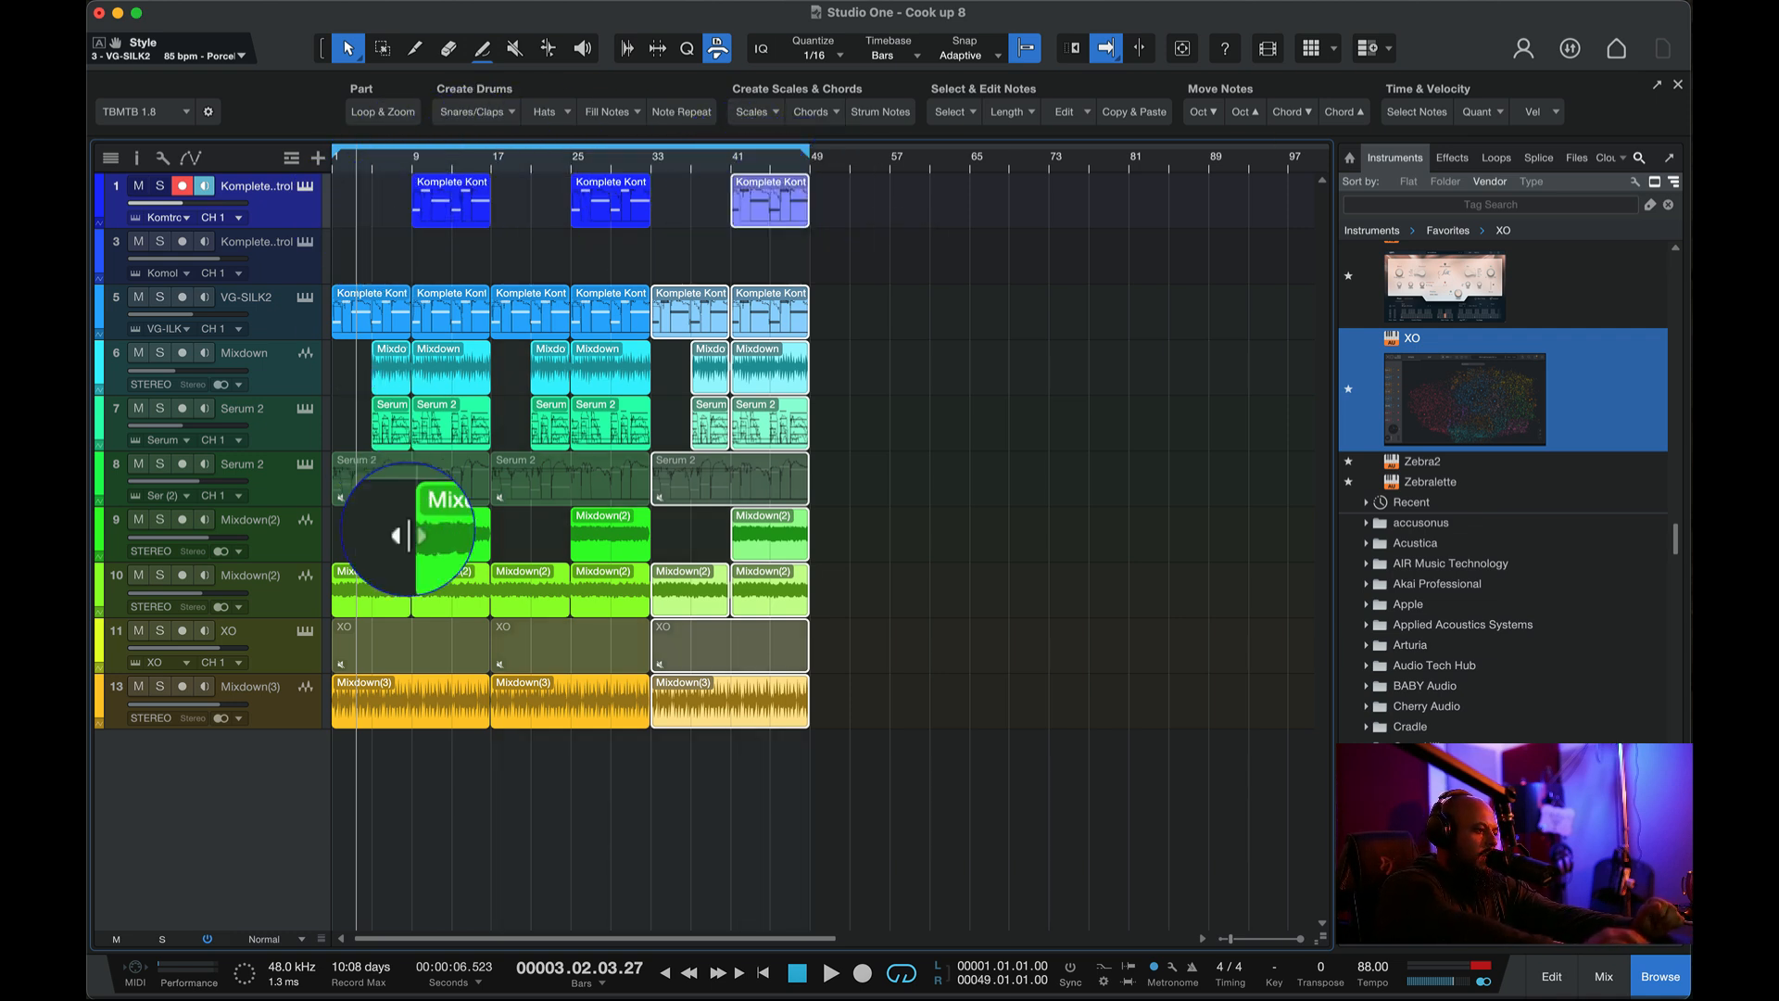
- Trim the first drum mixdown event to start at bar 5, and play briefly from the song start
click(280, 700)
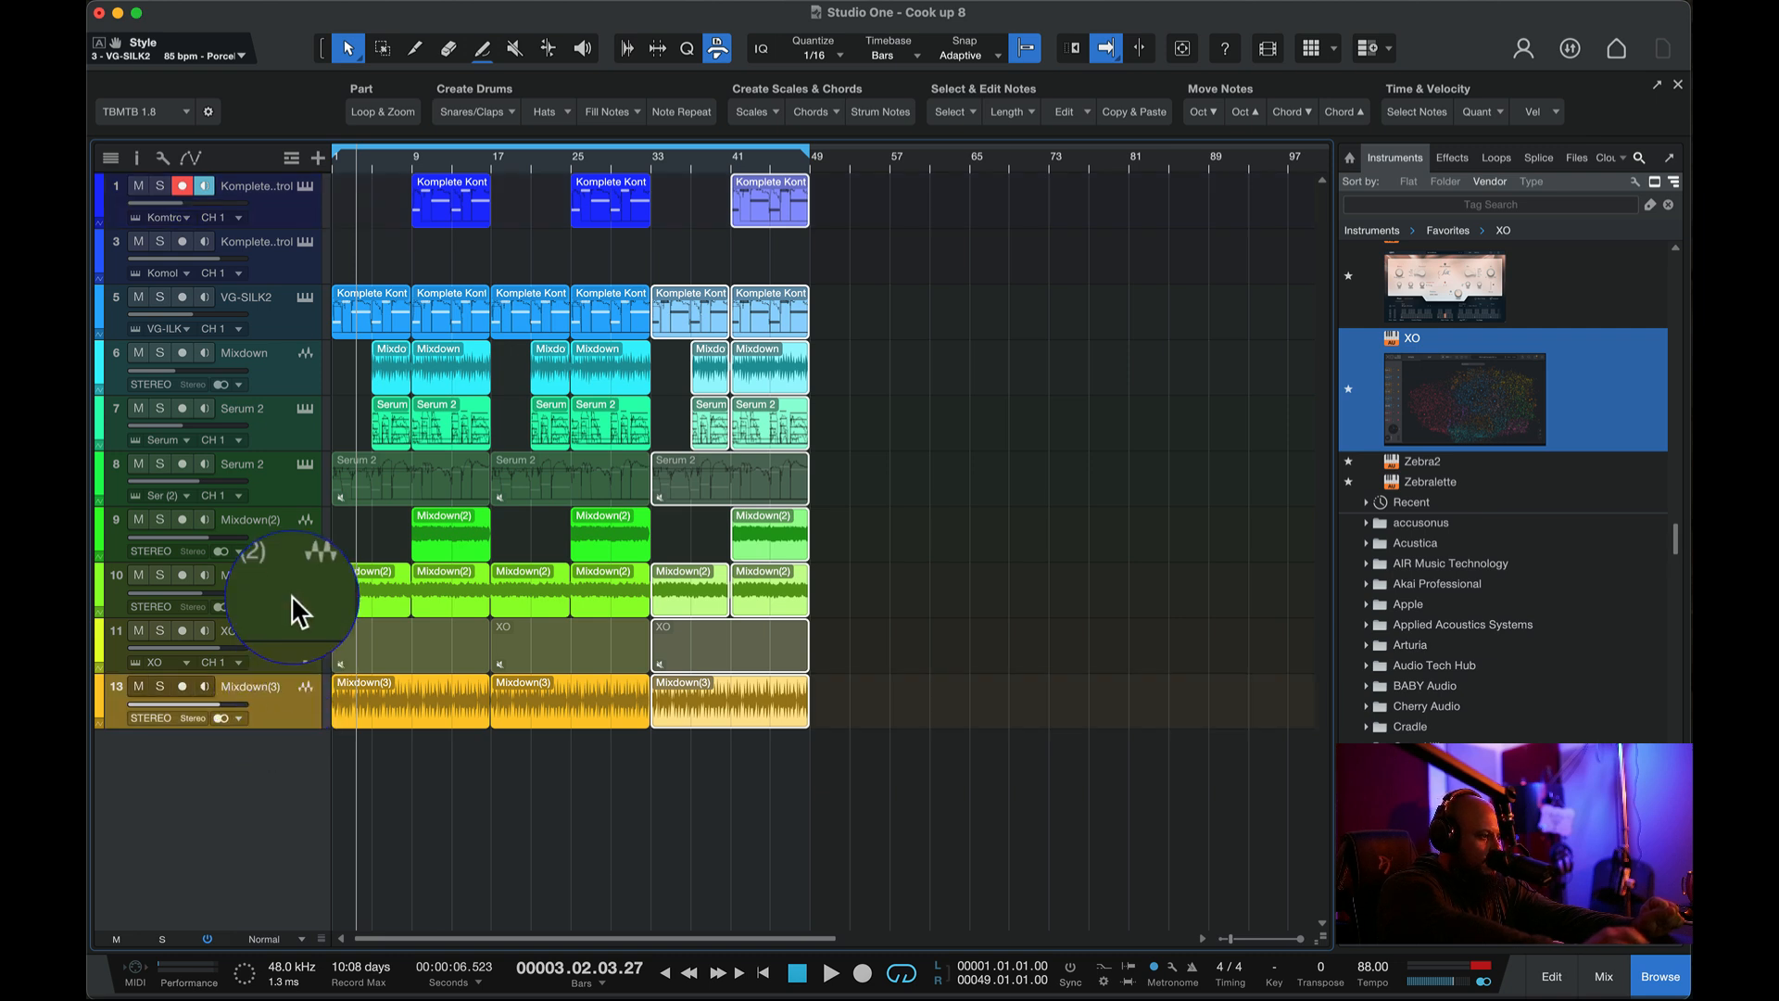
click(289, 598)
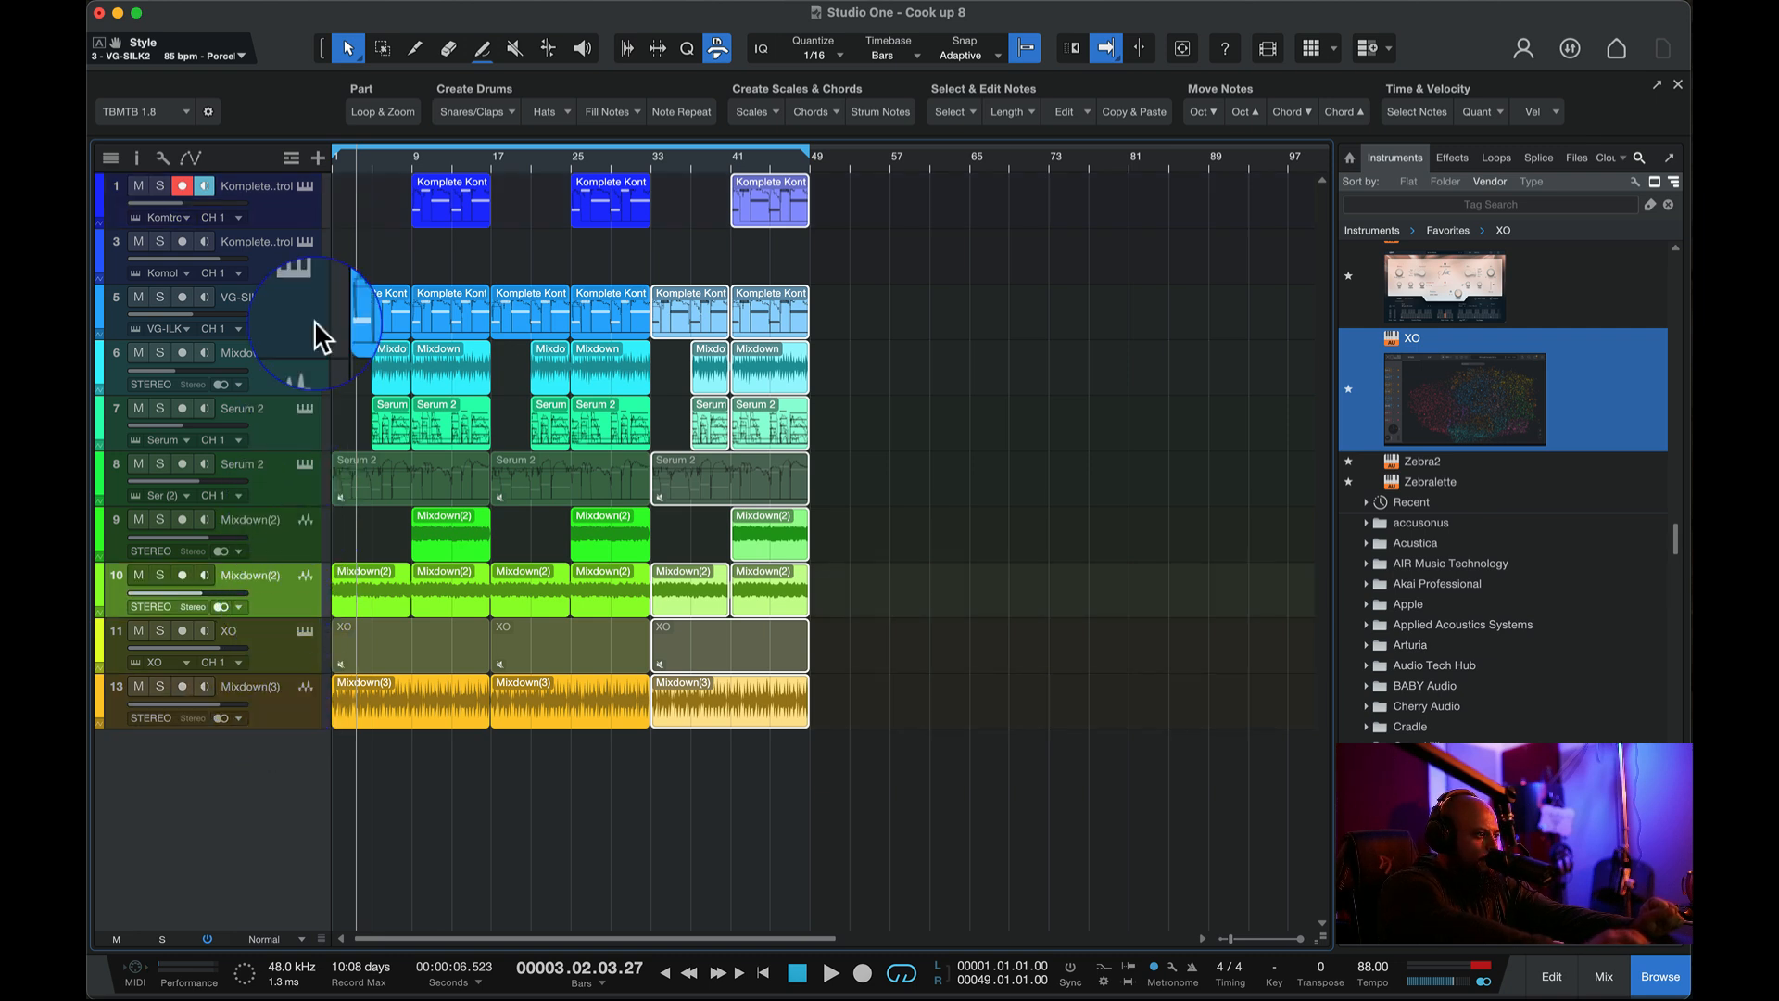
click(301, 209)
click(333, 164)
click(377, 707)
drag(326, 710, 372, 718)
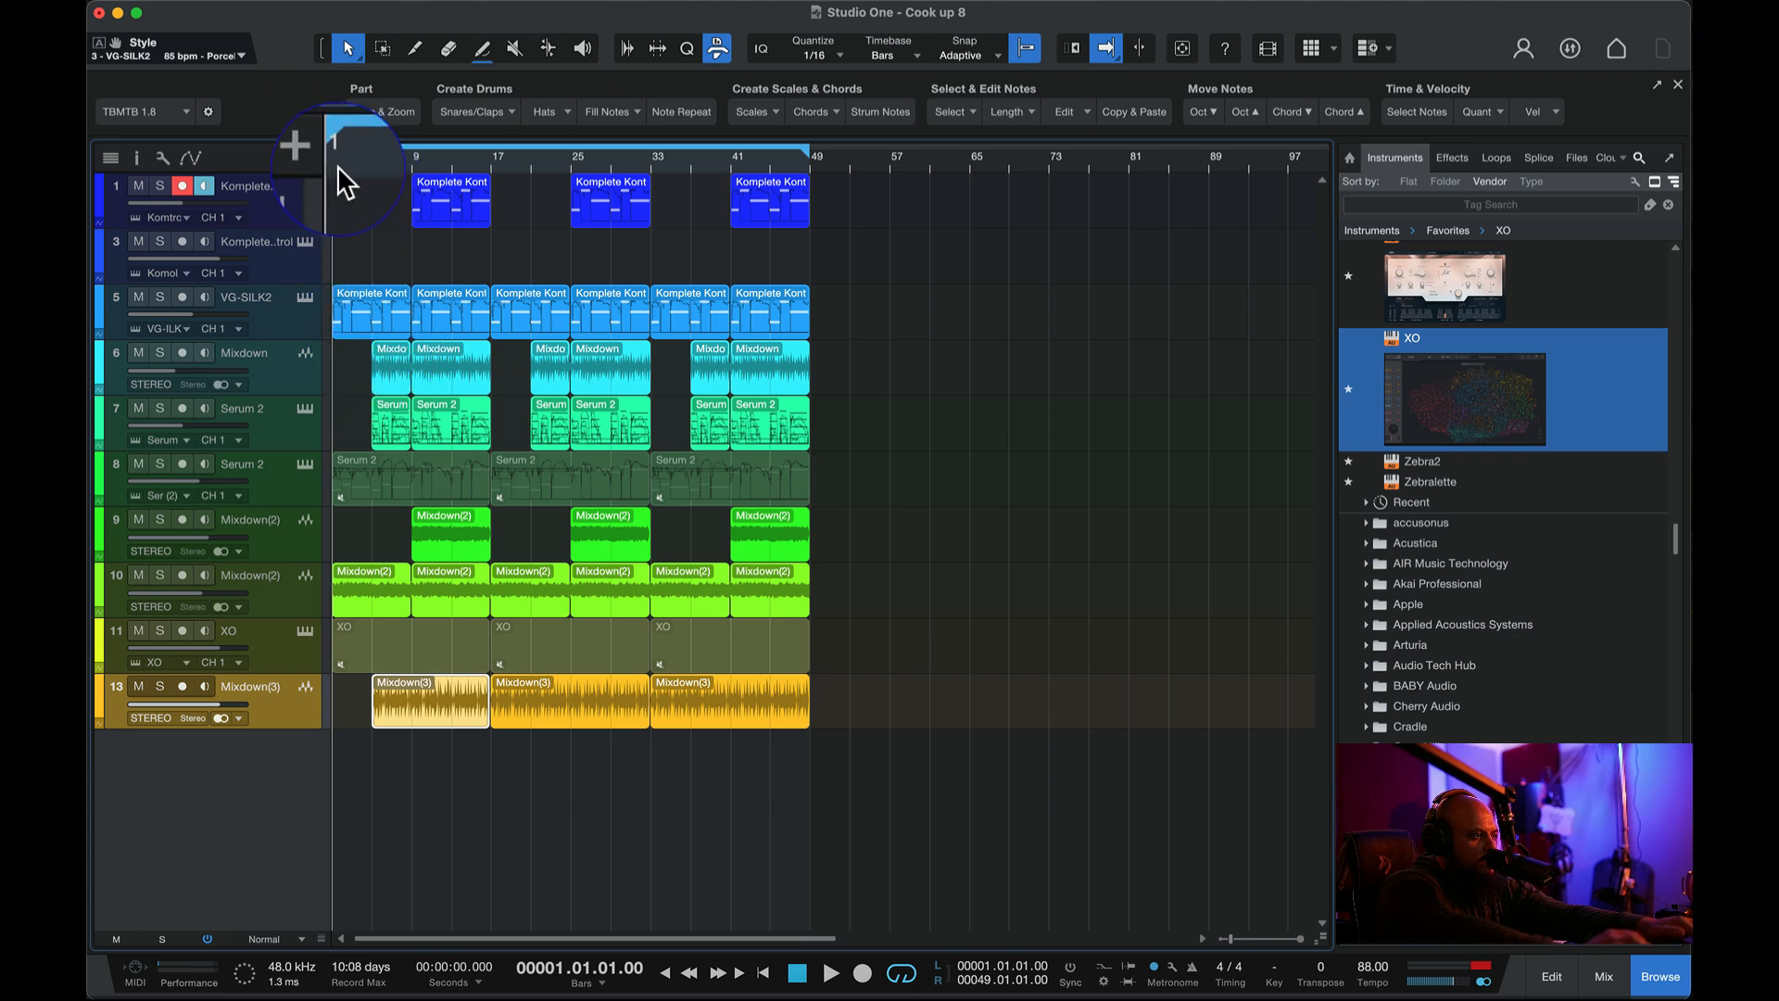
key(space)
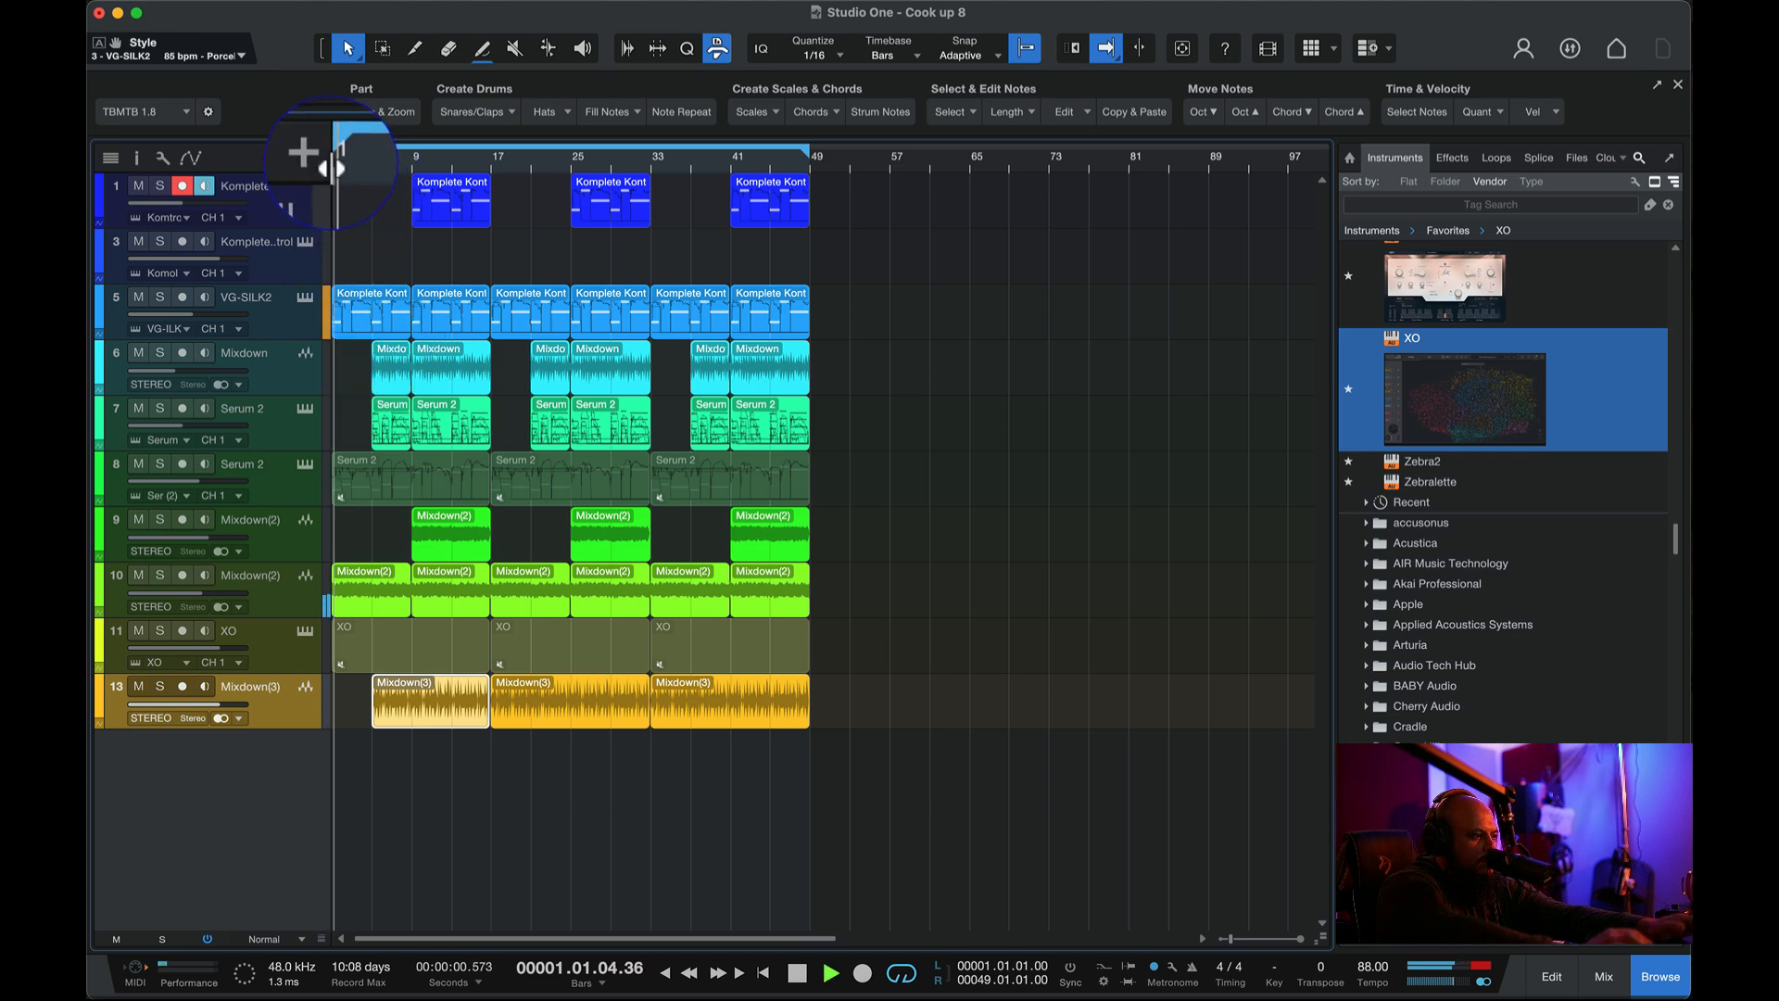
key(space)
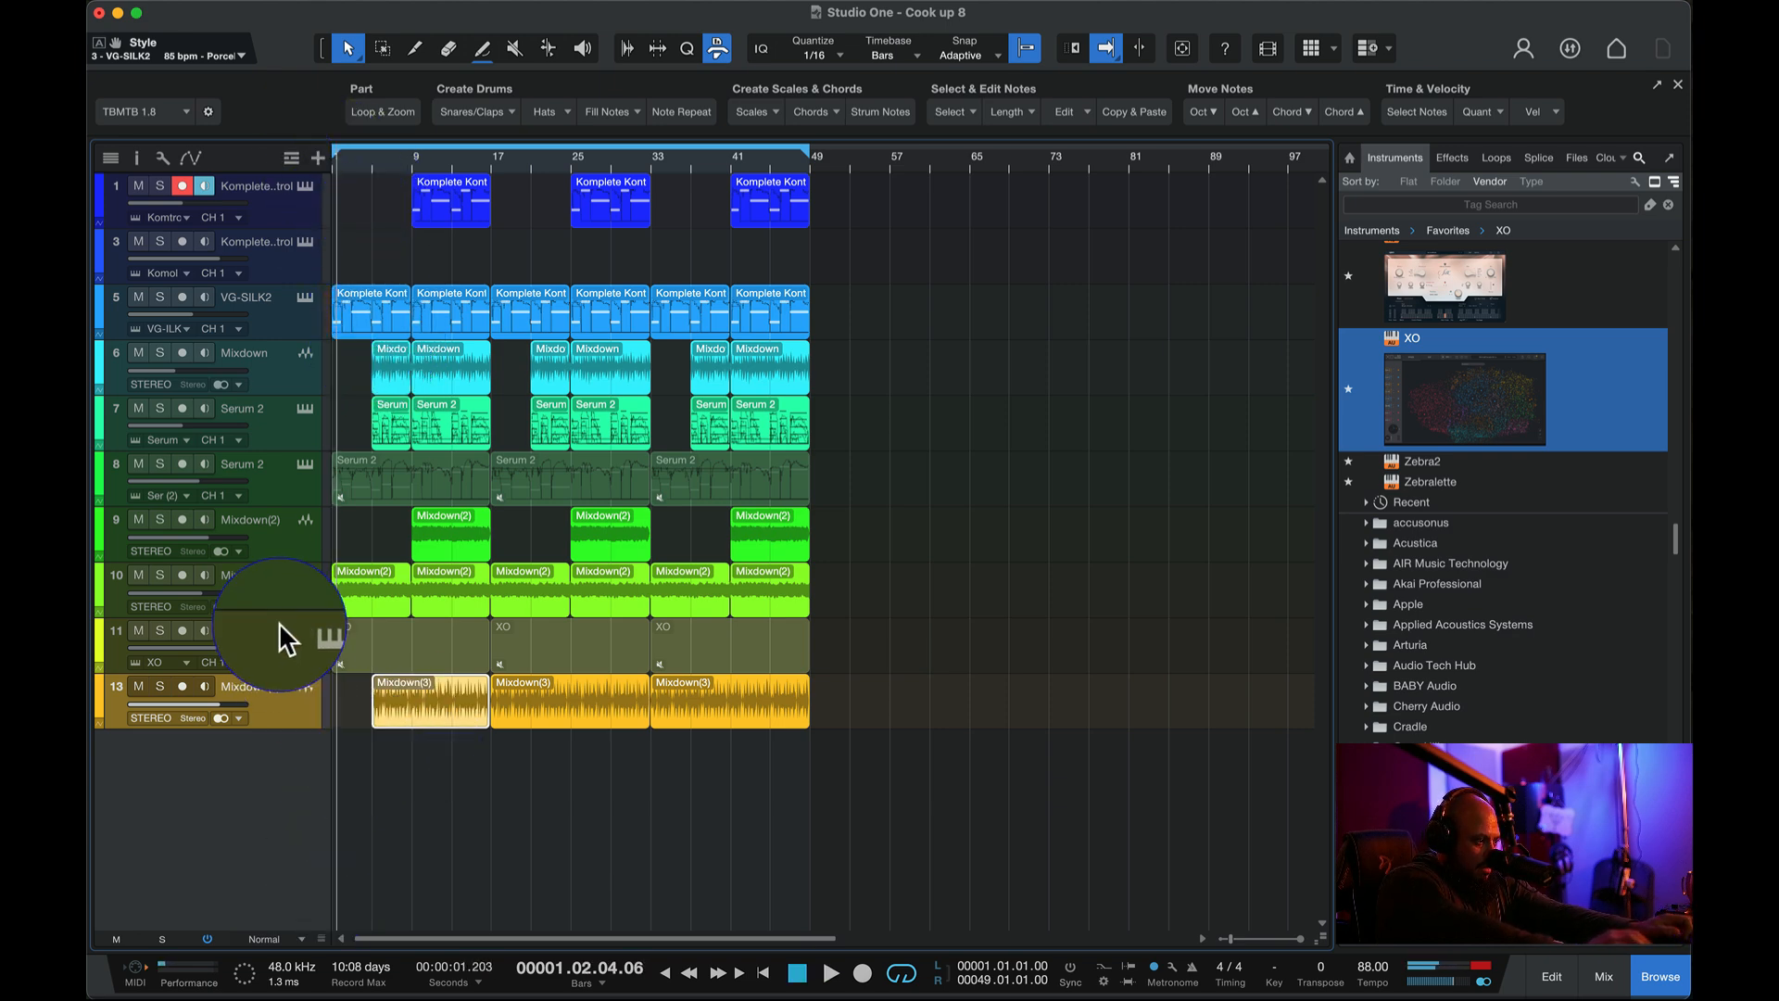
- Mute the XO instrument track, close its plug-in window and play the arrangement briefly from bar 1
click(306, 637)
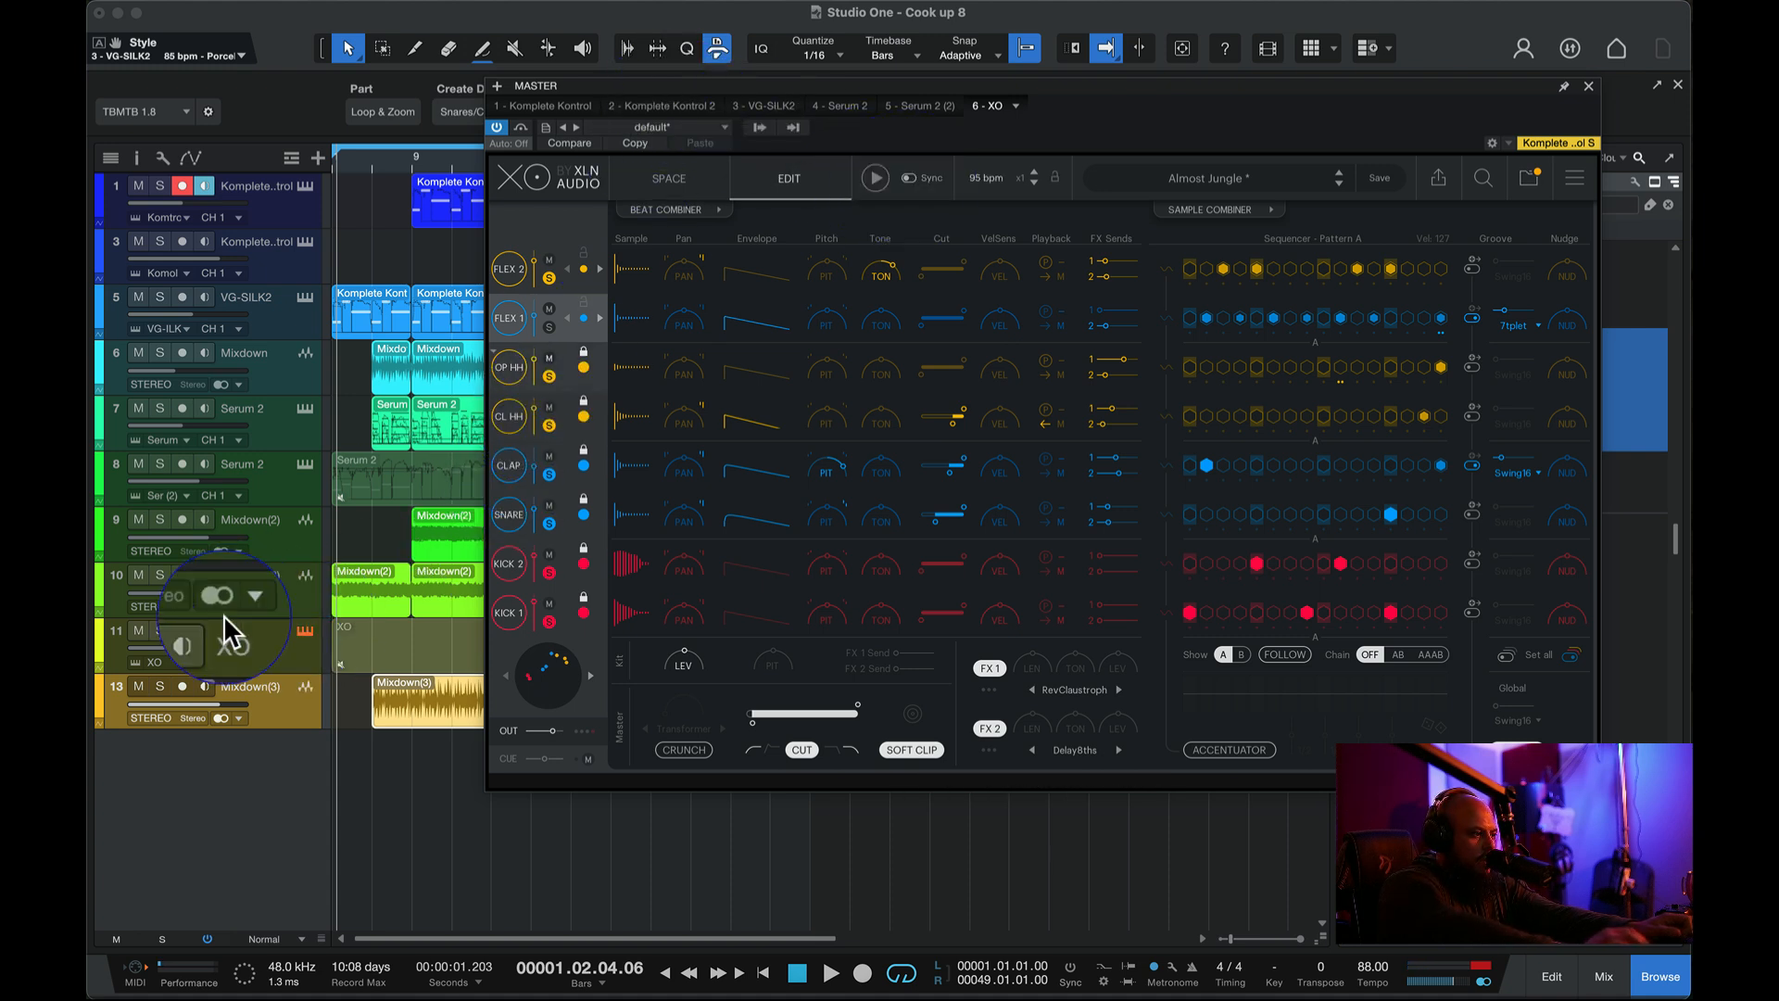
click(138, 630)
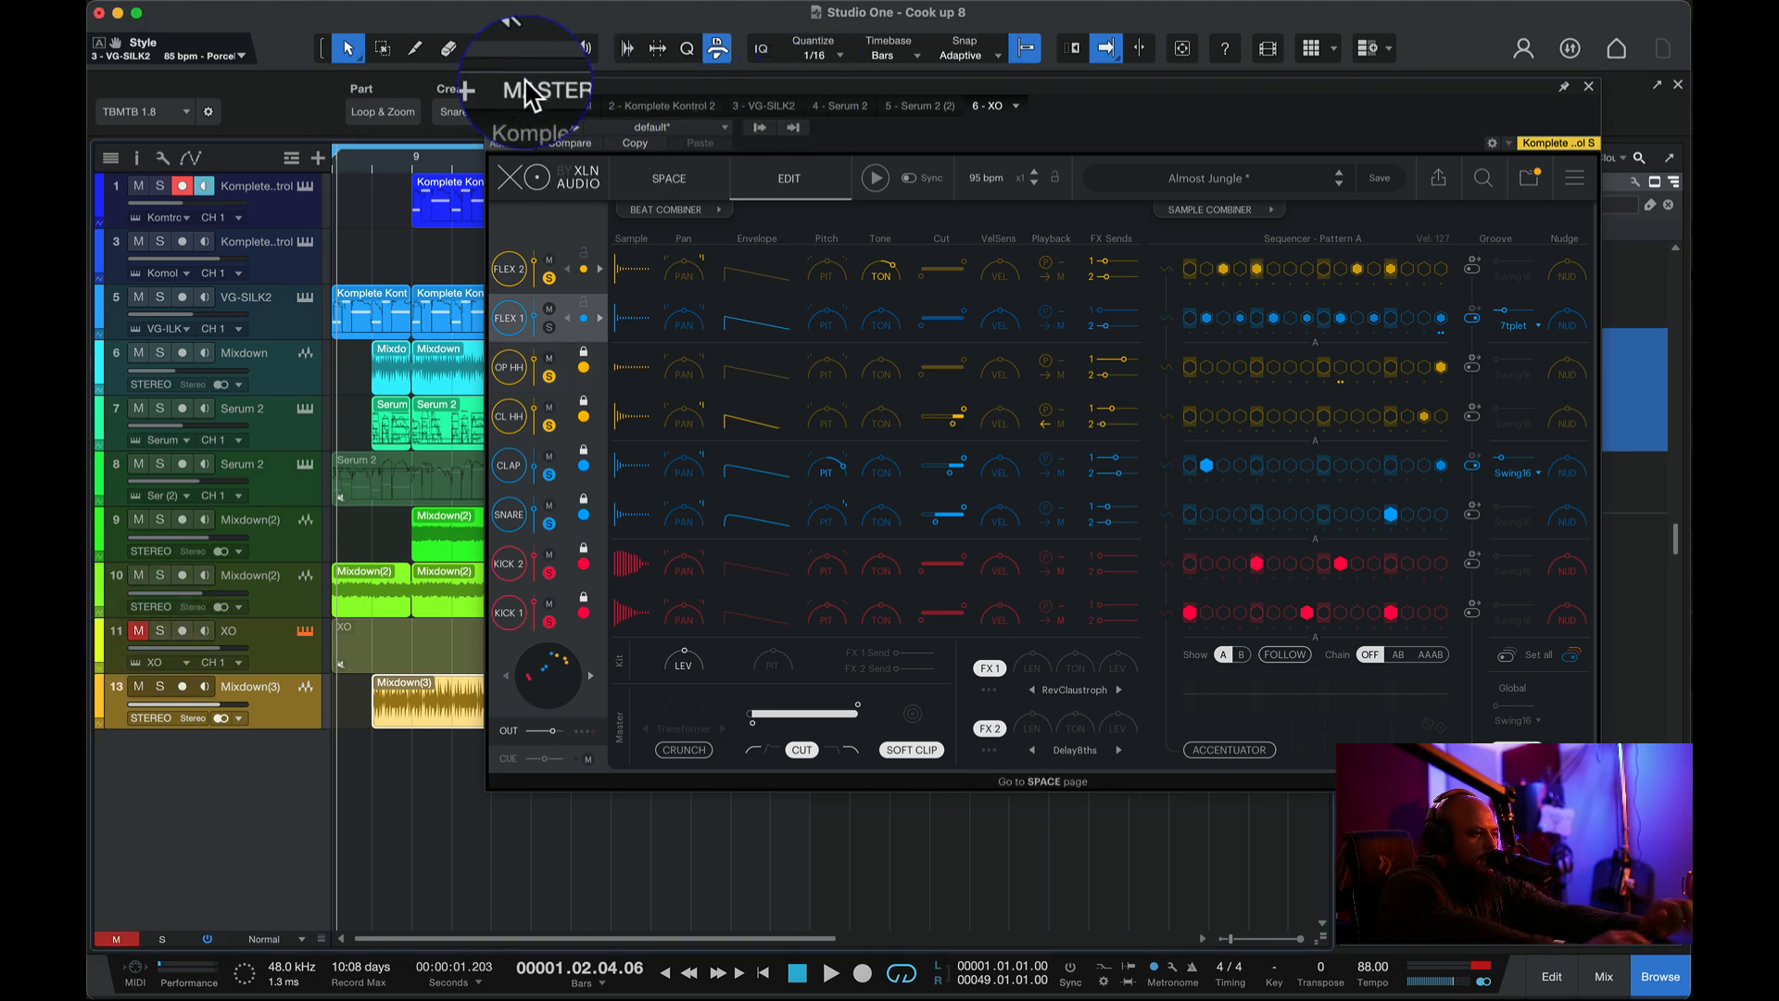
click(1589, 87)
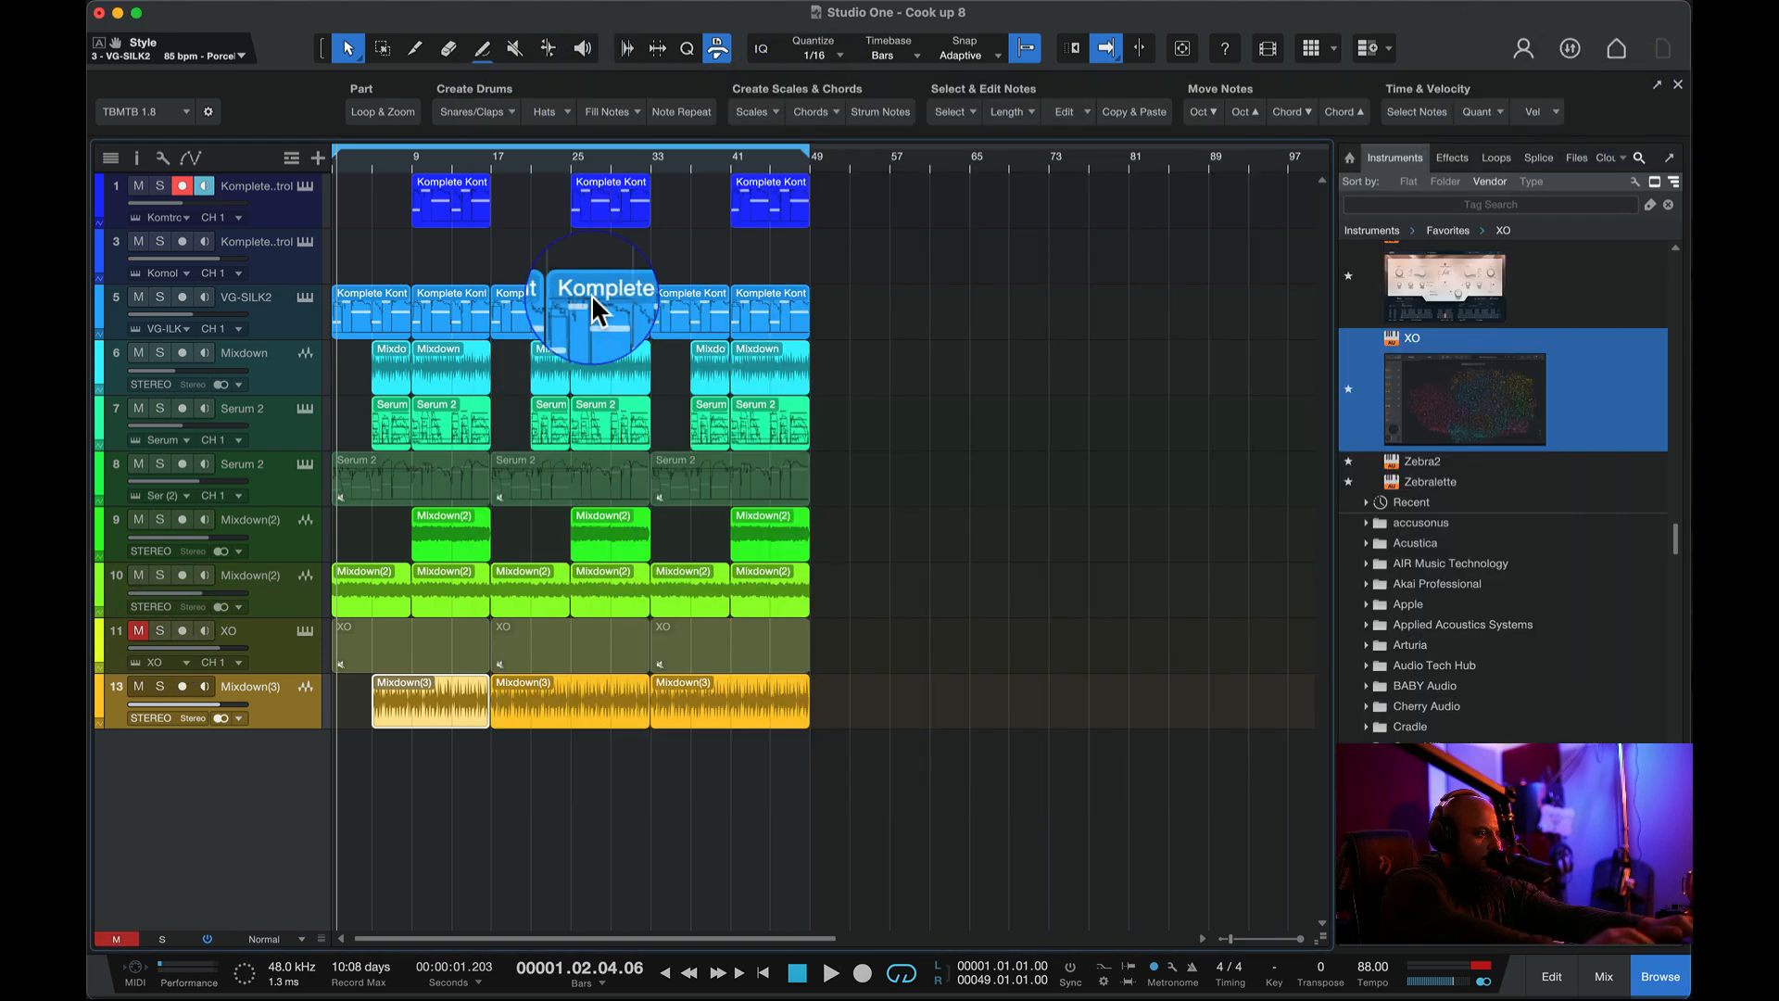
click(332, 159)
key(space)
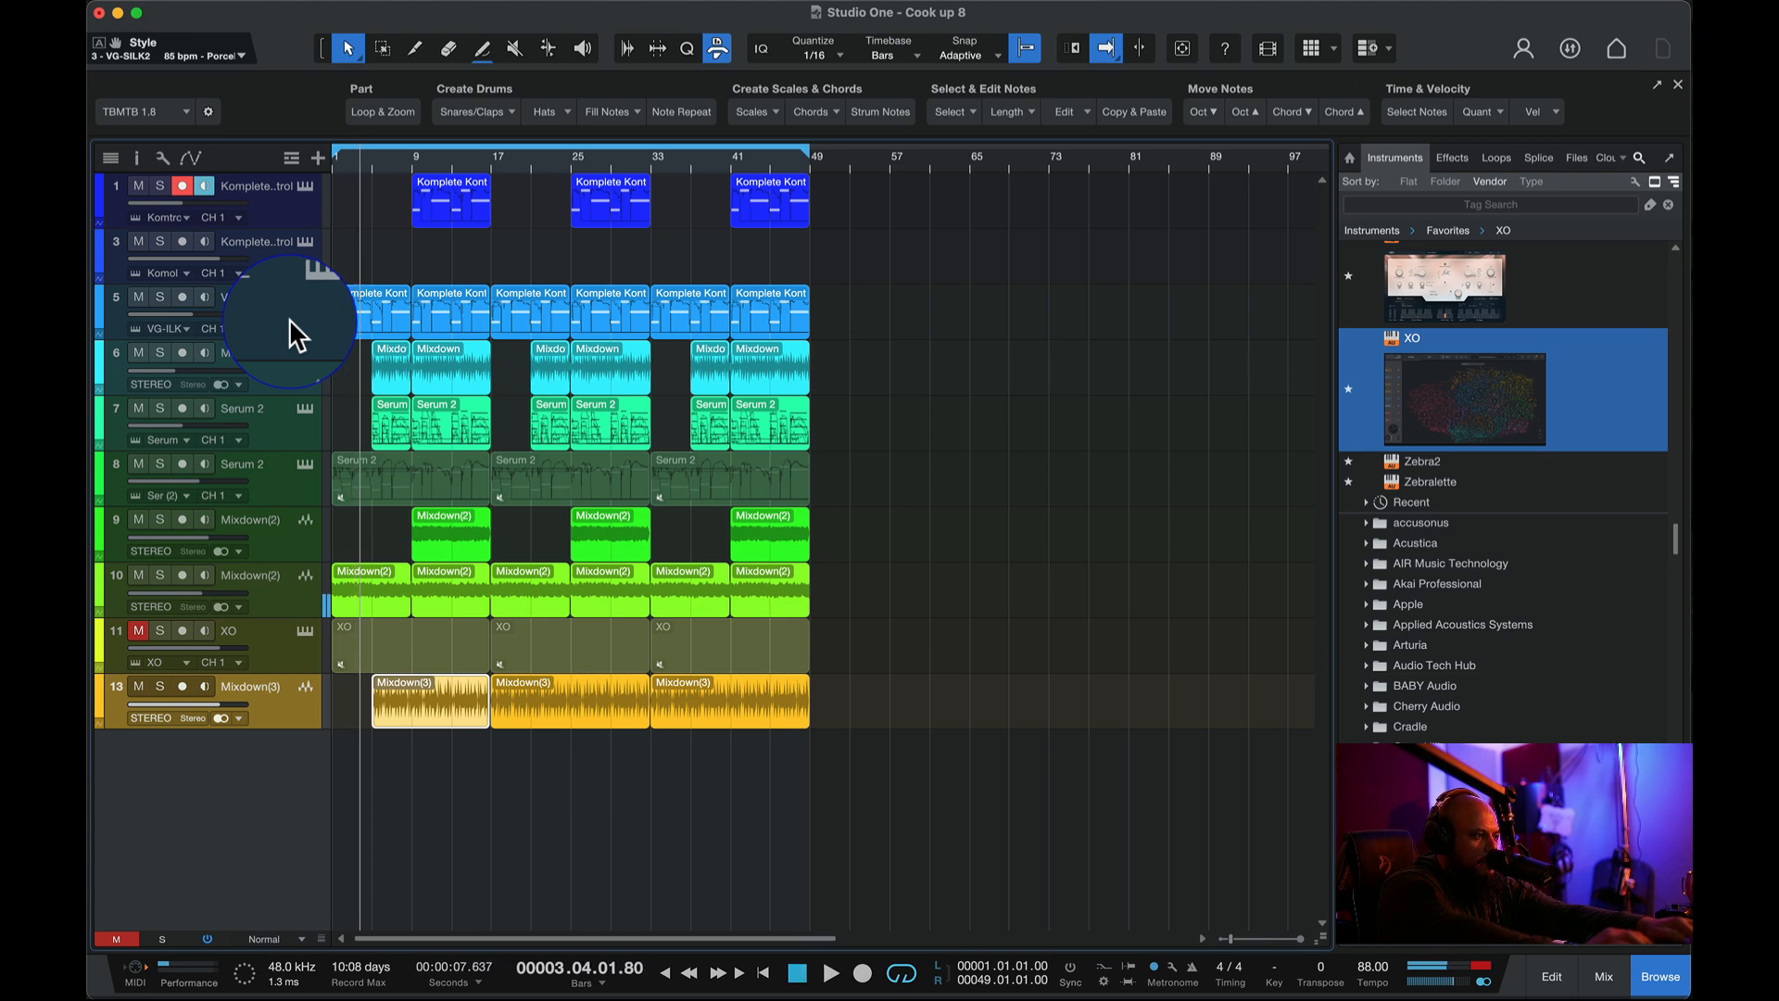
key(space)
- Insert The God Particle on the master output and return the playhead to the song start
click(1604, 975)
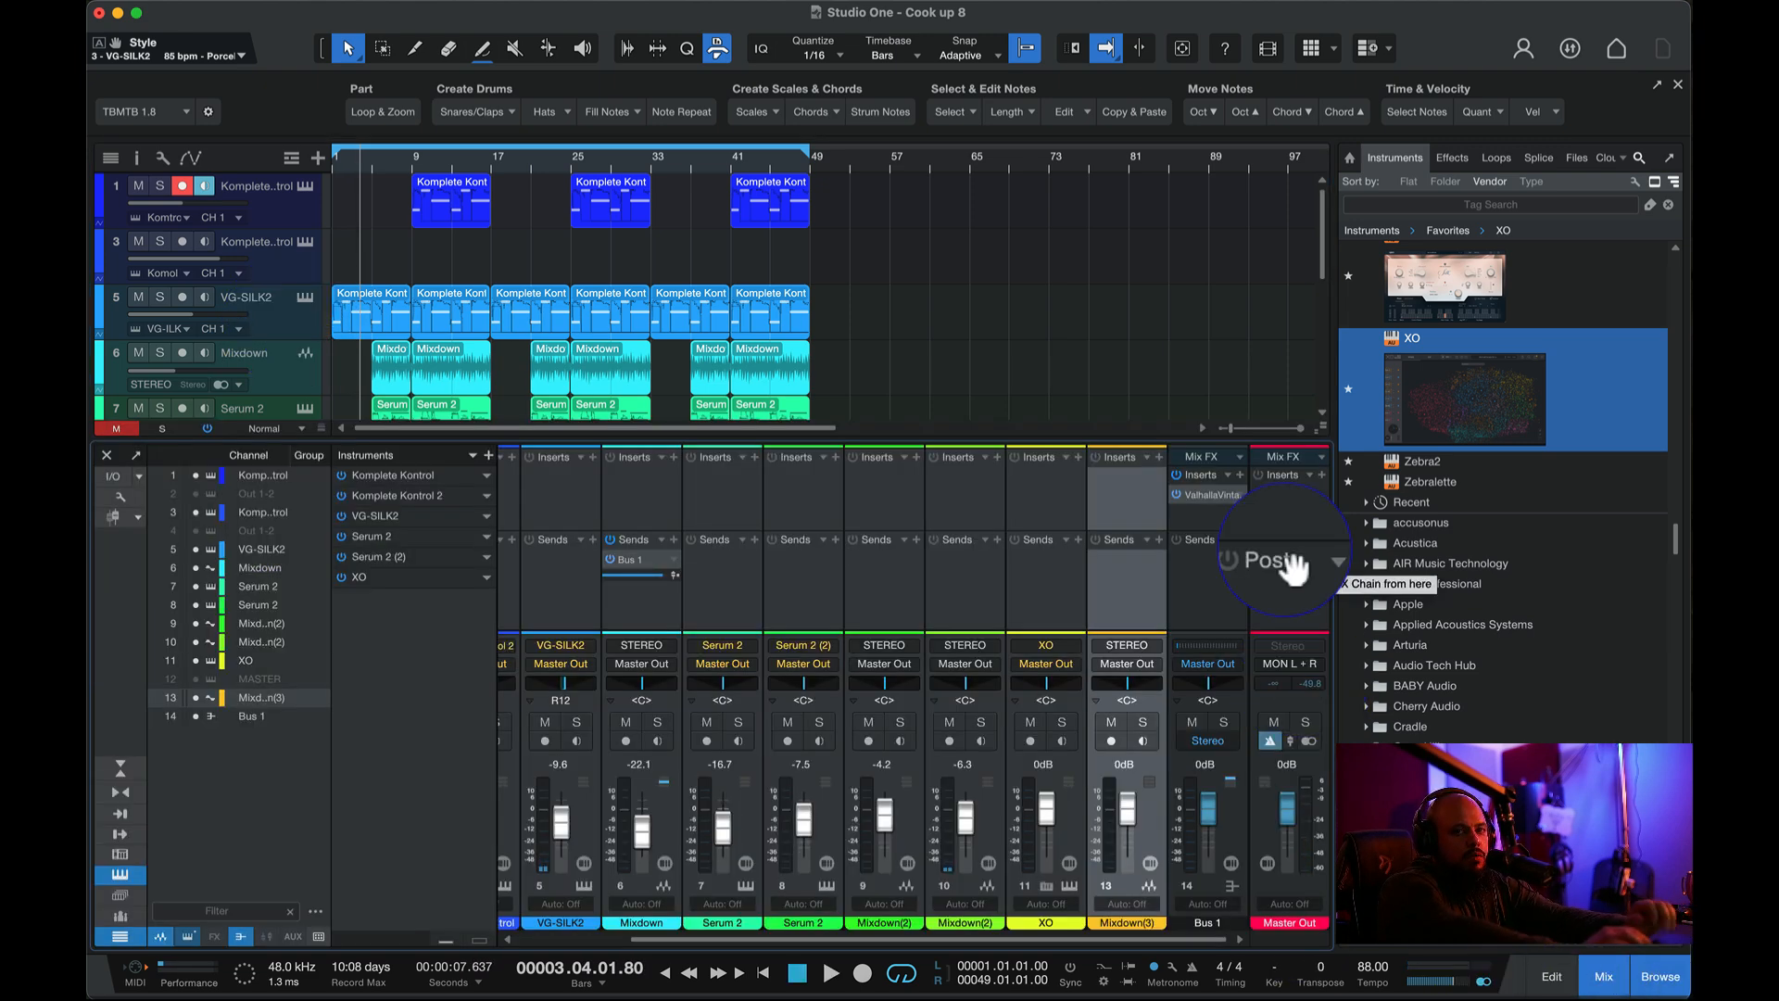
click(1322, 474)
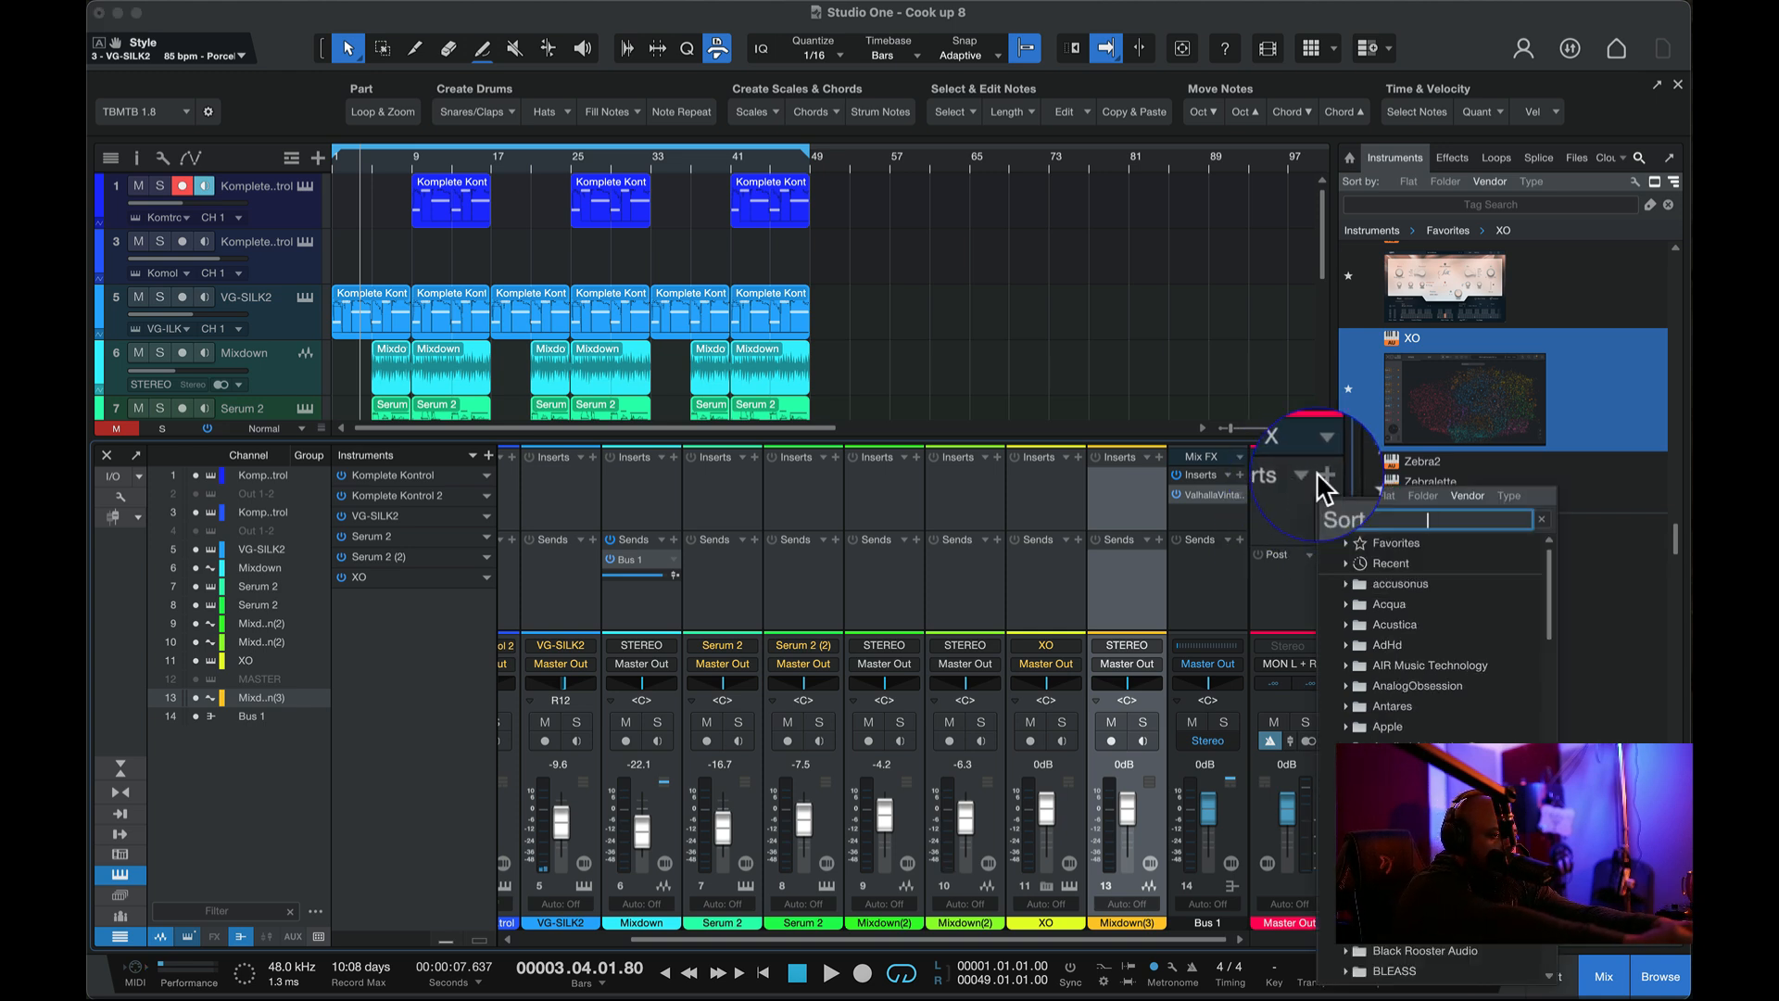
text(god)
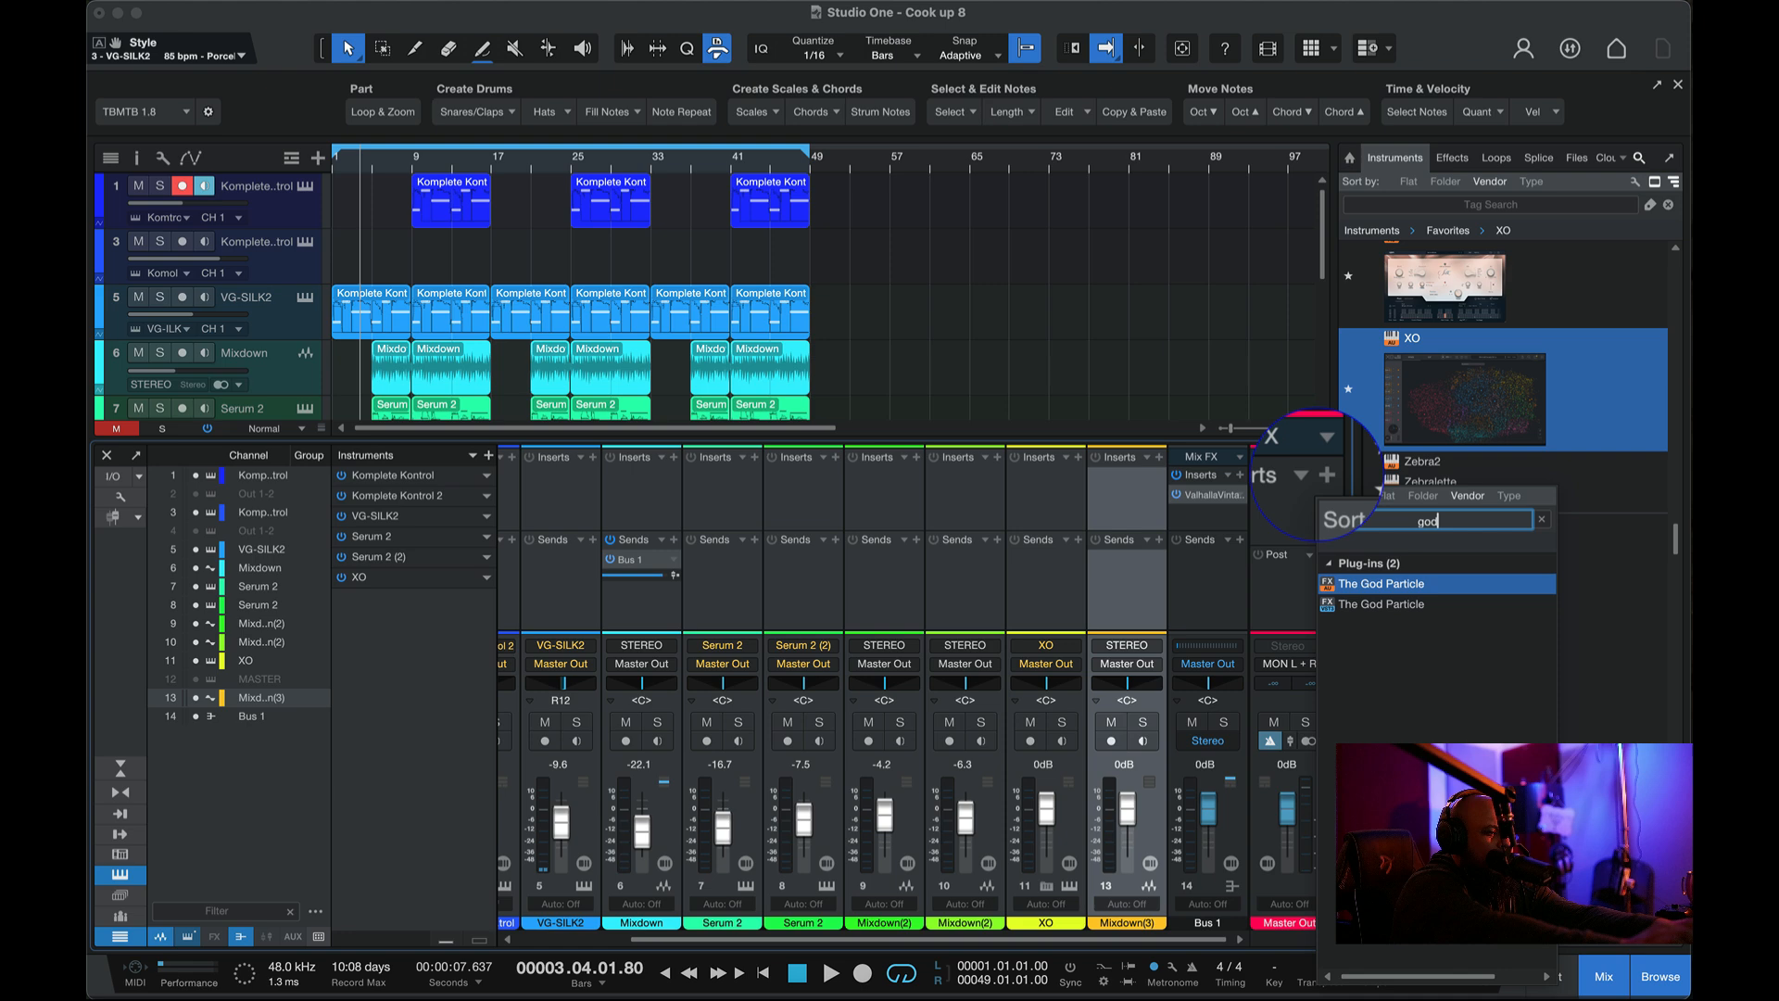
key(Return)
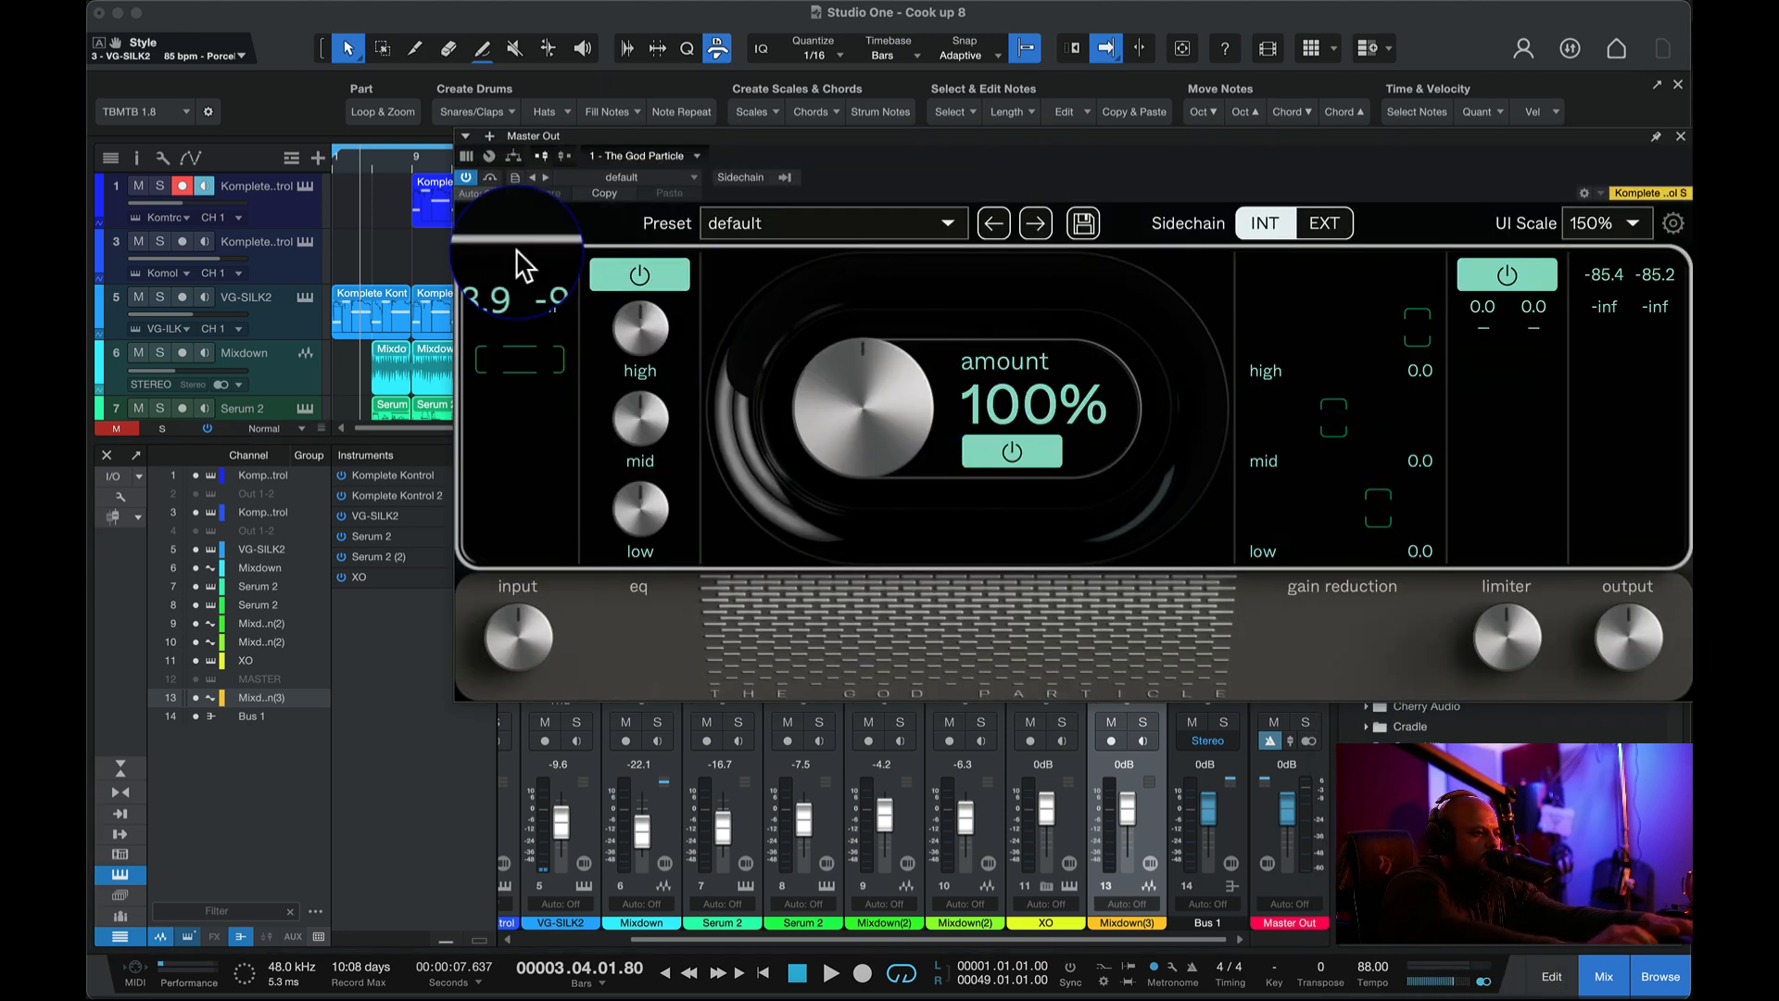
click(332, 164)
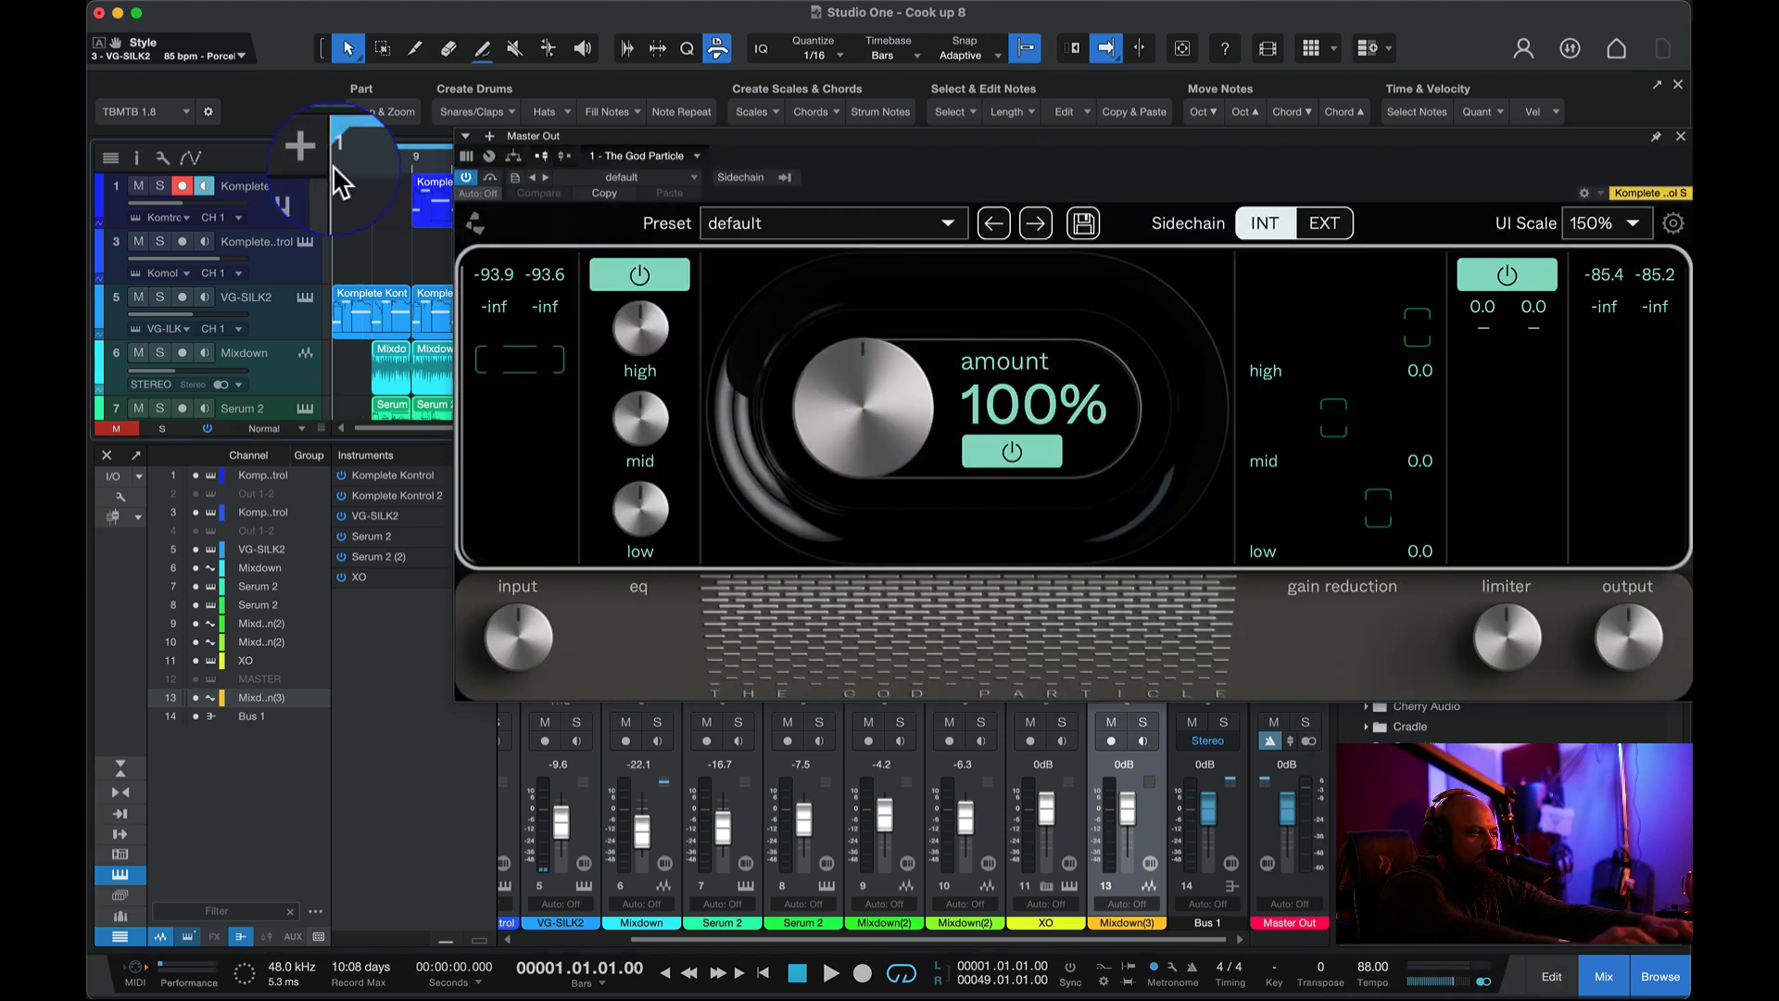
- Play the opening bars through The God Particle, close its window and hide the mixer
key(space)
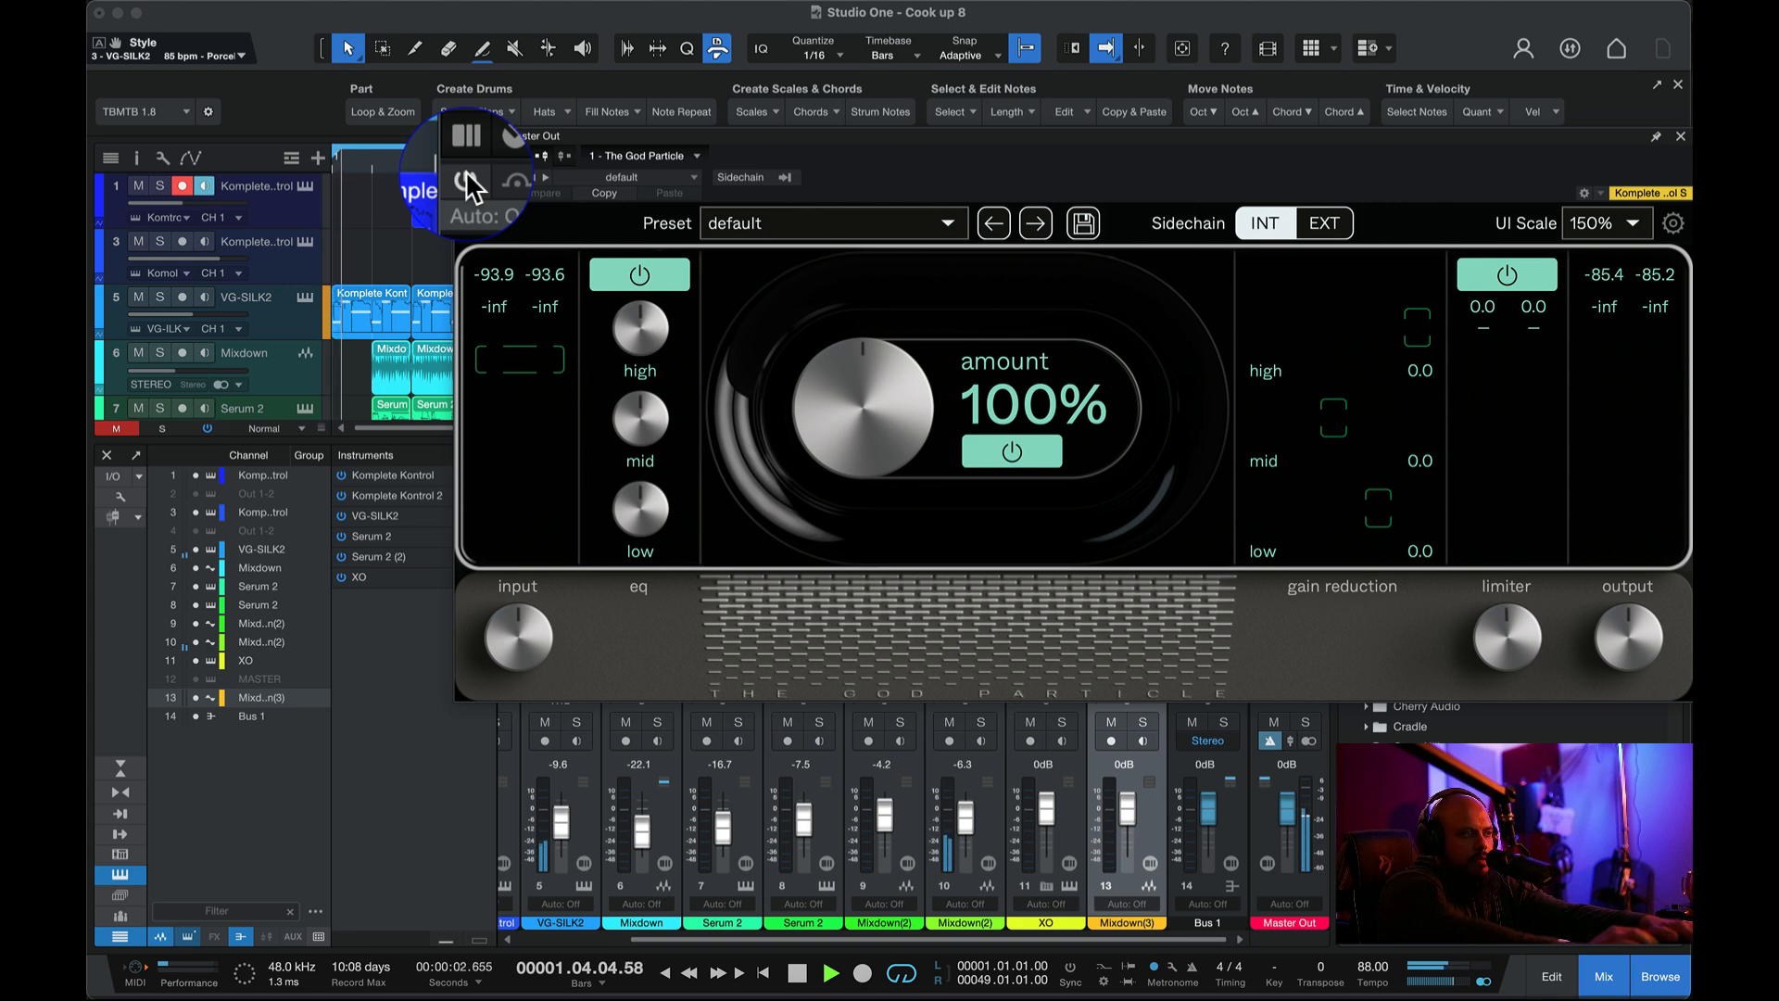
key(space)
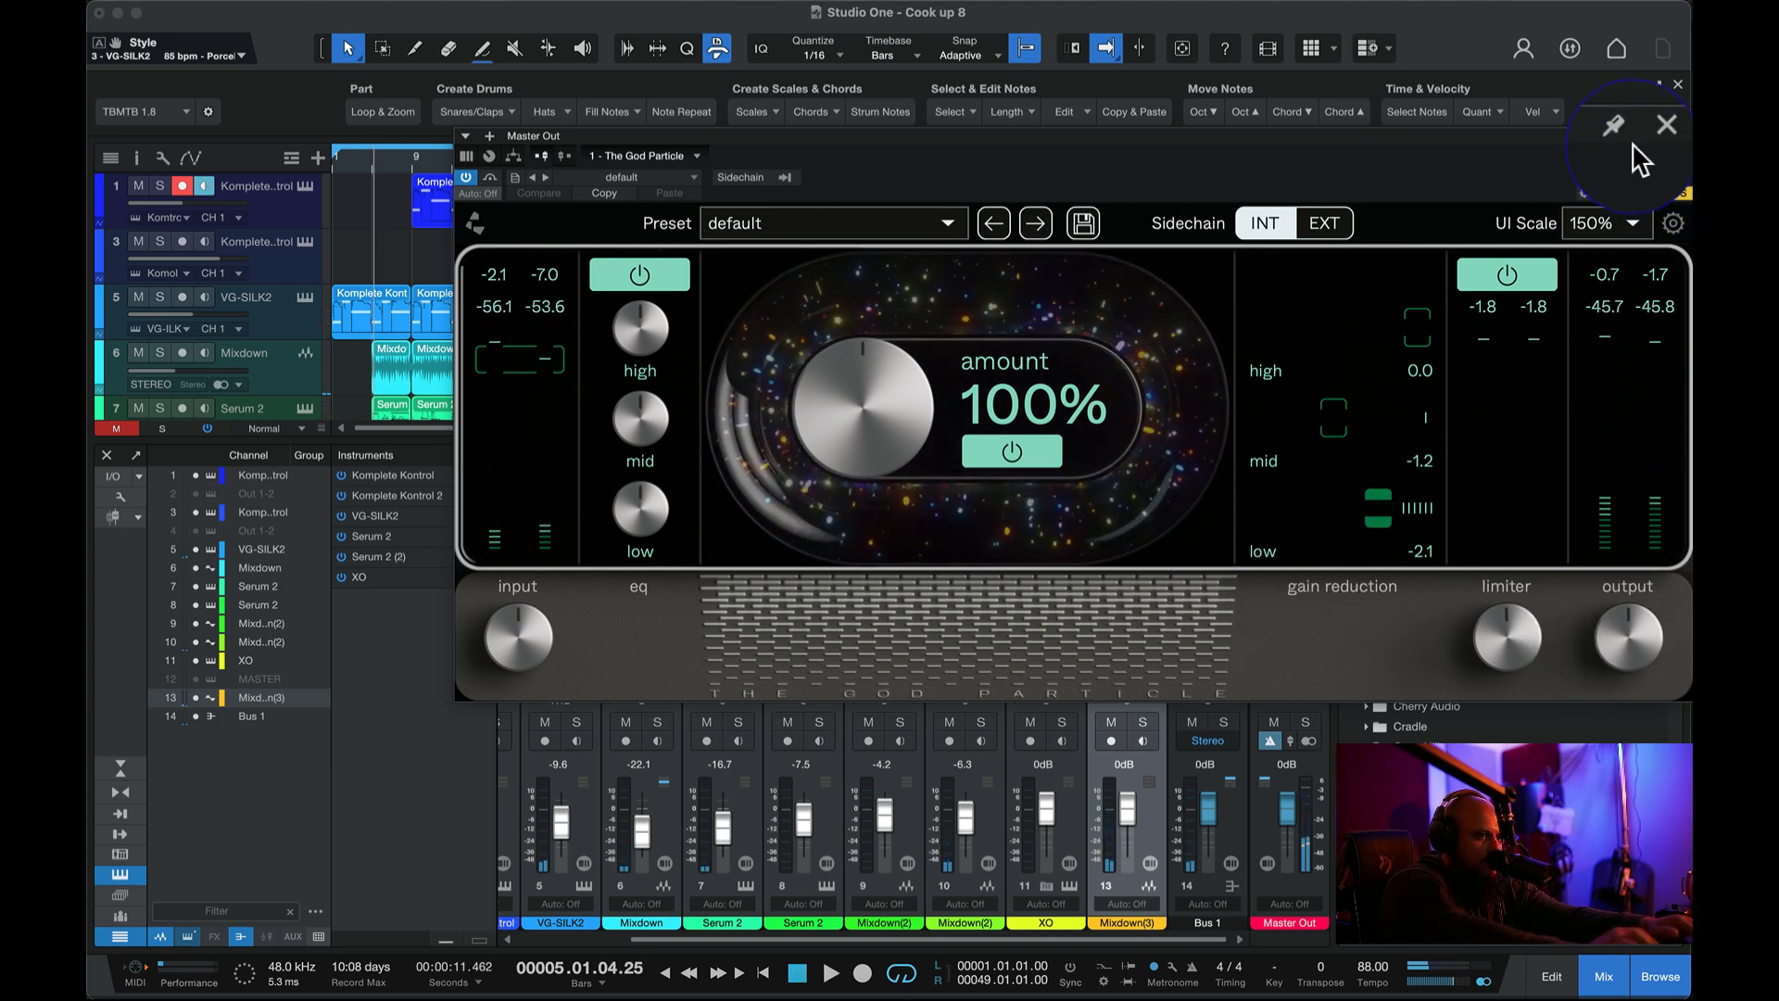
click(1680, 136)
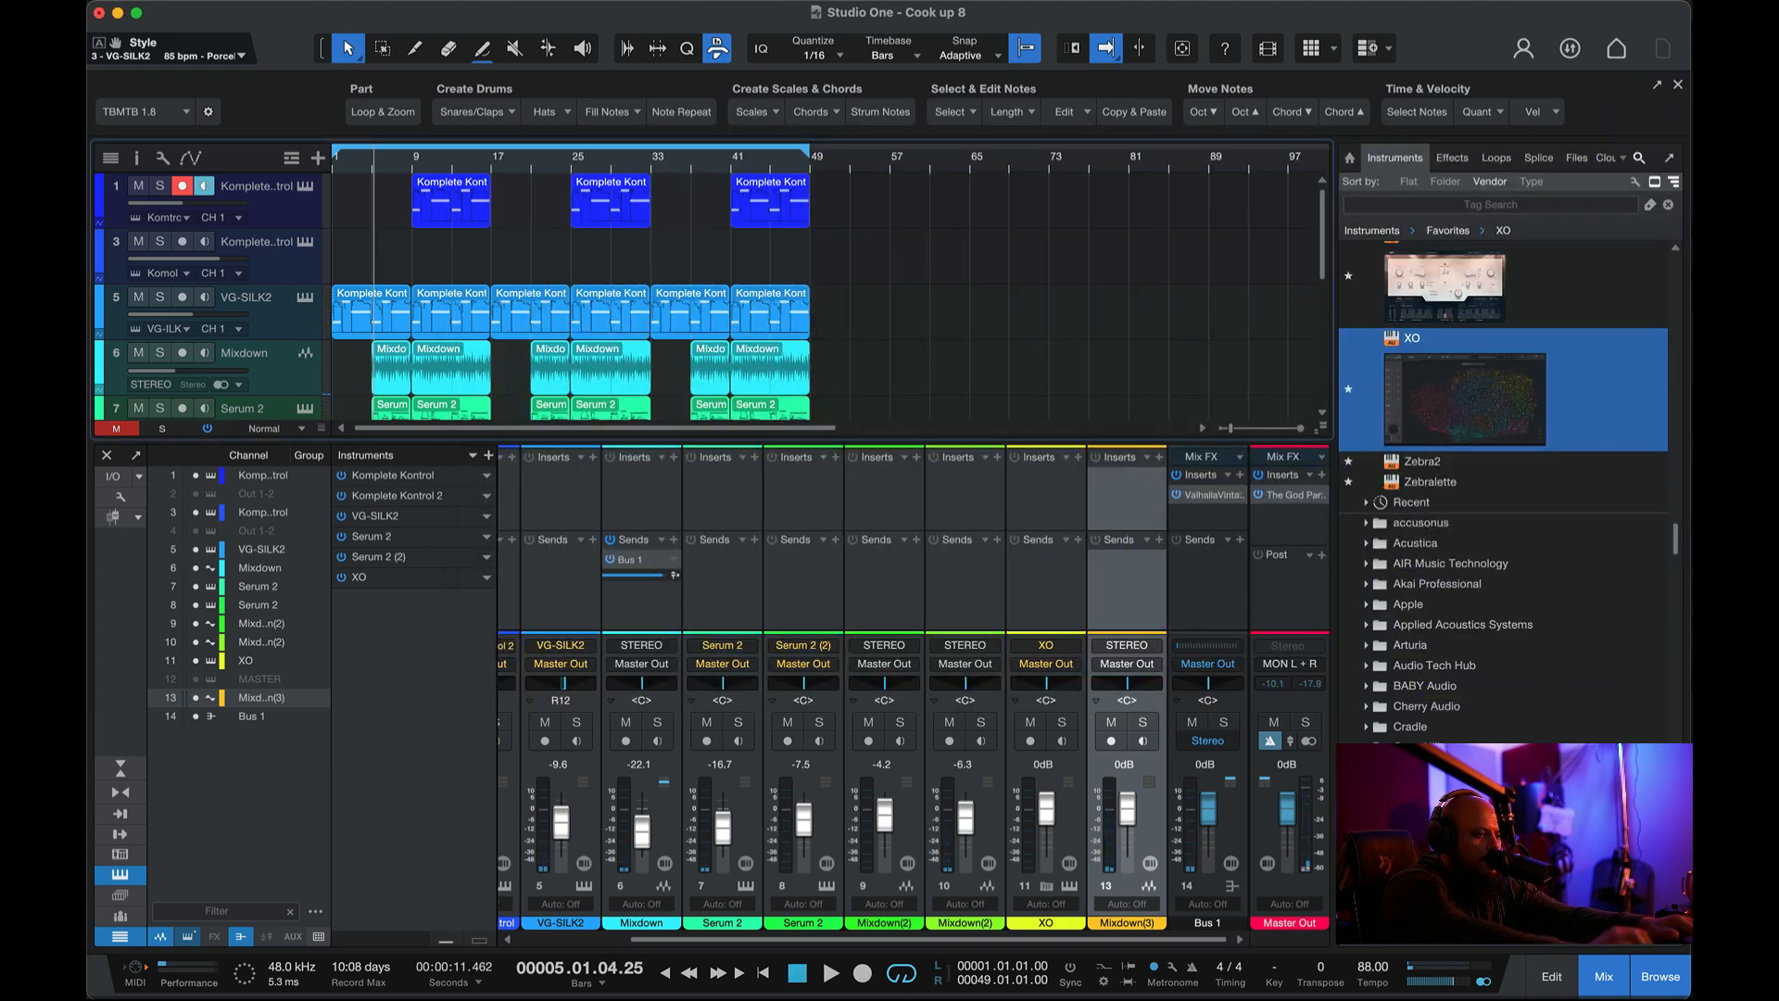
click(1606, 975)
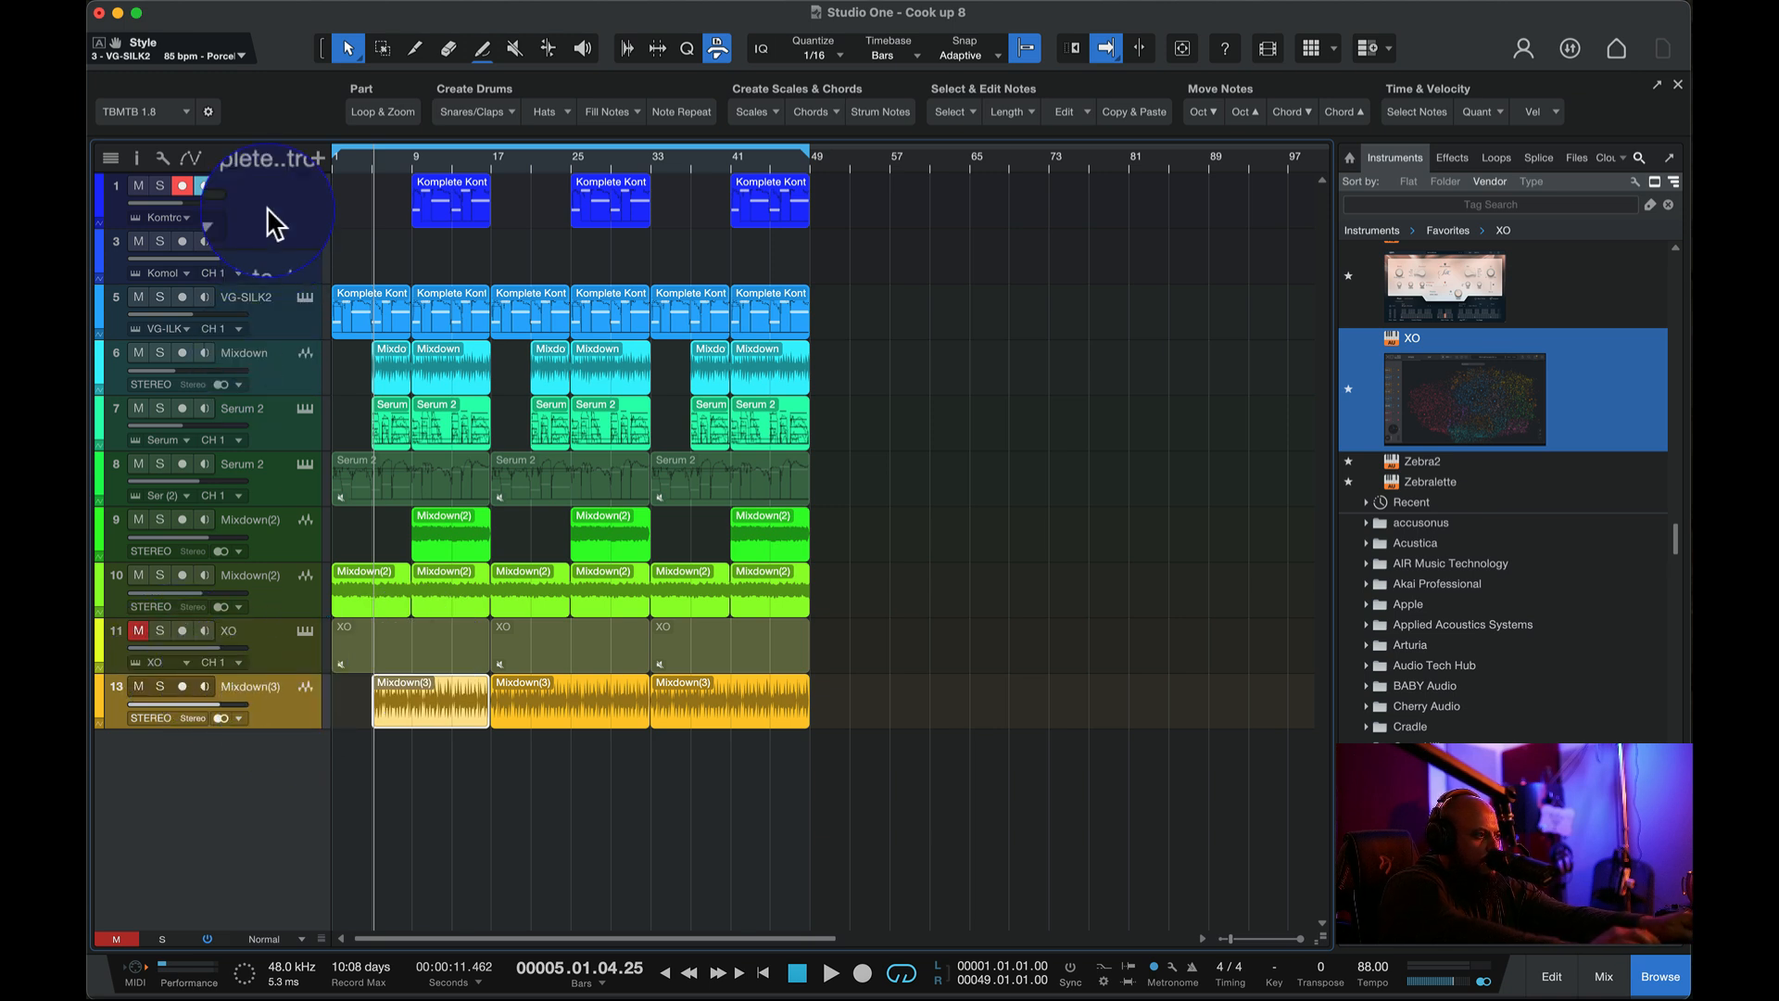
- Set the second Komplete Kontrol track's volume to -10.0 dB and play briefly from the song start
drag(204, 254, 189, 258)
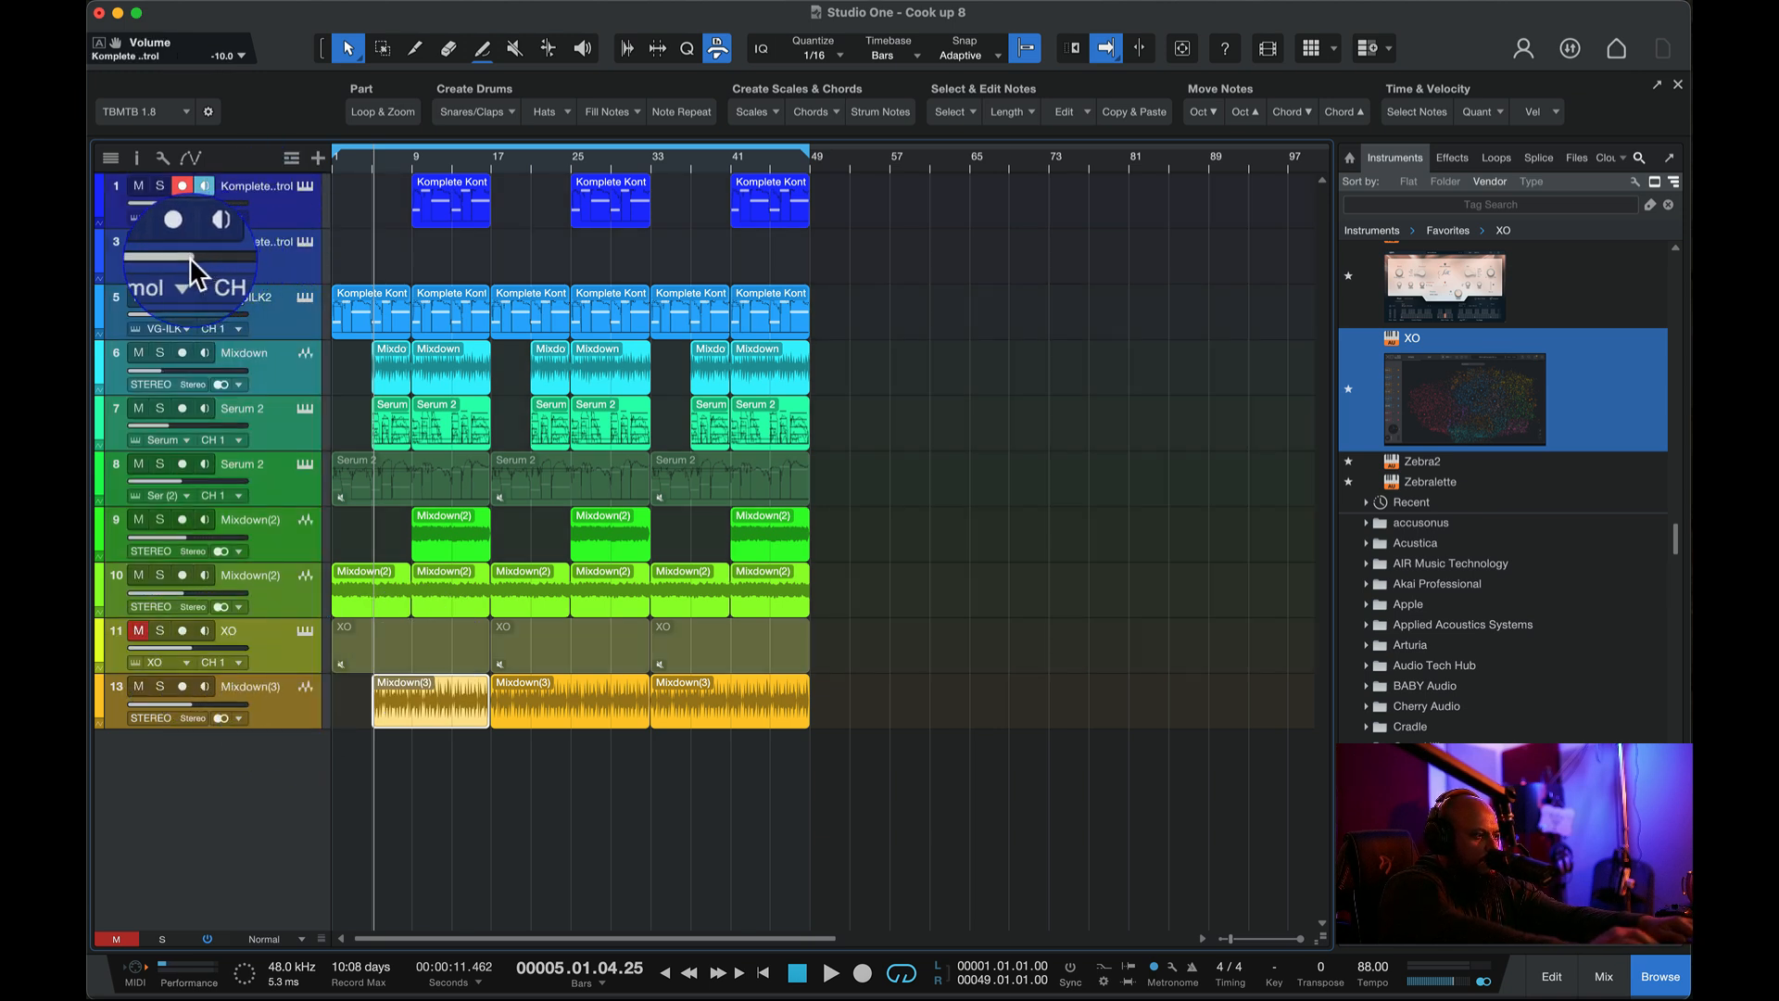
click(332, 165)
key(space)
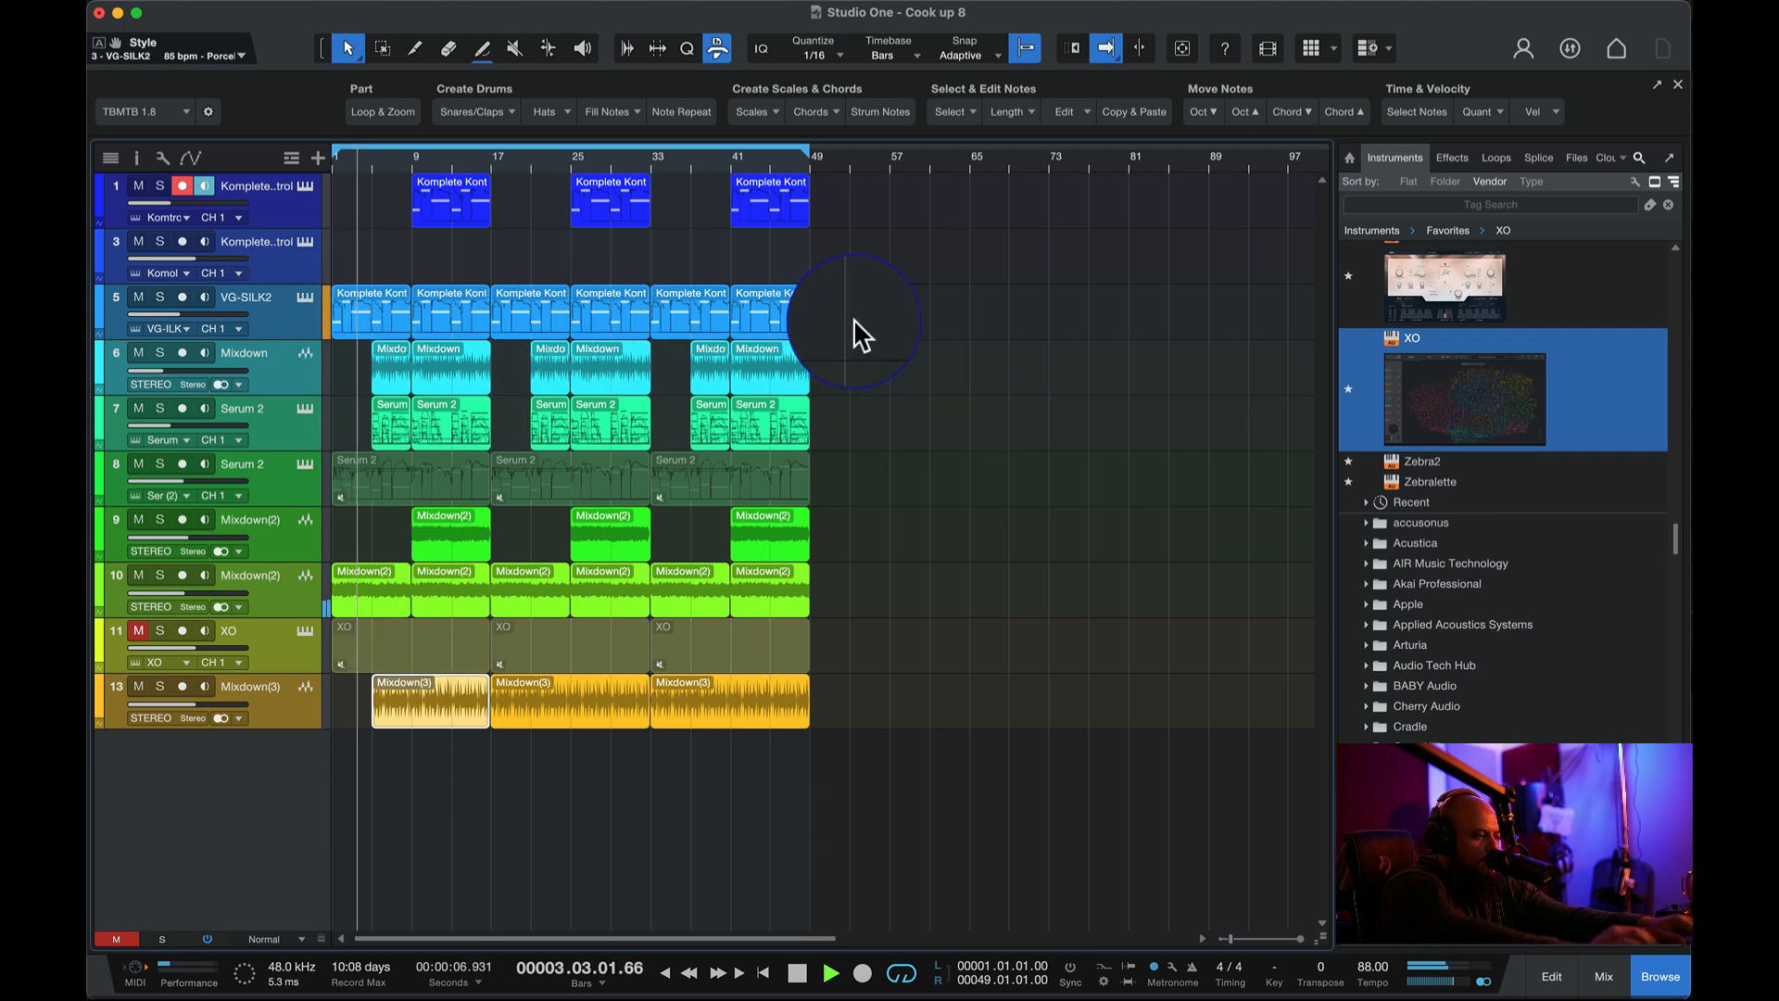
key(space)
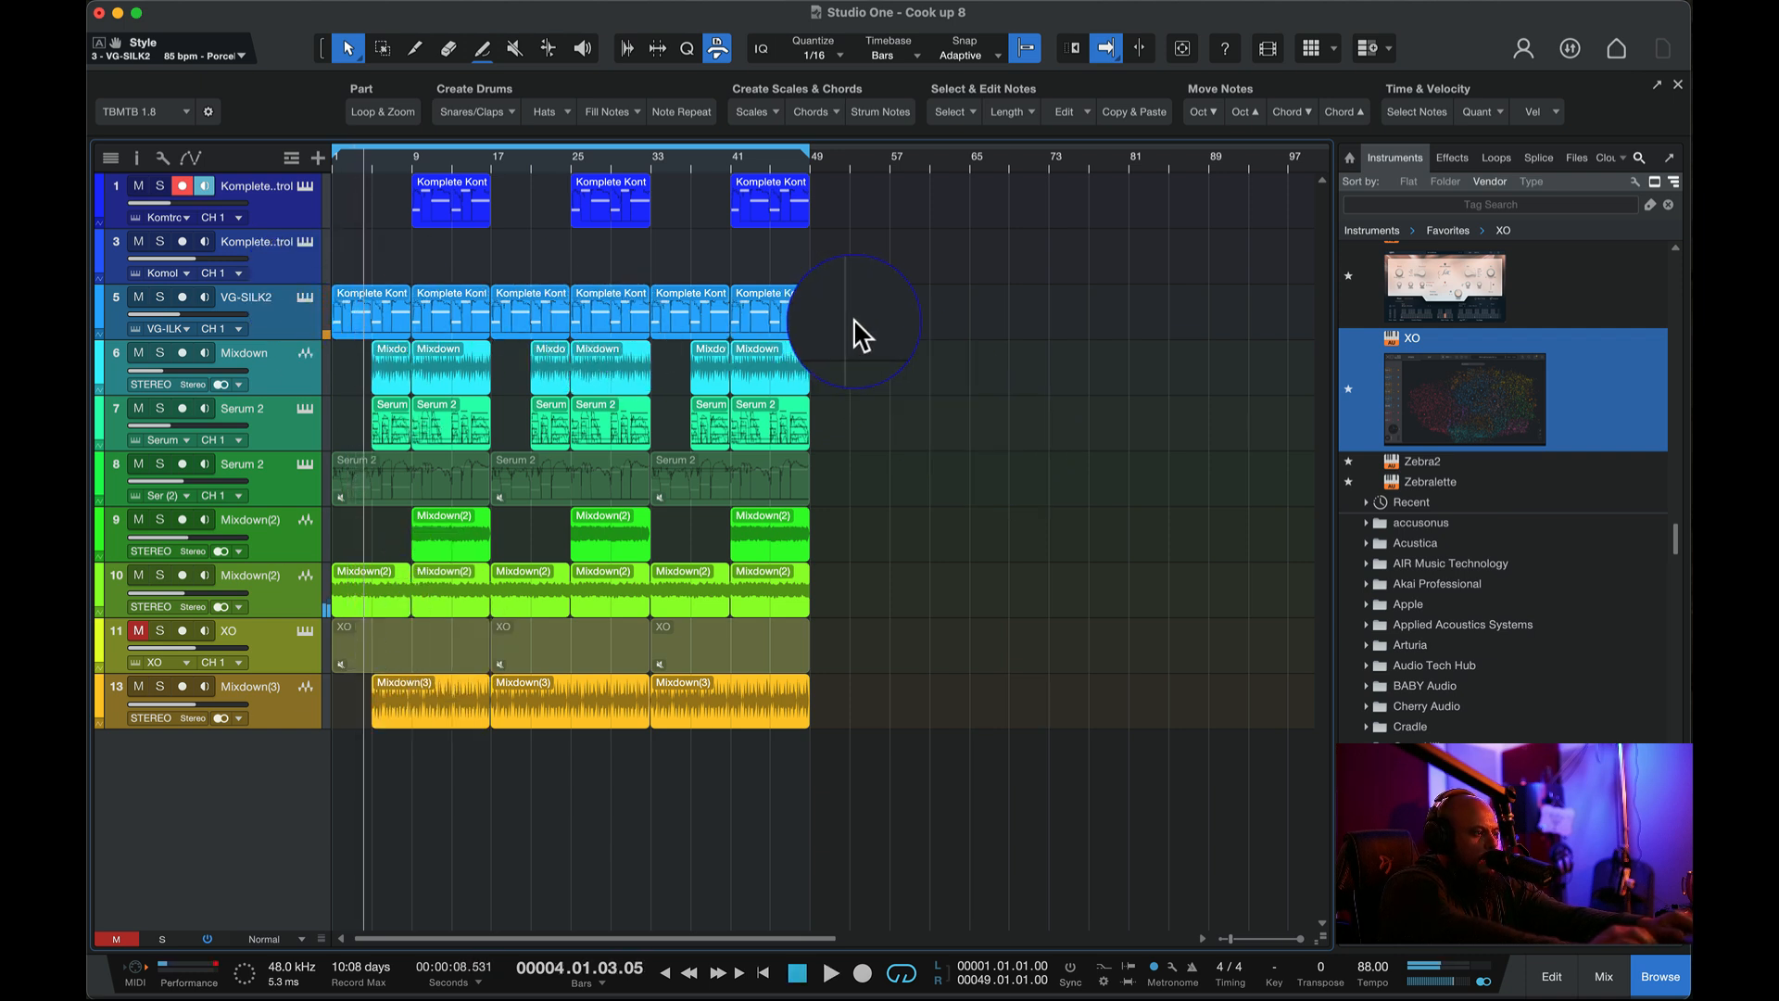
click(120, 324)
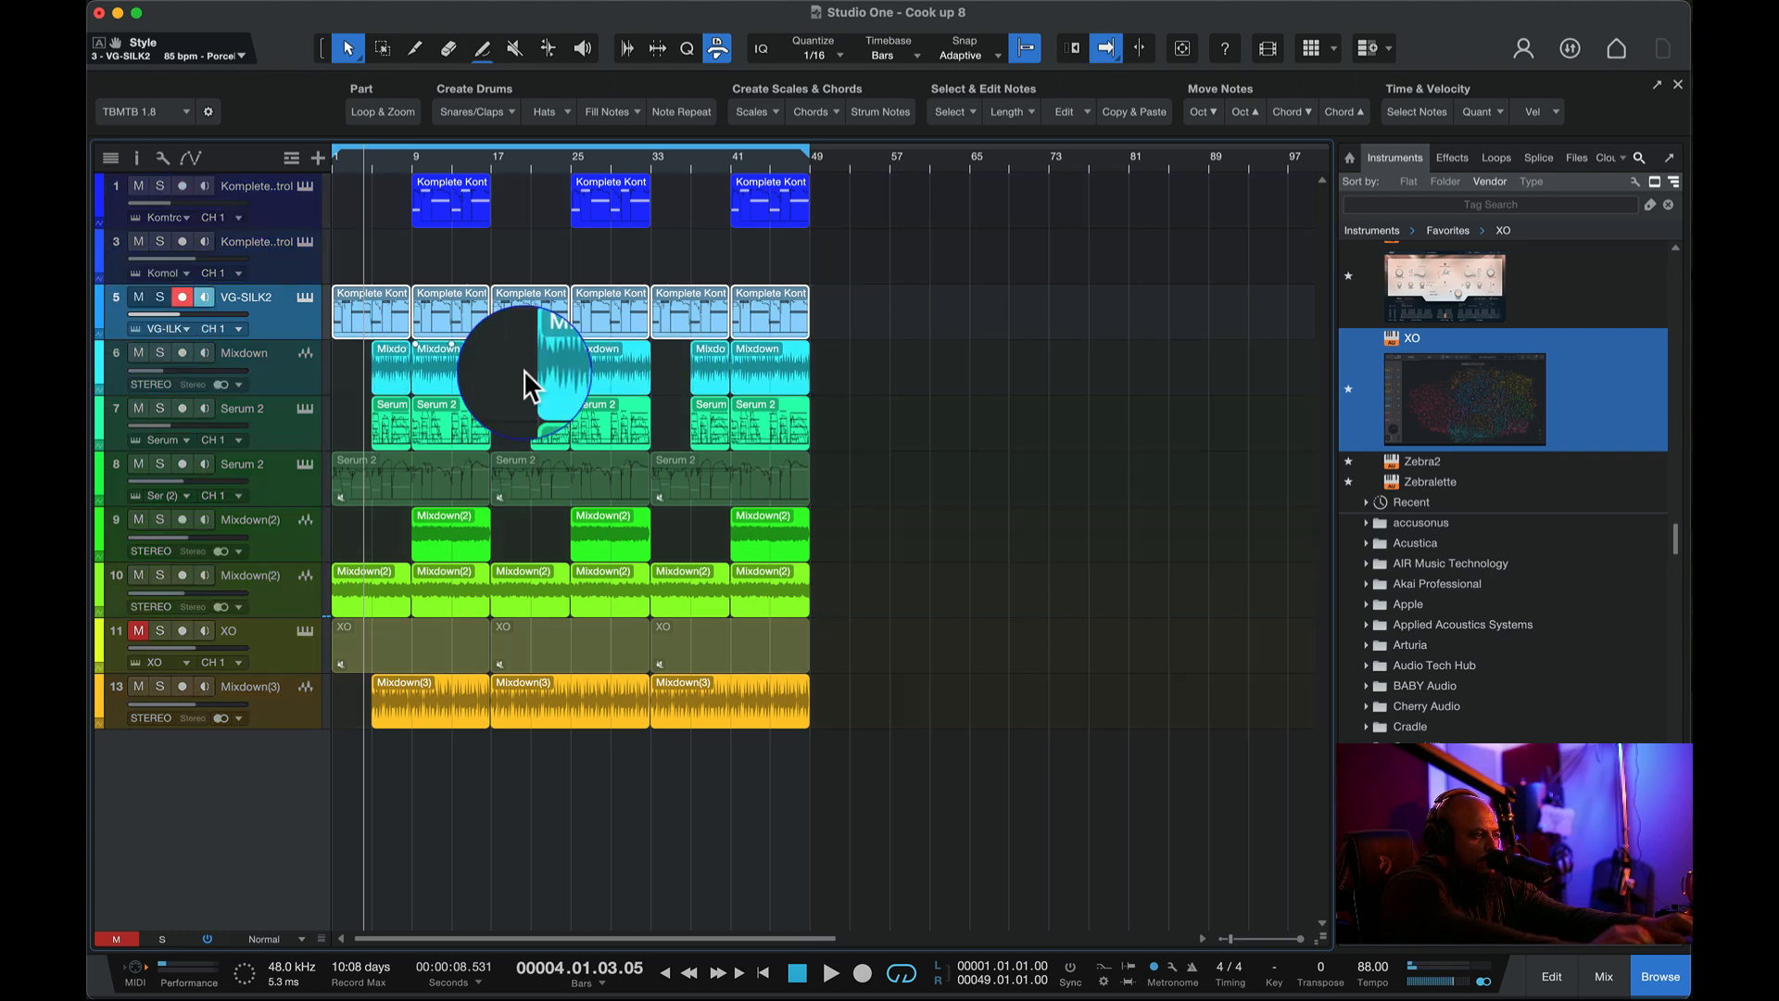
right_click(464, 314)
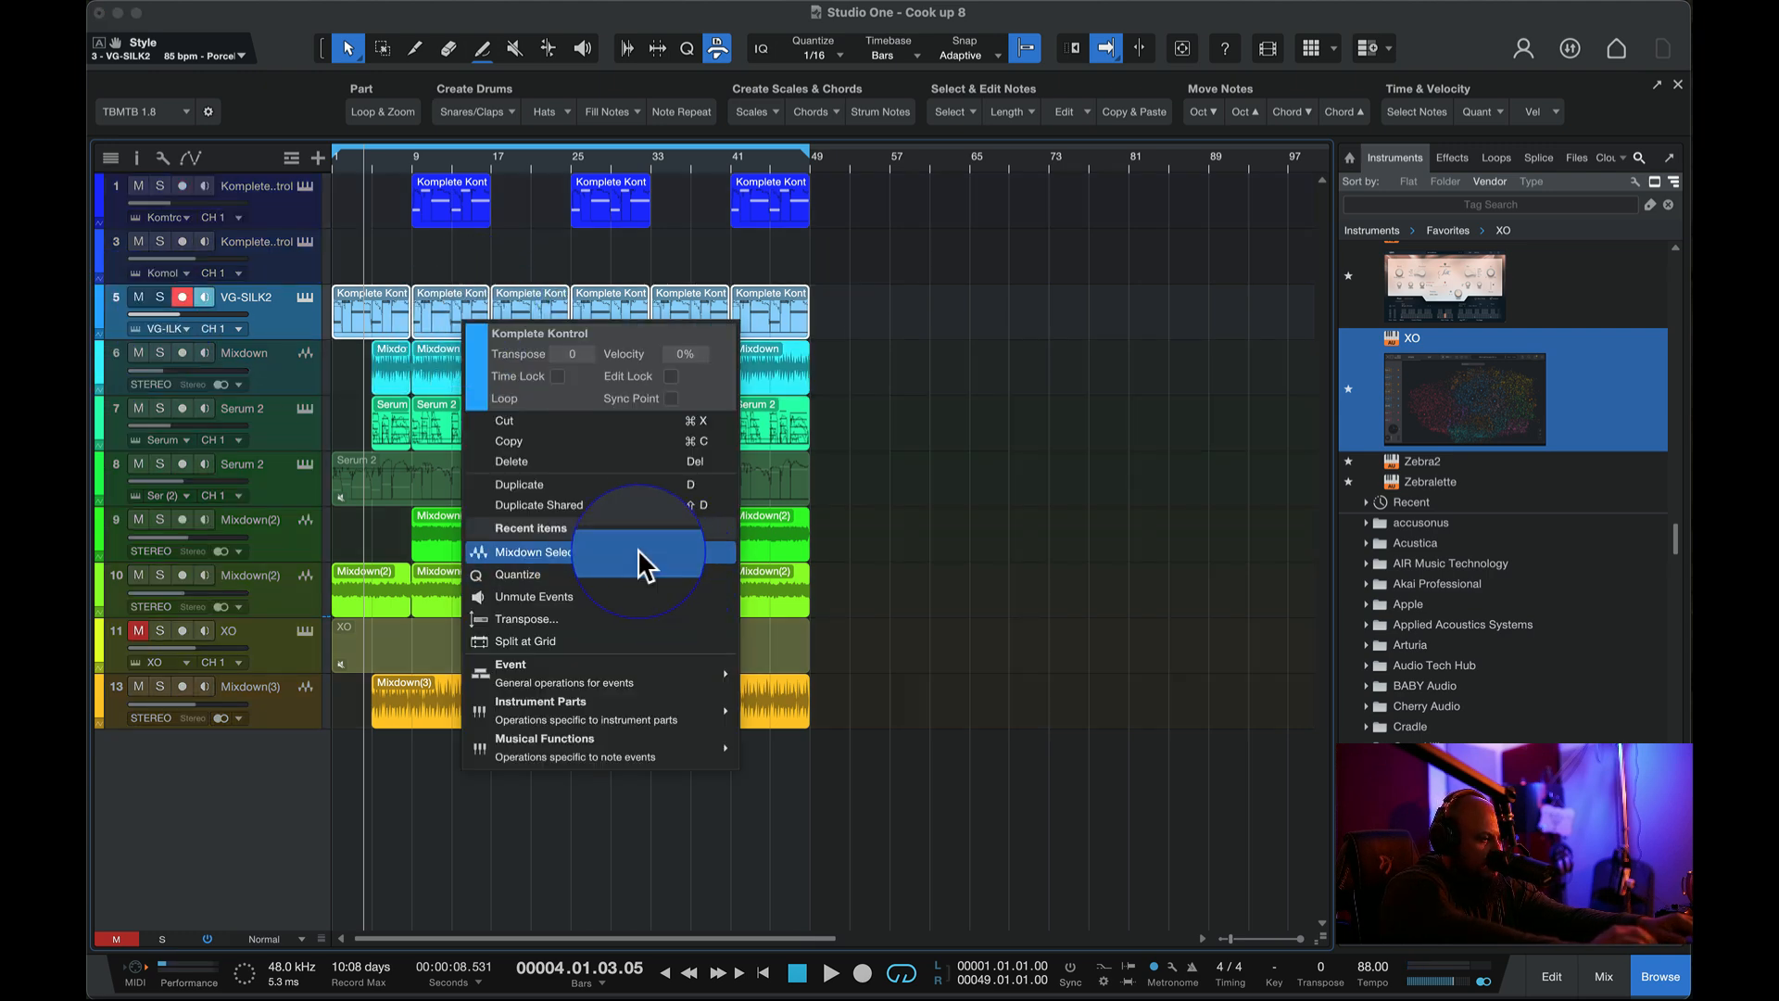
click(274, 311)
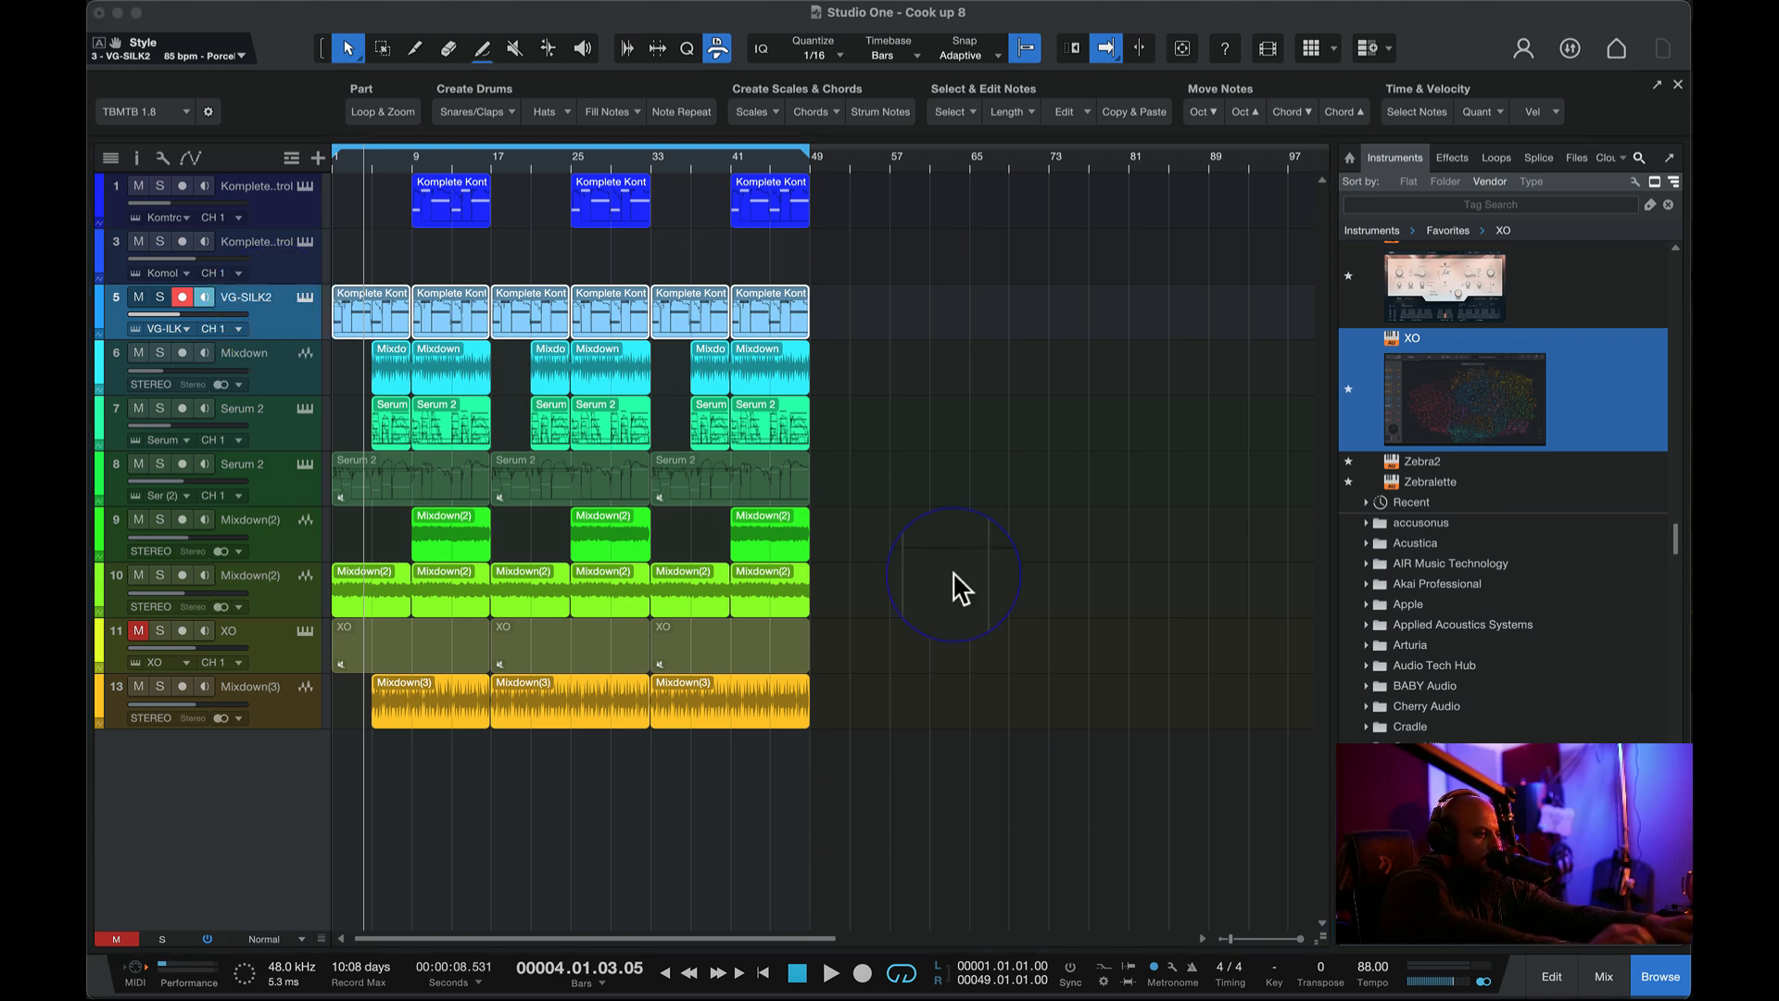
- Browse the favourite instruments for another sound to layer with the guitar part
scroll(1453, 303, up, 5)
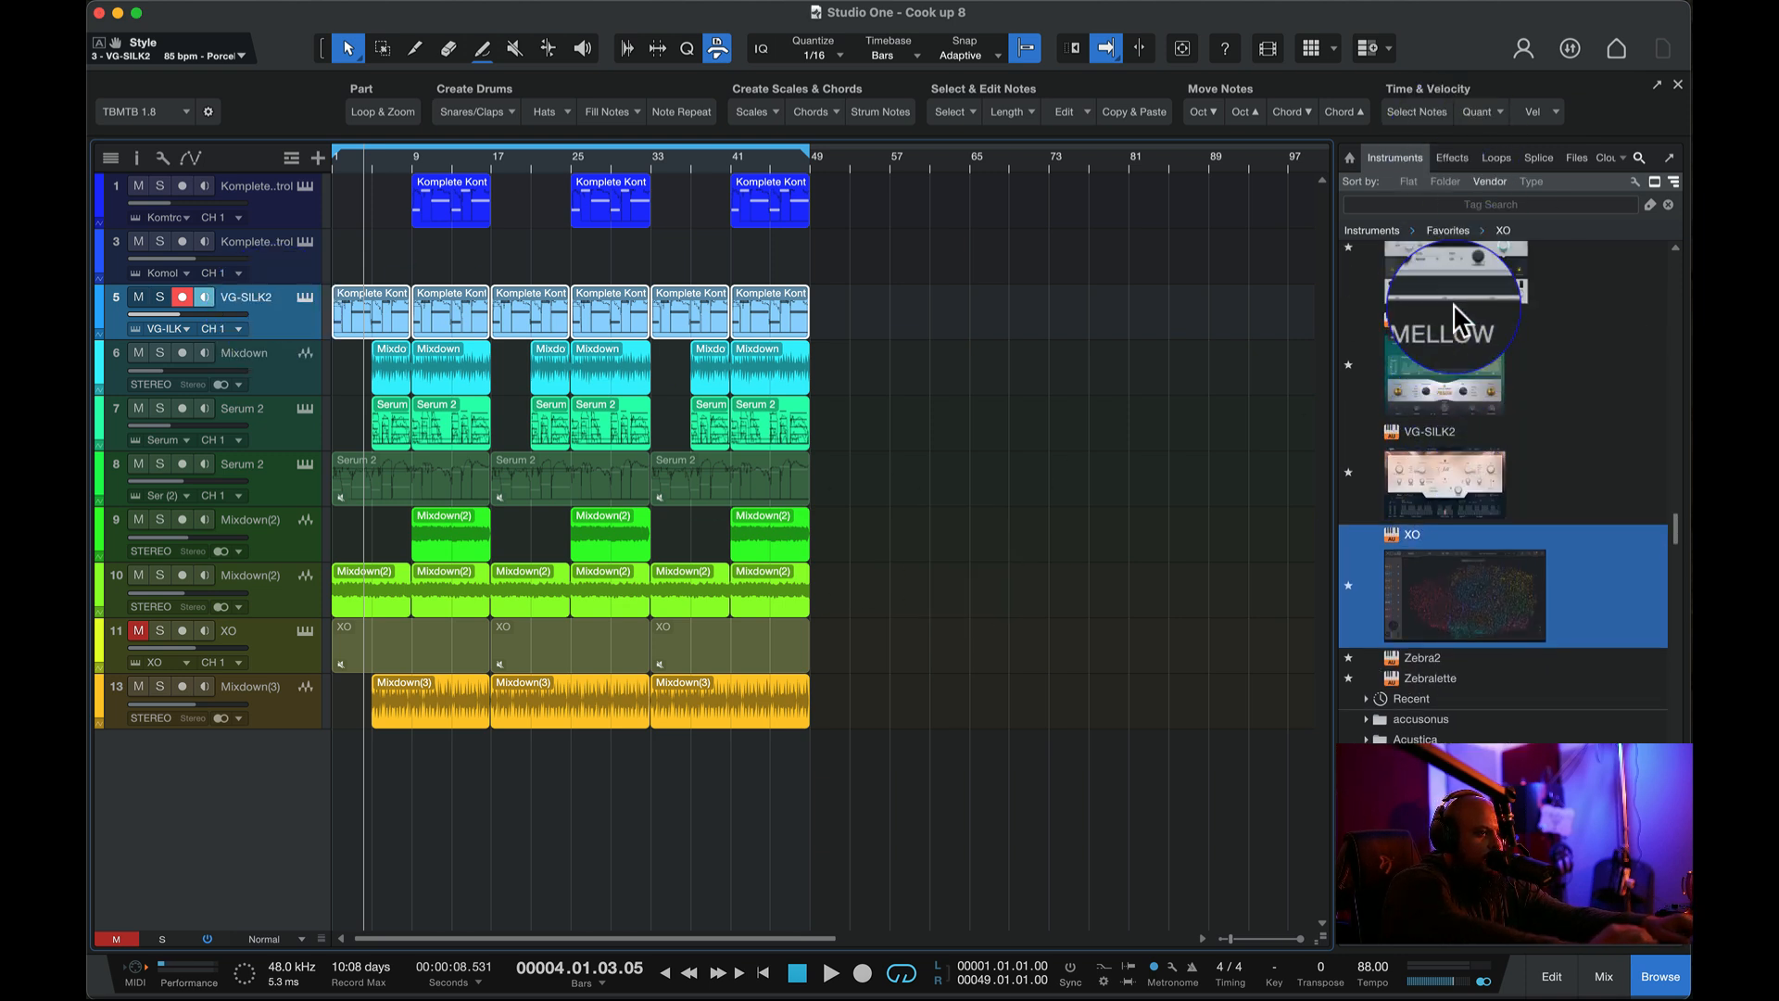
click(1467, 453)
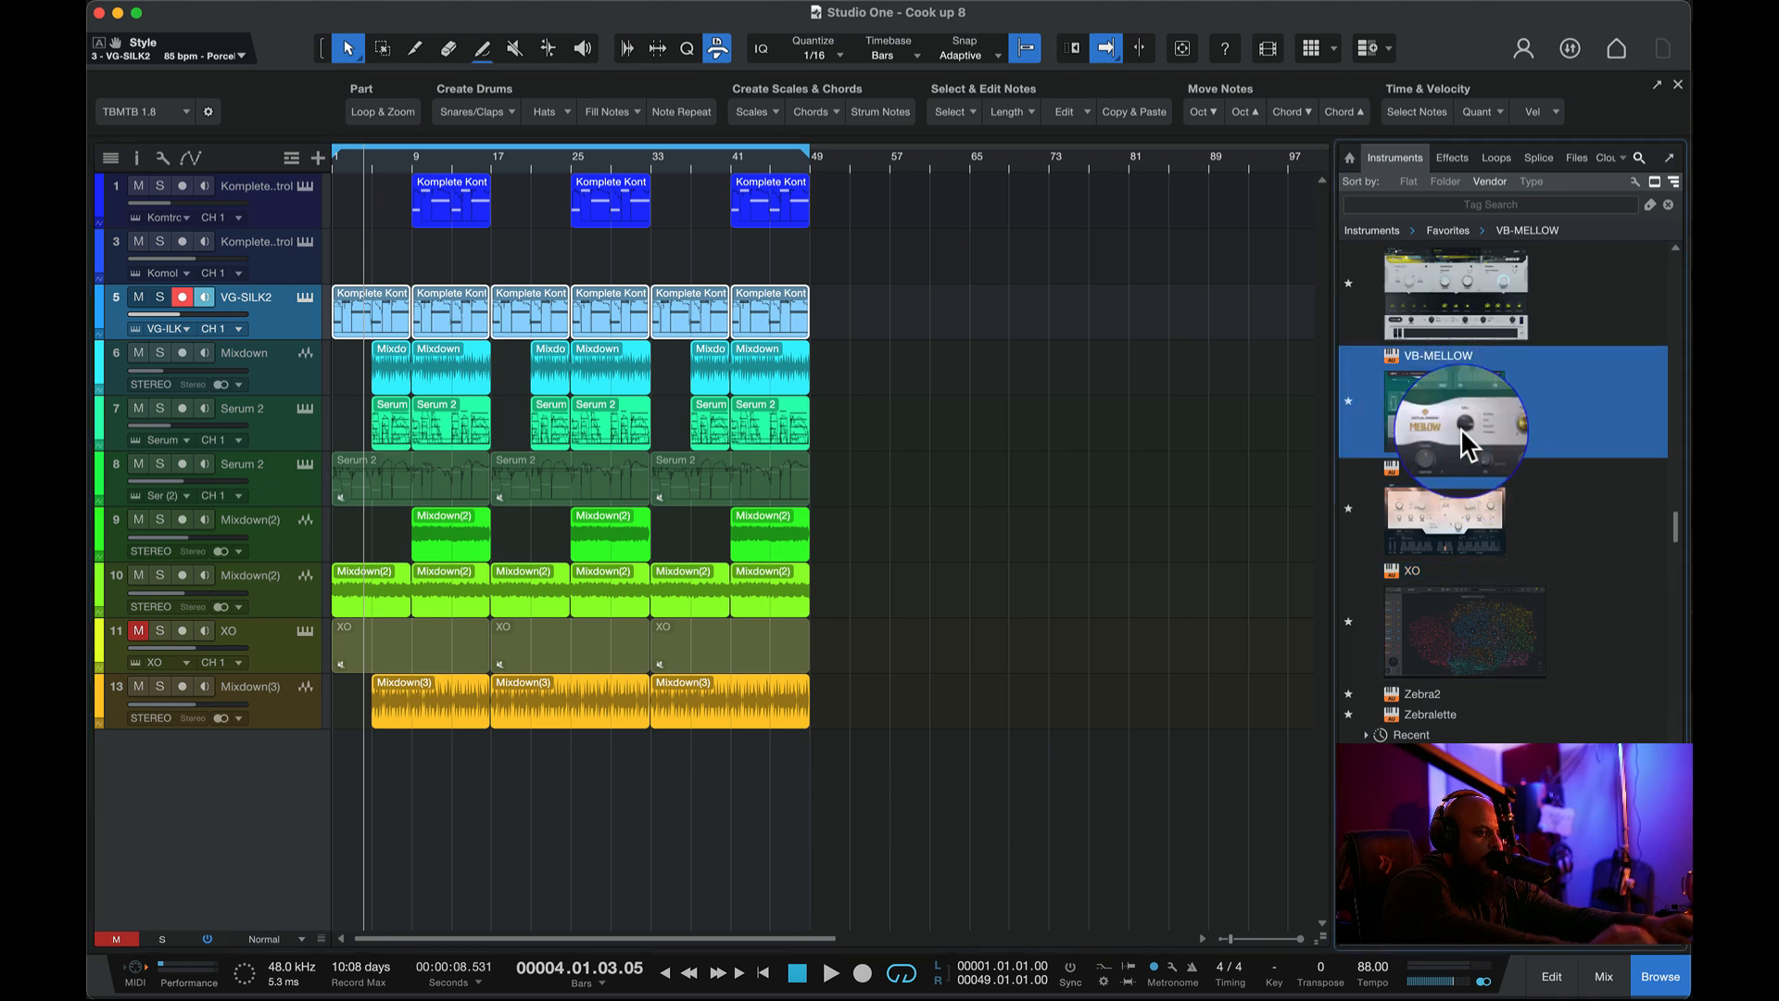
scroll(1460, 432, up, 2)
scroll(1461, 428, up, 8)
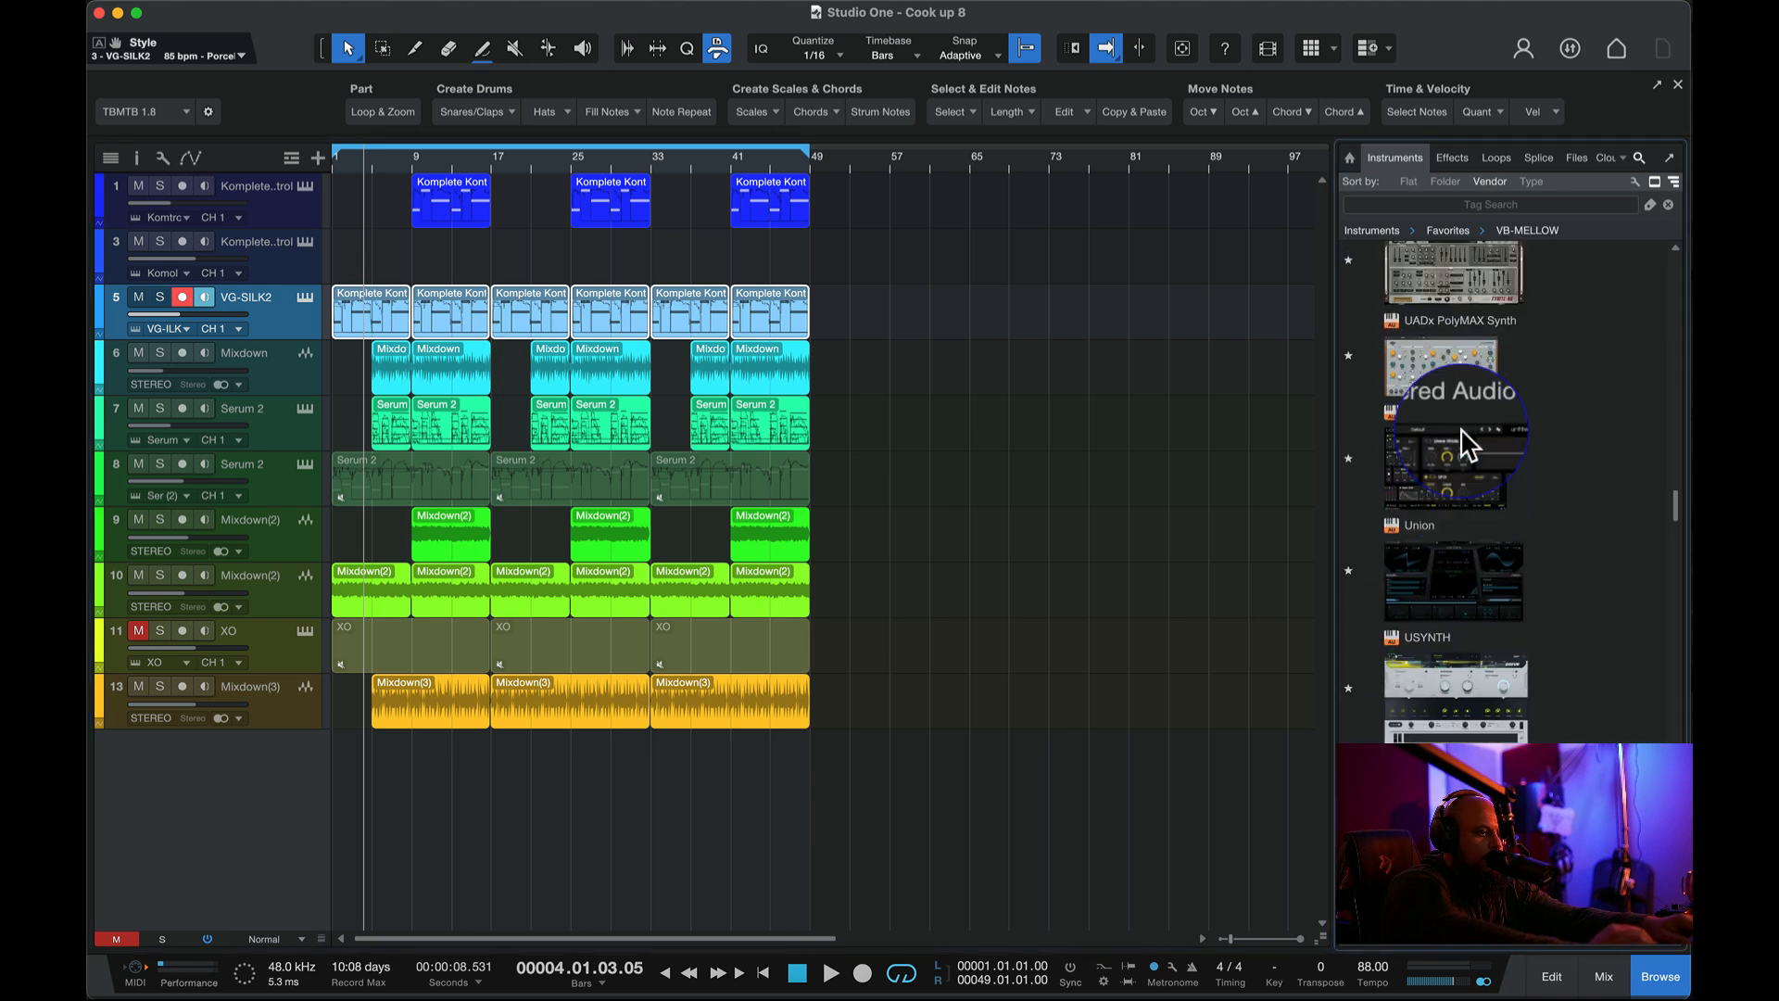
scroll(1461, 436, up, 9)
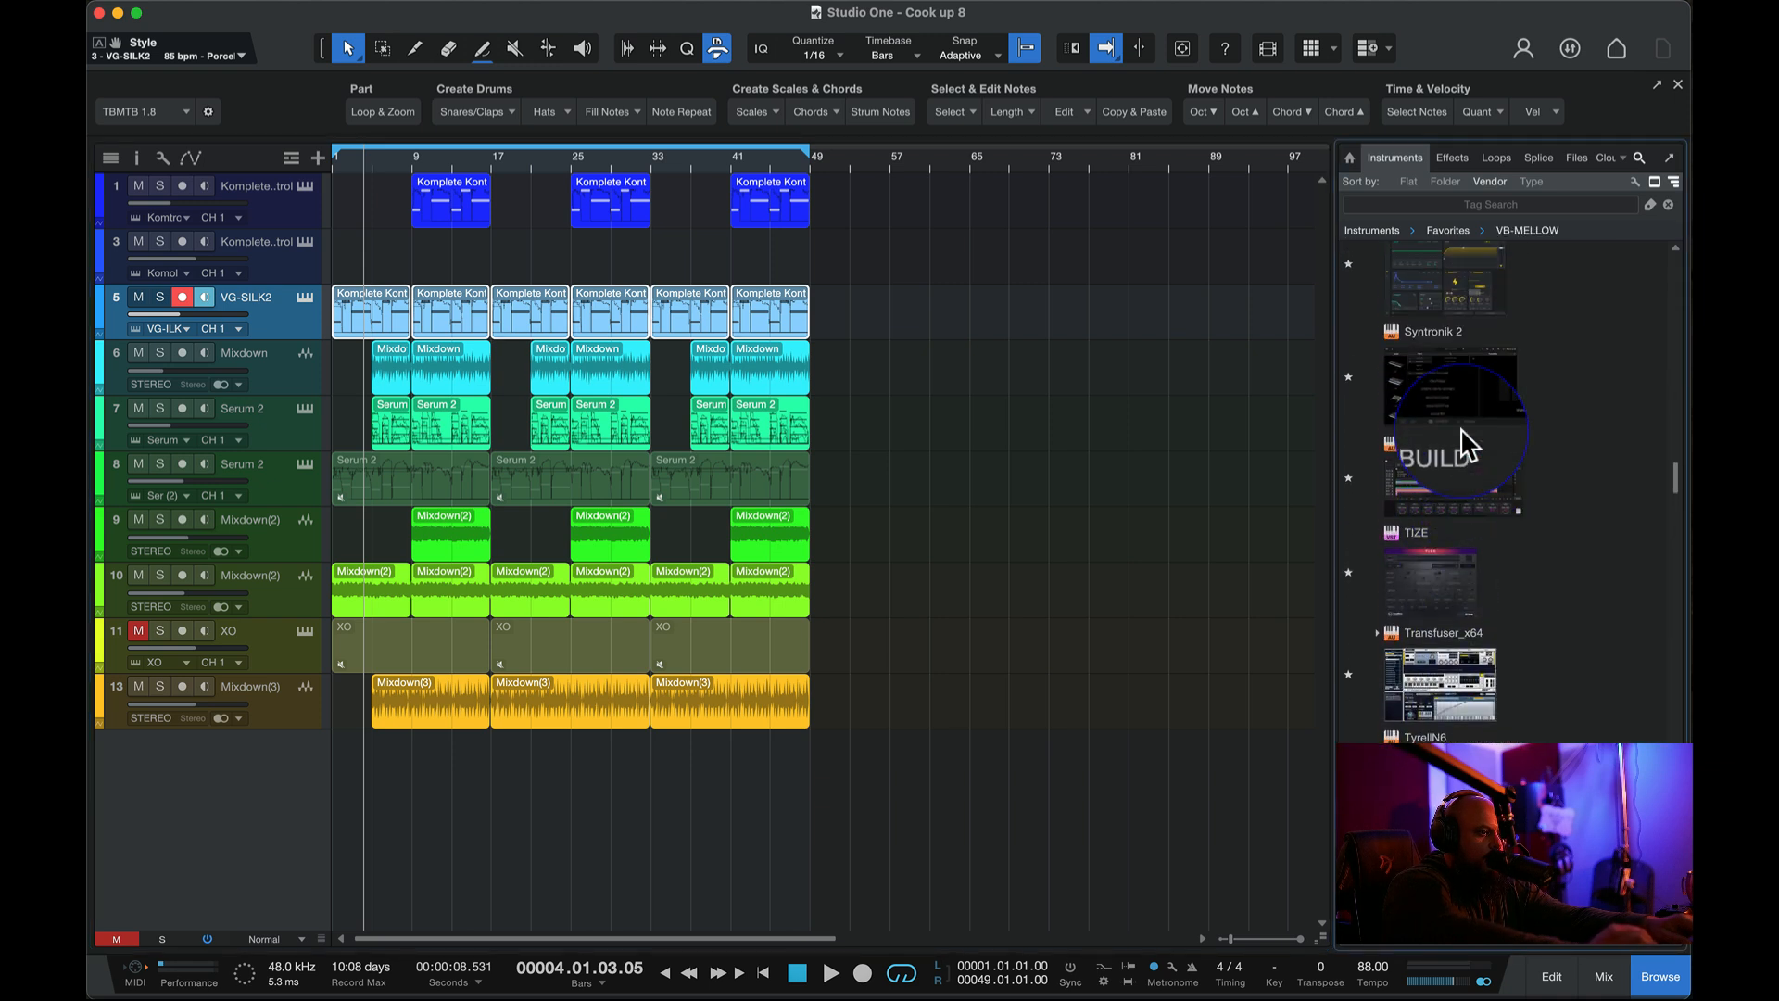
scroll(1460, 428, up, 1)
scroll(1460, 428, down, 20)
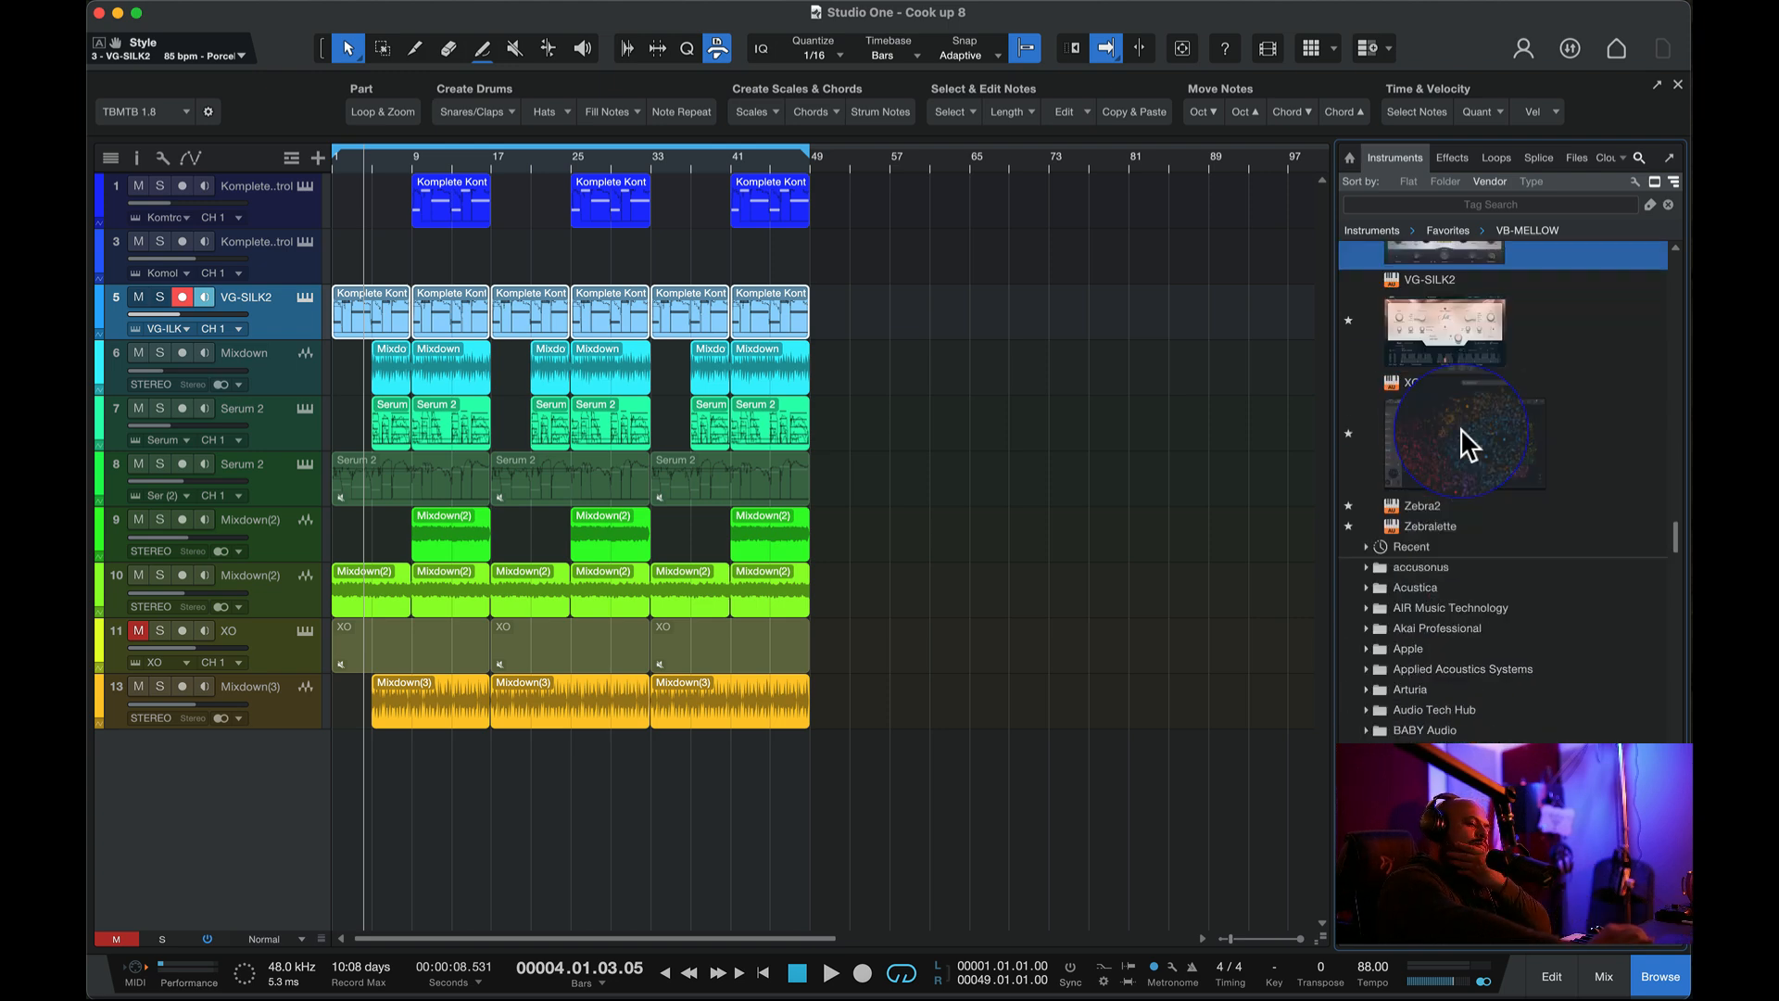
scroll(1460, 428, up, 15)
scroll(1460, 428, down, 15)
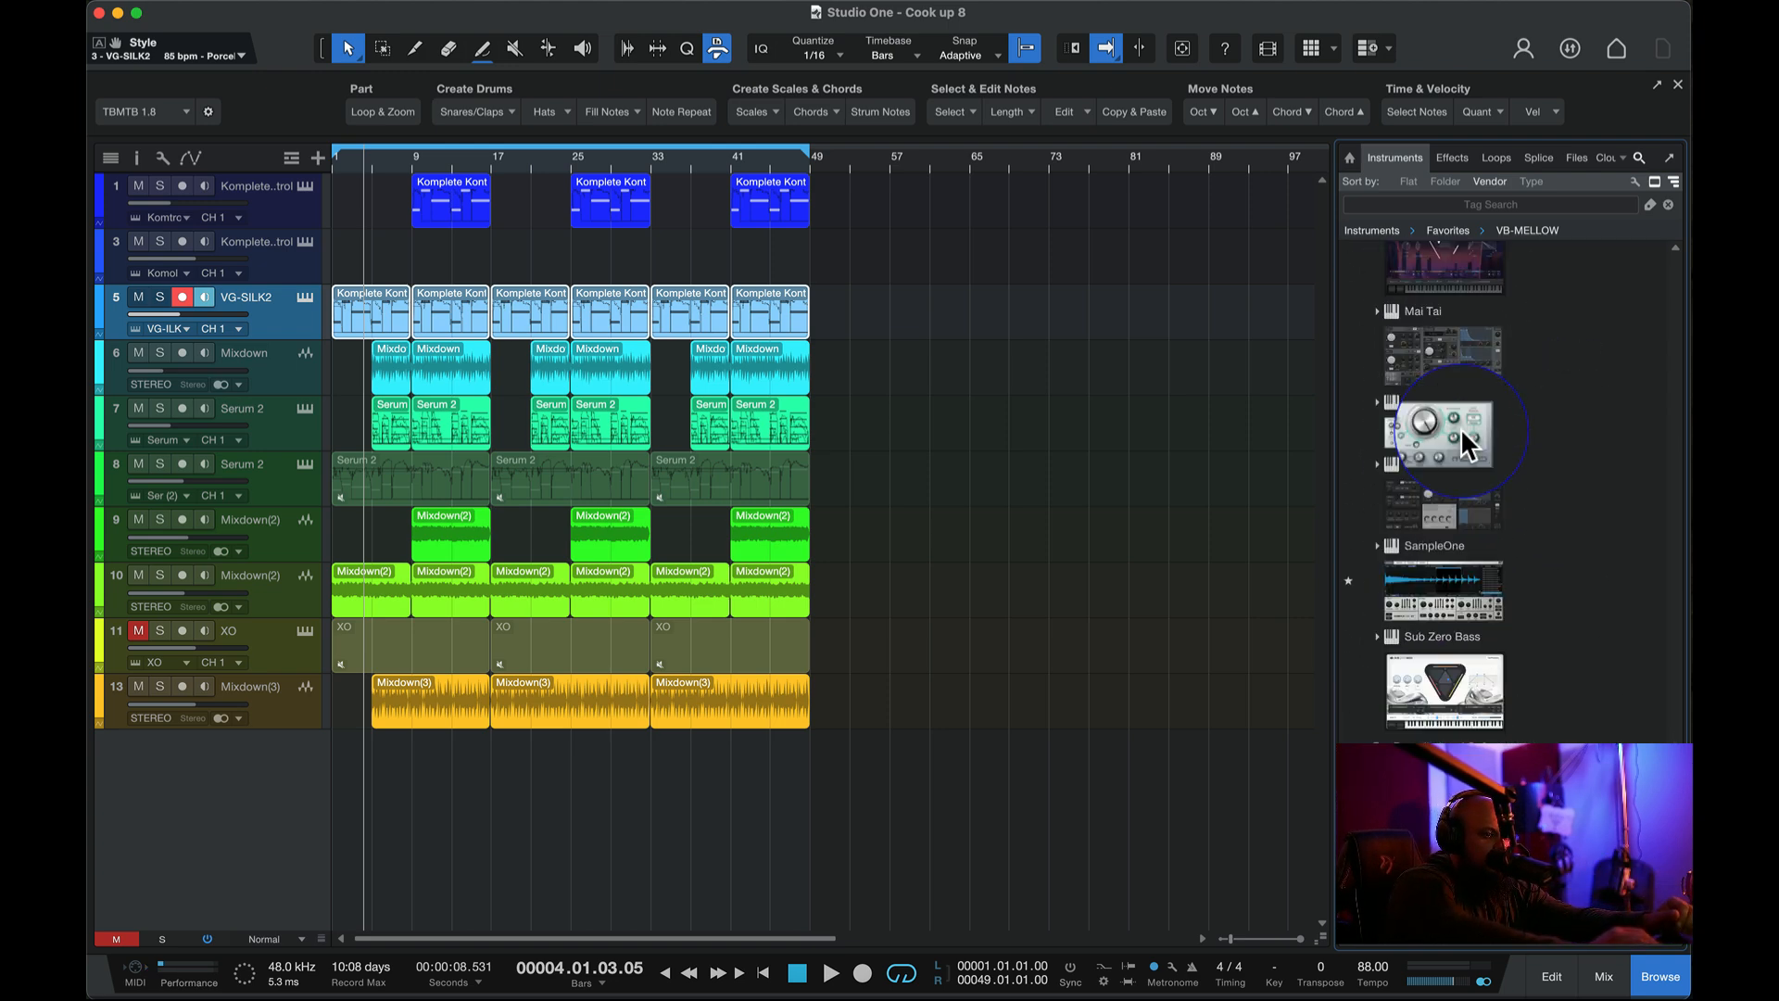
- Add UJAM's VG-SPARKLE2 as a new instrument track directly above VG-SILK2 and close its plug-in window
click(1377, 619)
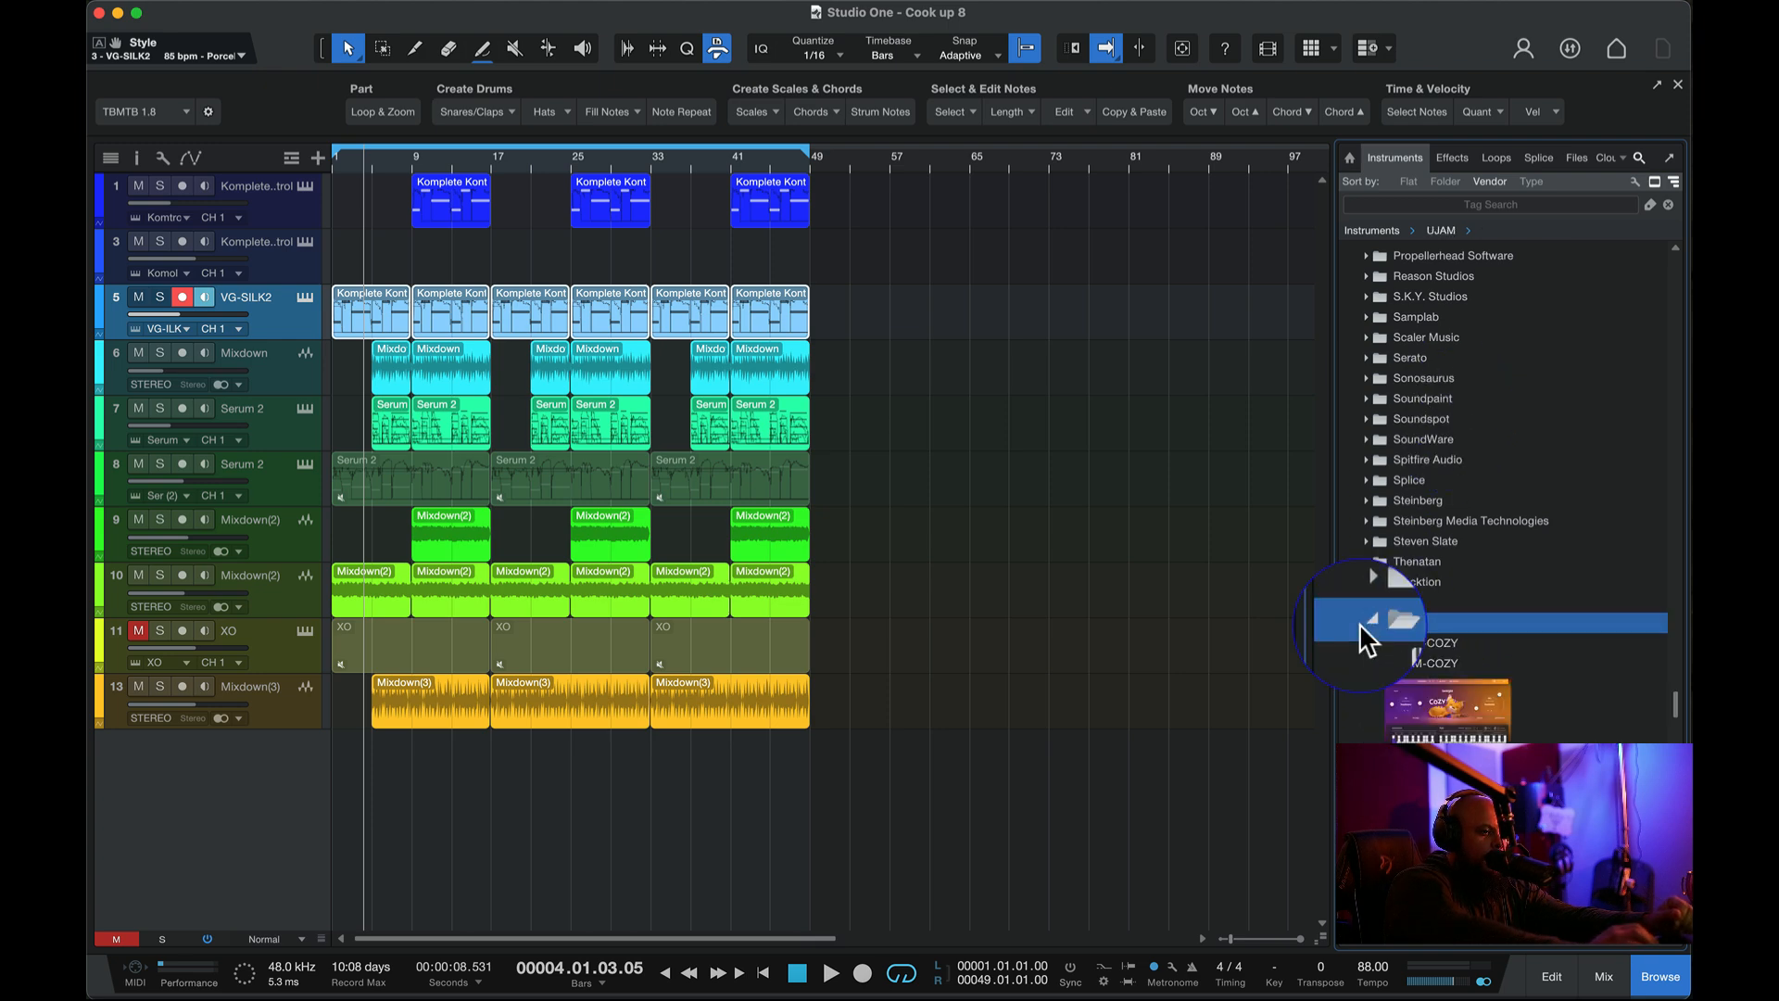
scroll(1421, 667, down, 5)
scroll(1423, 669, down, 10)
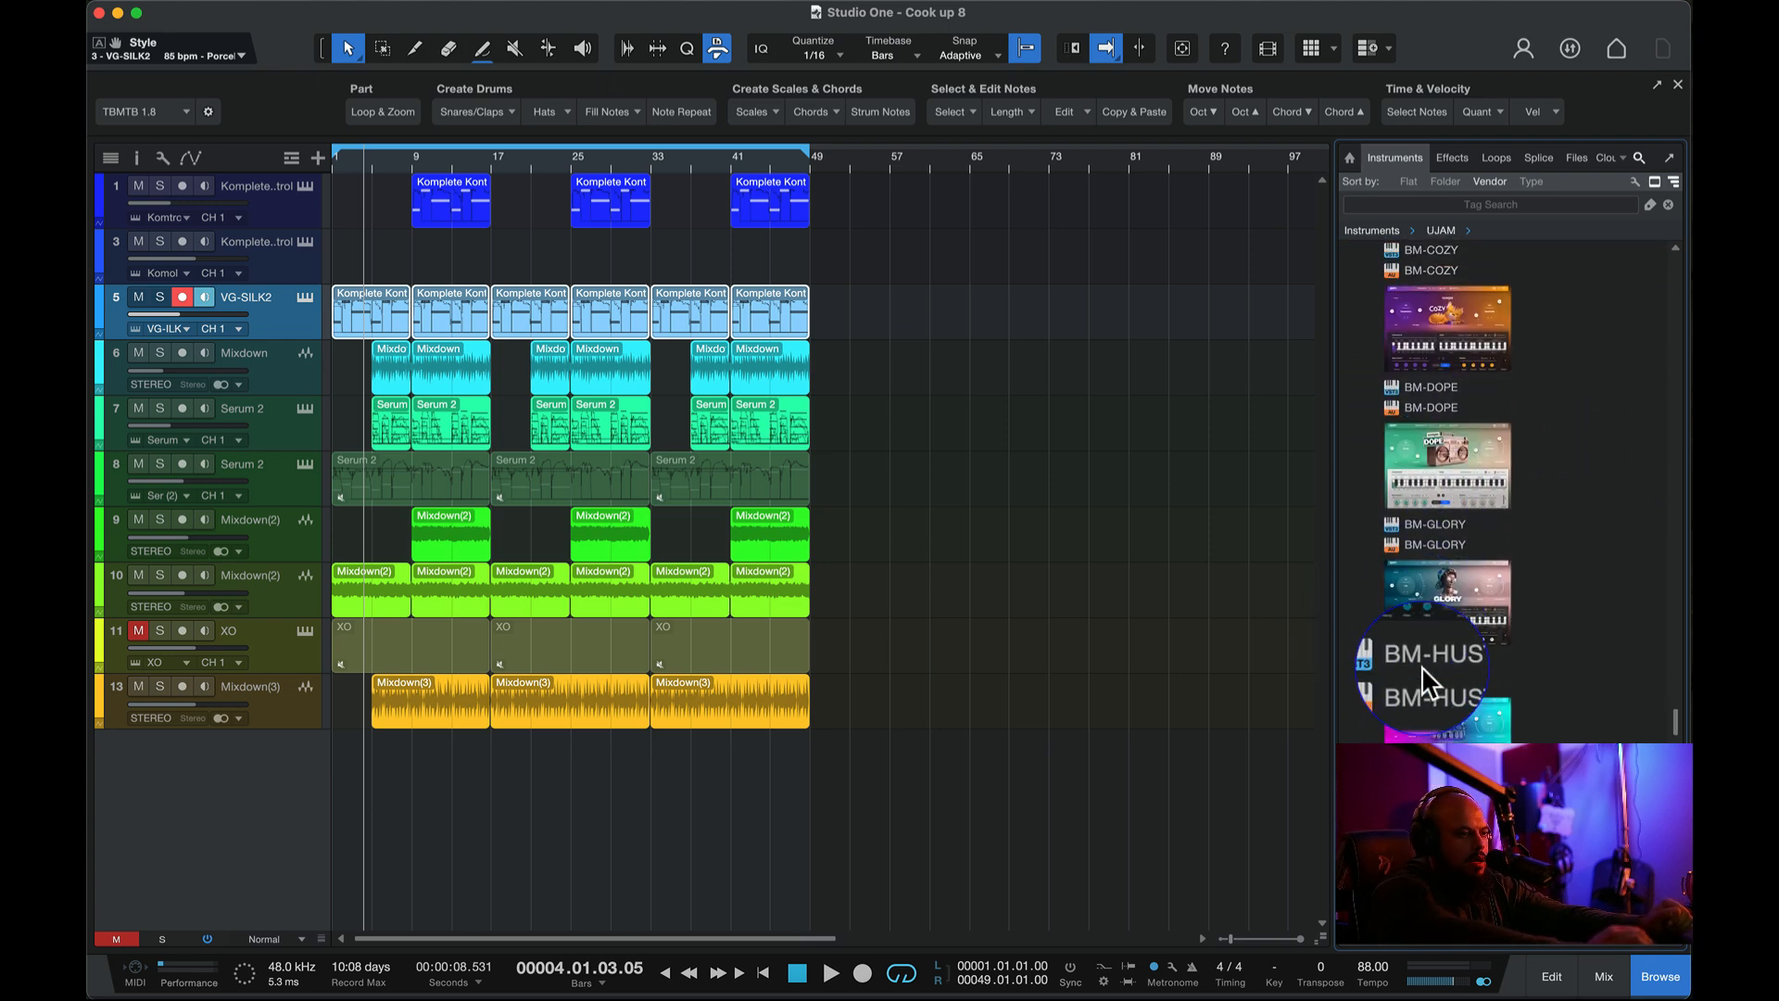
scroll(1423, 669, down, 10)
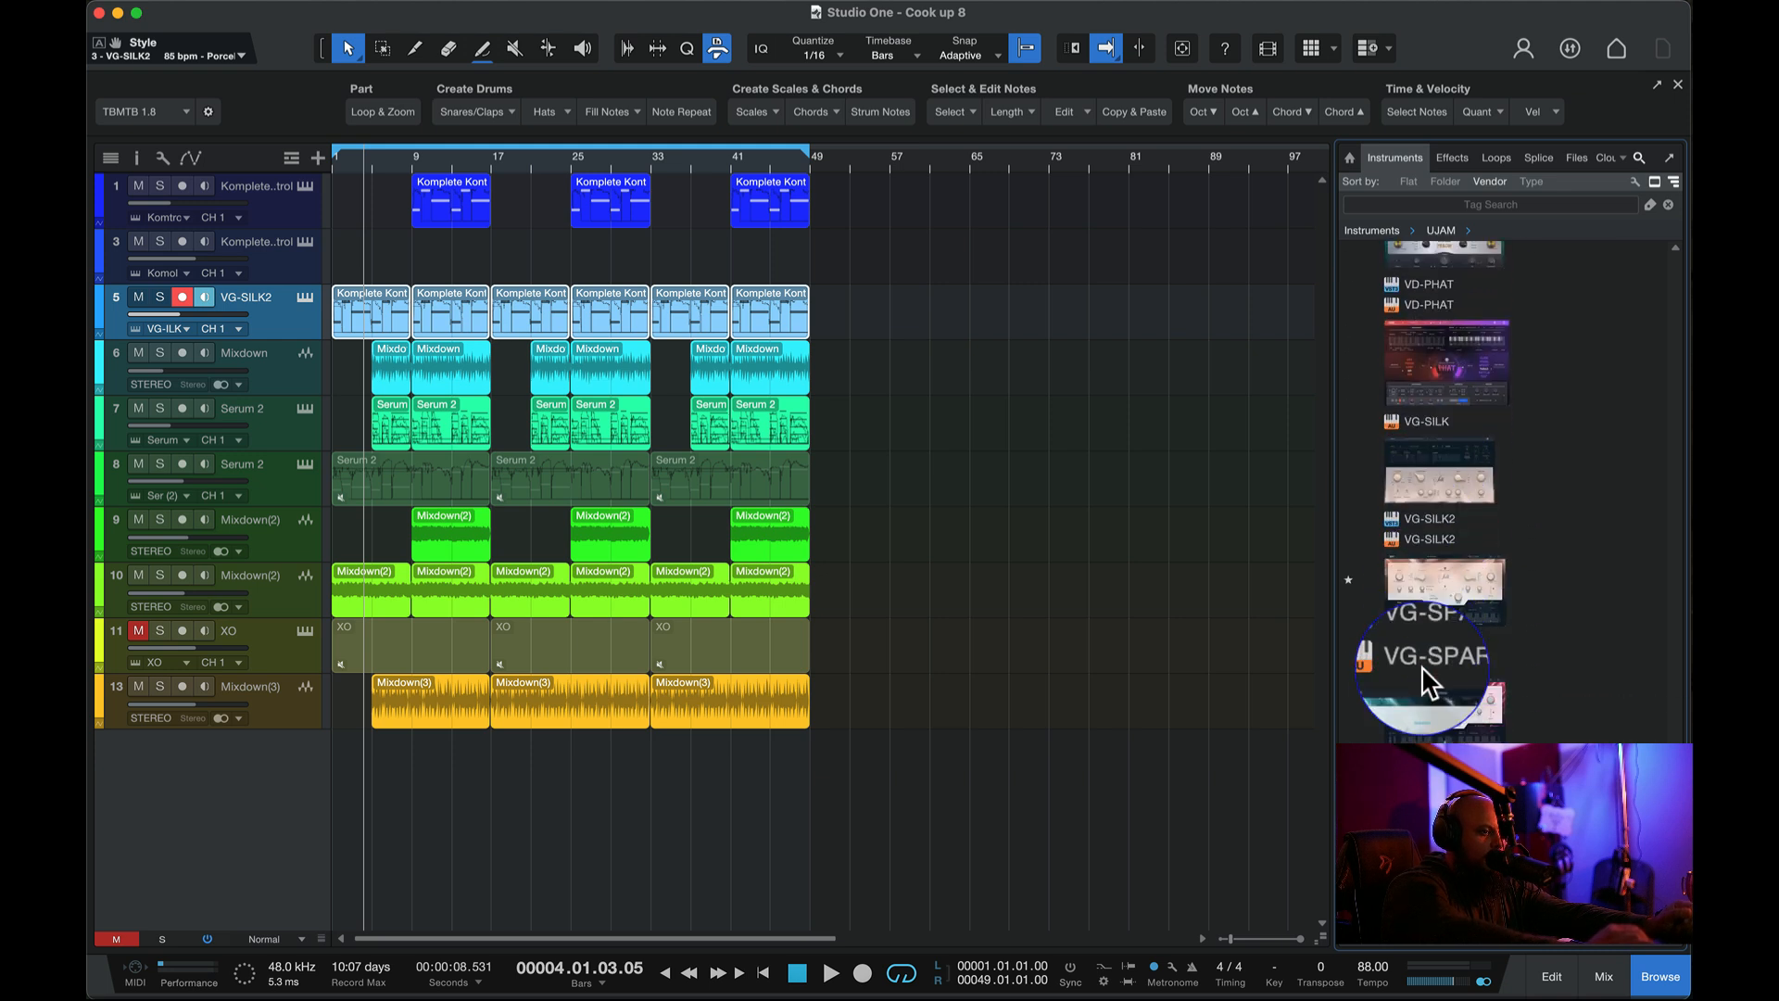
scroll(1421, 667, down, 2)
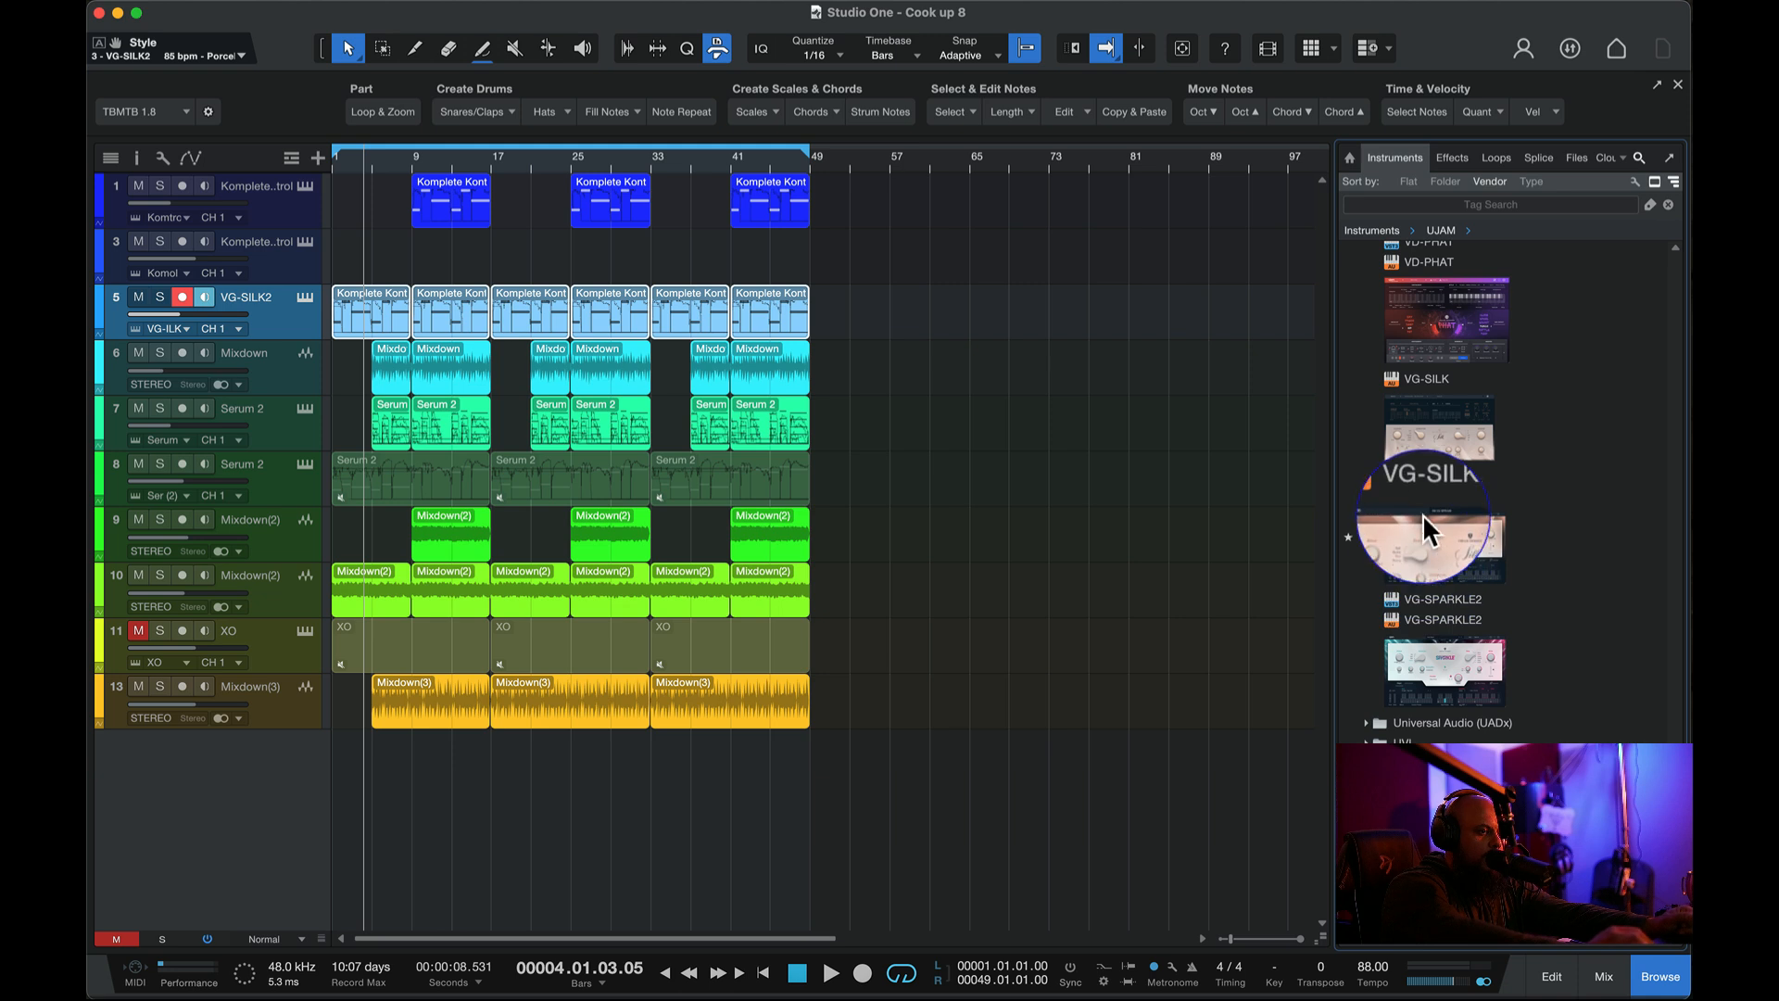
click(1445, 656)
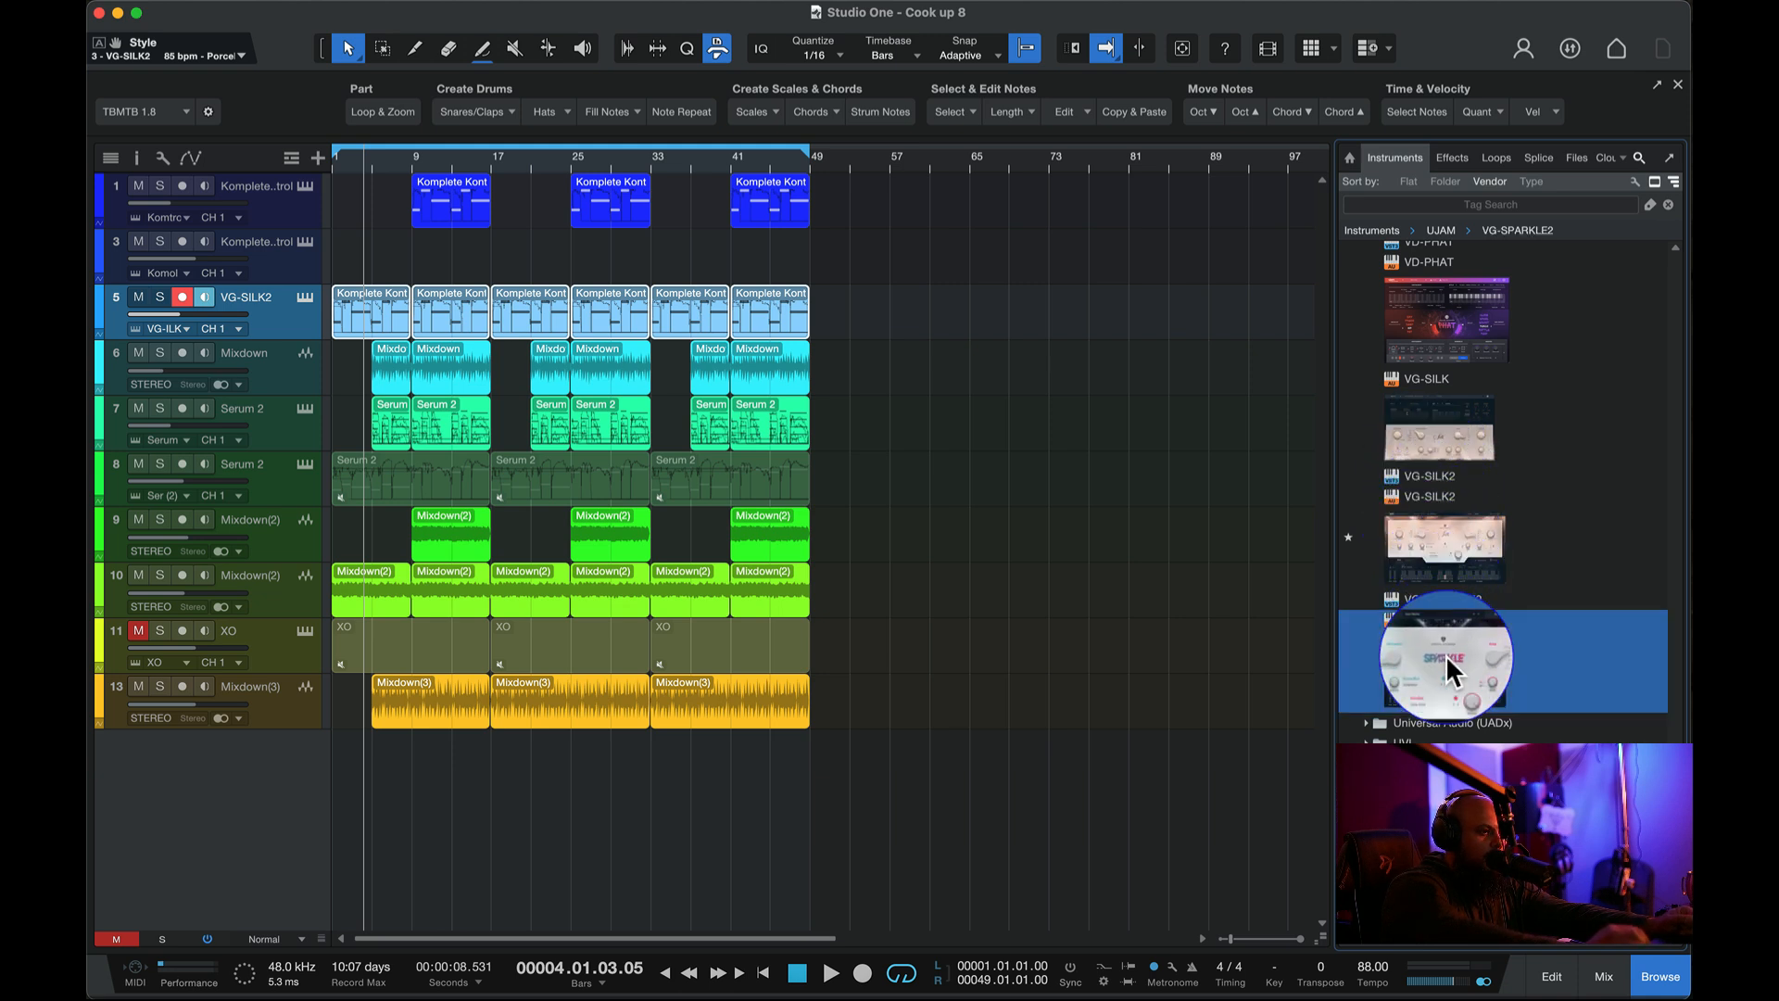
scroll(1436, 463, up, 1)
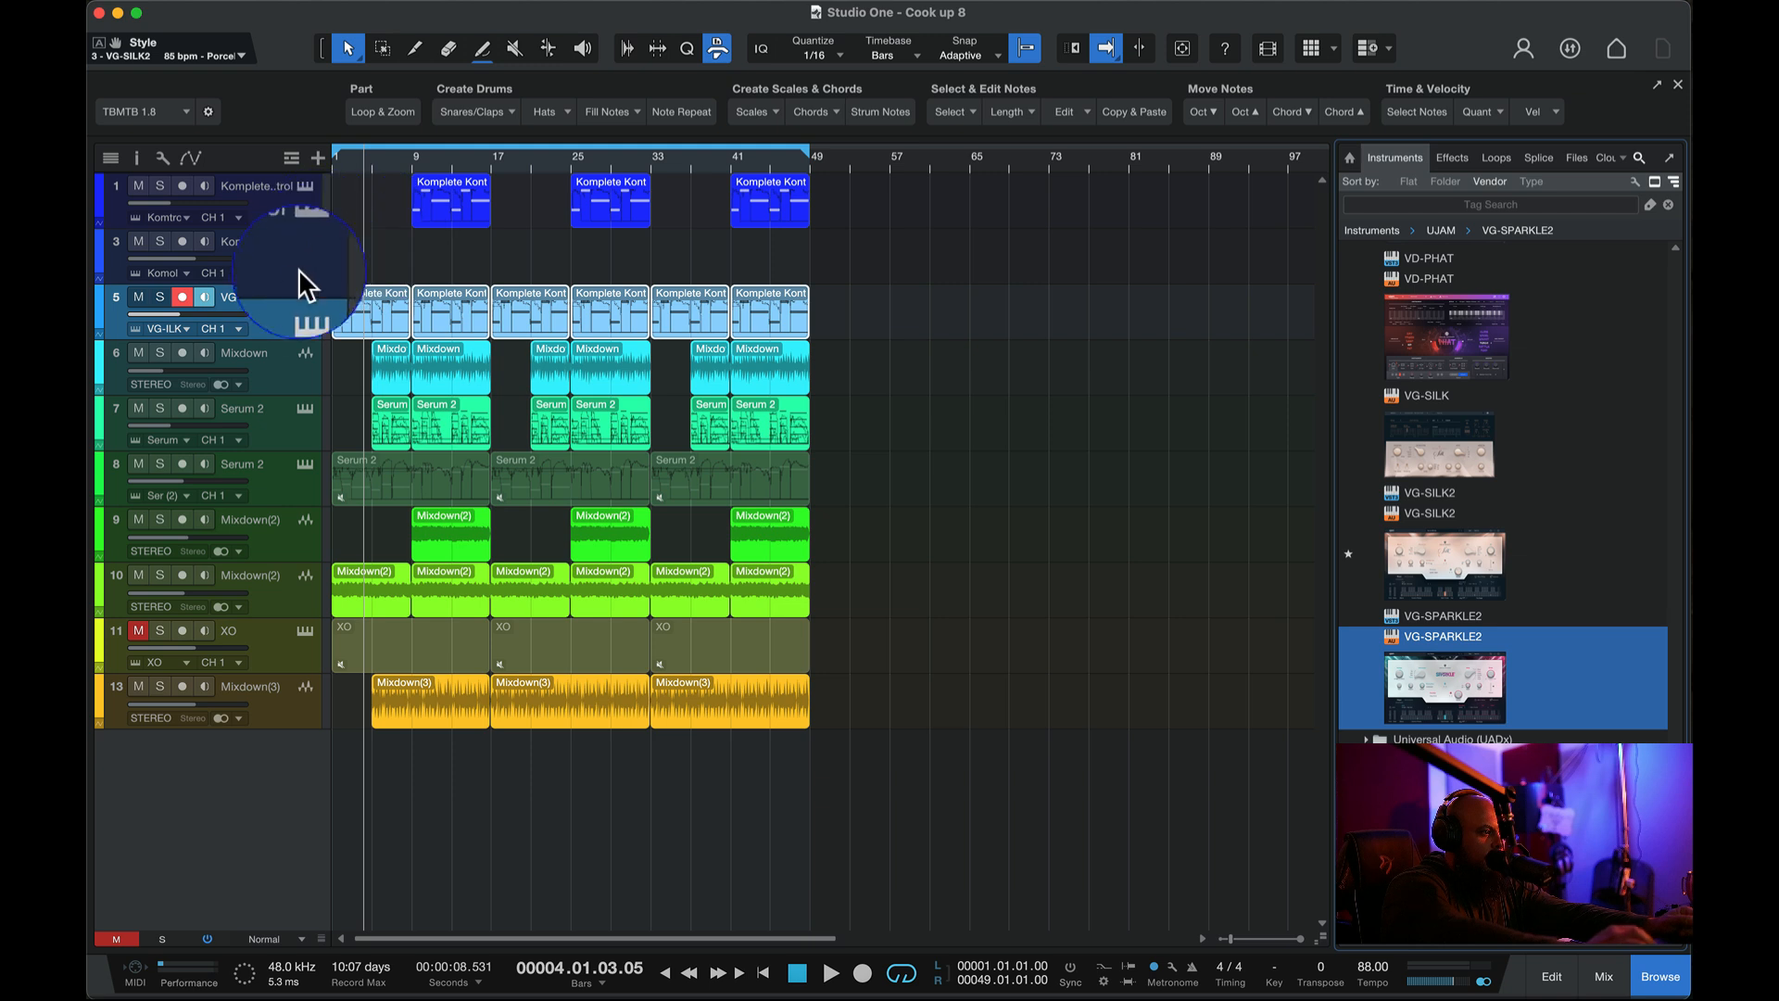
scroll(1446, 443, up, 1)
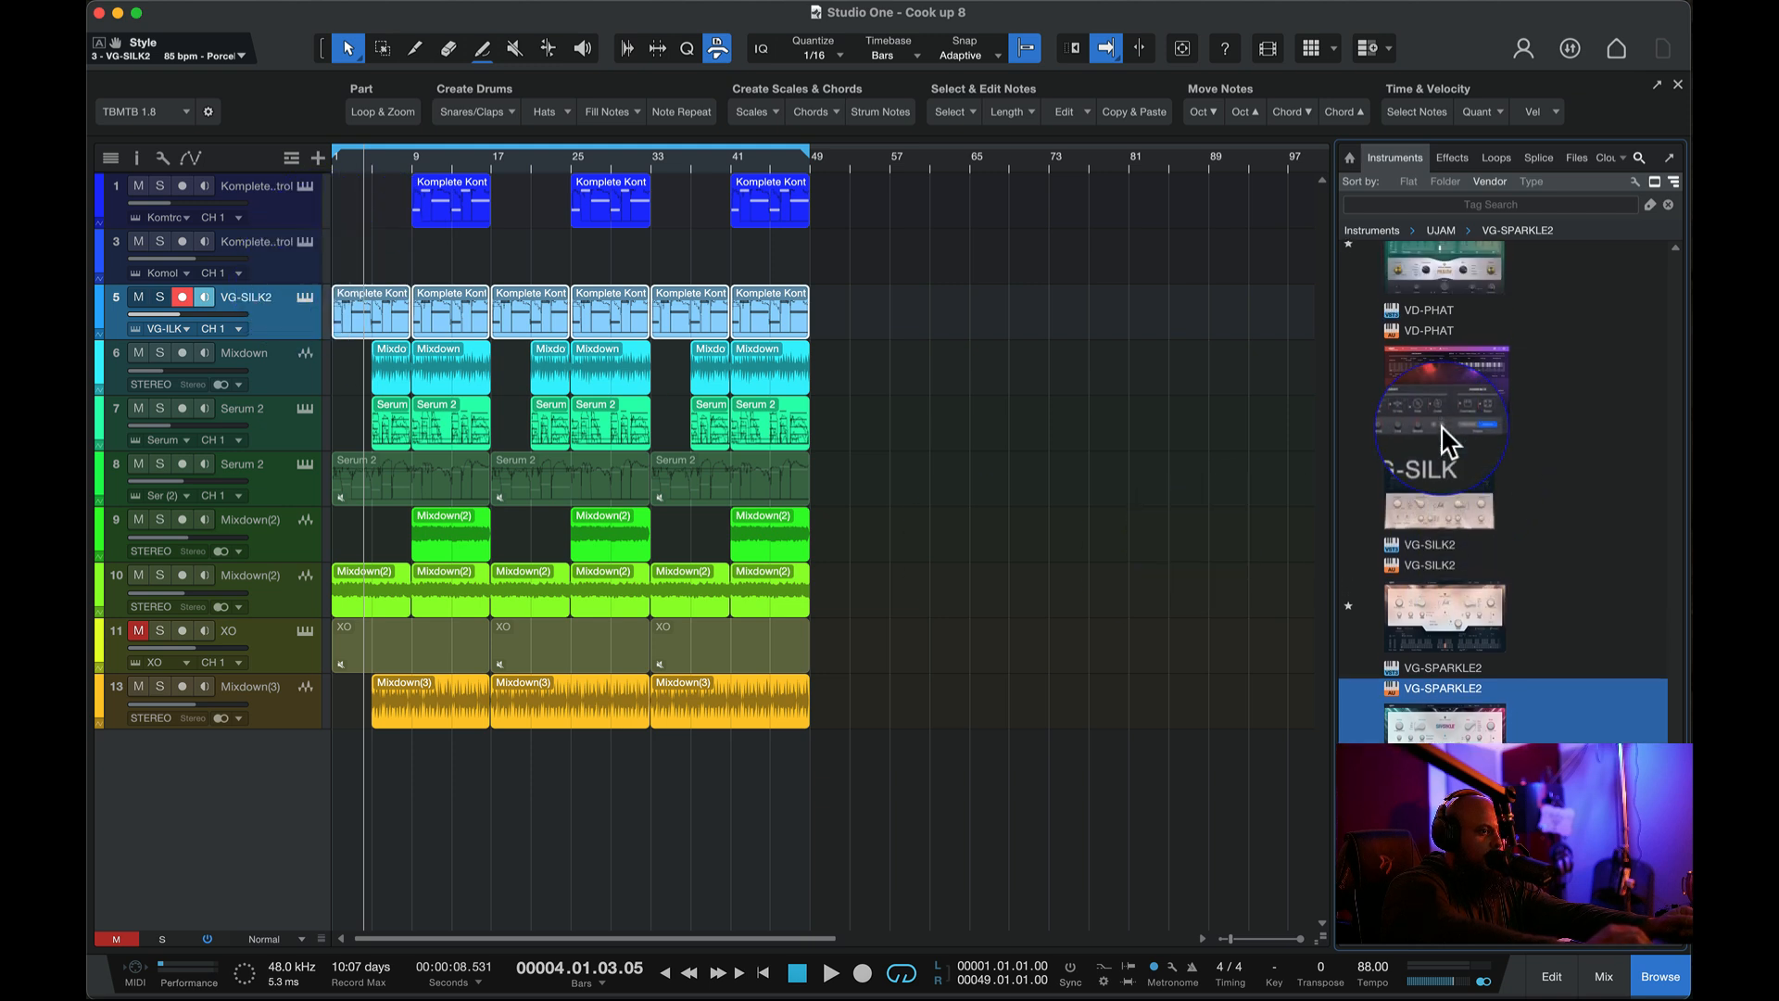
scroll(1442, 436, down, 1)
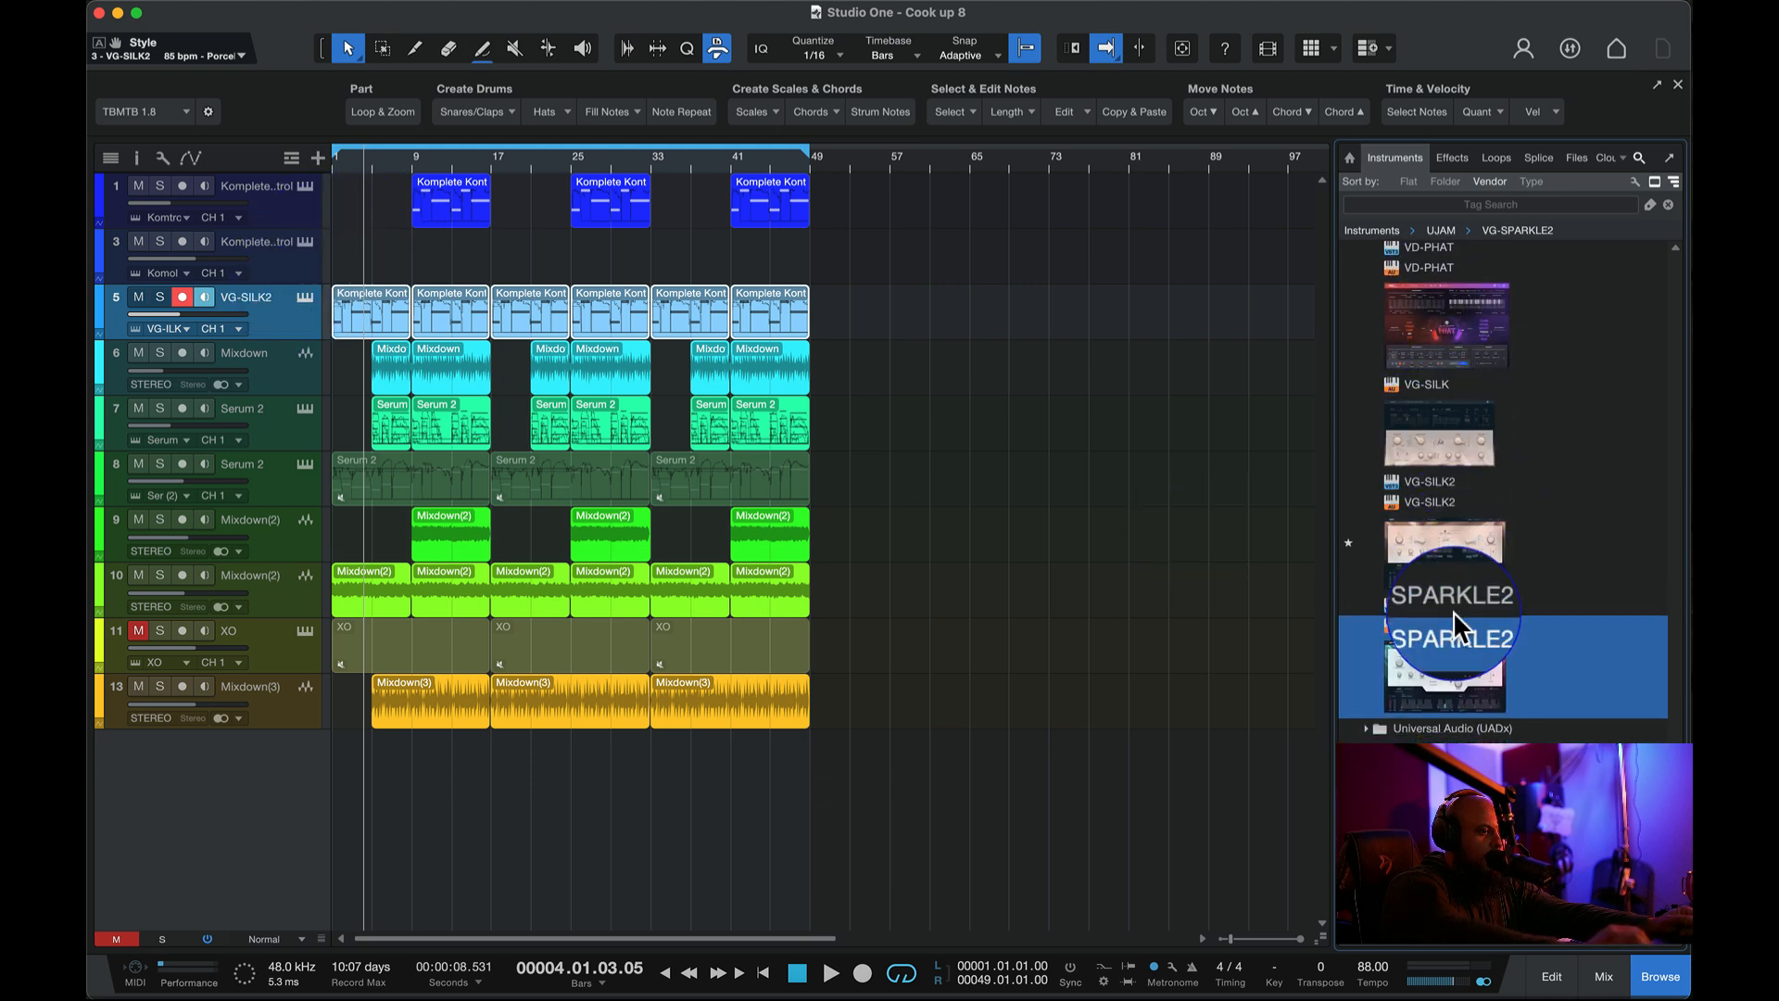
drag(306, 694, 306, 280)
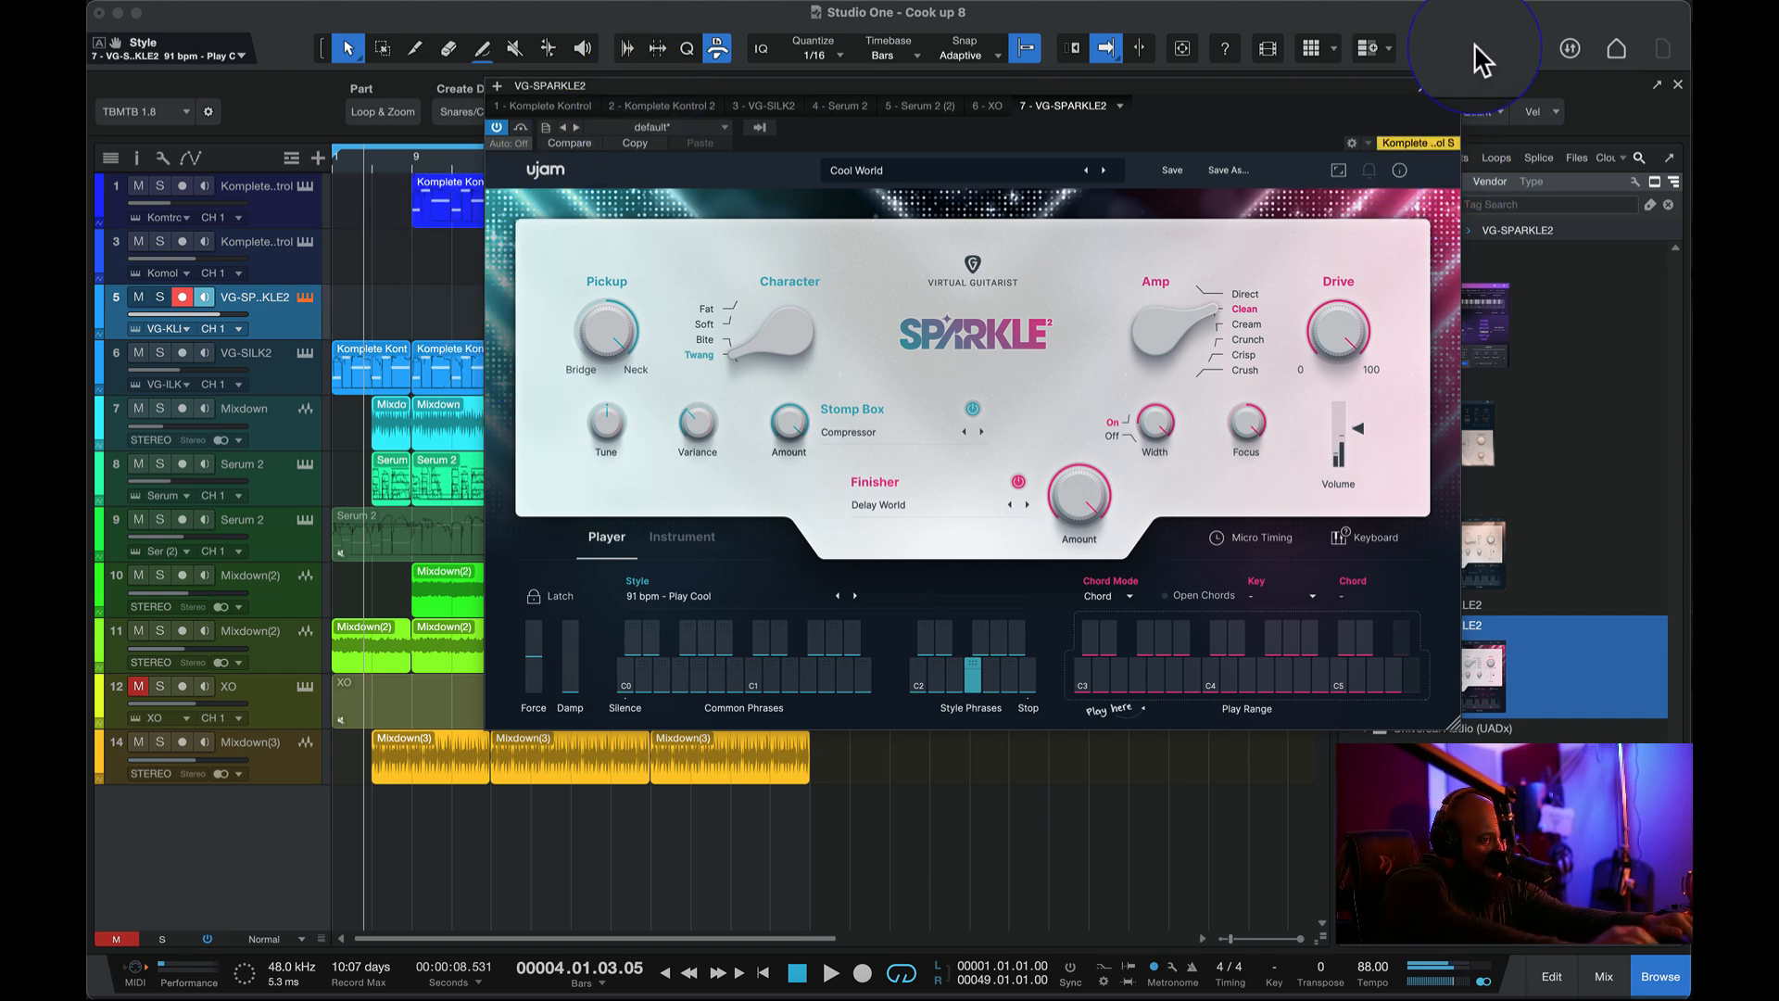
click(1448, 85)
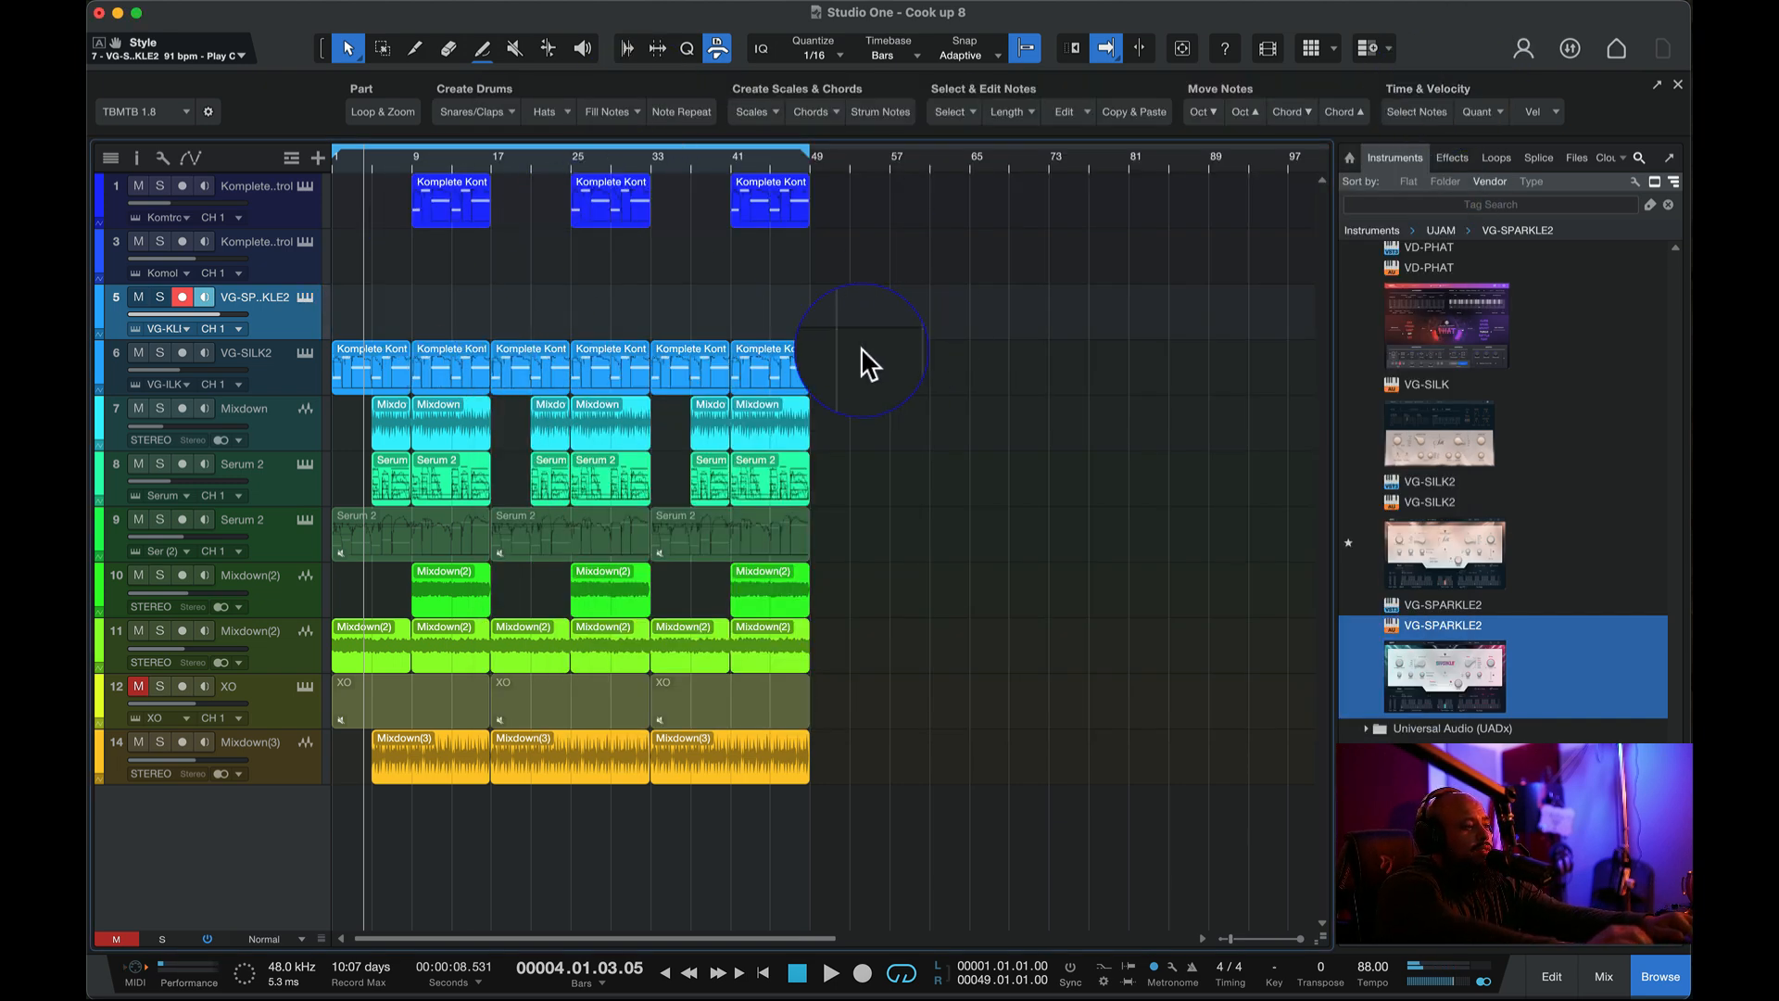
- Copy the VG-SILK2 events starting at bars 9, 25 and 41 onto the VG-SPARKLE2 track
drag(481, 380, 457, 324)
drag(575, 362, 581, 321)
drag(767, 375, 766, 322)
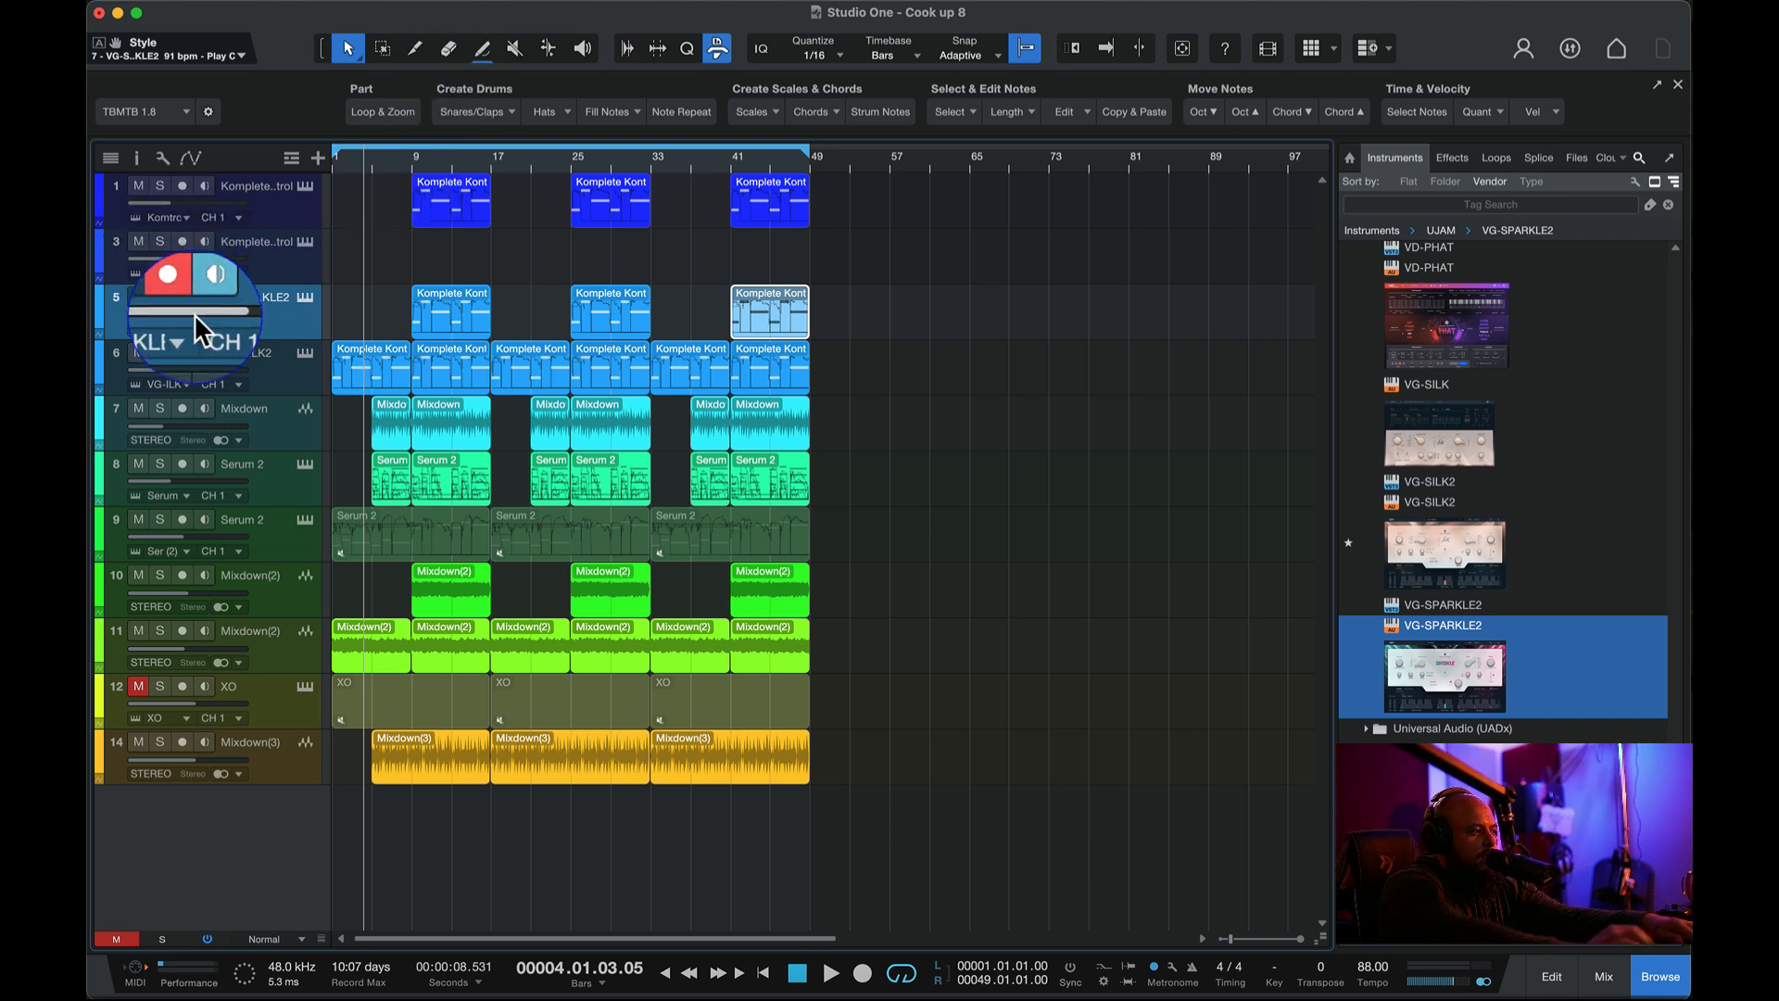
- Play from the song start and lower the VG-SPARKLE2 track's volume to -24.2 dB, with the drum mixdown temporarily muted
drag(163, 311, 154, 313)
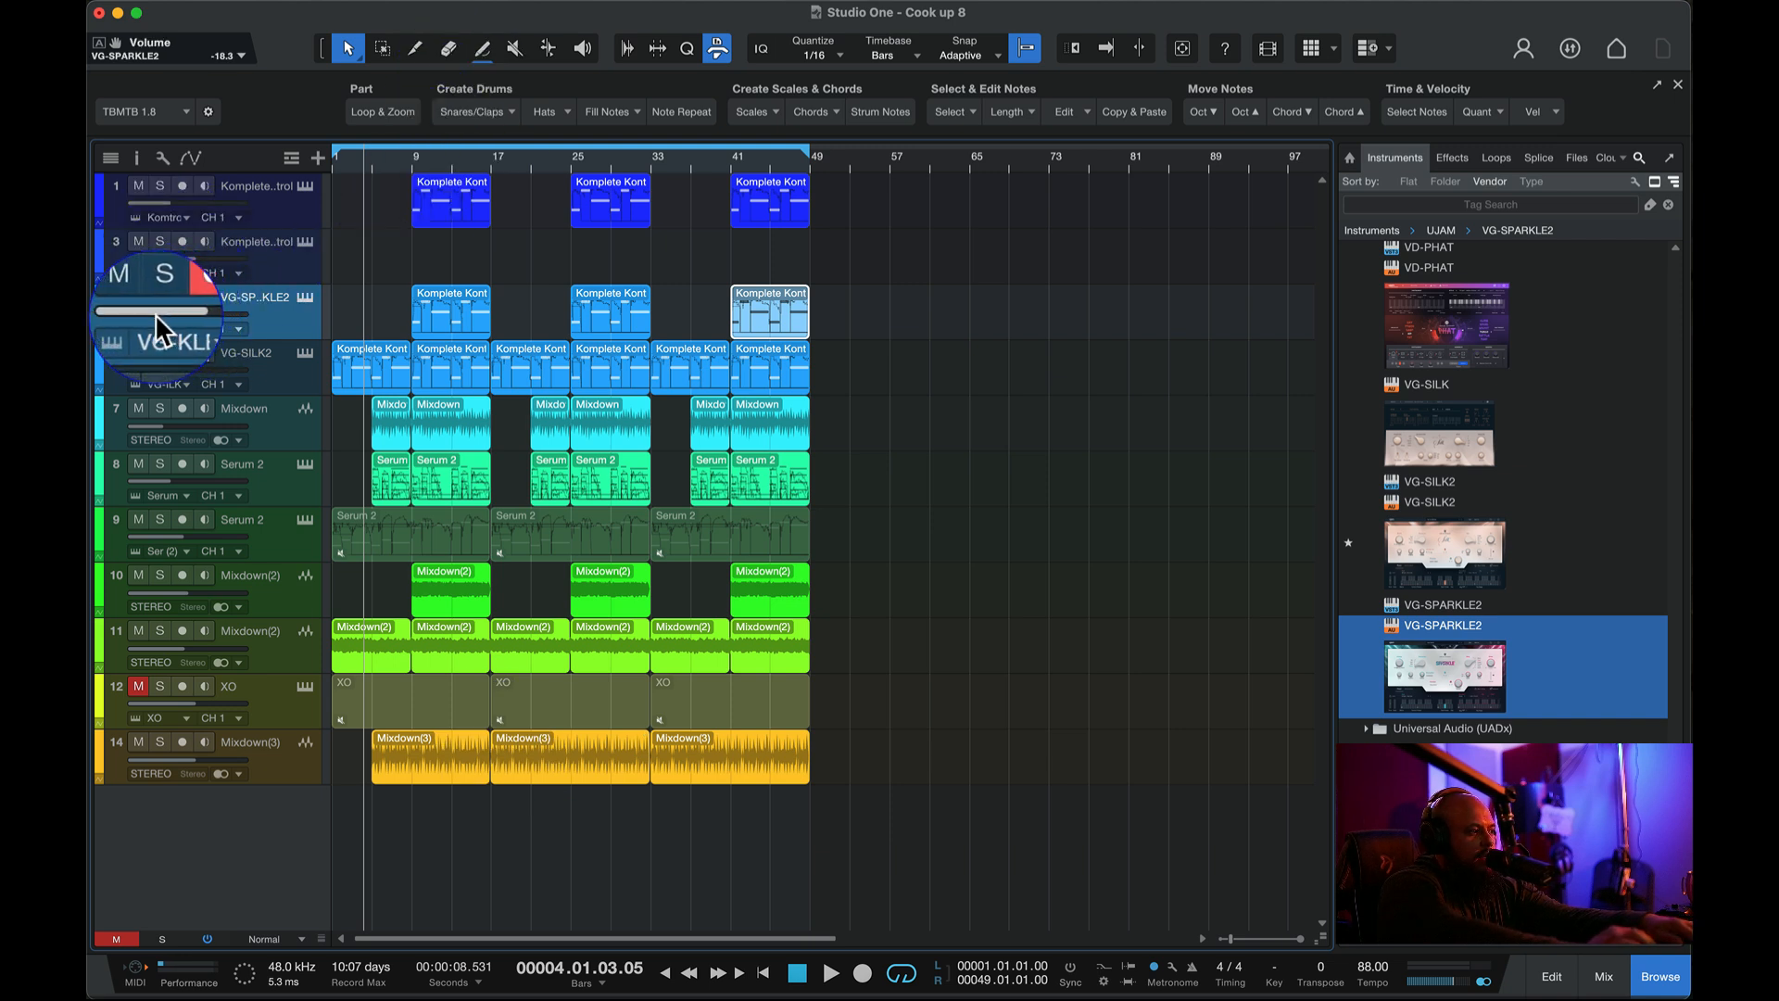
click(332, 165)
key(space)
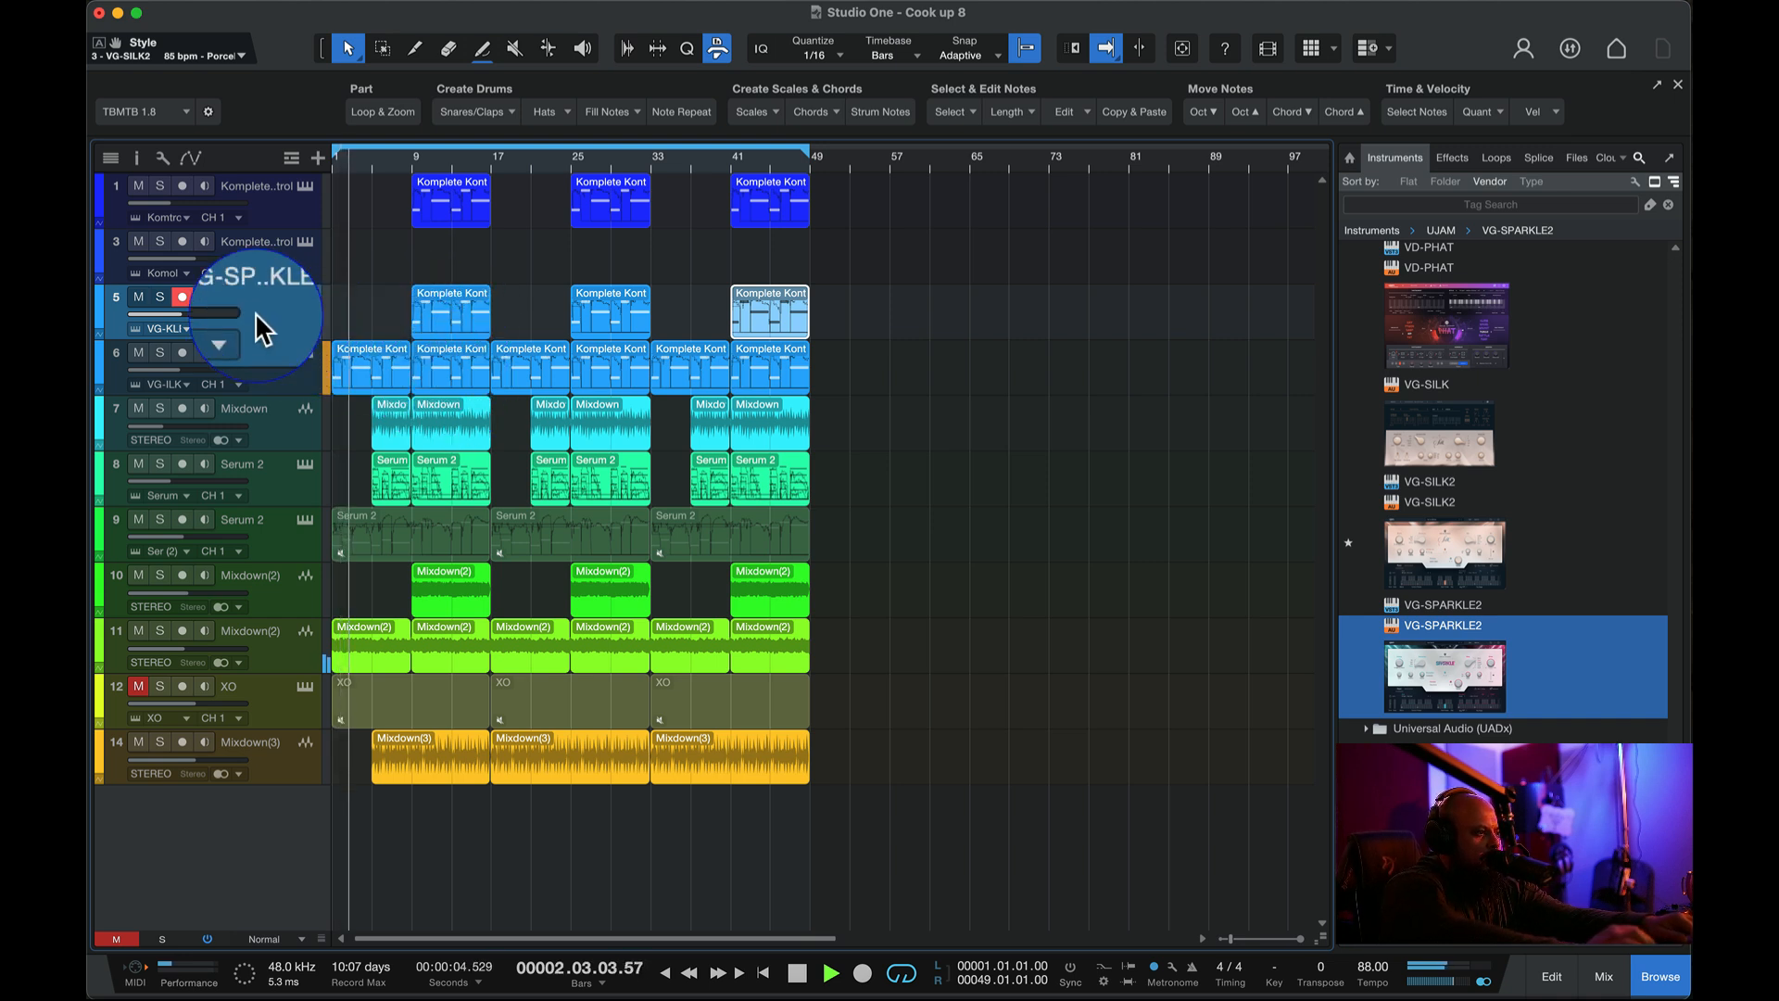
click(184, 313)
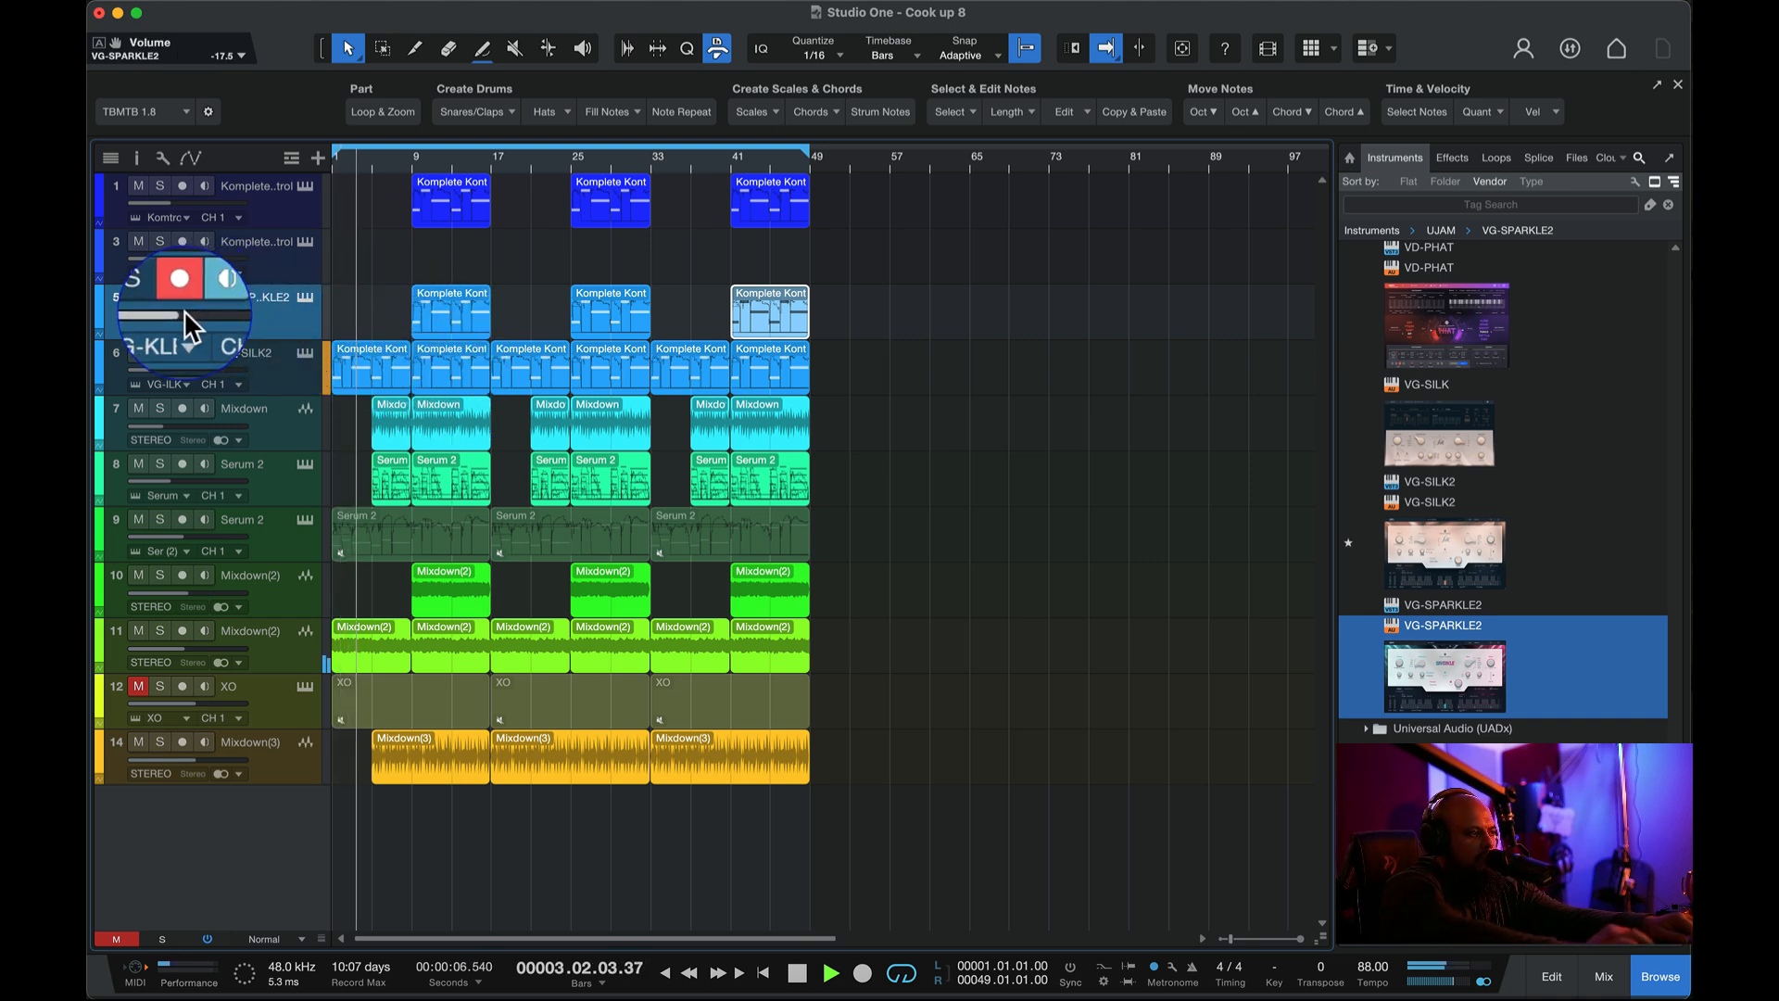
click(183, 313)
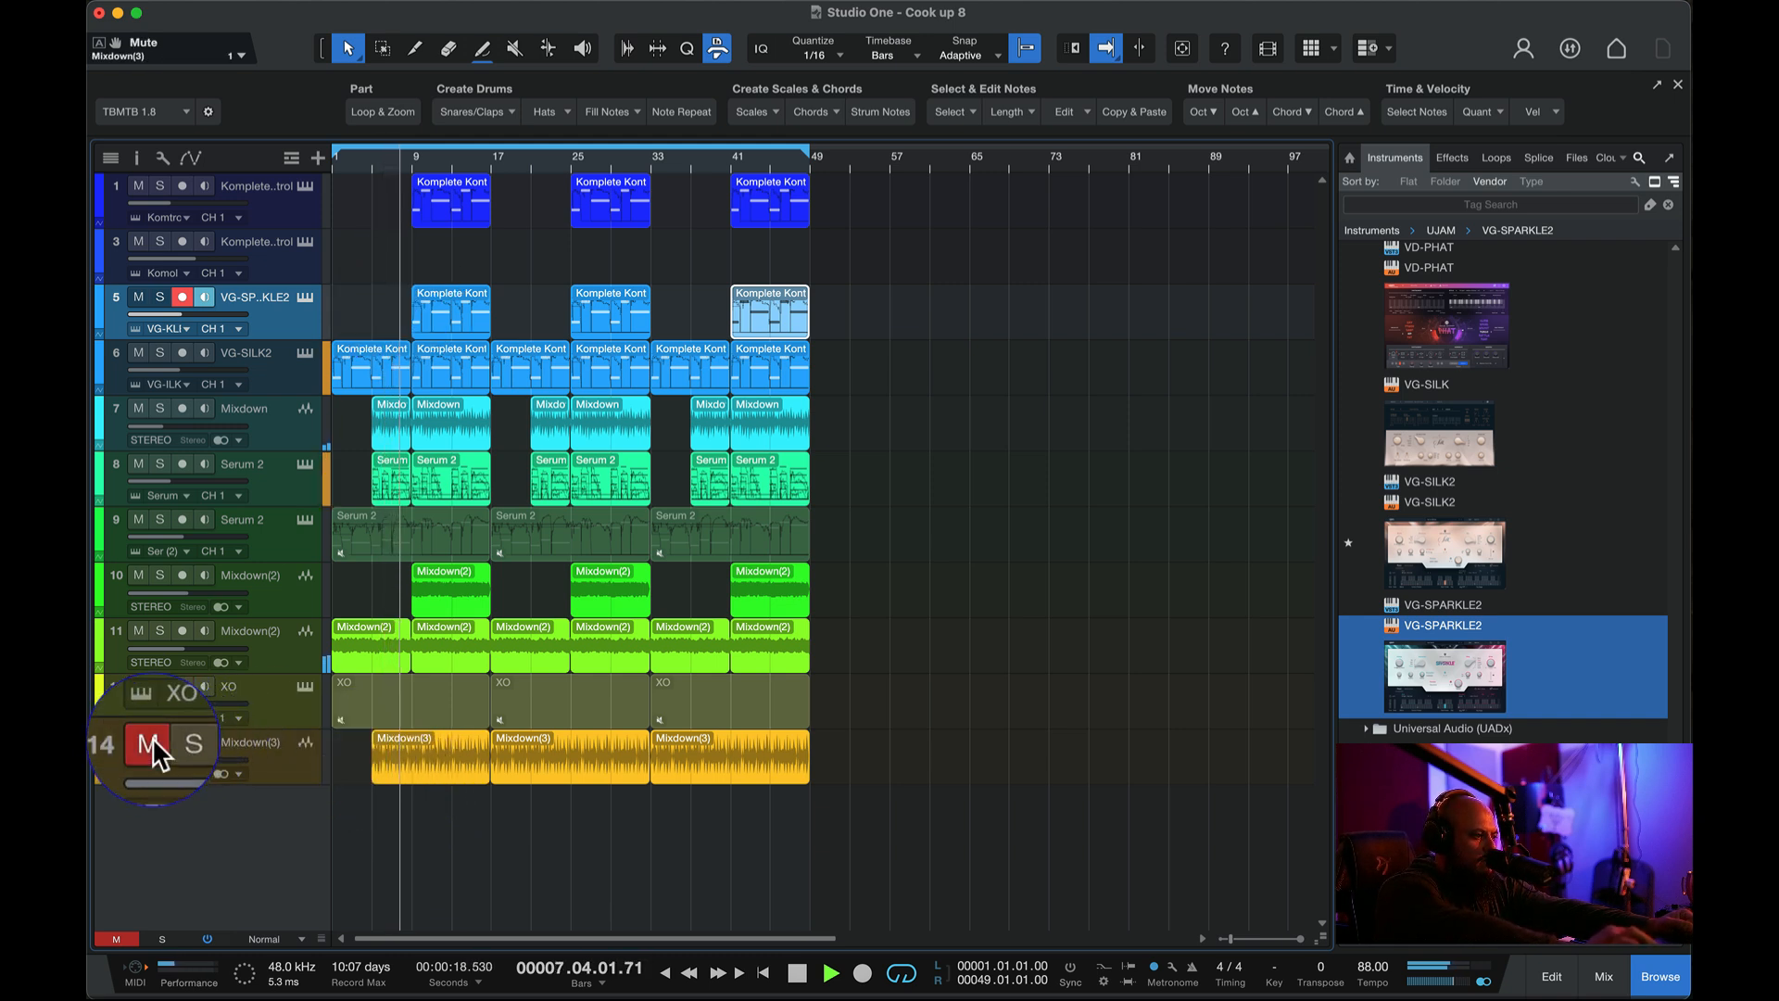
click(140, 743)
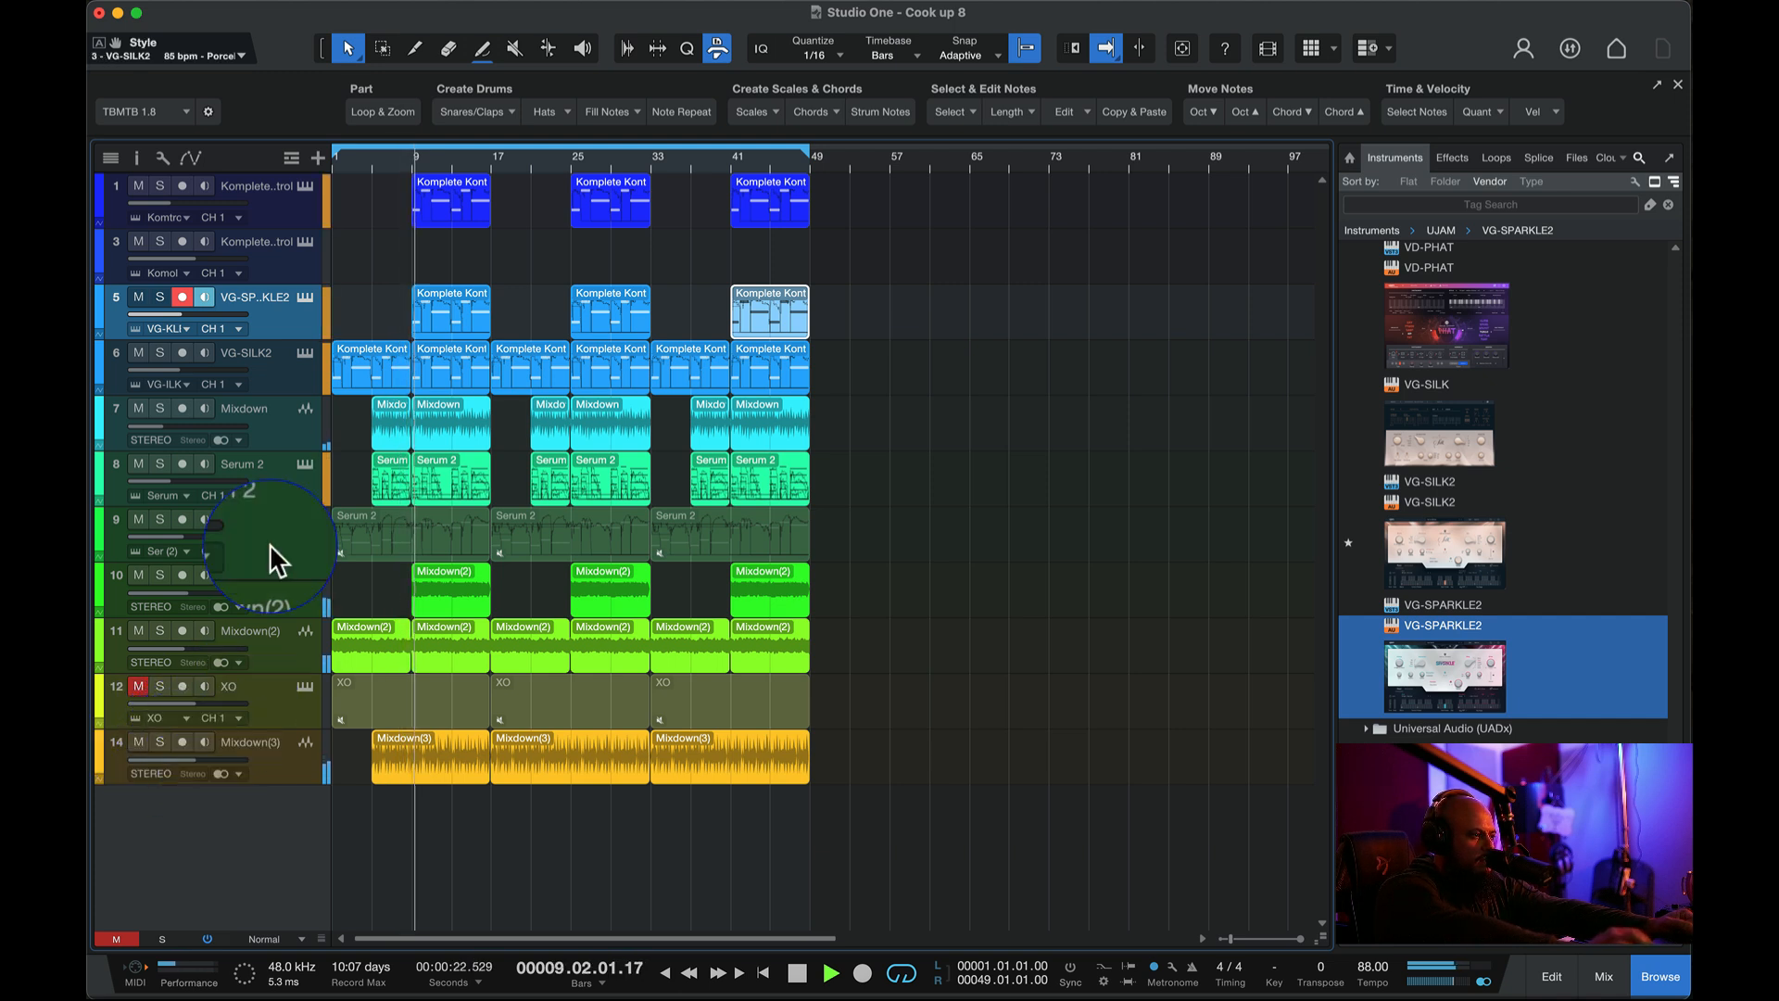
drag(168, 313, 167, 314)
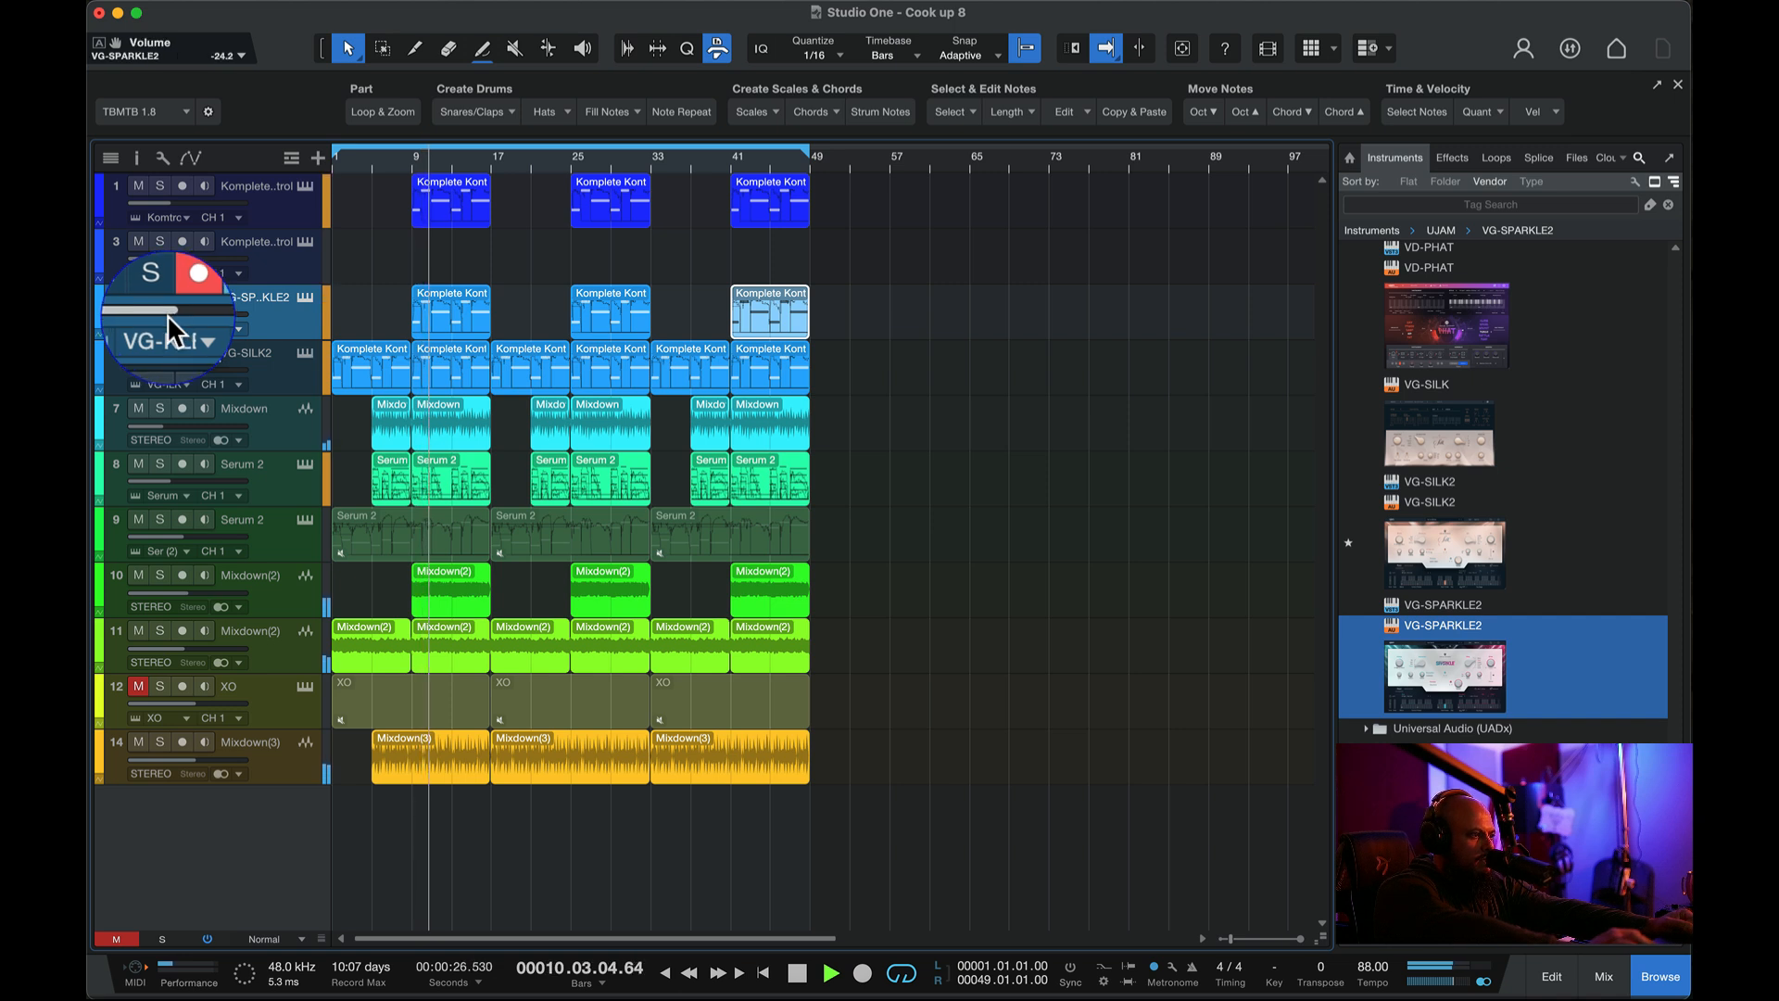
- Delete the VG-SILK2 events at bars 9 and 25, and undo both deletions
click(436, 381)
key(Delete)
click(614, 366)
key(Delete)
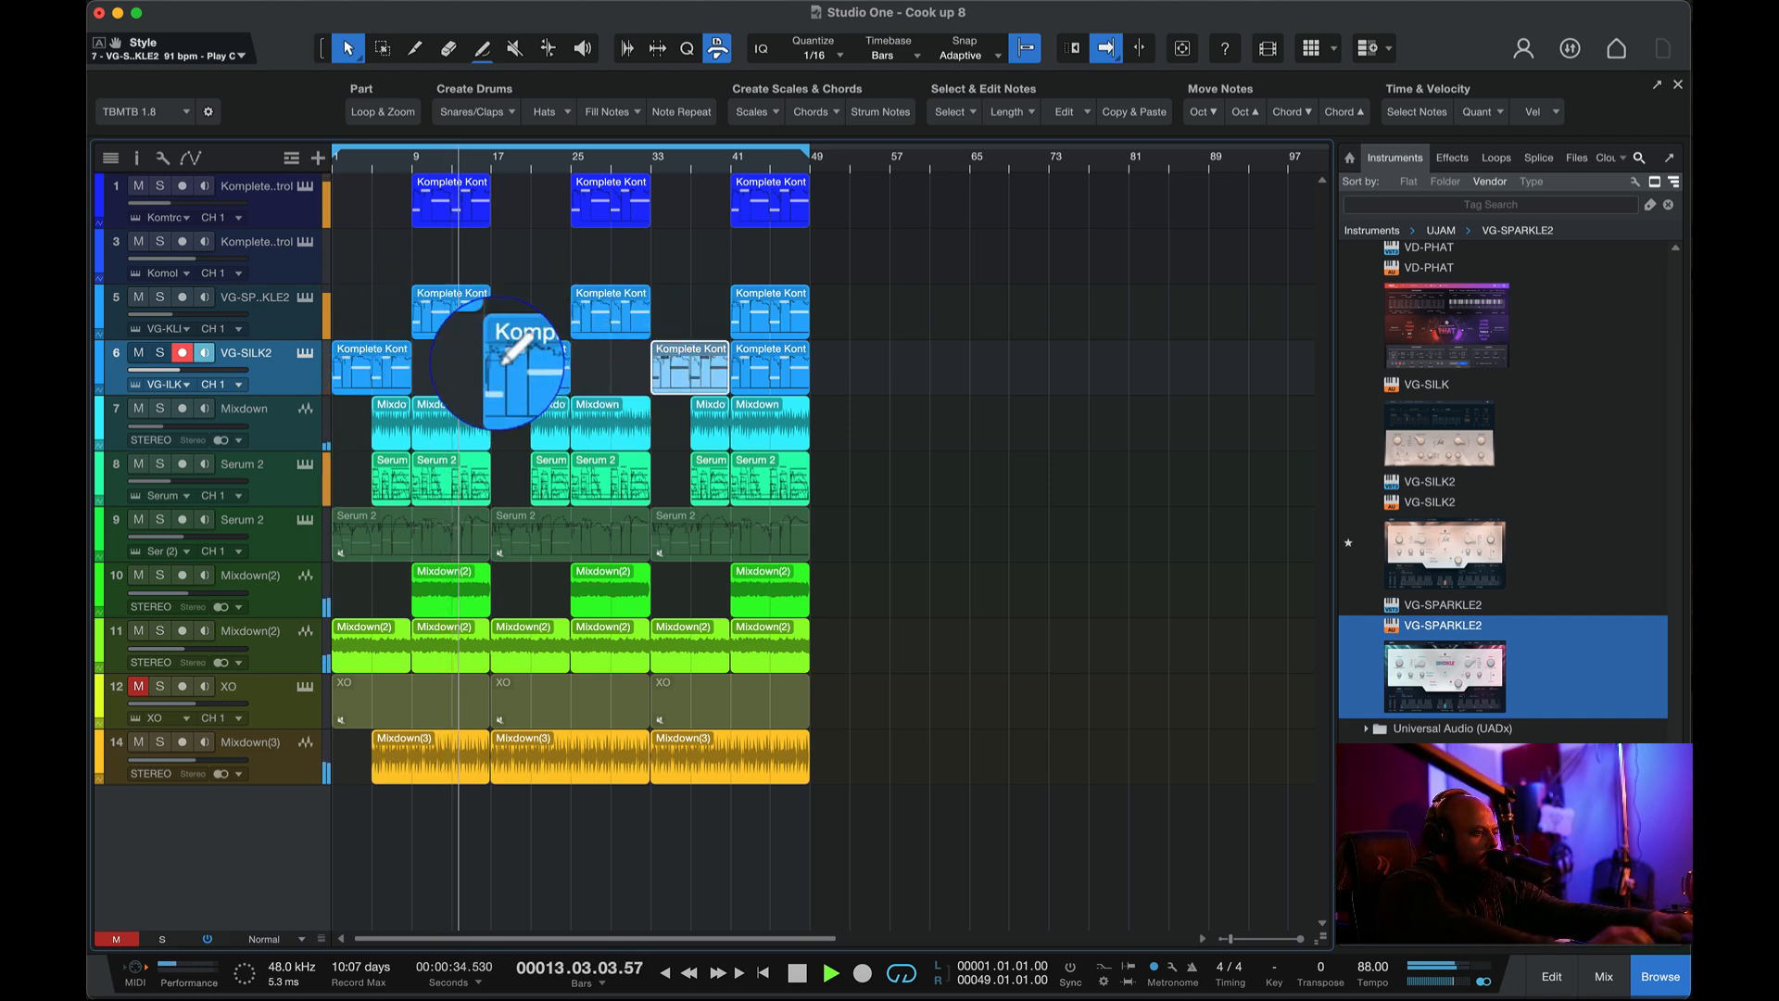
key(super+z)
key(super+z)
- Stop playback and trim the VG-SILK2 events at bars 9 and 25 to start at bars 13 and 29
key(space)
drag(416, 371, 453, 369)
click(608, 371)
drag(576, 369, 611, 369)
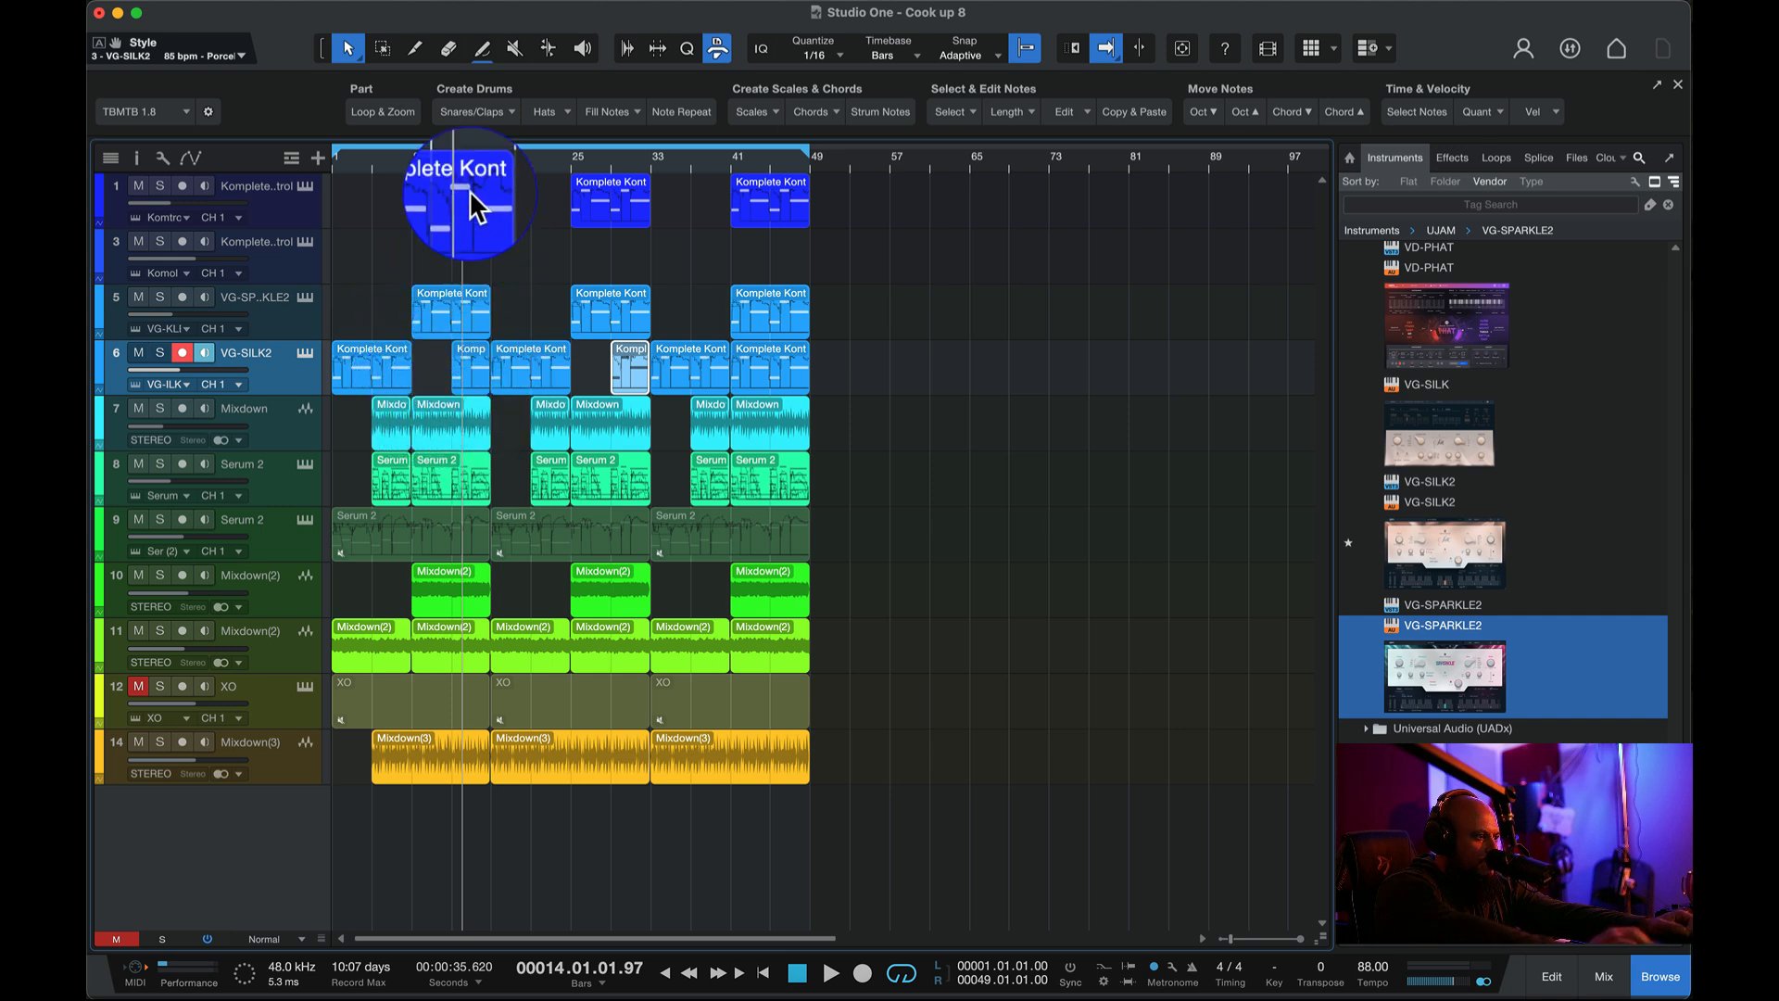
- Play the arrangement from the song start and raise the VG-SPARKLE2 track's volume to about -22.5 dB
click(336, 163)
key(space)
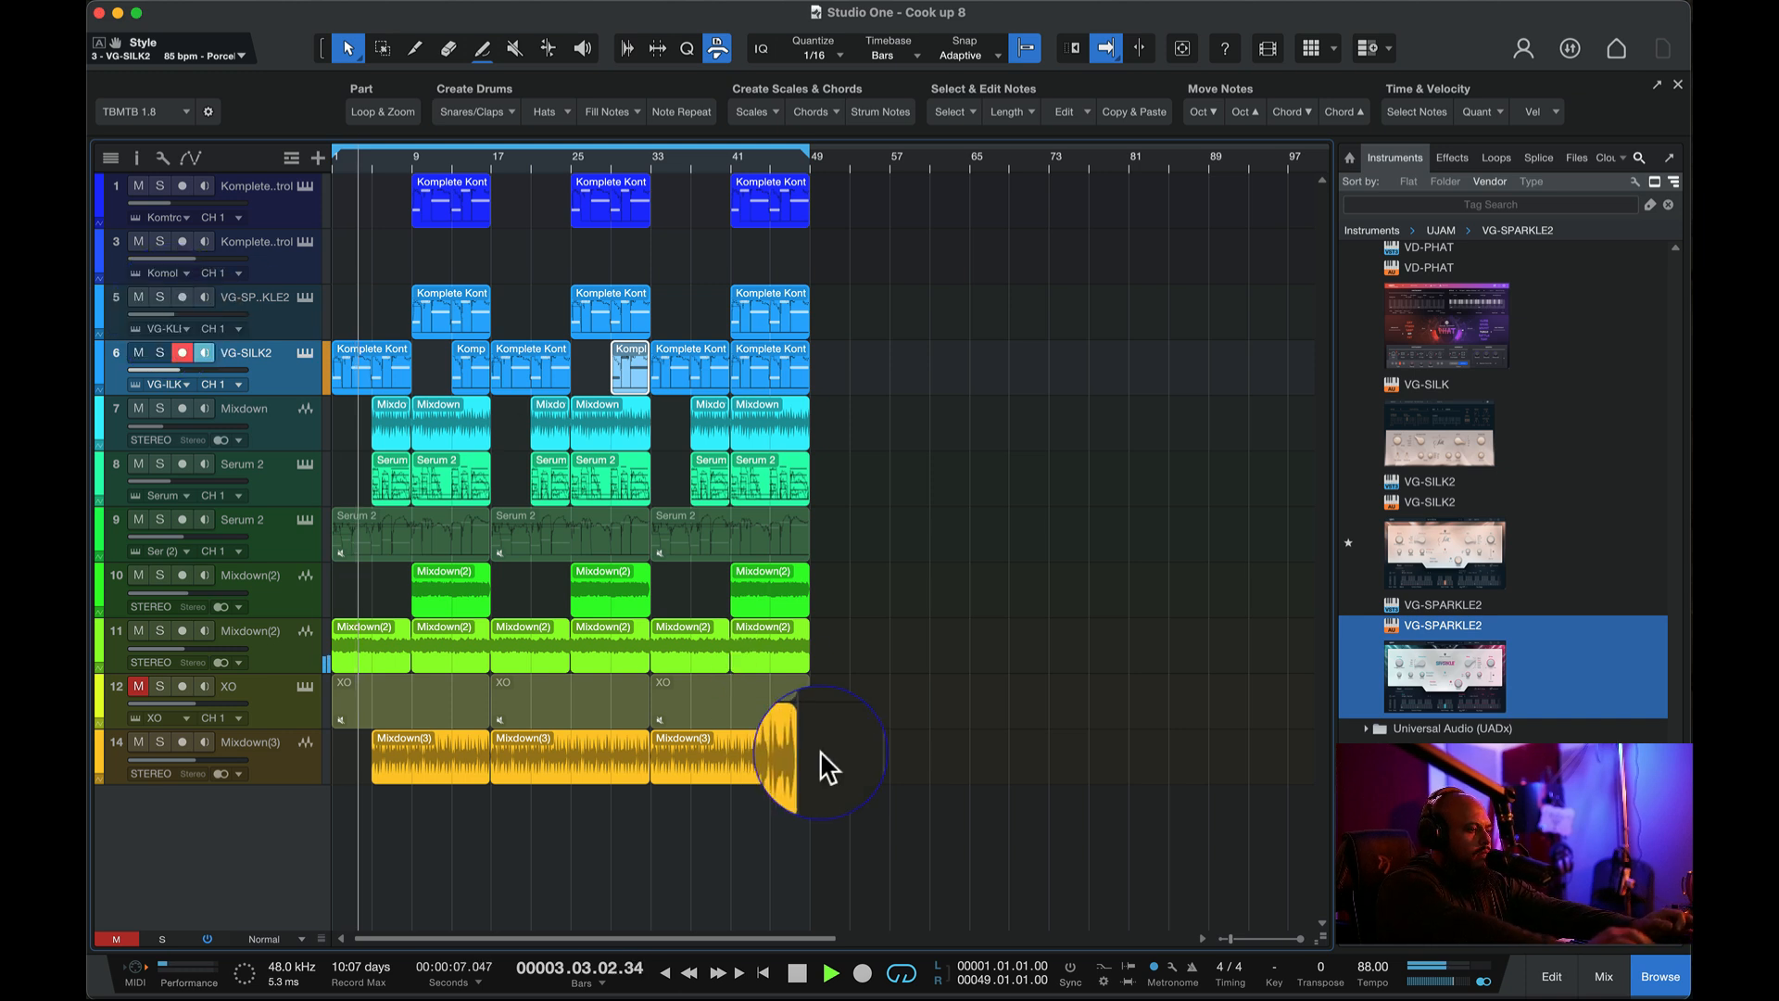
drag(815, 767, 839, 769)
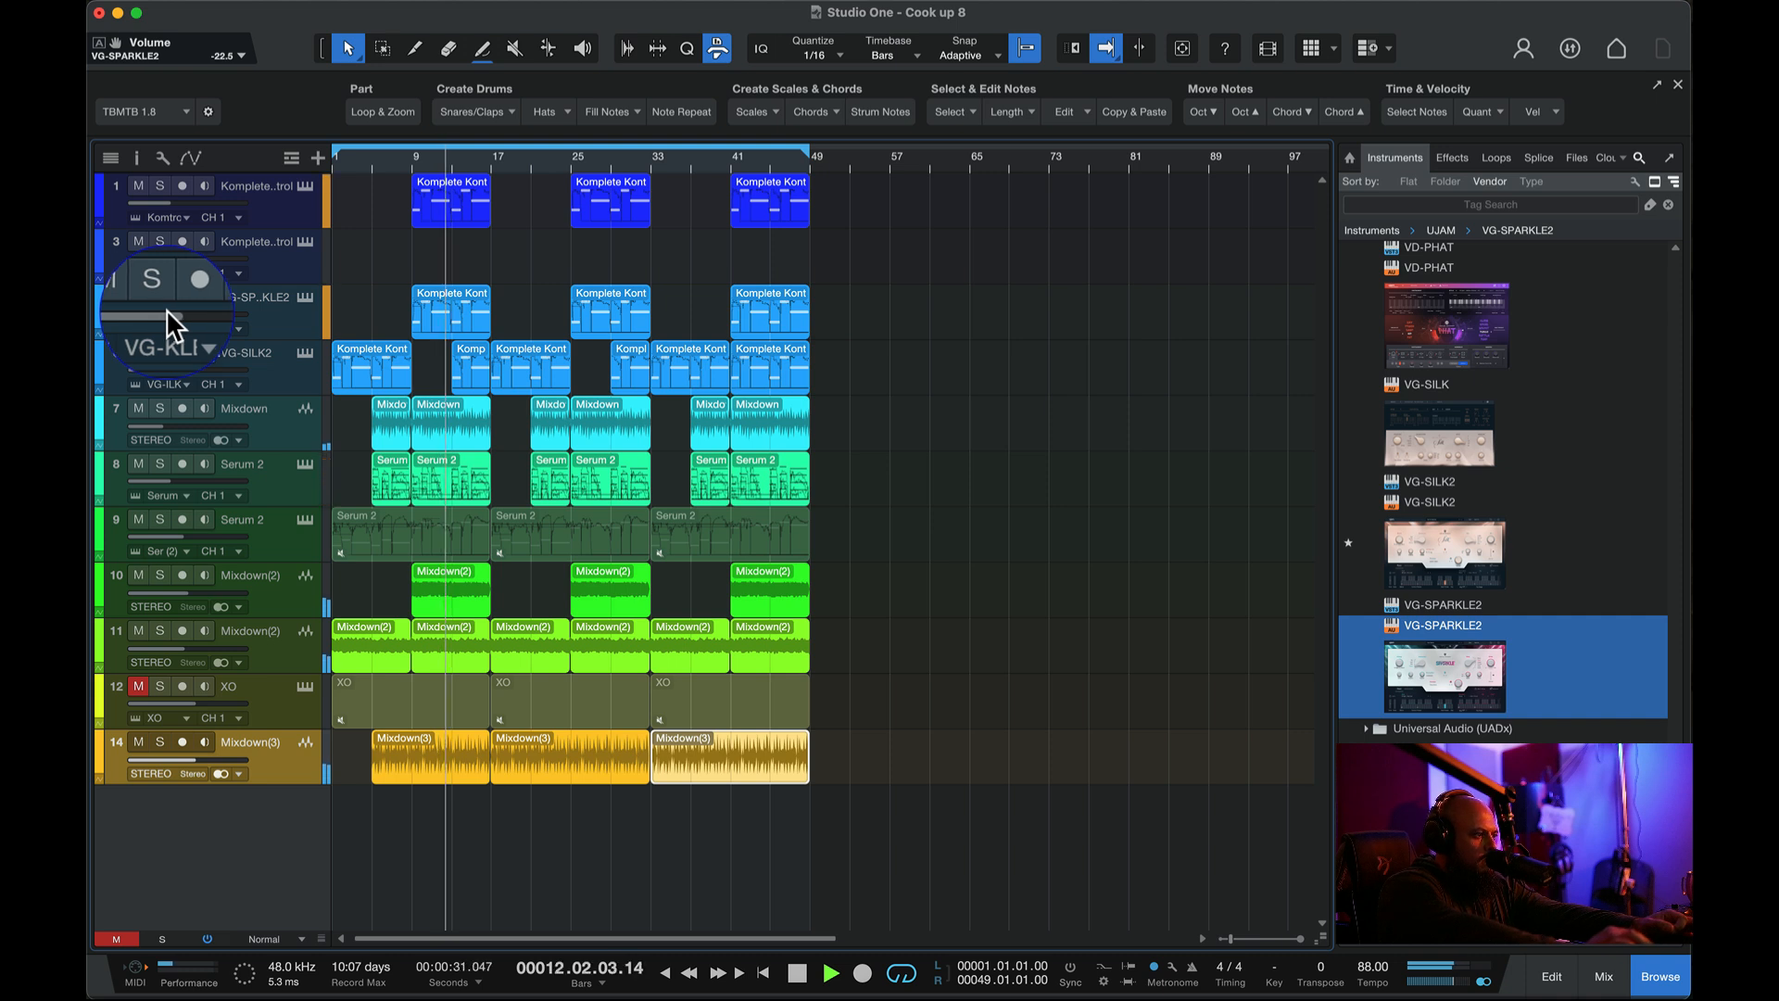
click(171, 337)
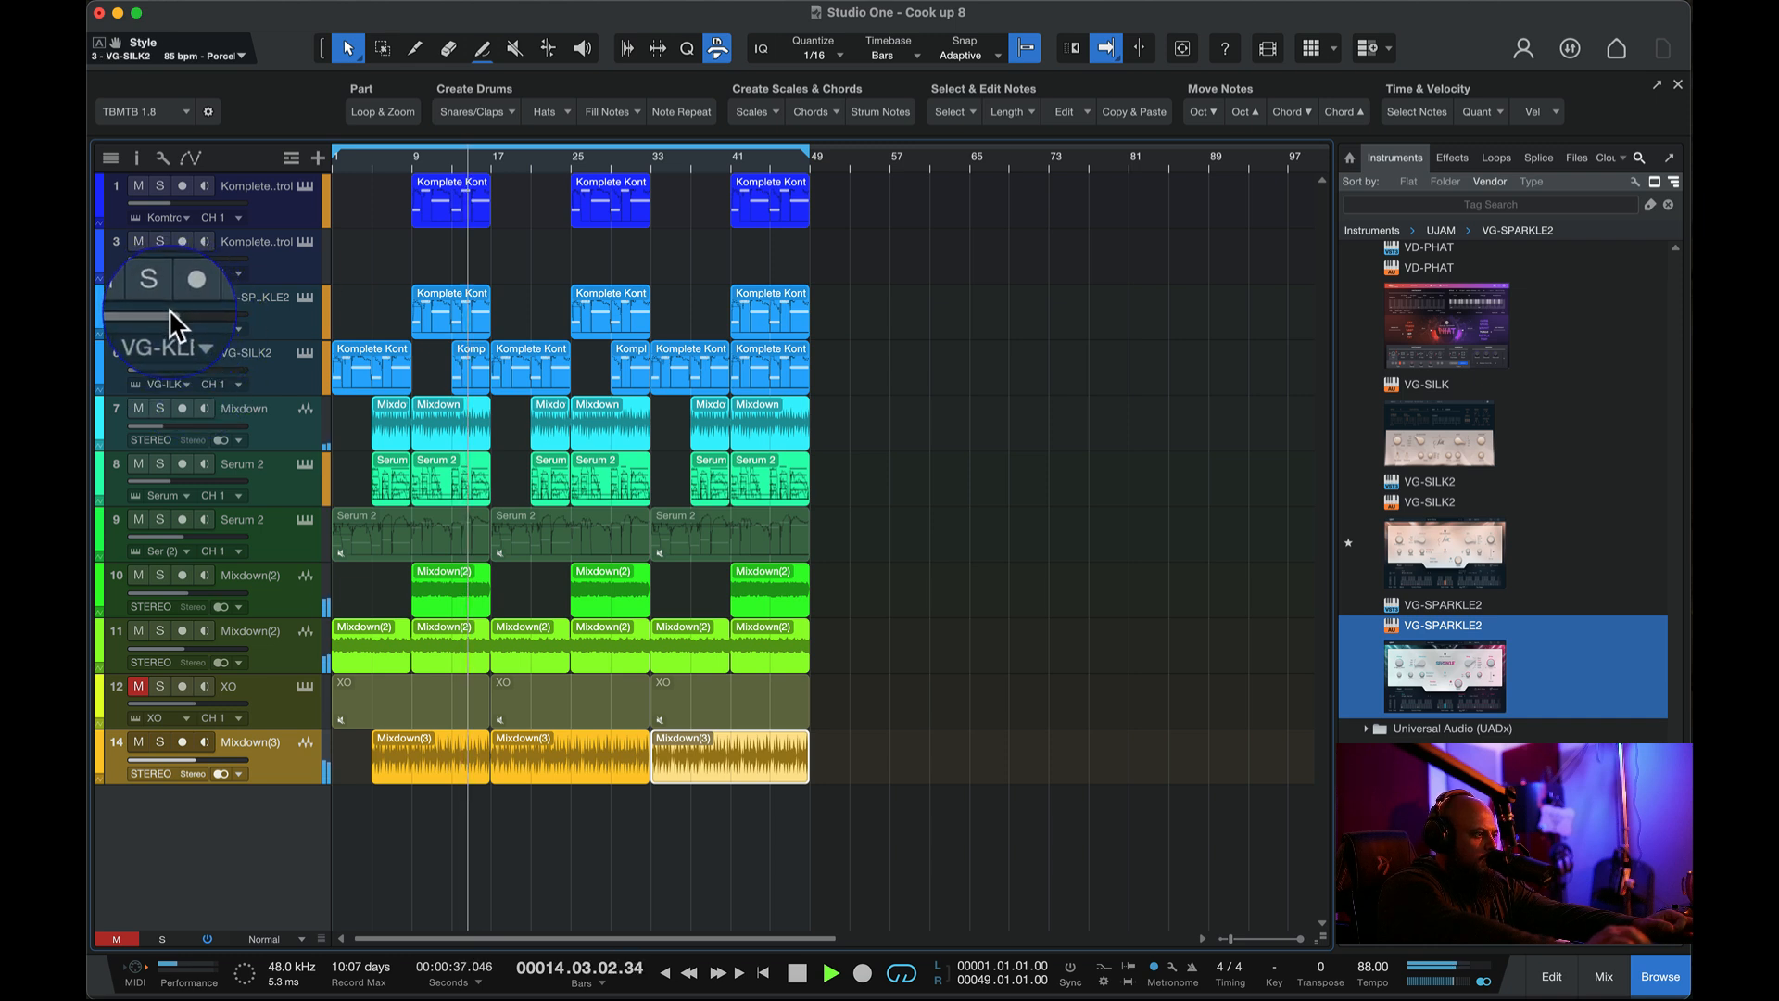
- Move the VG-SILK2 event at bar 17 up to the VG-SPARKLE2 track and stop playback
click(518, 363)
click(526, 331)
key(f)
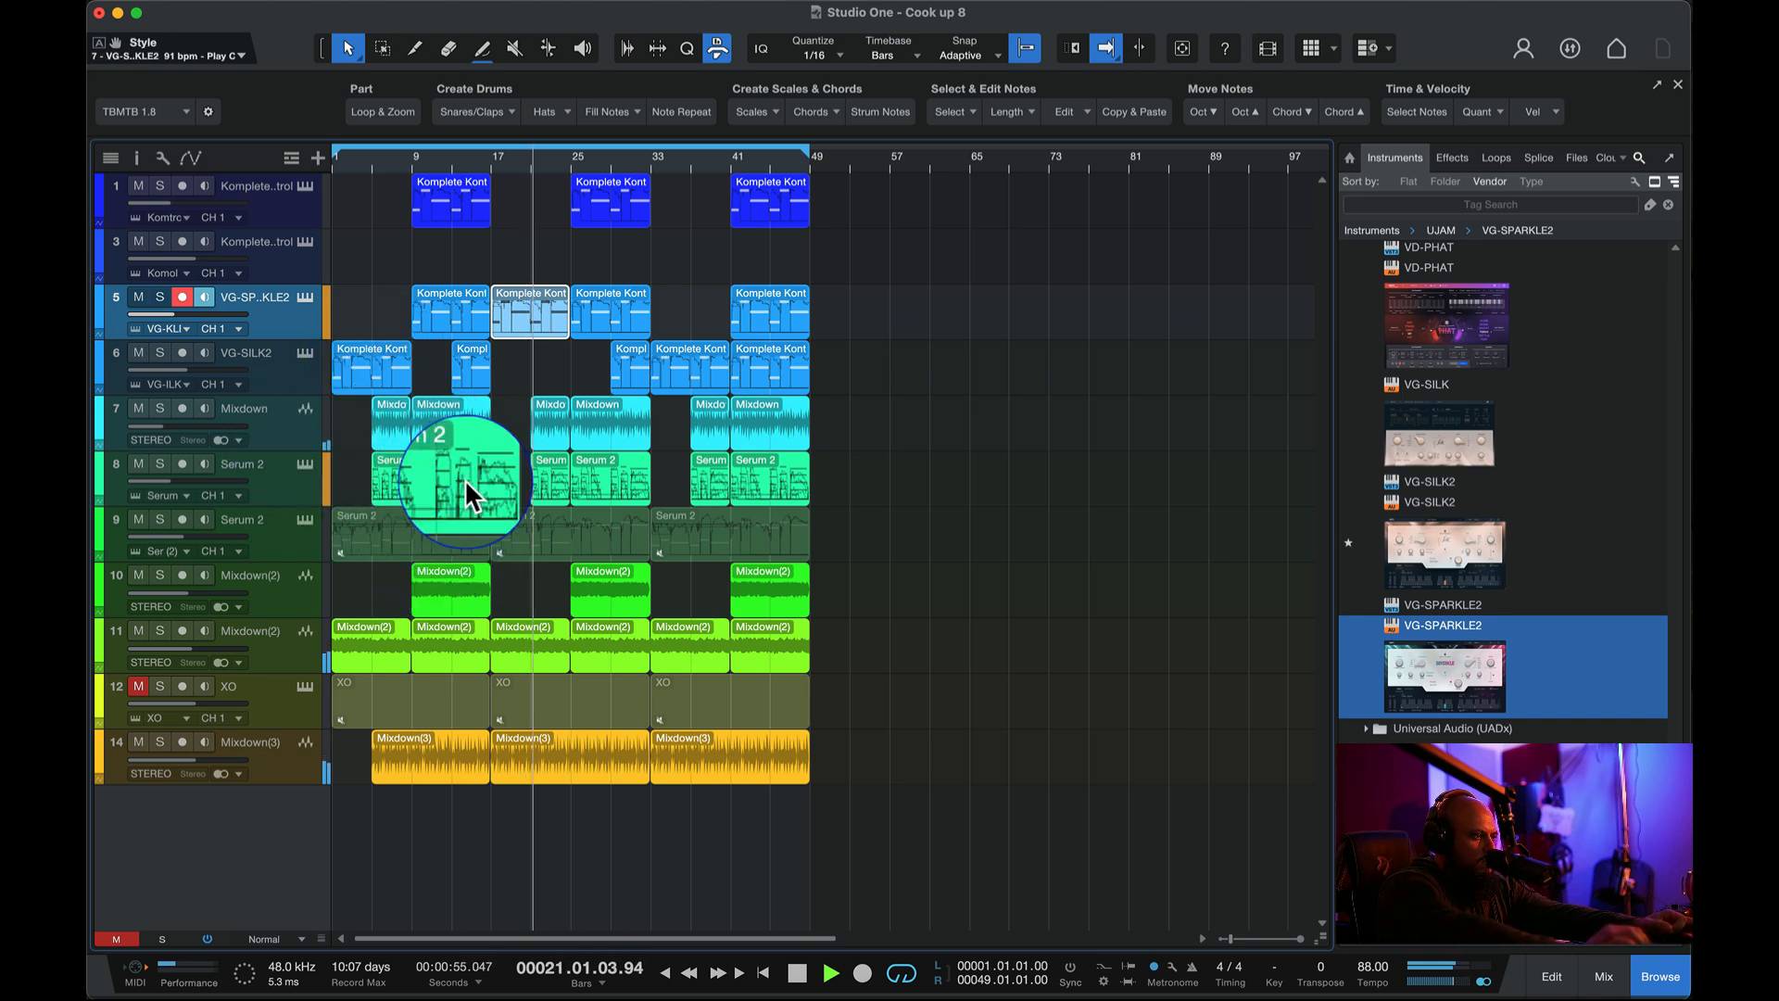
key(space)
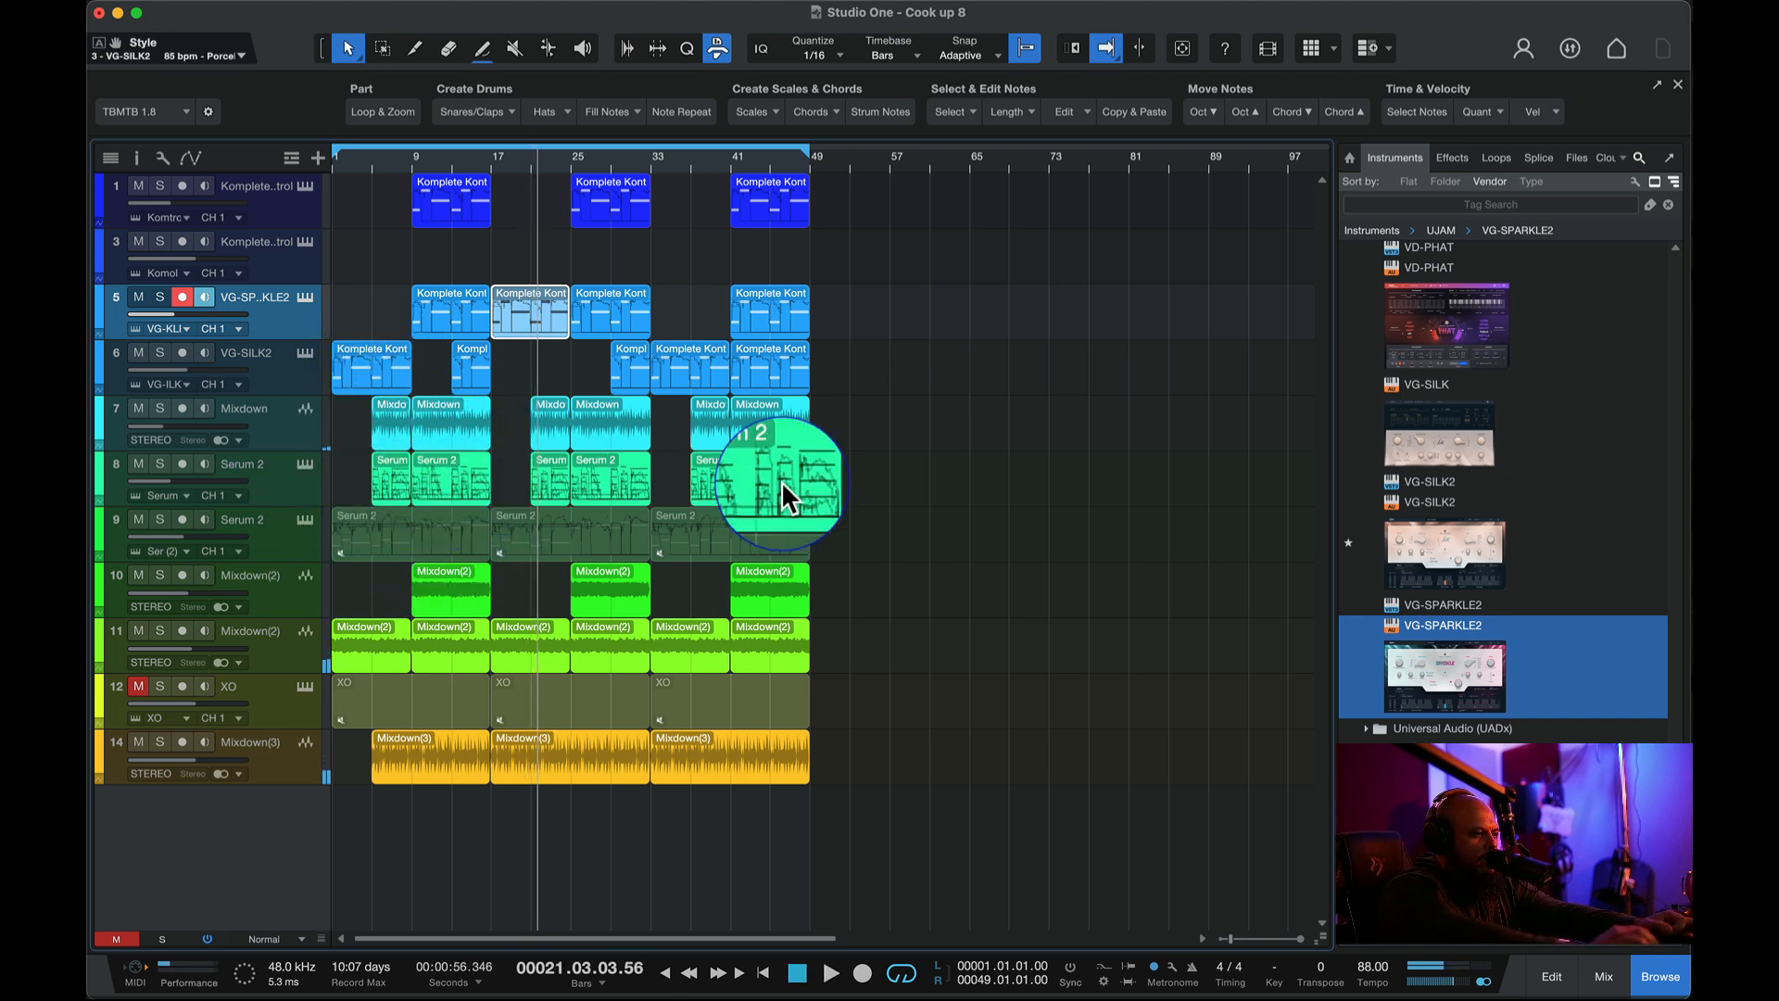
- Try the VG-SILK2 track's bar 33 clip on the VG-SPARKLE2 track, and move it back to its own track
drag(675, 369, 673, 317)
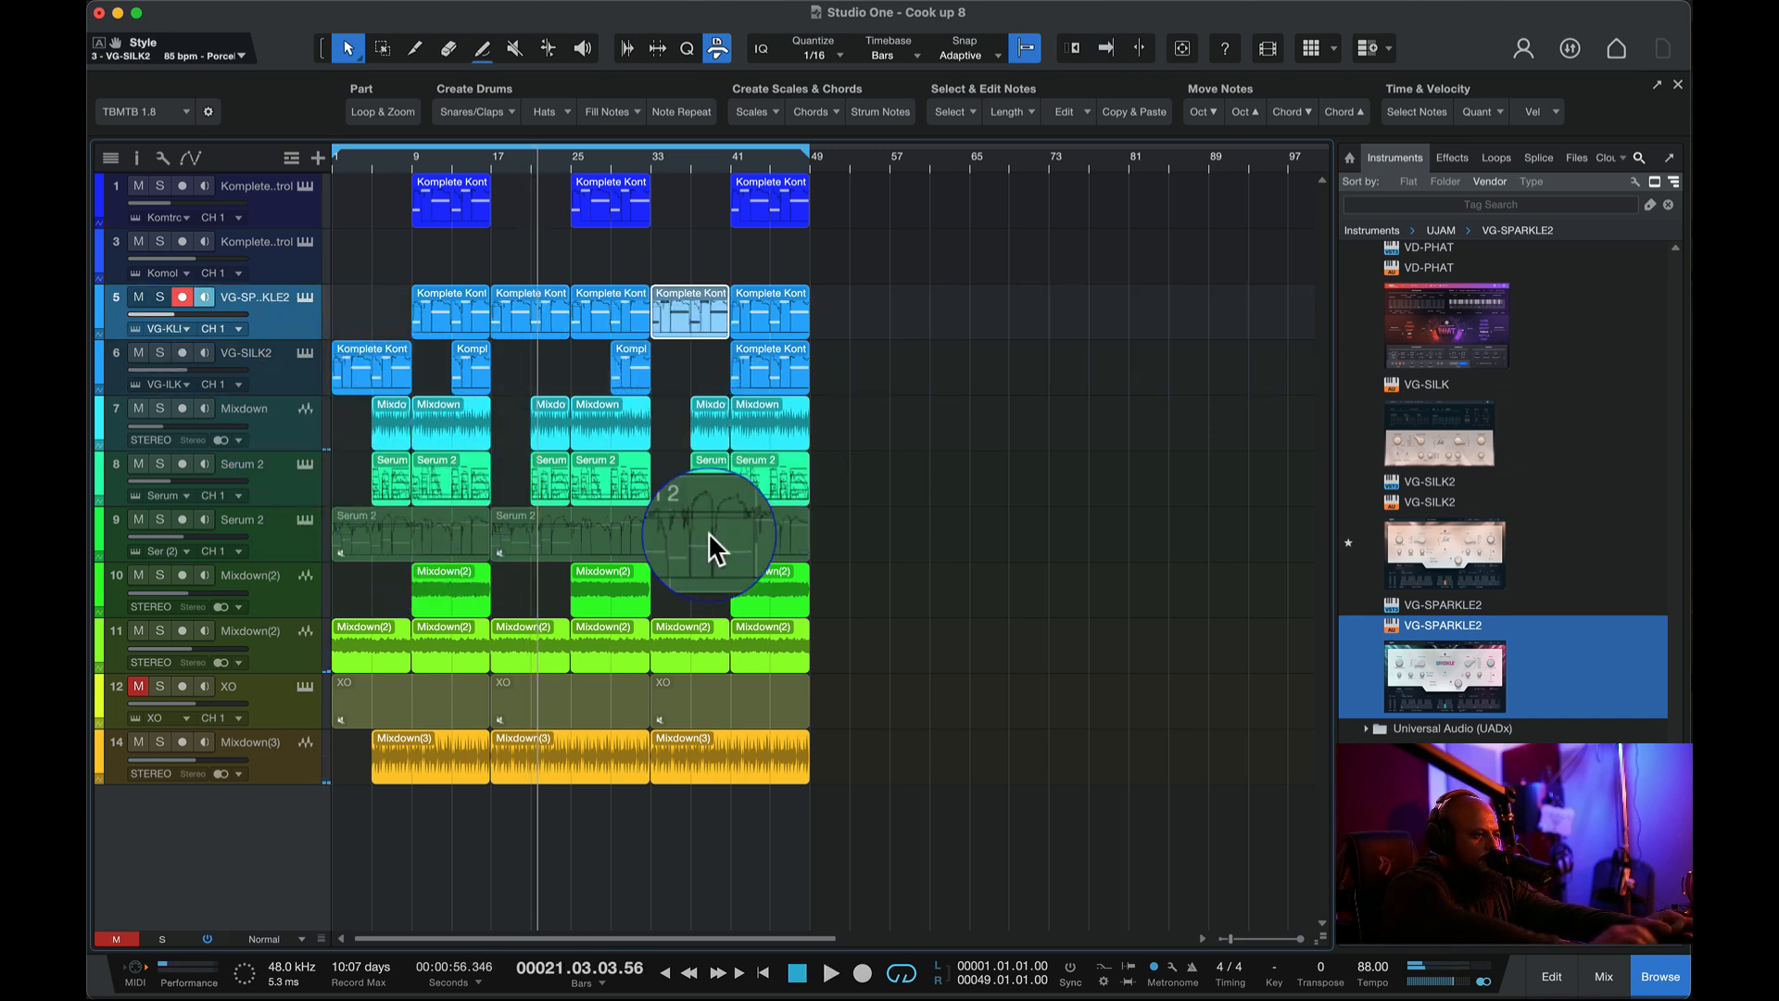
click(670, 437)
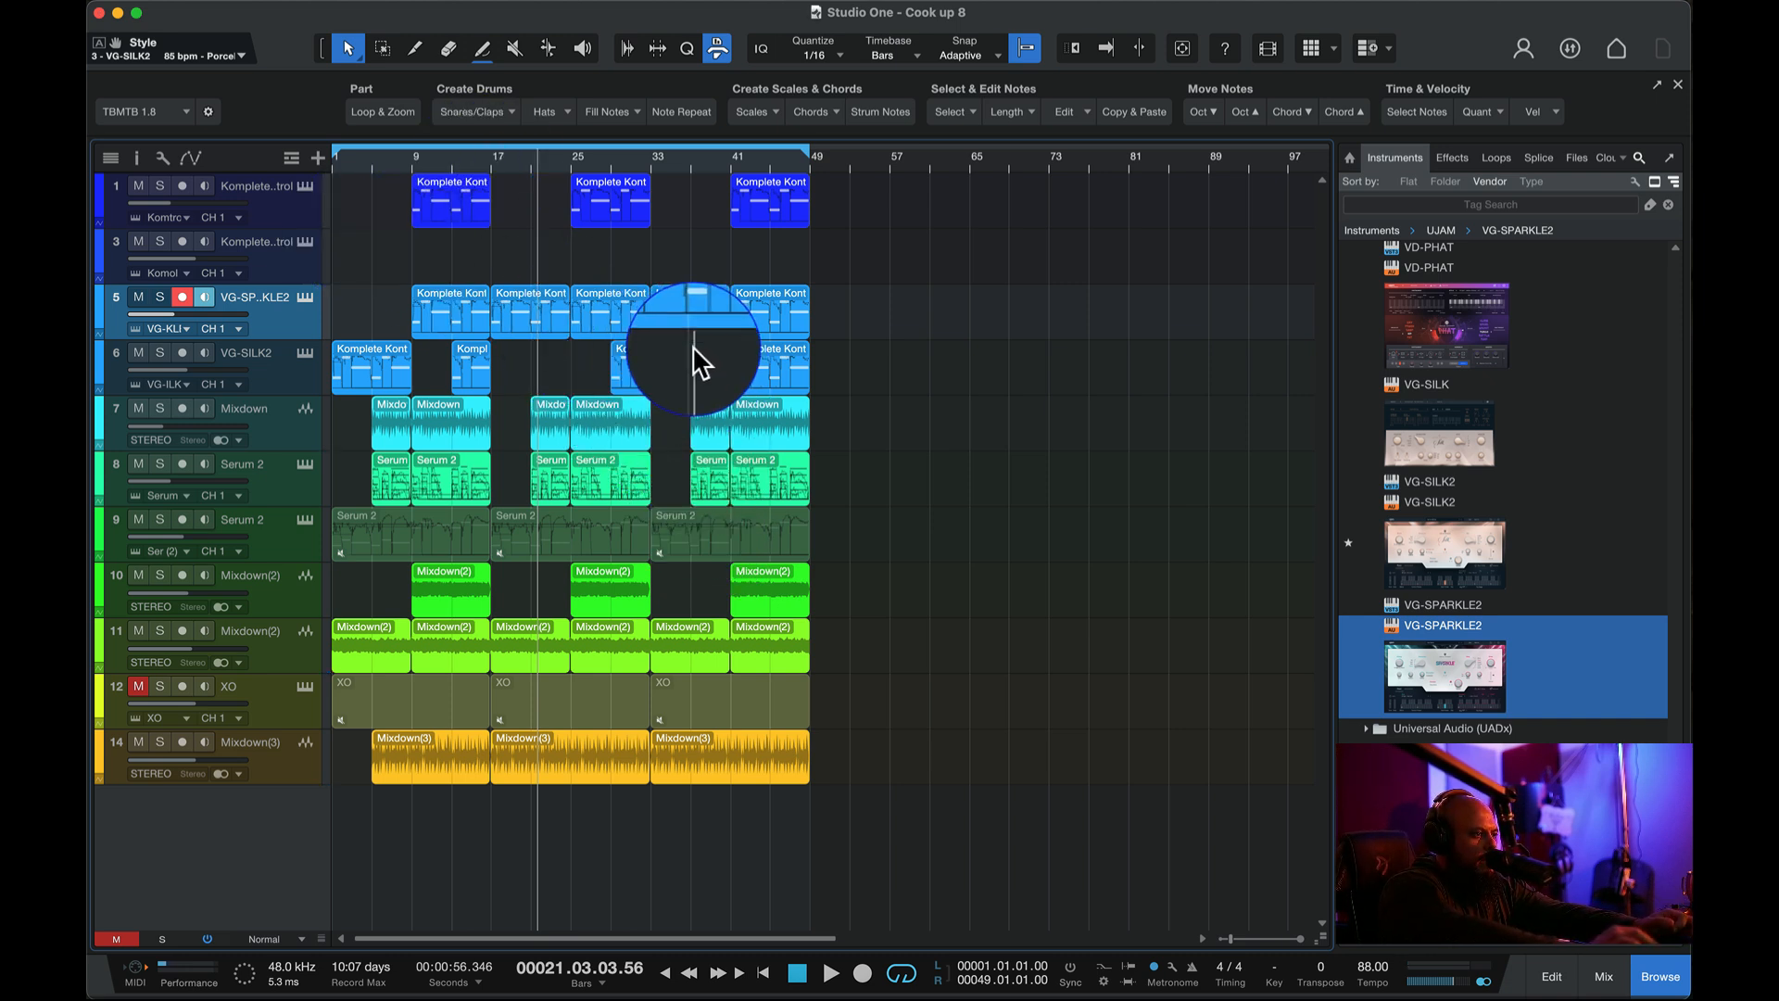
drag(688, 330, 686, 347)
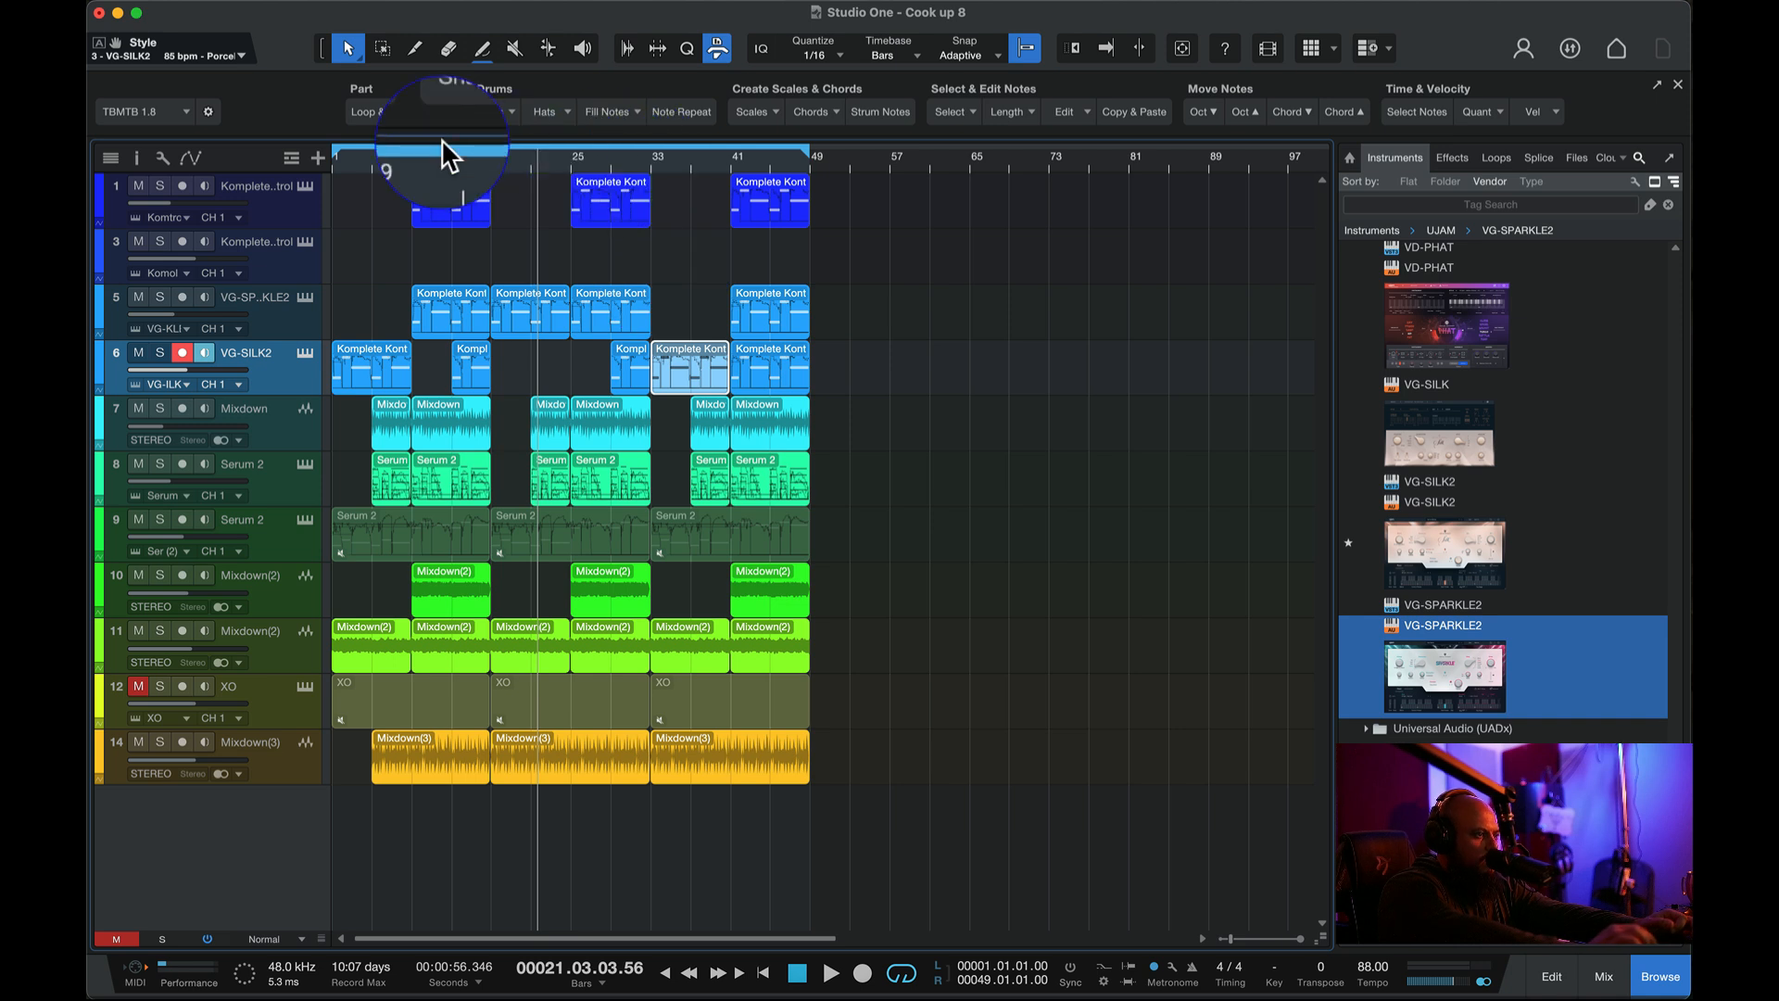
- Play the arrangement from bar 1 and check the channel levels in the mixer
click(336, 163)
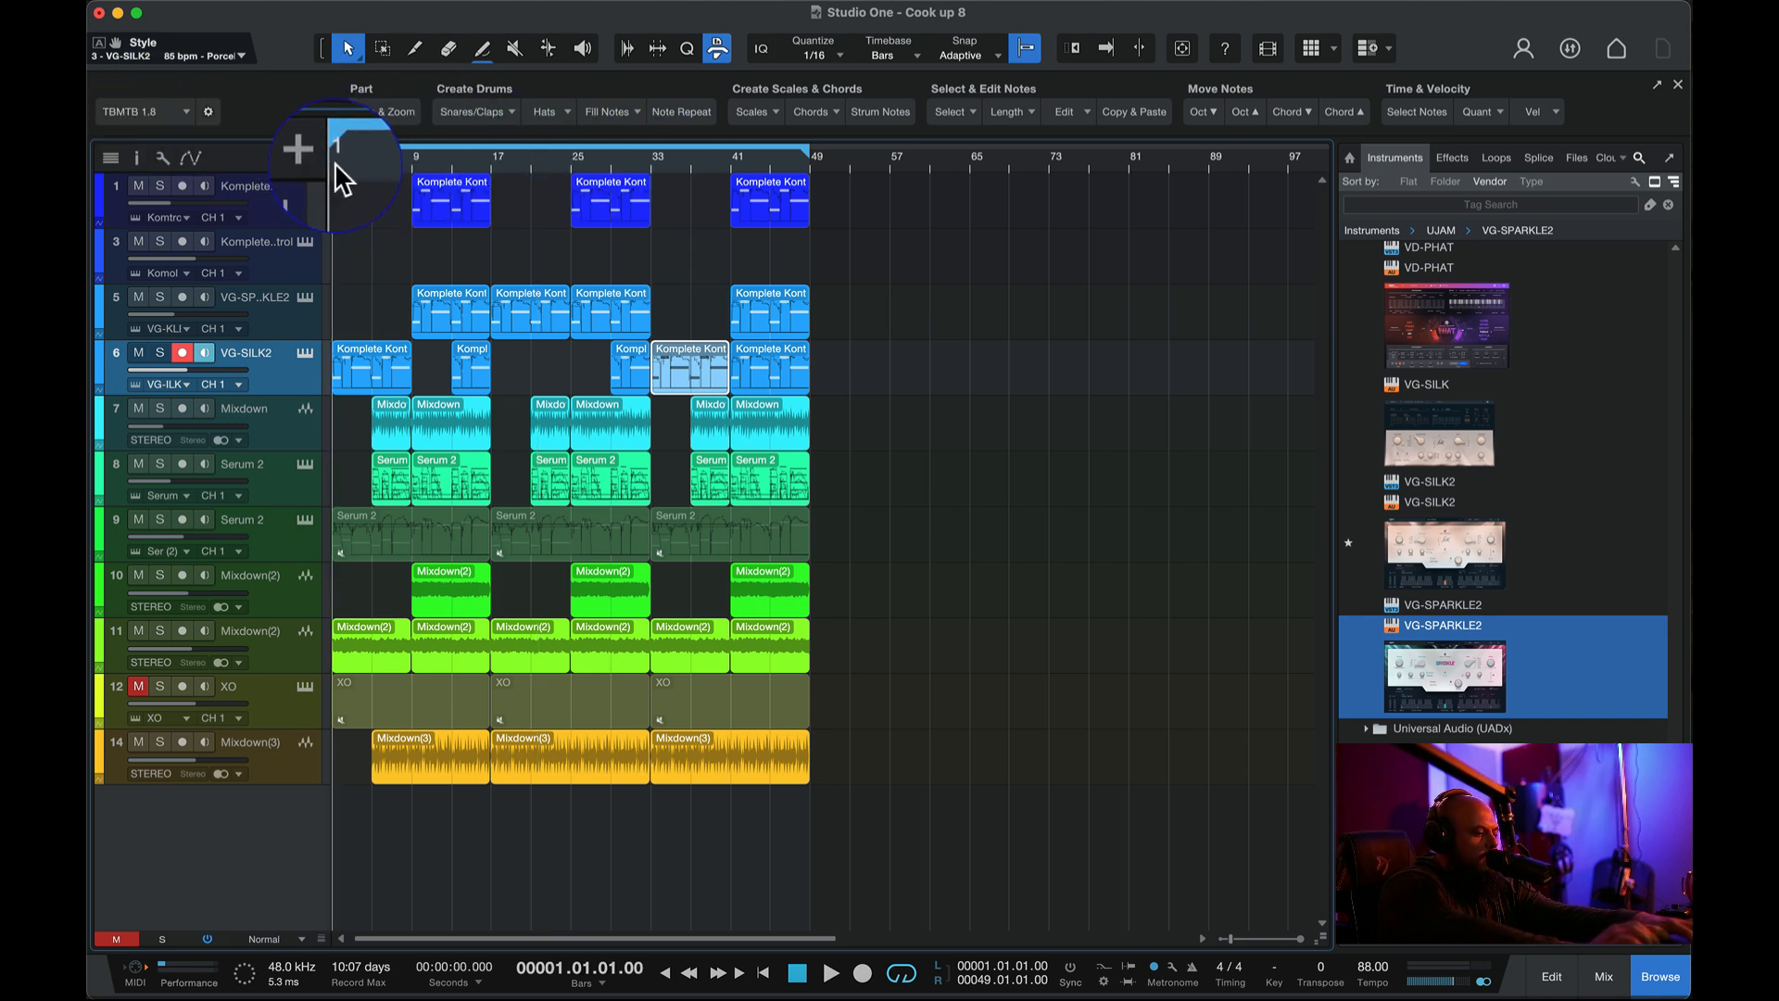
key(space)
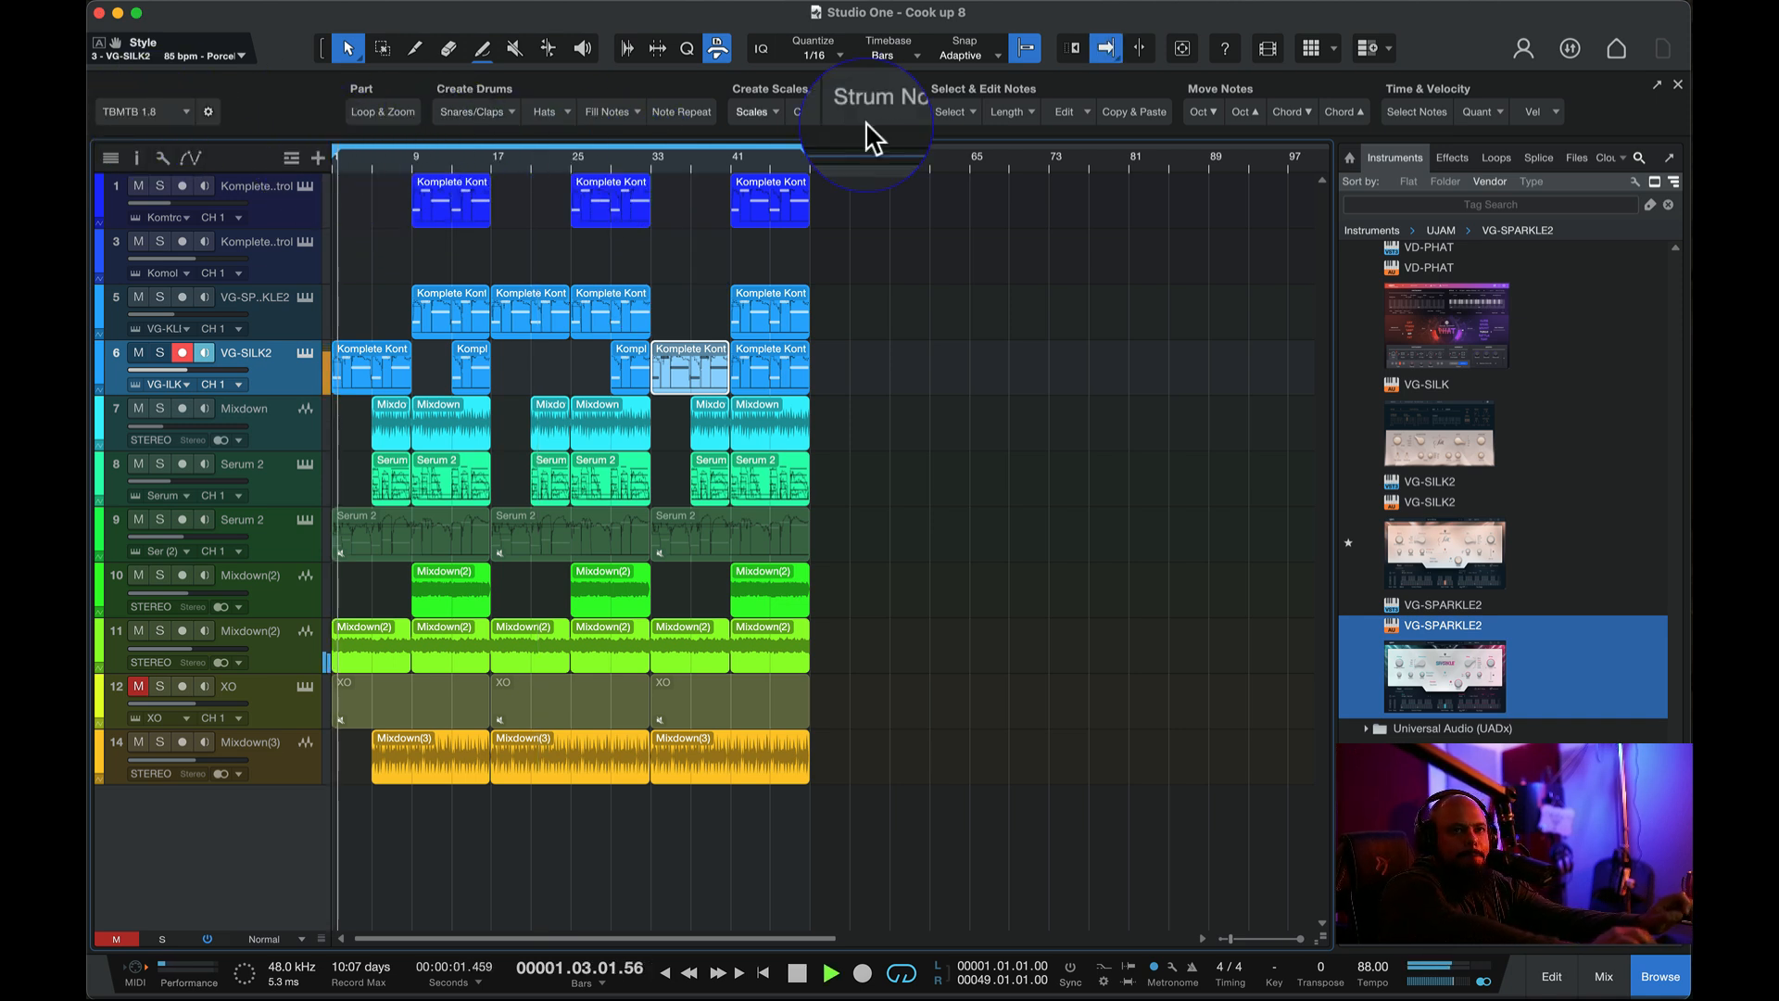
key(space)
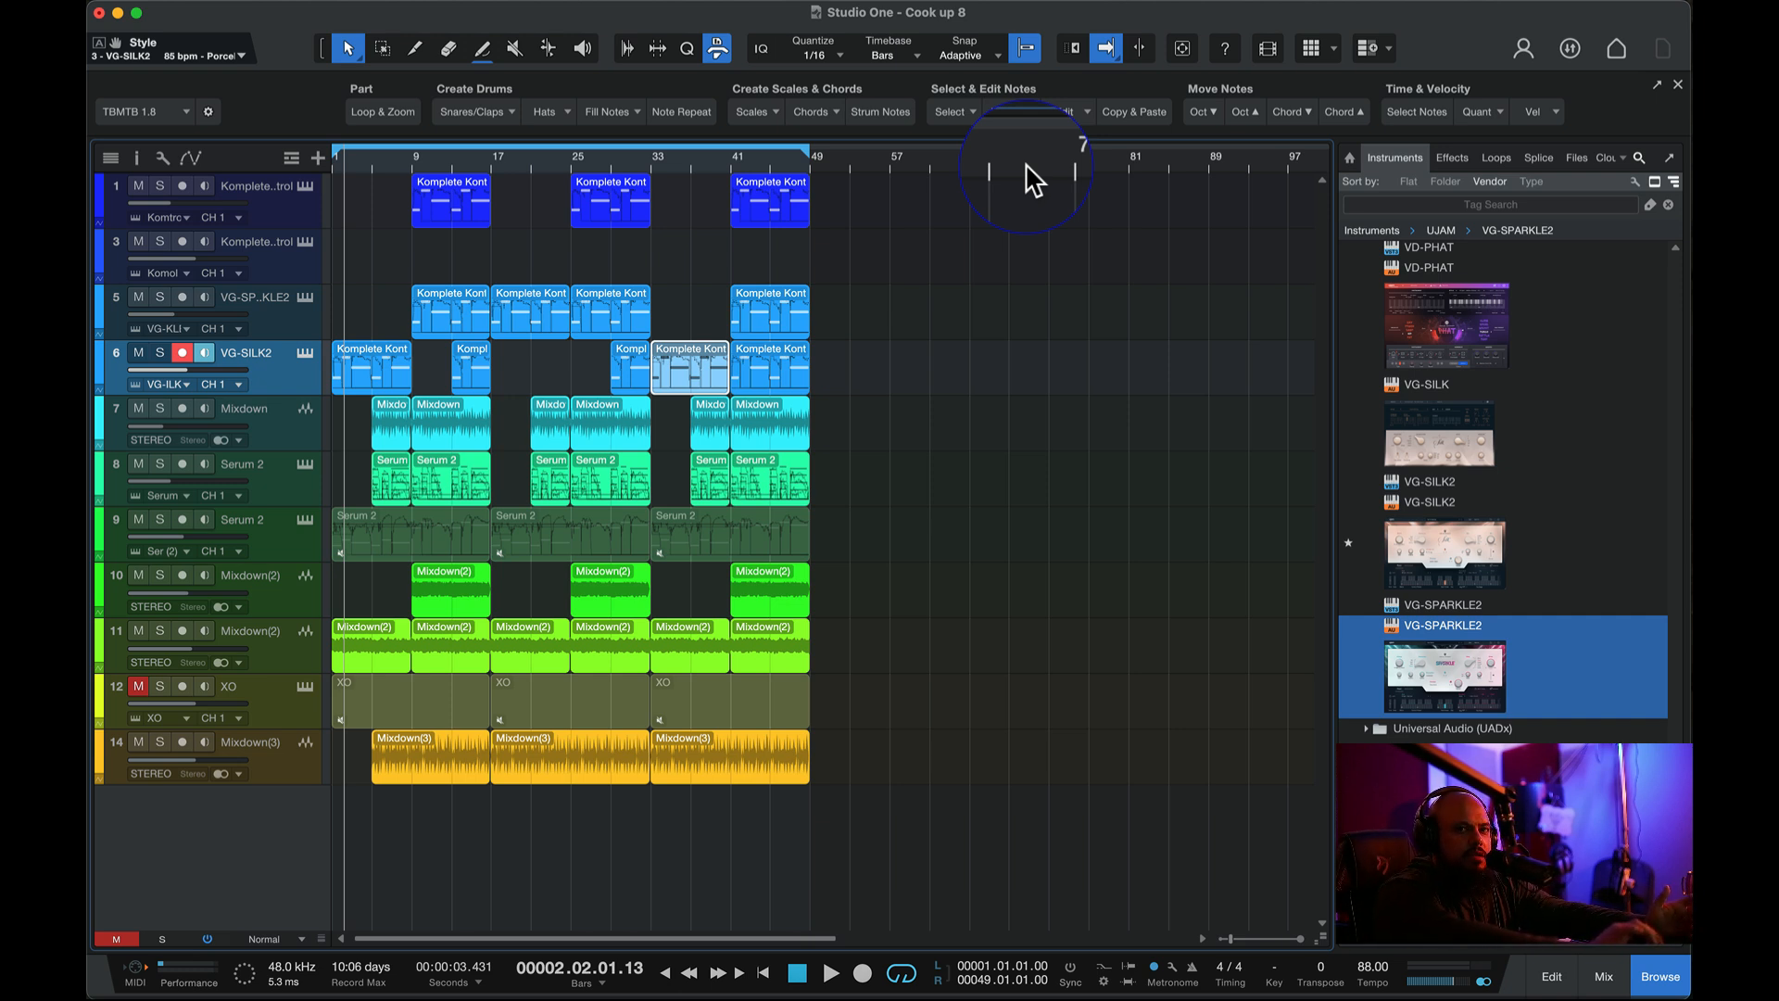
click(336, 169)
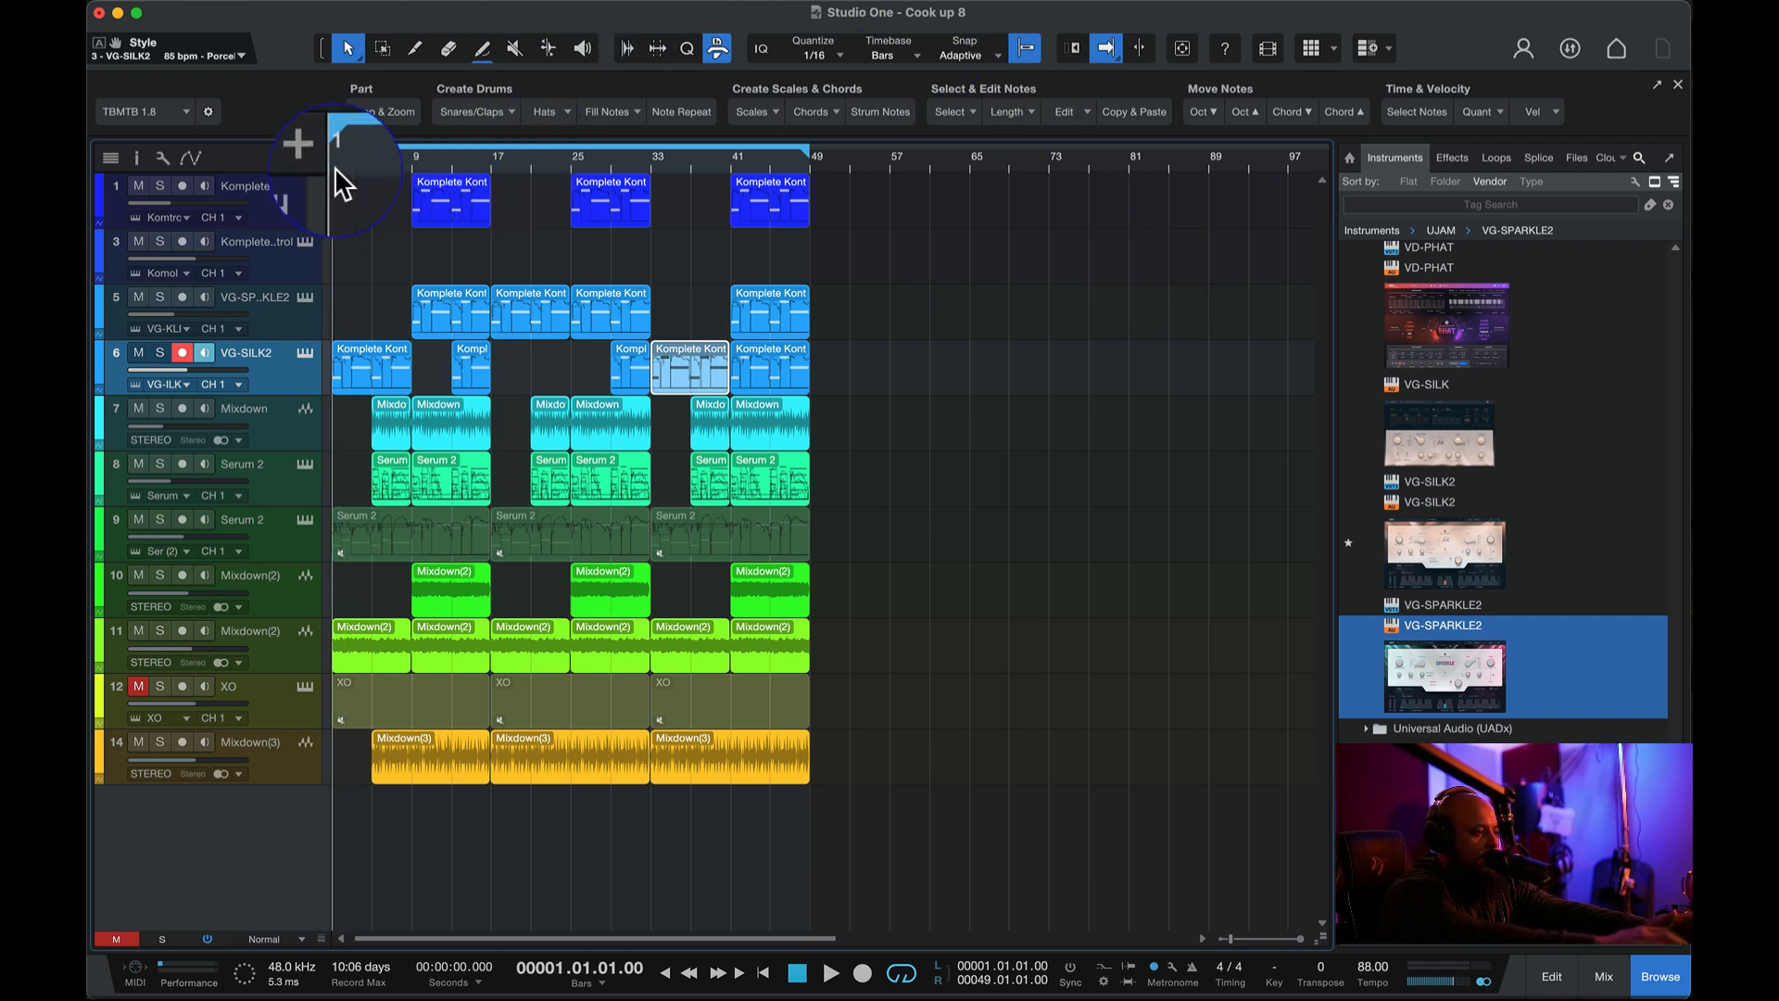
key(space)
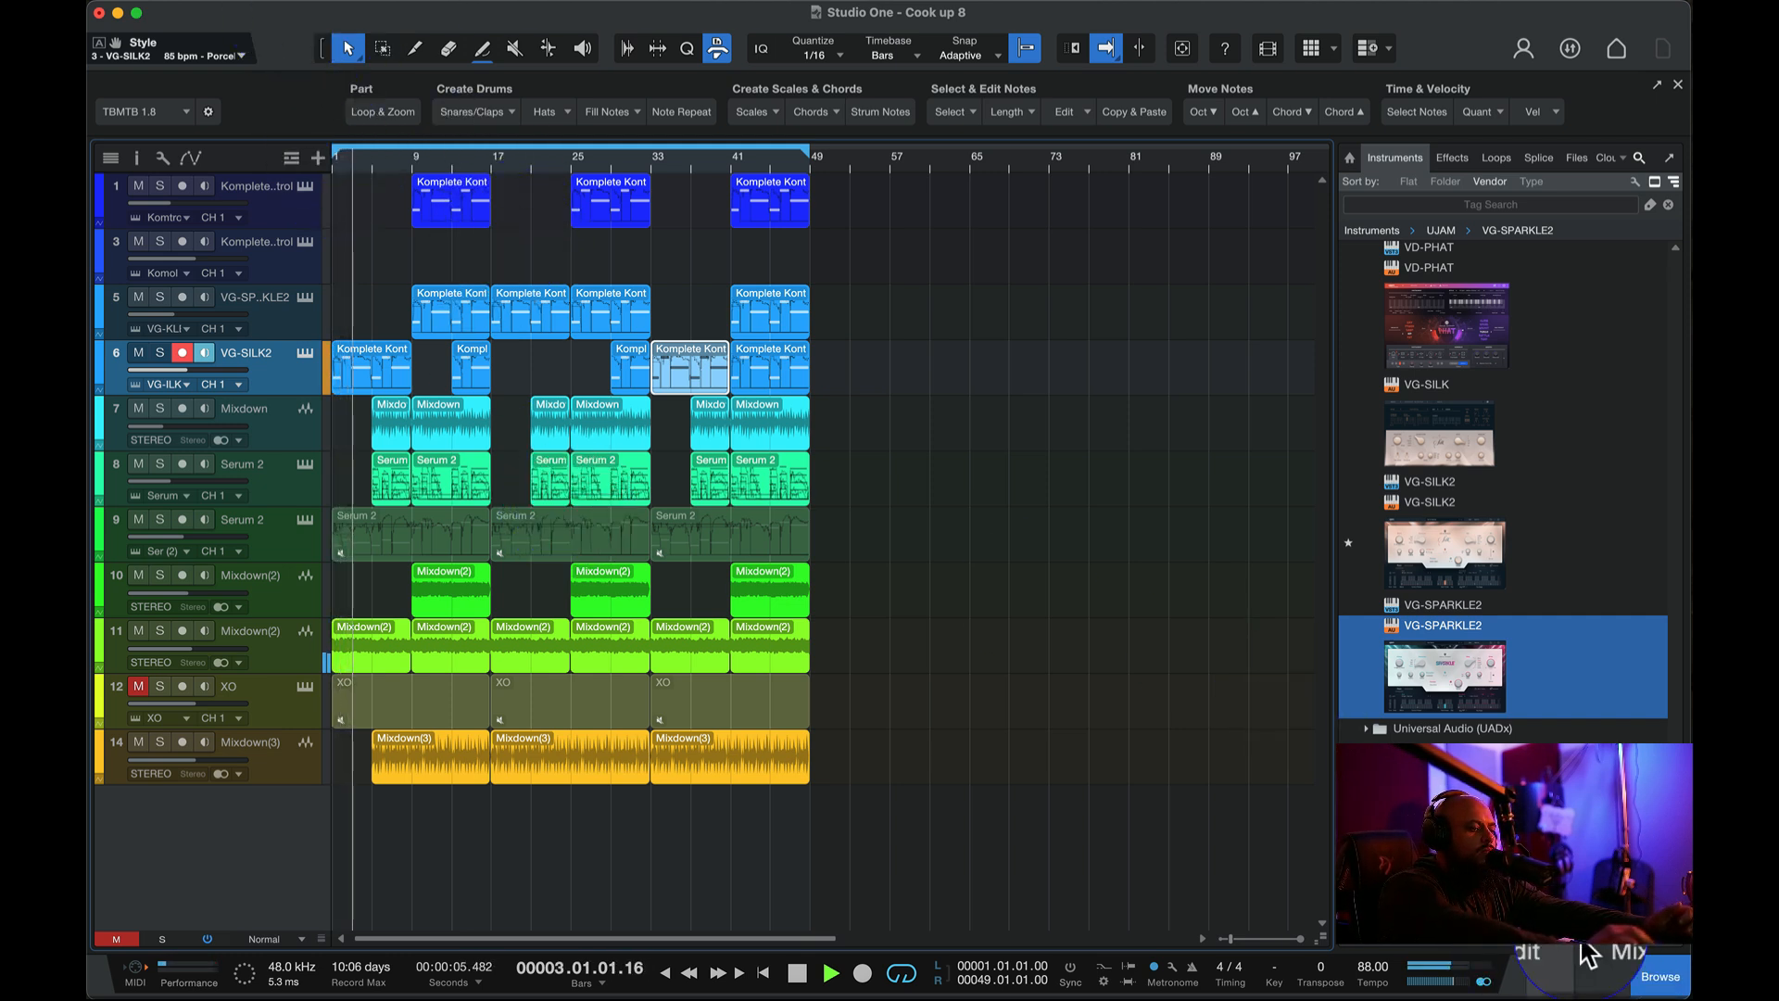
click(1604, 975)
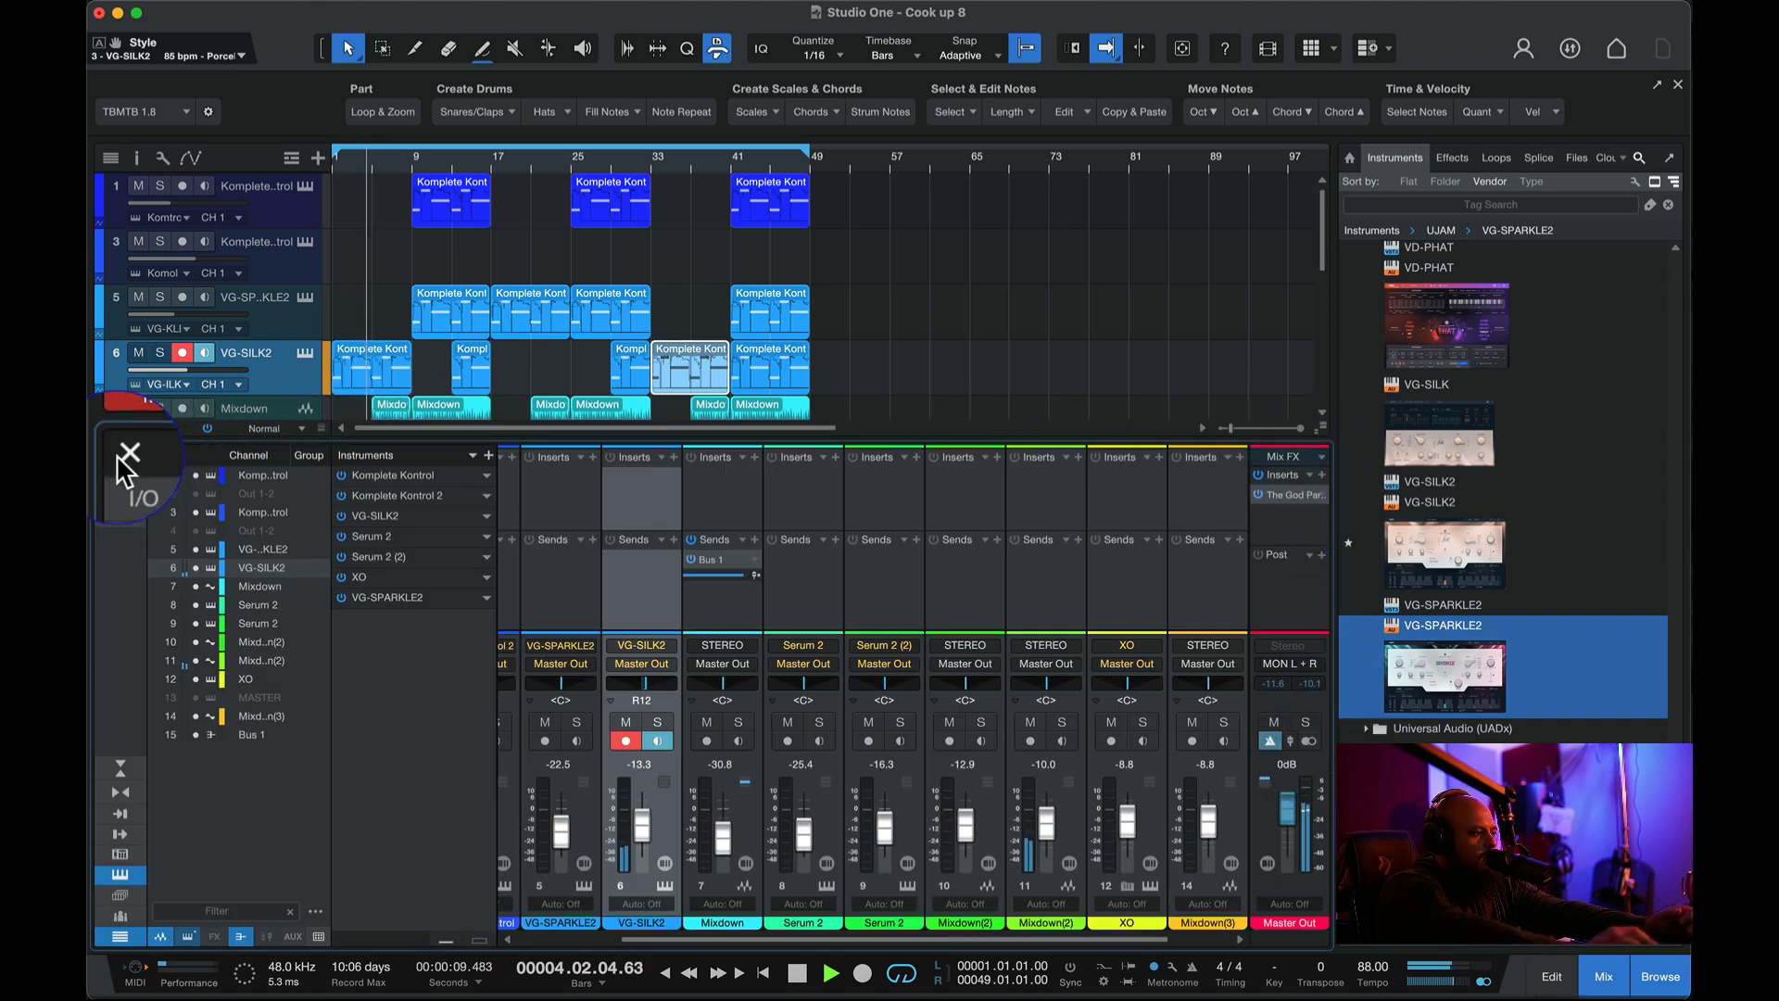
click(1604, 976)
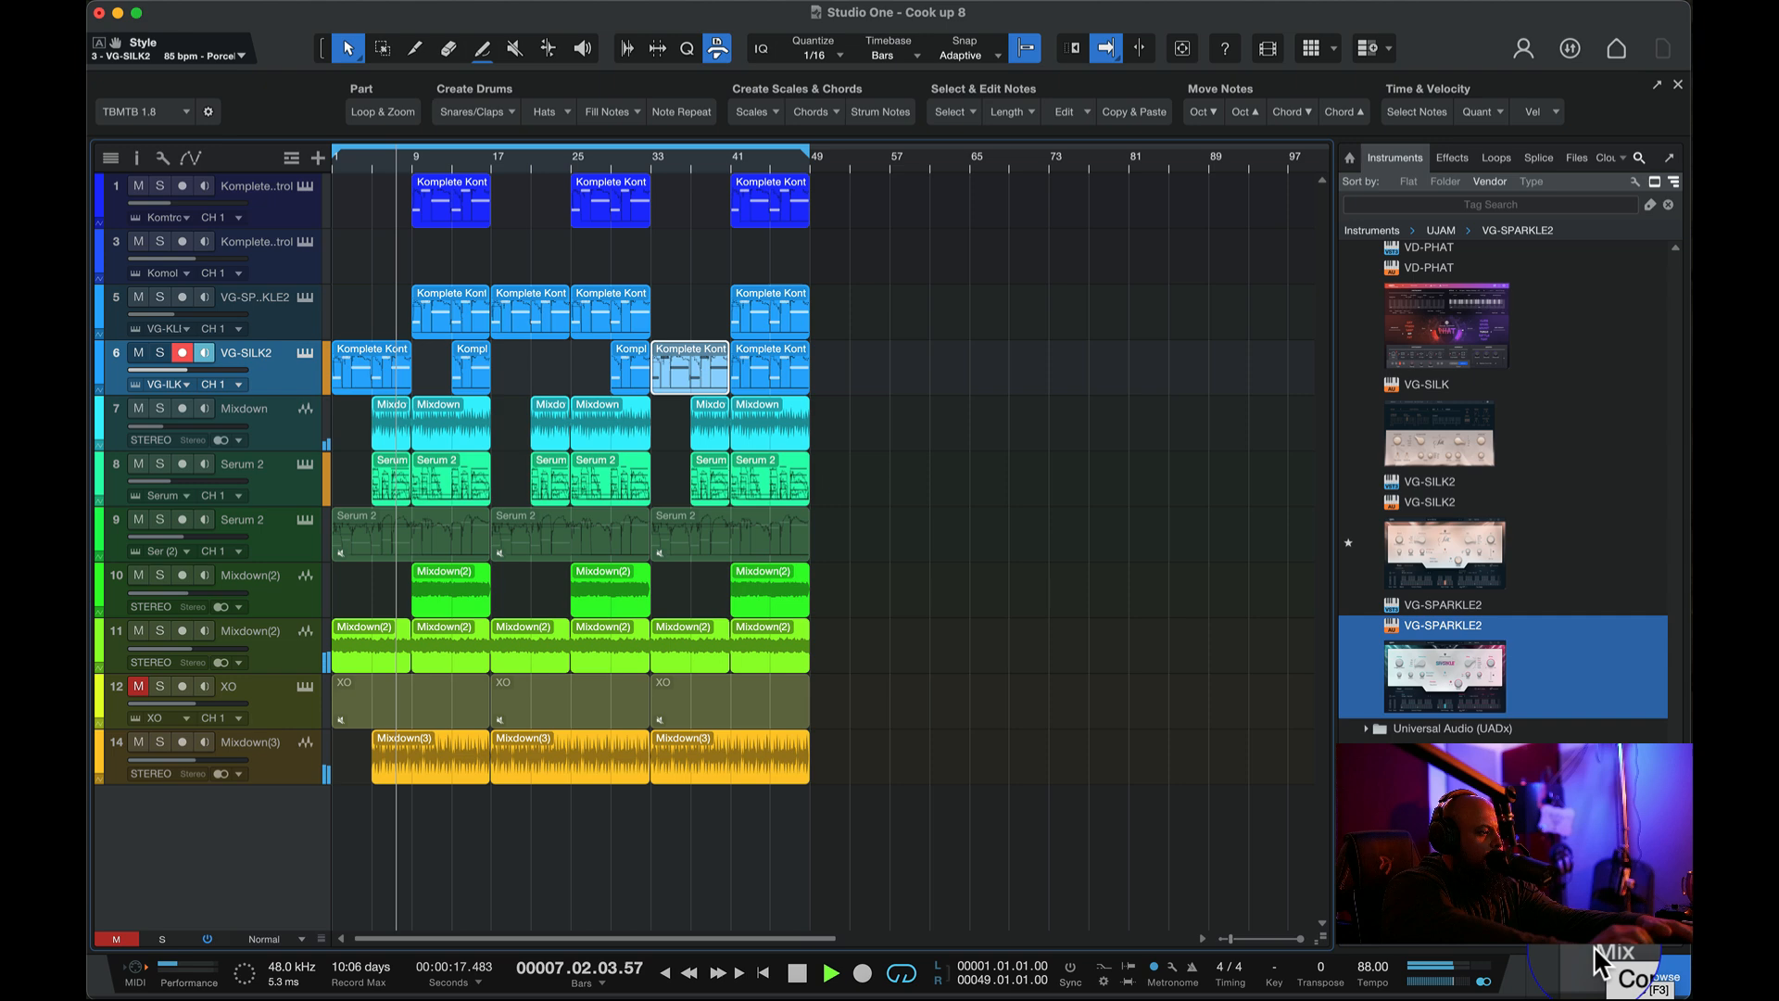
key(space)
- Delete all the Mixdown(3) audio clips from track 14
click(276, 754)
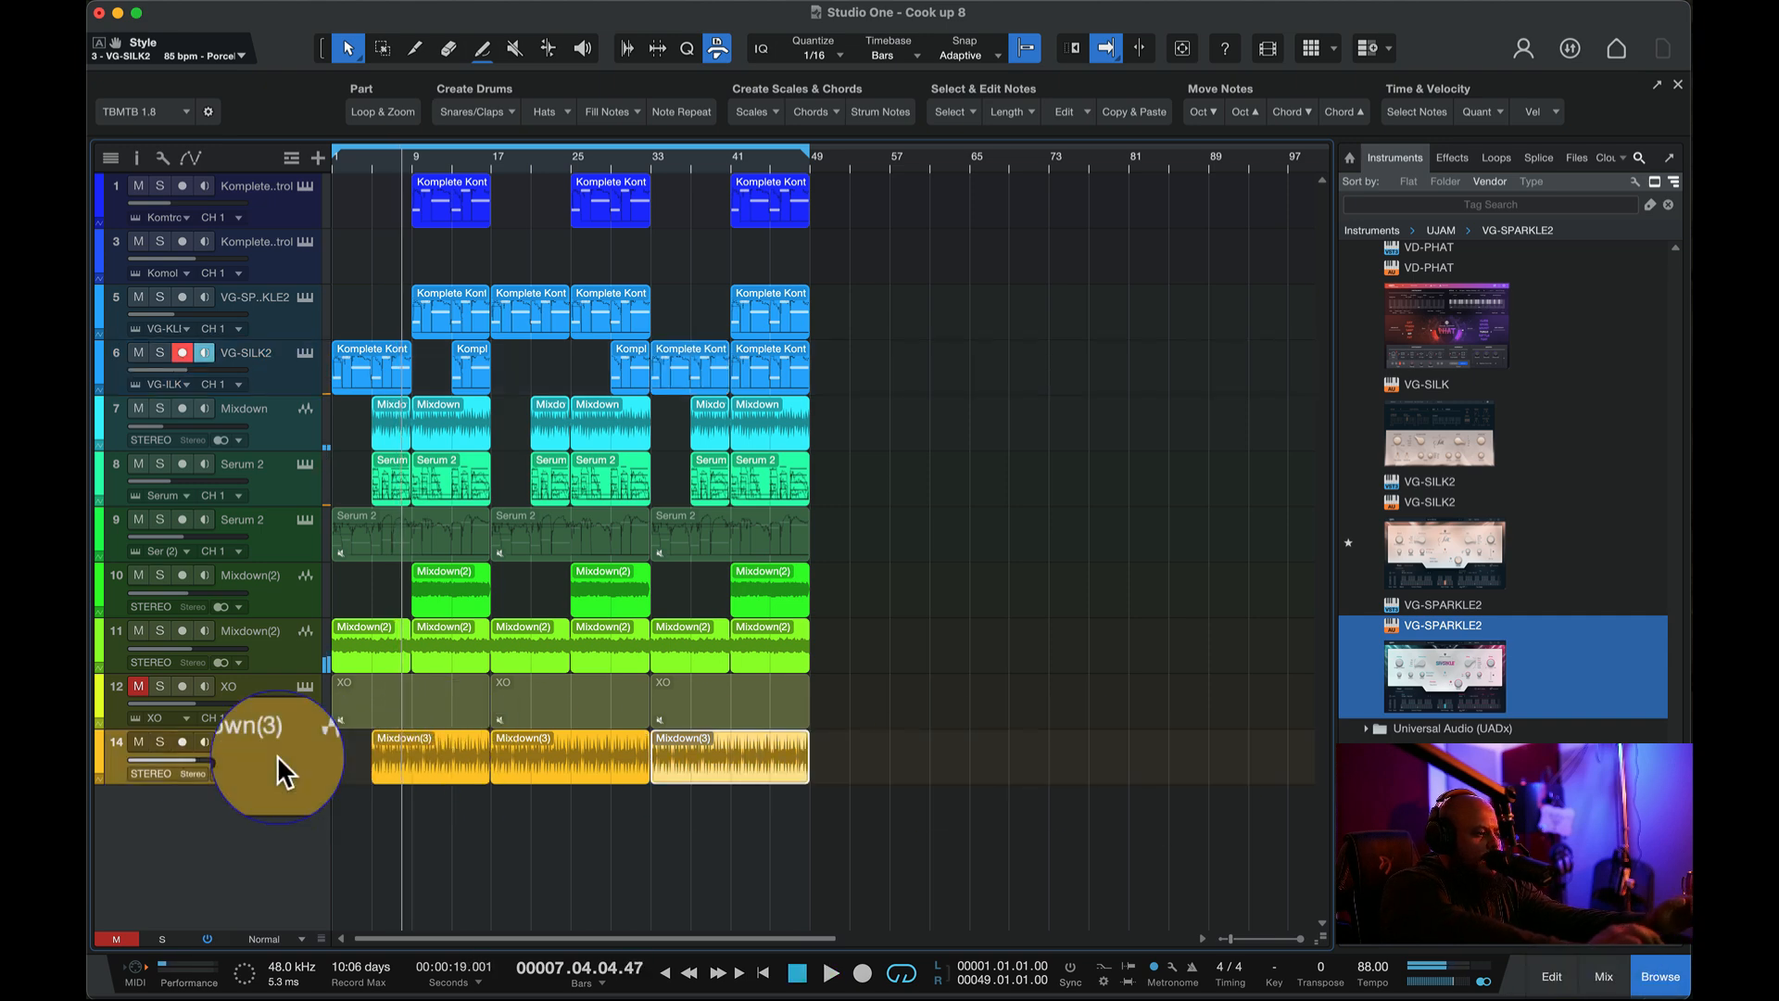
click(1603, 975)
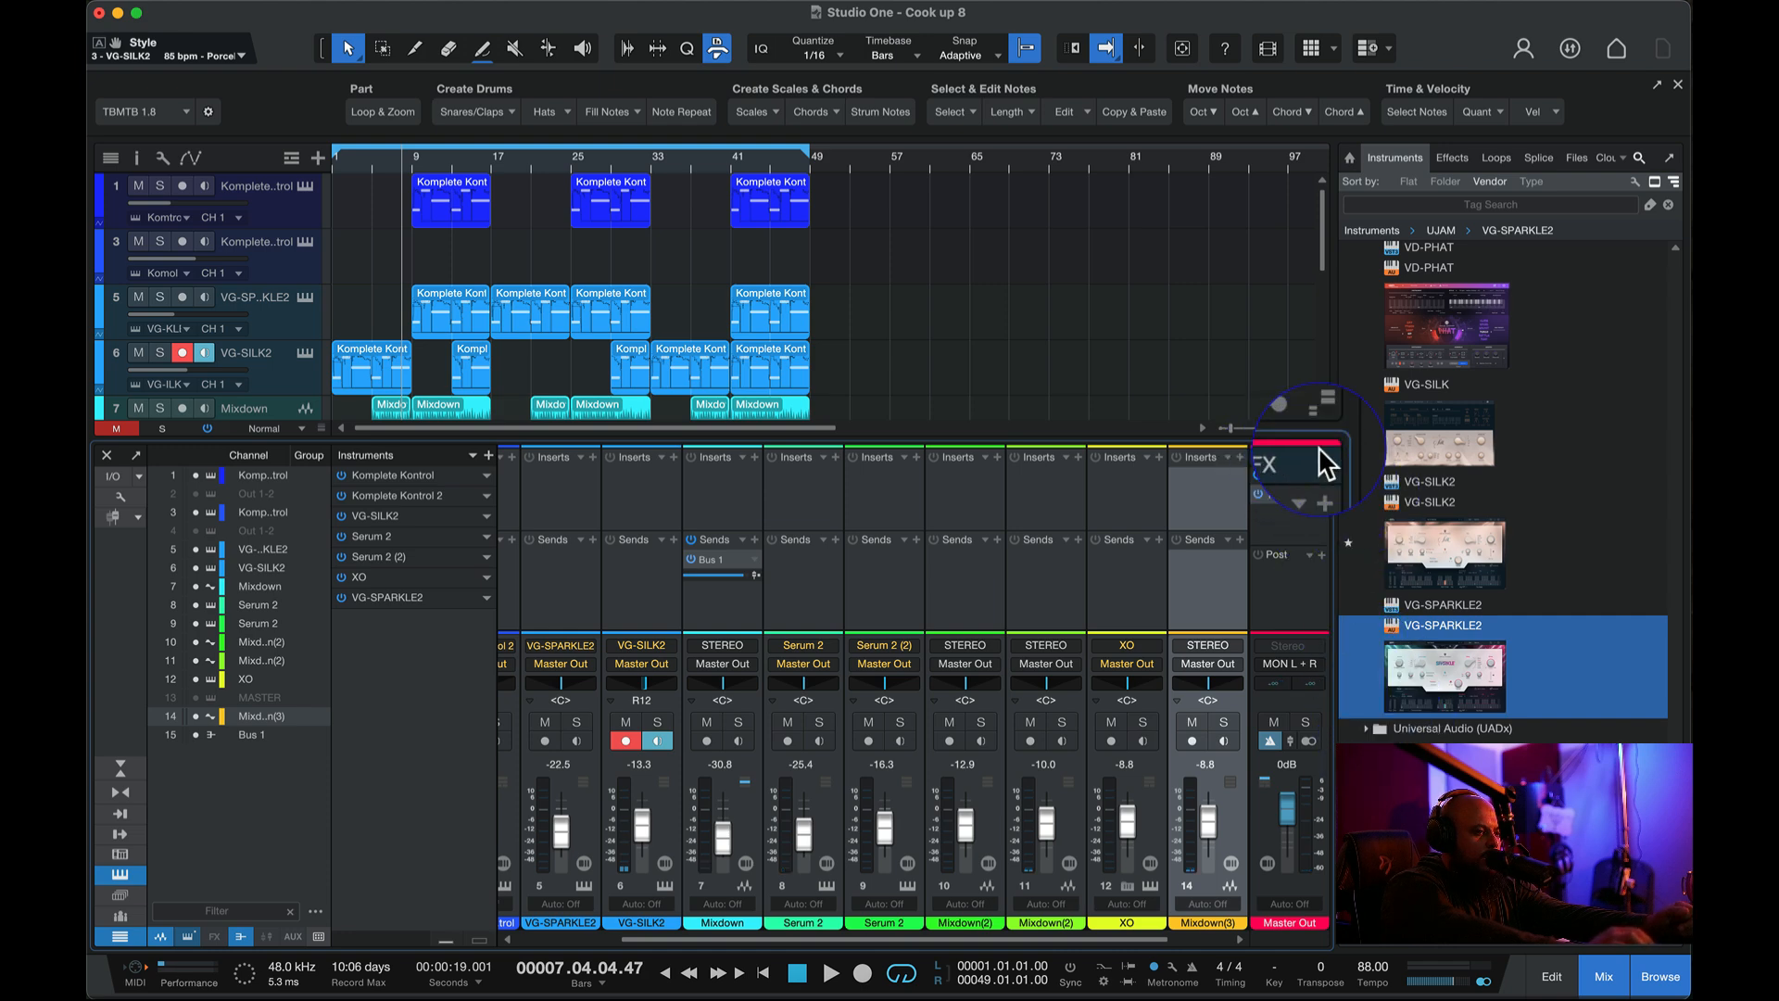
click(1604, 975)
drag(207, 745, 208, 745)
key(Delete)
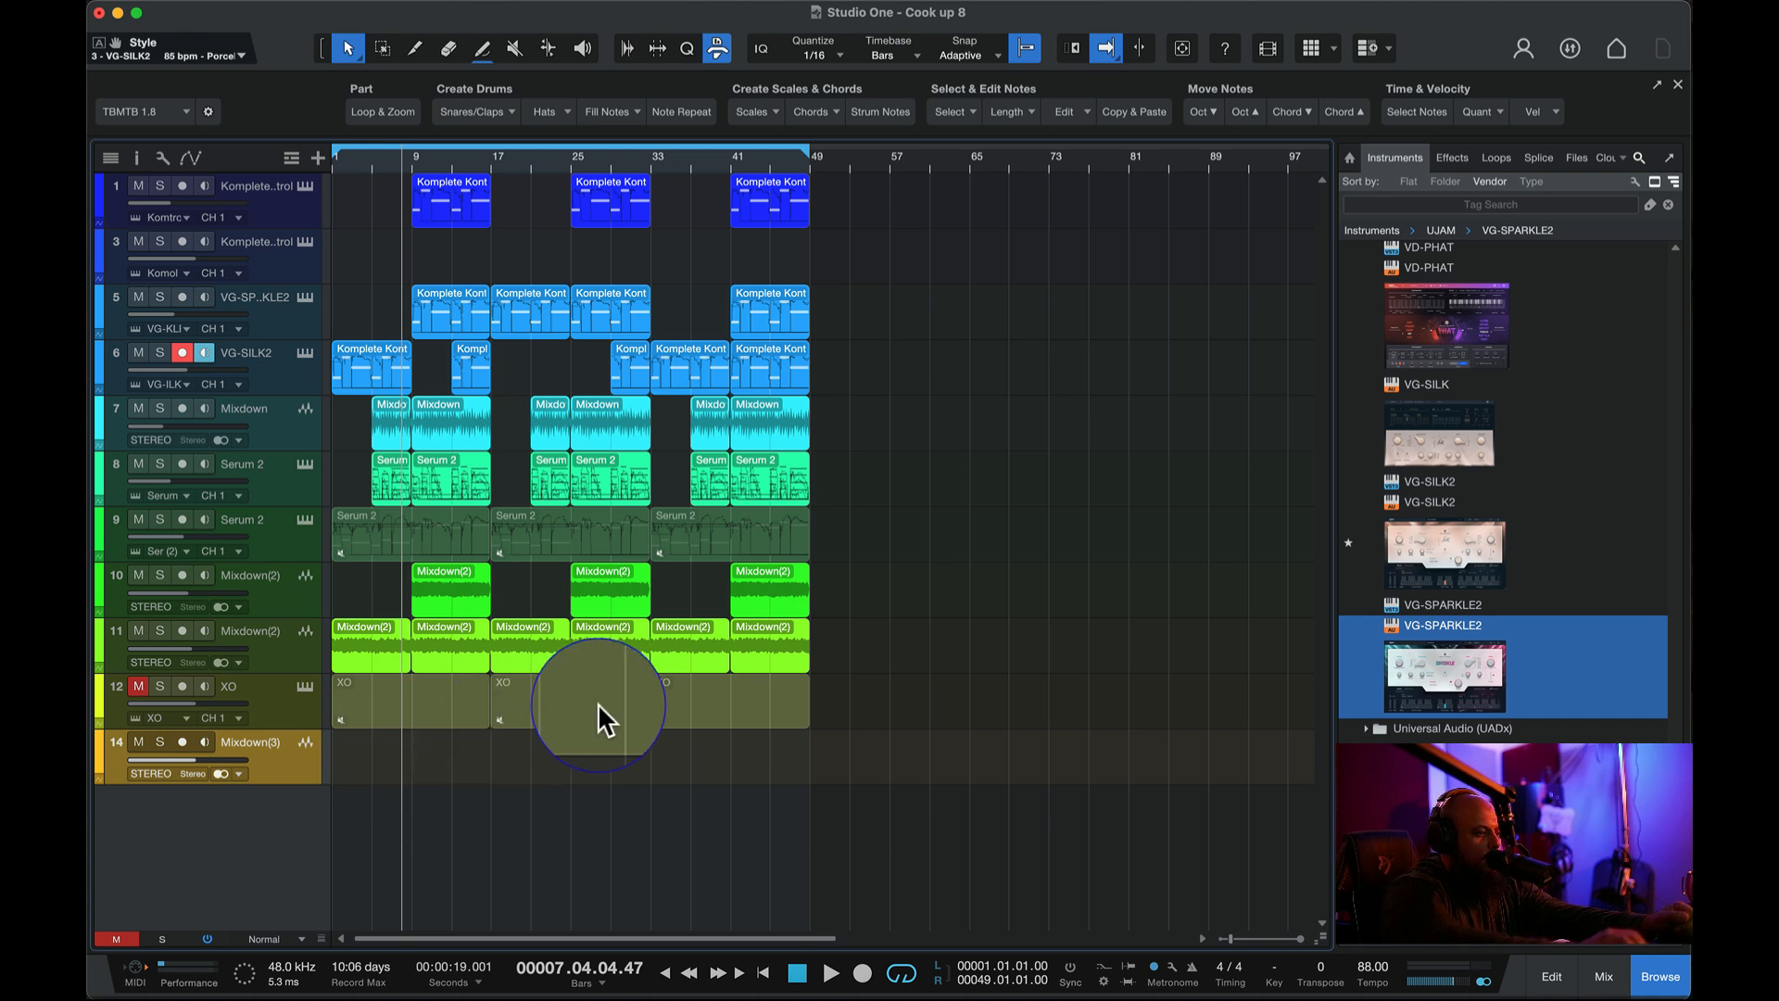
- Select all the XO clips on track 12 and unmute both the clips and the XO track
click(310, 700)
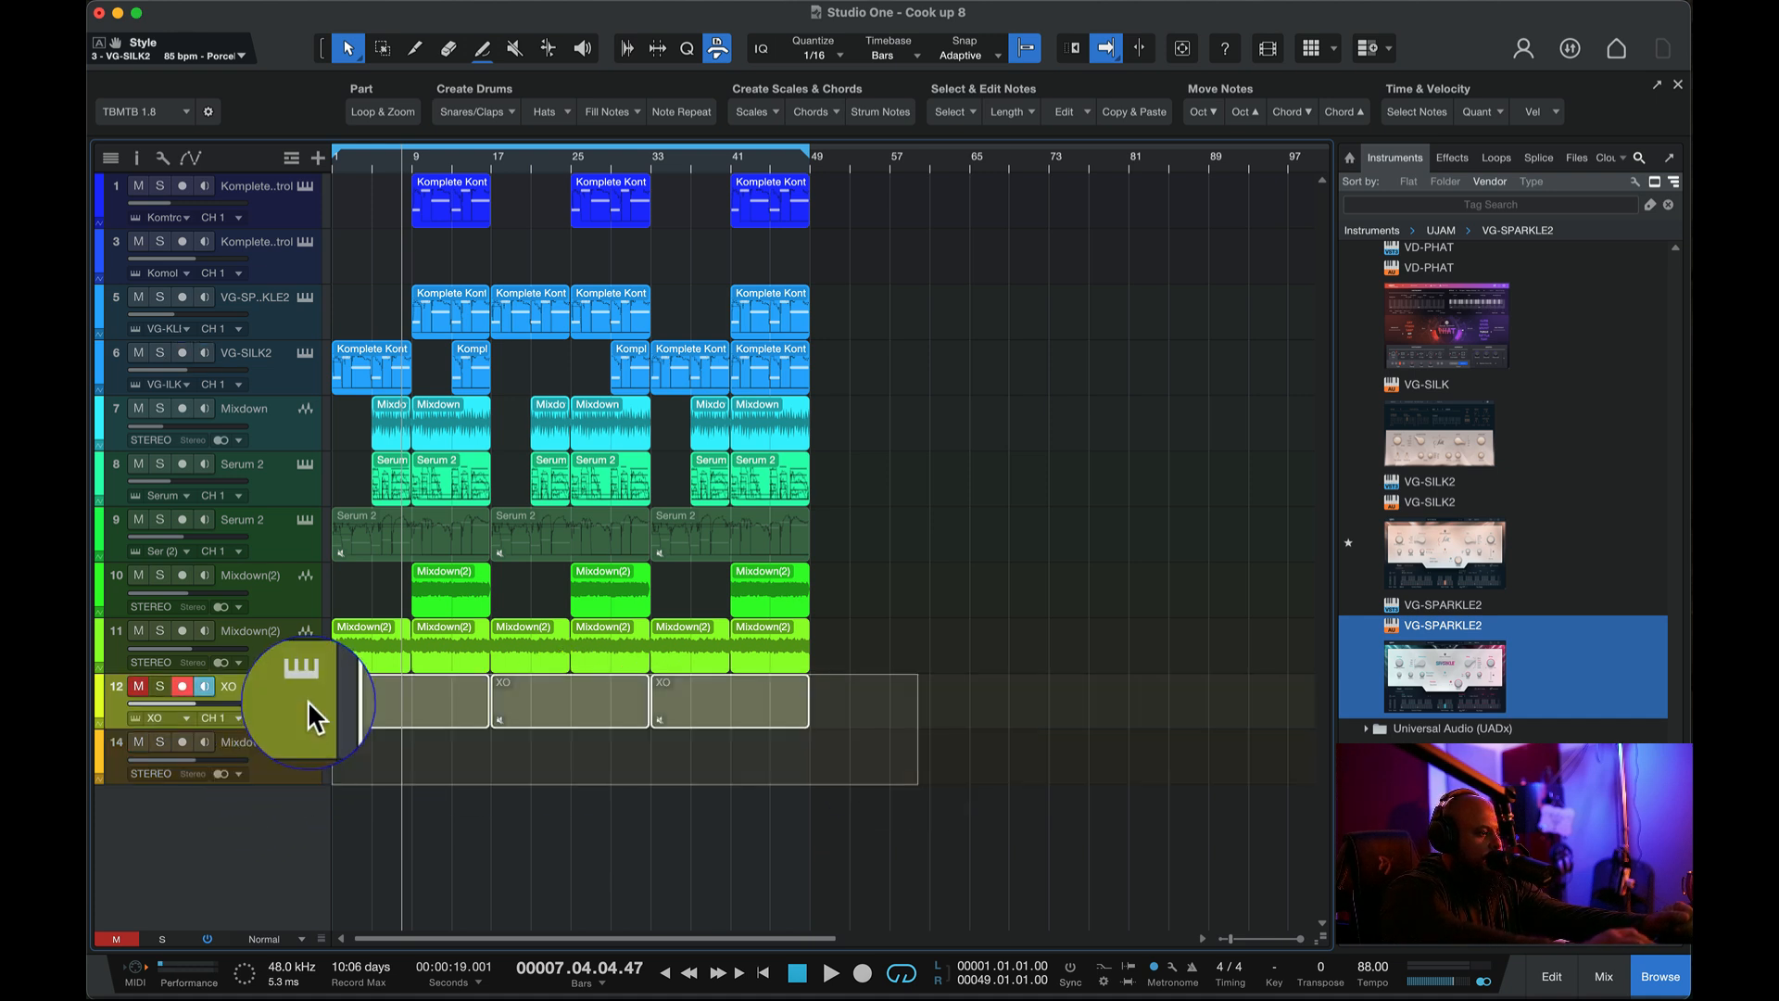
right_click(447, 720)
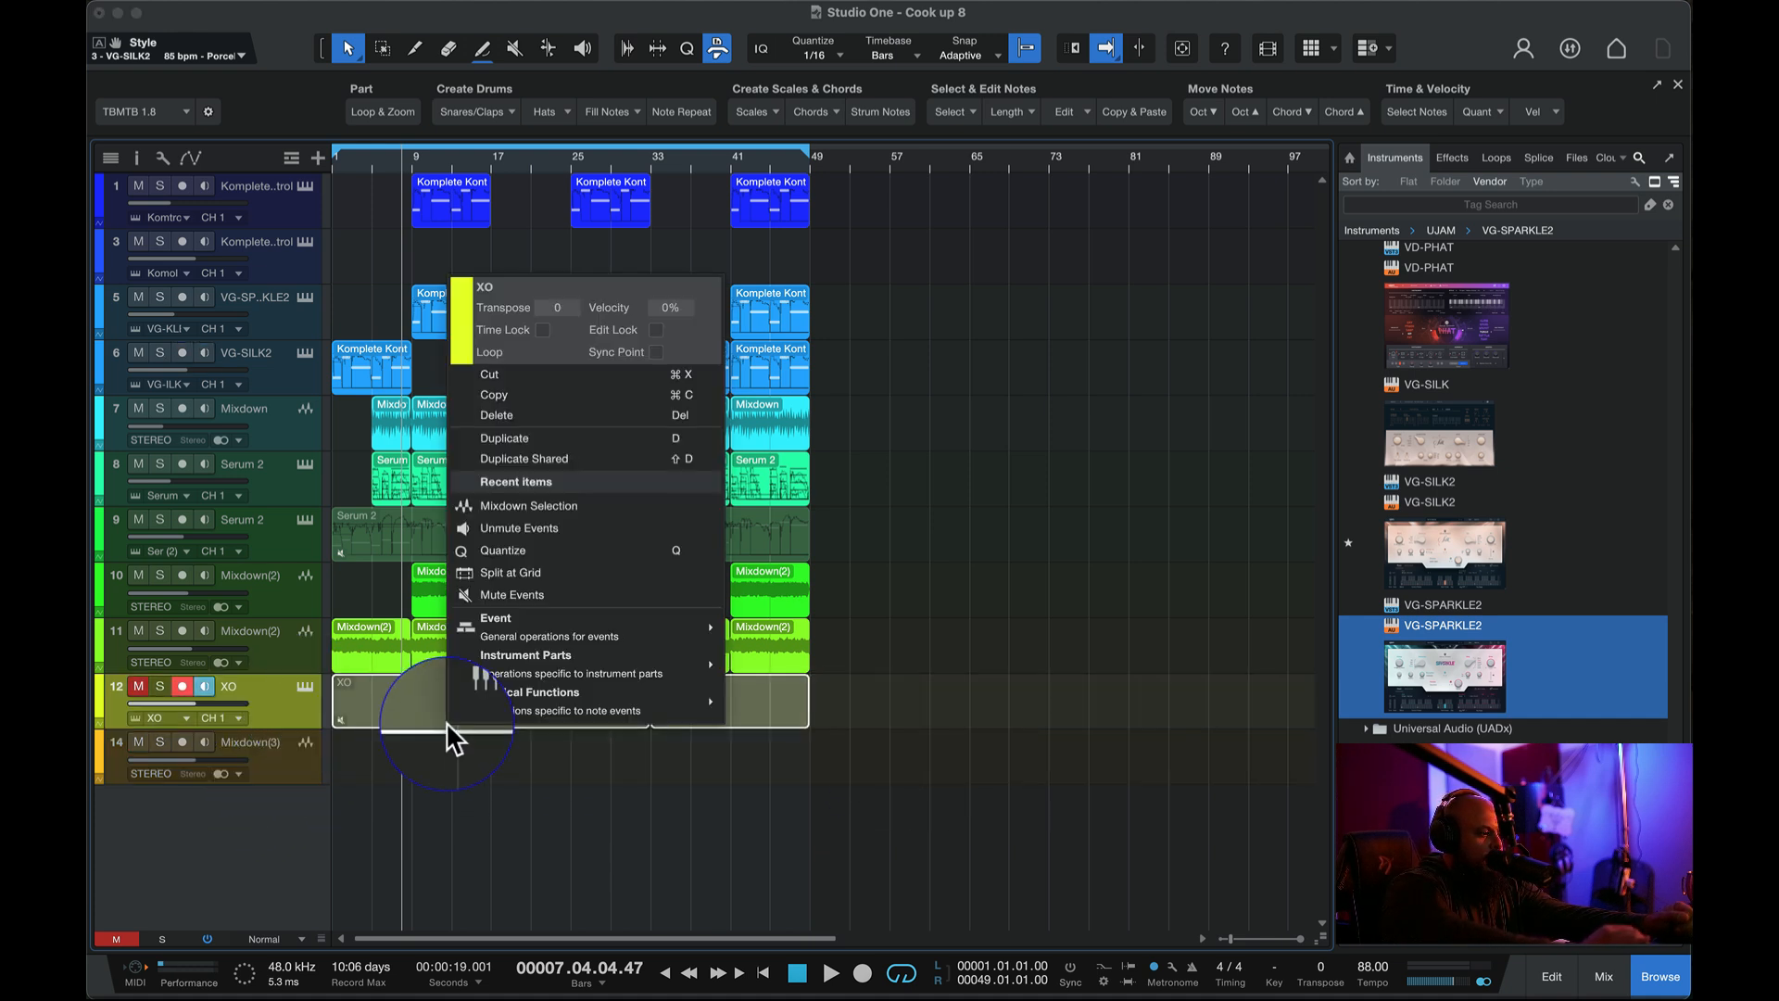
click(553, 528)
click(138, 687)
click(183, 686)
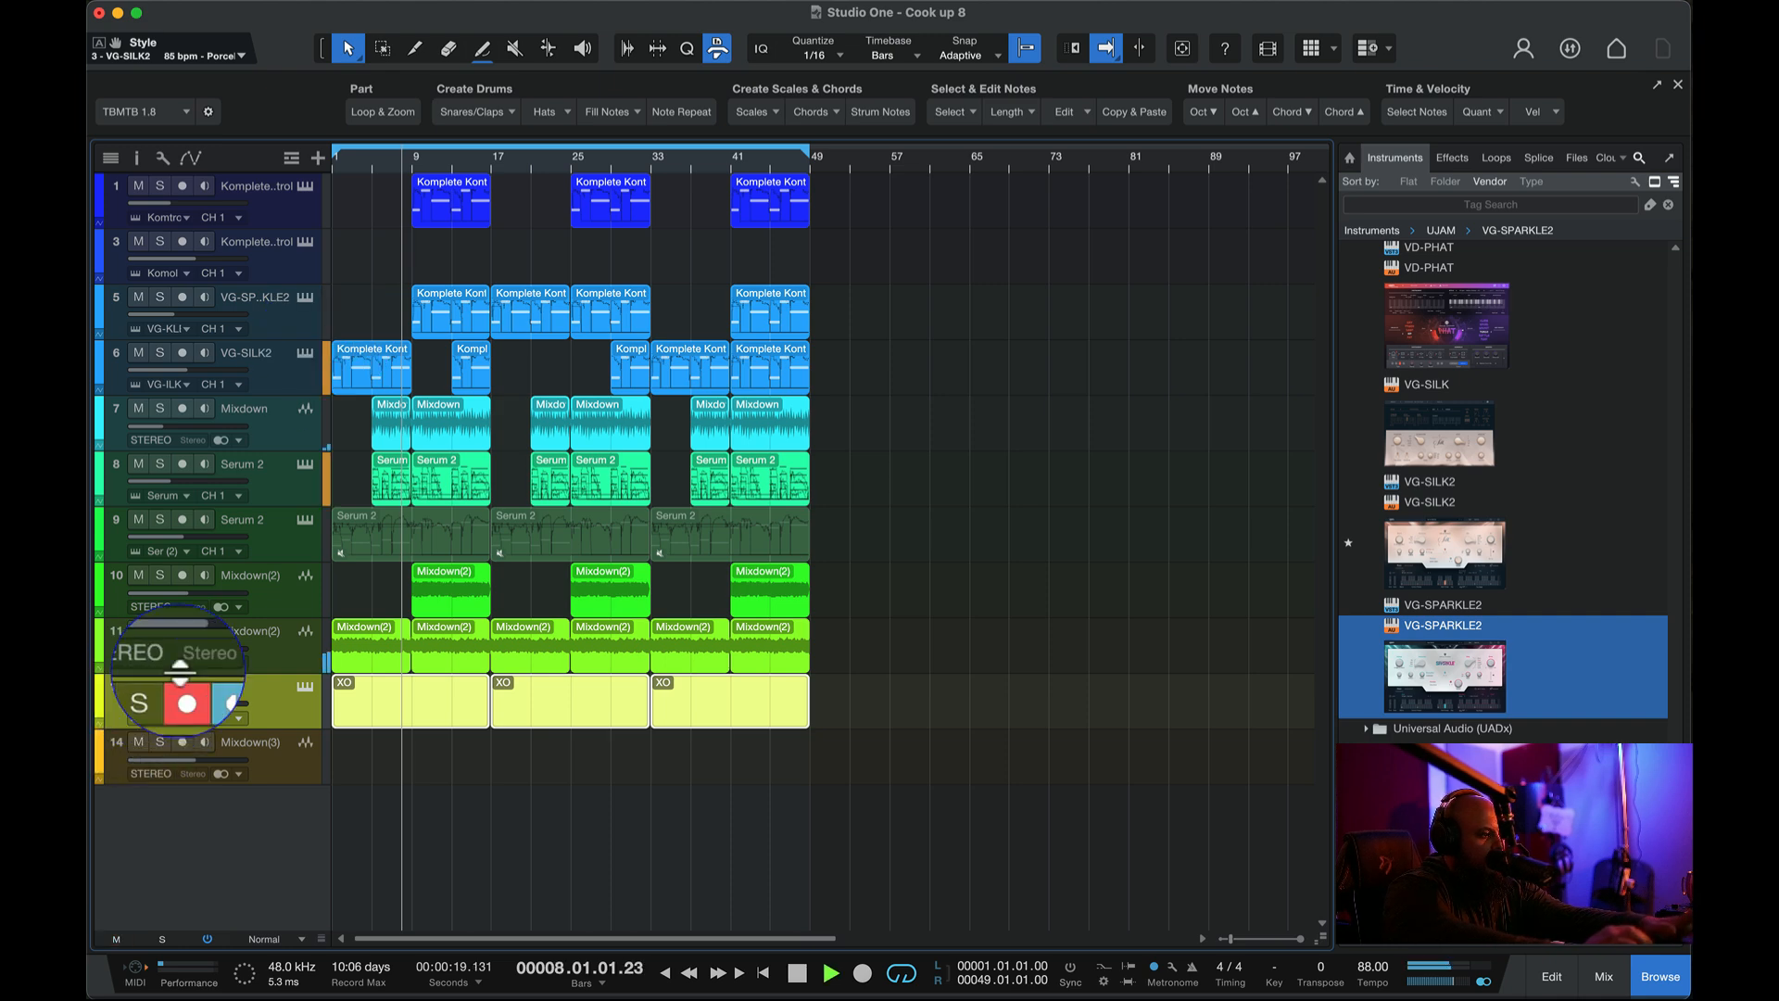
- In the XO drum instrument, turn on tempo sync and take the FLEX 2 lane out of solo
click(309, 684)
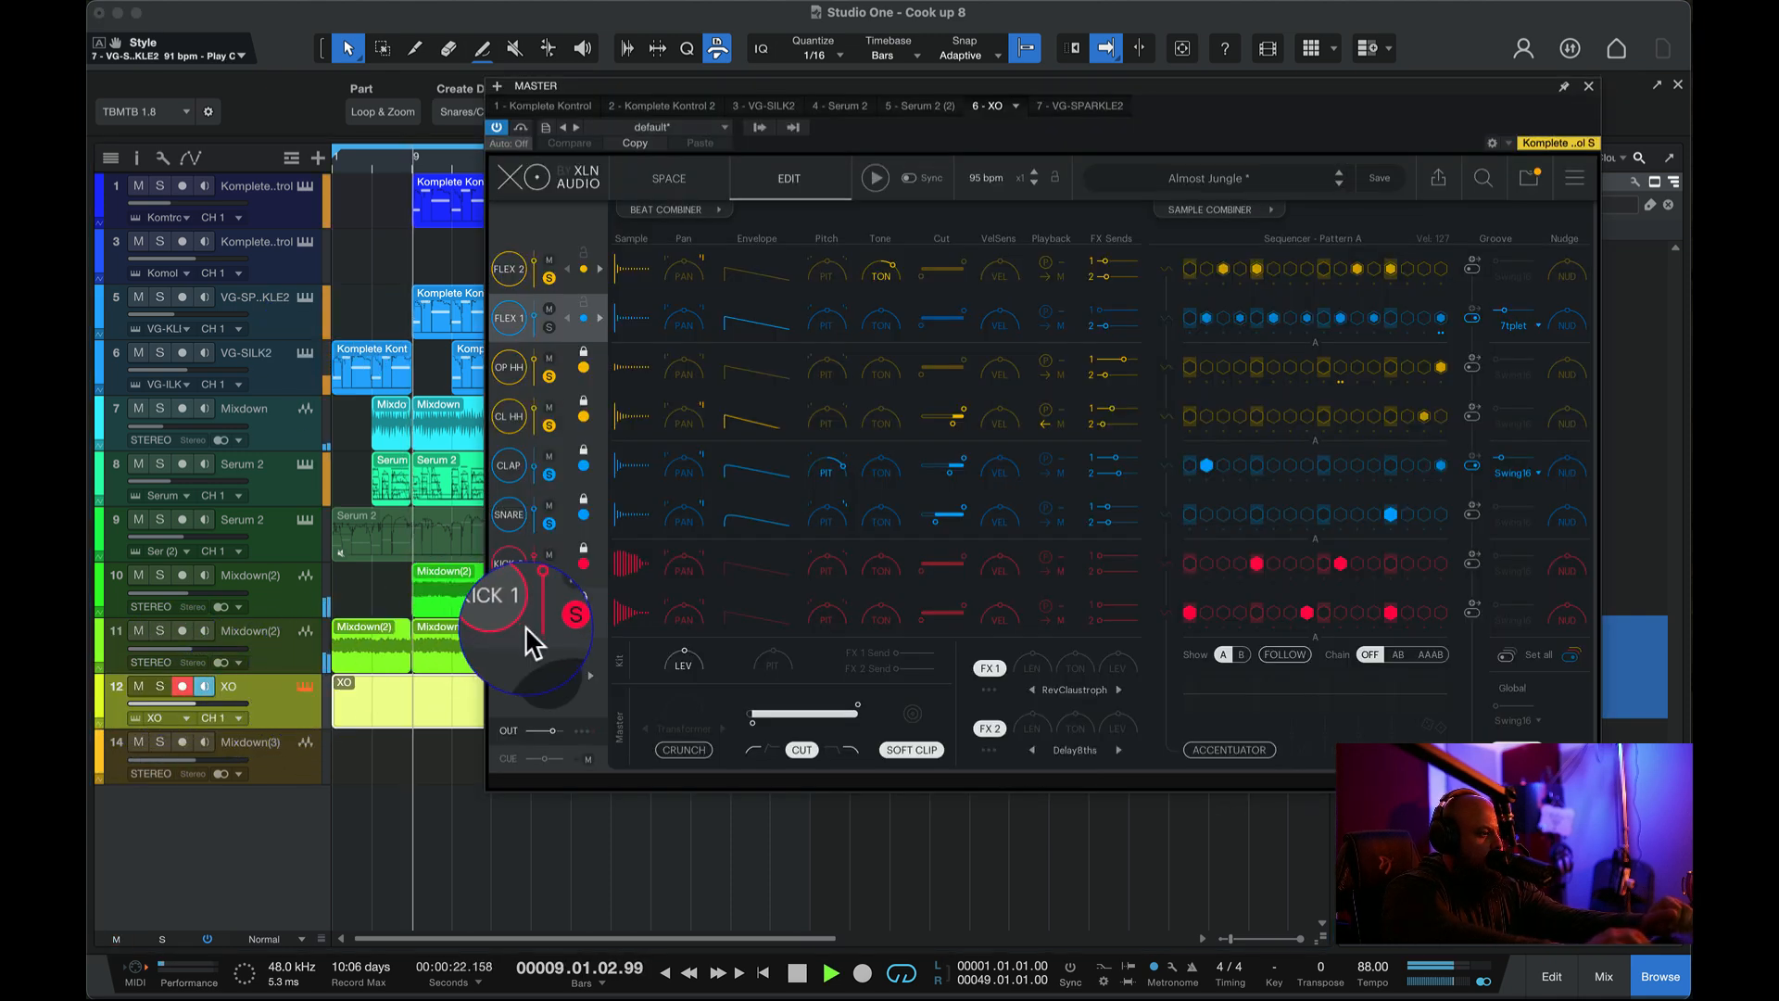
click(909, 178)
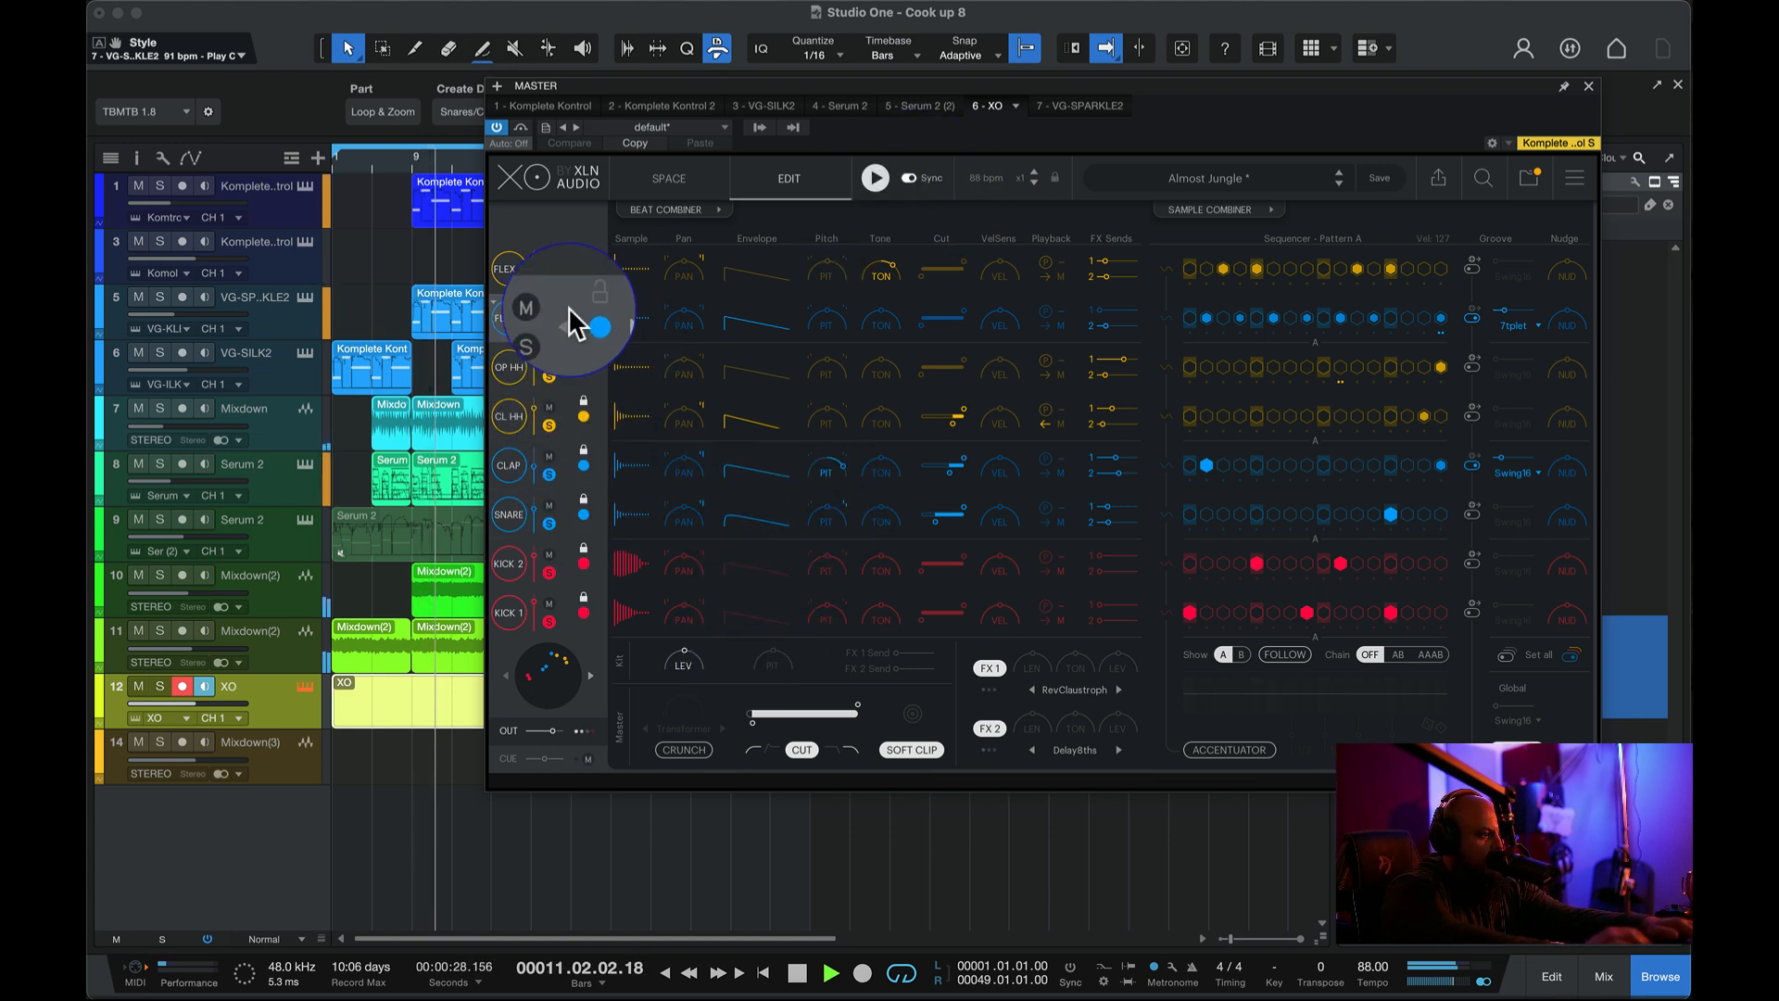
click(546, 277)
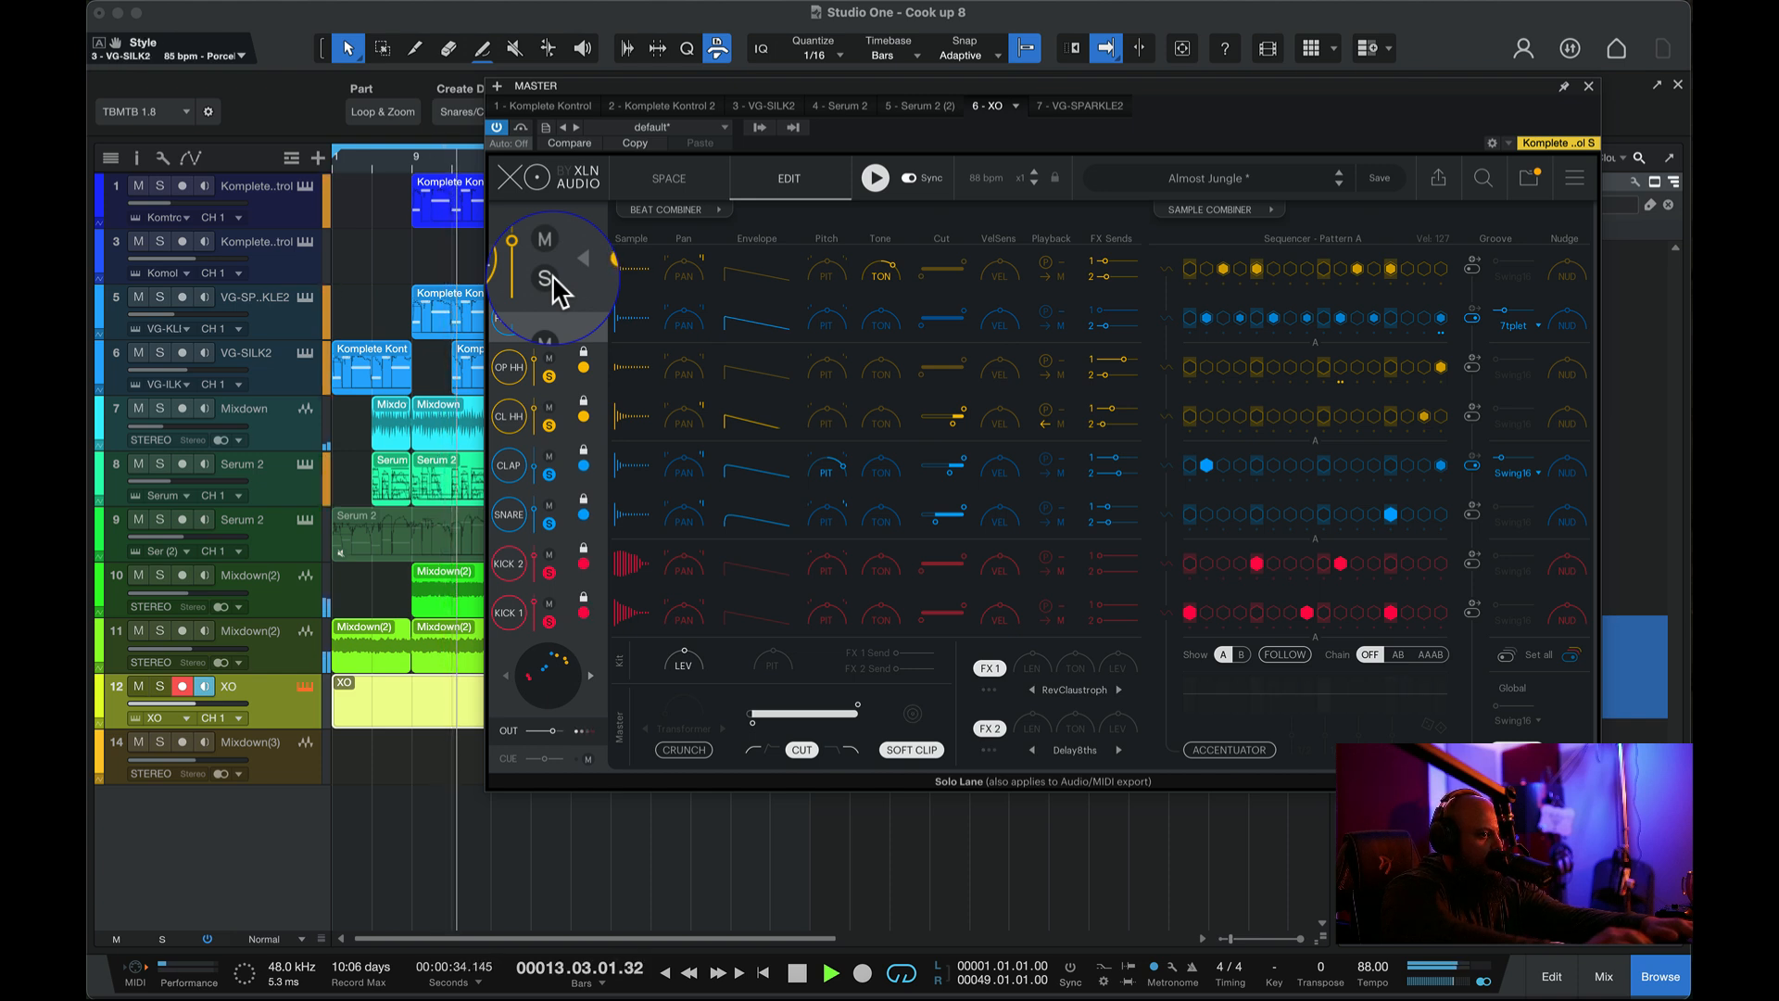
key(space)
click(1588, 86)
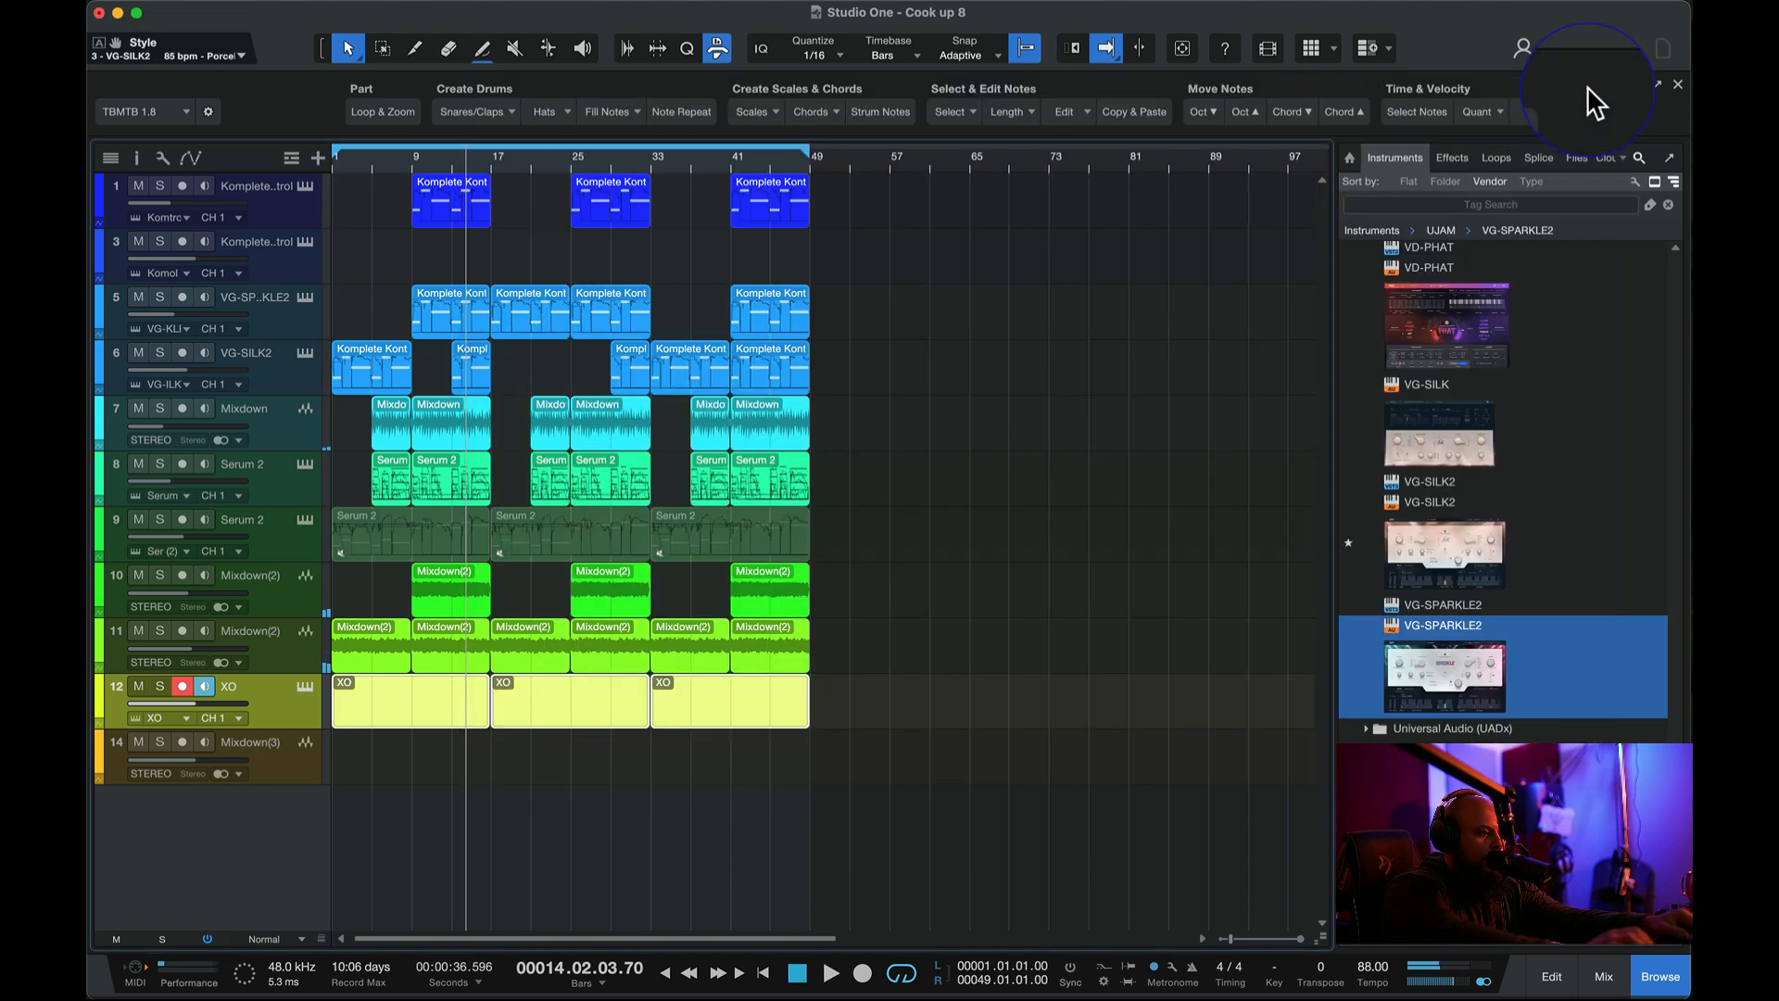
- Mix down the selected XO clips to a new audio track and play that track soloed from bar 1
right_click(584, 708)
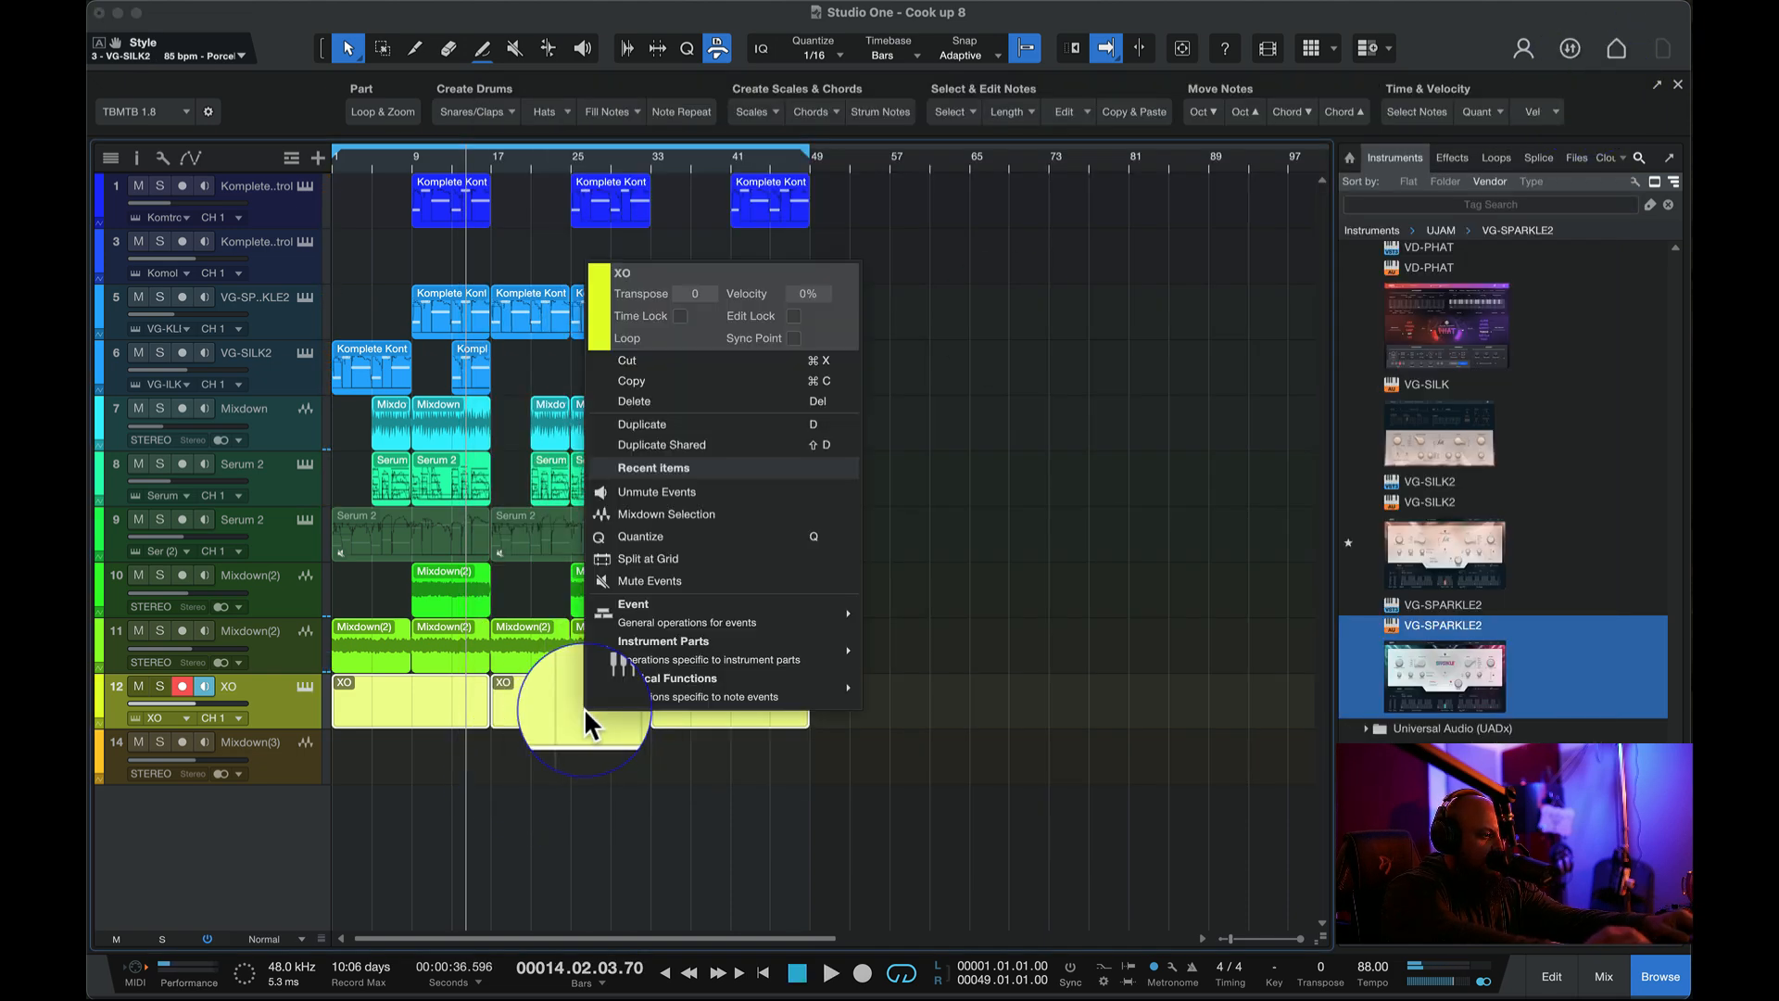
click(676, 516)
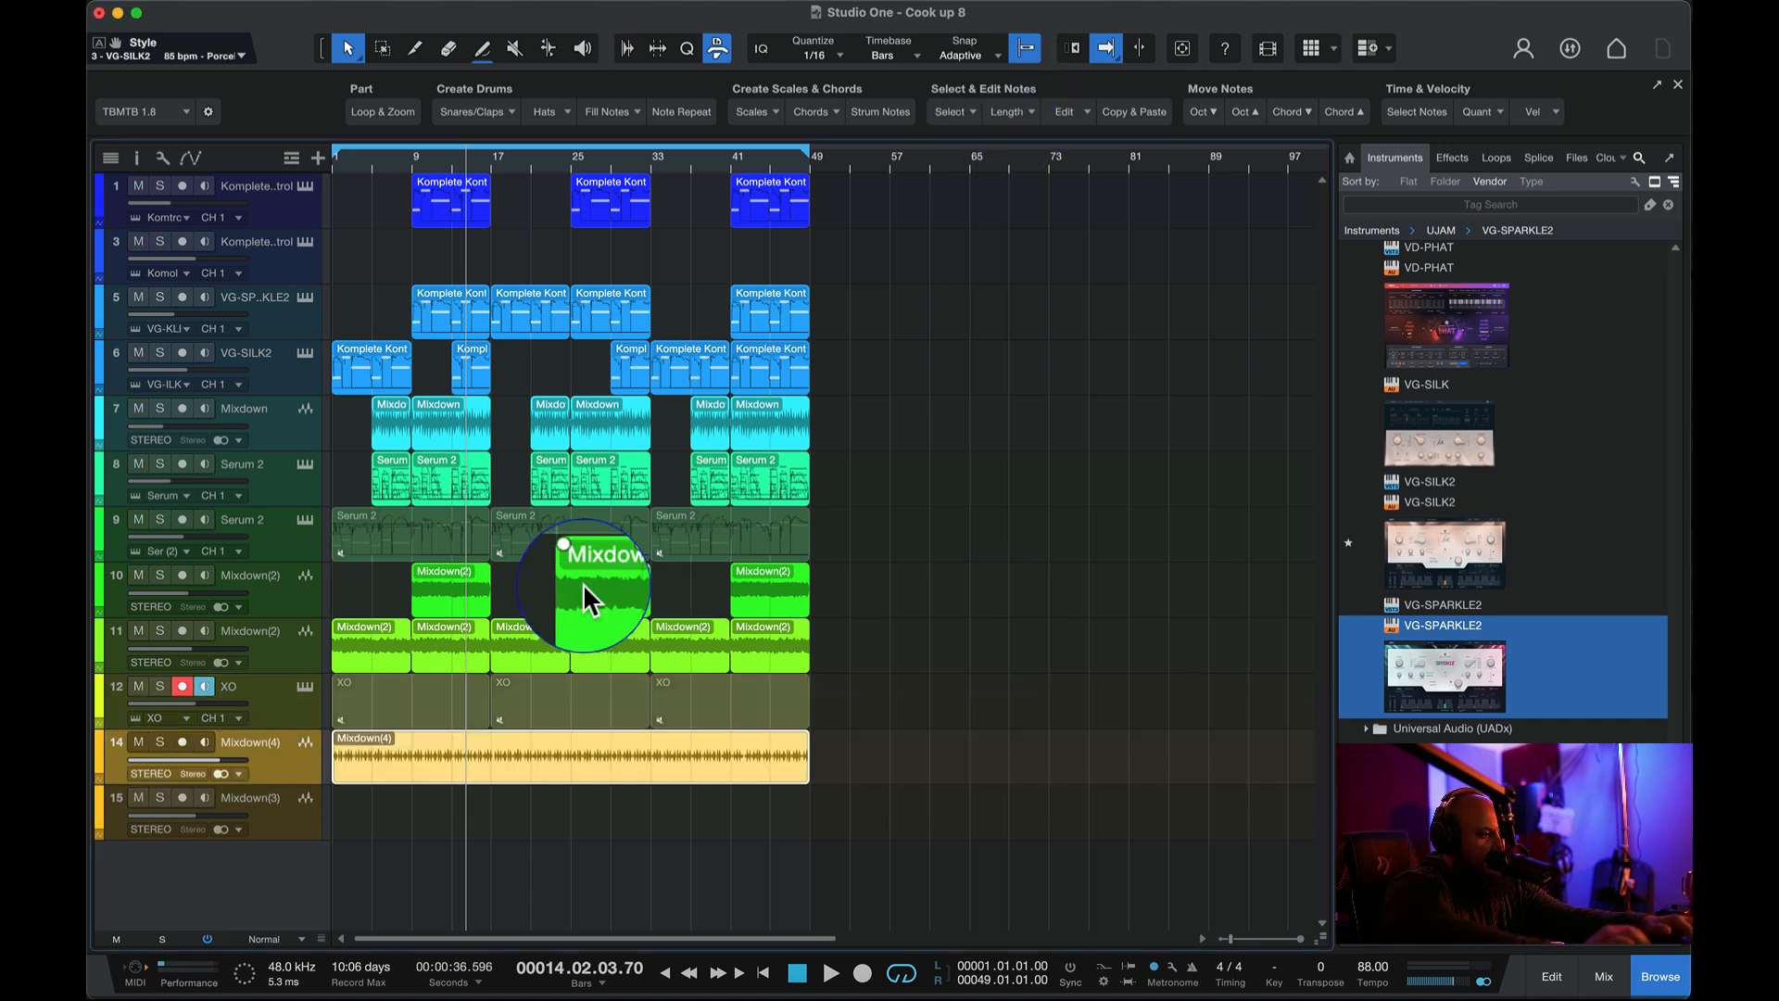
click(333, 167)
key(space)
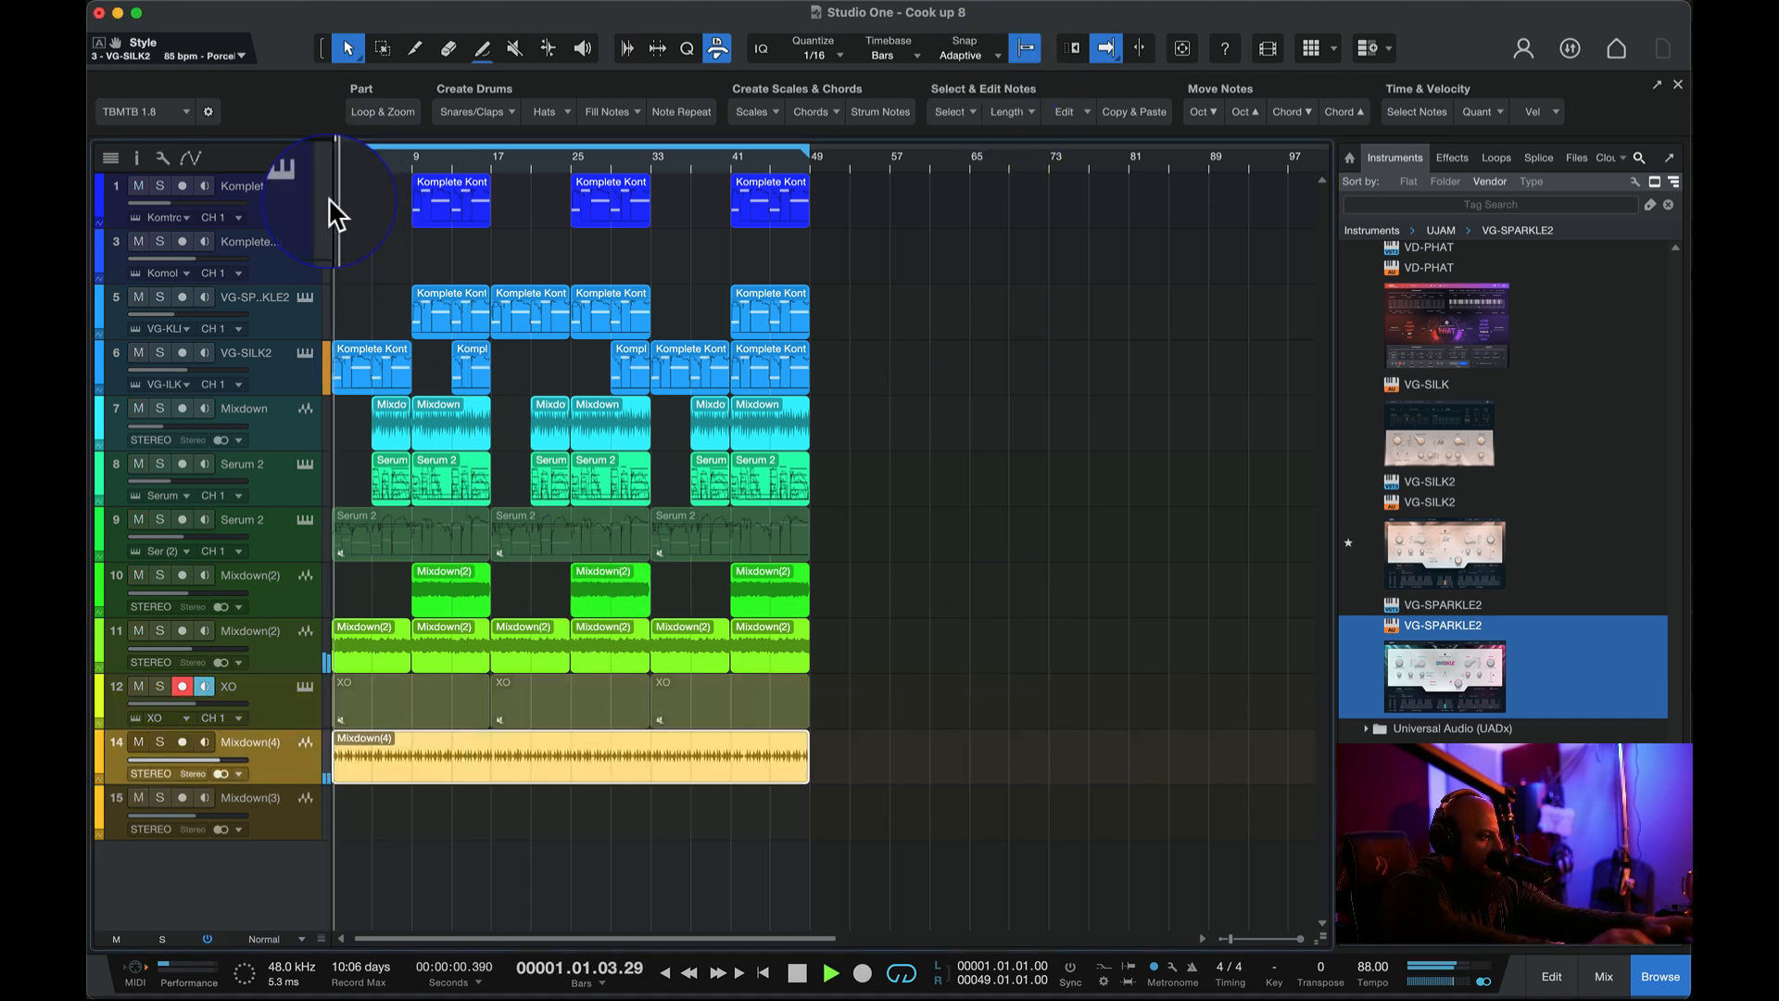
click(159, 741)
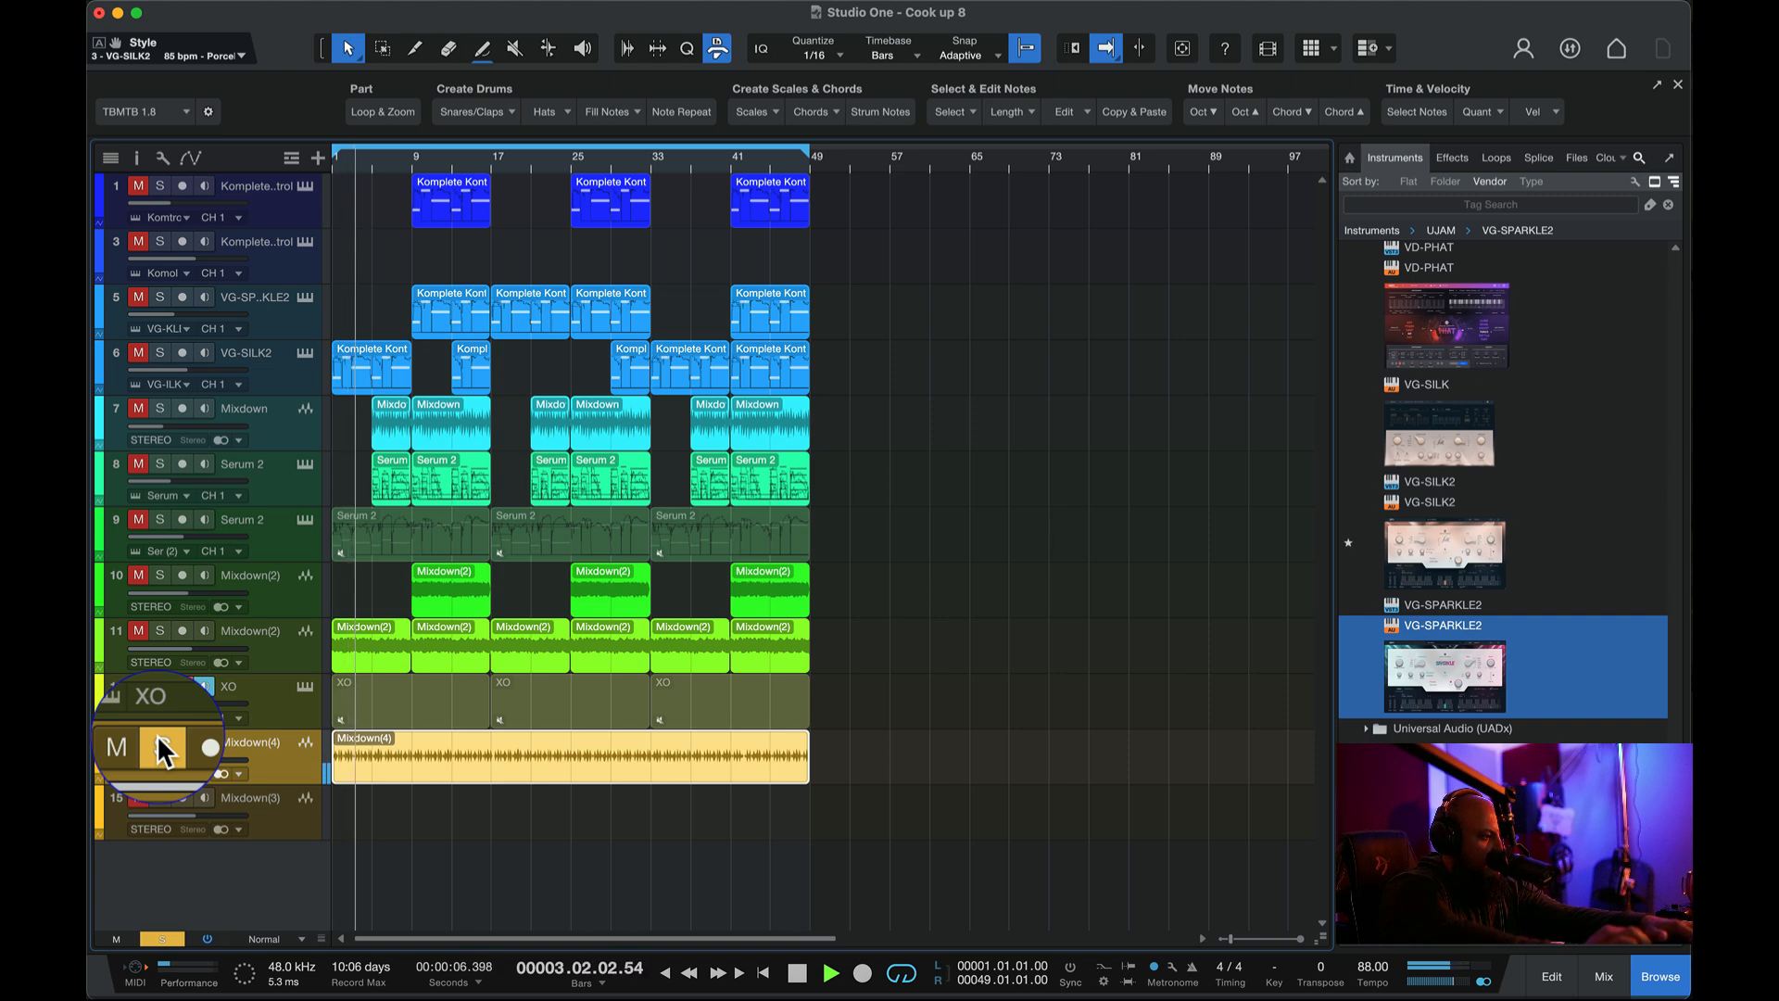
- Insert the KSHMR Essentials Kick effect on the new XO mixdown channel, track 14
click(1604, 975)
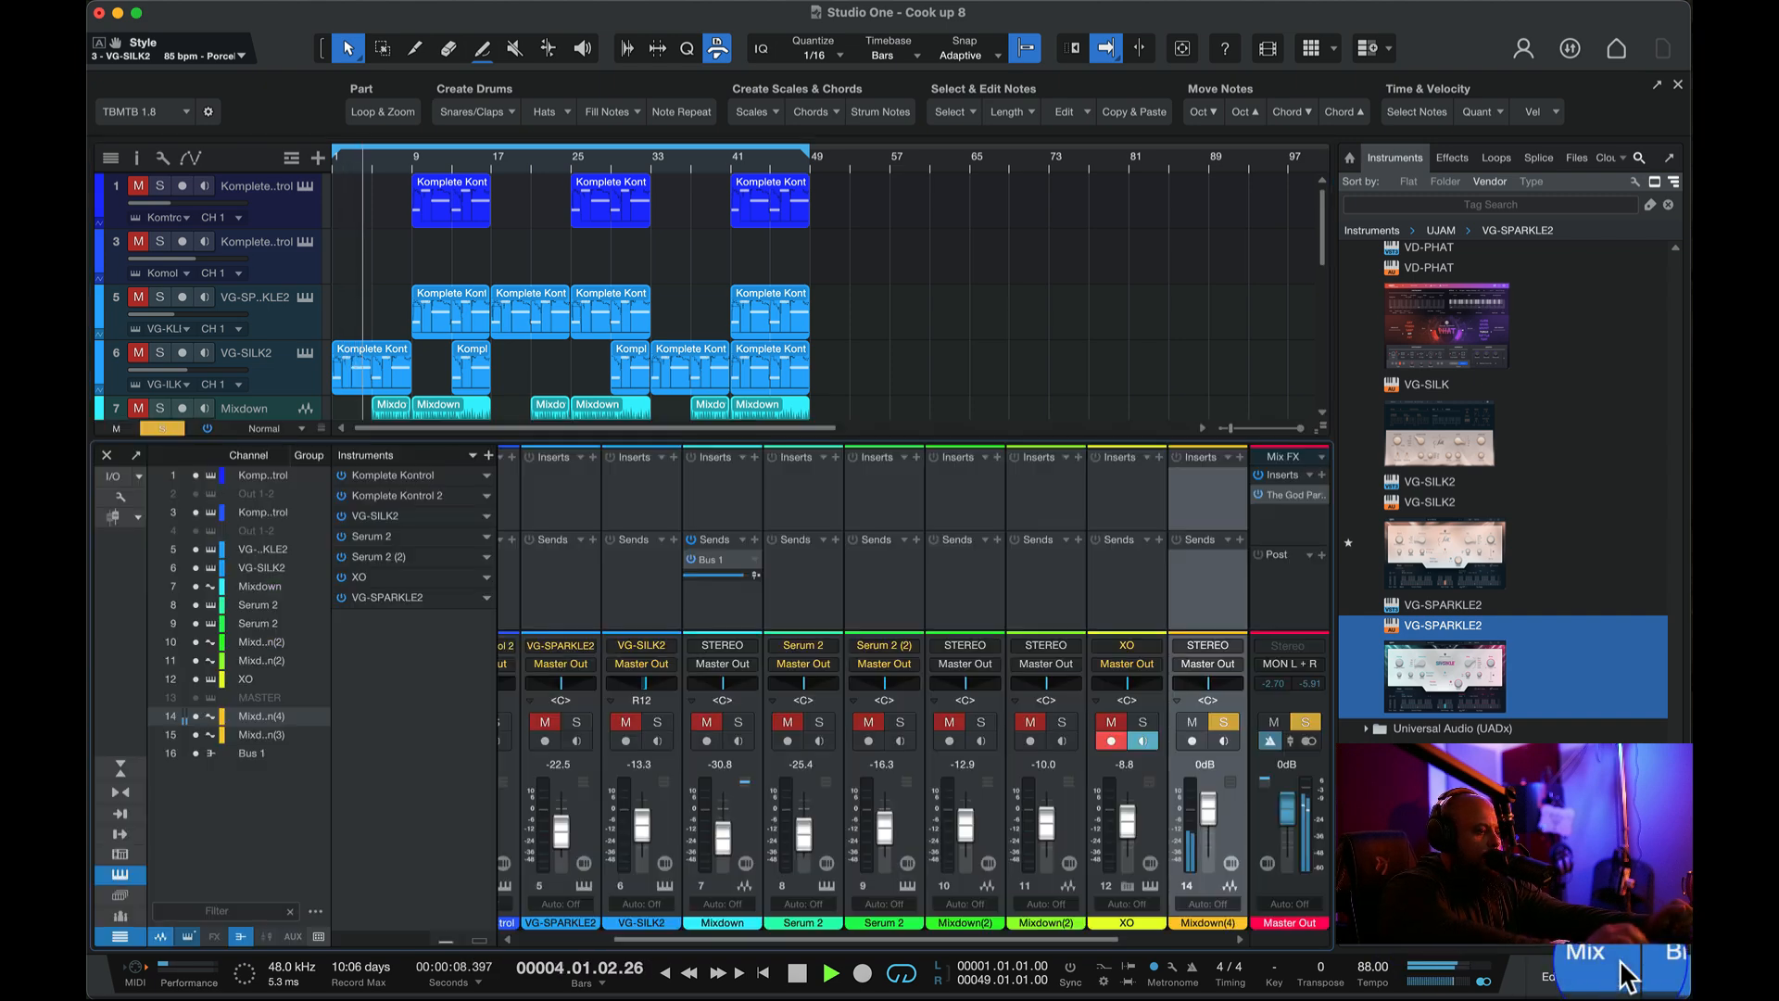
click(1240, 457)
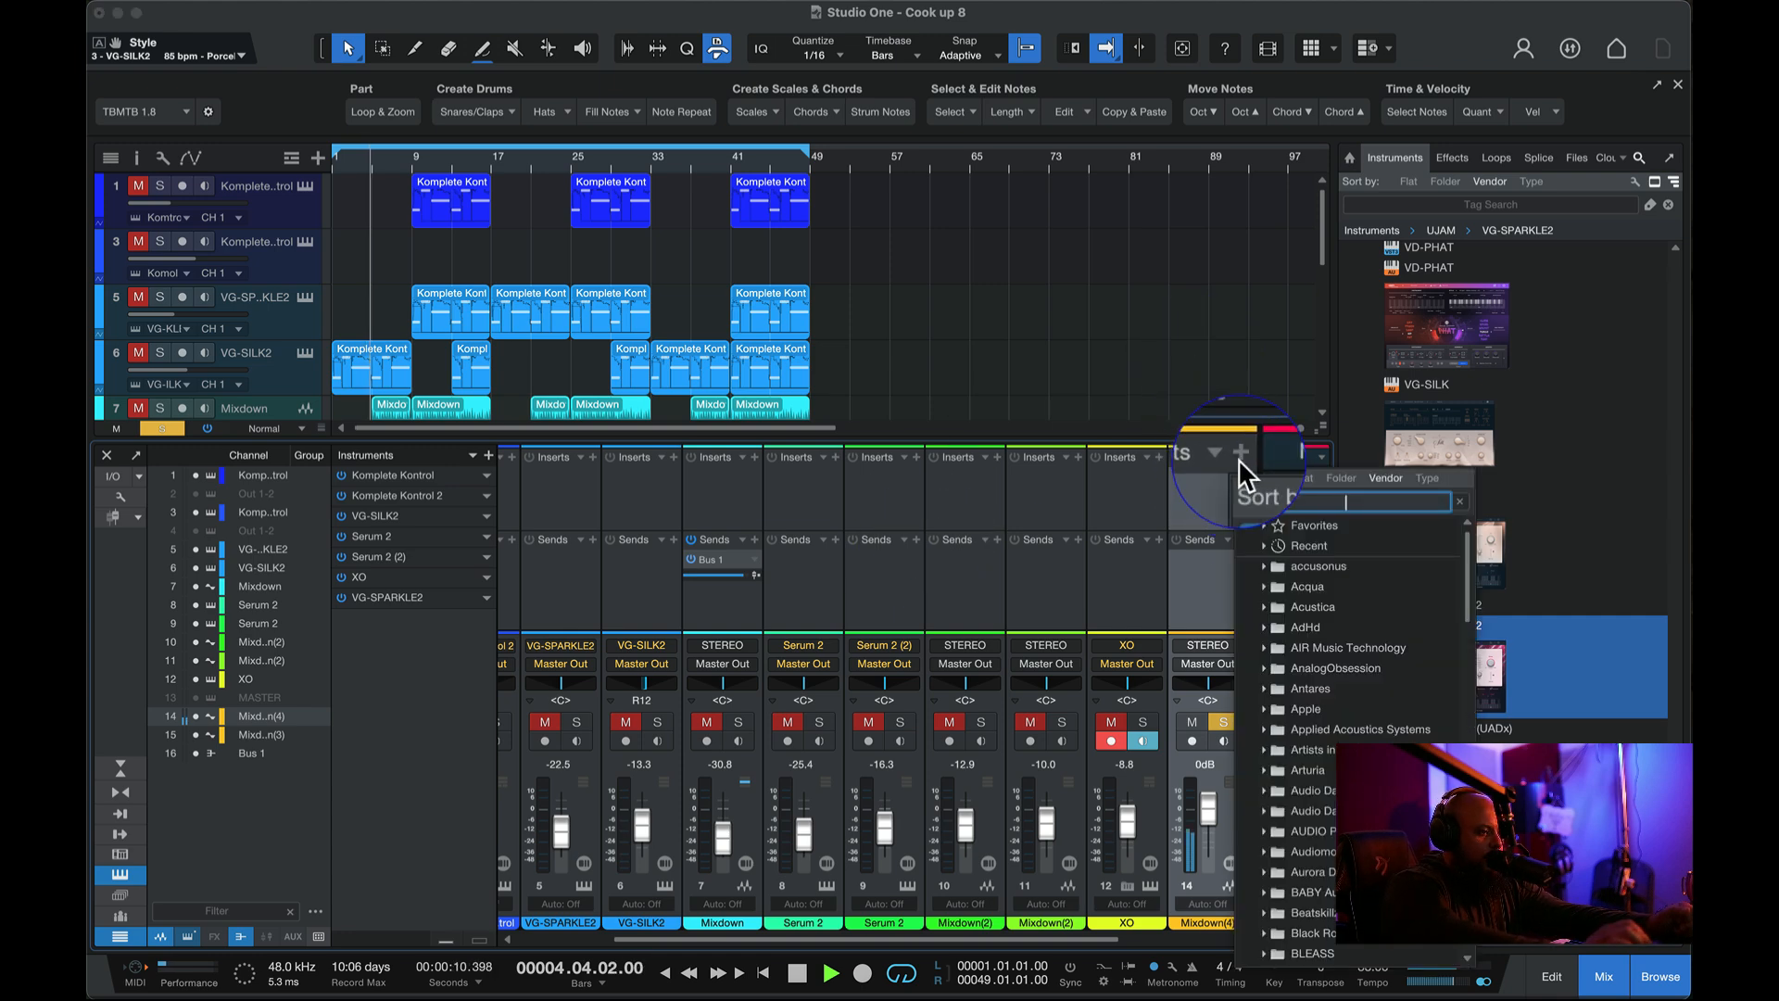
text(kh)
key(BackSpace)
text(s)
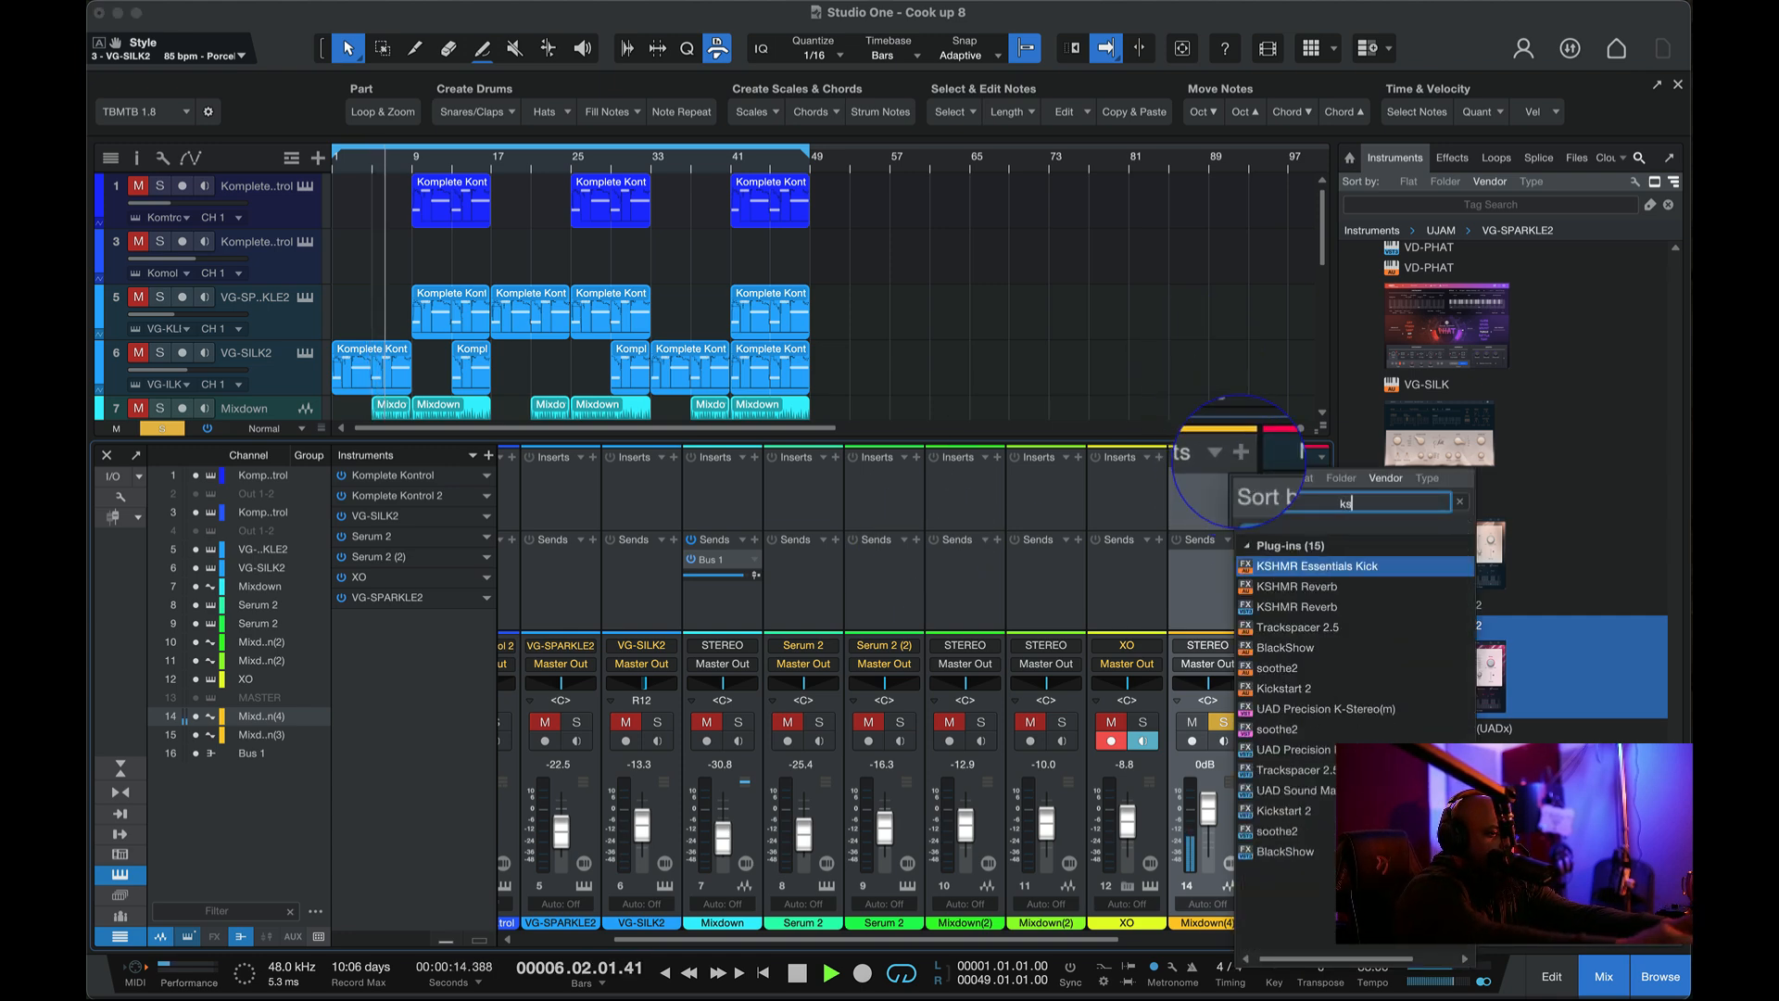
click(1305, 561)
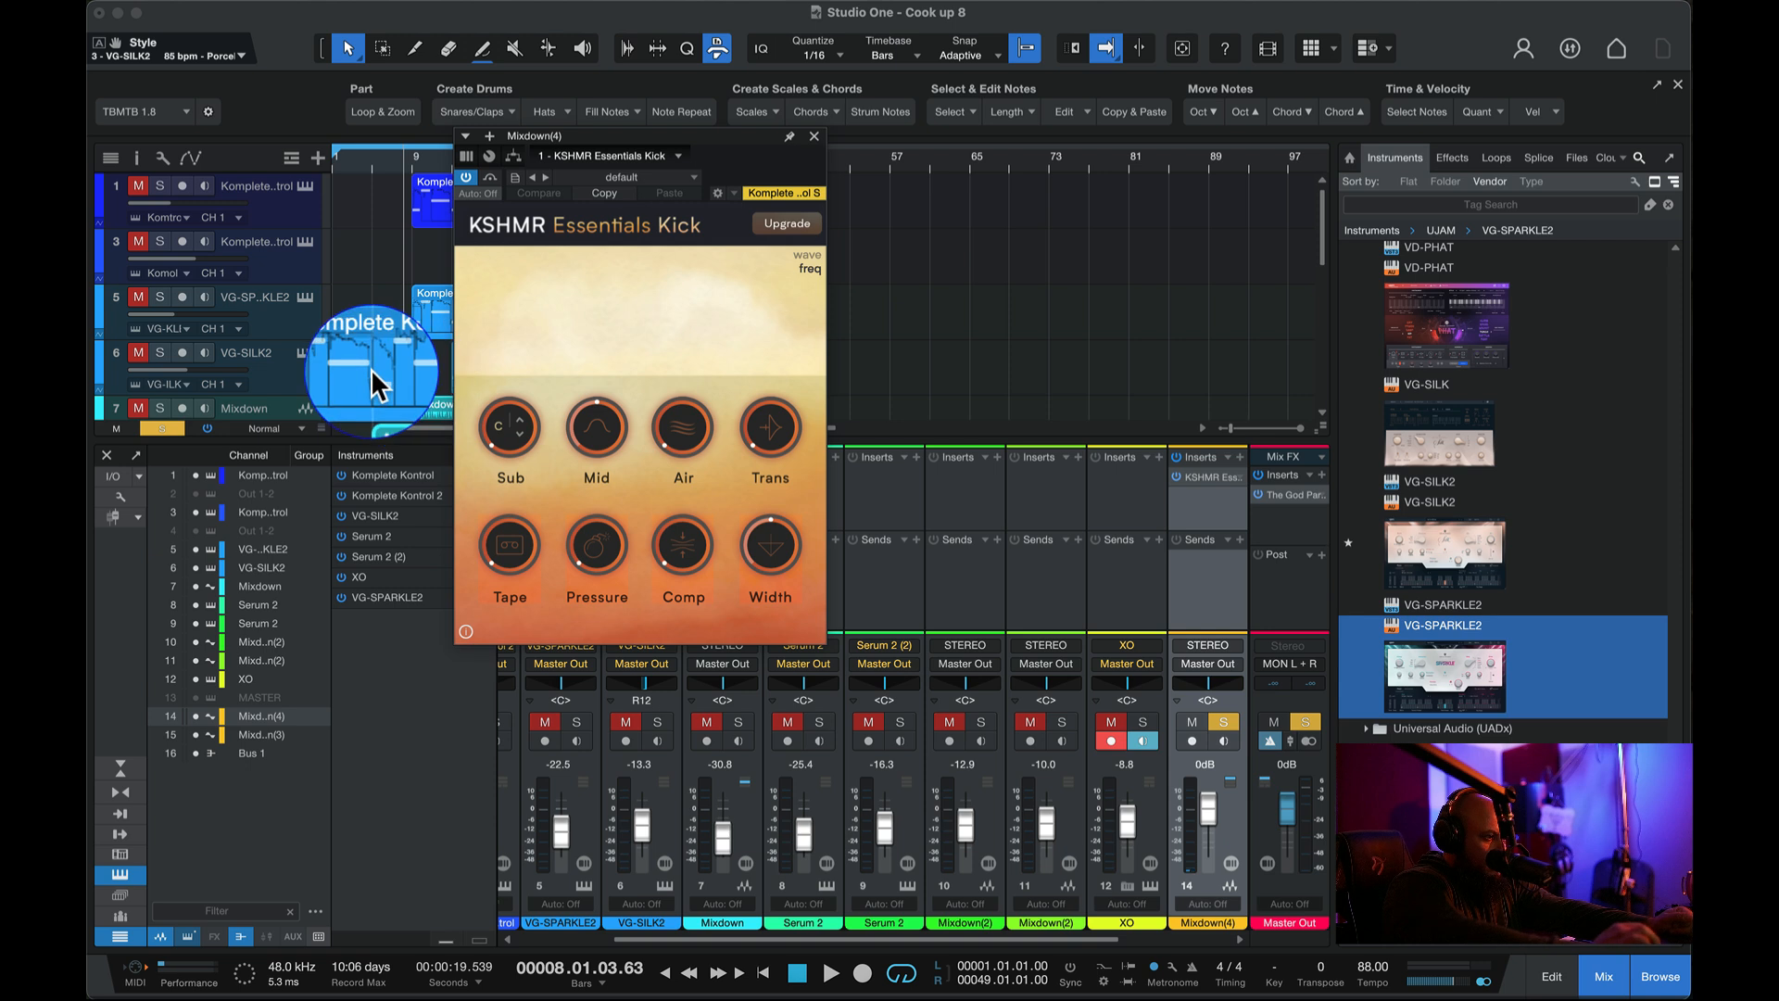
- In KSHMR Essentials Kick, set the Sub note to F and raise the Sub amount to 52 during playback
click(501, 436)
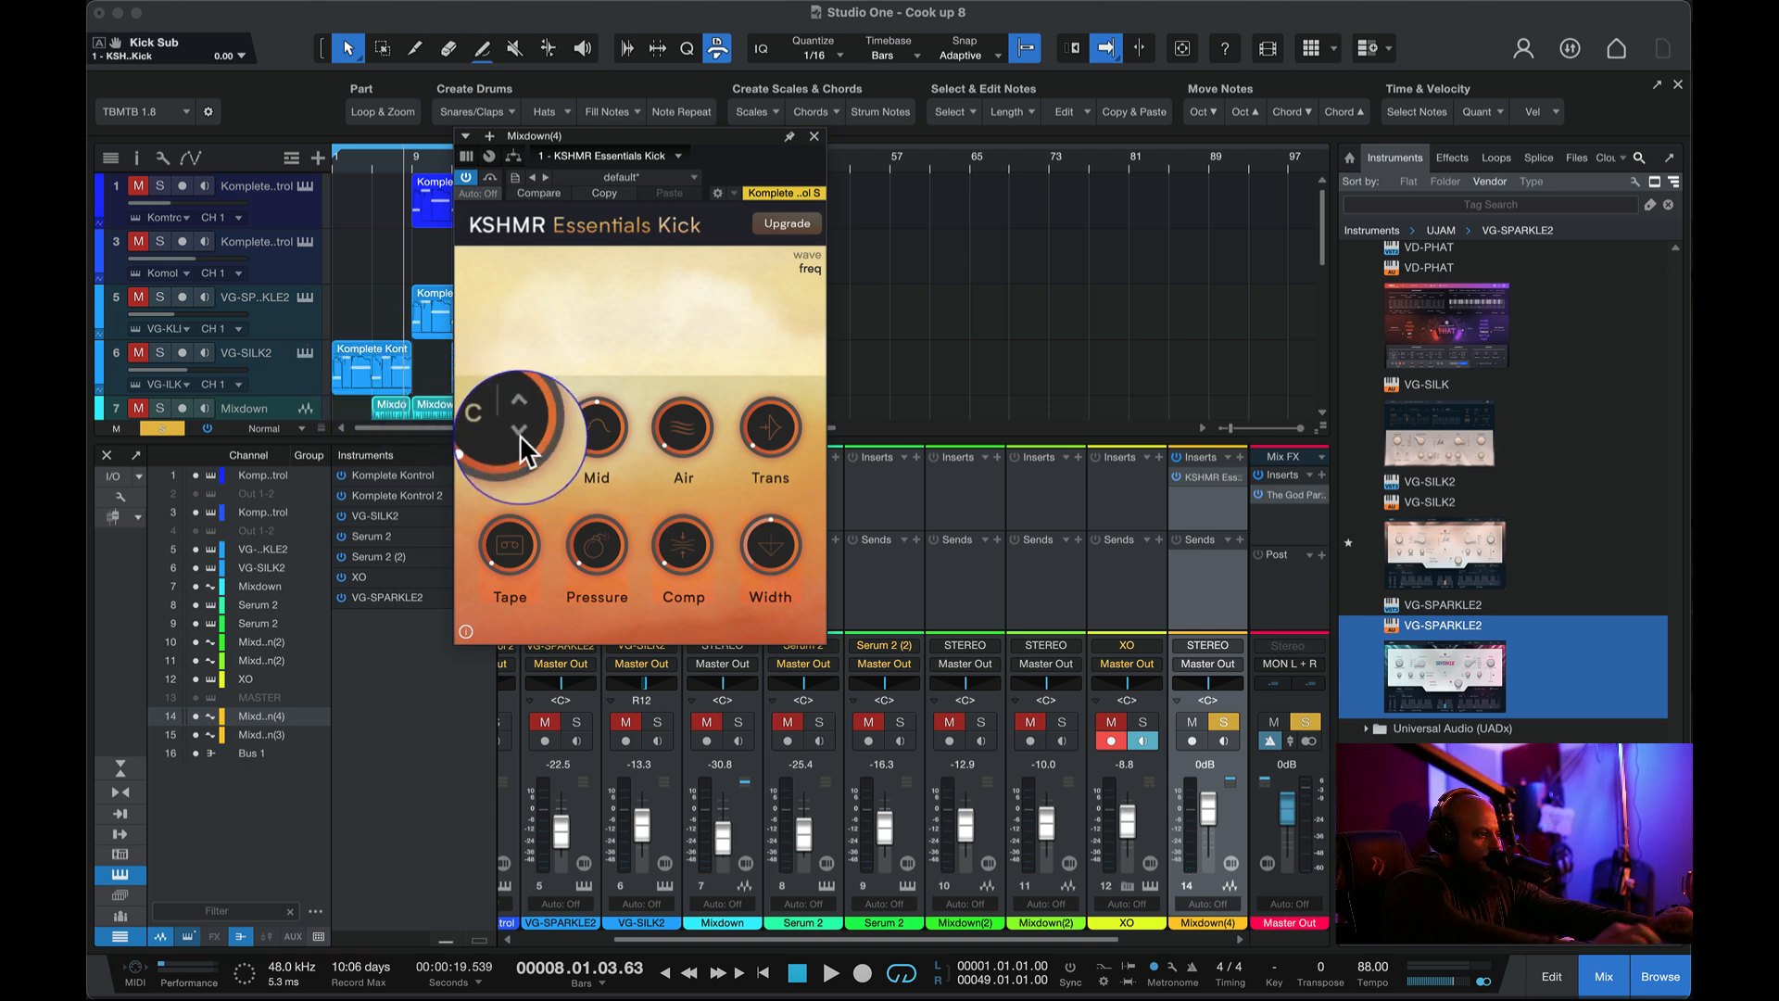
click(520, 417)
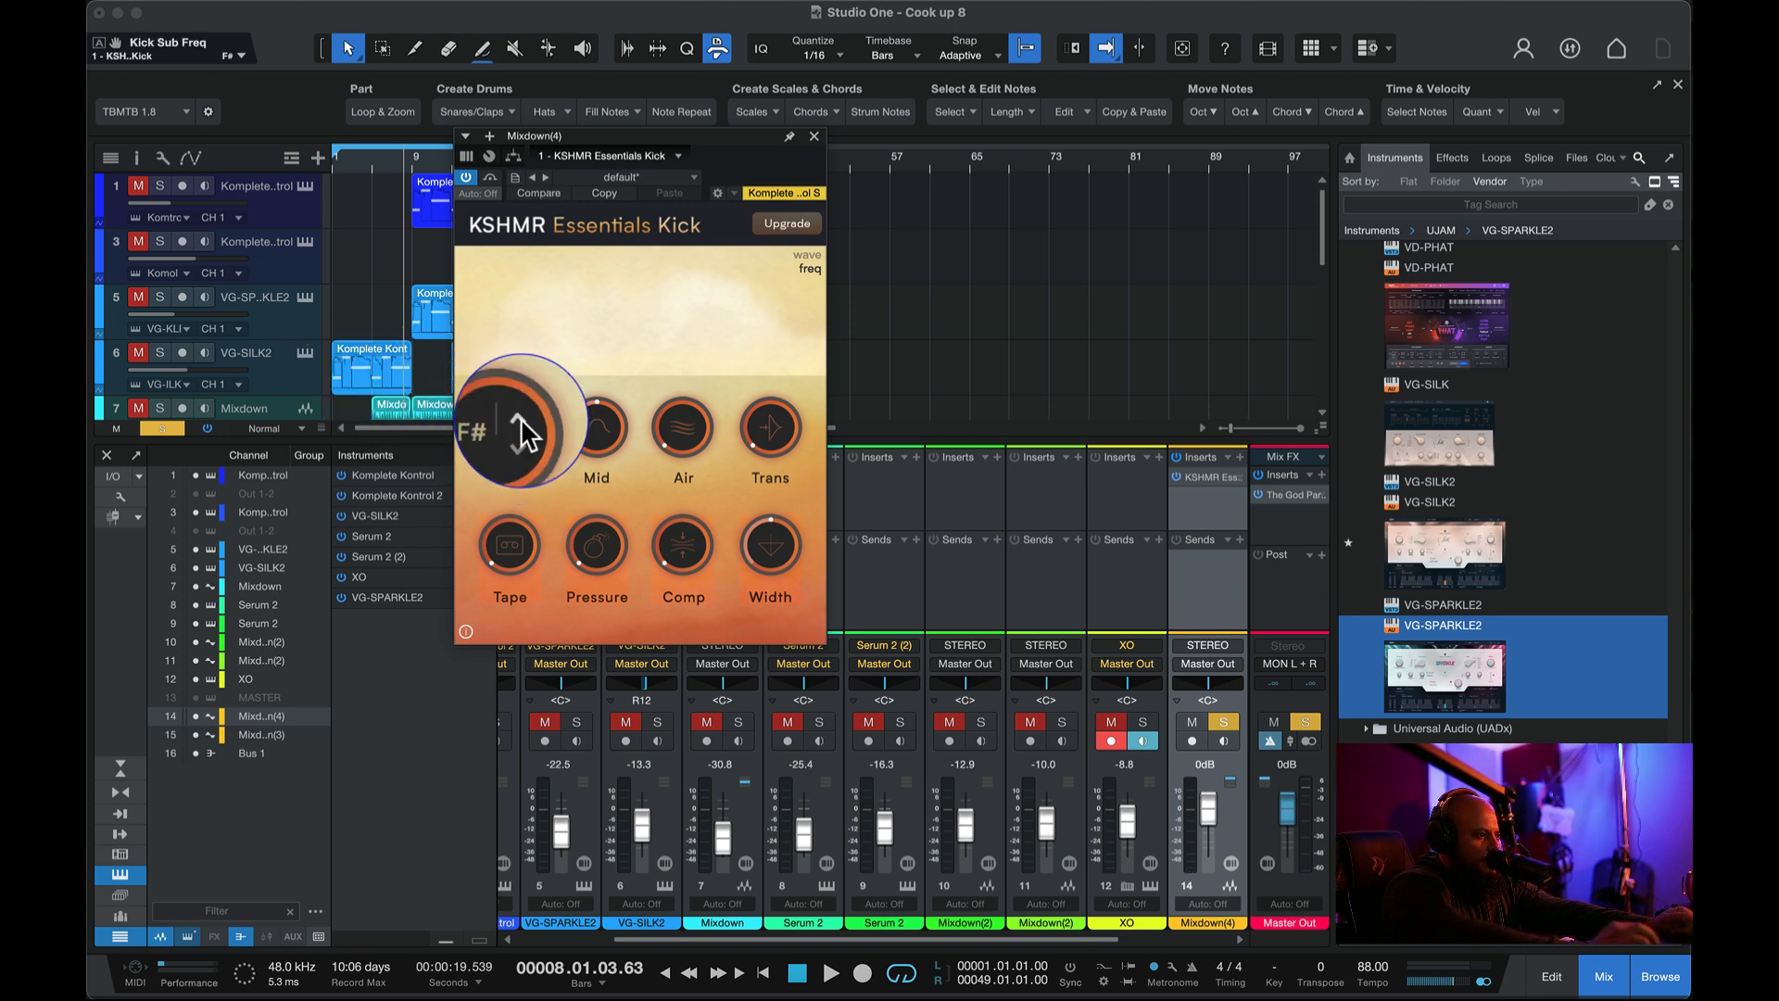
key(space)
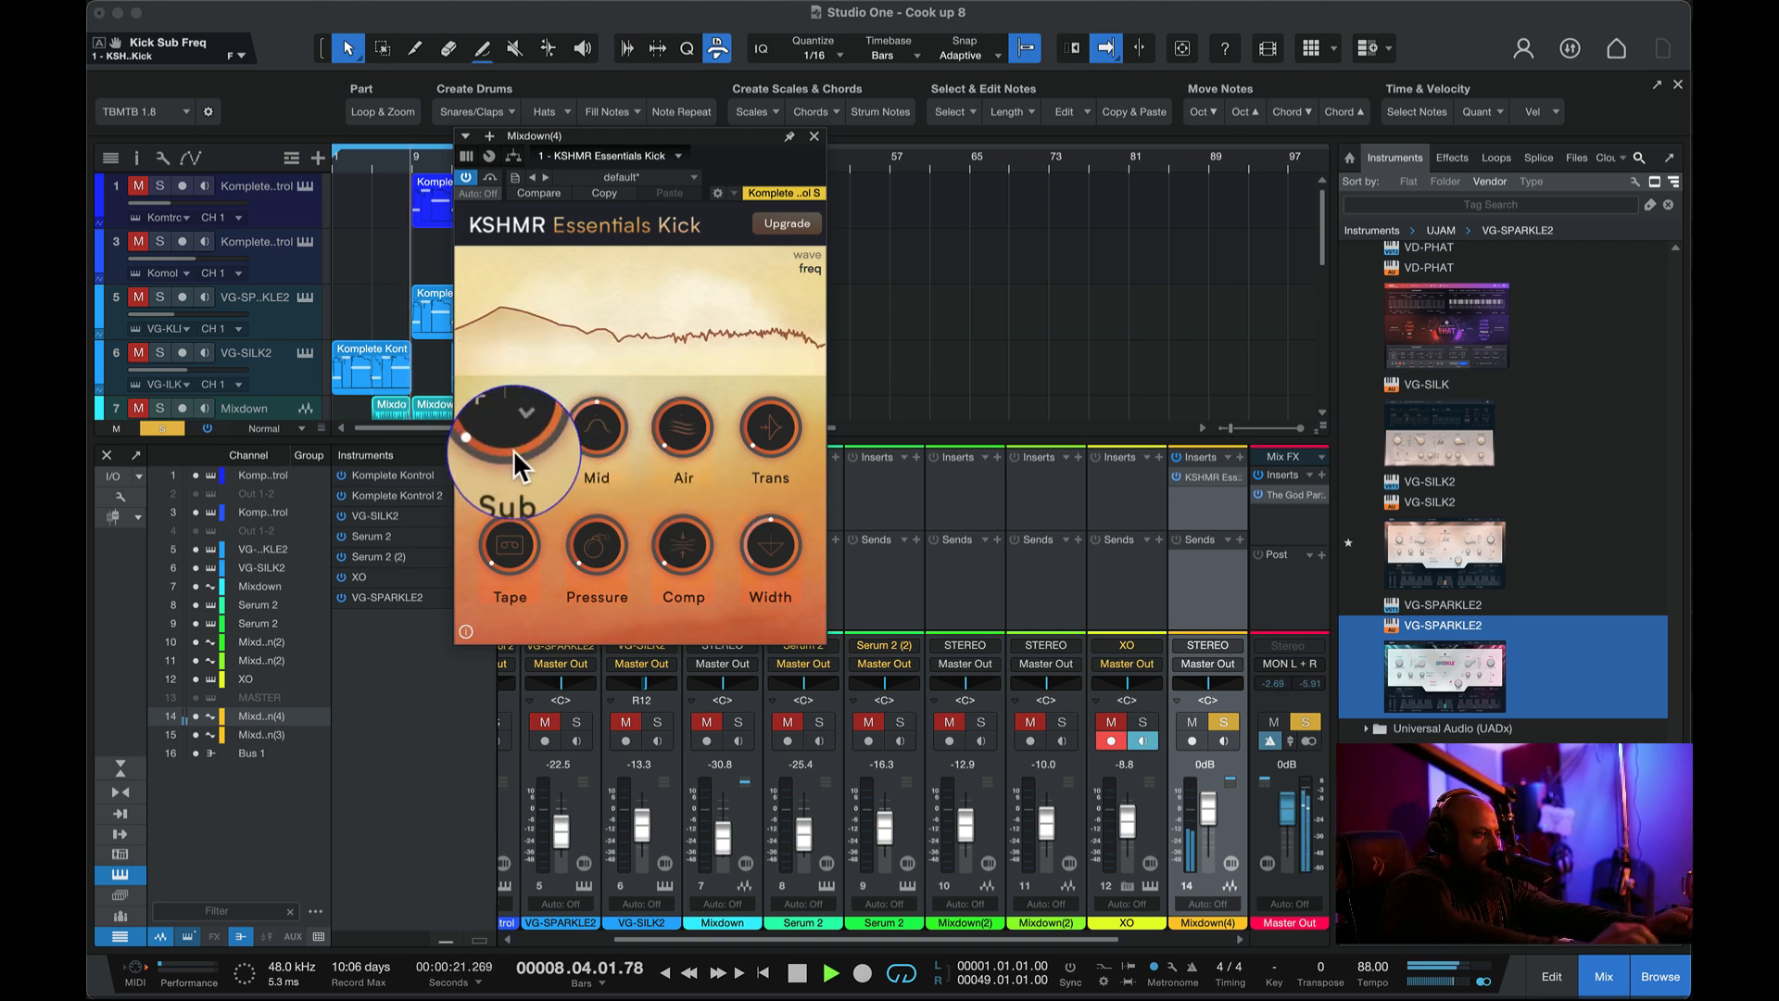
drag(497, 428, 474, 308)
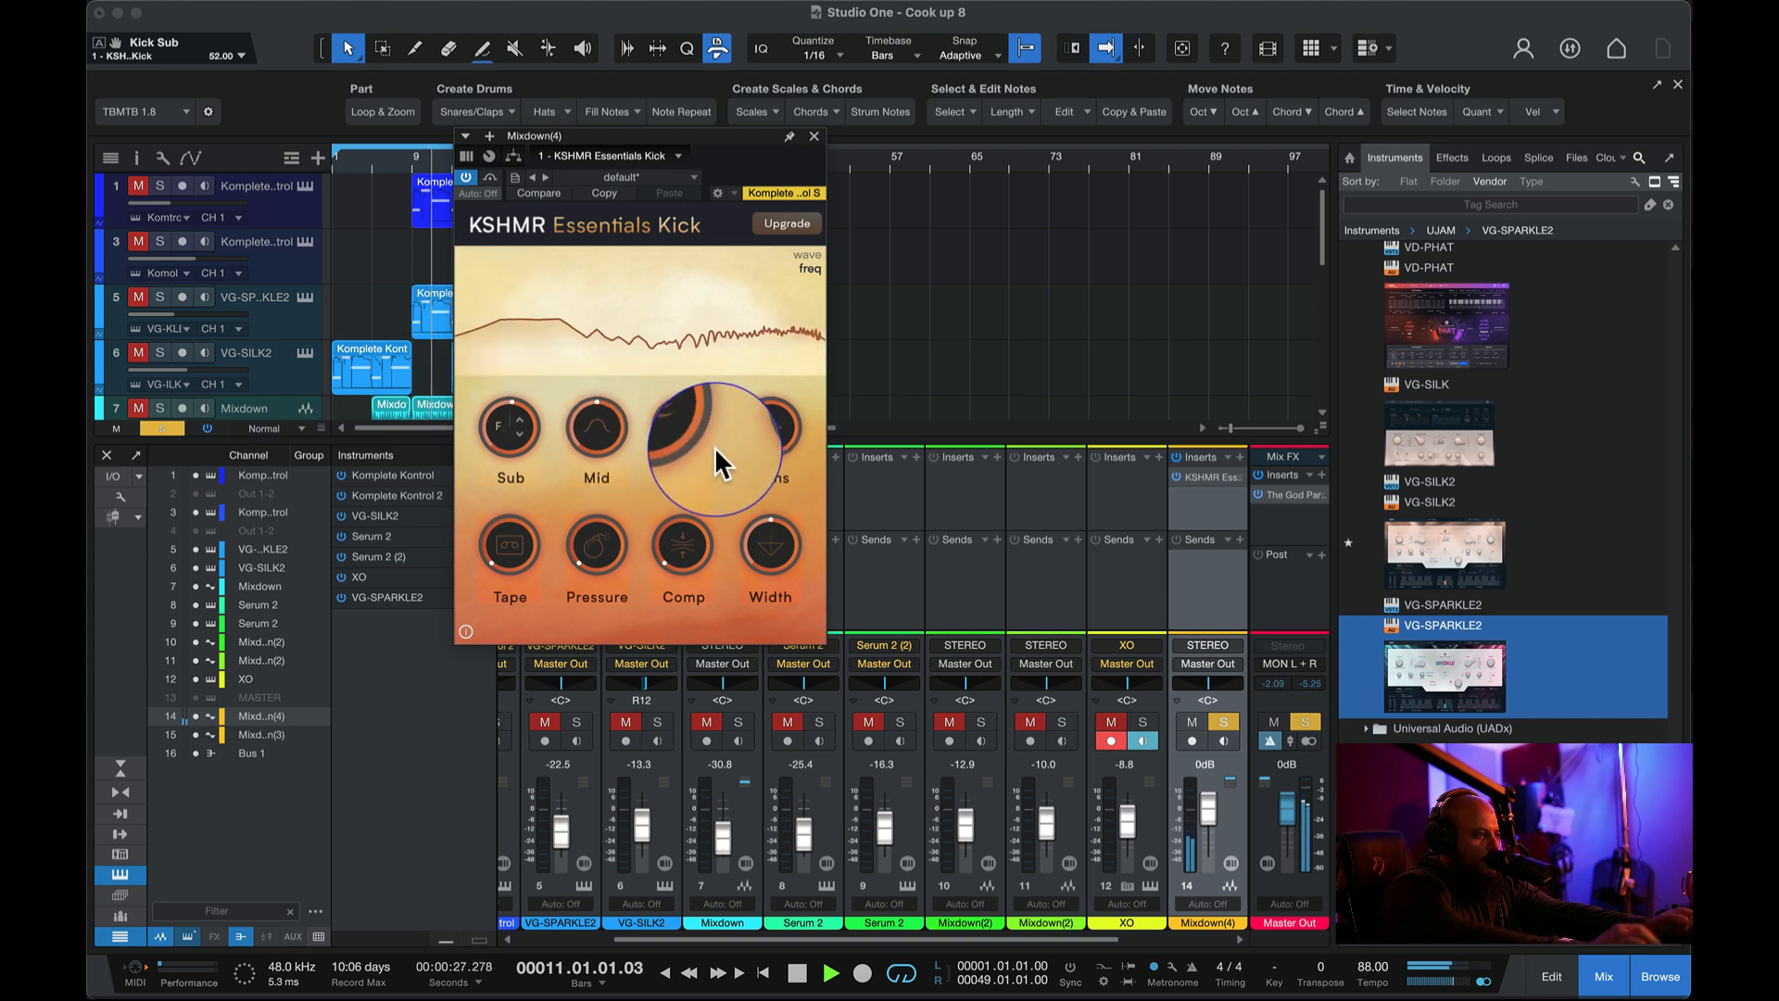
- Raise the kick effect's Air to about 49 and Trans to about halfway, and listen to the result
drag(692, 430, 660, 307)
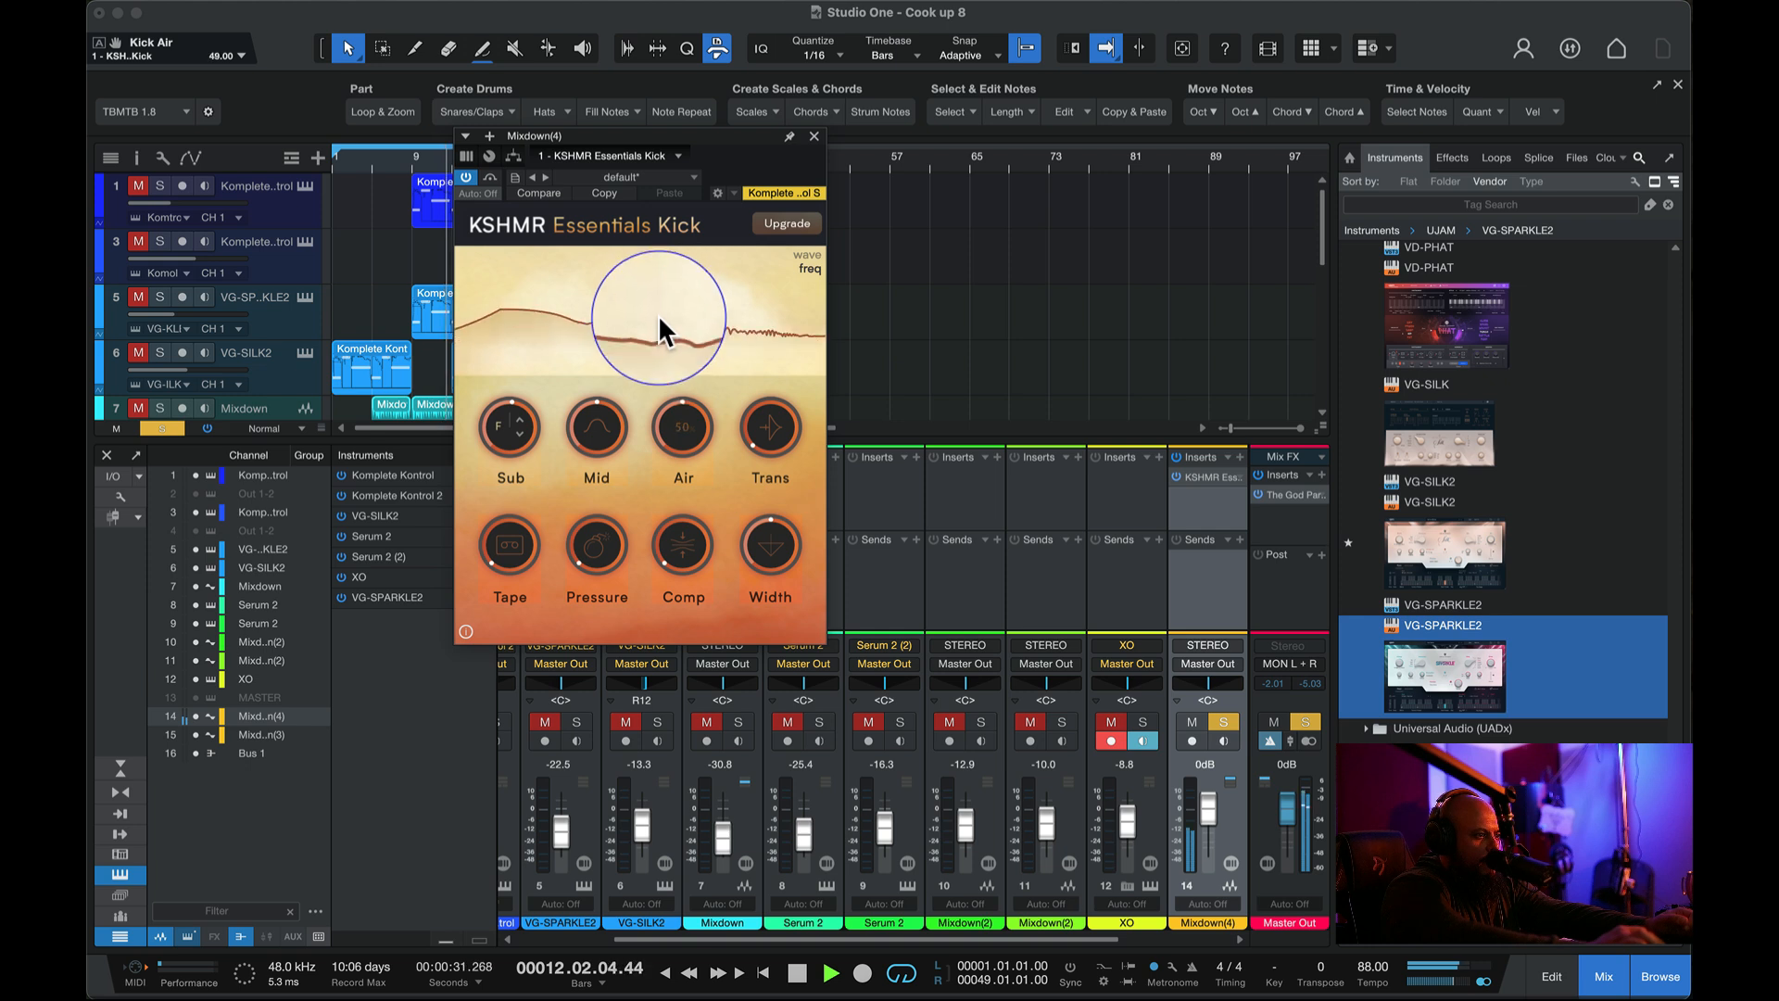
drag(774, 429, 741, 293)
key(space)
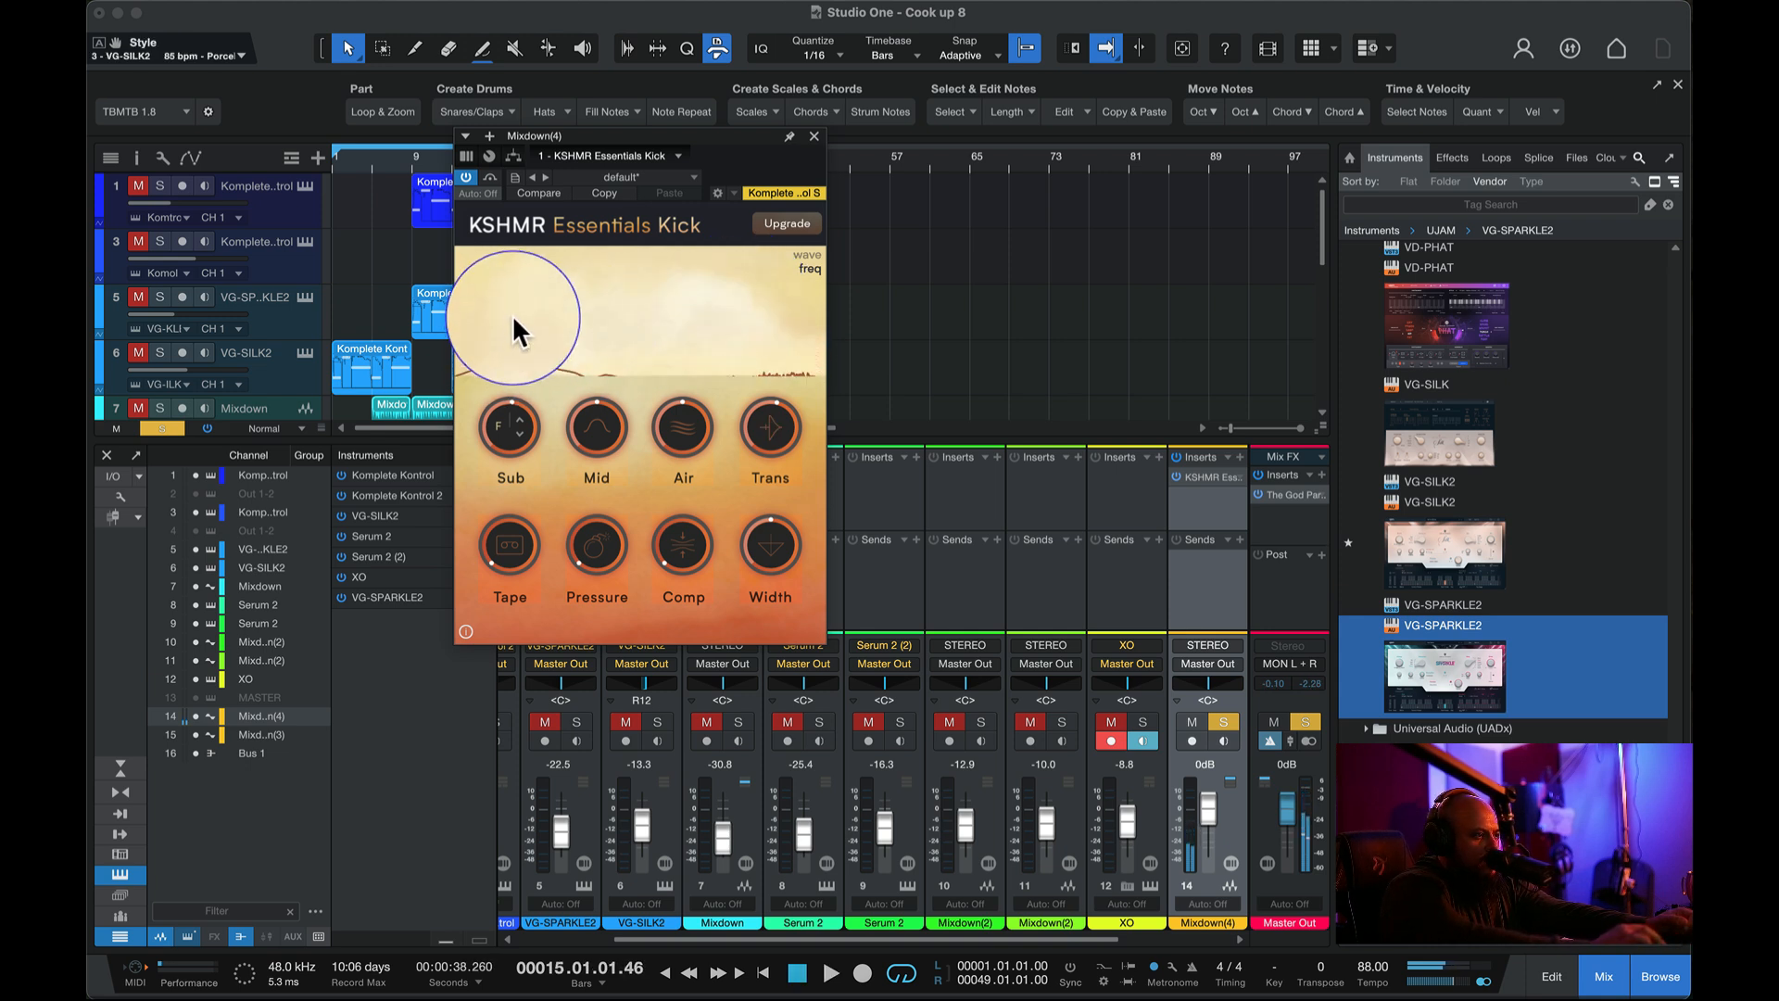
key(space)
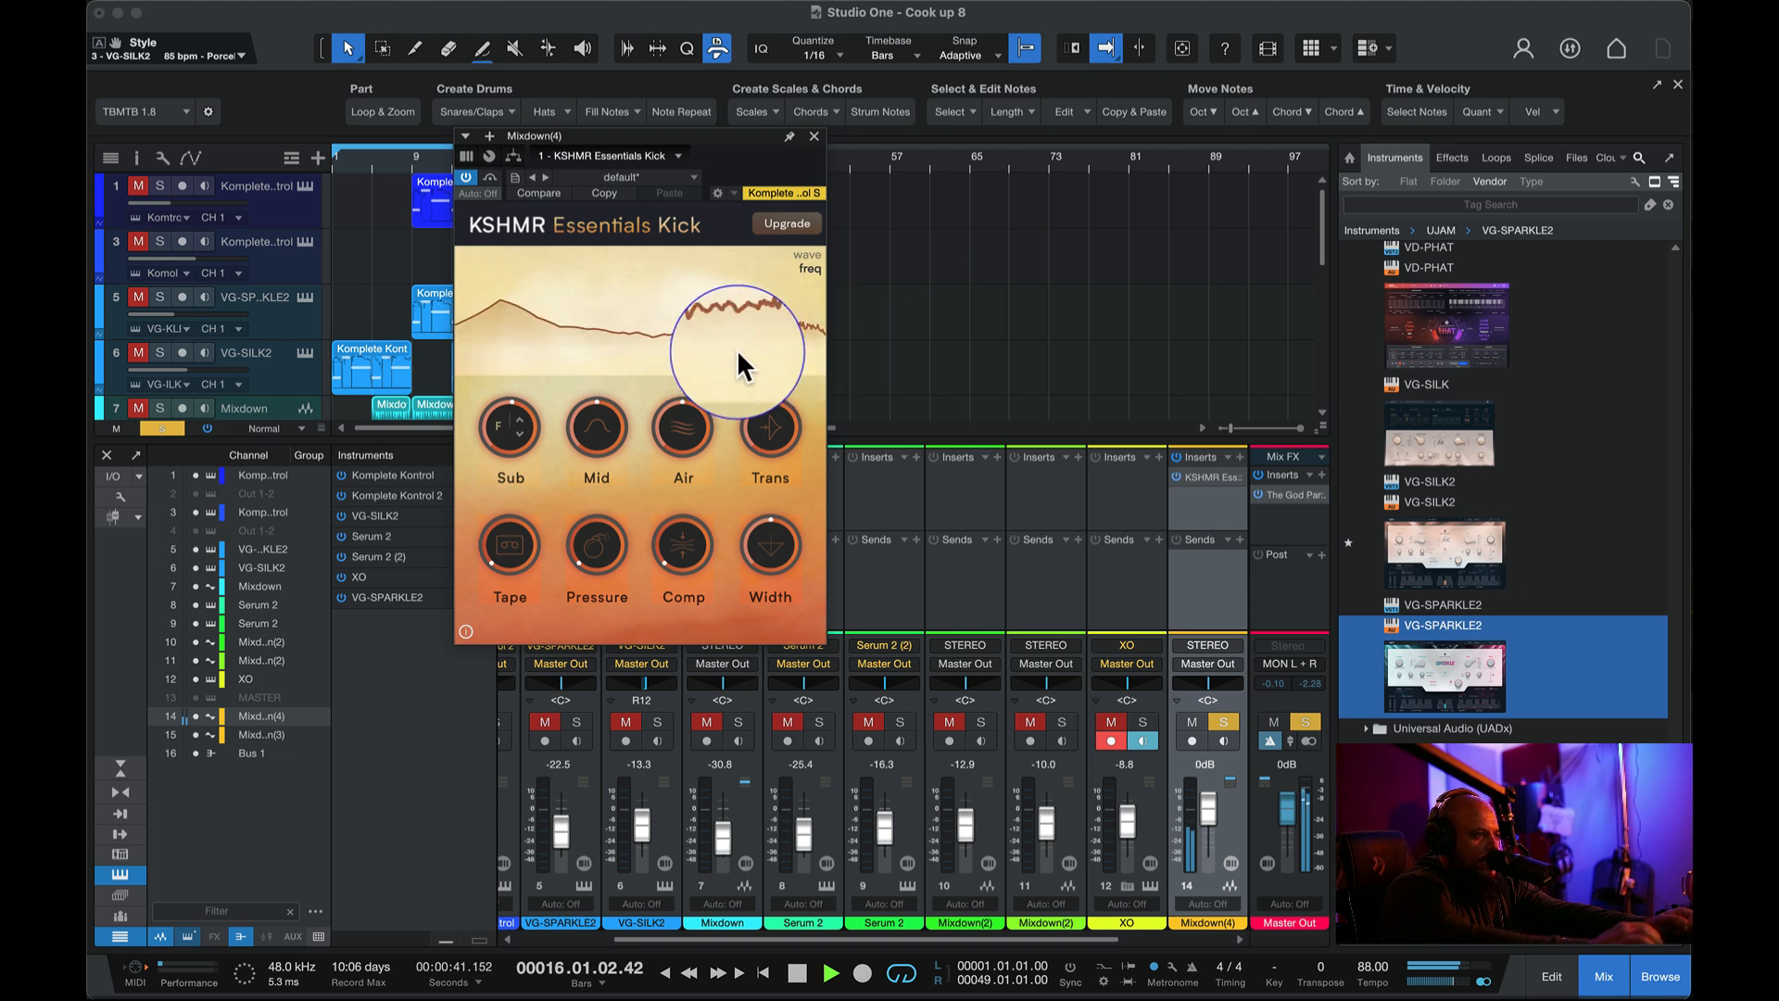
- In KSHMR Essentials Kick, set Trans to 36, Pressure to 34 and Tape to 48, and raise Comp during playback
drag(766, 442, 621, 41)
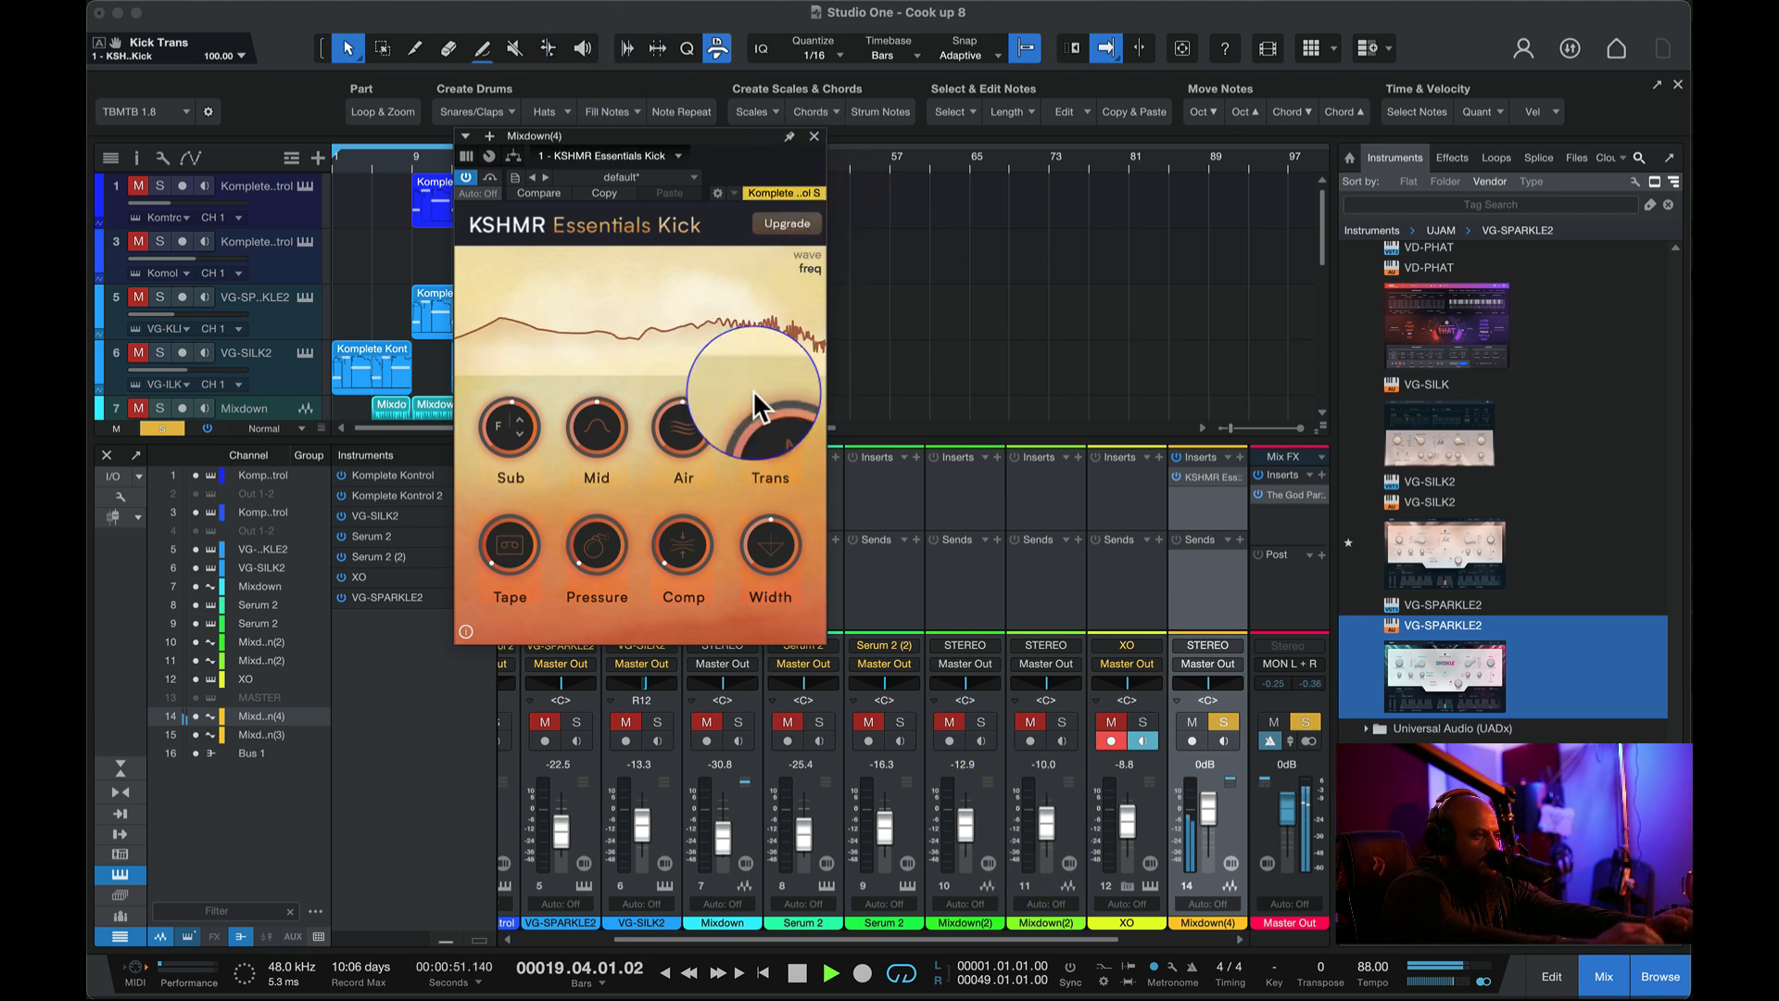
drag(758, 431, 810, 560)
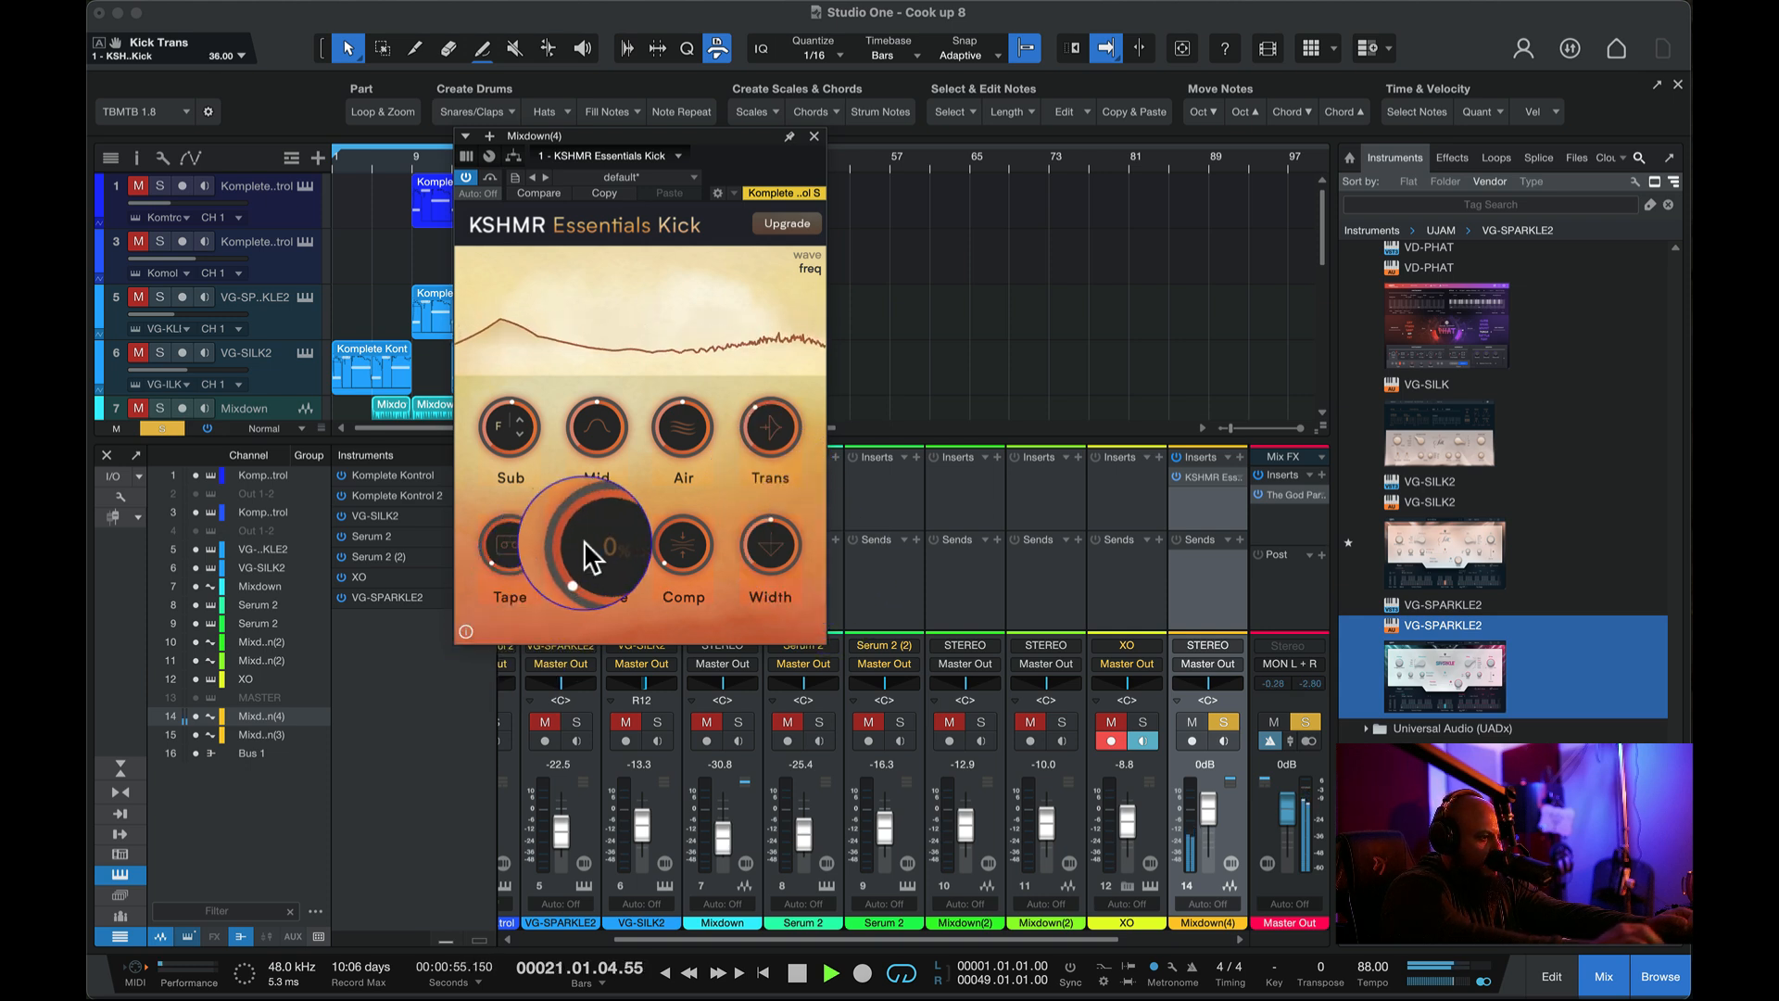
drag(585, 542, 556, 466)
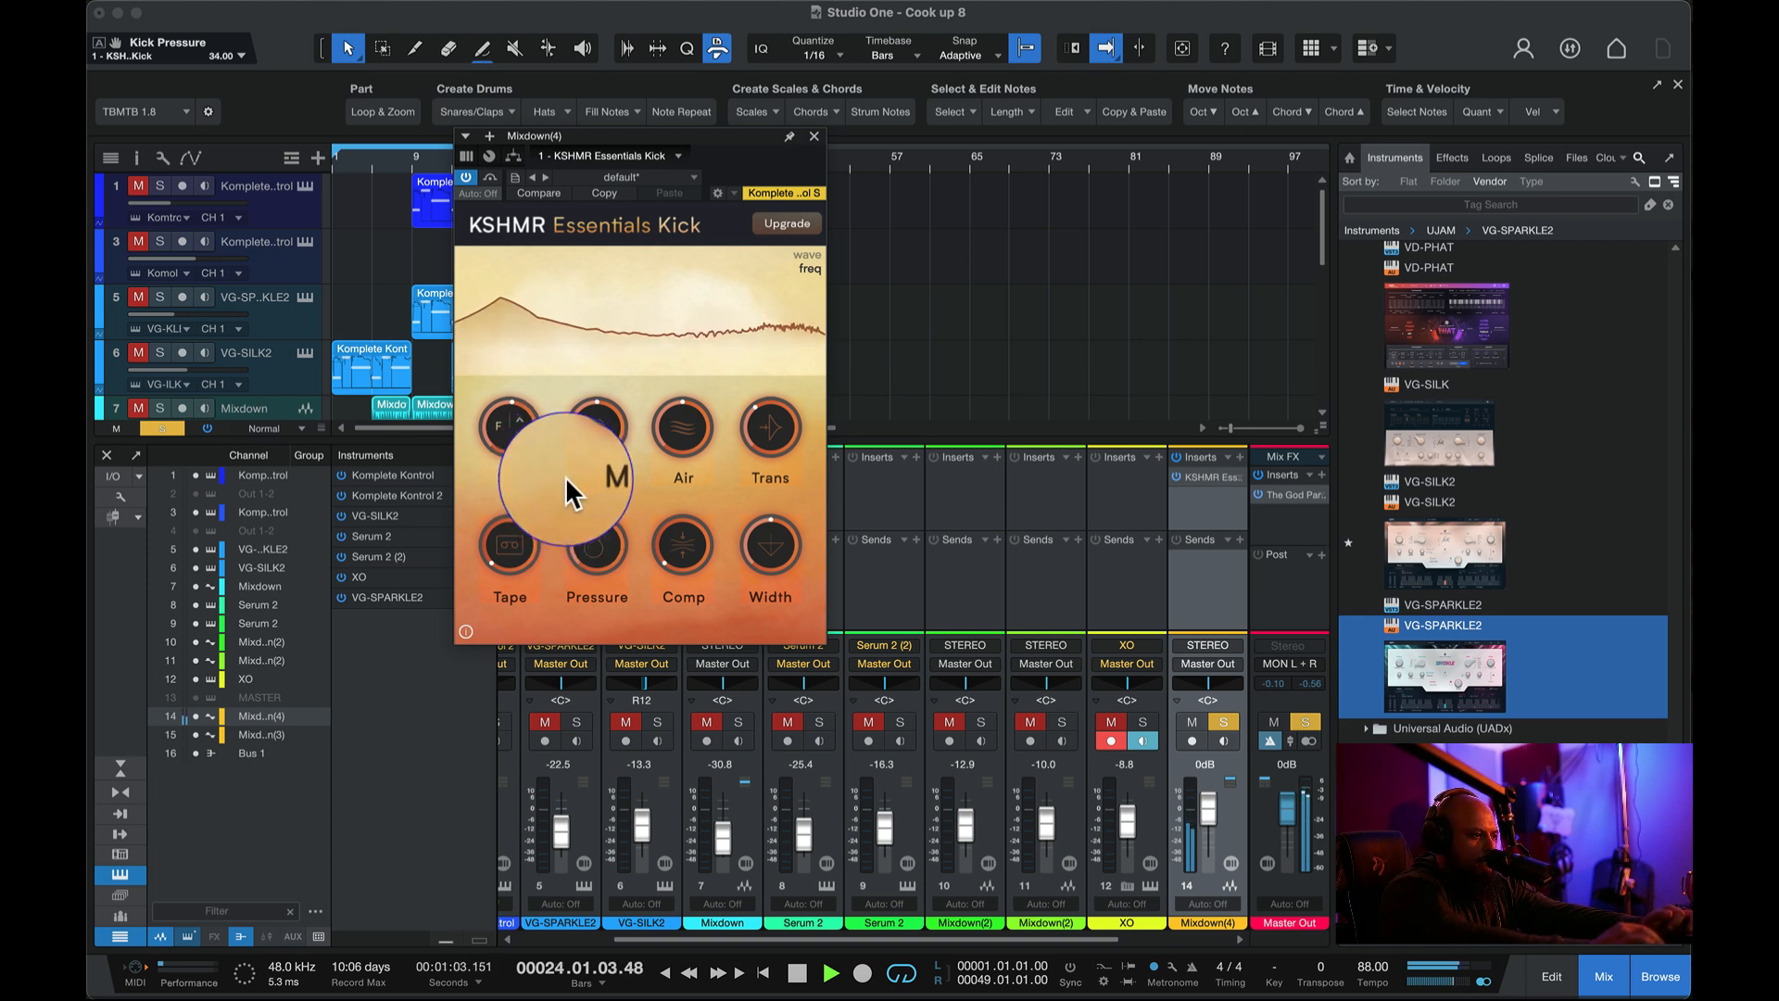
drag(683, 556, 649, 469)
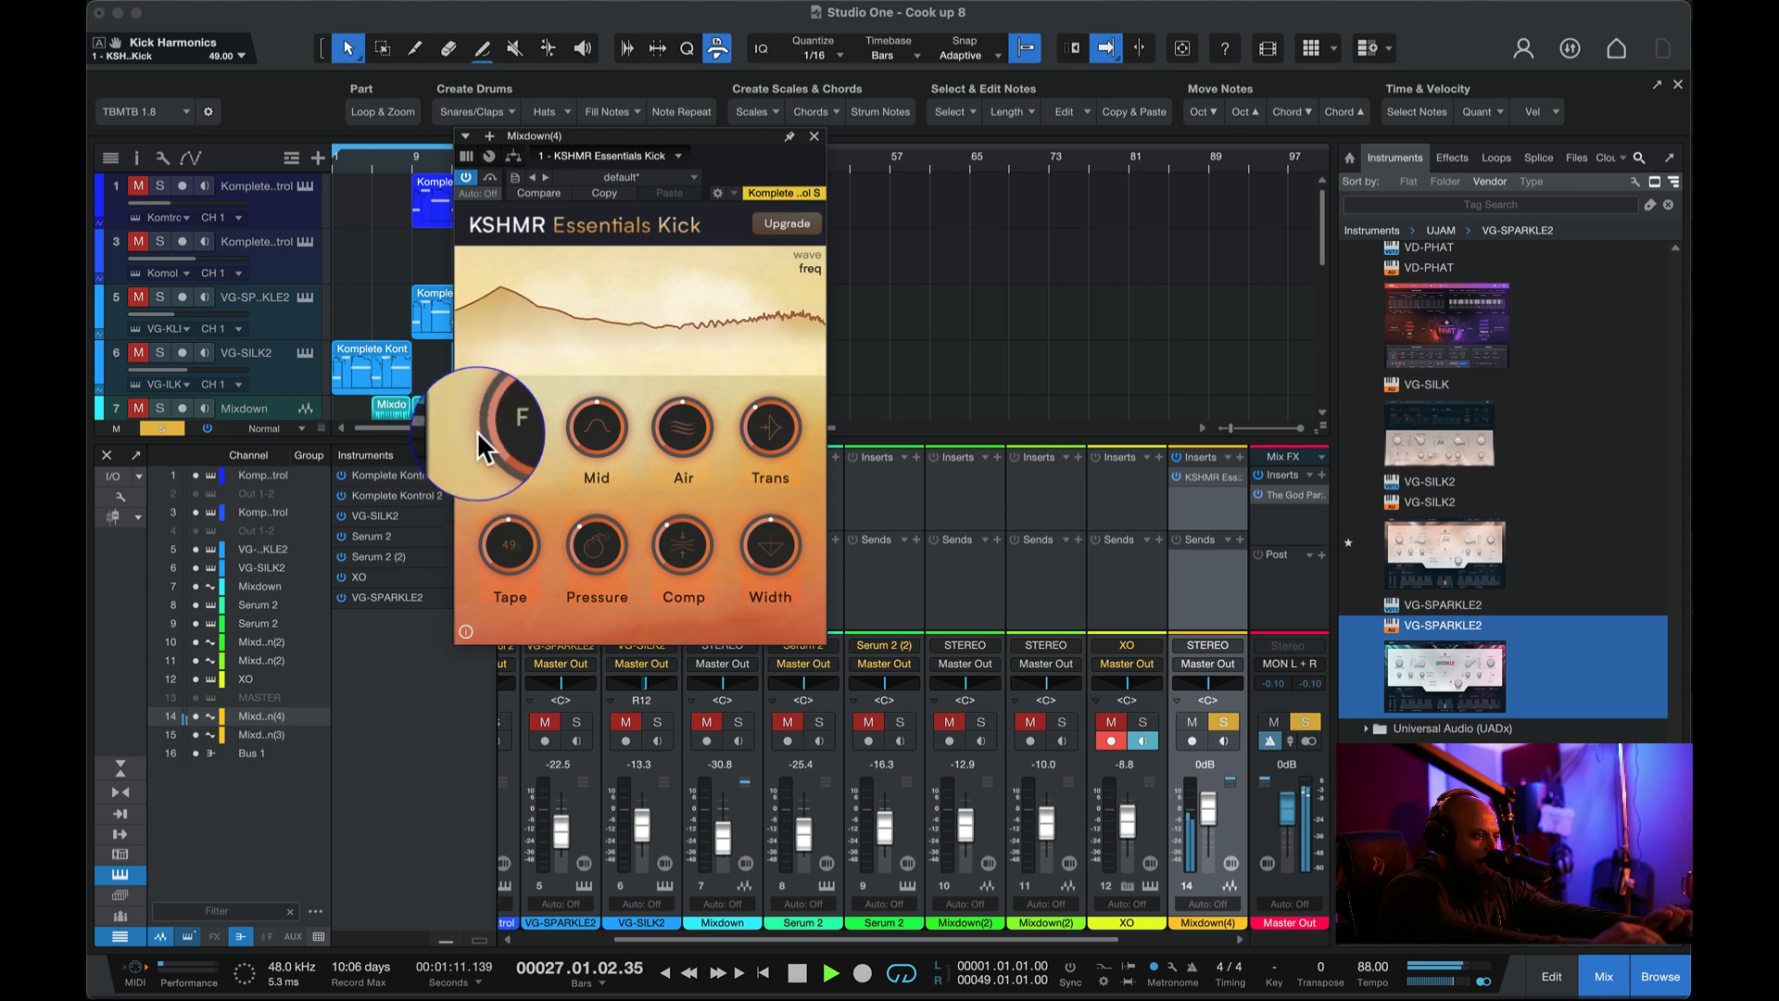
drag(476, 431, 477, 437)
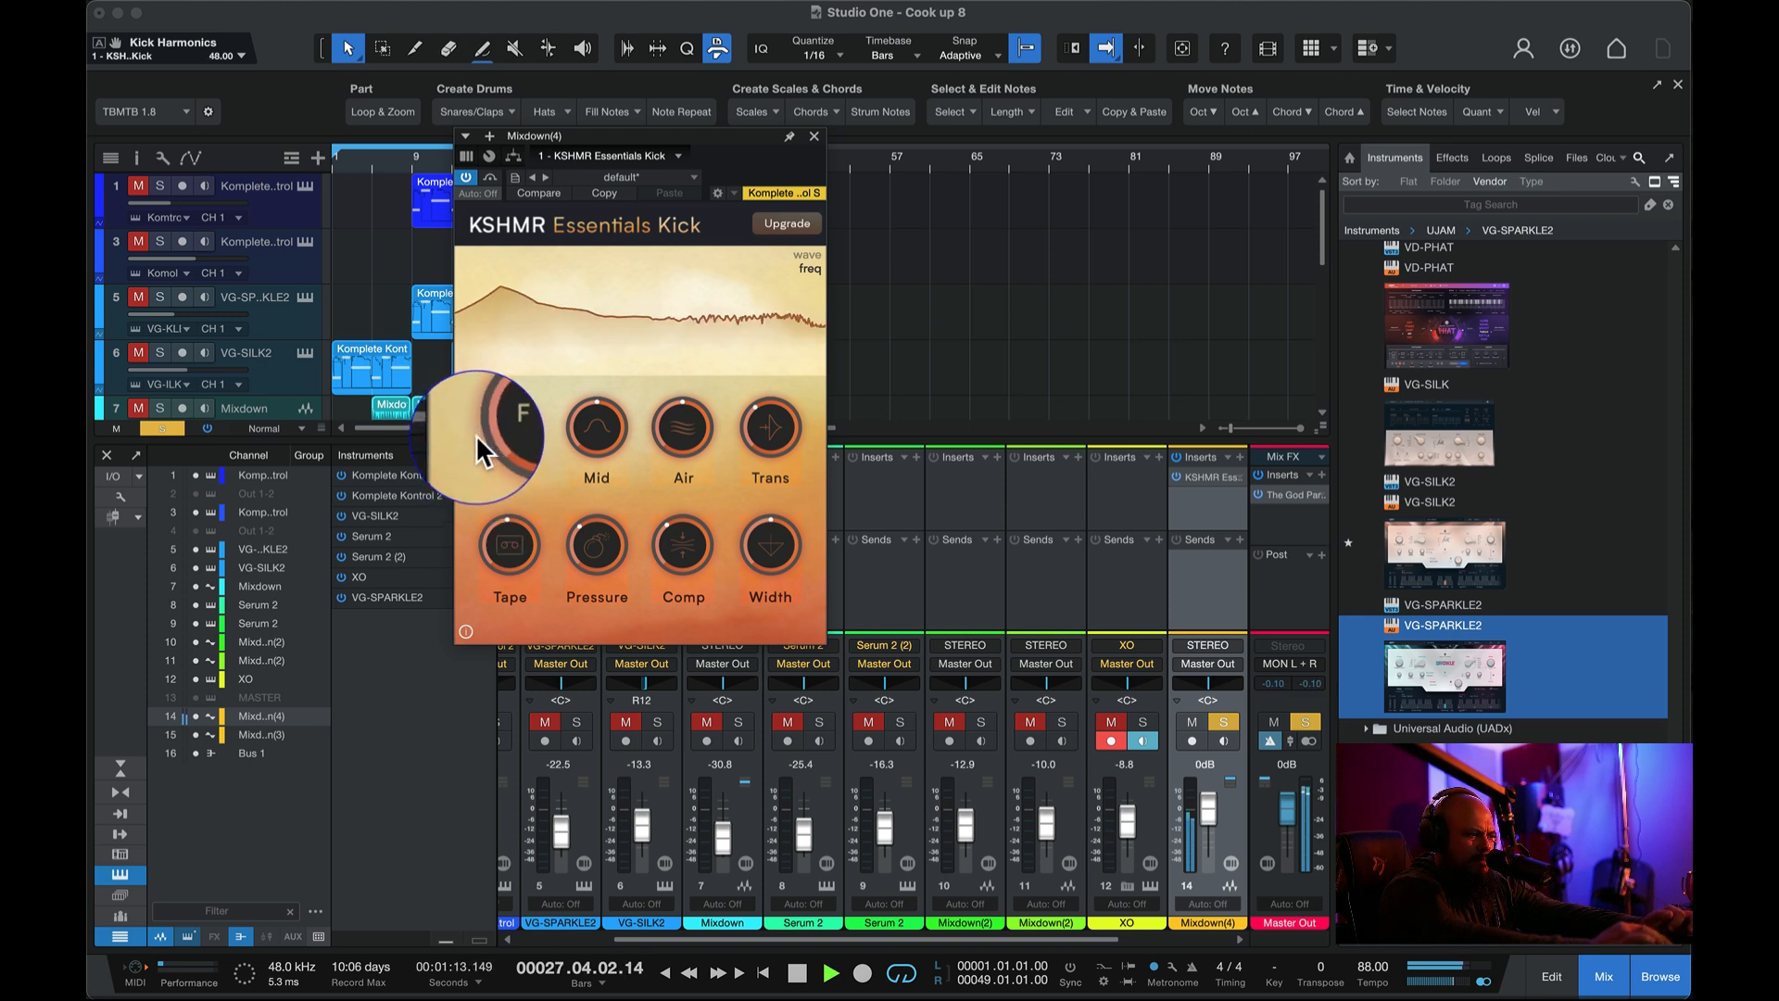
- Close the kick effect and lower the volume of track 14, the XO mixdown, to -5.8 dB during playback
click(808, 139)
key(space)
scroll(481, 258, down, 8)
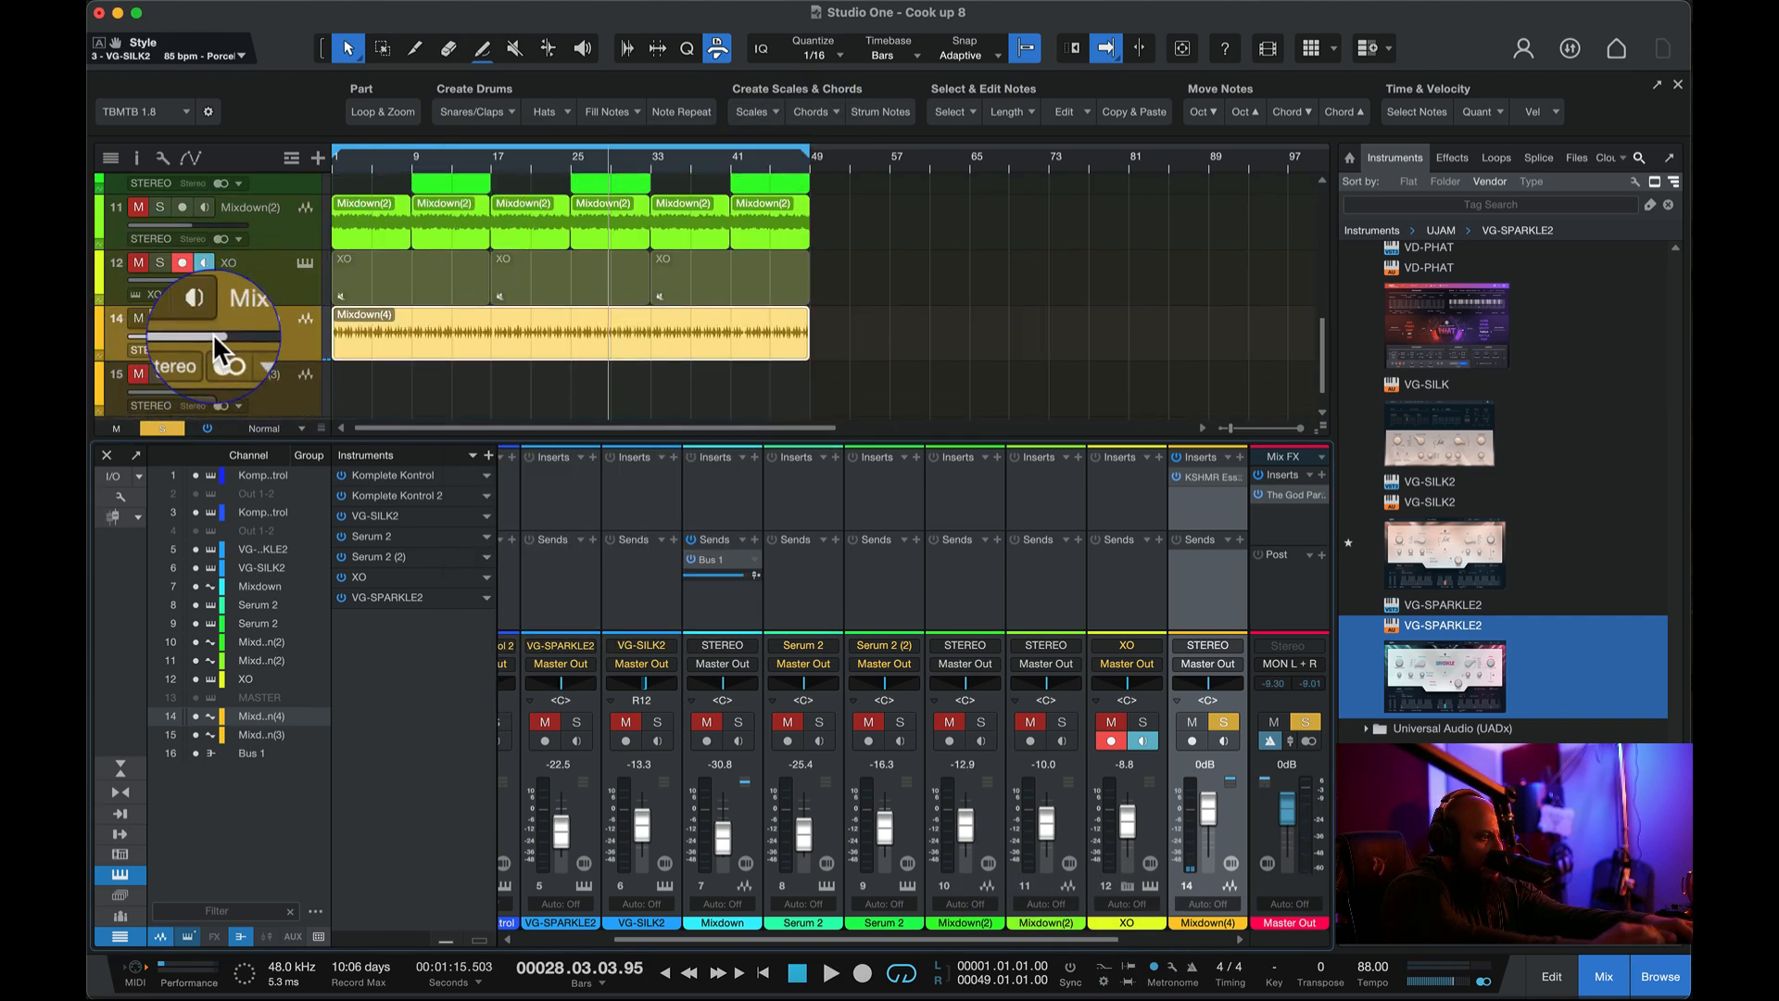
key(space)
drag(213, 332, 196, 333)
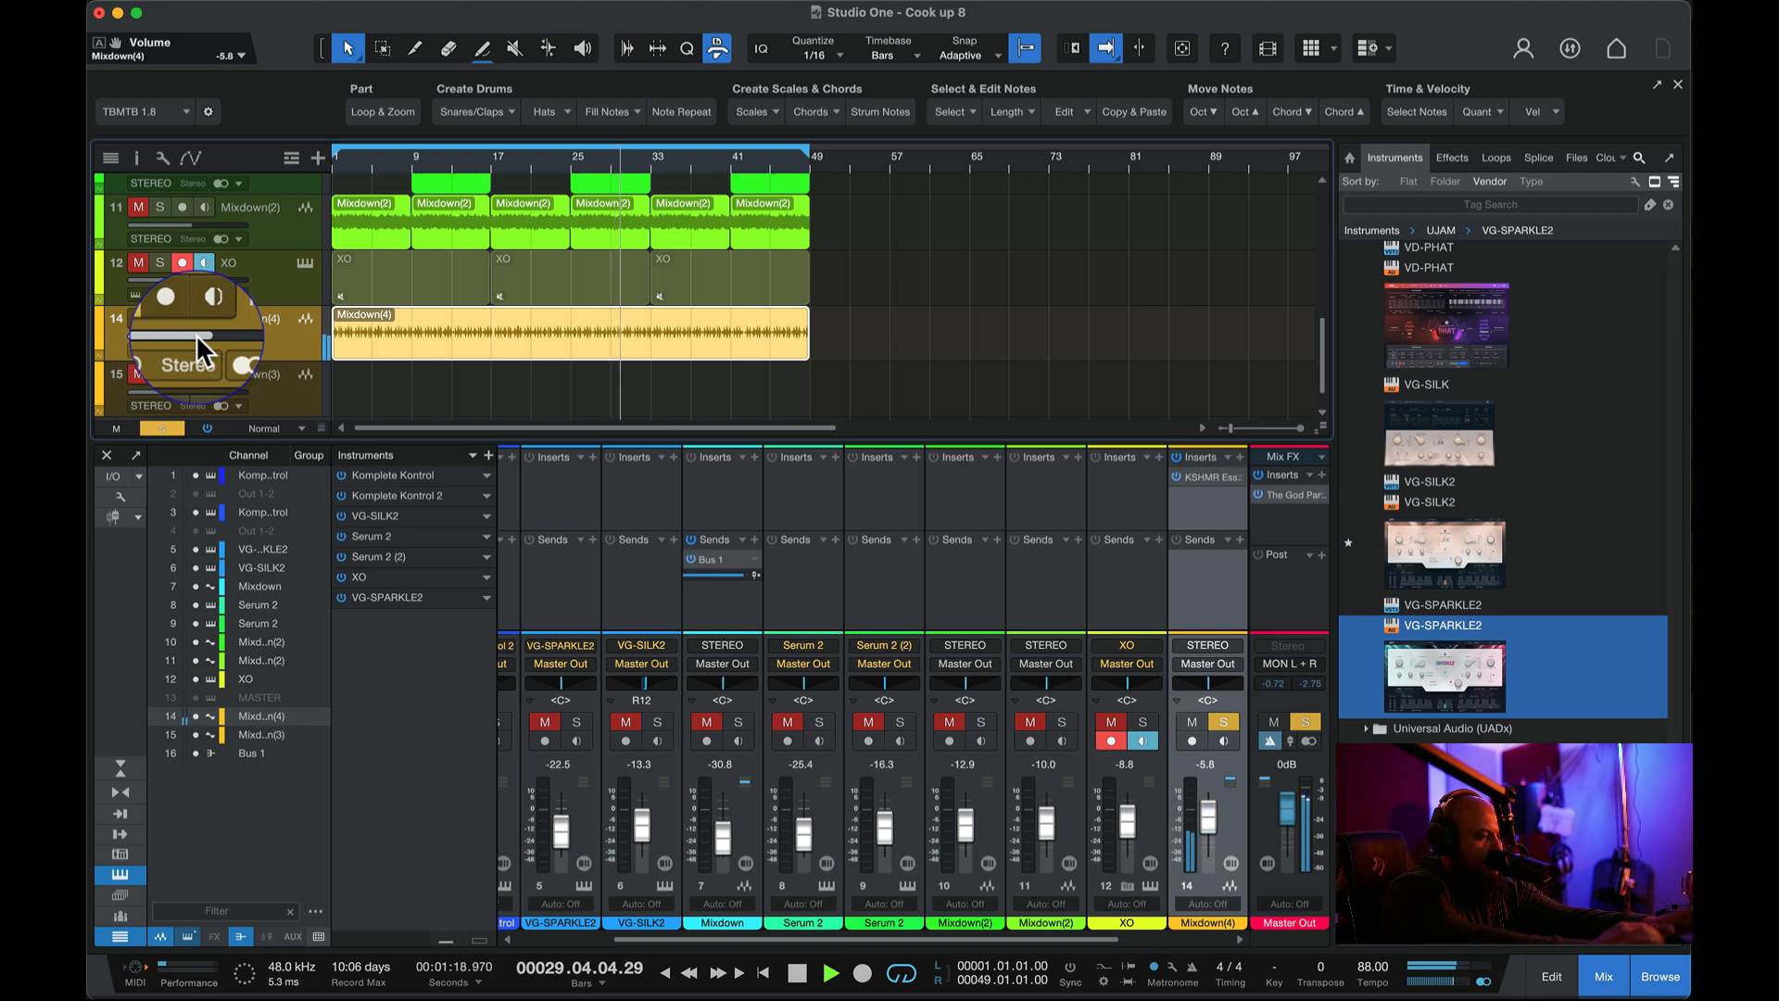
- Clear the solo and mute states, play the full mix from bar 1 and set the XO mixdown track's volume to -7.1 dB
click(165, 433)
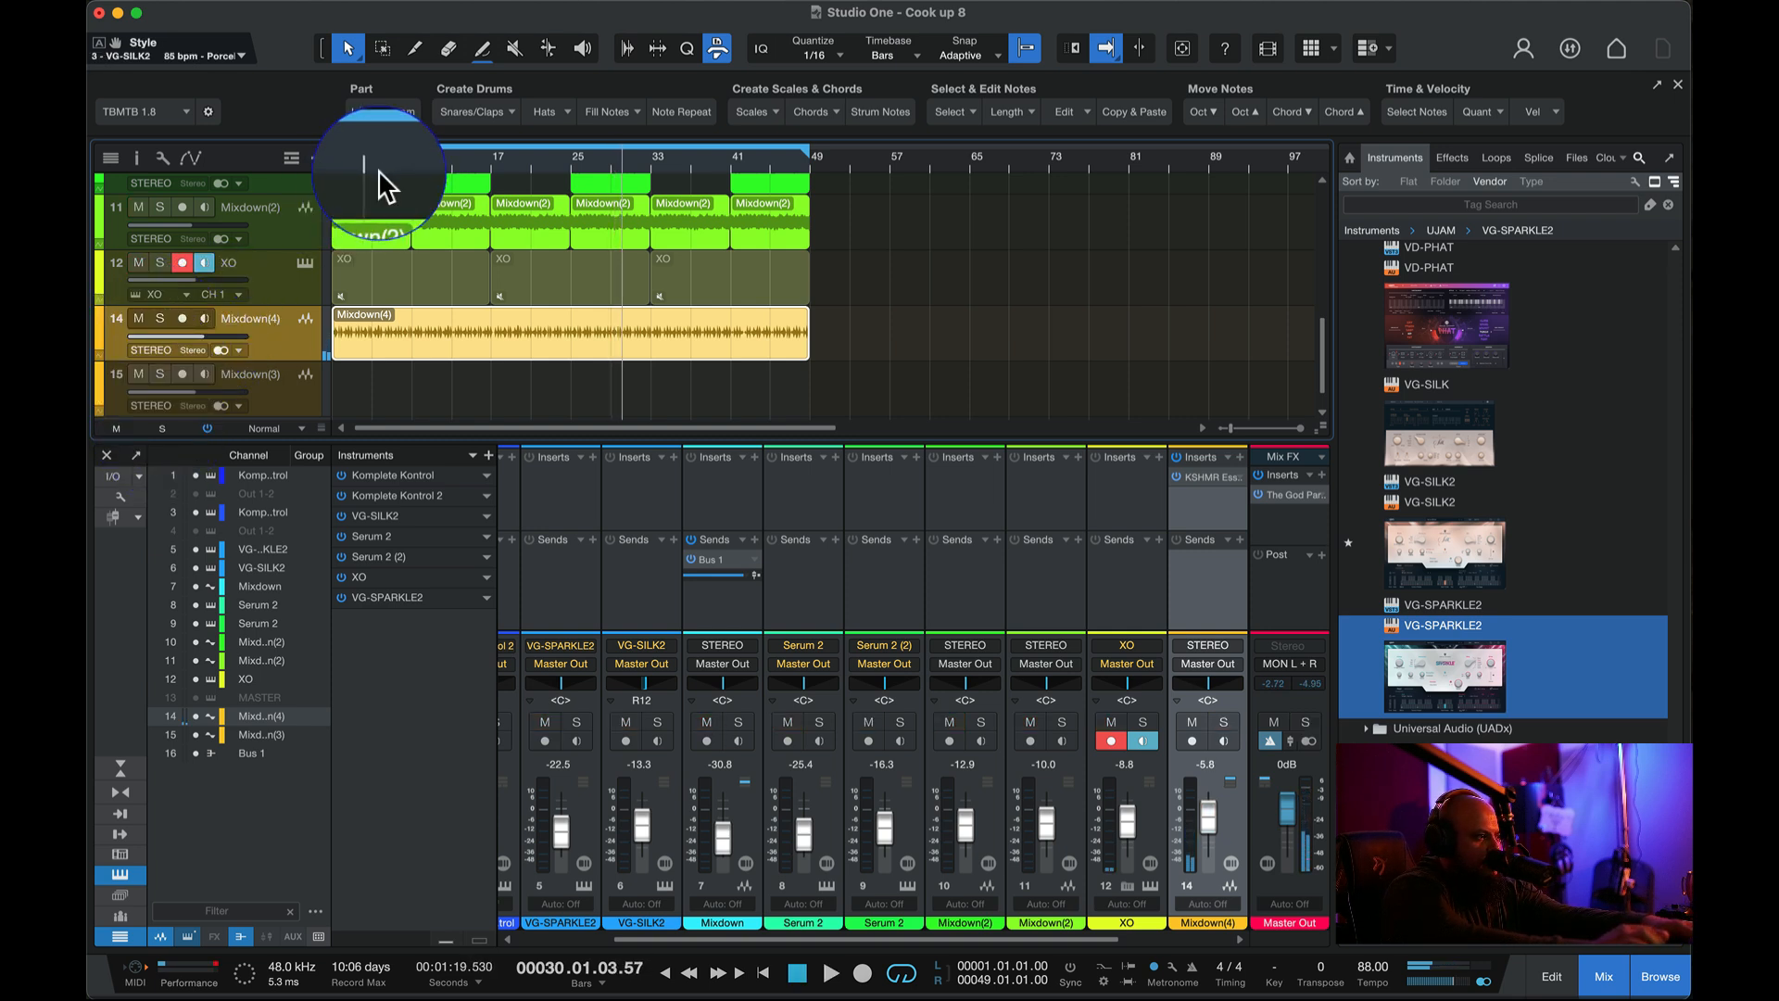
click(335, 163)
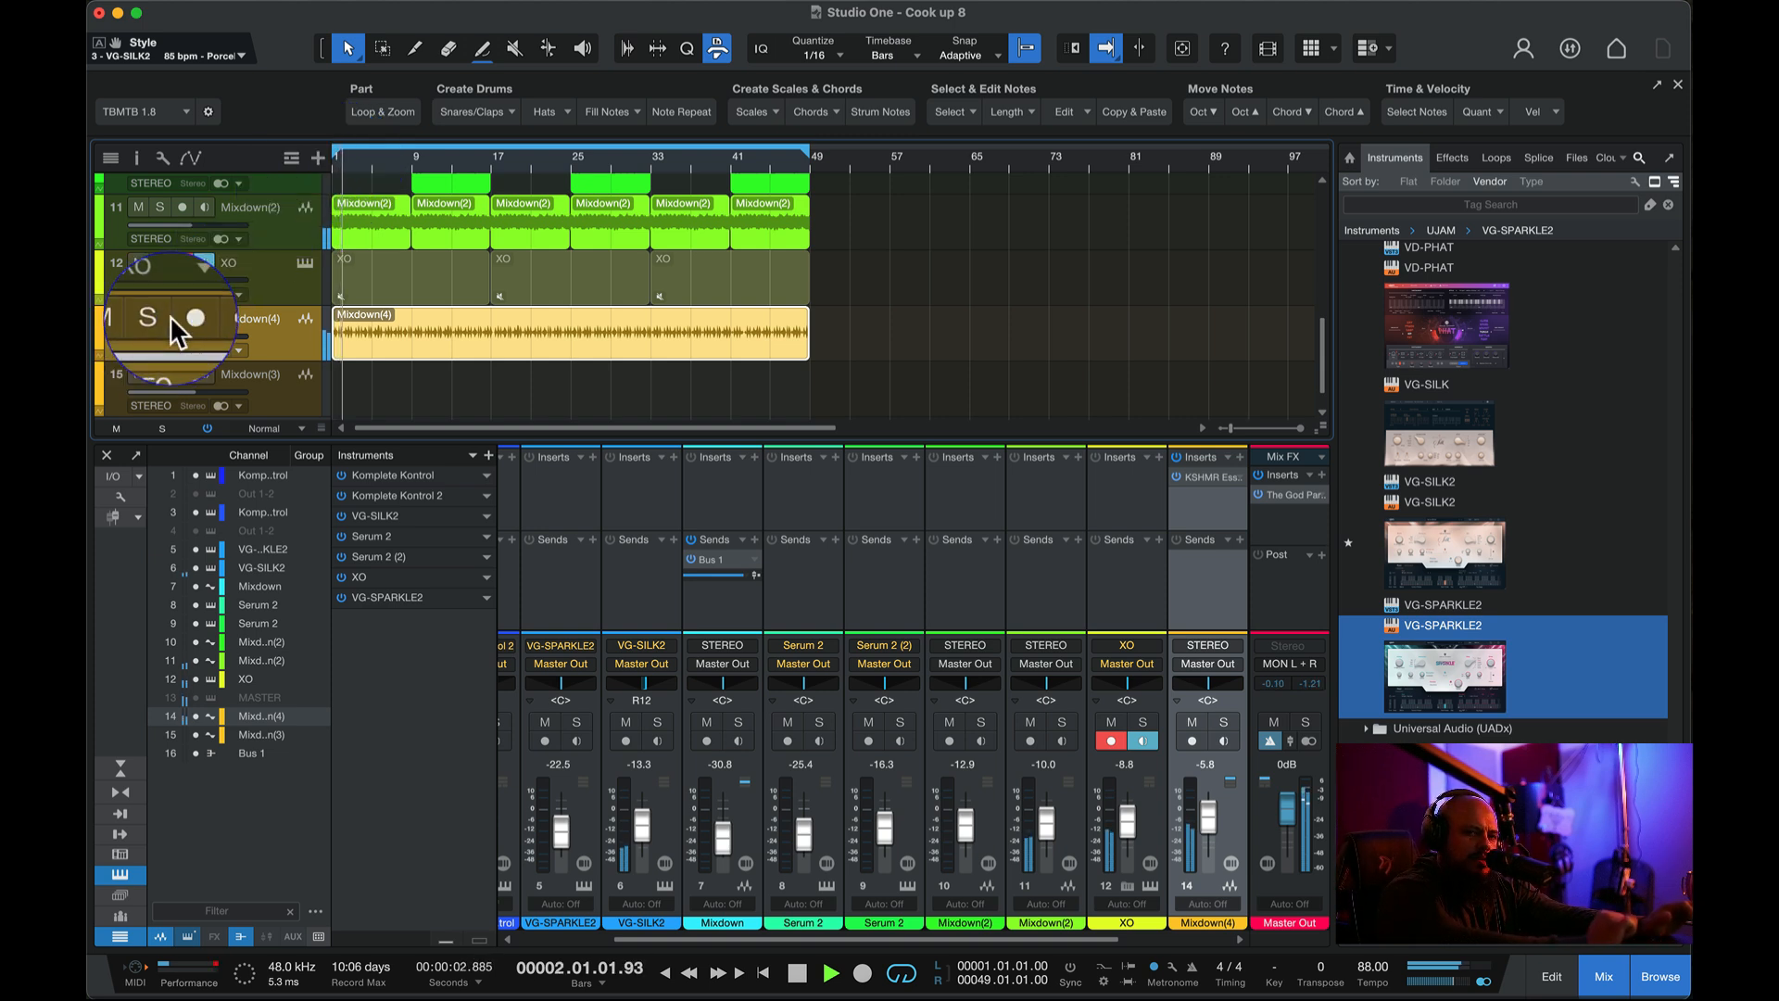
drag(203, 330, 207, 330)
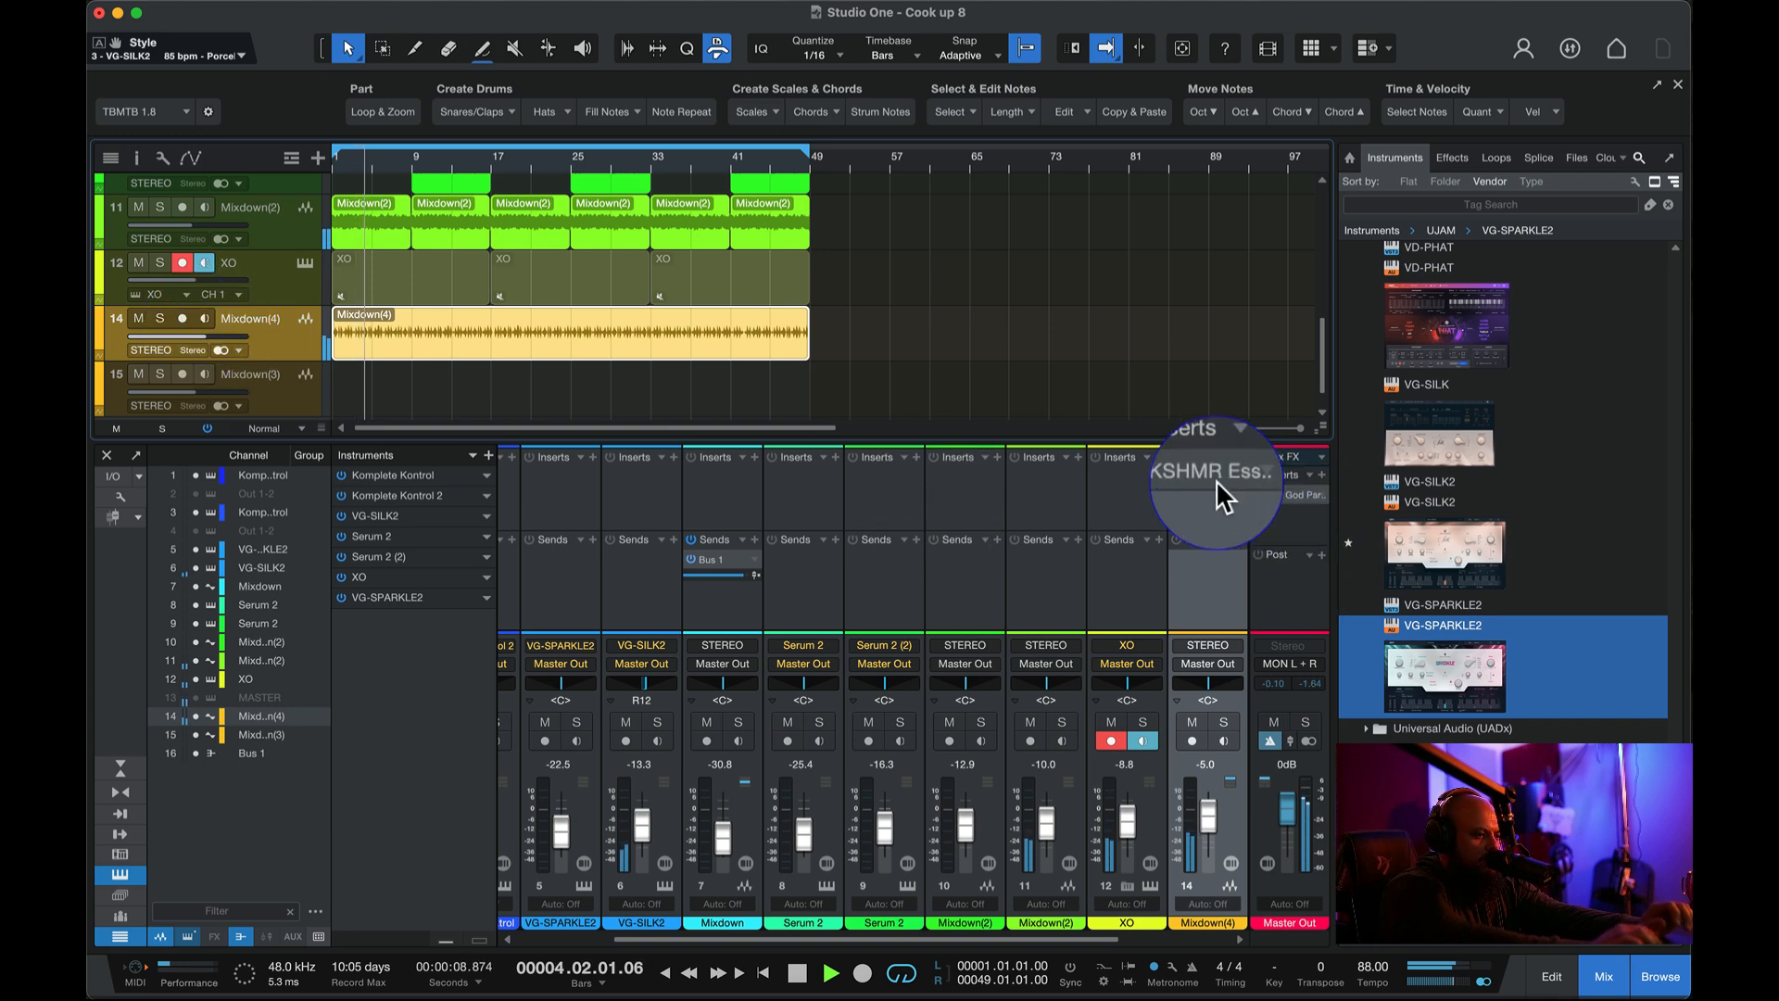
scroll(488, 273, up, 5)
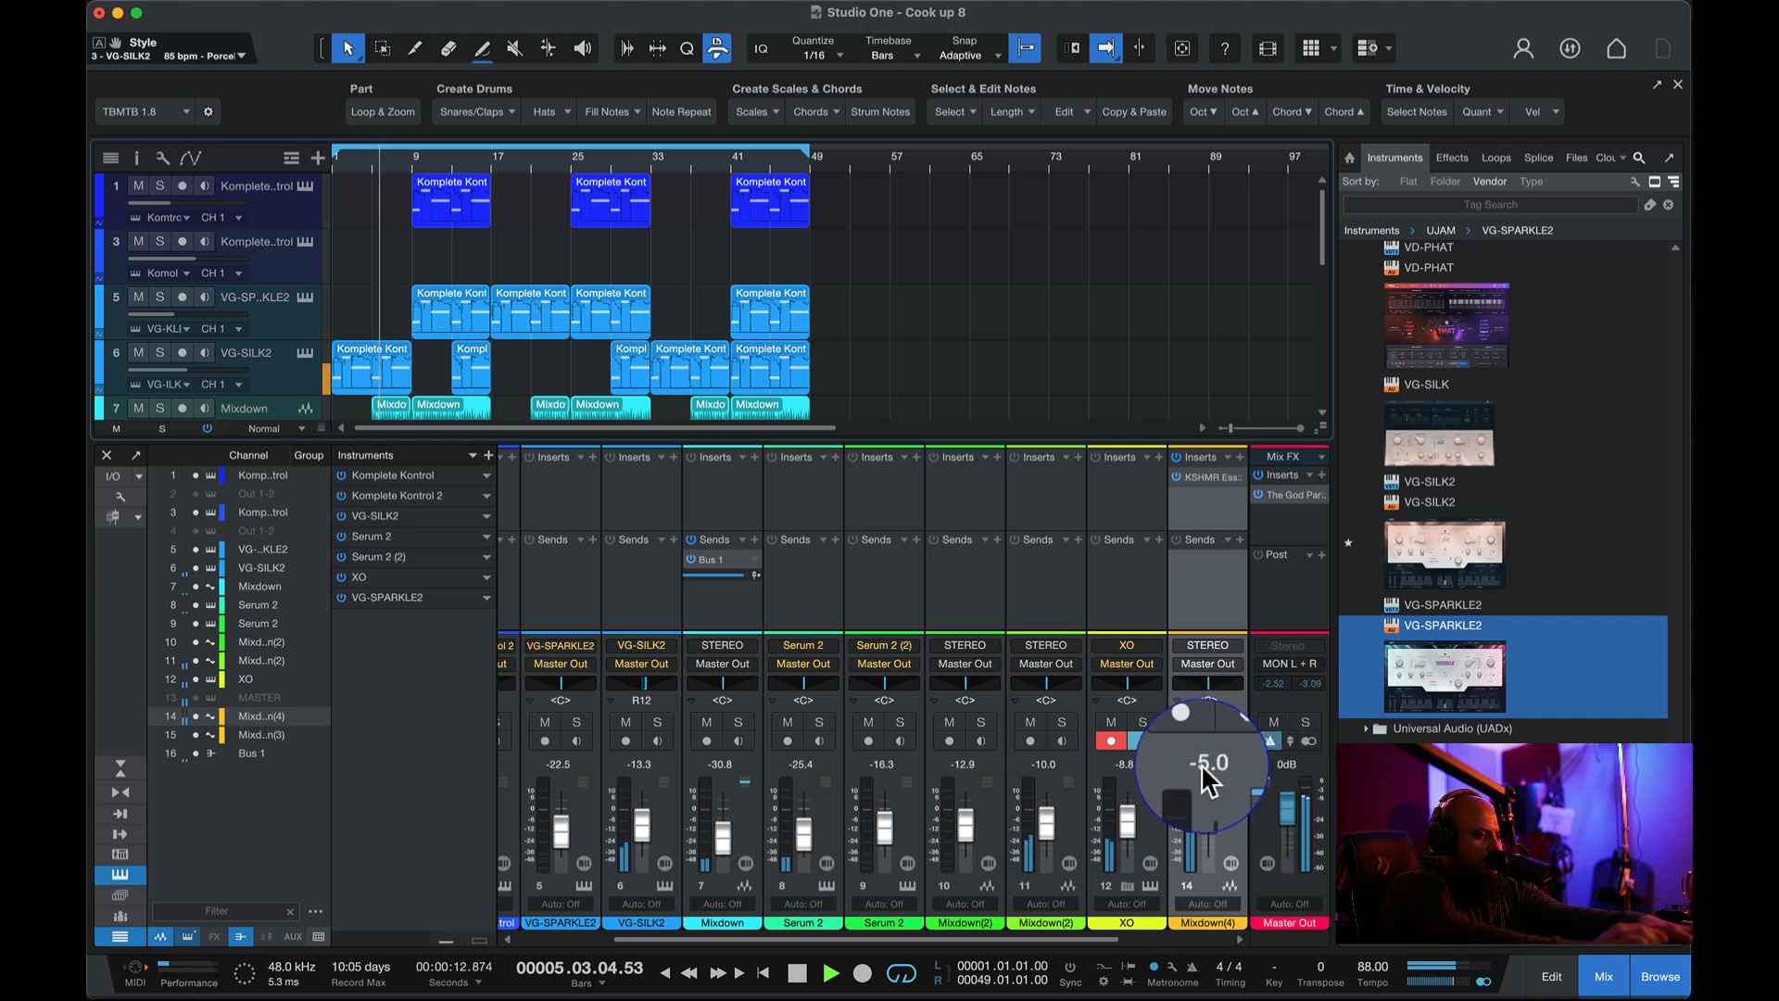
scroll(411, 344, down, 5)
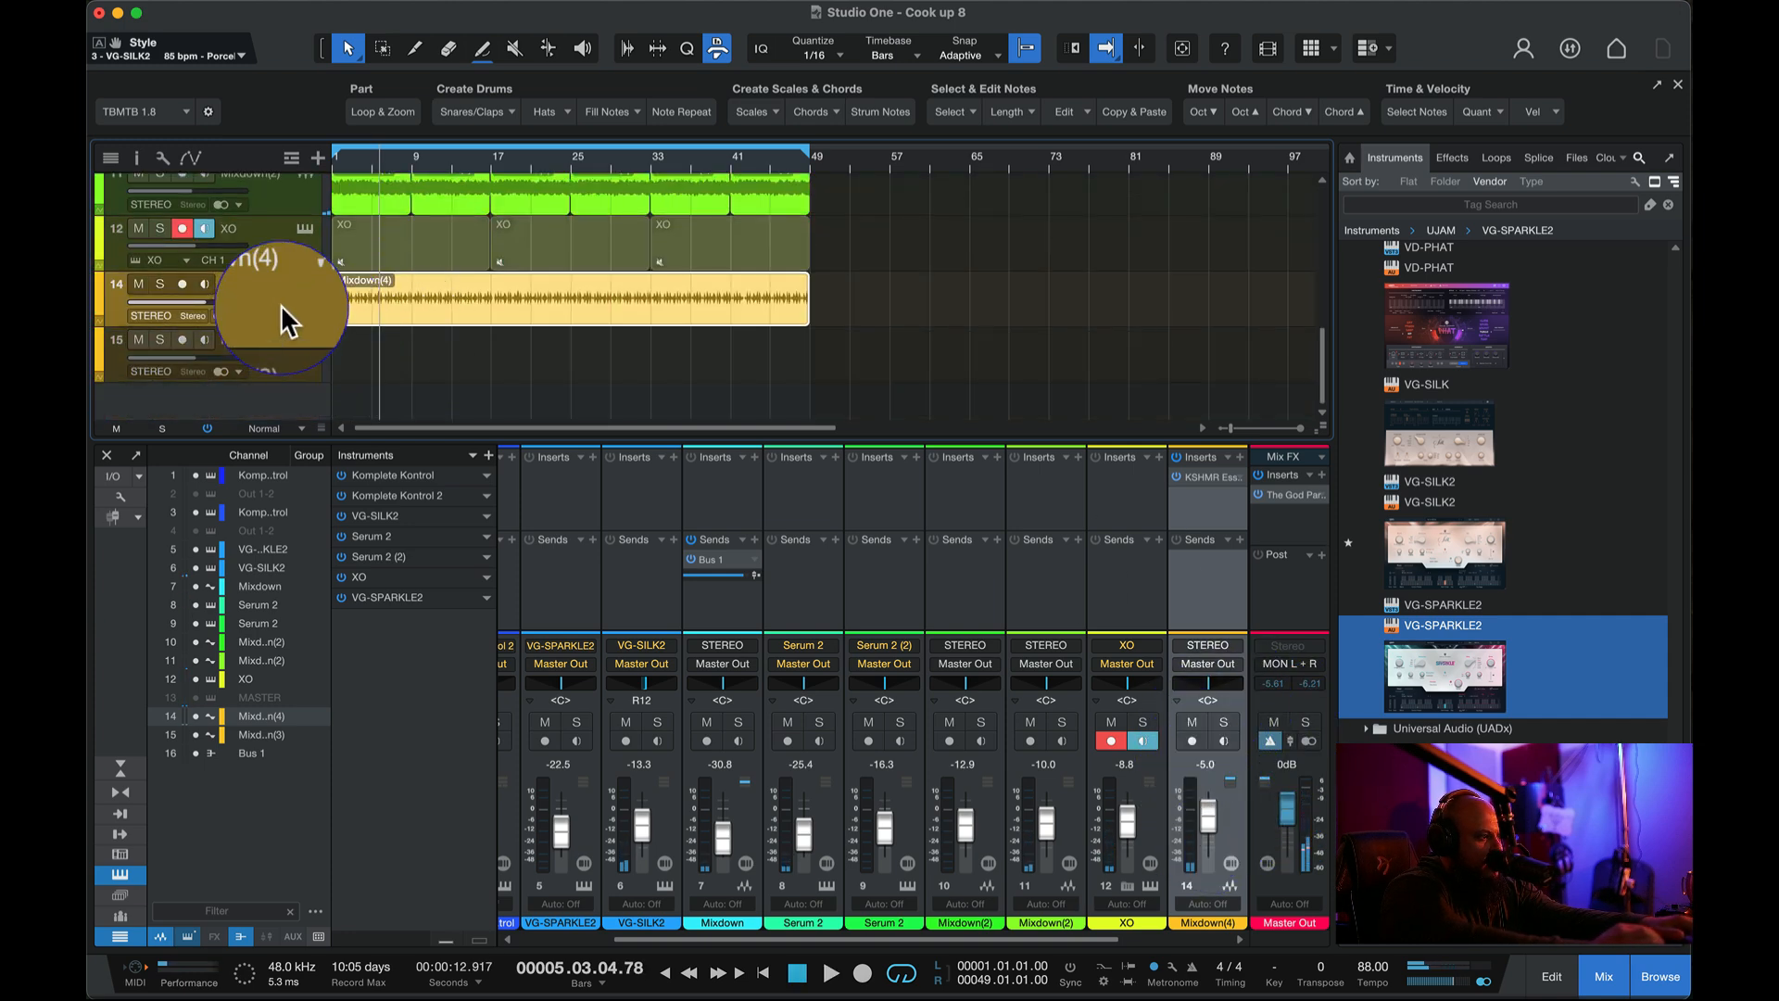
drag(209, 294, 197, 297)
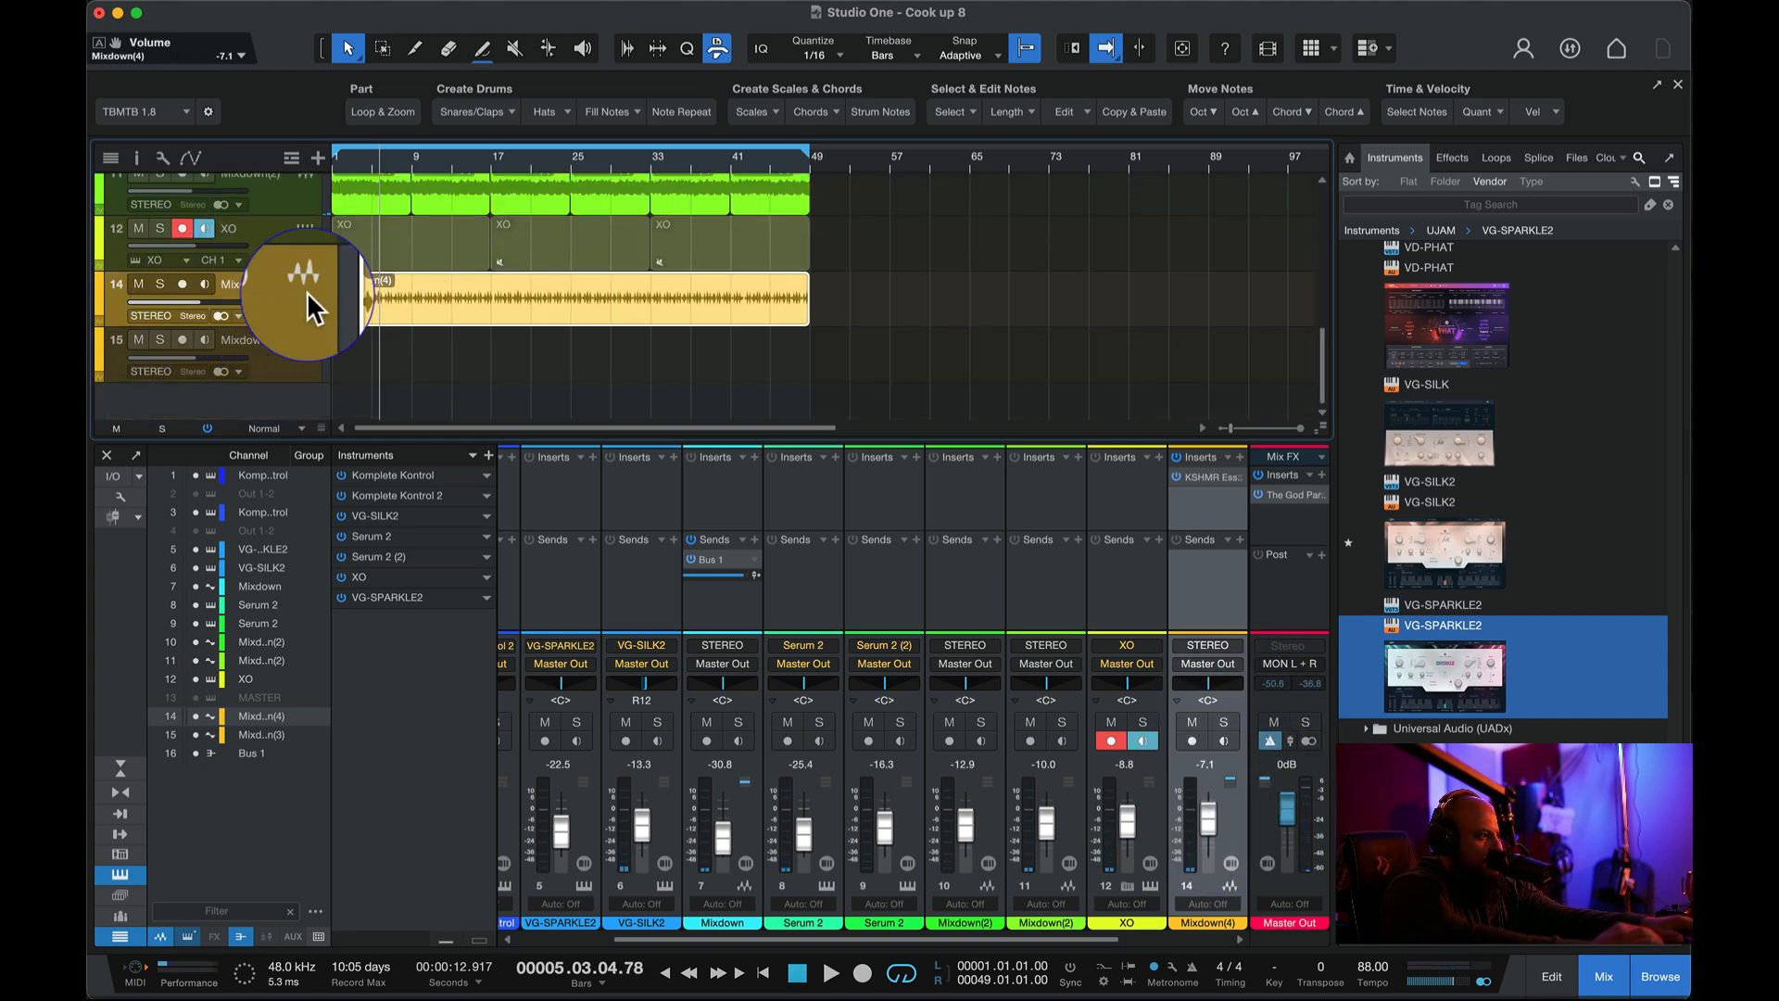
- Lower the other tracks' volumes together, bringing VG-SPARKLE2 to -27.9 dB and VG-SILK2 to -18.8 dB, and resume playback
scroll(302, 297, up, 5)
mouse_move(183, 202)
mouse_down()
mouse_move(163, 203)
mouse_move(202, 191)
mouse_up()
key(space)
- Play from bar 9, raise track 1, the first Komplete Kontrol track, to -22.5 dB, and stop playback
click(416, 158)
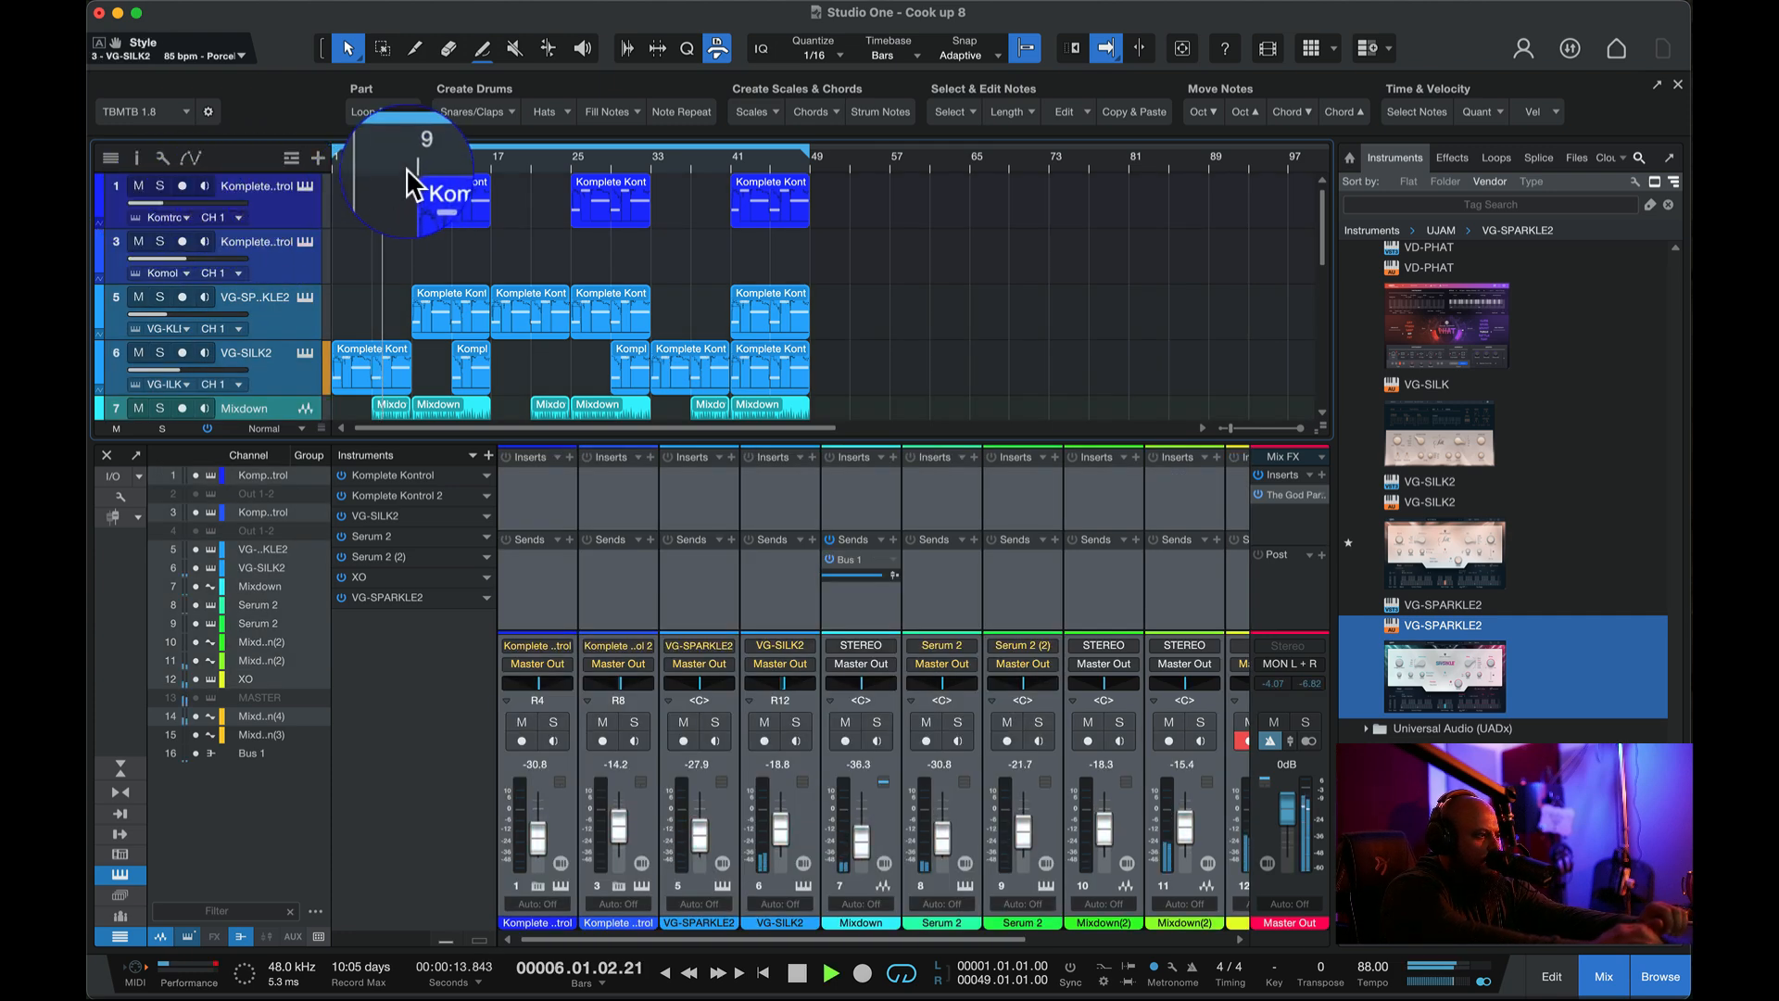
click(258, 195)
drag(161, 202, 175, 203)
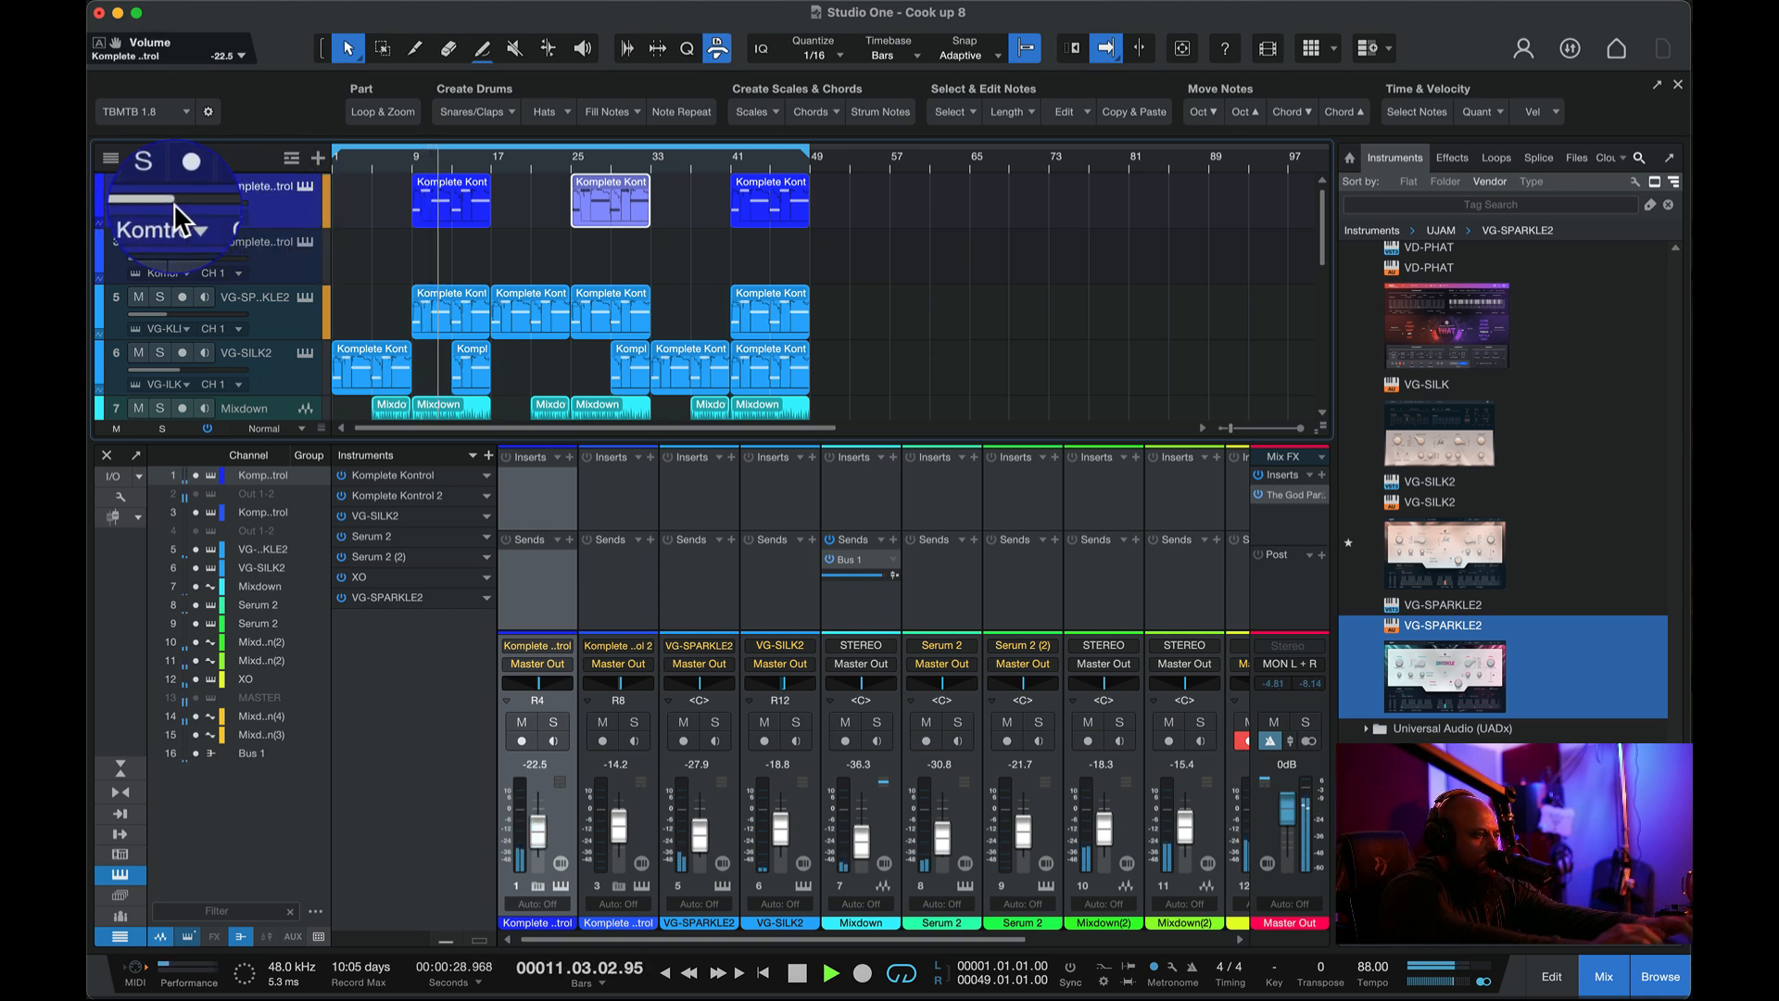
key(space)
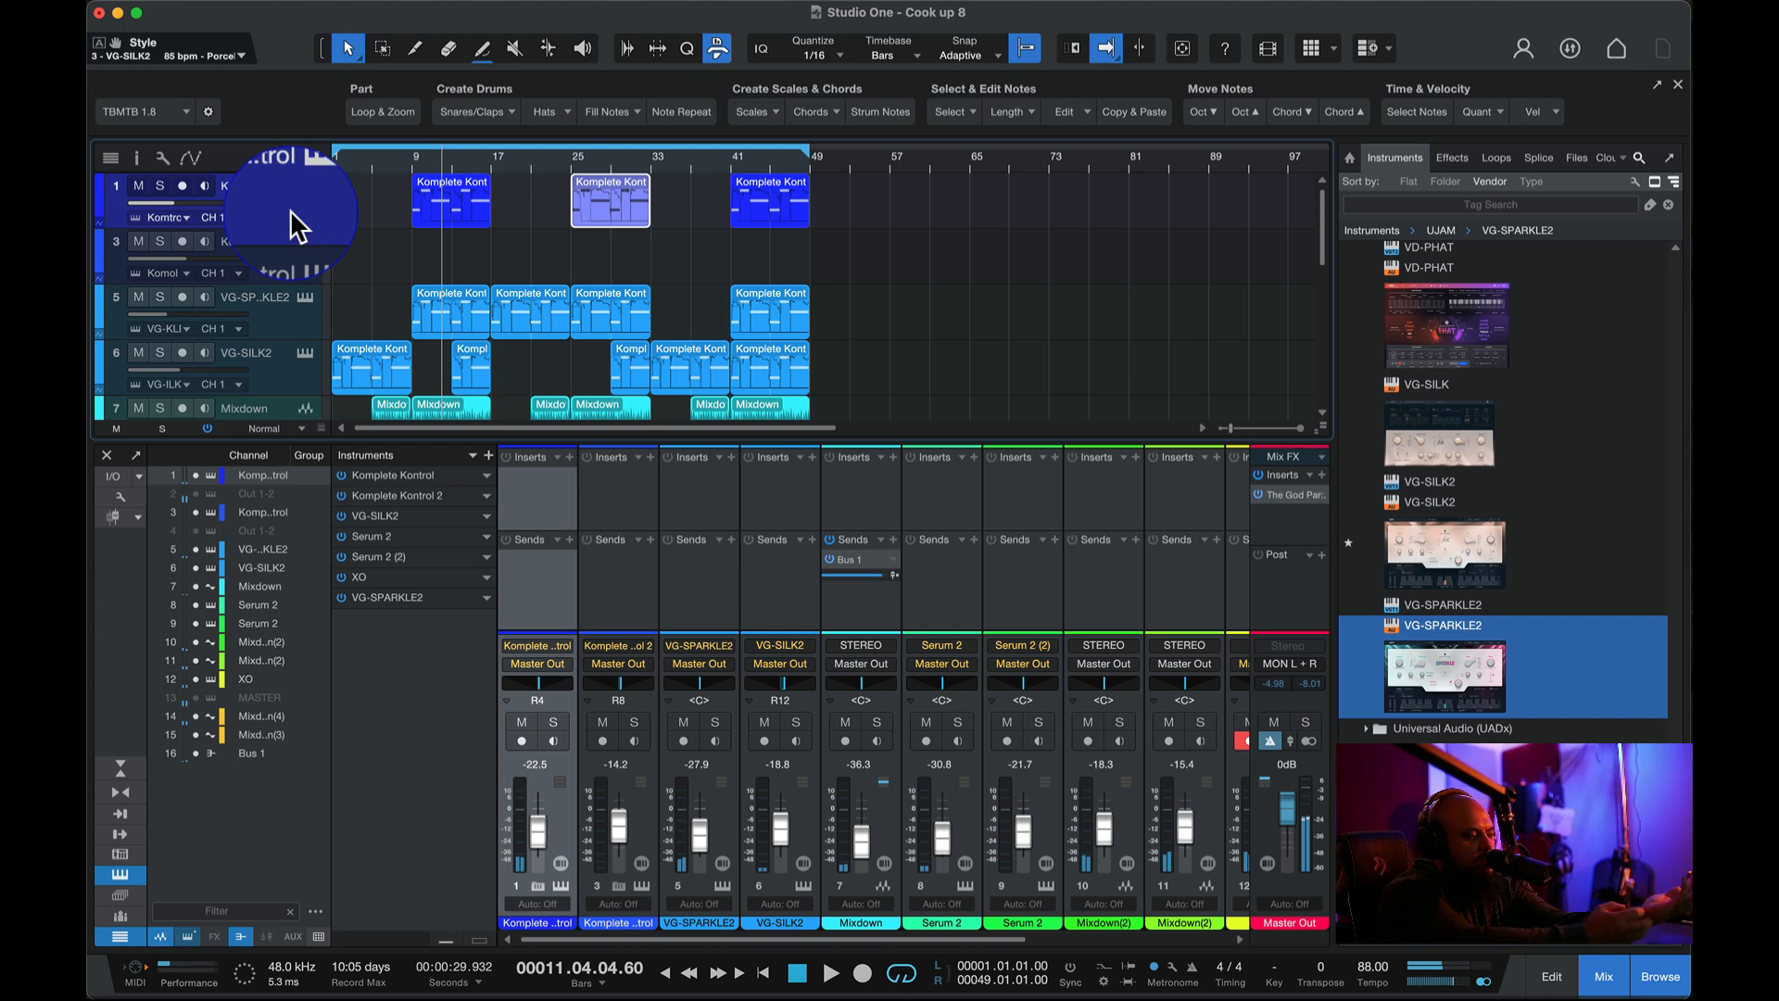
- Open the Komplete Kontrol instrument on track 1, audition its Candy Cane (Cmin) patch with the track armed, and close it
key(F11)
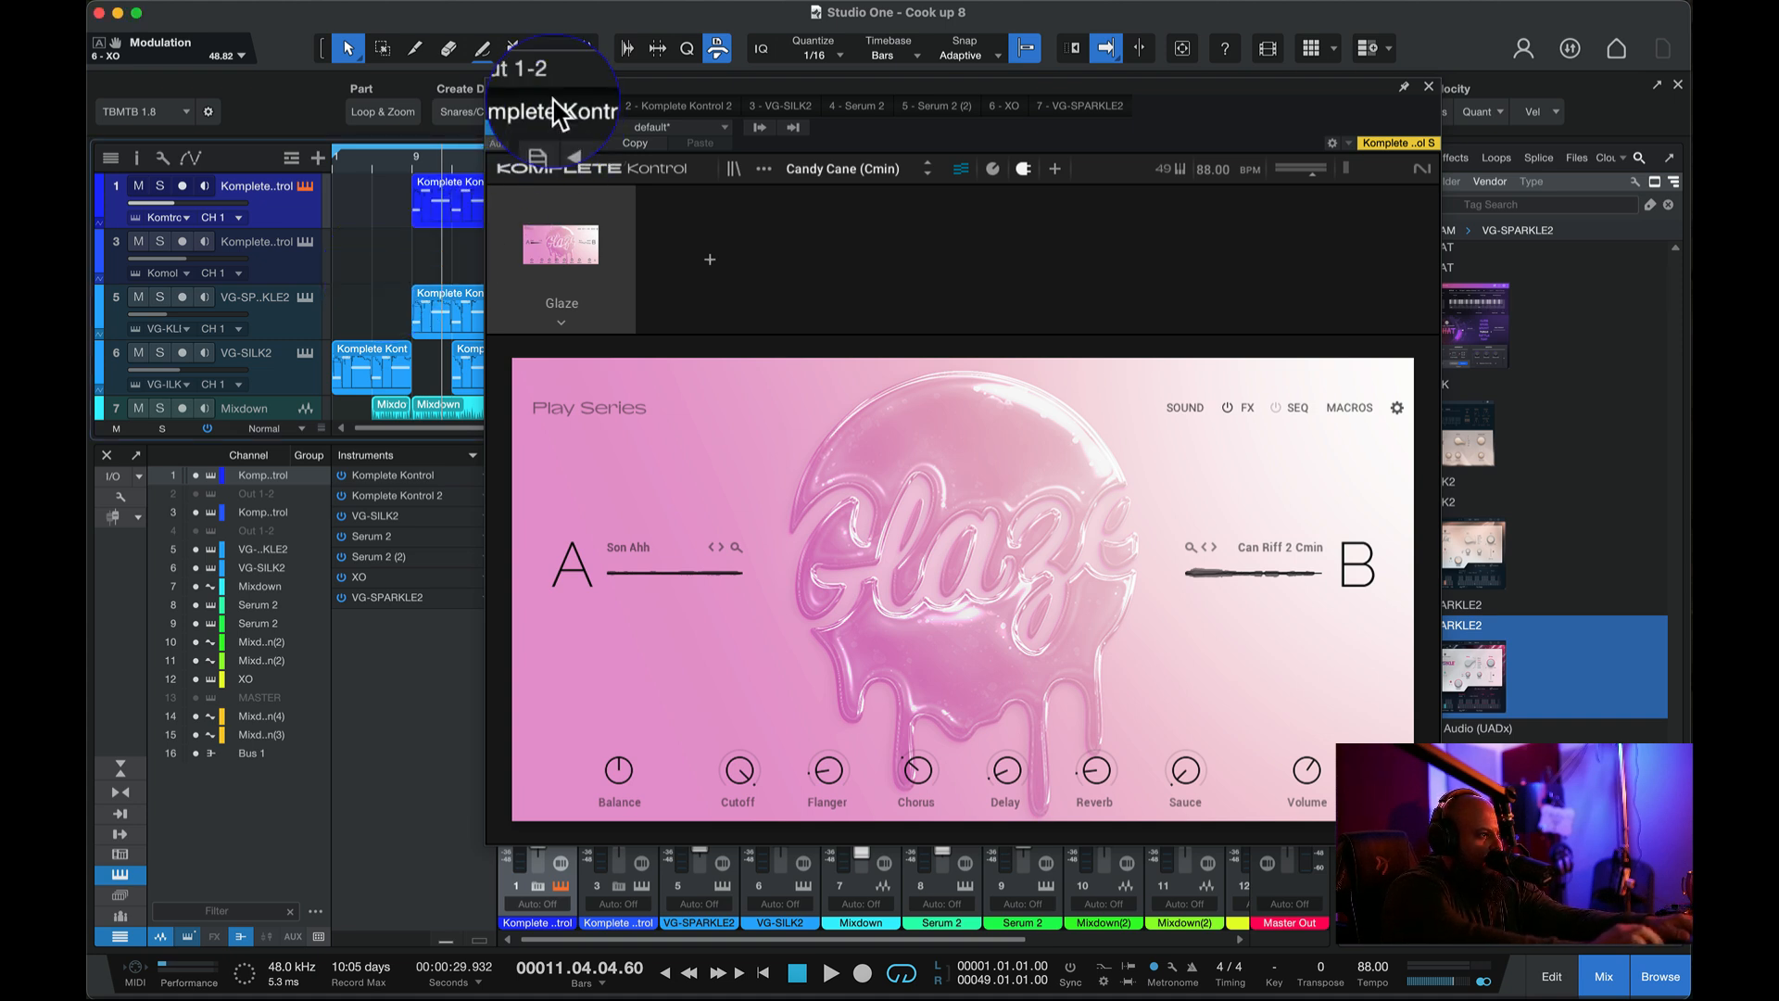
drag(578, 87, 544, 97)
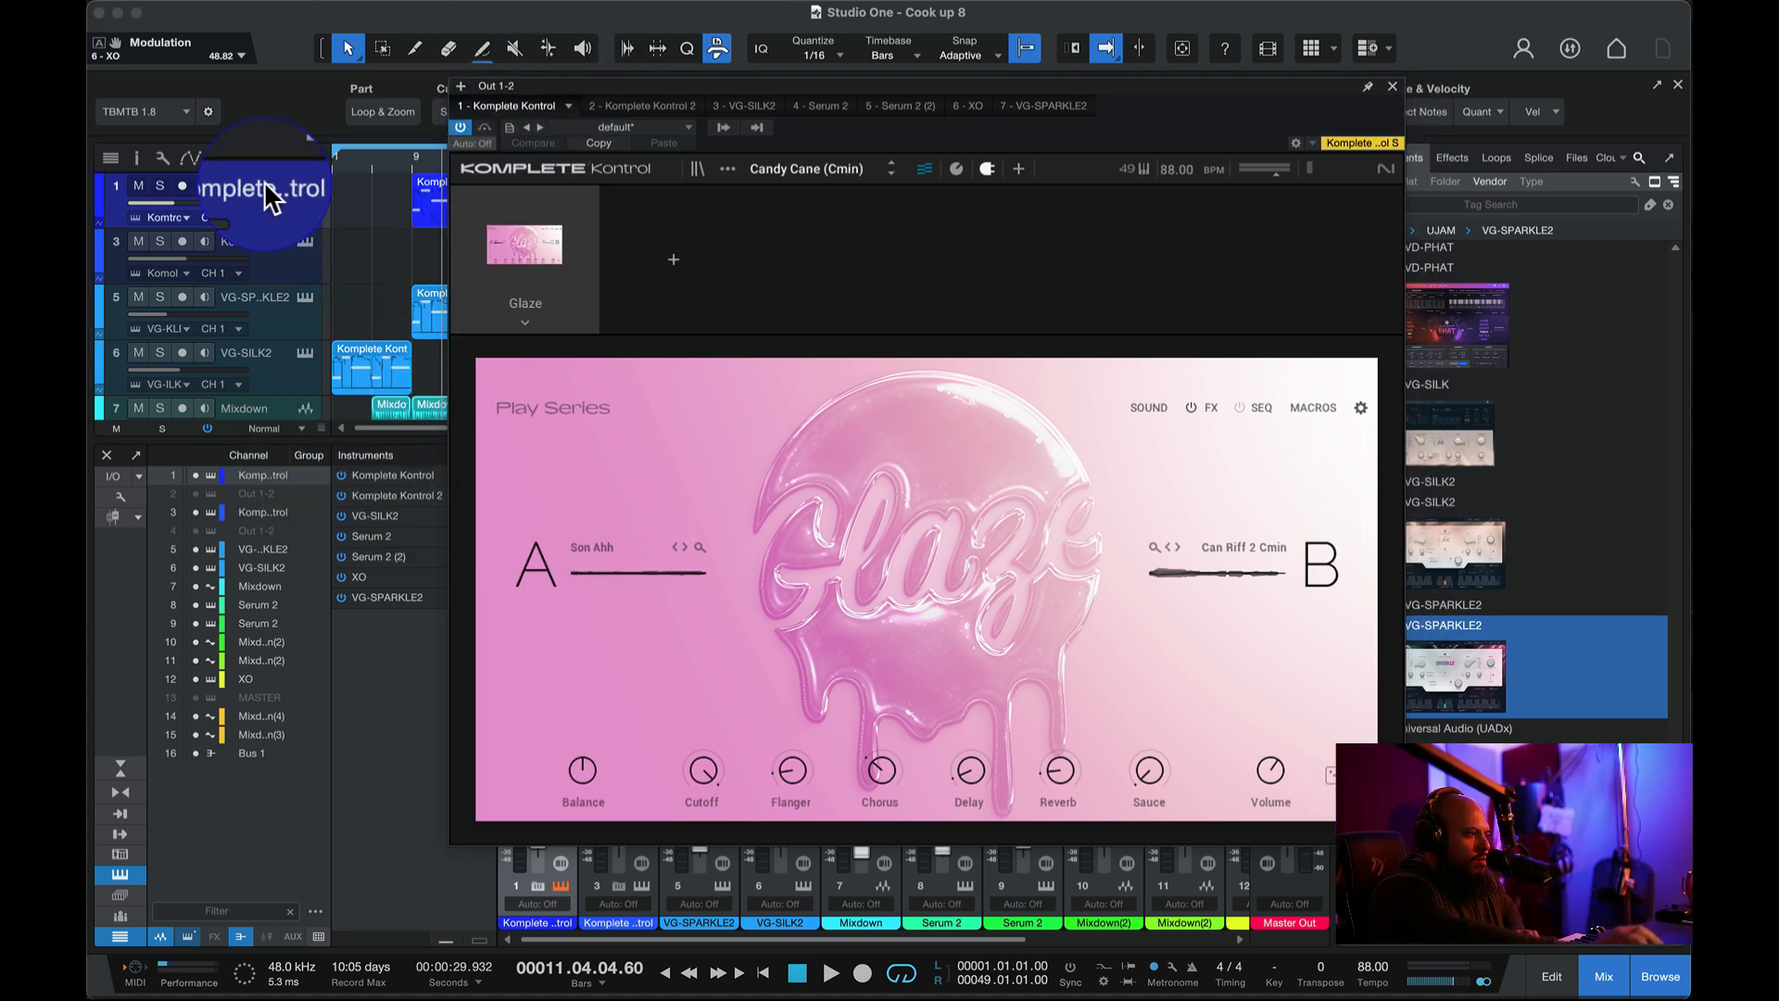
click(290, 215)
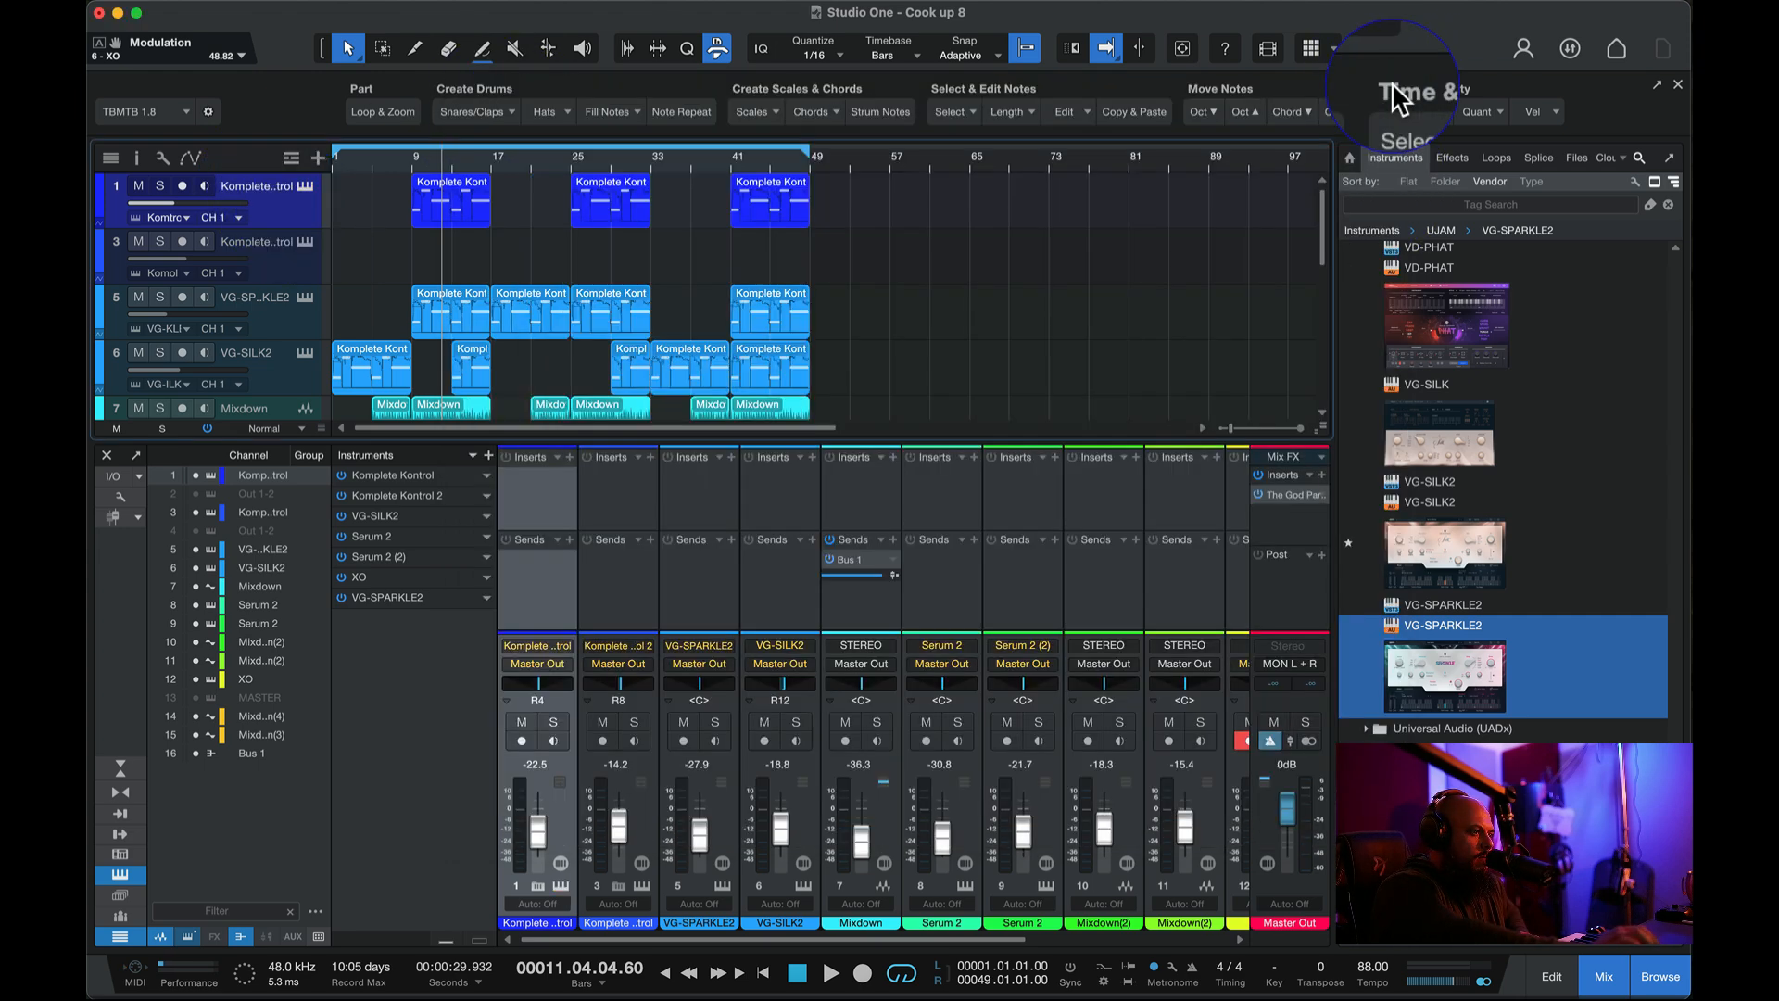
click(1391, 82)
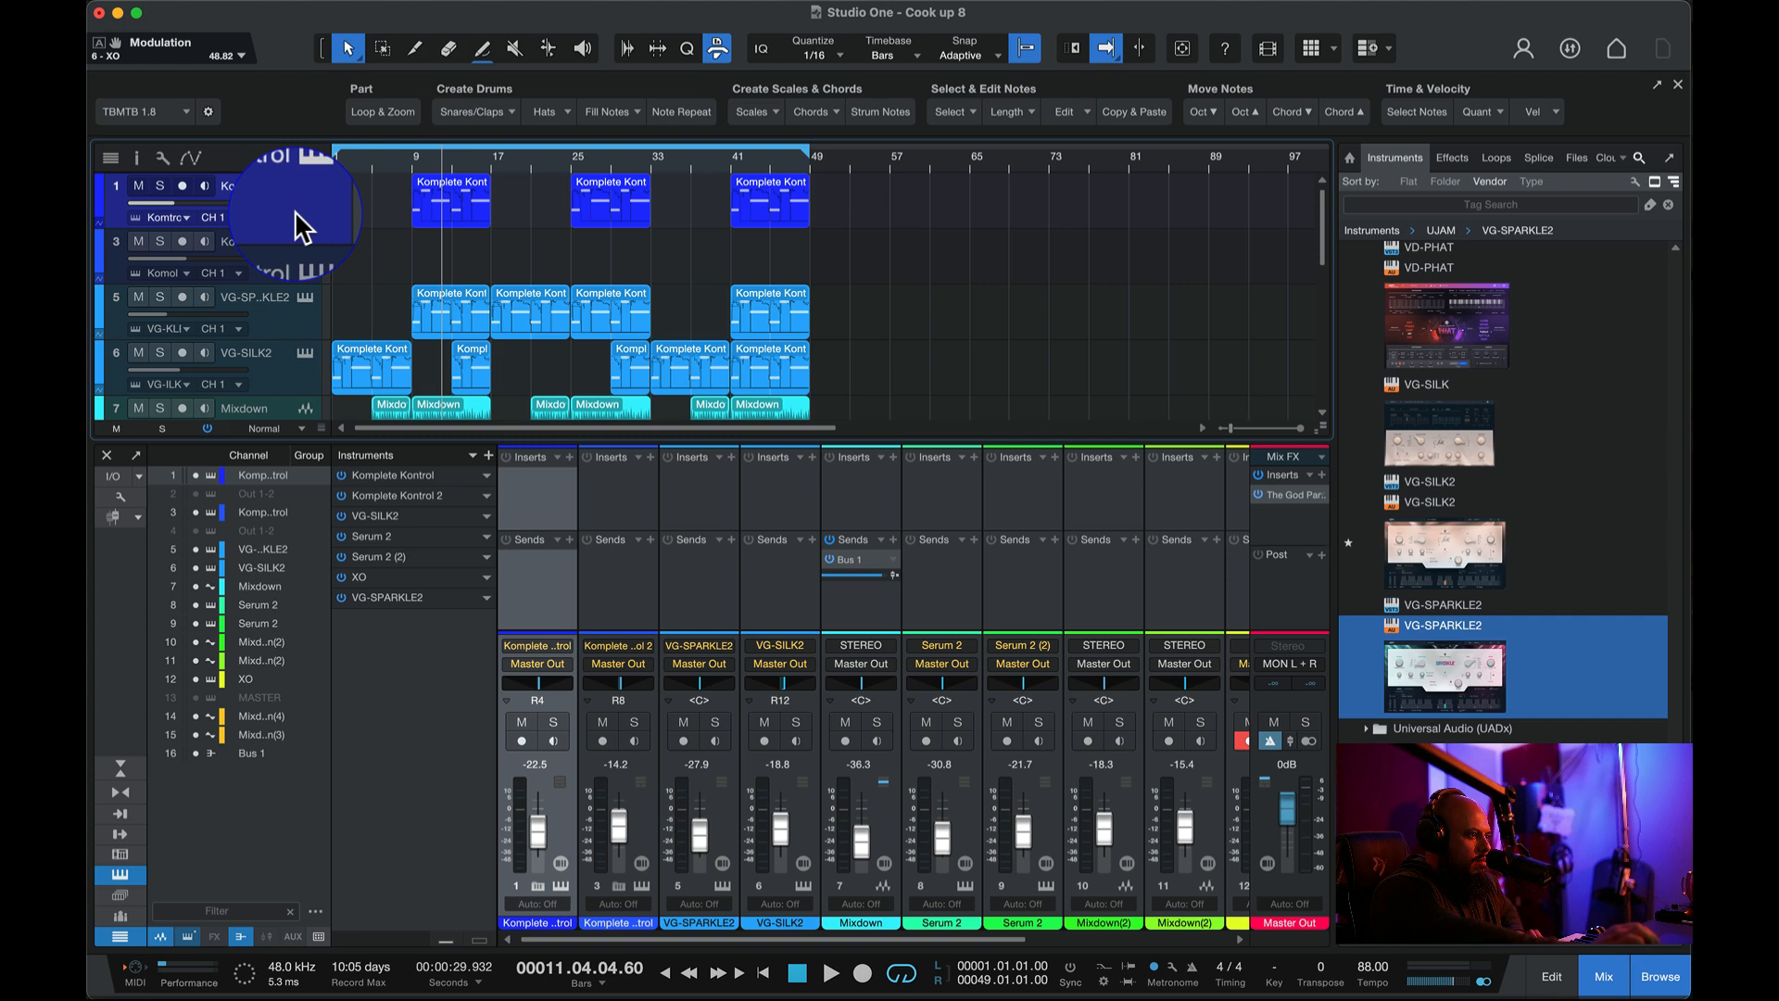
click(295, 315)
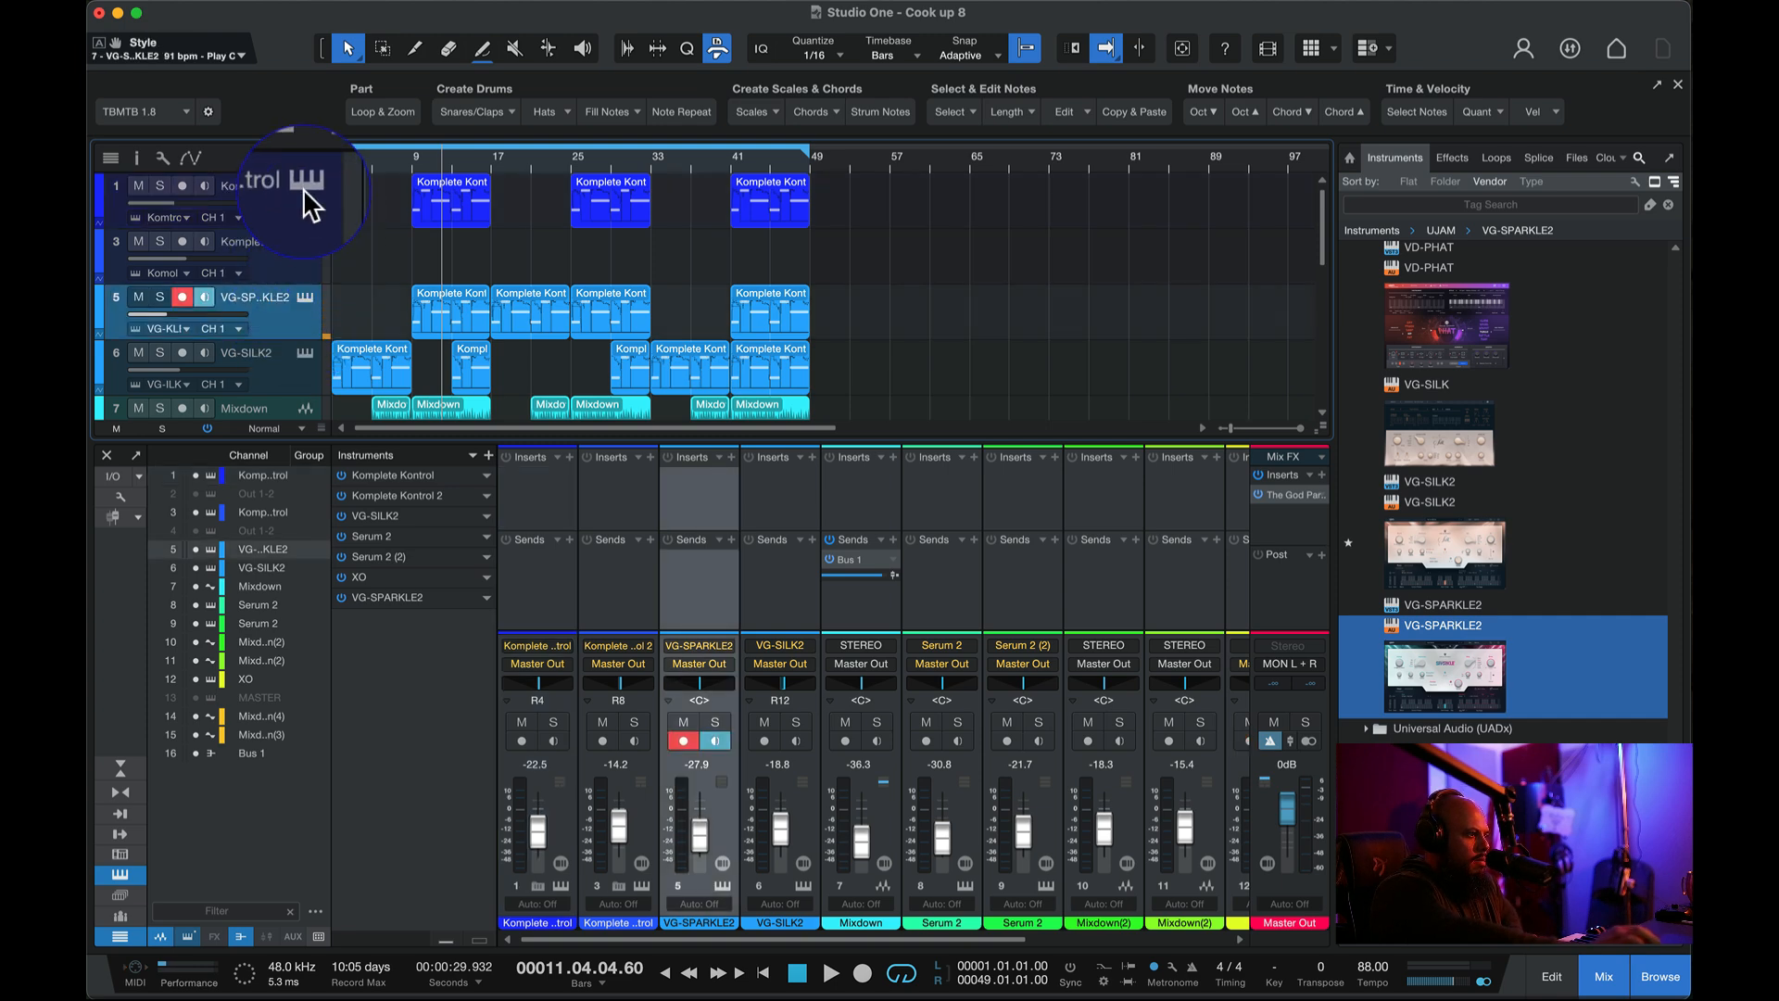
double_click(295, 222)
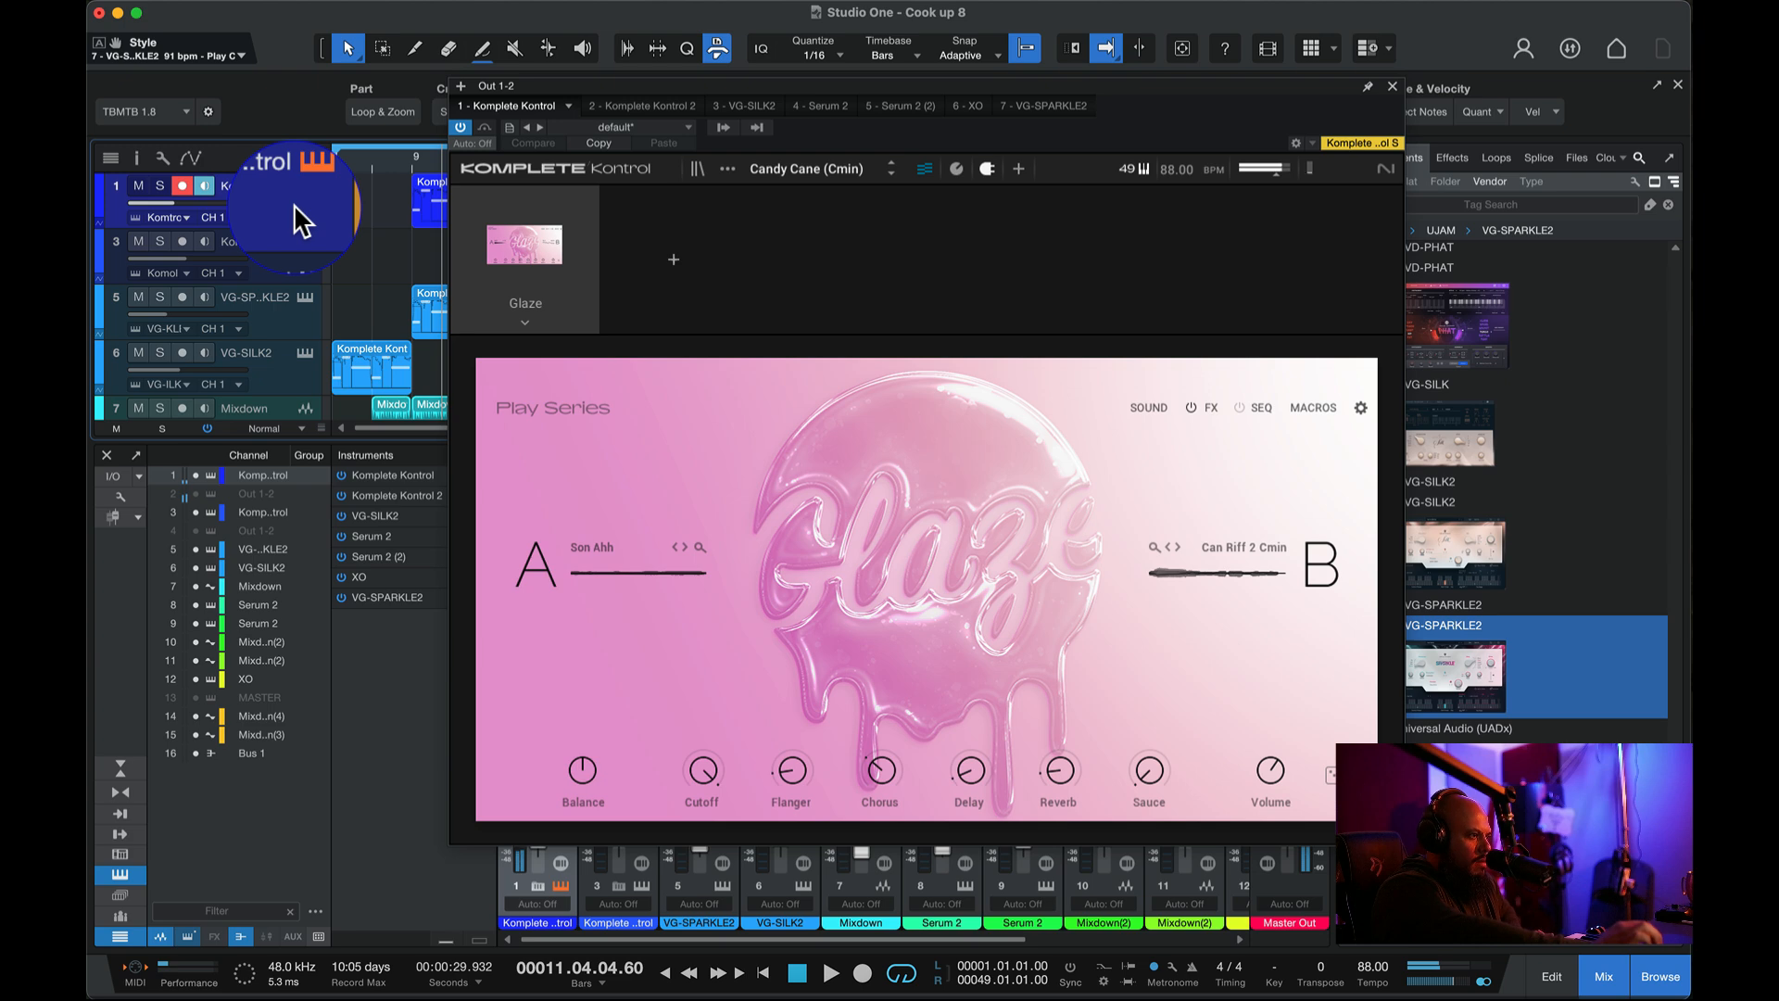
click(1392, 85)
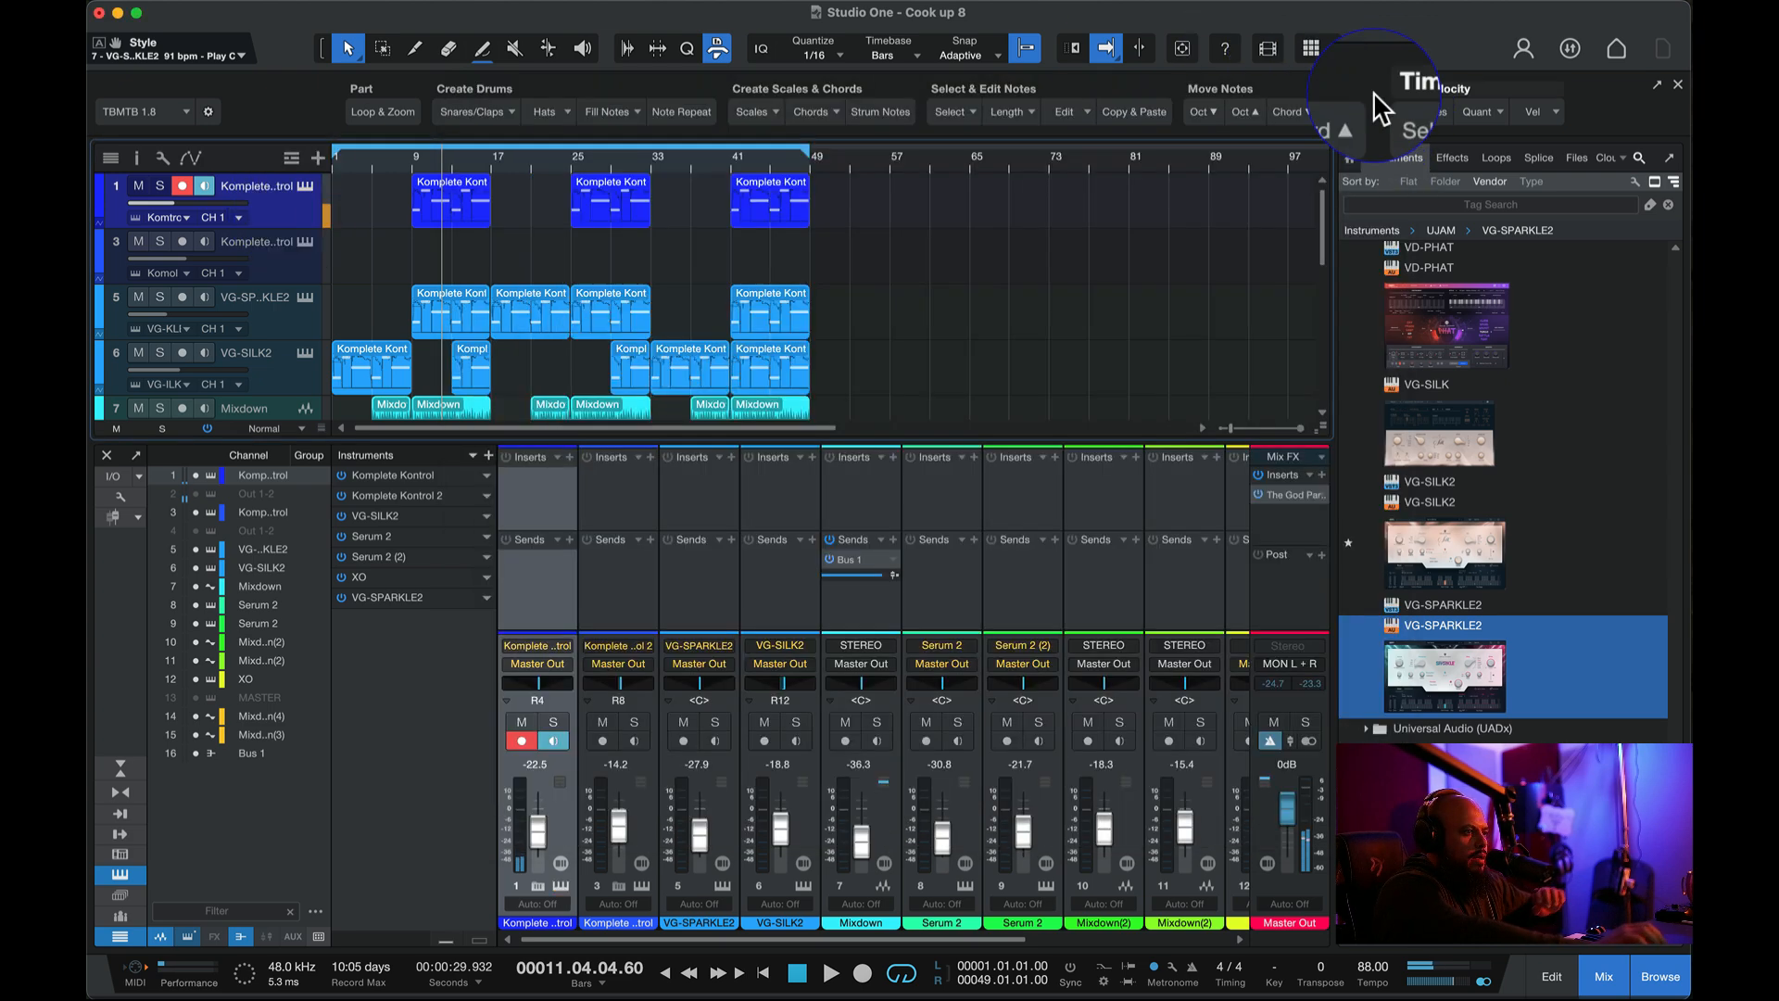
- Extend the three Komplete Kontrol clips on track 1 by about four bars and mix them down to a new audio track
drag(492, 218, 692, 203)
drag(808, 206, 387, 209)
right_click(456, 216)
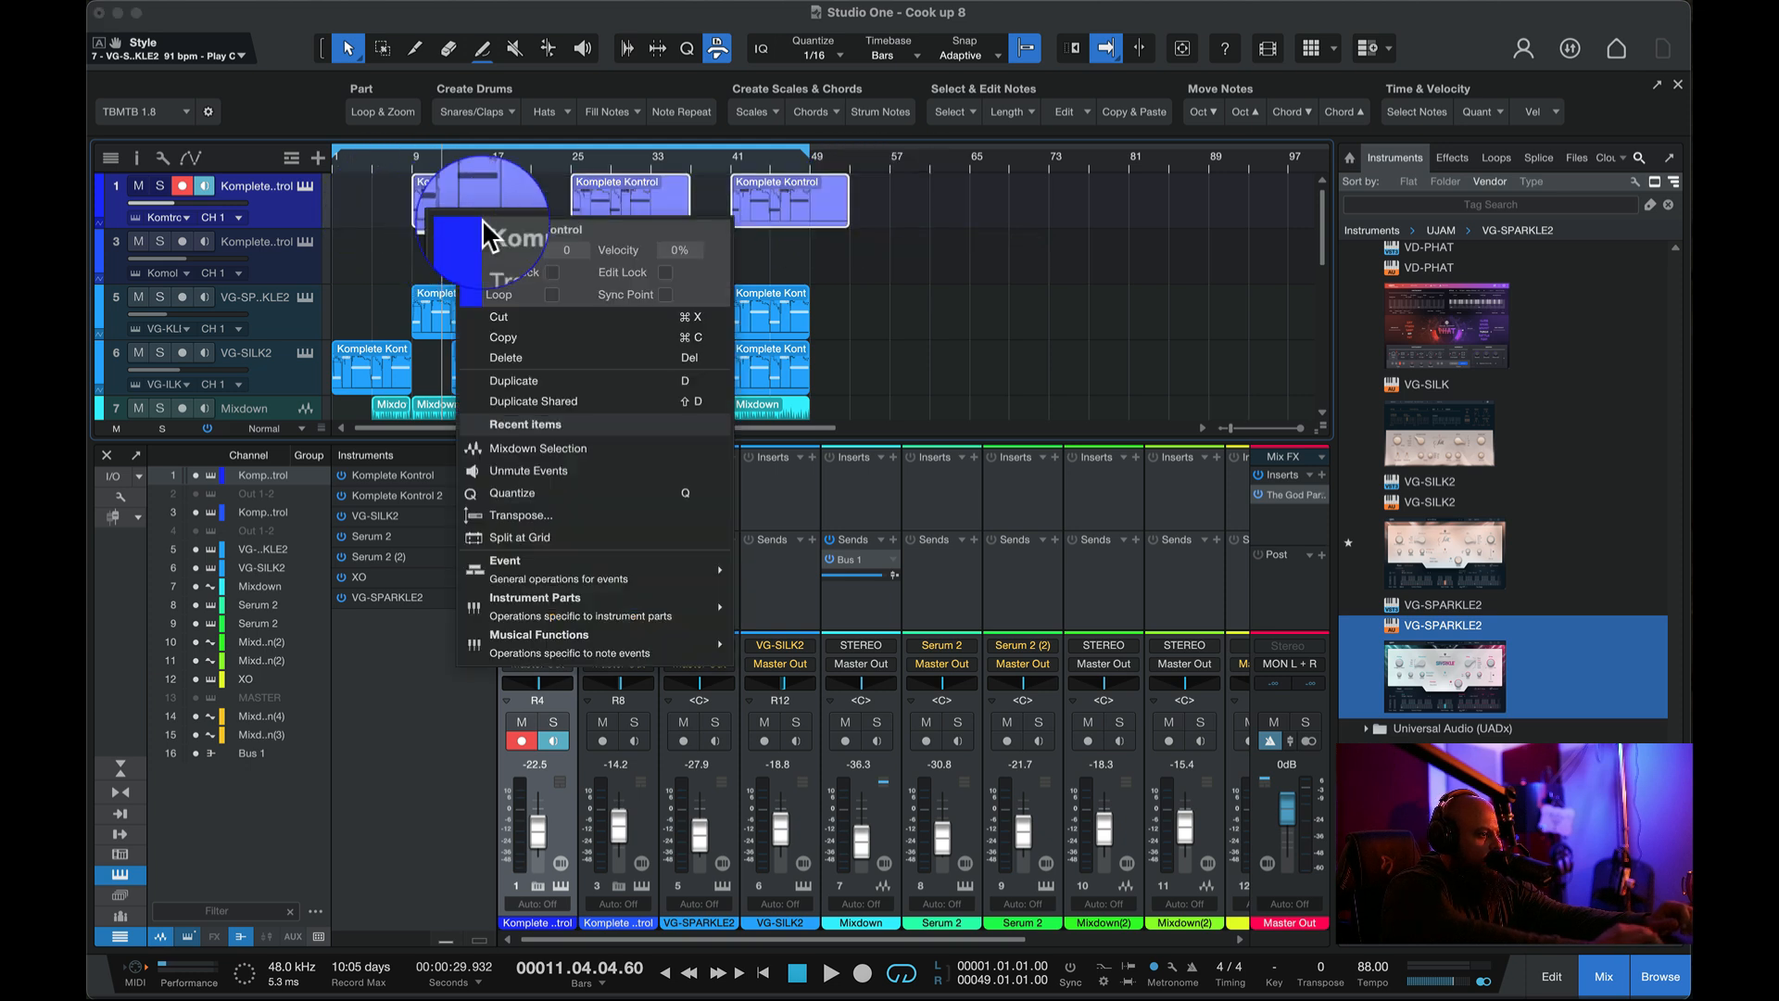
click(607, 454)
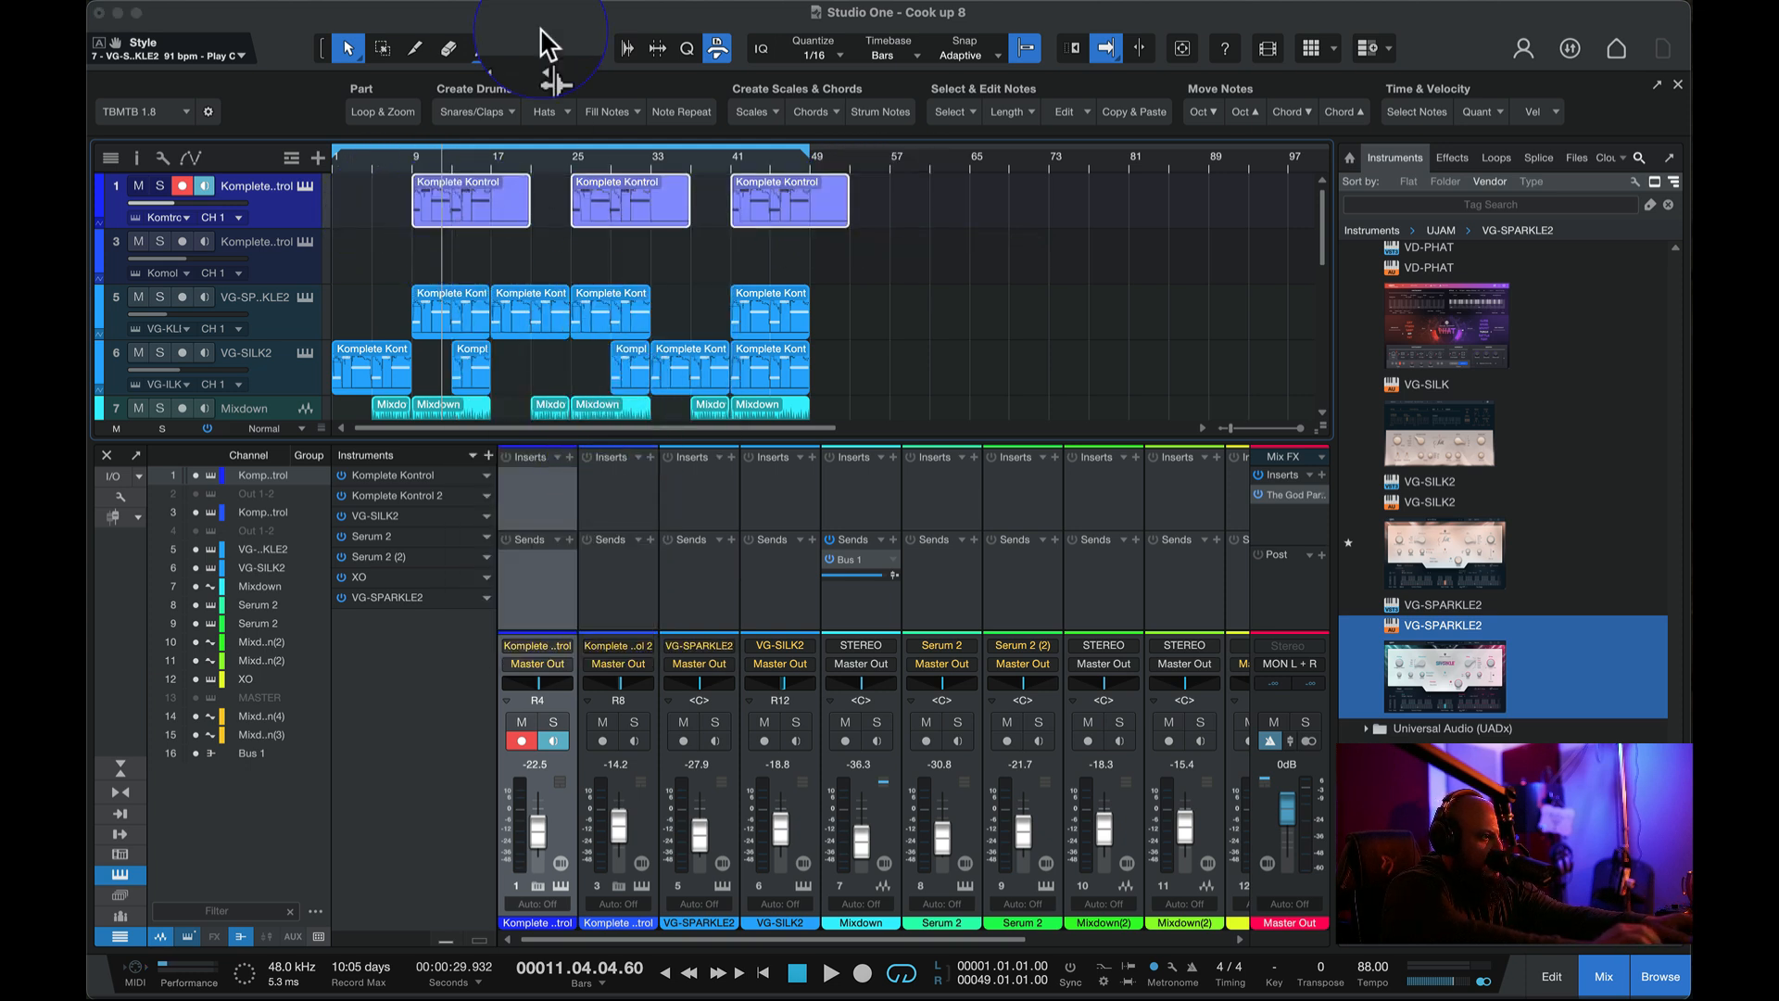
key(s)
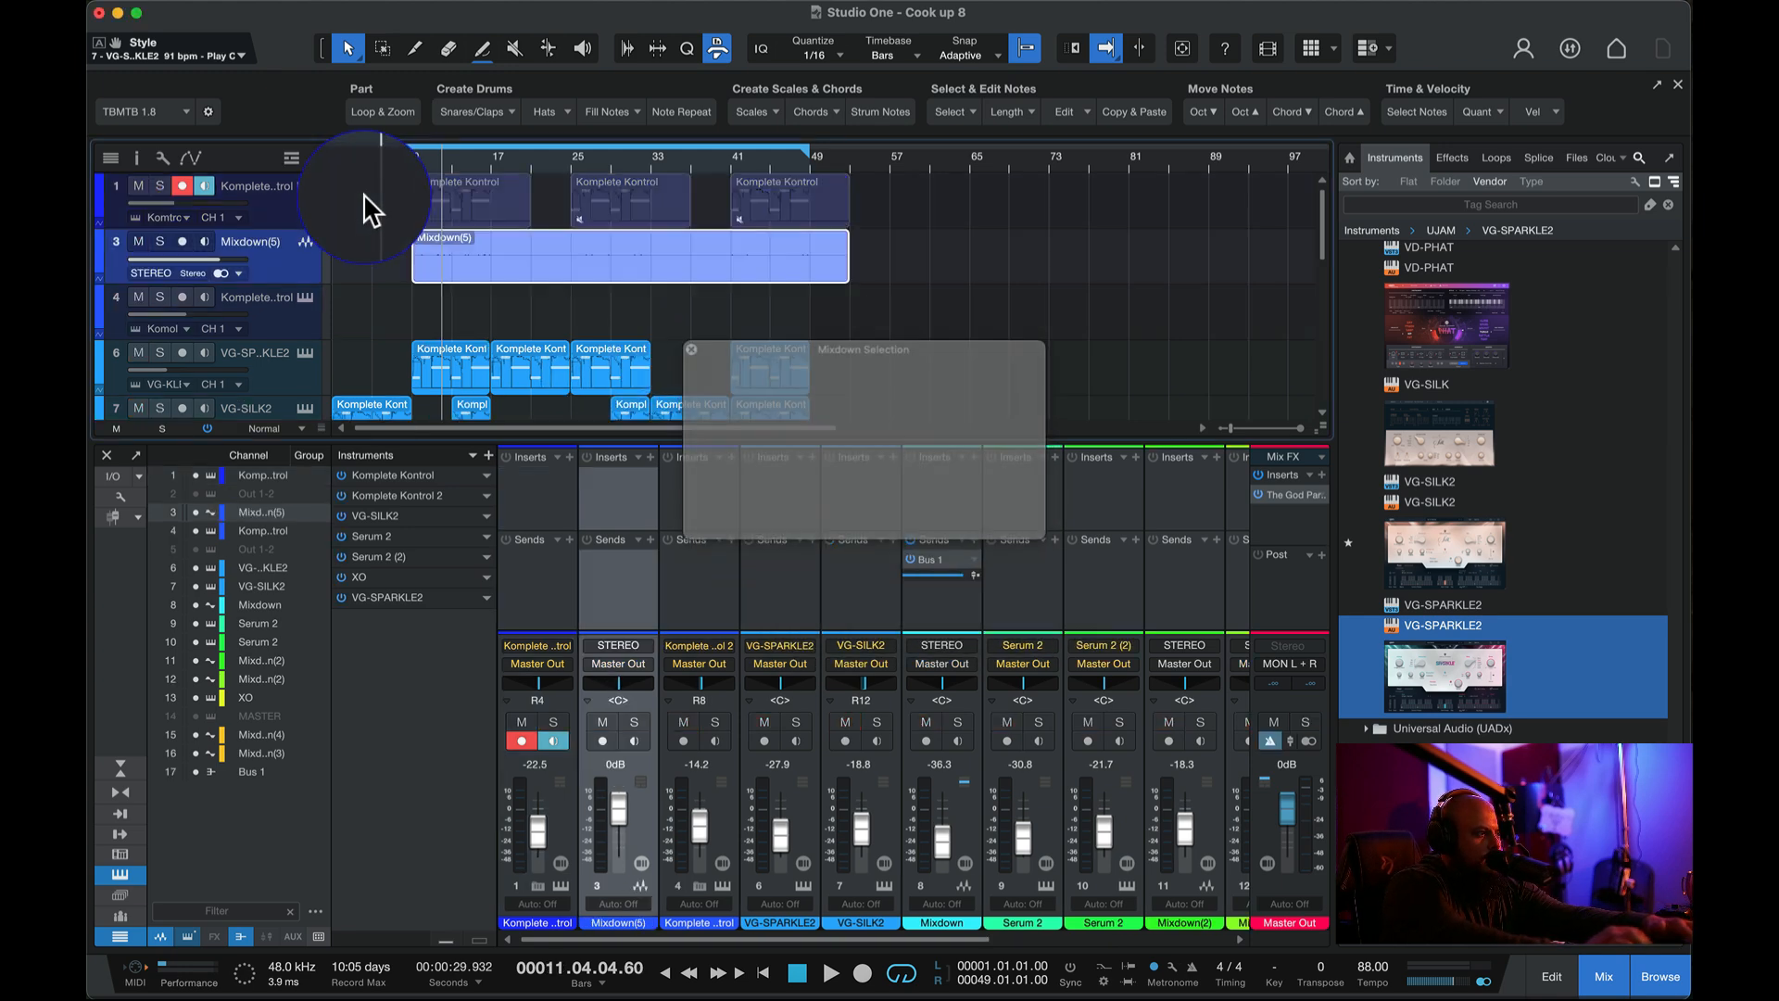
- Play the song from bar 1 and from bar 9 to hear the Komplete Kontrol mixdown, and stop playback
click(332, 163)
key(space)
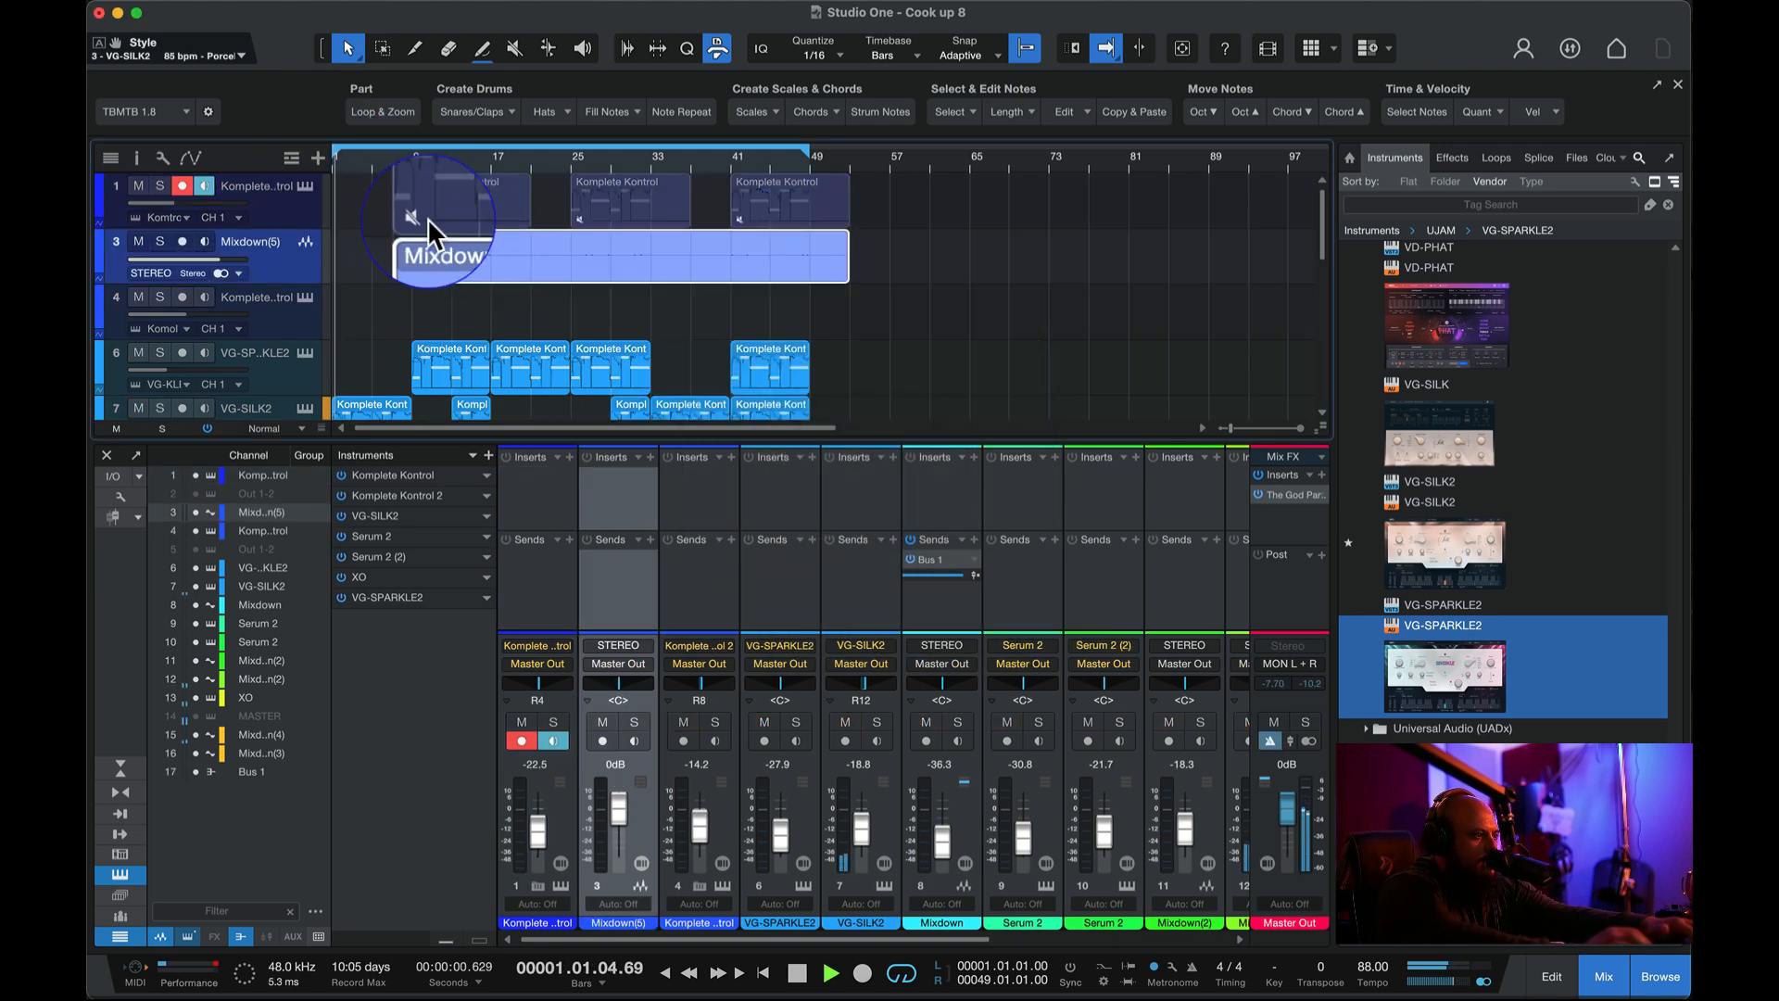
click(409, 158)
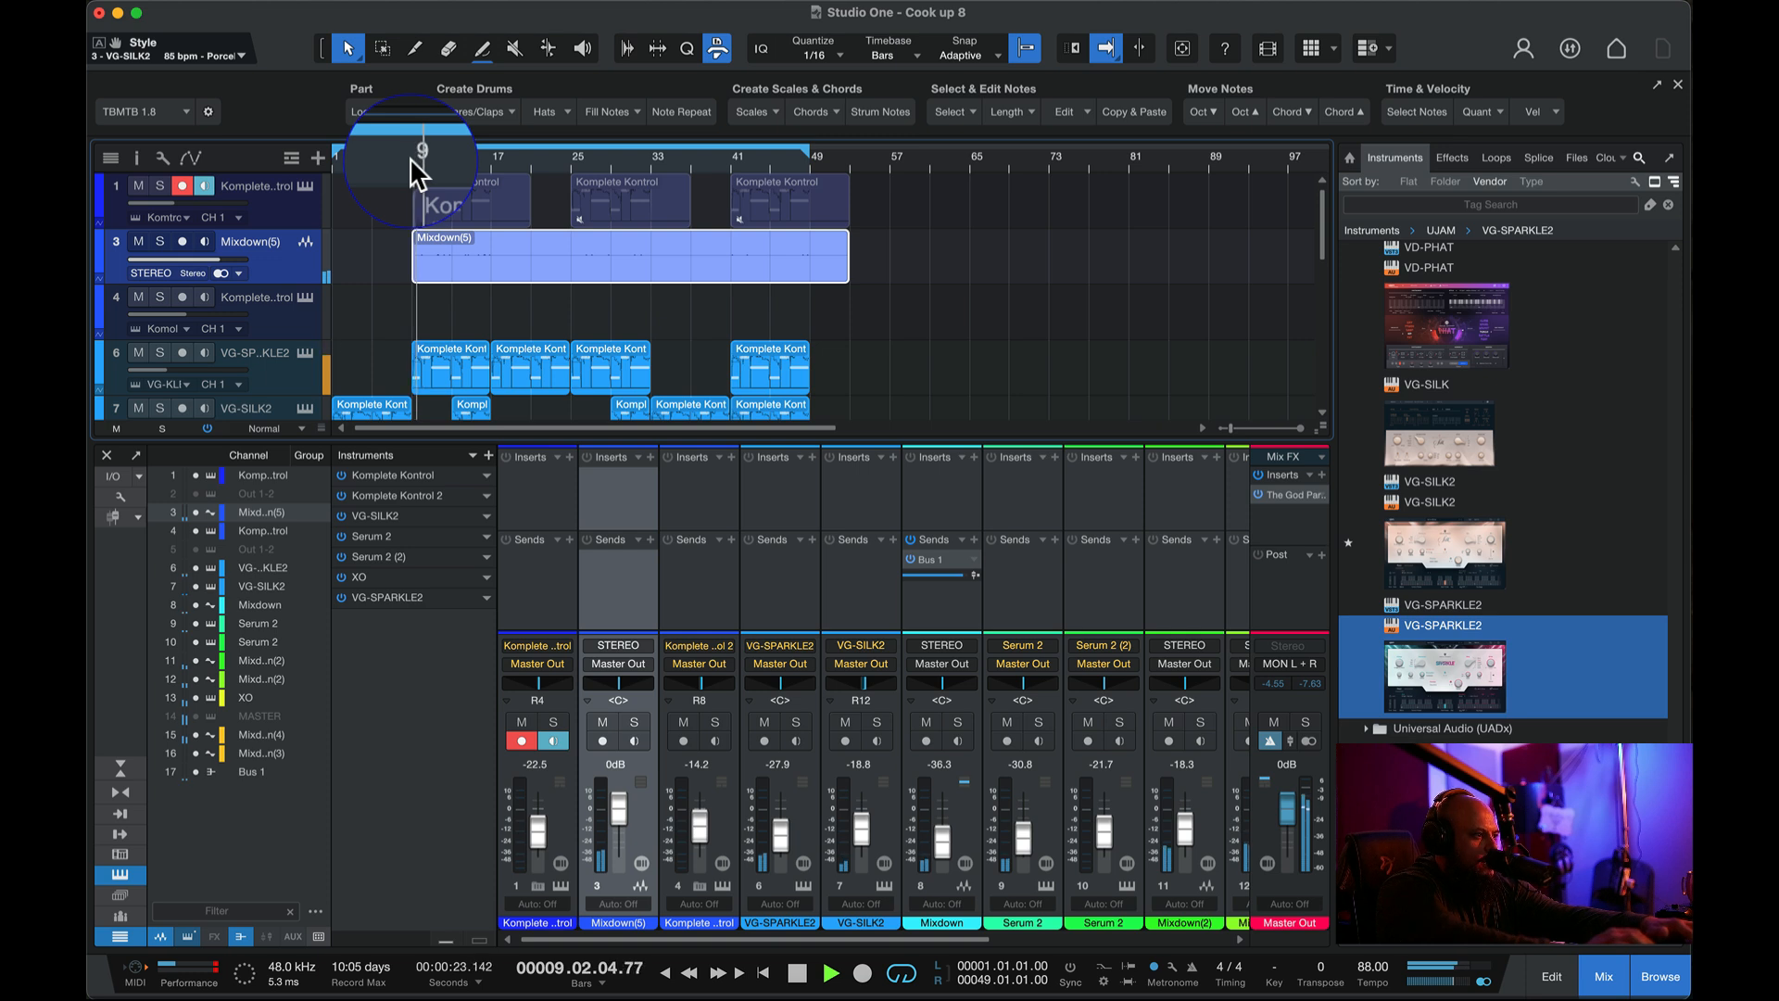
key(space)
- Select all three original Komplete Kontrol clips on track 1 and unmute them
drag(878, 201, 452, 181)
right_click(454, 185)
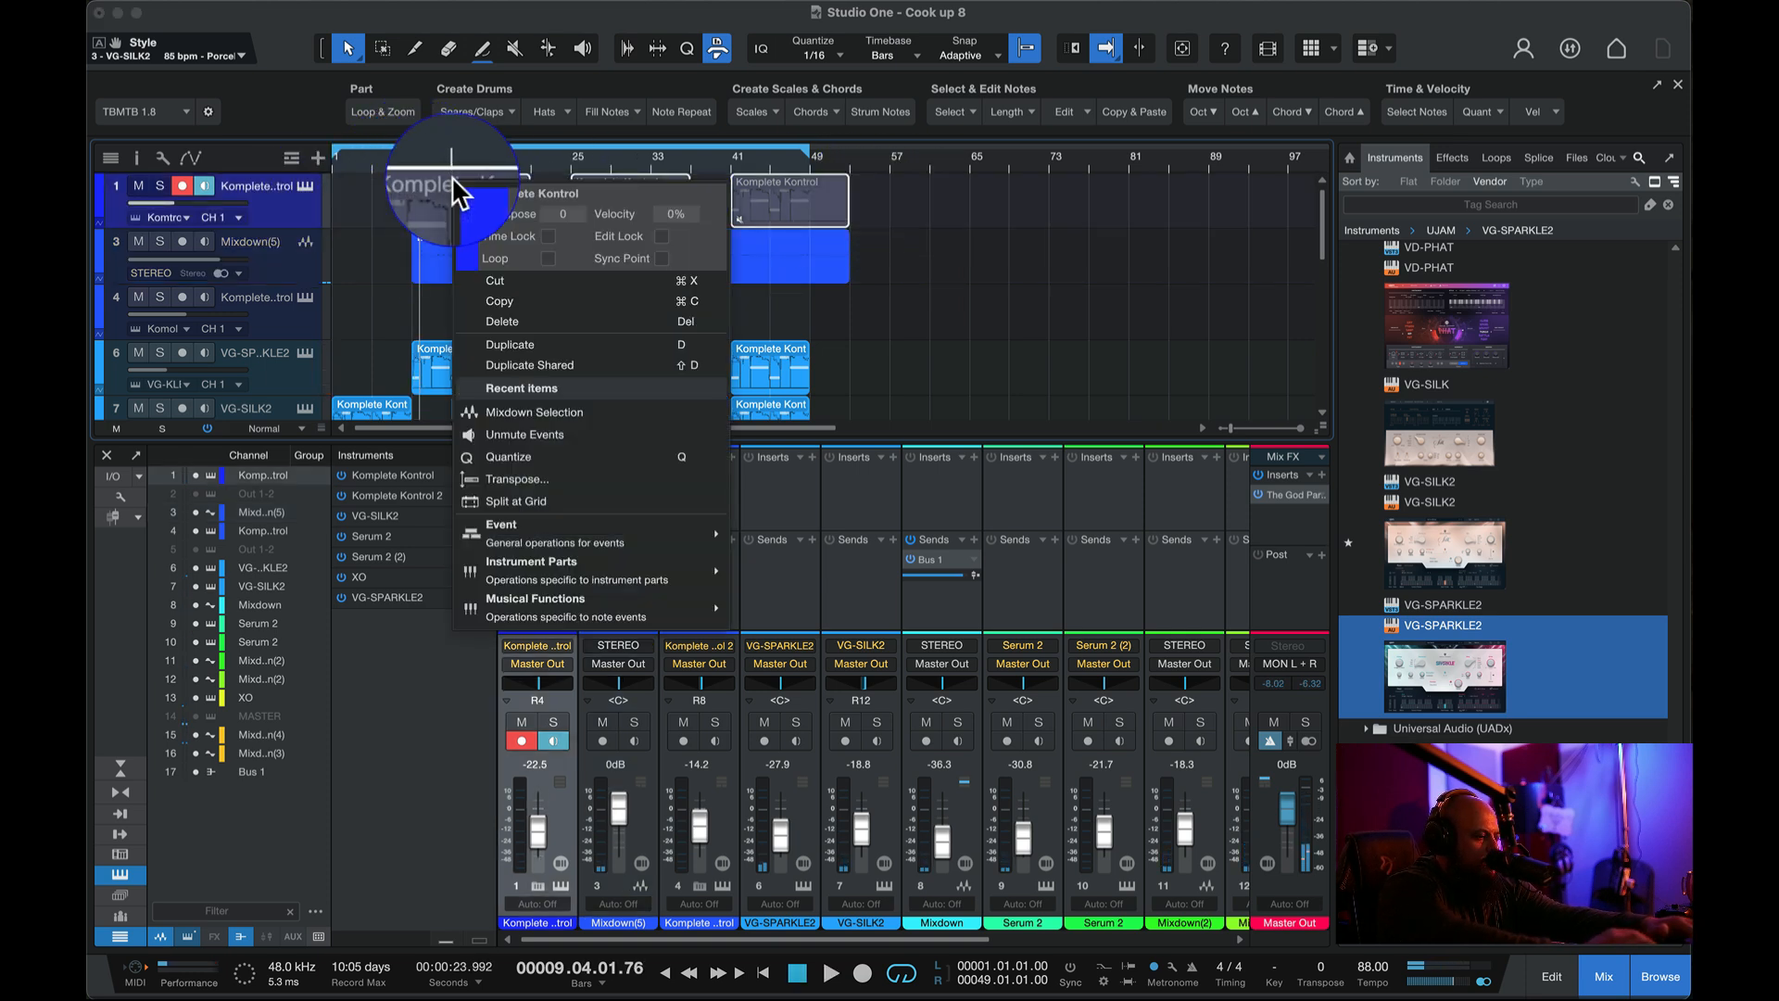
click(547, 432)
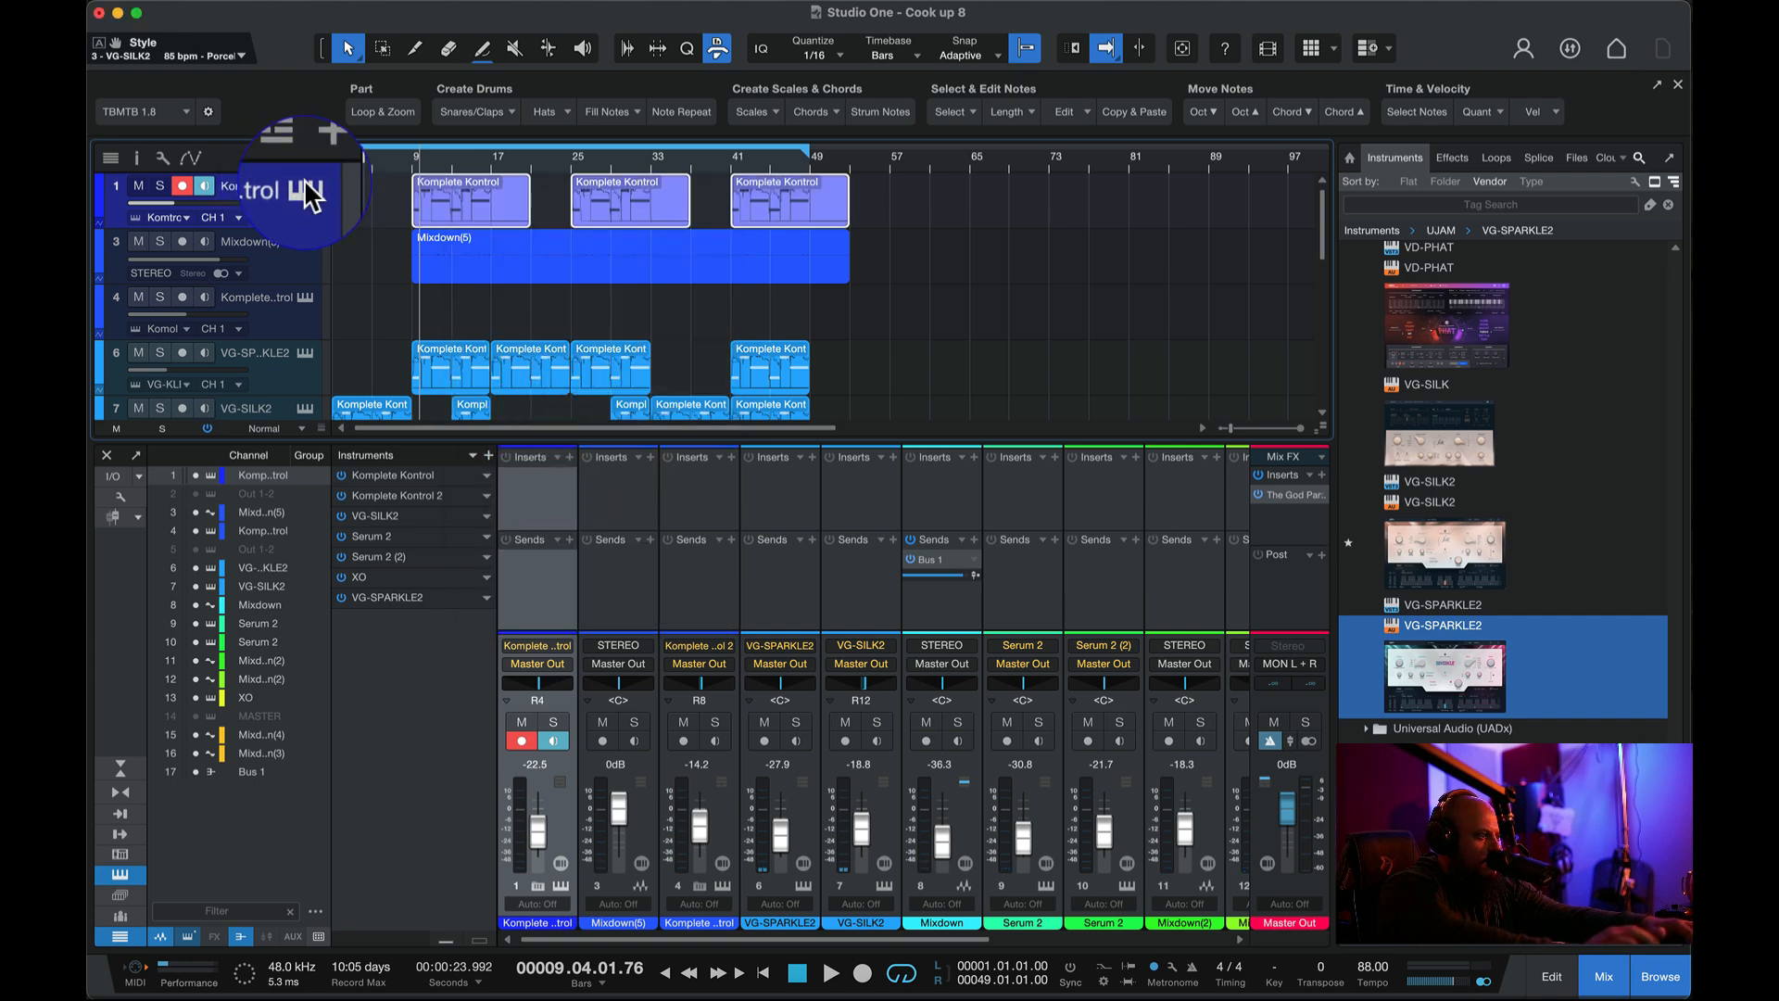
- Open track 1's Komplete Kontrol instrument, randomize the Glaze sound and play the song from bar 8 to hear it
click(304, 185)
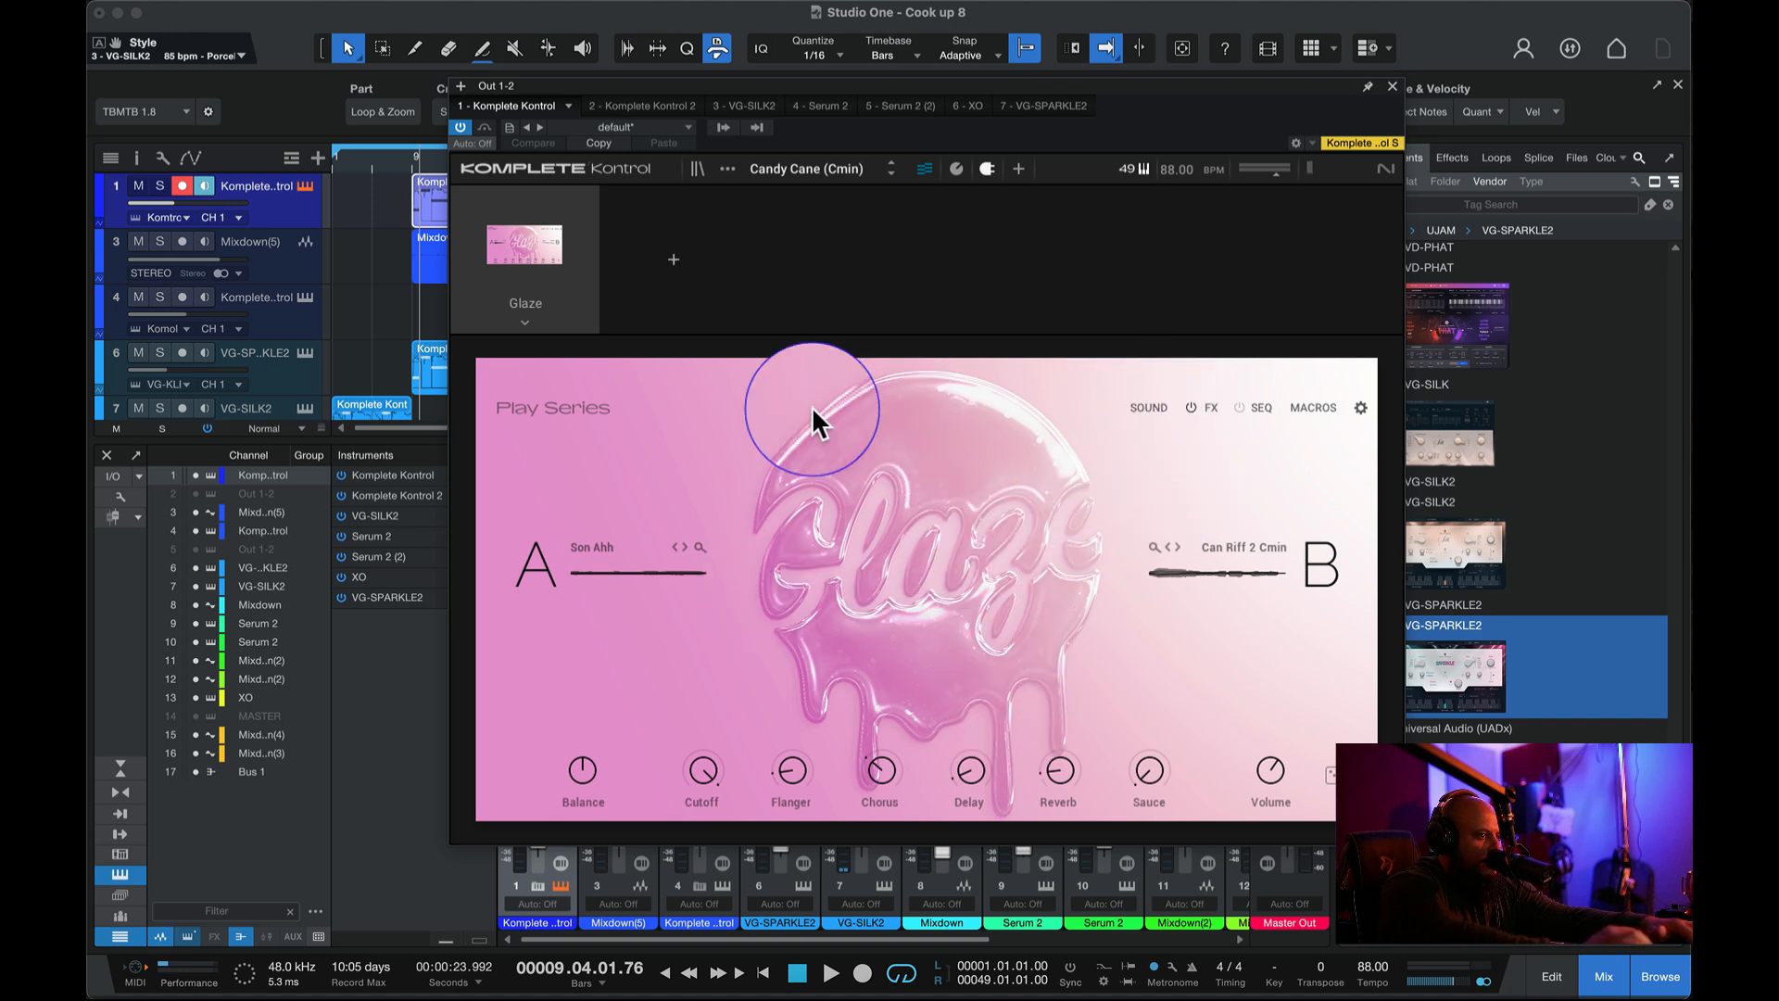
click(525, 321)
click(525, 319)
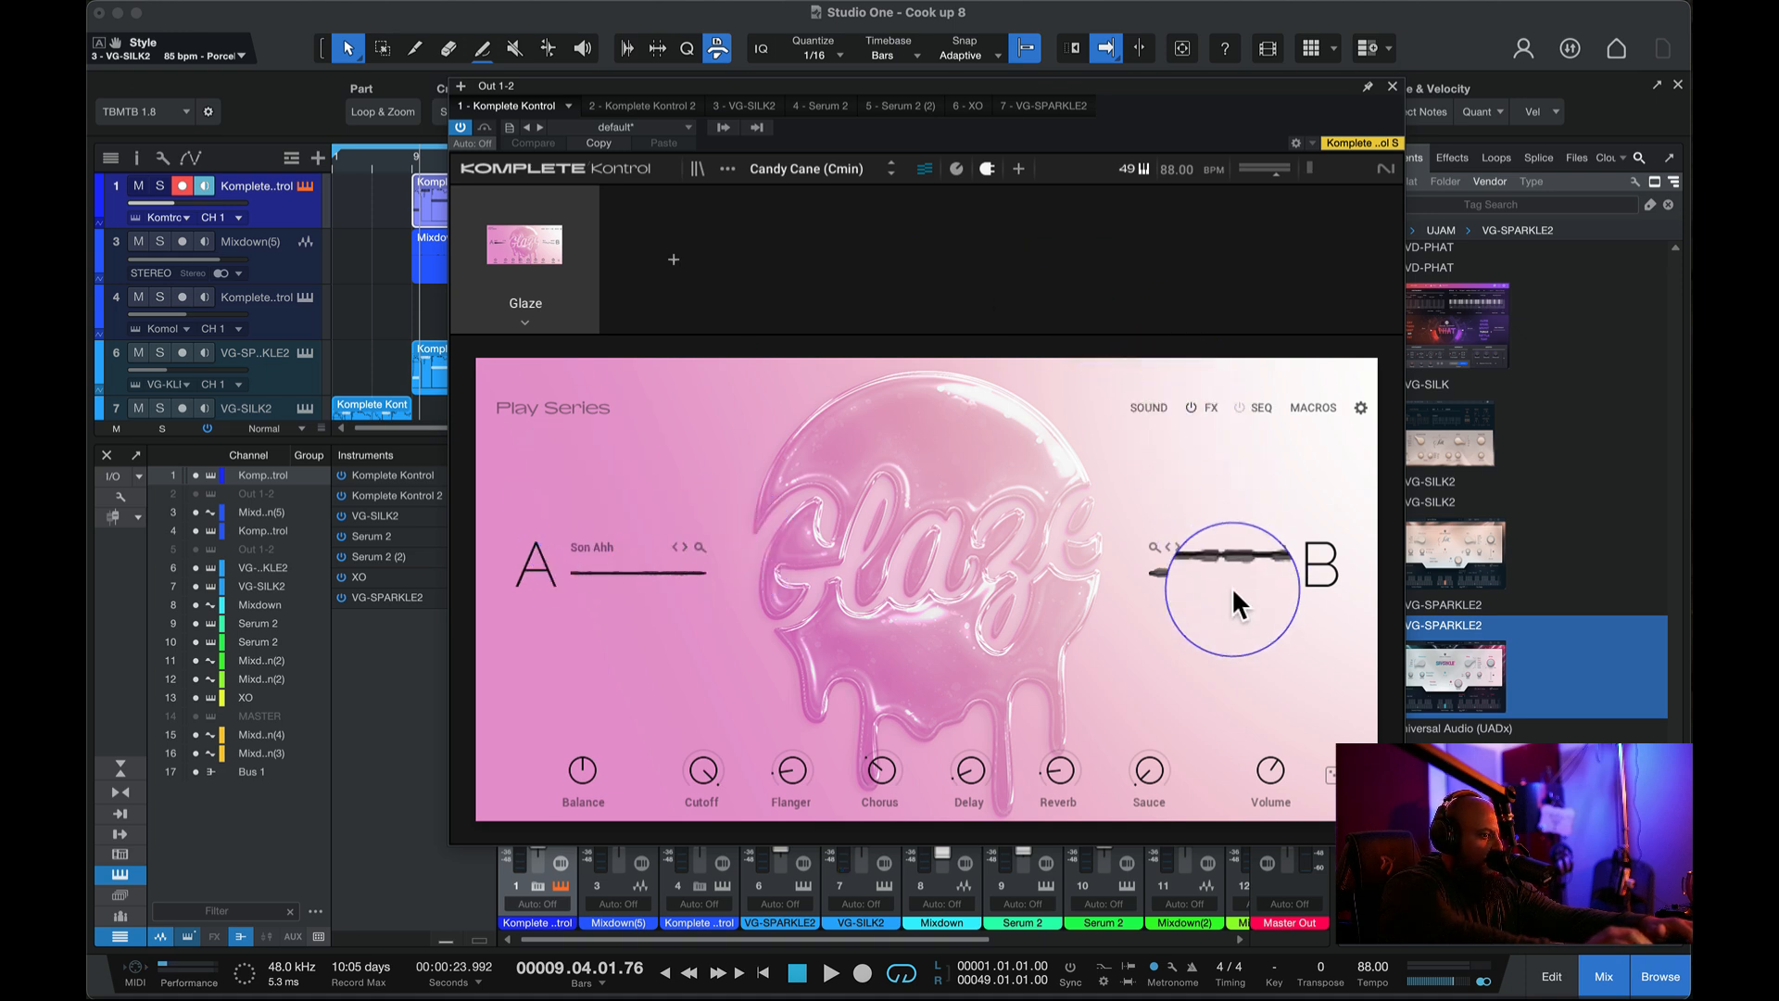
click(1326, 774)
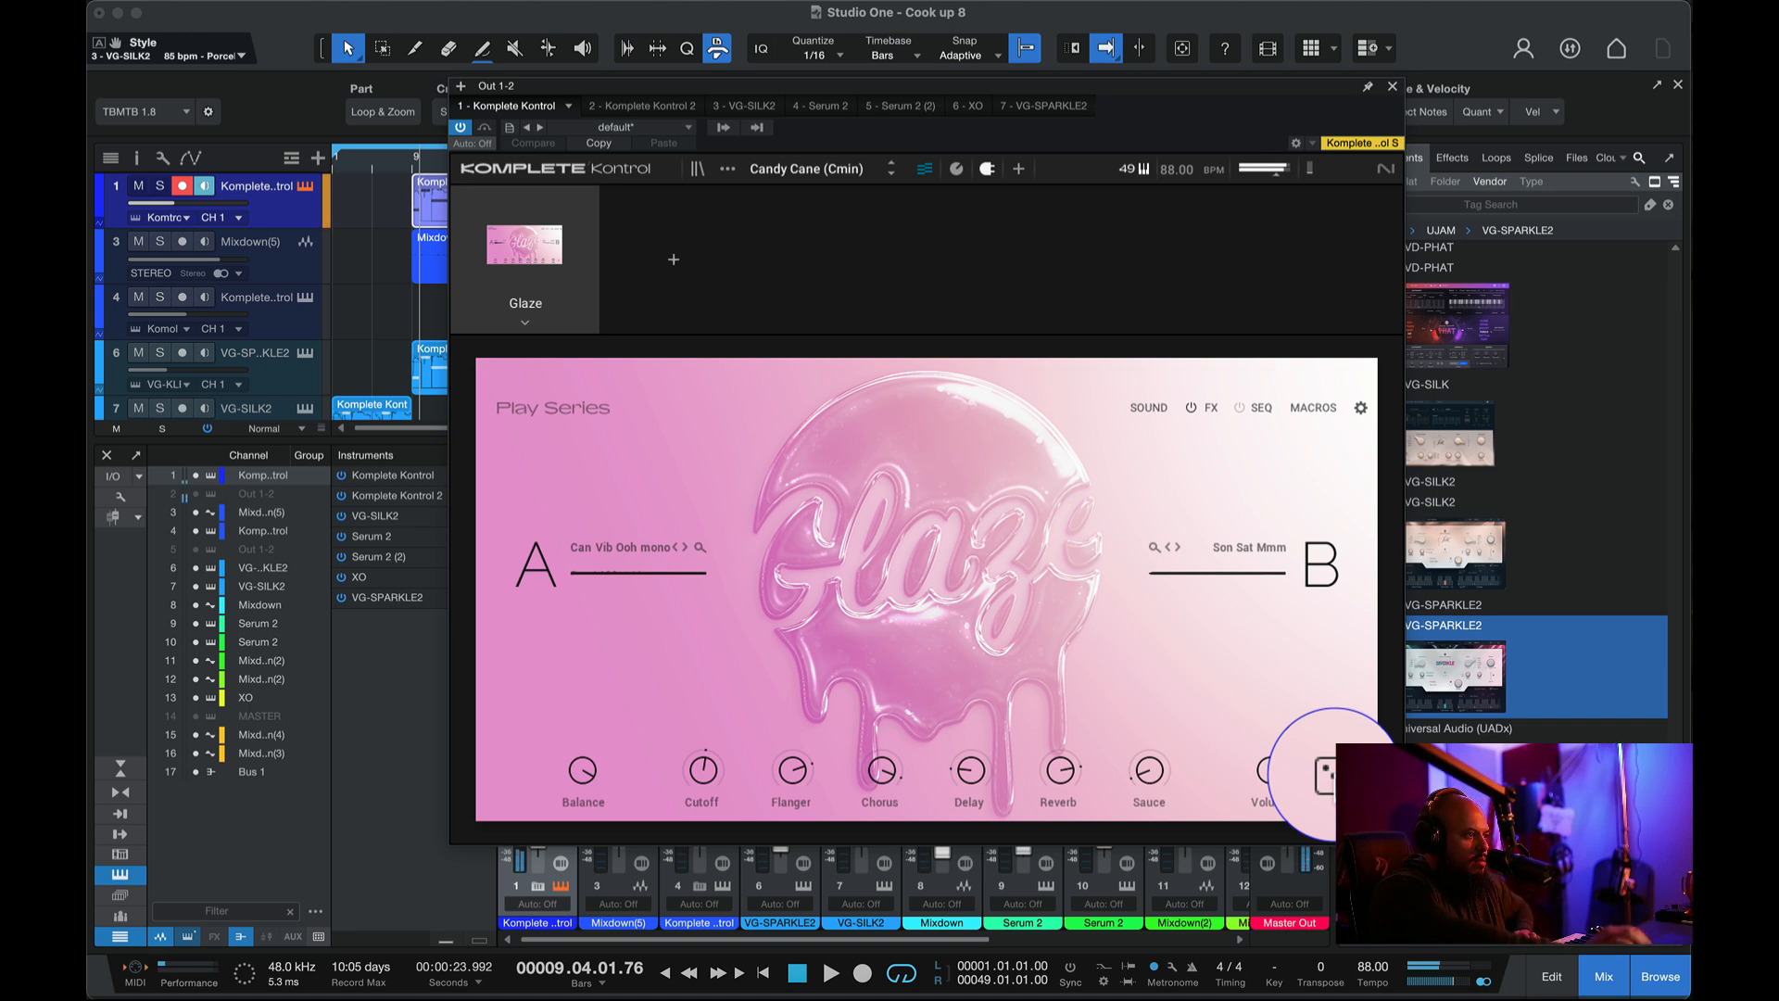
click(401, 165)
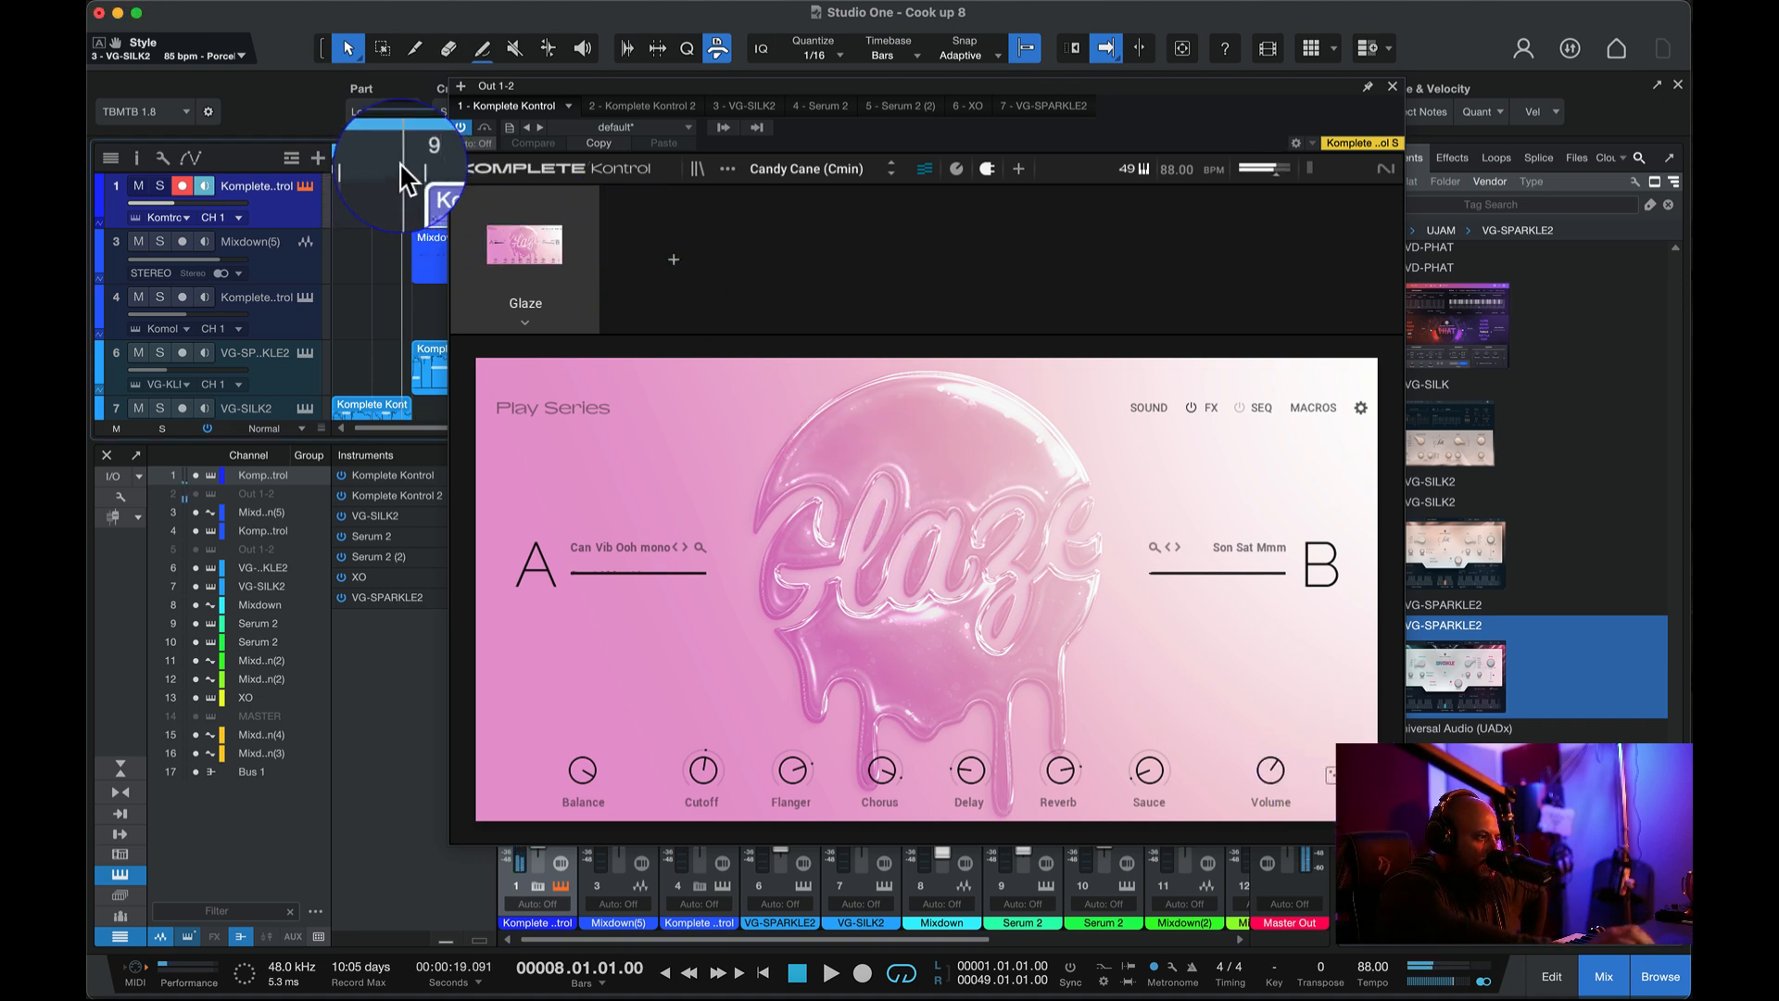
key(space)
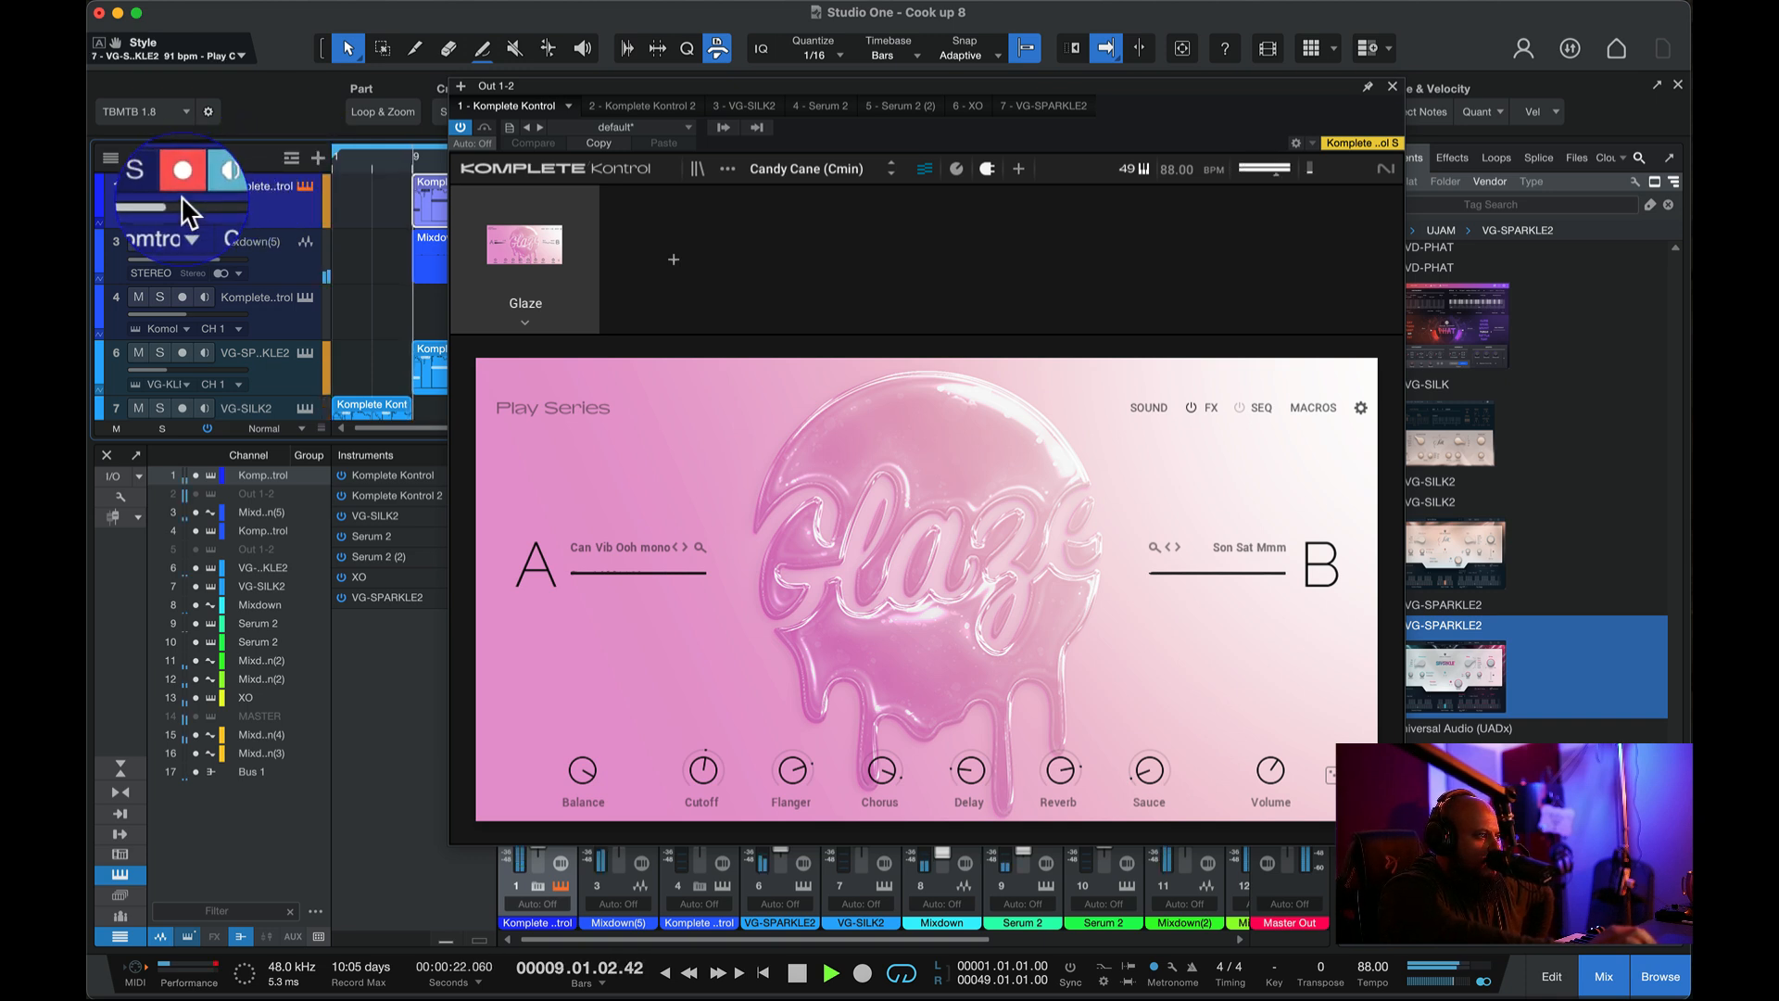
- Set track 1's Komplete Kontrol volume to -15.8 dB during playback, comparing the part muted and unmuted, and close its instrument window
drag(168, 203, 167, 204)
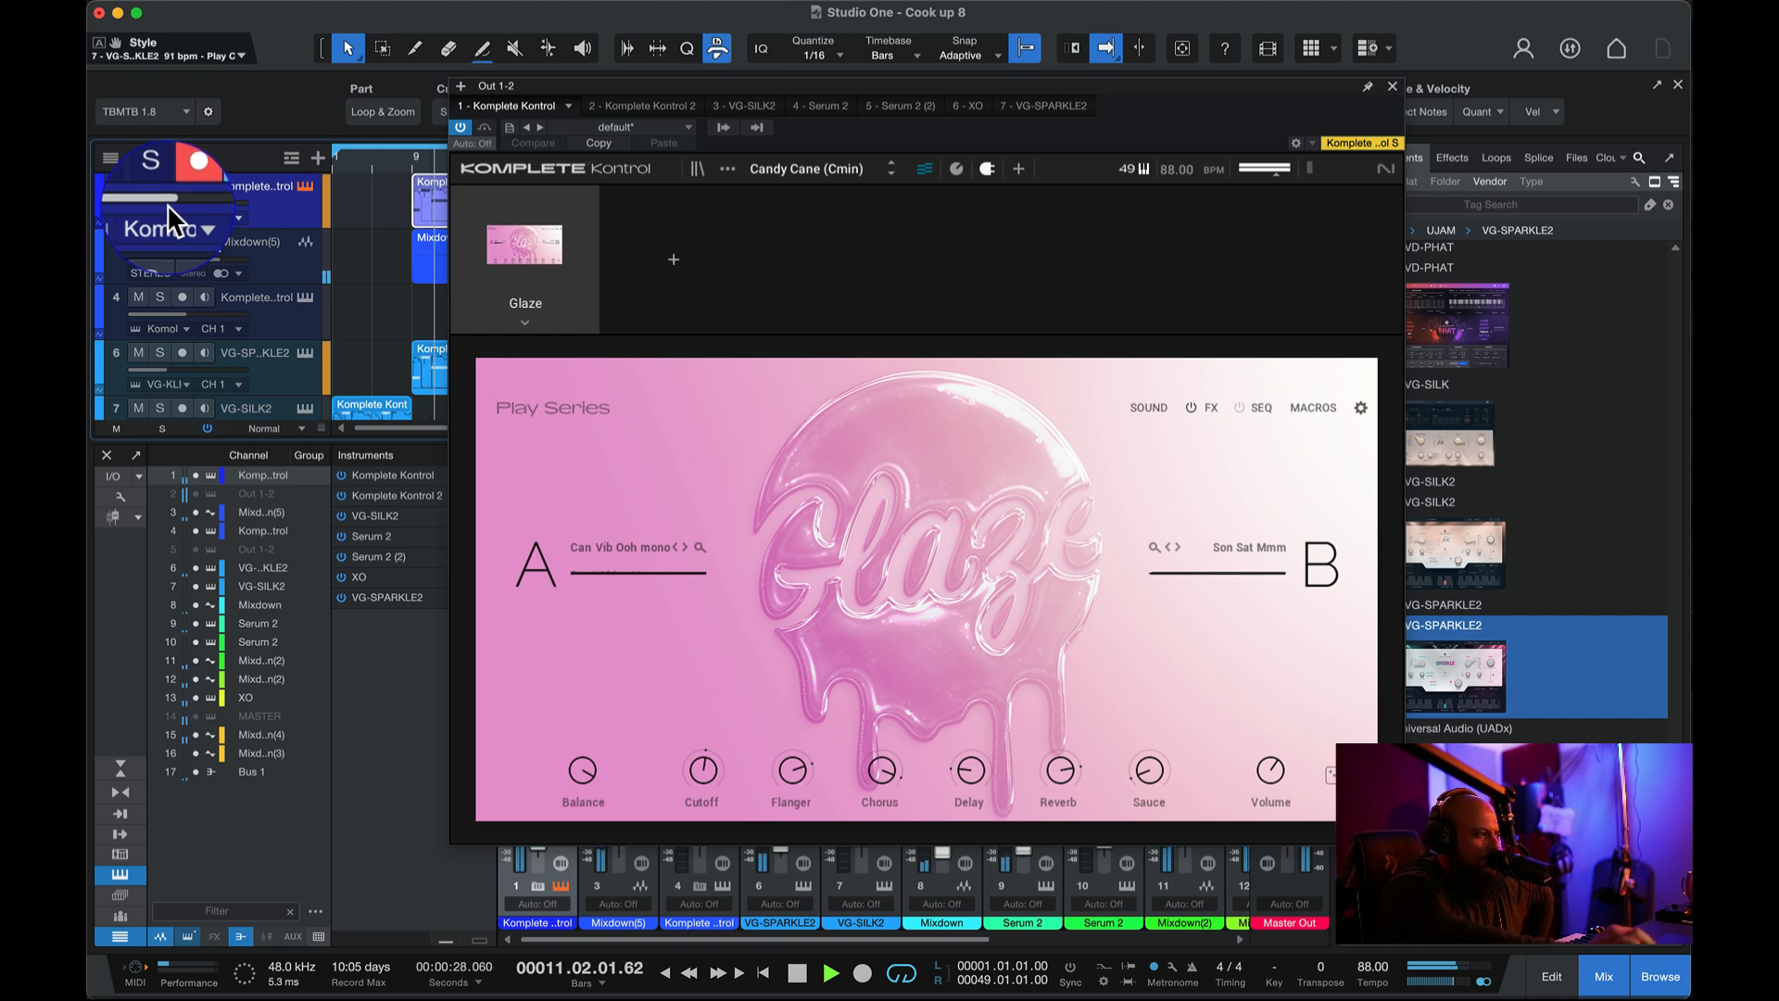
click(138, 185)
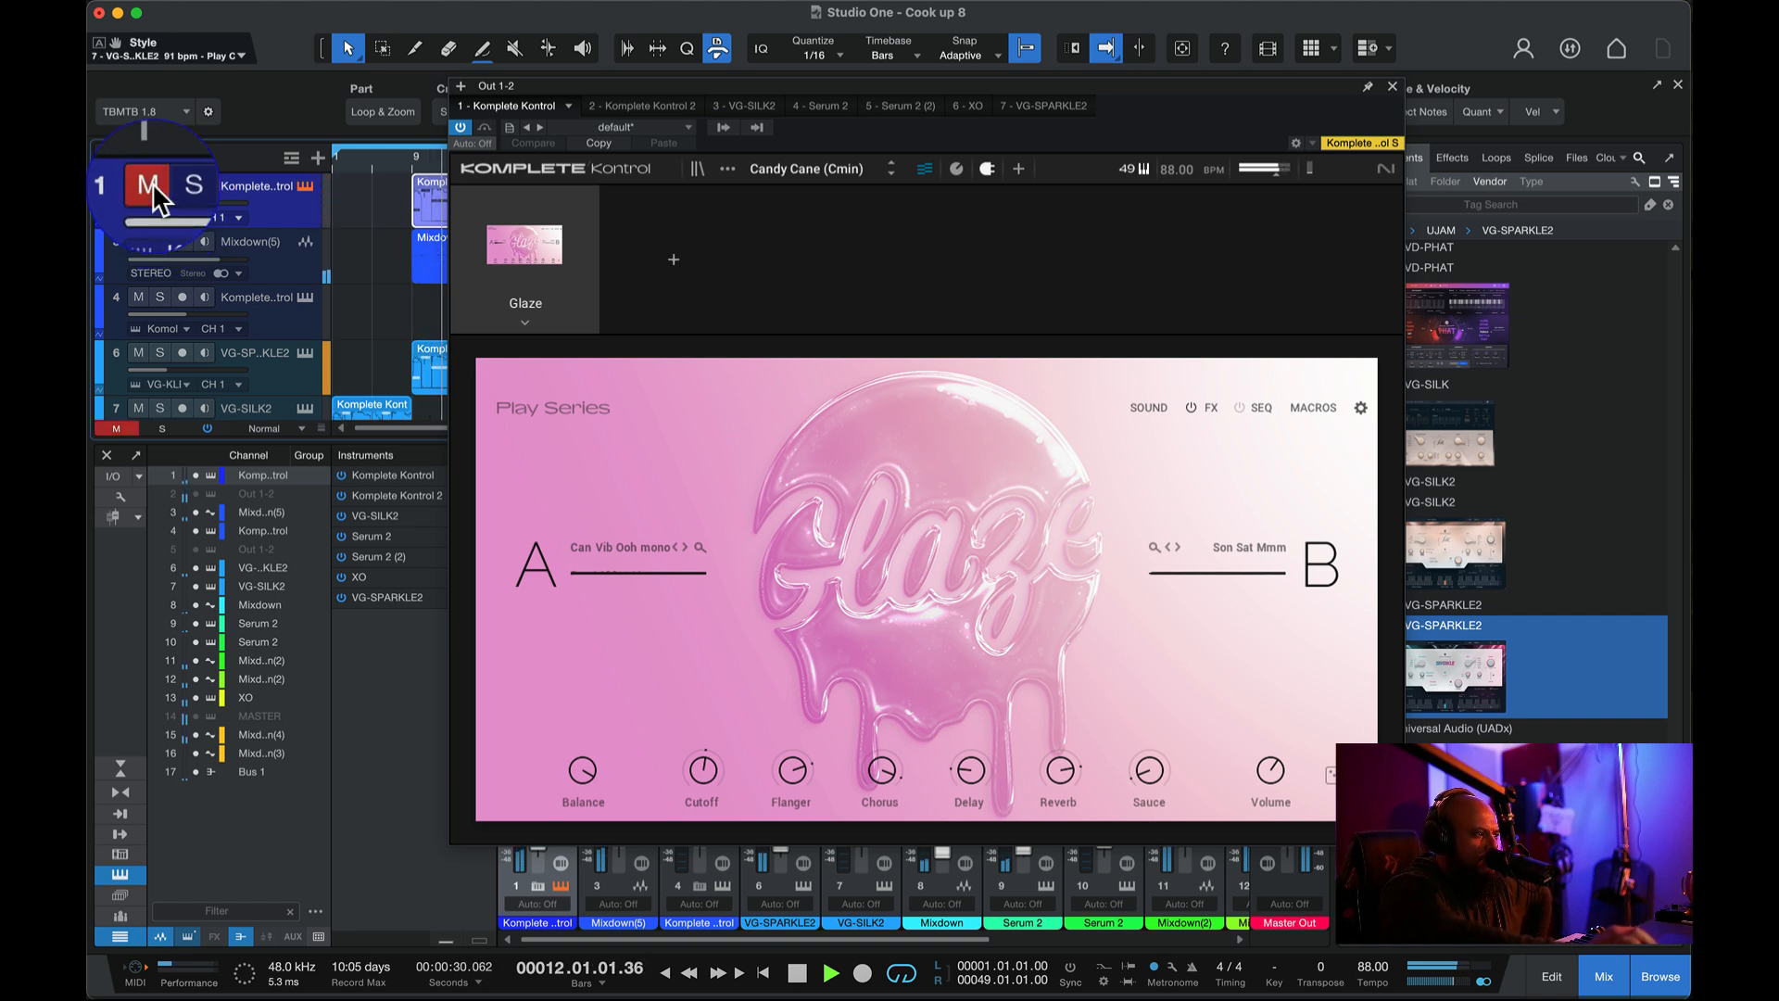
click(139, 185)
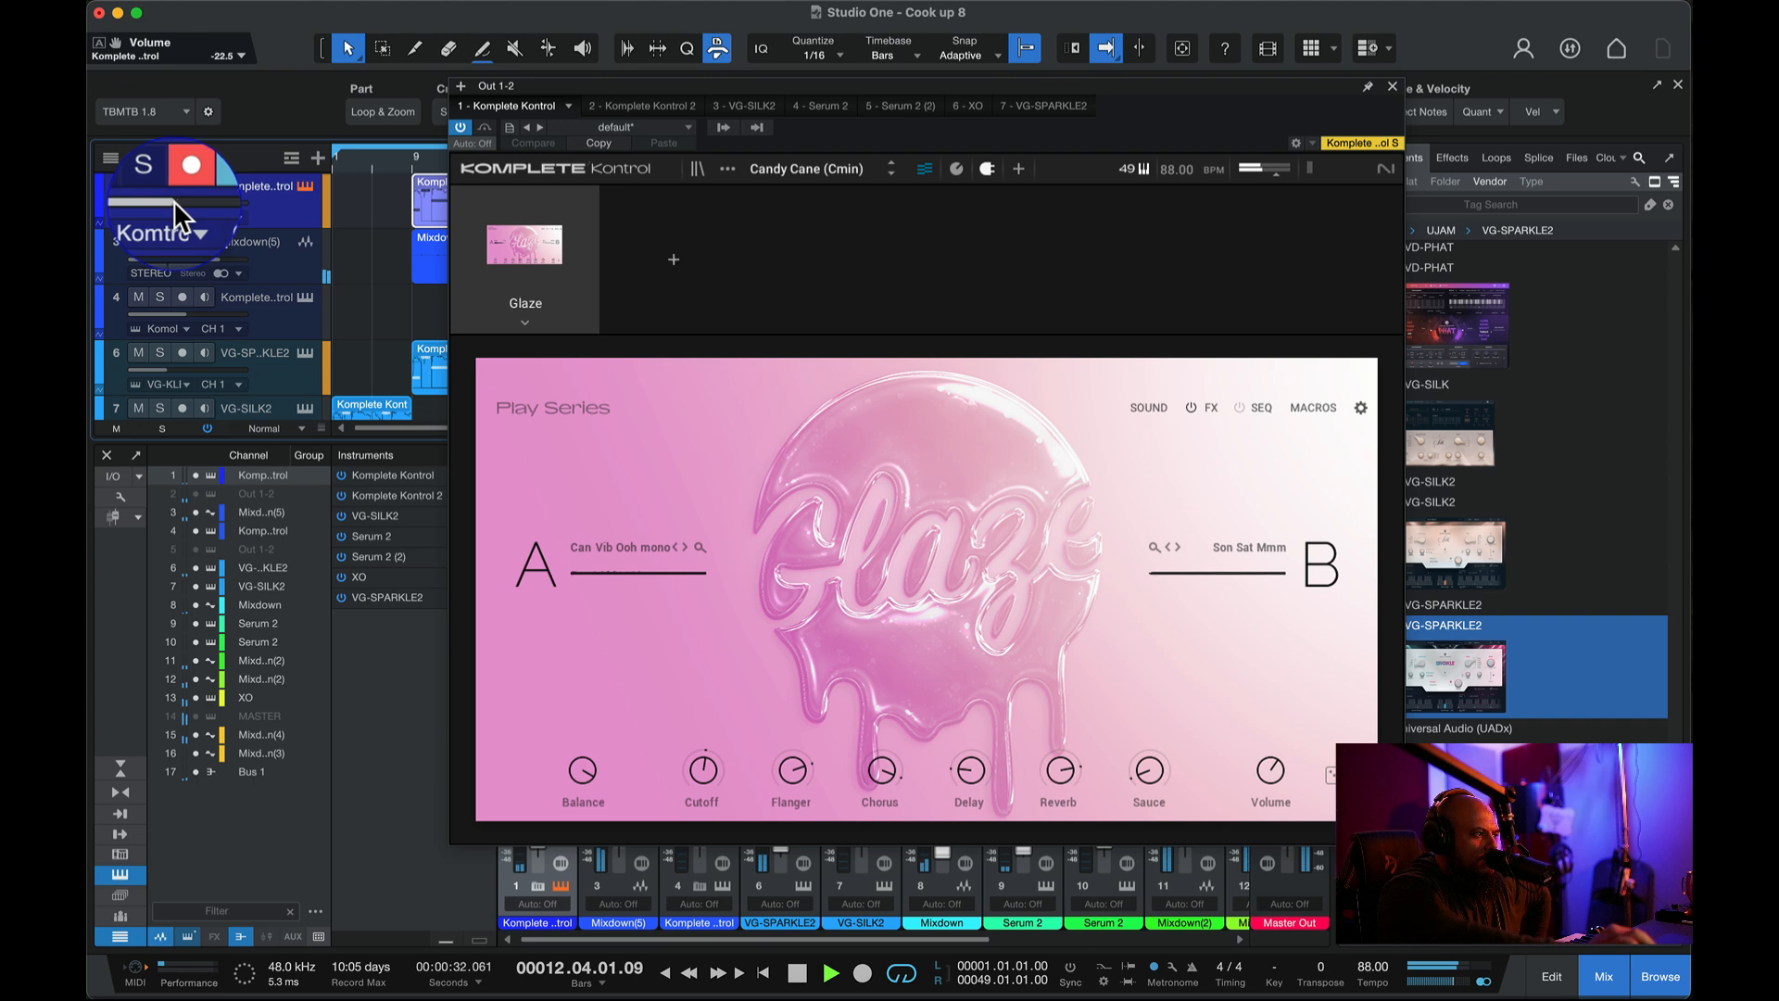
drag(176, 202, 182, 202)
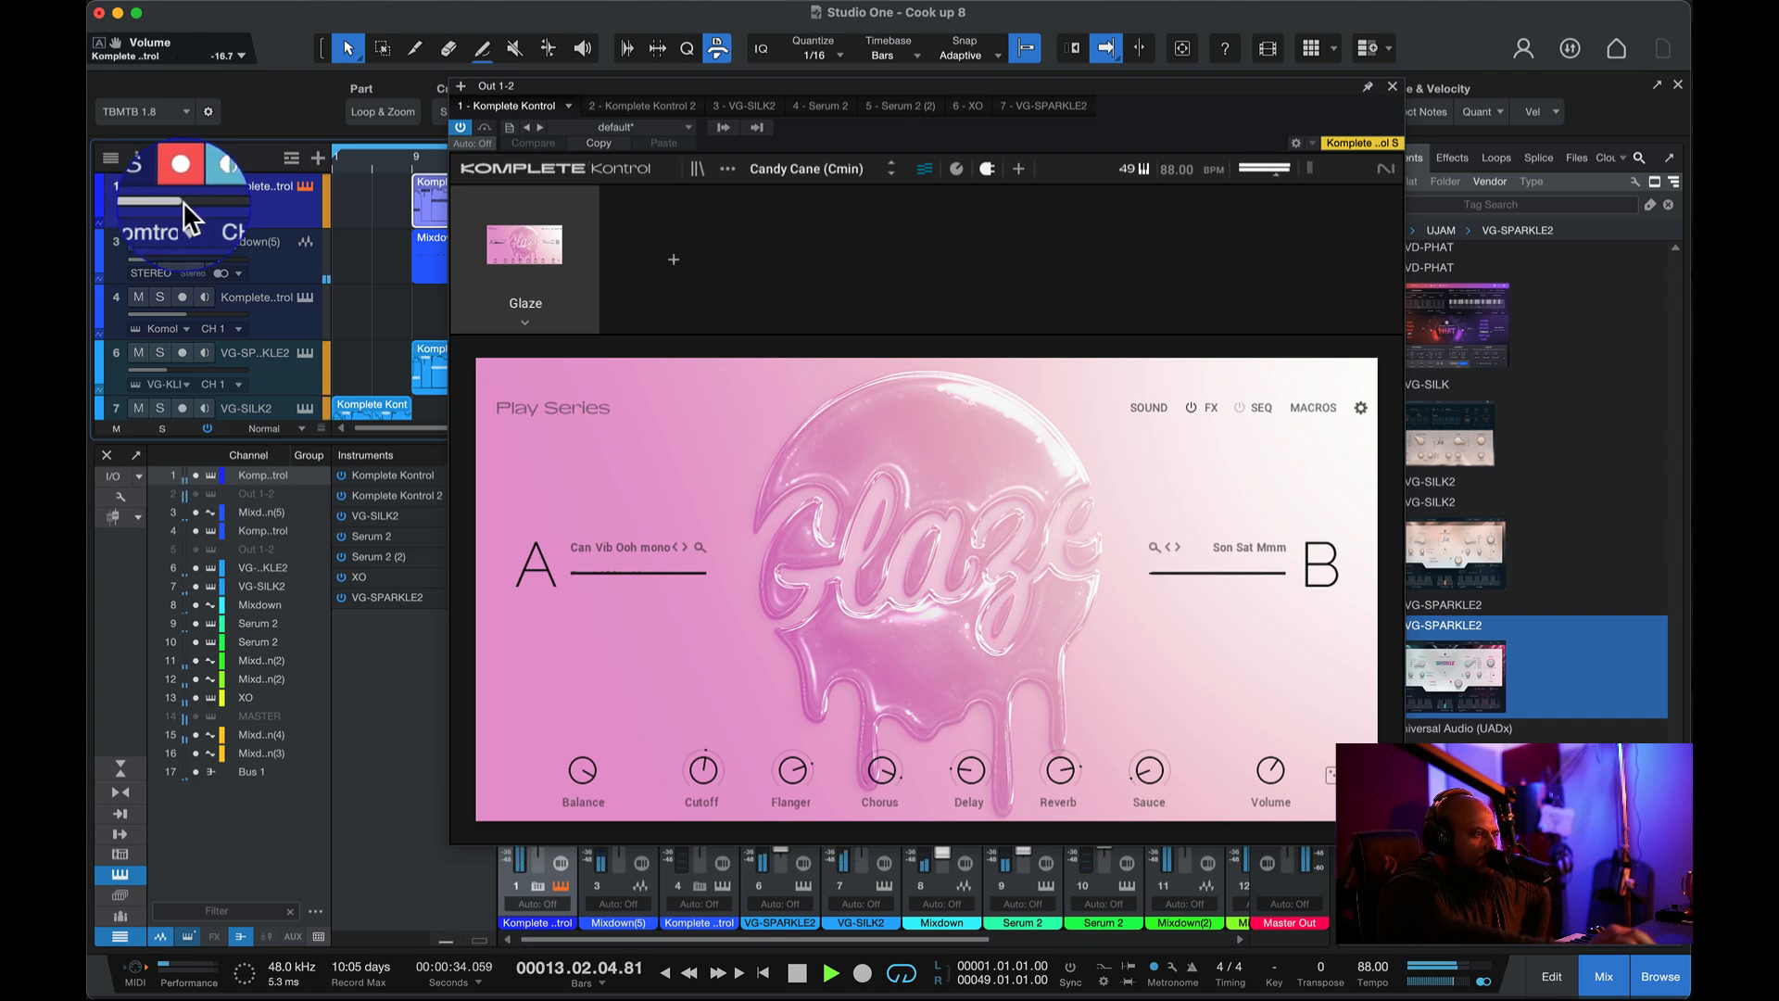
click(1395, 86)
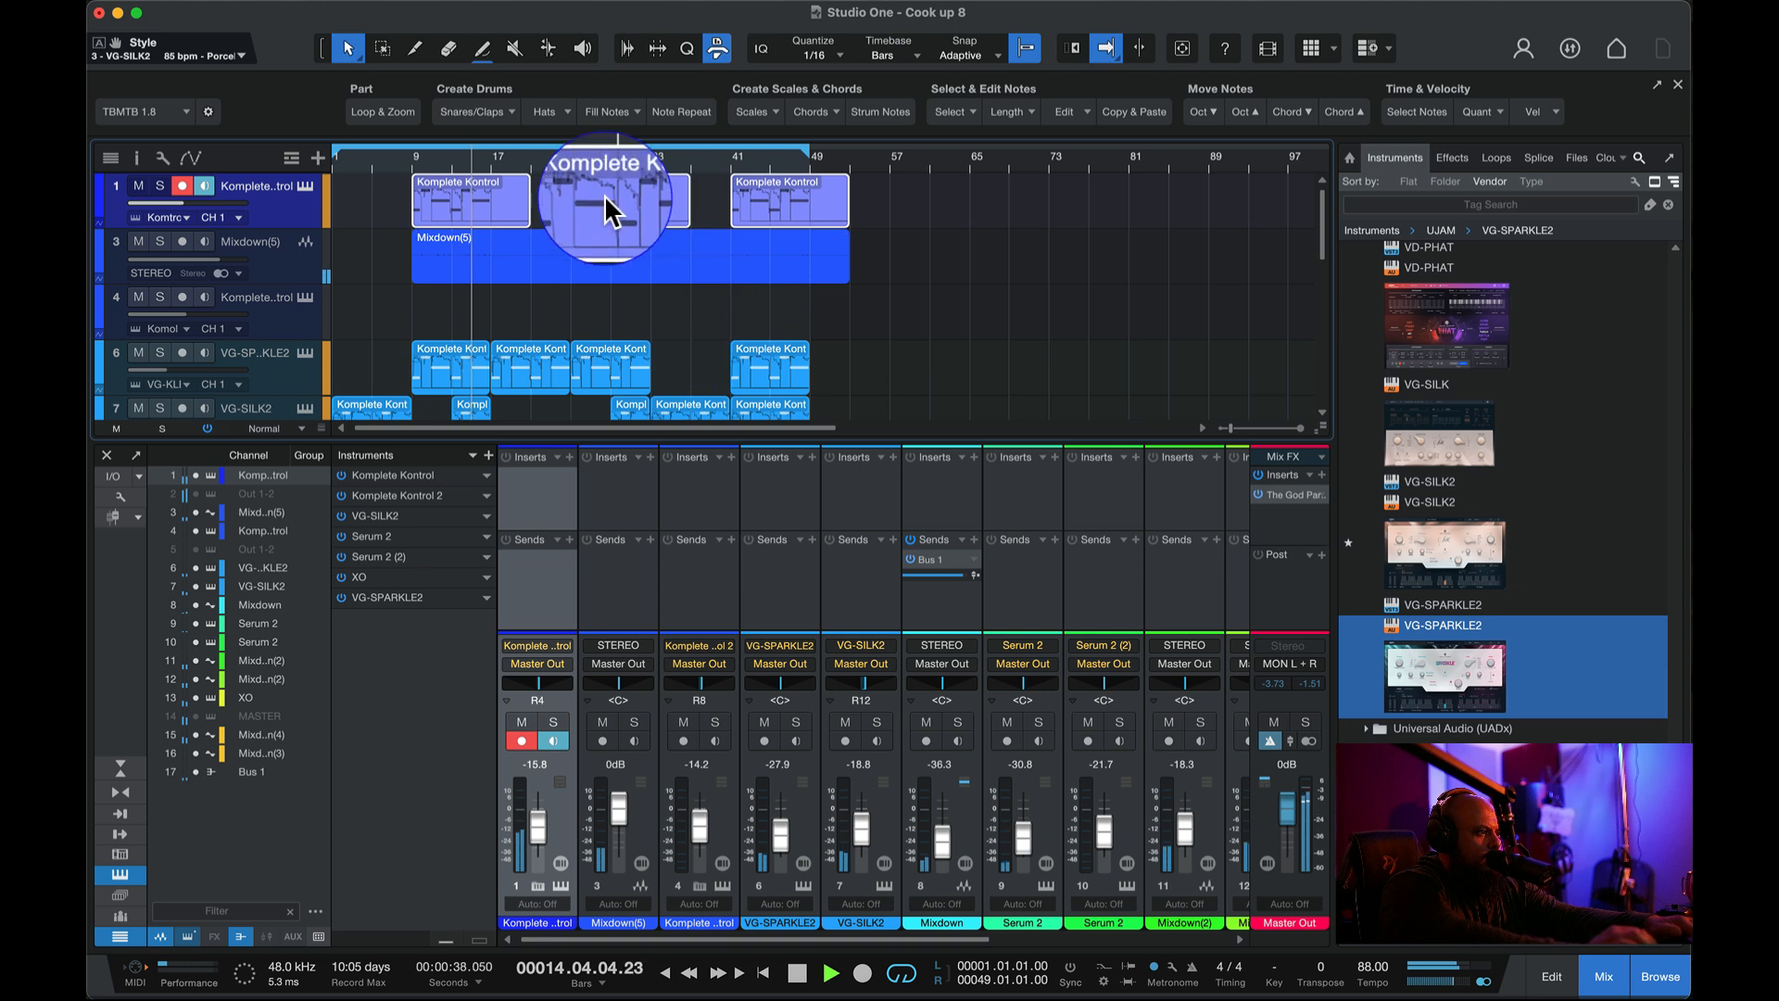
- Solo track 1, stop playback and mix down its three Komplete Kontrol clips to a new audio track
click(159, 183)
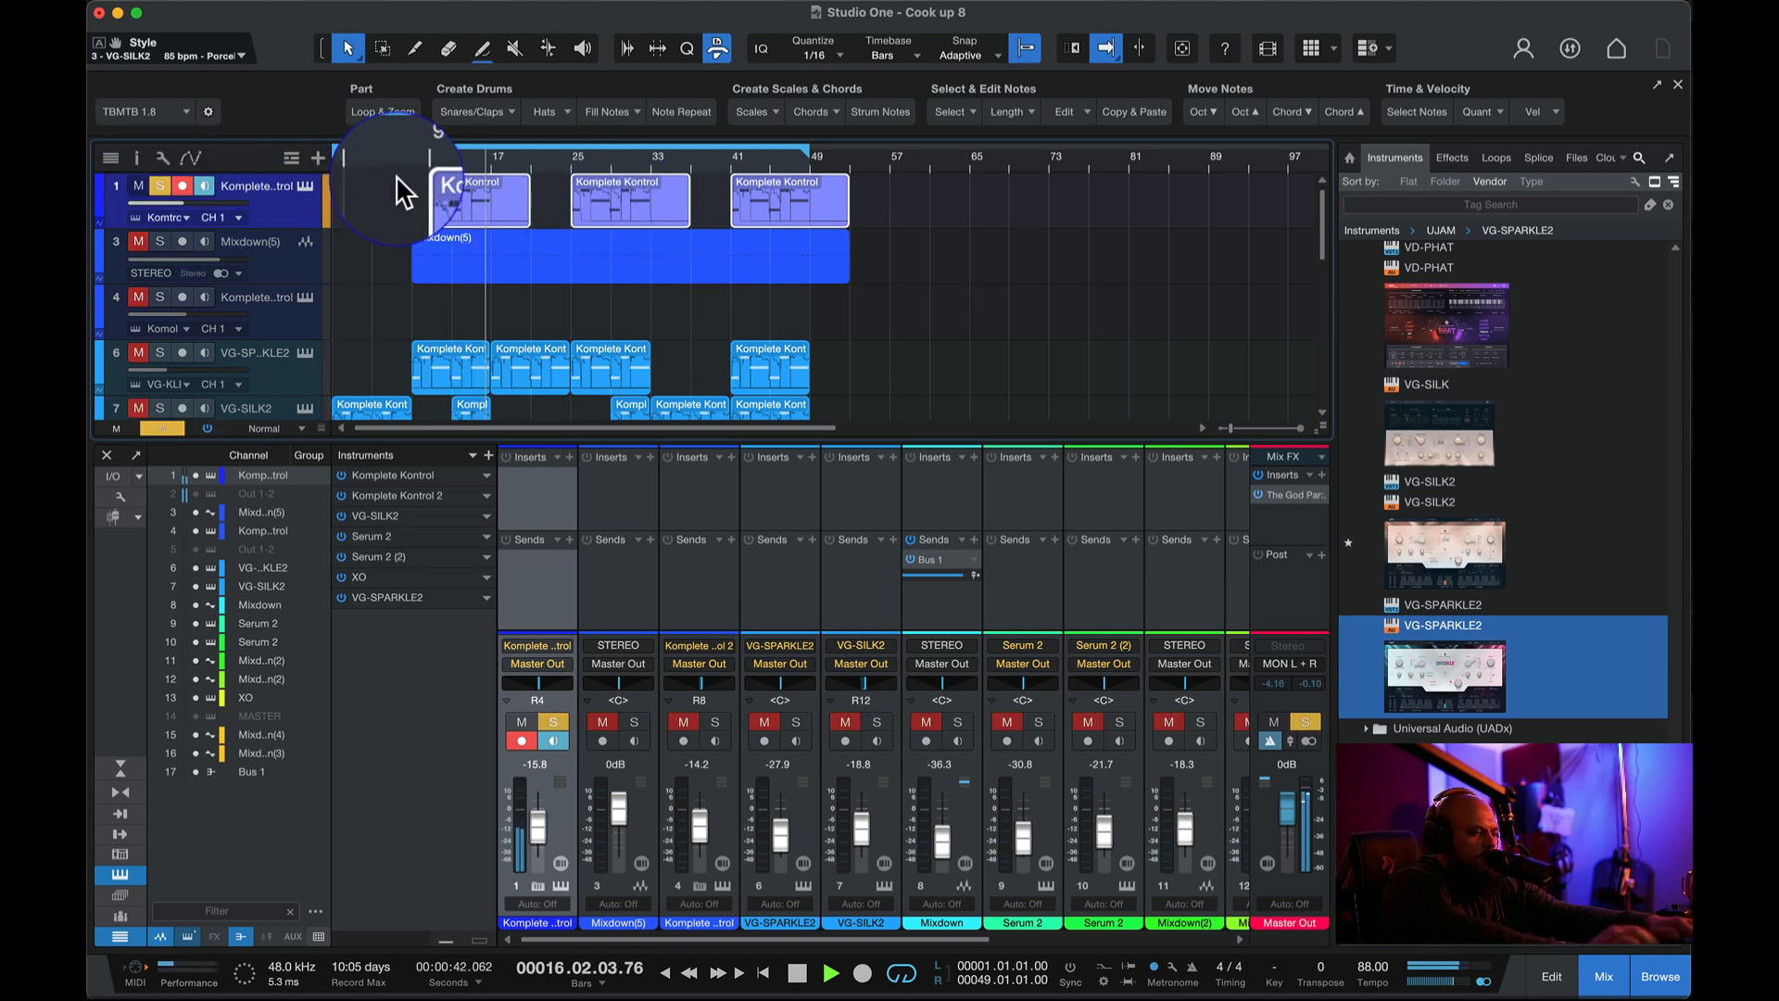
key(space)
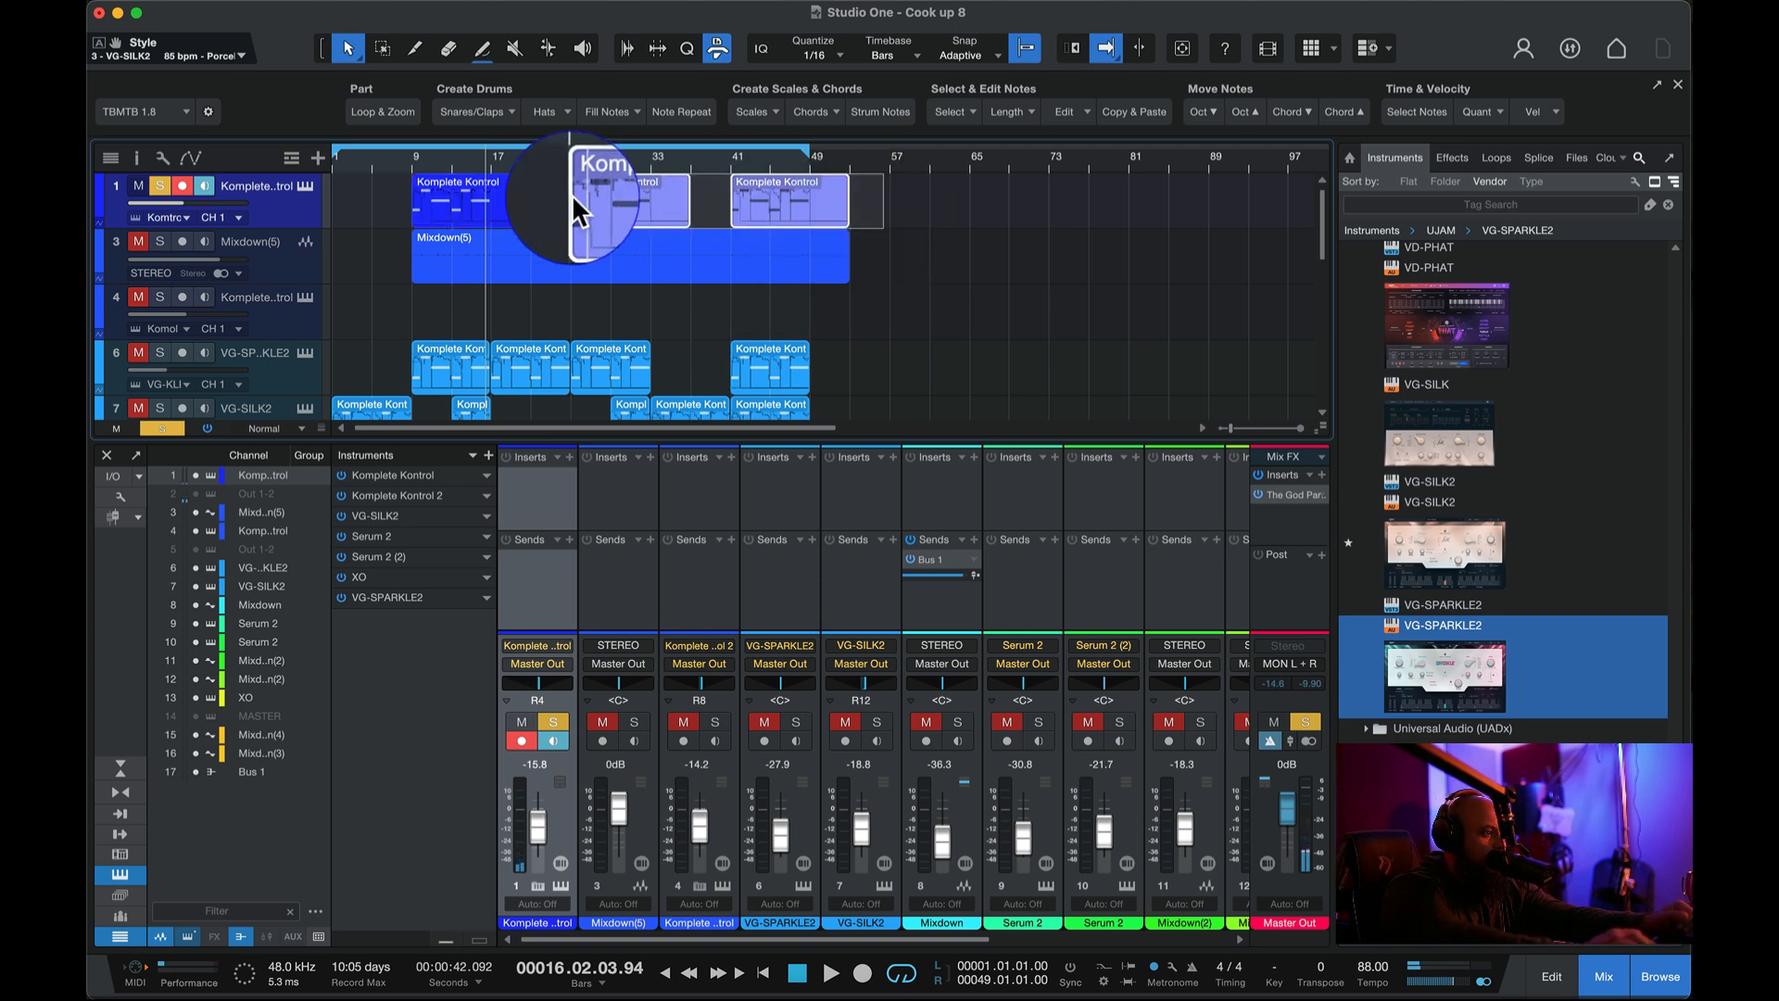
right_click(476, 200)
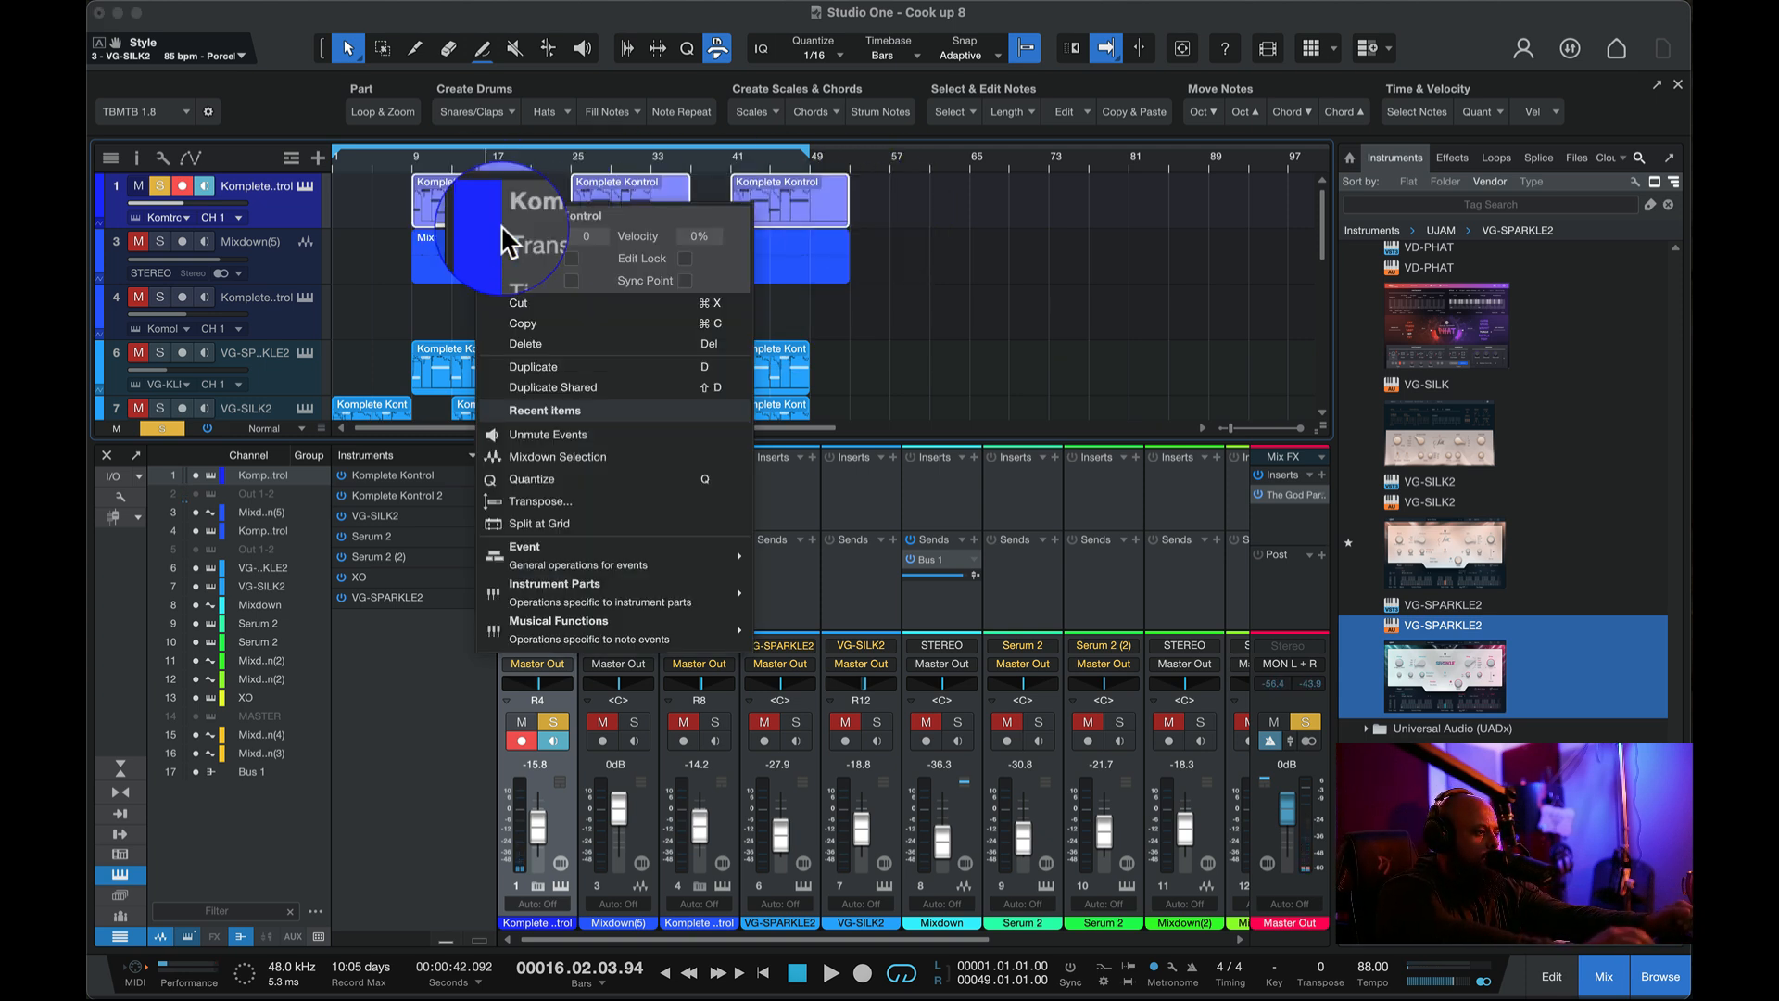
click(597, 442)
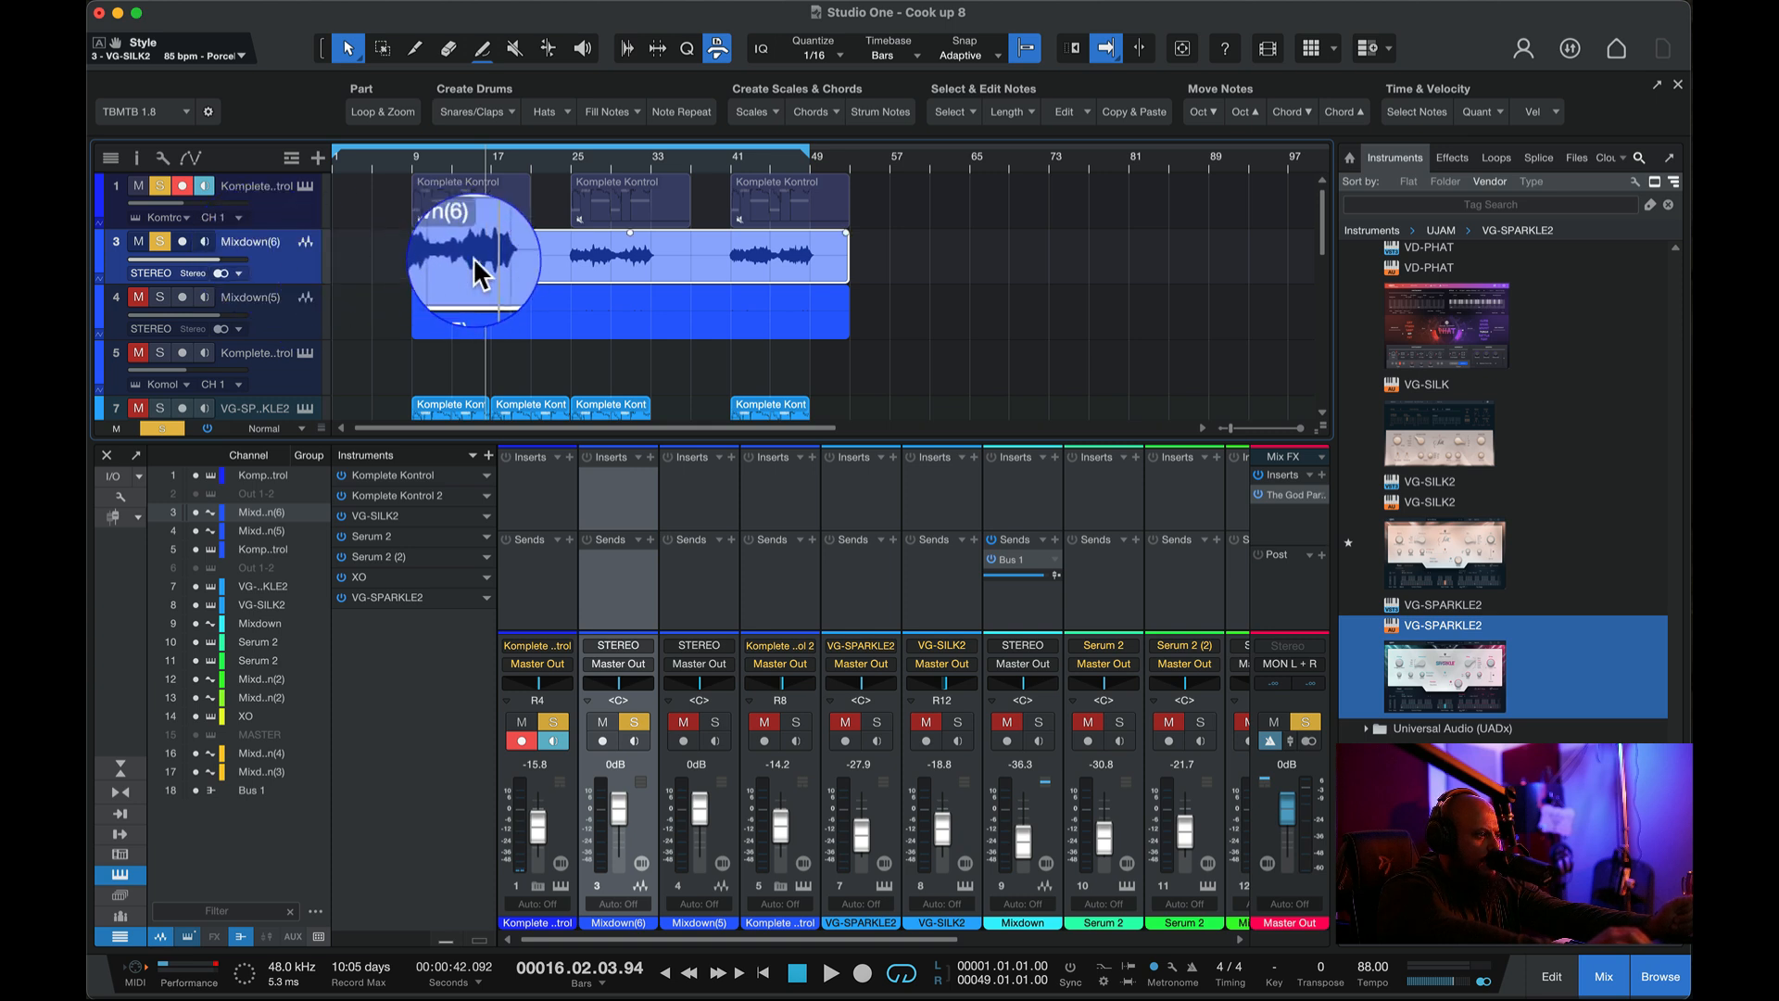
- Play from bar 9 and insert Pro EQ on the Mixdown(6) track with a low cut at 195 Hz
click(400, 152)
key(space)
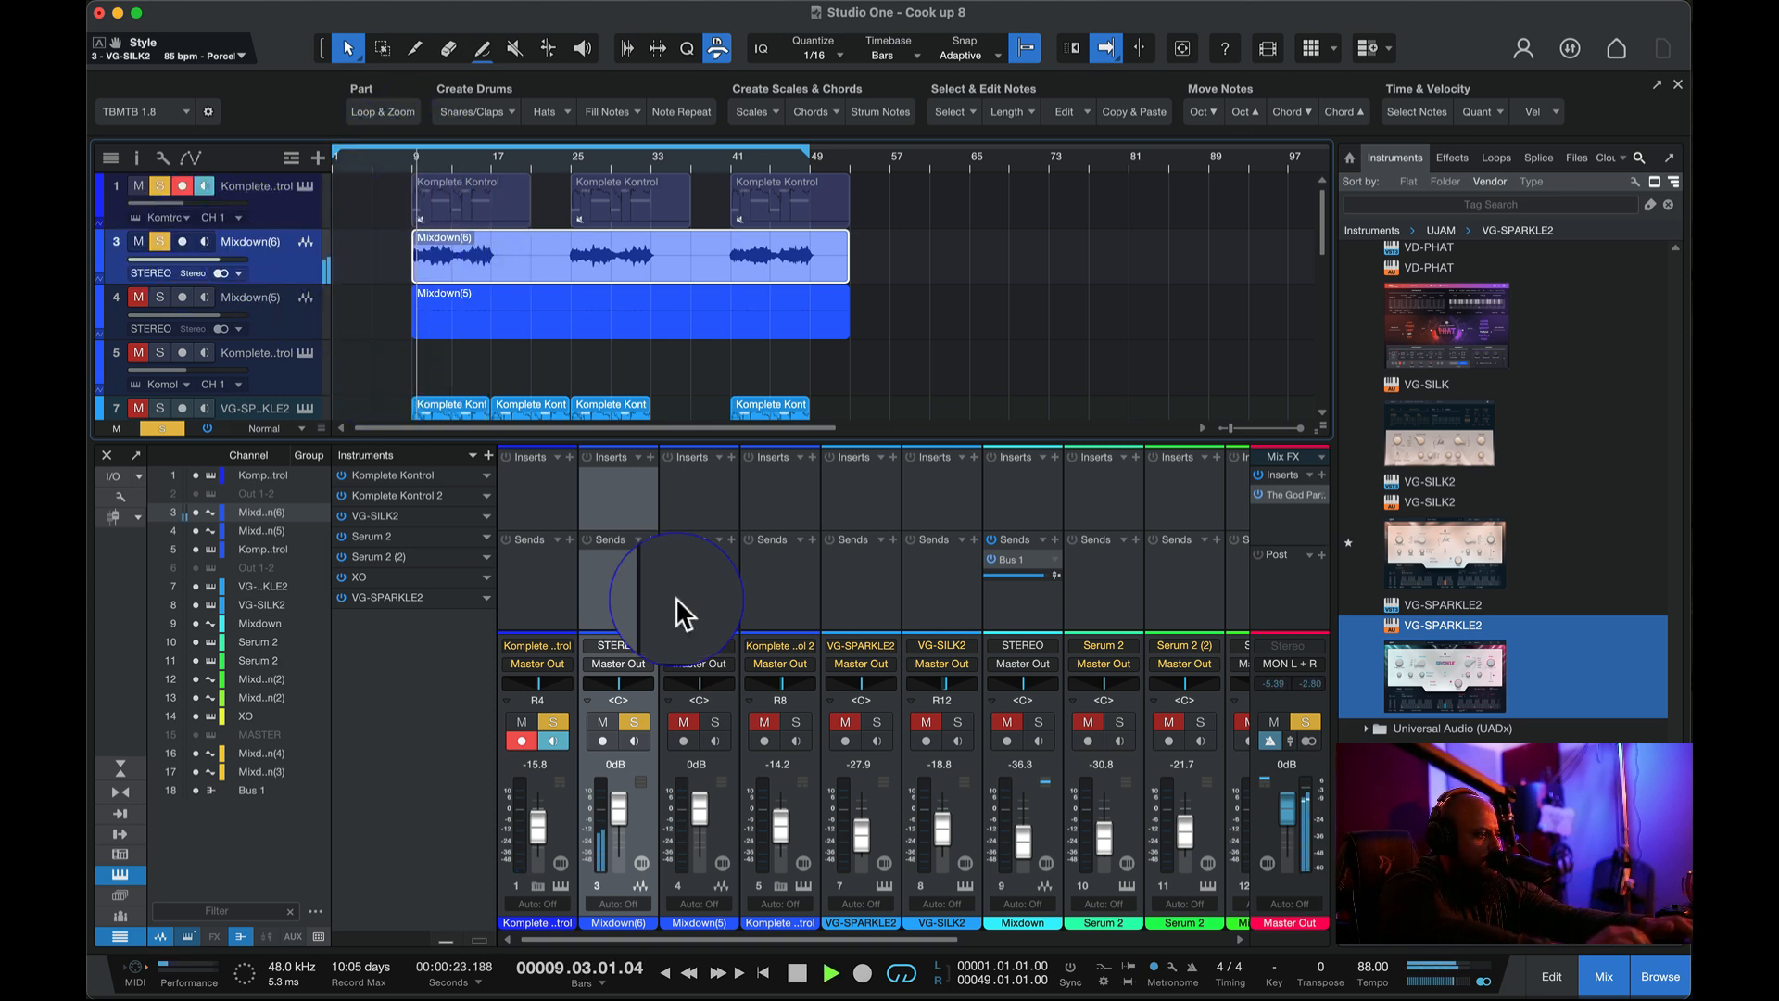
click(648, 457)
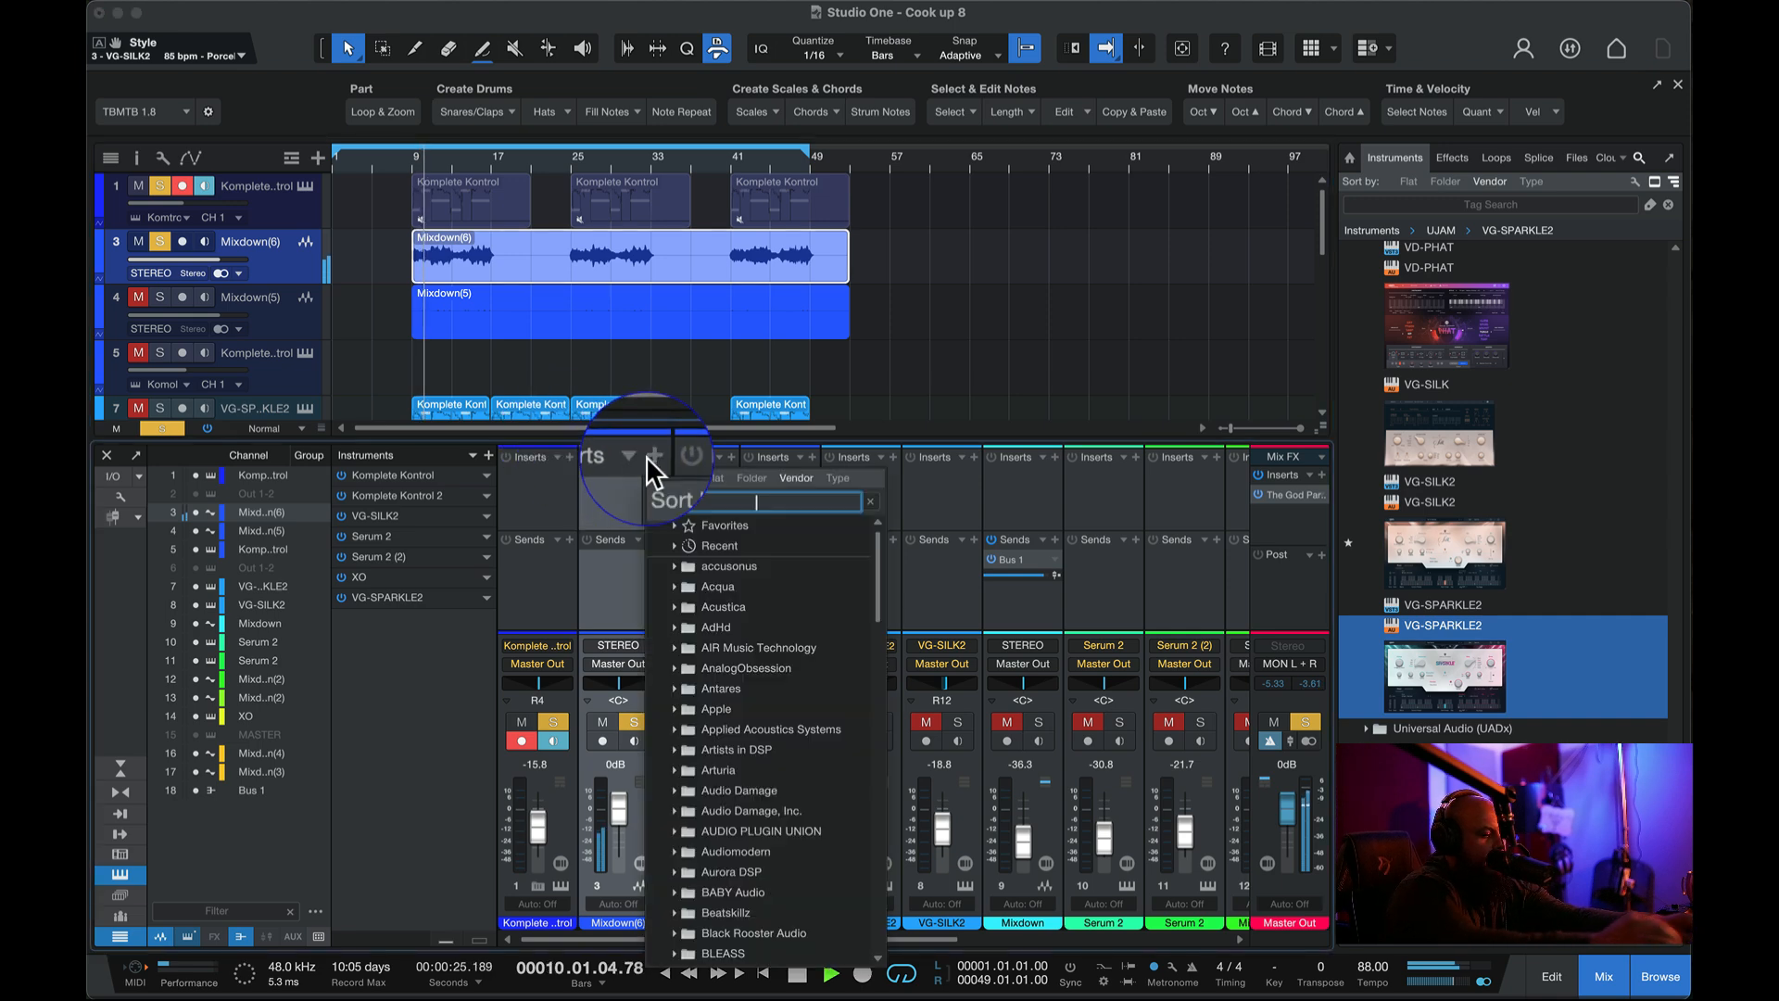
text(eq)
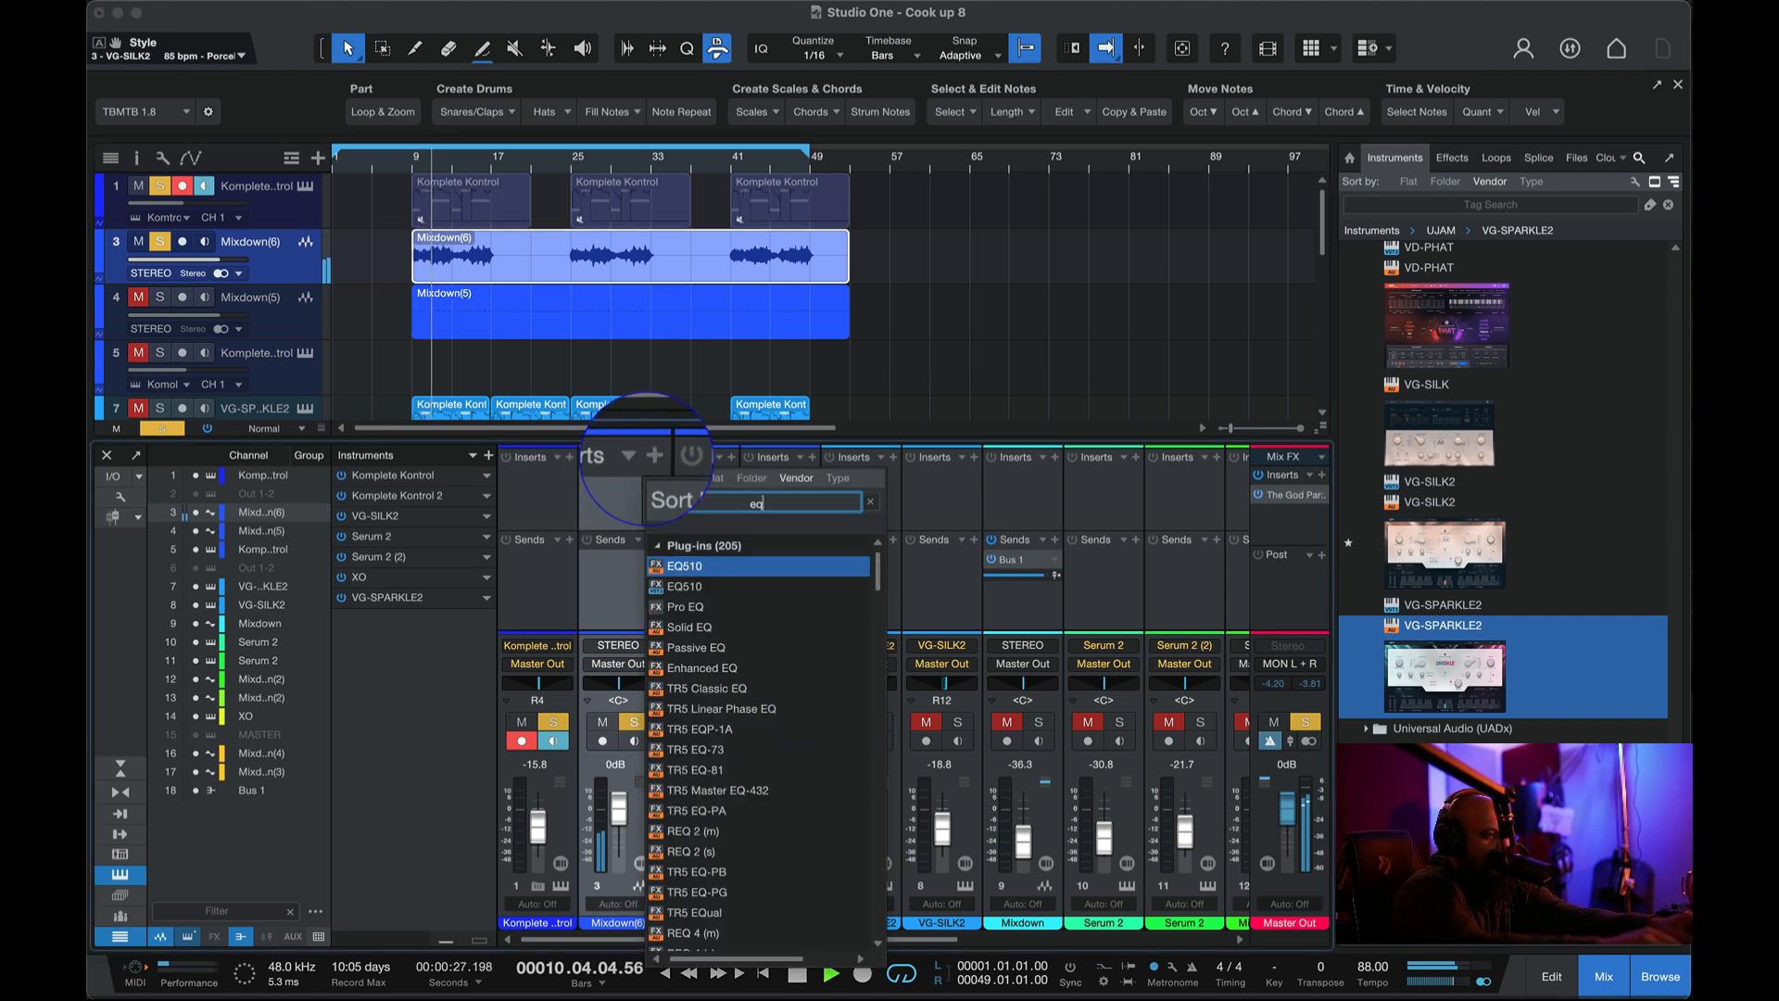
click(686, 603)
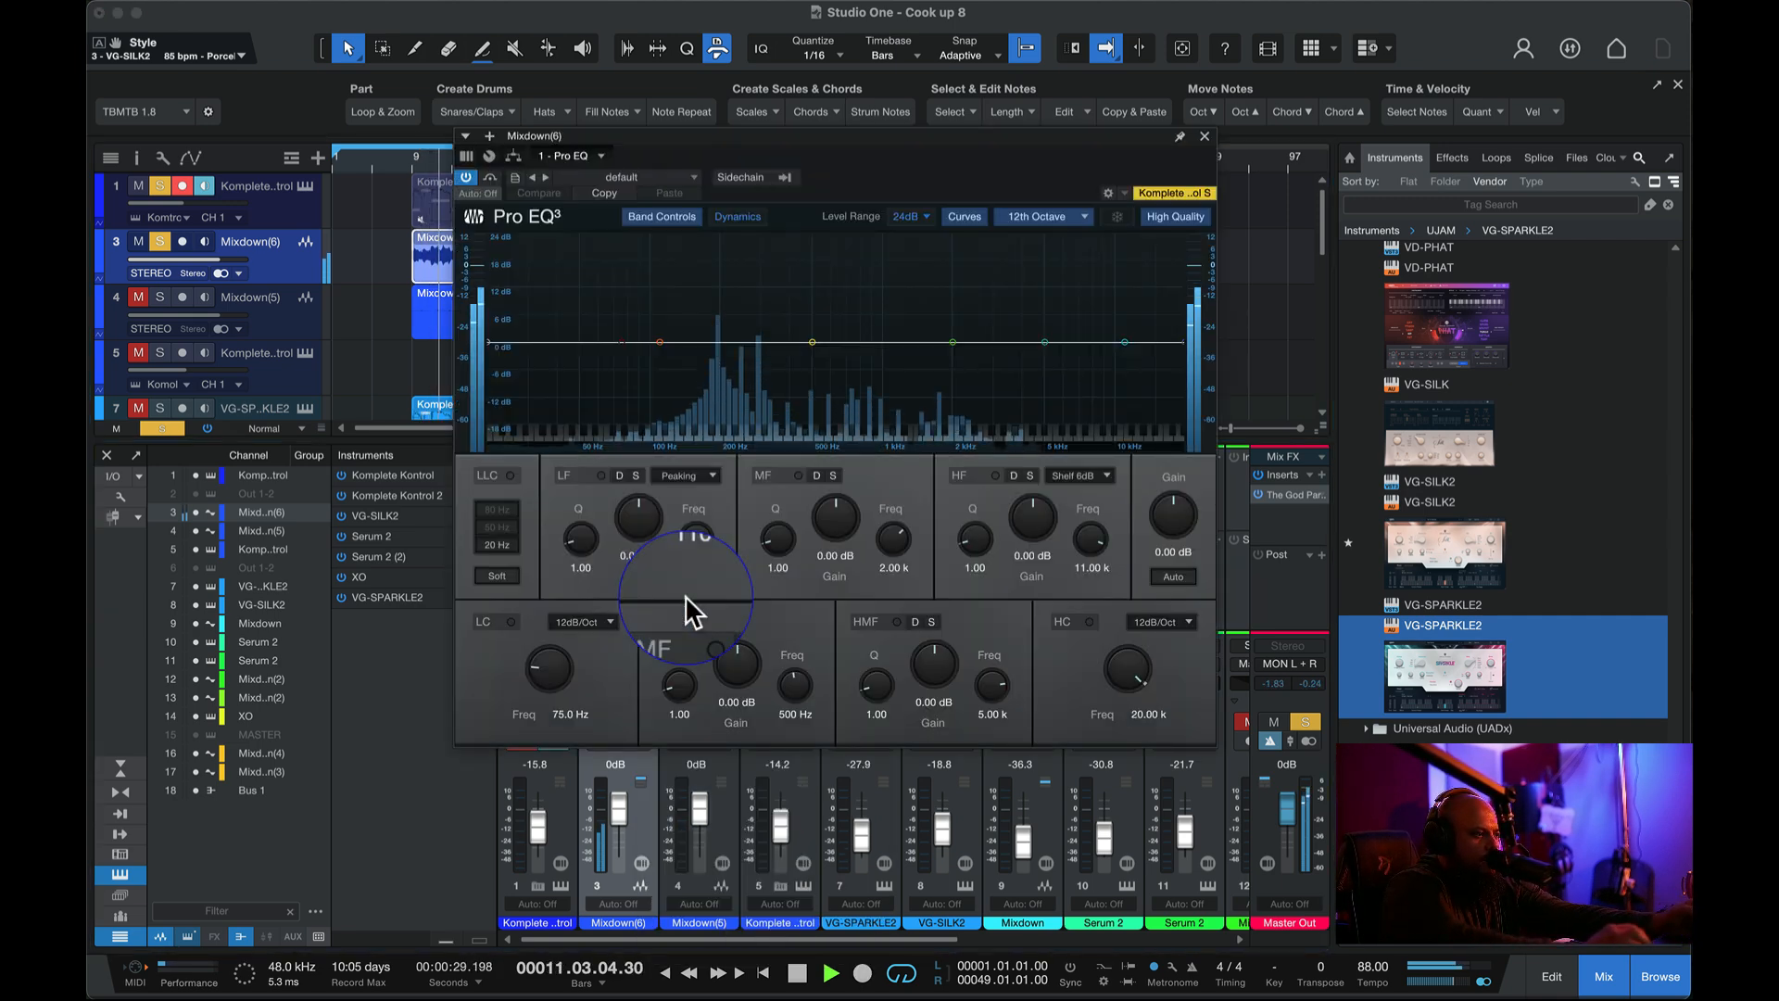
drag(629, 341, 717, 350)
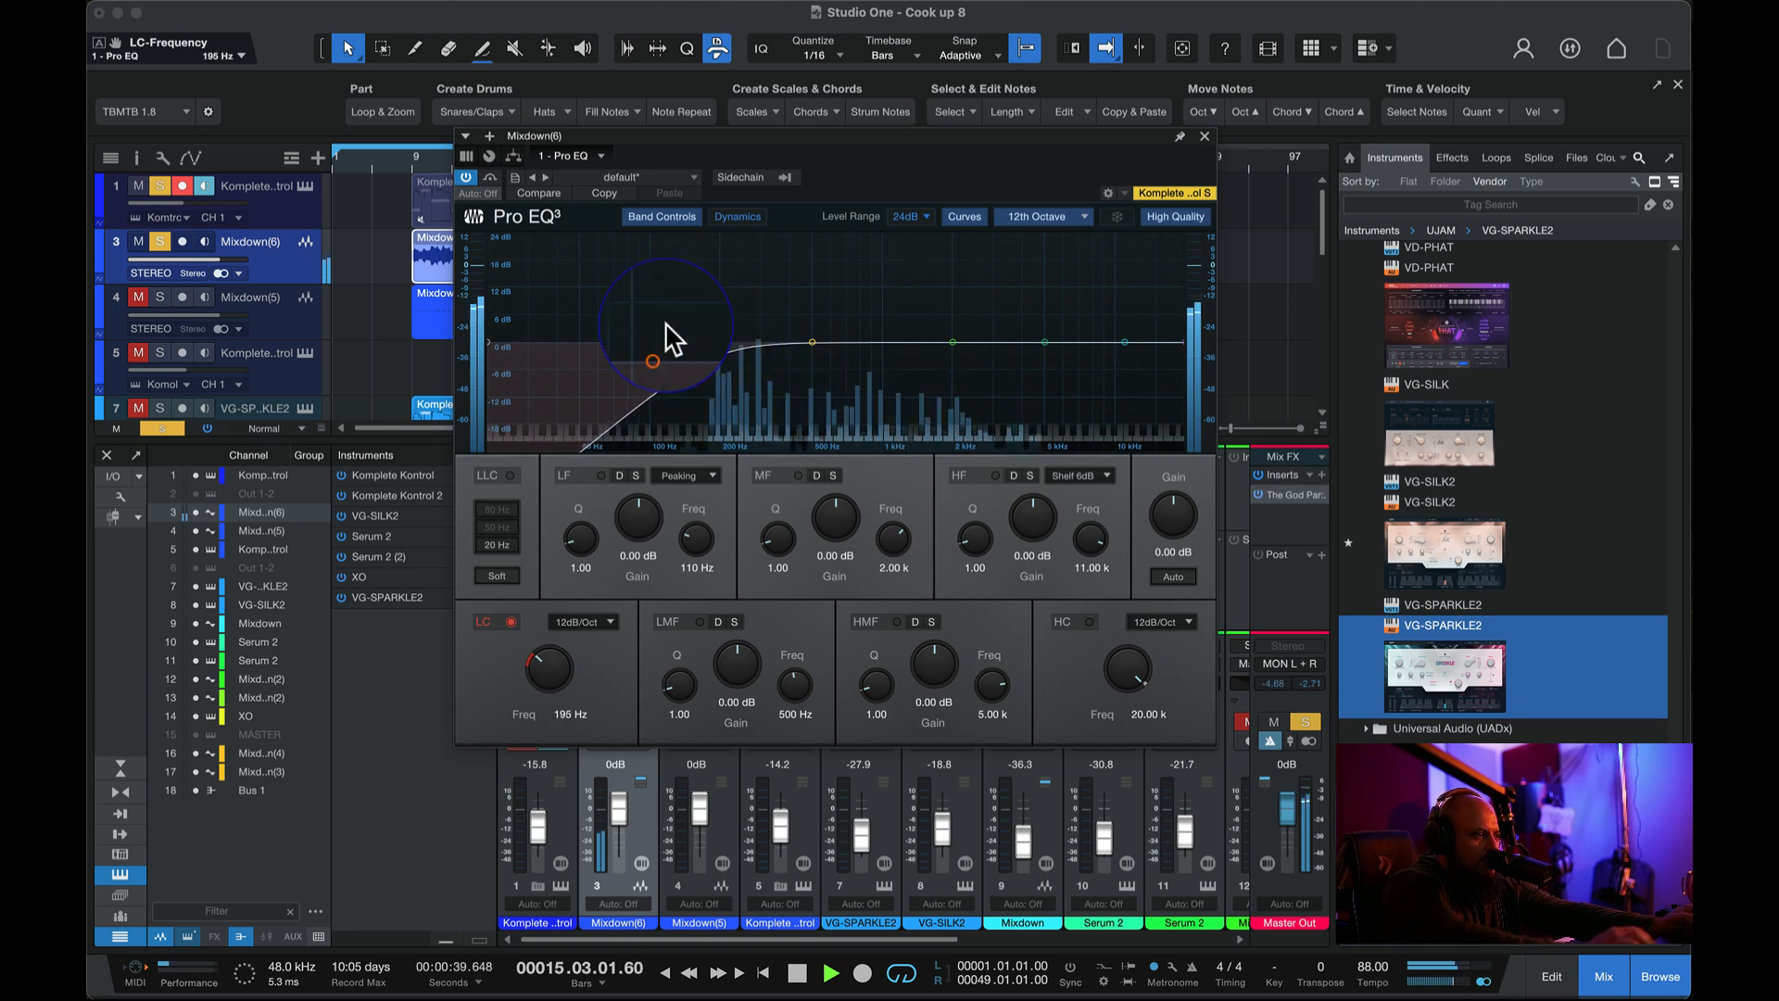
- Compare the Mixdown(6) track with Pro EQ bypassed and active from bar 9, close the EQ and stop playback
click(466, 181)
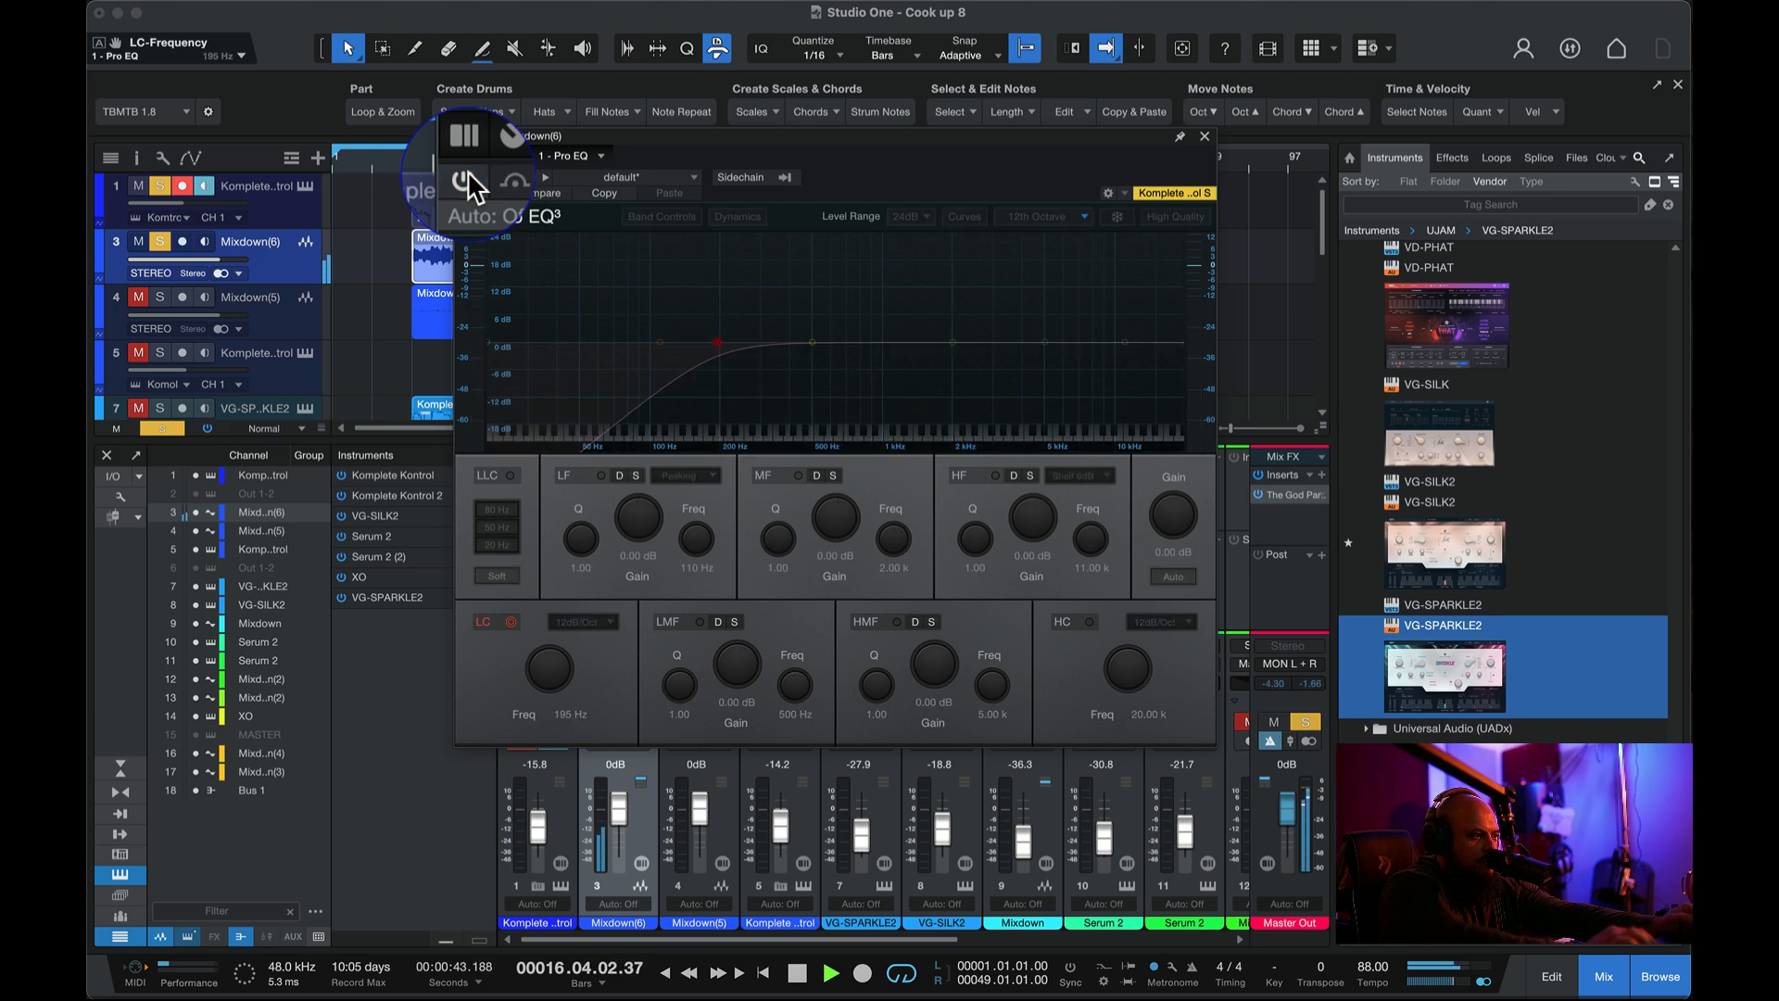
click(408, 157)
click(466, 182)
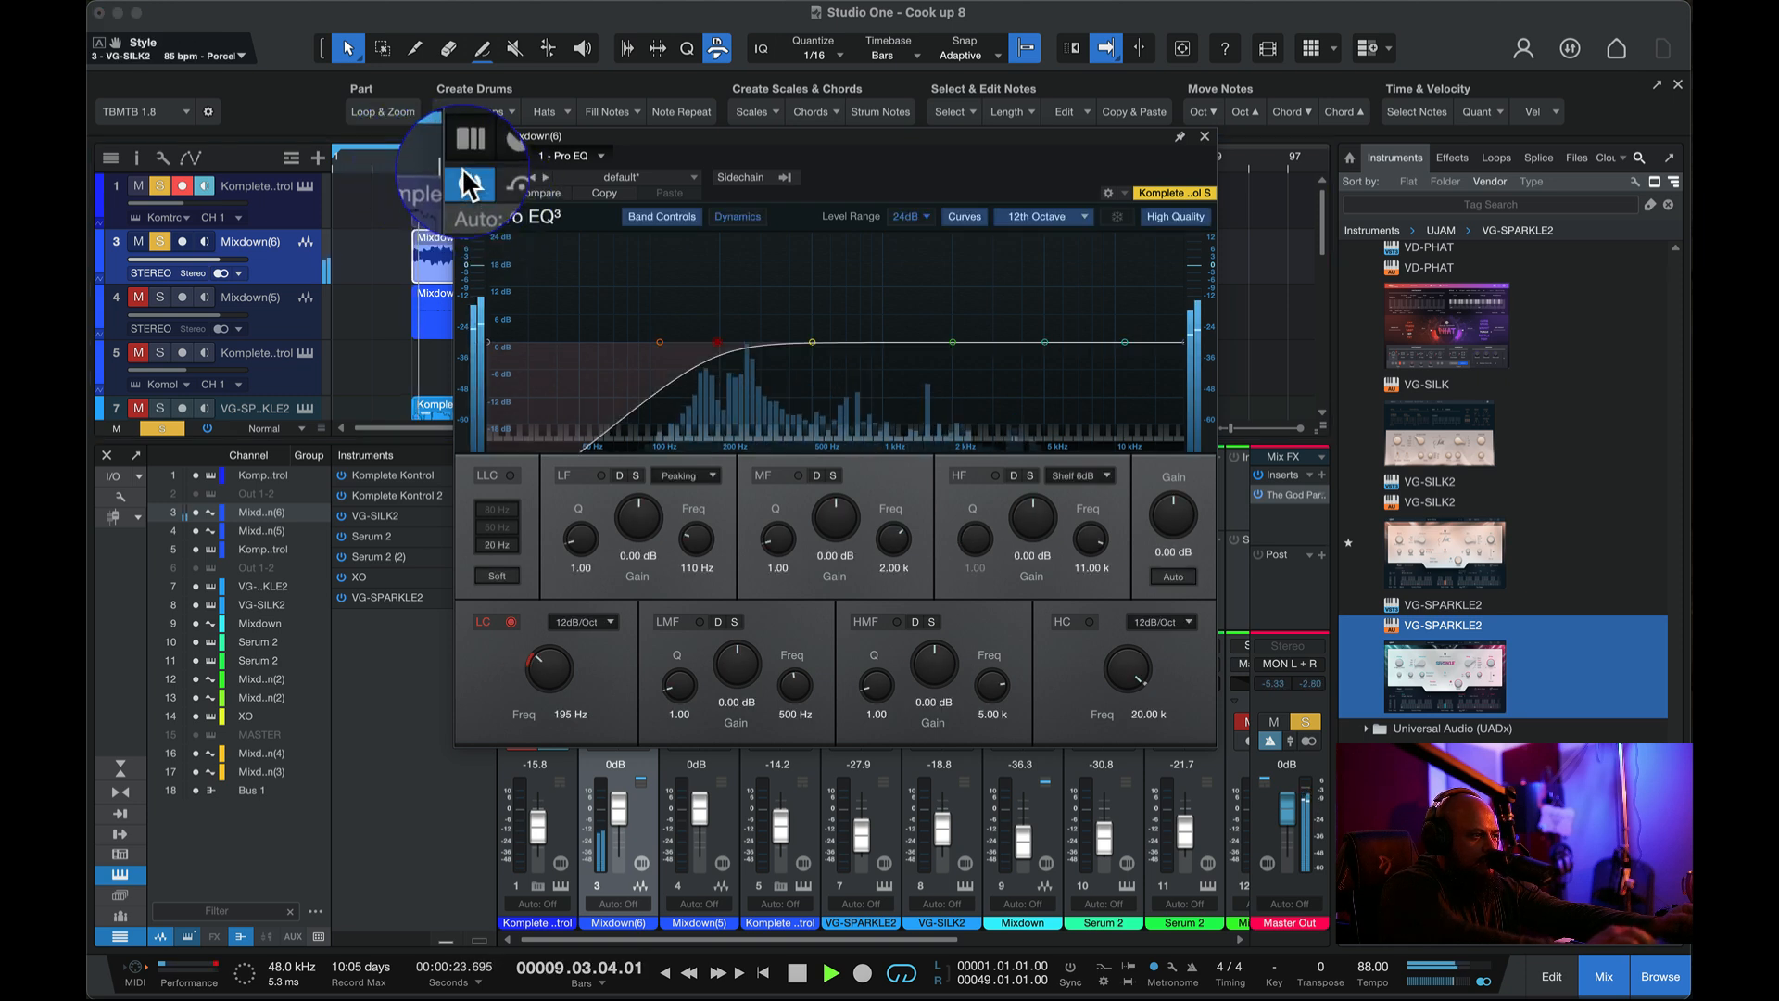
click(466, 182)
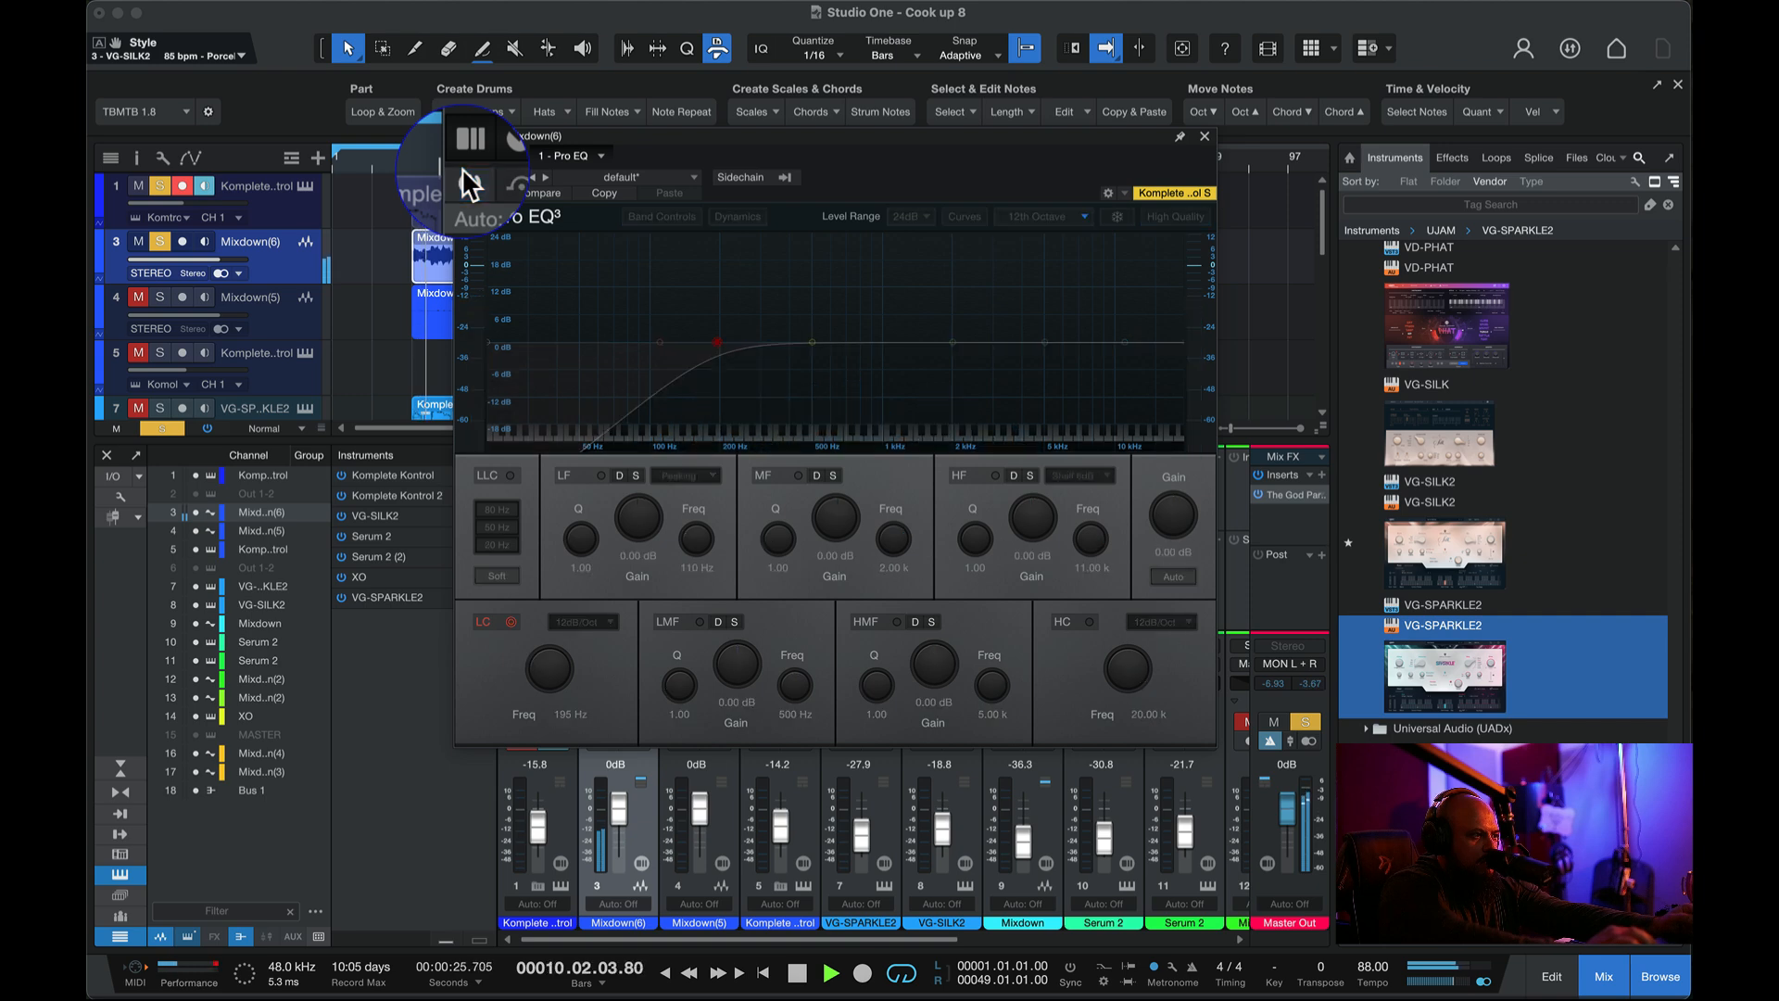
click(466, 182)
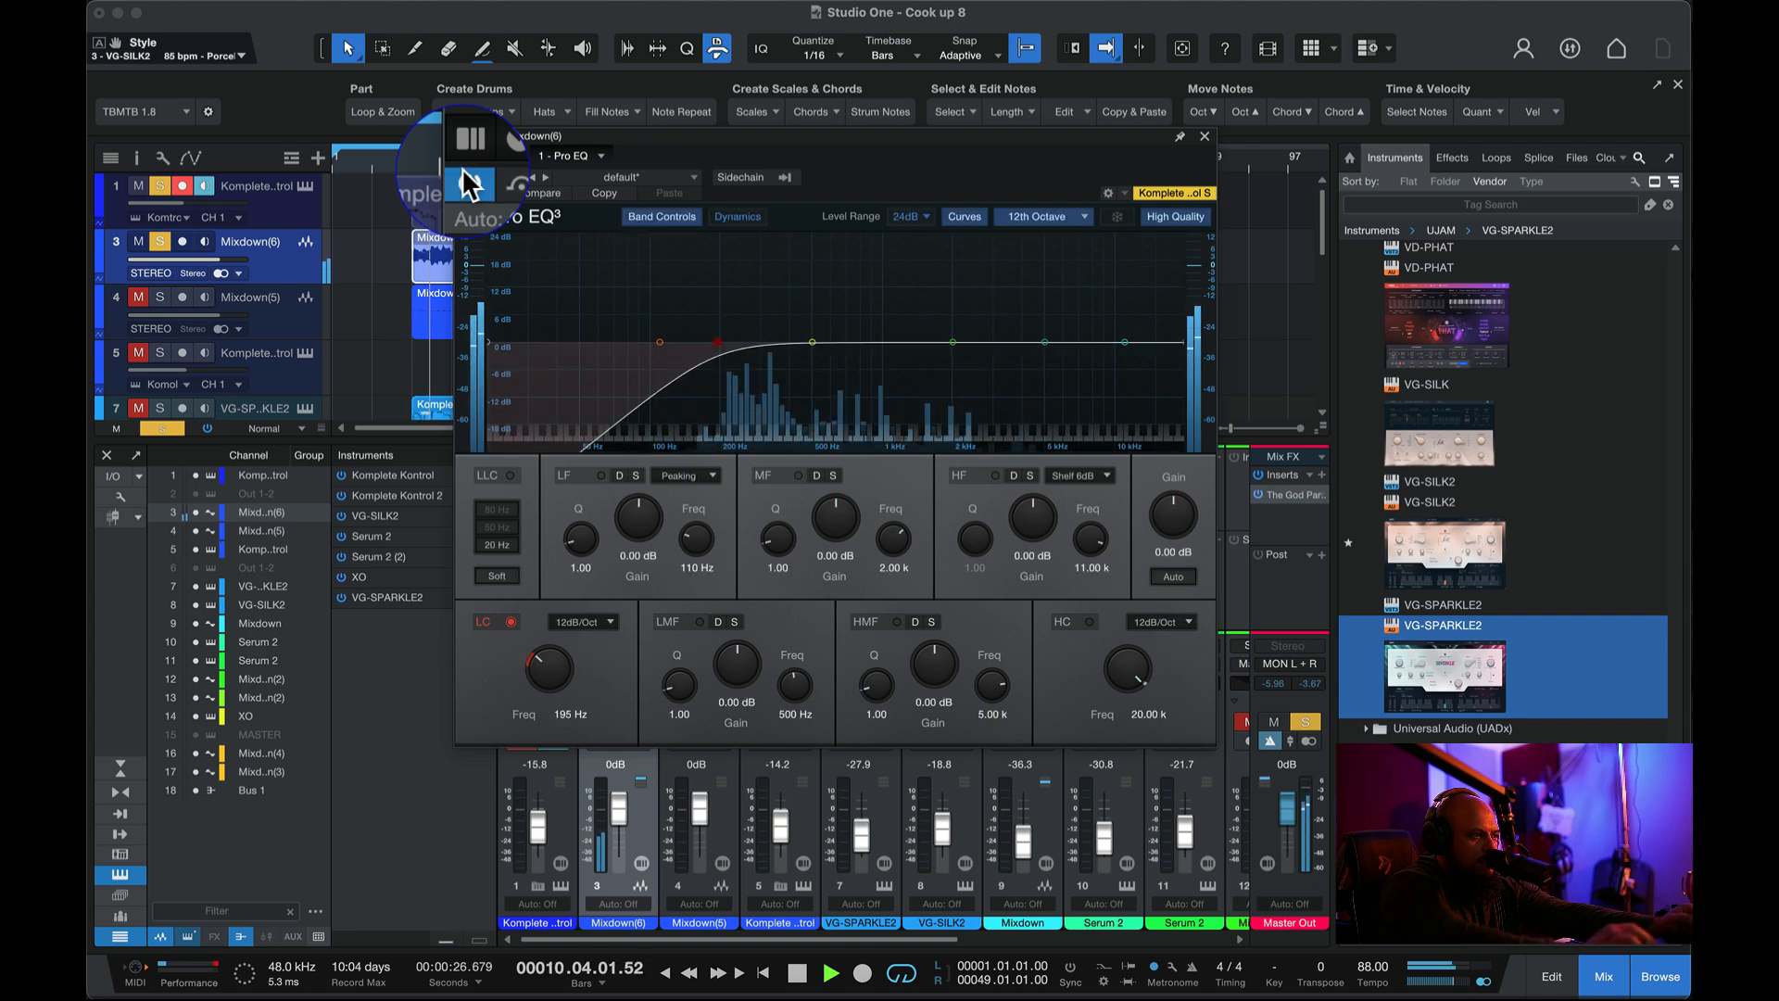
click(1204, 136)
key(space)
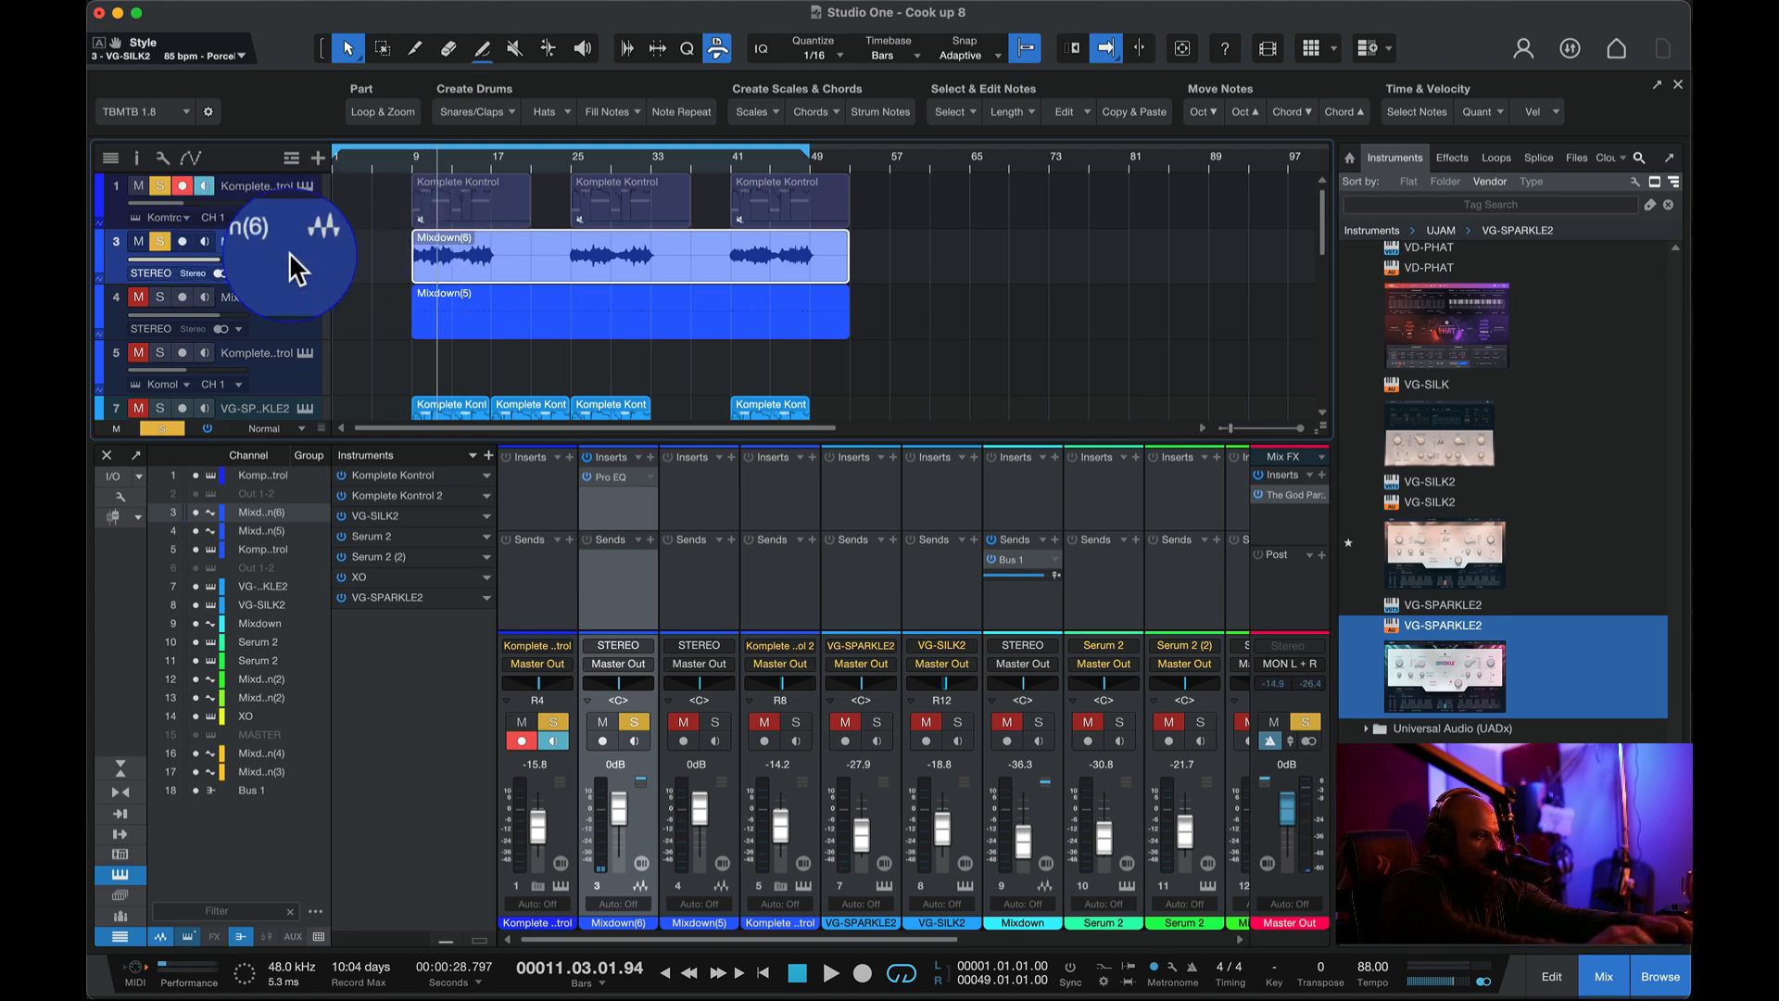
- Cut Mixdown(6)'s low mids by 5.75 dB at 338 Hz in Pro EQ during playback, close the EQ and stop
click(616, 477)
key(space)
drag(813, 343, 775, 370)
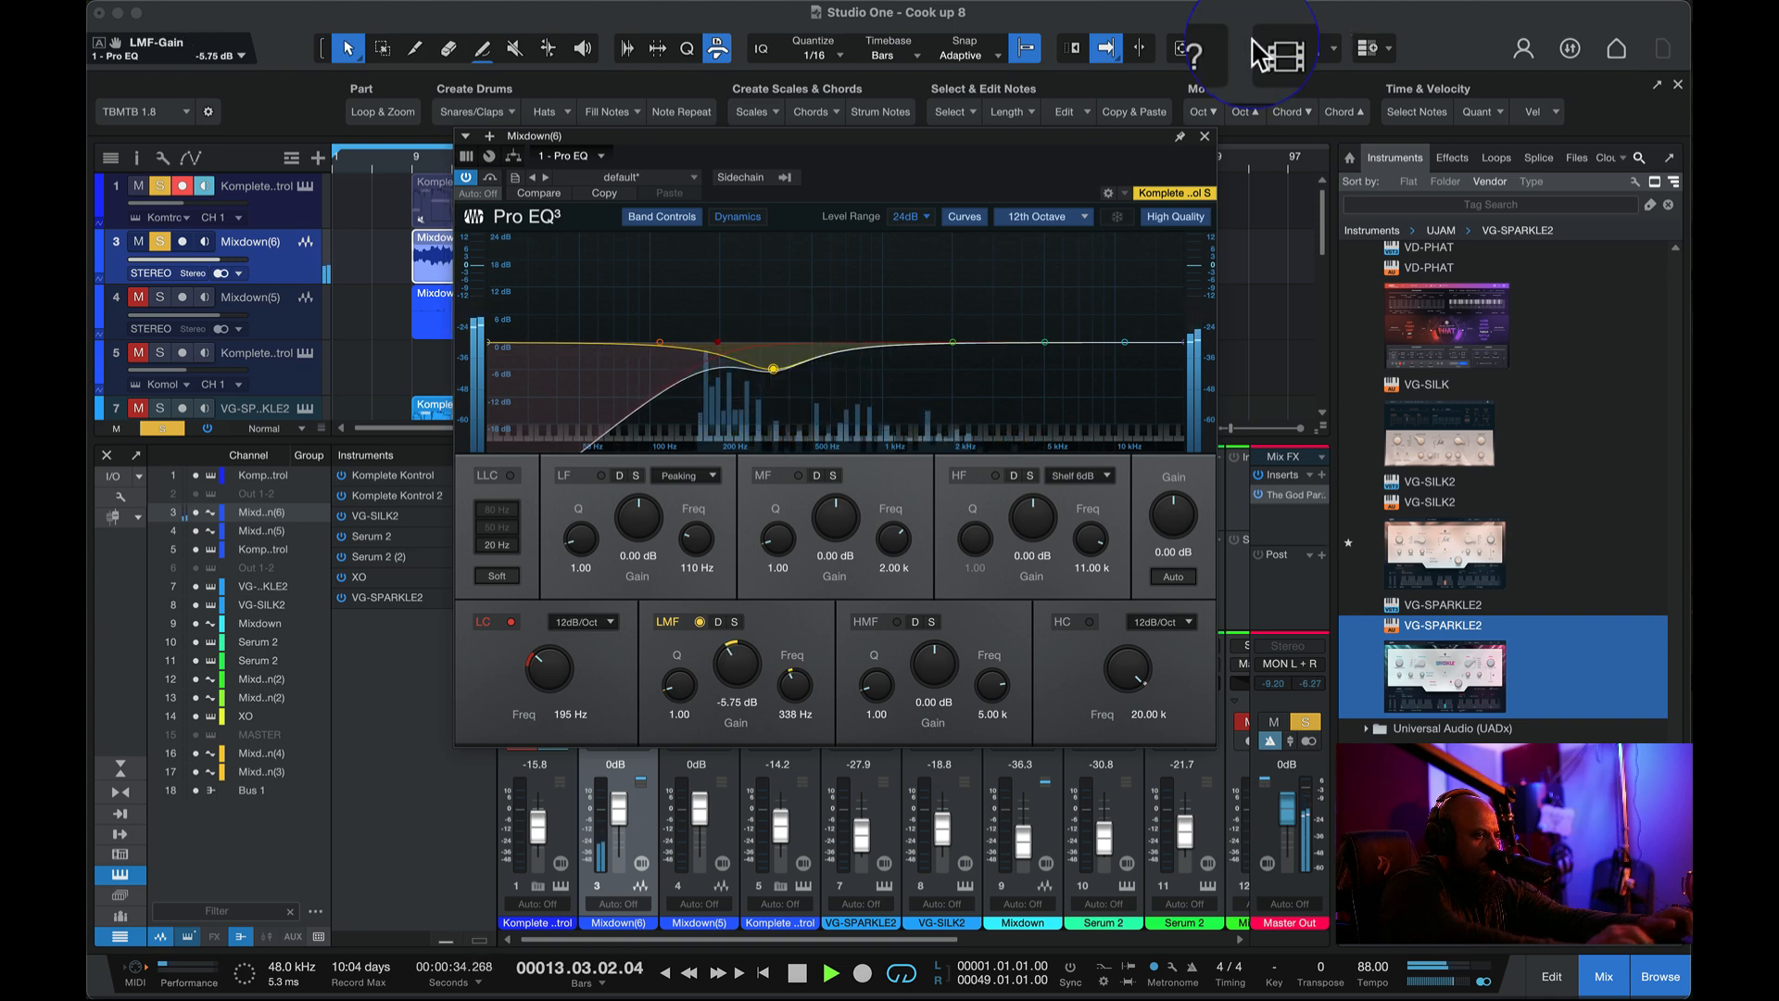
click(1205, 136)
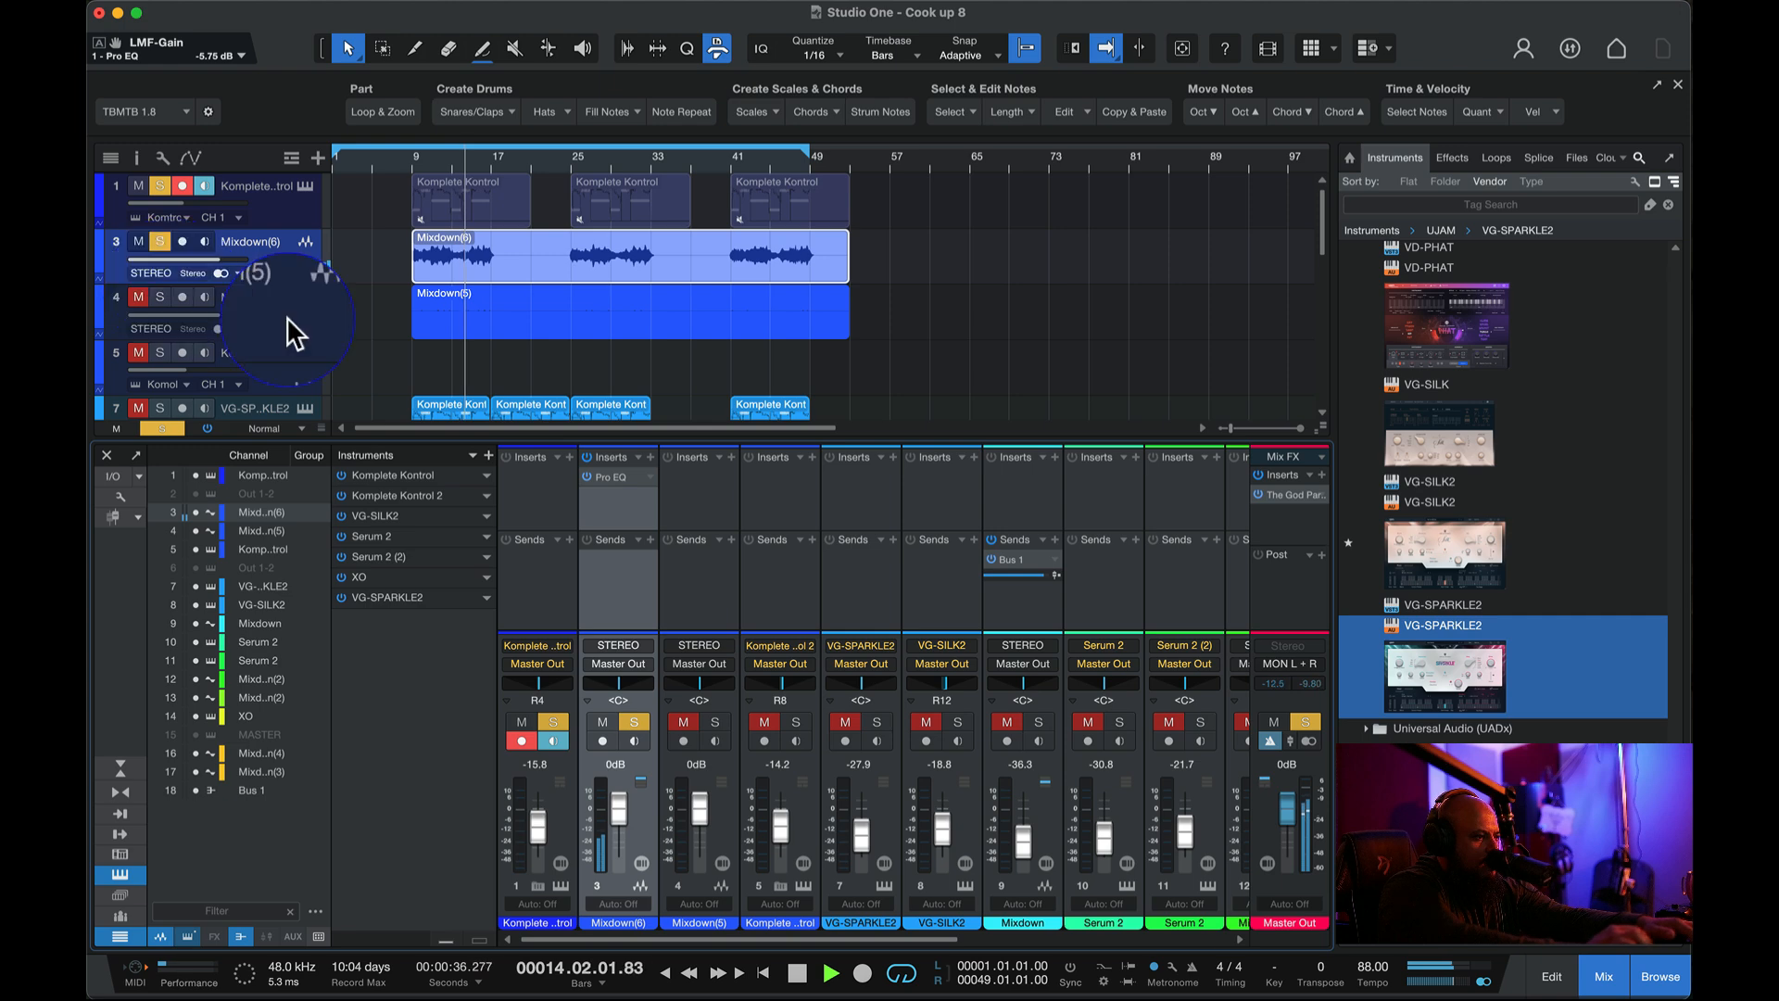
key(space)
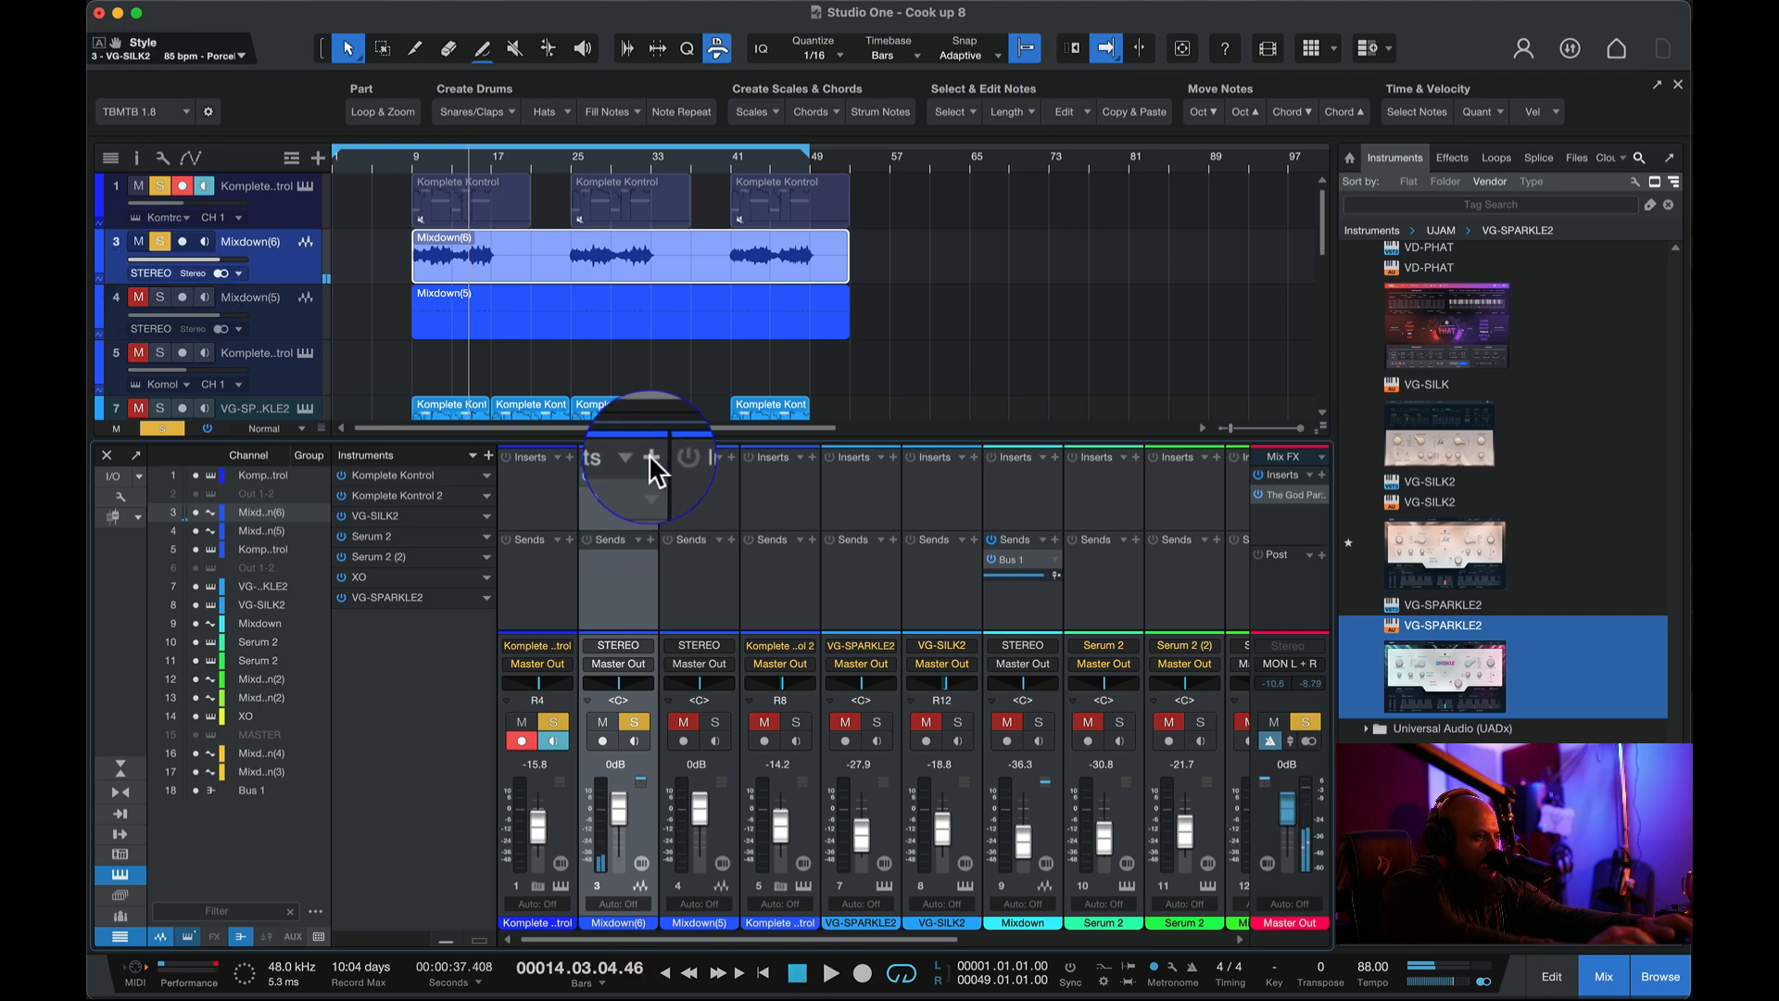
- Search the insert effects for "chorus" and add Chorus JUN-6 to the Mixdown(6) track
click(648, 454)
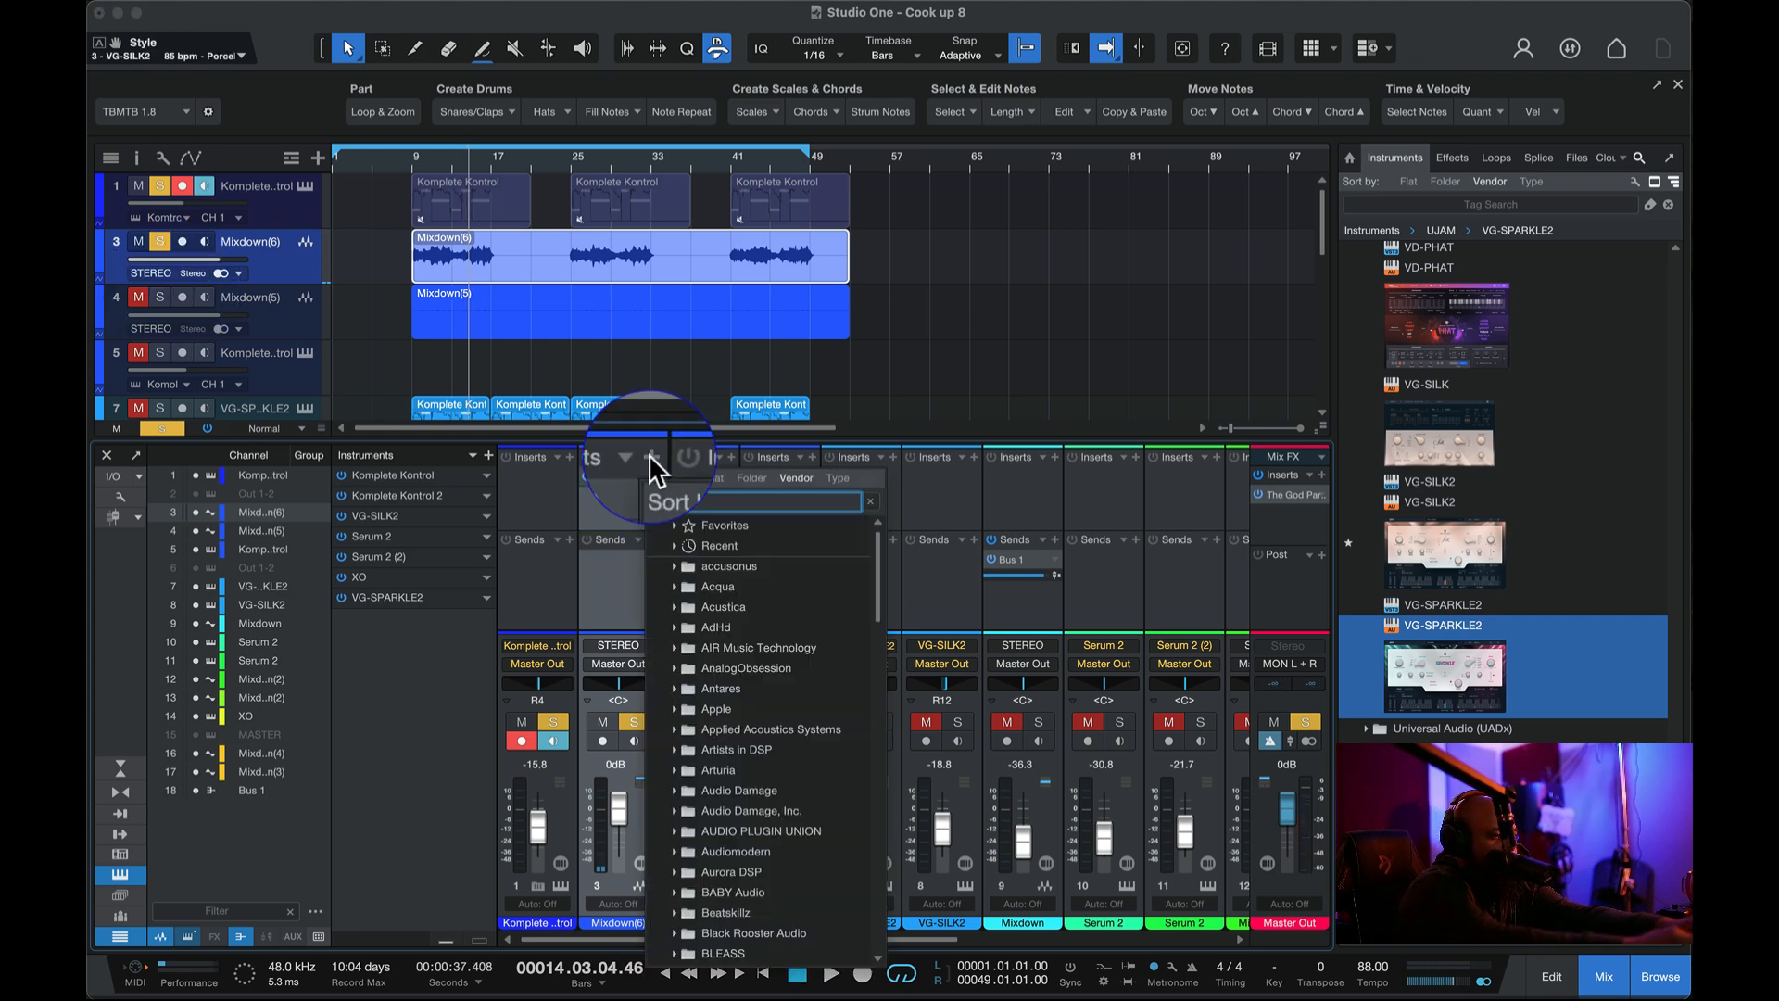
text(c)
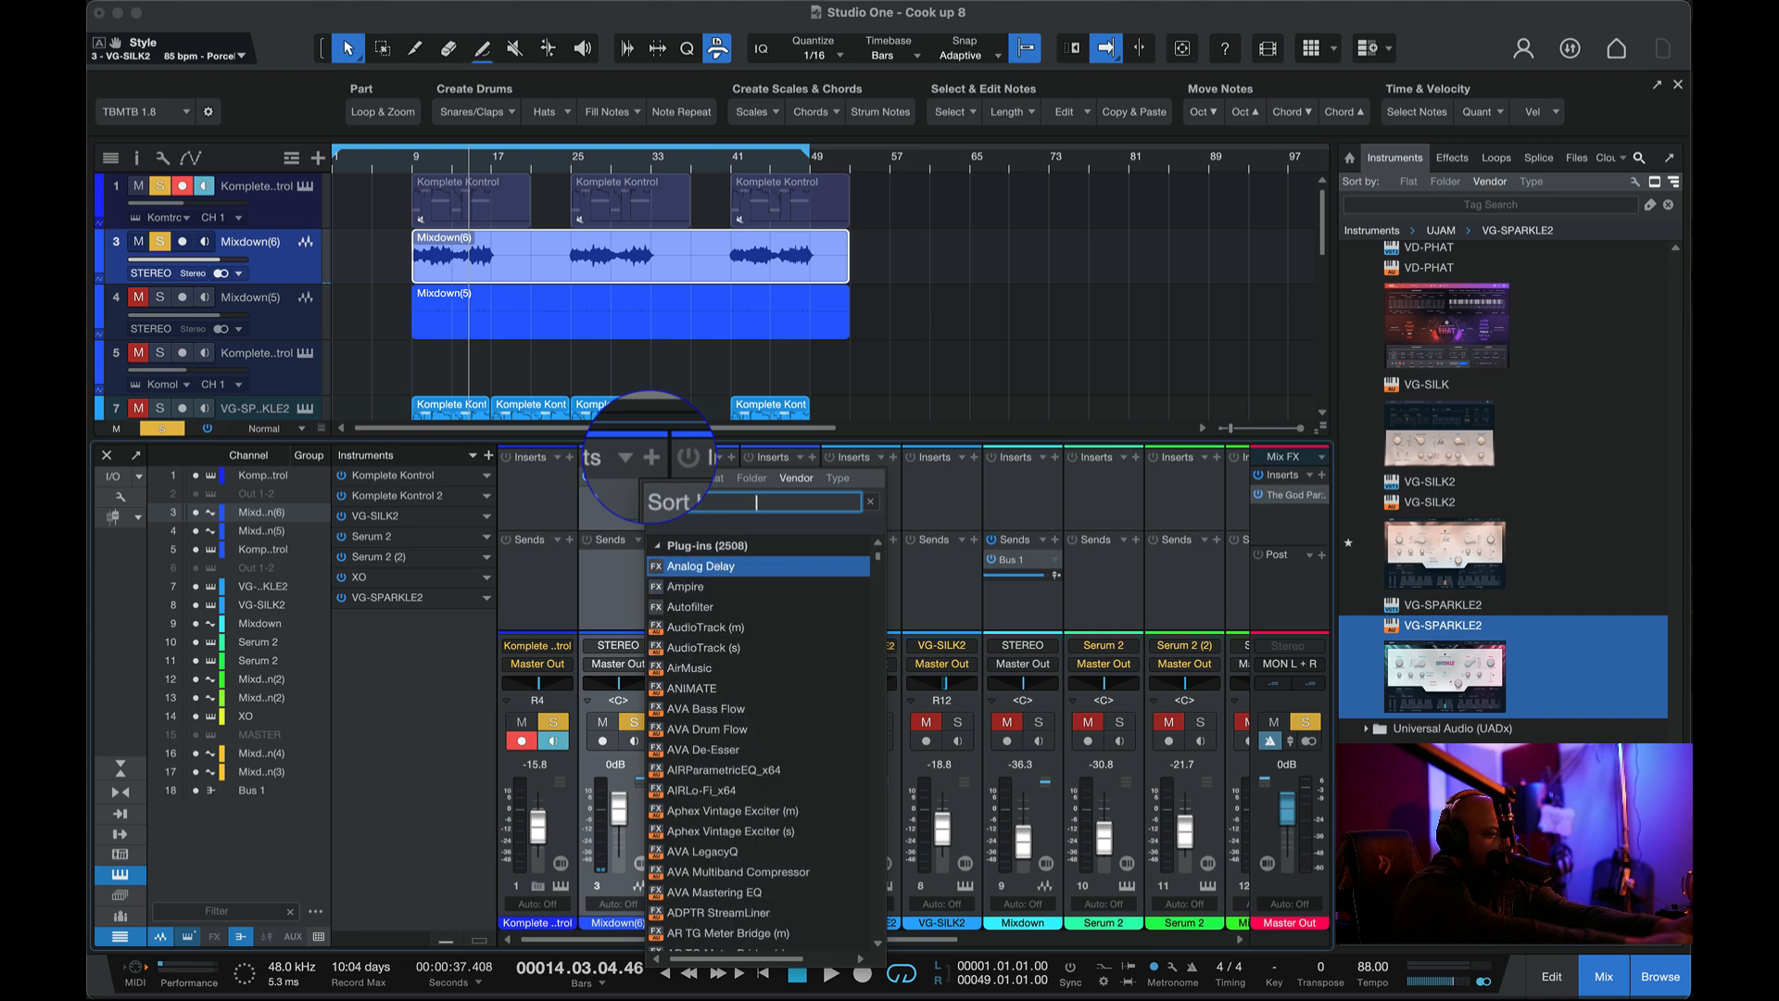
text(h)
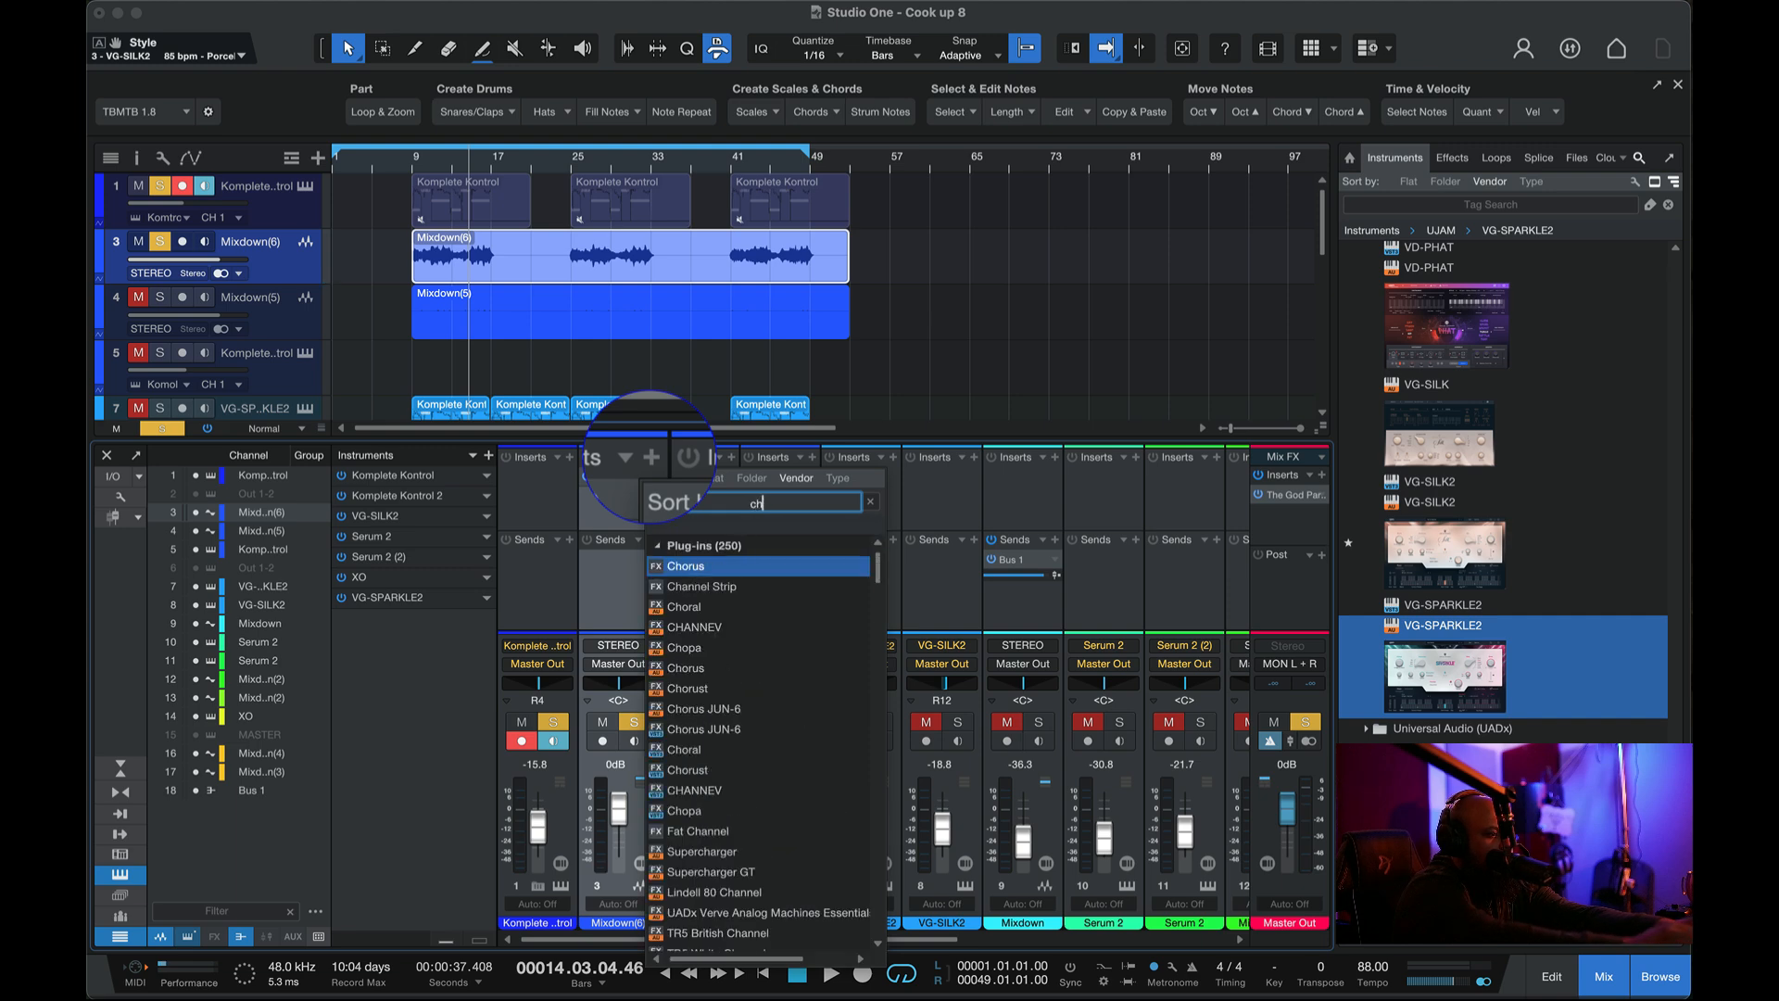
scroll(768, 876, down, 15)
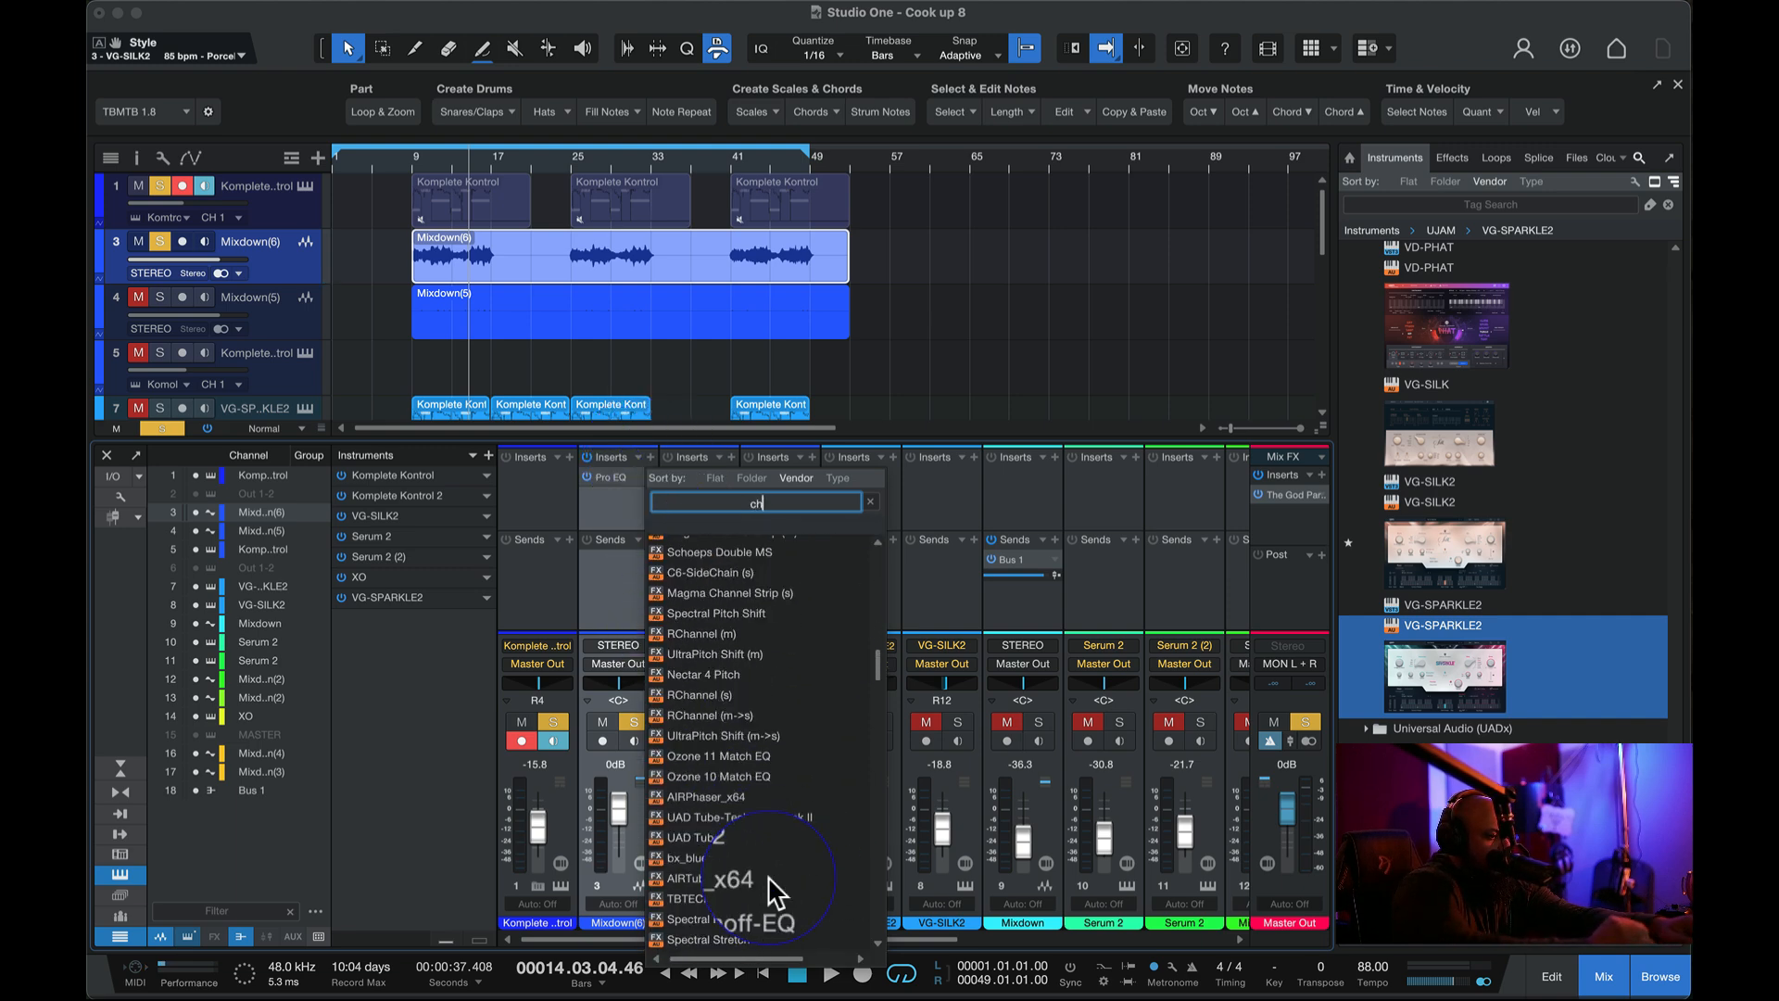
text(orus)
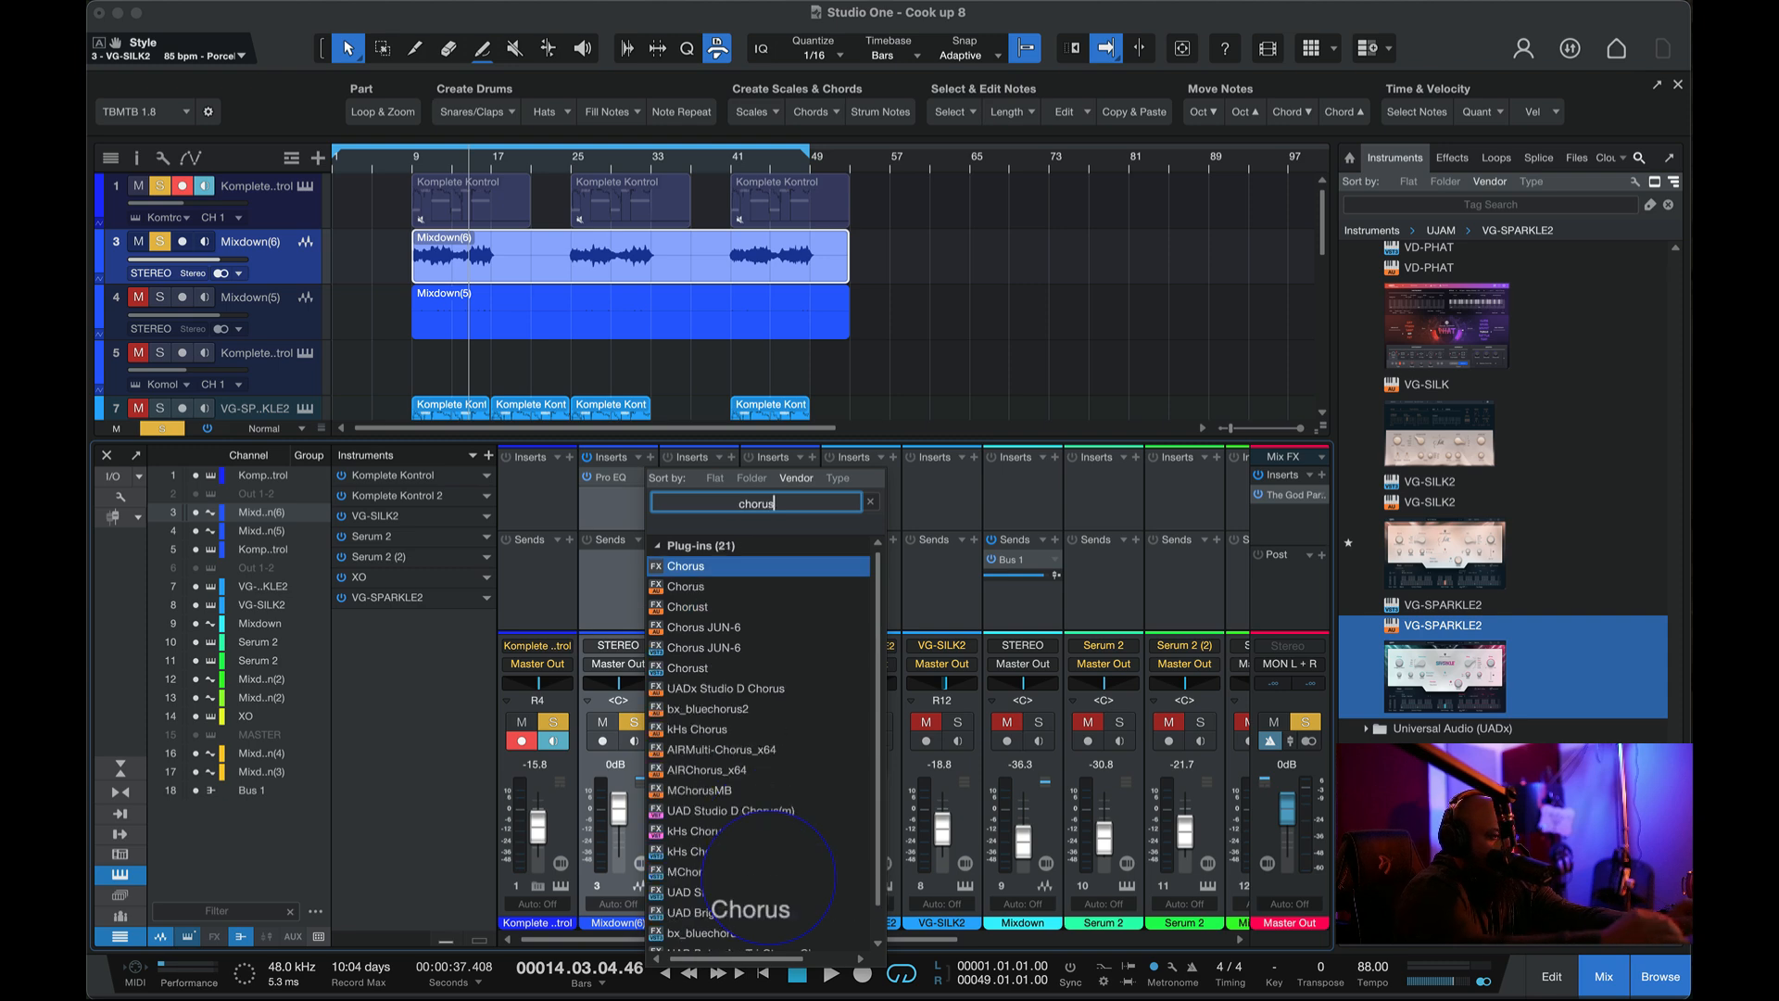
click(733, 641)
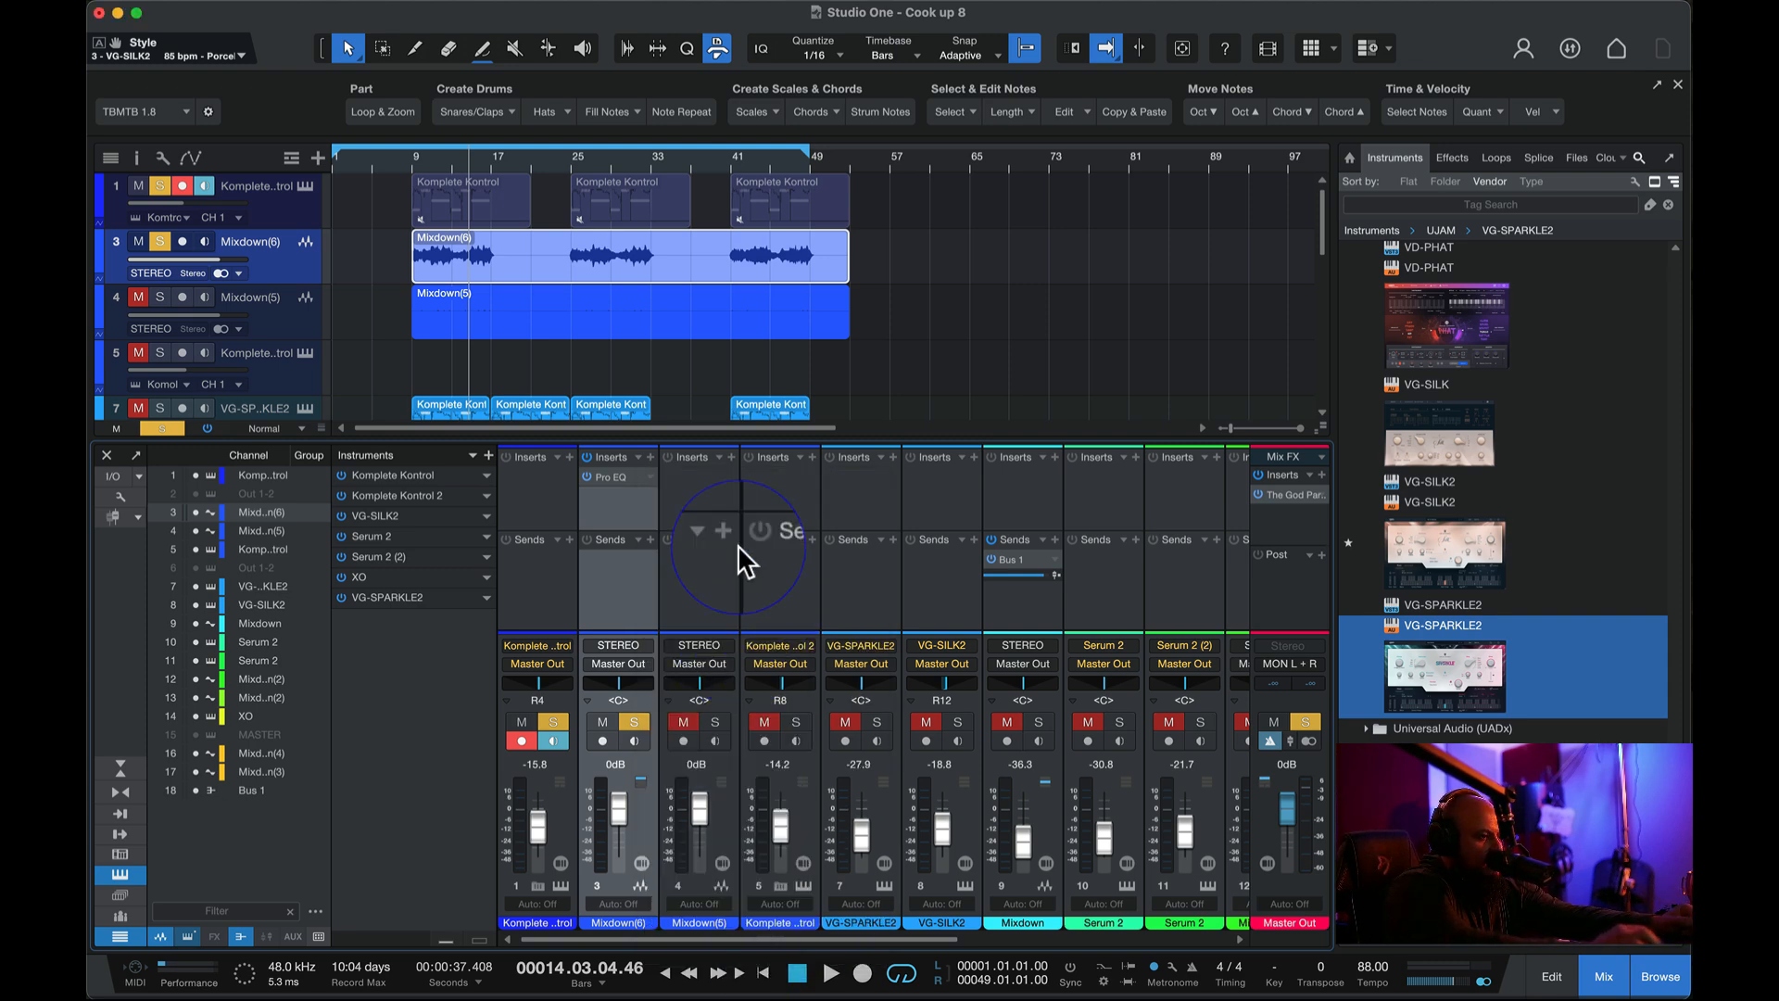
- Play the Mixdown(6) part from bar 9 to hear the chorus, and close the Chorus JUN-6 window
key(space)
click(413, 166)
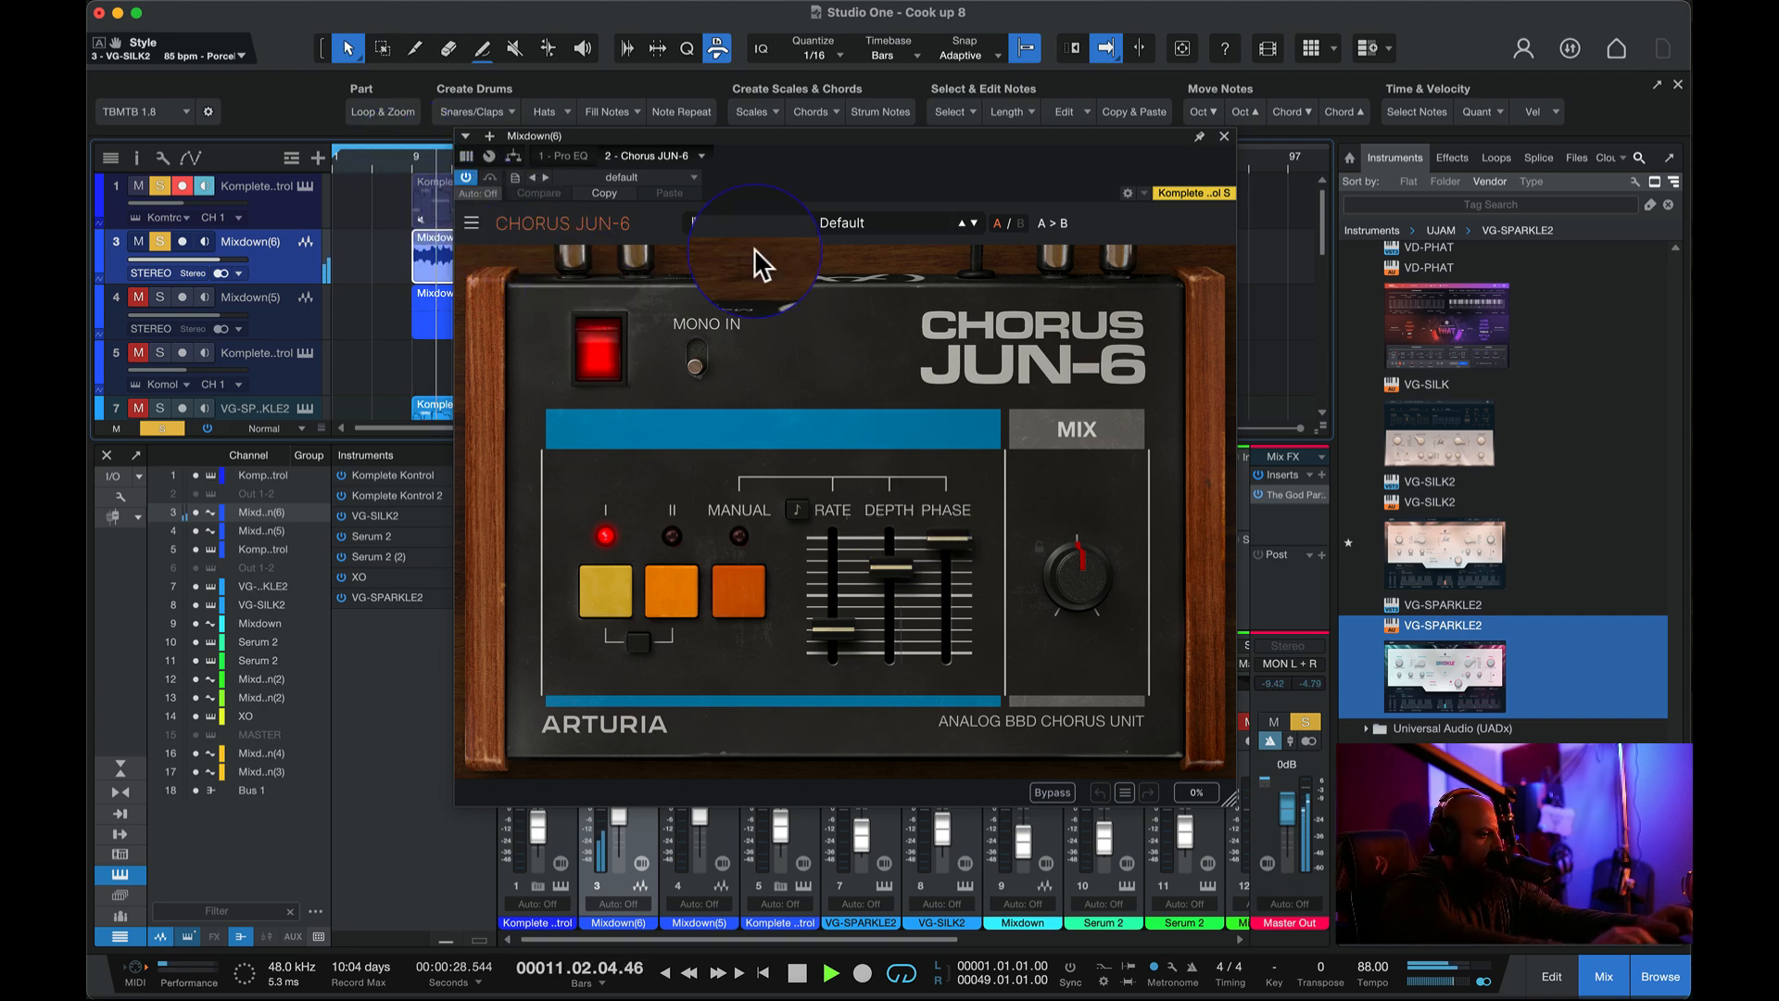
click(1224, 136)
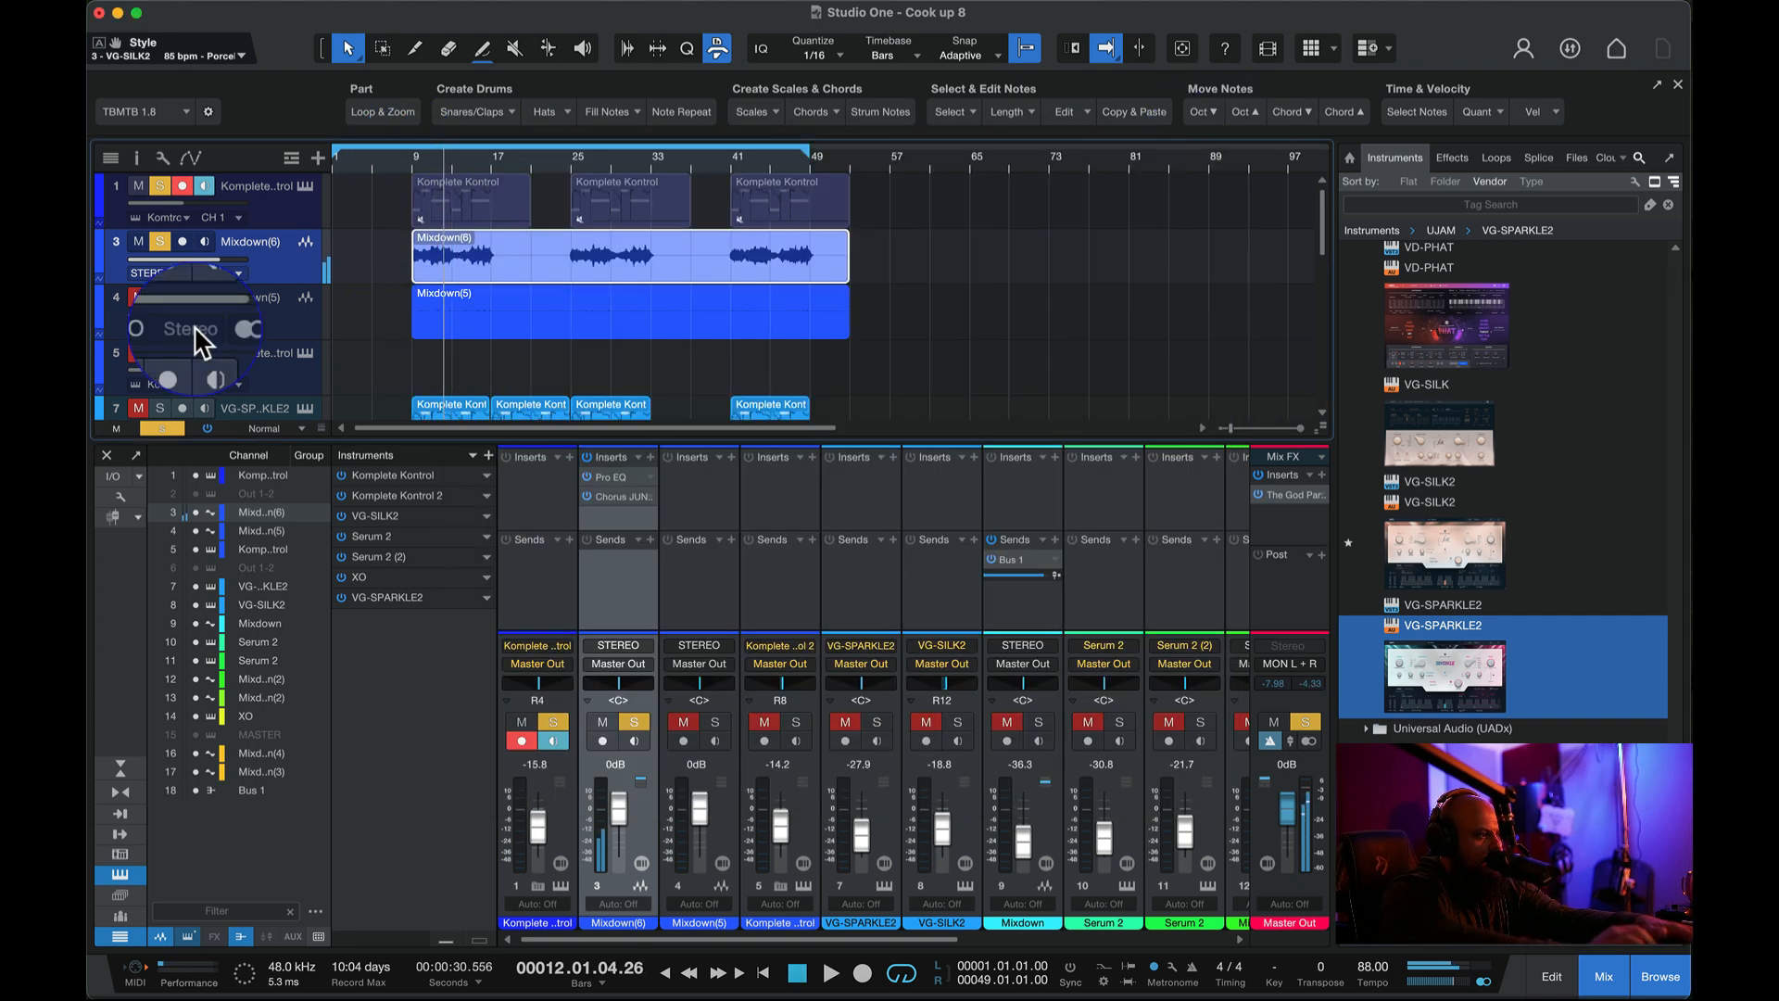
- Search the insert effects for "vinta" and add ValhallaVintageVerb to the Mixdown(6) track
click(648, 457)
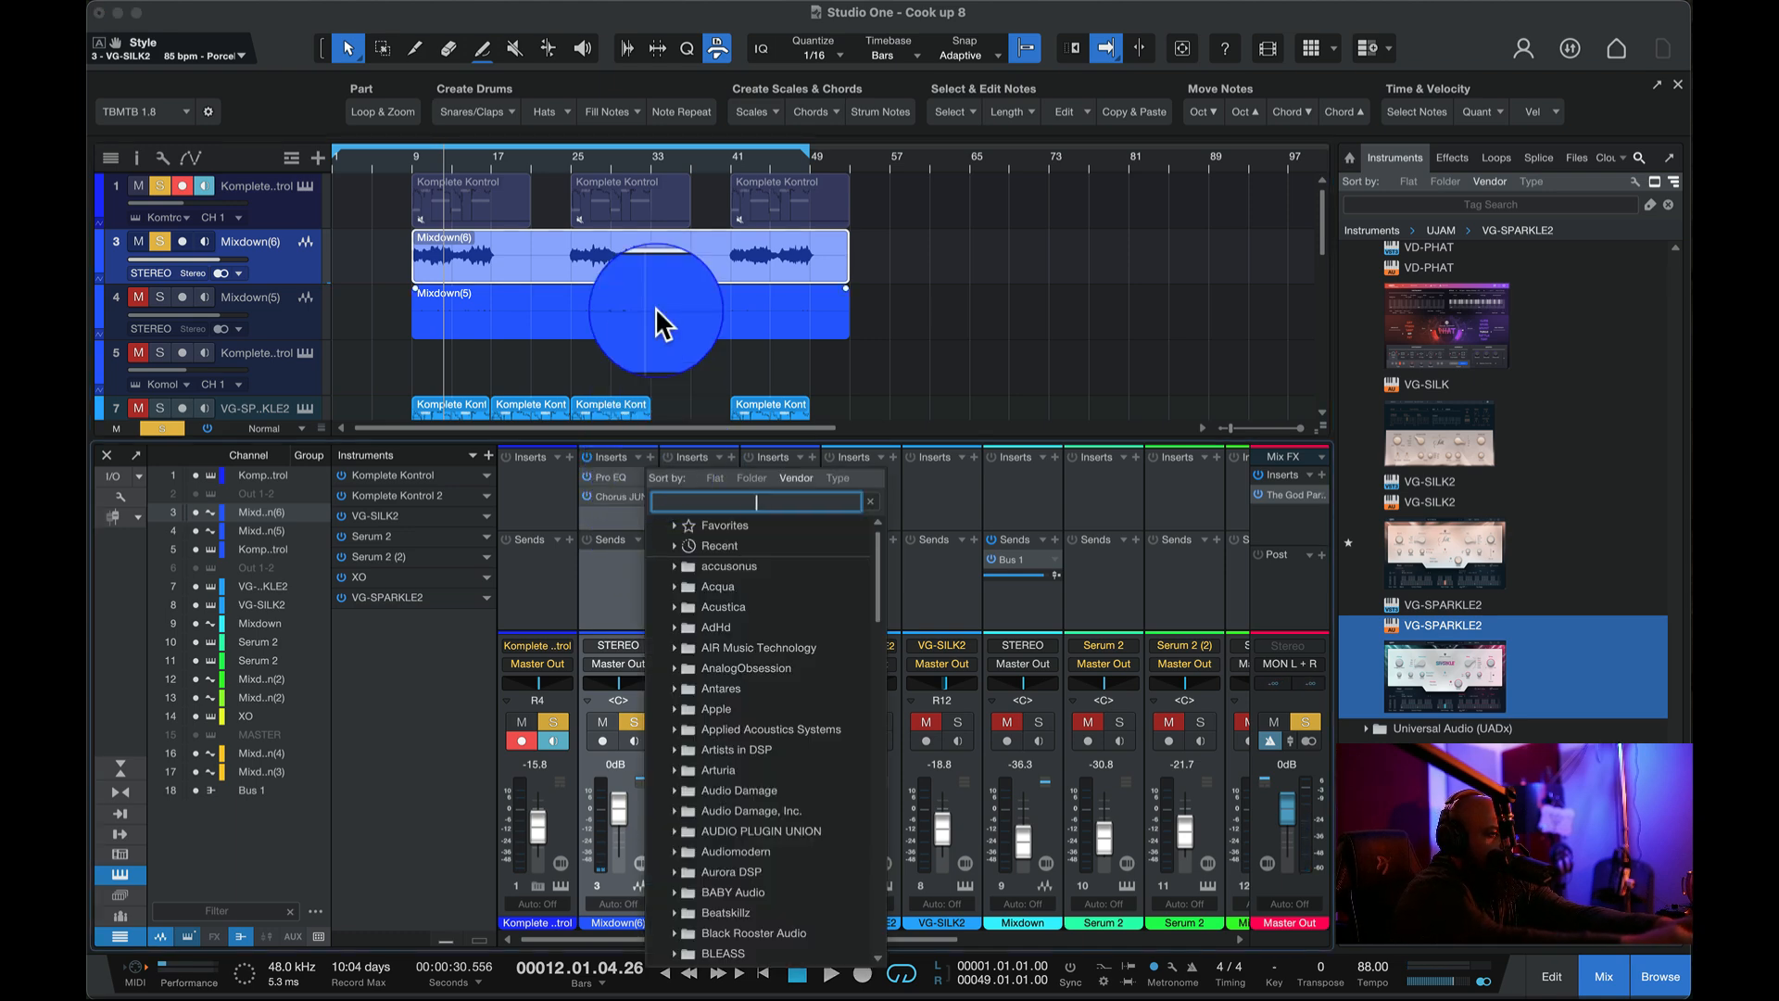
text(vint)
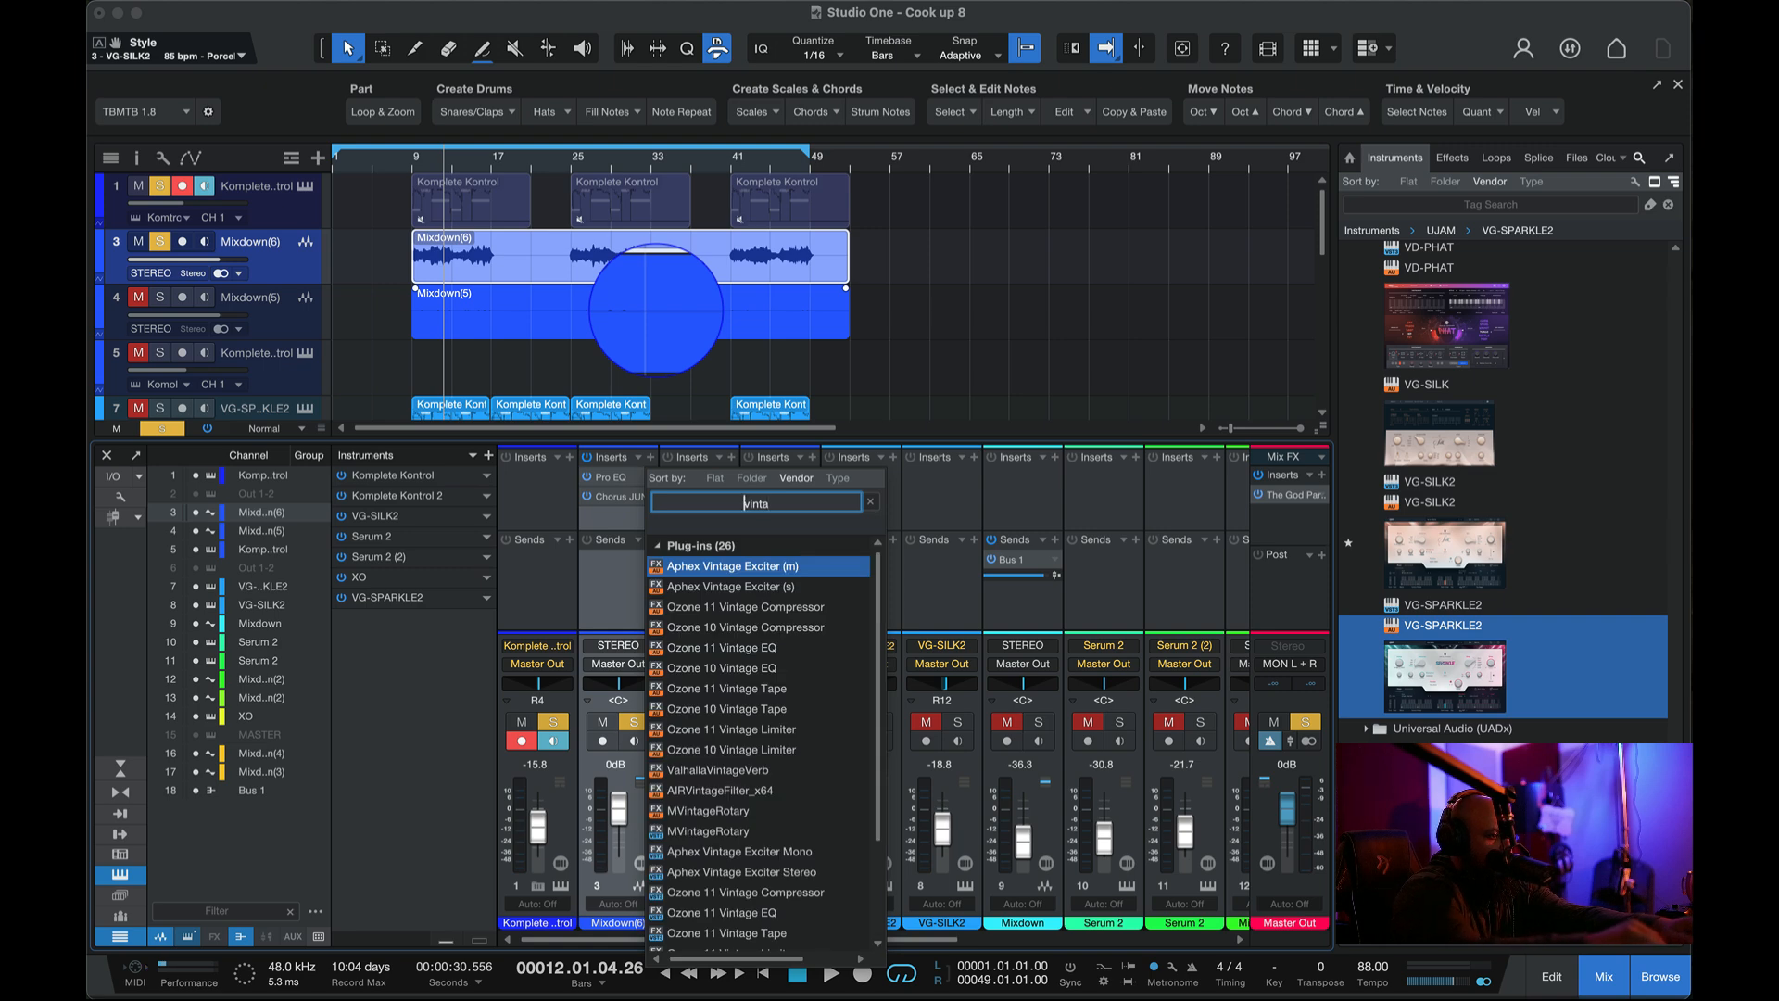
text(a)
key(Down)
key(Down)
key(Down)
key(Down)
key(Down)
key(Down)
key(Down)
key(Down)
key(Down)
key(Down)
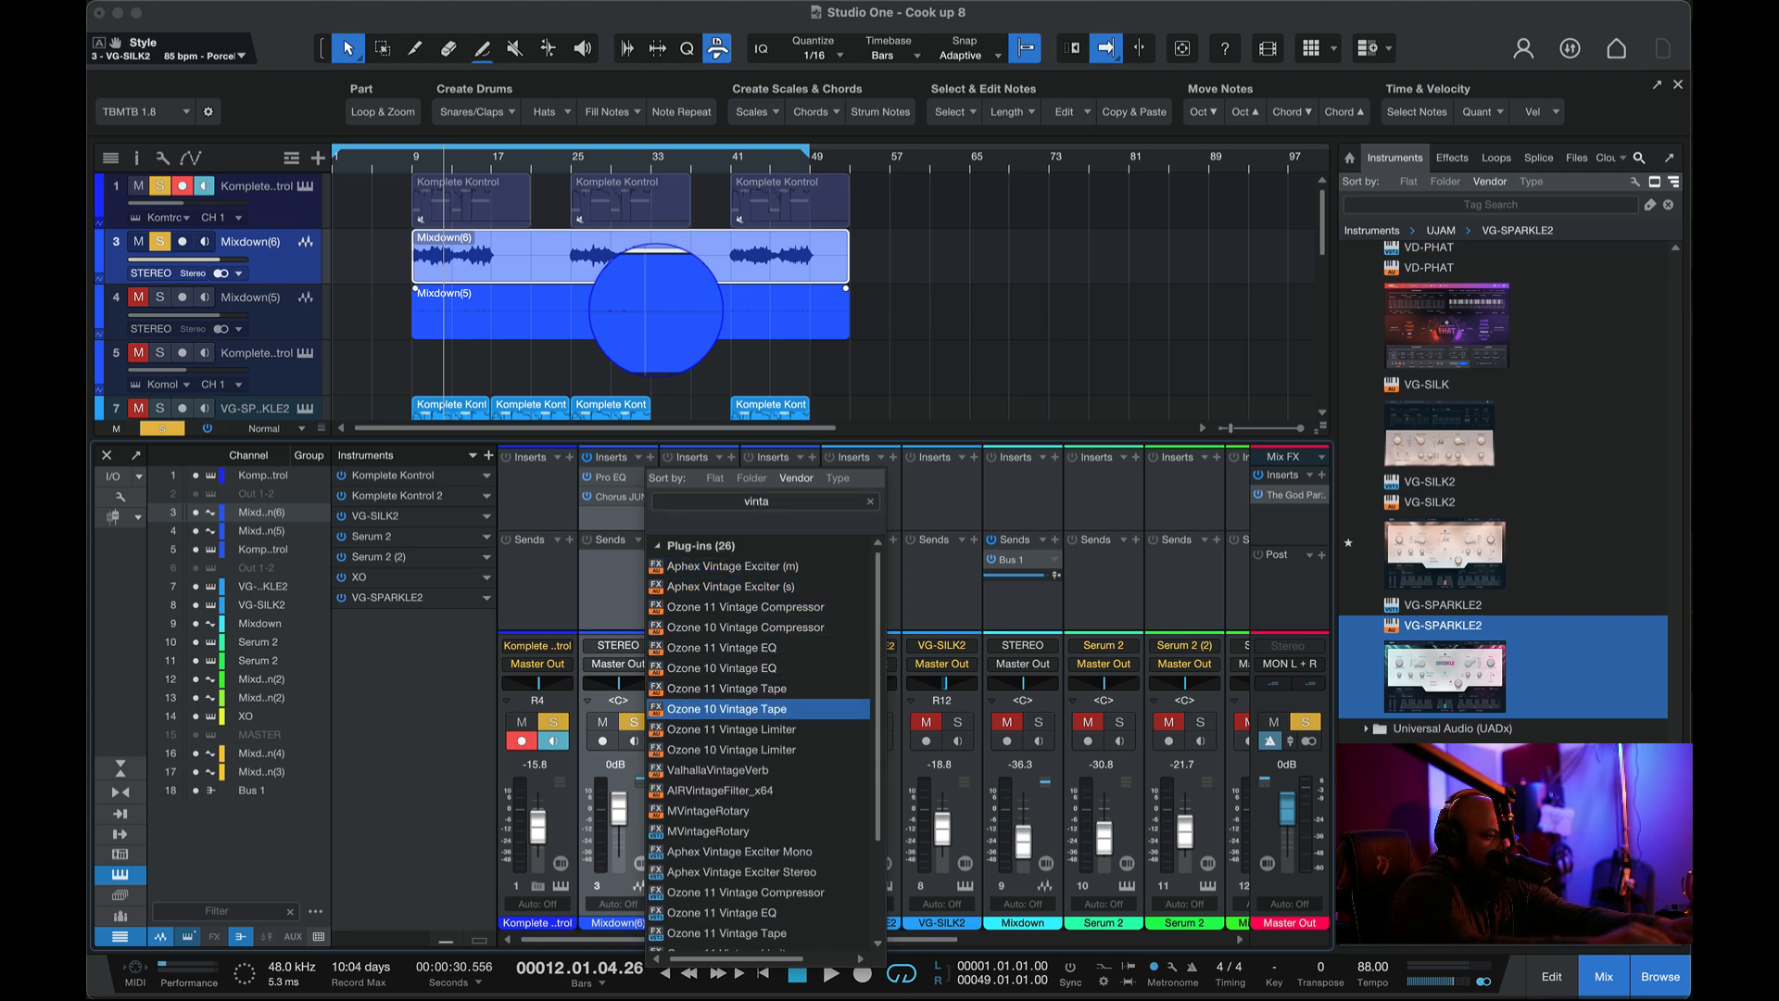
key(Return)
- Start playback and raise the ValhallaVintageVerb mix from fully dry to 66.5%
drag(519, 355, 538, 528)
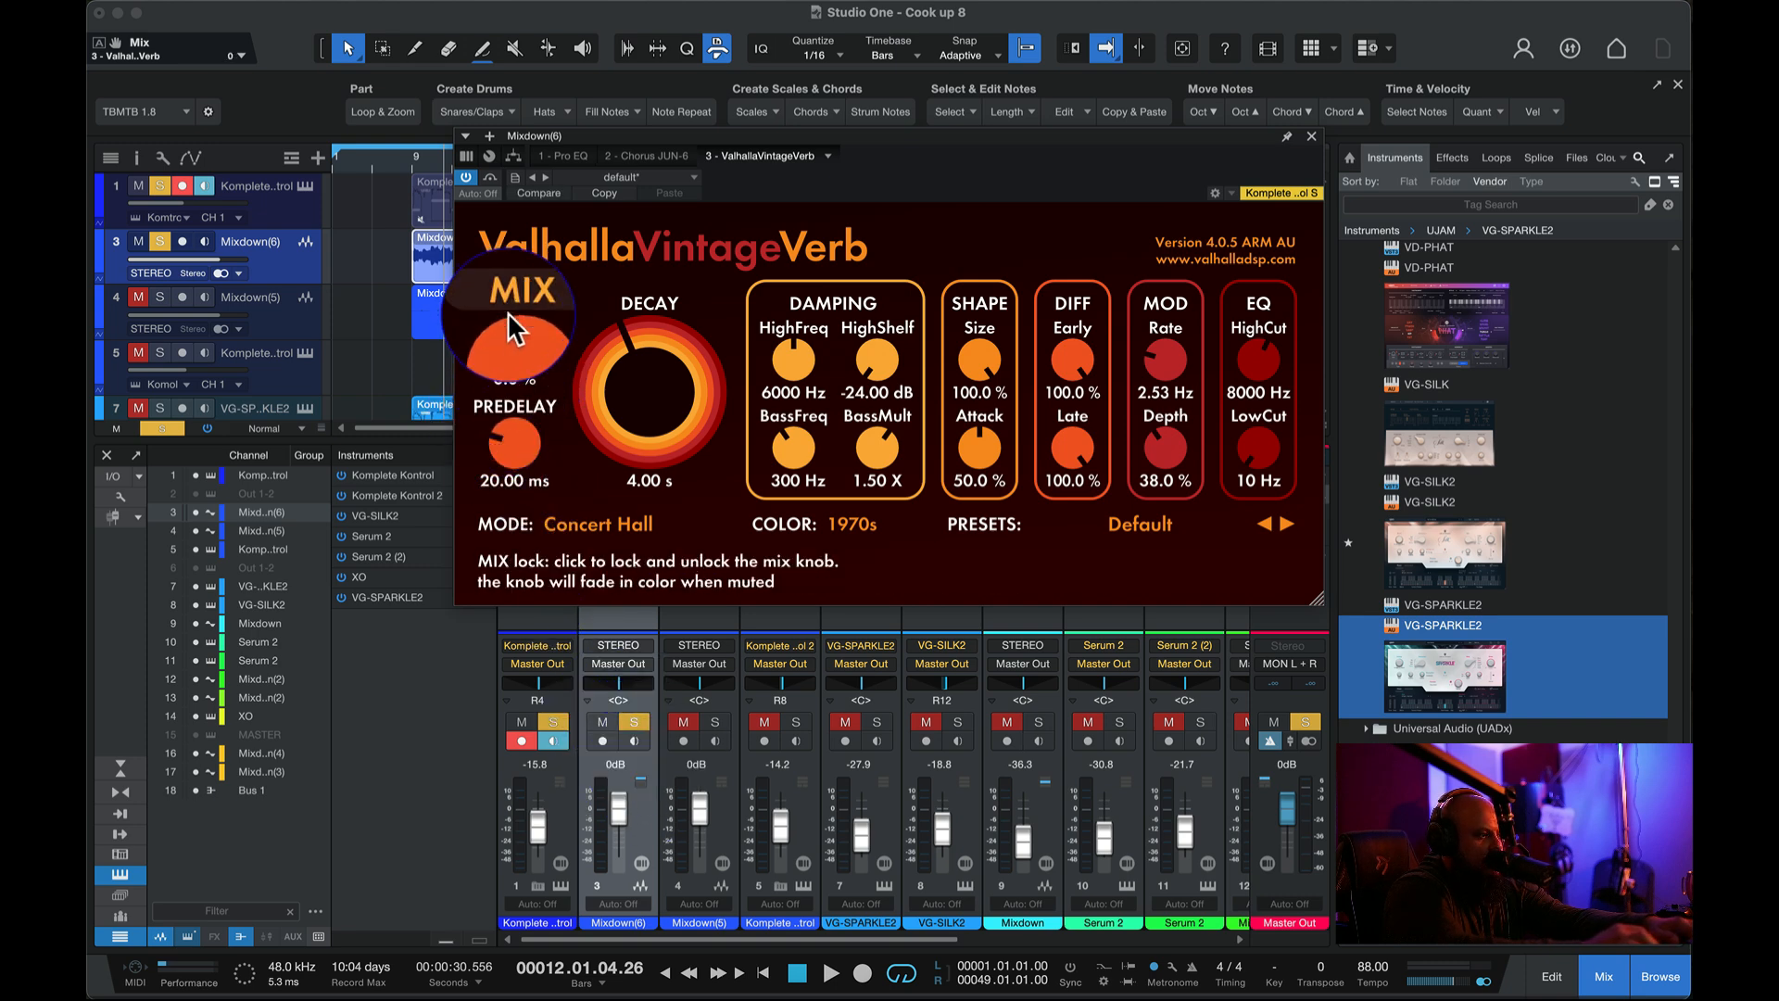
key(space)
drag(506, 327, 485, 170)
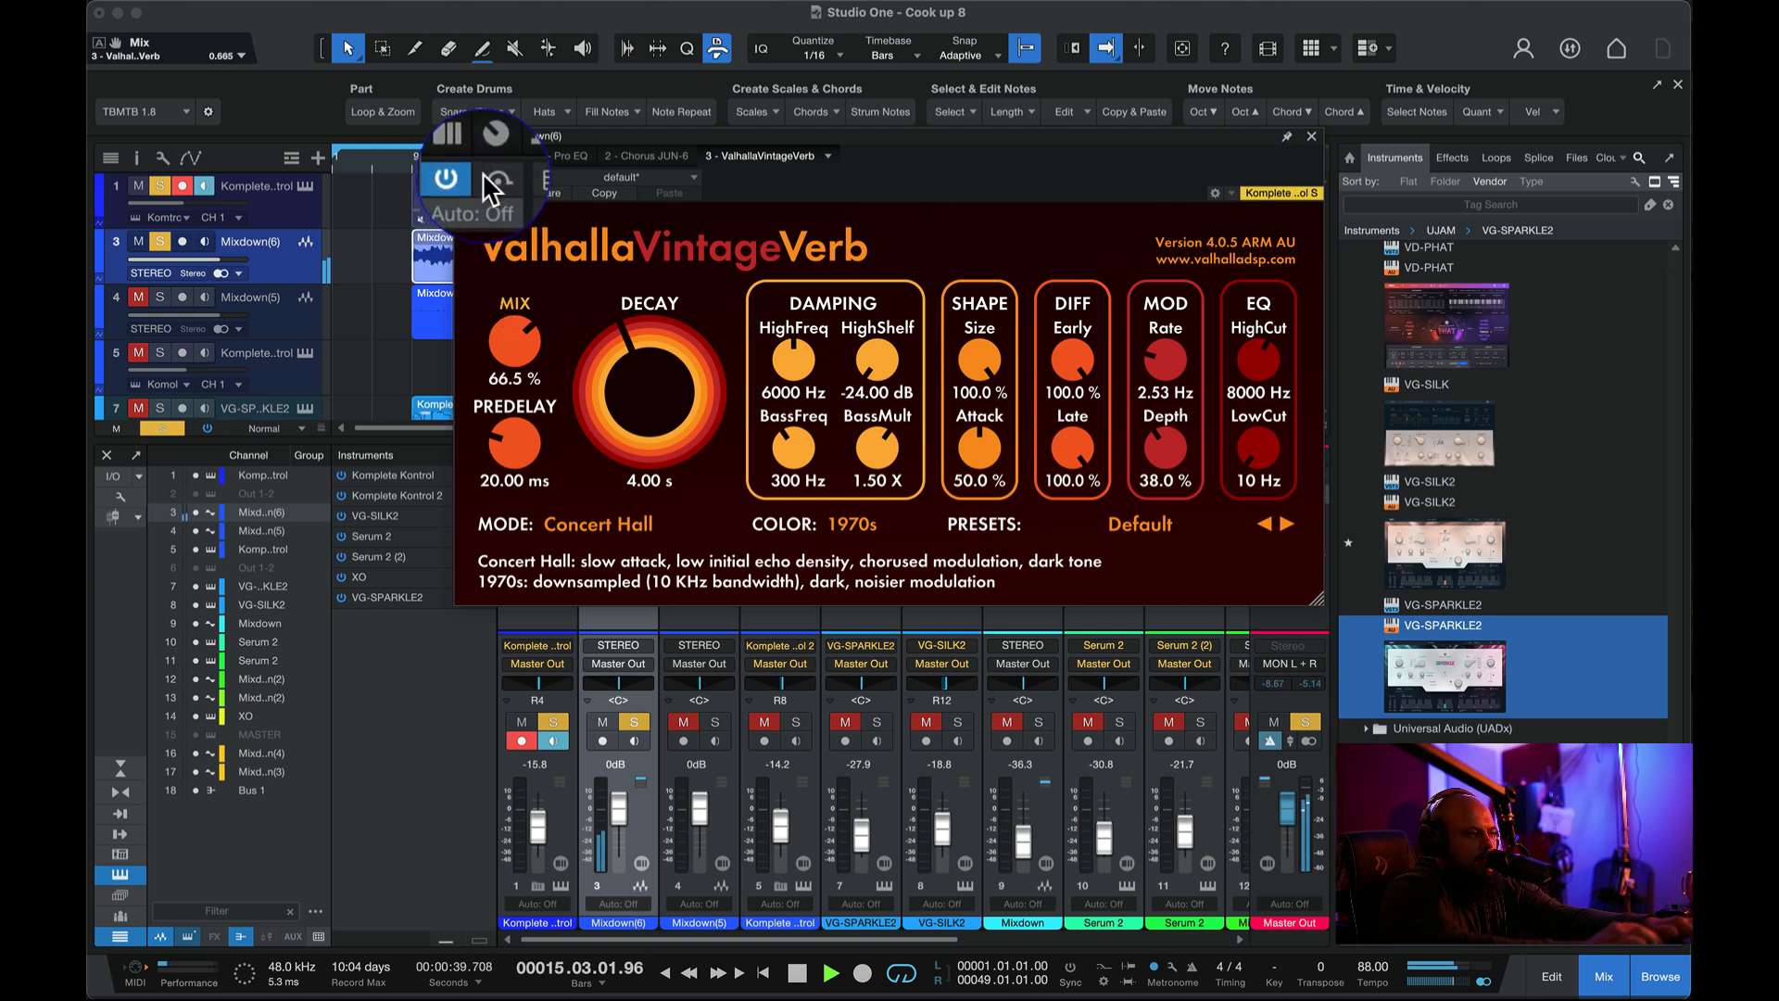
- Close the ValhallaVintageVerb window and lower the Mixdown(6) track volume to -7.9 dB
click(1311, 136)
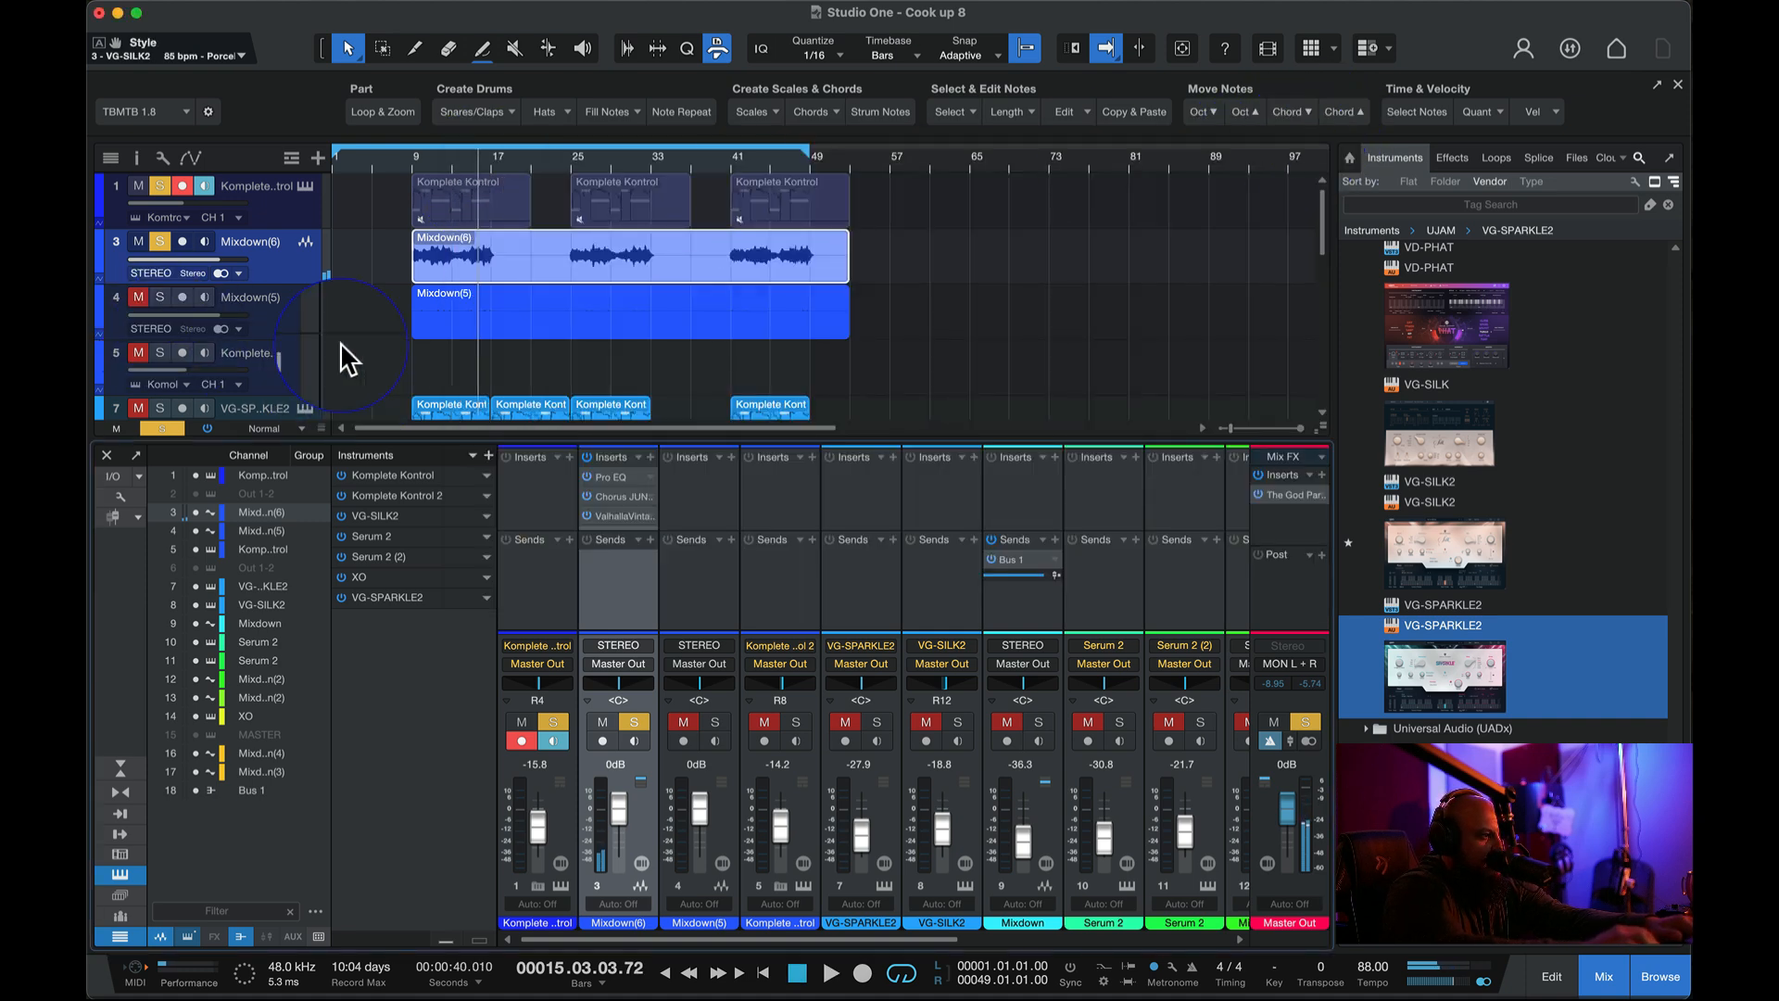
drag(203, 263, 180, 255)
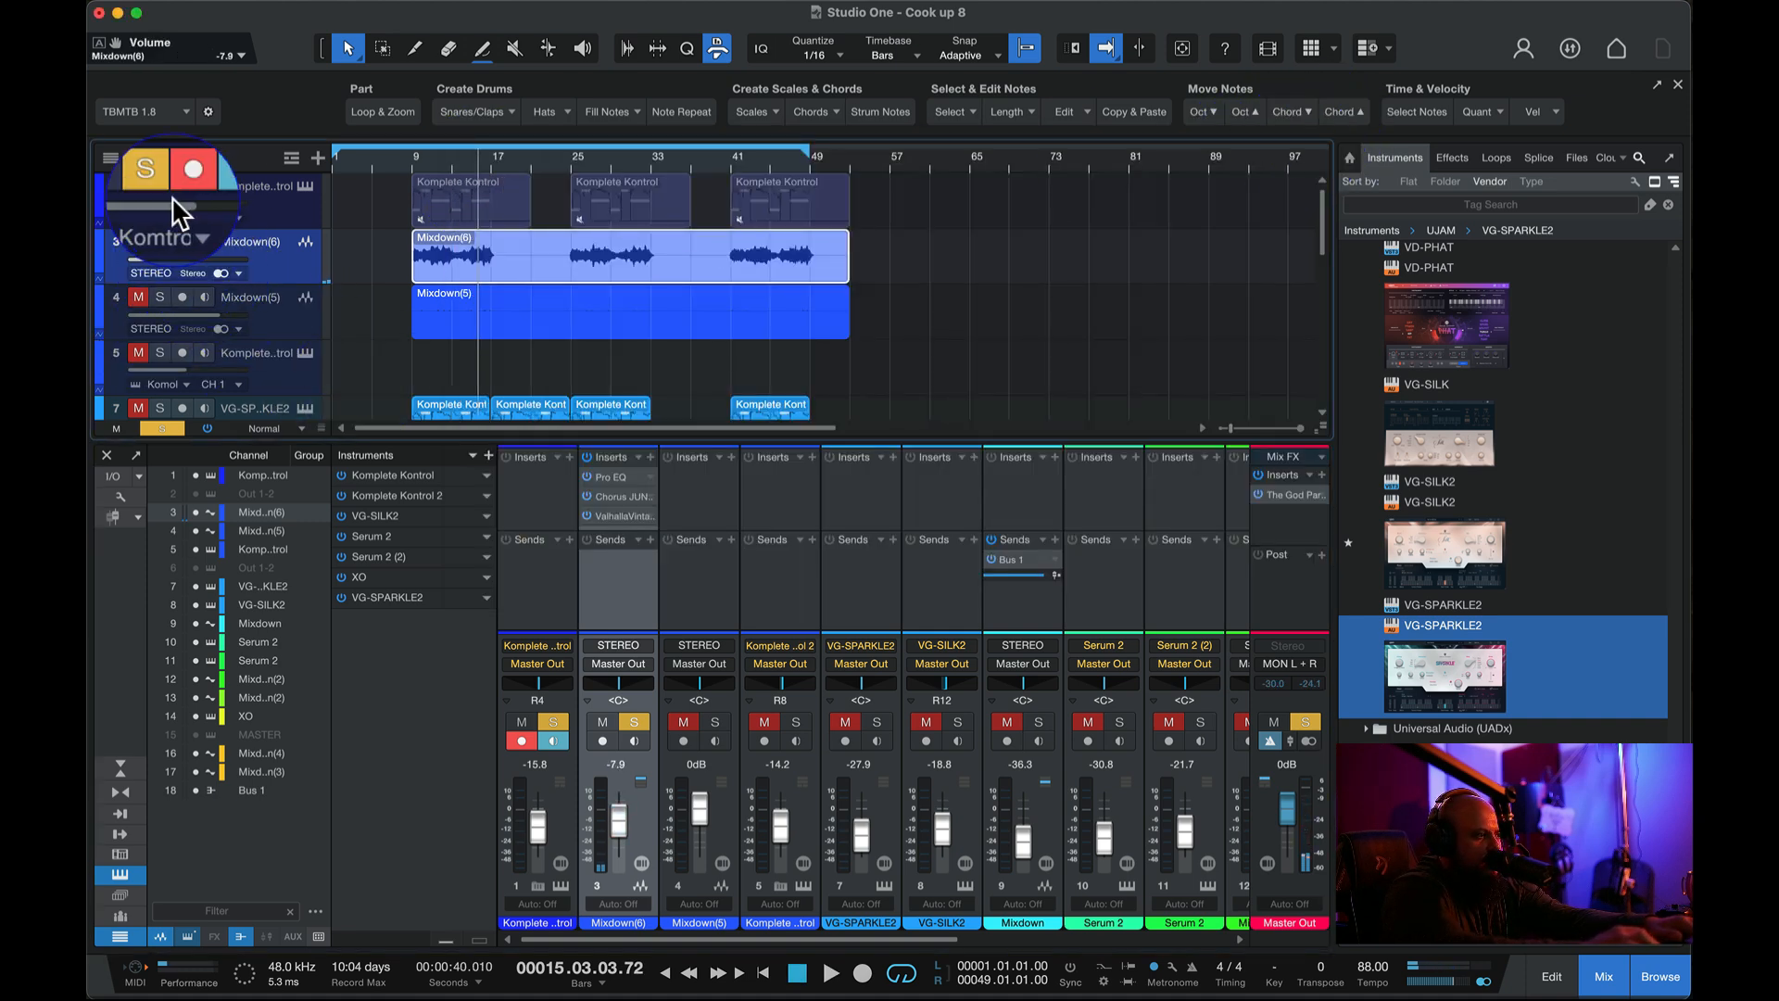
- Solo the Mixdown(5) track alongside Mixdown(6) and start playback from just before bar 9
click(159, 297)
click(403, 163)
key(space)
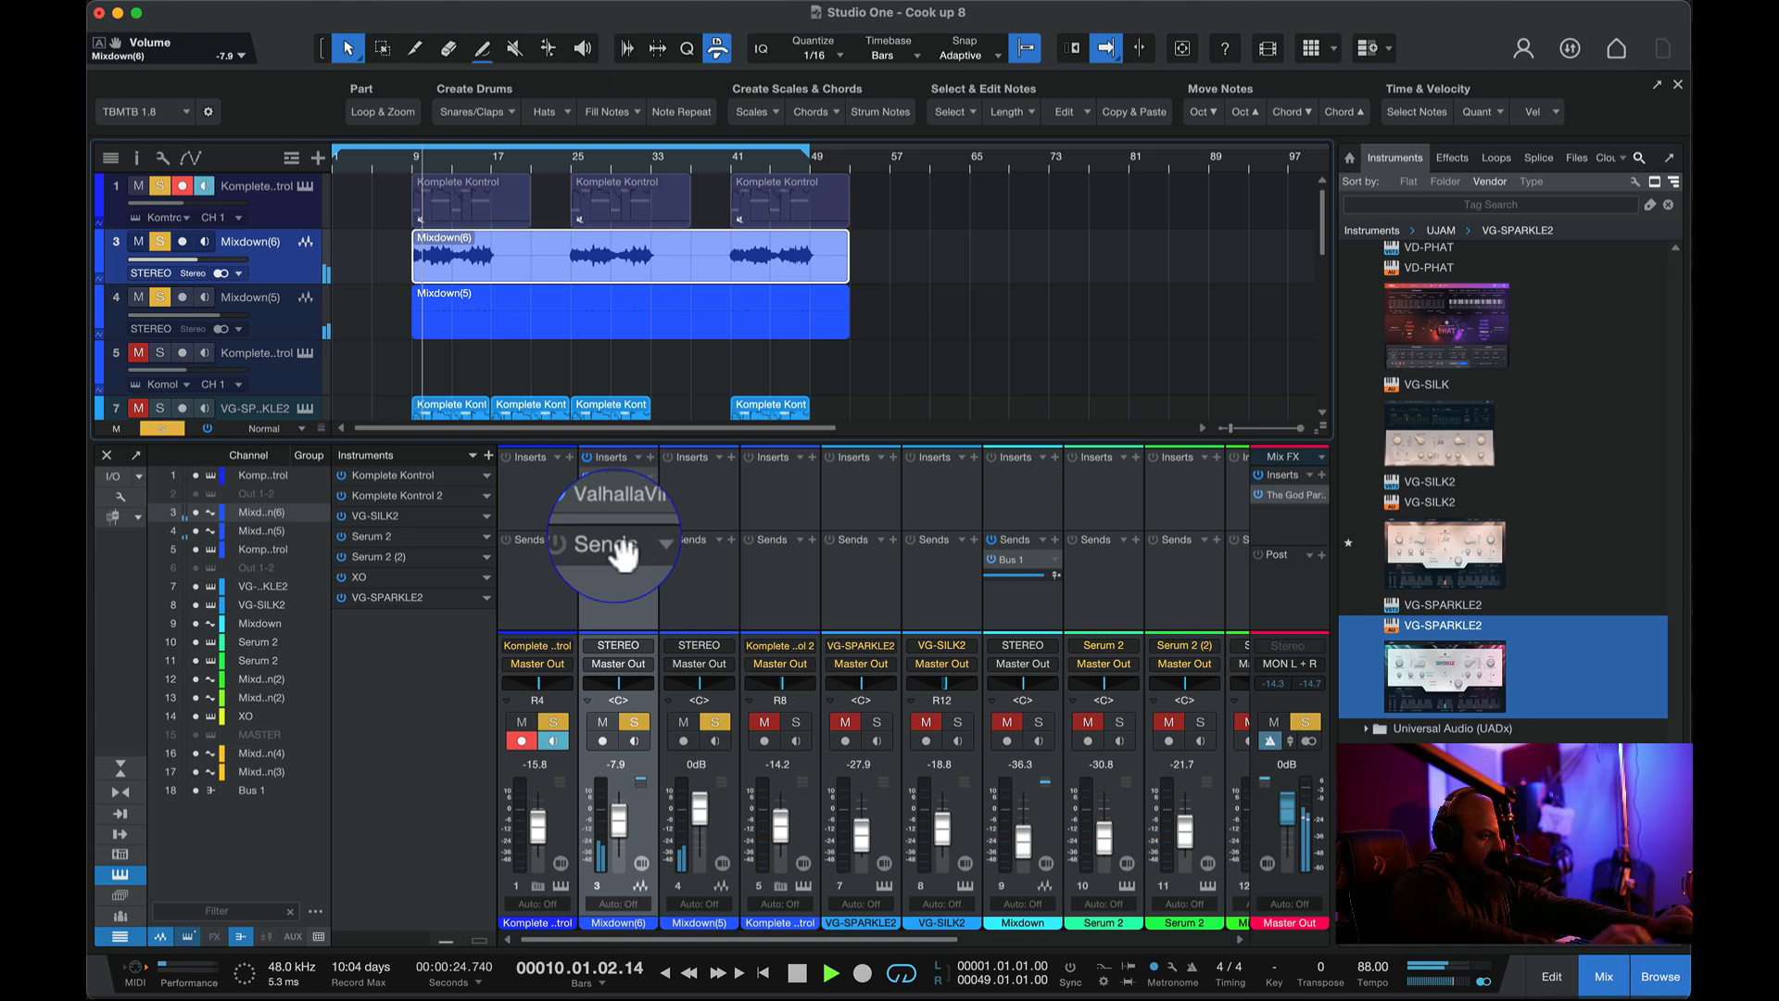
- Search the insert effects for "chorus" and add UADx Studio D Chorus to the Mixdown(5) track
click(731, 451)
text(ad cho)
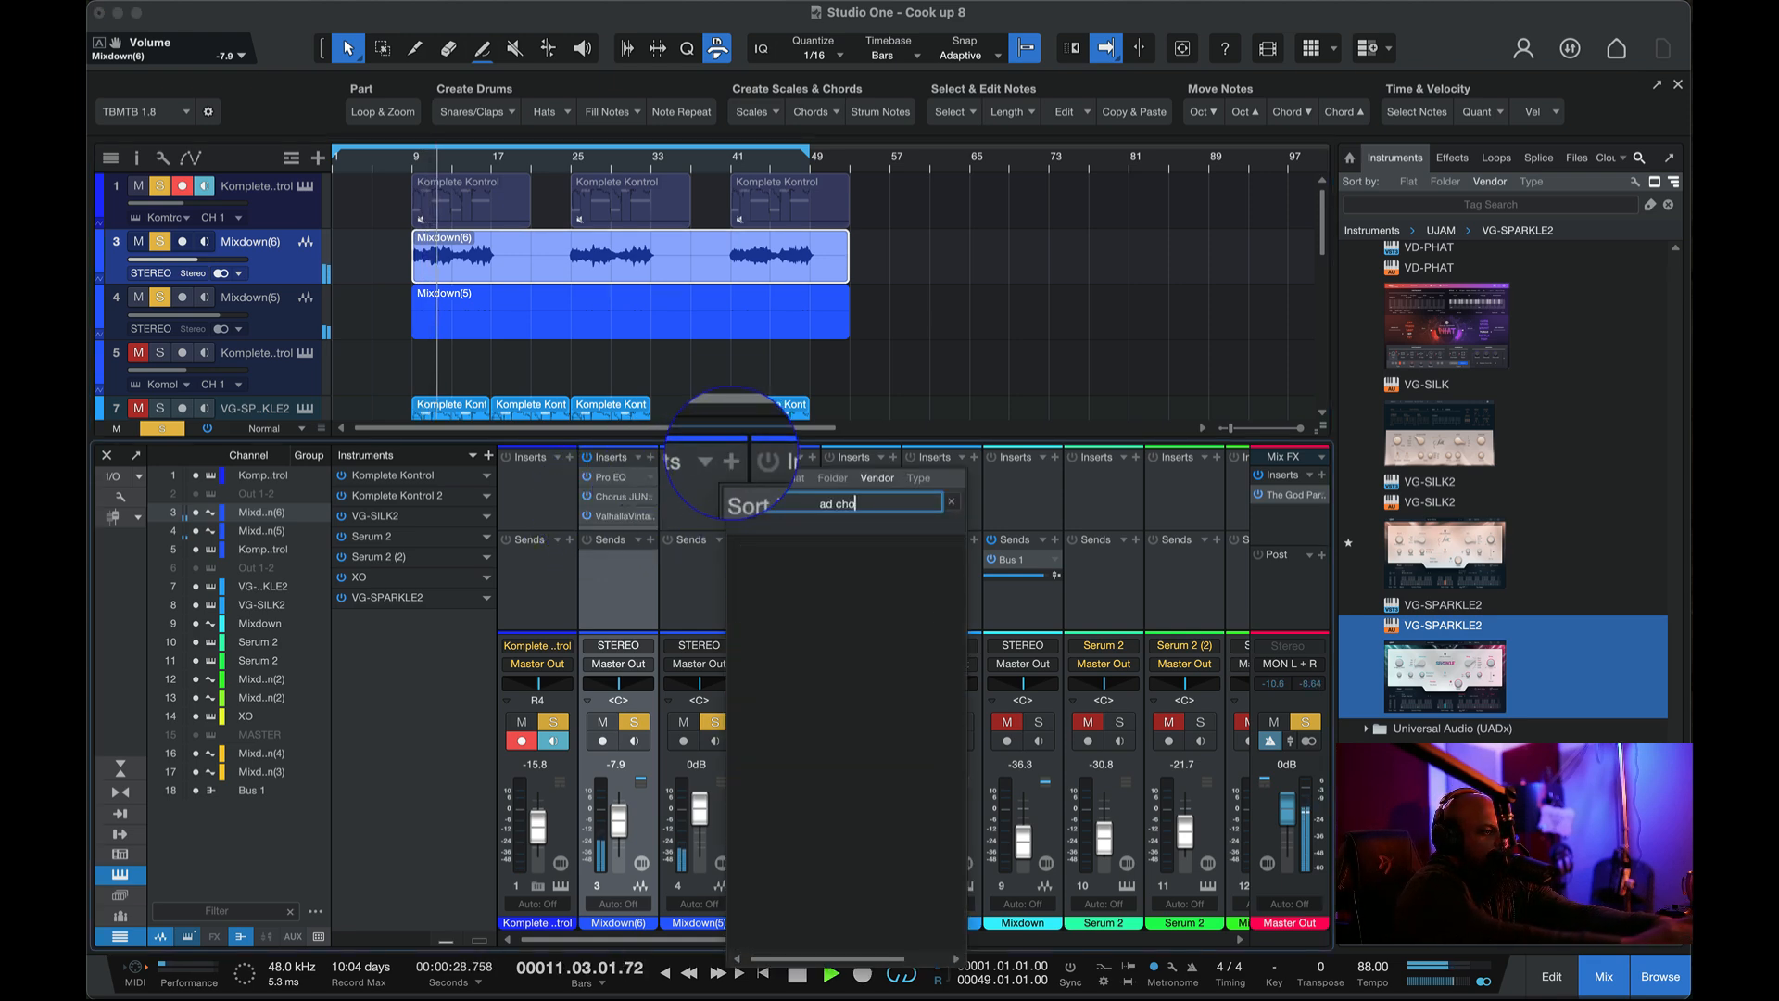
key(BackSpace)
key(BackSpace)
key(BackSpace)
key(BackSpace)
text(chorus)
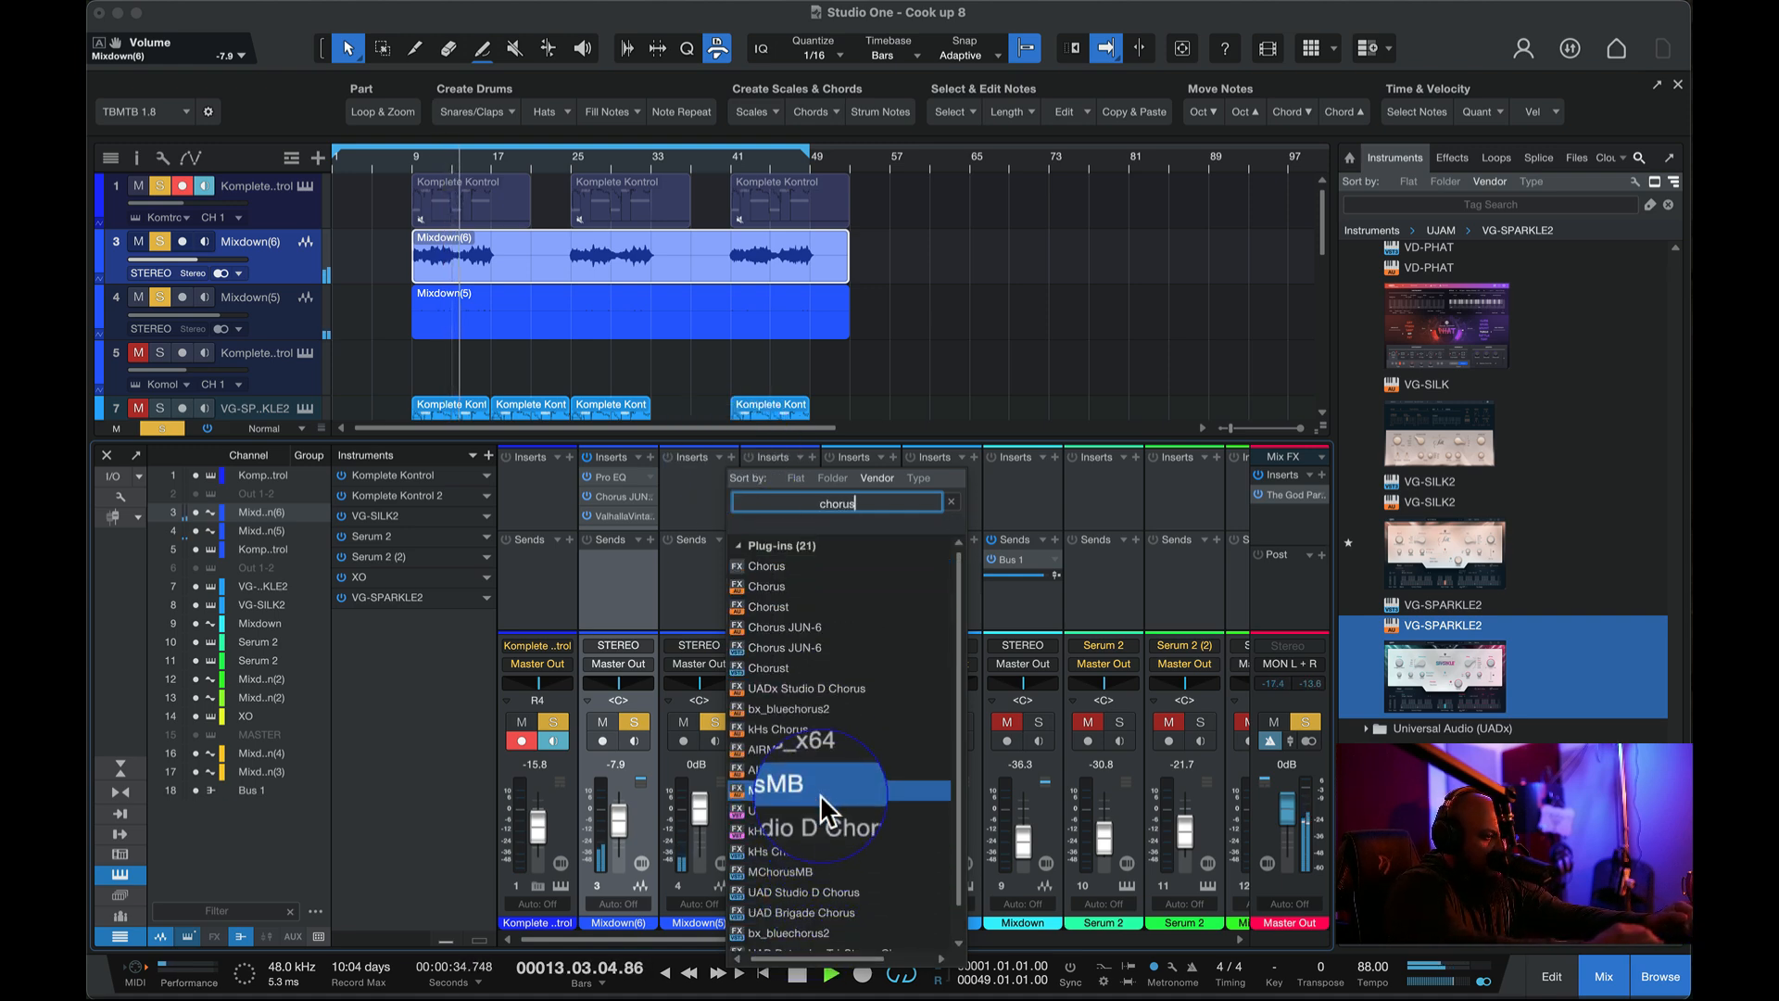
scroll(817, 815, down, 2)
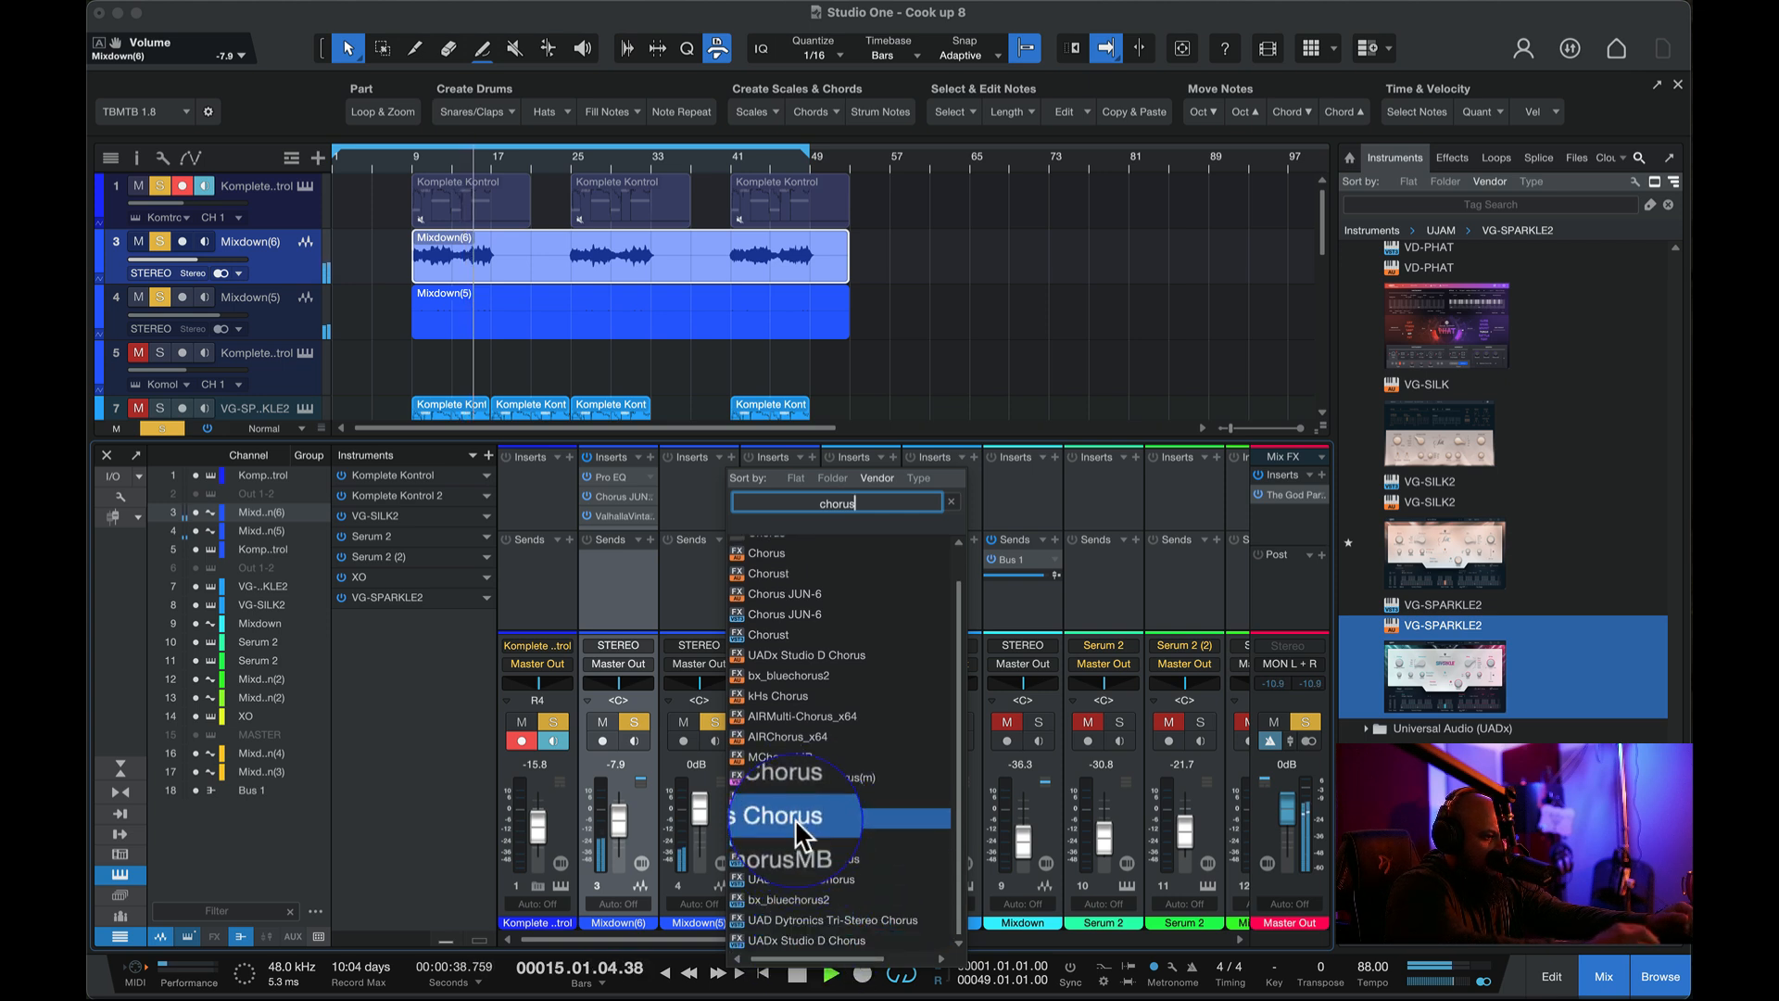
click(770, 907)
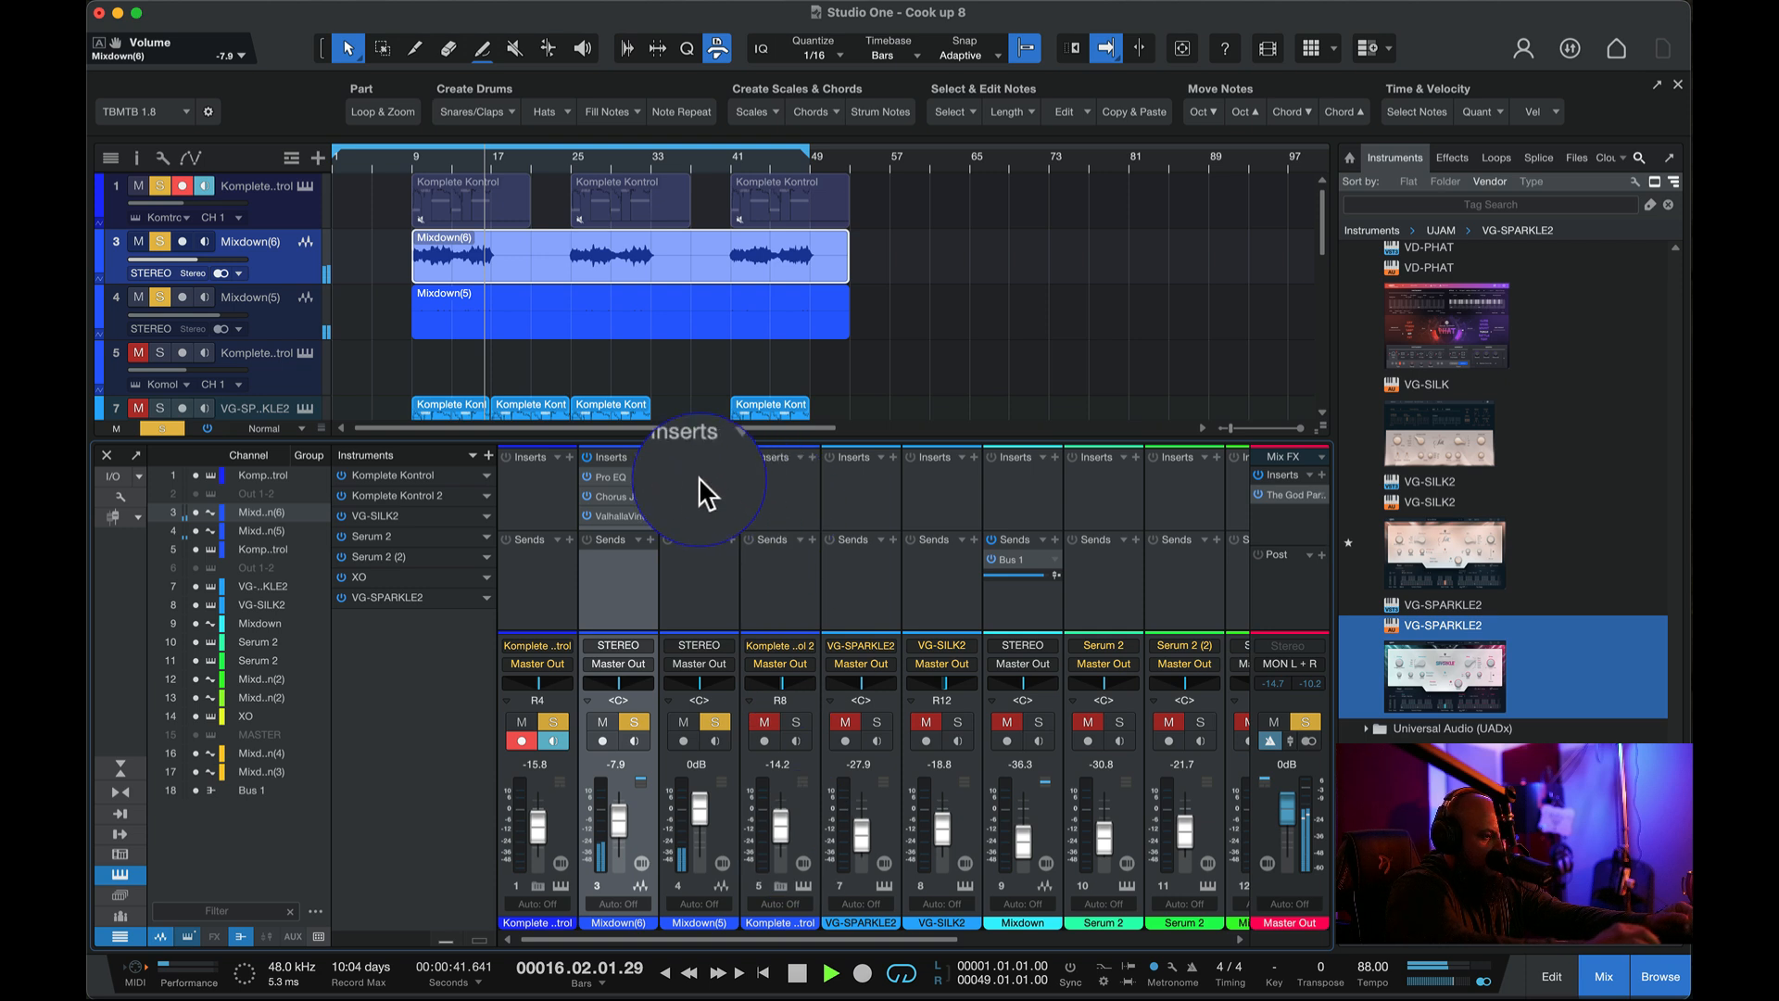
- Load the All Buttons Stereo preset in Studio D Chorus and replay the part from around bar 9
click(591, 219)
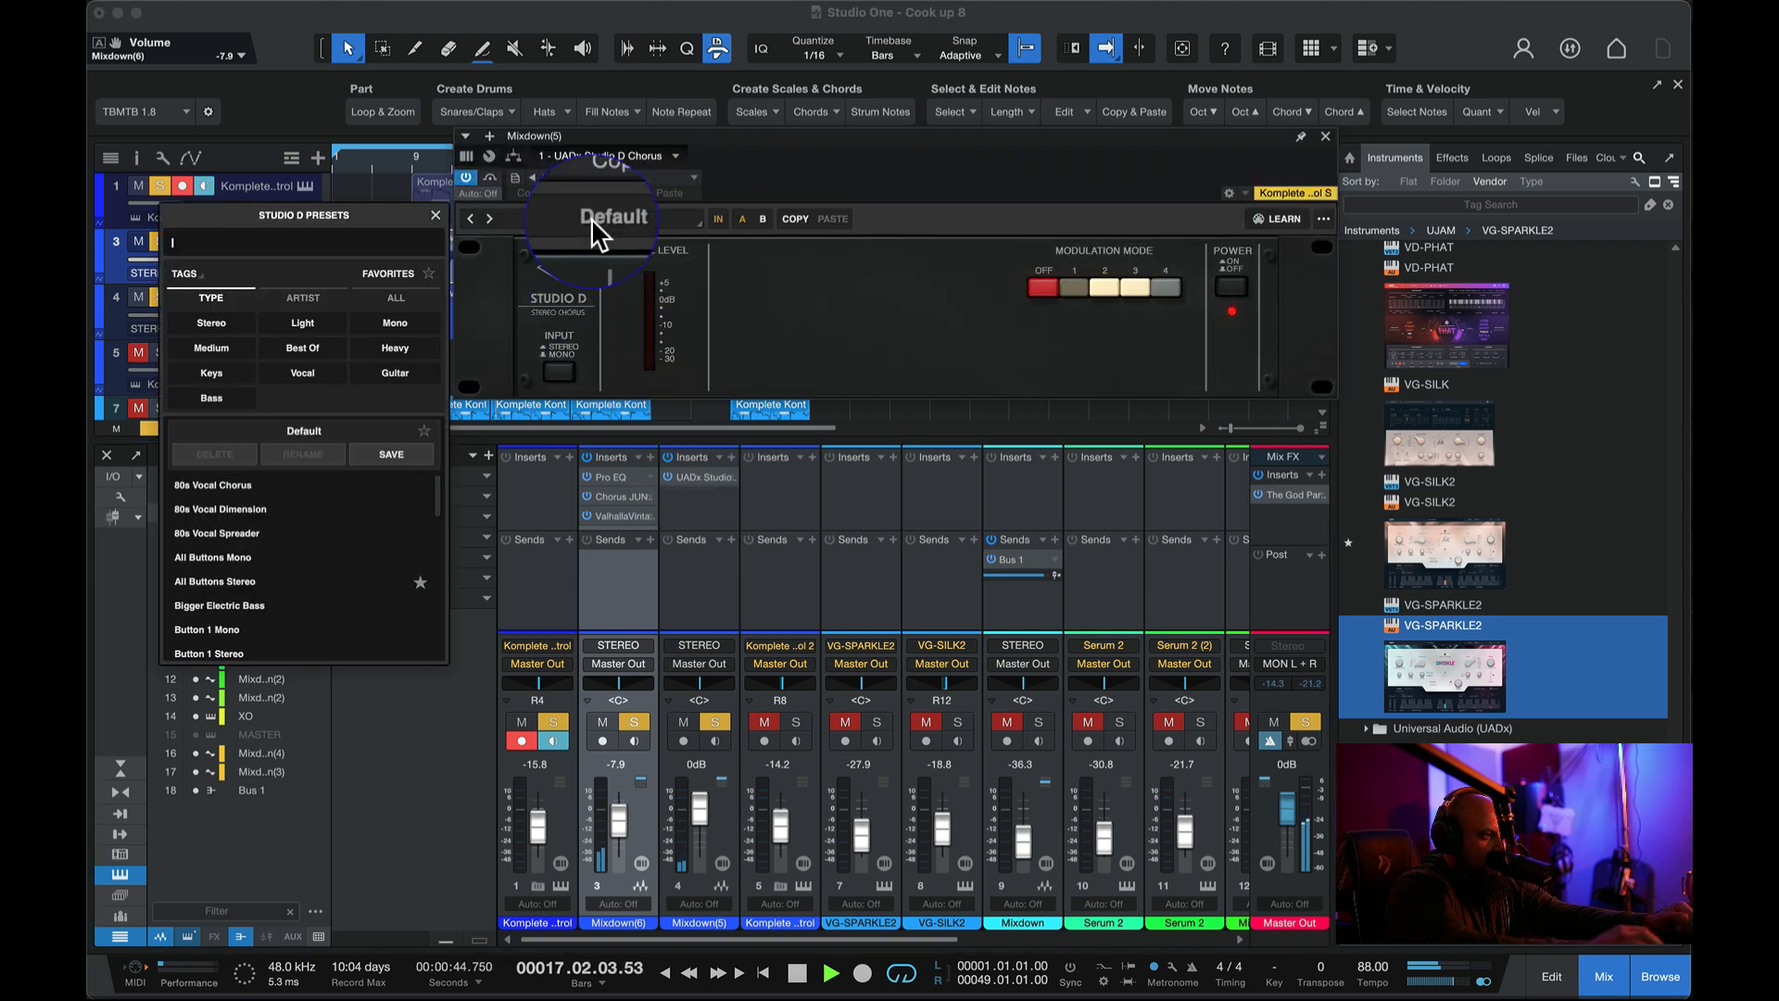
click(243, 581)
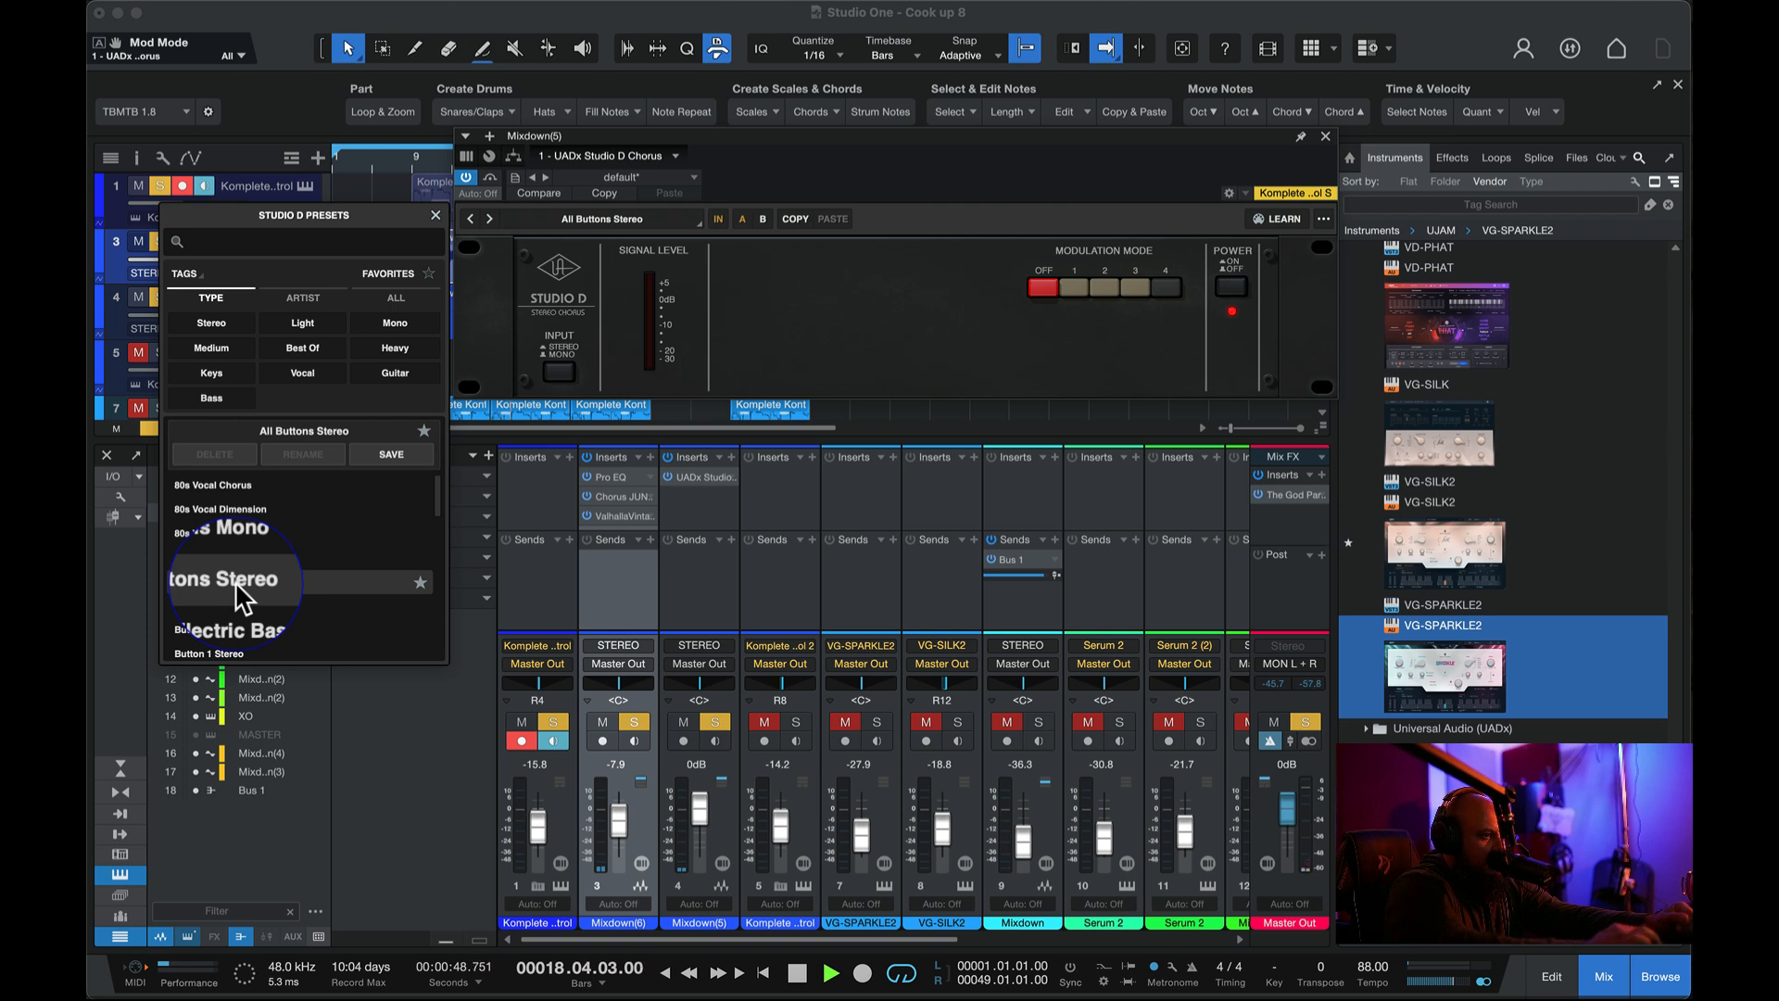
click(408, 160)
click(158, 186)
click(159, 188)
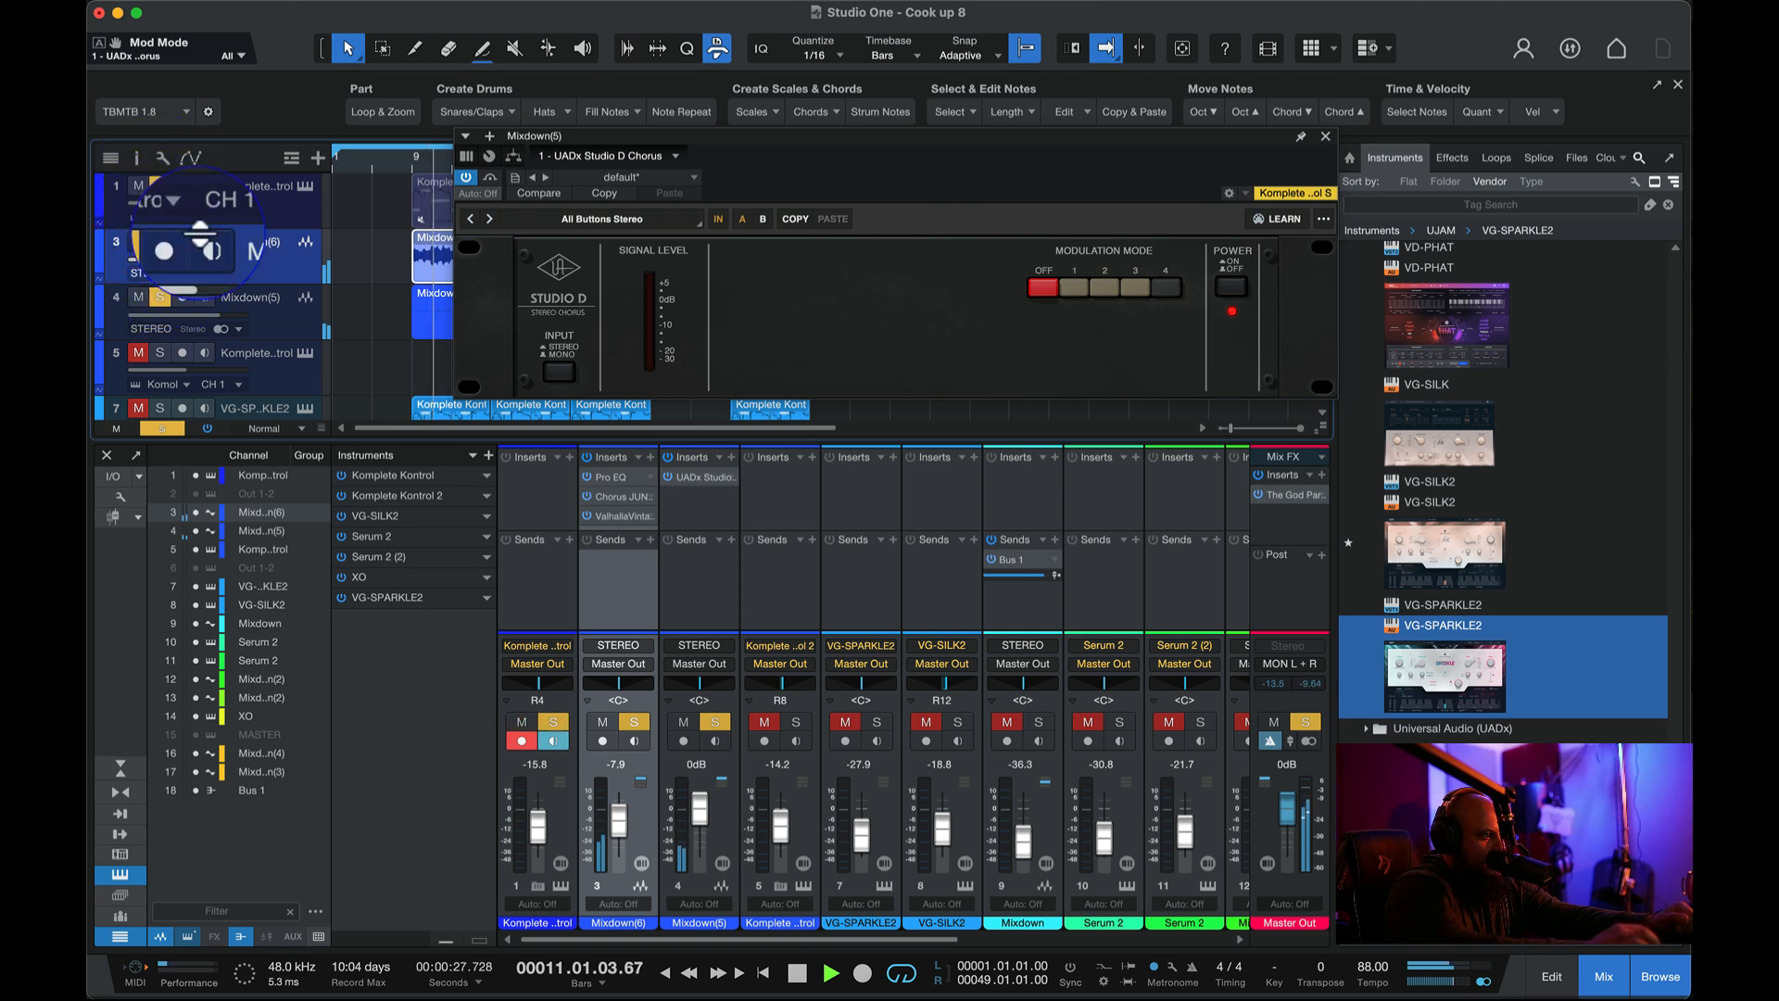
- Select Mixdown(5), compare the sound with Studio D Chorus bypassed and active, and expand the insert's controls on the channel
click(254, 297)
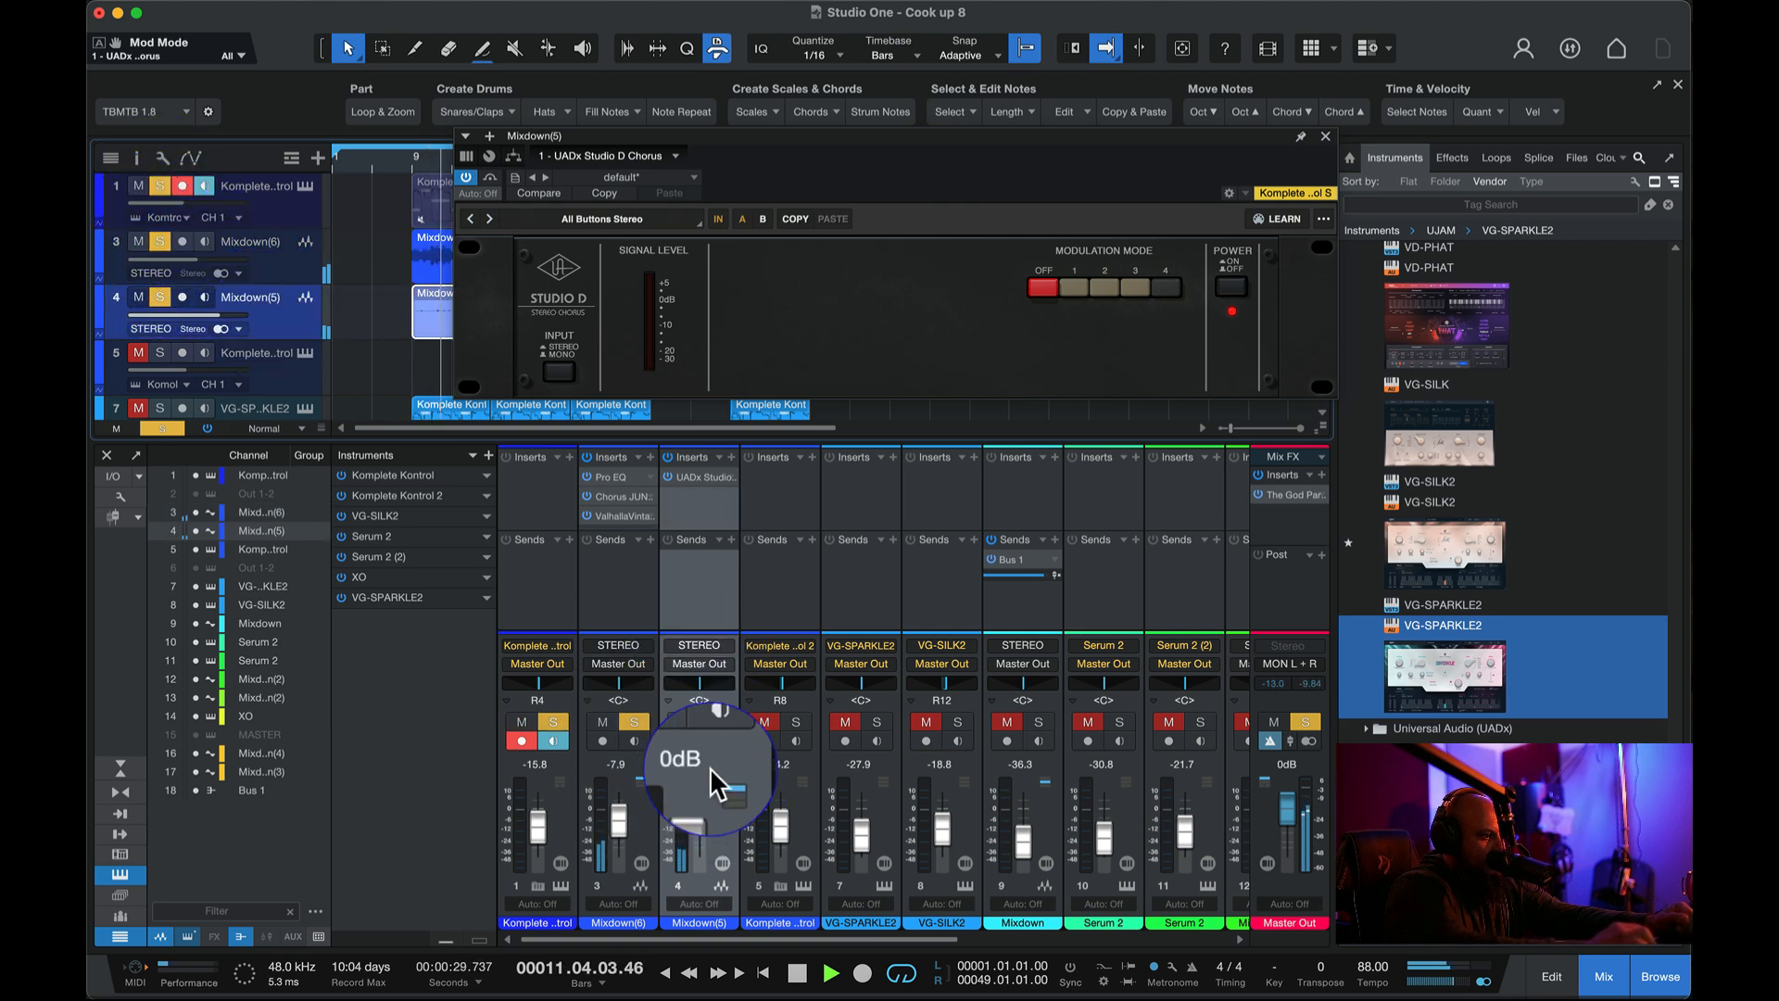
click(664, 476)
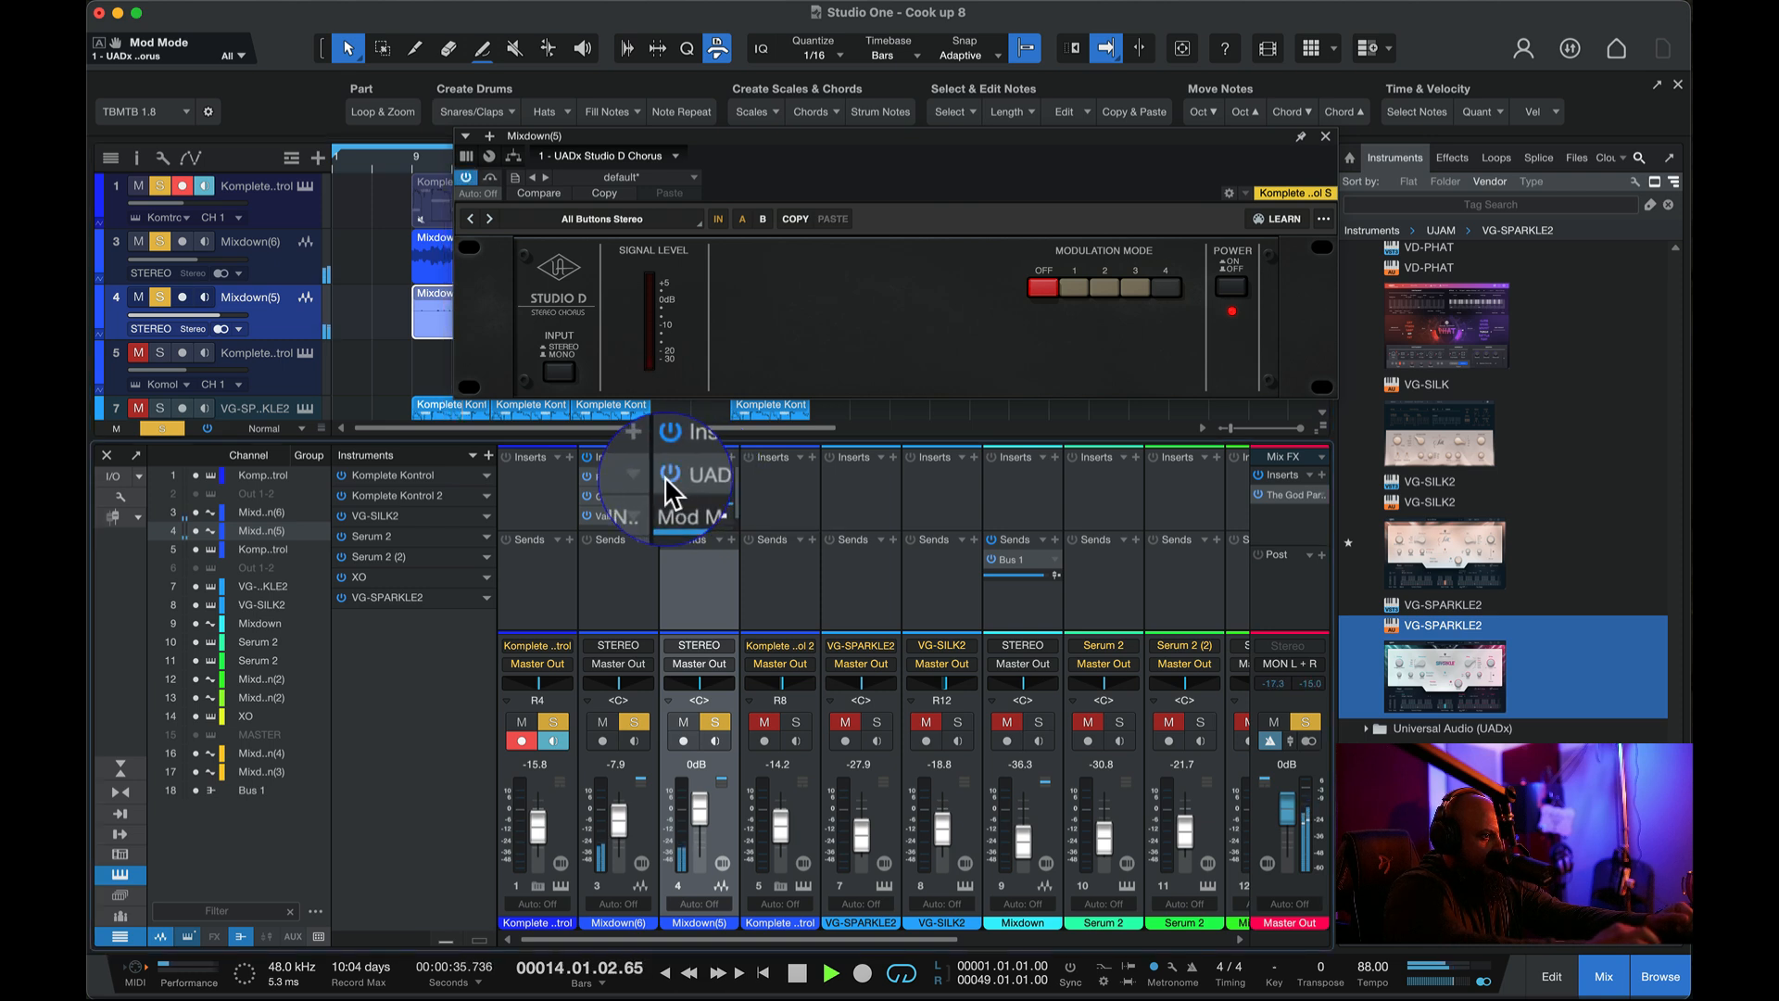
click(664, 476)
click(731, 478)
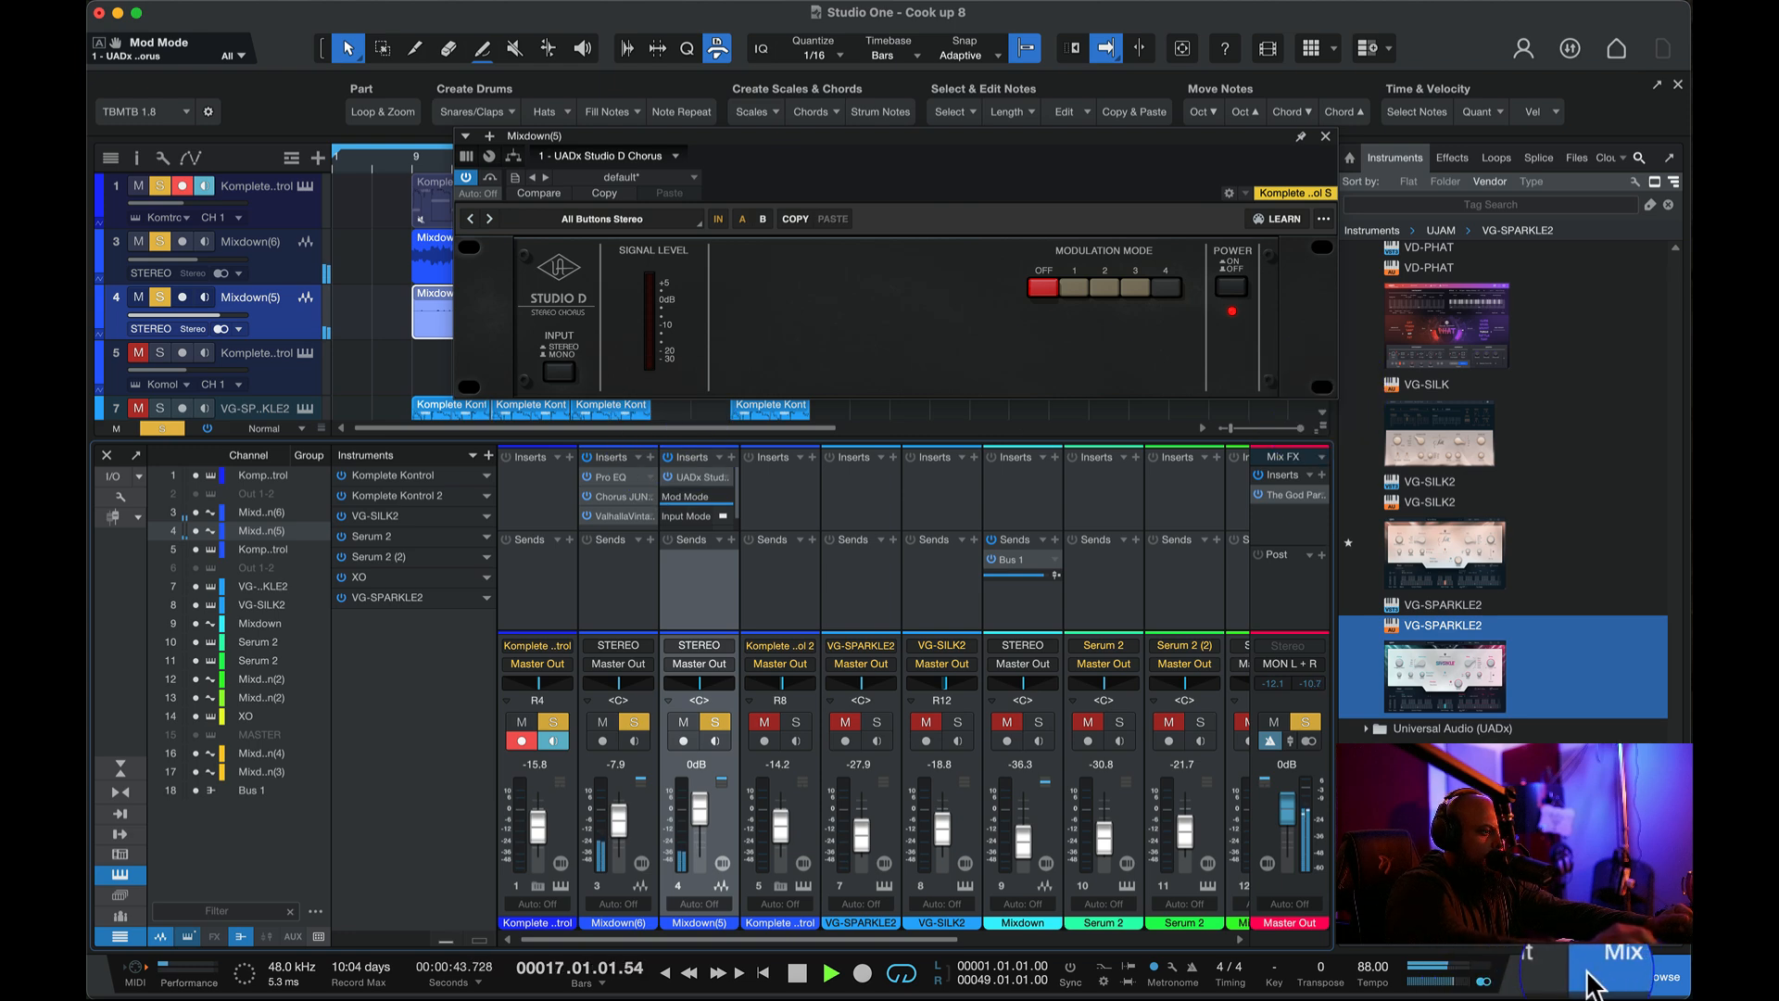
- Hide the mixer, clear all solos to hear the full arrangement from around bar 9, and close the Studio D Chorus window
click(1600, 972)
click(408, 165)
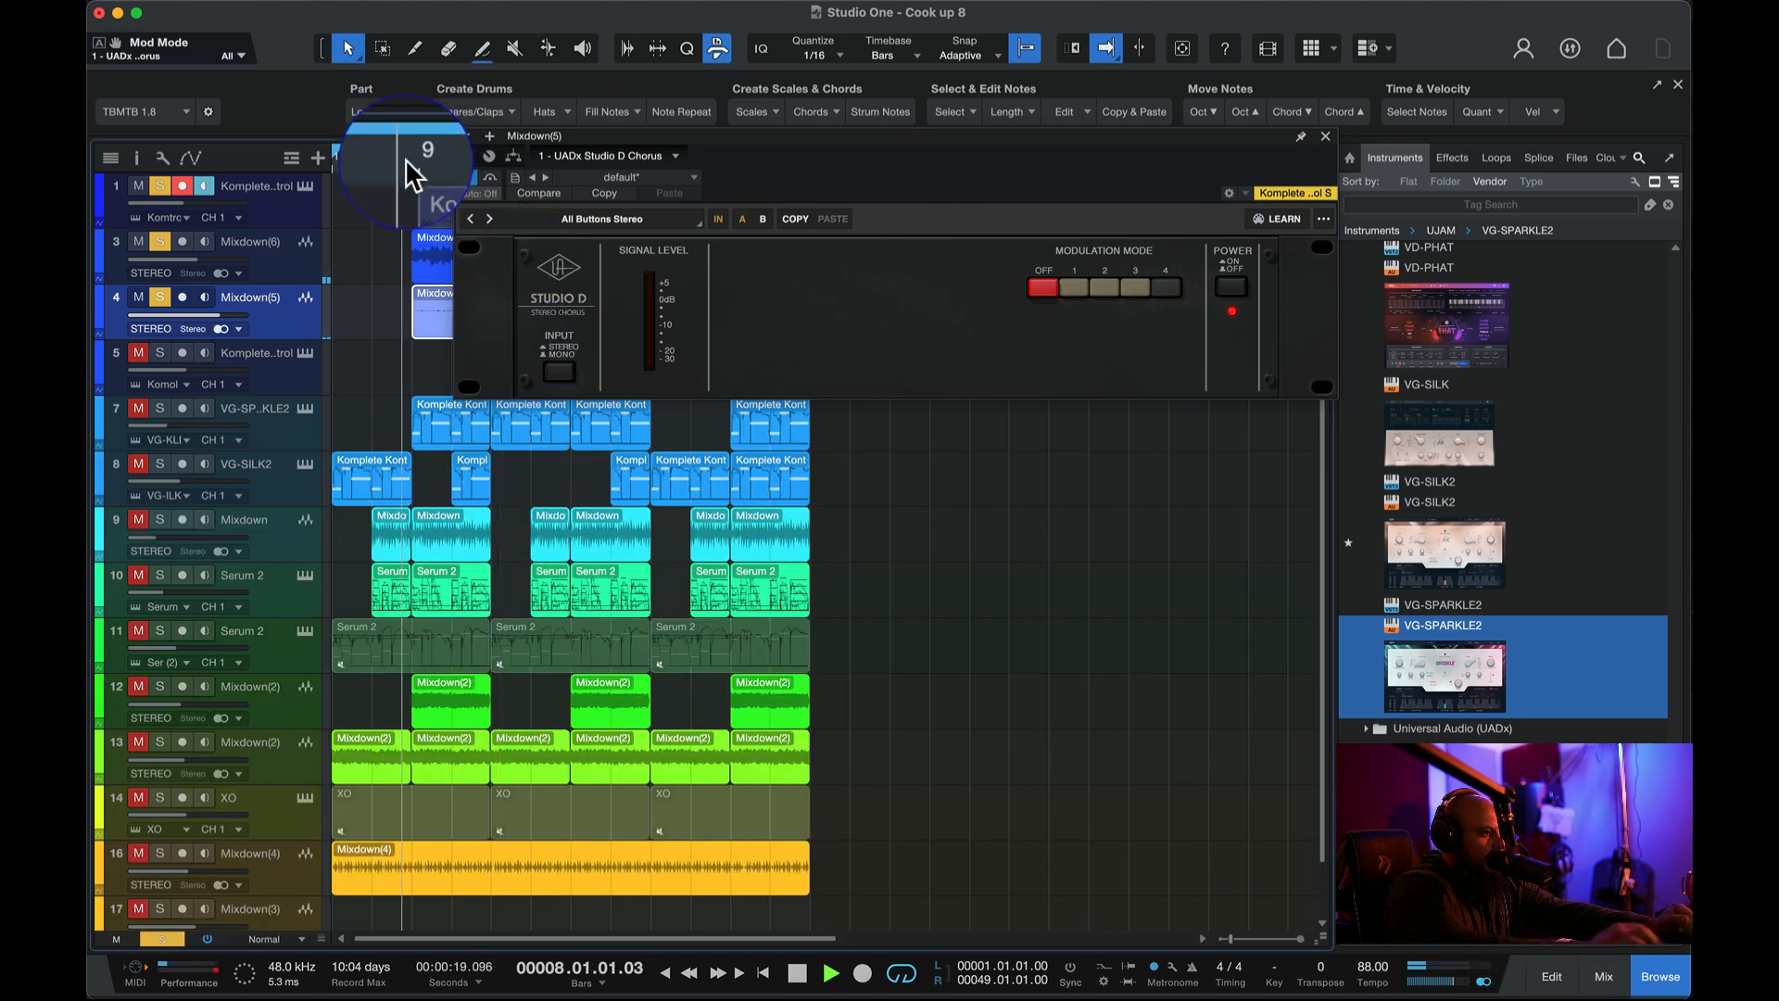
click(162, 939)
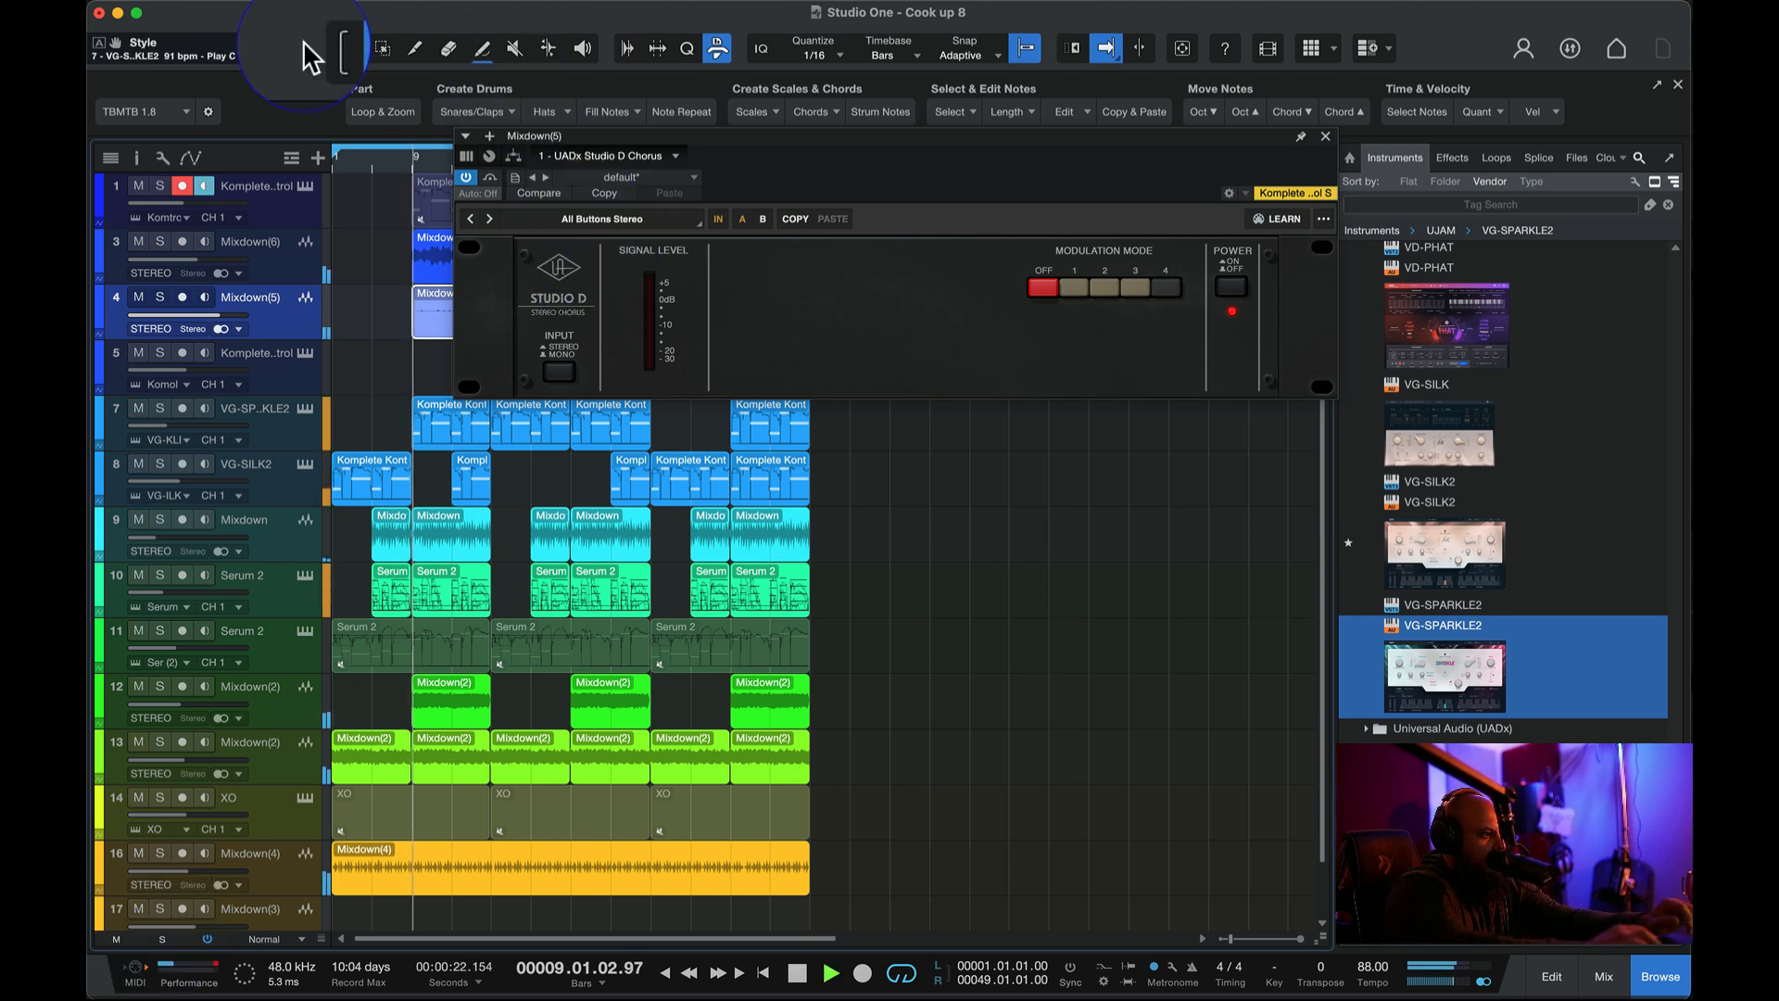
click(1325, 136)
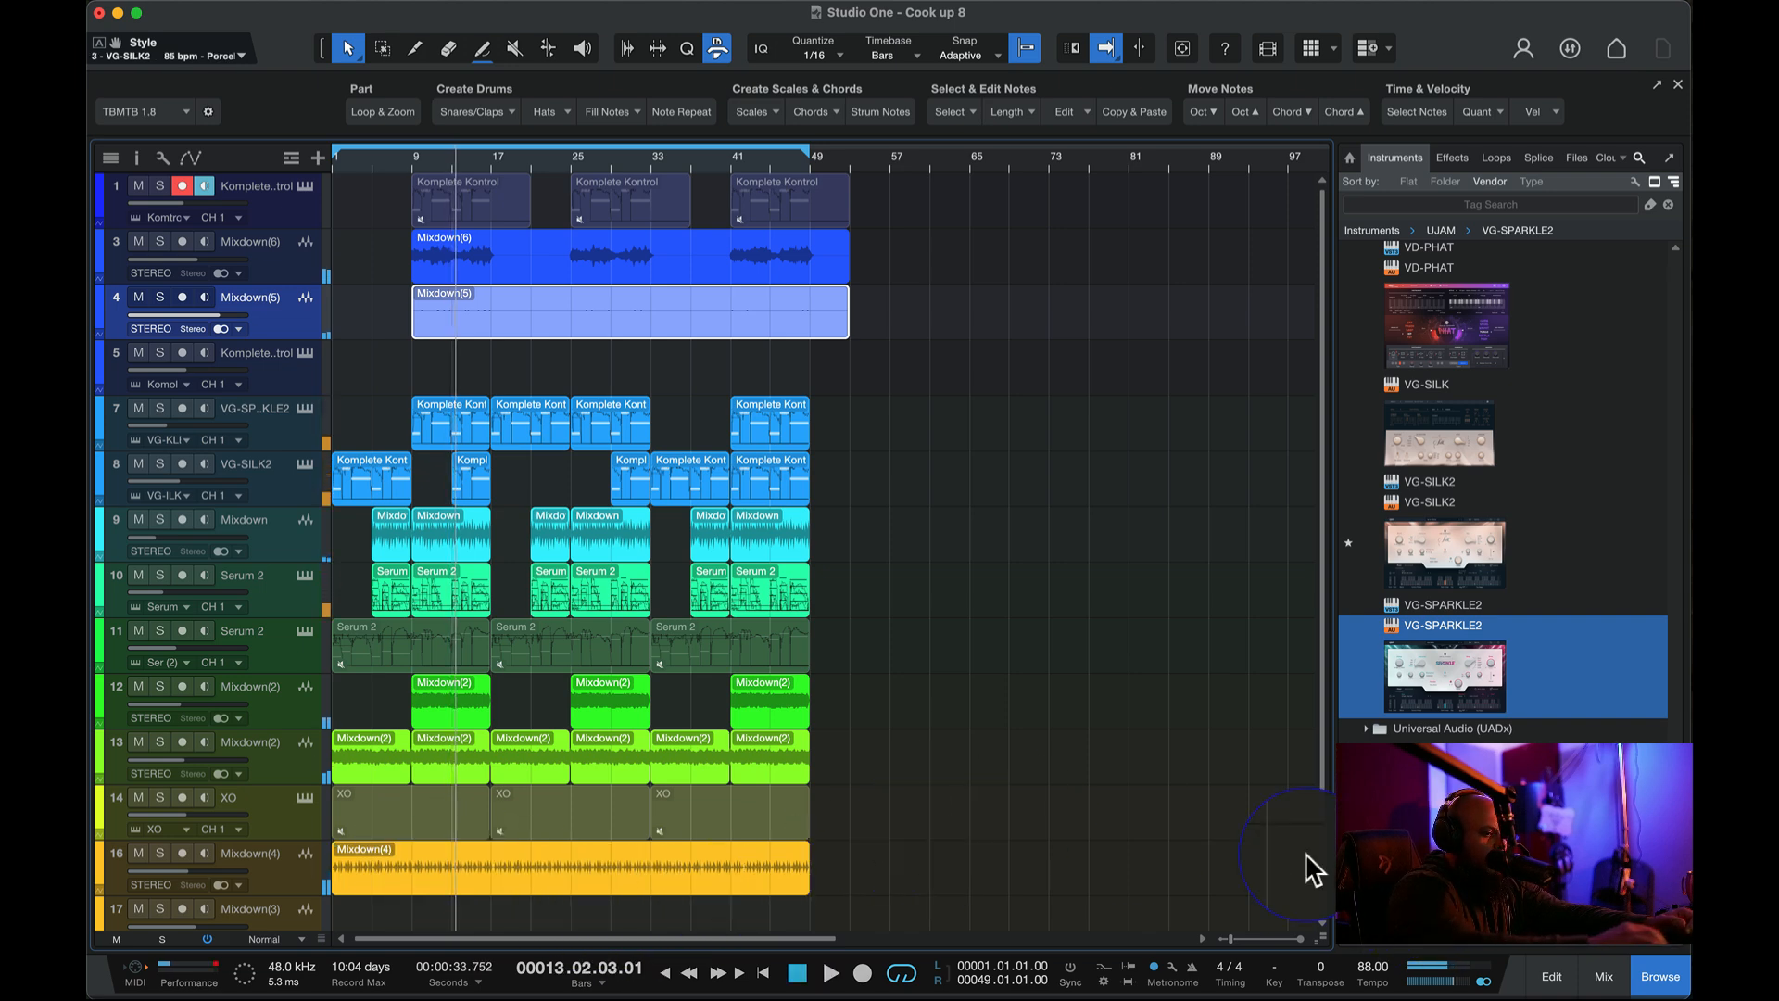
- Show the mixer and review the remaining channels up to the master while the full mix plays
click(1604, 976)
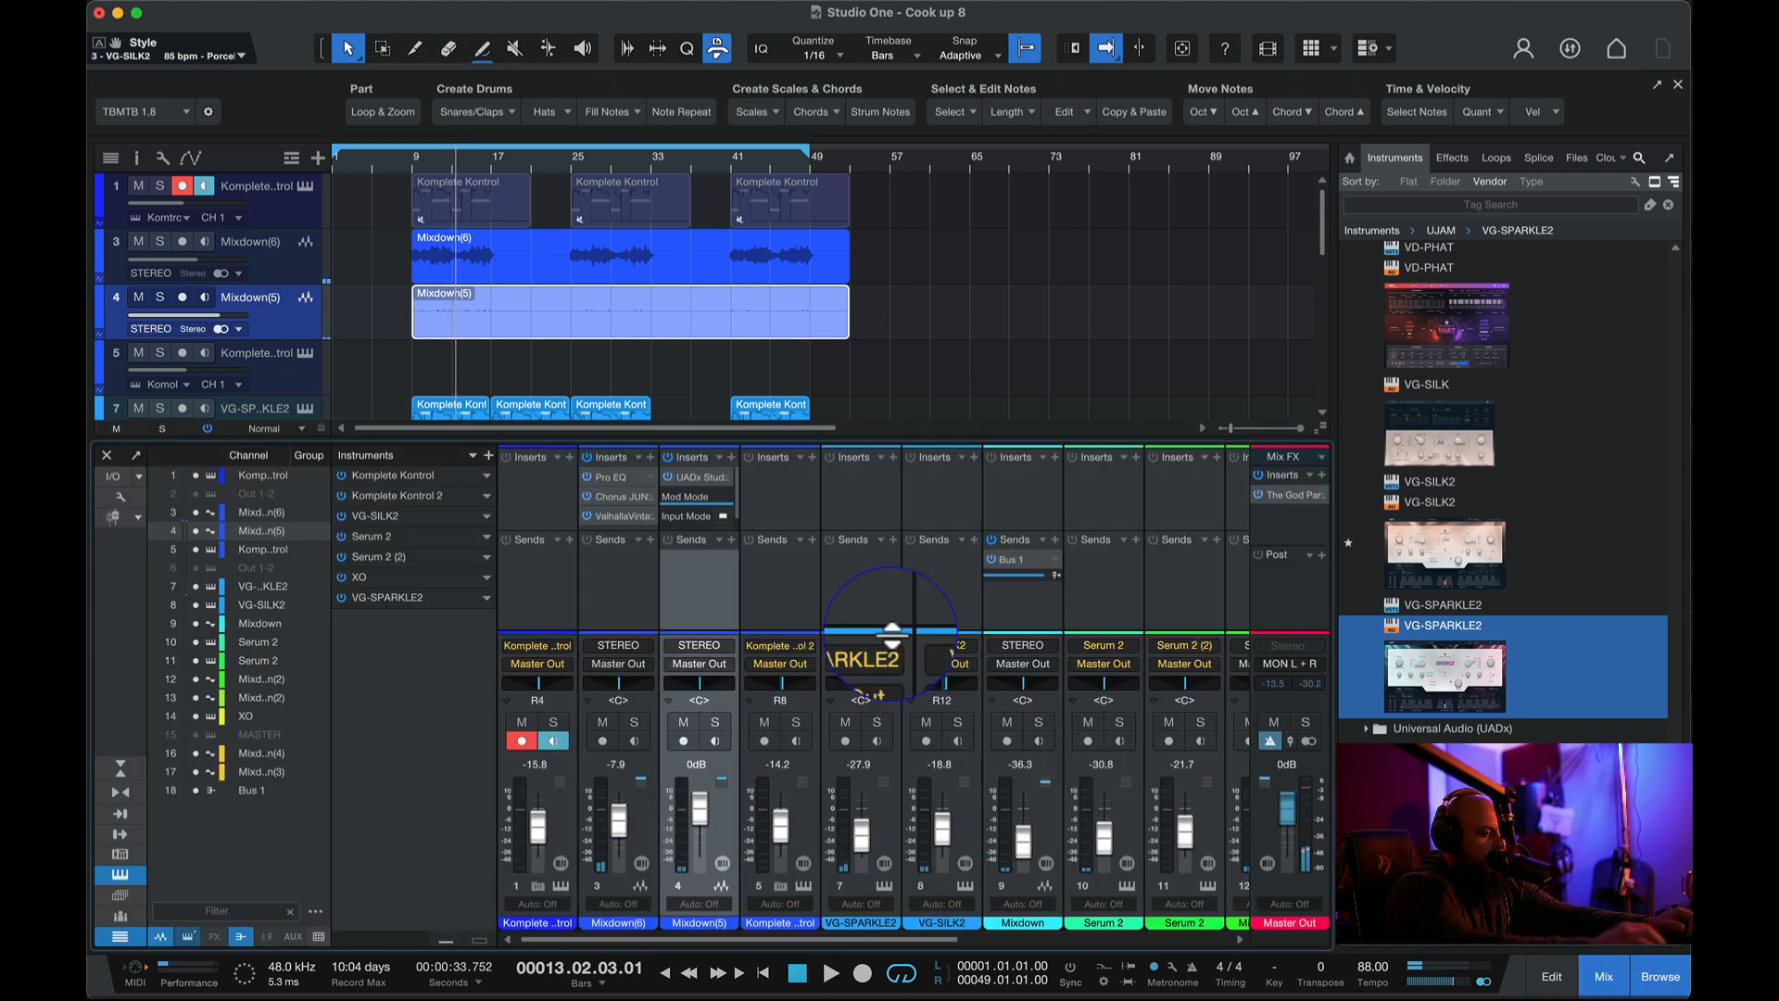
key(space)
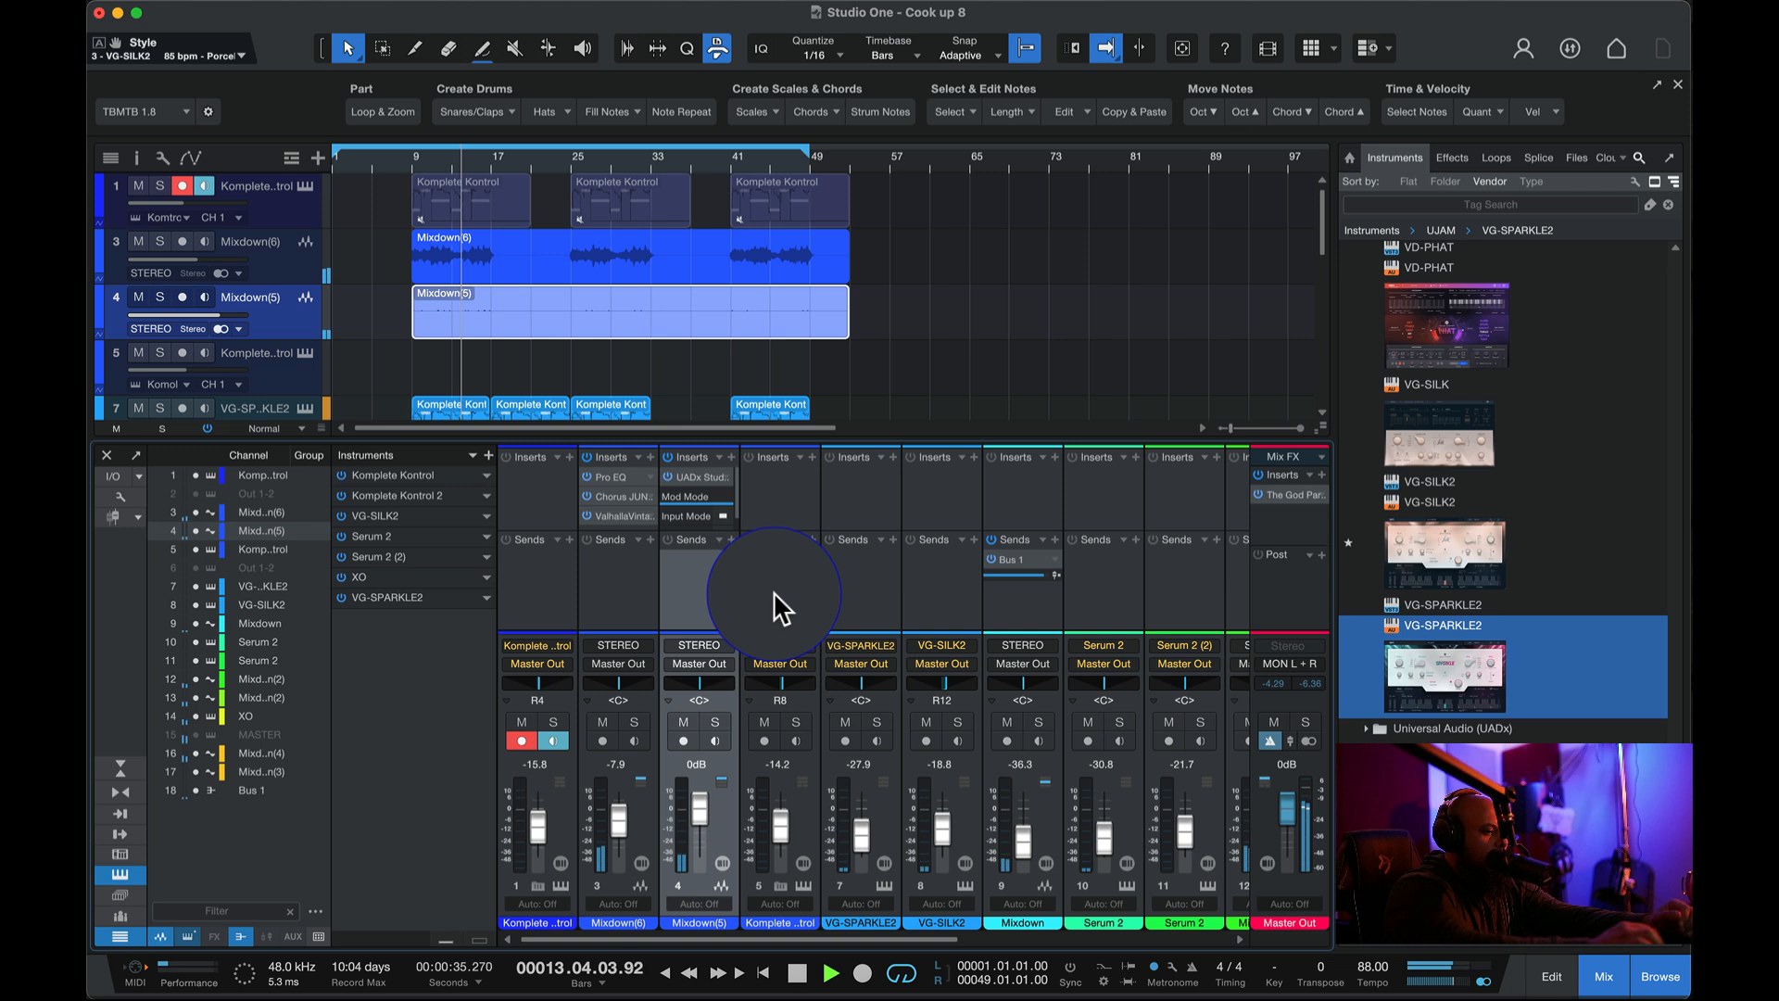
scroll(860, 612, right, 10)
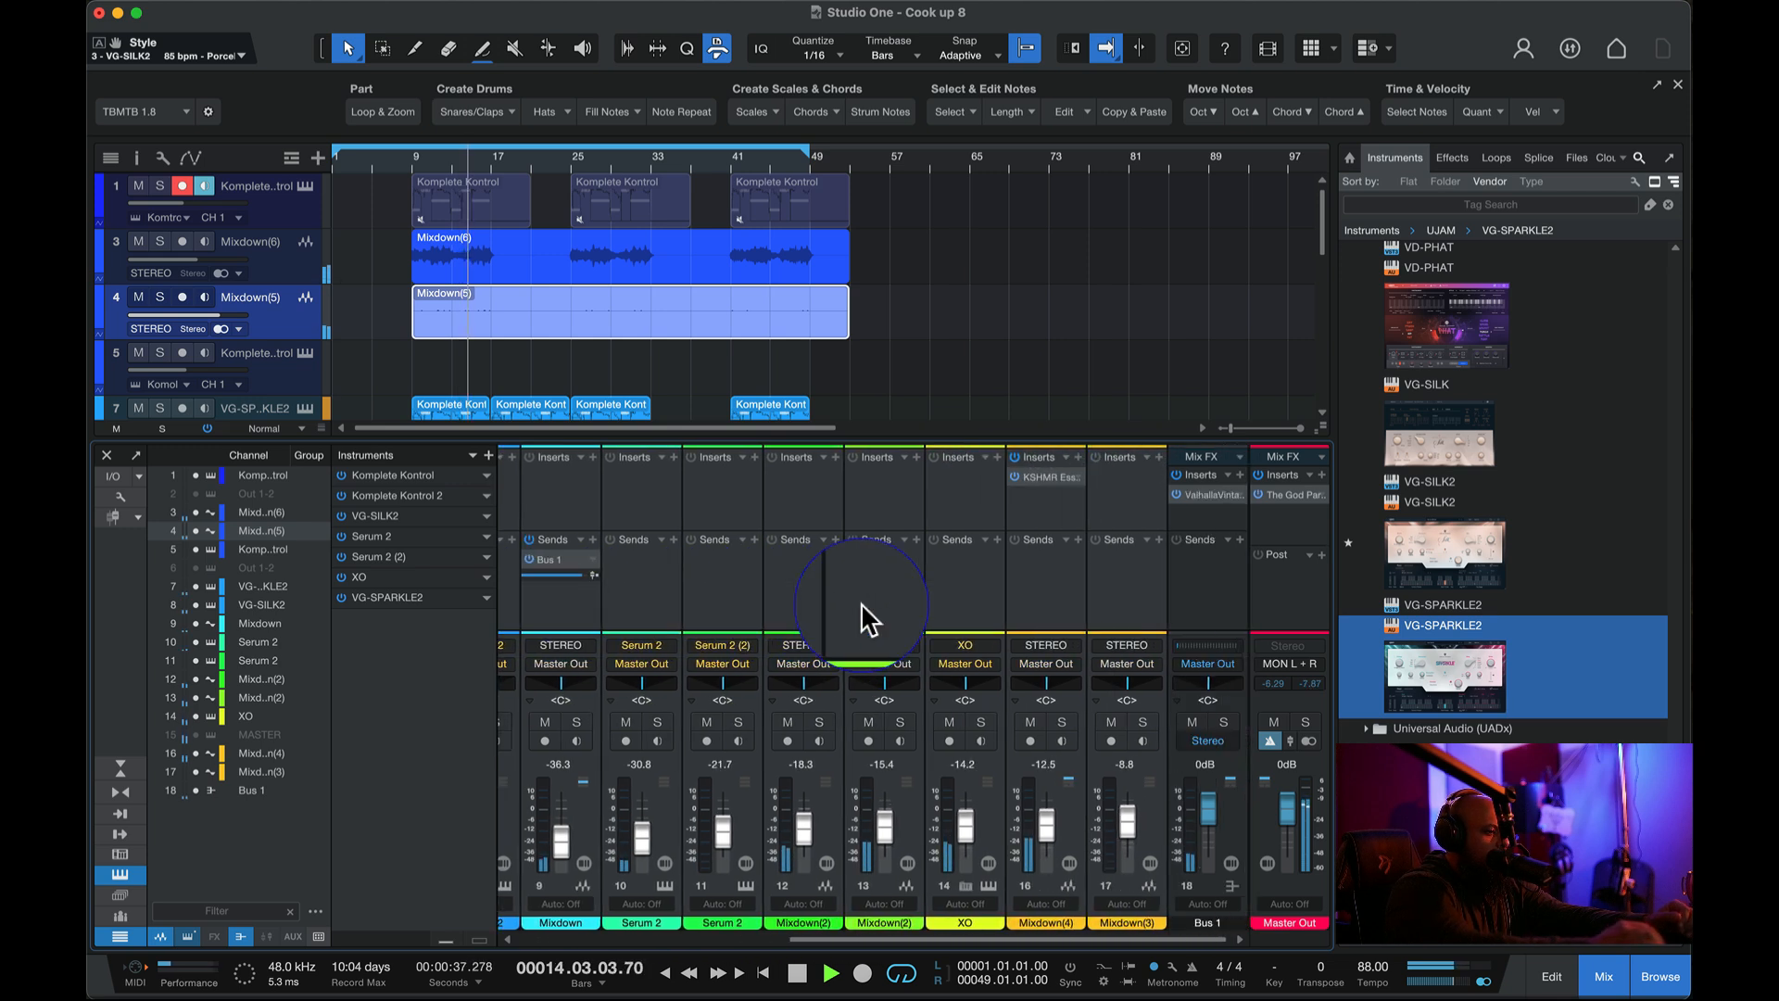
key(space)
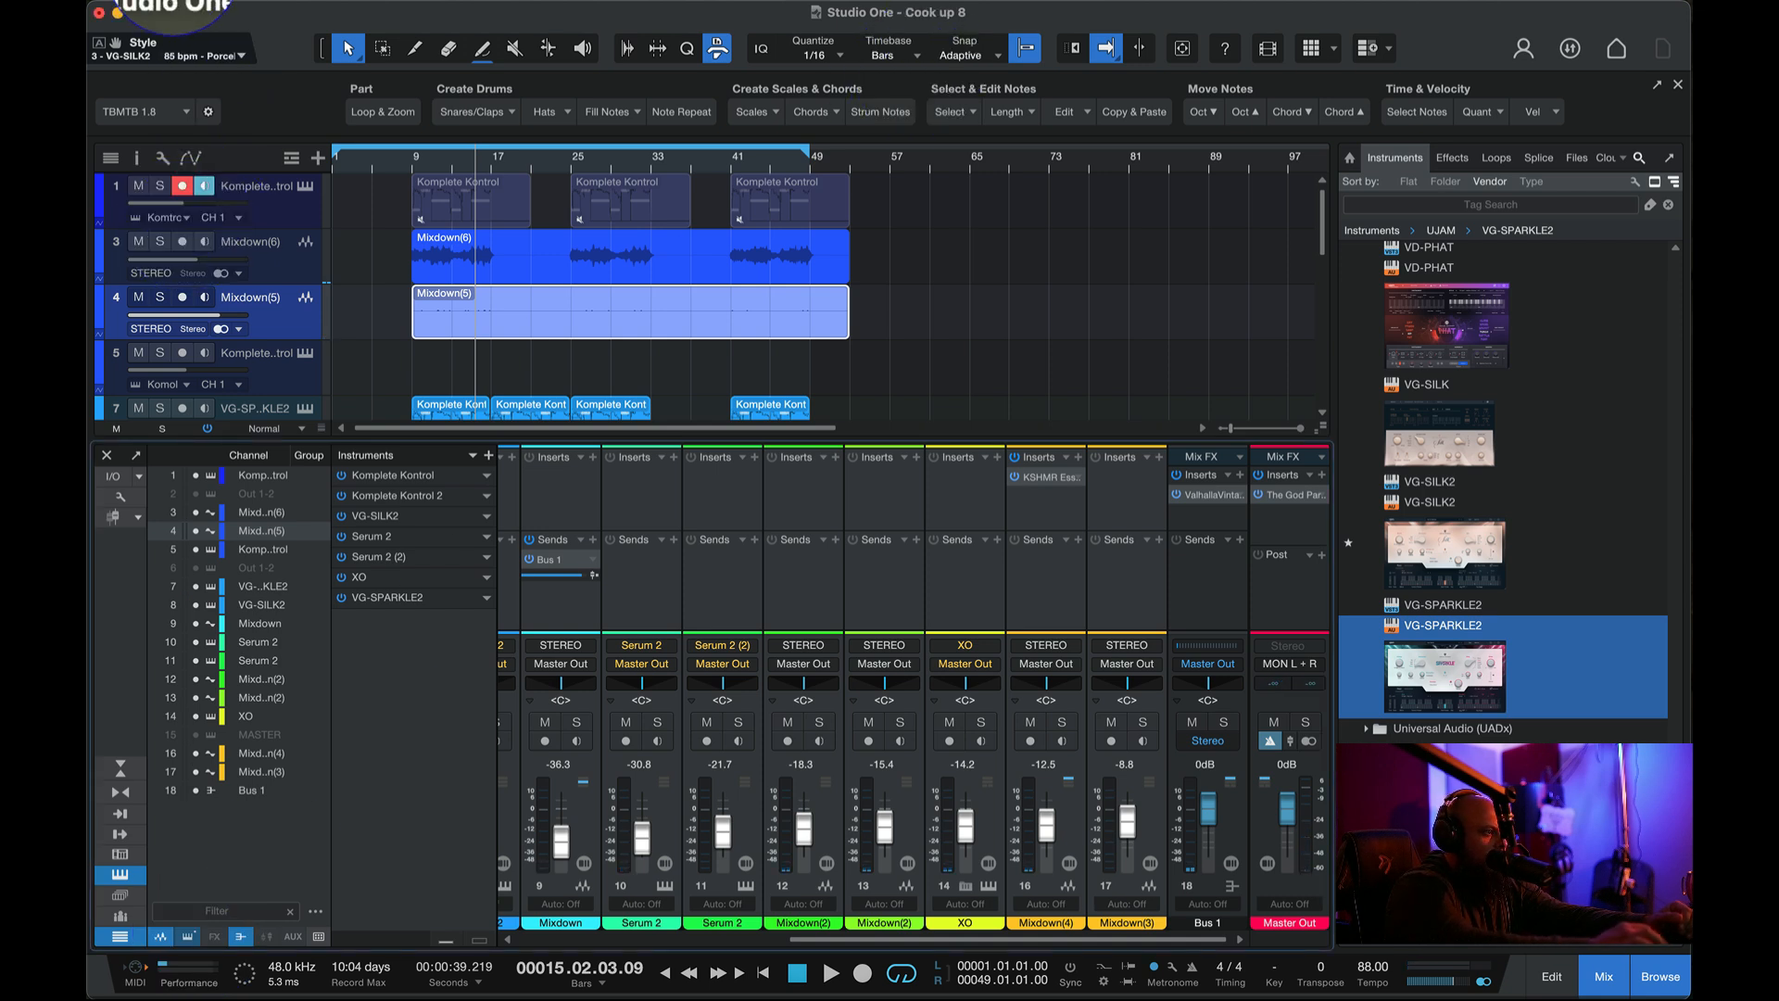
- Return the playhead to the start of the song and play the full mix
click(162, 10)
click(185, 50)
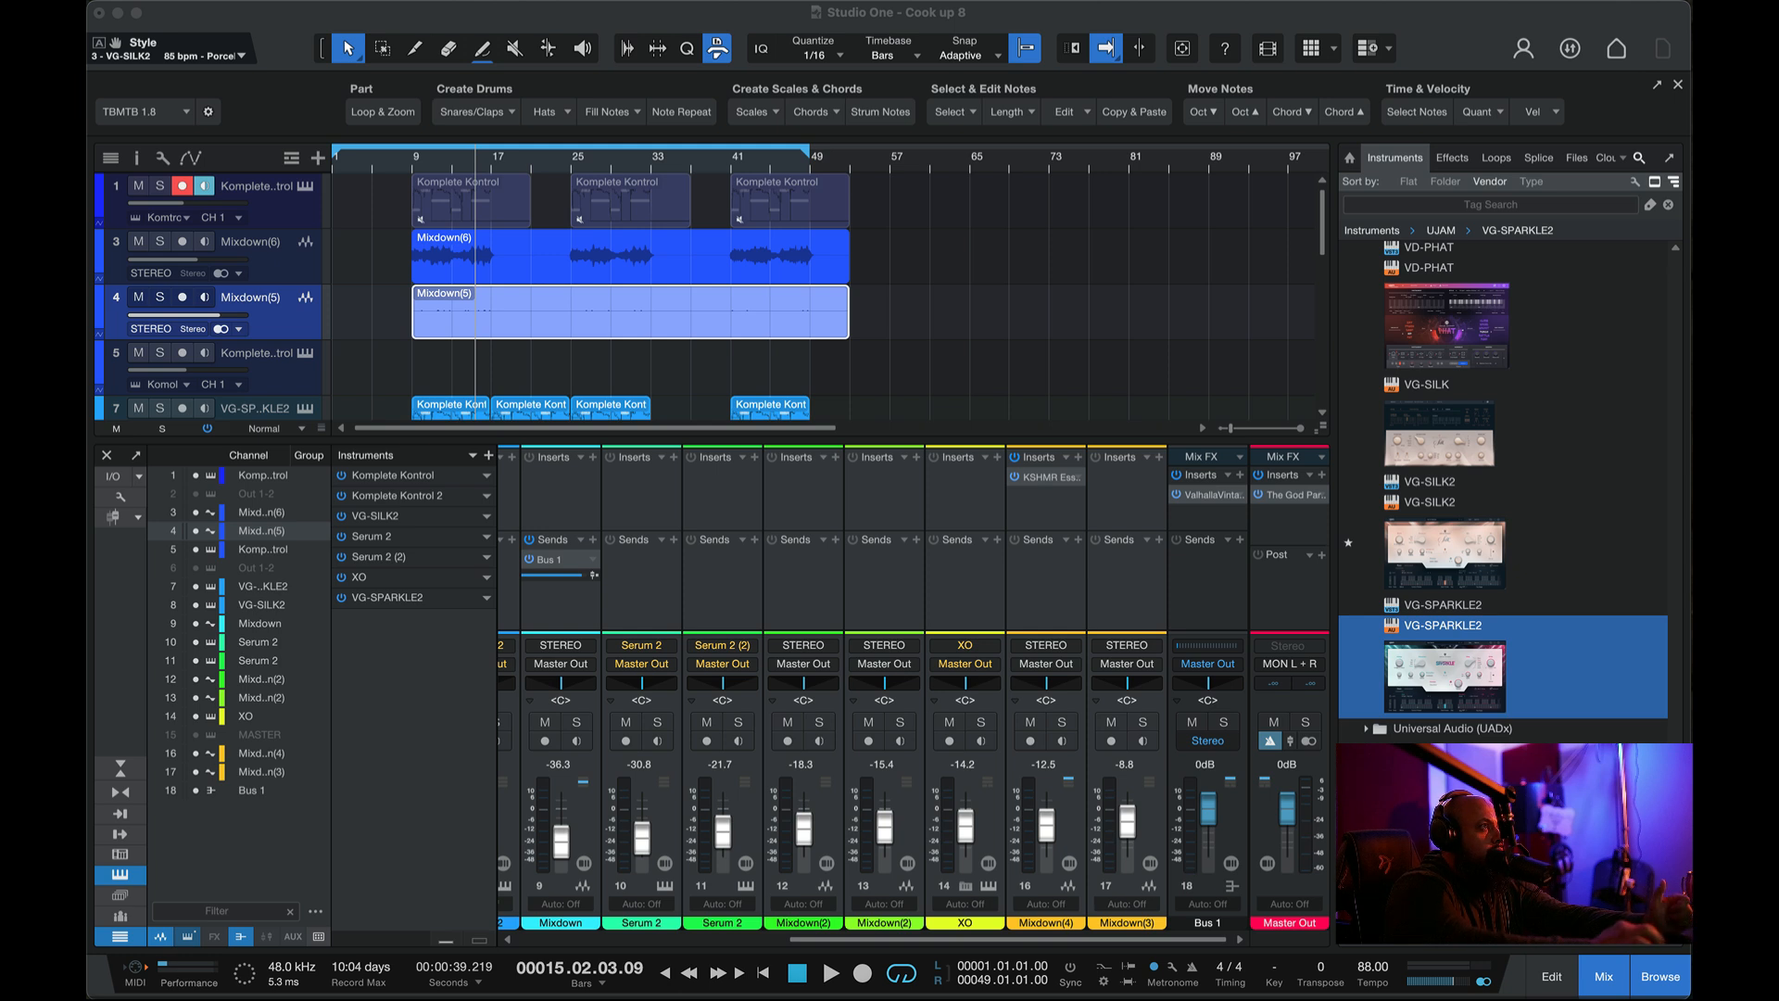
click(814, 972)
click(797, 973)
click(830, 973)
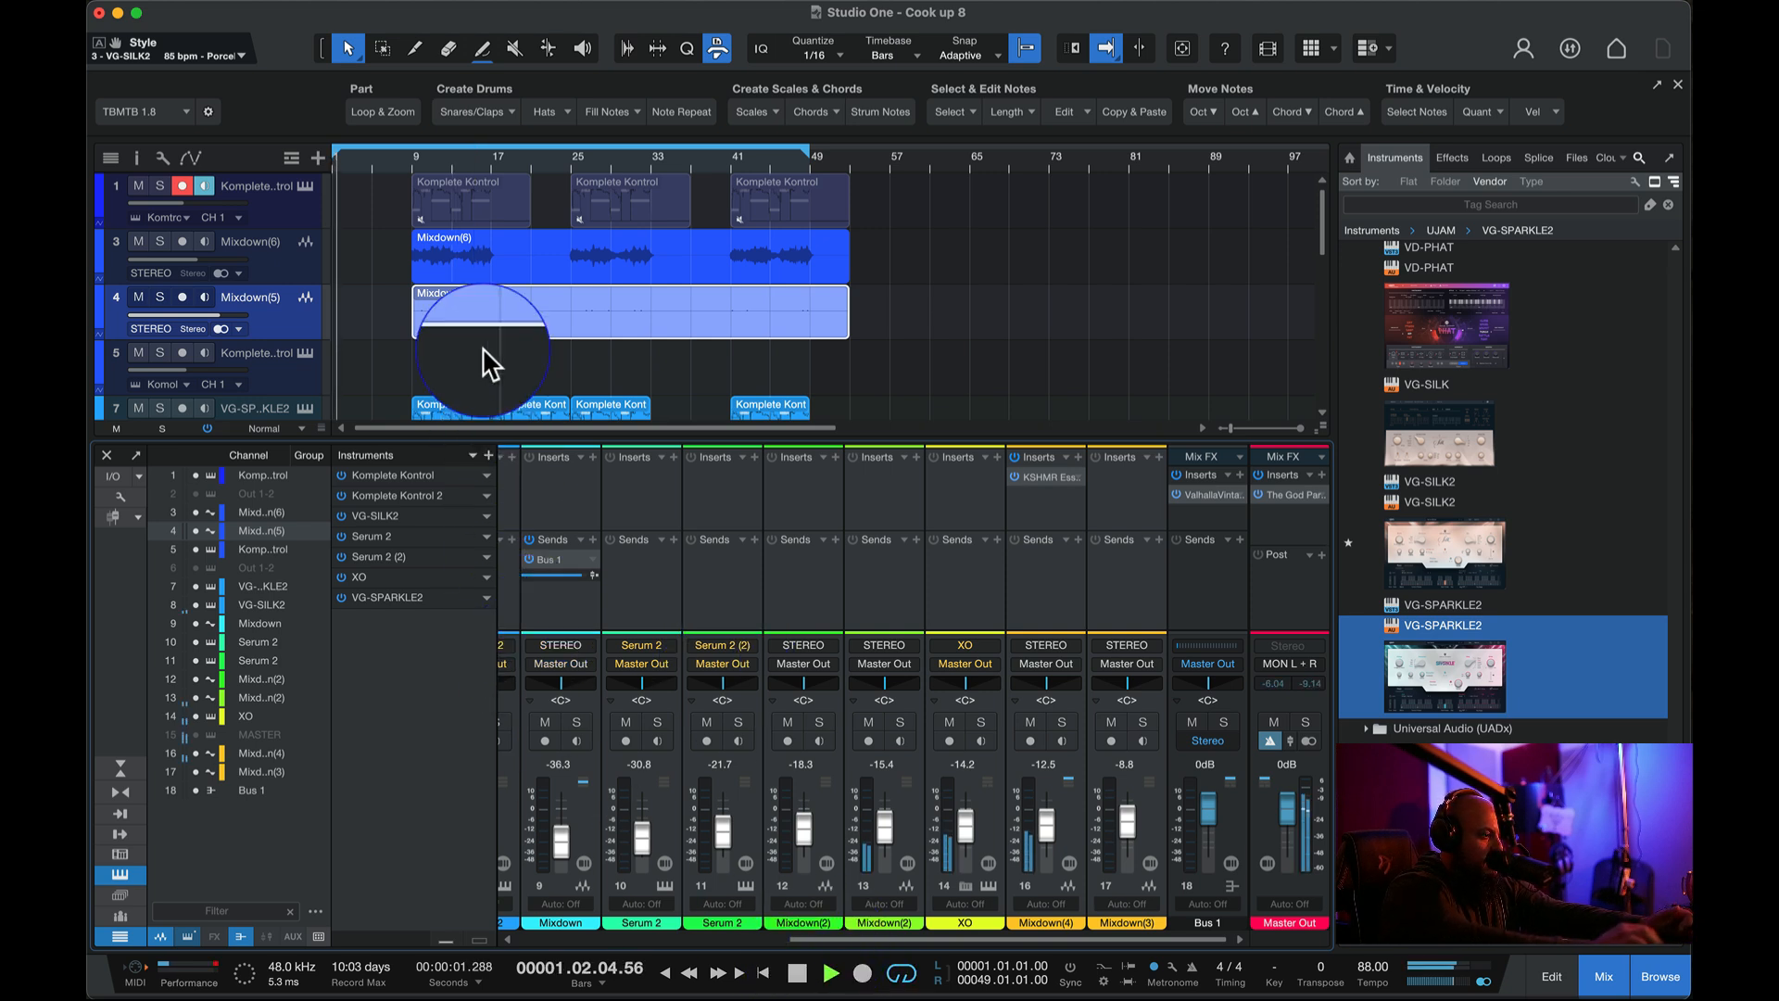
- Solo the Mixdown(4) track, audition it with its KSHMR Essentials Kick insert, and stop playback
scroll(420, 313, down, 5)
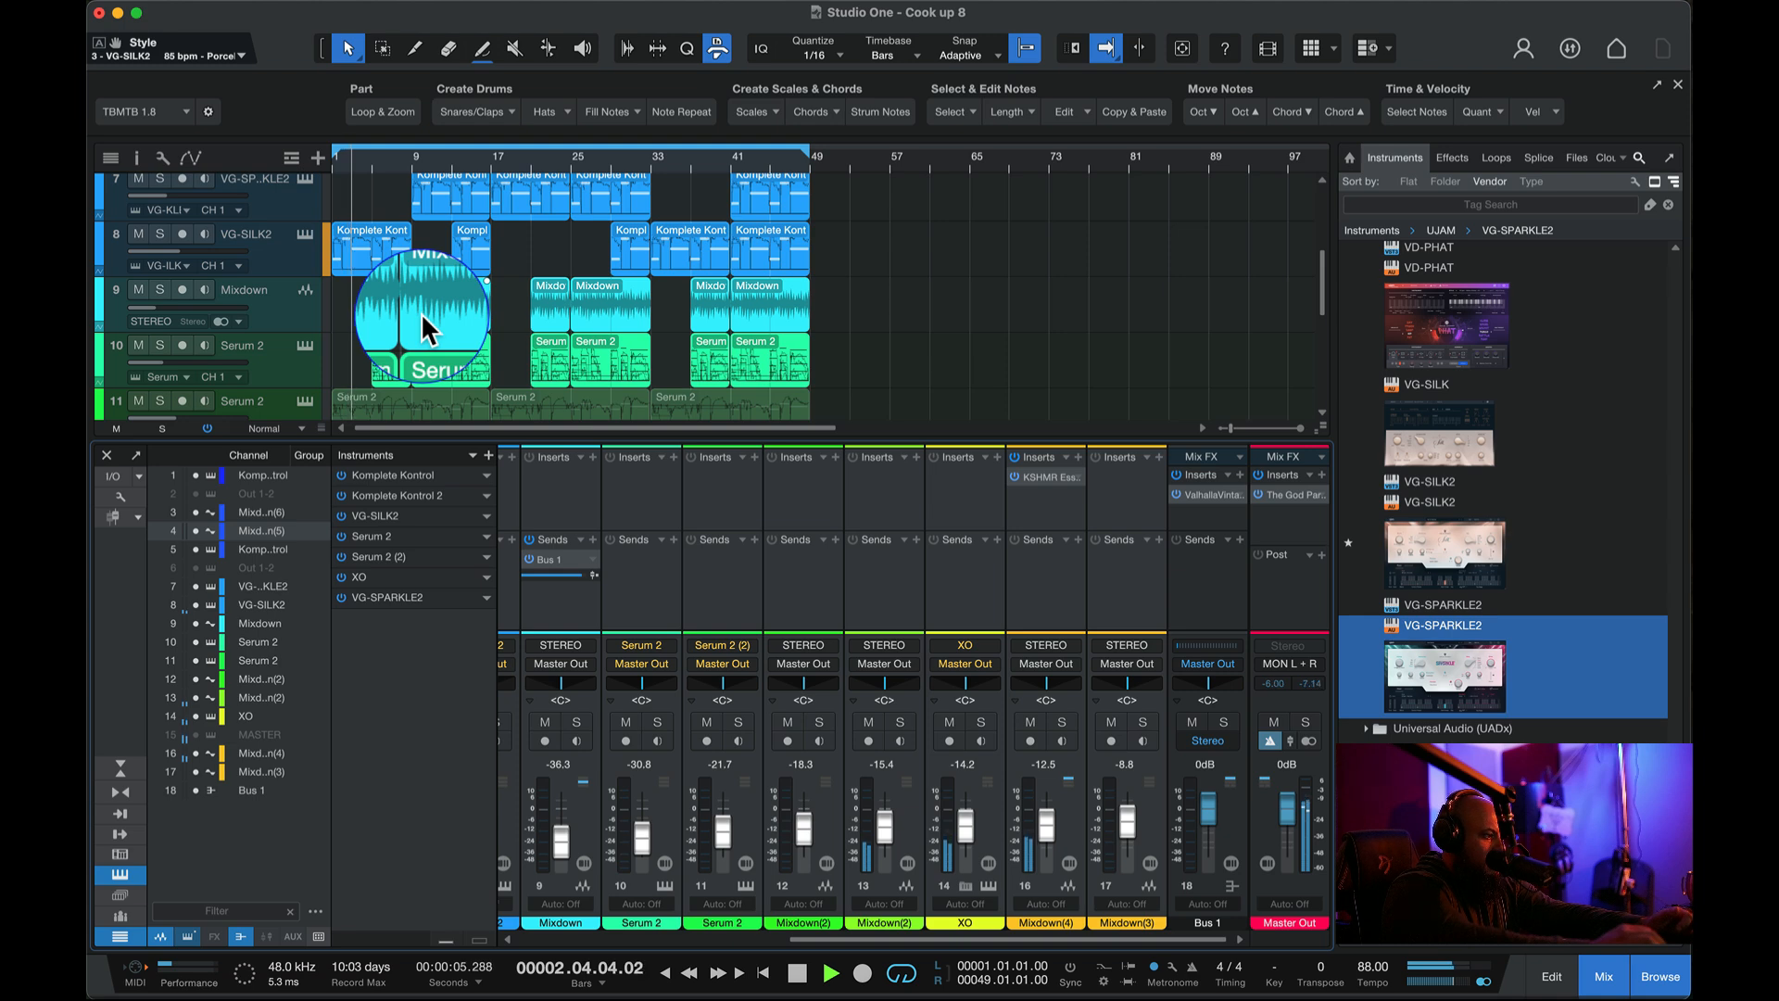
scroll(421, 314, down, 4)
scroll(421, 314, down, 3)
click(160, 285)
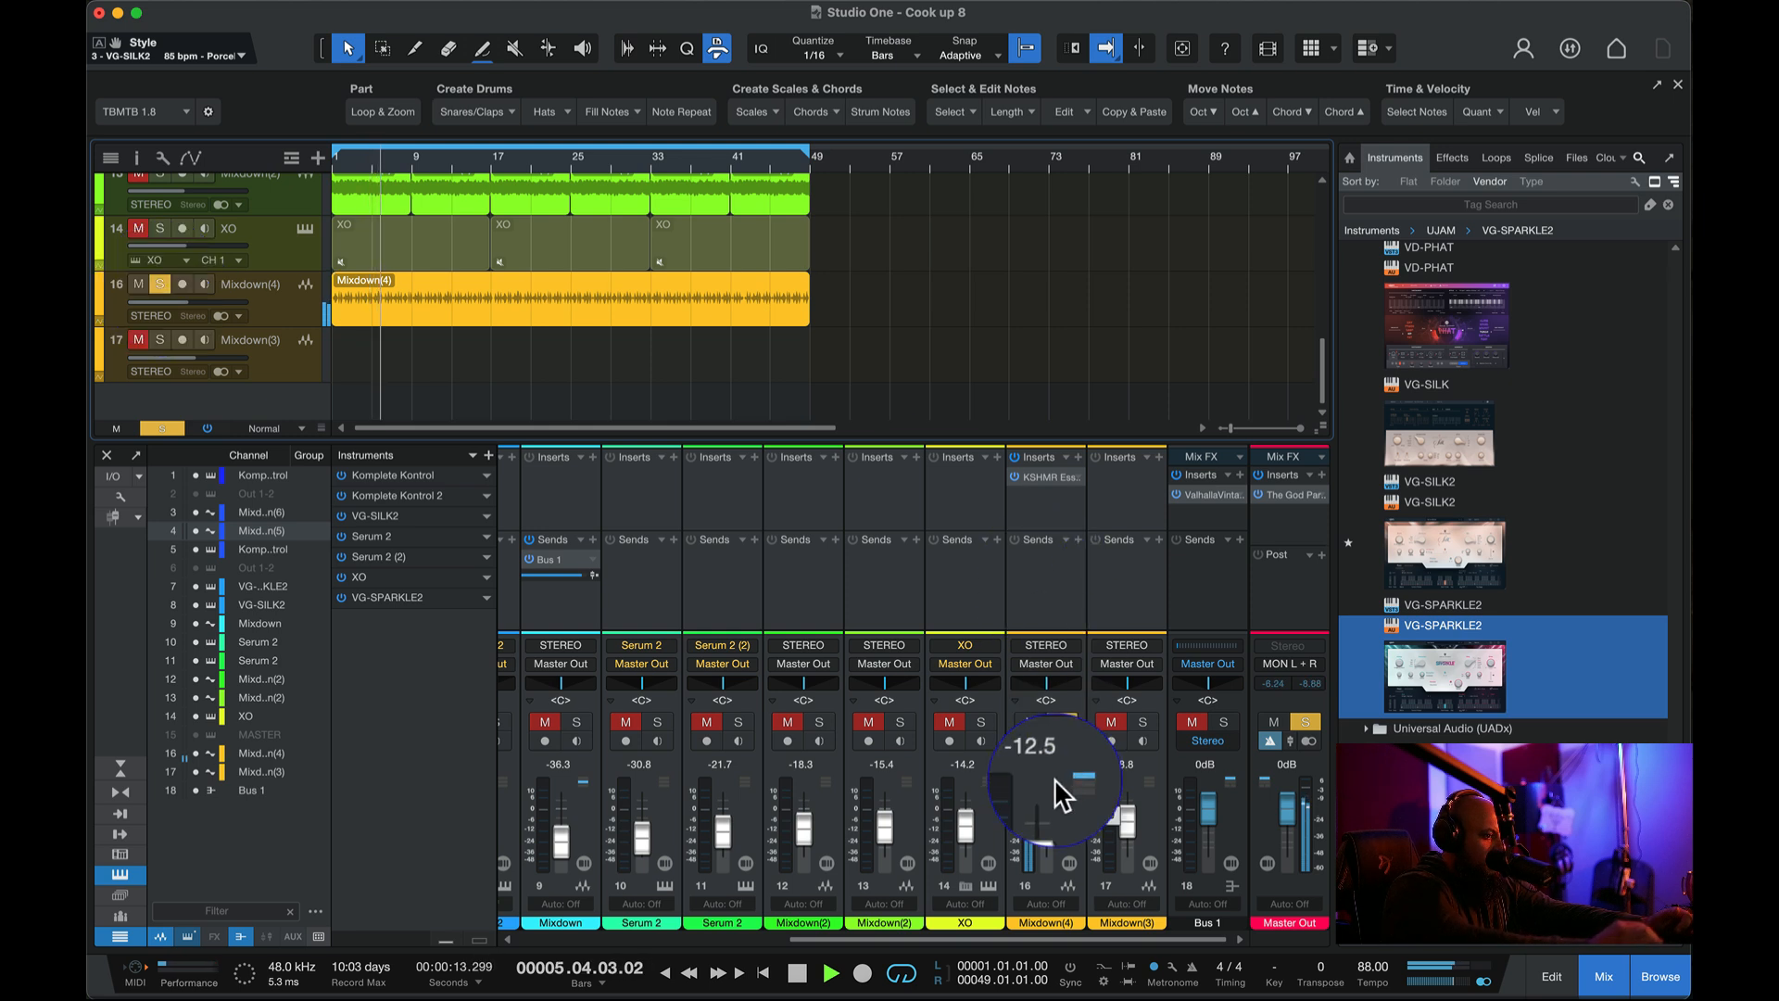
click(1014, 471)
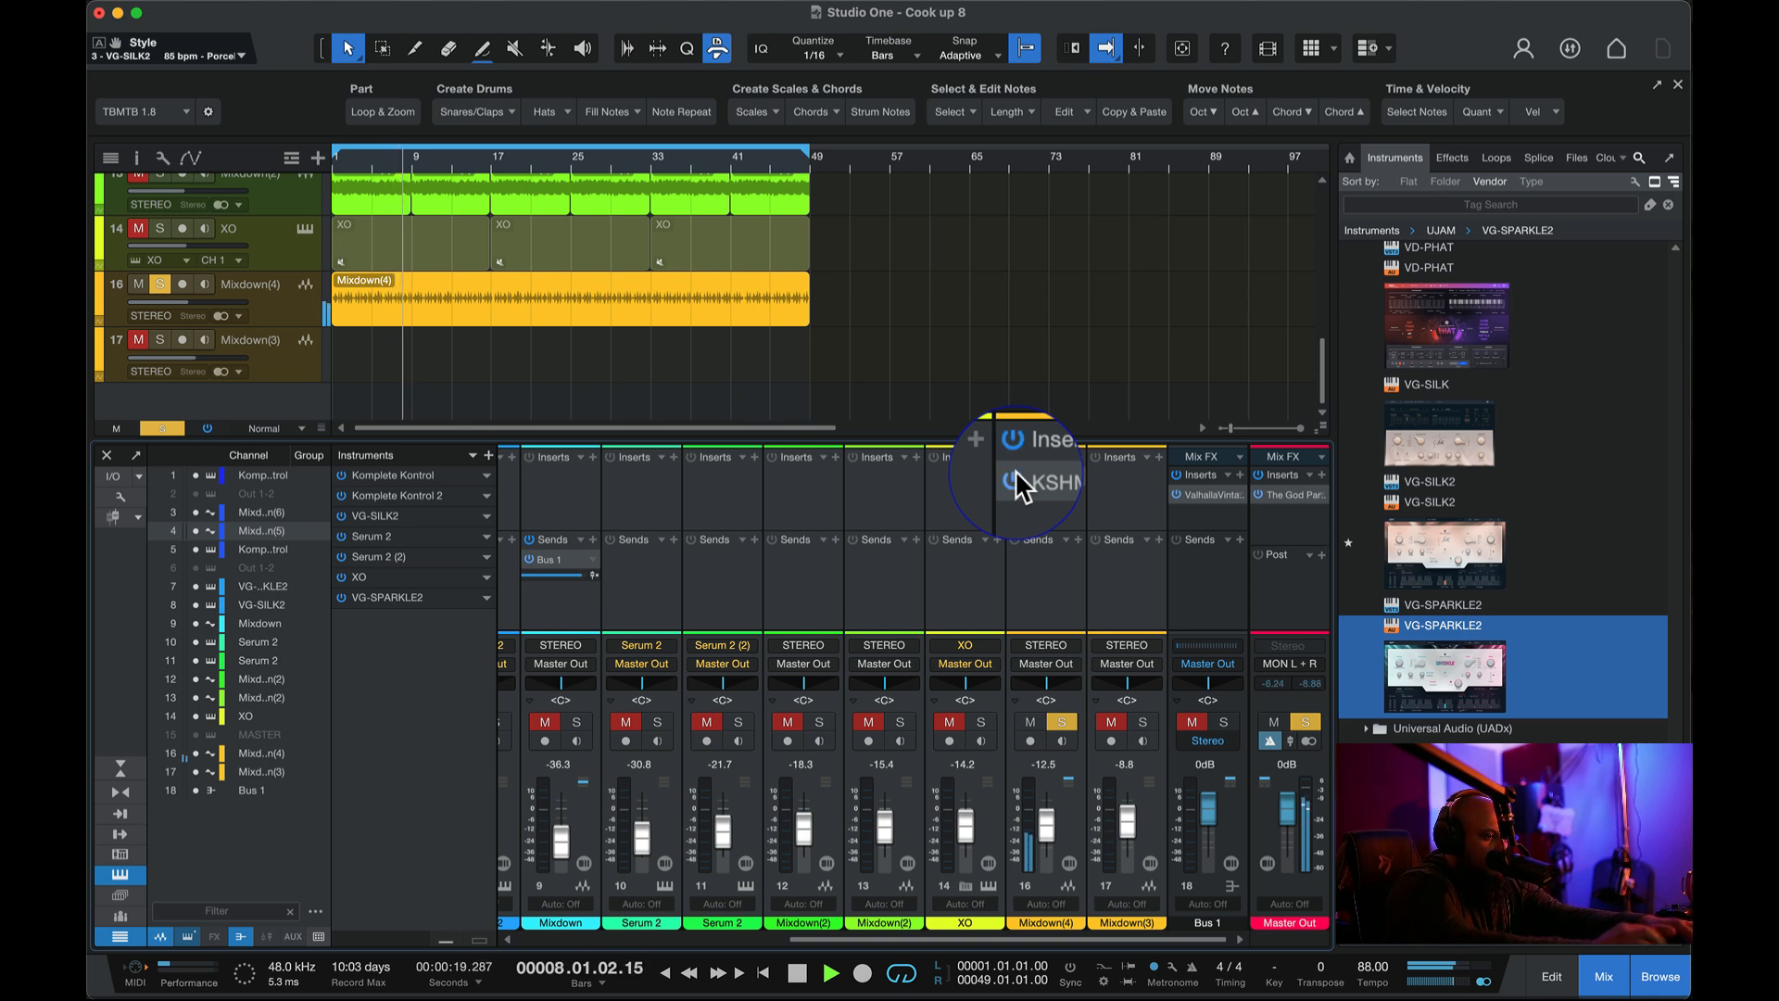
key(space)
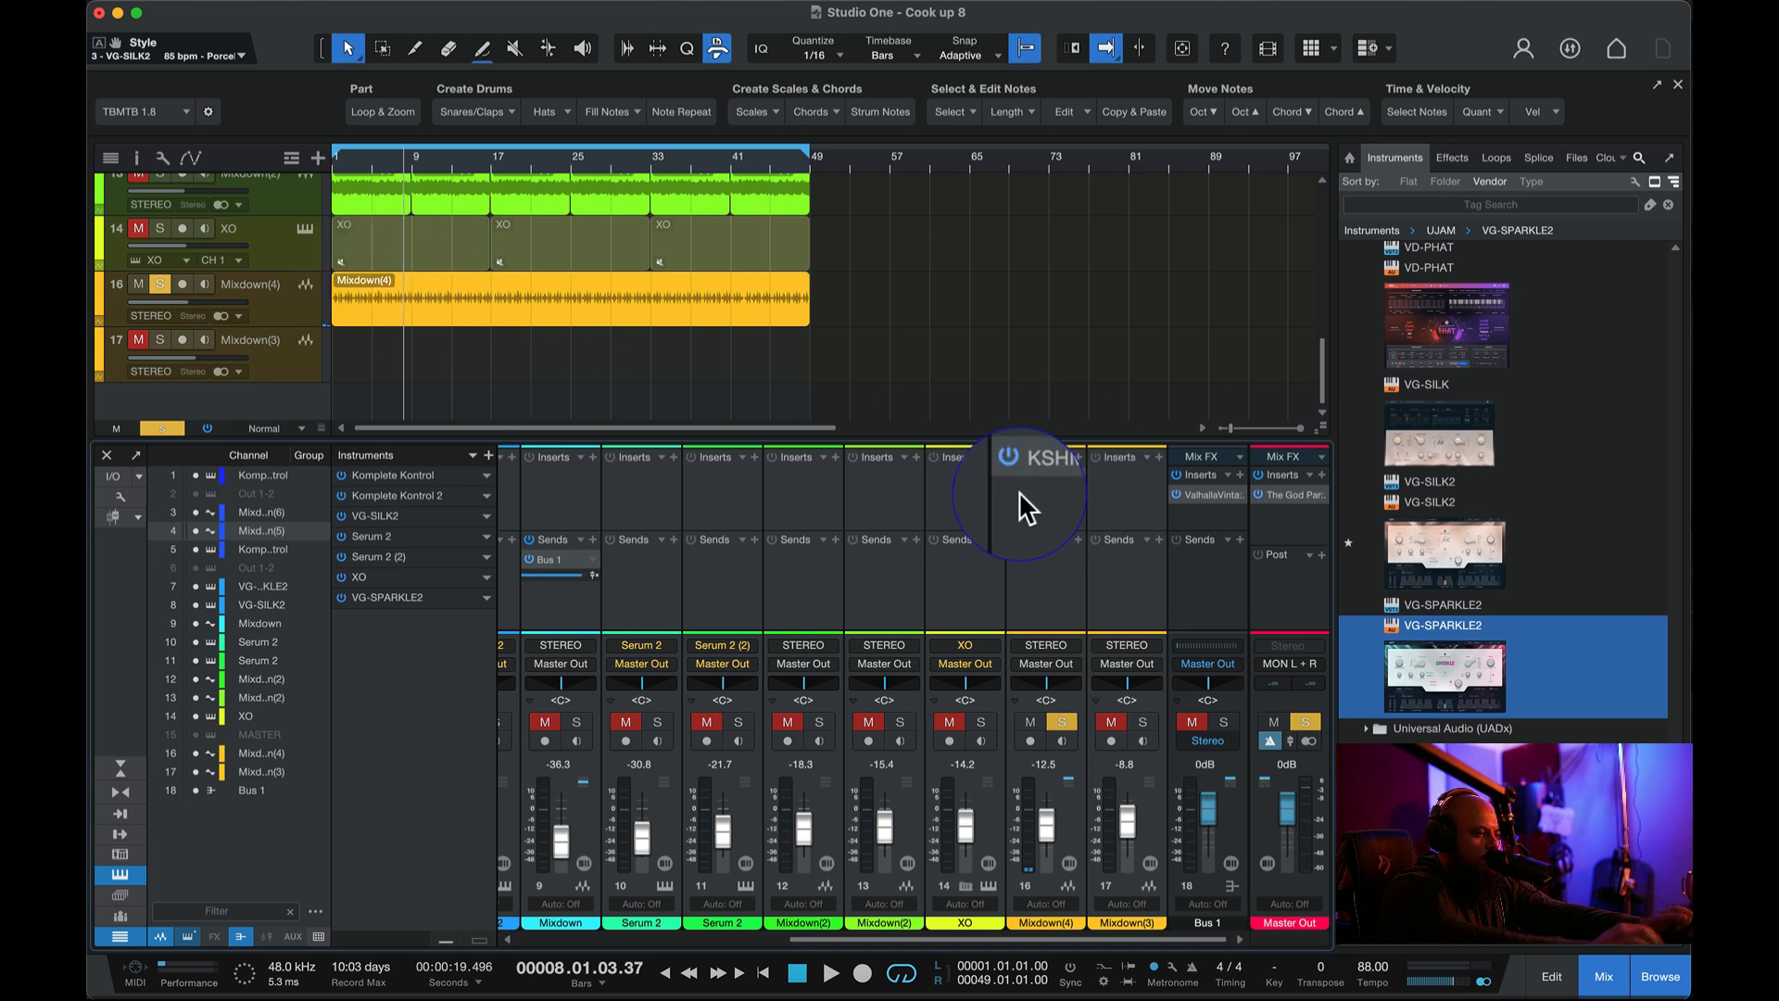
- Search the insert effects for "res", add RESO to the Mixdown(4) track and start playback
click(1075, 453)
text(re)
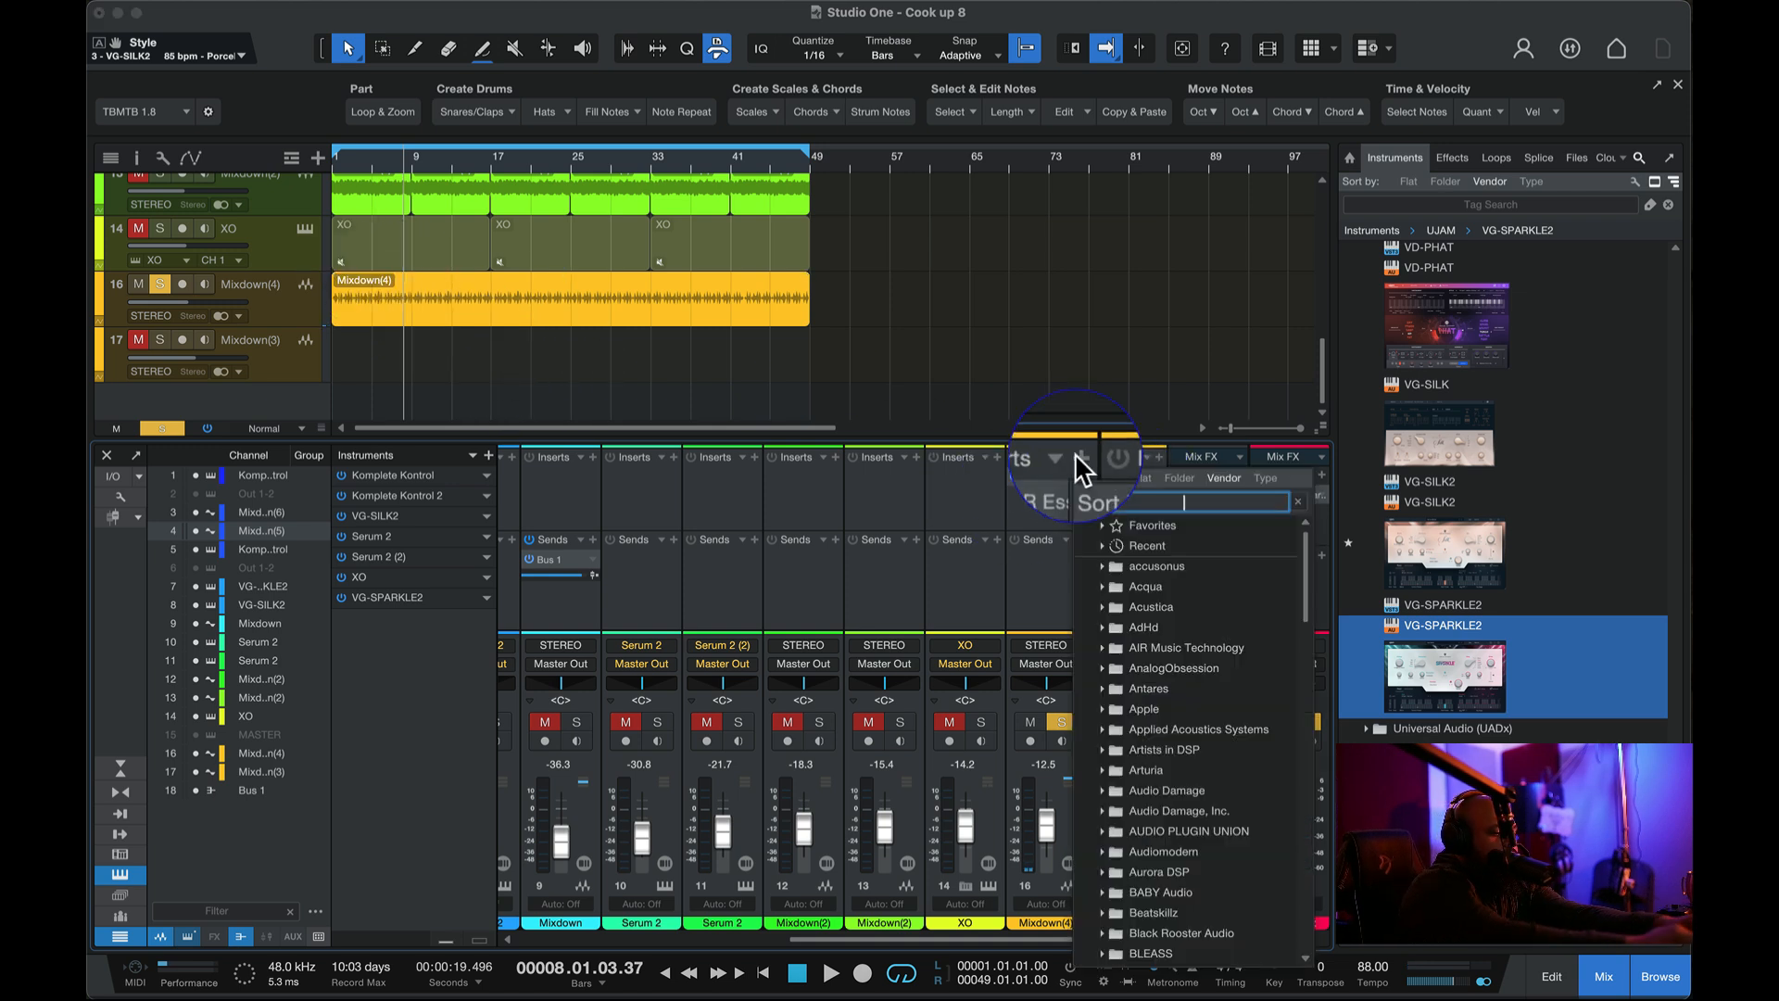
text(s)
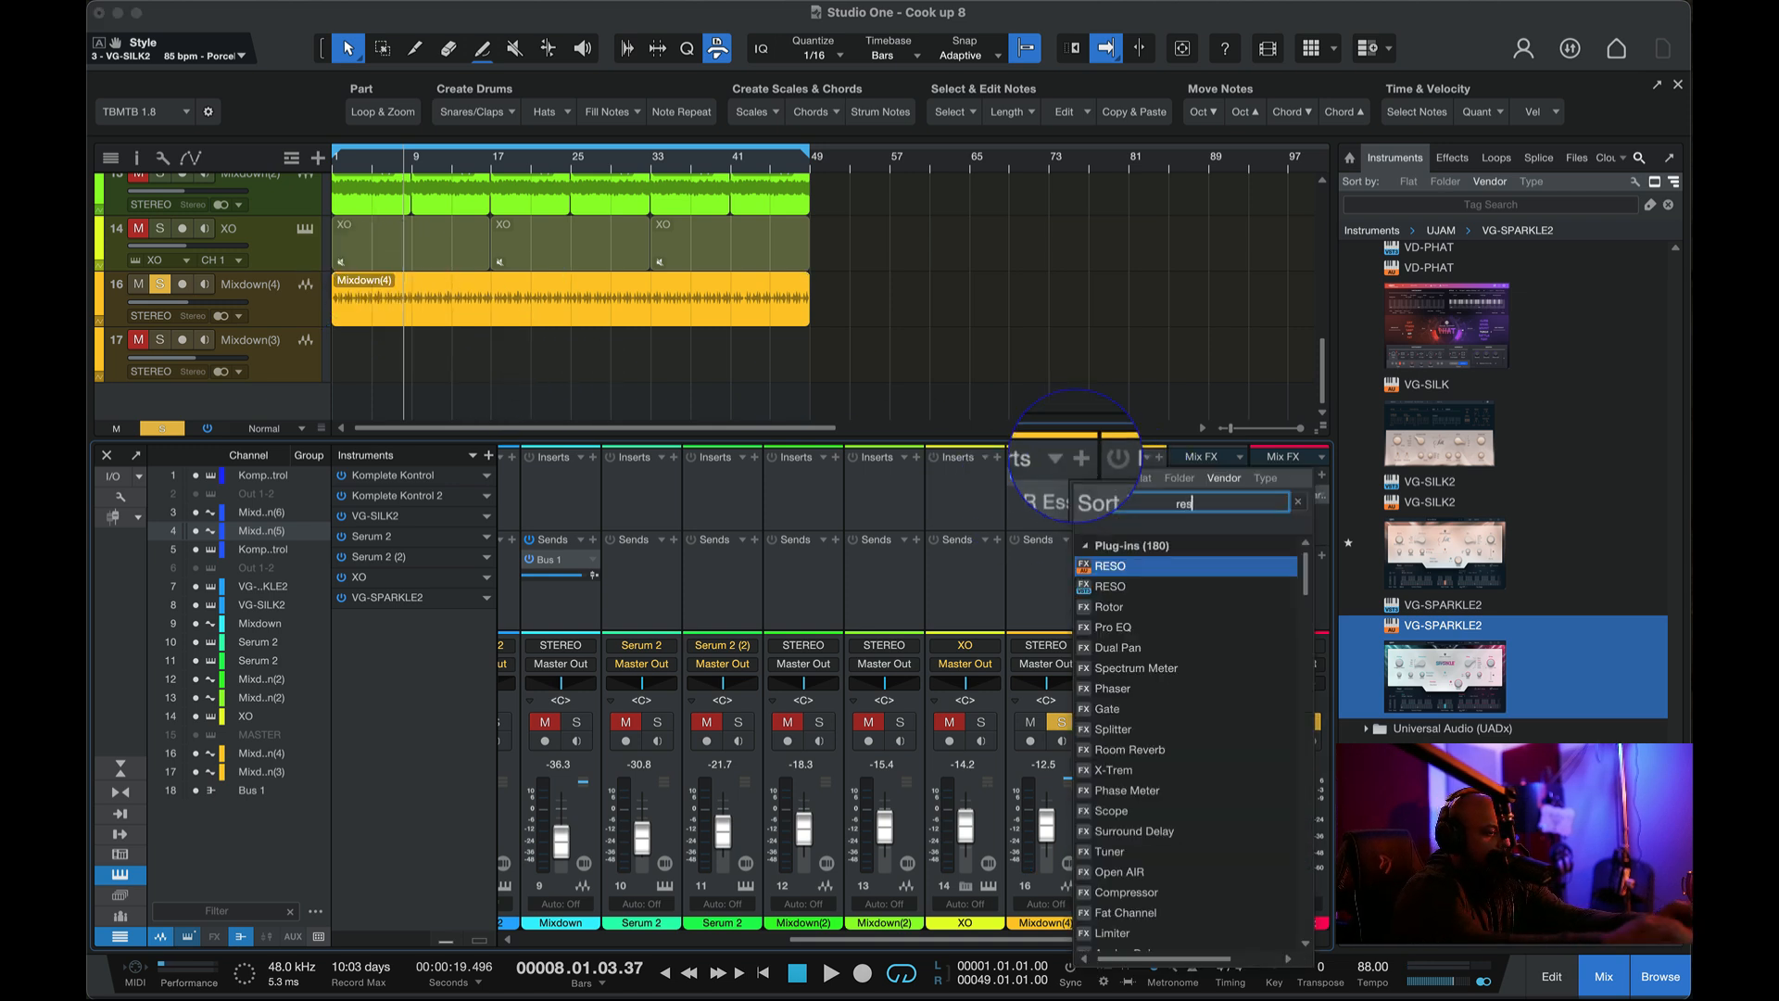
click(1114, 569)
key(space)
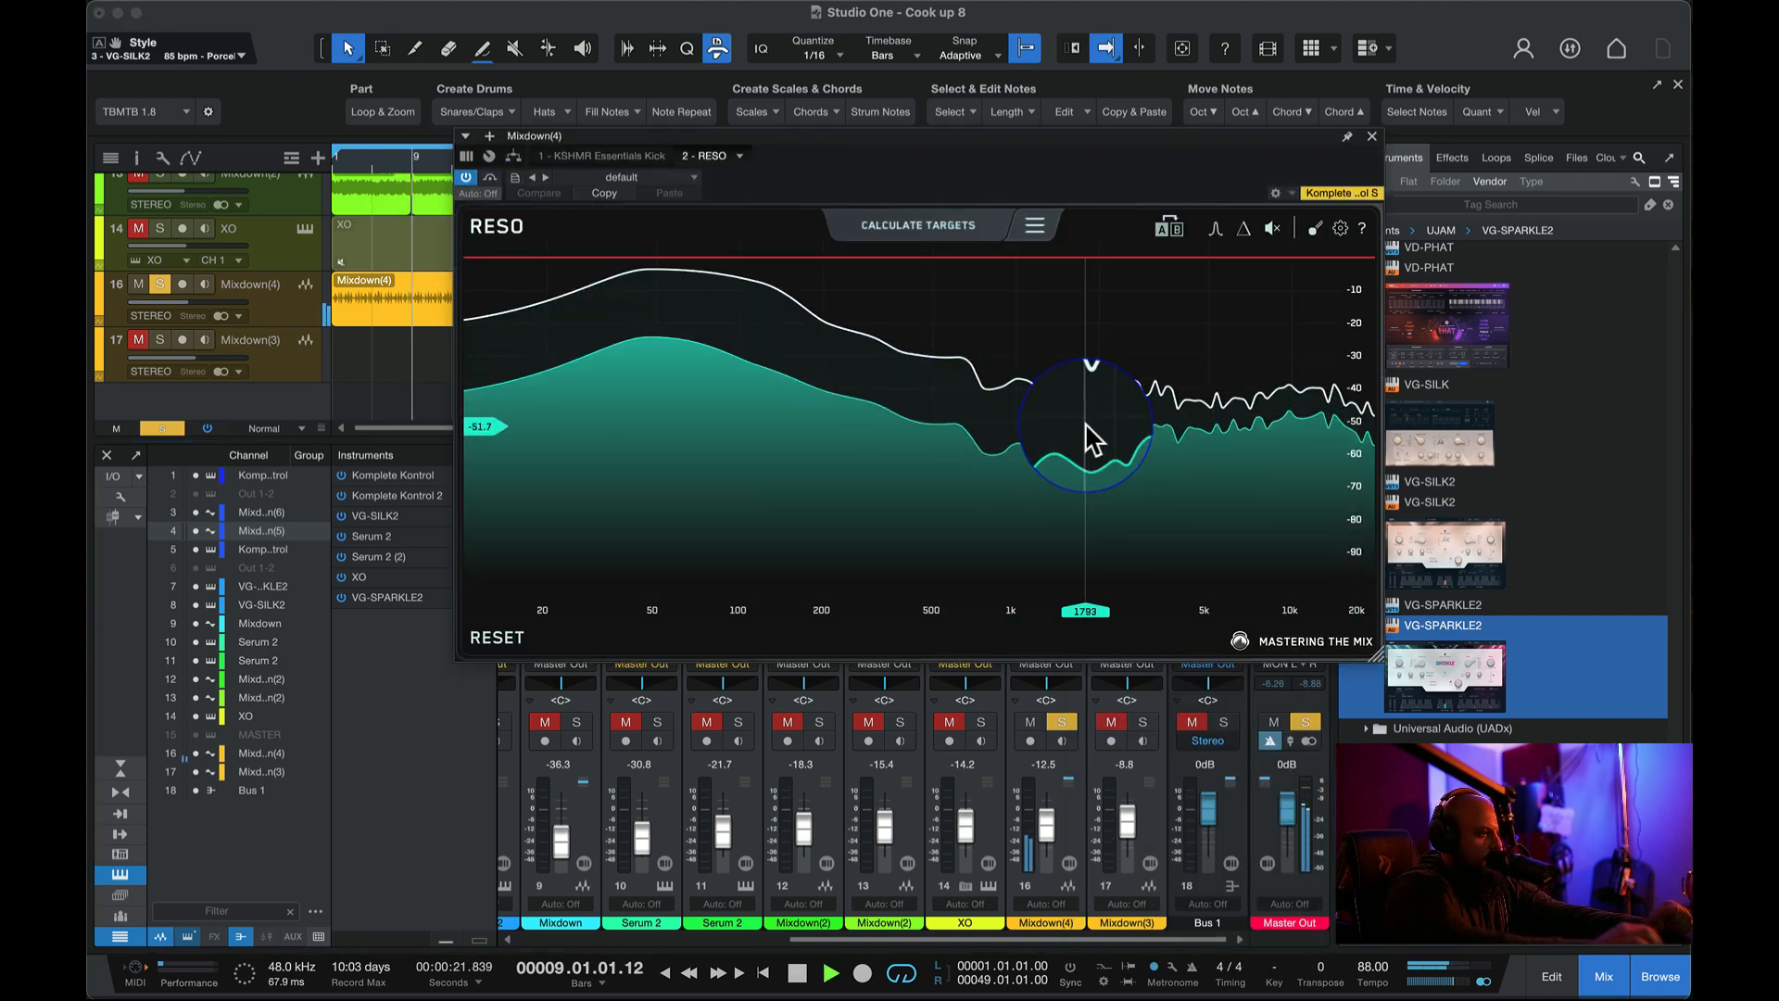
- Calculate RESO's resonance targets for Mixdown(4) and activate the three high-frequency target nodes
click(877, 220)
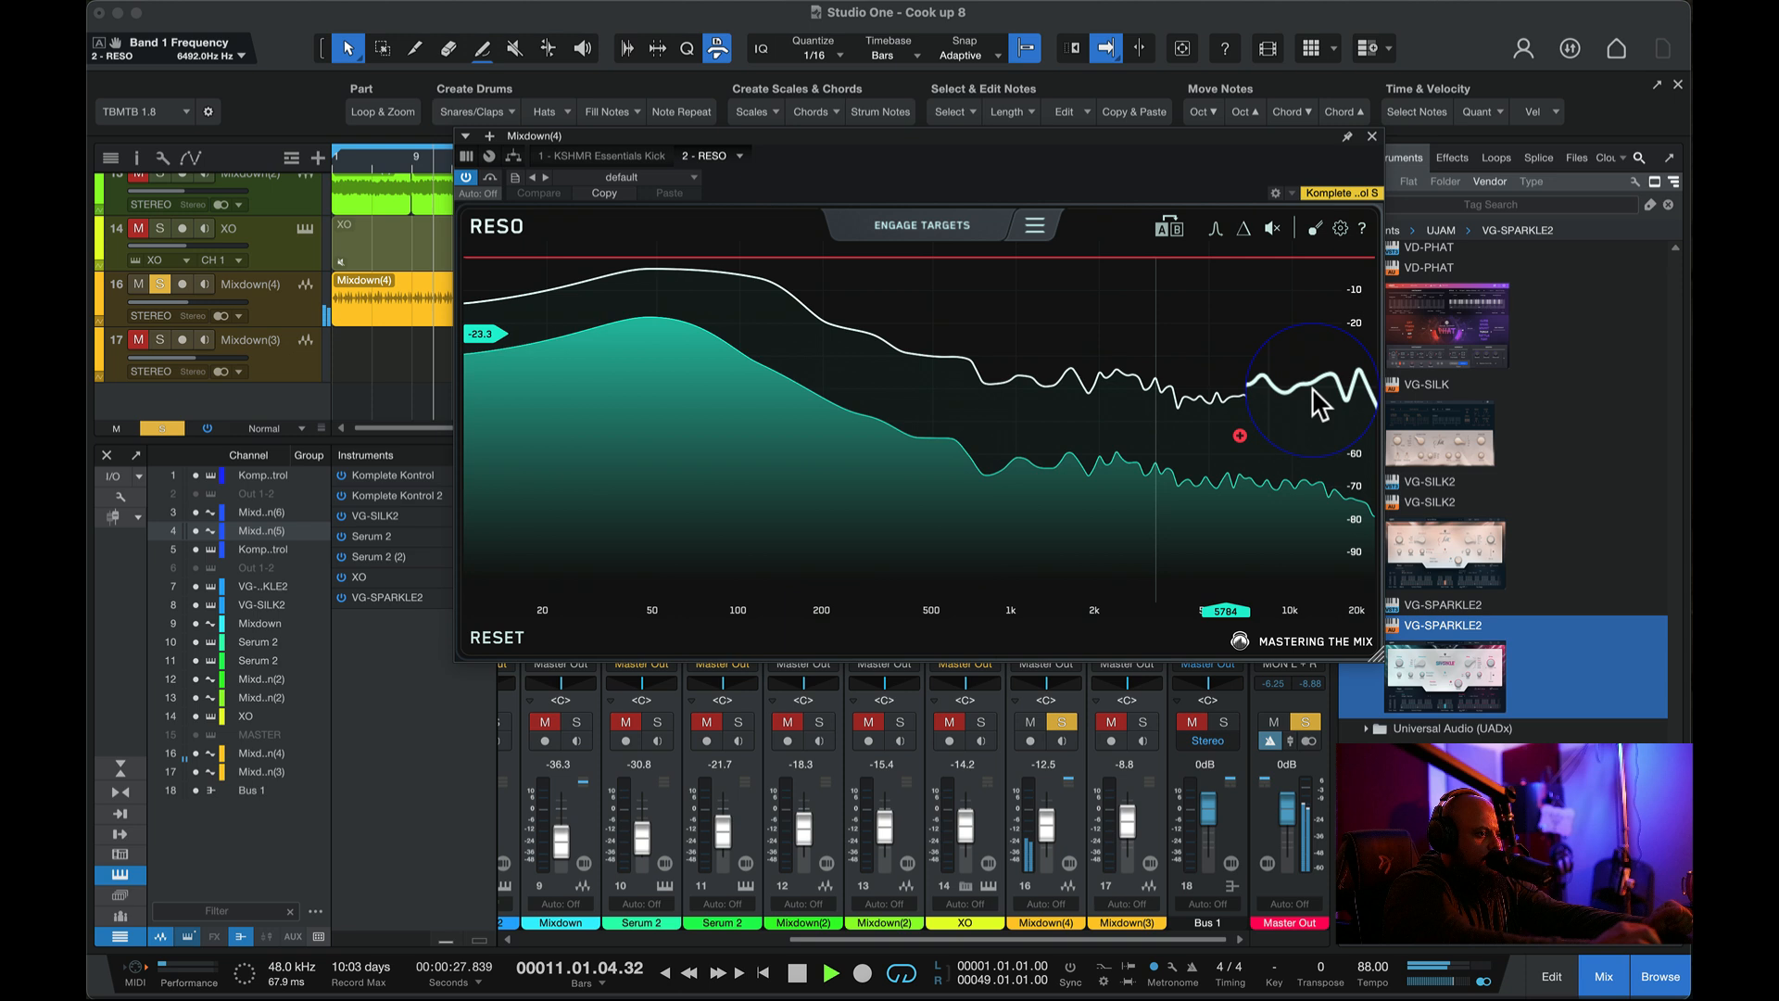
click(1241, 438)
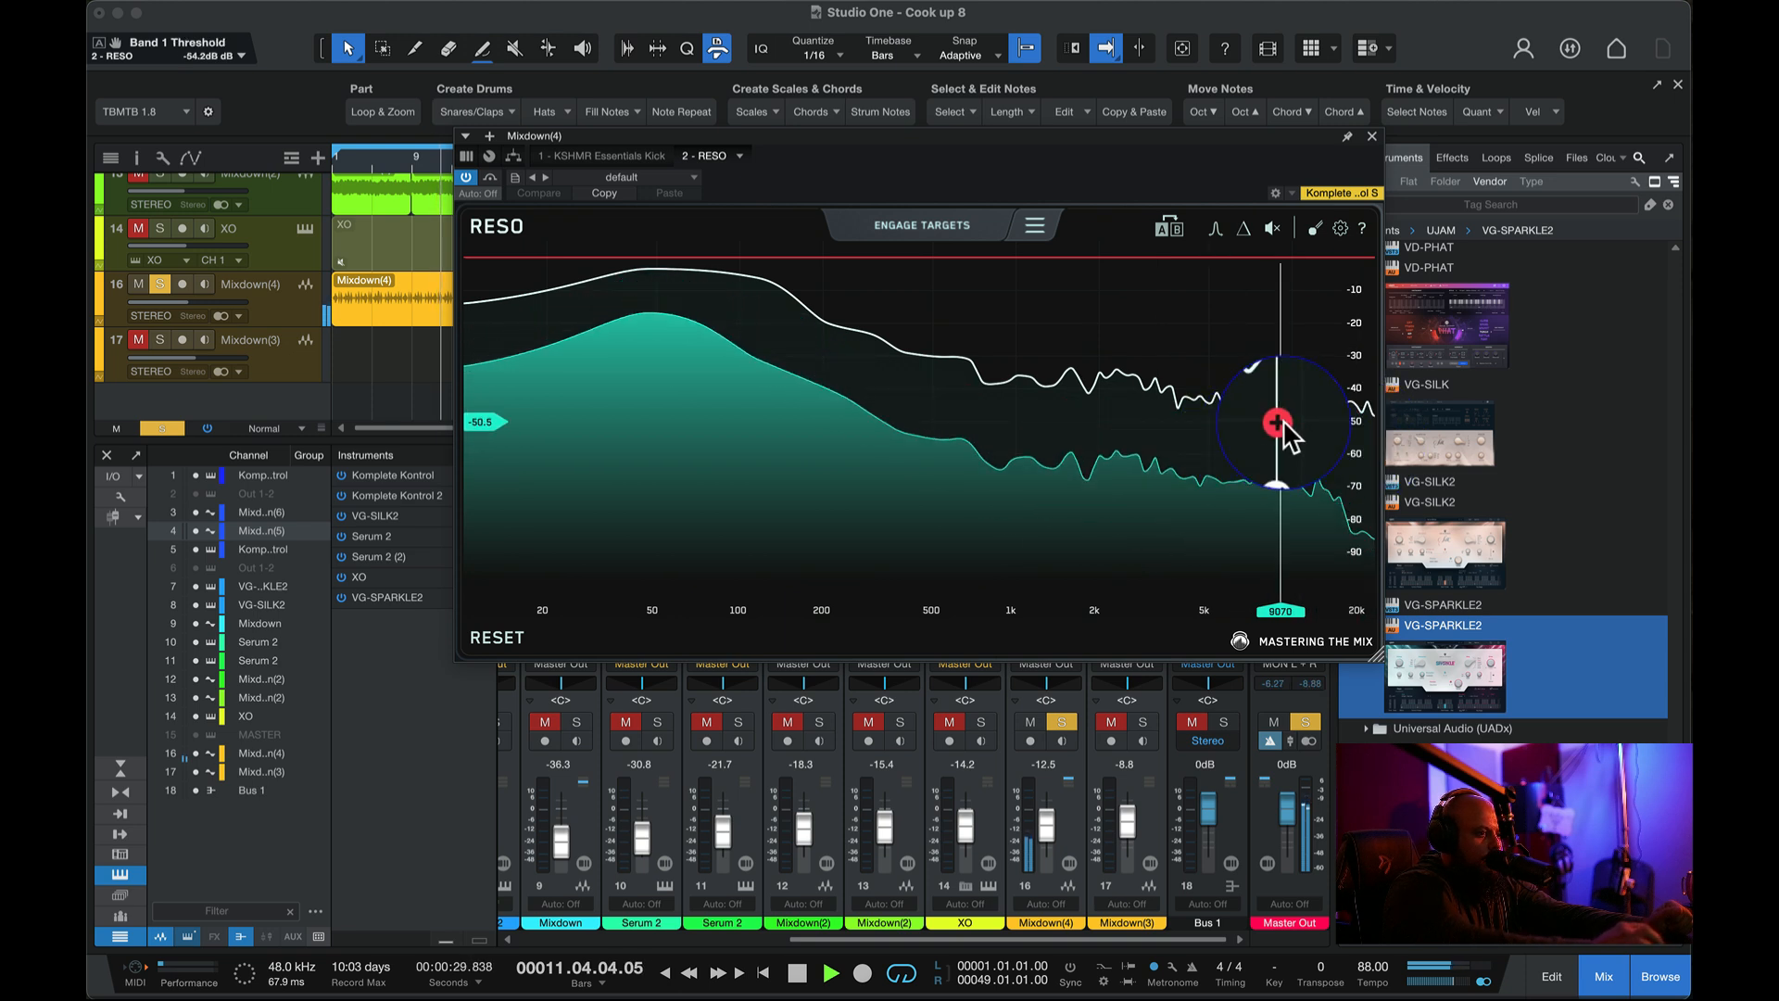
click(1281, 423)
click(1331, 428)
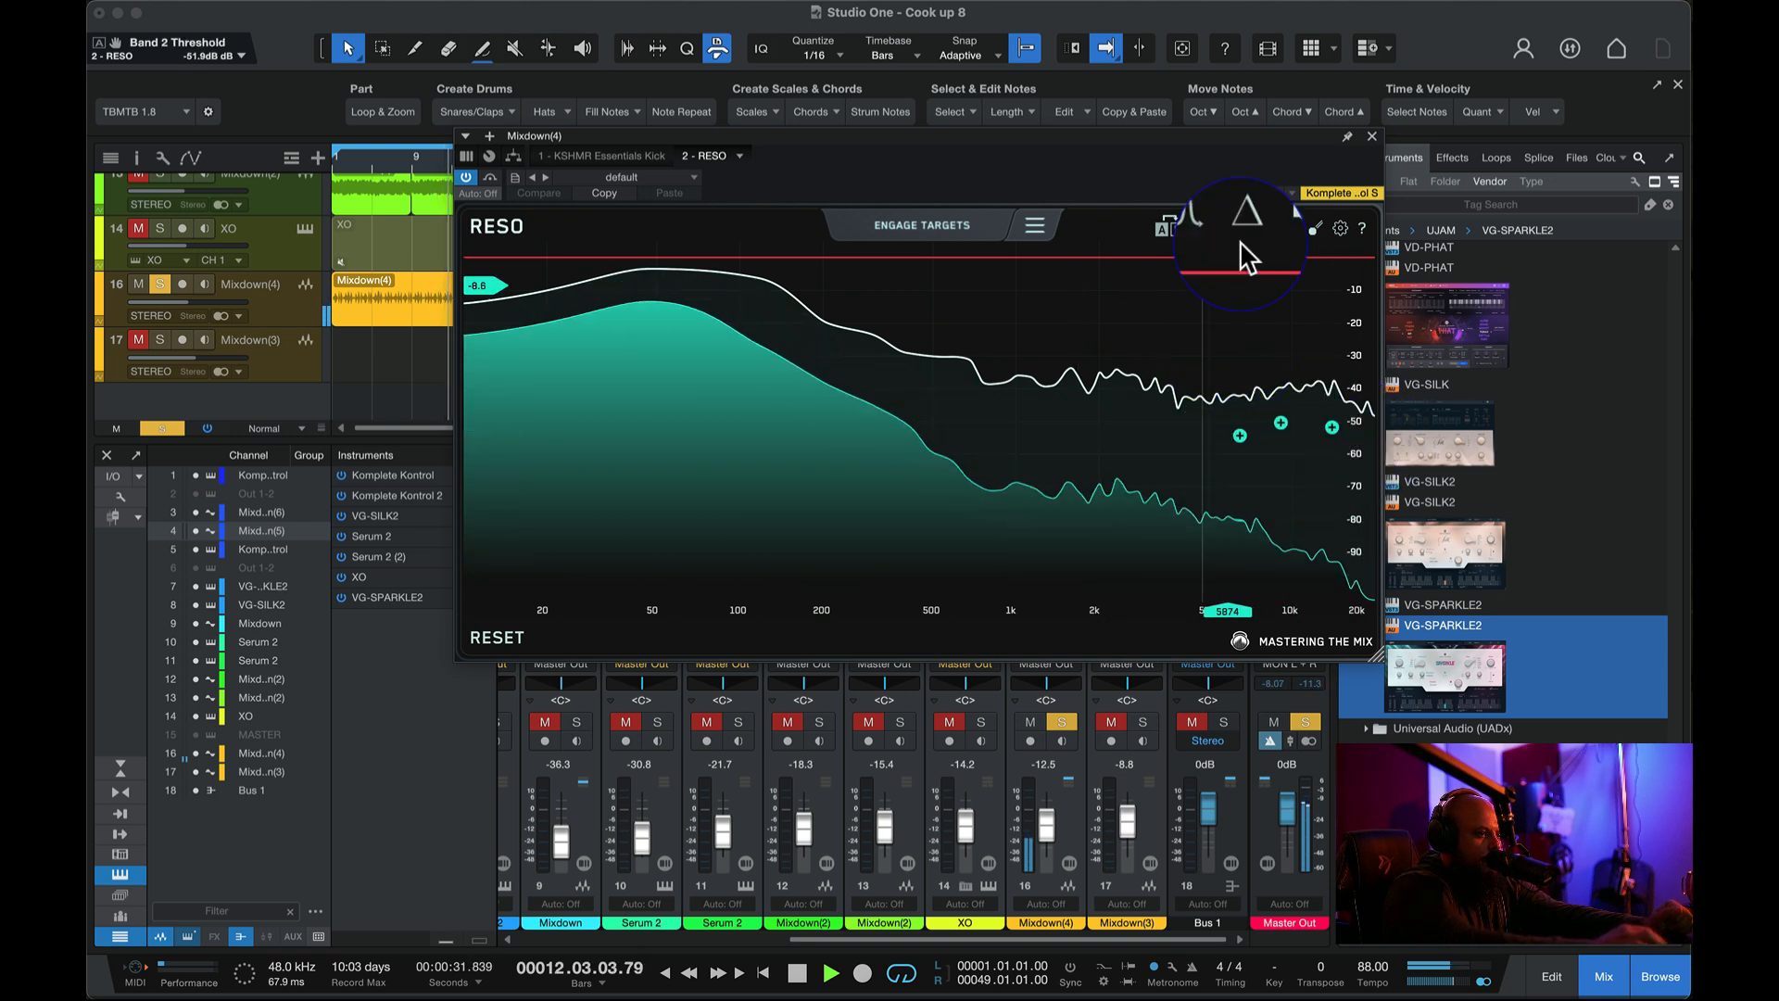
- Close the RESO window and remove RESO from the Mixdown(4) inserts
click(1375, 144)
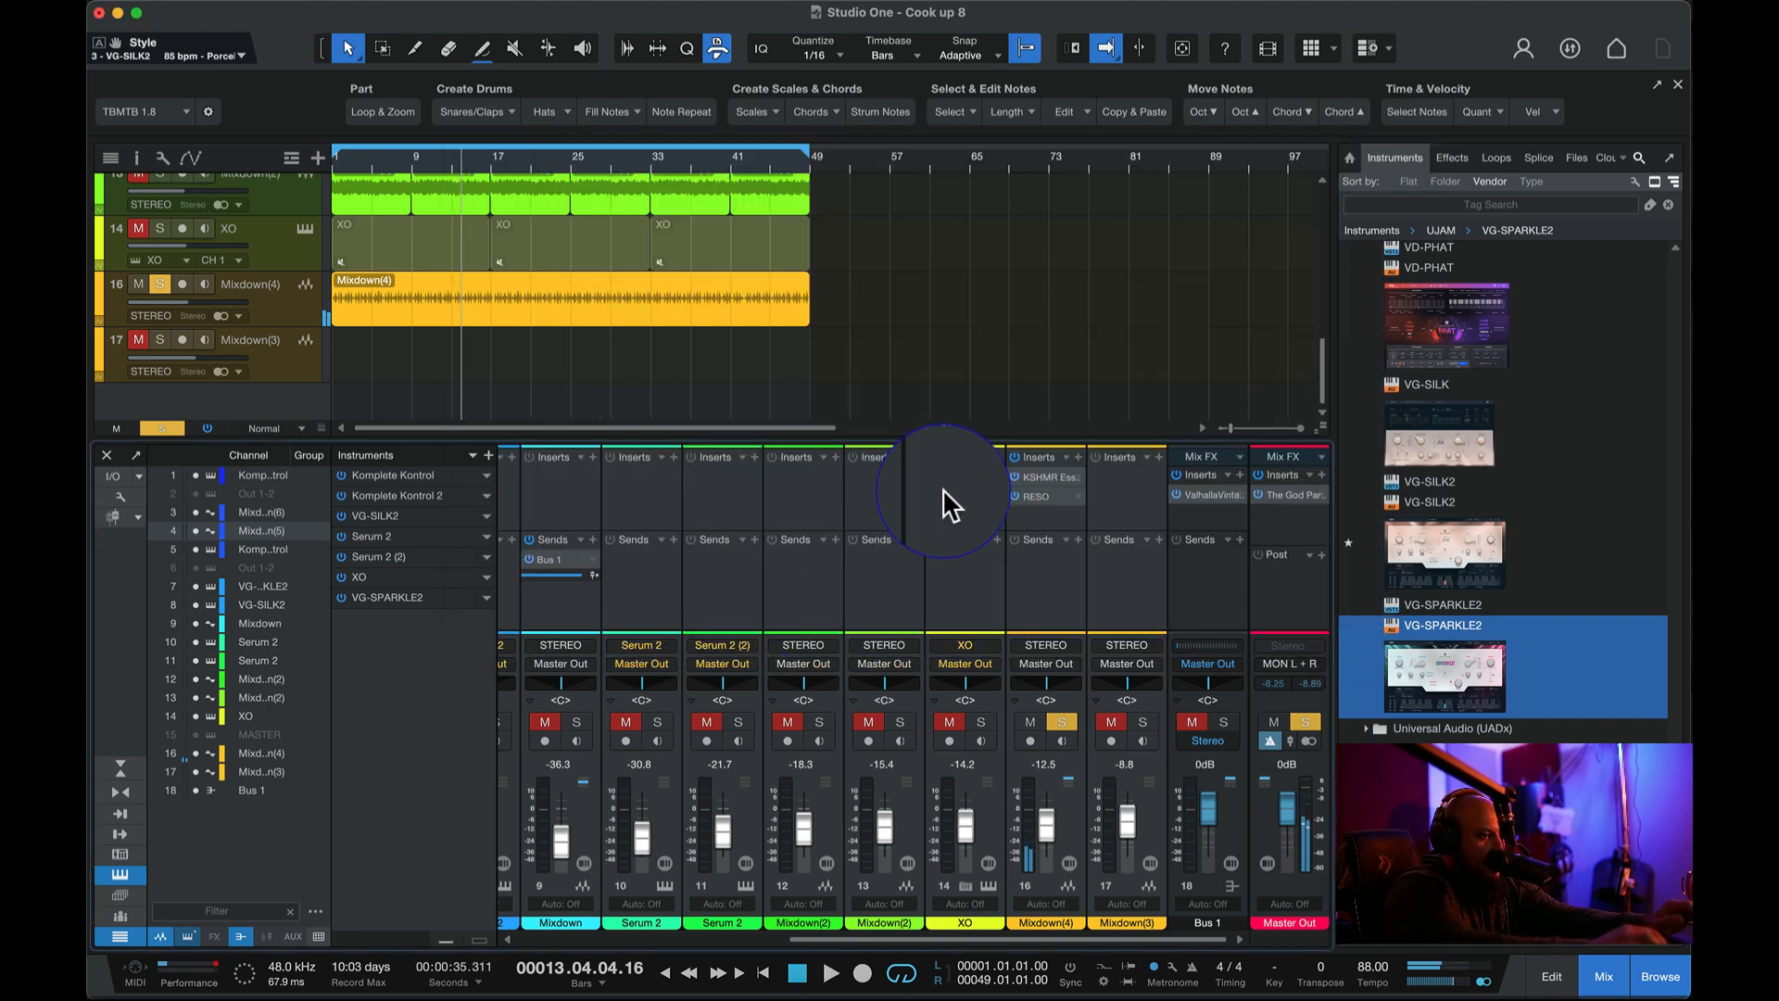
click(1078, 497)
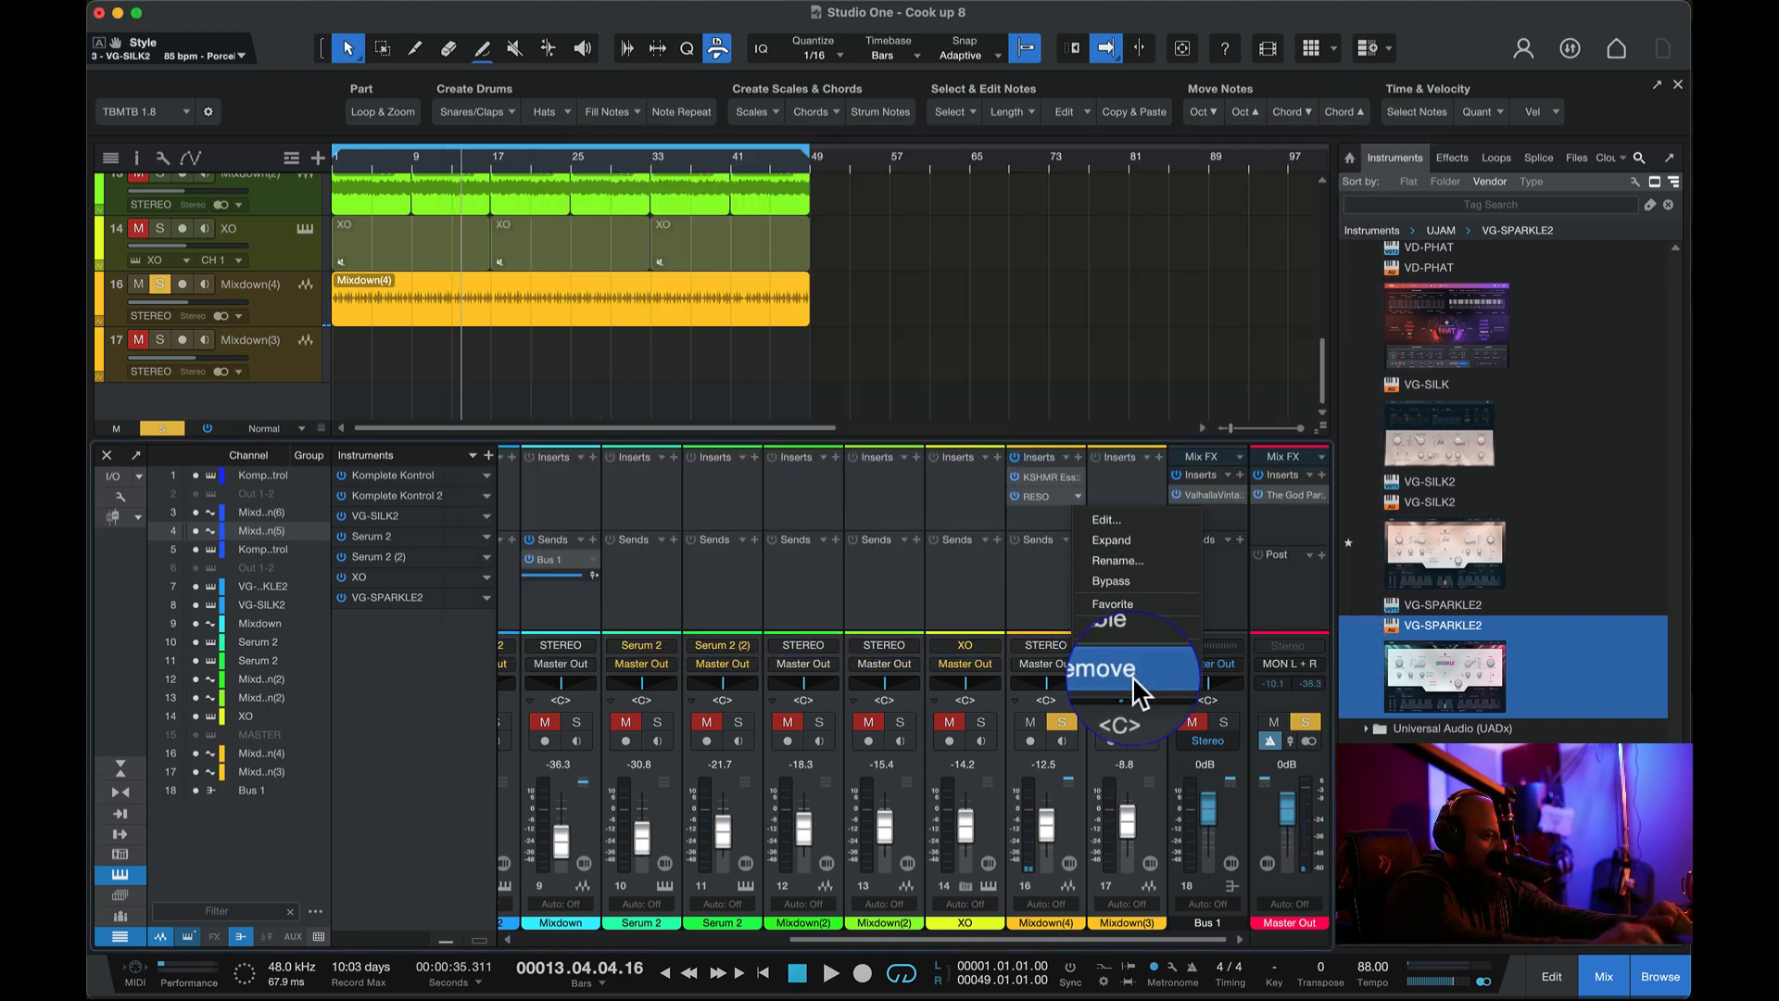
click(1132, 675)
- Search the insert effects for "click", add RX 10 De-click to Mixdown(4), audition it and close its window
click(1077, 457)
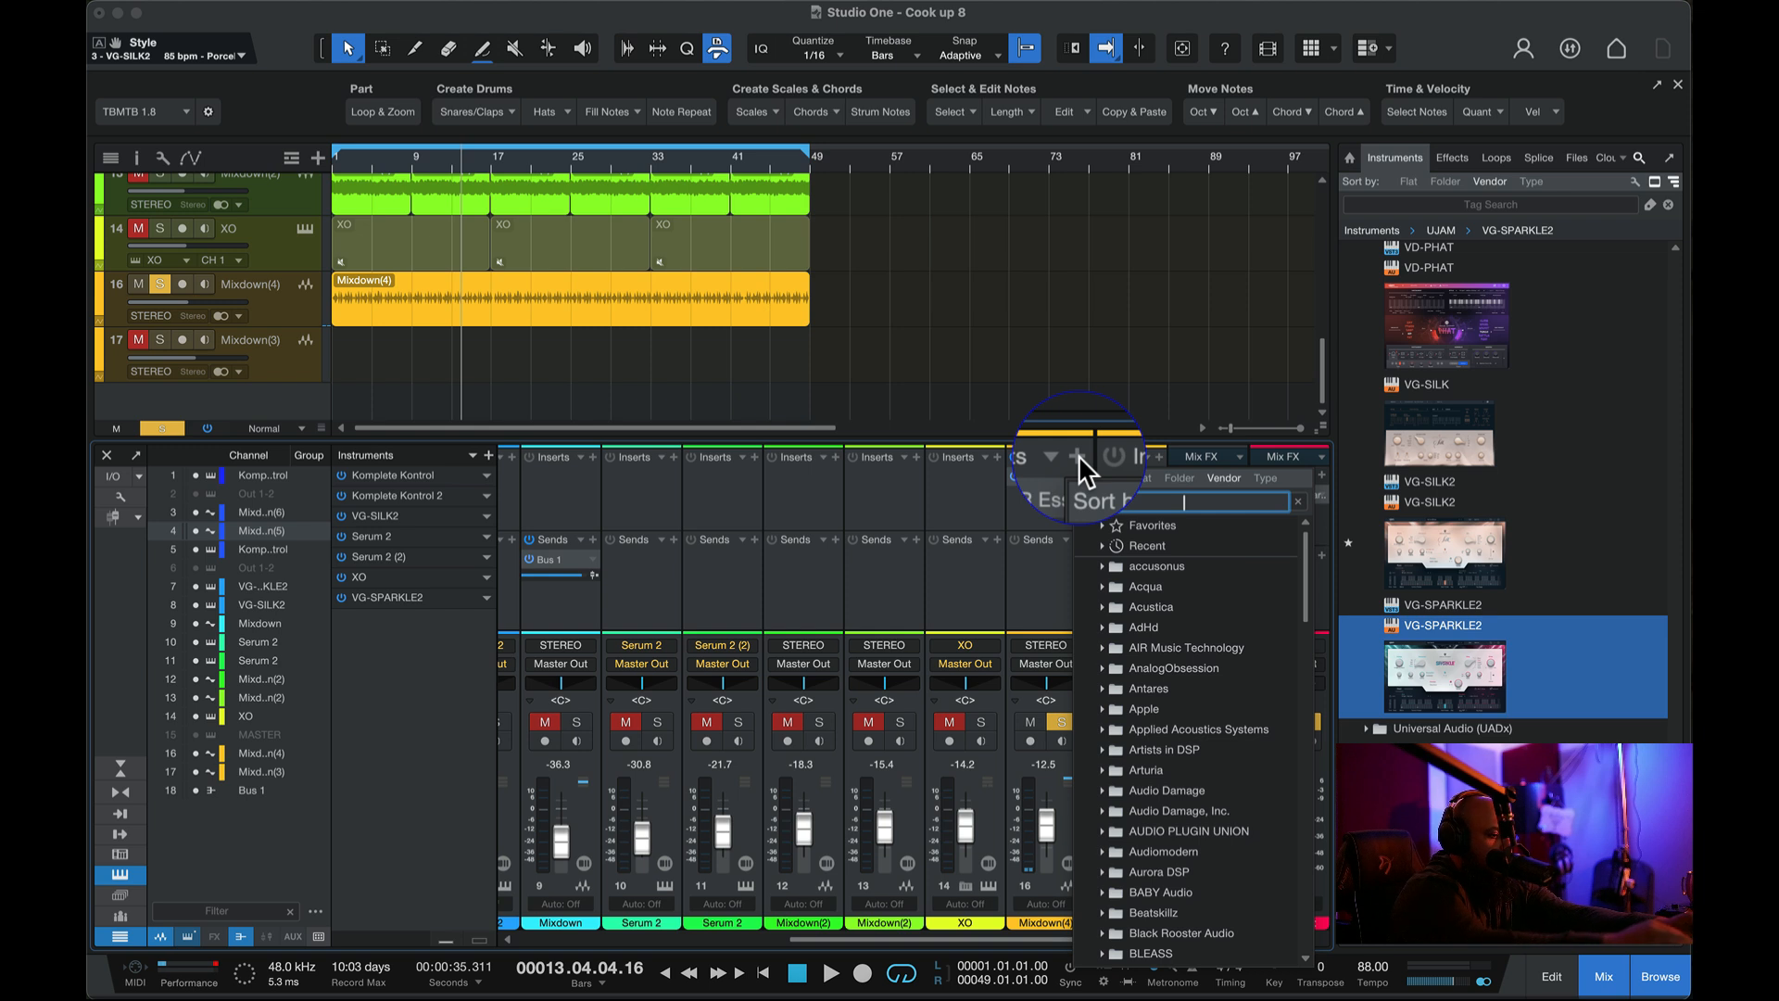
text(click)
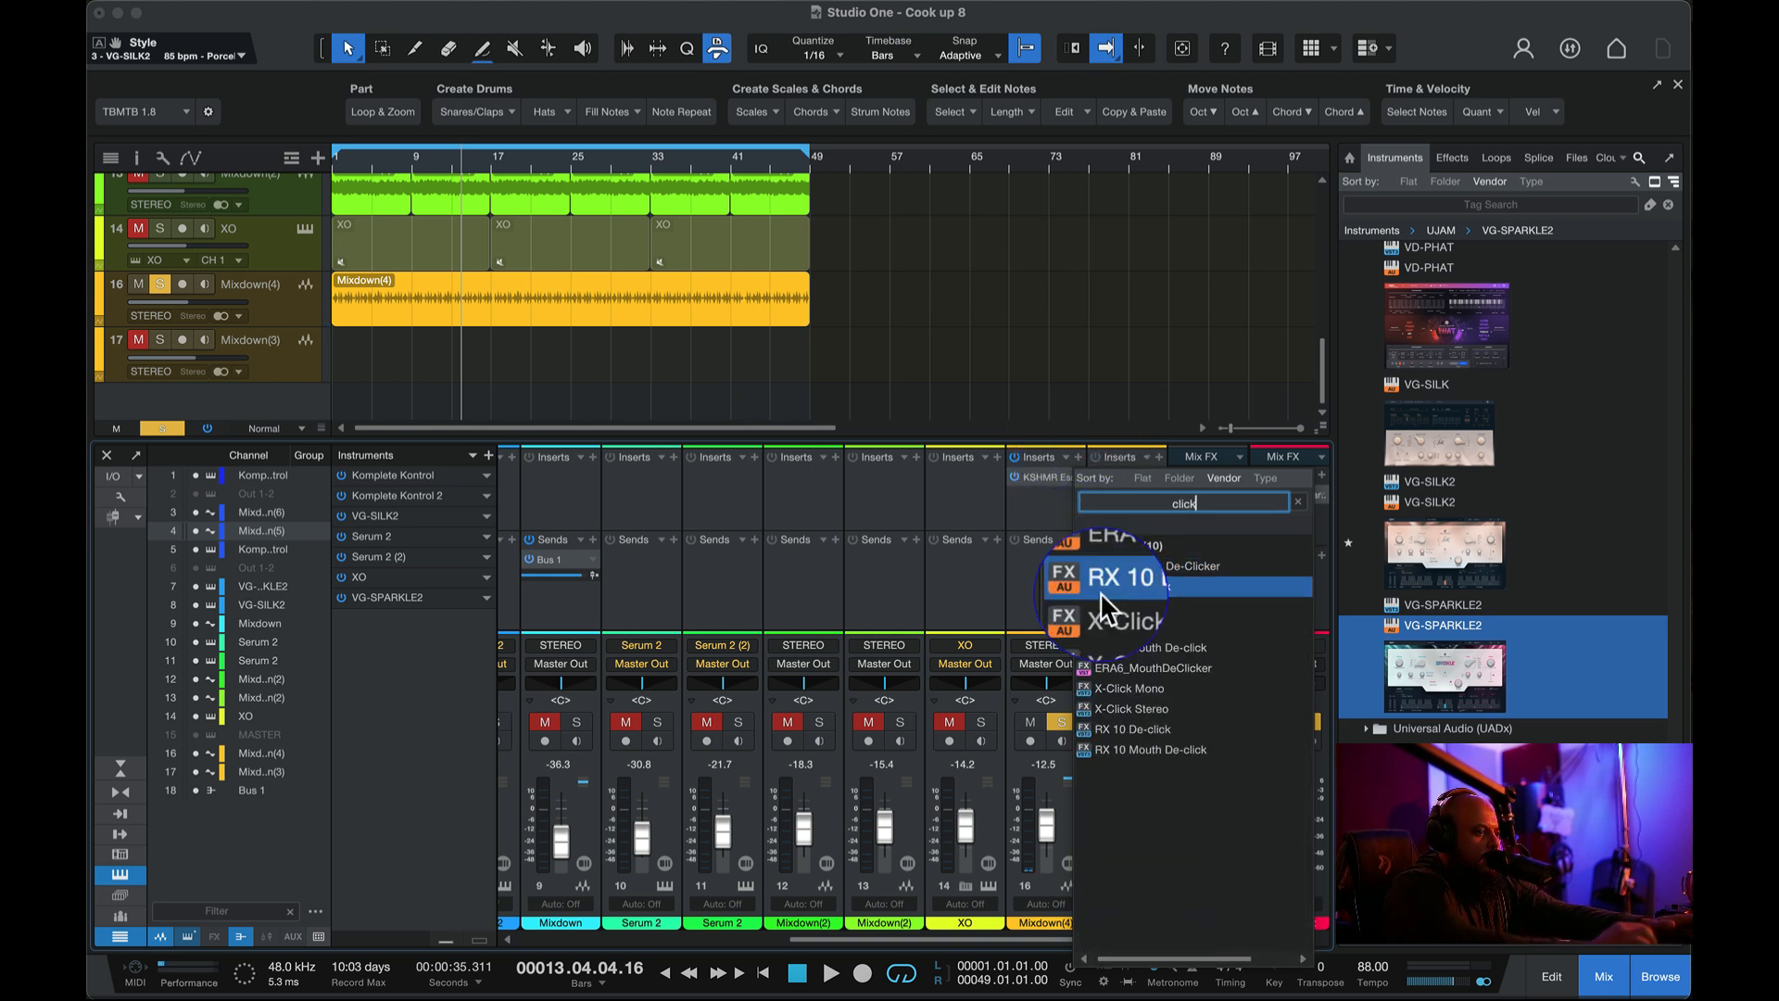
click(1121, 736)
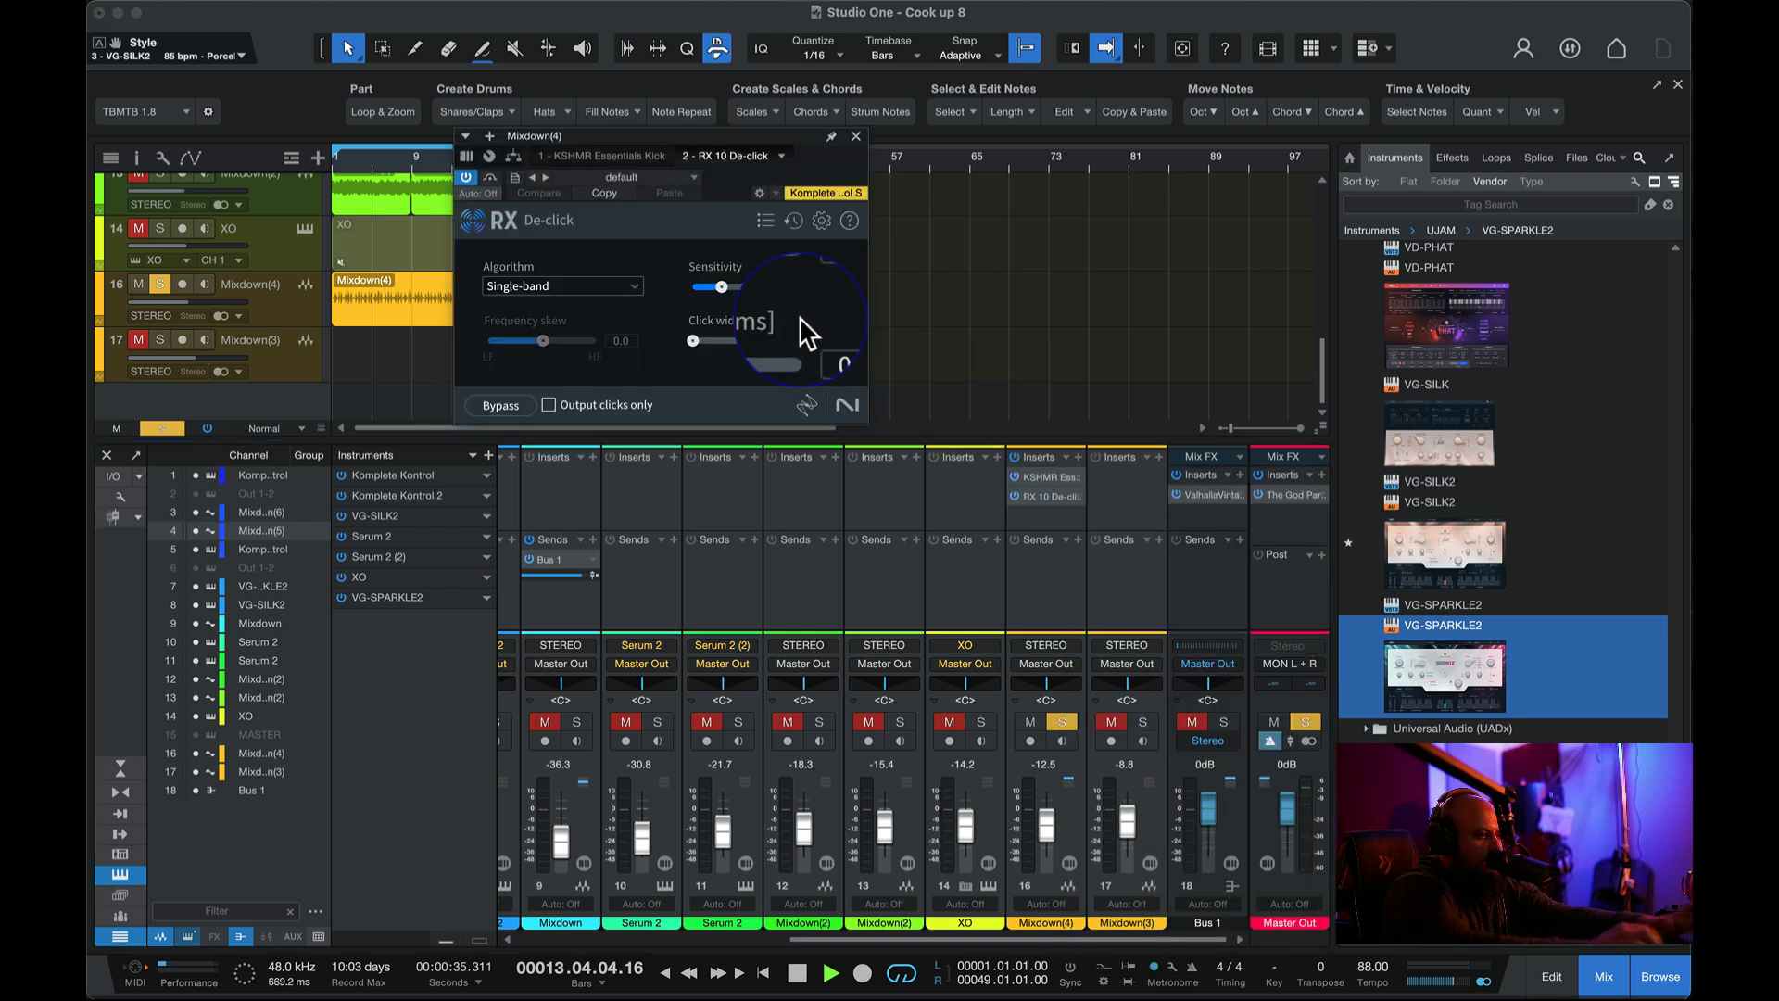
key(space)
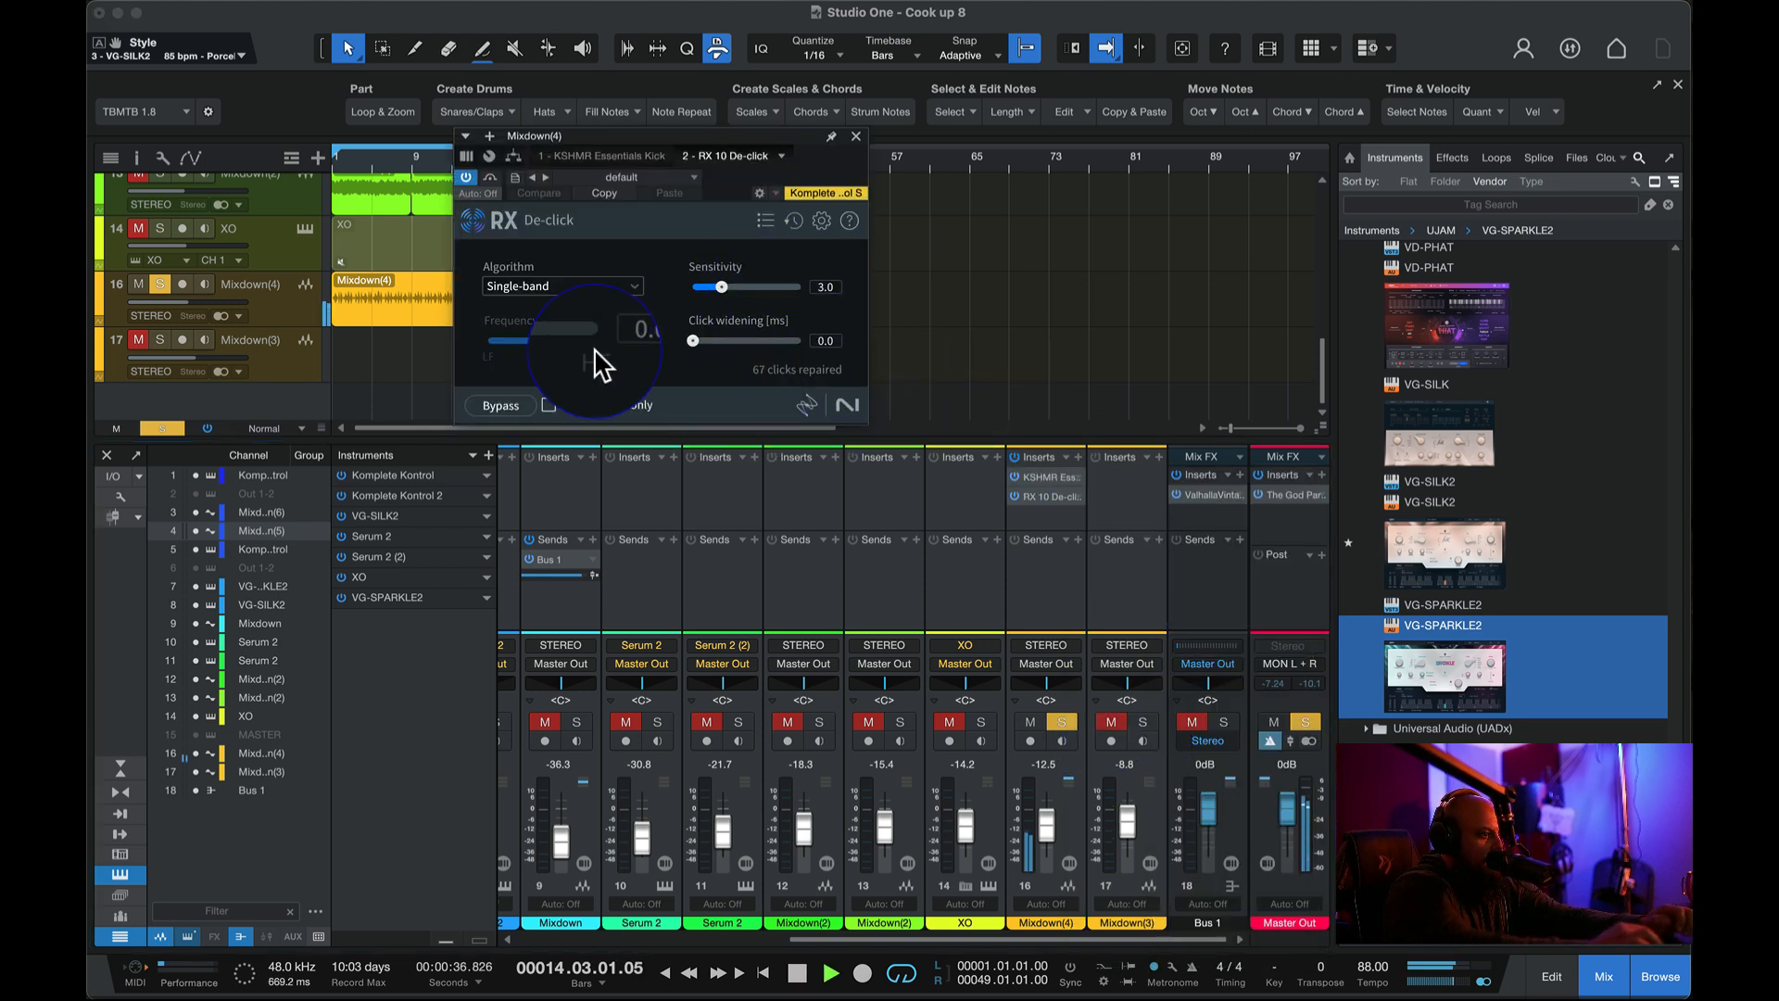
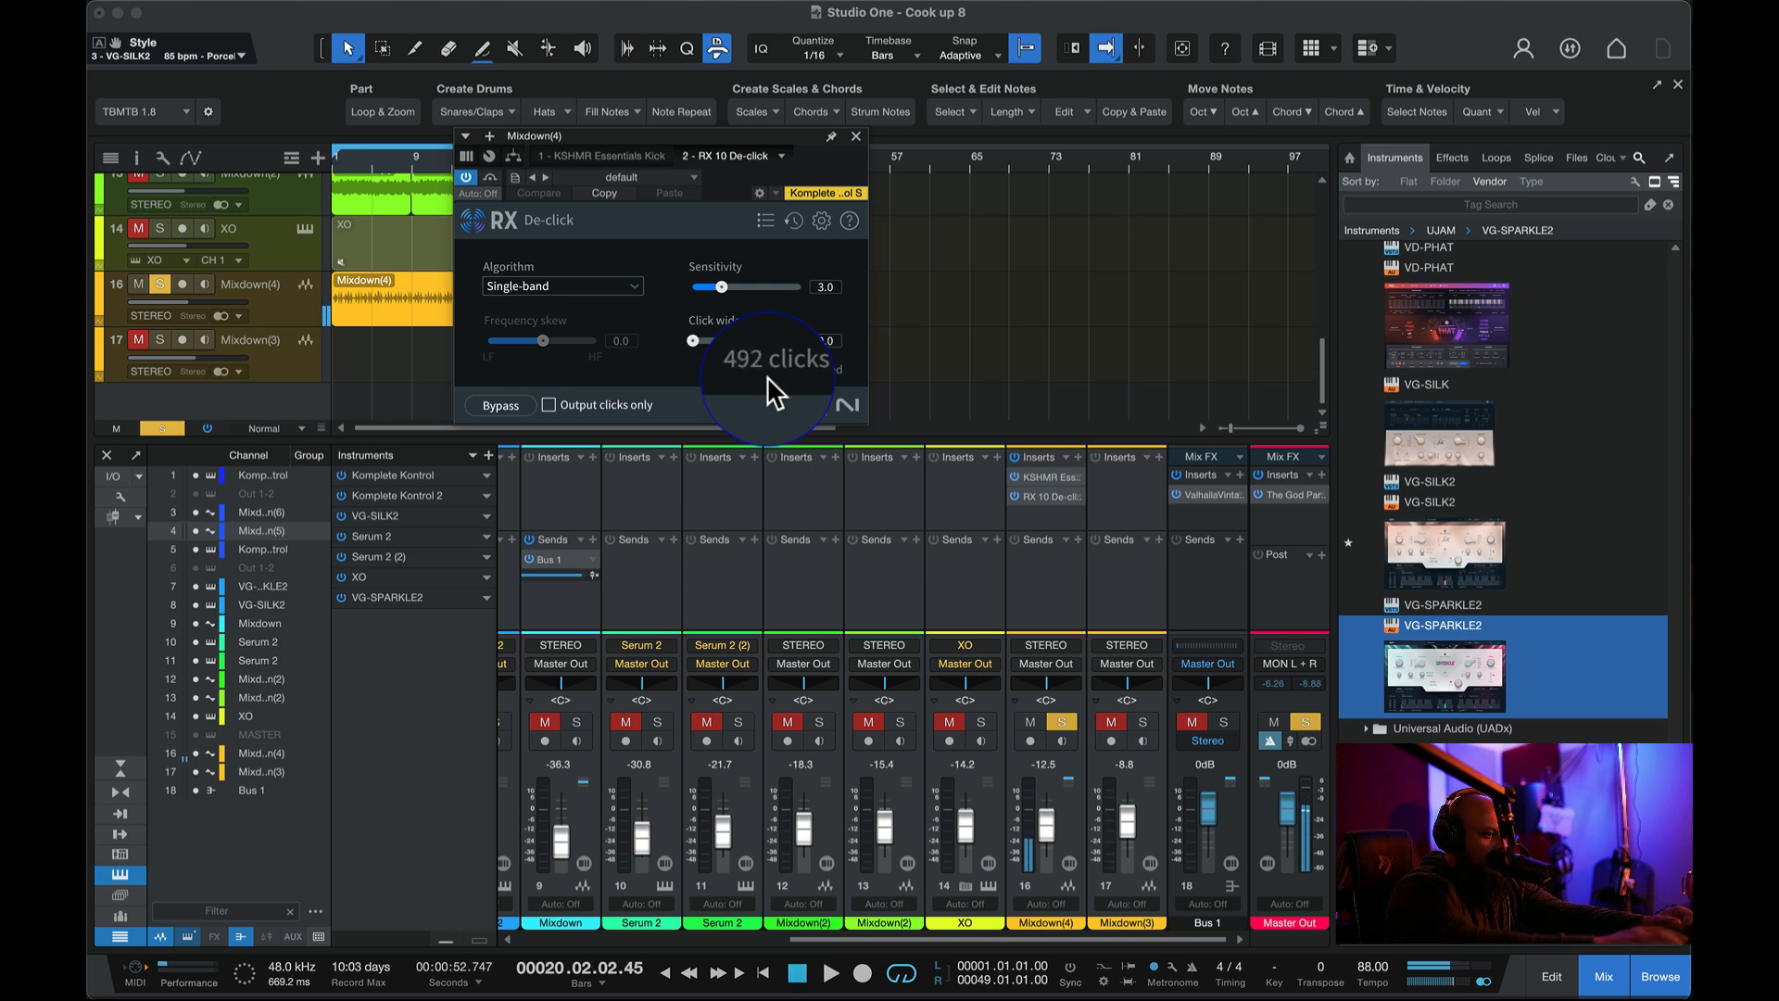
click(854, 135)
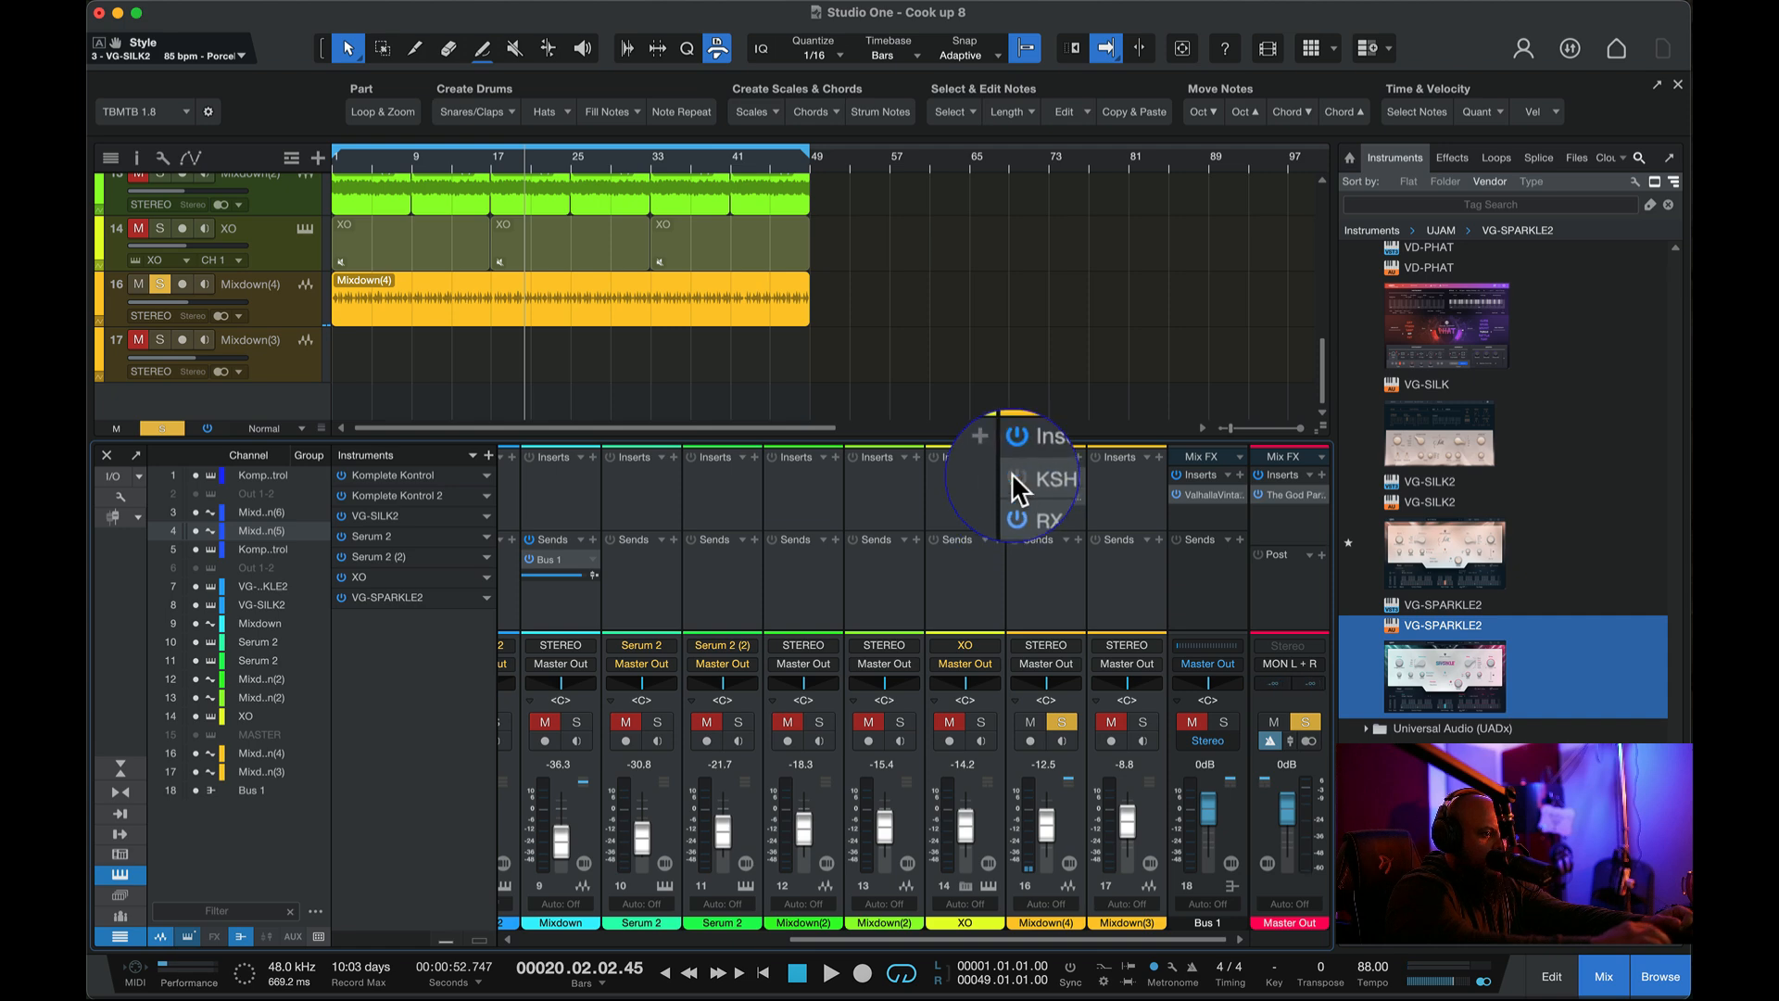
- Render the Mixdown(4) event to a new track with KSHMR Essentials Kick bypassed, and play the result
right_click(622, 301)
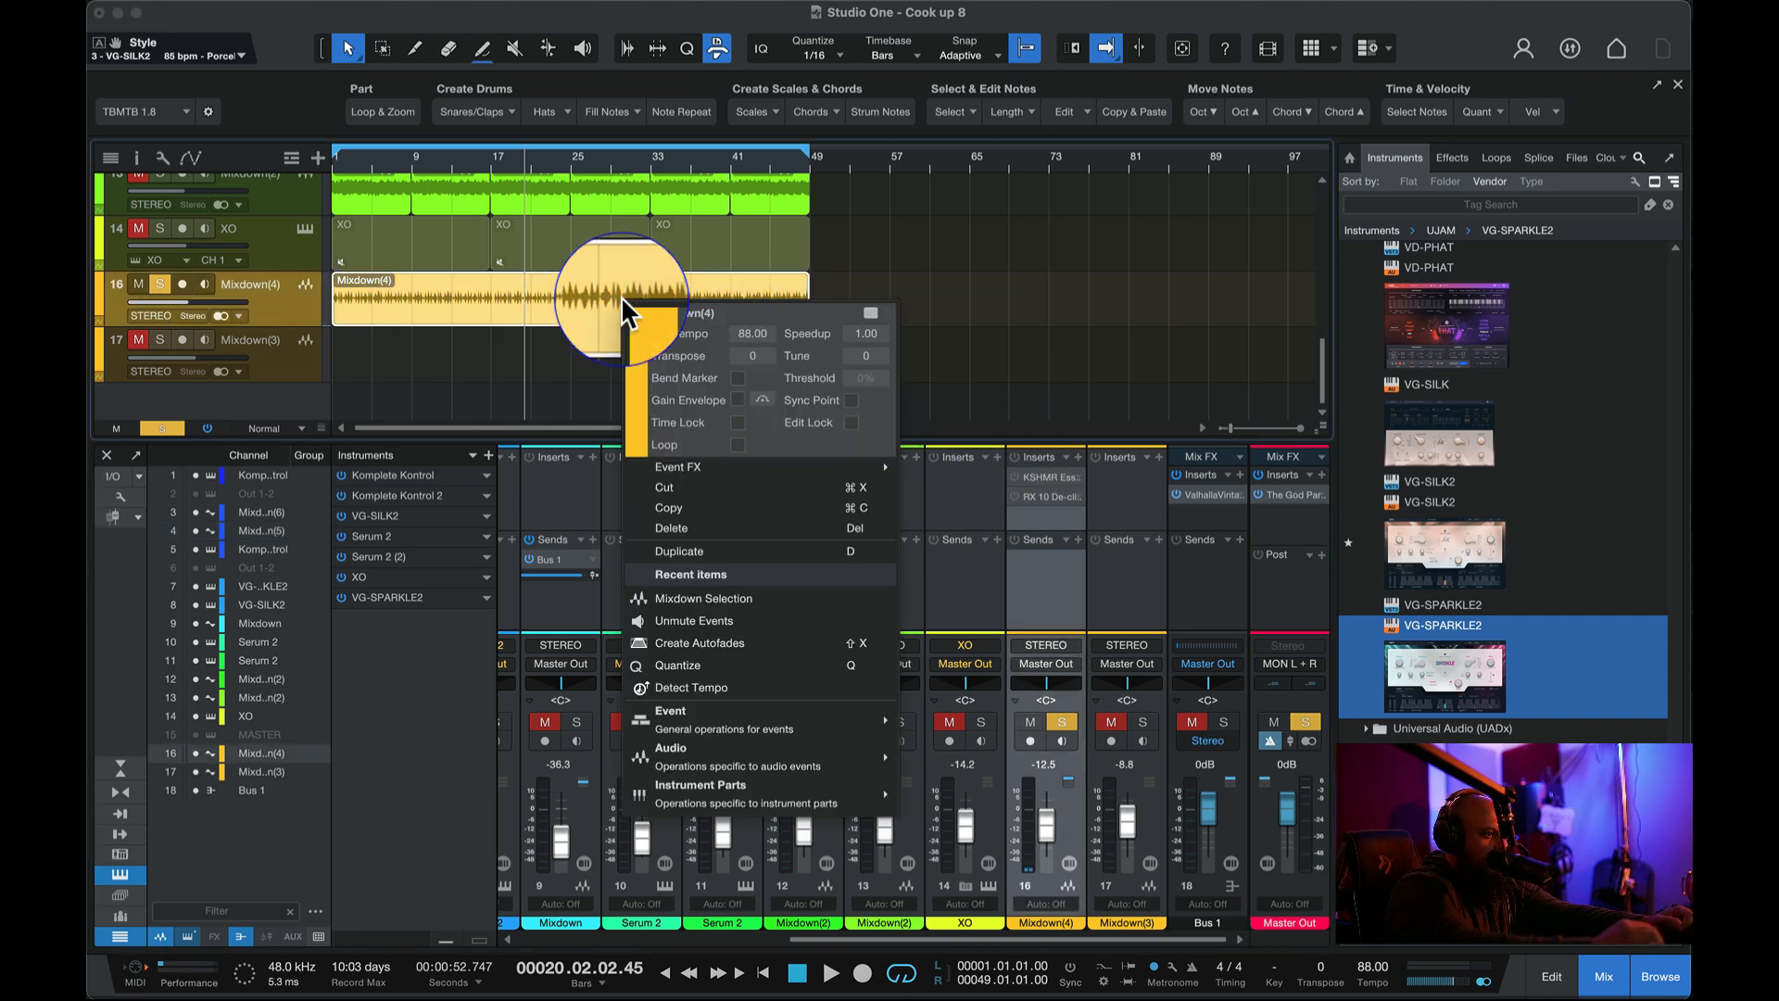
click(999, 495)
click(1015, 495)
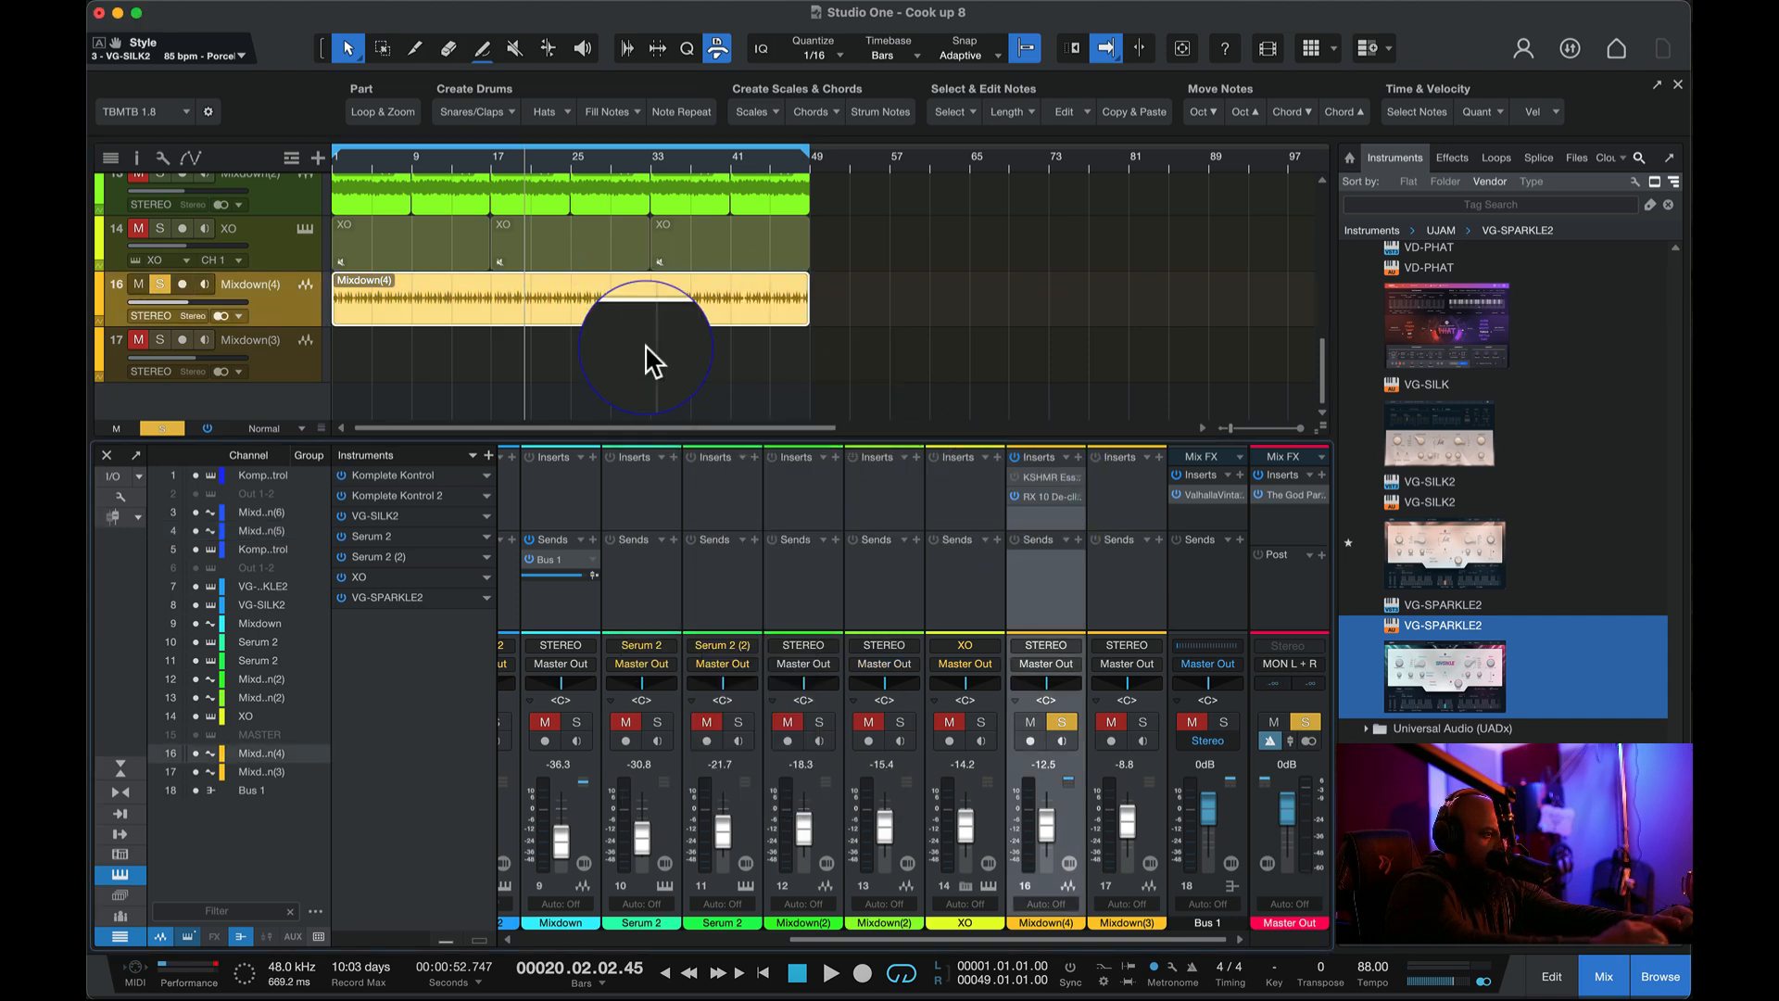
right_click(556, 305)
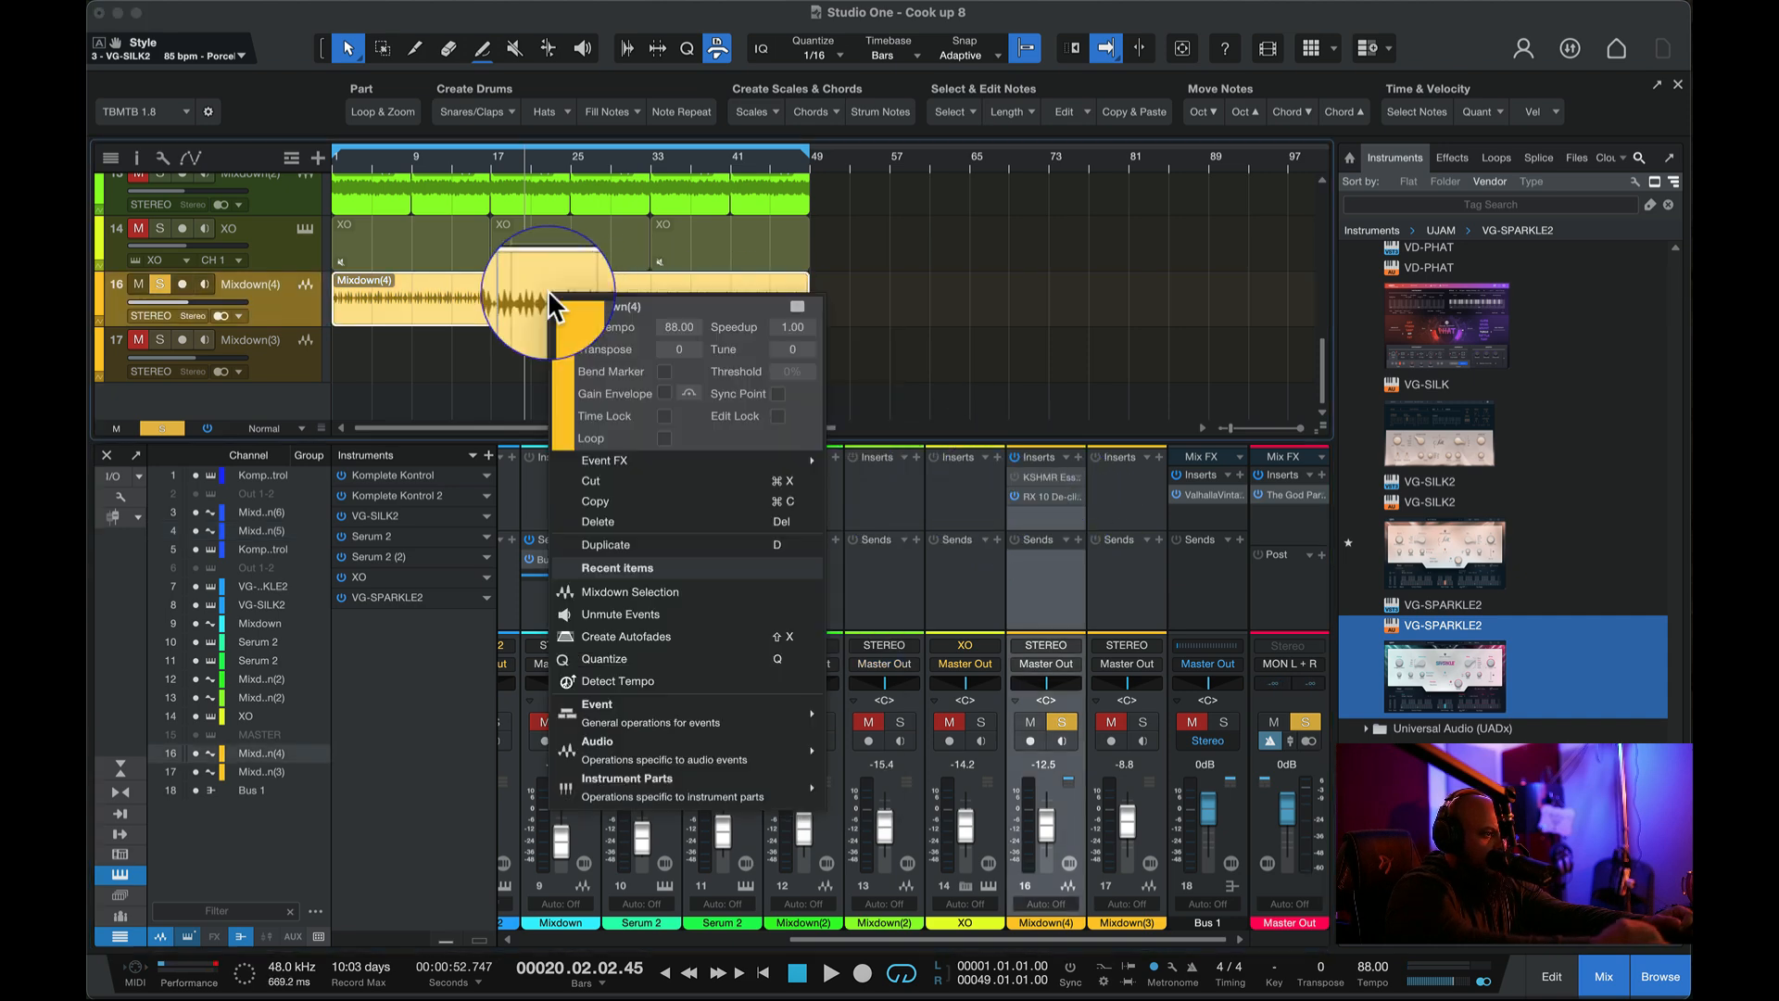
click(655, 597)
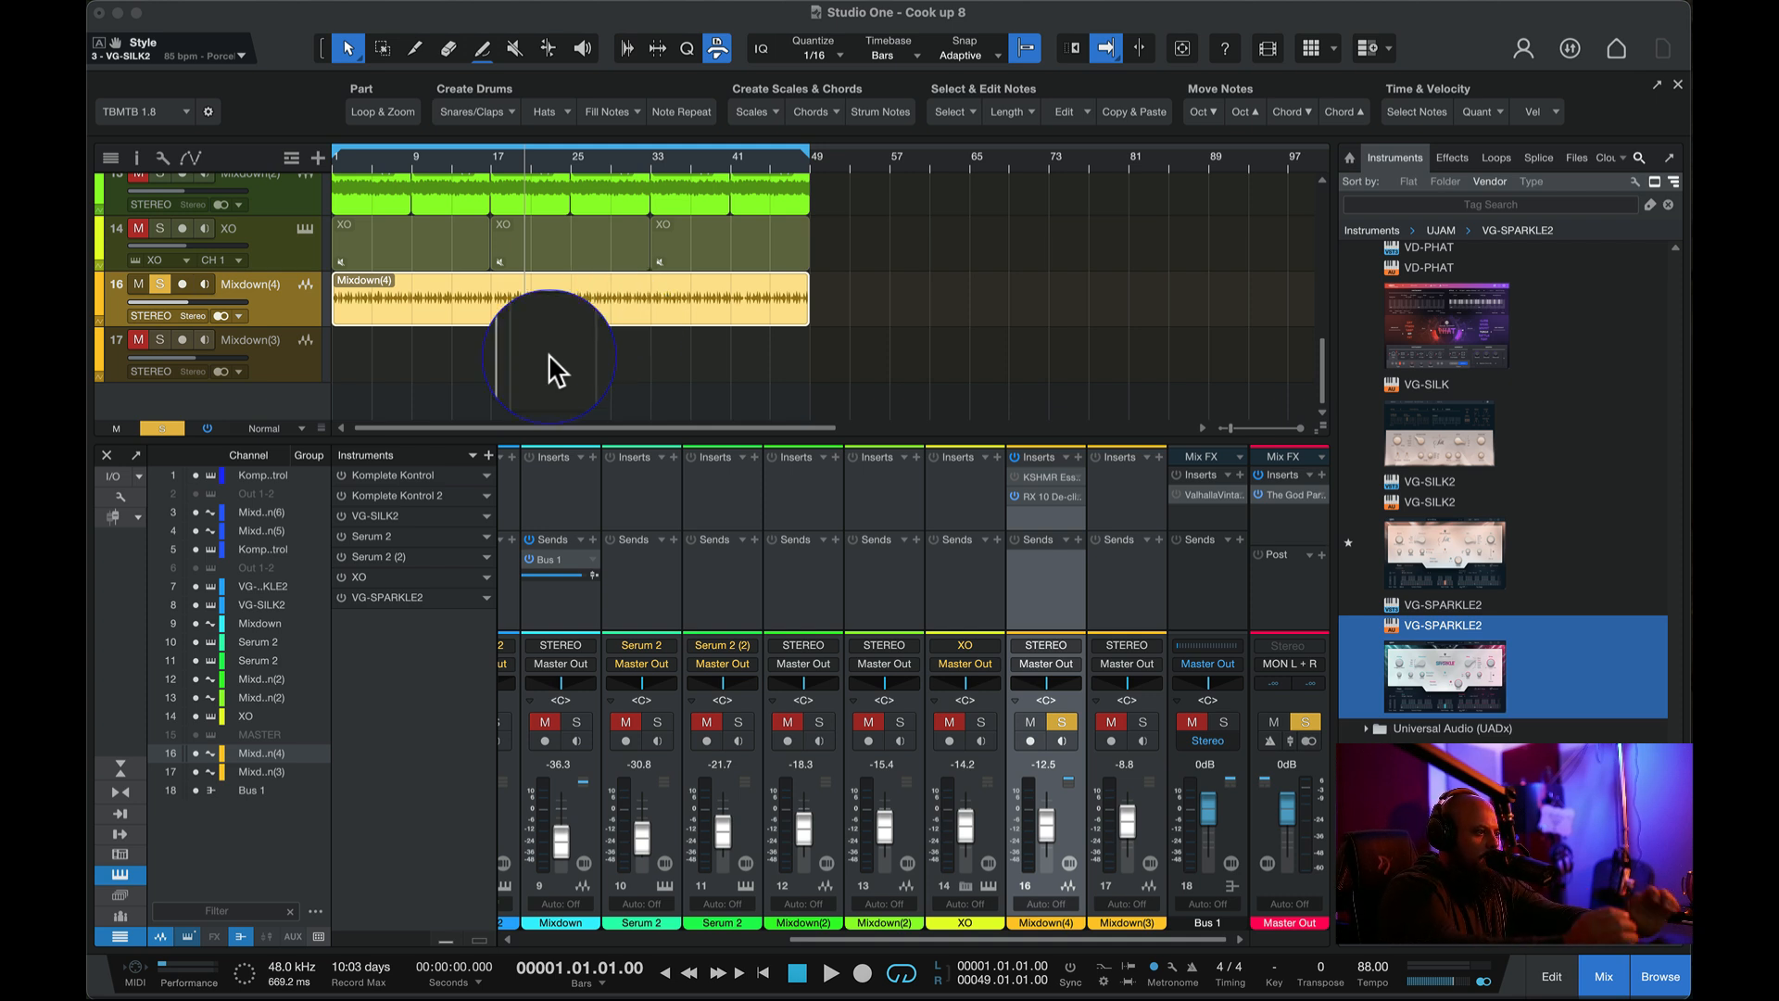
key(super+alt+b)
key(space)
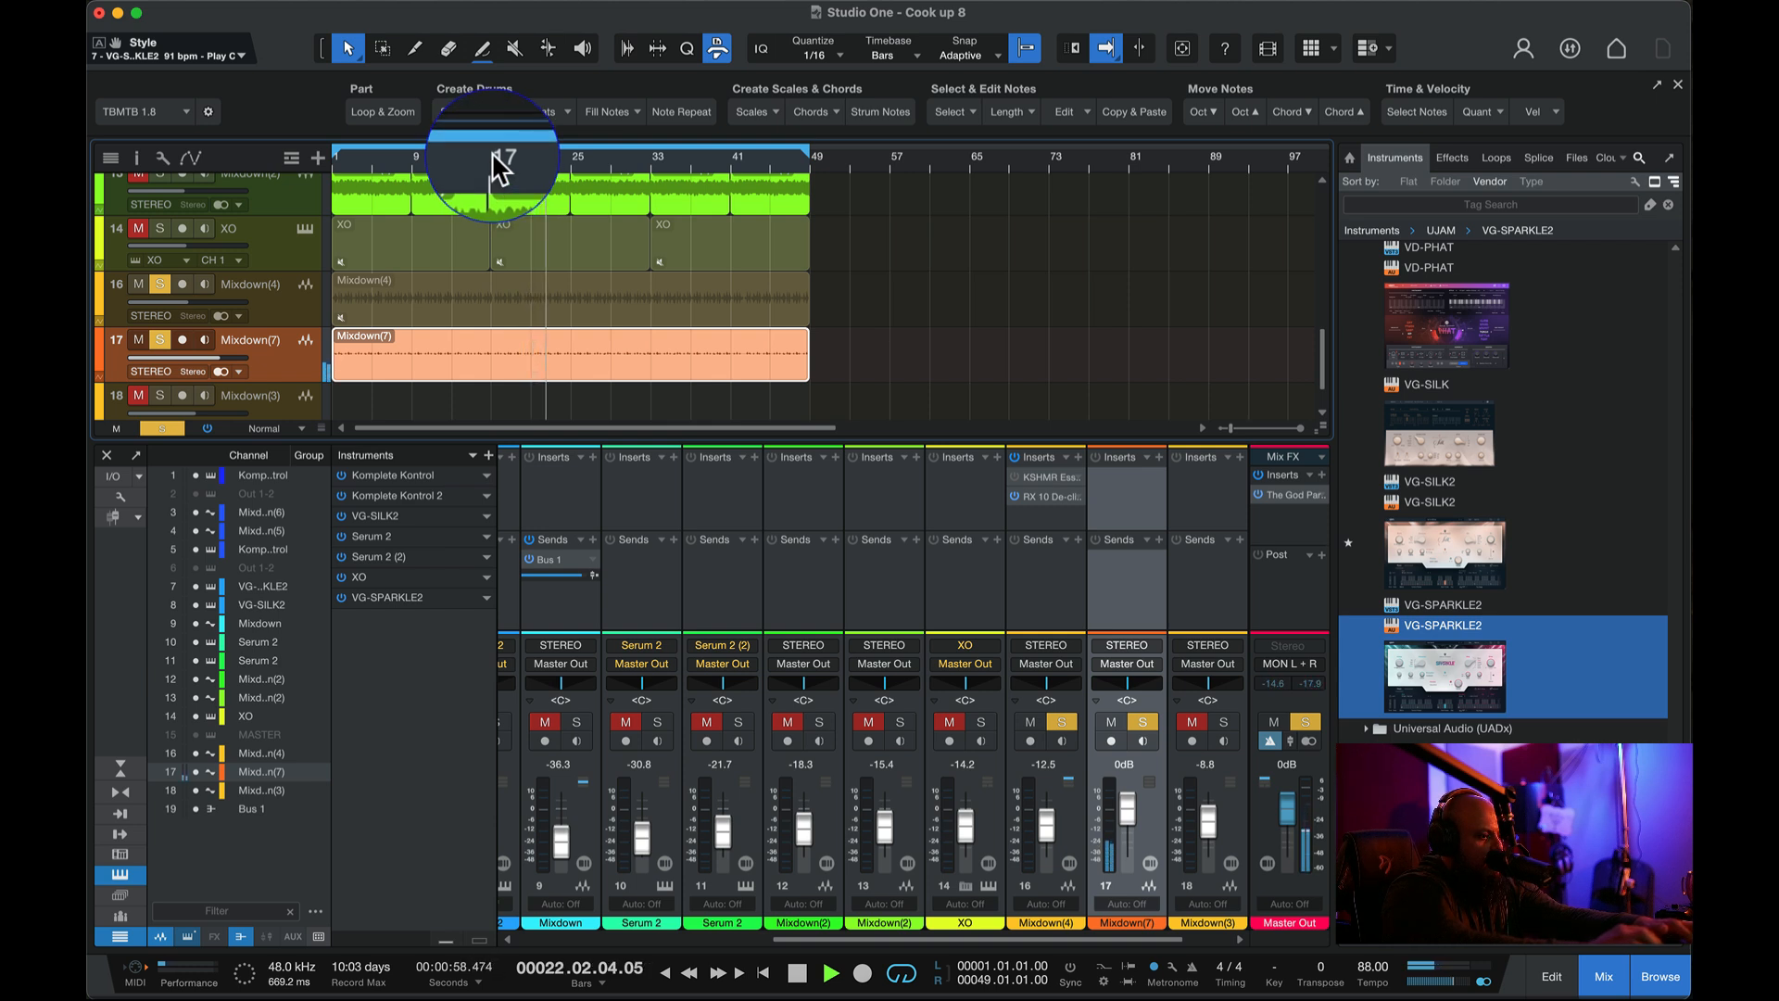
- Raise the gain of the rendered Mixdown(7) event, listen to it, and undo back to the unrendered Mixdown(4) event
click(565, 324)
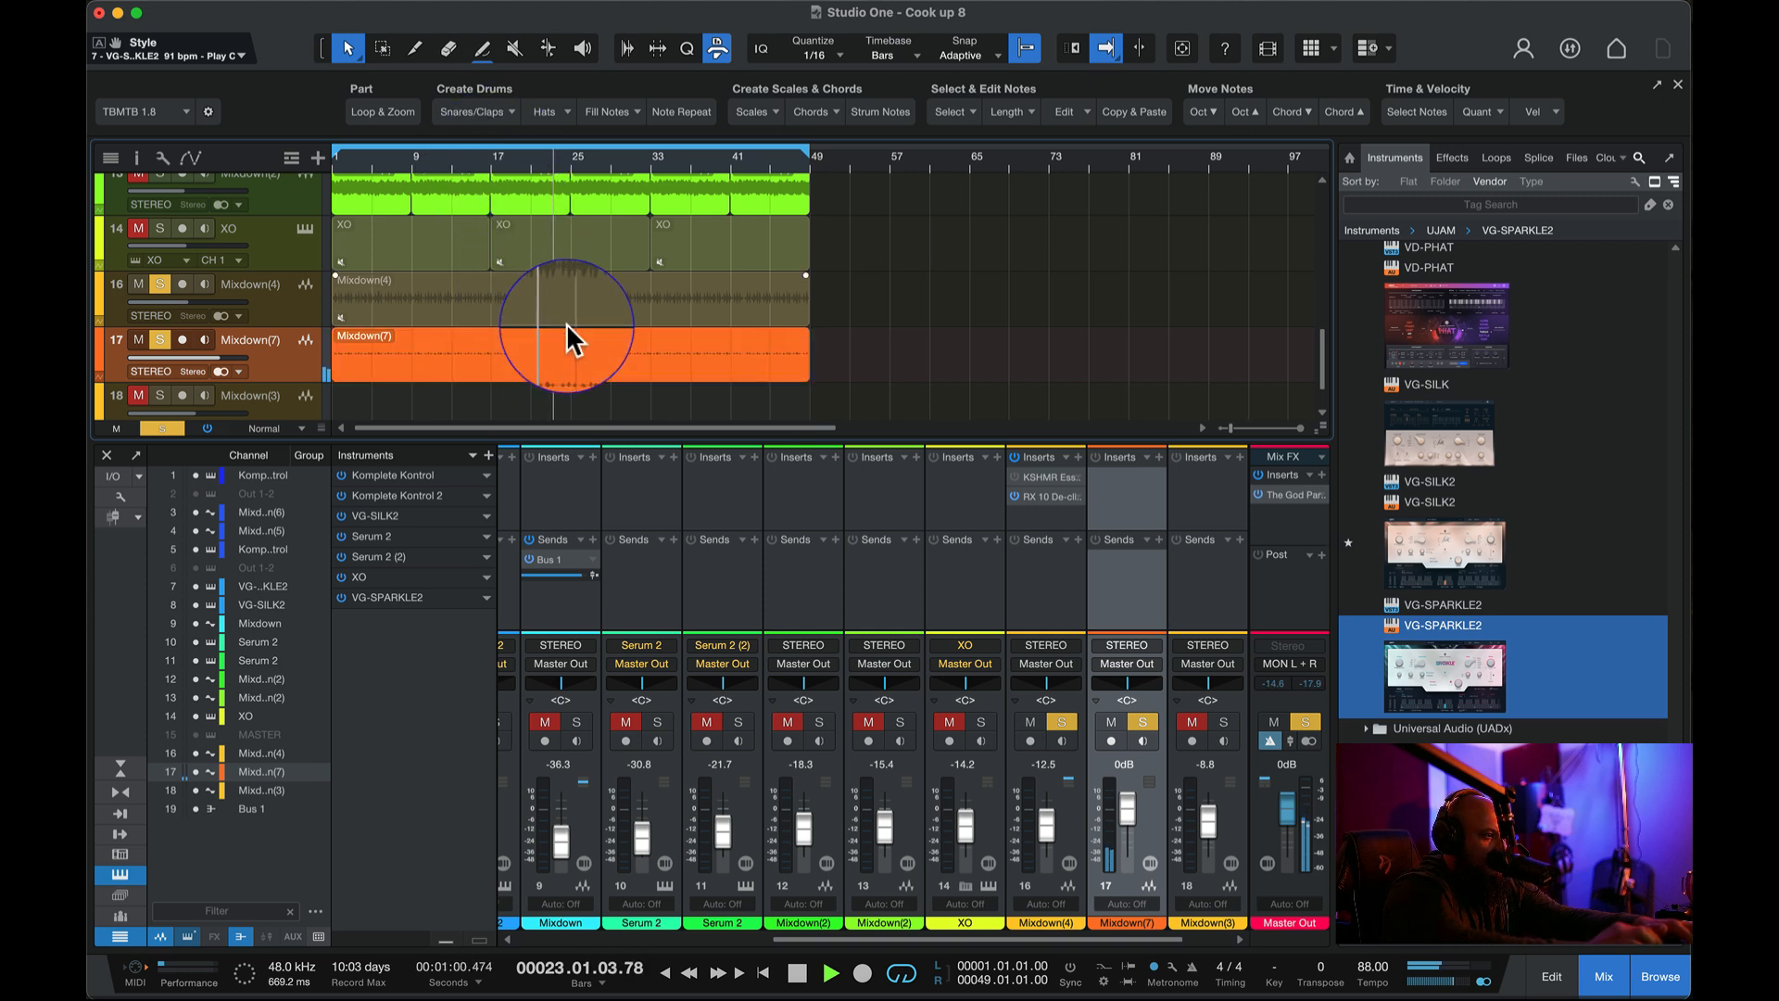
click(571, 342)
mouse_move(570, 330)
mouse_down()
mouse_move(568, 308)
mouse_move(571, 329)
mouse_up()
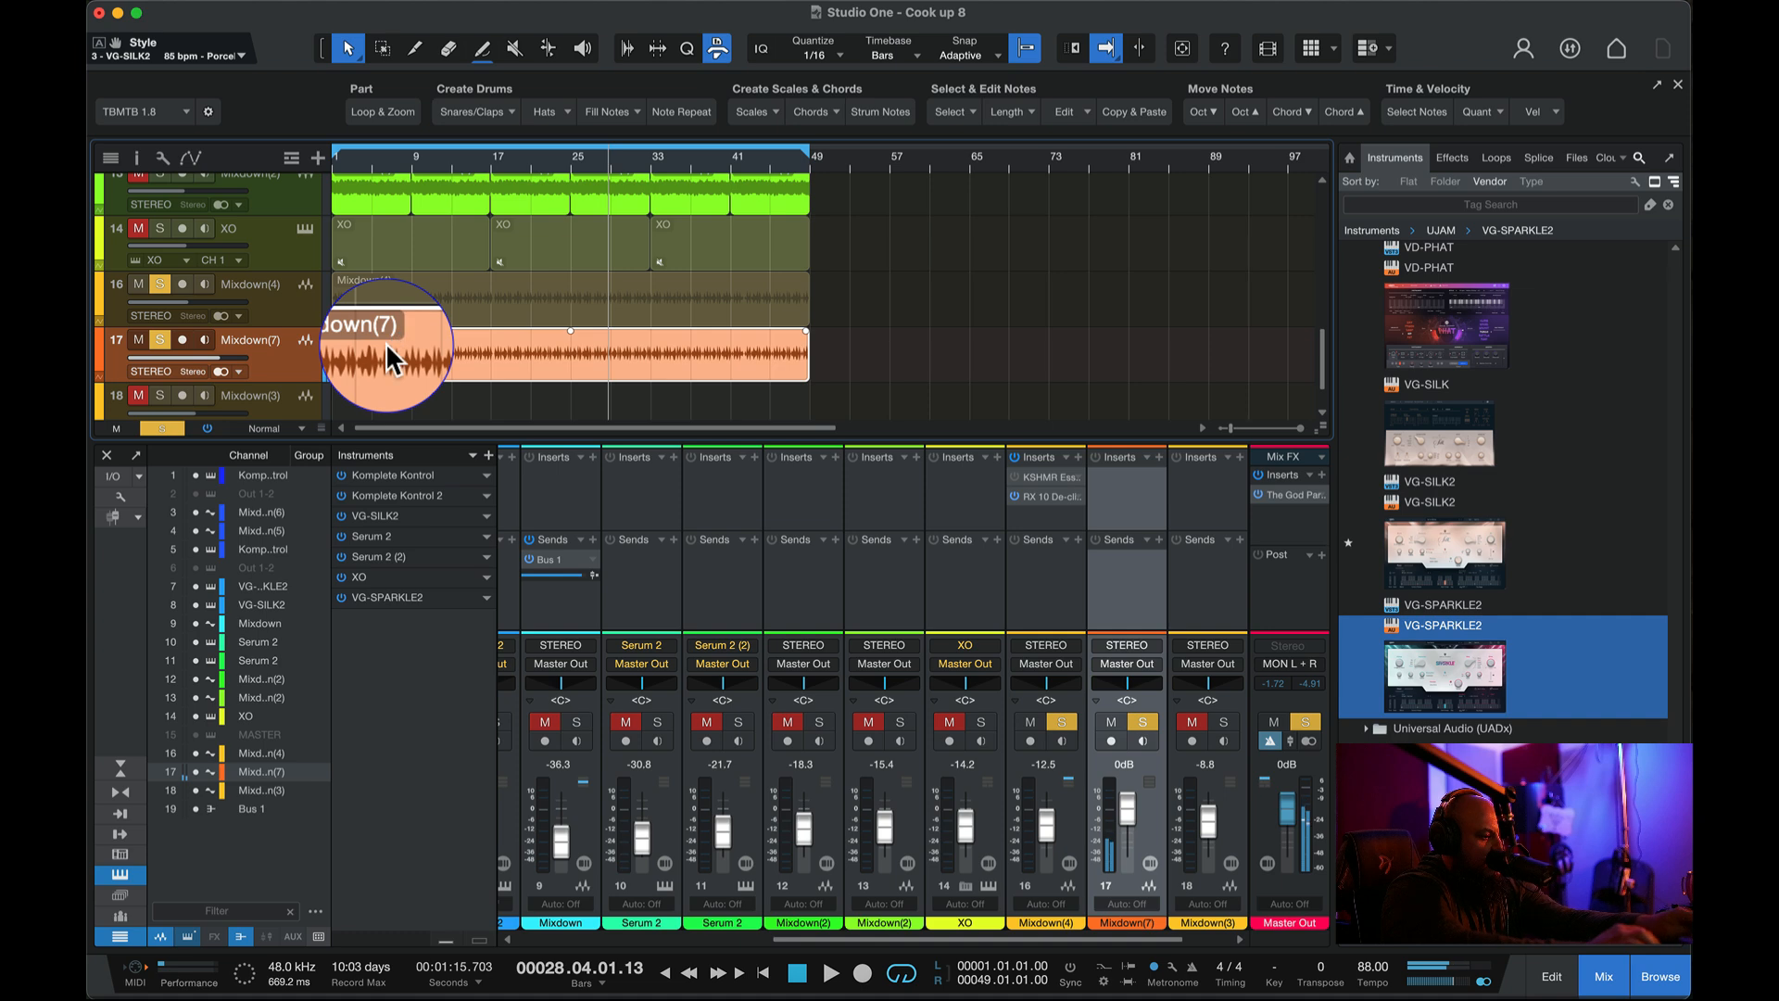
key(super+z)
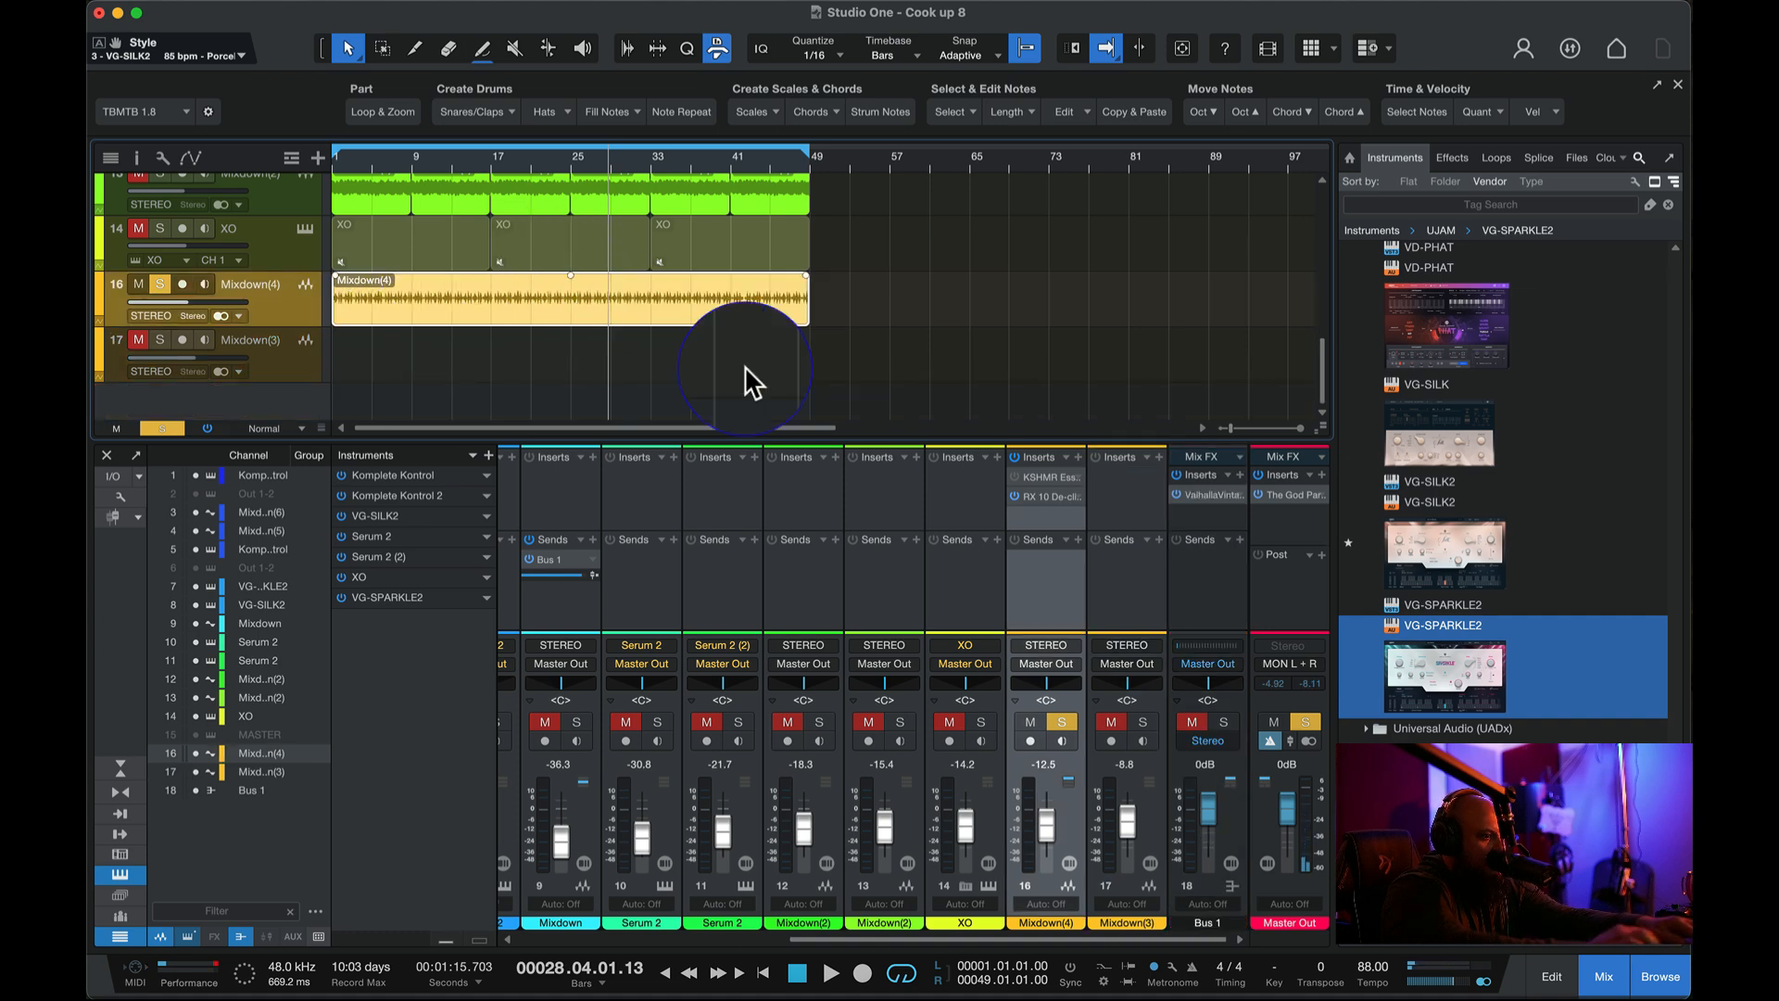
- Render the Mixdown(4) event through its active KSHMR Essentials Kick and RX 10 De-click inserts with Mixdown Selection
right_click(500, 296)
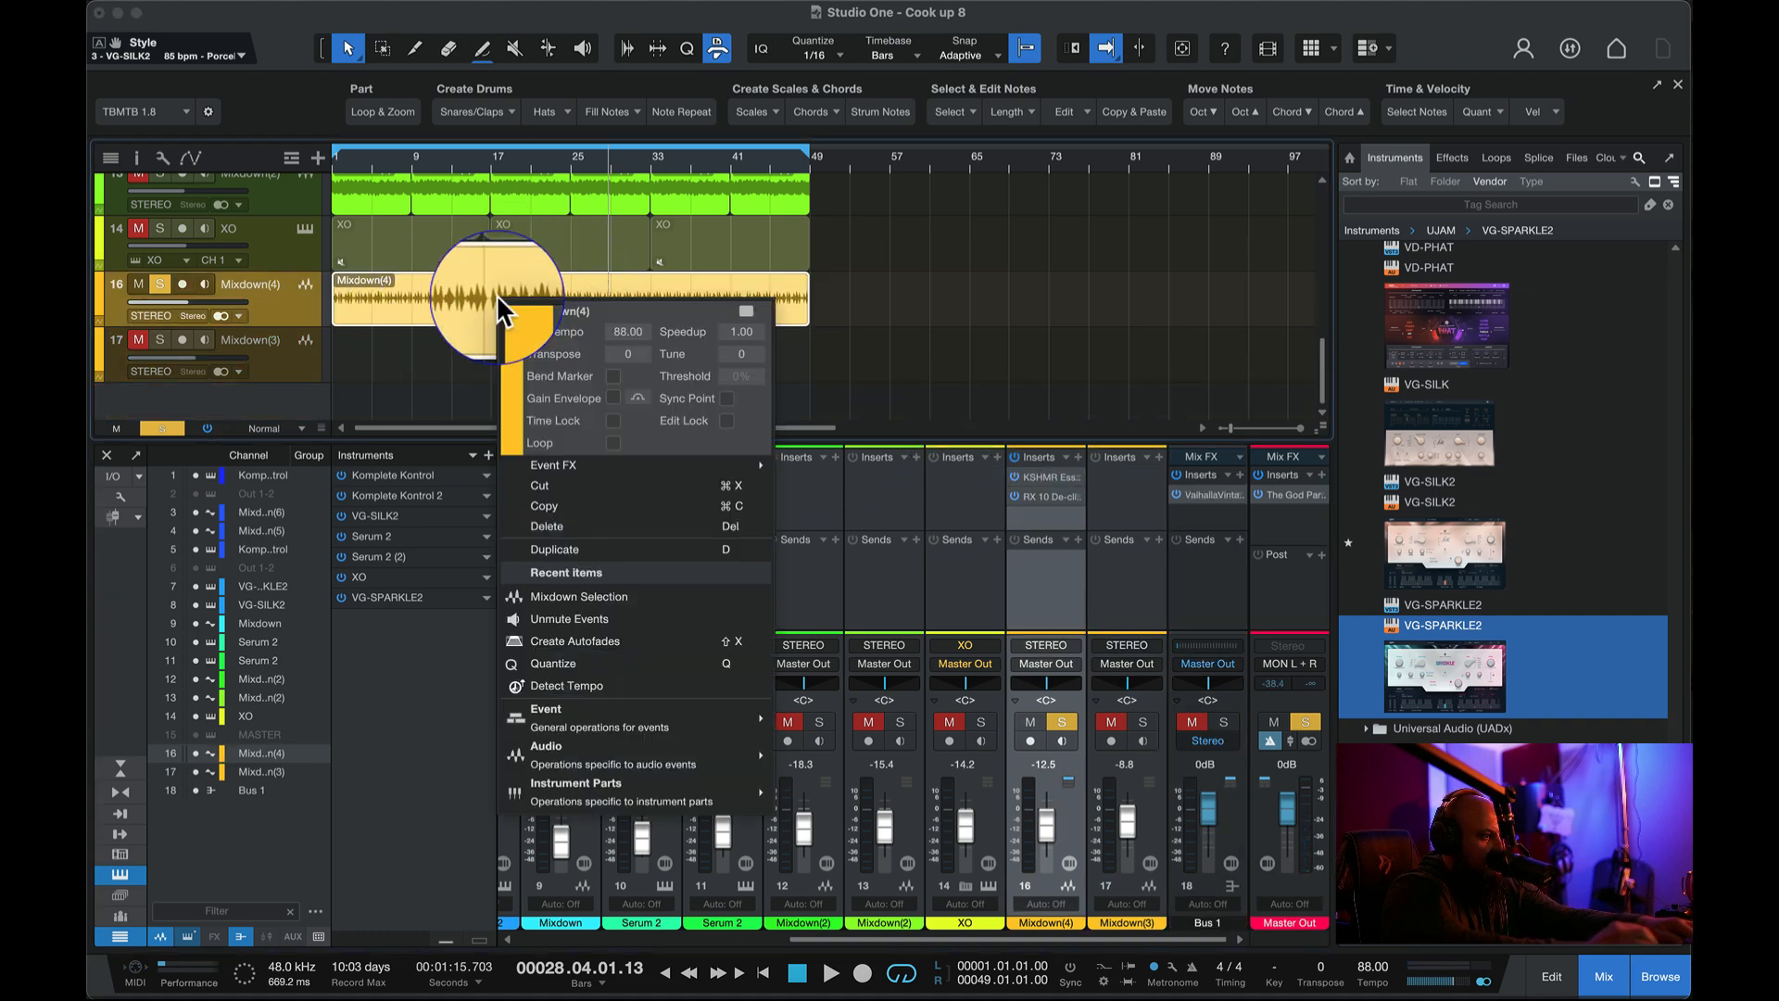
click(620, 601)
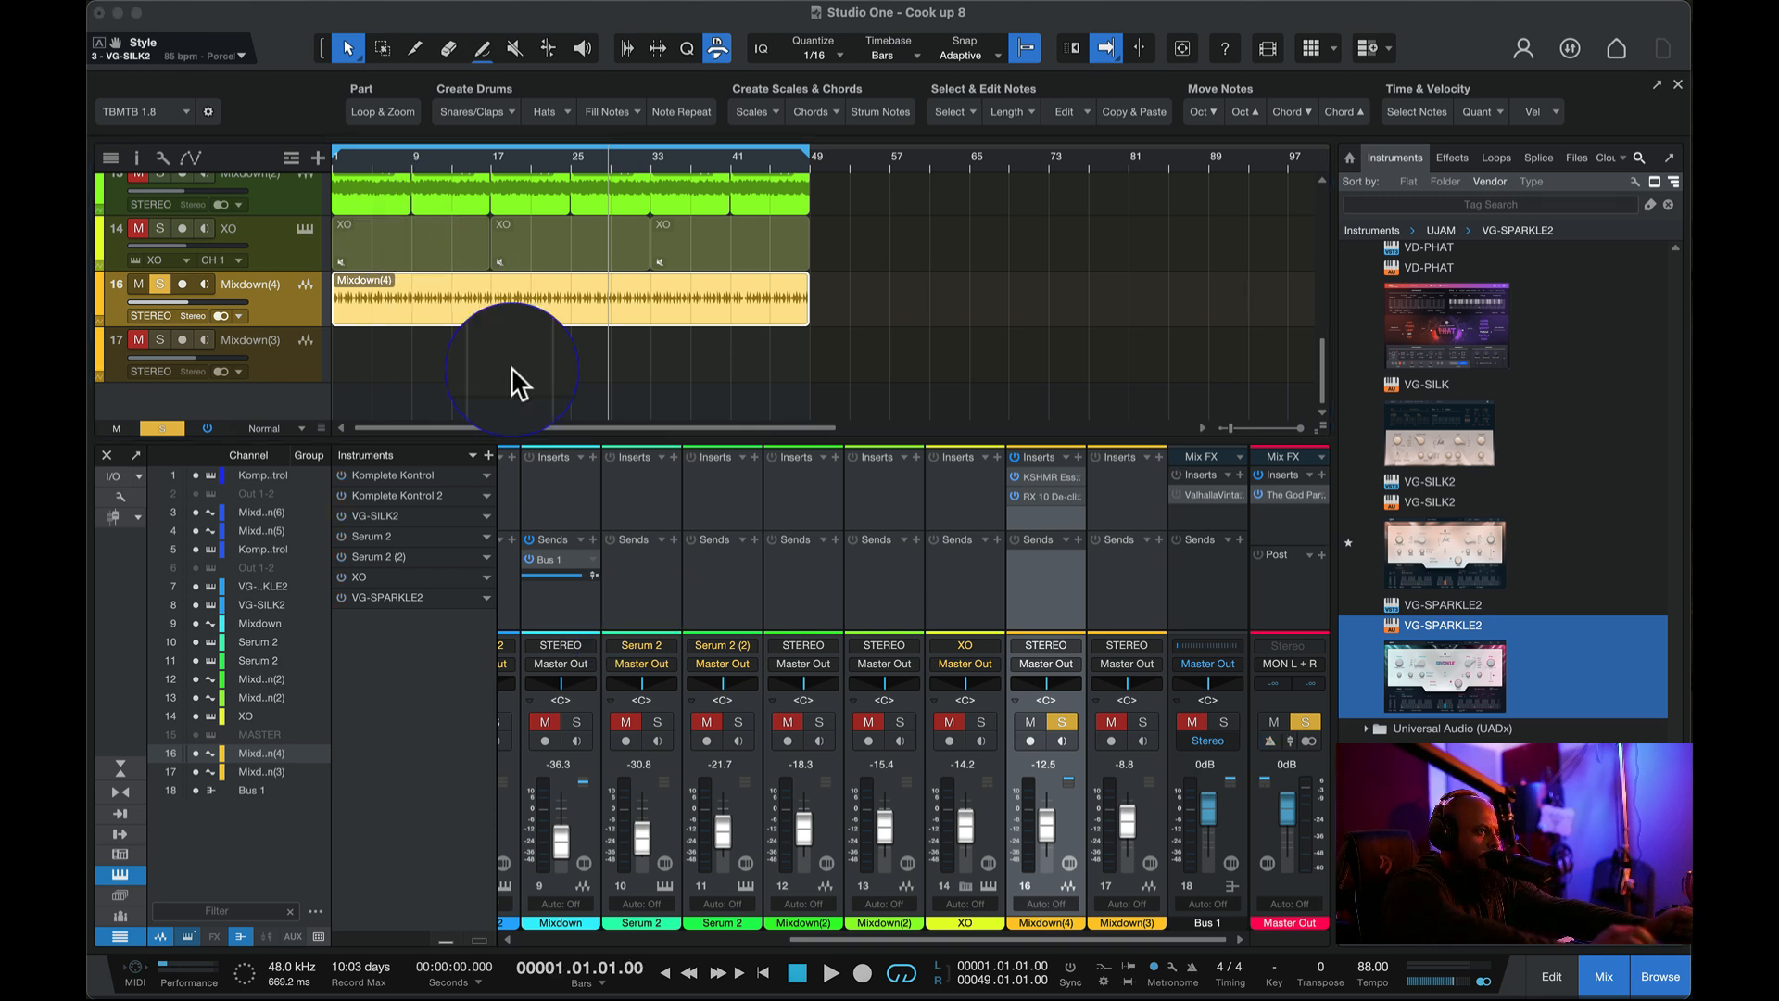
click(930, 109)
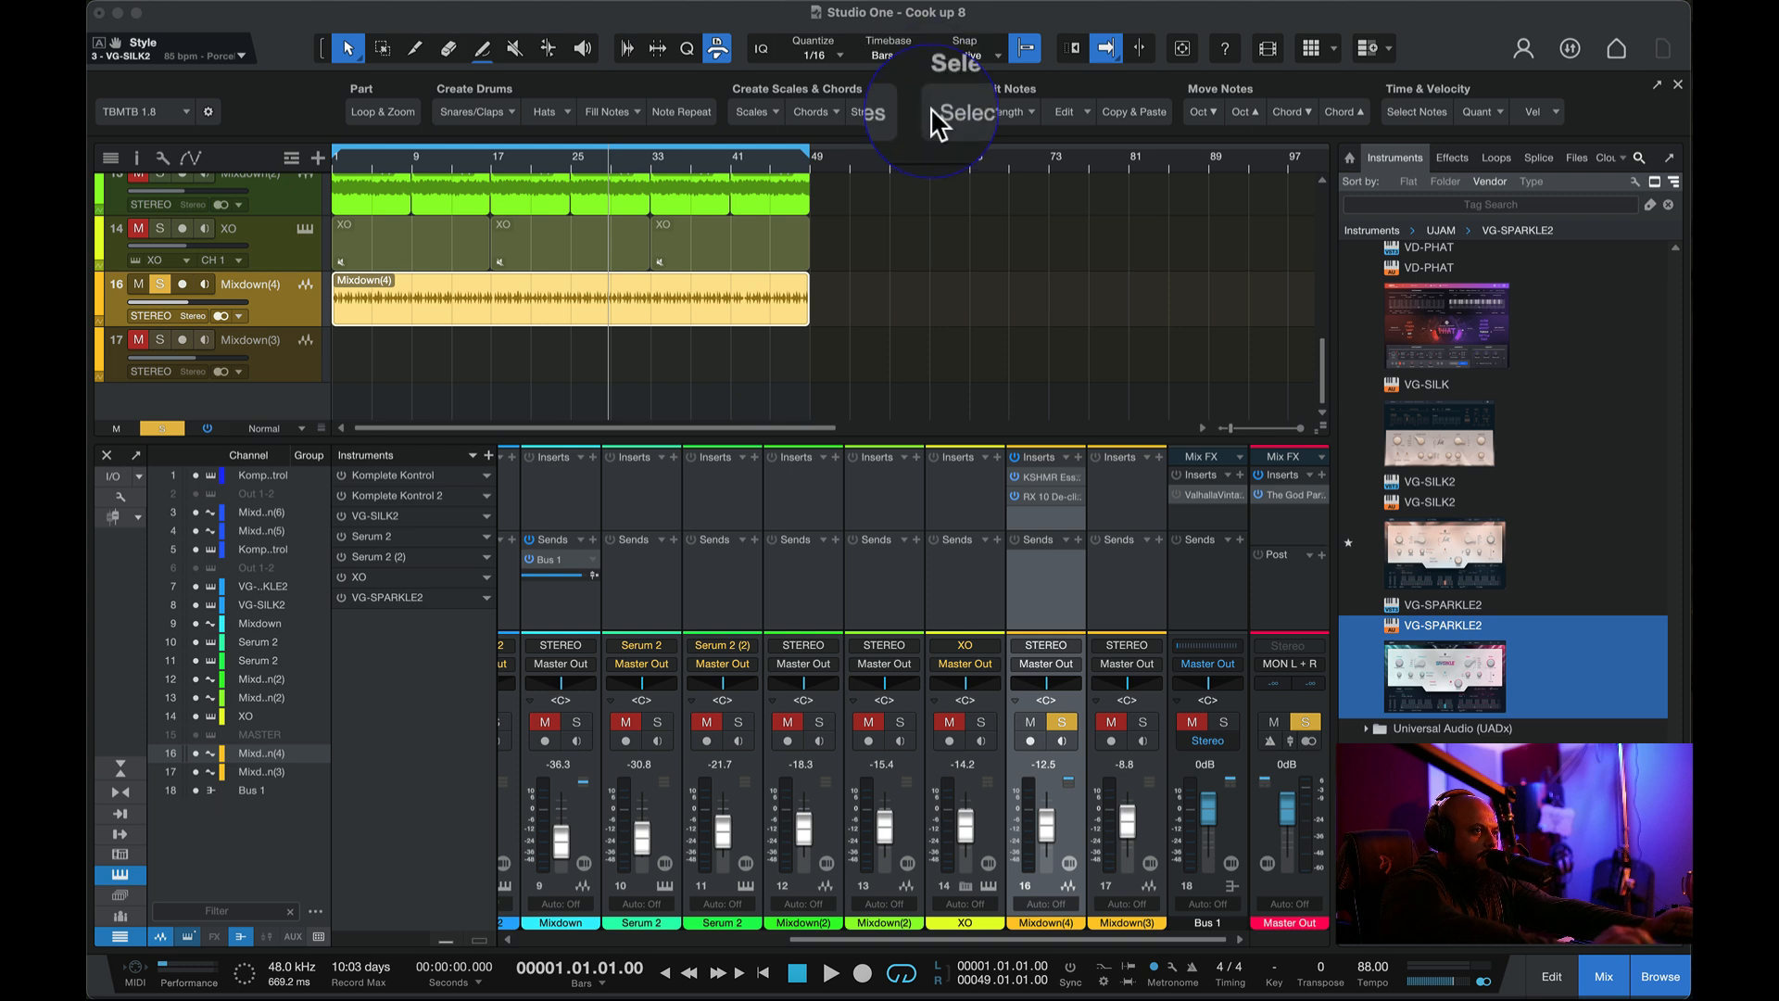
drag(928, 282, 1135, 204)
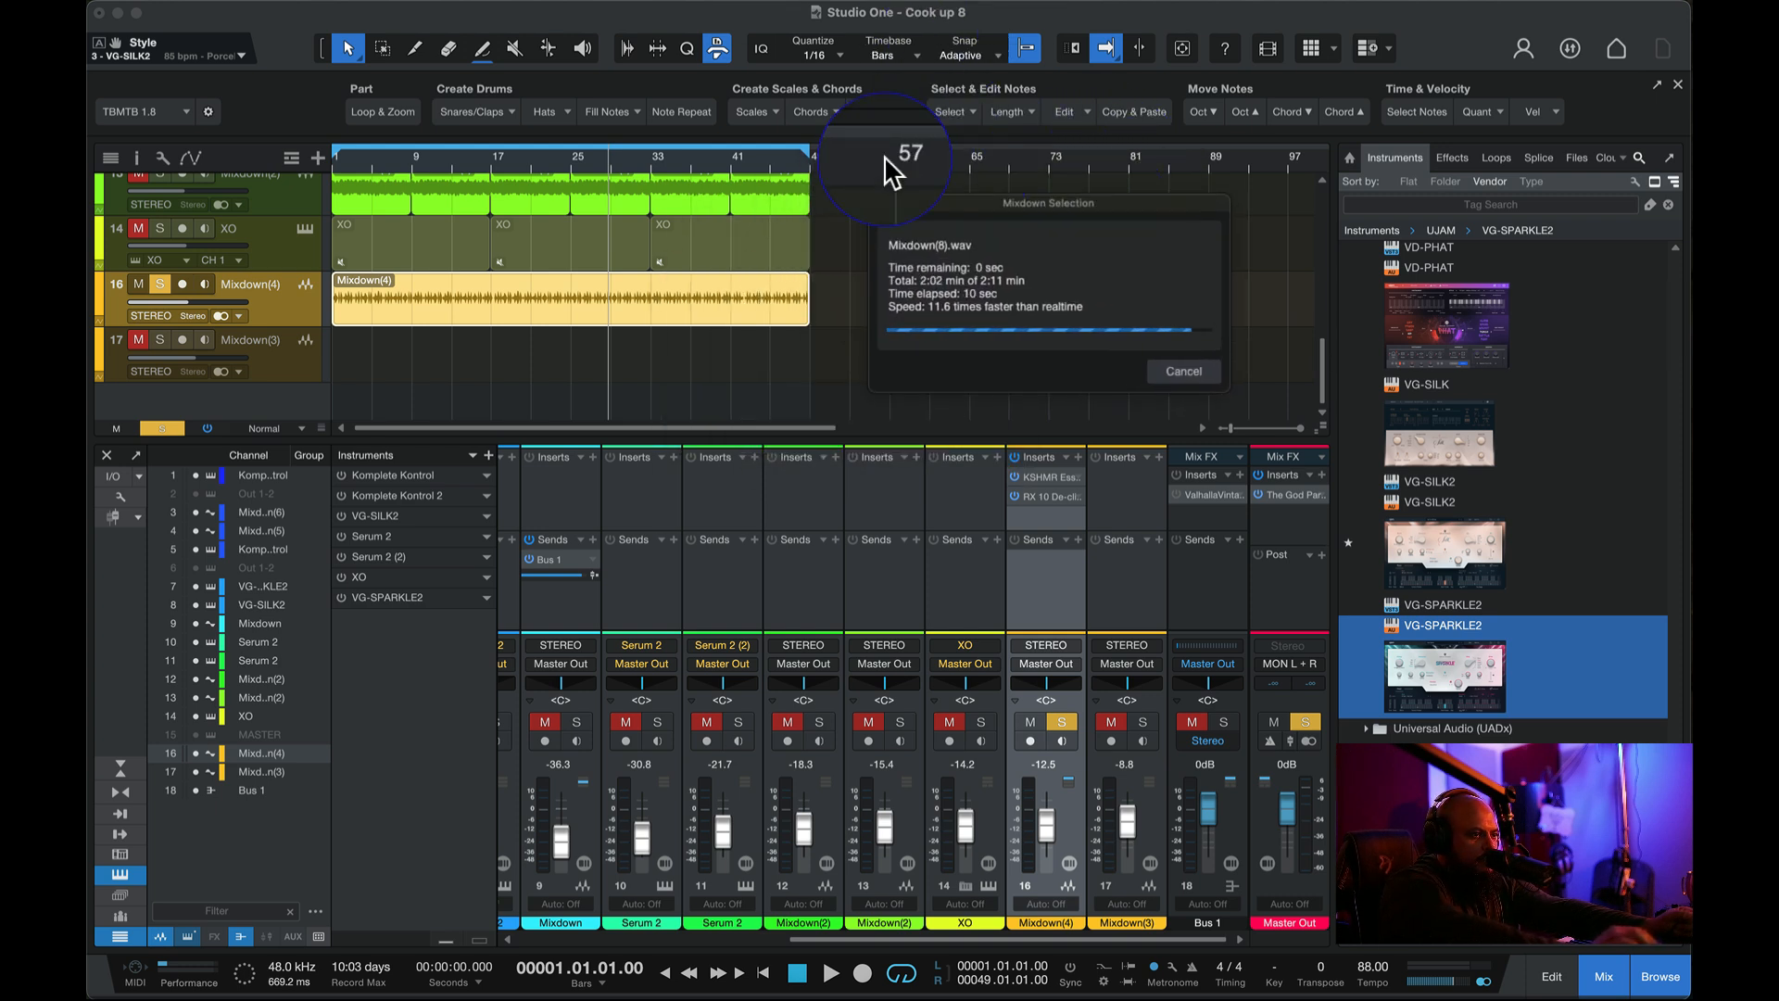
- Audition the newly rendered Mixdown(8) track in solo and stop playback
key(space)
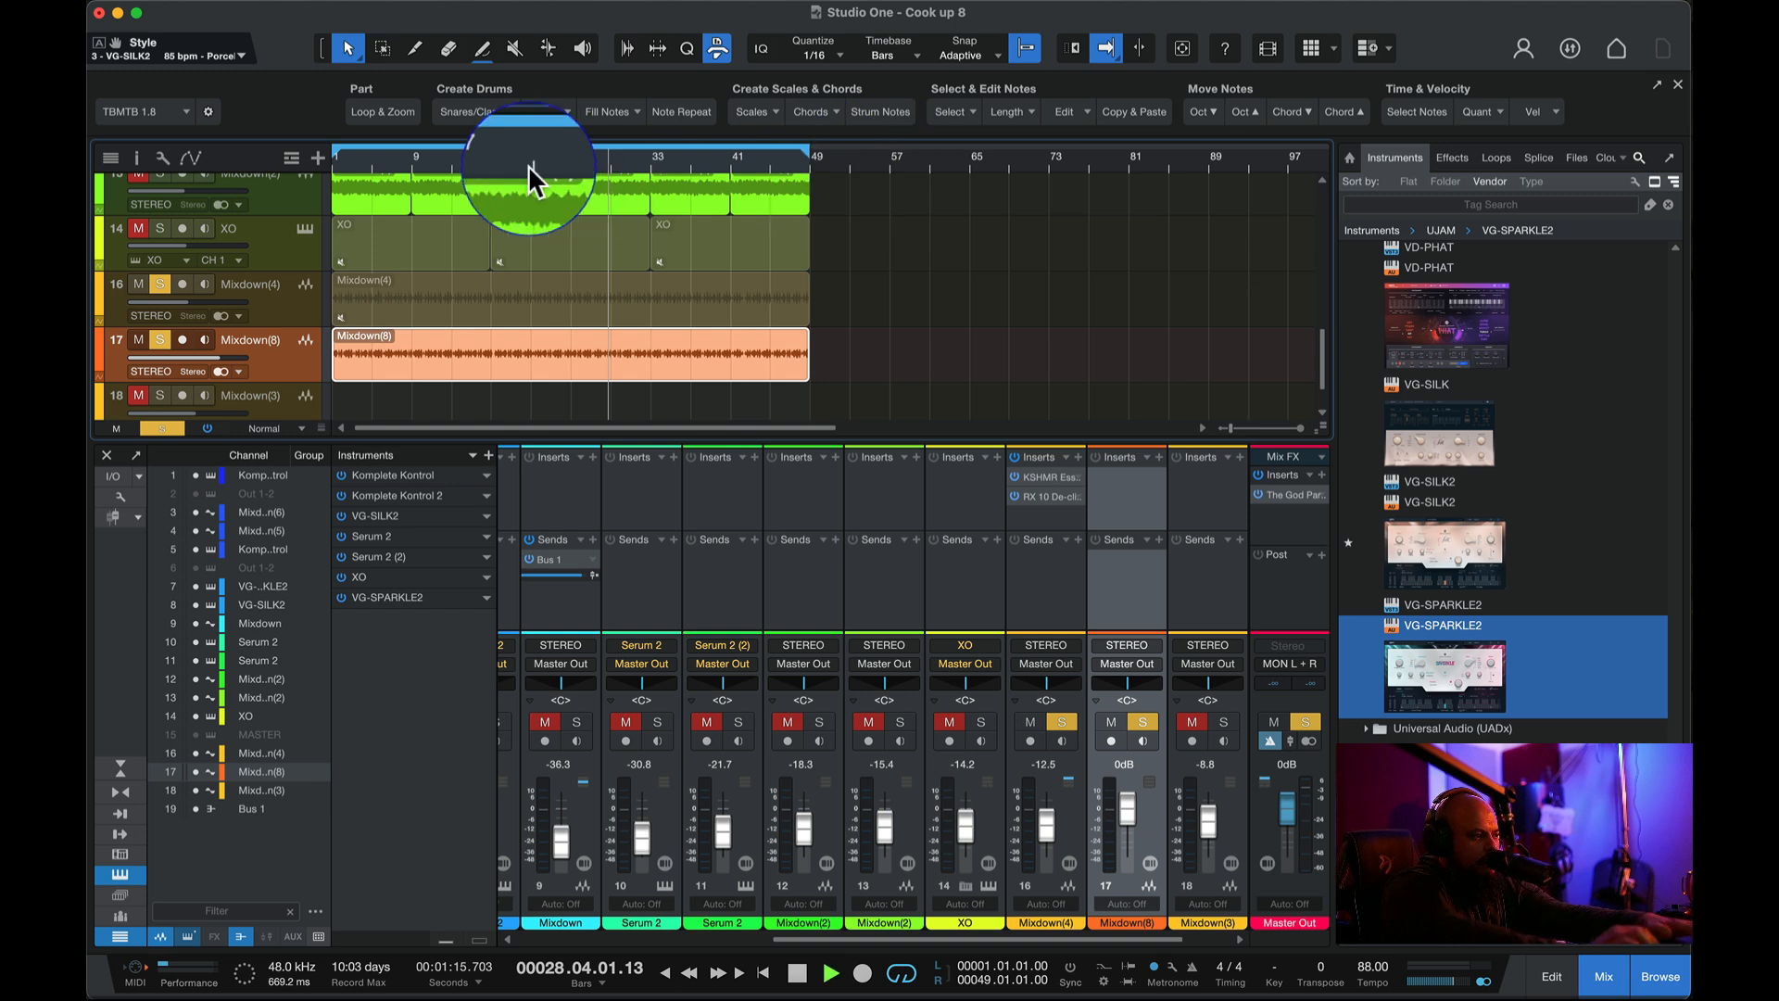
right_click(404, 156)
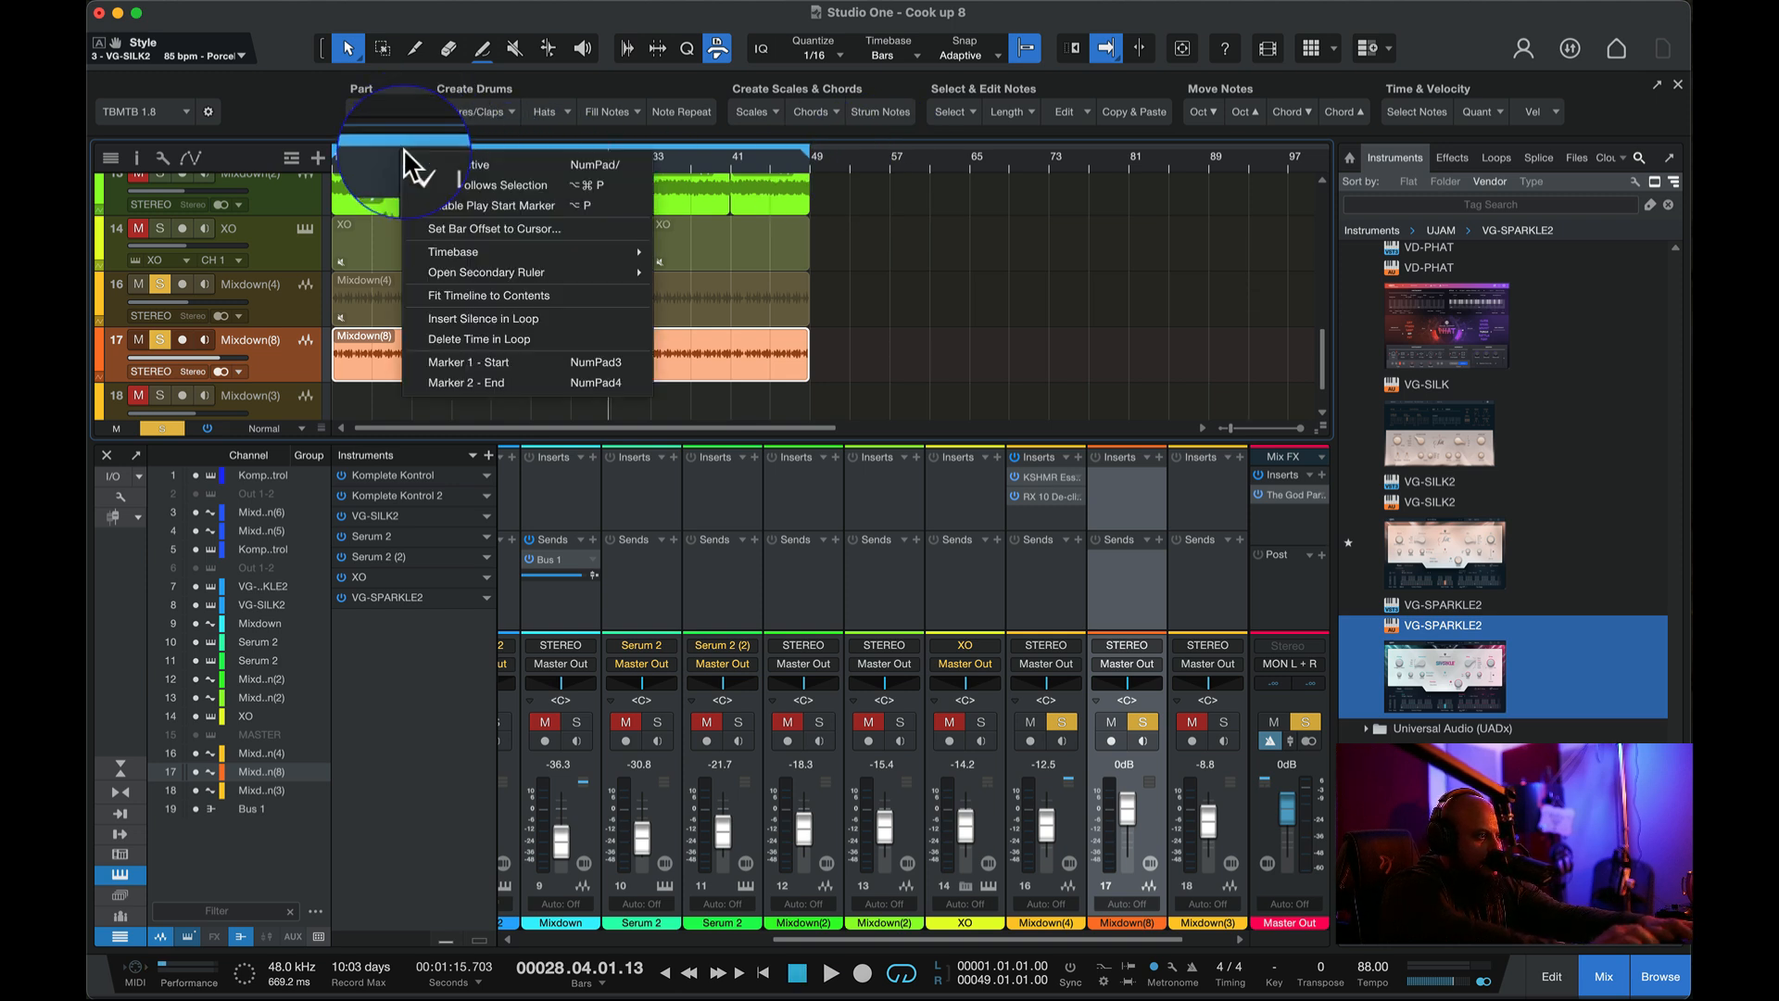
key(Escape)
key(space)
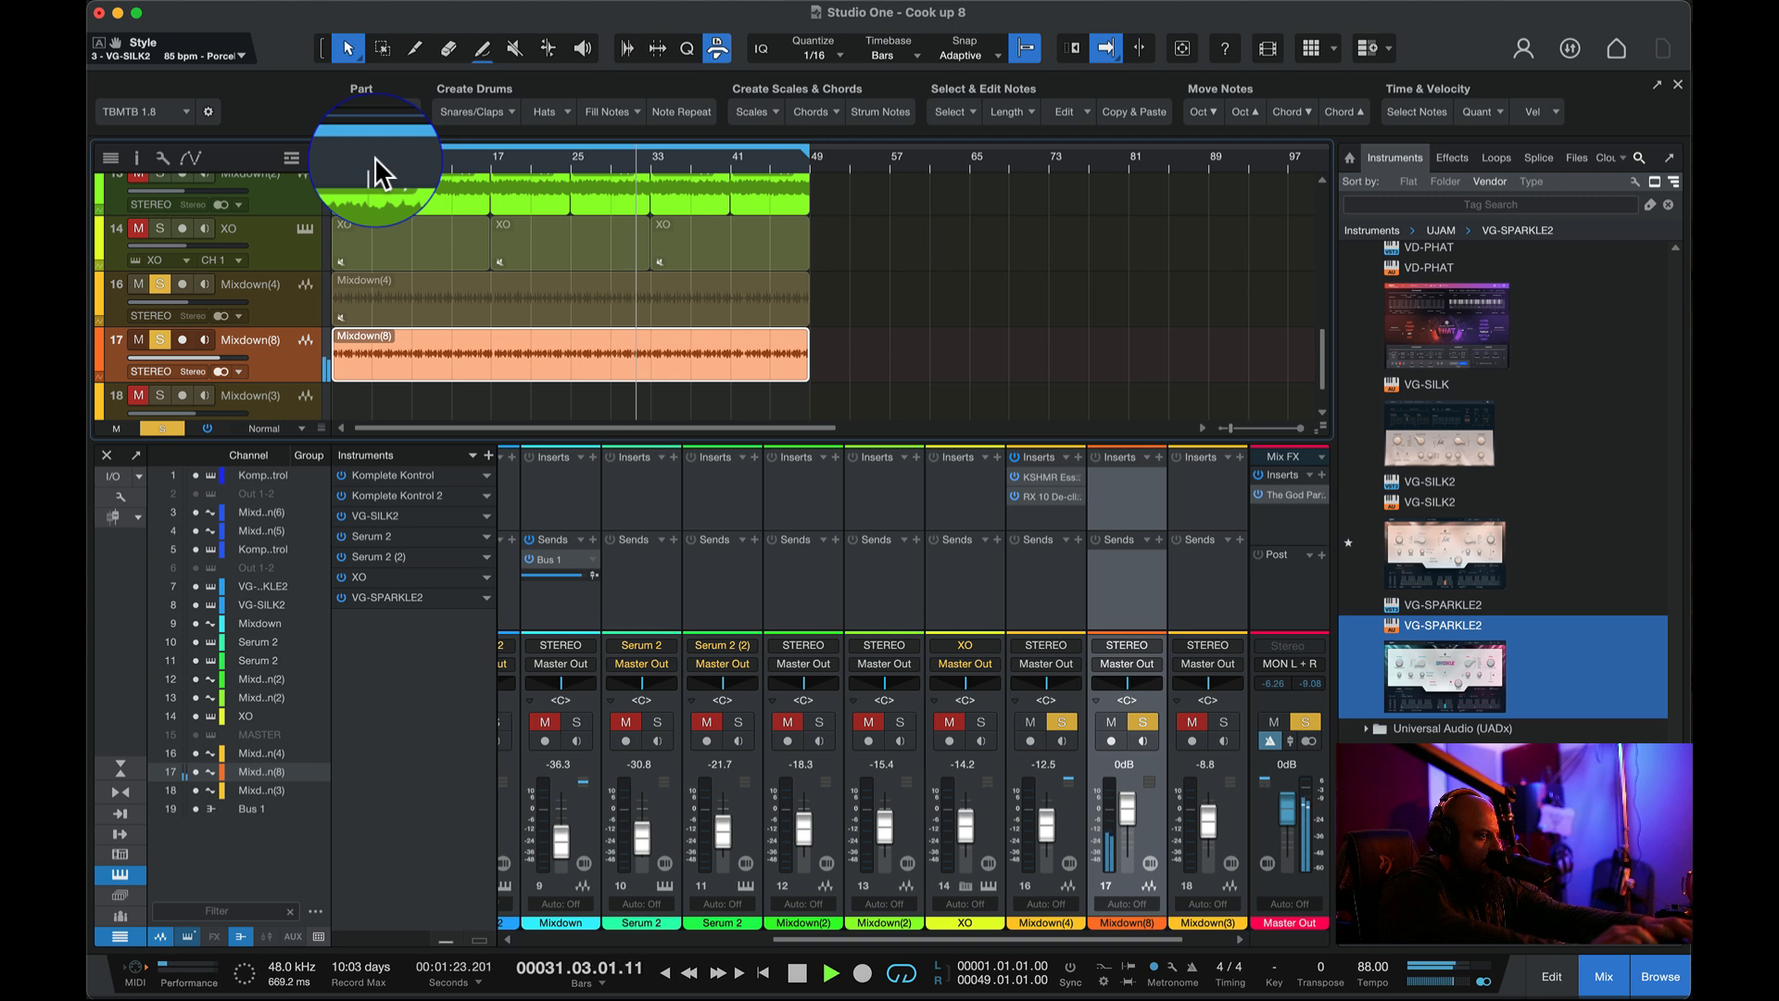
key(space)
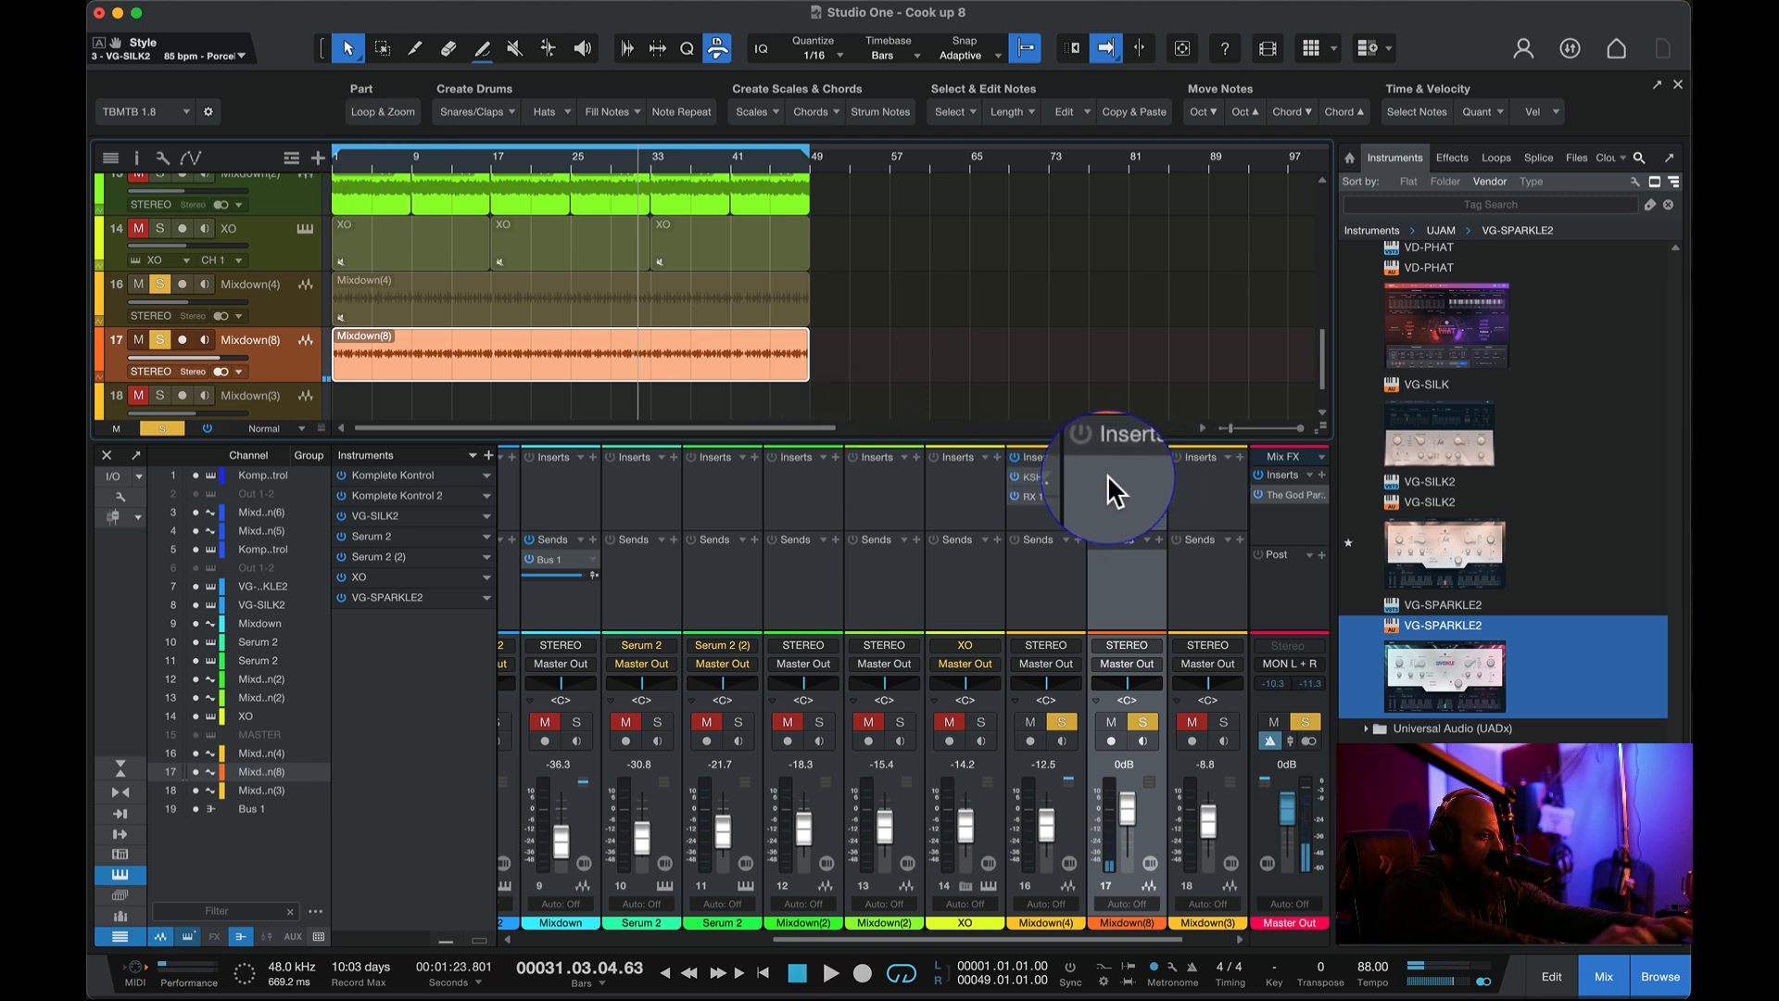
- Start playback from the beginning of the song and clear all track solos
click(332, 158)
key(space)
click(162, 428)
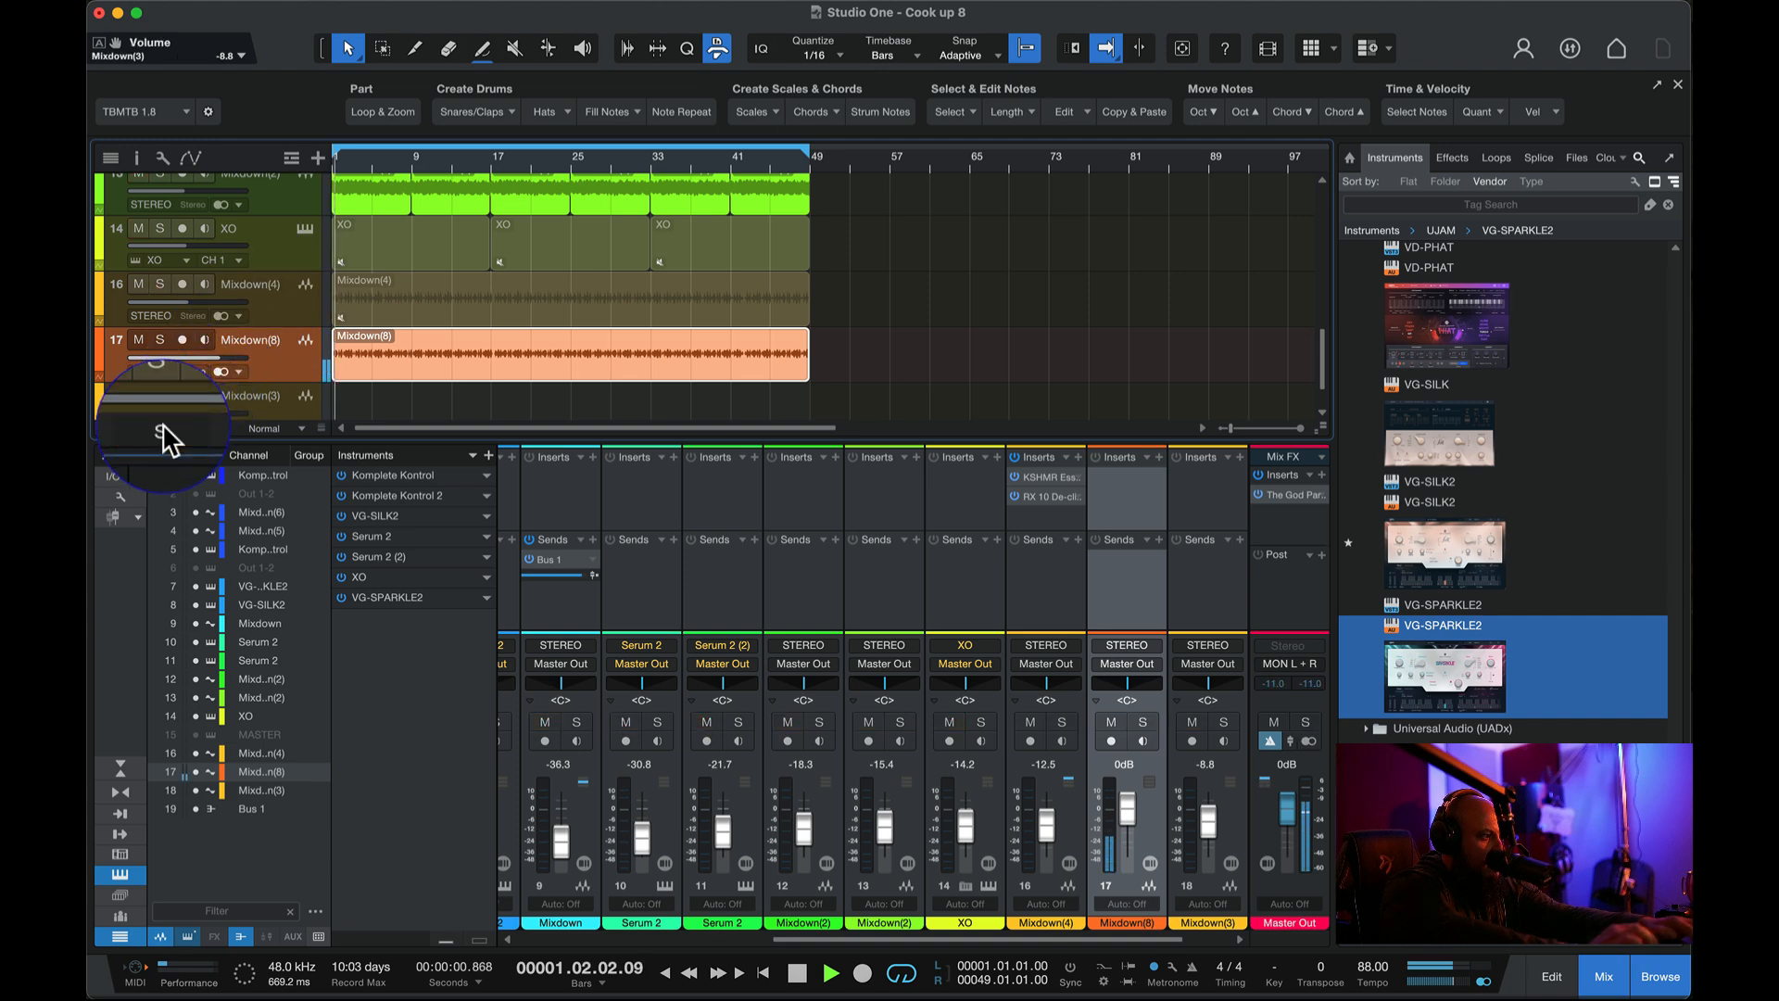
- Check Serum 2 on track 10 in solo, unsolo it and raise its volume to -29.2 dB
scroll(422, 278, up, 5)
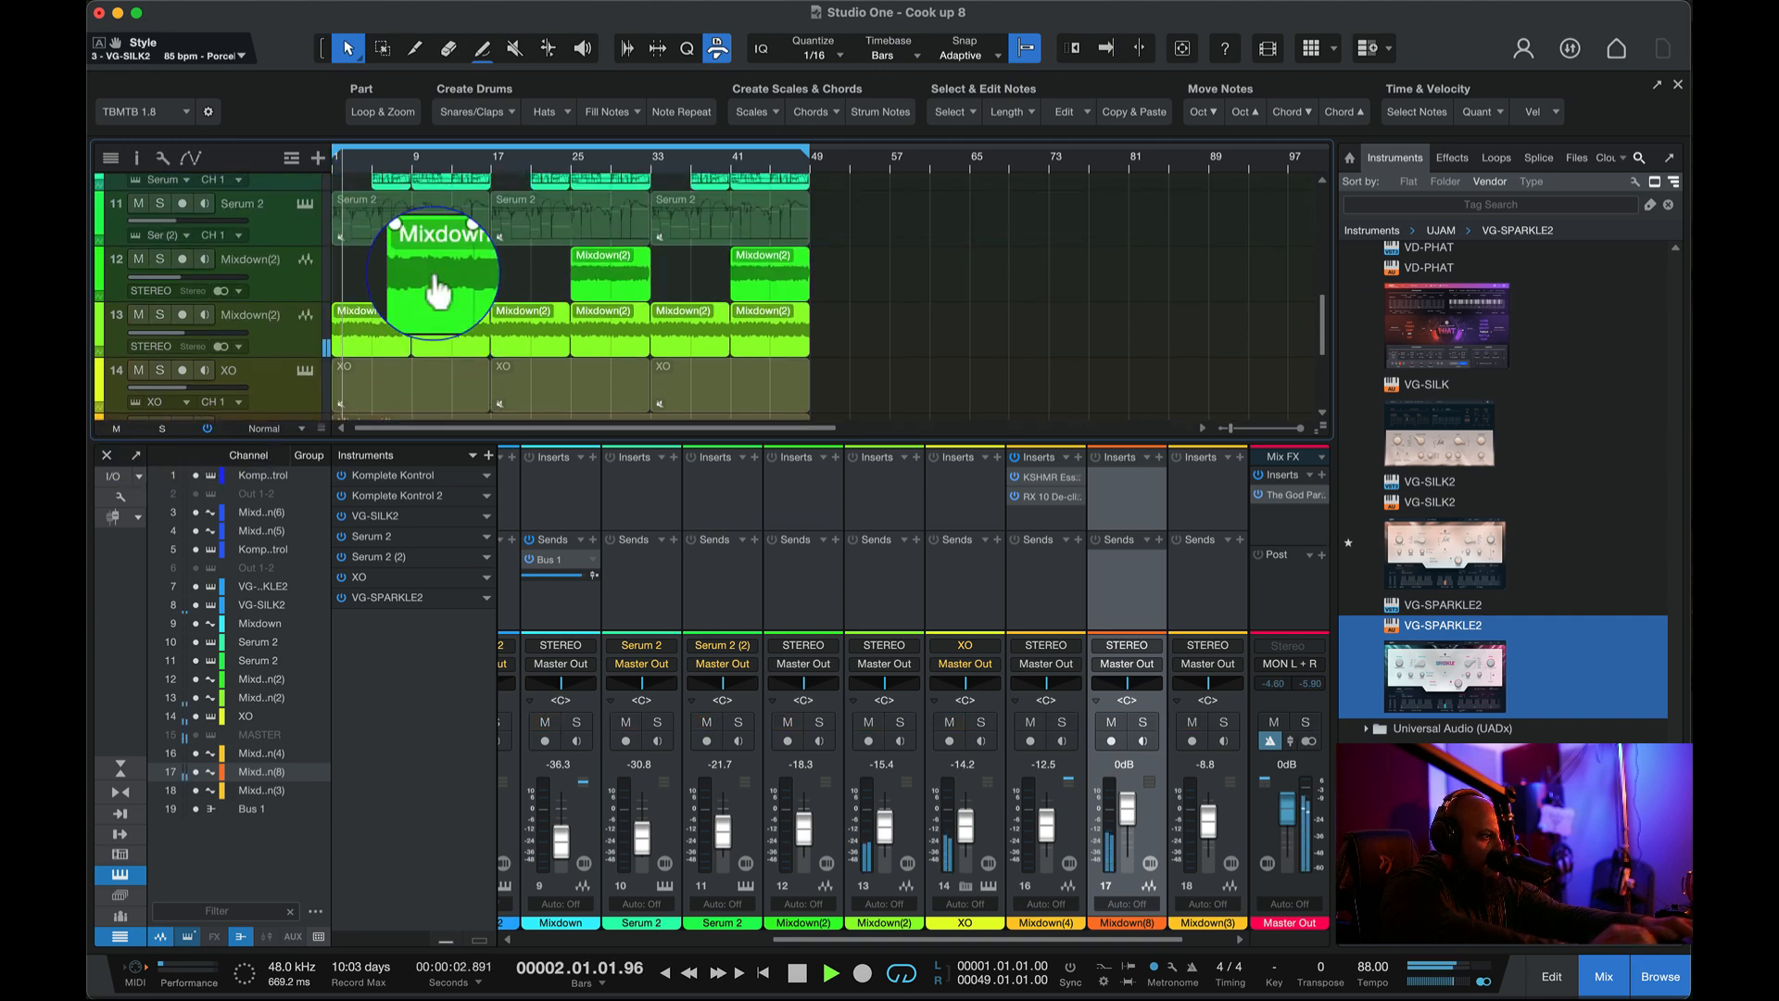
scroll(435, 289, up, 5)
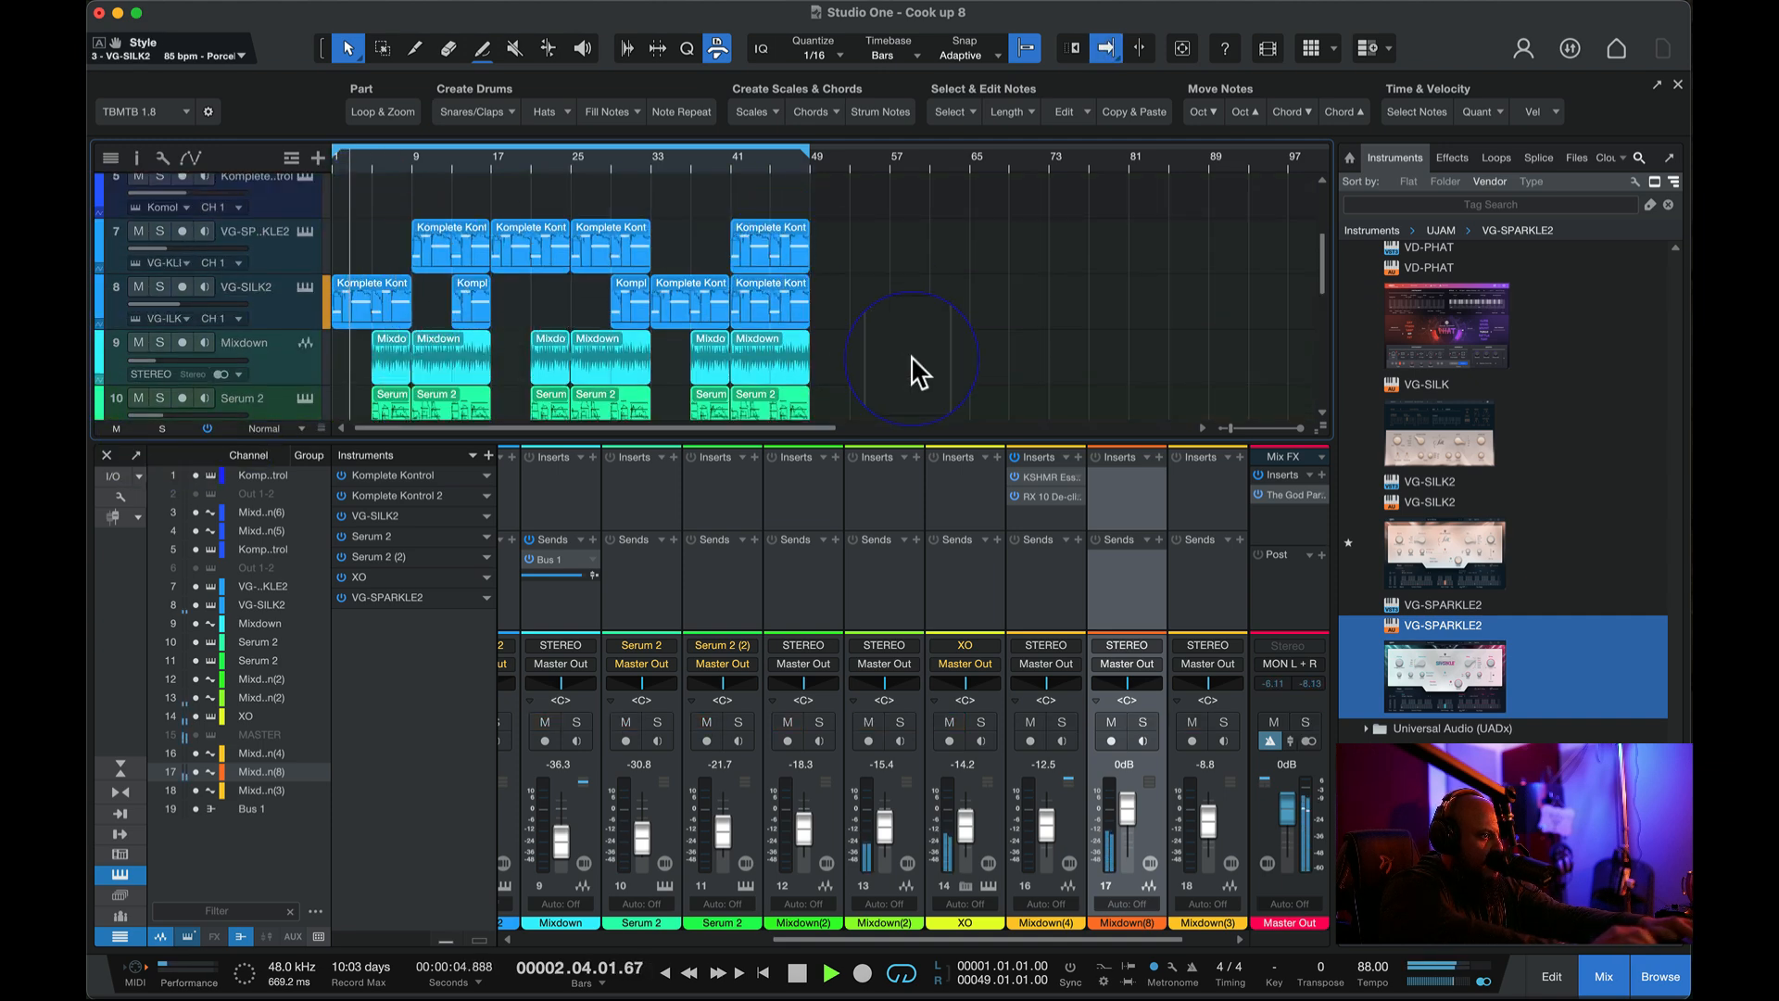
scroll(897, 289, down, 5)
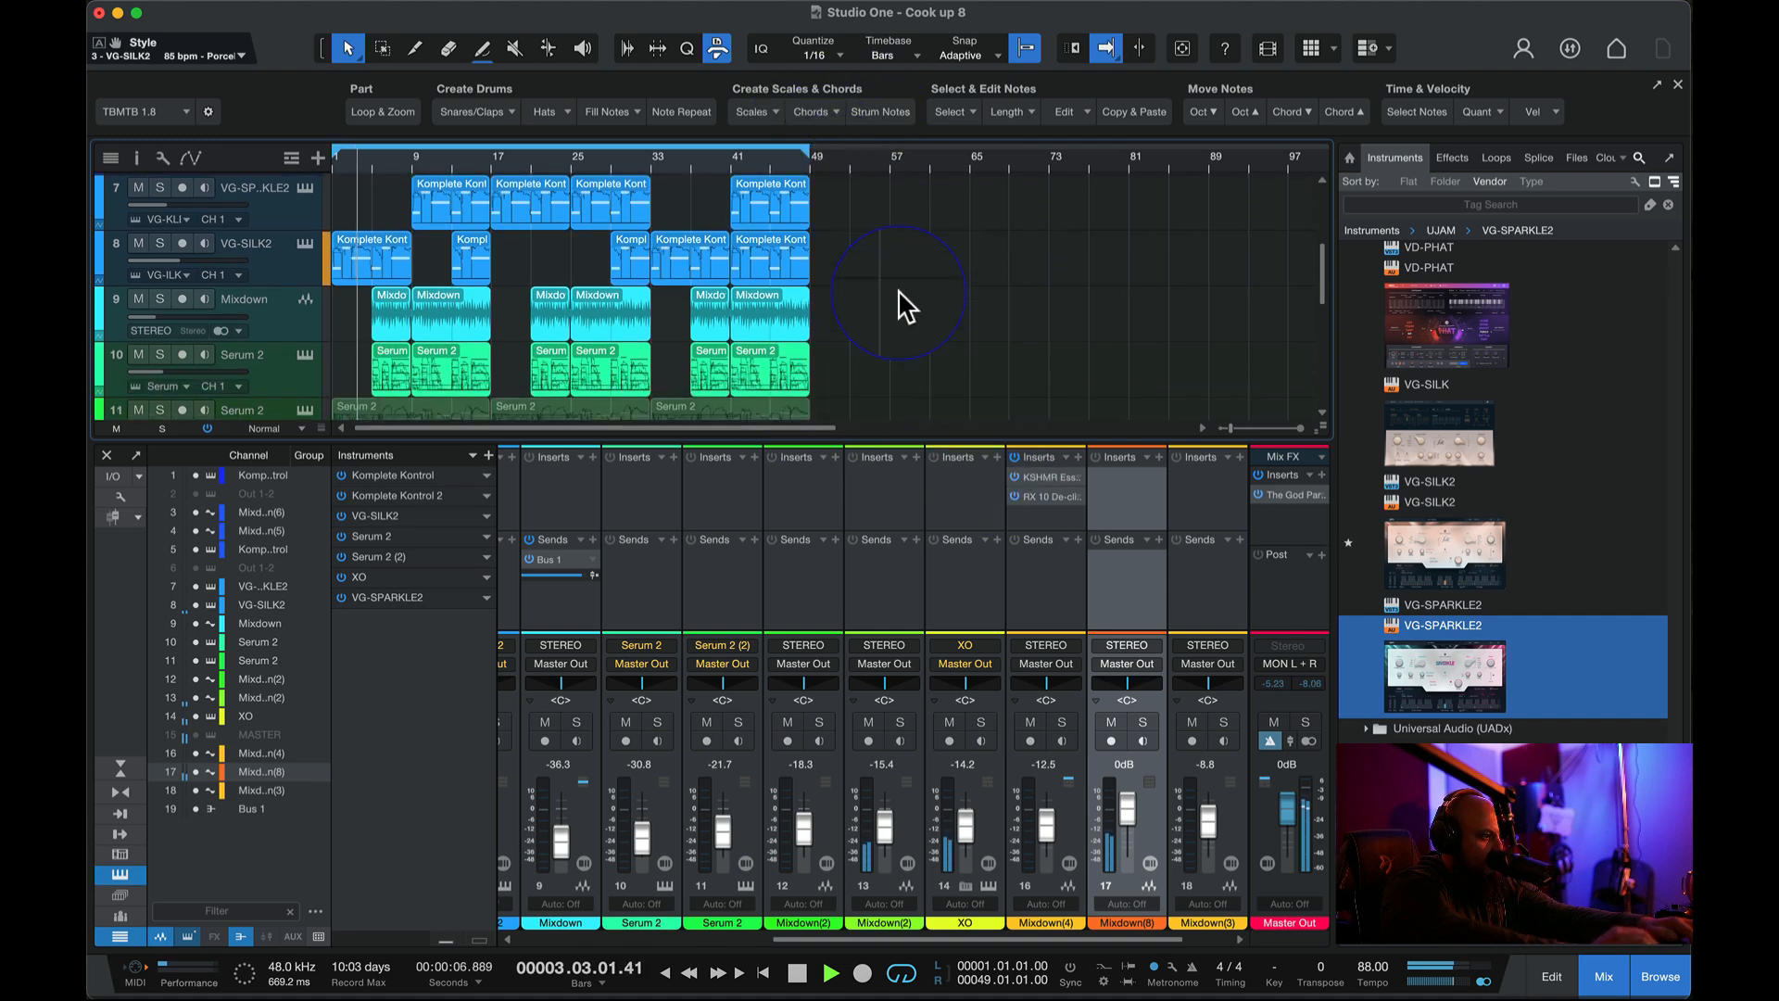
scroll(898, 289, down, 2)
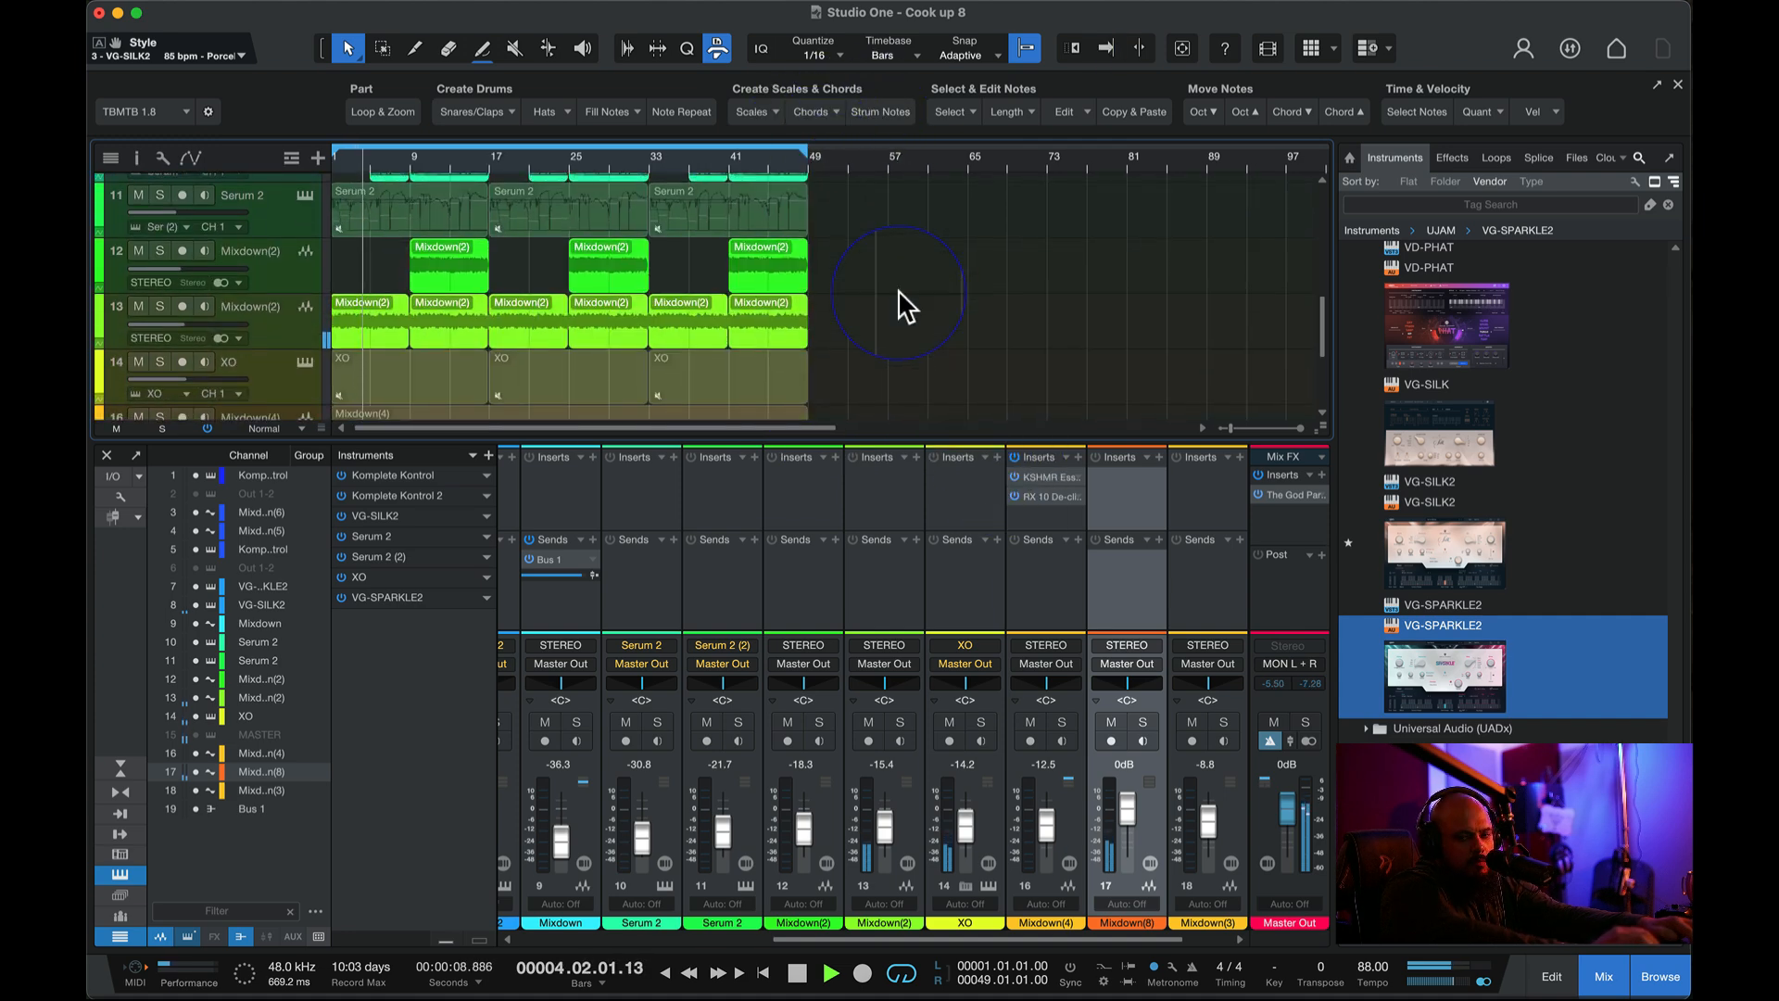
scroll(853, 337, up, 10)
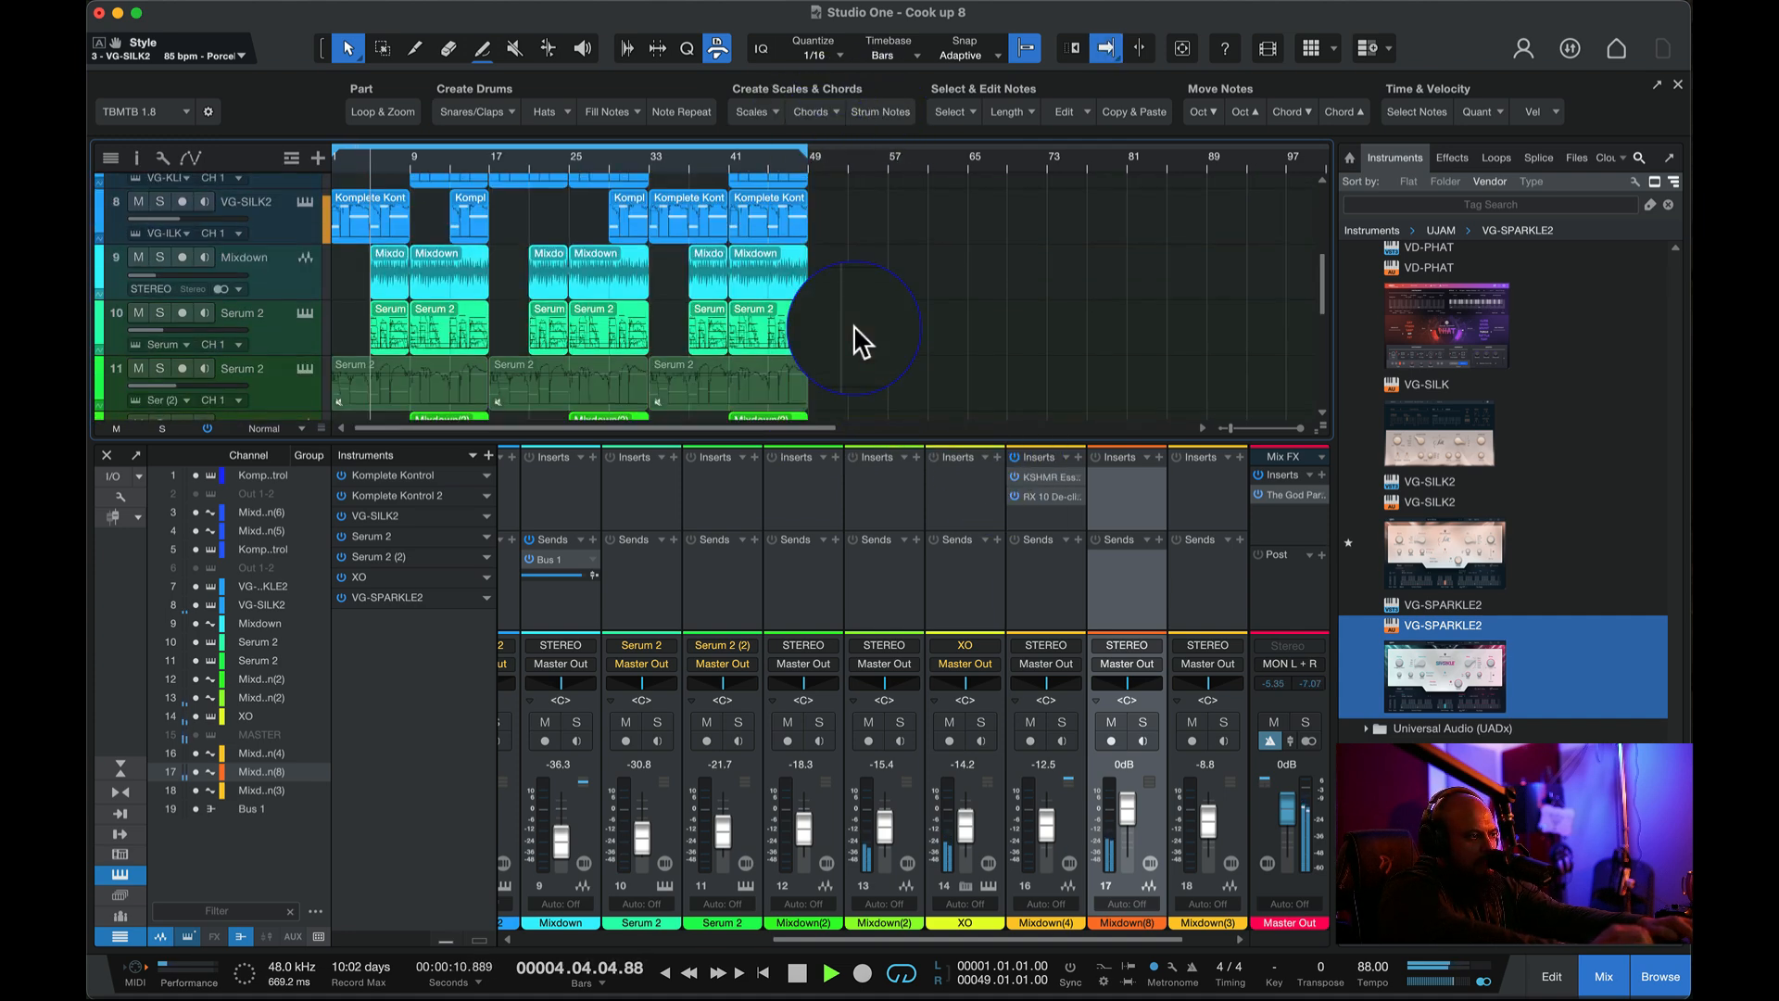
scroll(854, 337, down, 3)
scroll(854, 338, down, 1)
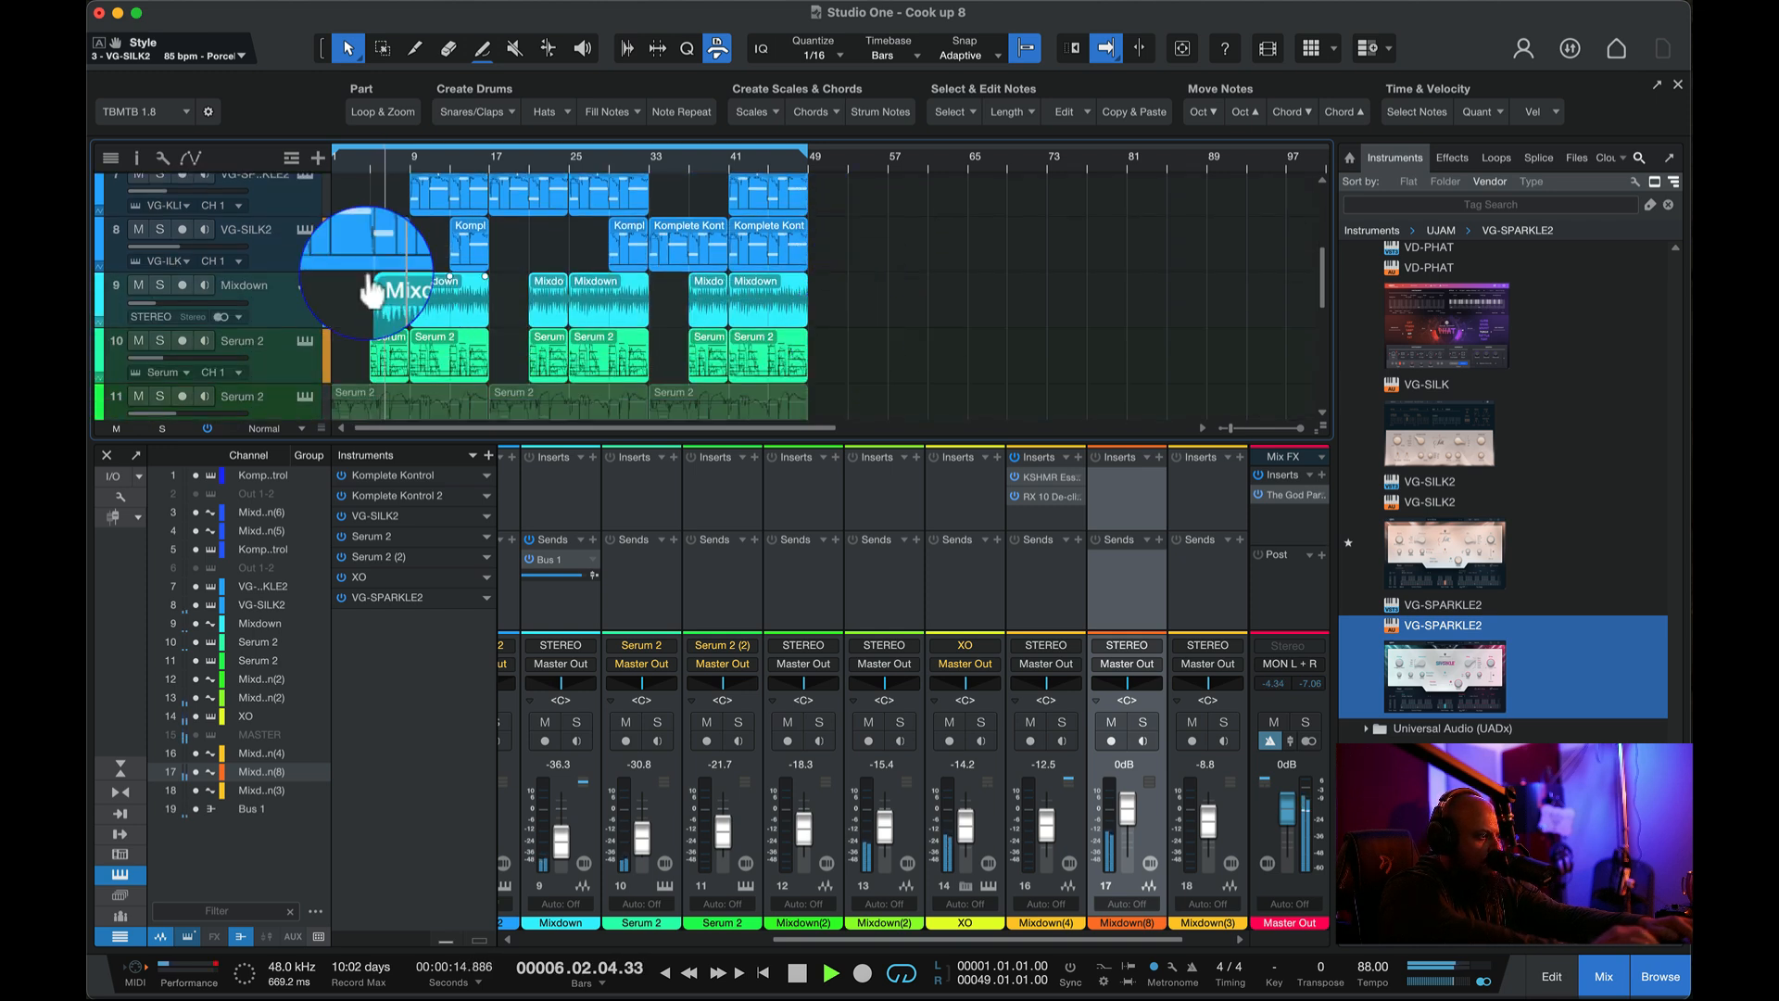
click(160, 340)
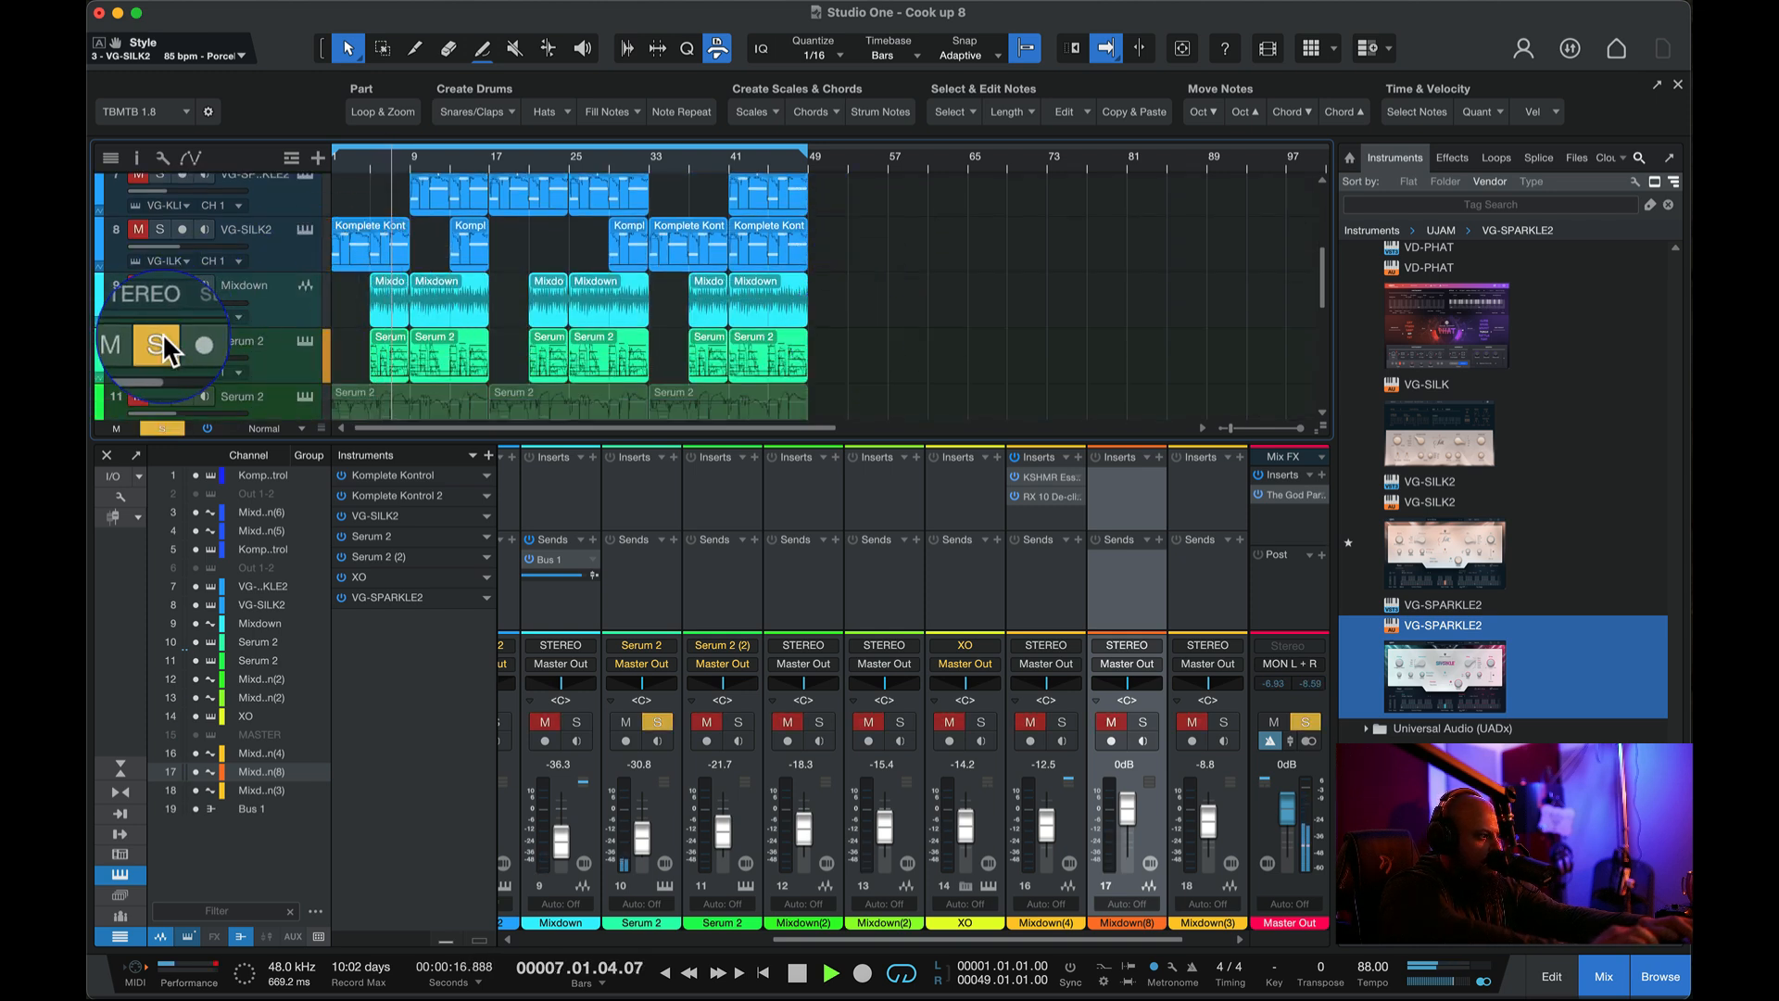
click(162, 336)
drag(159, 350, 163, 351)
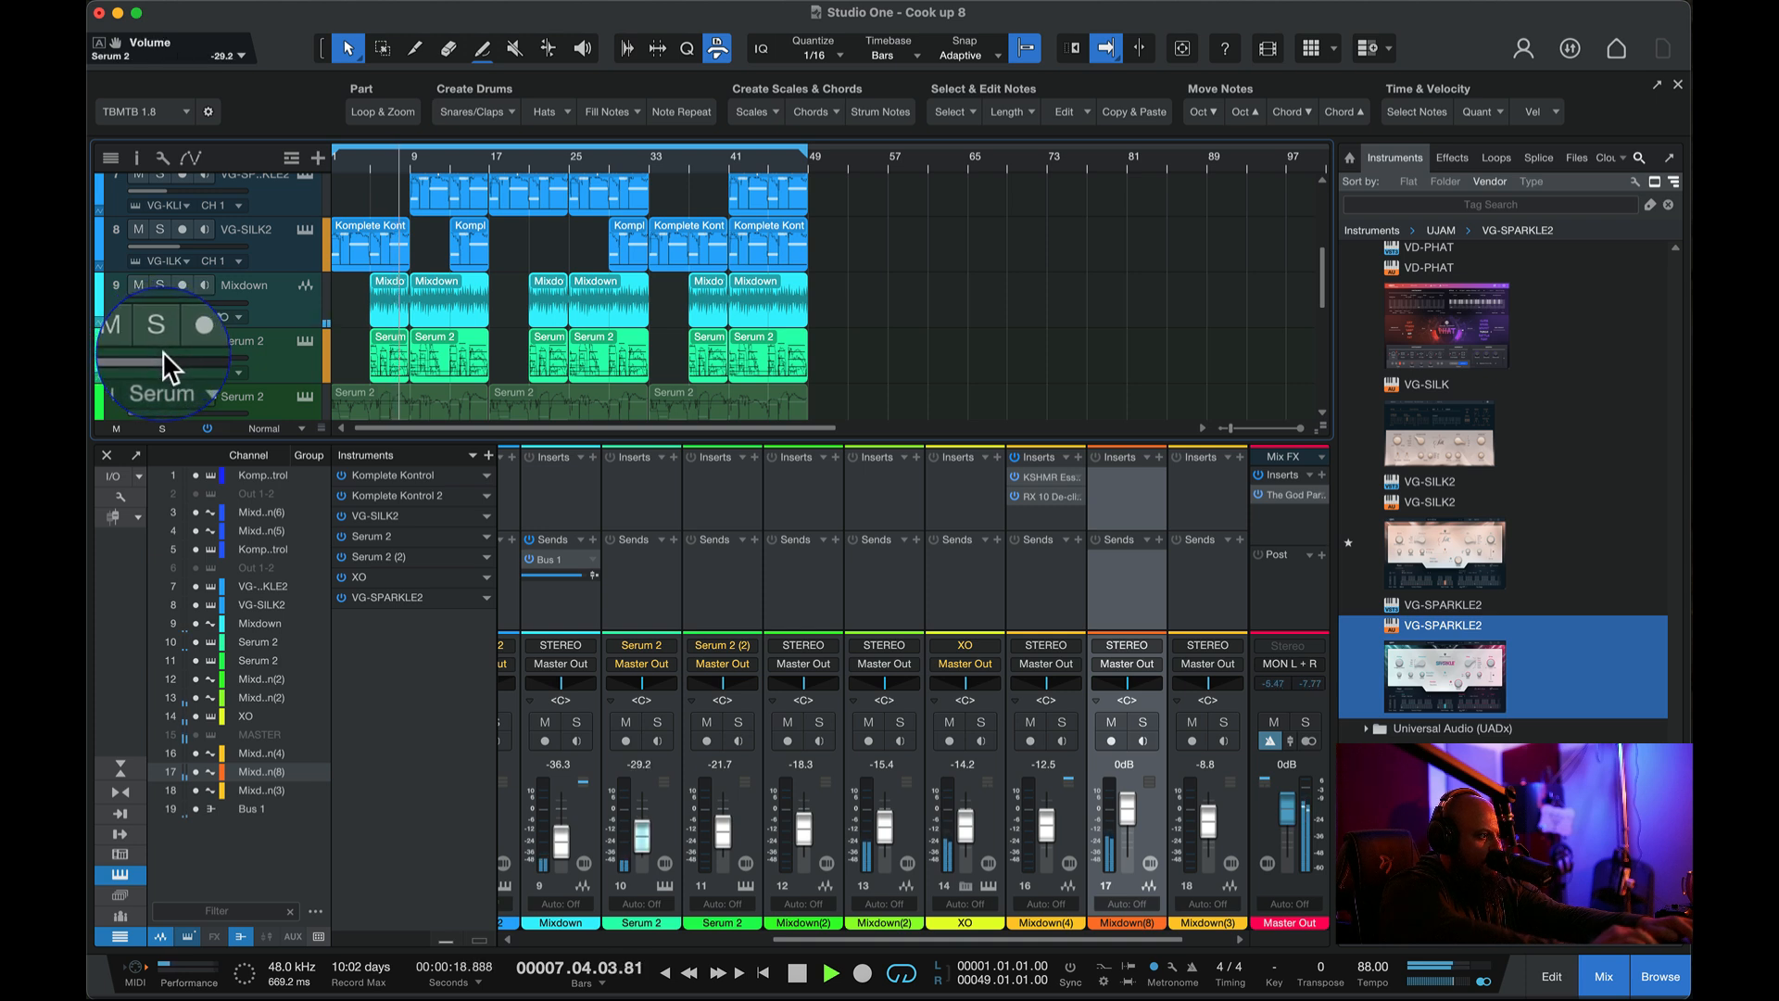
- Check the Mixdown part on track 9 in solo, unsolo it and raise its volume to -25.8 dB
click(153, 285)
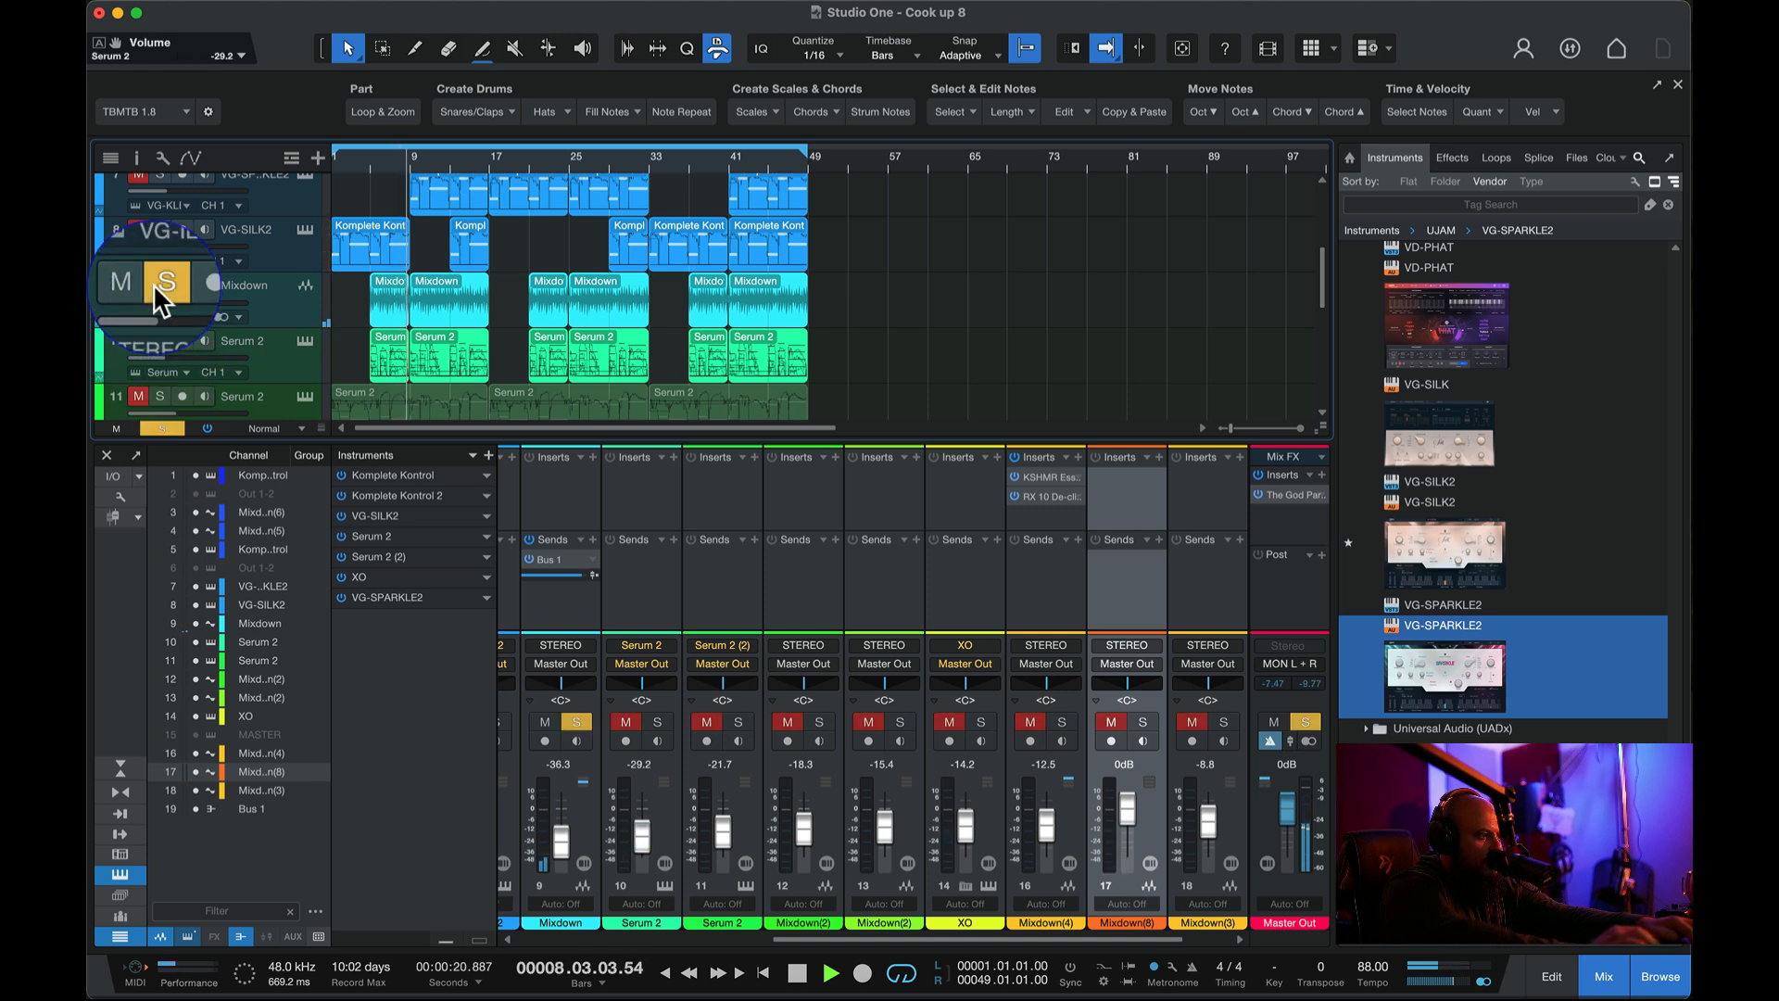
click(151, 291)
drag(155, 296, 169, 298)
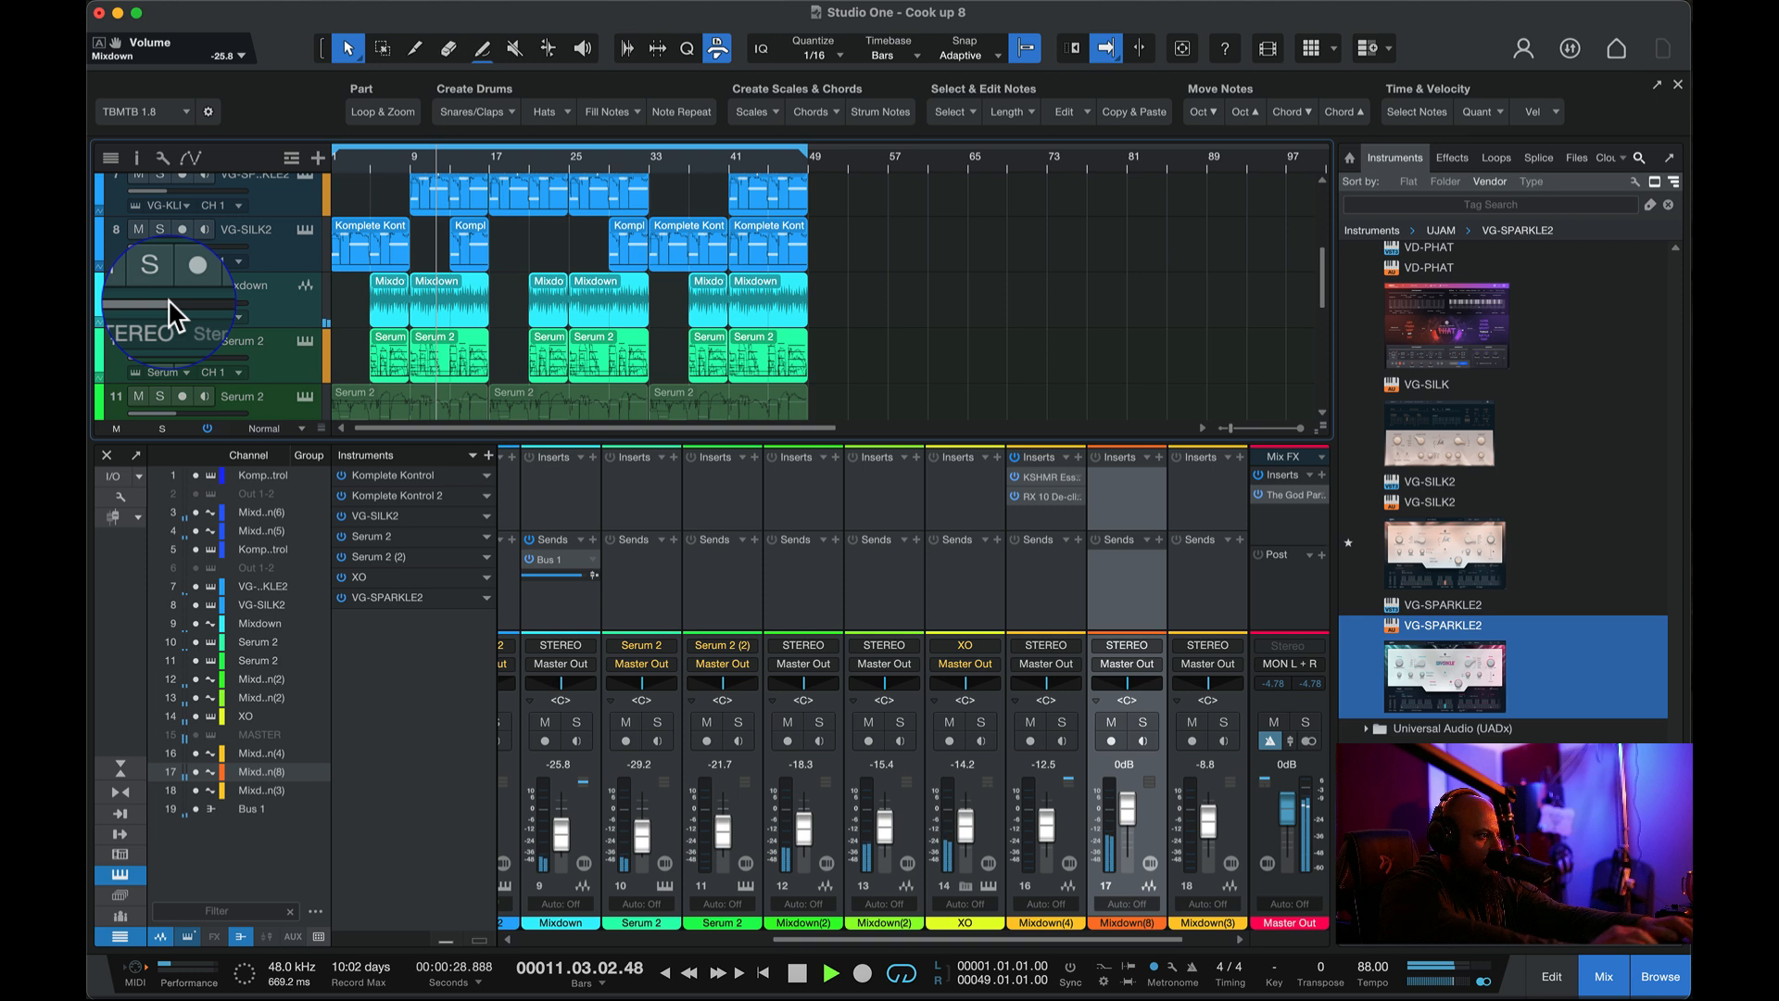
- Check VG-SILK2 on track 8 in solo, unsolo it and stop playback
scroll(247, 319, up, 2)
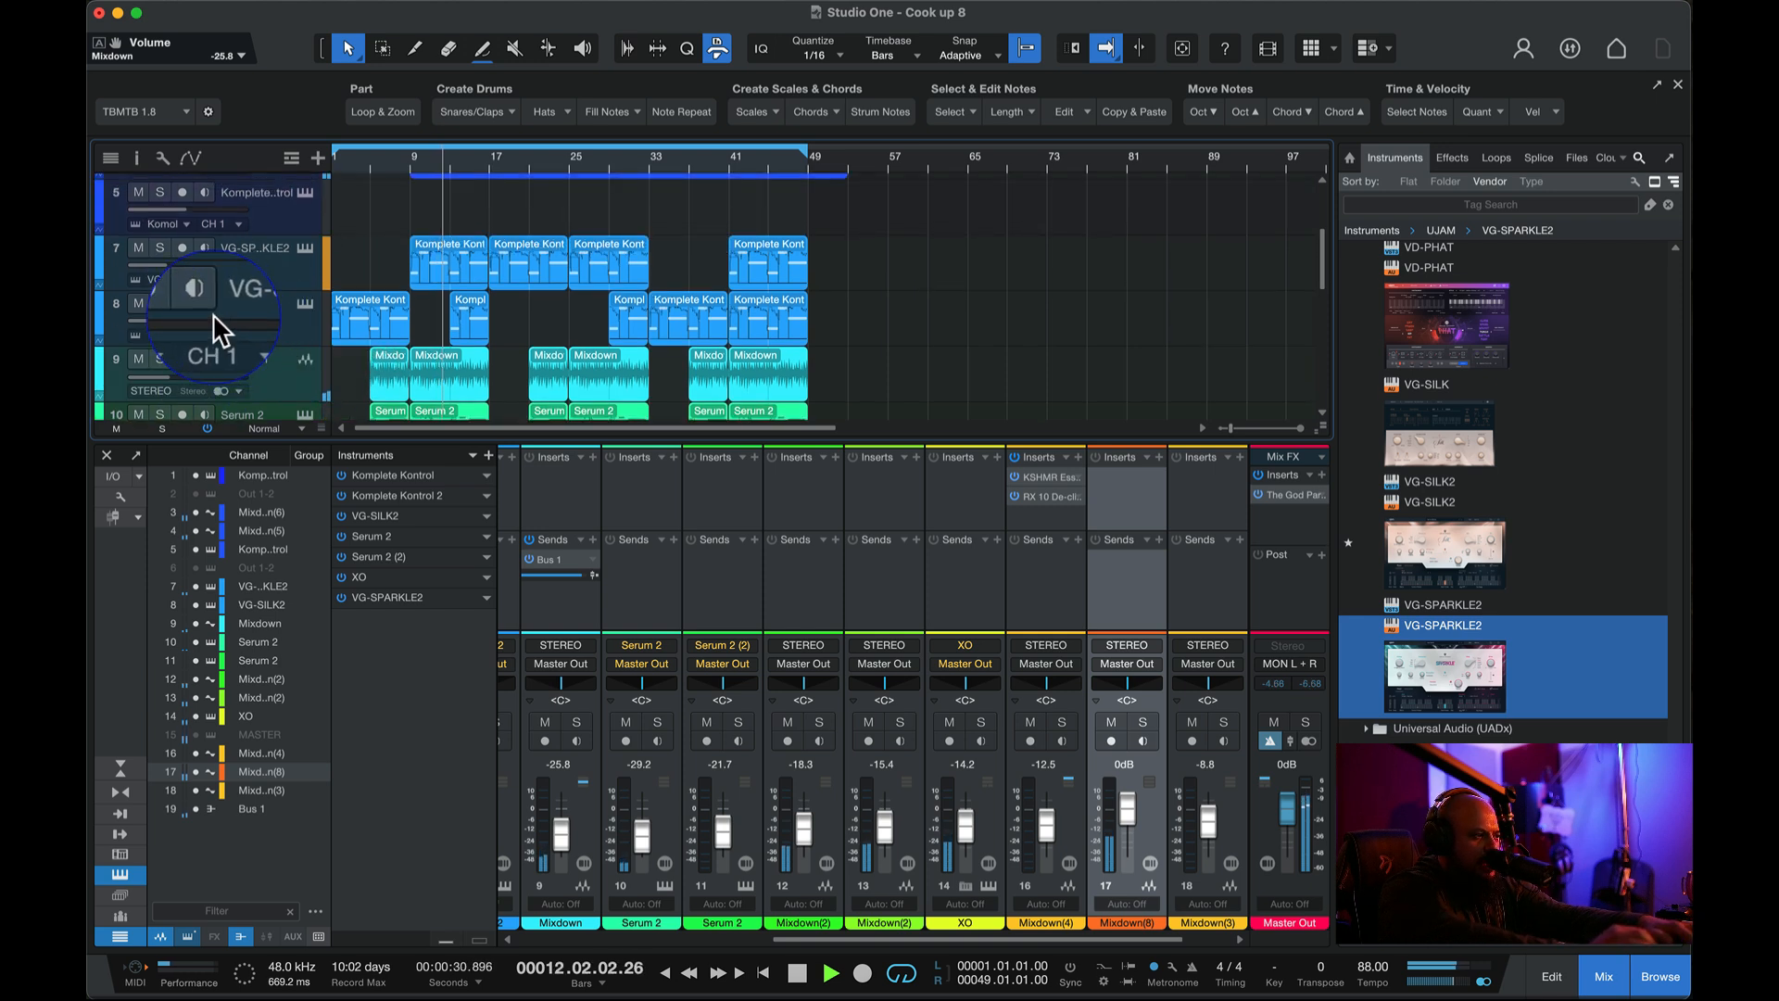
click(159, 303)
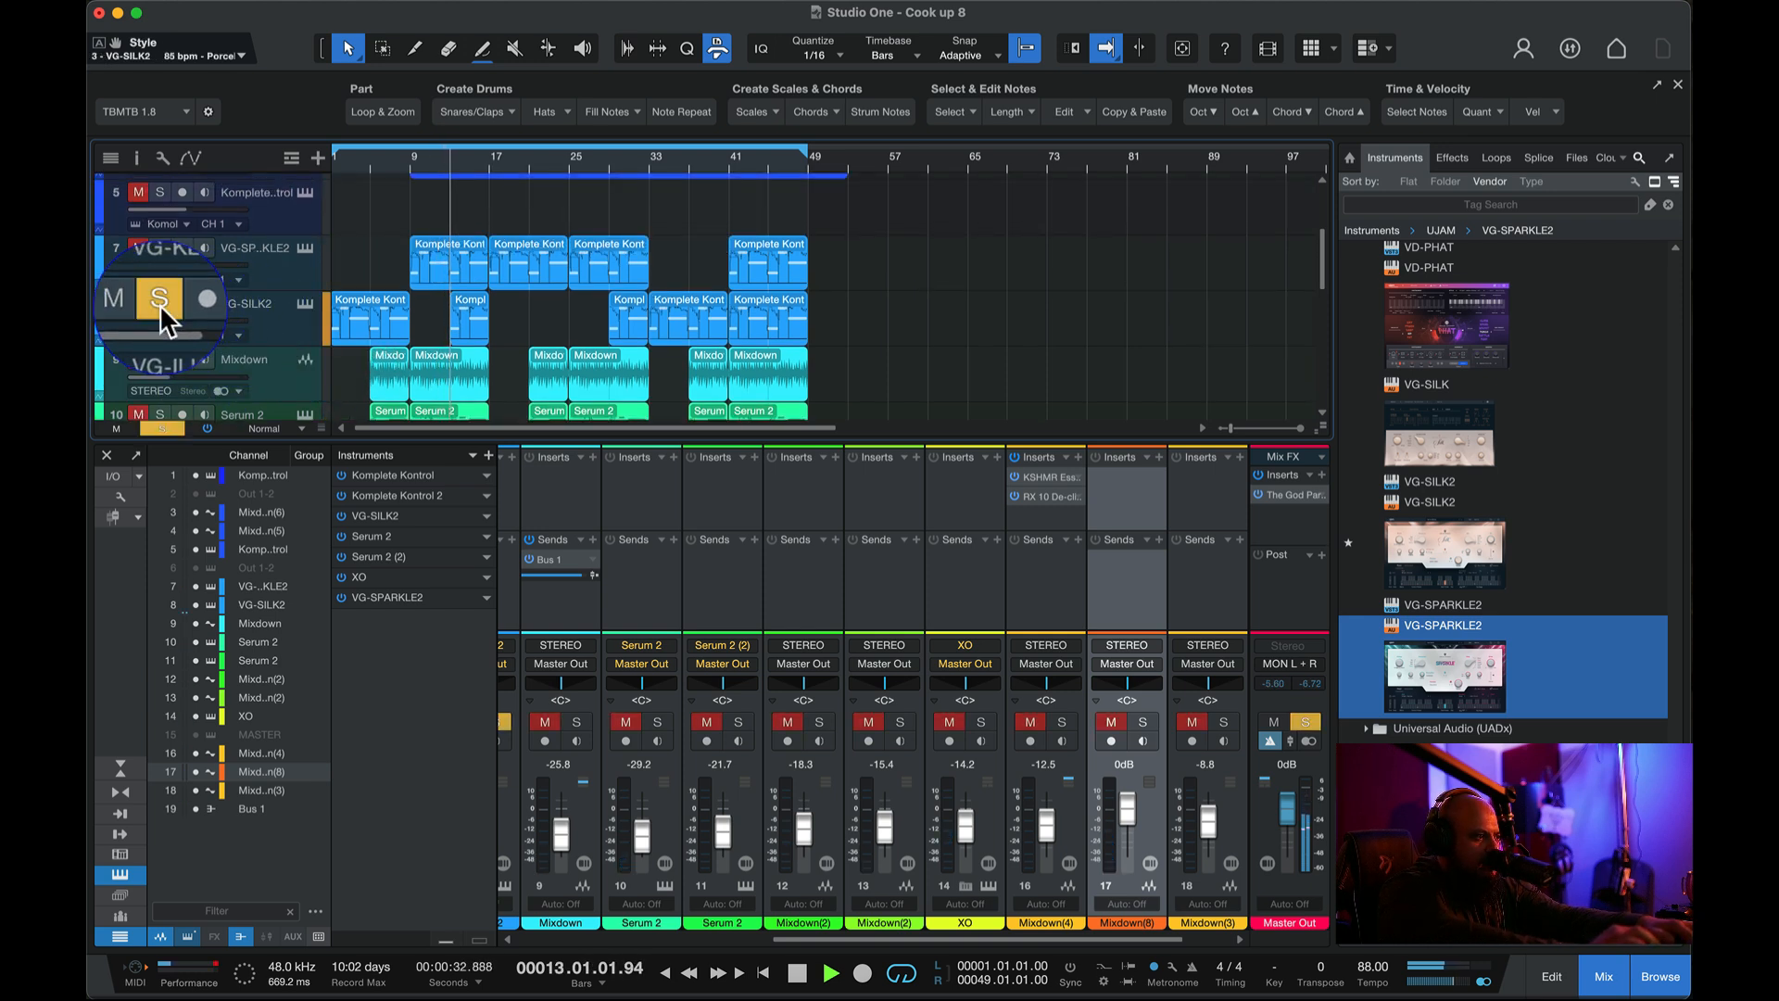
click(159, 304)
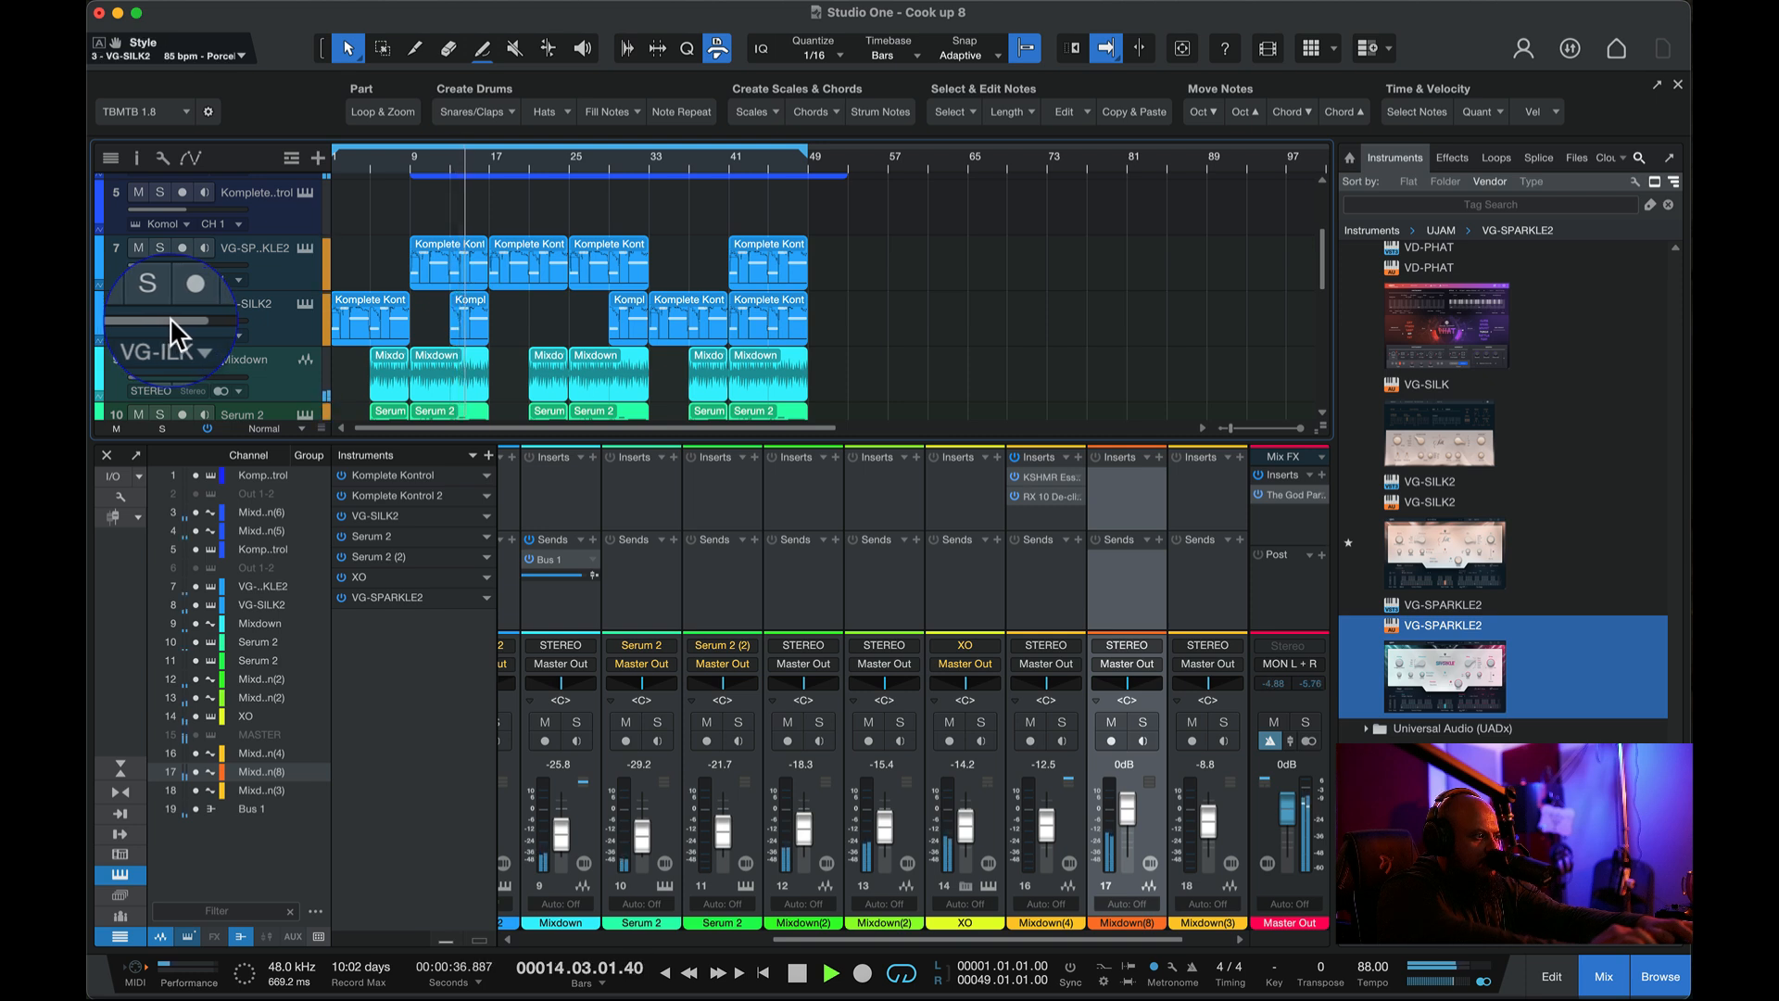
key(space)
- Resume playback, check VG-SPARKLE2 on track 7 in solo, unsolo it and set its volume to -26.7 dB
scroll(217, 280, up, 1)
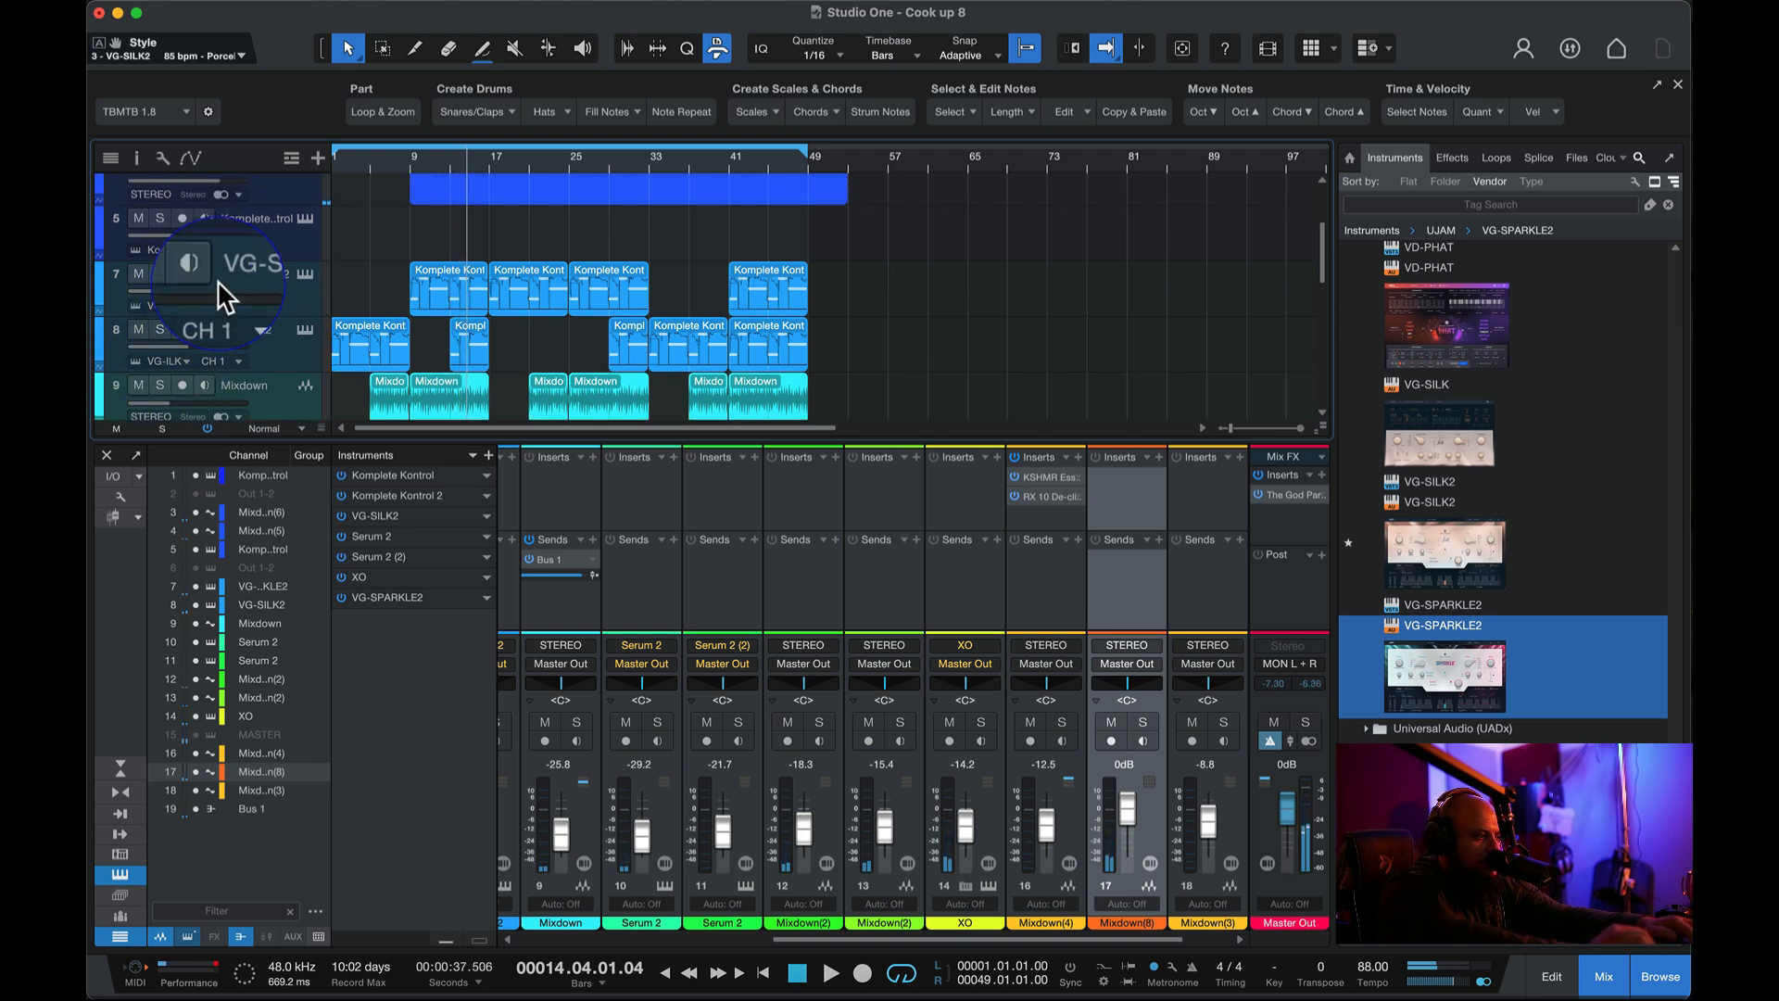
scroll(217, 280, up, 1)
key(space)
click(153, 284)
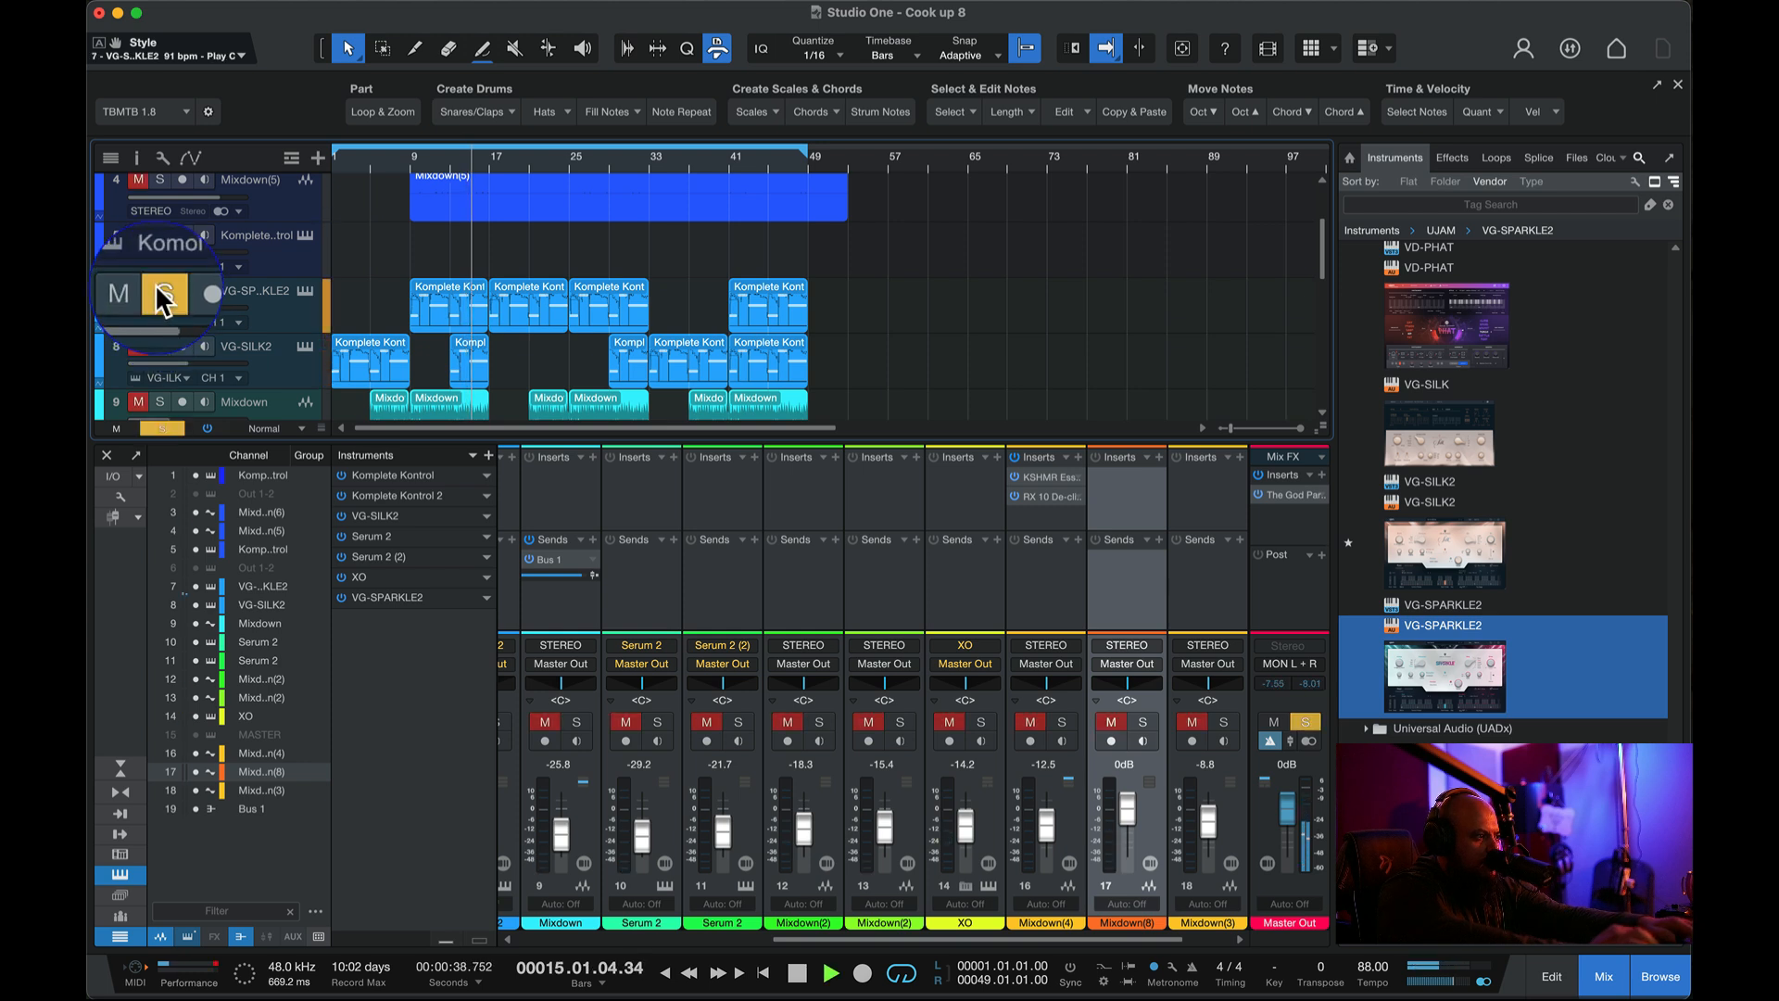
click(156, 286)
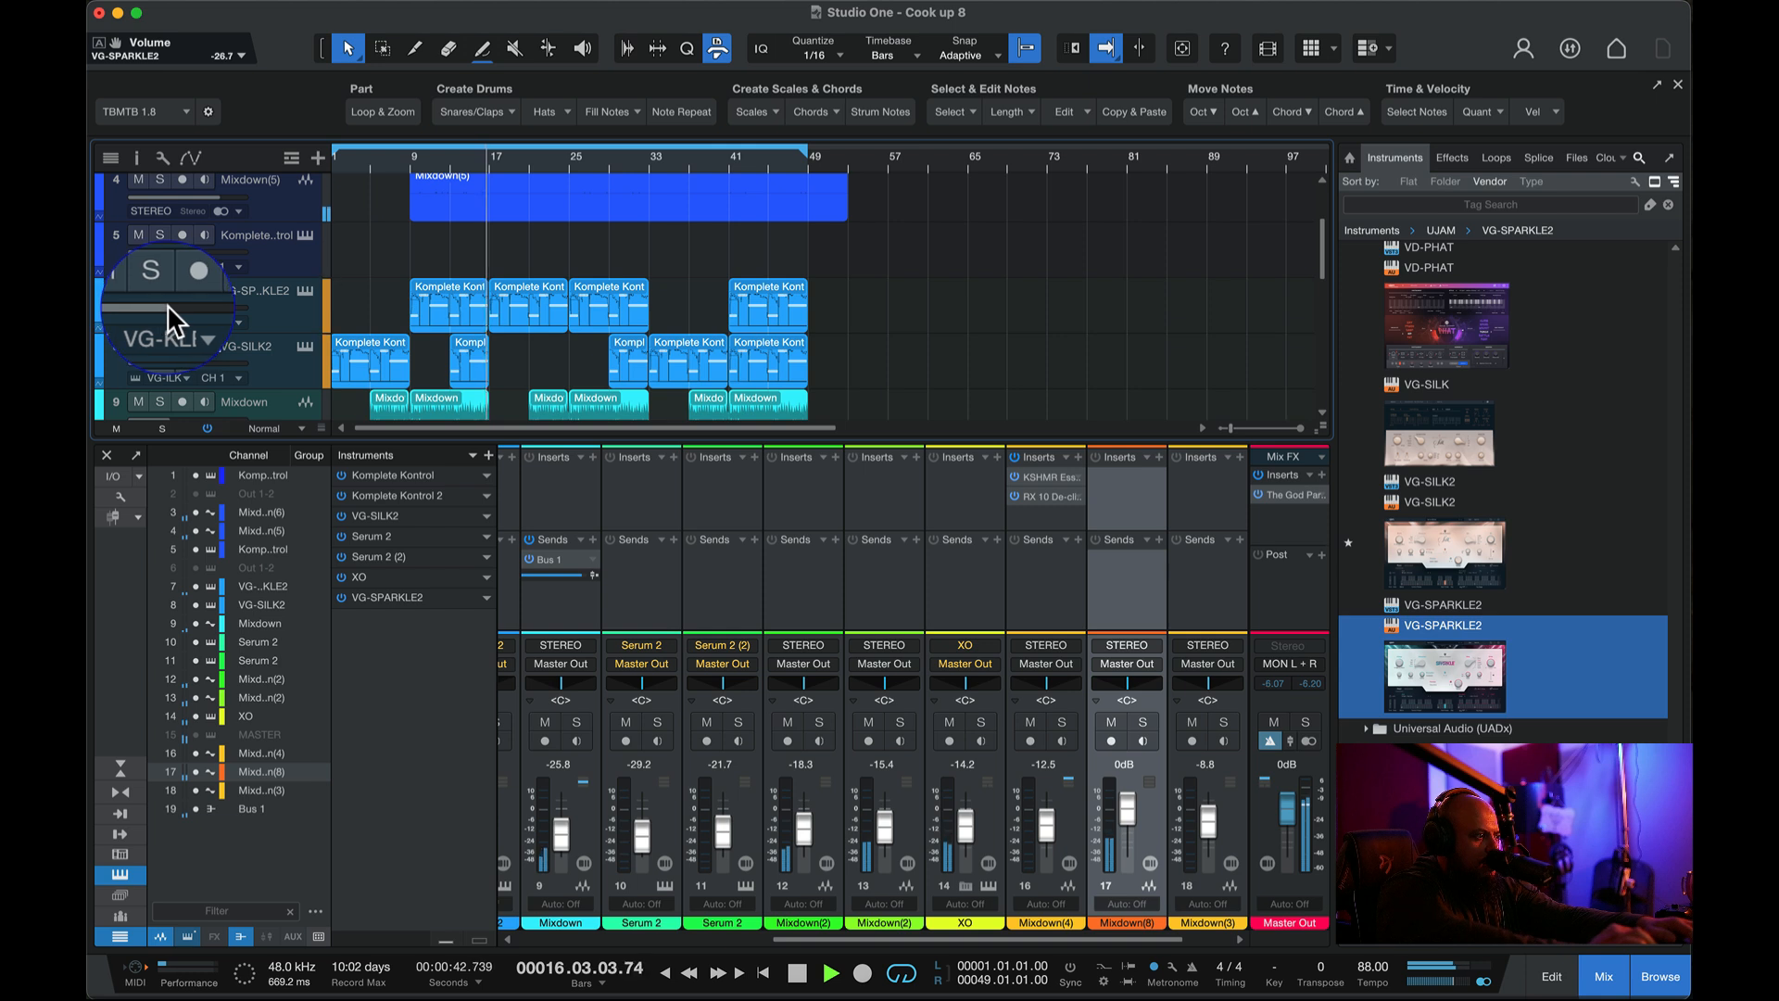
- Review the whole track list while listening to the full arrangement for balance issues
scroll(417, 297, up, 4)
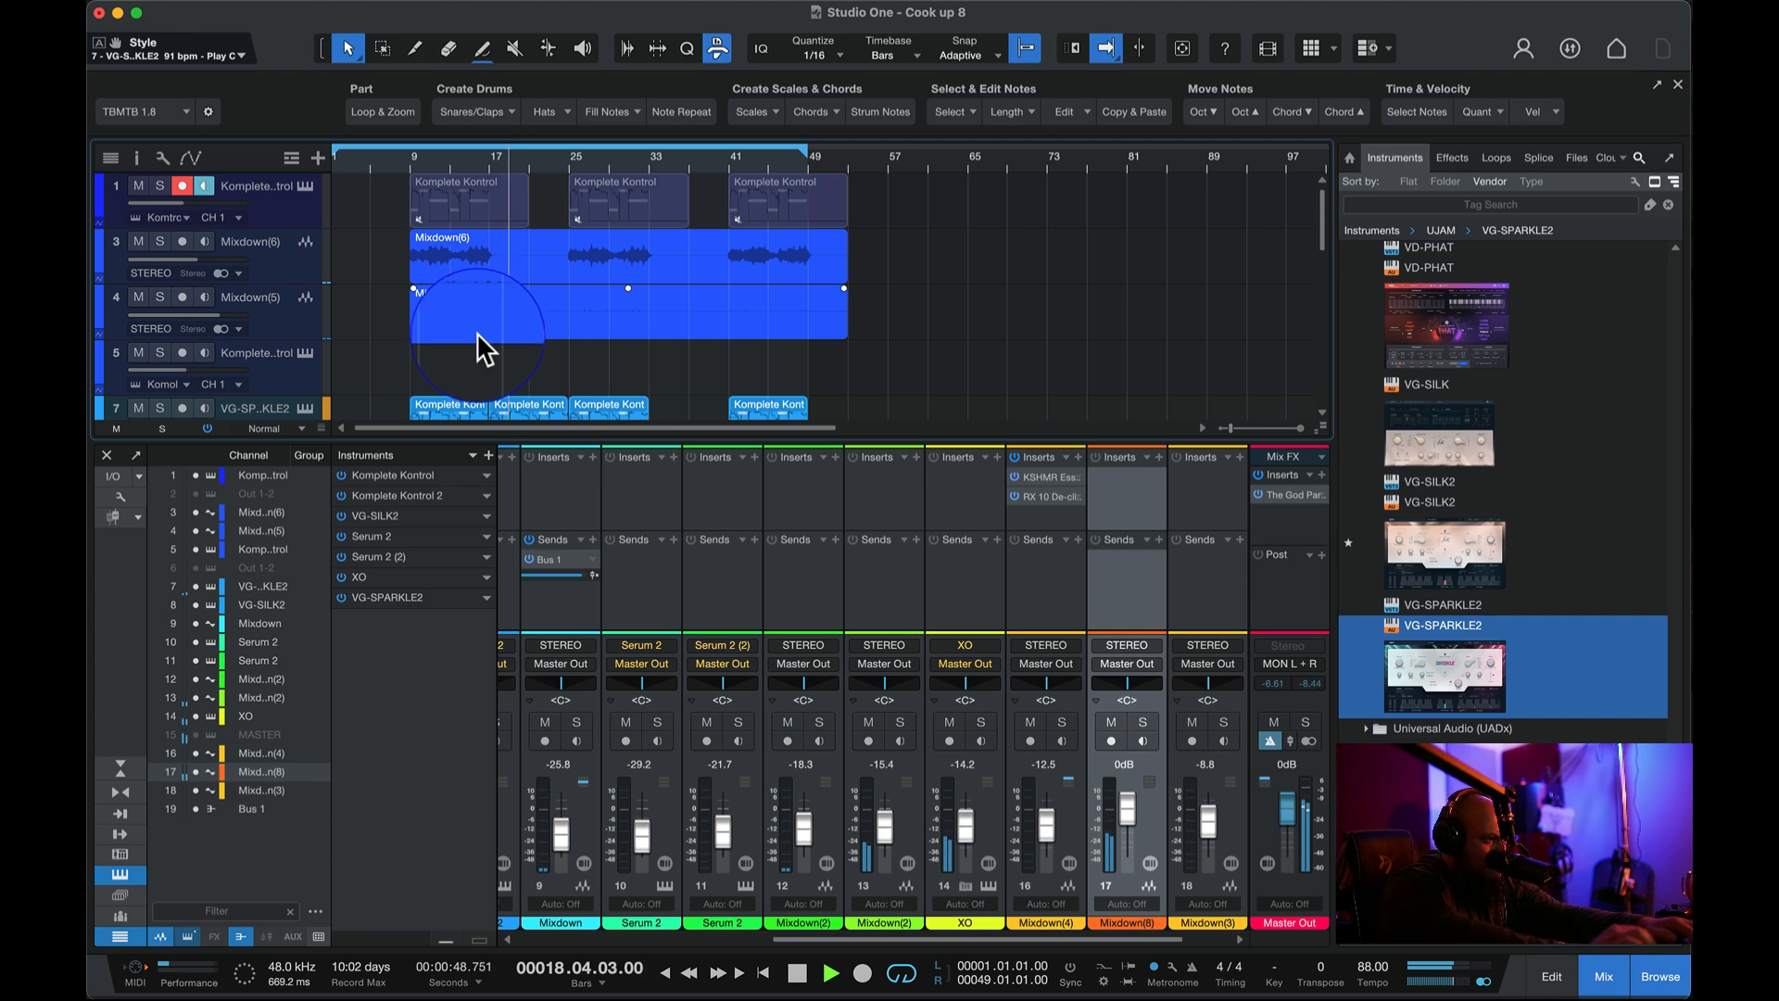
scroll(520, 342, down, 3)
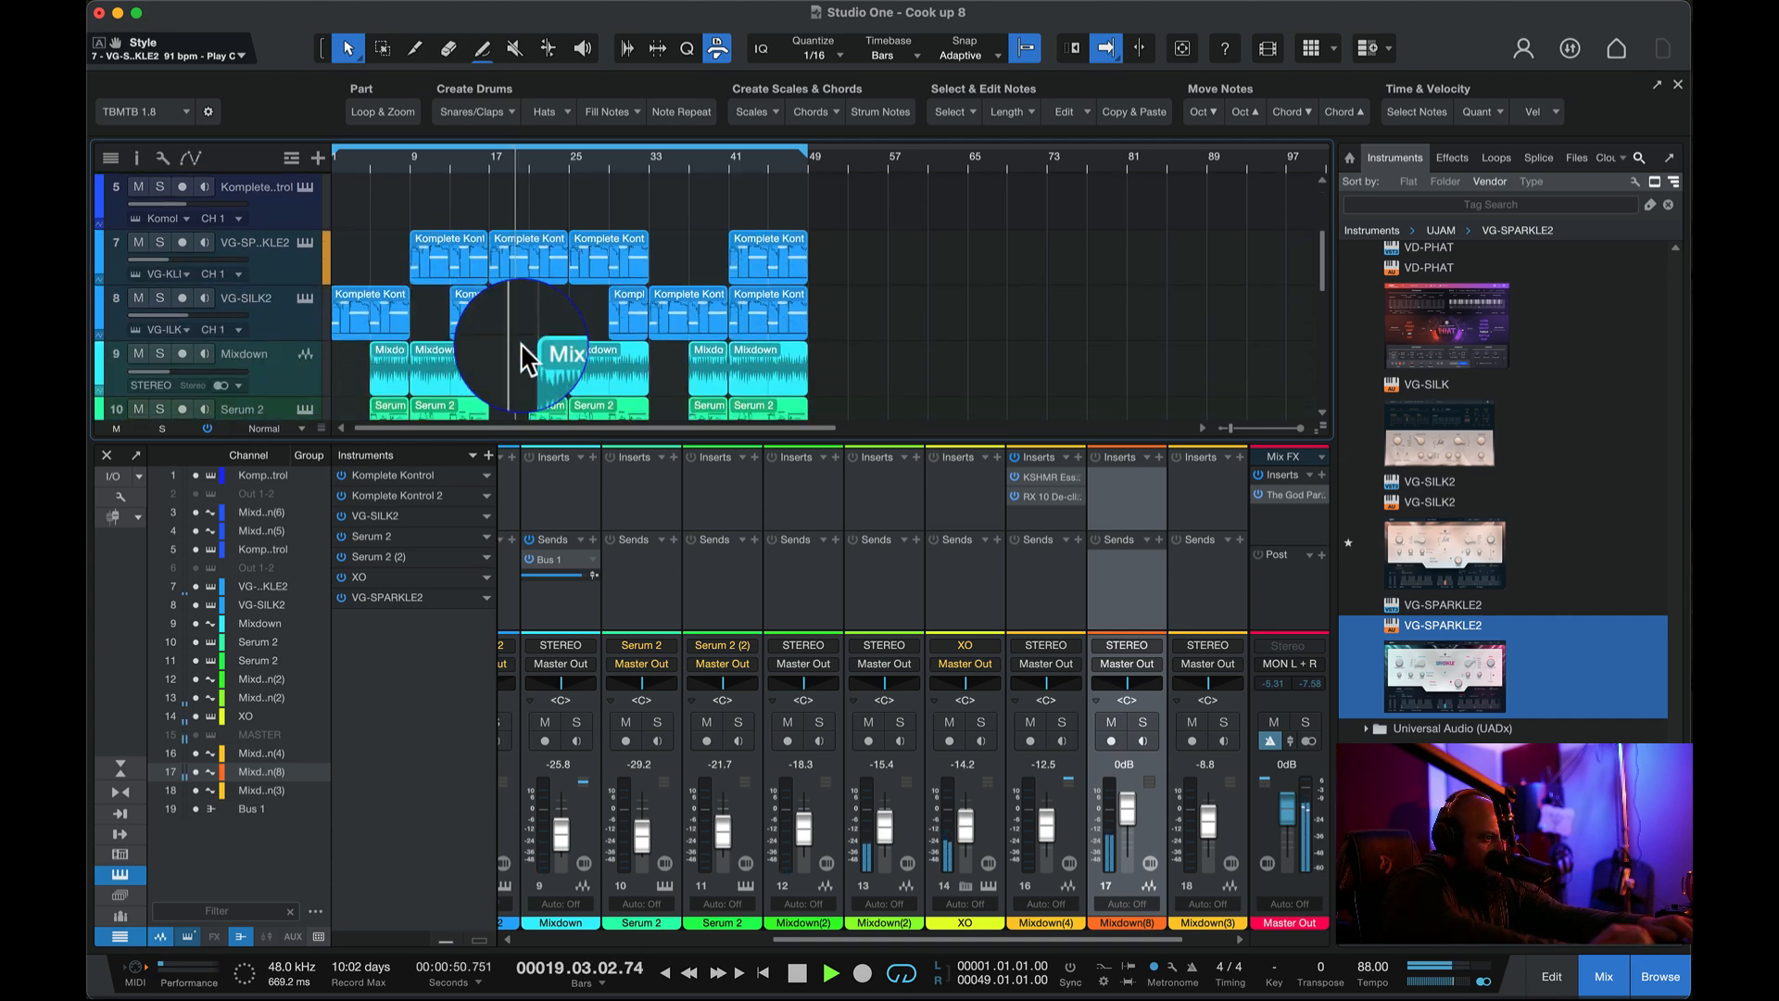
scroll(521, 343, down, 4)
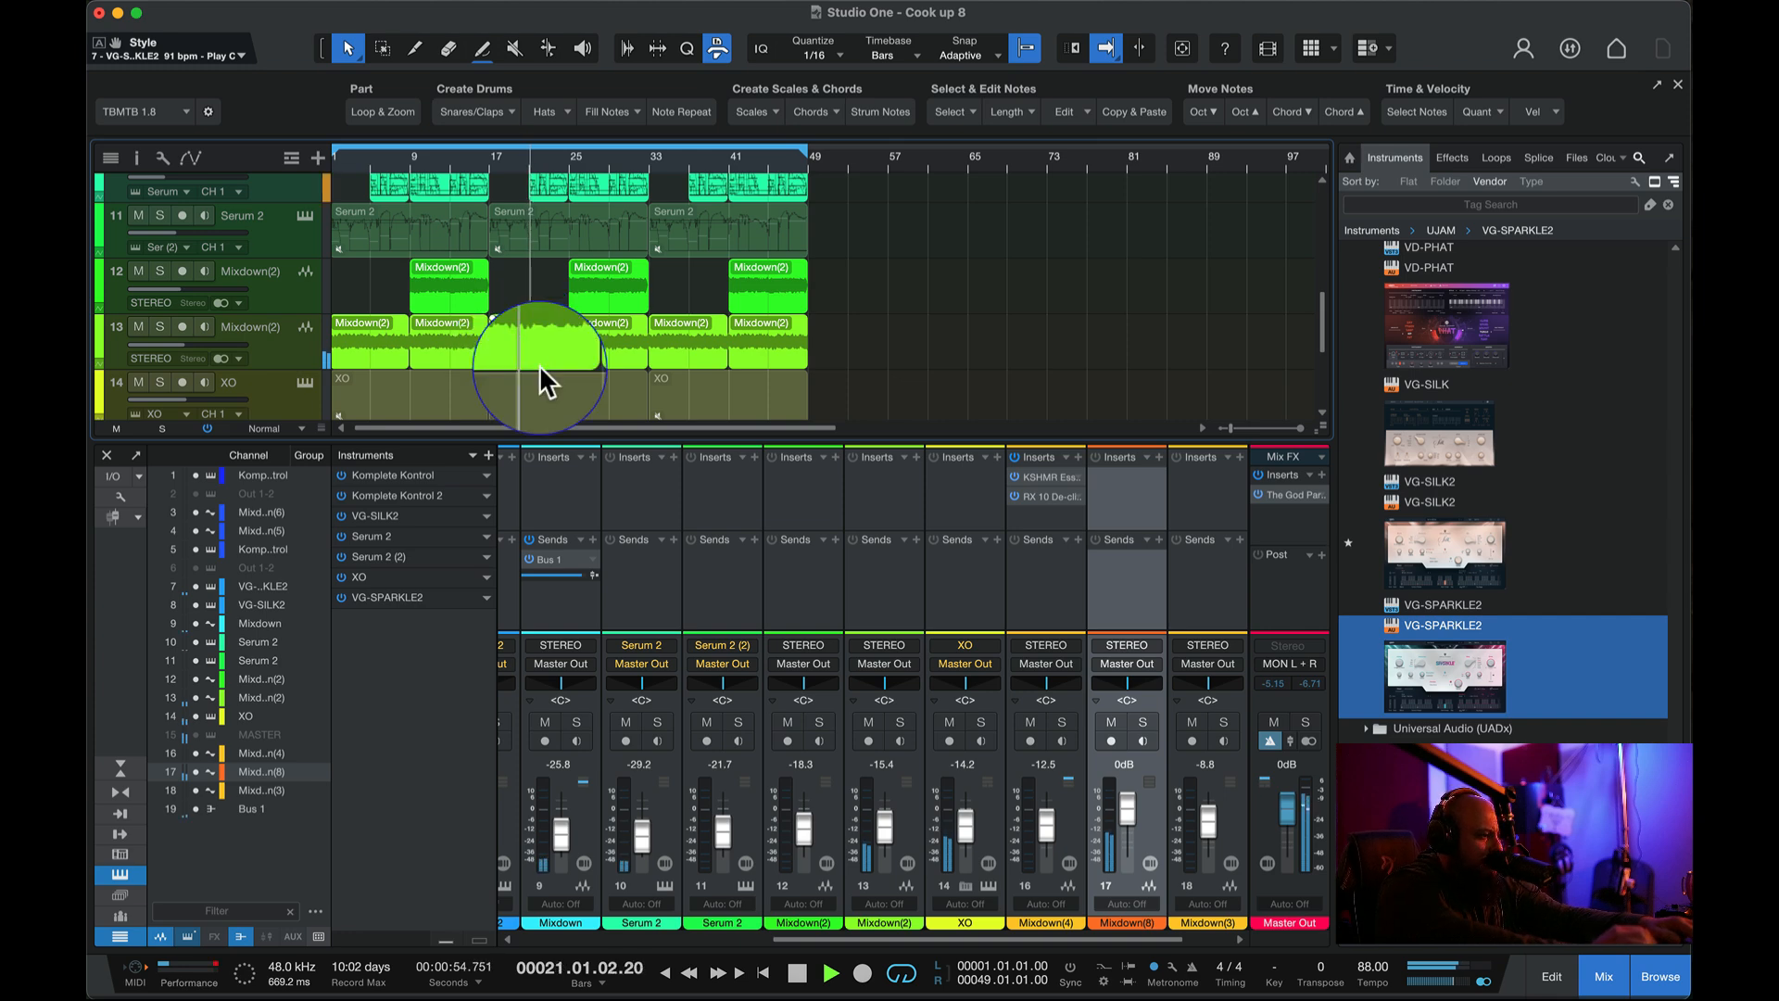
scroll(509, 337, up, 10)
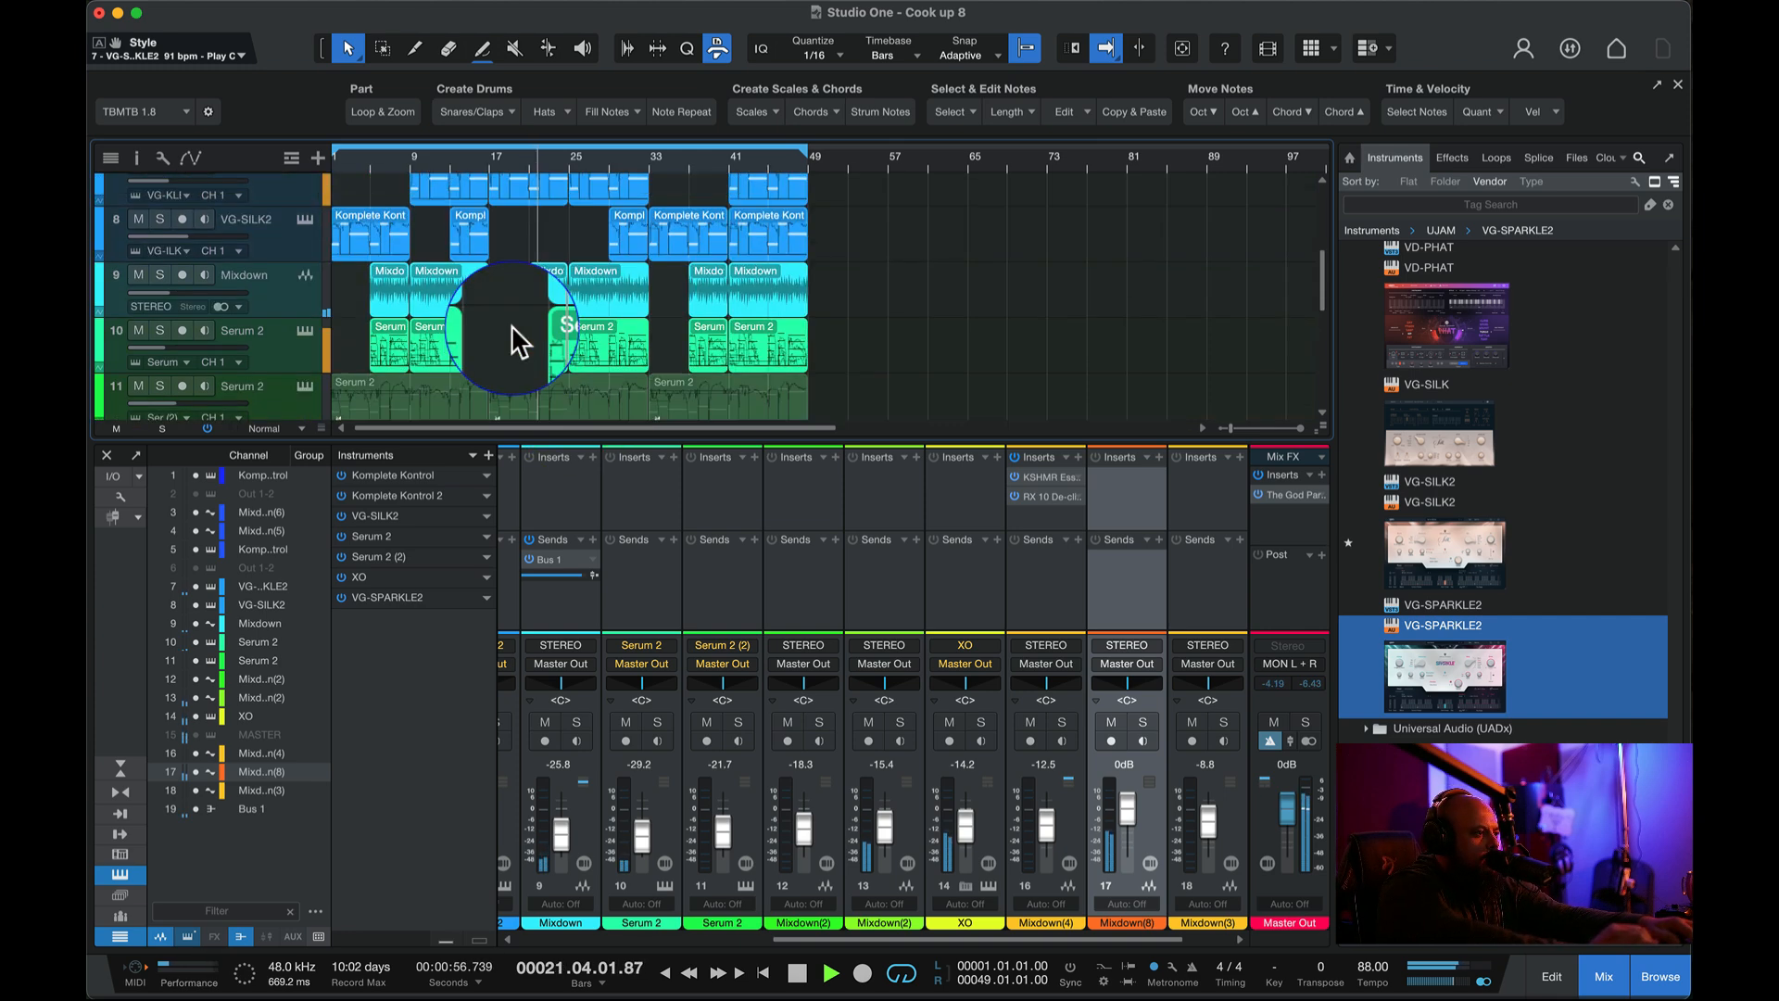
scroll(561, 268, down, 10)
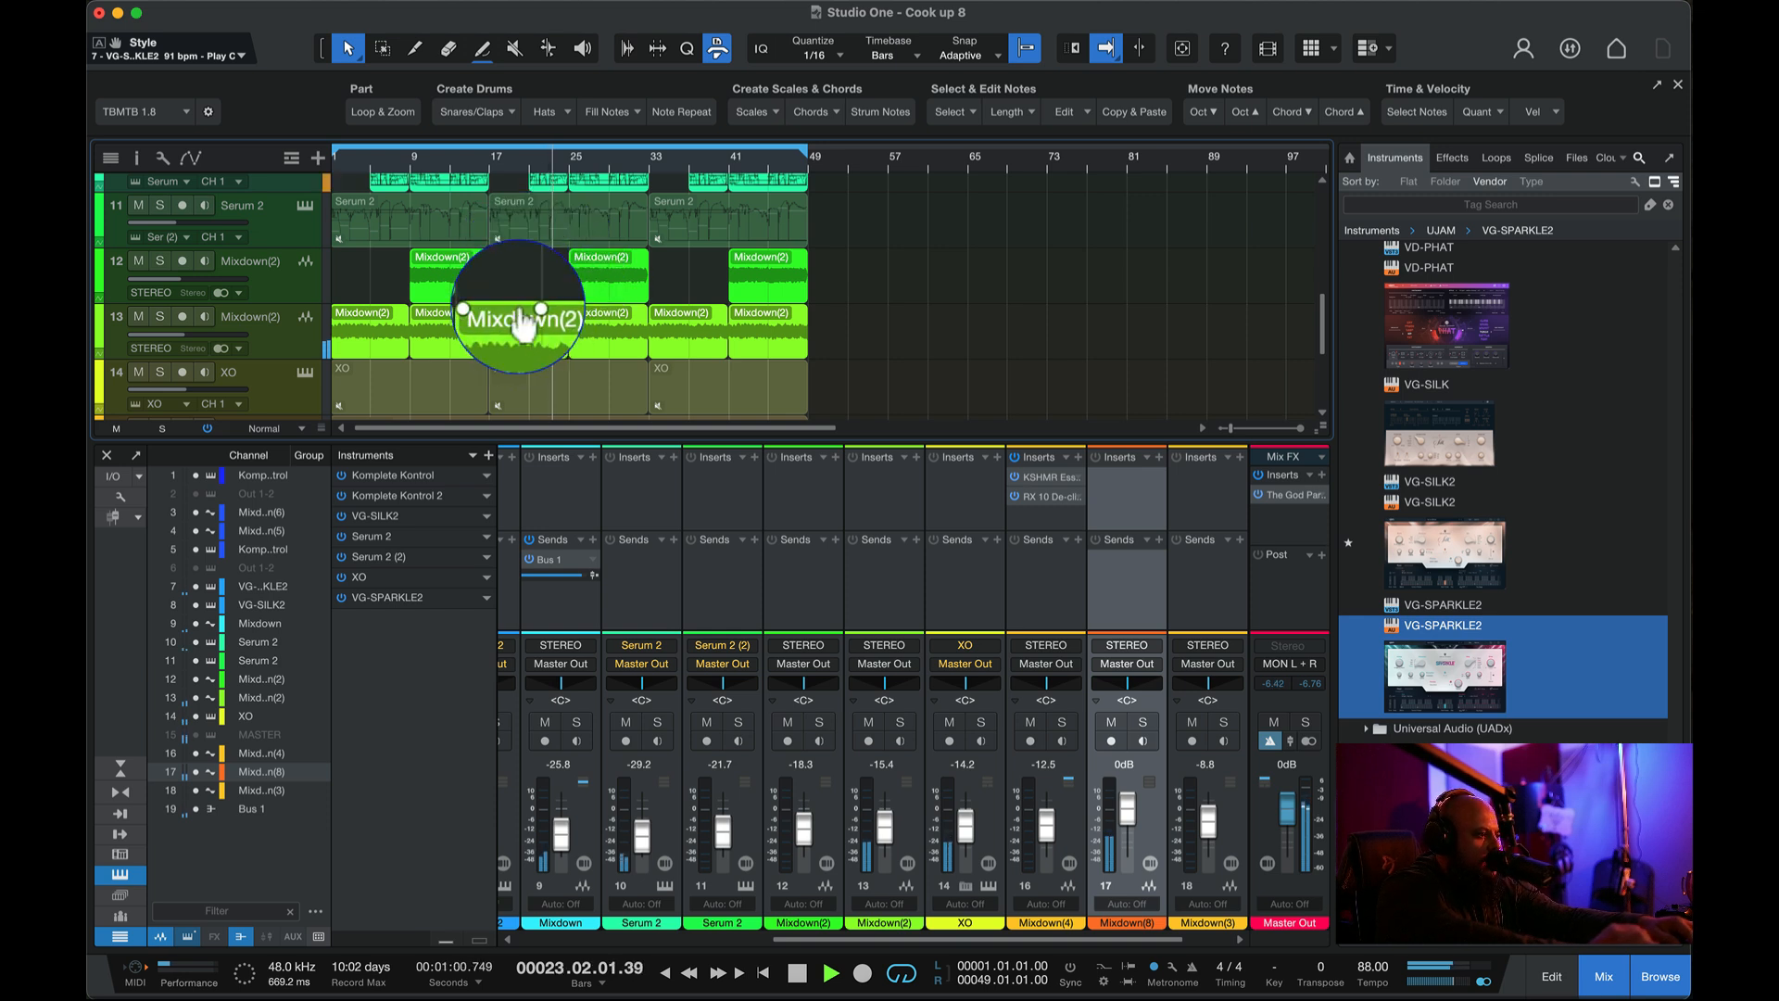
scroll(481, 271, up, 1)
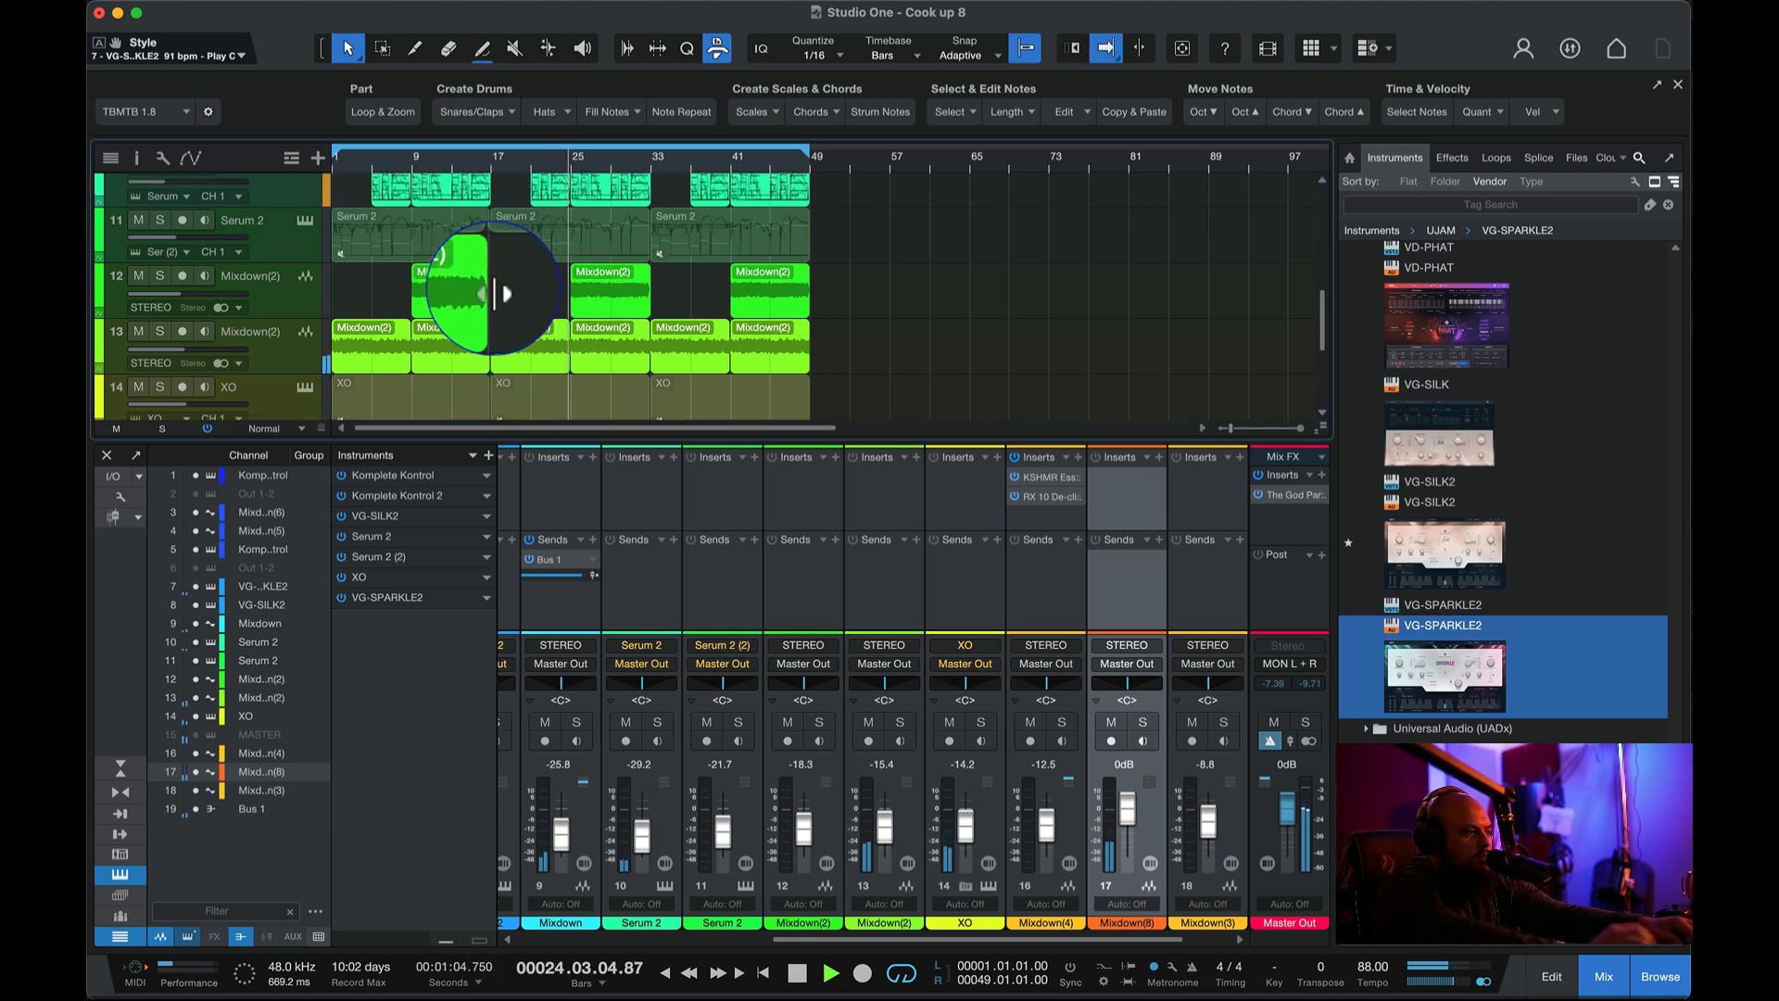
scroll(495, 287, up, 9)
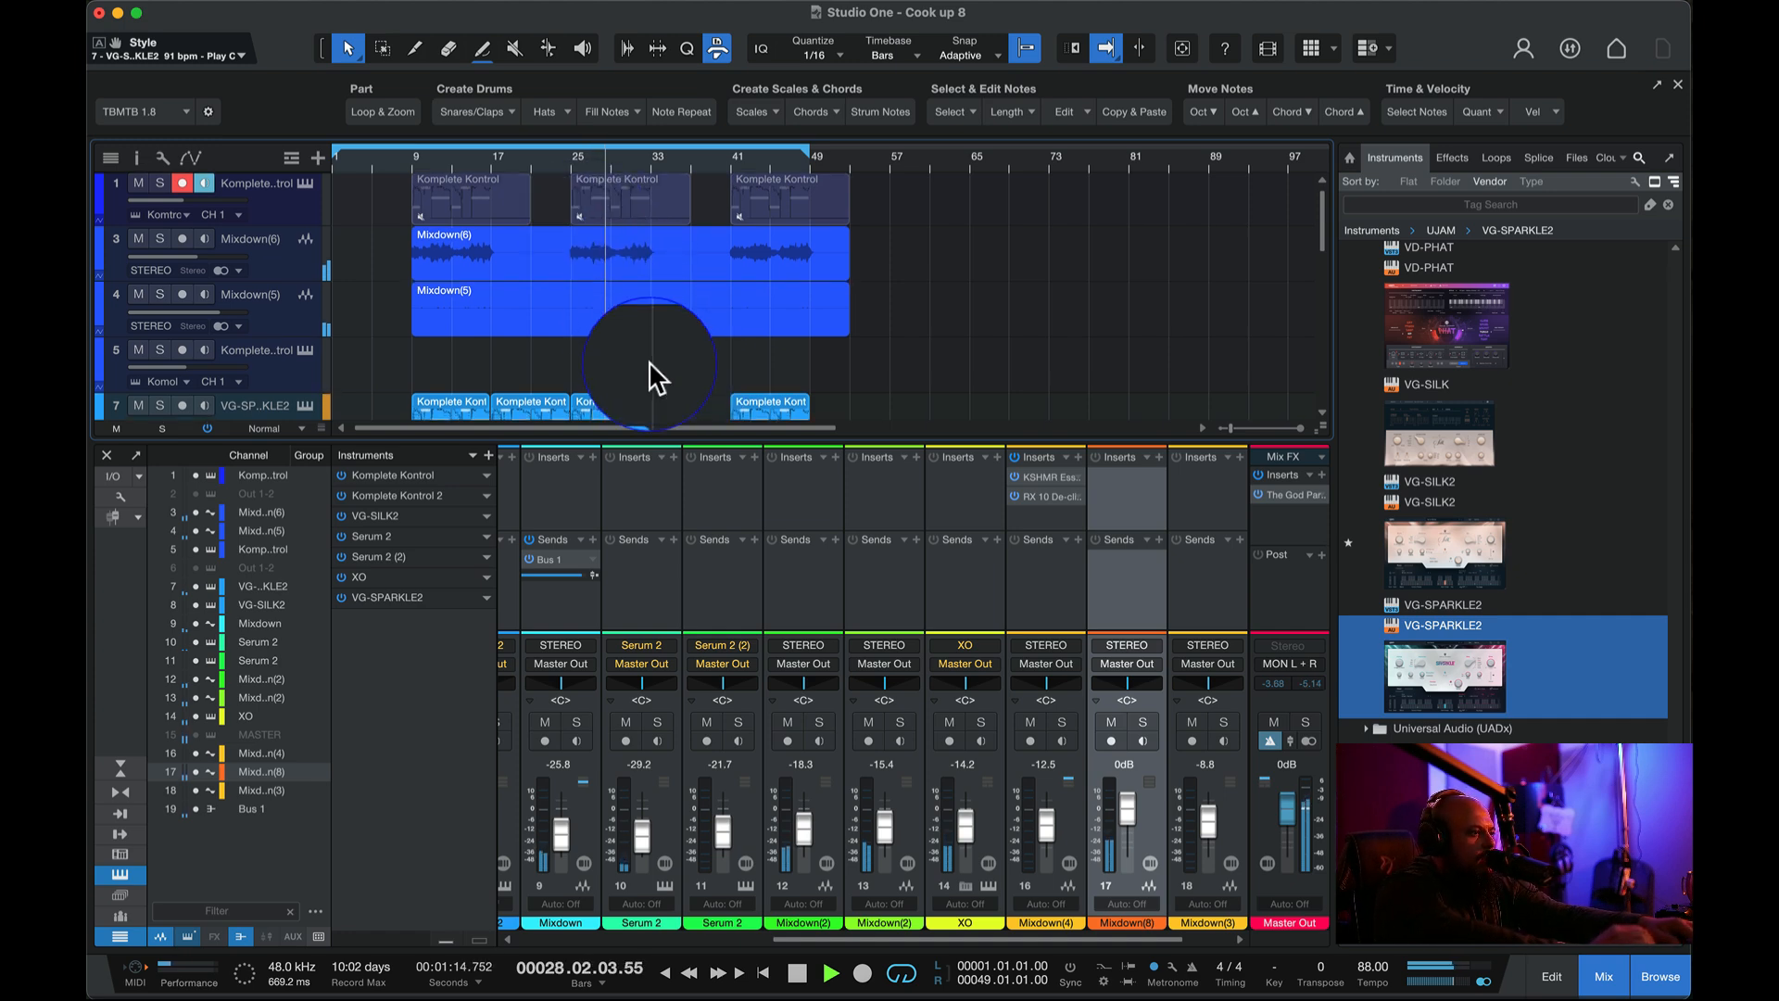
scroll(649, 360, down, 10)
scroll(649, 371, down, 2)
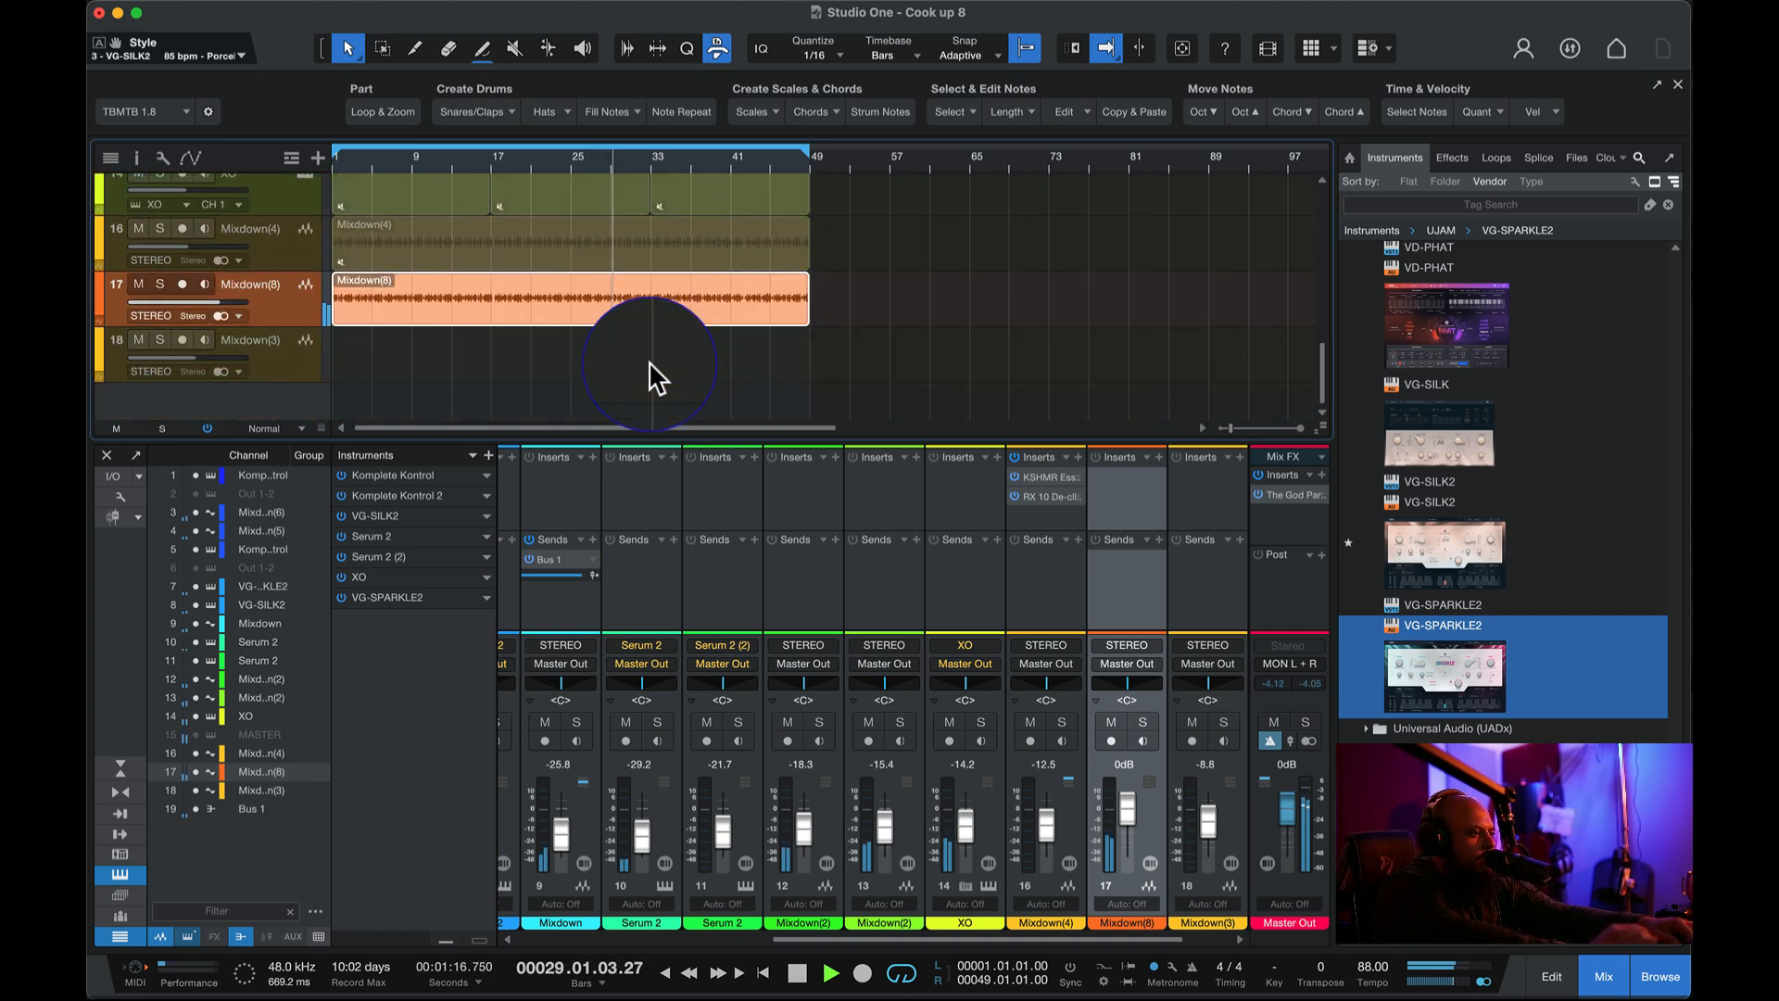
scroll(648, 371, up, 12)
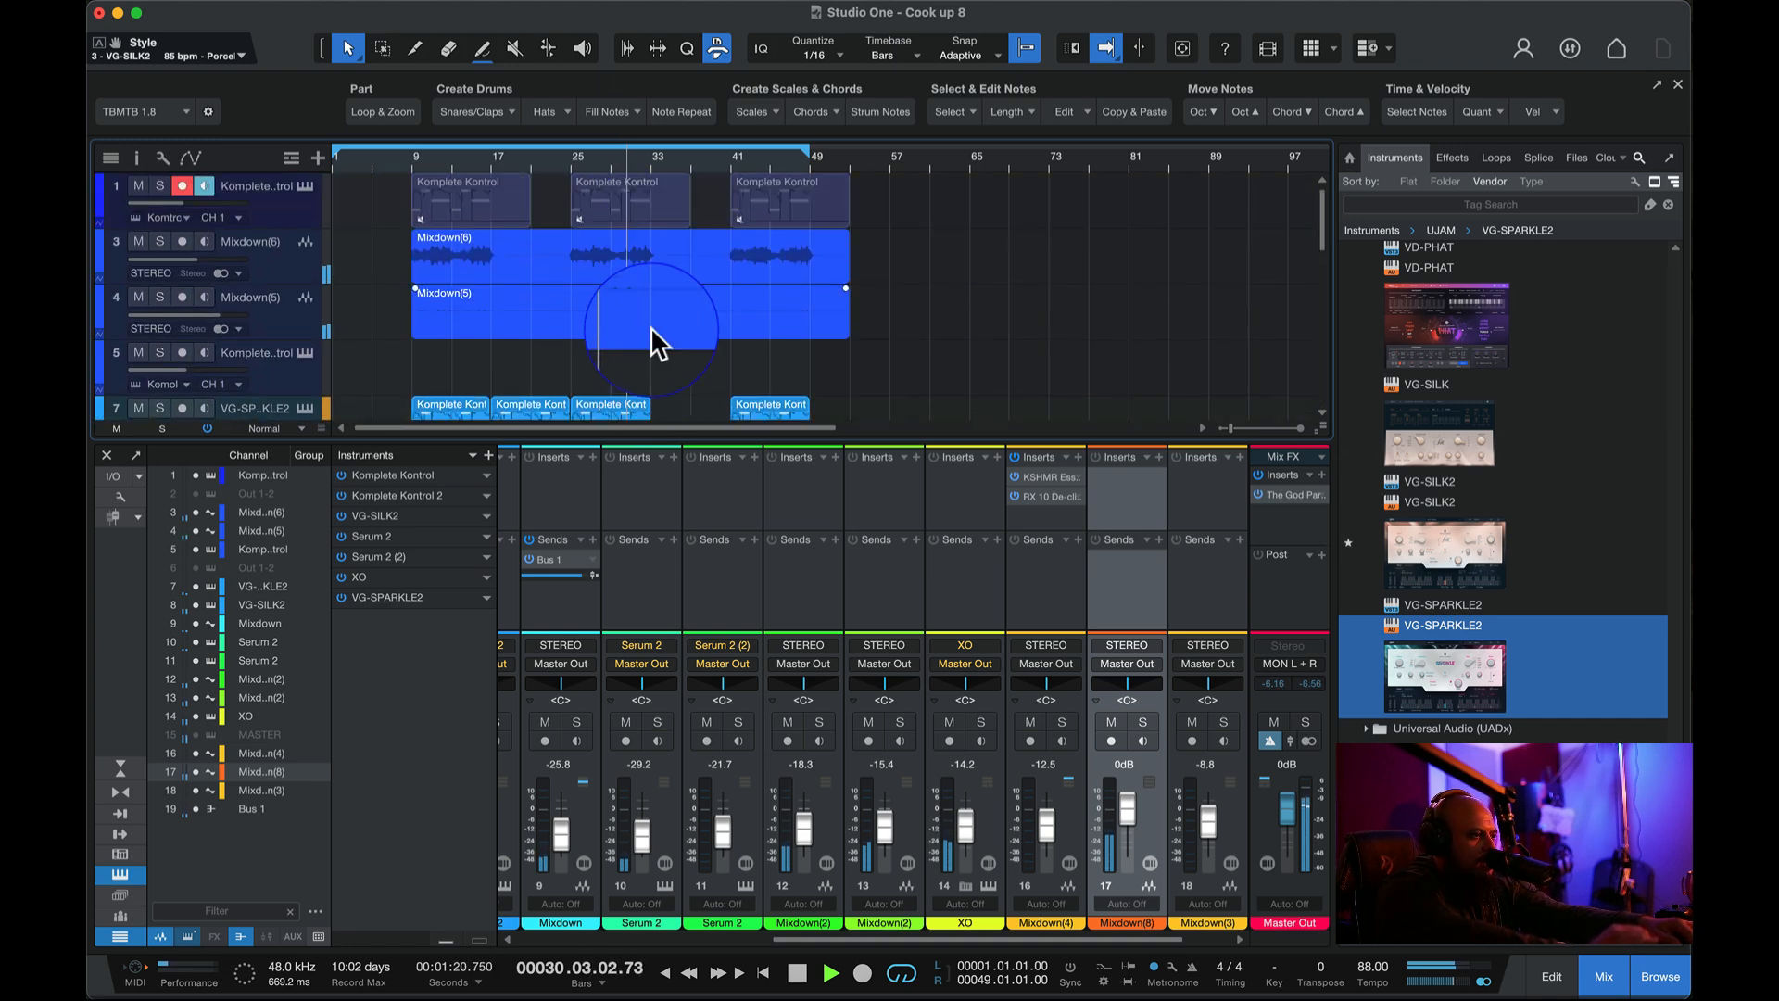
scroll(650, 326, down, 3)
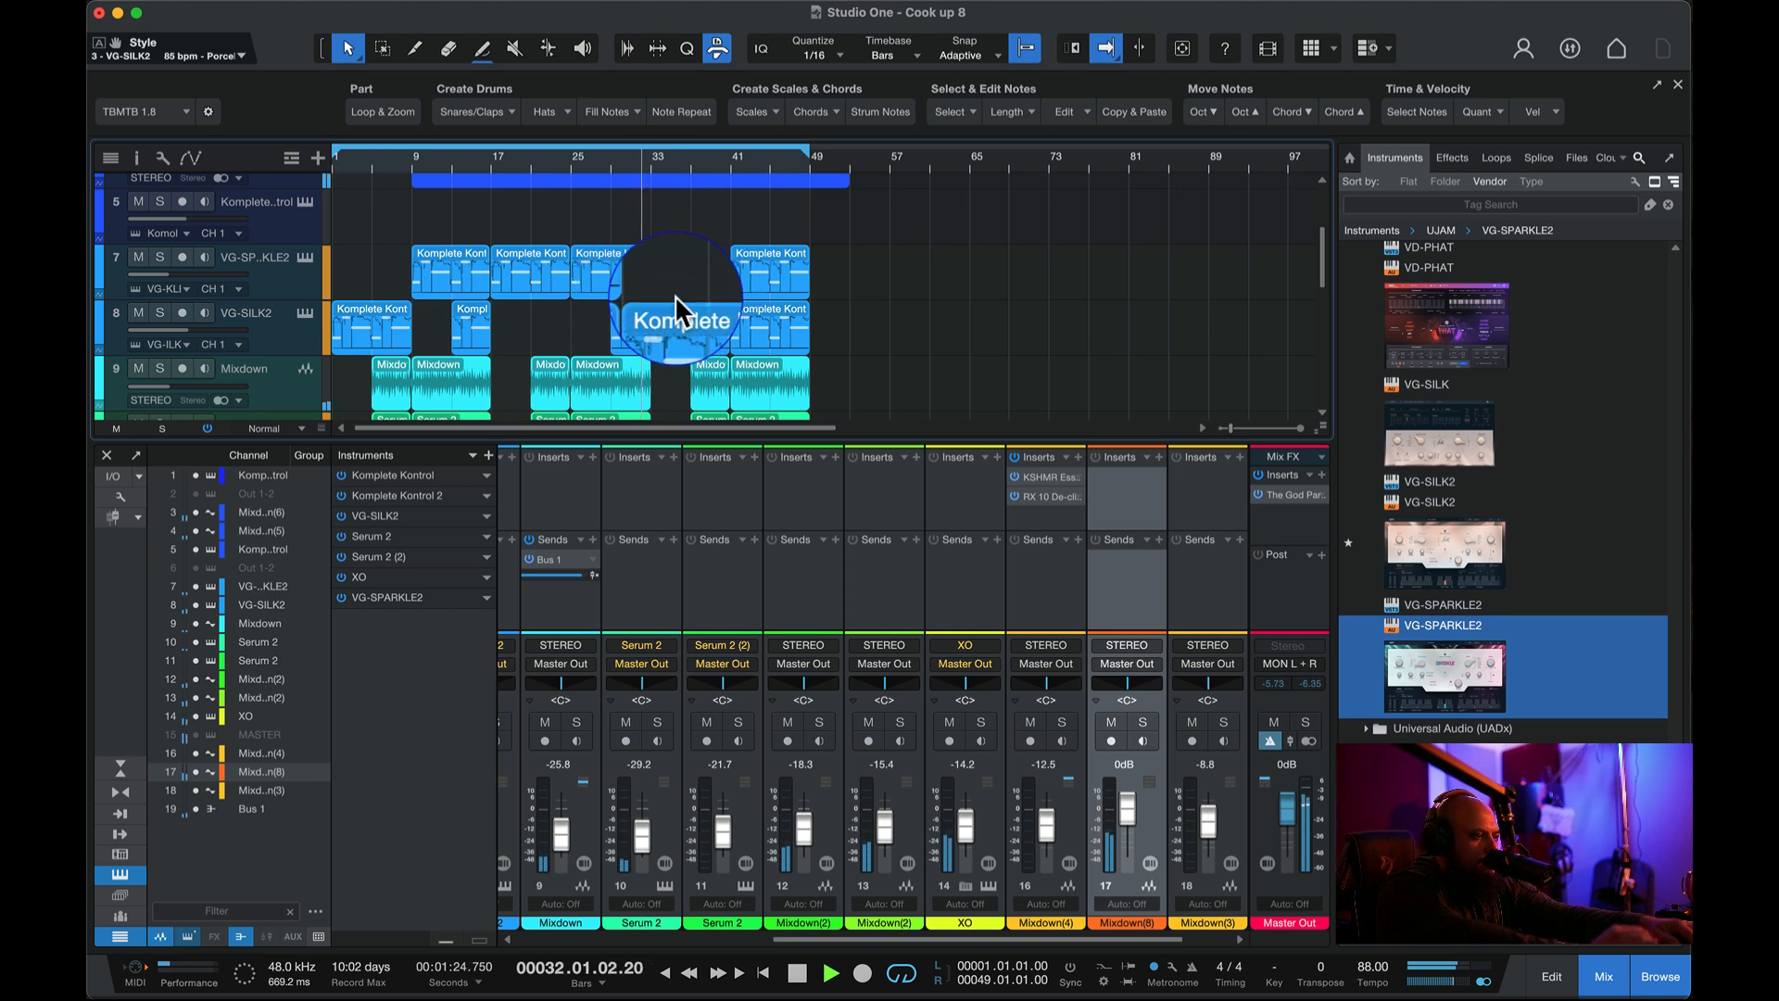
scroll(675, 295, down, 2)
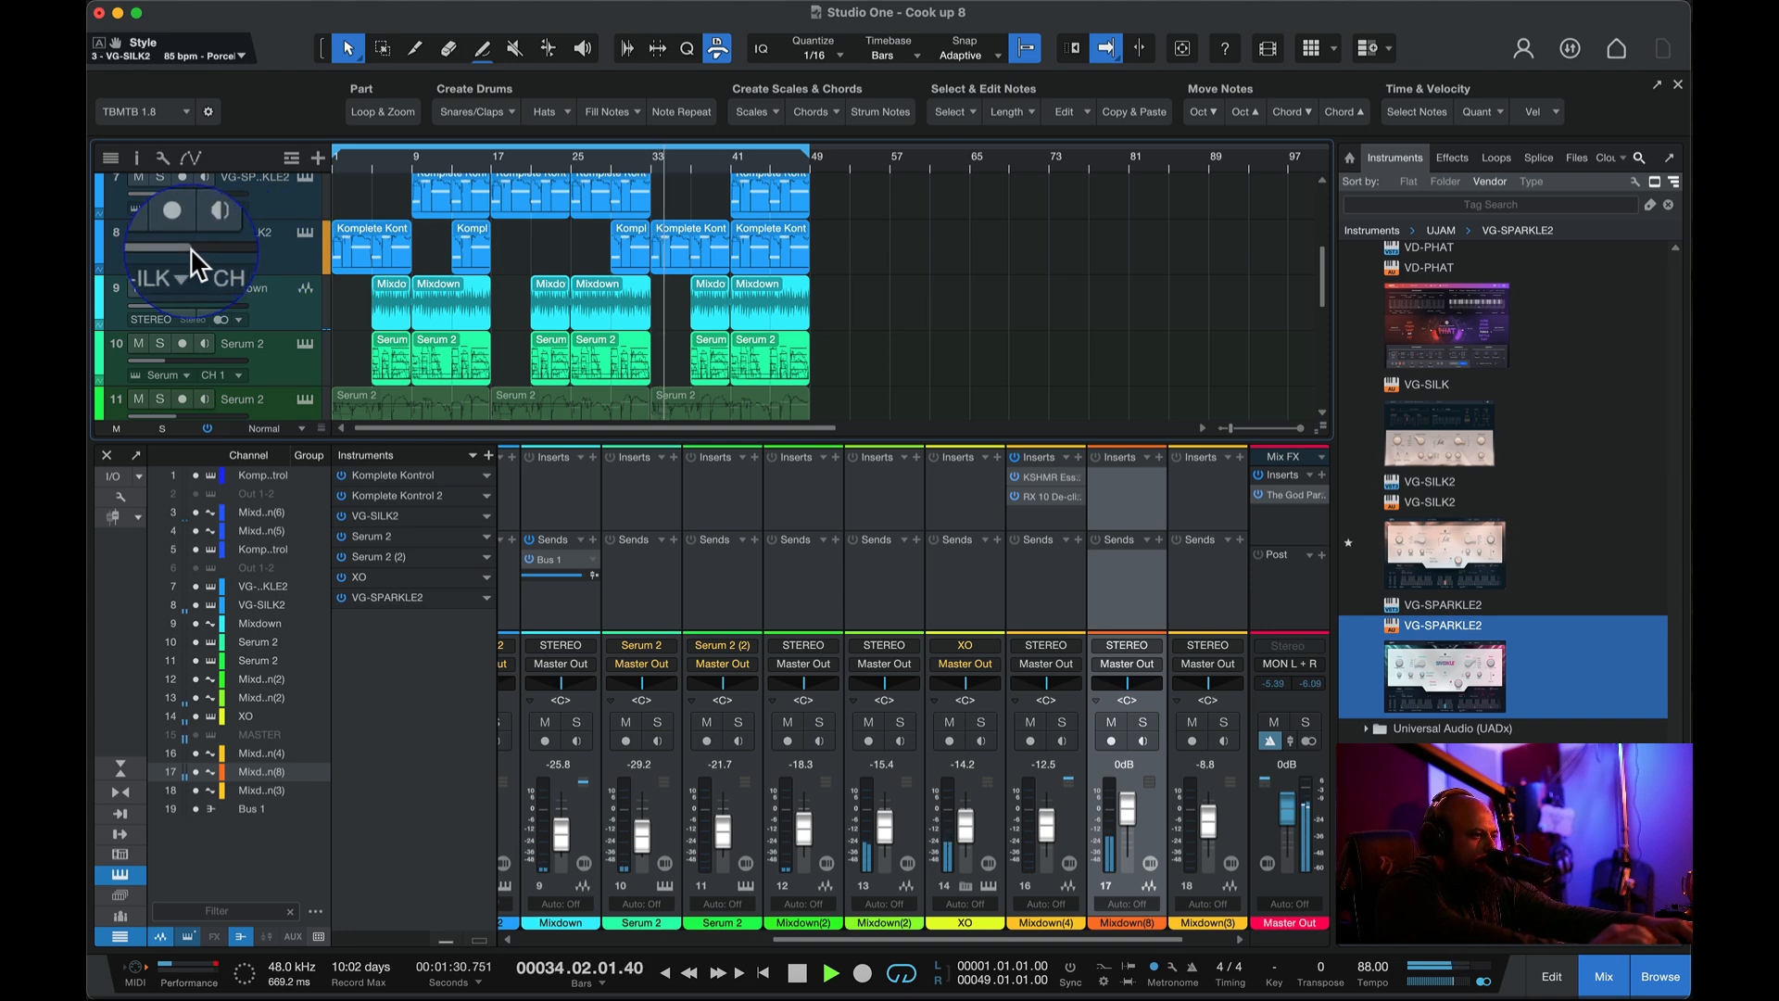
- Stop playback and insert the CLA Guitars plug-in on the Mixdown(8) channel
key(space)
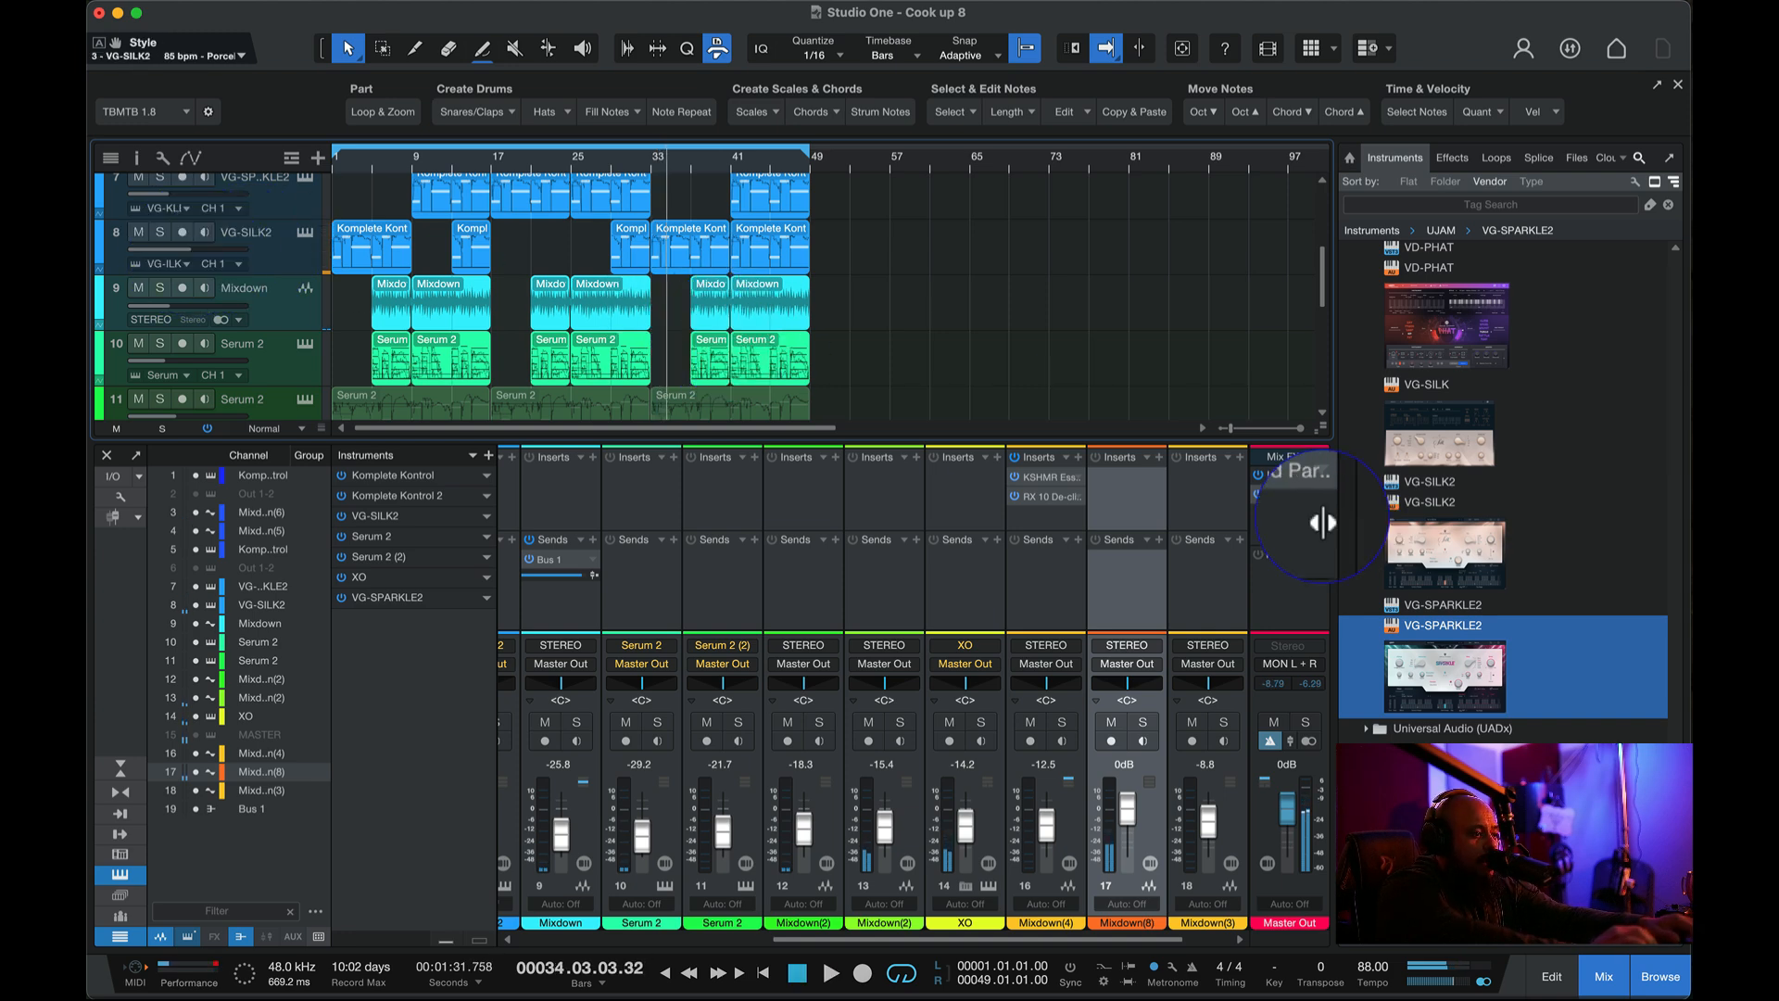
click(1158, 458)
text(guitar)
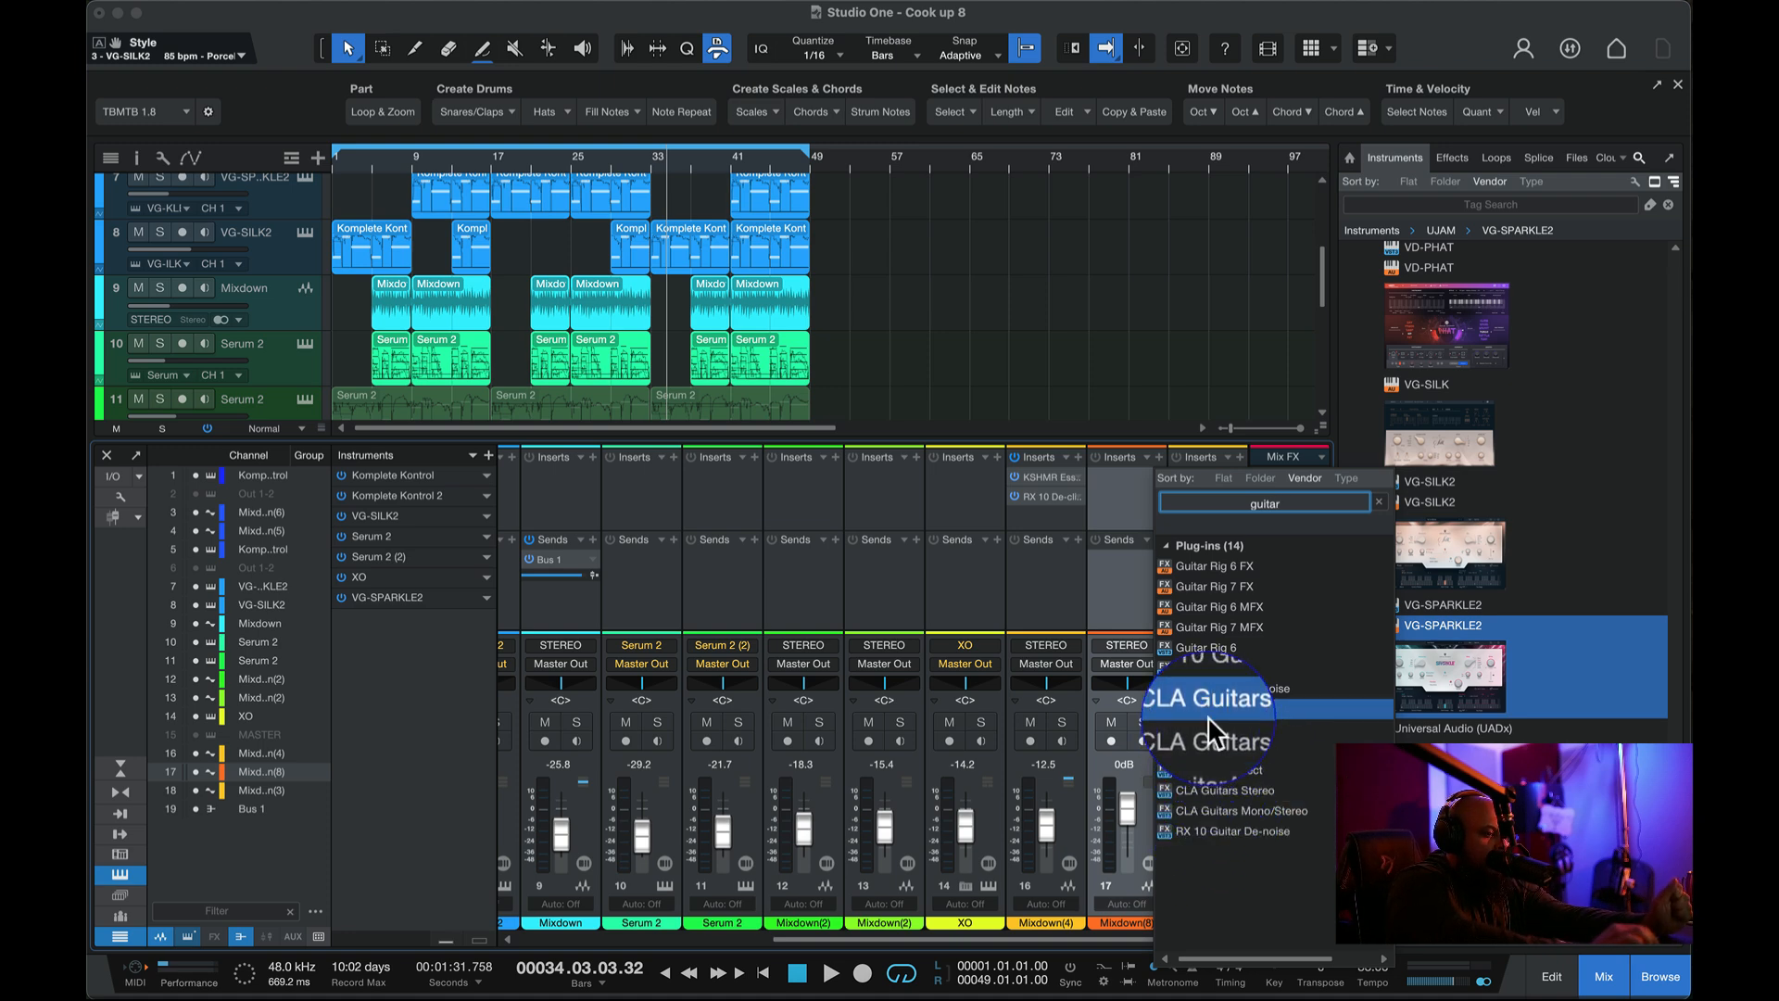
click(1208, 715)
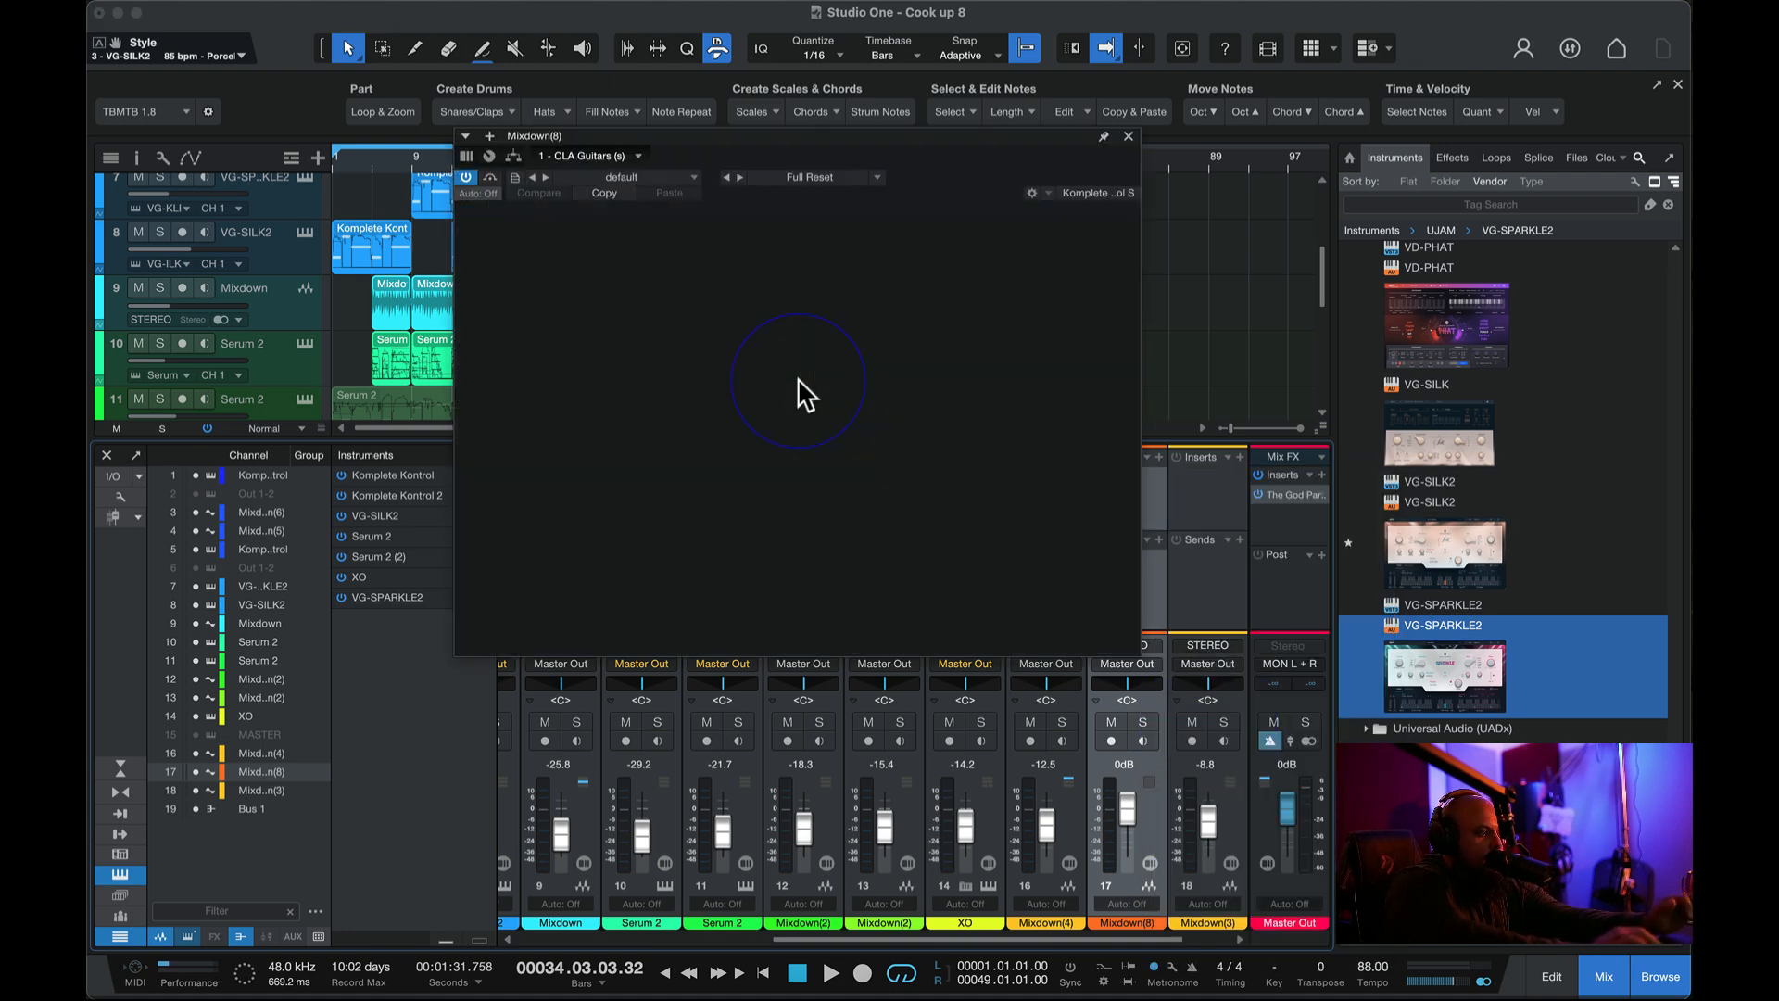
- Solo VG-SILK2 on track 8, resume playback and move the CLA Guitars window clear of the track controls
key(space)
click(160, 232)
key(space)
drag(782, 148, 874, 206)
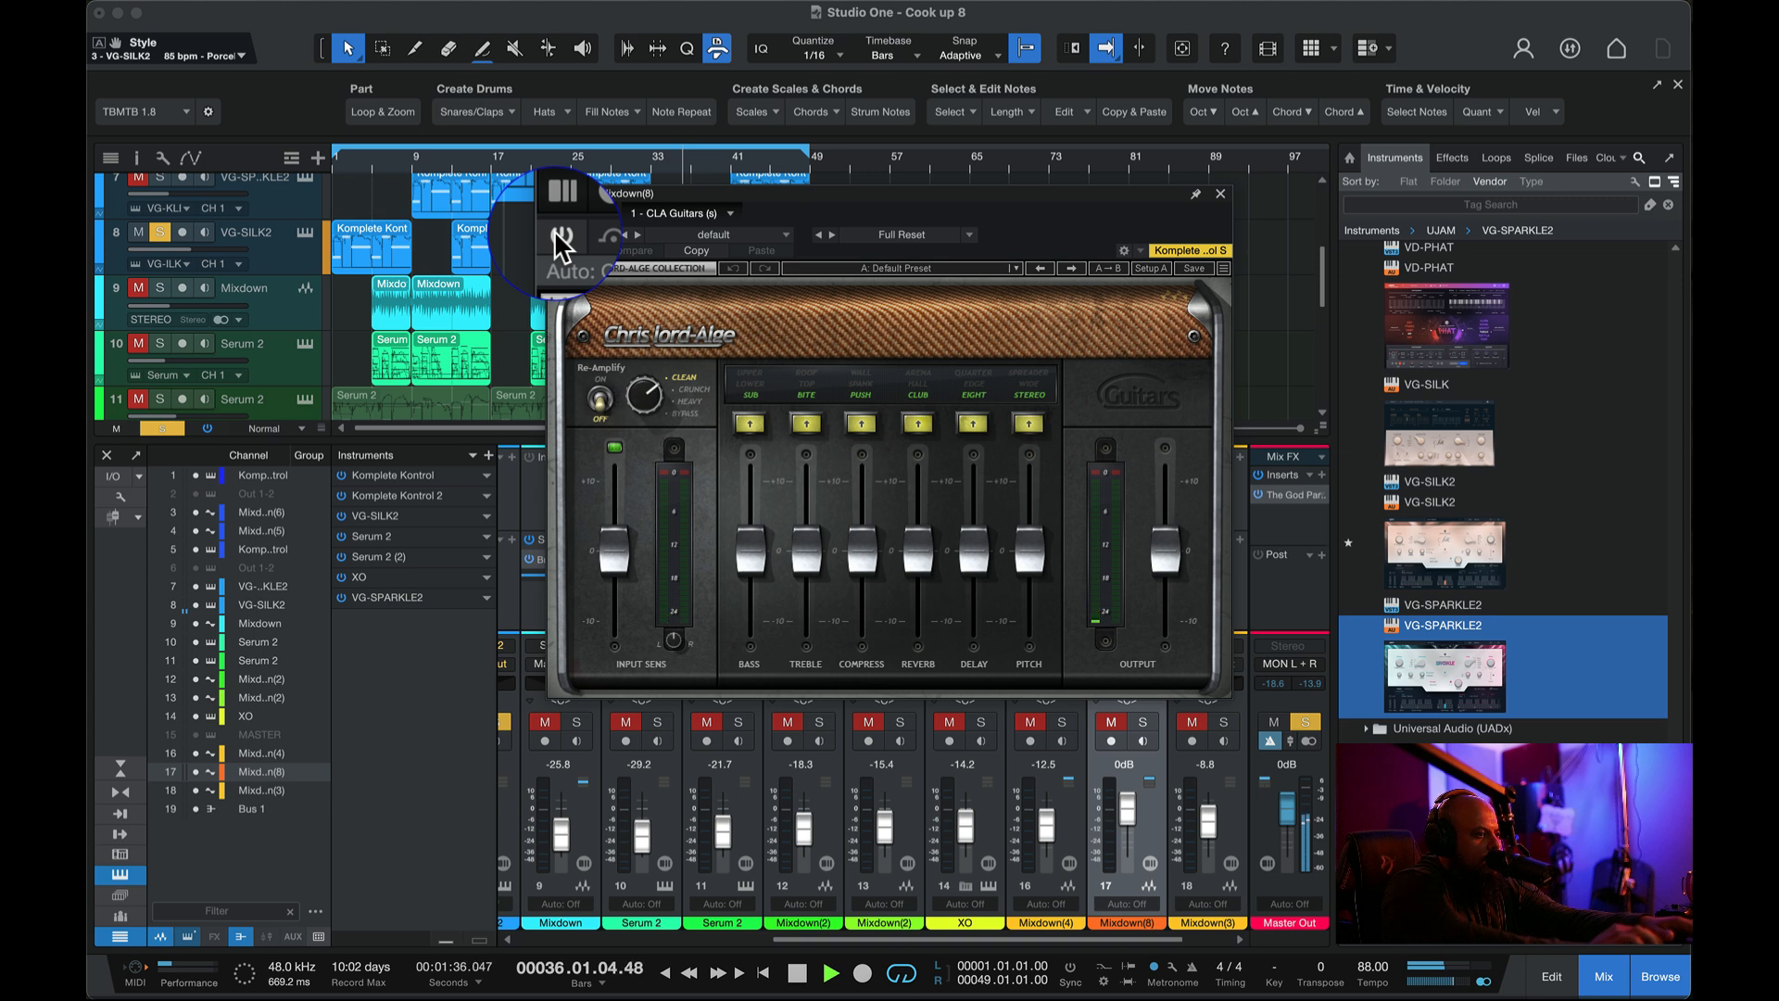
- Step through the CLA Guitars presets to load Acoustic - Shrunken, and close the plug-in window
drag(641, 394, 652, 445)
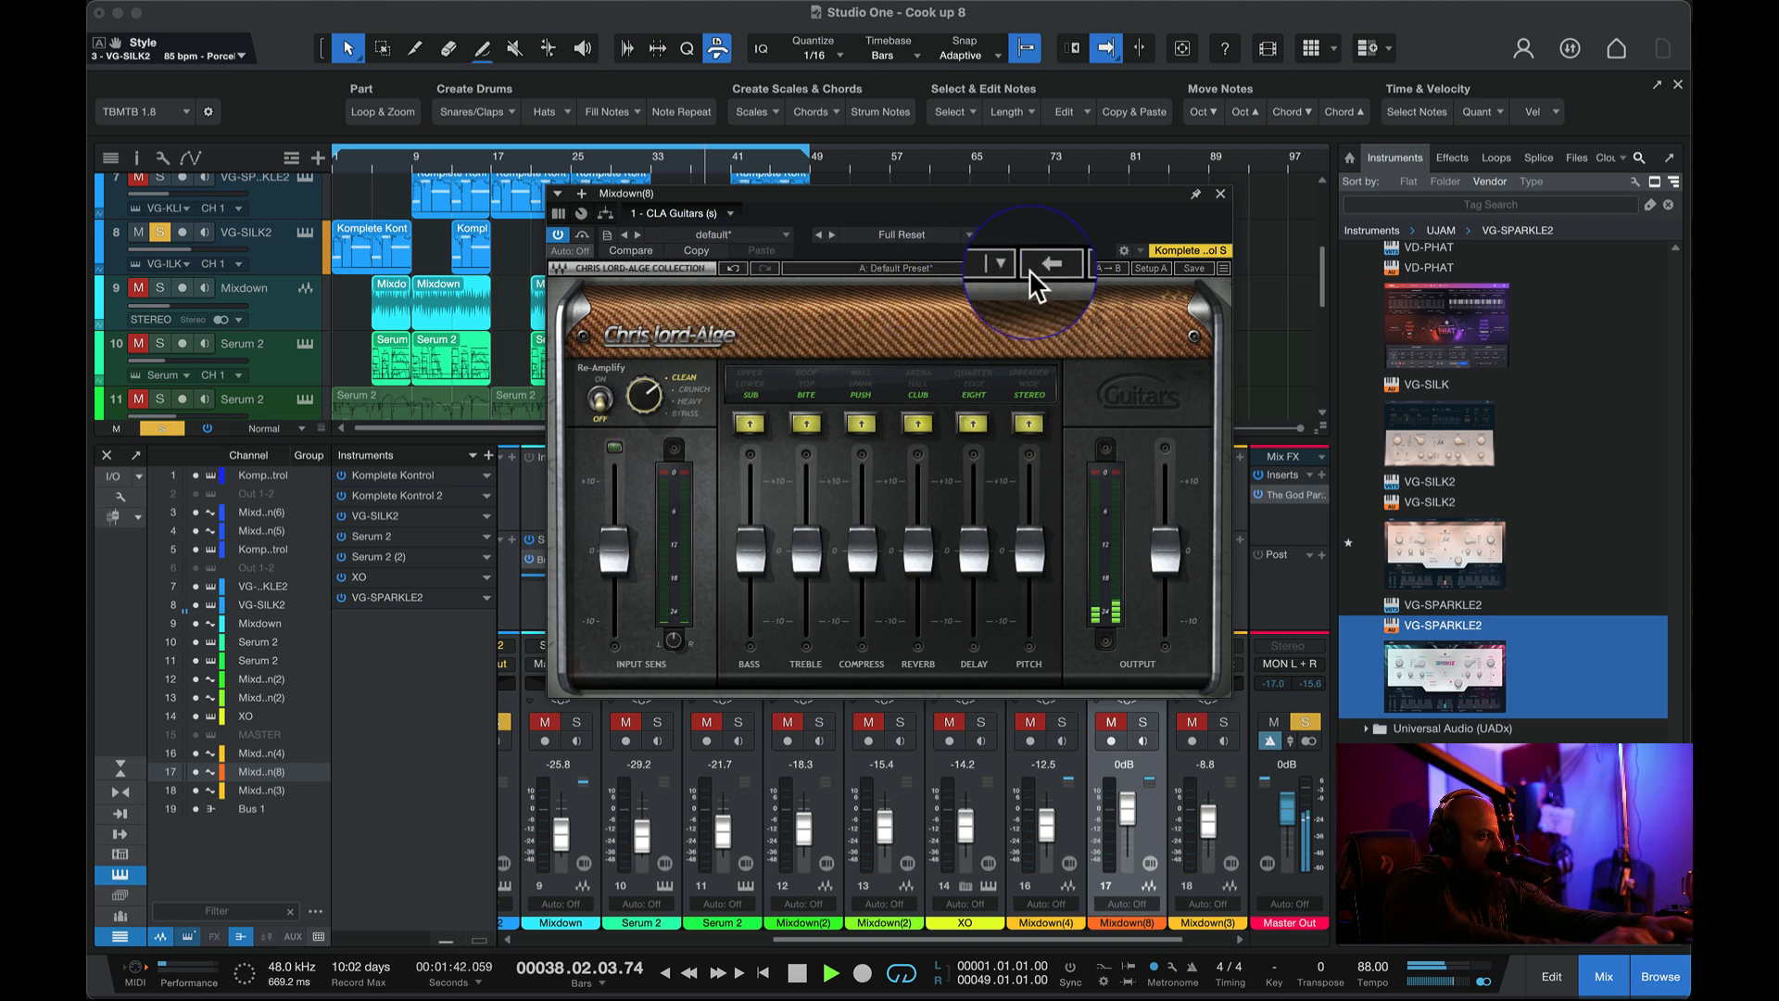
click(1071, 268)
click(1071, 268)
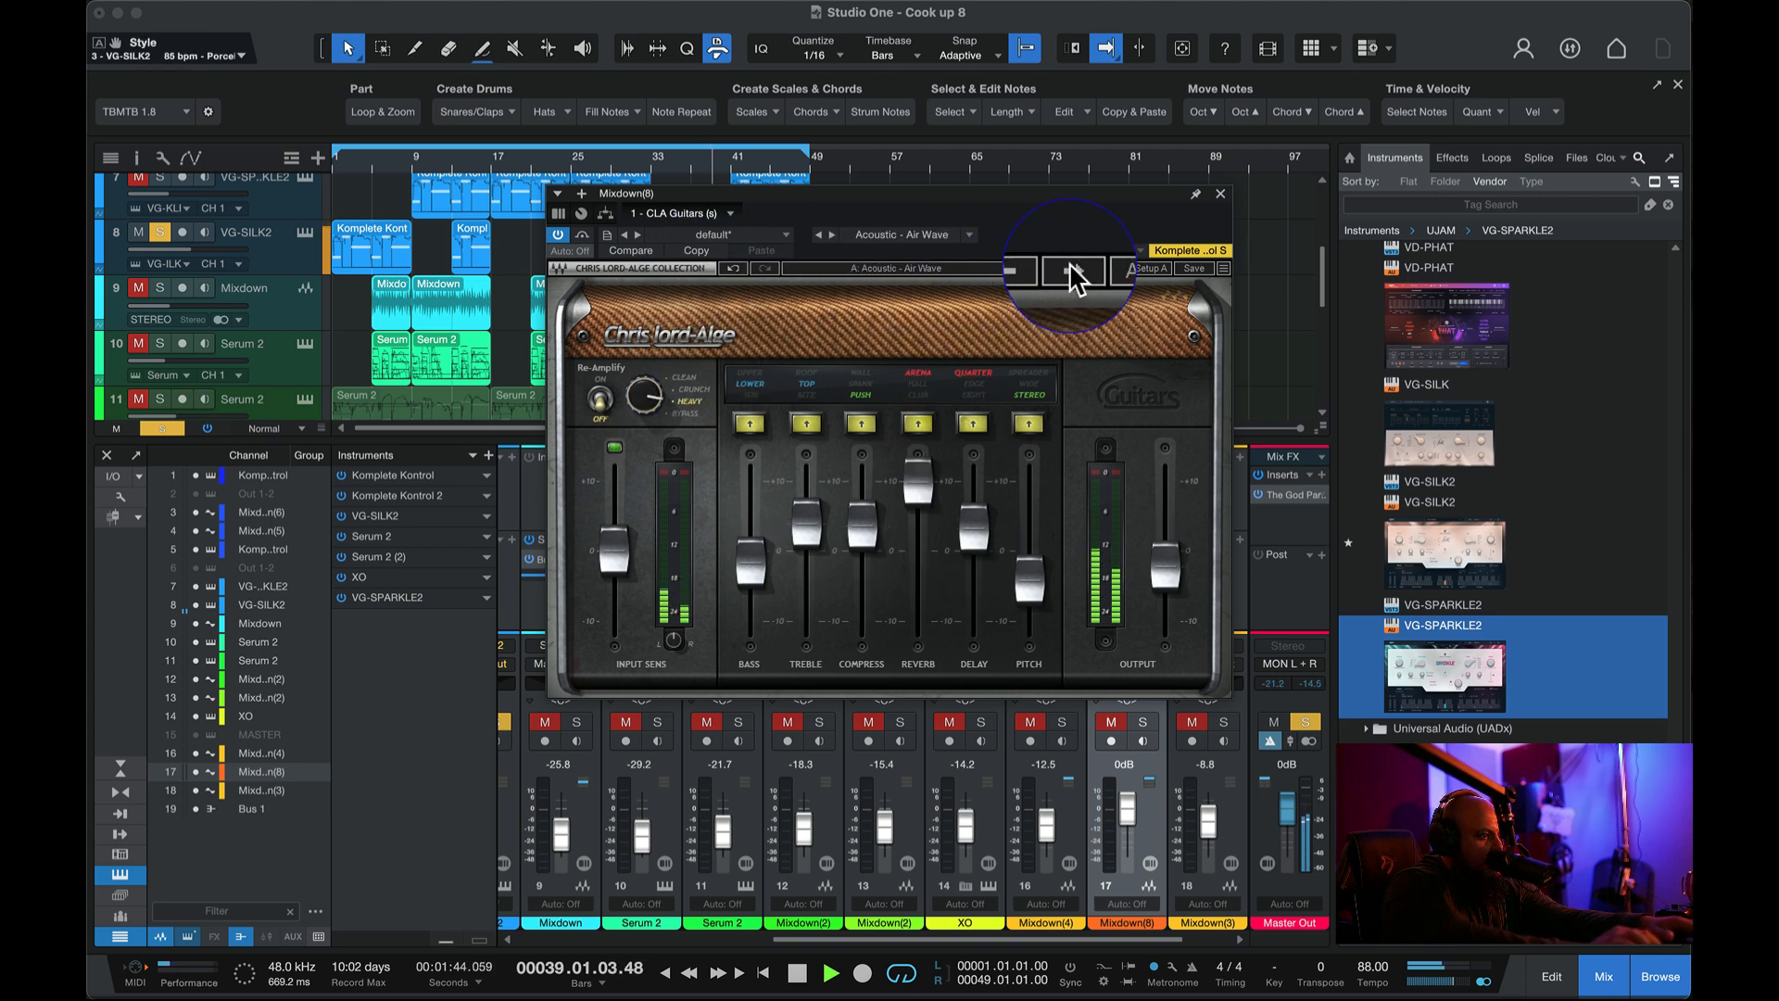
click(1071, 267)
click(1071, 267)
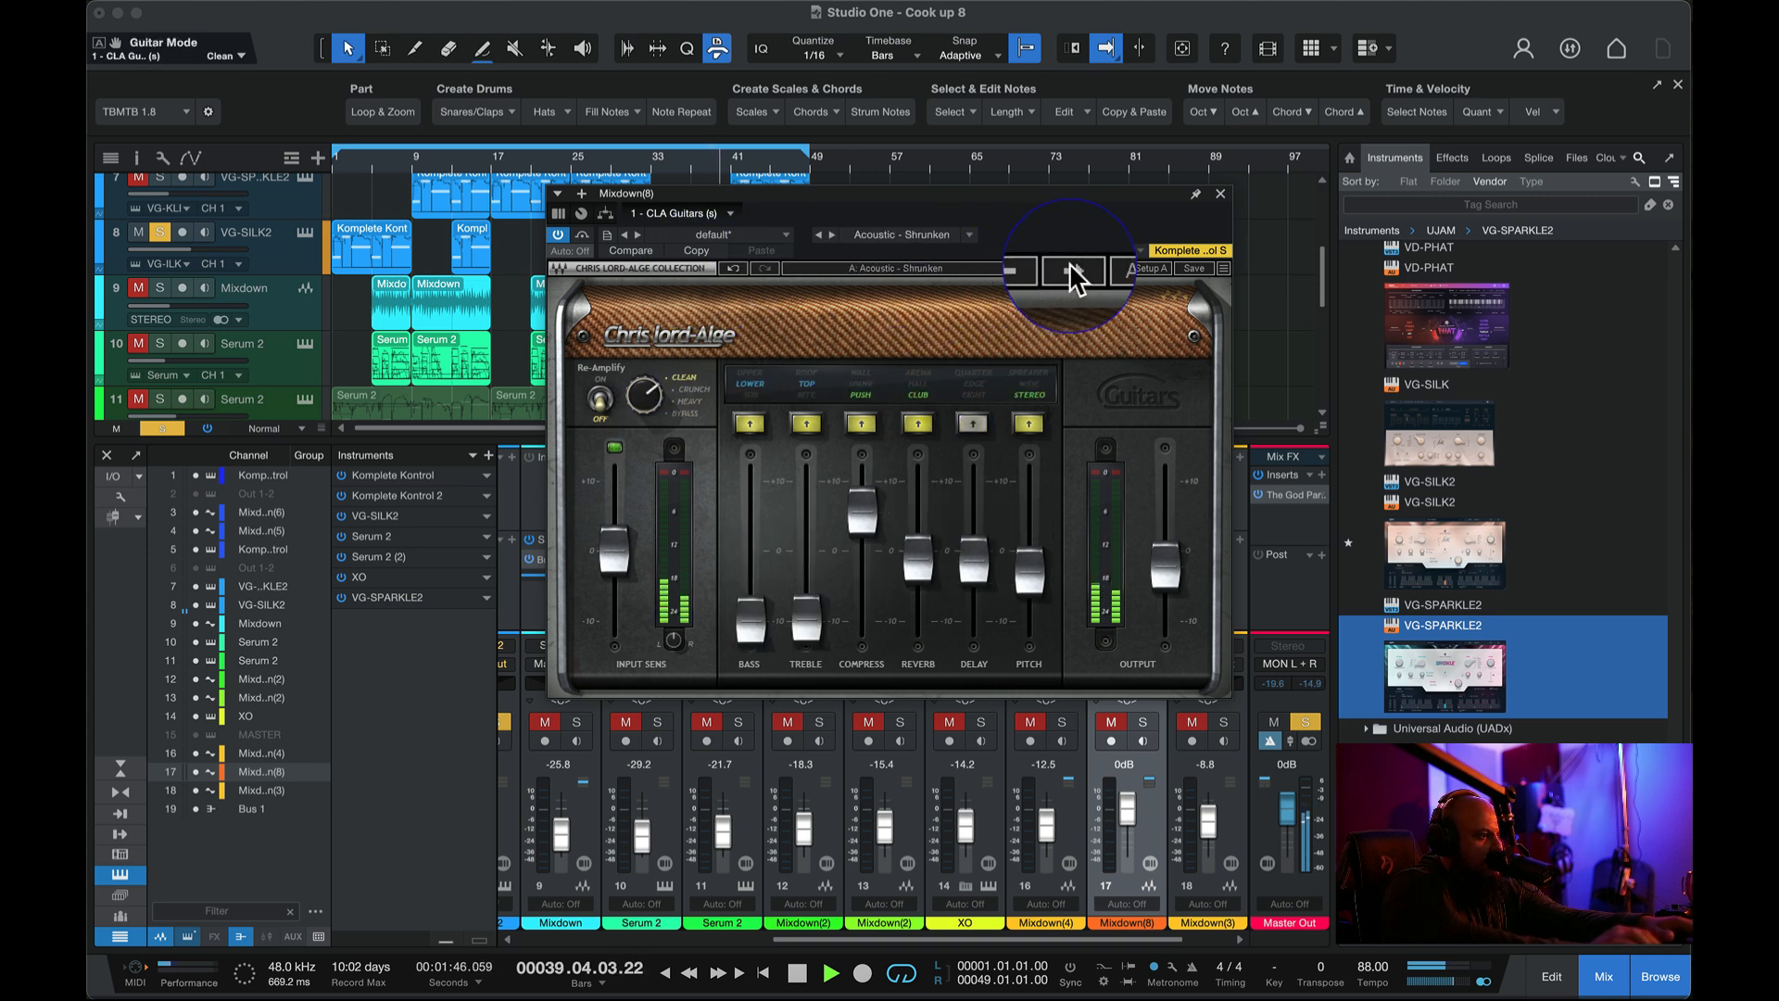
click(1221, 193)
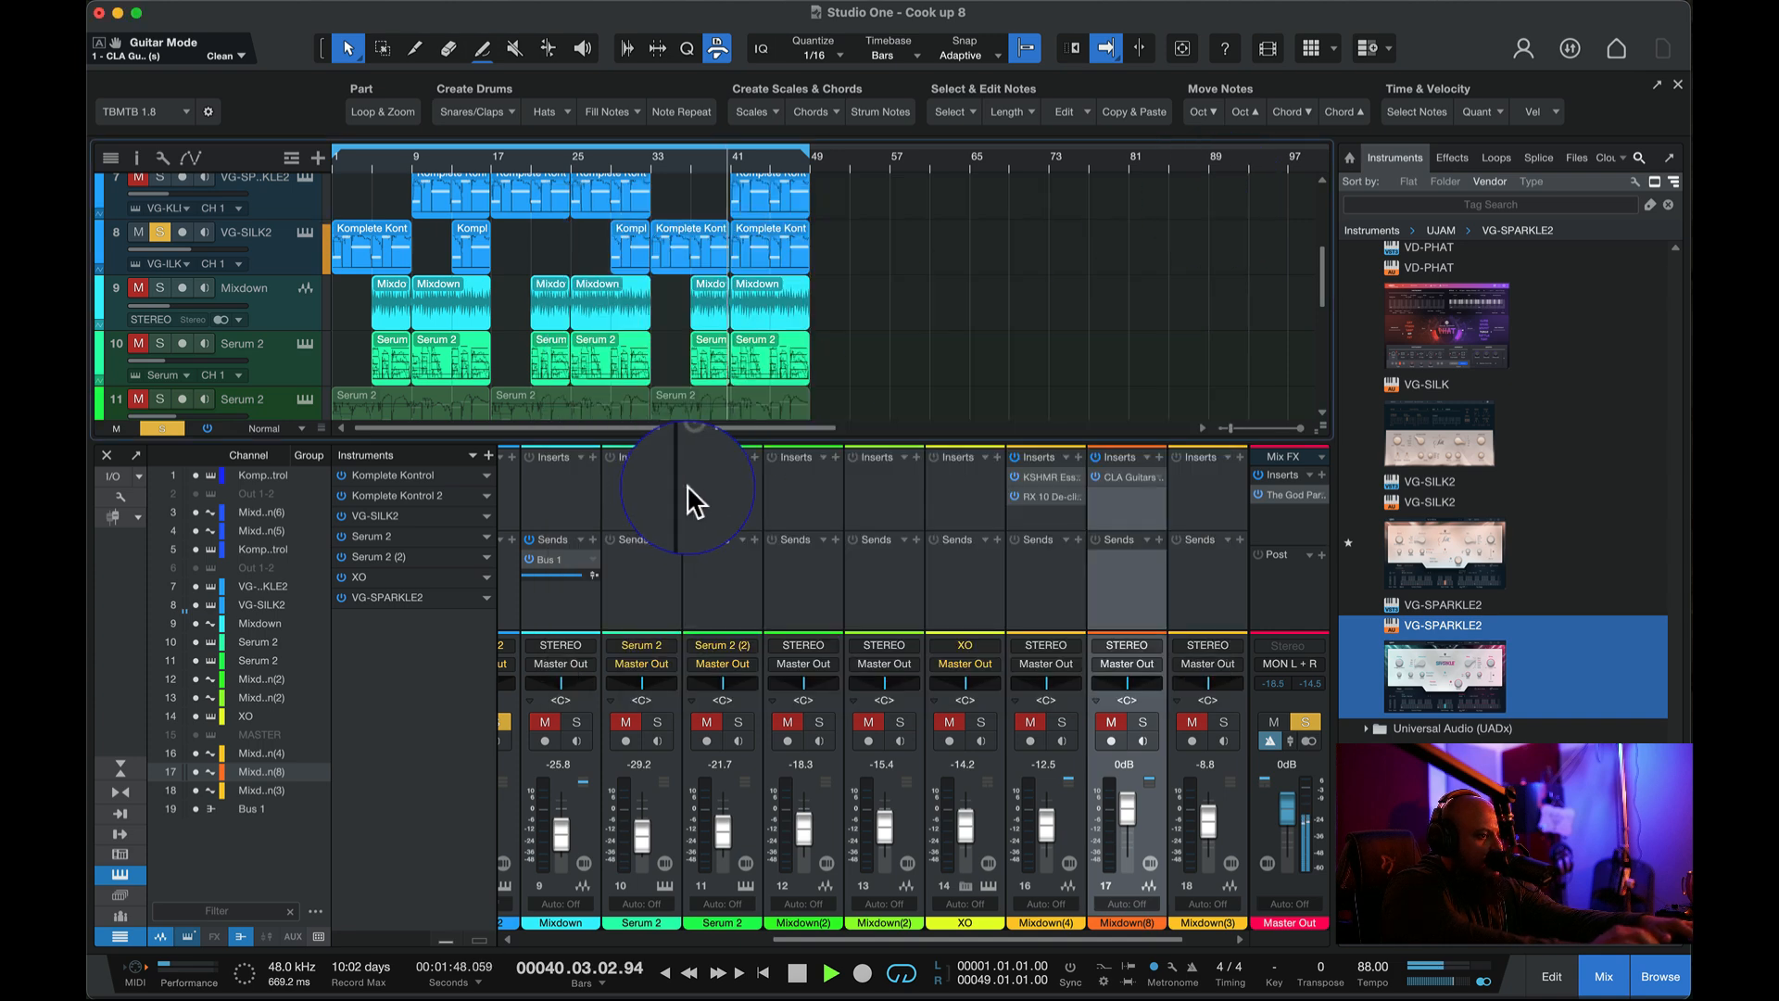
- Copy the CLA Guitars insert from the Mixdown(8) channel to the Serum 2 channel on track 10 and close its window
scroll(1193, 569, left, 8)
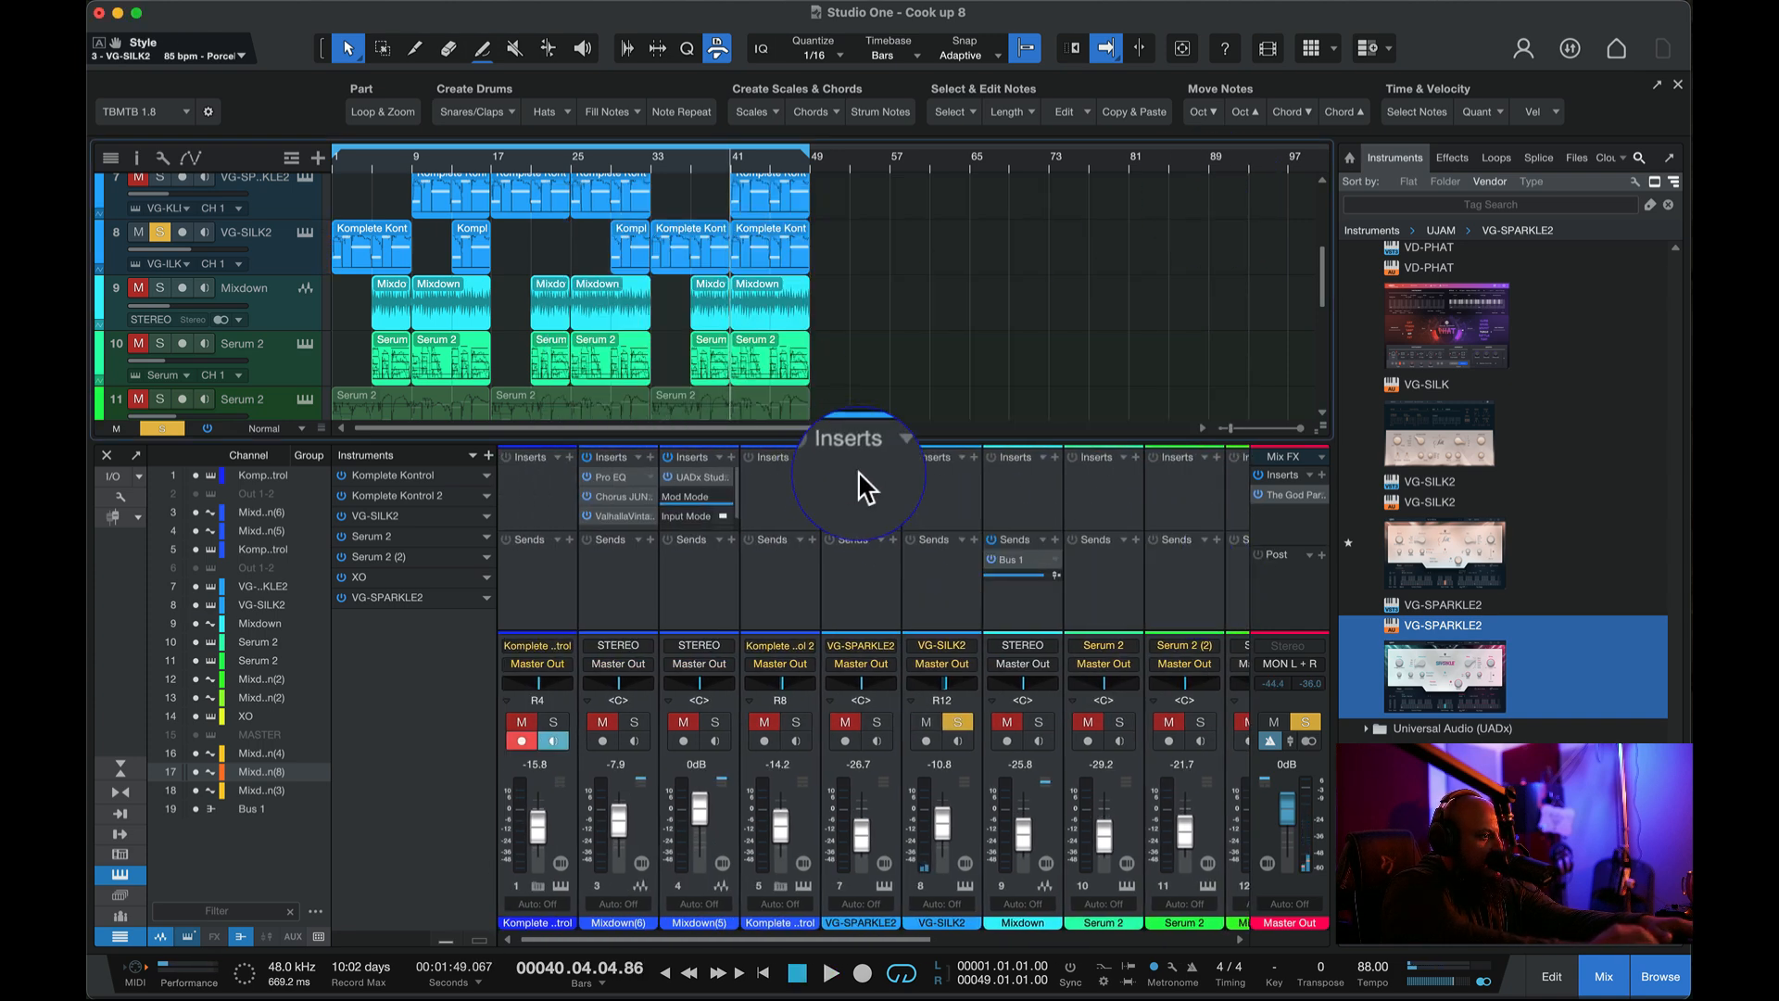
click(927, 517)
scroll(1125, 551, right, 4)
scroll(1126, 541, right, 5)
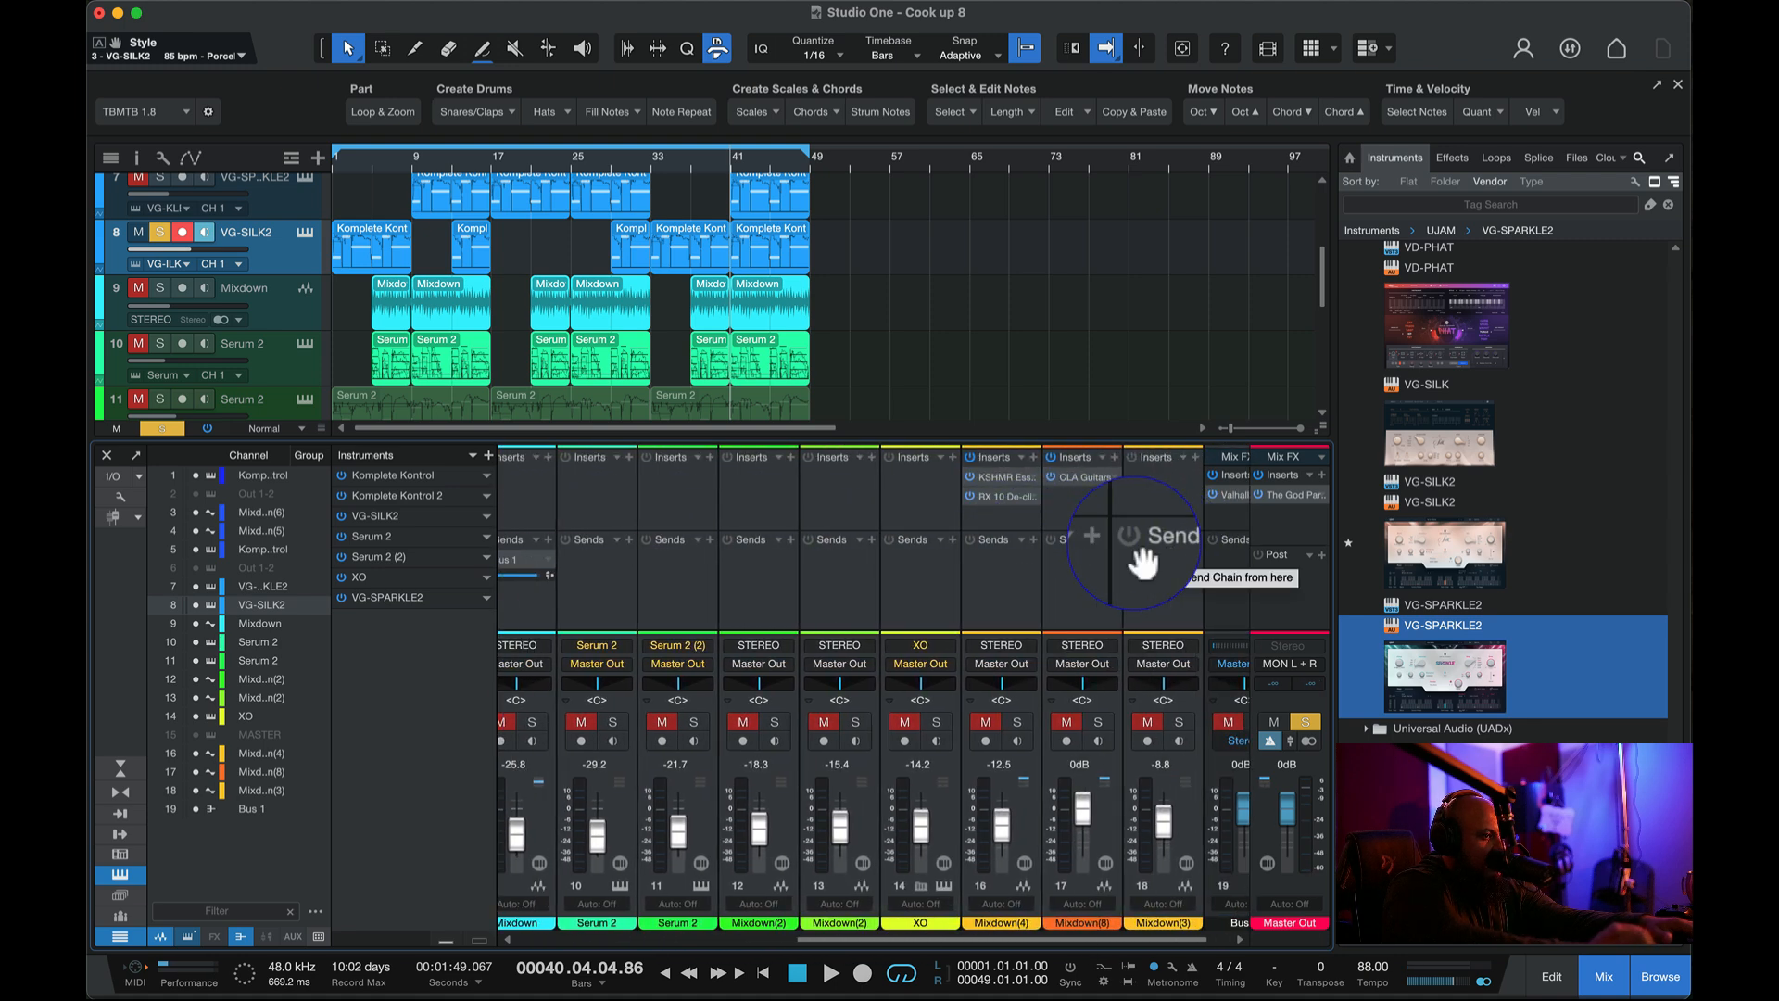
click(1082, 482)
drag(1082, 481, 594, 491)
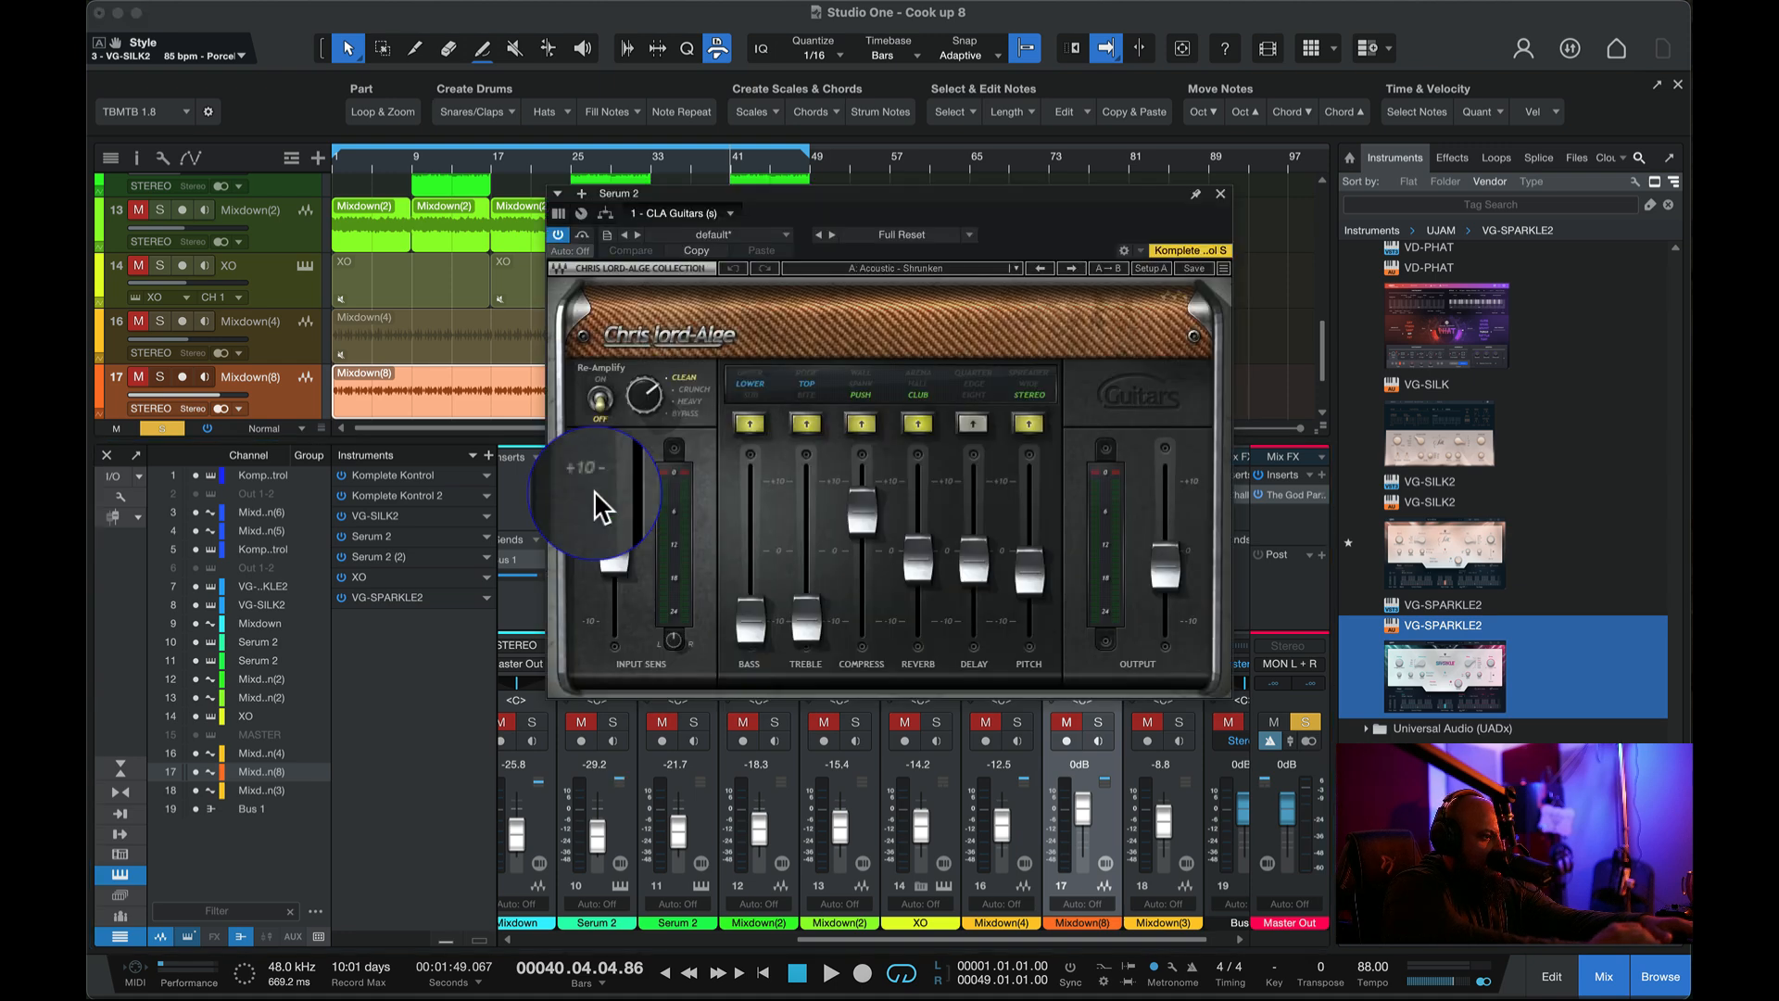
click(1219, 202)
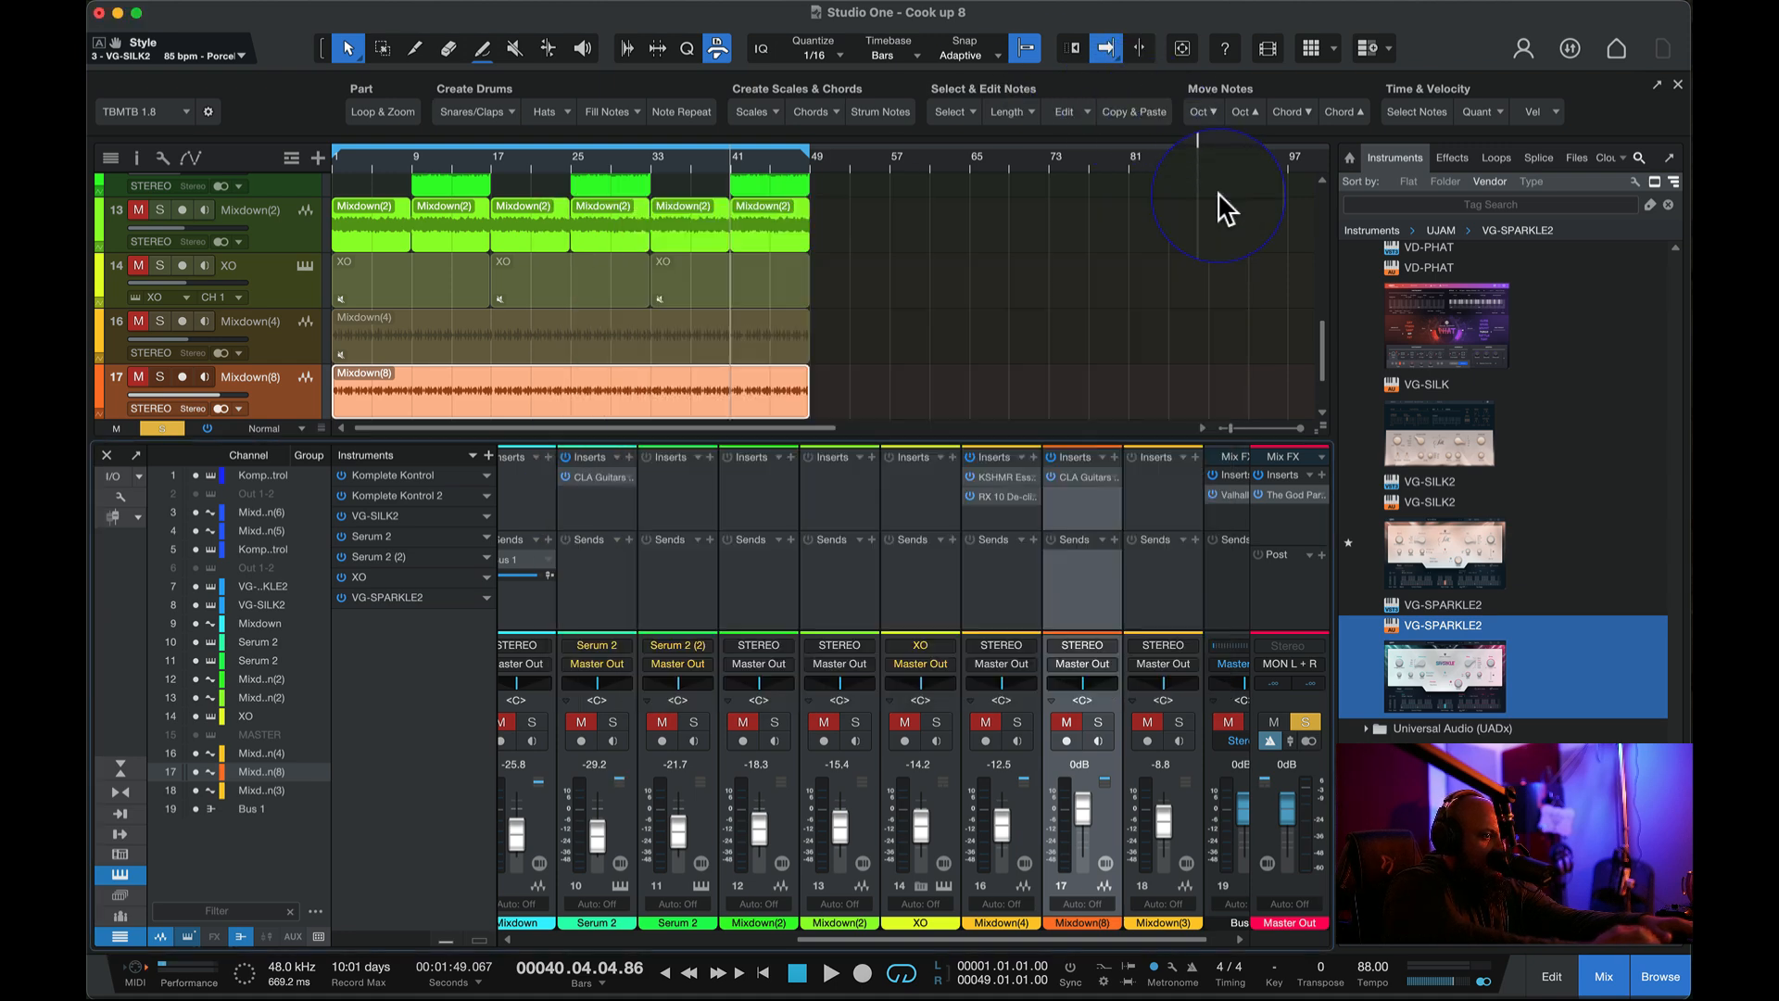
- Remove CLA Guitars from the Mixdown(8) channel and move the Serum 2 channel's copy to the VG-SILK2 channel
click(1114, 476)
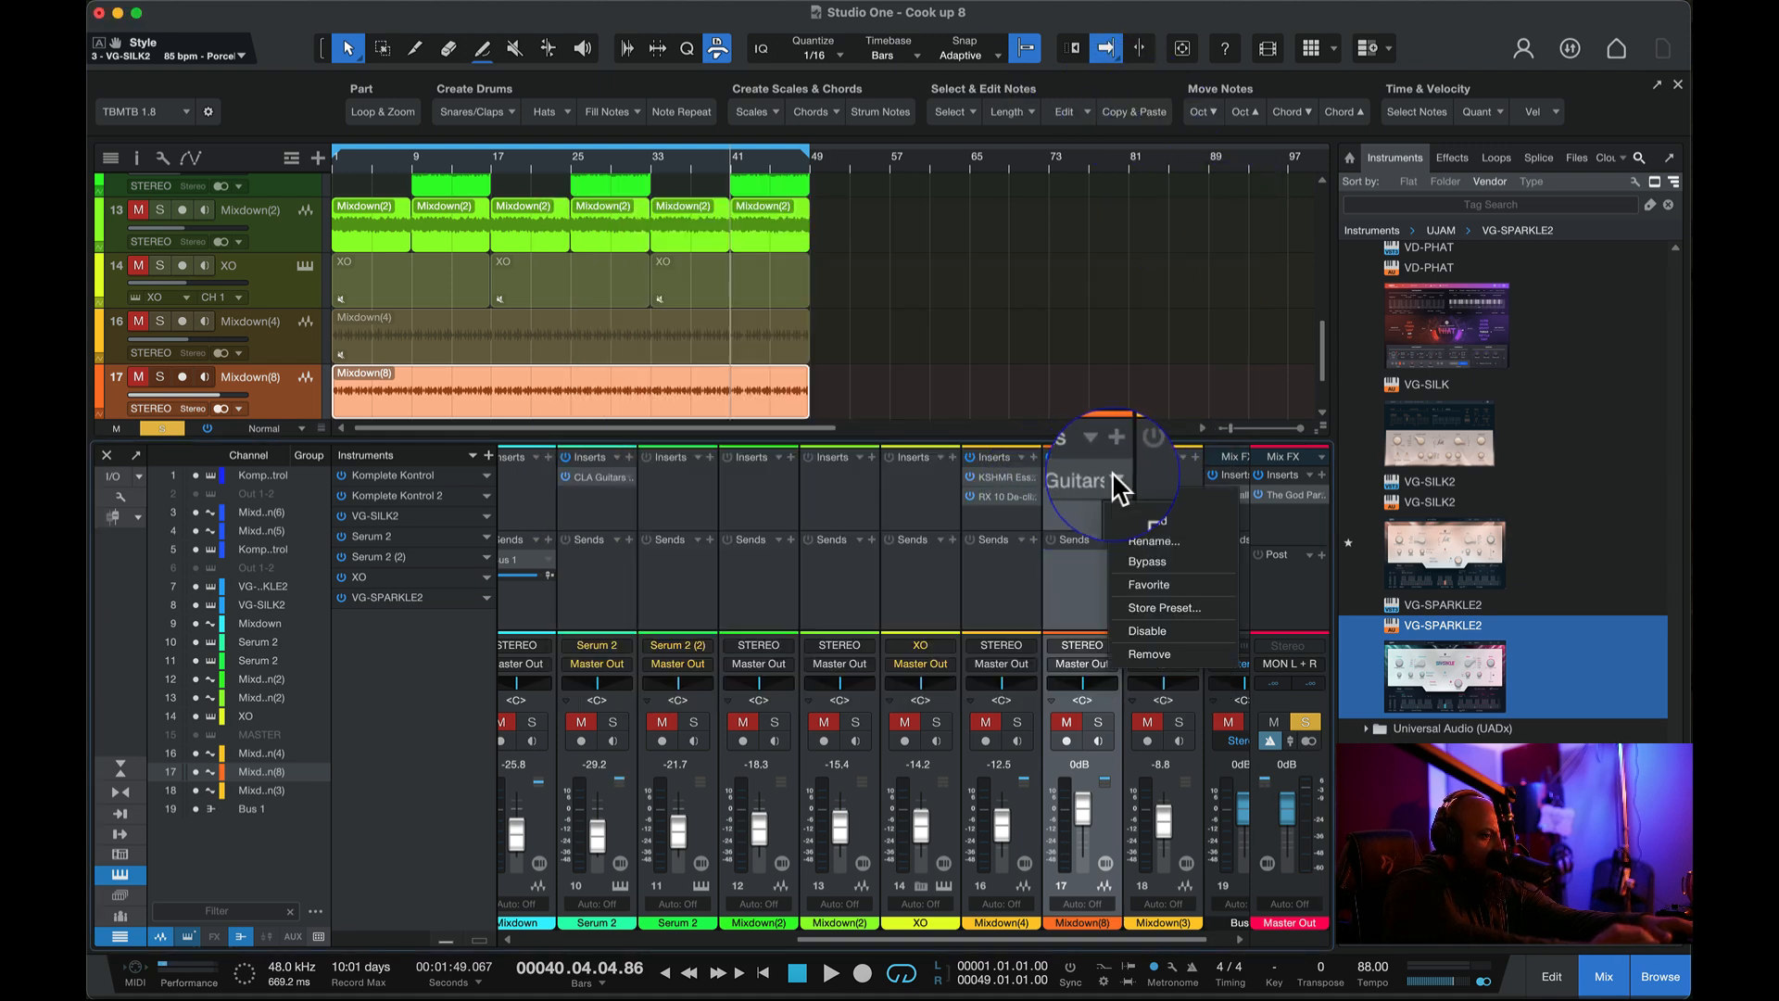
click(1149, 650)
scroll(715, 569, left, 5)
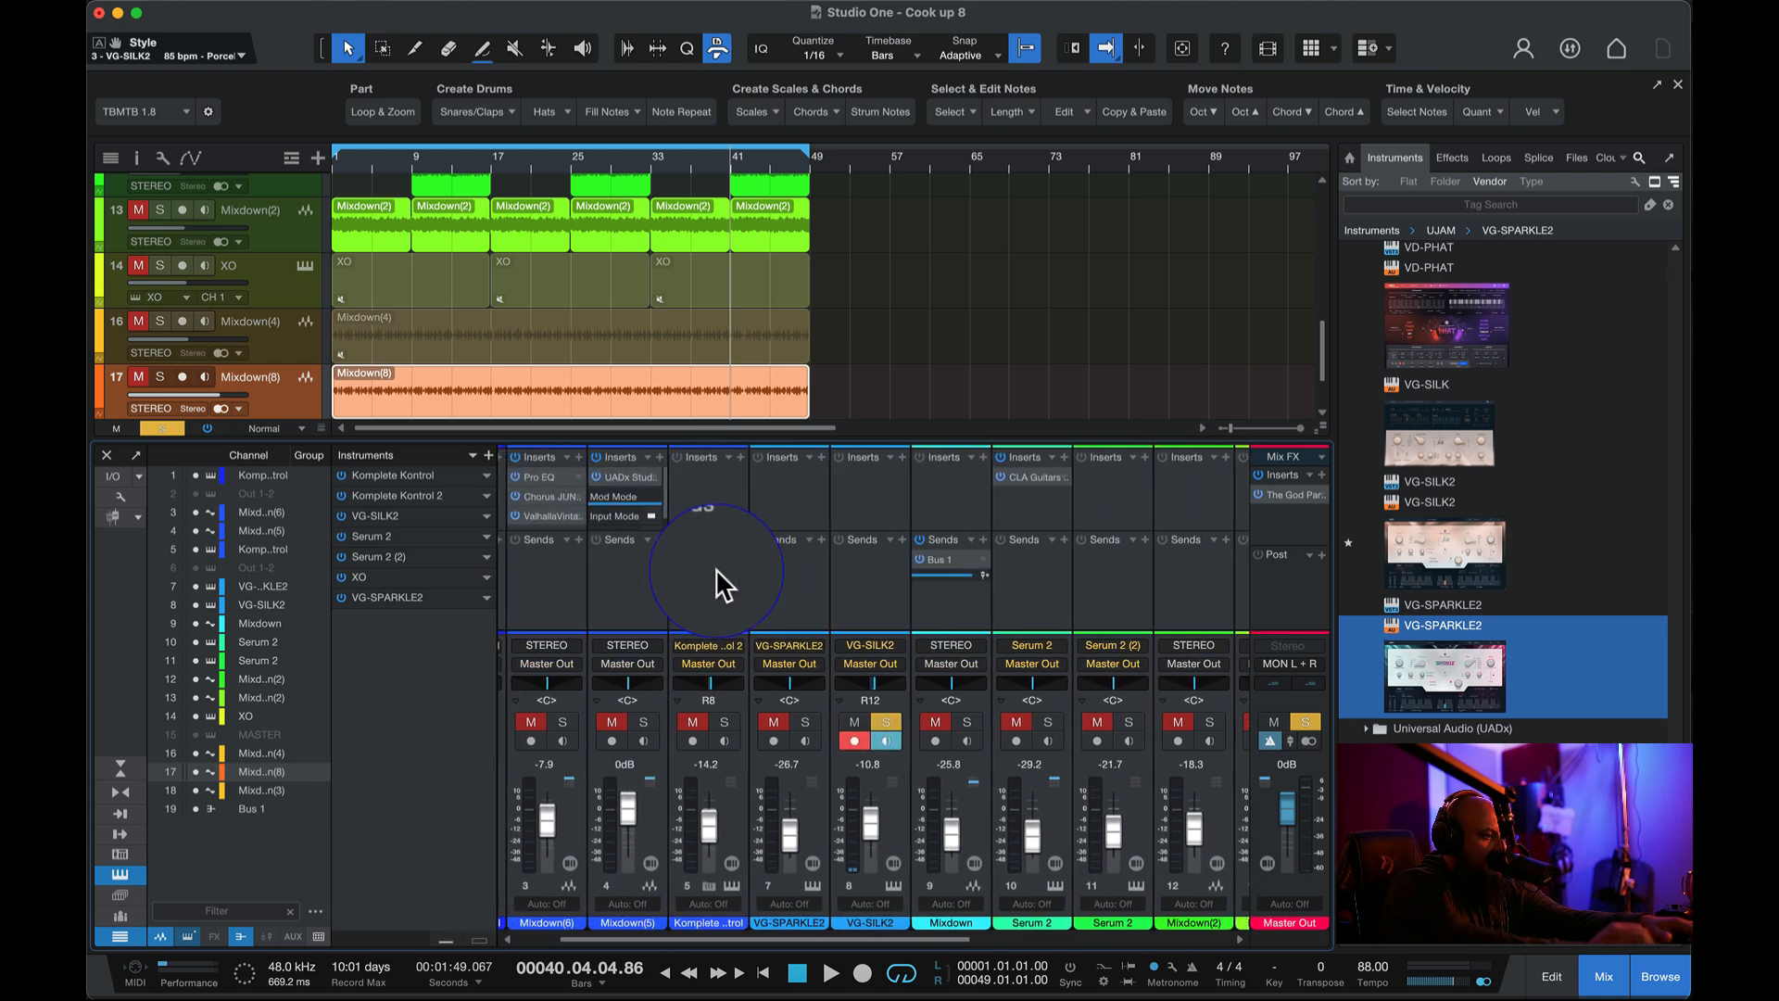
drag(1008, 476, 896, 474)
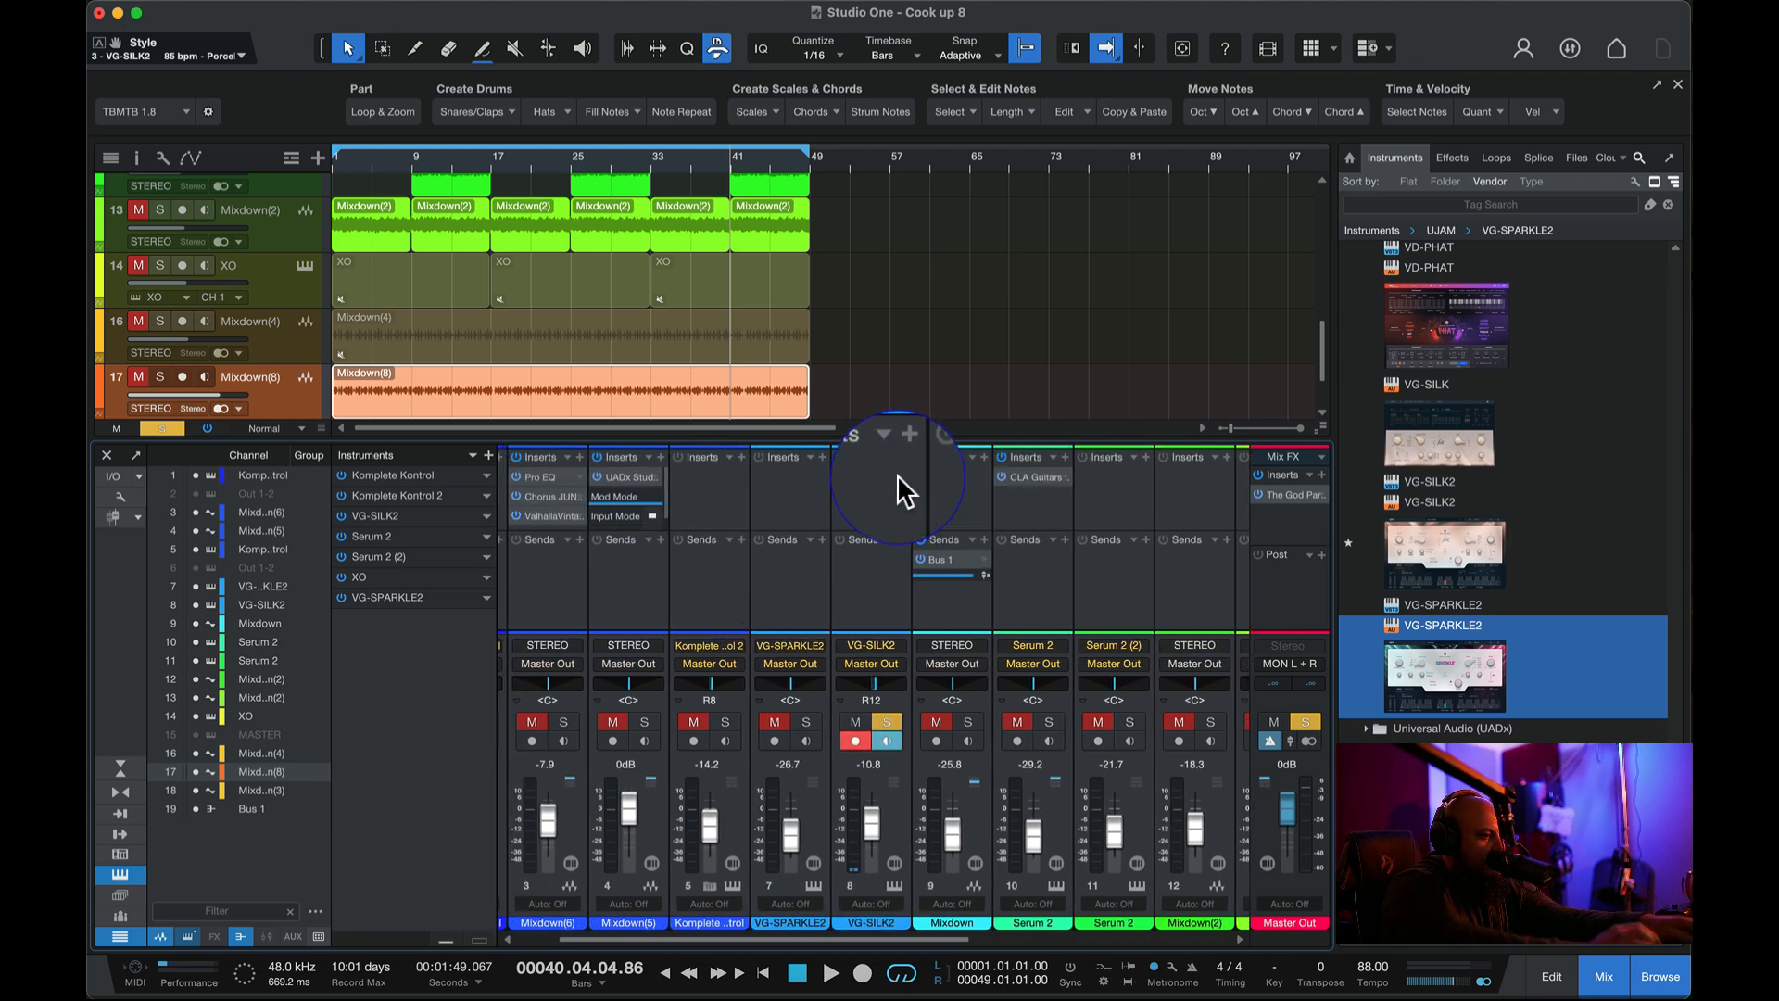
click(1219, 198)
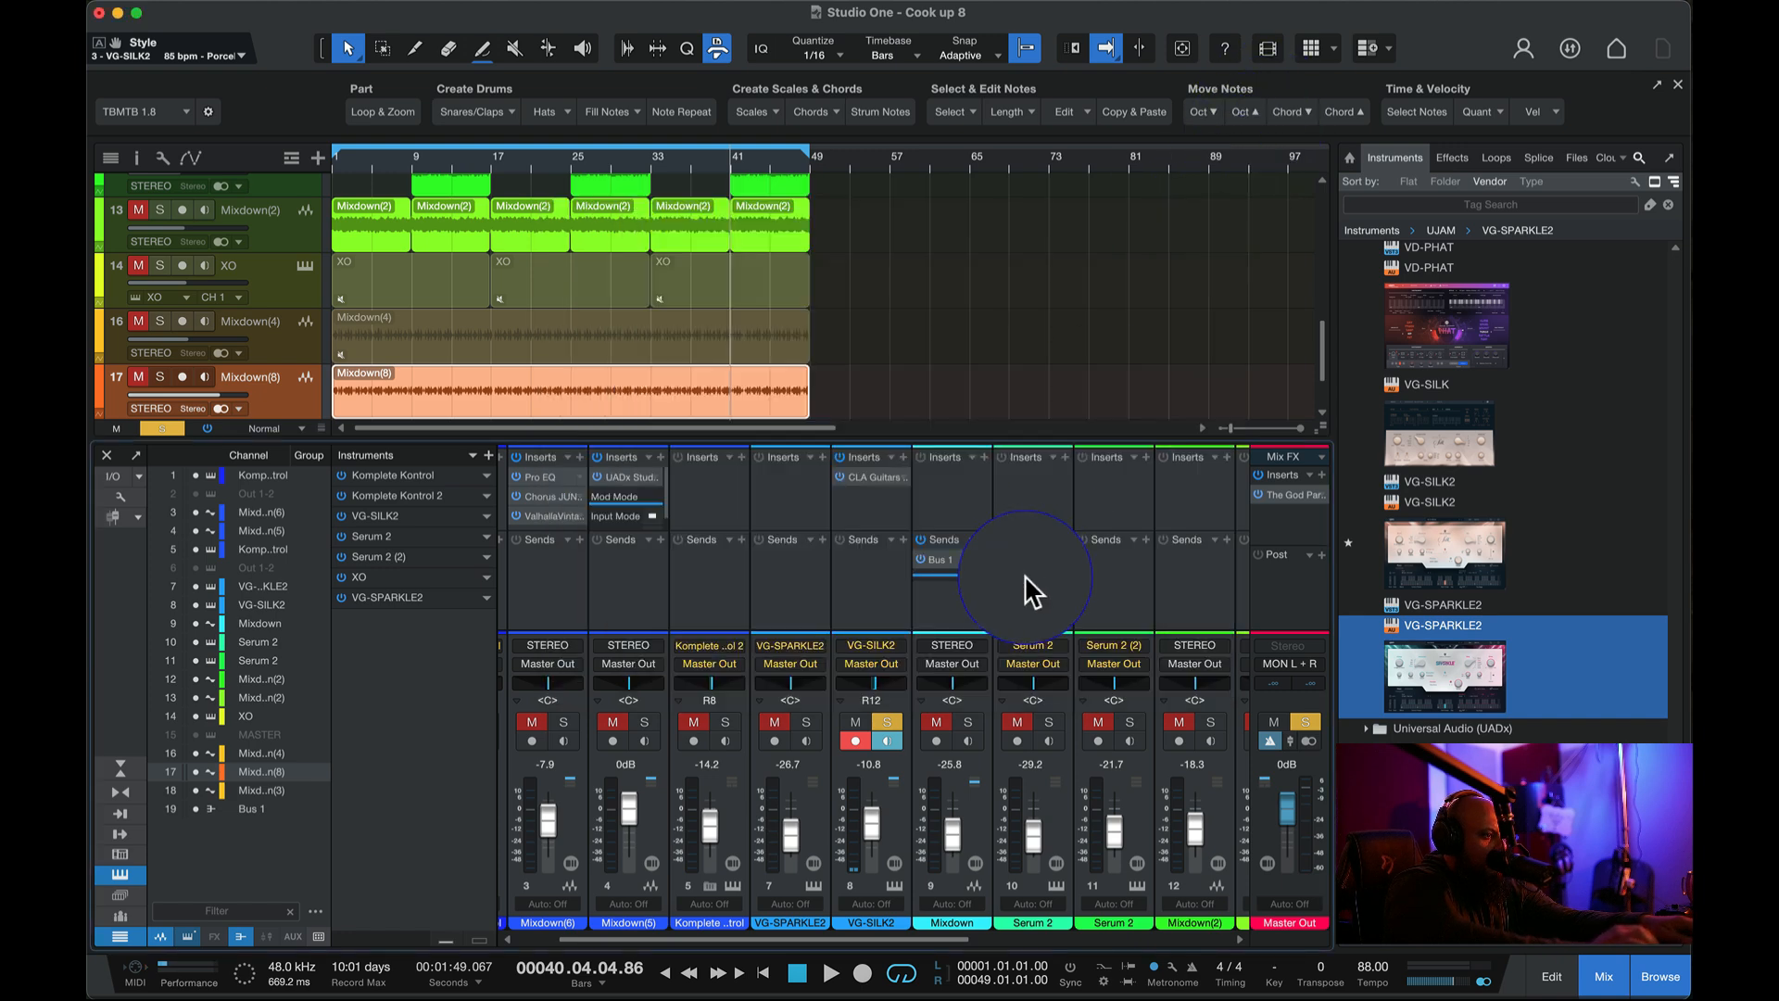
- Open CLA Guitars on VG-SILK2, play from the song start and compare the sound with the effect bypassed and active
click(853, 476)
scroll(356, 294, up, 2)
scroll(355, 283, up, 8)
click(331, 167)
key(space)
click(558, 241)
click(559, 241)
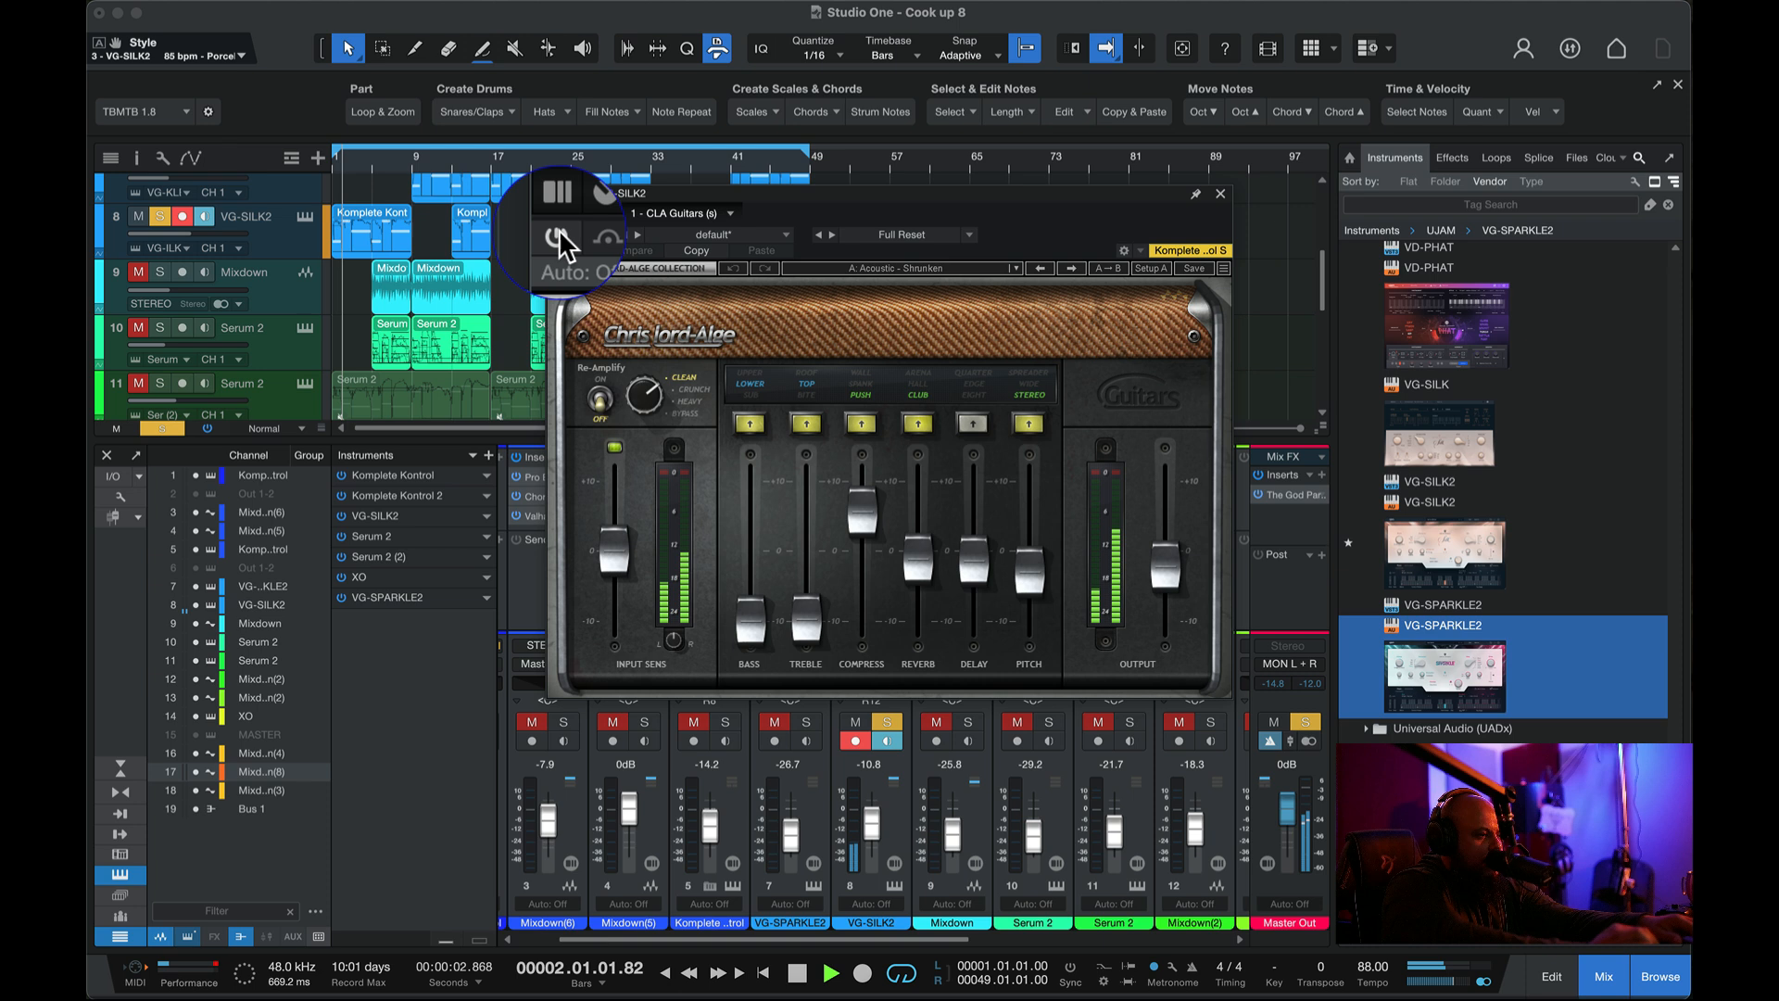
click(558, 241)
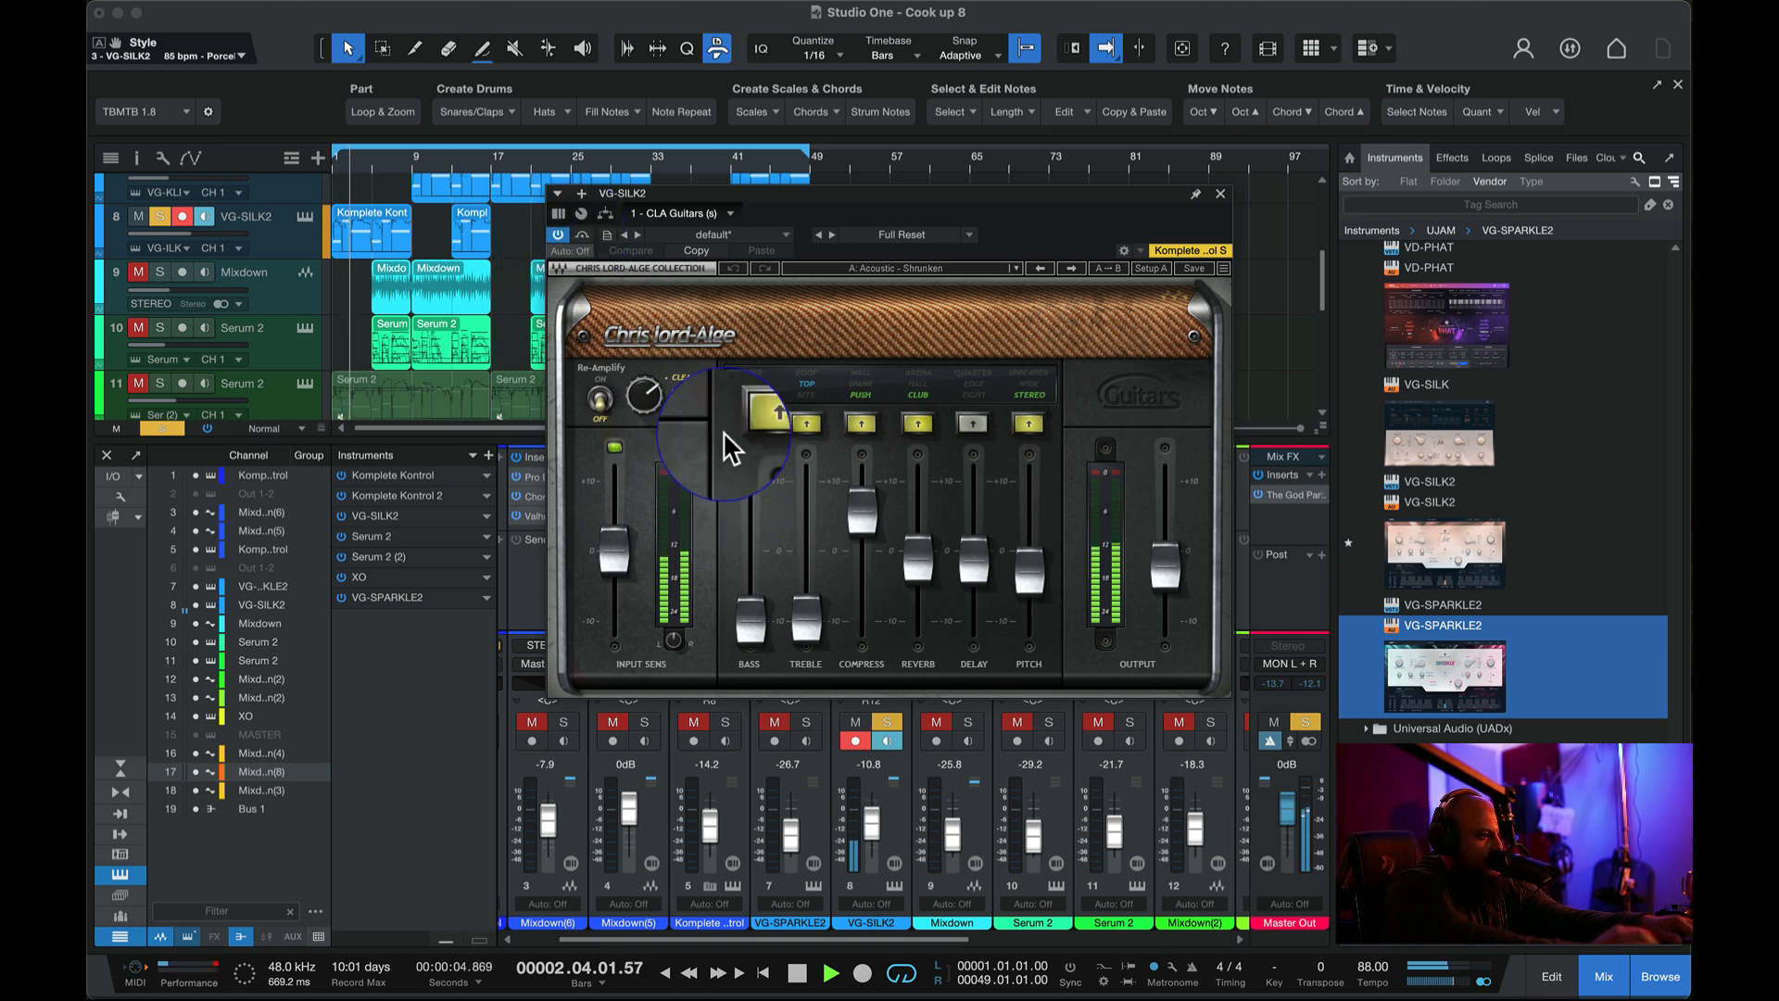
- Step through the CLA Guitars presets on VG-SILK2 to load DI - Strat You Were Here, and stop playback
click(1049, 267)
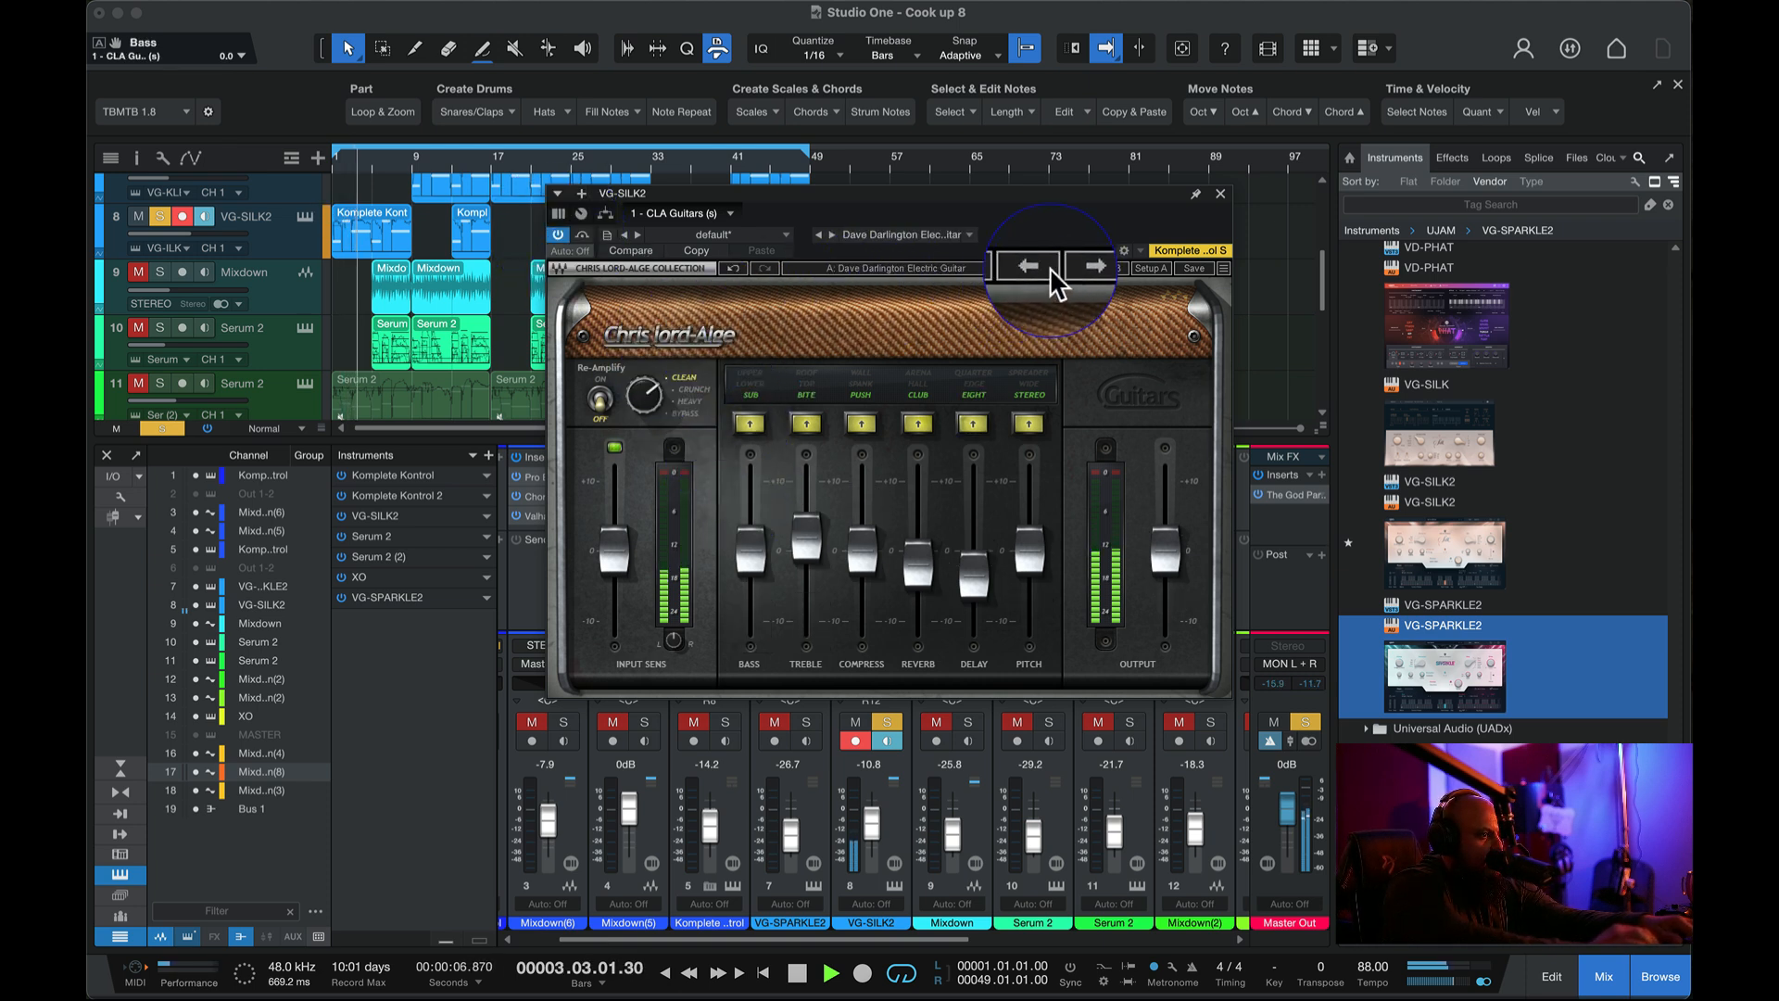
click(1048, 267)
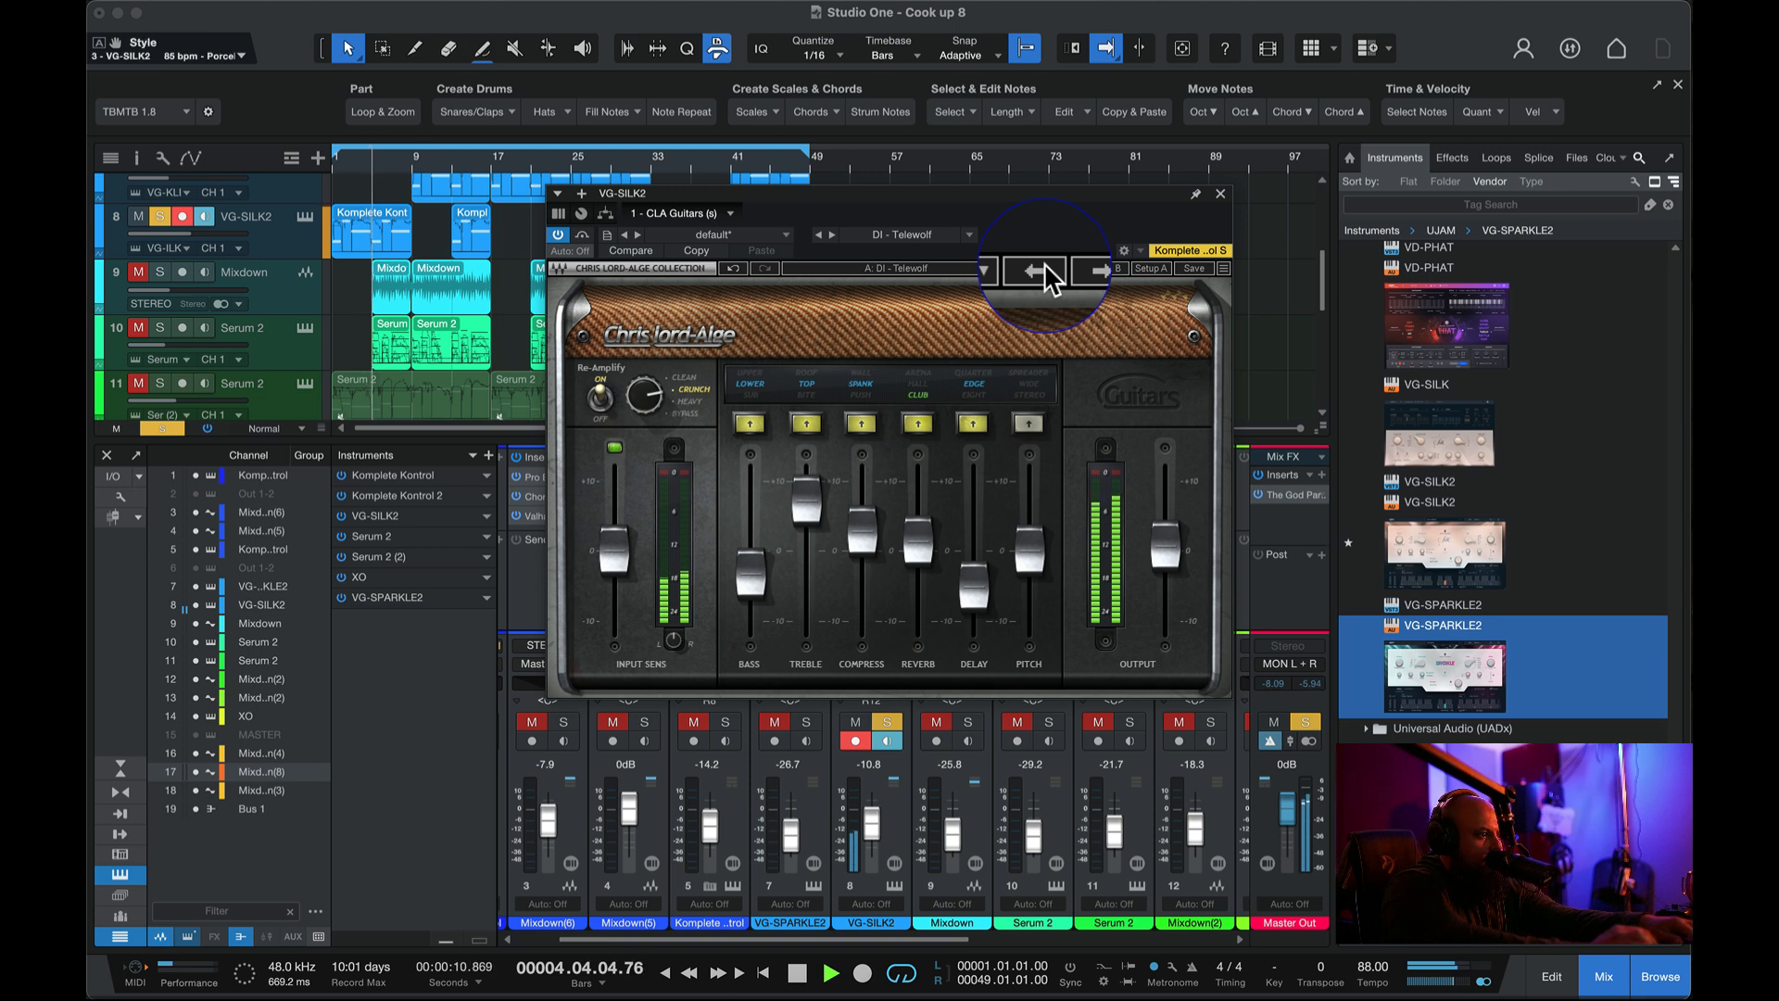
click(1045, 265)
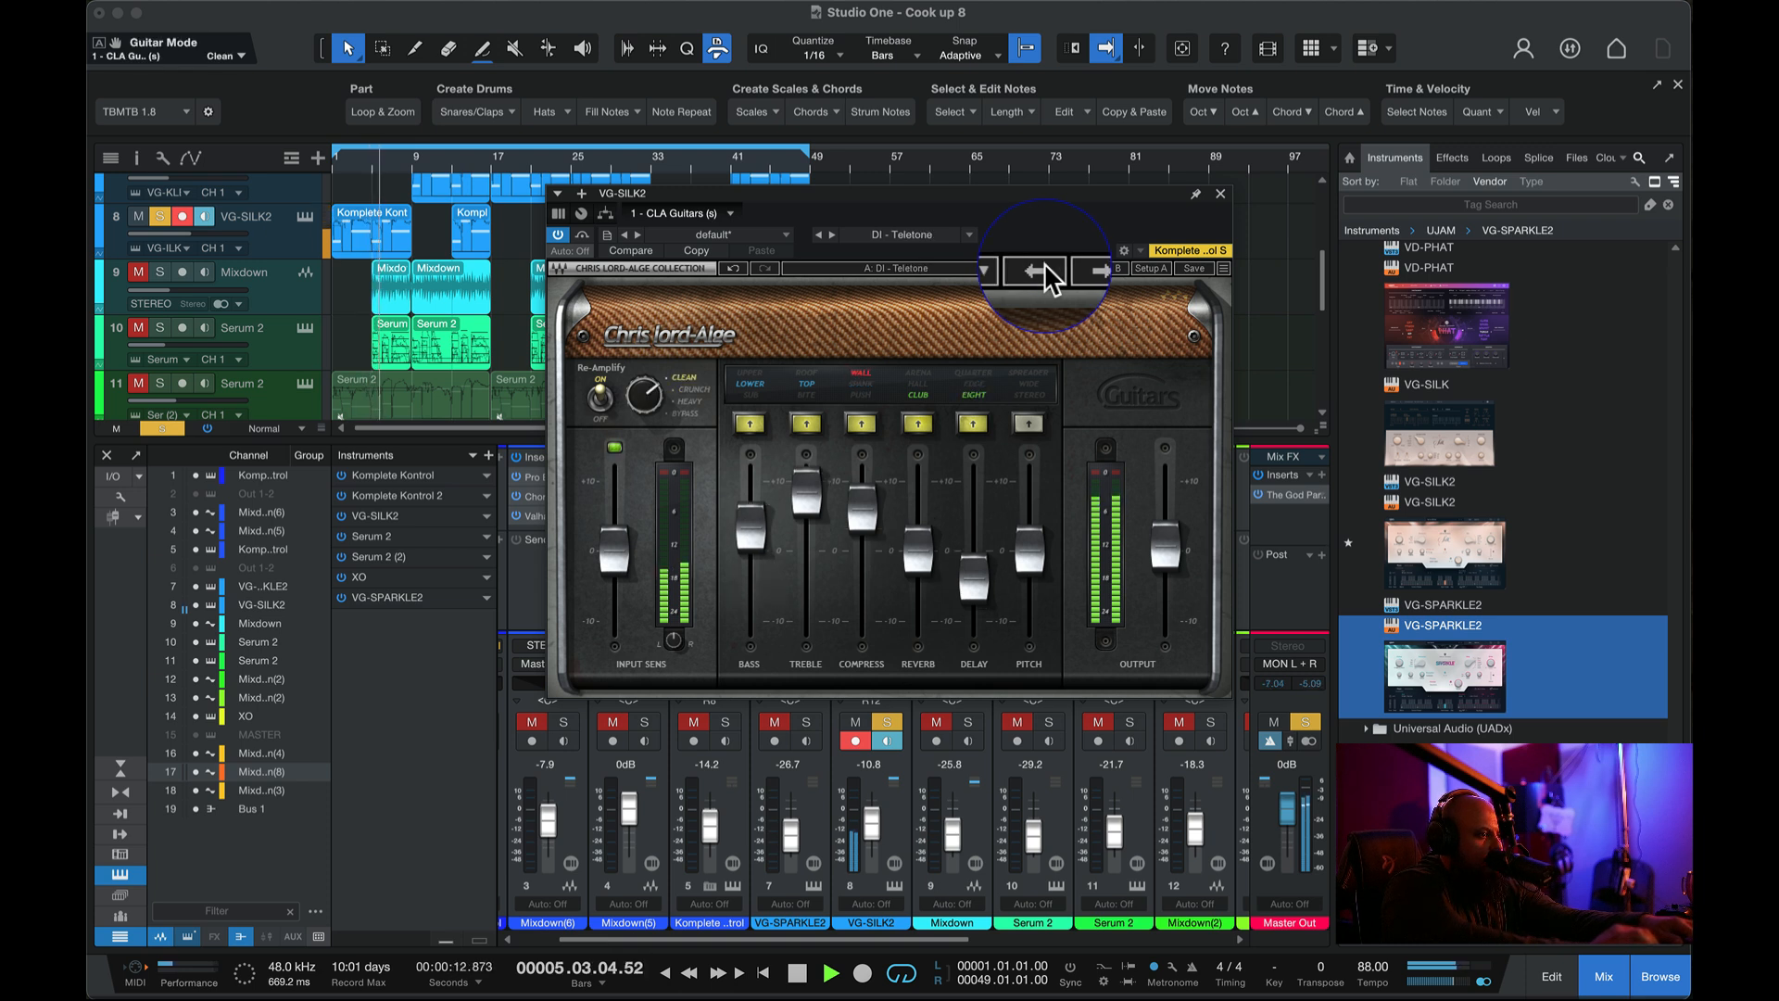
click(1045, 265)
click(1045, 265)
click(1043, 265)
click(1043, 265)
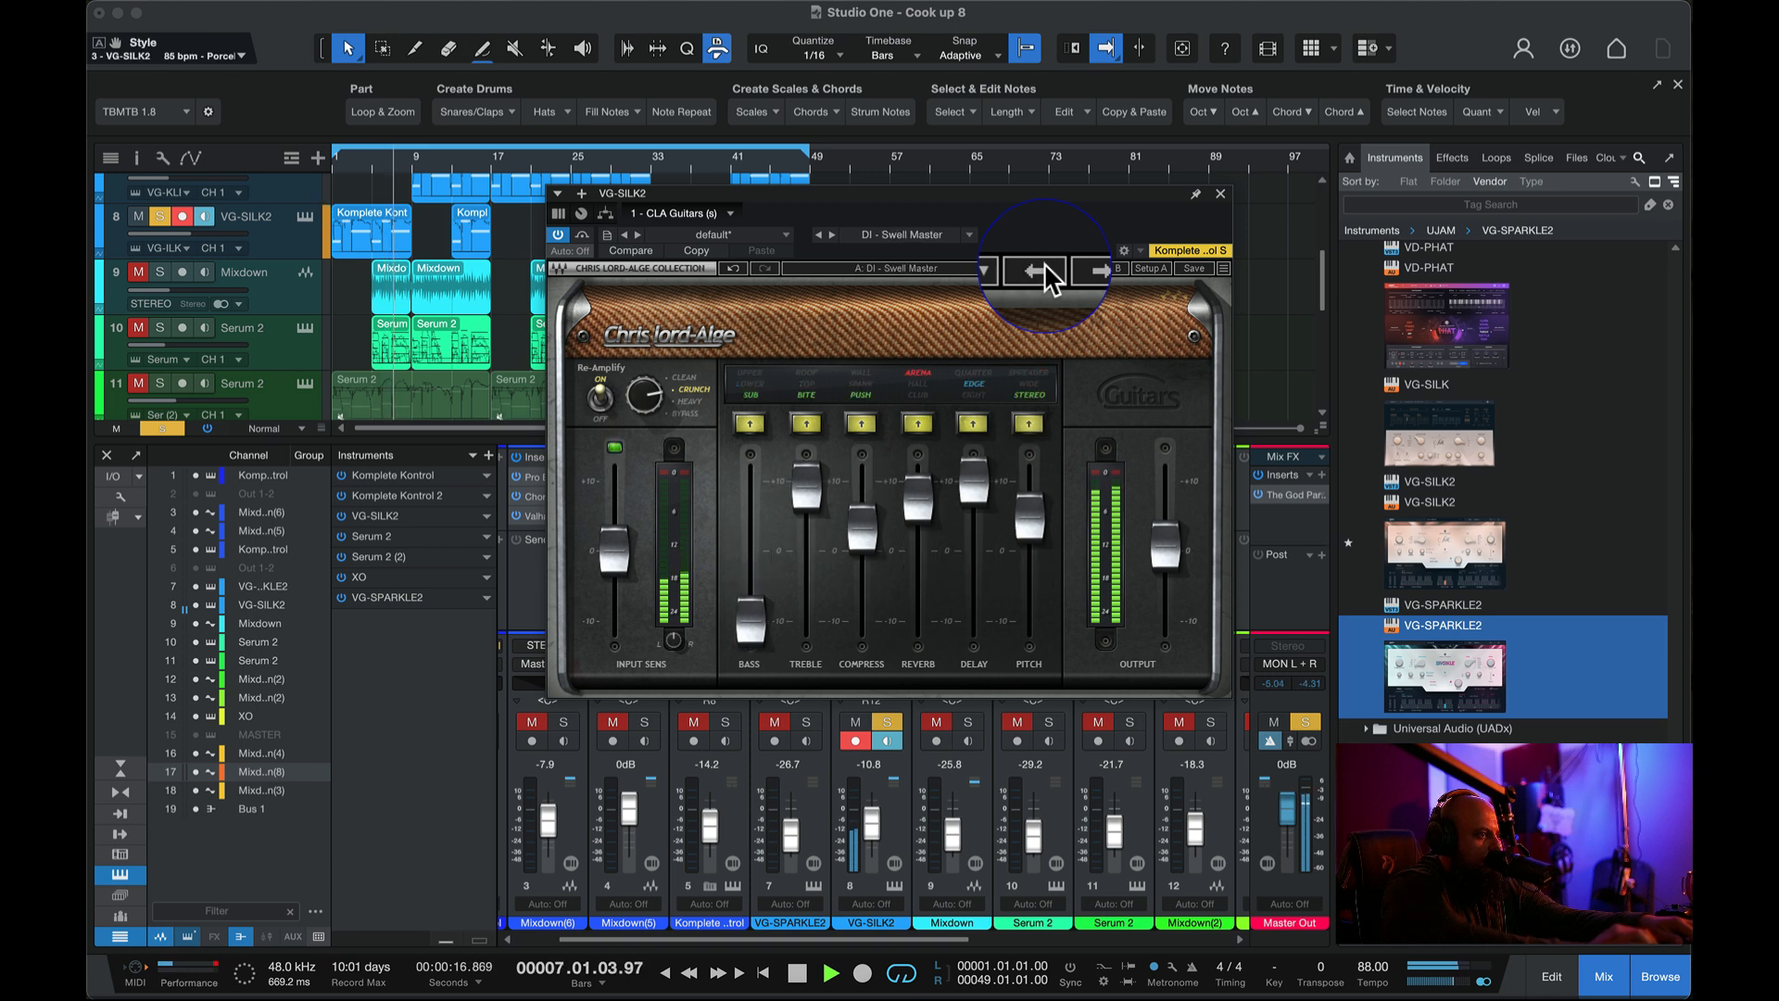
click(1043, 265)
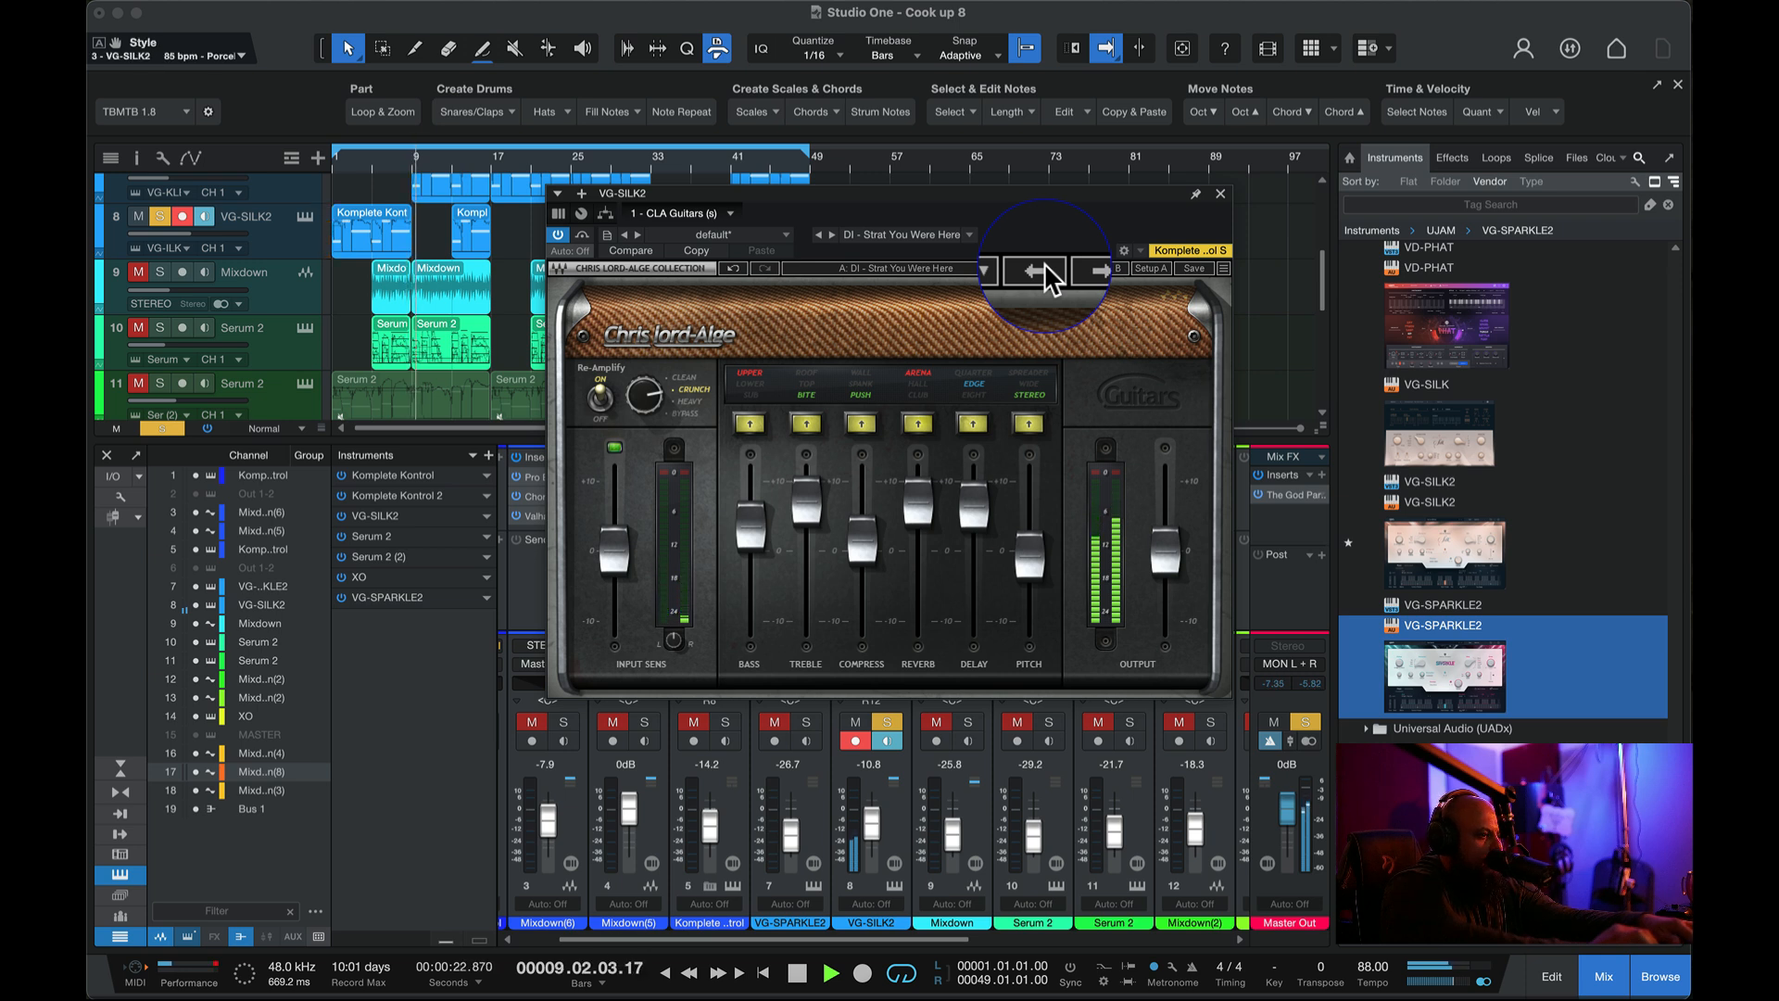
key(space)
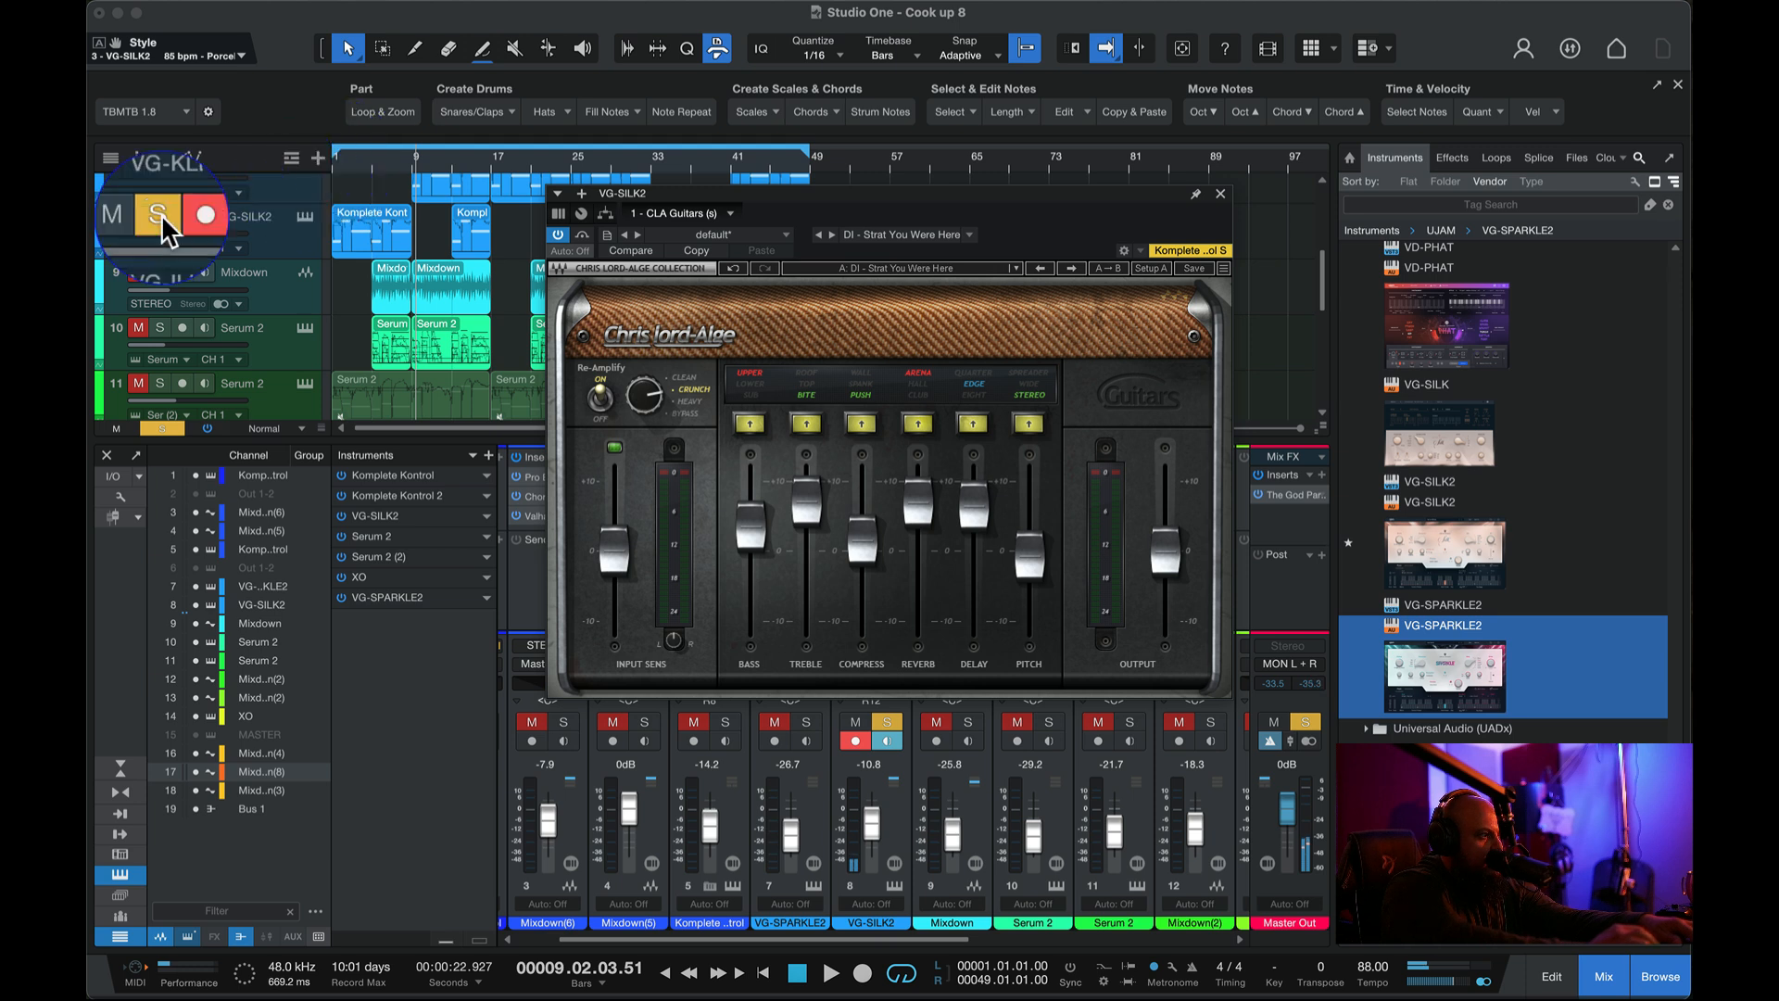
- Lower the CLA Guitars output to -8.2 dB while the full mix plays unsoloed from the song start, and close the plug-in window
click(163, 428)
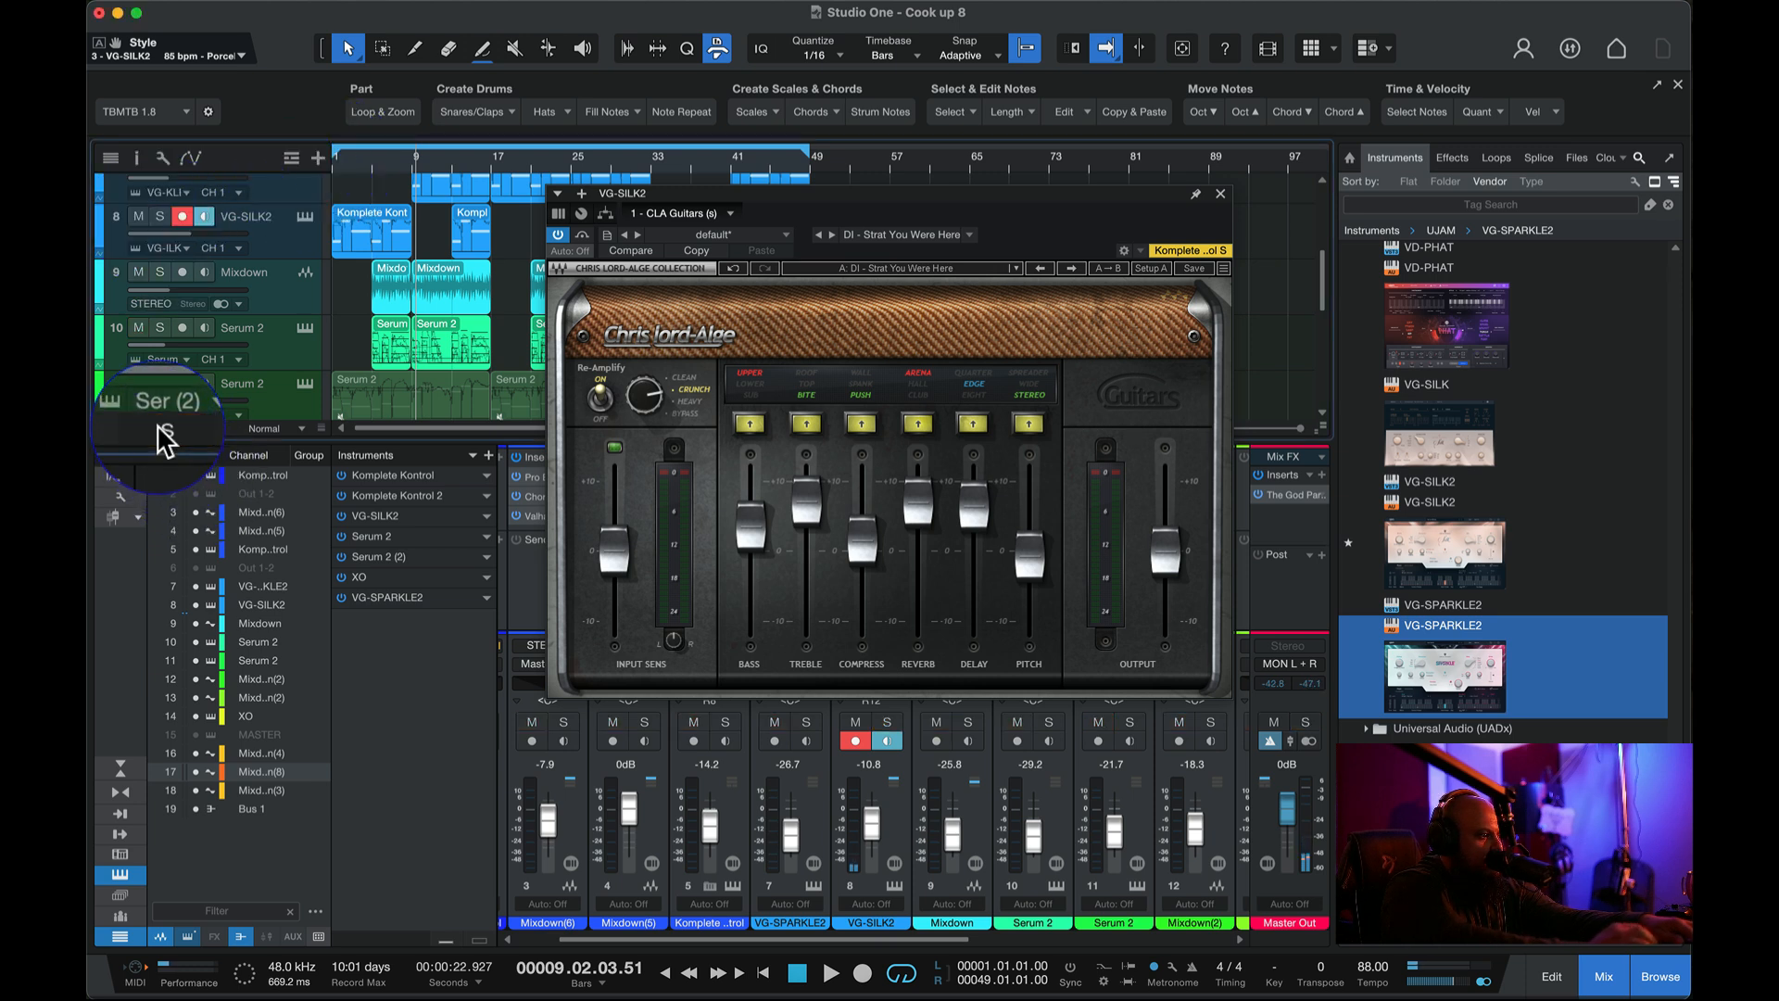
click(332, 162)
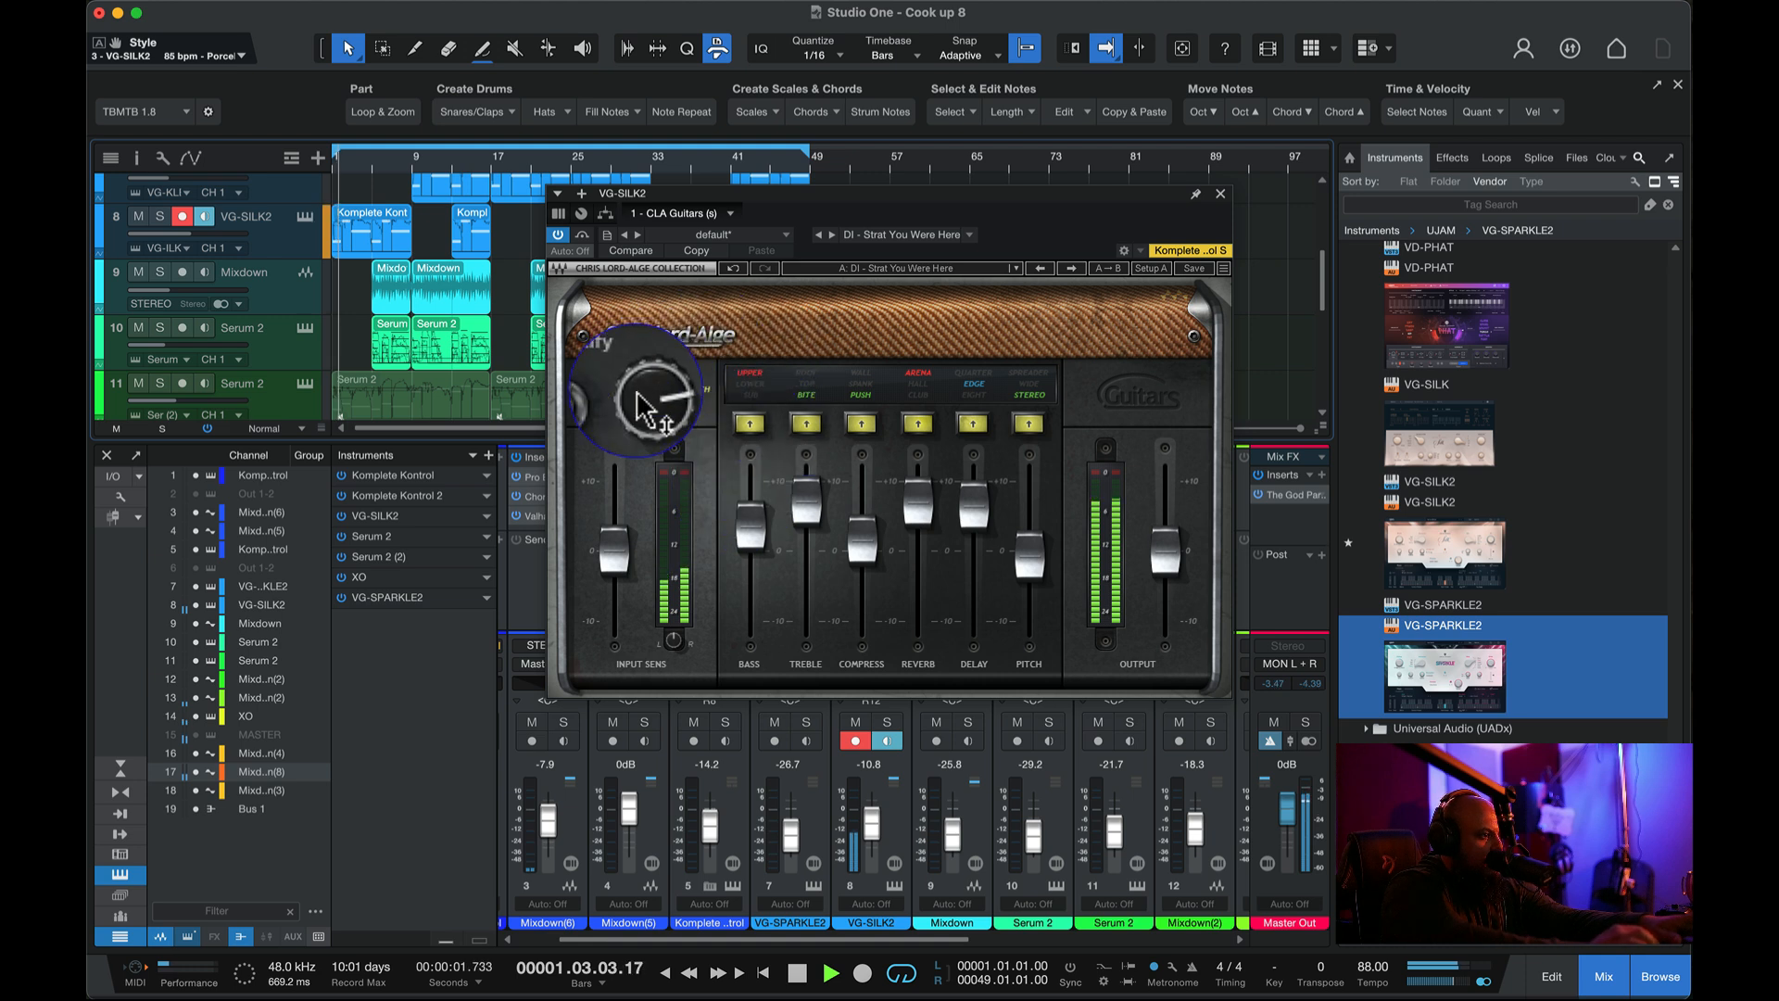
drag(1168, 556, 1195, 722)
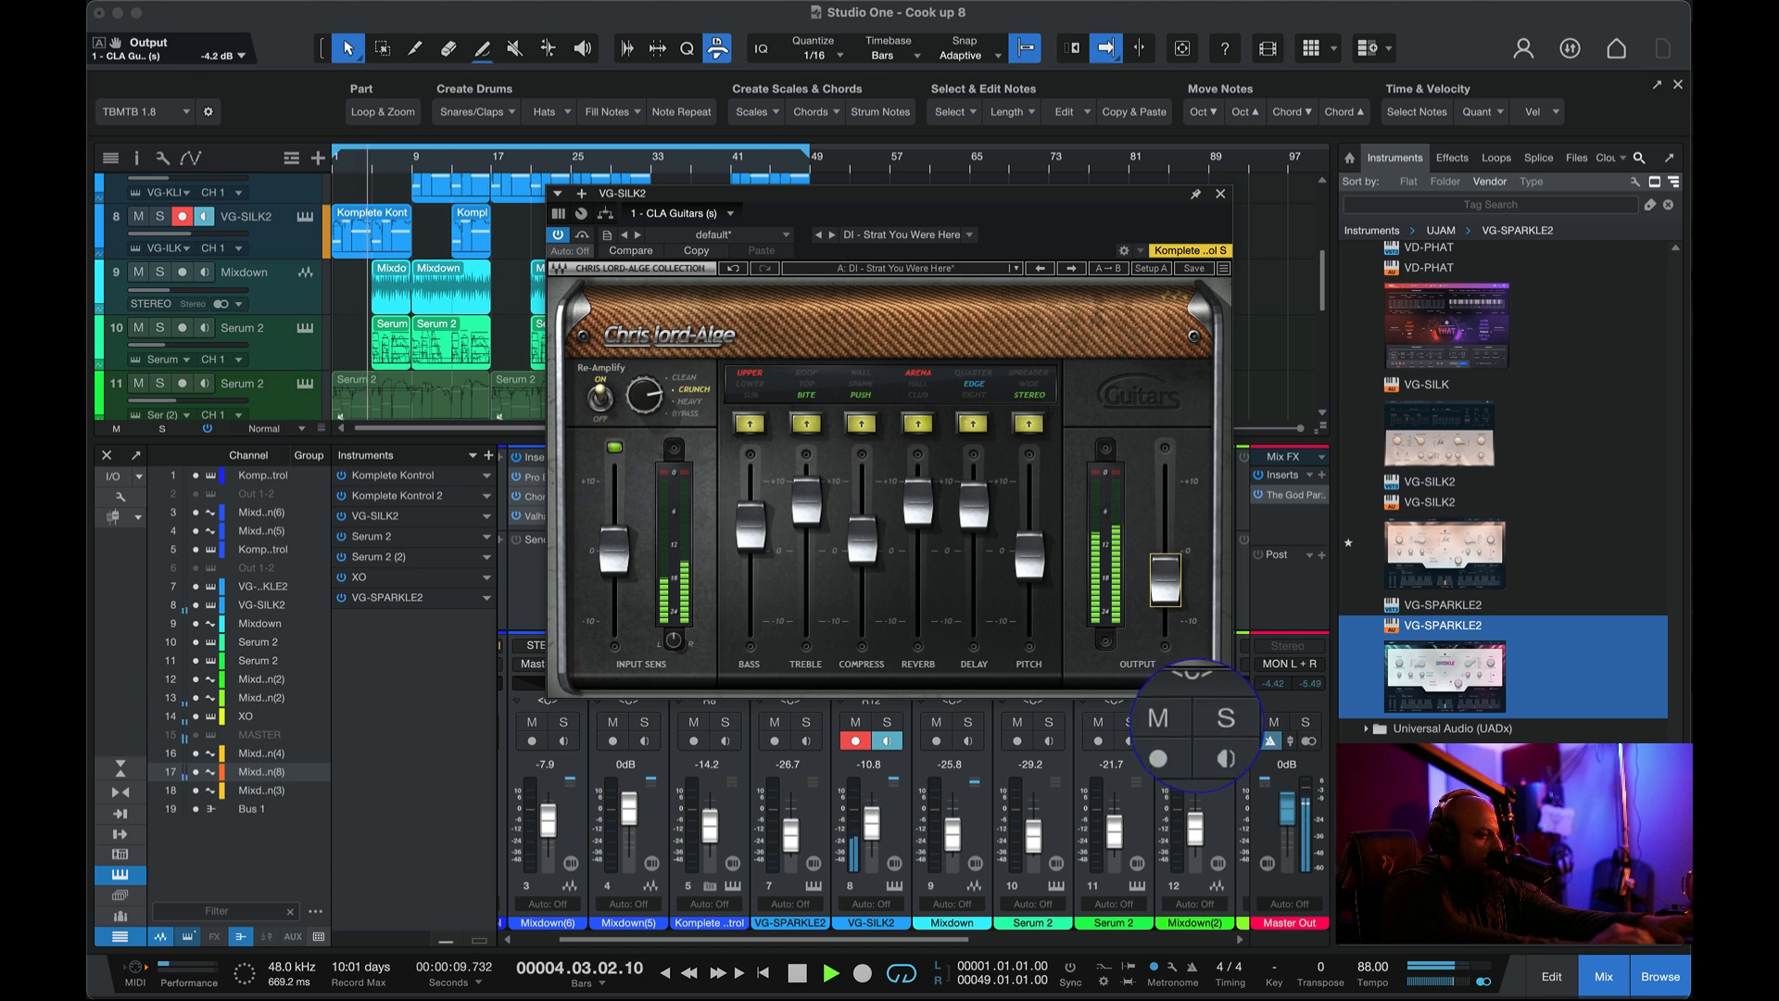
drag(1165, 581, 1165, 608)
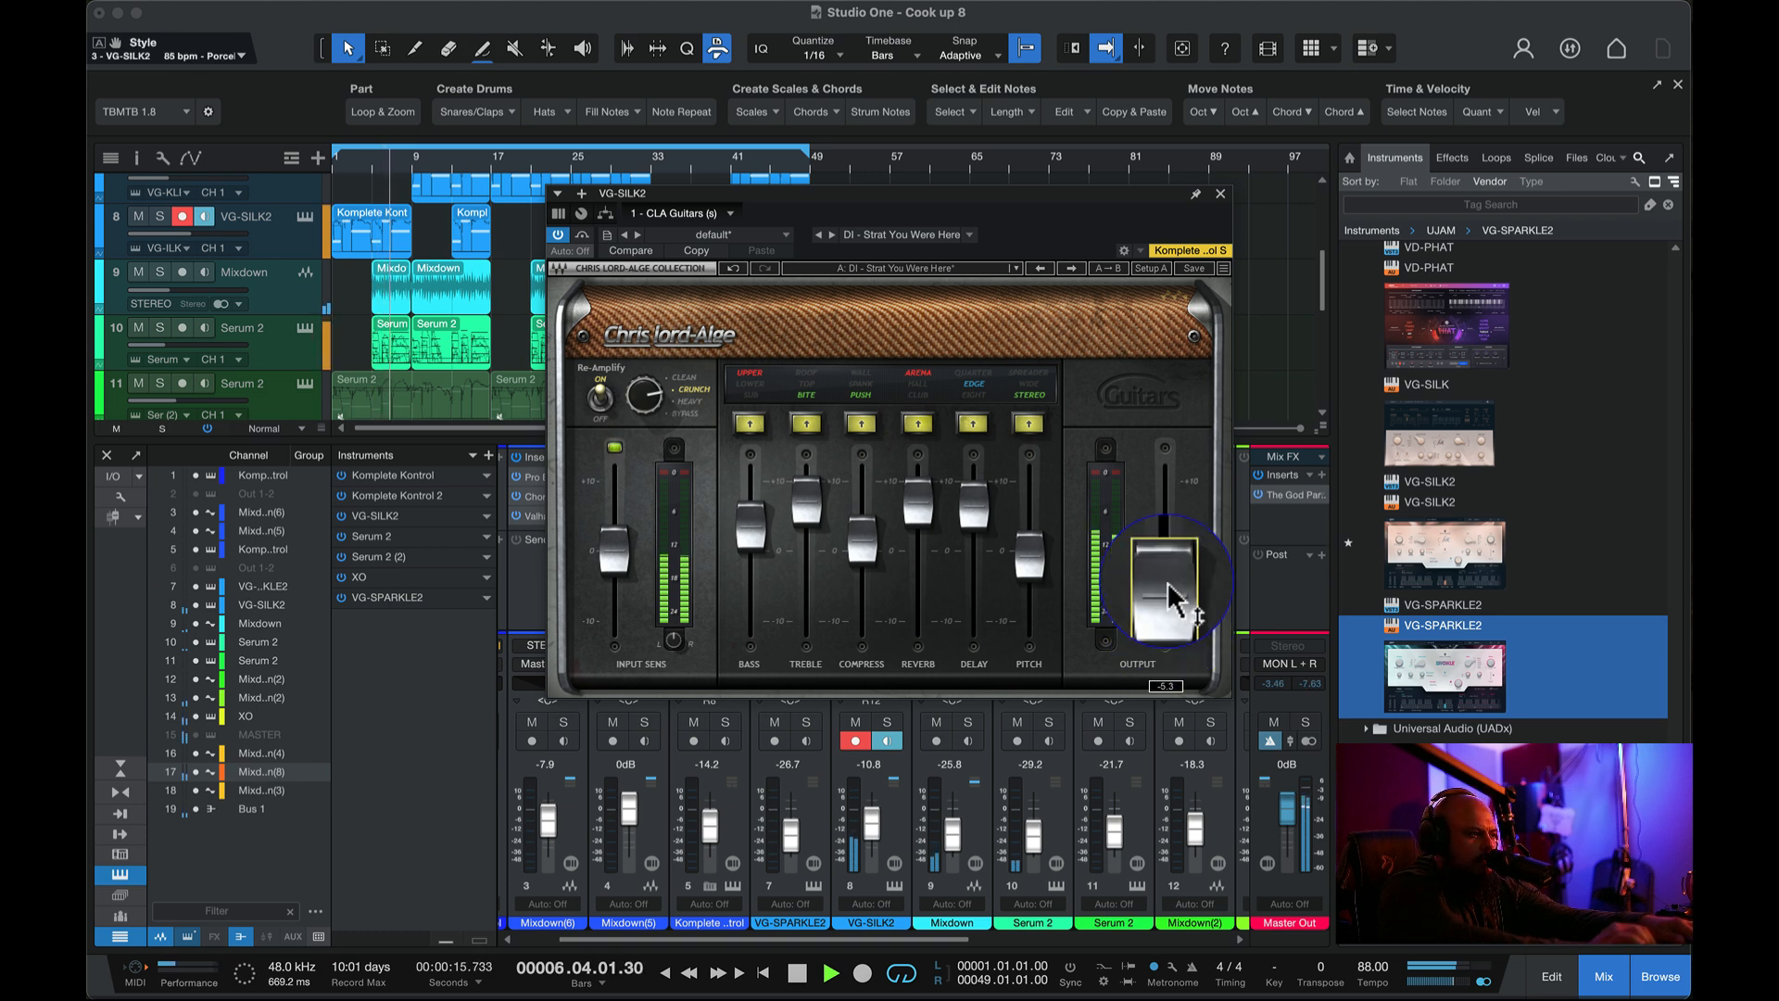
drag(1158, 579, 1176, 618)
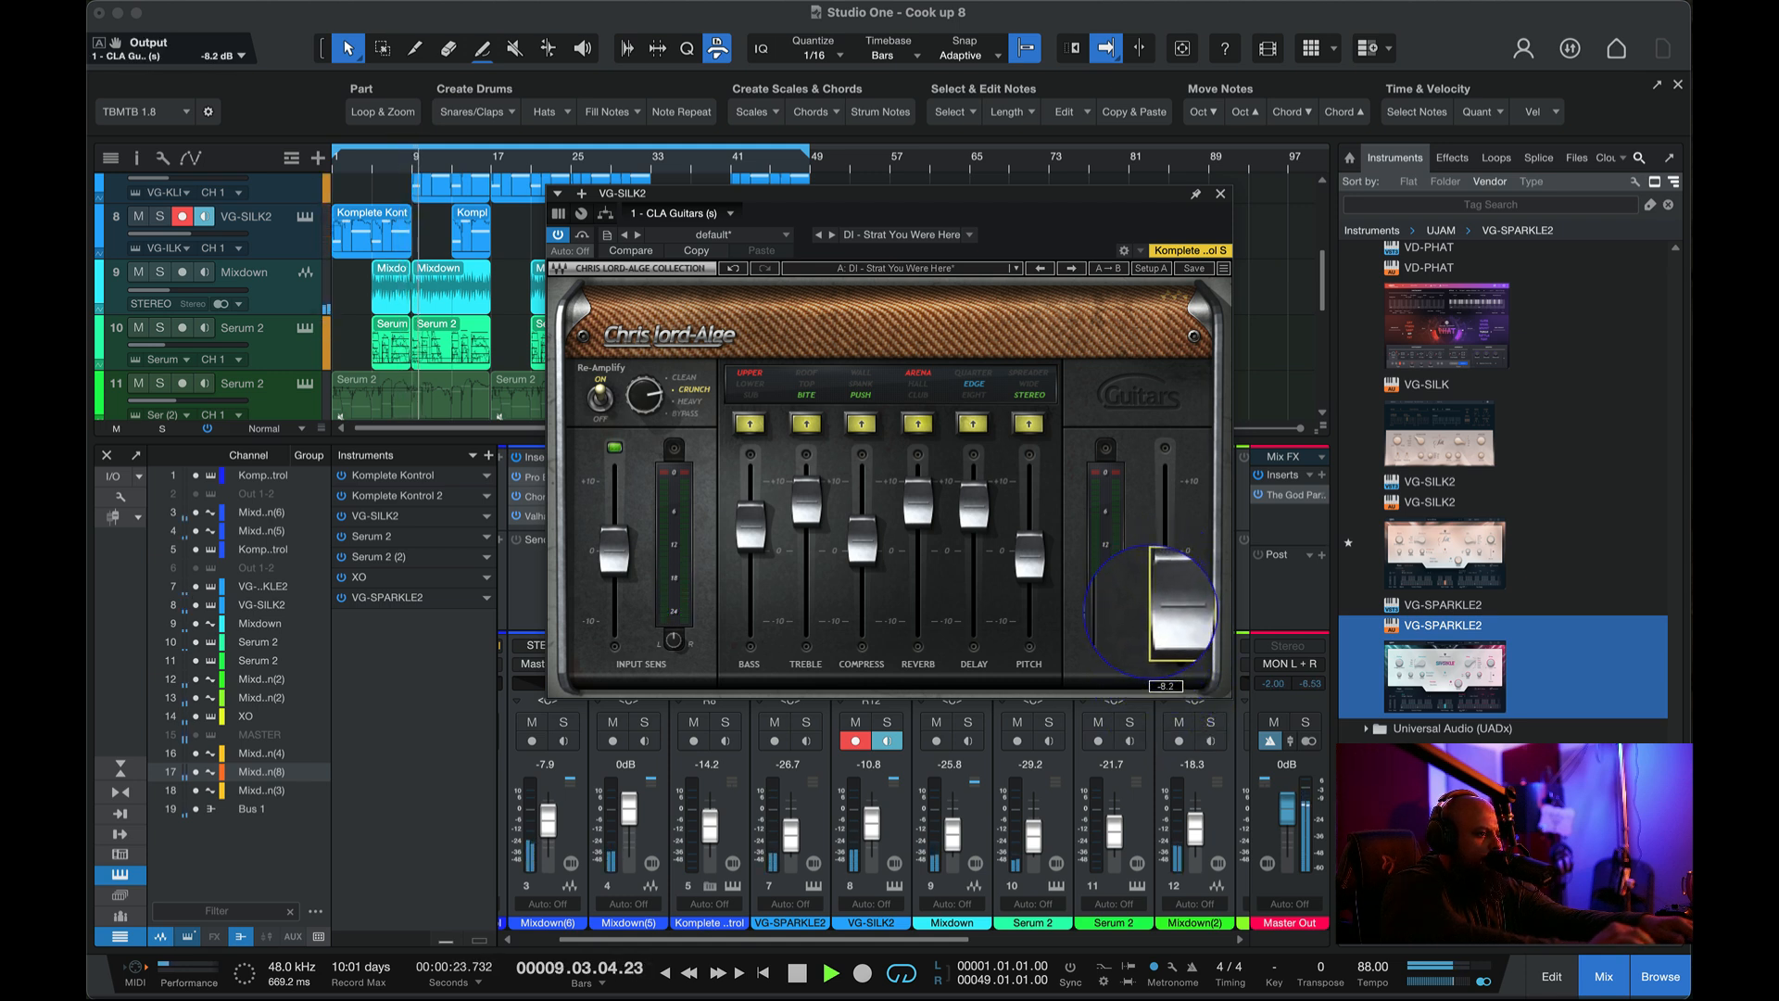
click(1219, 194)
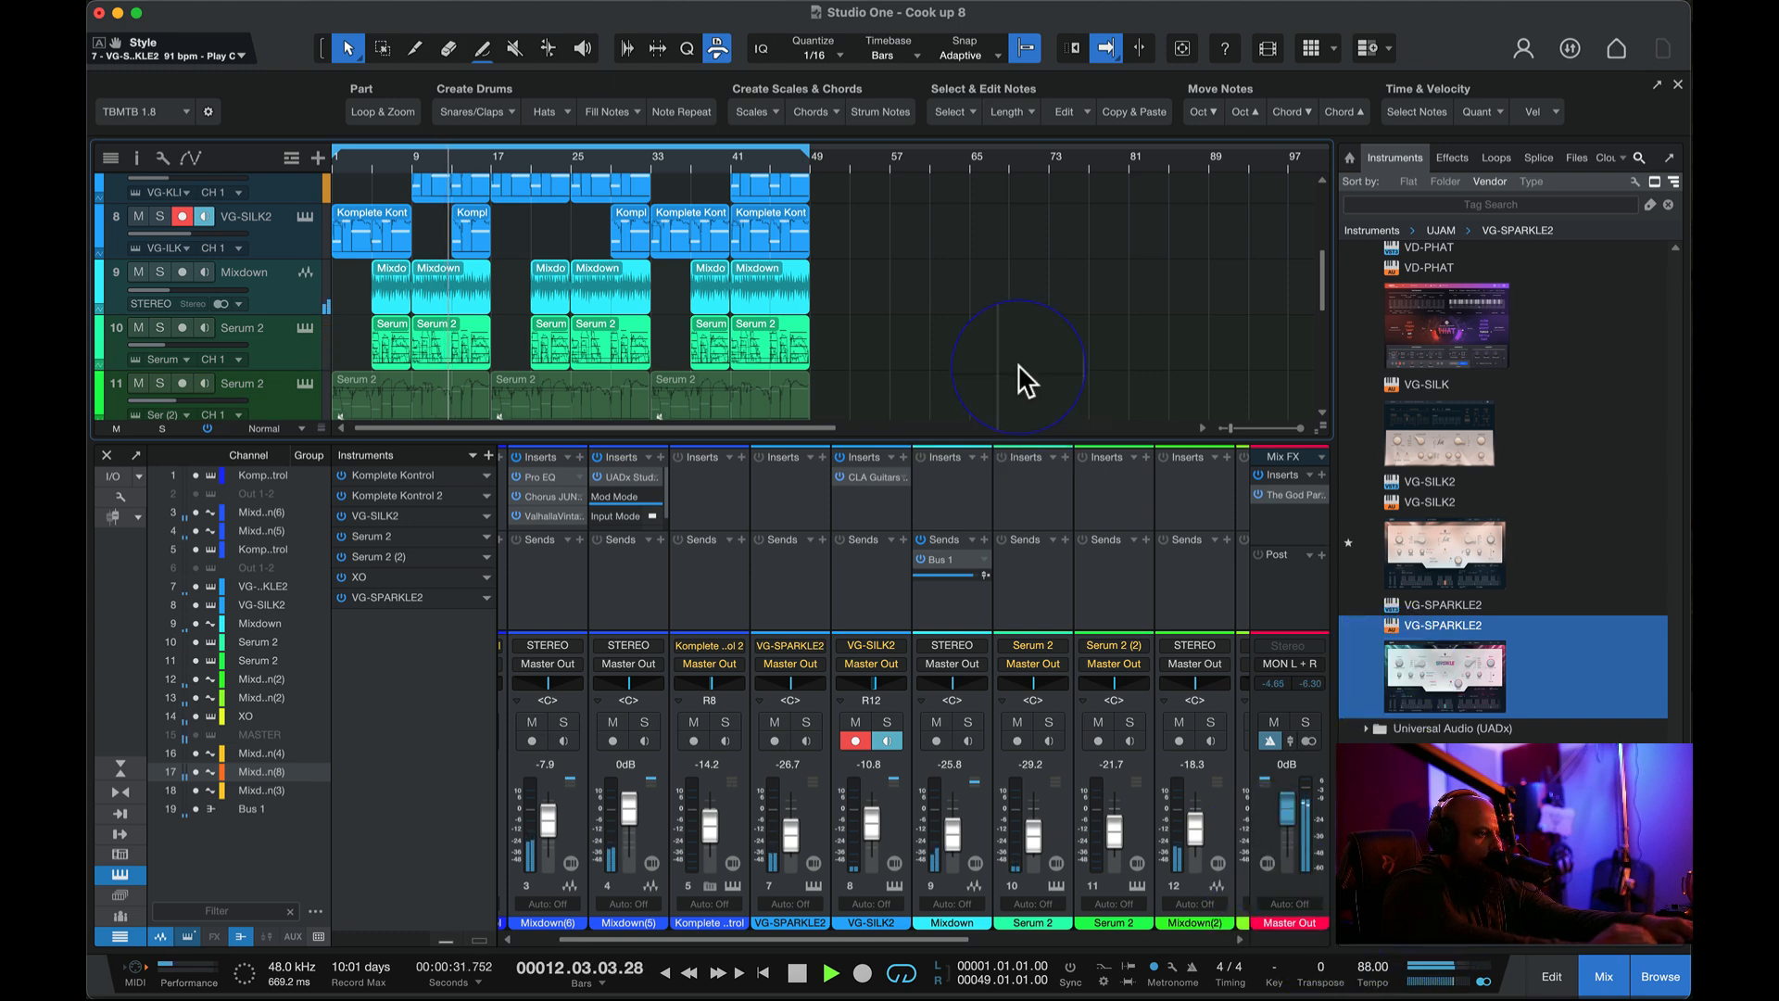
- Solo the Mixdown(8) track, listen to it on its own and stop playback
scroll(1017, 363, down, 6)
scroll(1017, 363, down, 2)
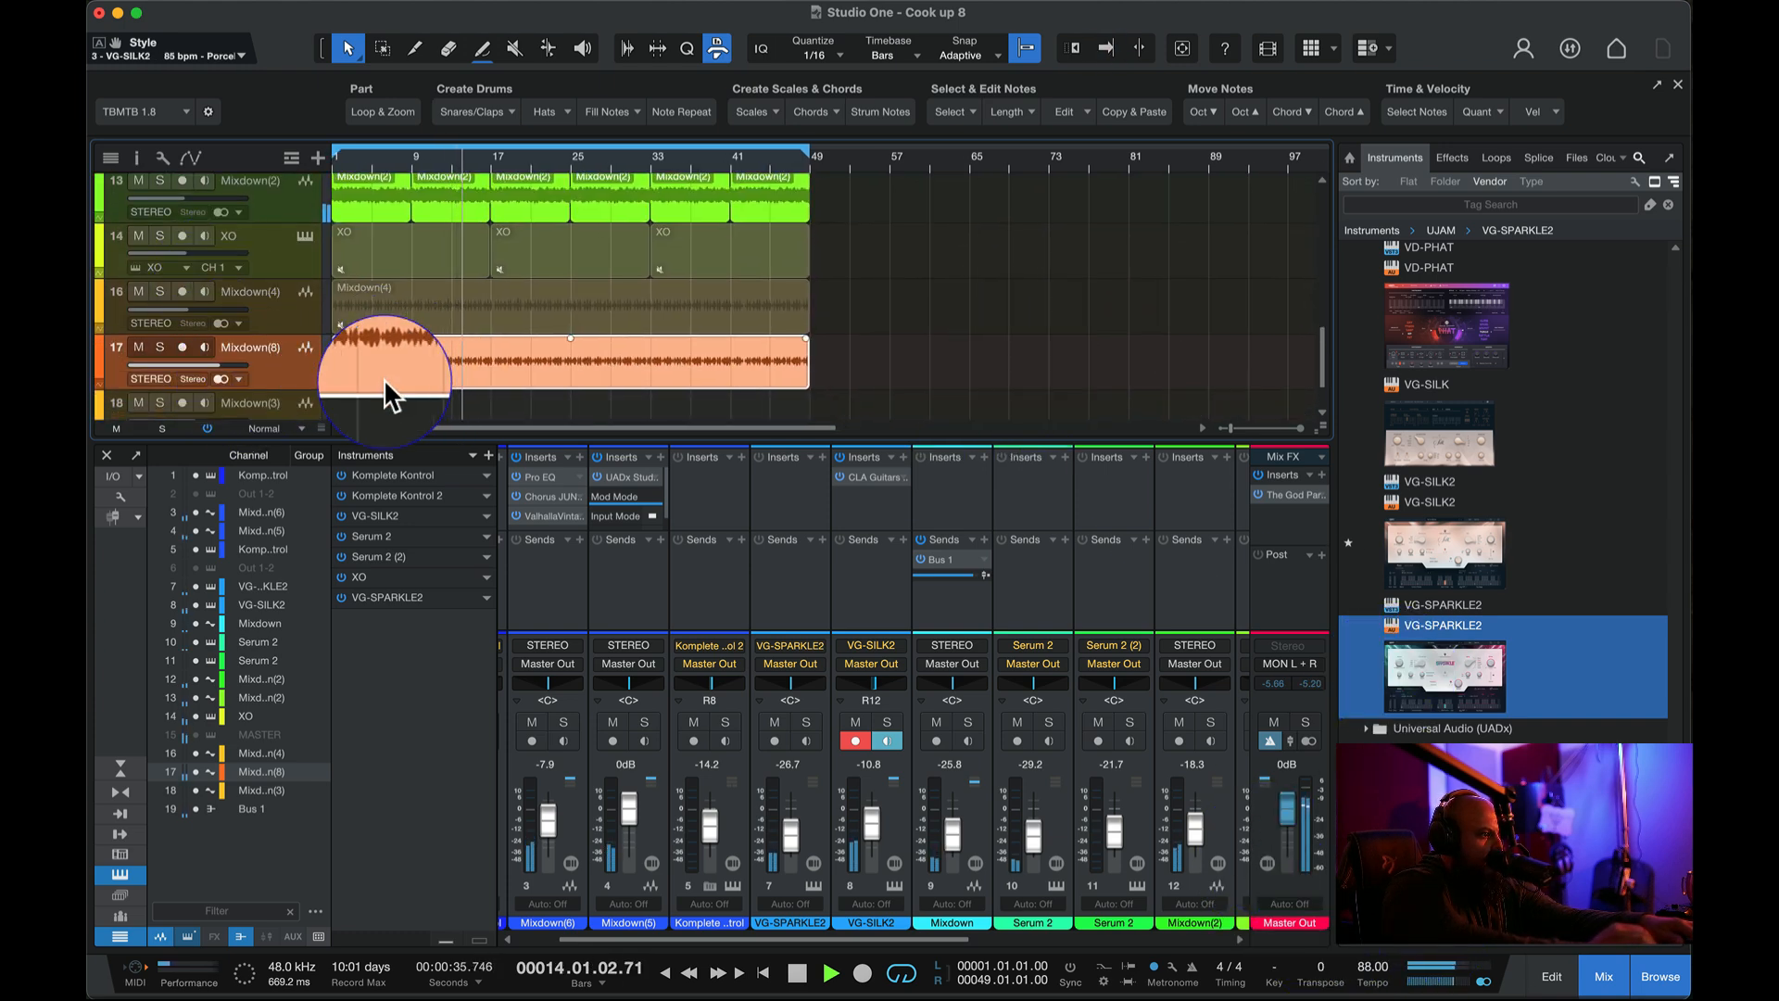
click(160, 348)
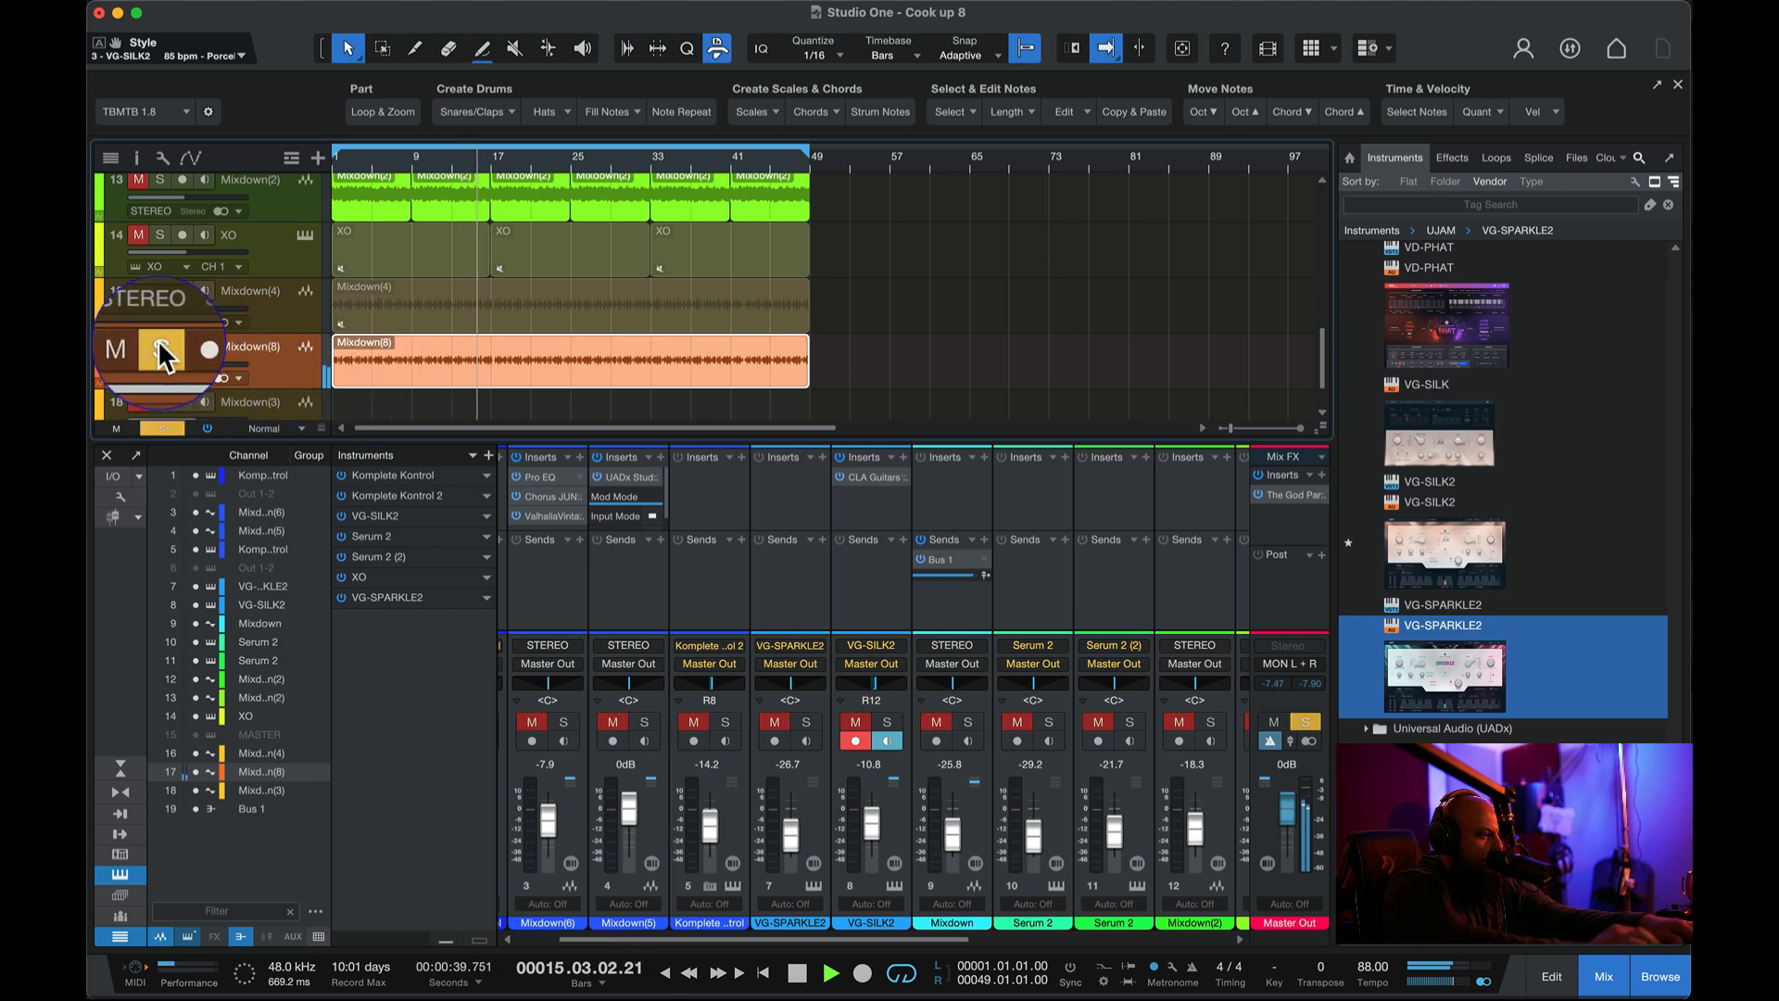
click(280, 364)
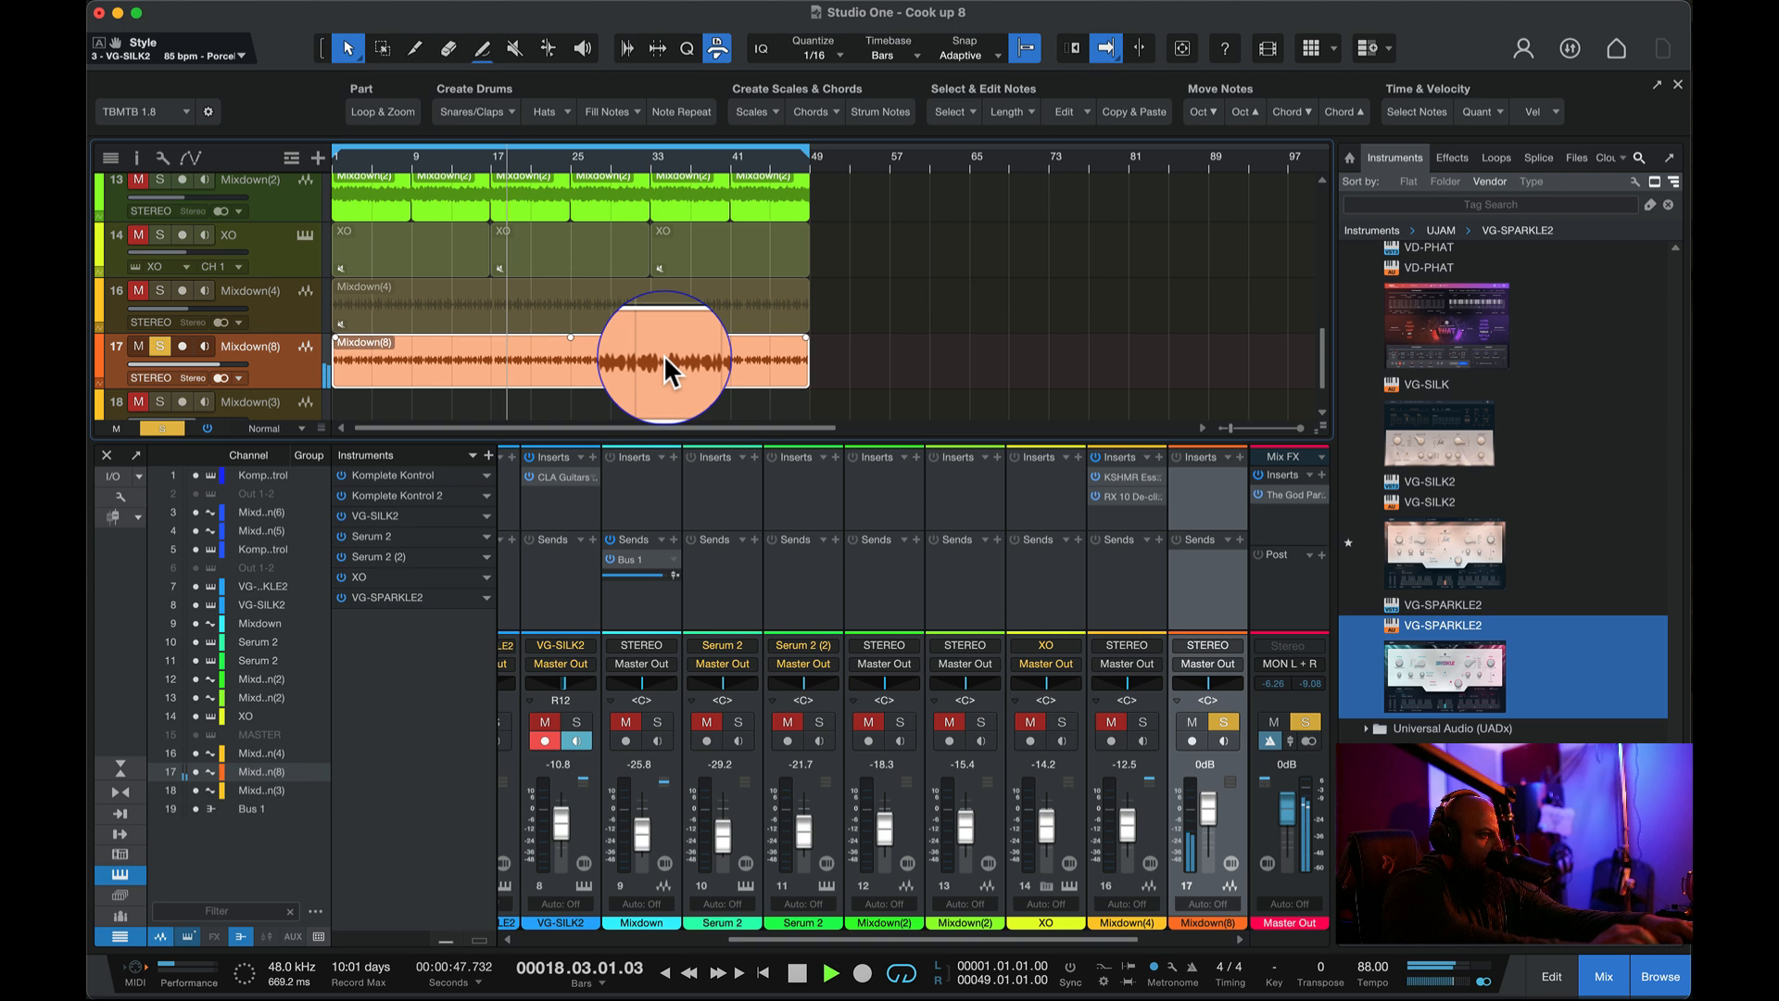
key(space)
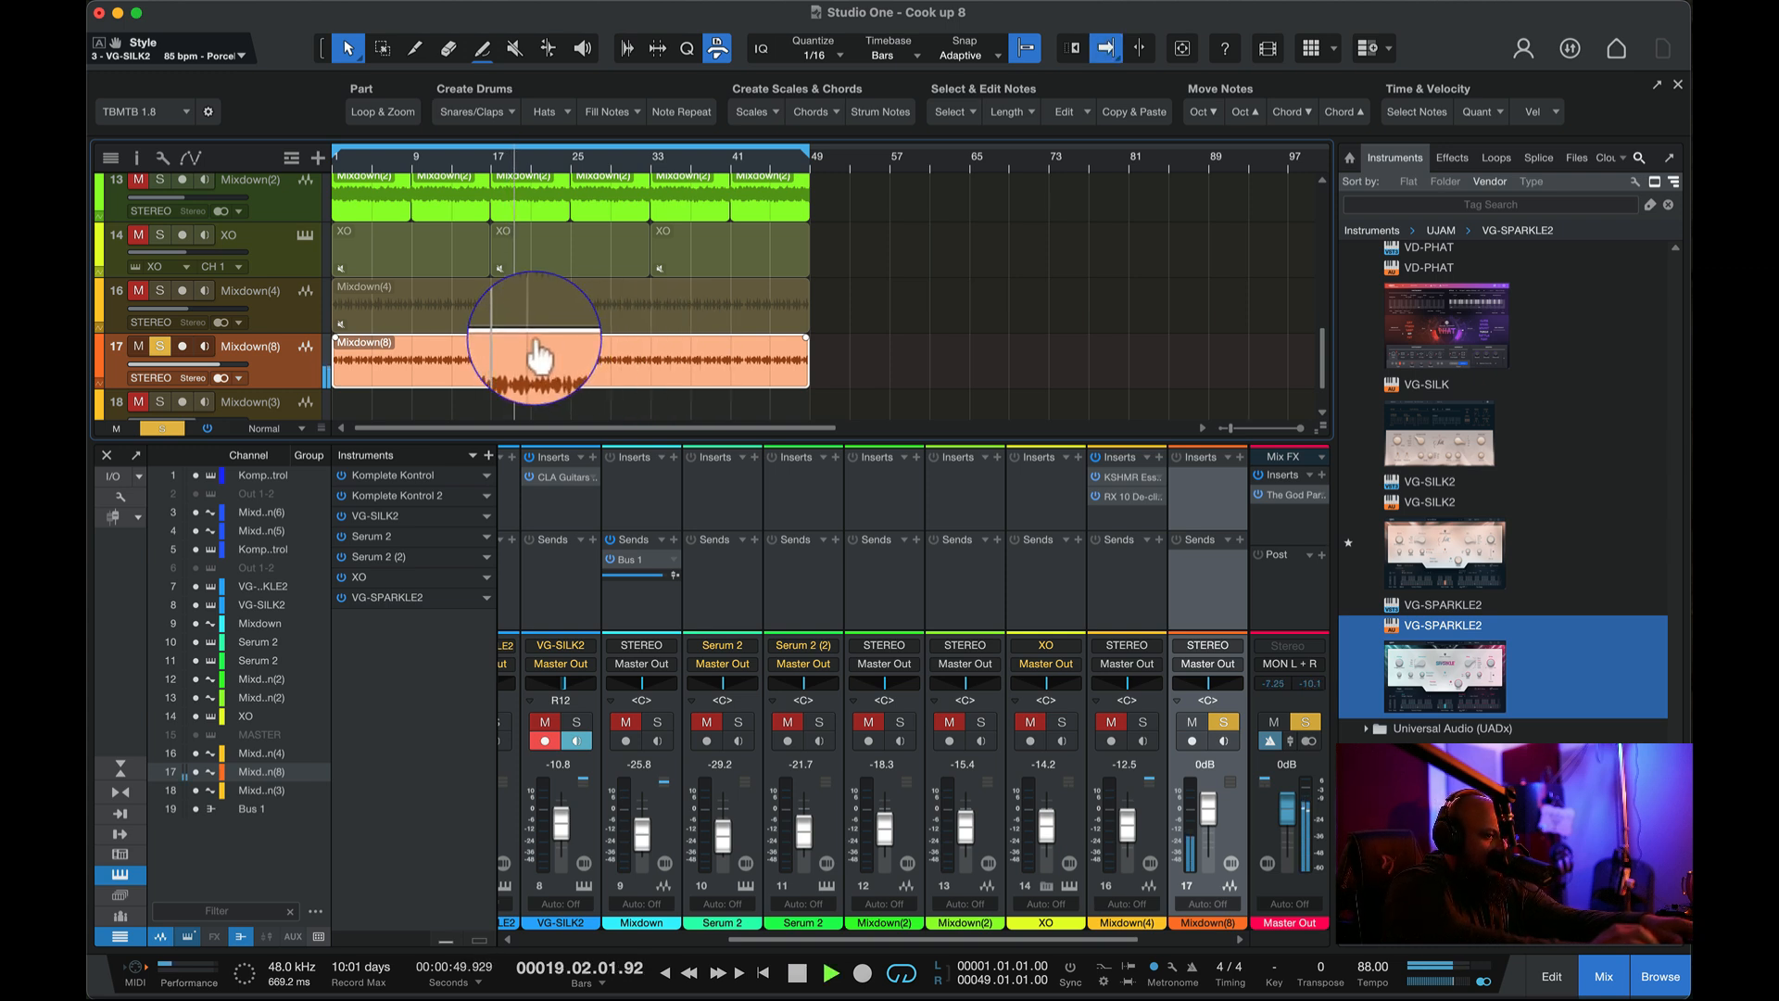
key(space)
- Clear the track solos and unmute all three XO events on track 14
click(260, 314)
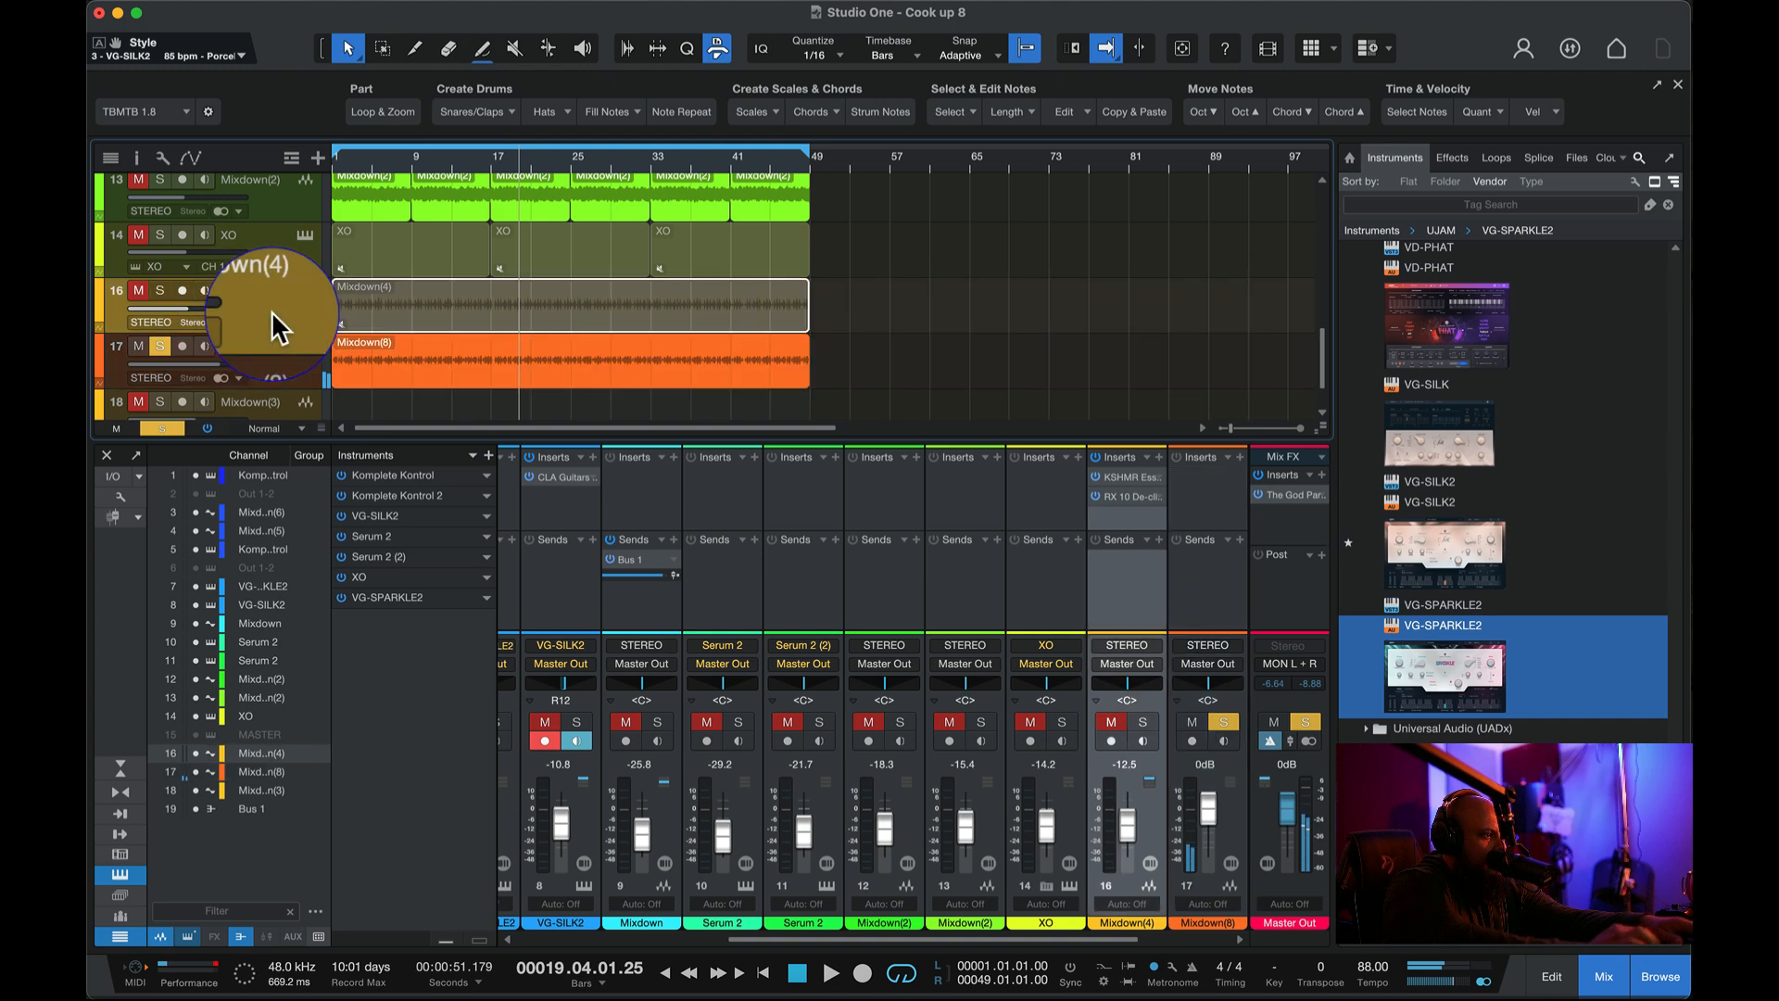
click(274, 262)
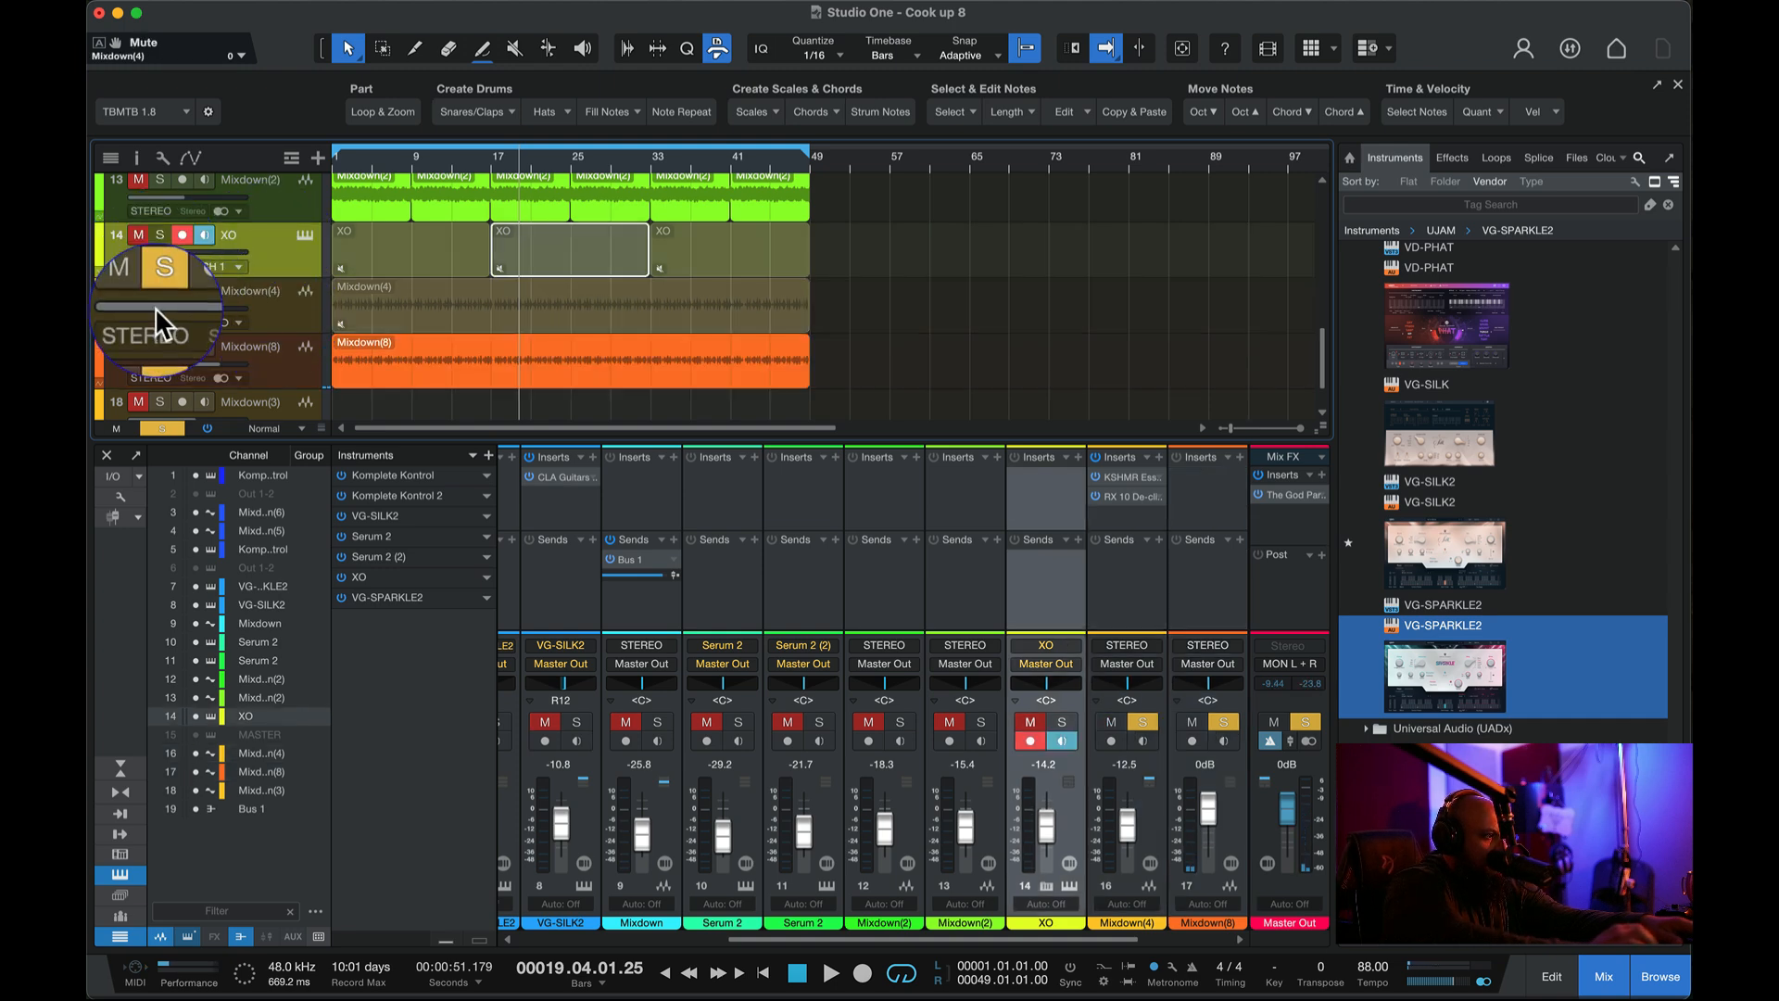
right_click(158, 291)
click(158, 339)
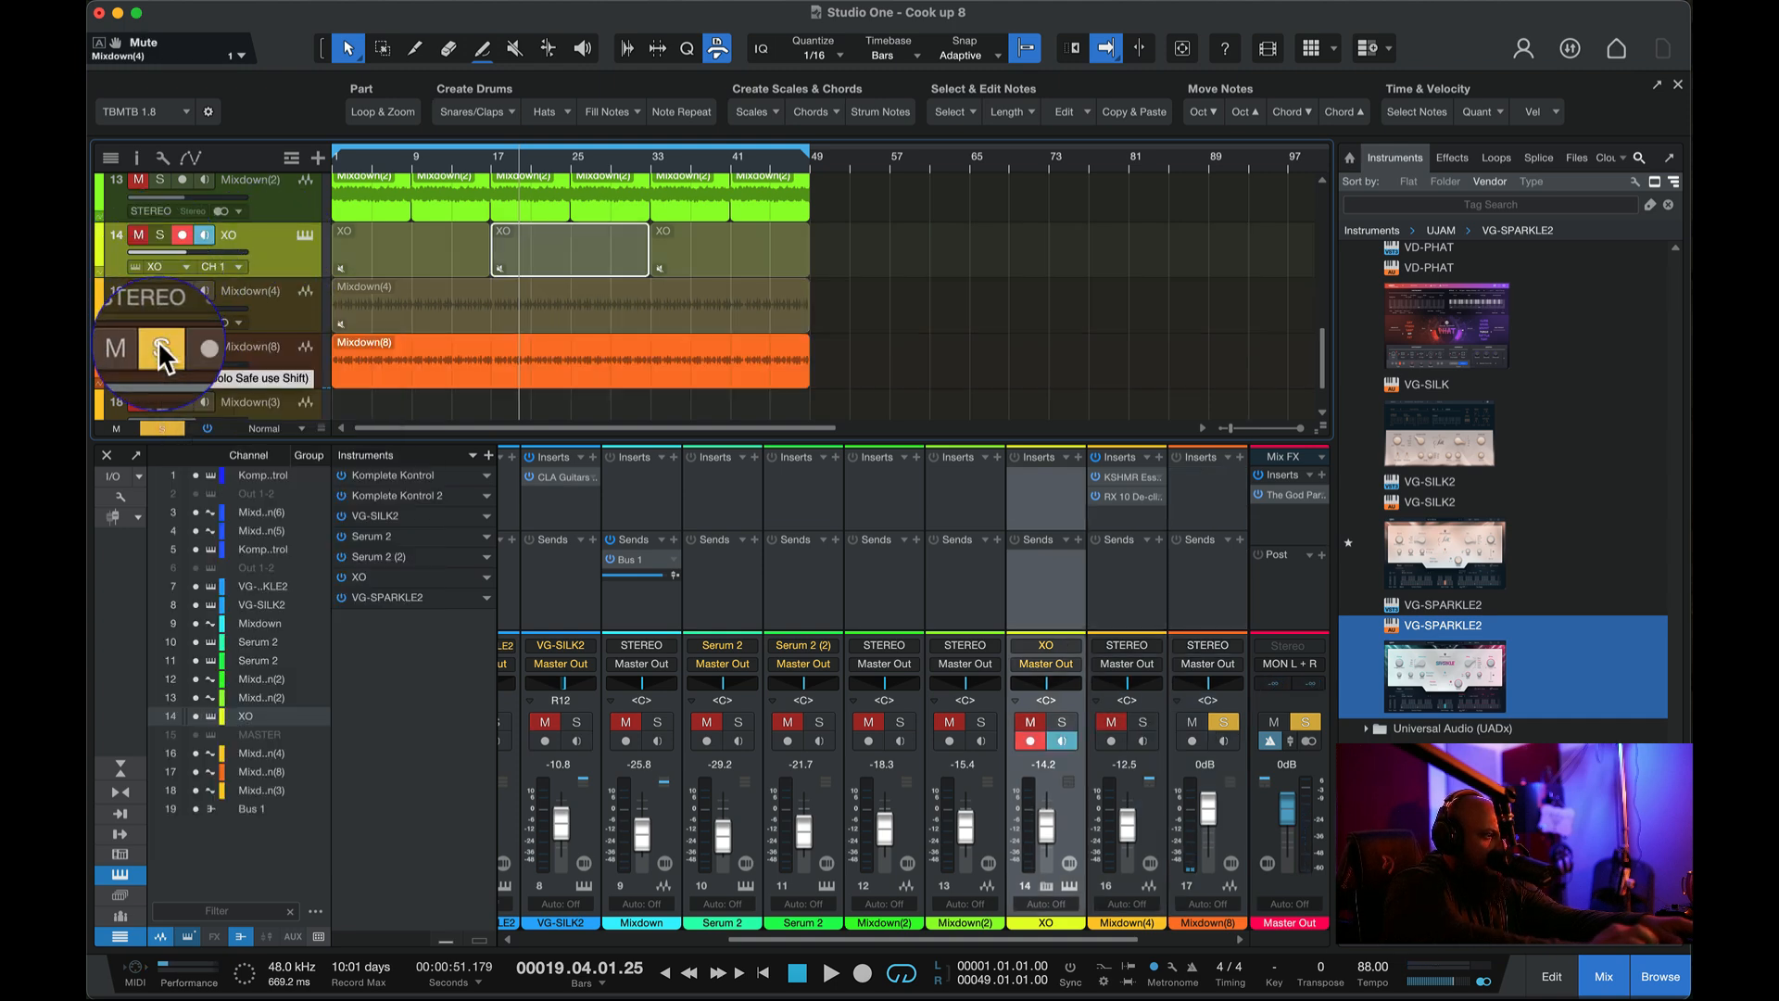
drag(876, 242, 318, 245)
right_click(403, 243)
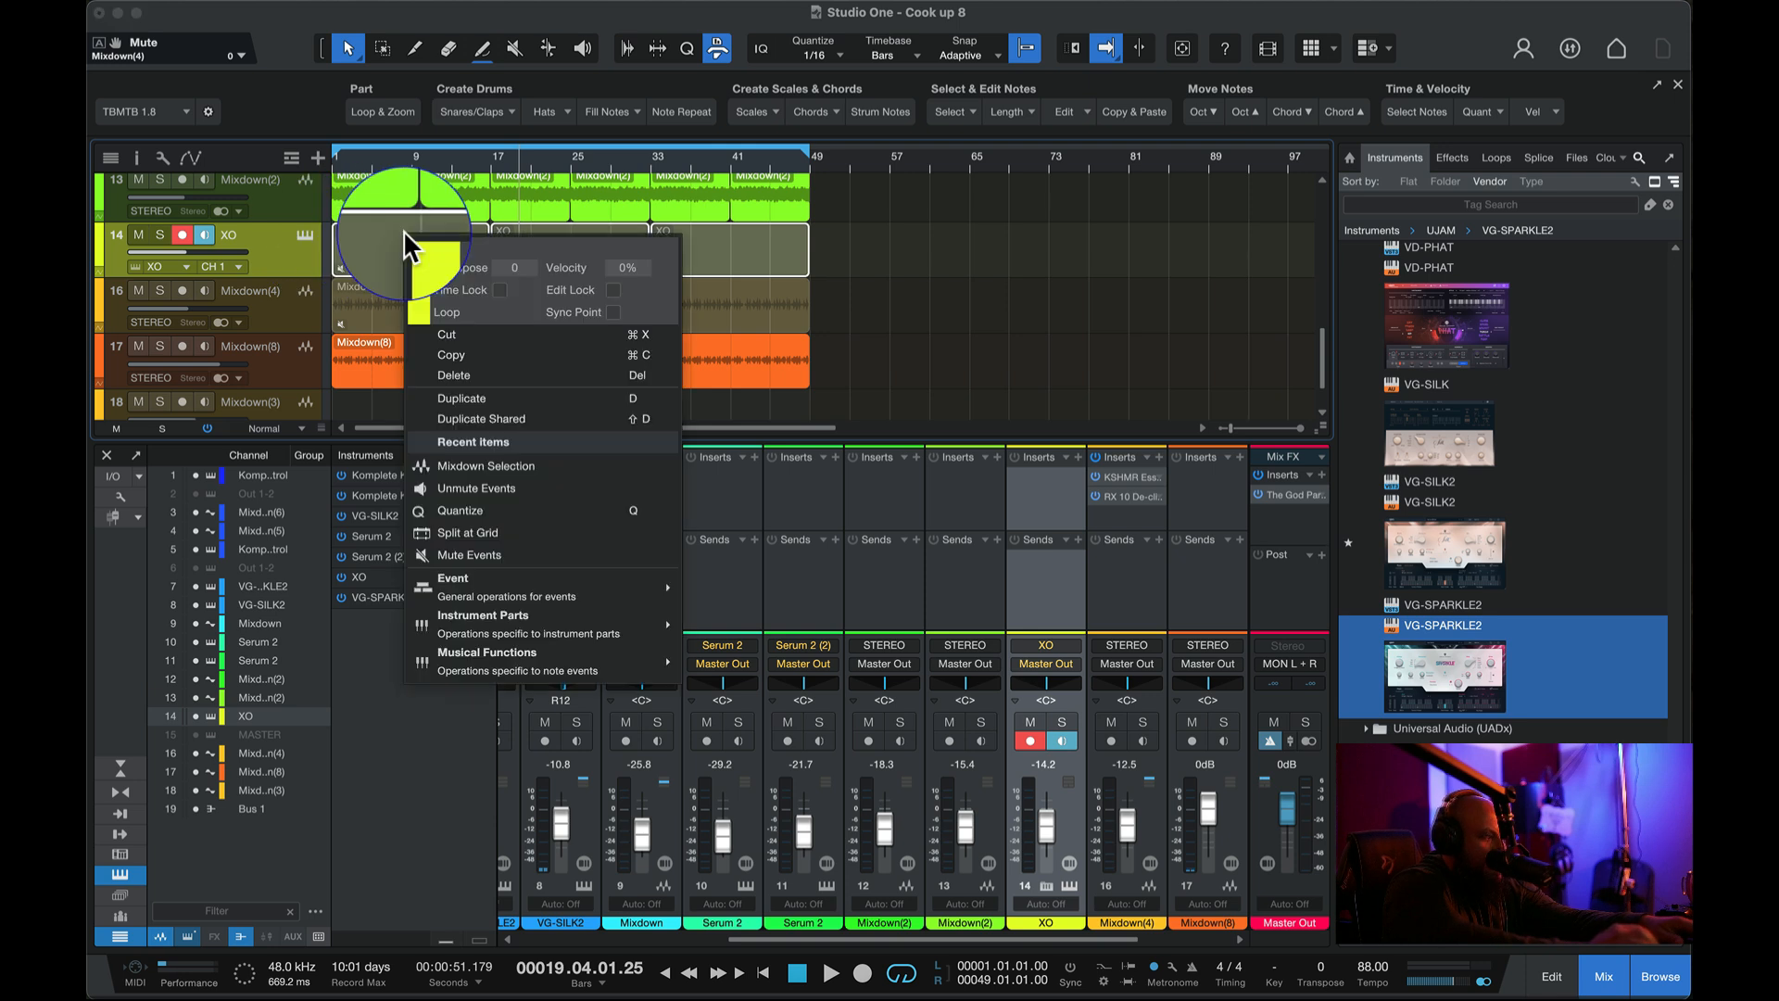
click(514, 488)
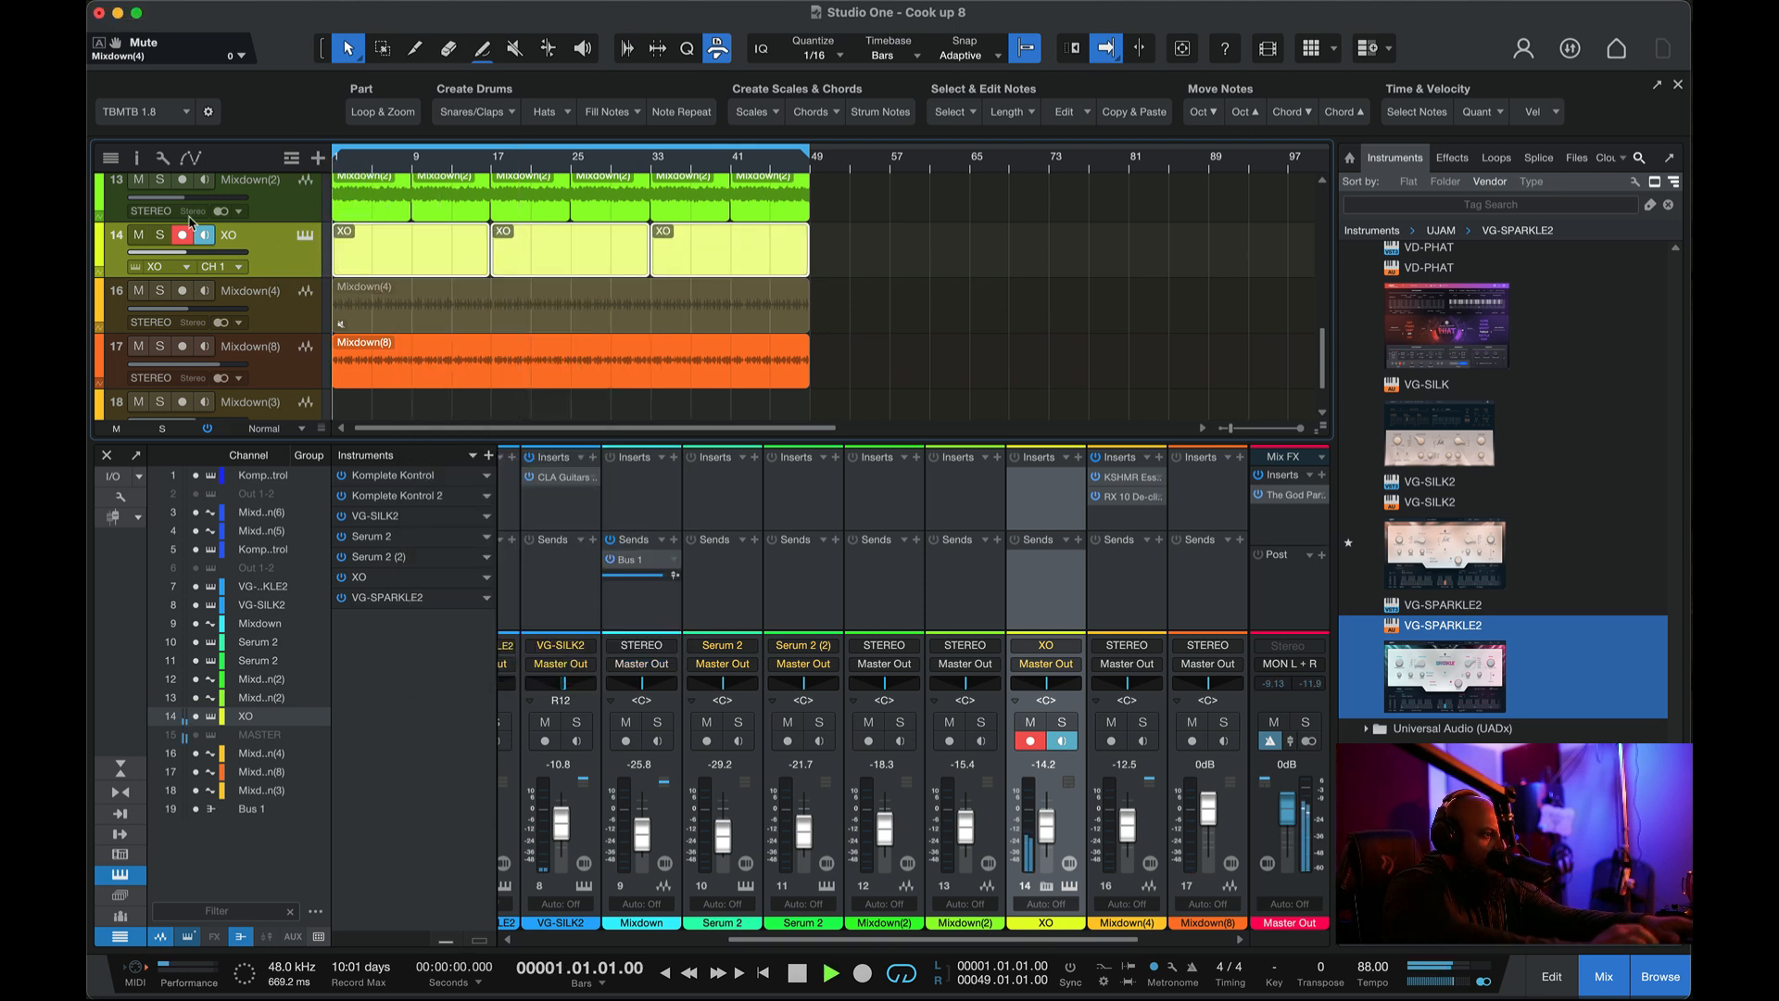
- Mute the Mixdown(8) and Mixdown(4) tracks and raise the XO track's volume to -7.1 dB
click(139, 346)
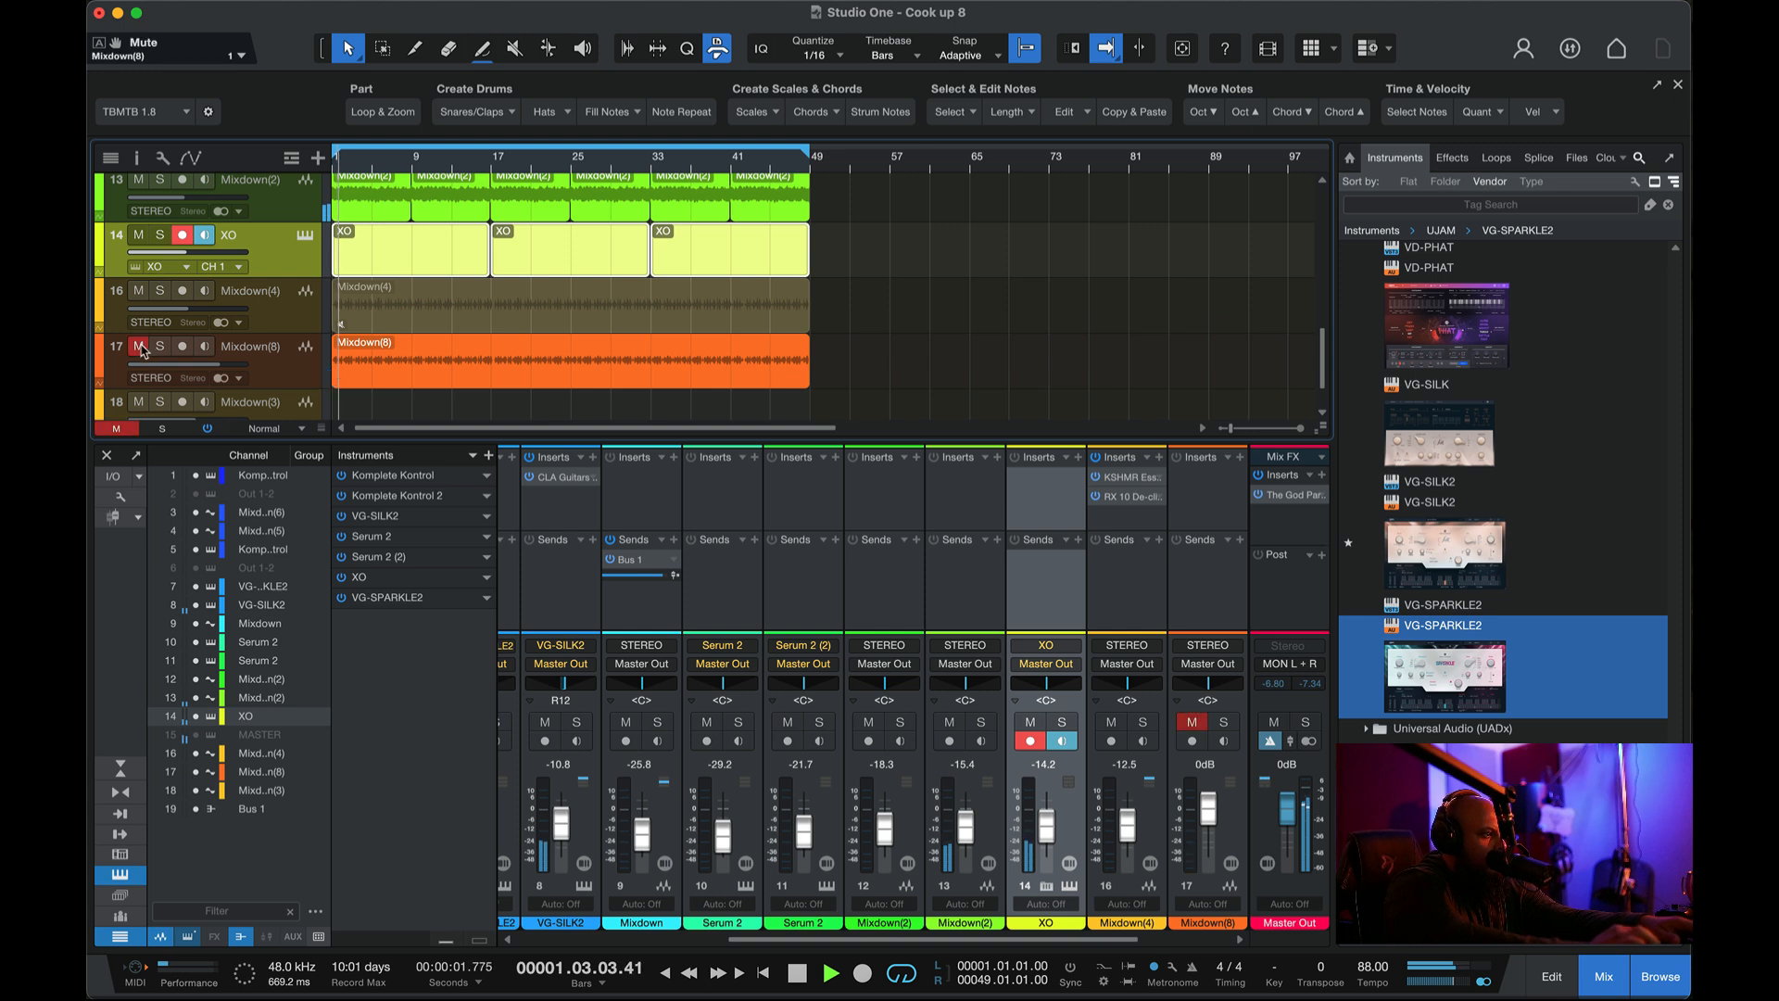
click(139, 291)
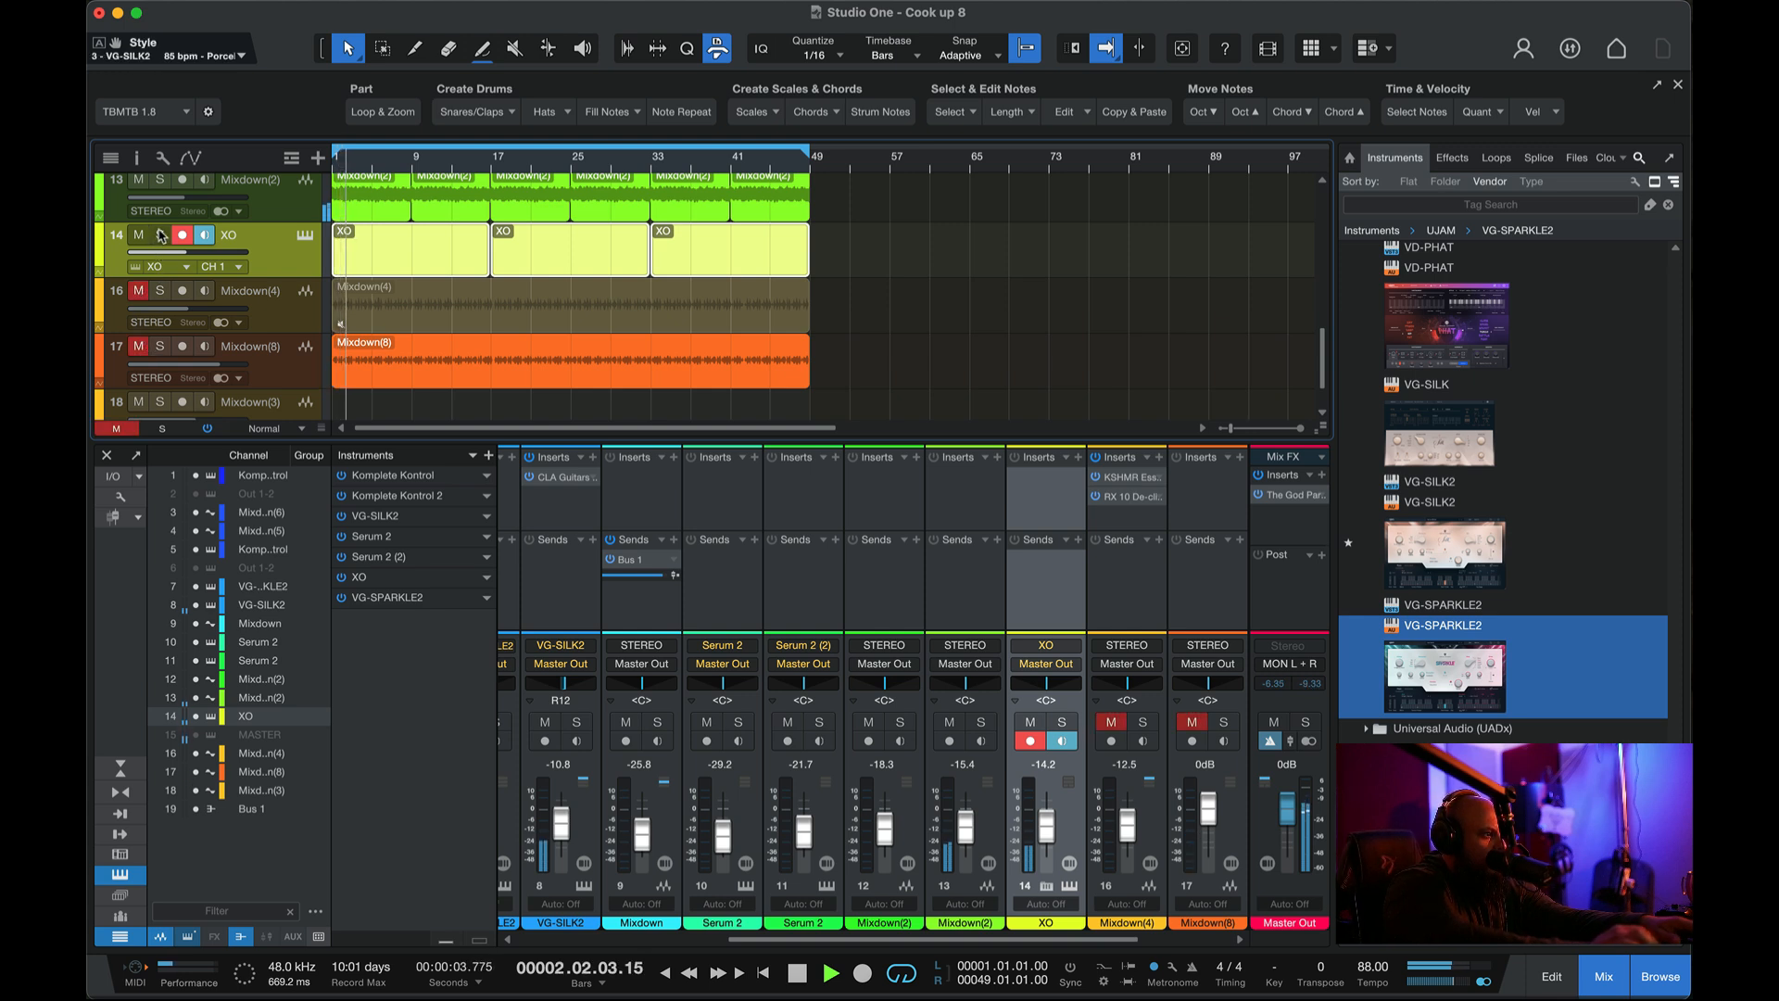
drag(186, 257, 197, 259)
- Open the XO instrument, solo its track, and unsolo the SNARE, CLAP, CL HH and OP HH lanes so only the kicks play
click(303, 234)
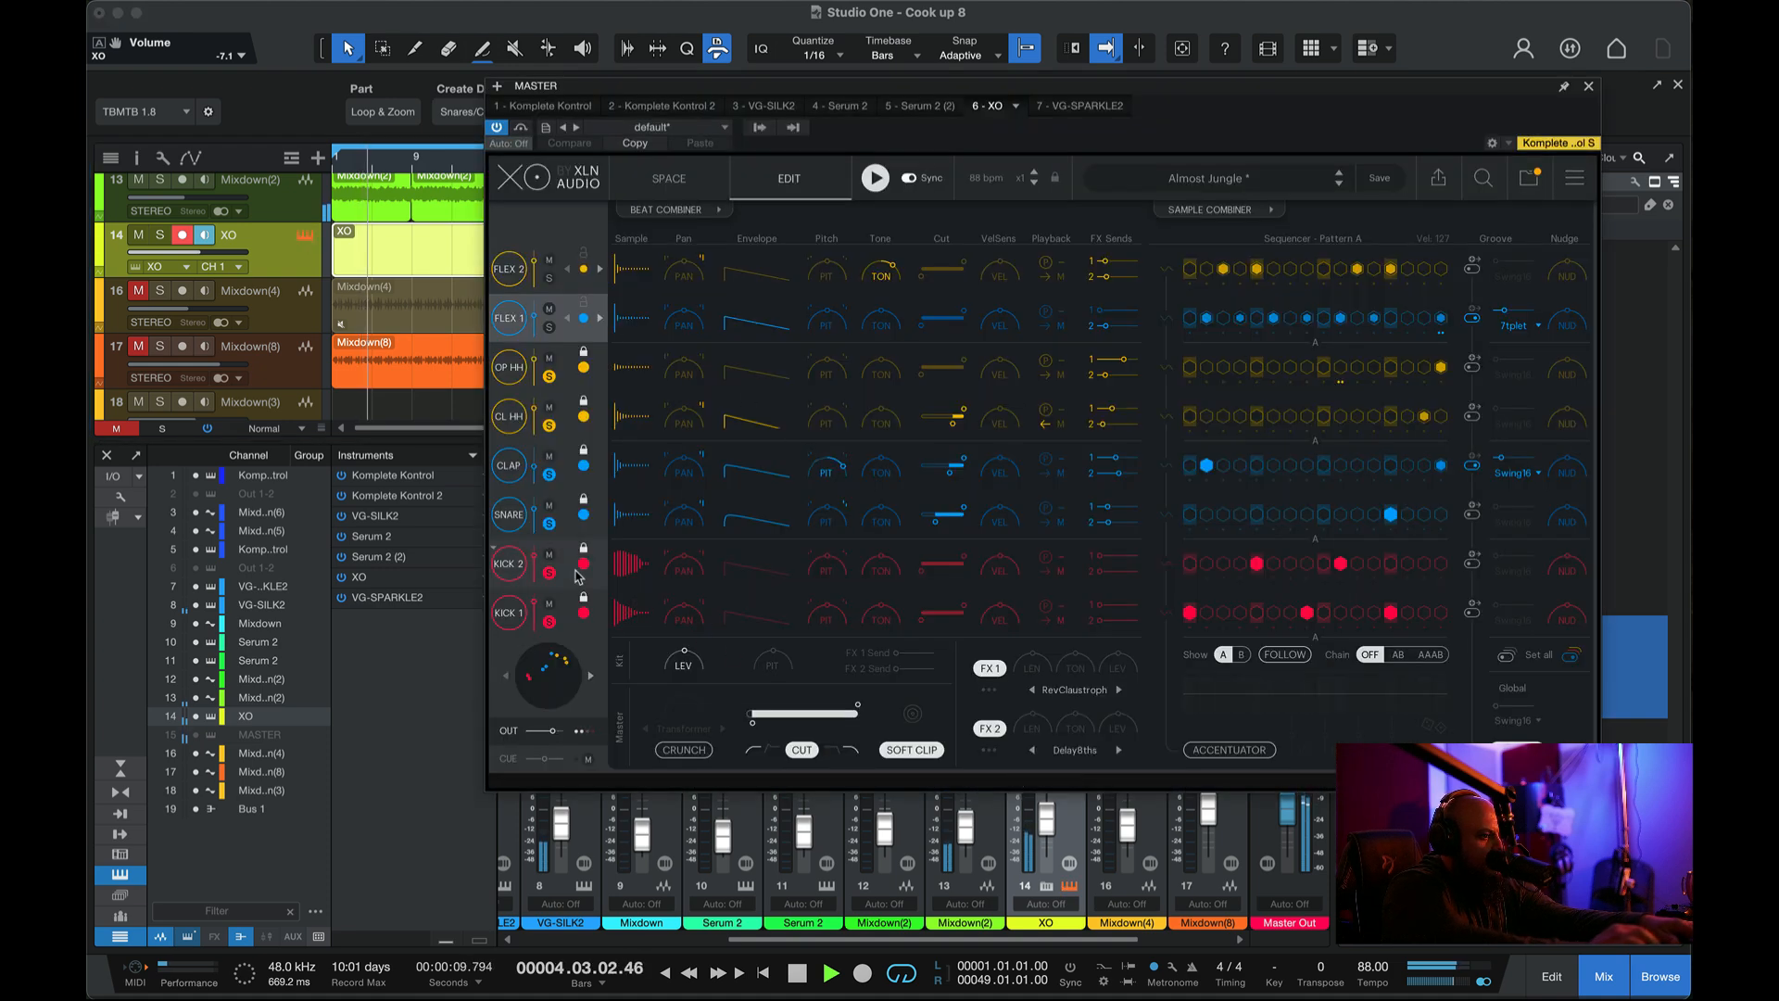
key(space)
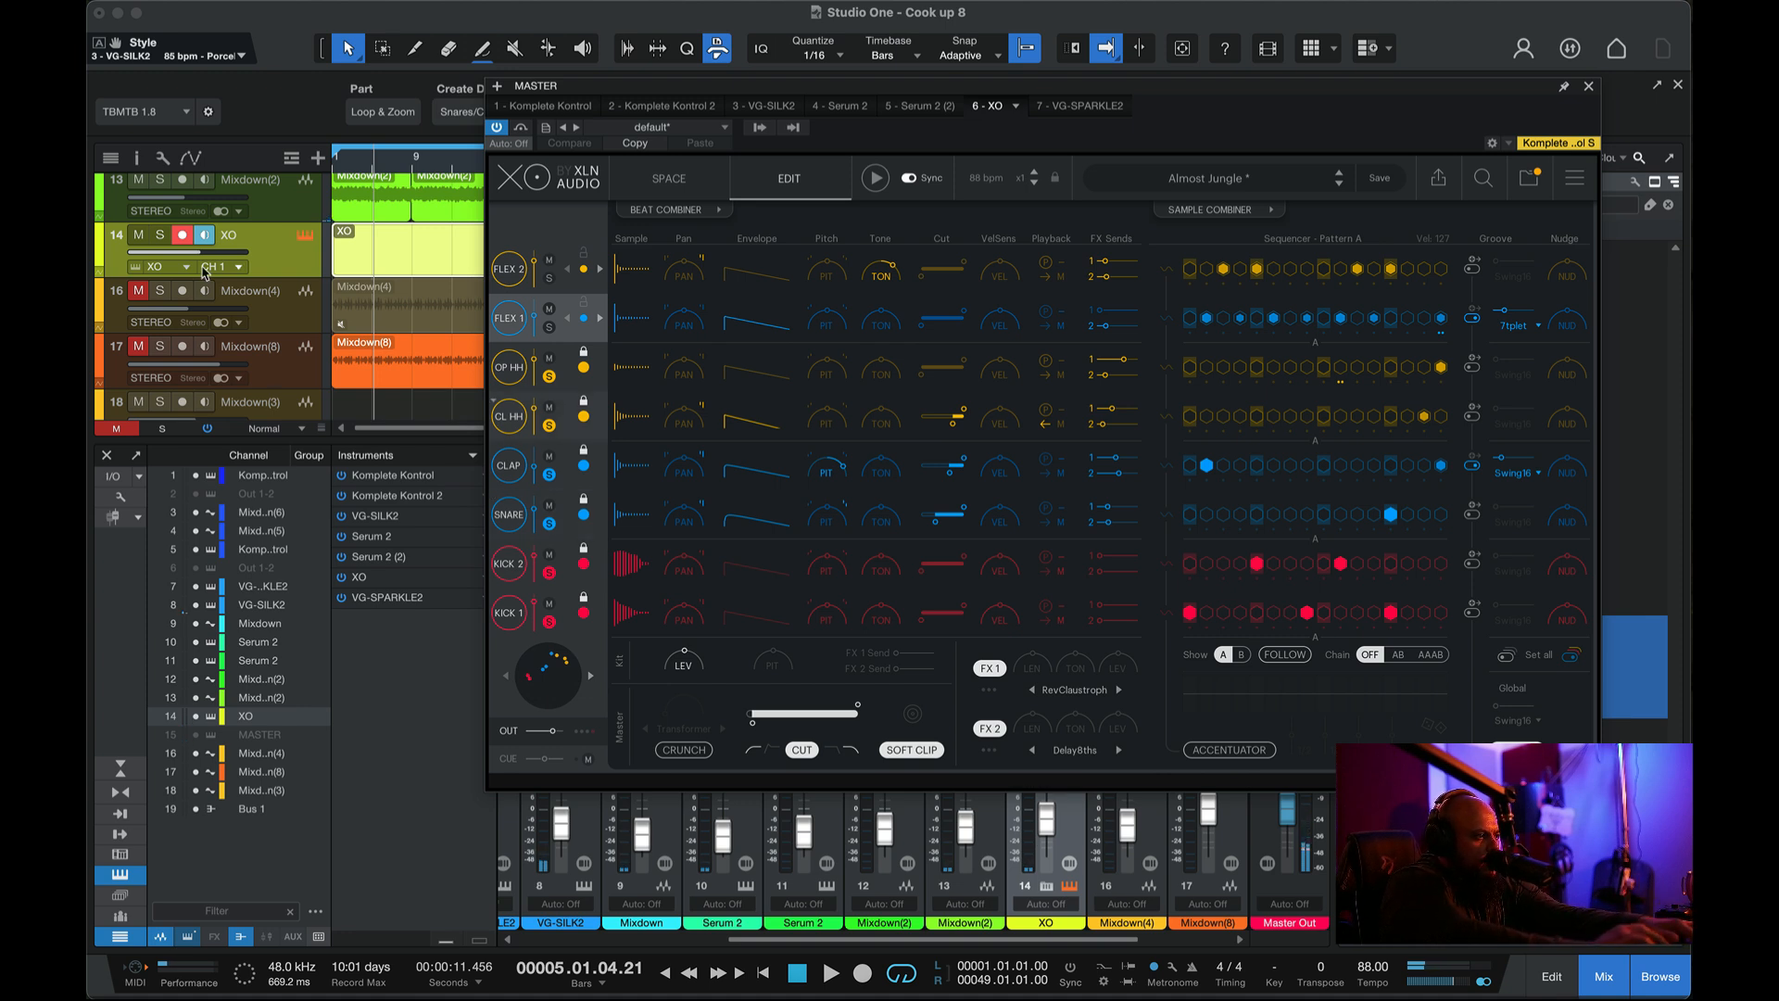
click(162, 238)
key(space)
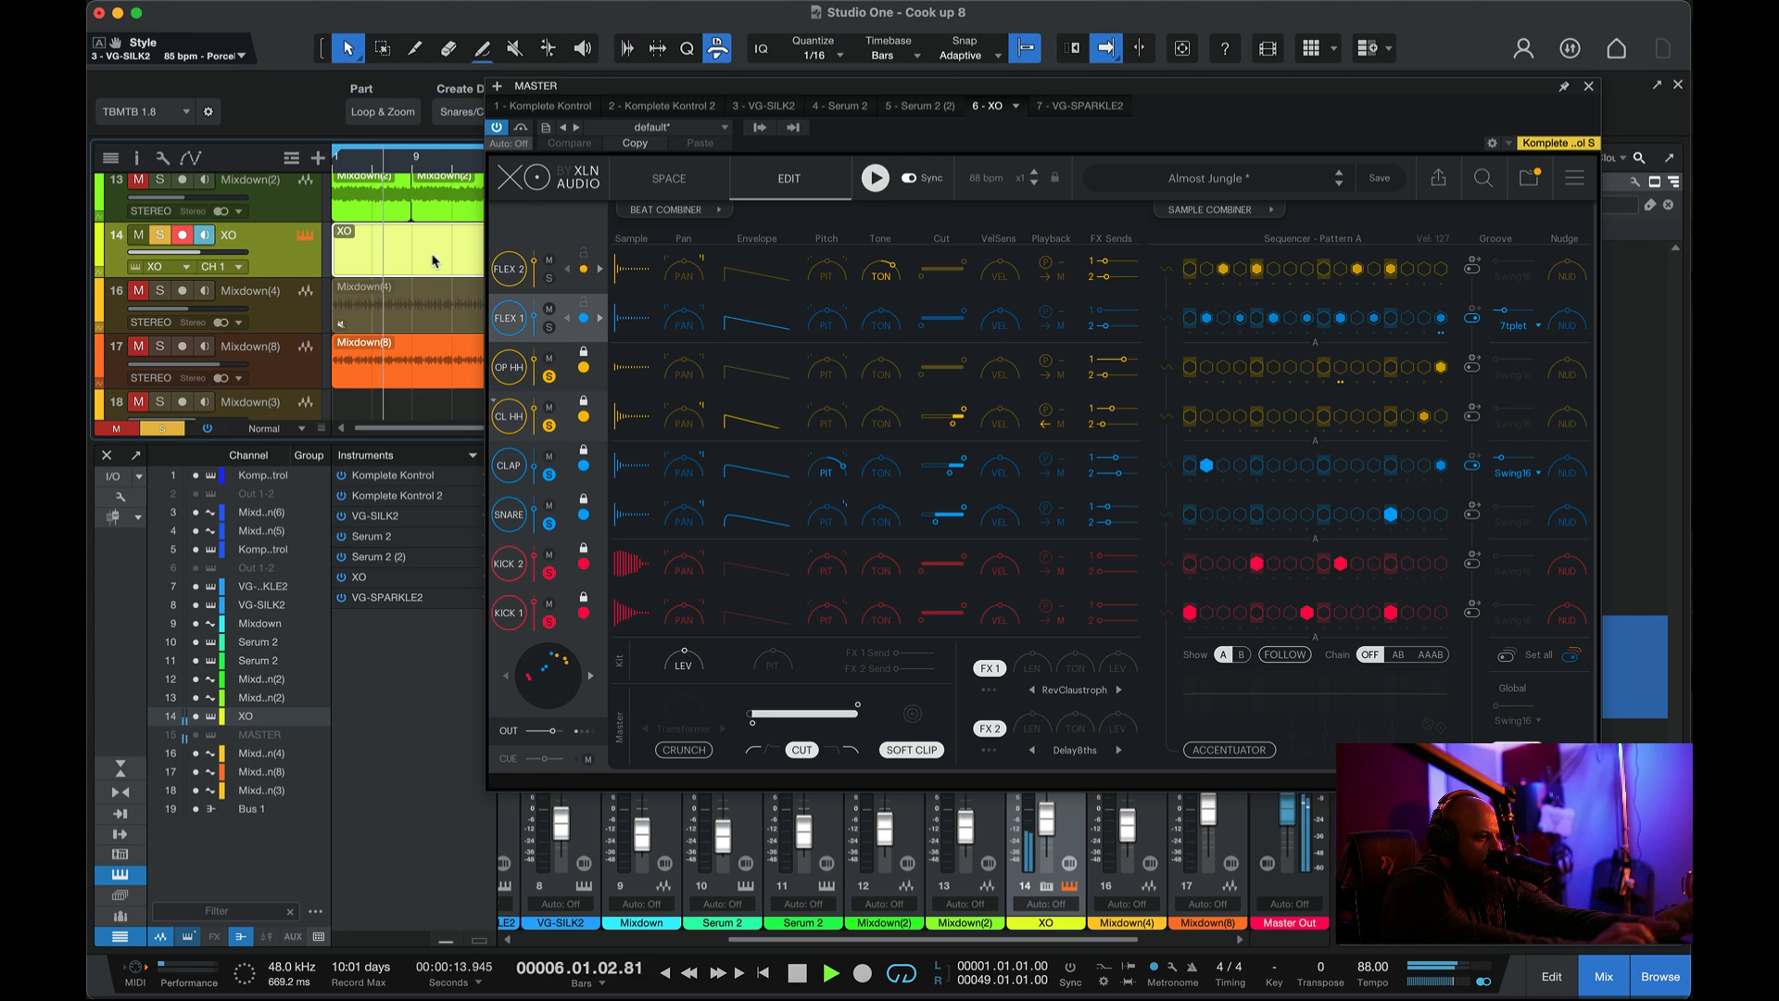
click(550, 523)
click(549, 474)
click(549, 425)
click(550, 376)
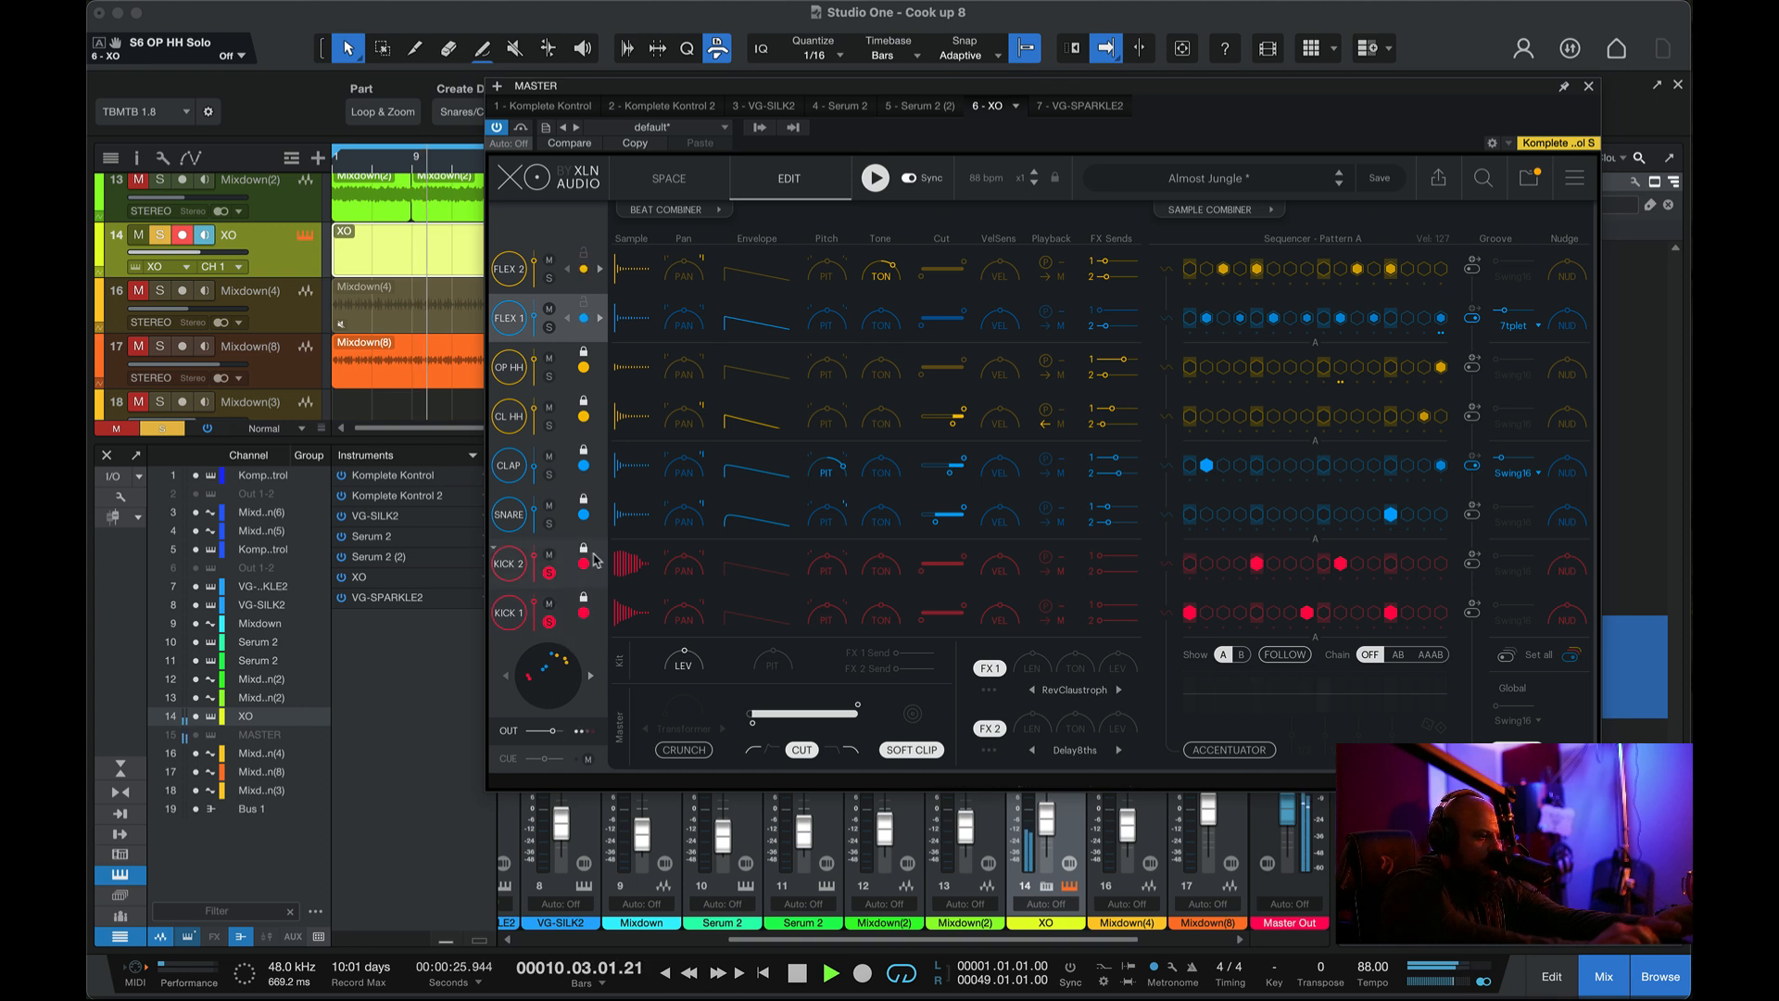
- Audition the KICK 2 and KICK 1 lanes separately, switch KICK 1 to the next similar sample, and solo both kicks together
click(550, 622)
click(549, 573)
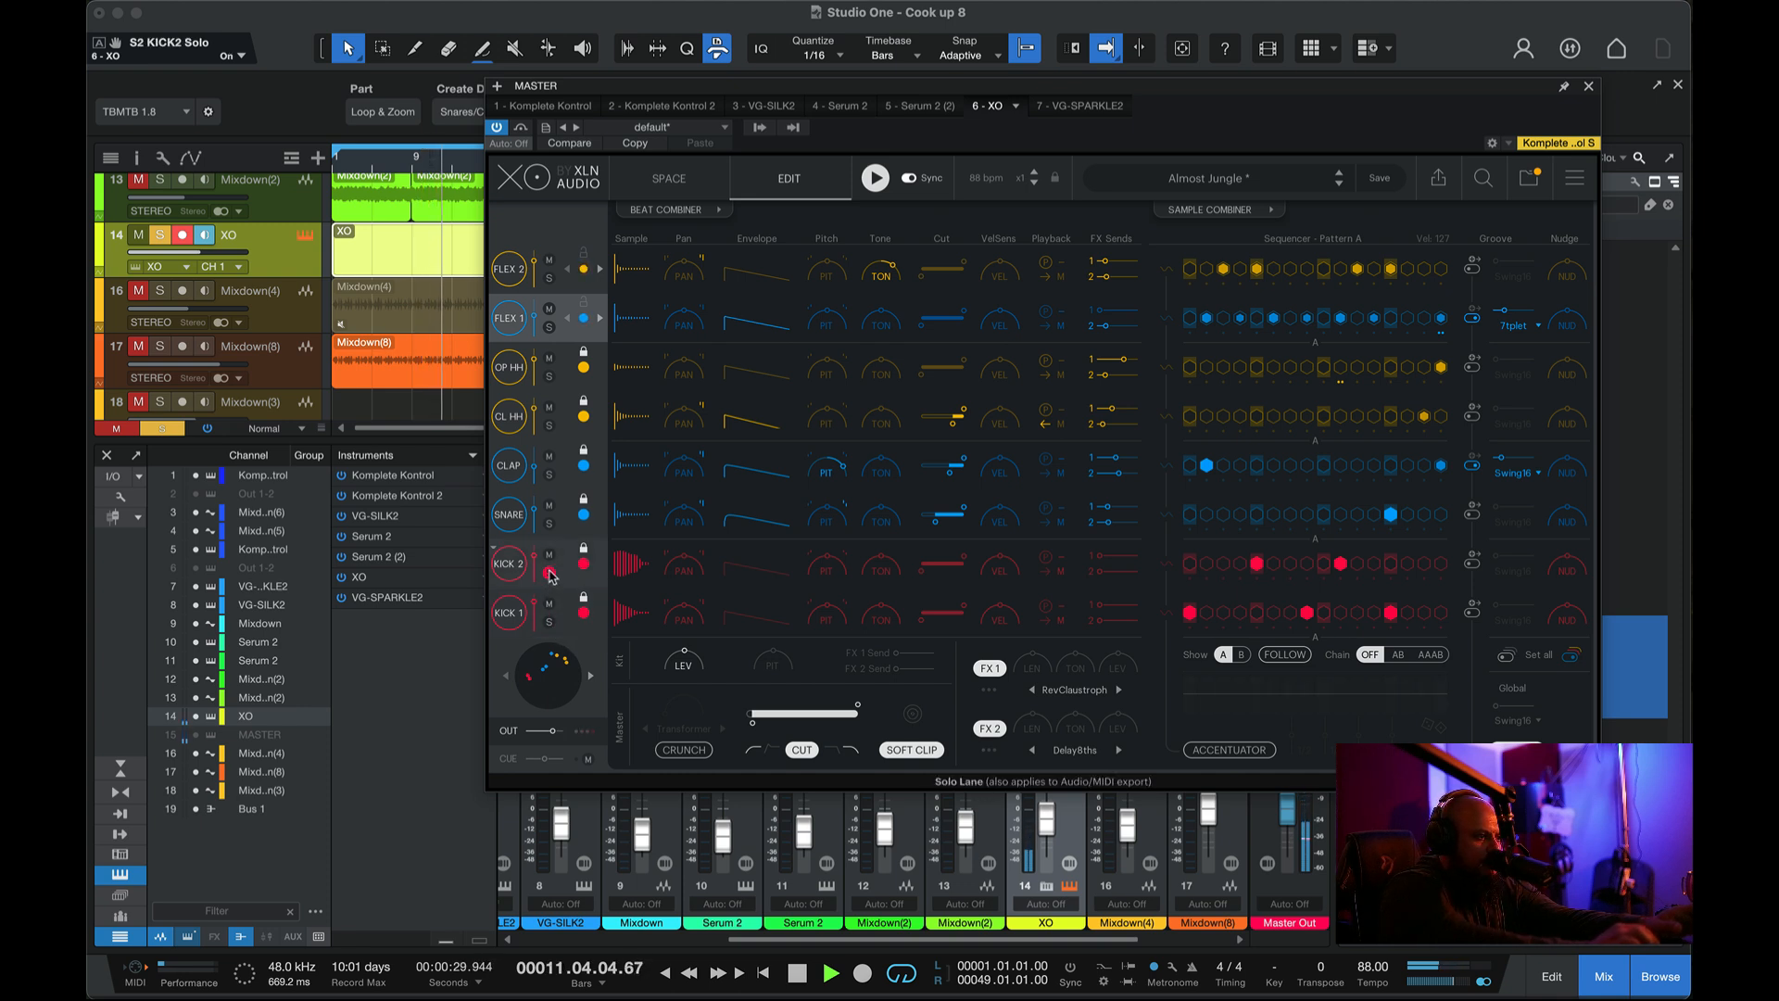
click(549, 622)
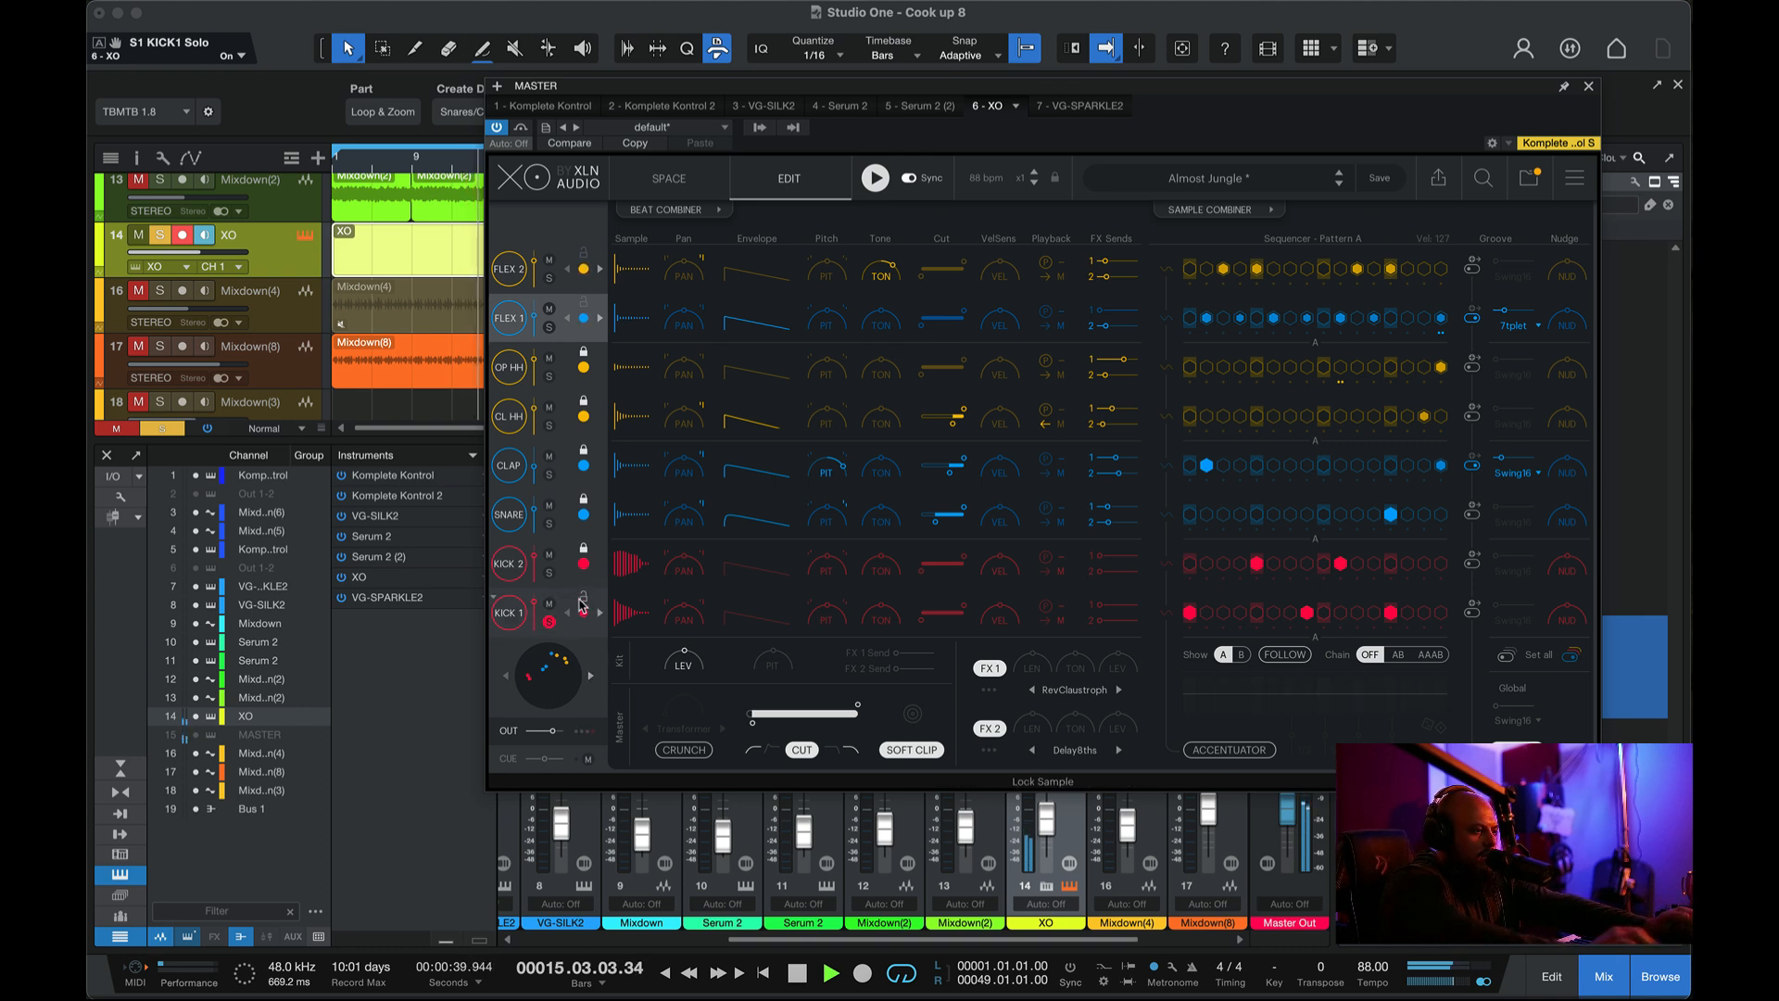
click(599, 614)
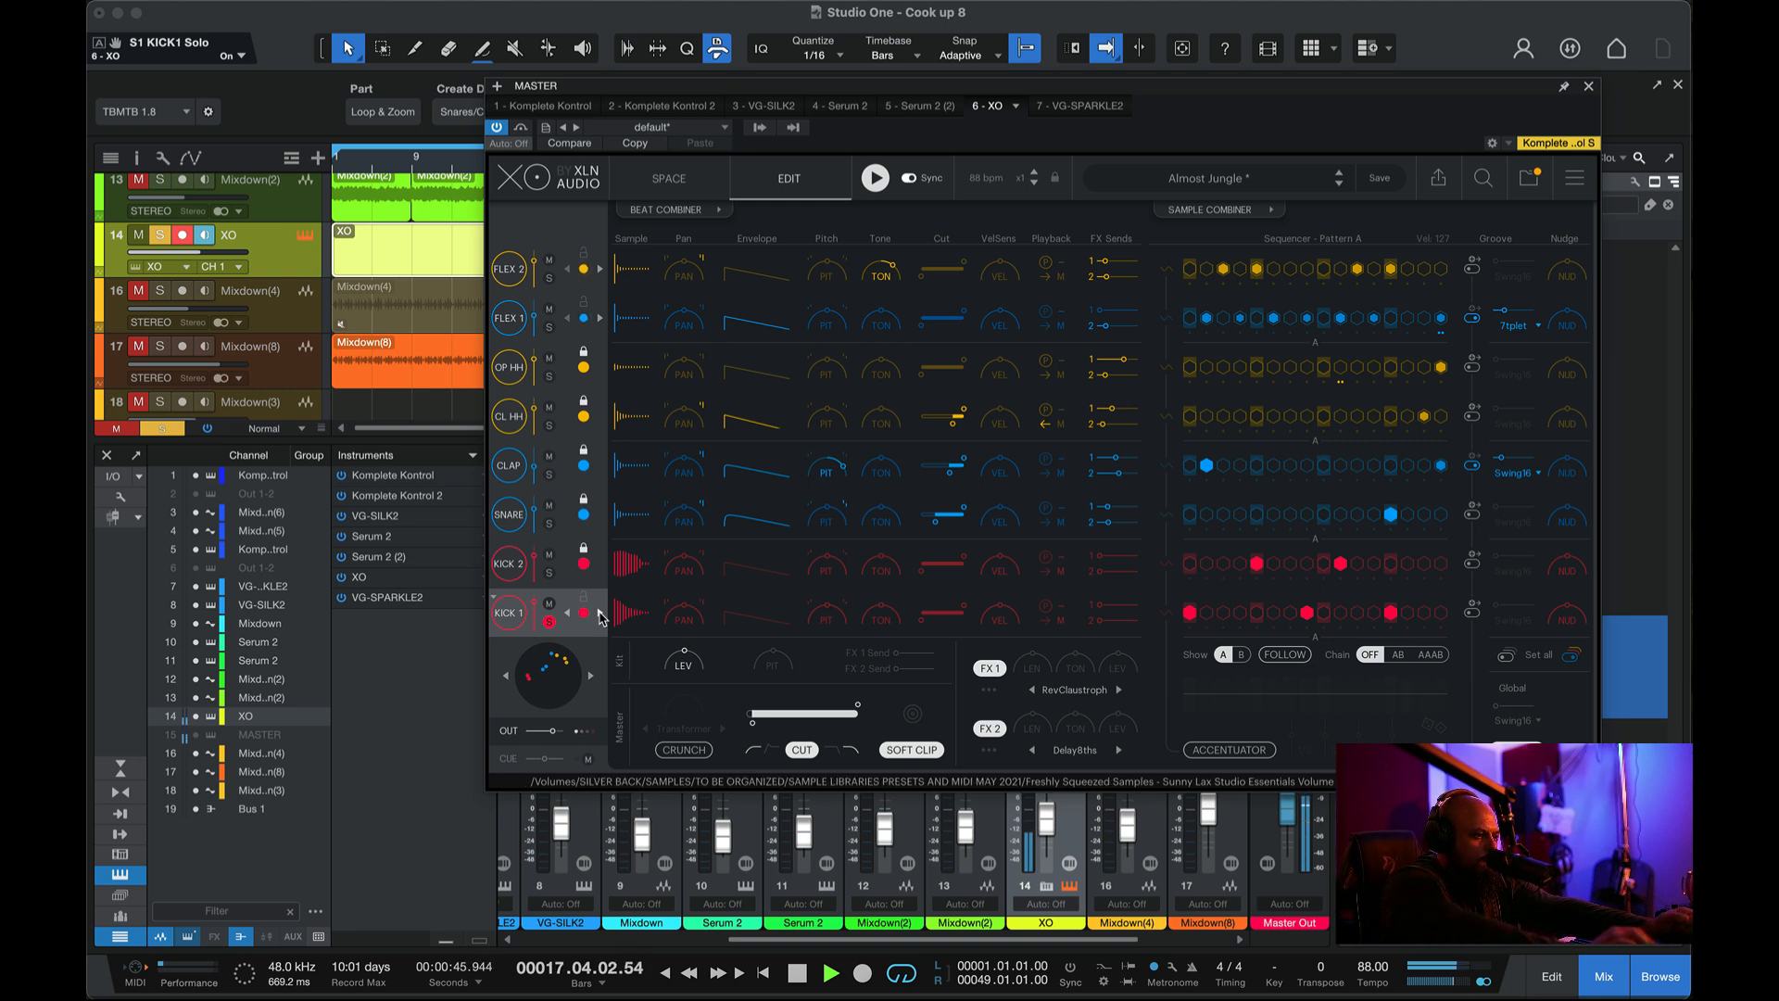
click(549, 573)
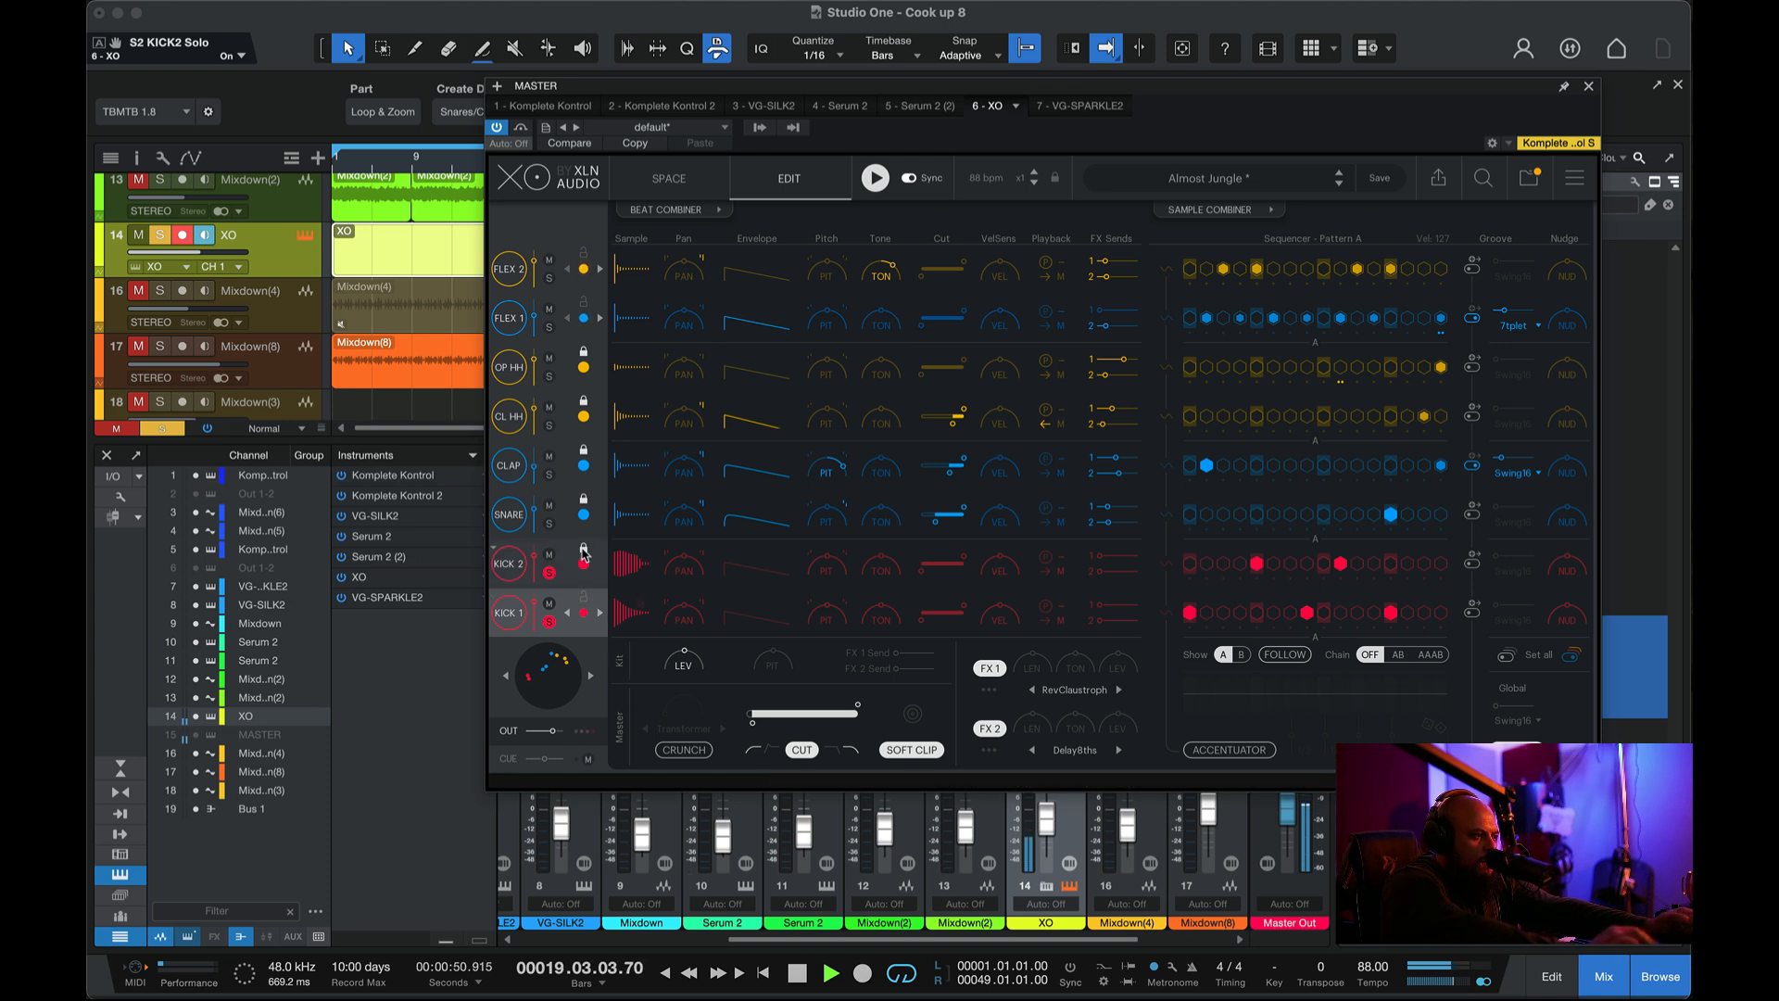
- Clear the XO track's solo and try further similar samples for KICK 1 in the full mix, without and with KICK 2
click(160, 428)
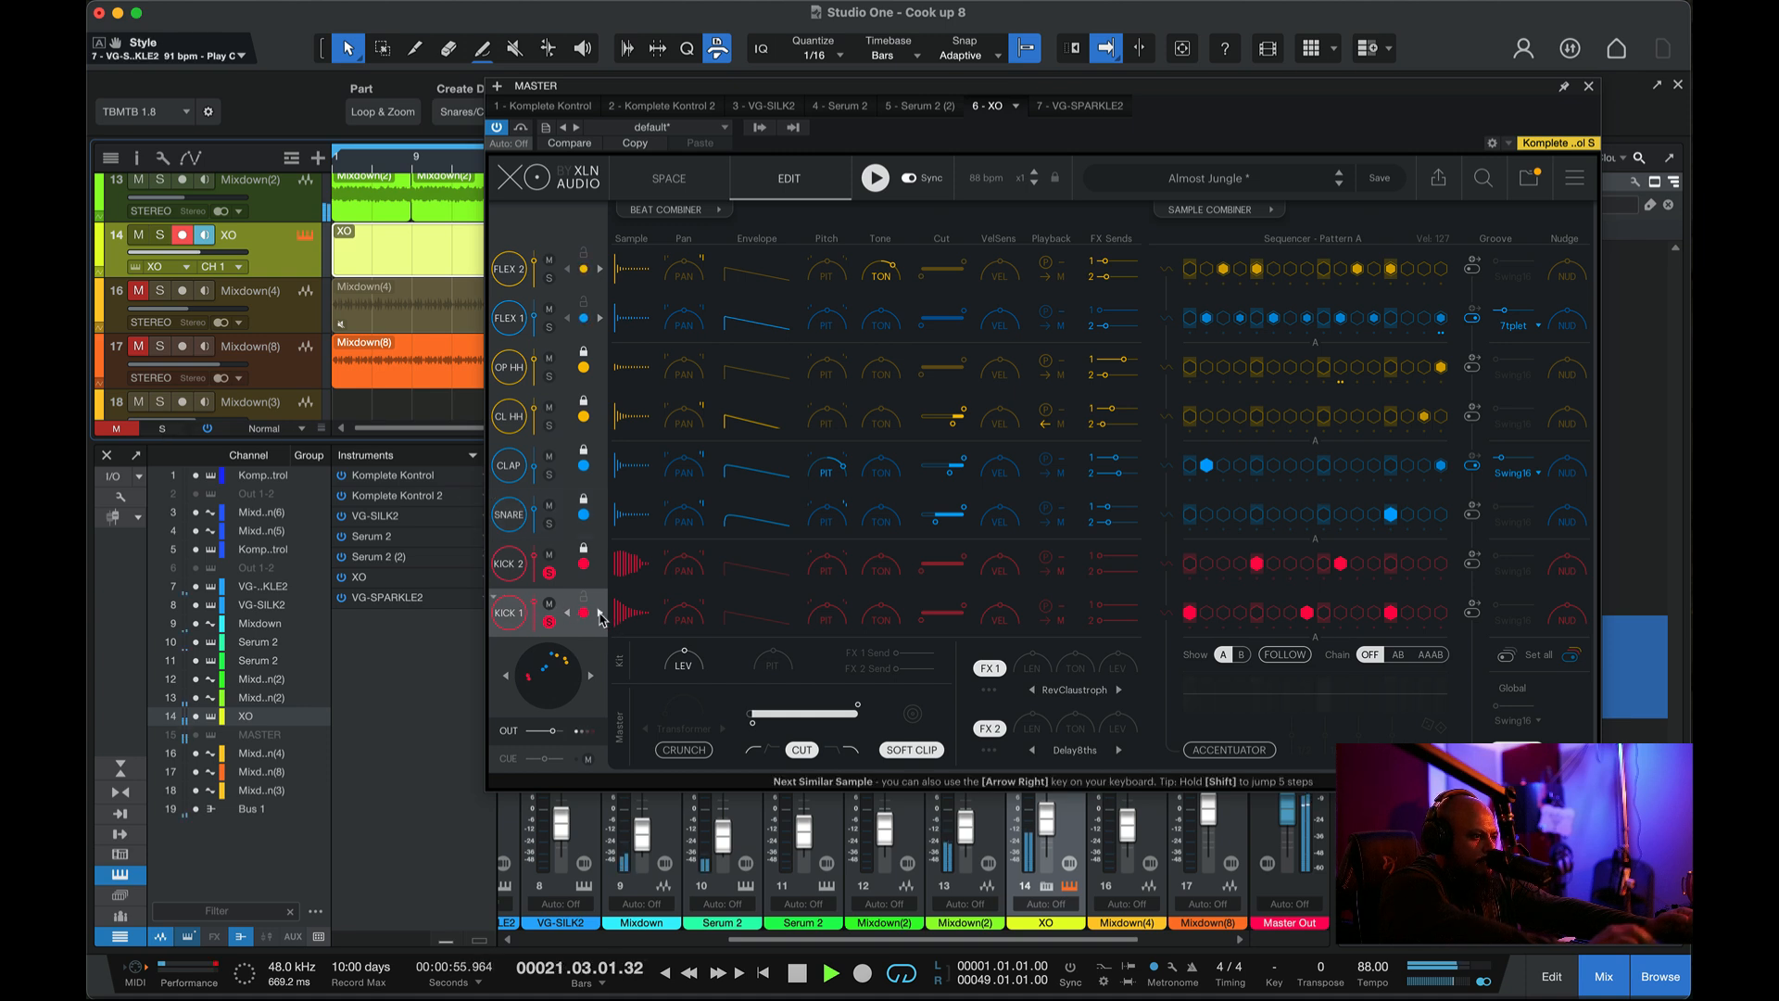
click(601, 619)
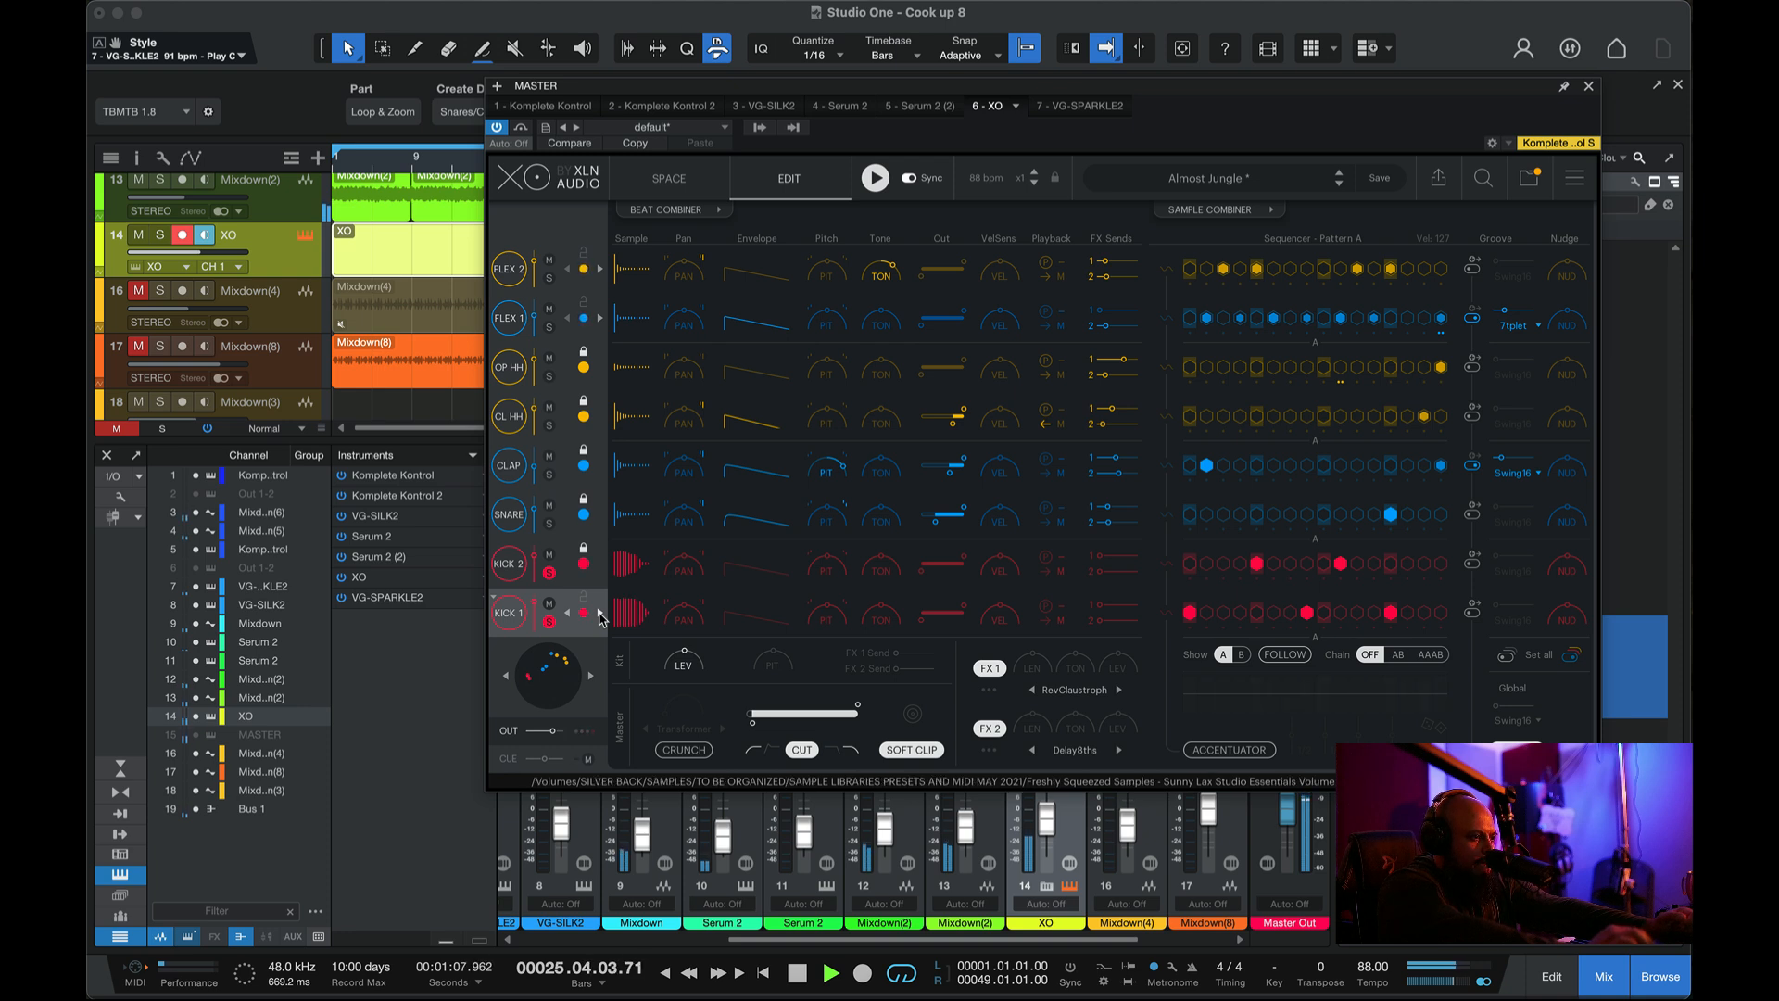
click(550, 572)
click(600, 615)
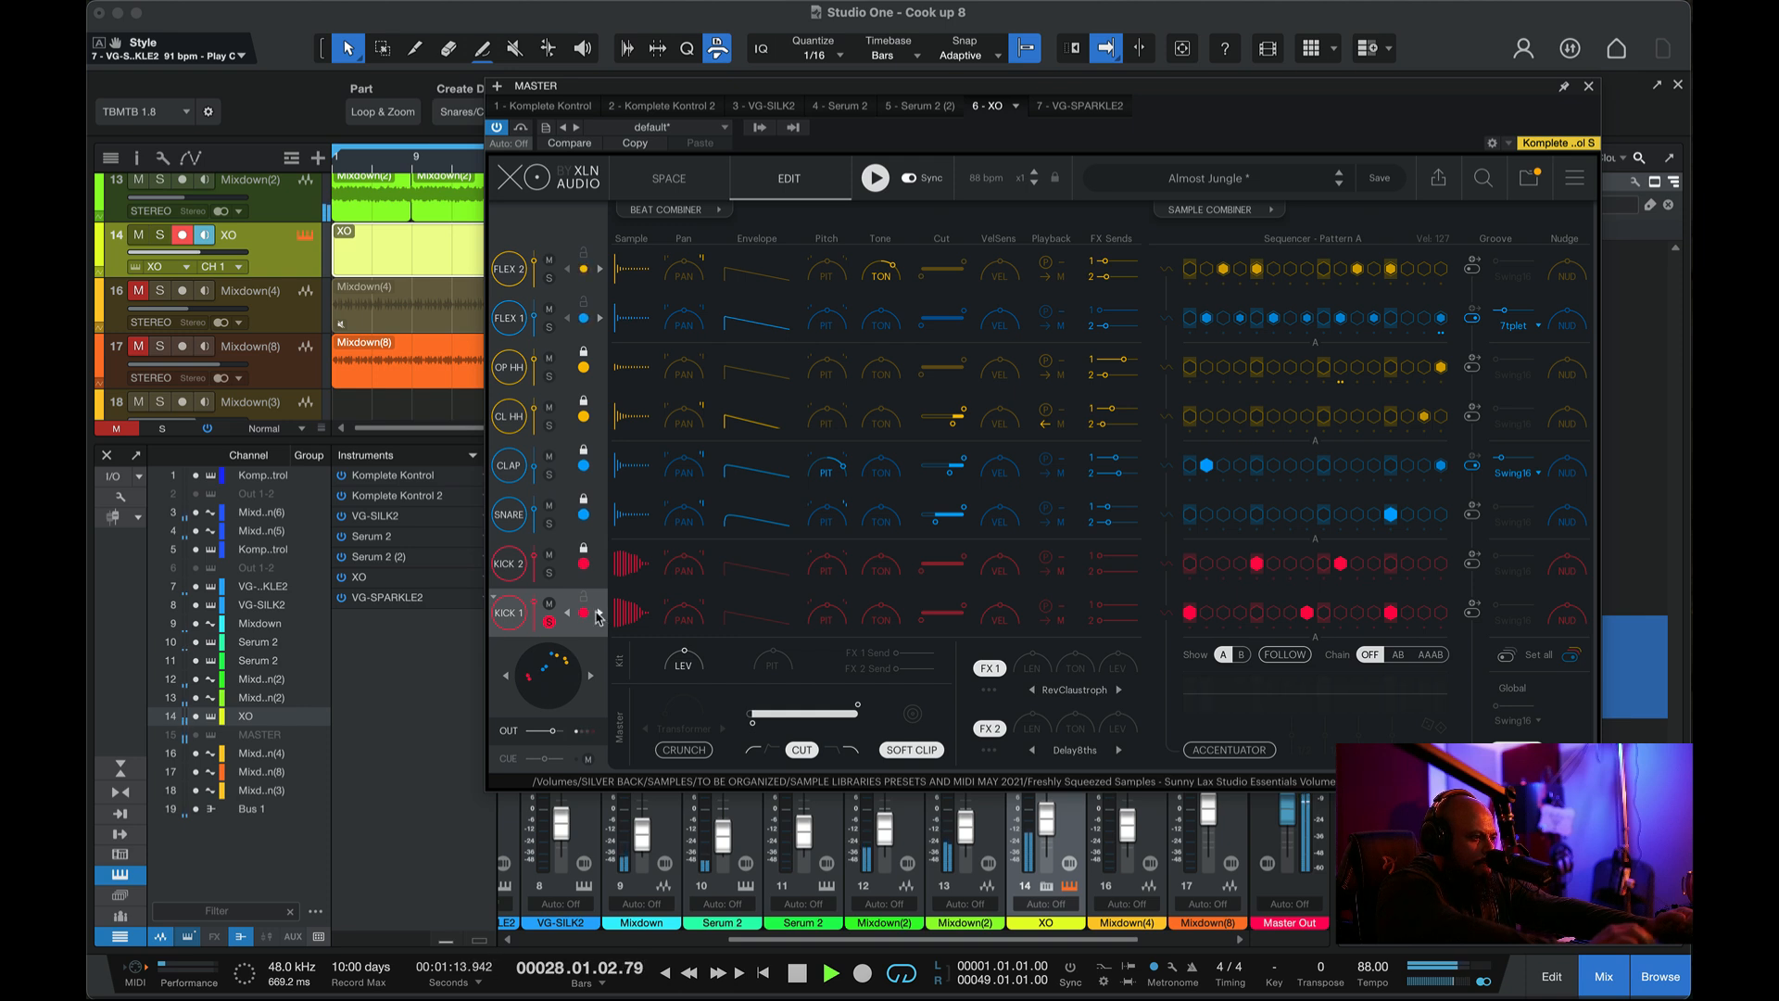
click(550, 573)
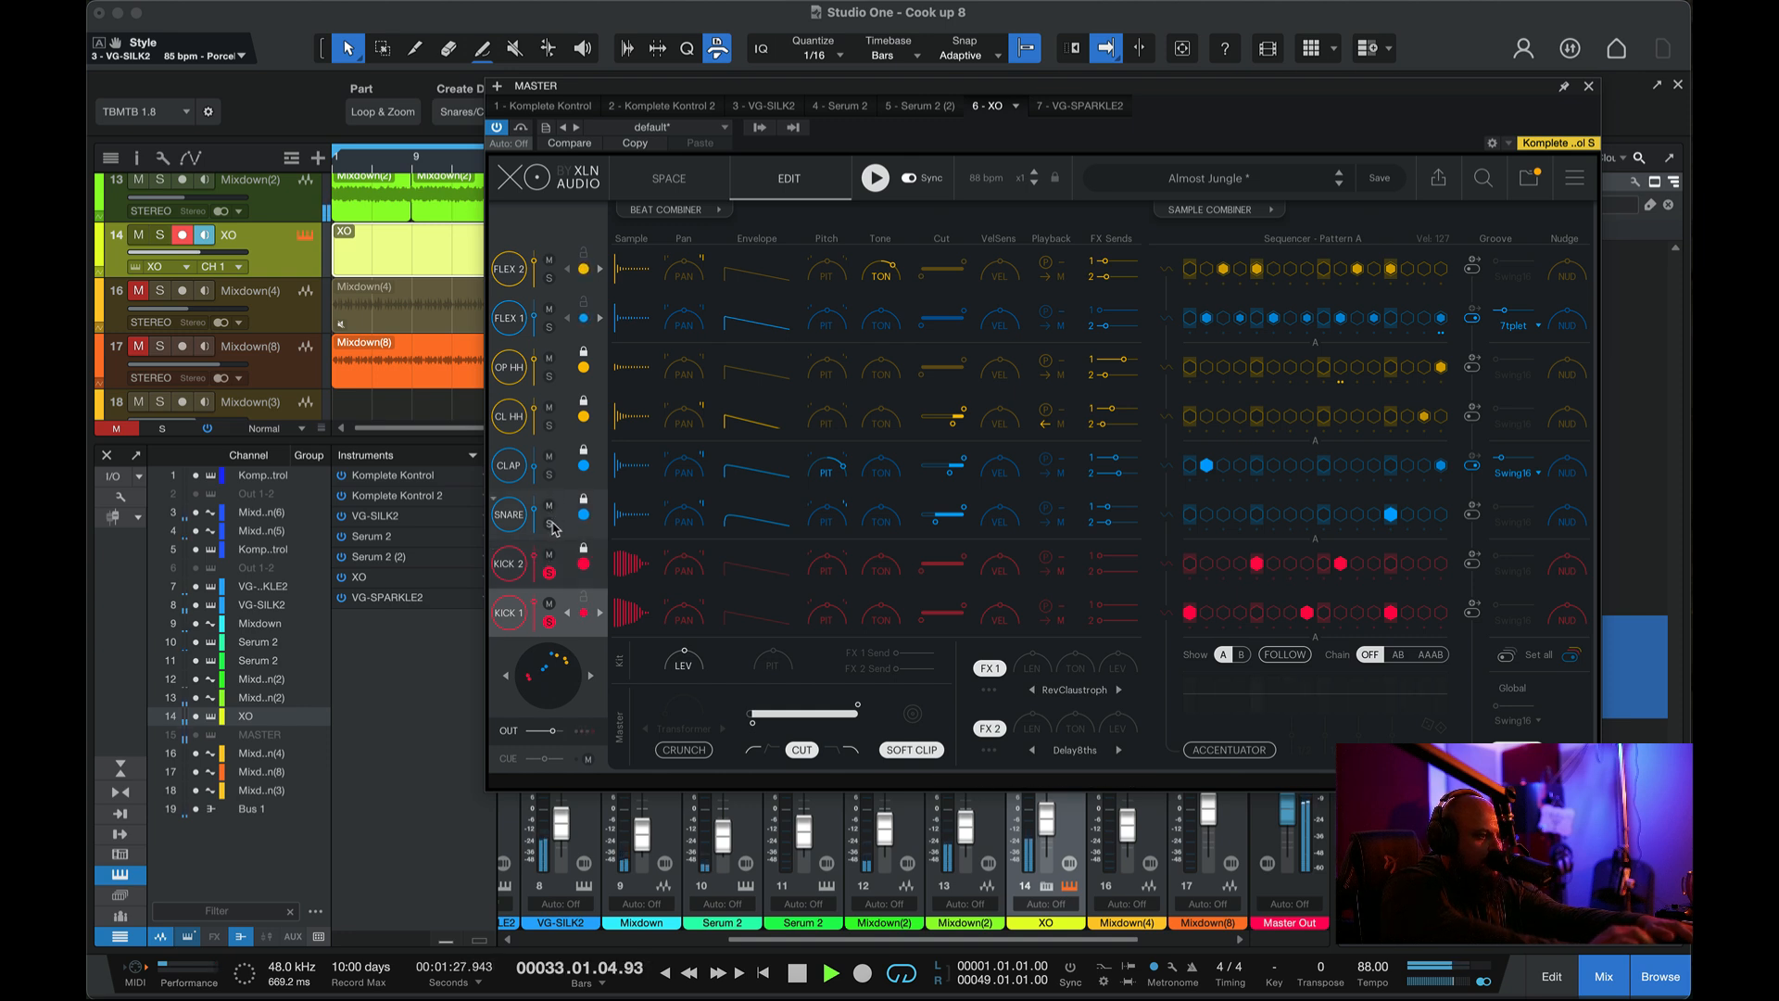
- Add the SNARE, CLAP, CL HH and OP HH lanes back to the soloed kicks in XO
click(548, 523)
click(549, 475)
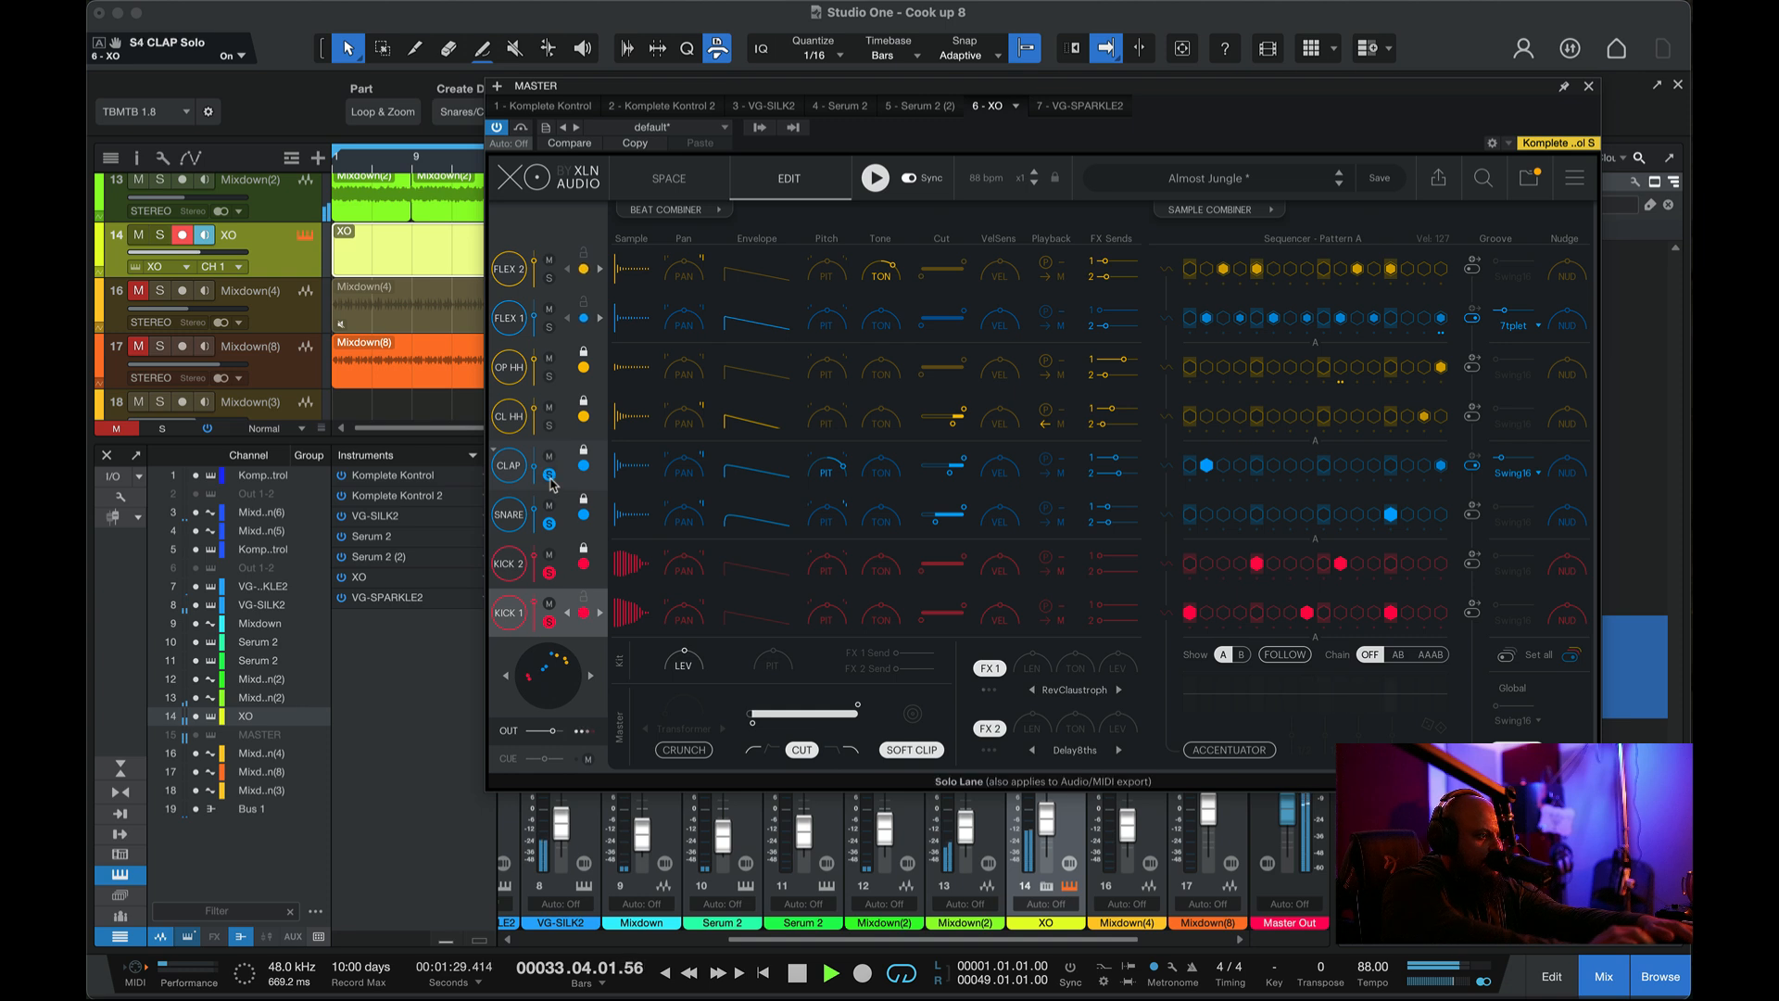
click(549, 427)
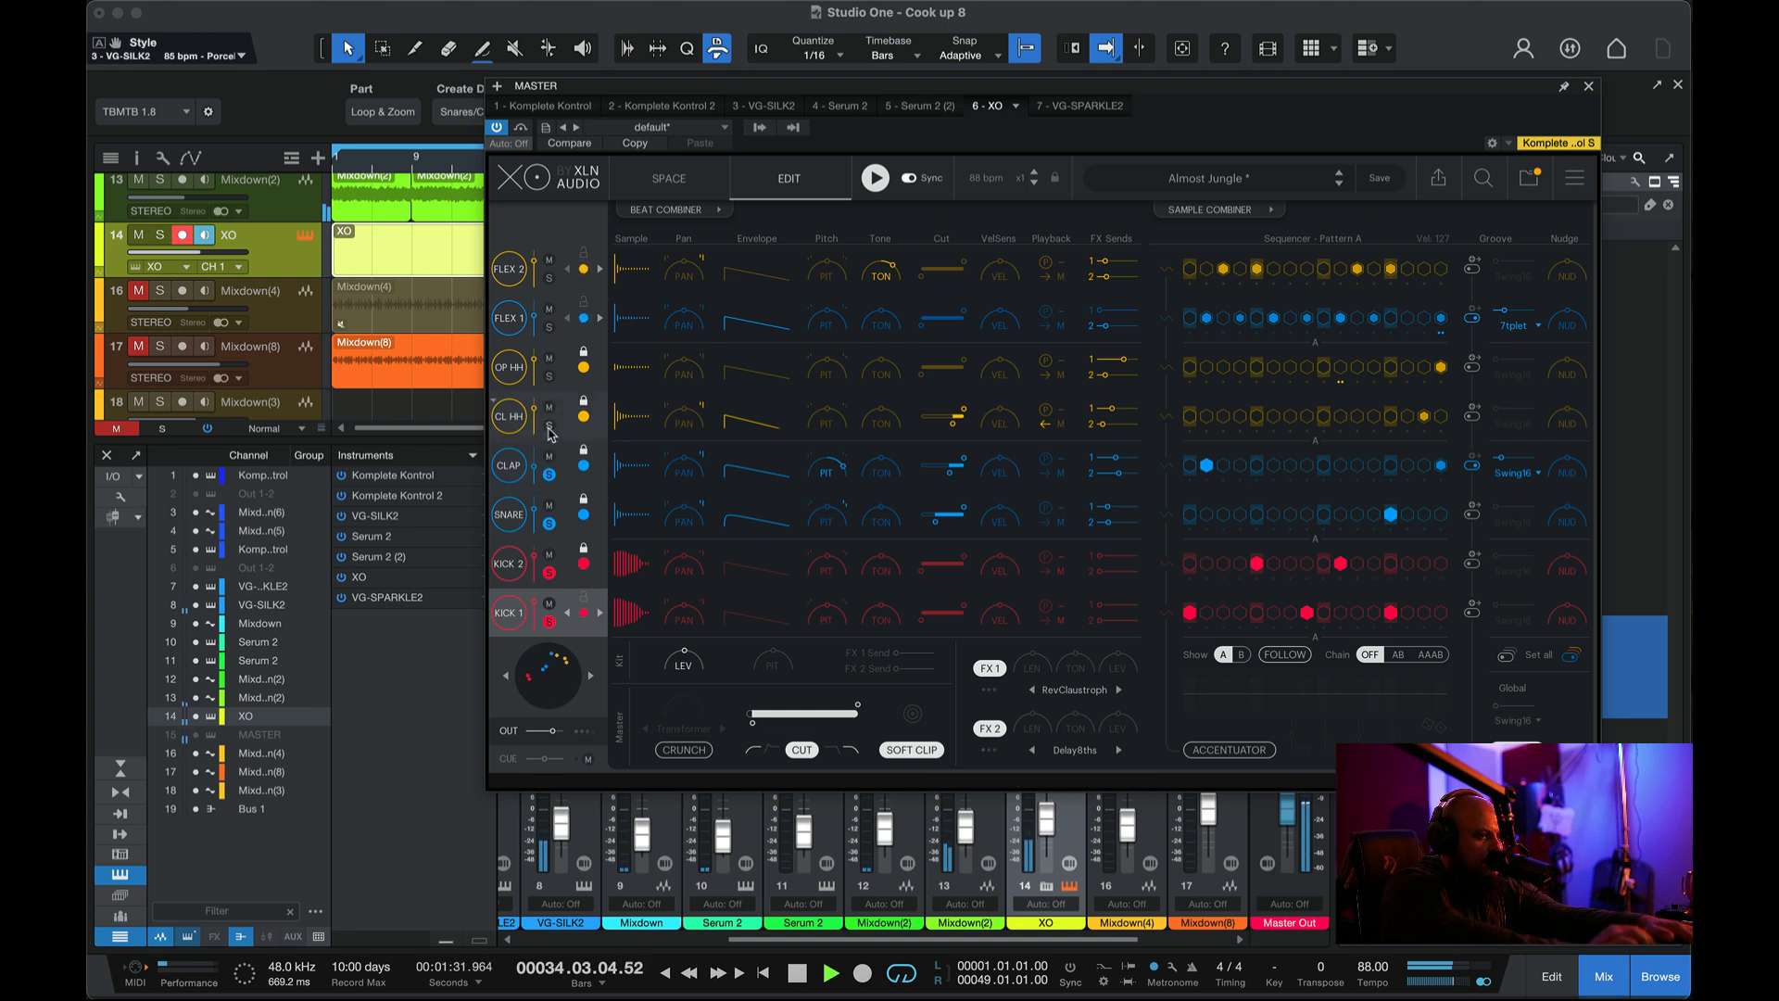
click(550, 377)
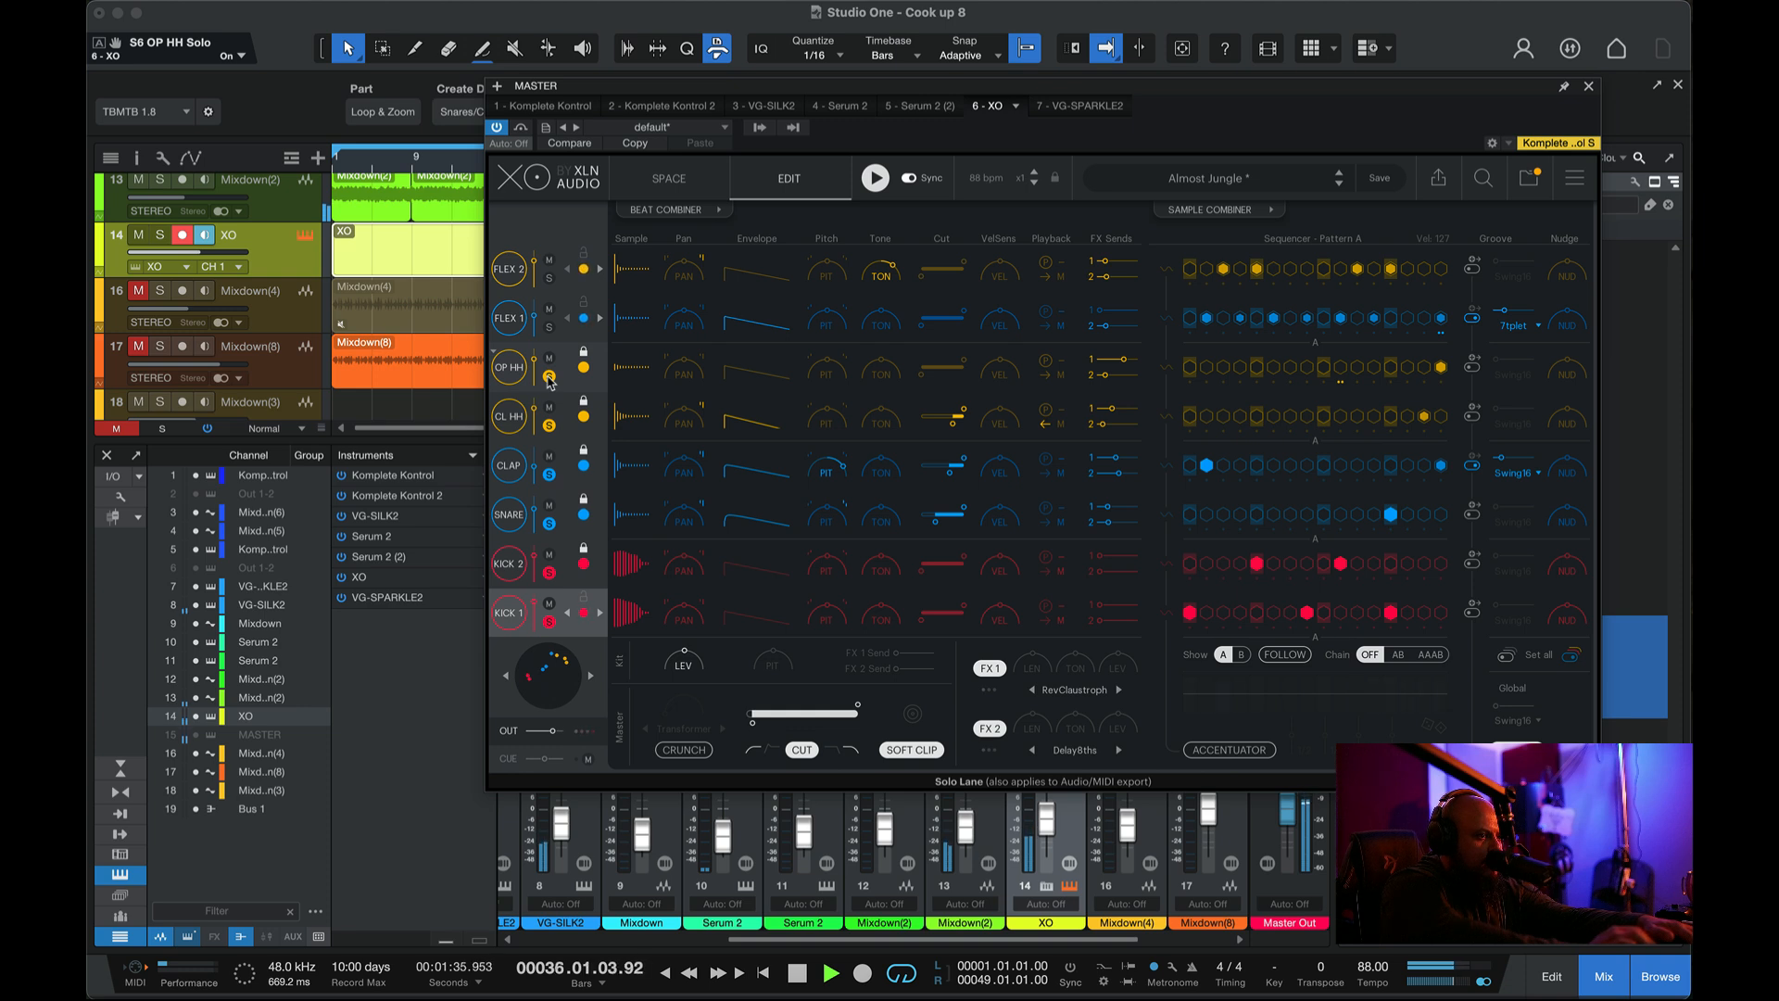
- Solo the FLEX 2 lane, set its velocity sensitivity to 92% and lower its level, then stop playback and close XO
click(549, 278)
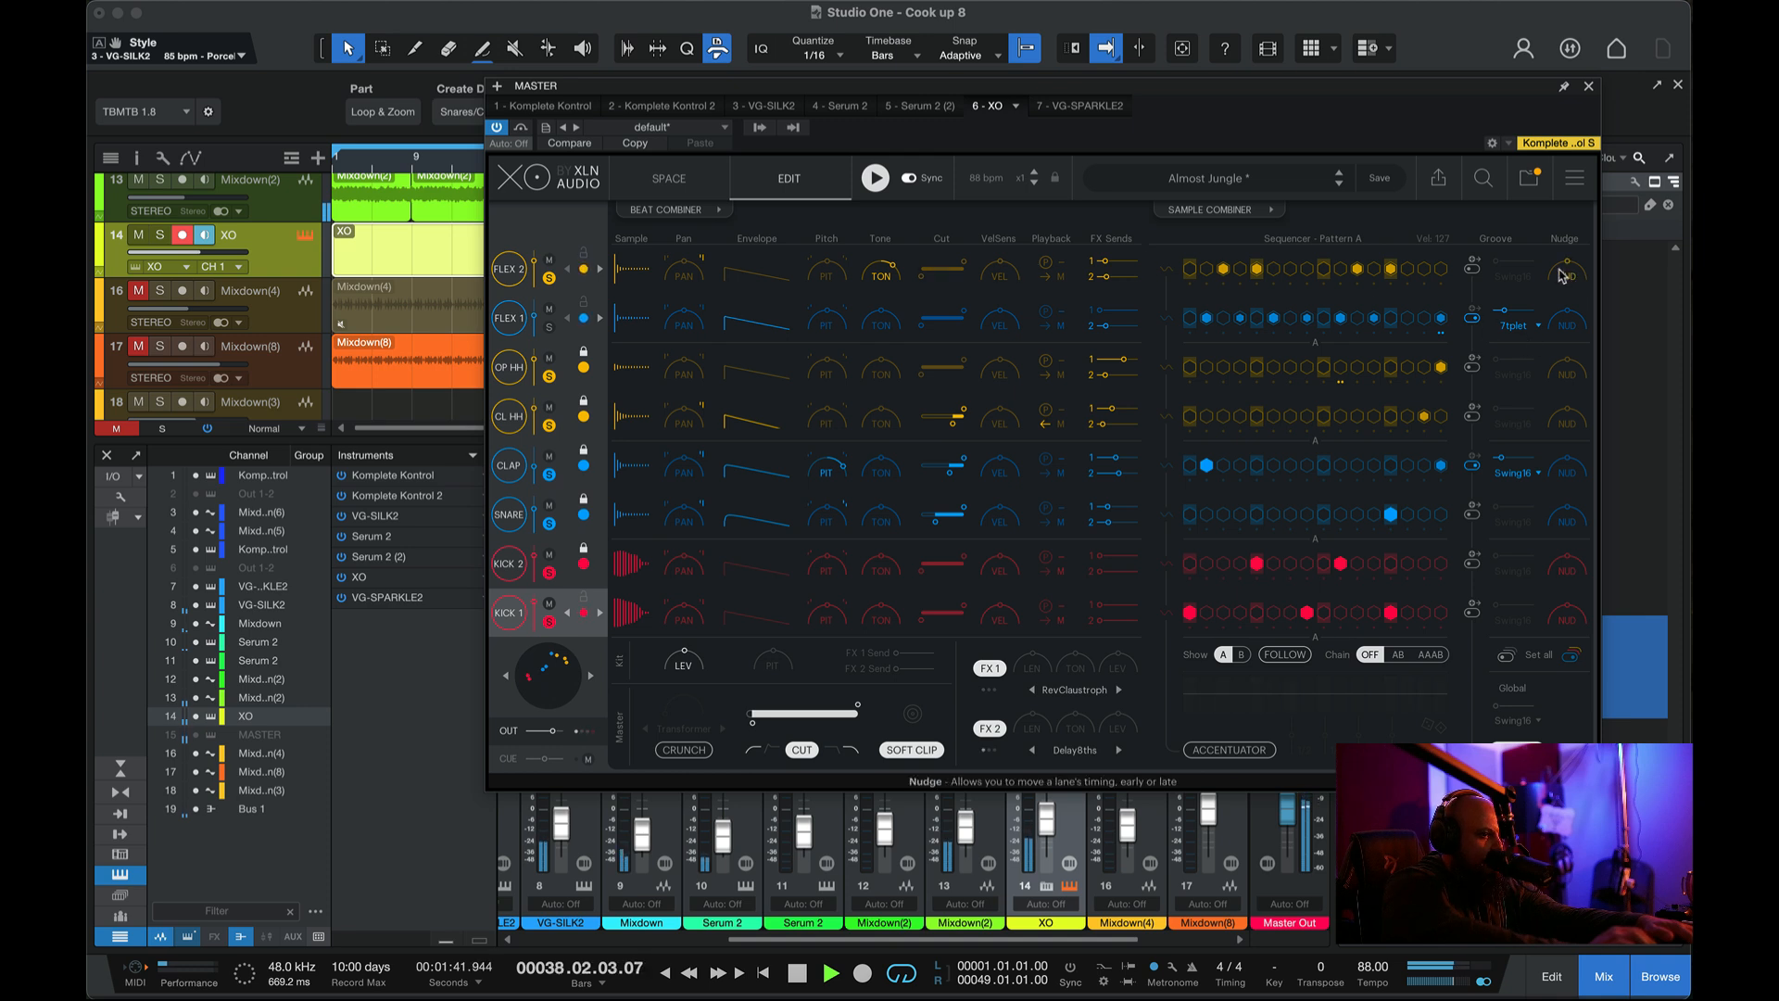
mouse_move(997, 273)
mouse_down()
mouse_move(989, 307)
mouse_move(994, 274)
mouse_up()
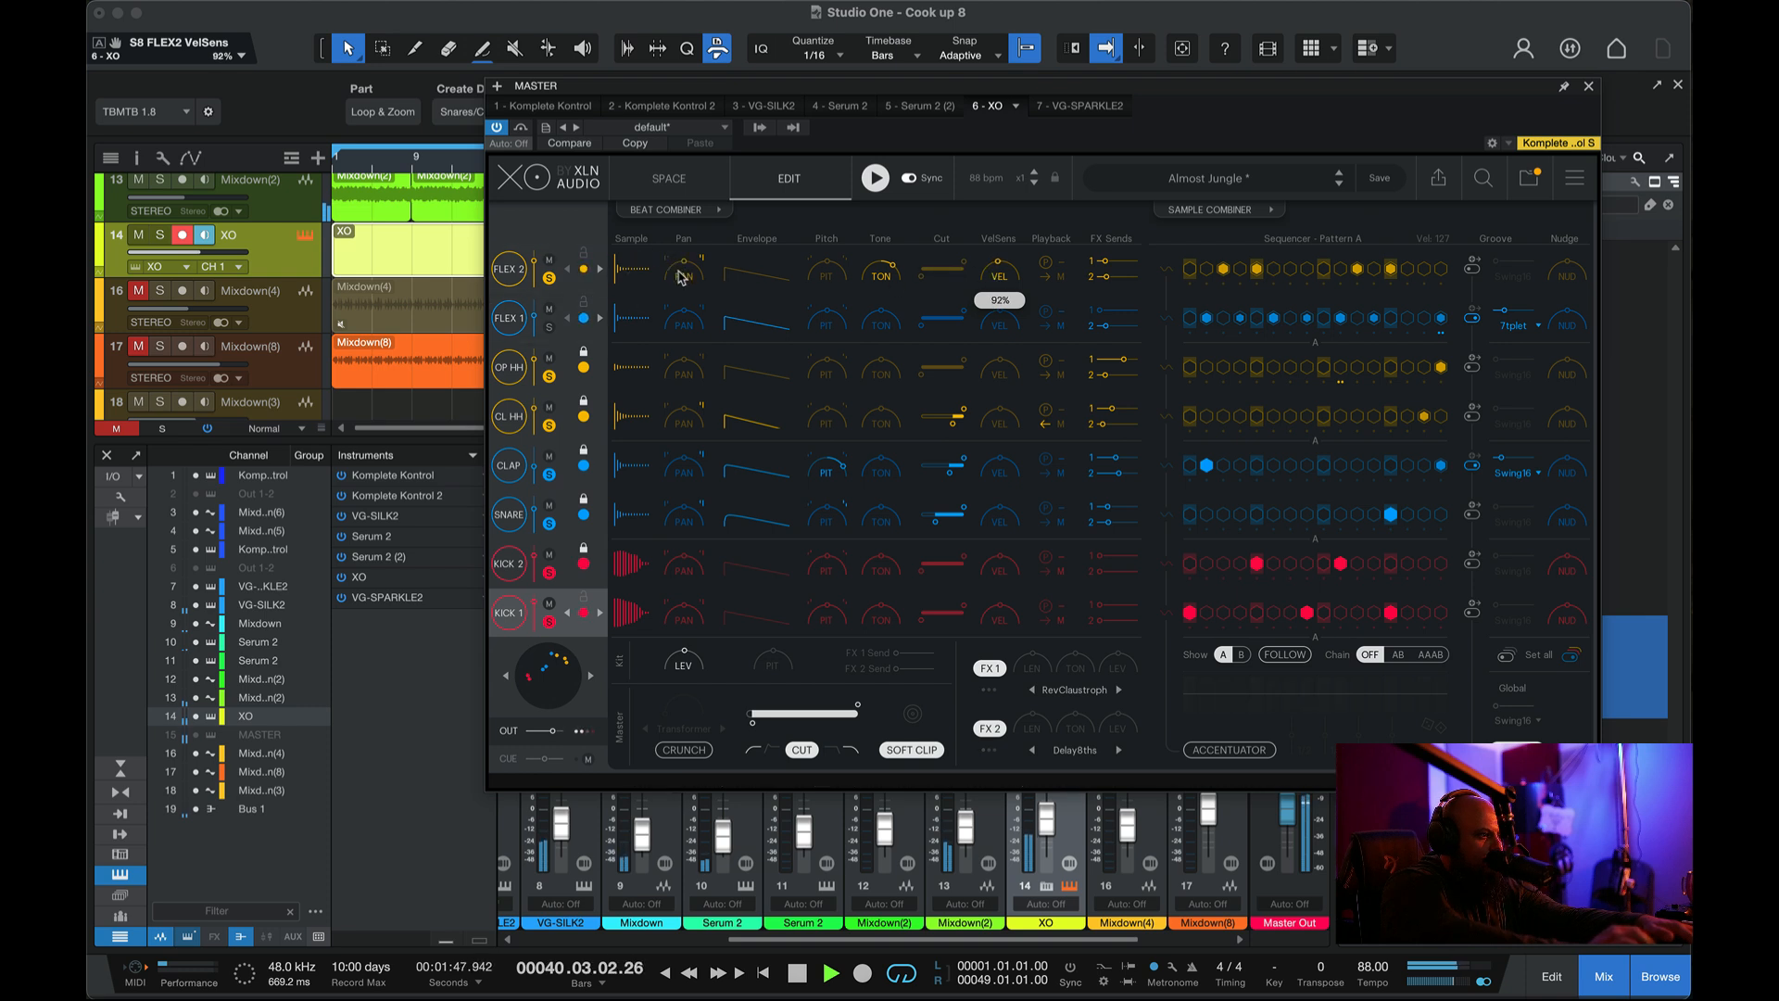
drag(535, 269, 539, 286)
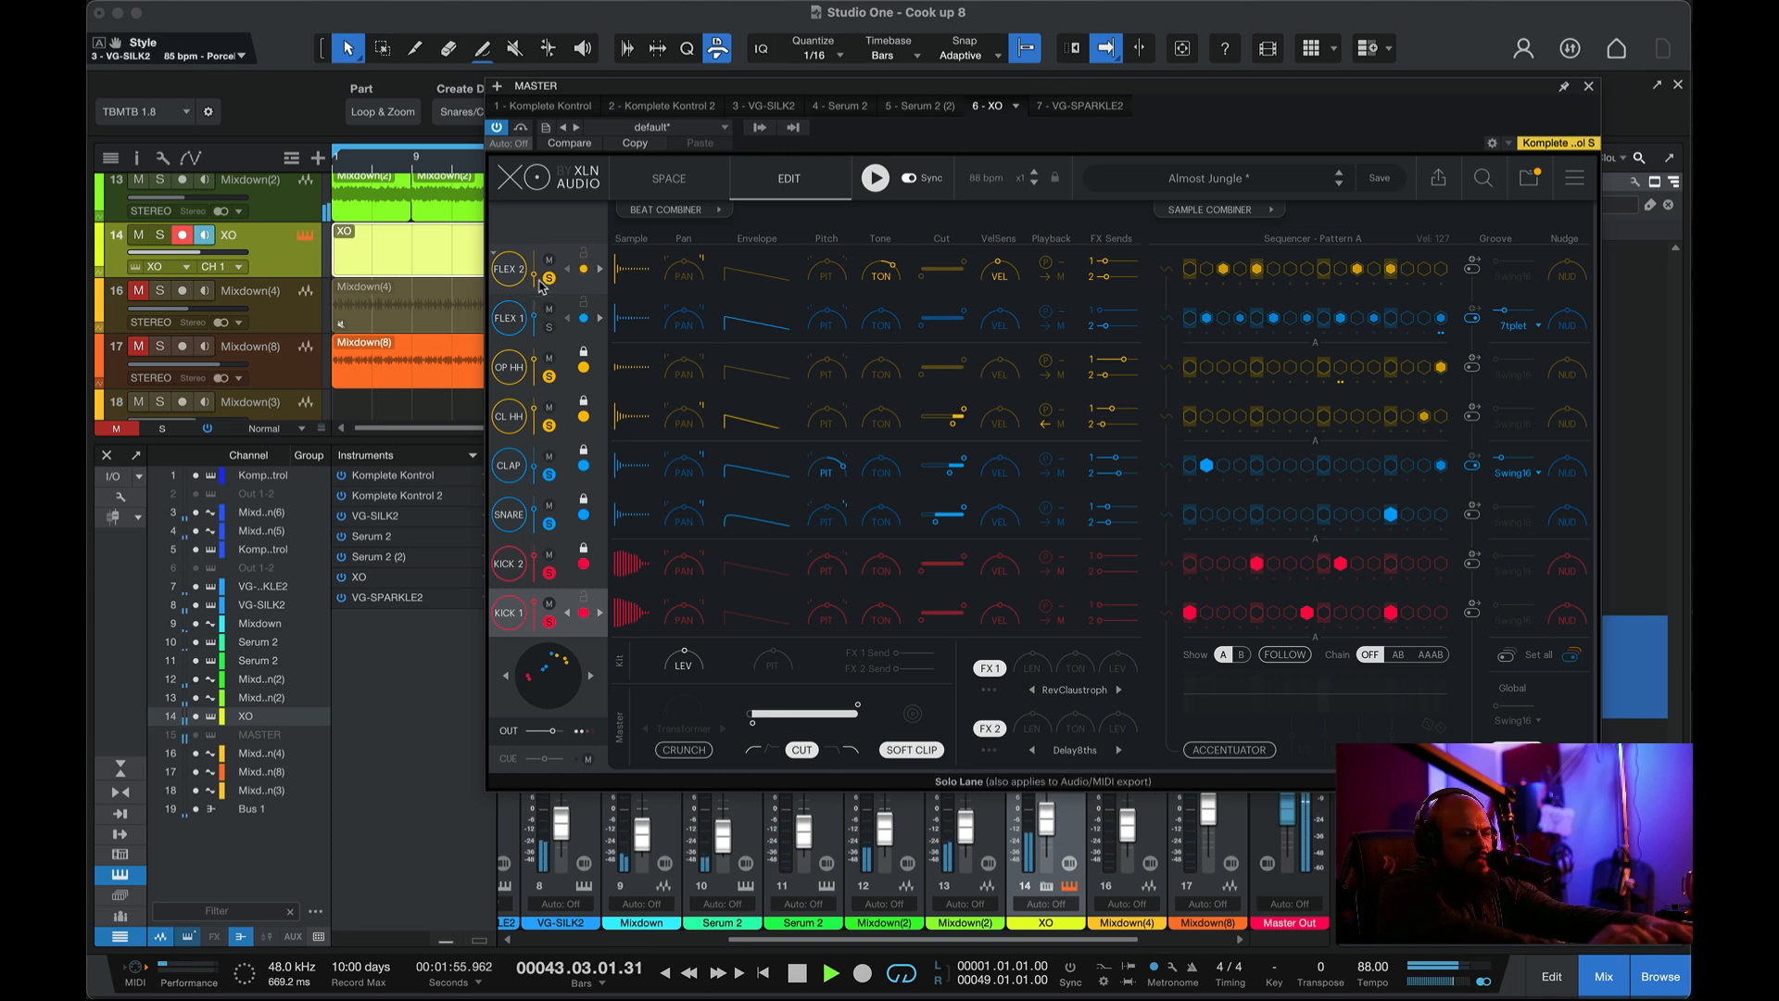
key(space)
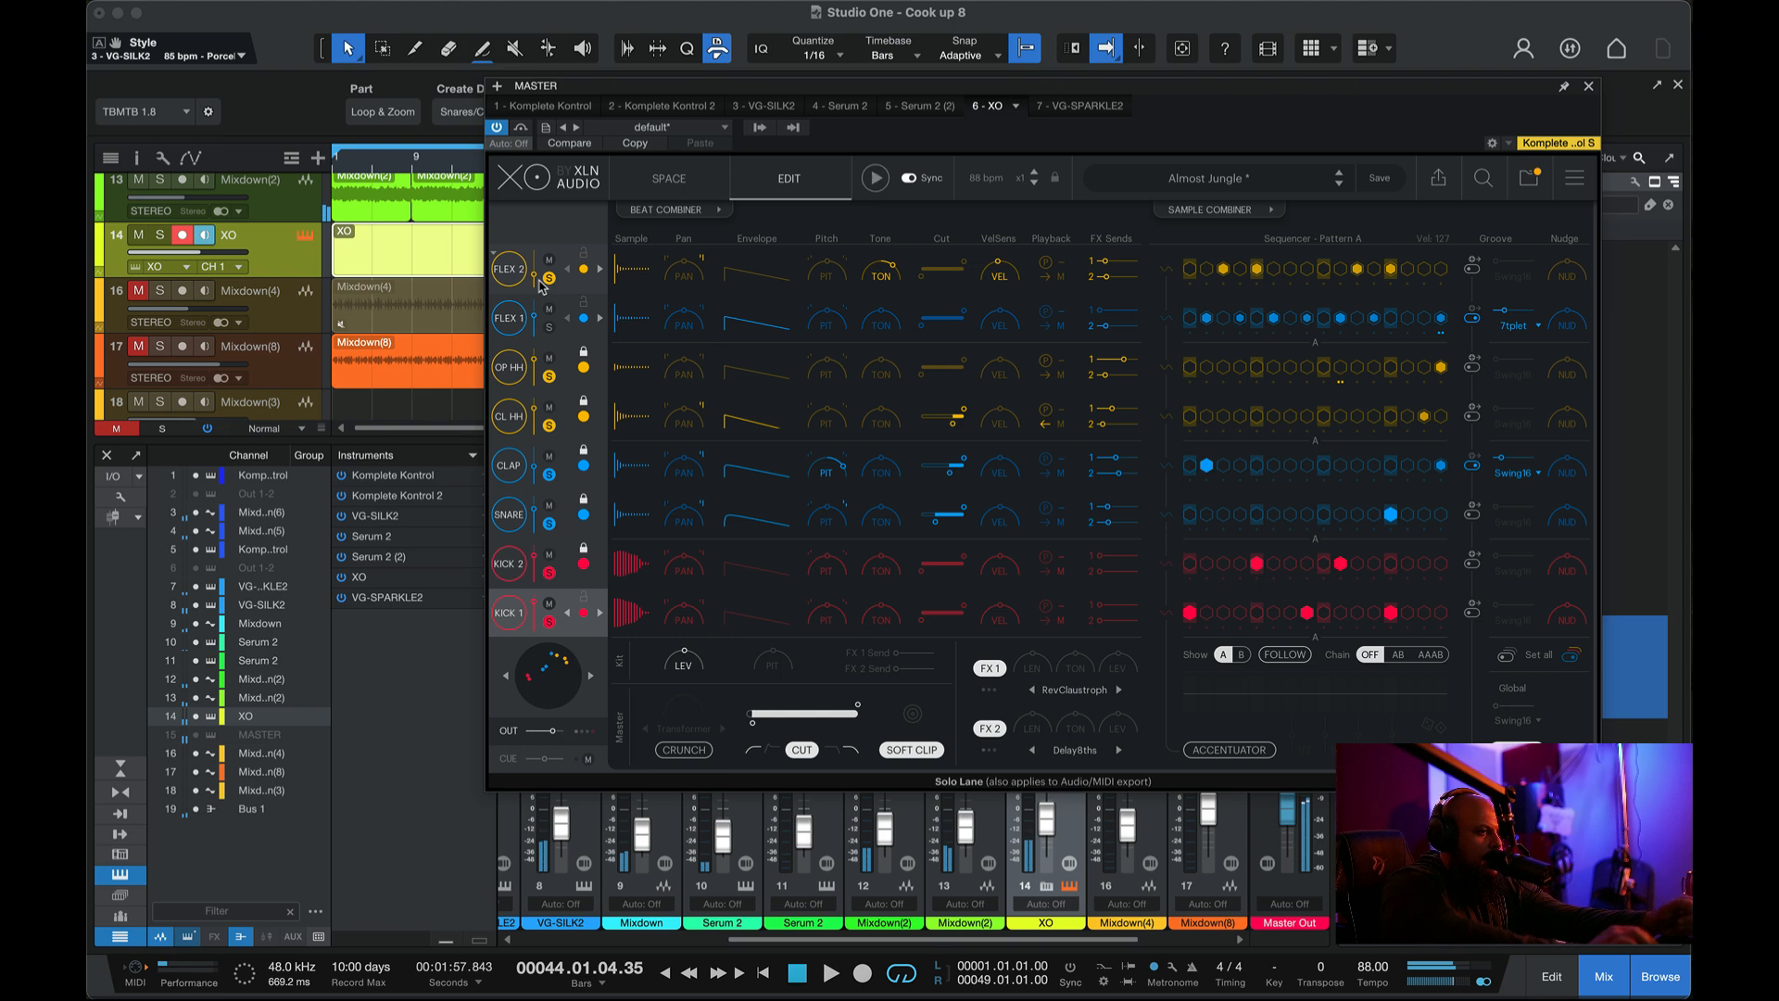
click(1590, 86)
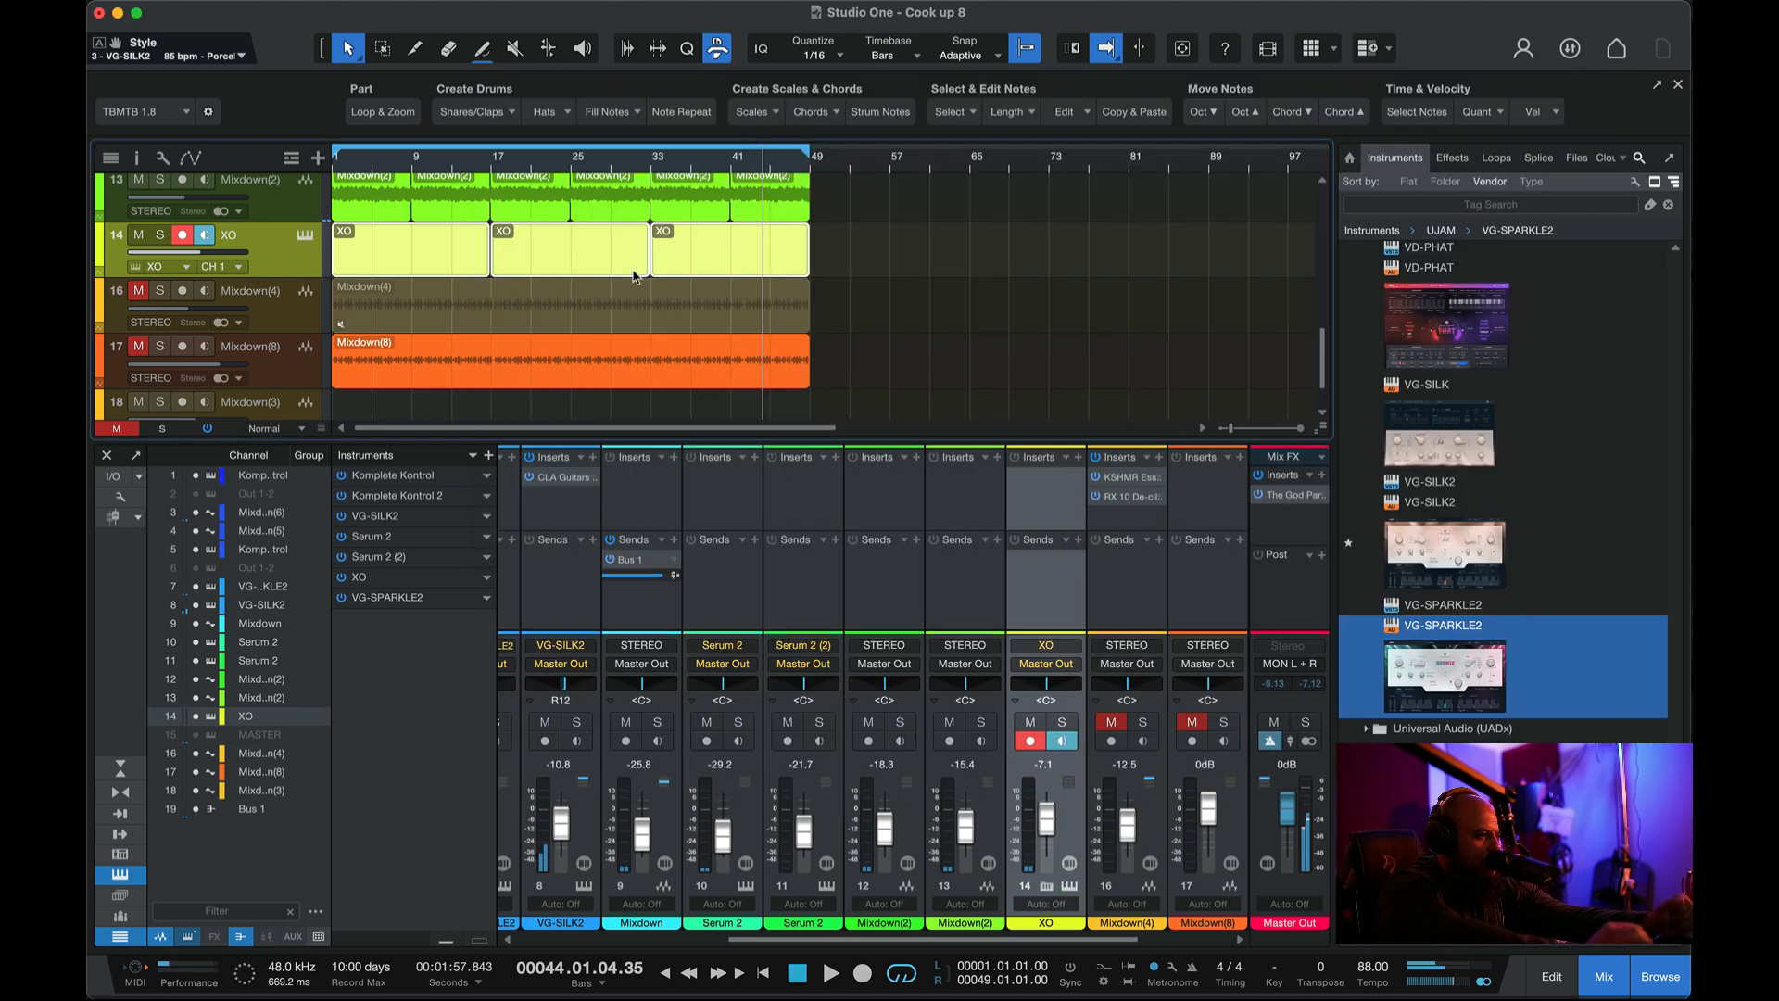
- Trim the ends of the last Komplete Kontrol part and the Mixdown(6) and Mixdown(5) events back to bar 49
scroll(636, 276, up, 10)
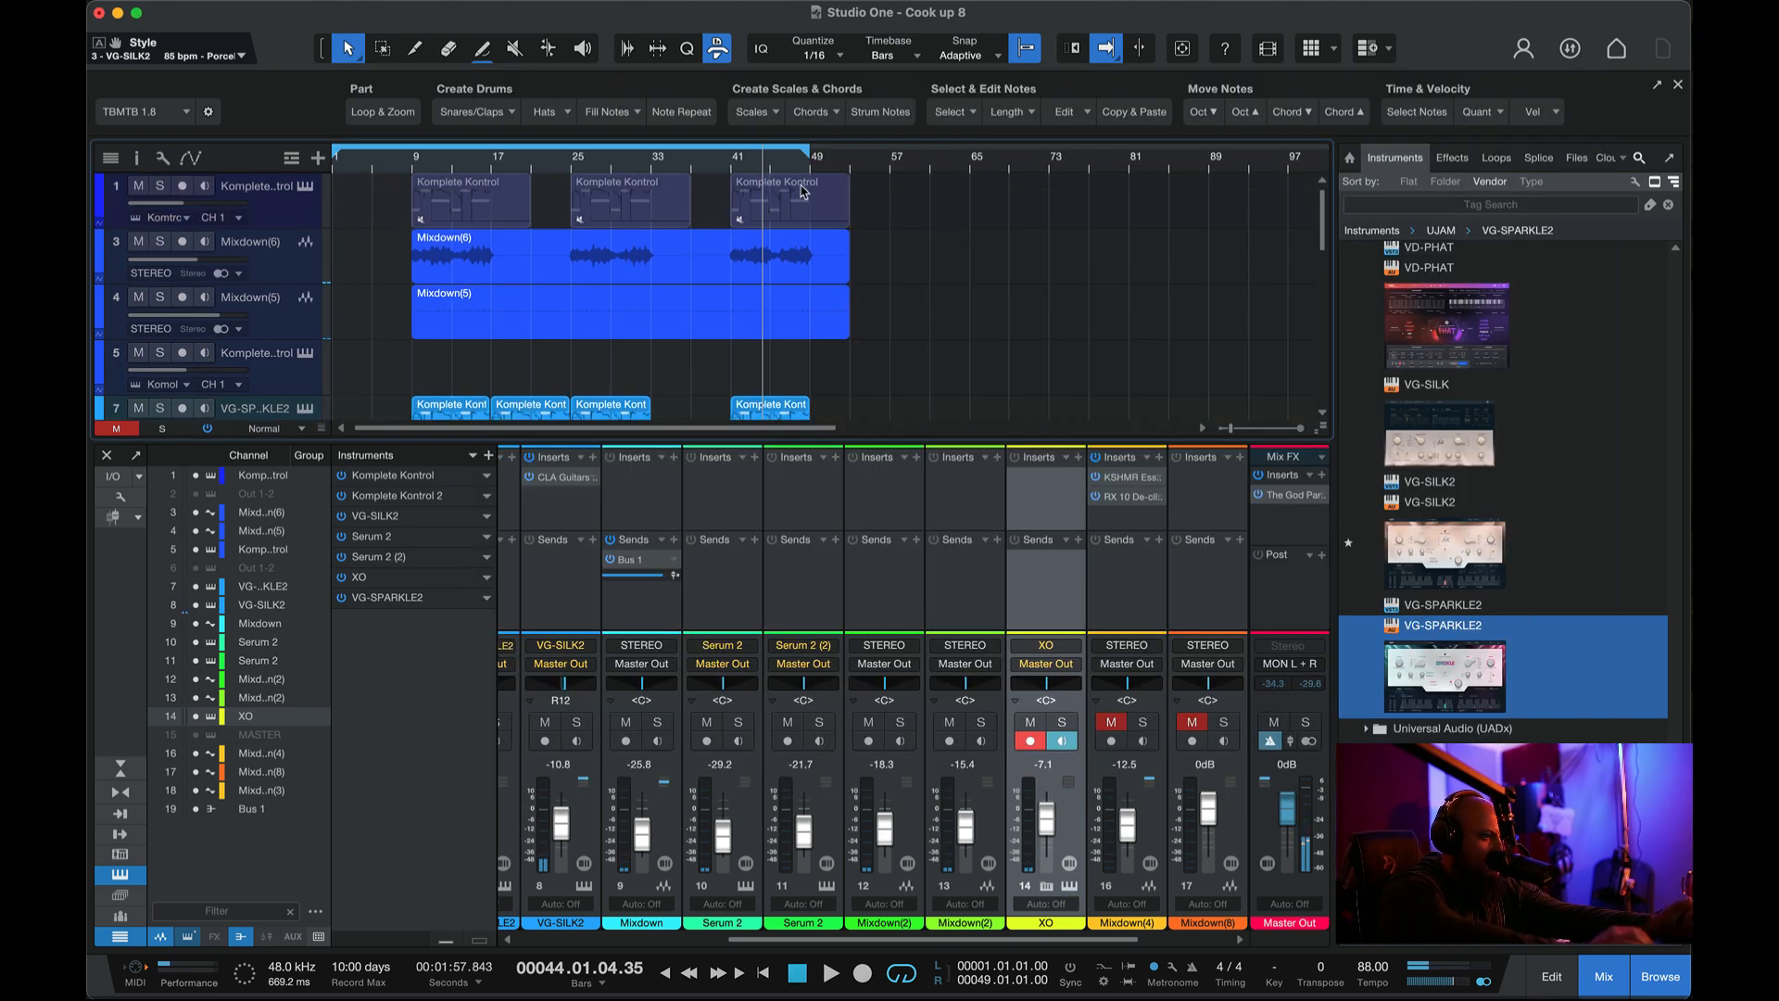
drag(850, 213, 810, 260)
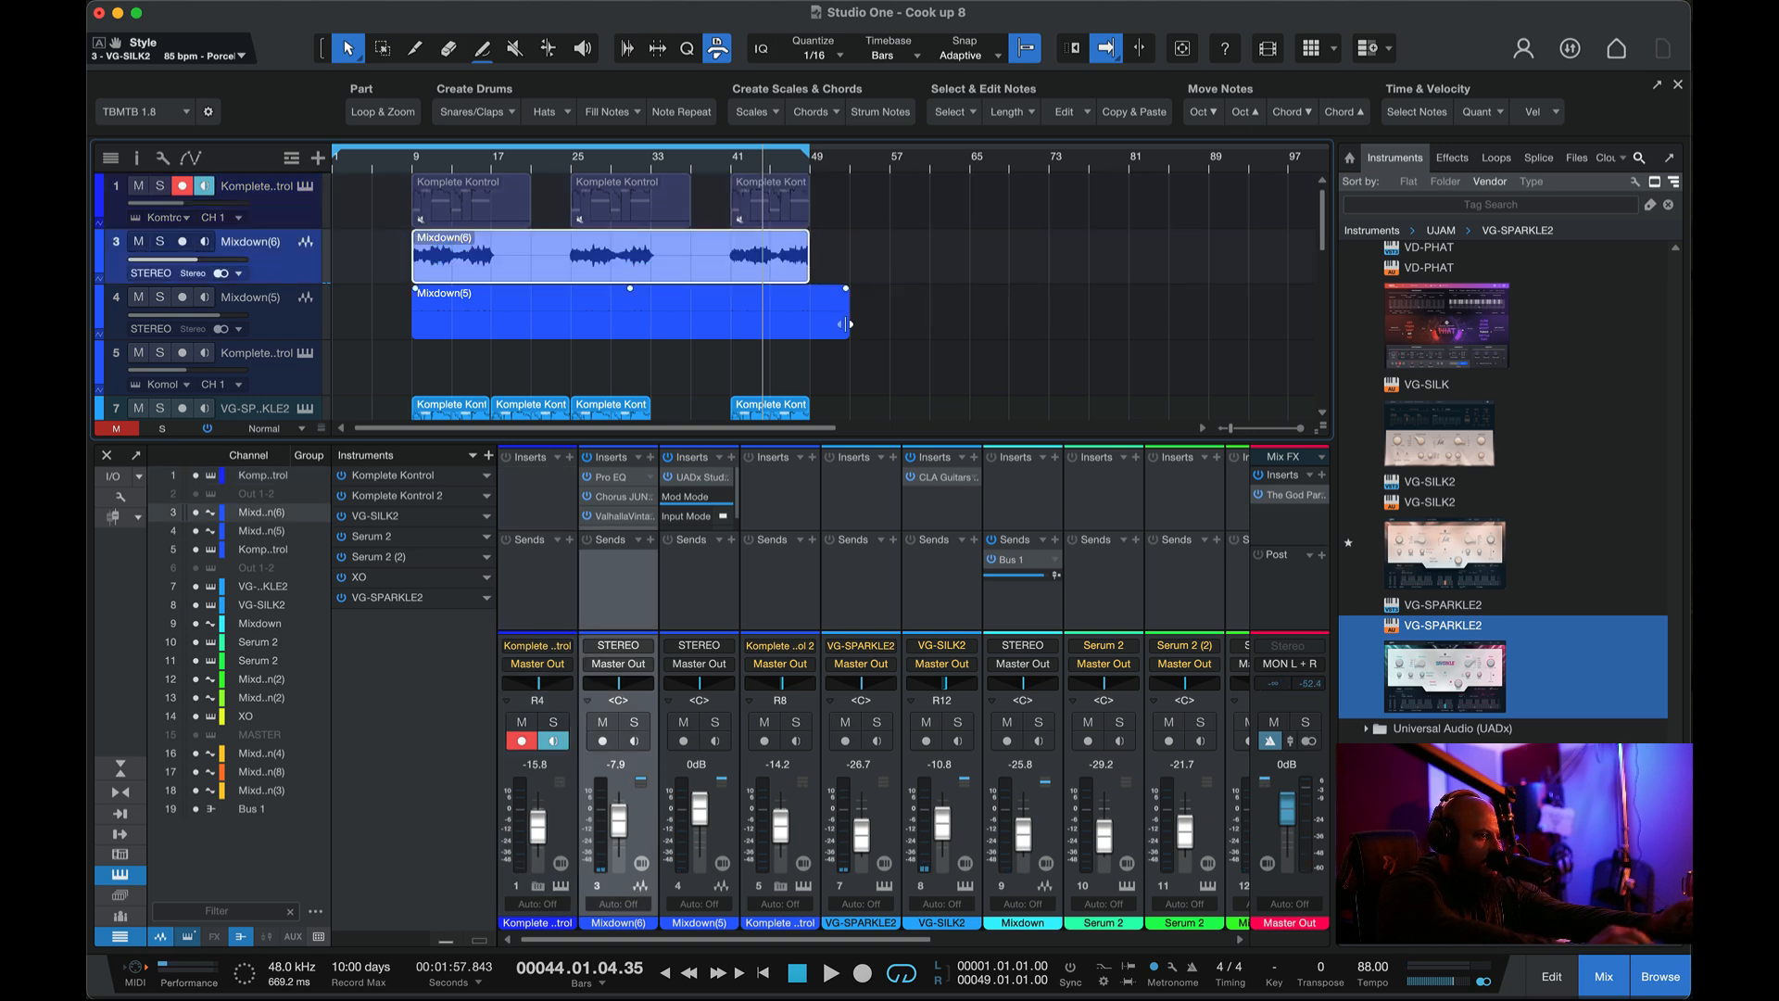
click(833, 325)
drag(834, 326, 810, 325)
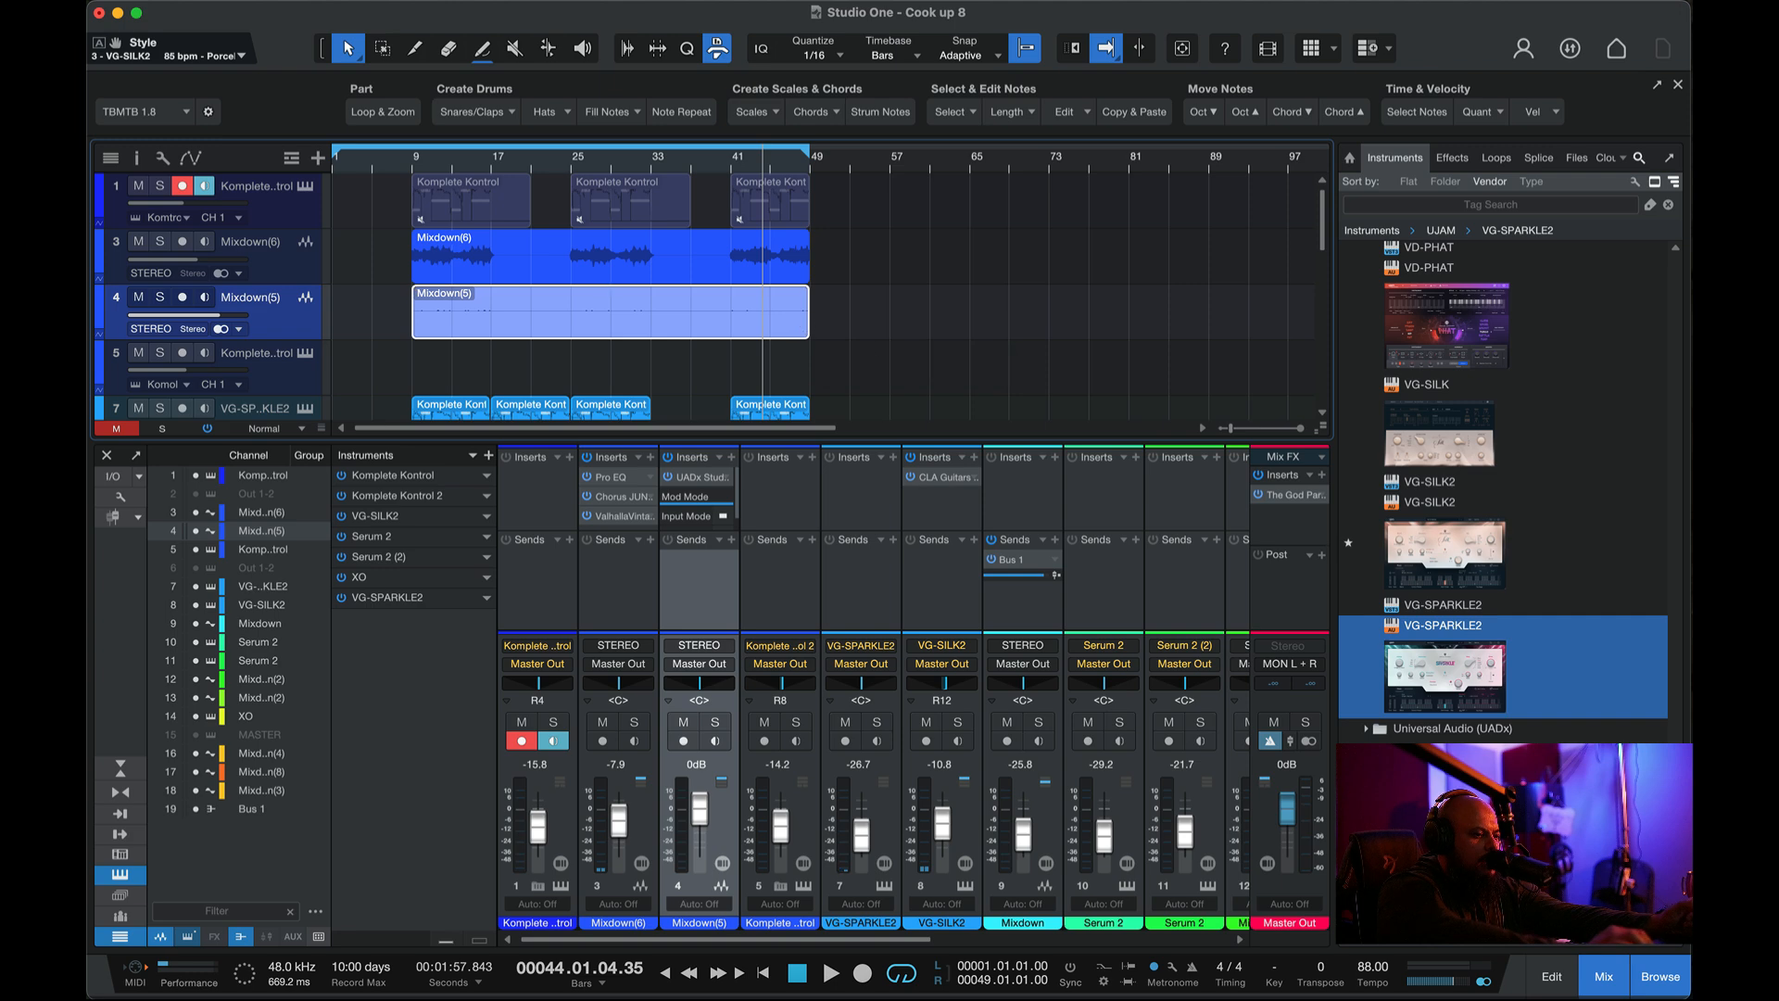
- Hide the mixer, select every event in the arrangement and duplicate them all directly after bar 49
click(1604, 980)
scroll(895, 630, down, 2)
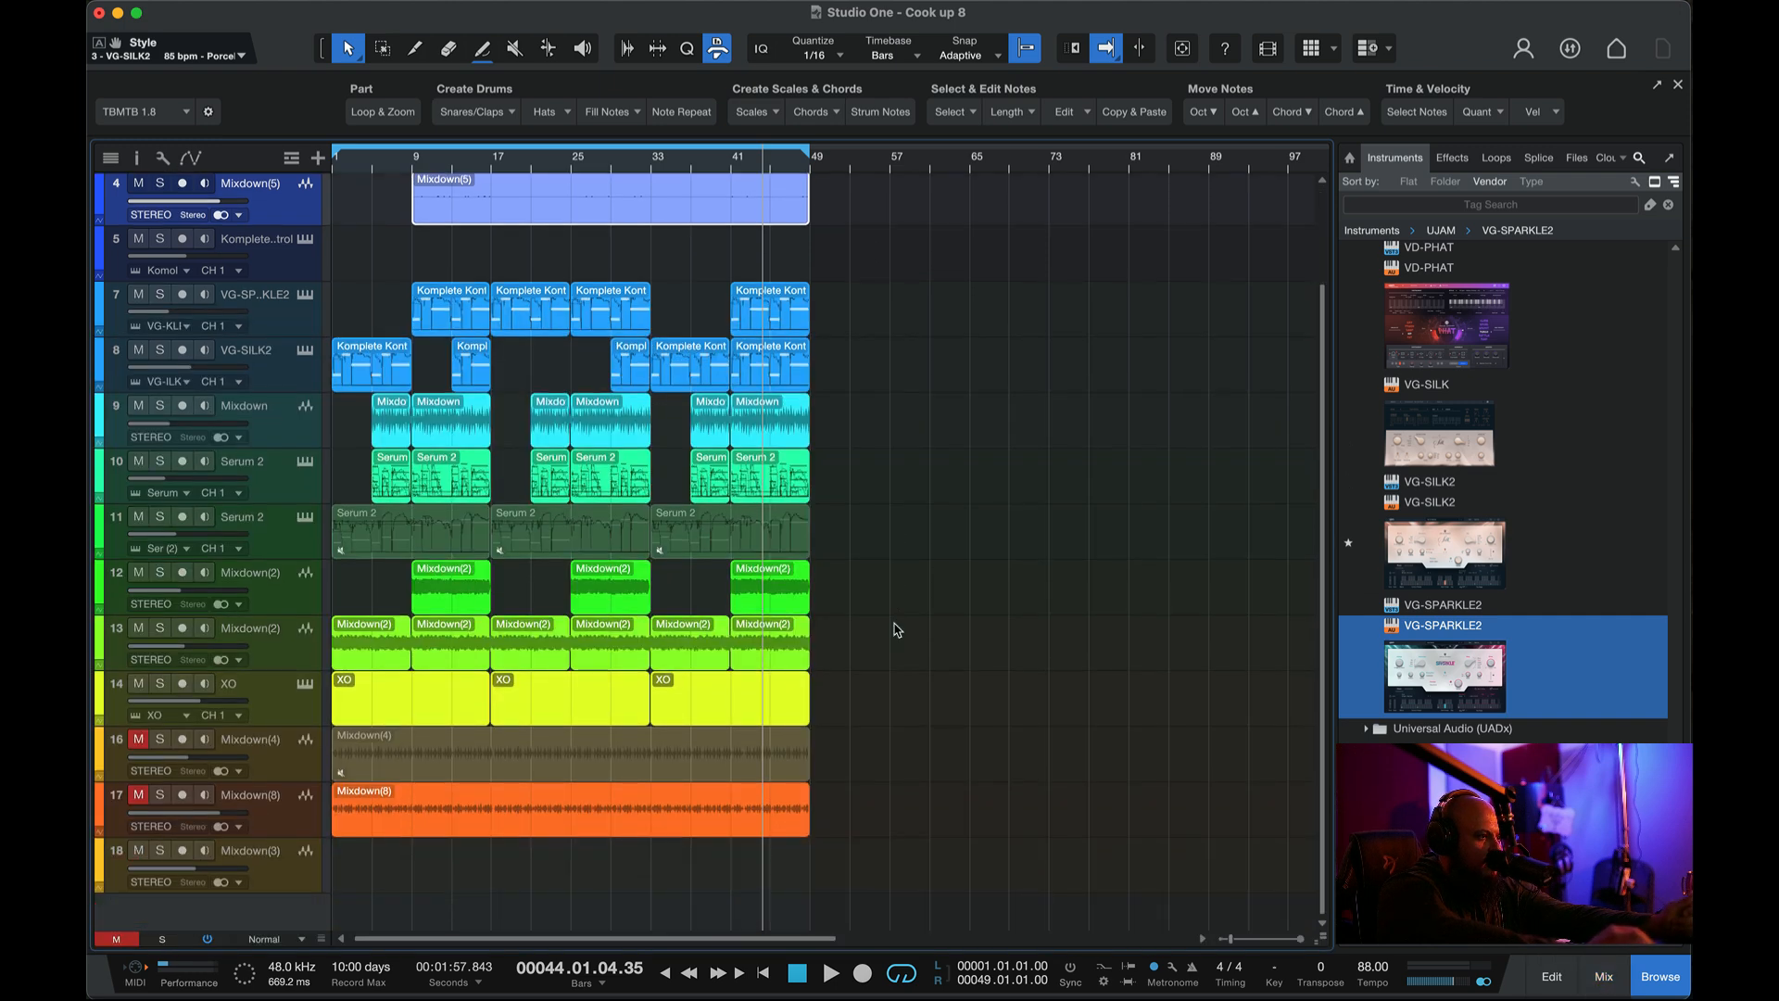
click(882, 841)
drag(880, 838, 162, 44)
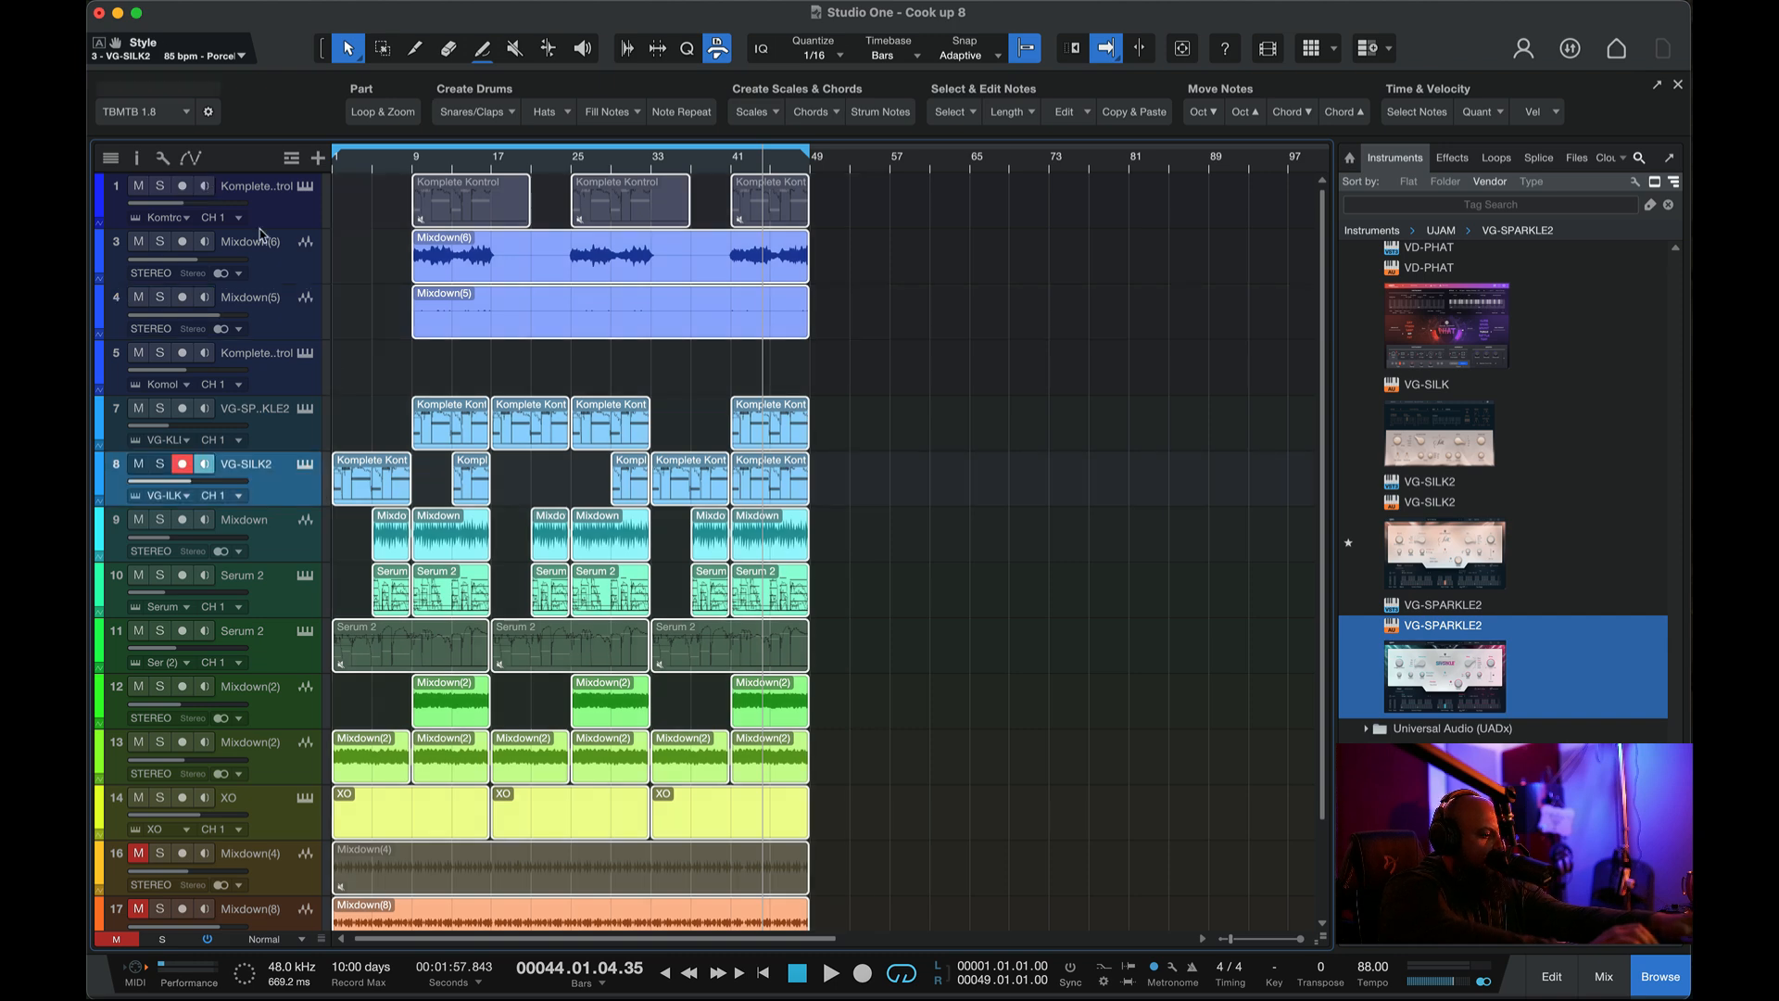
key(super+d)
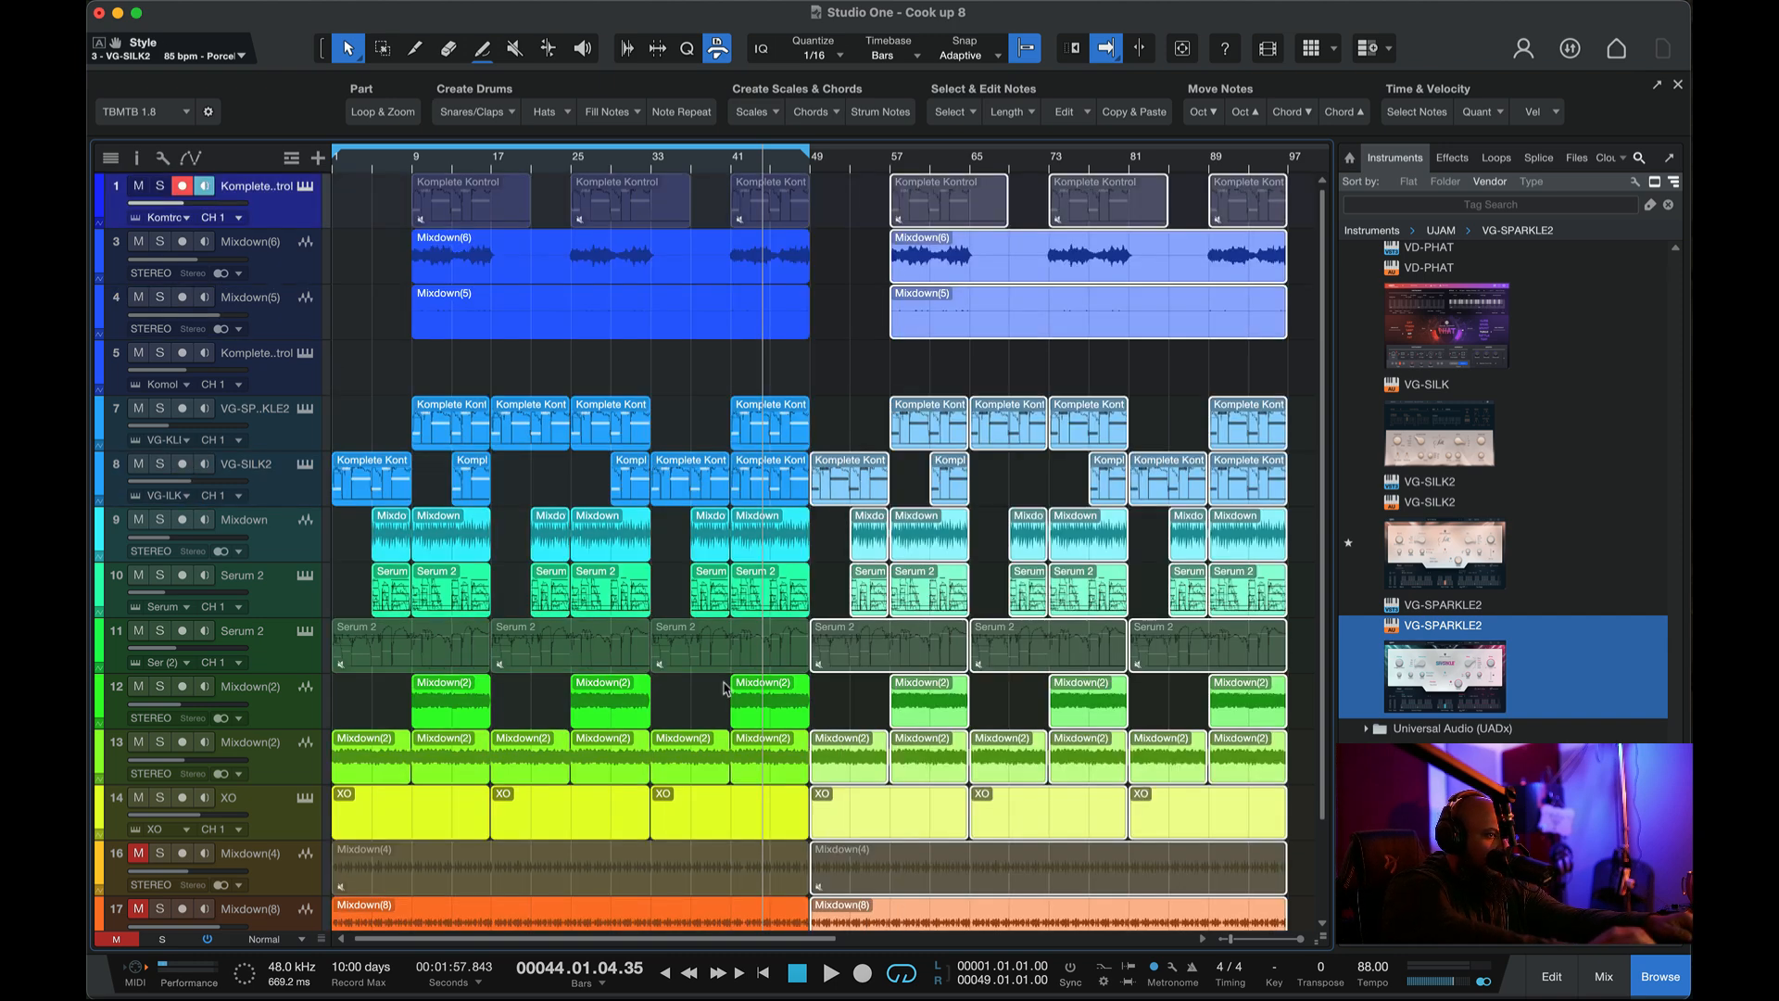
- Extend the loop range to bar 97 so it spans the duplicated arrangement, and deselect the events
scroll(724, 686, down, 2)
scroll(1246, 176, right, 5)
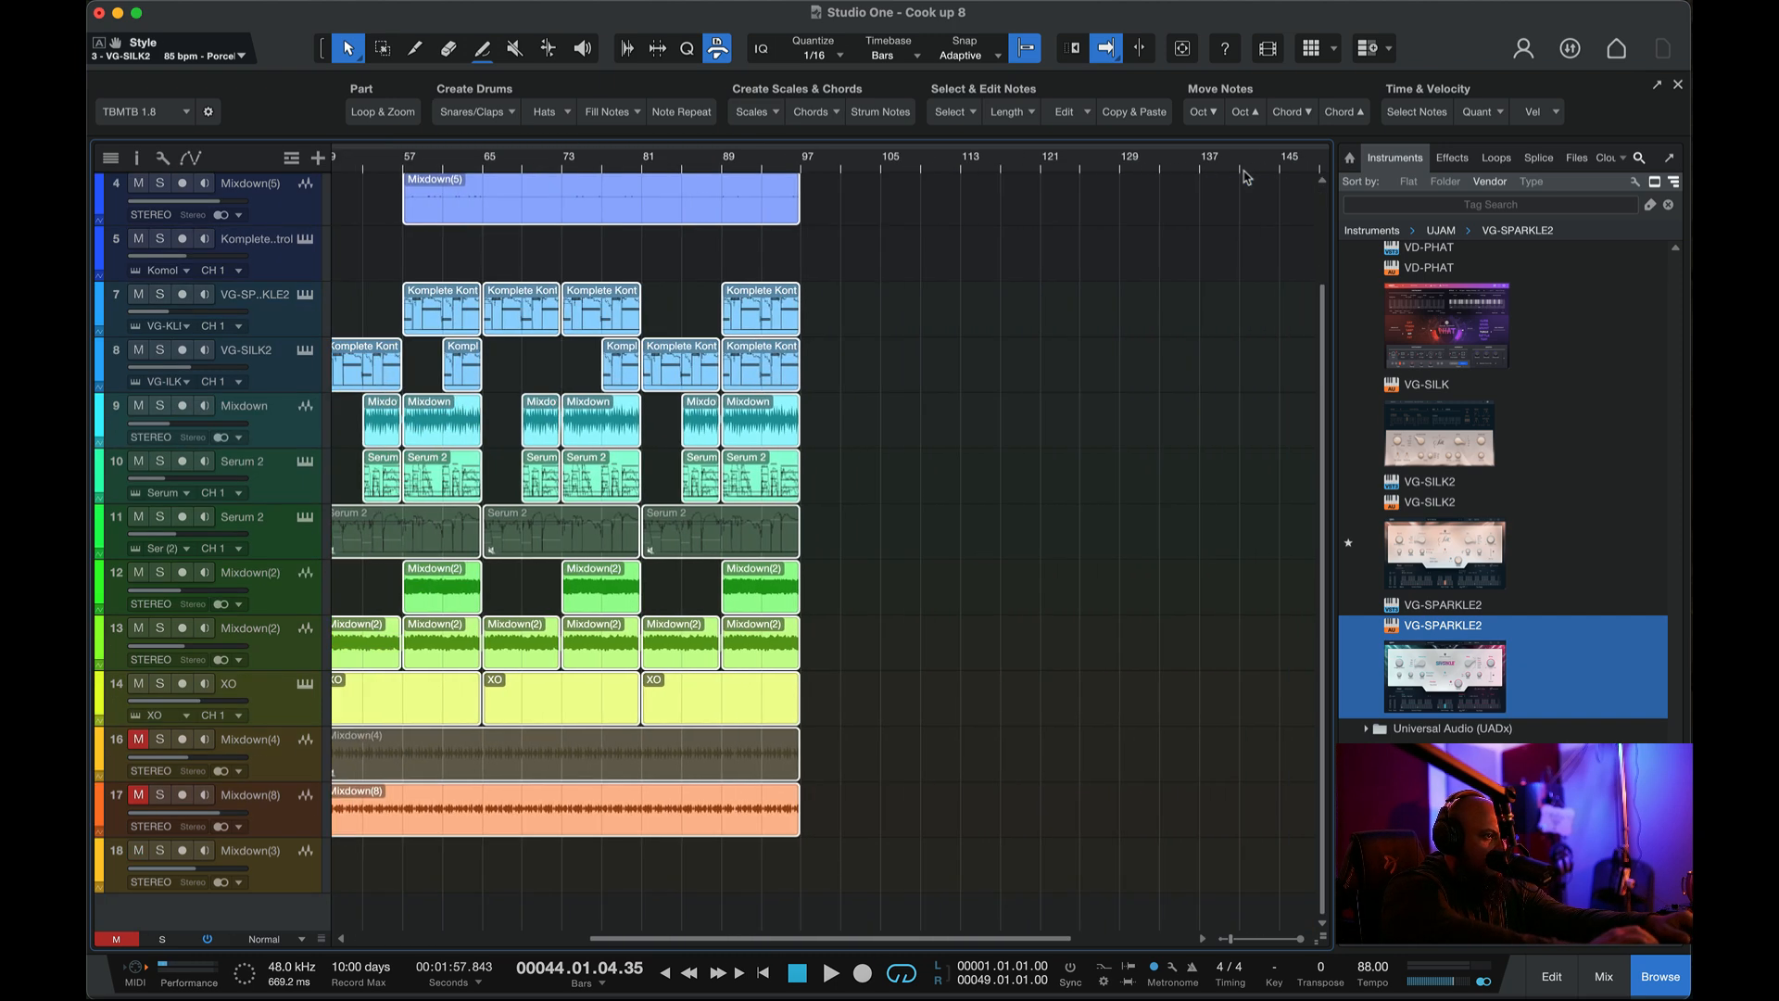
click(791, 162)
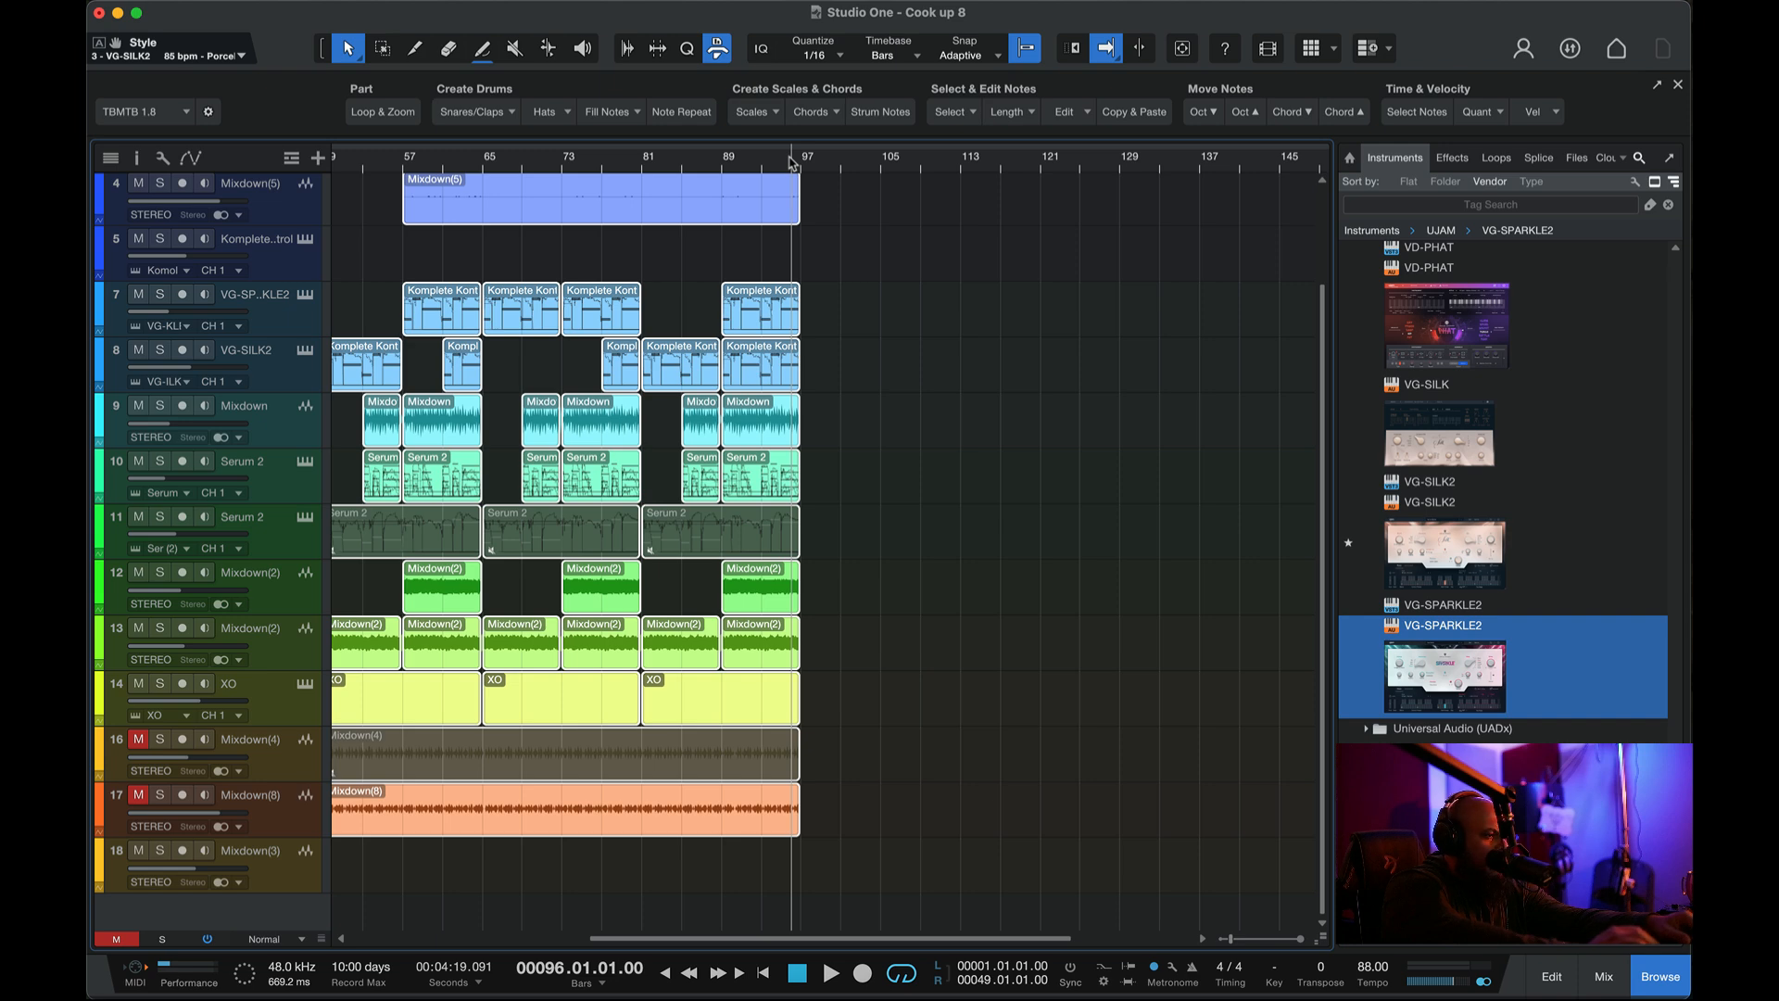
scroll(791, 161, left, 2)
scroll(791, 162, up, 10)
scroll(791, 161, down, 8)
scroll(791, 162, down, 4)
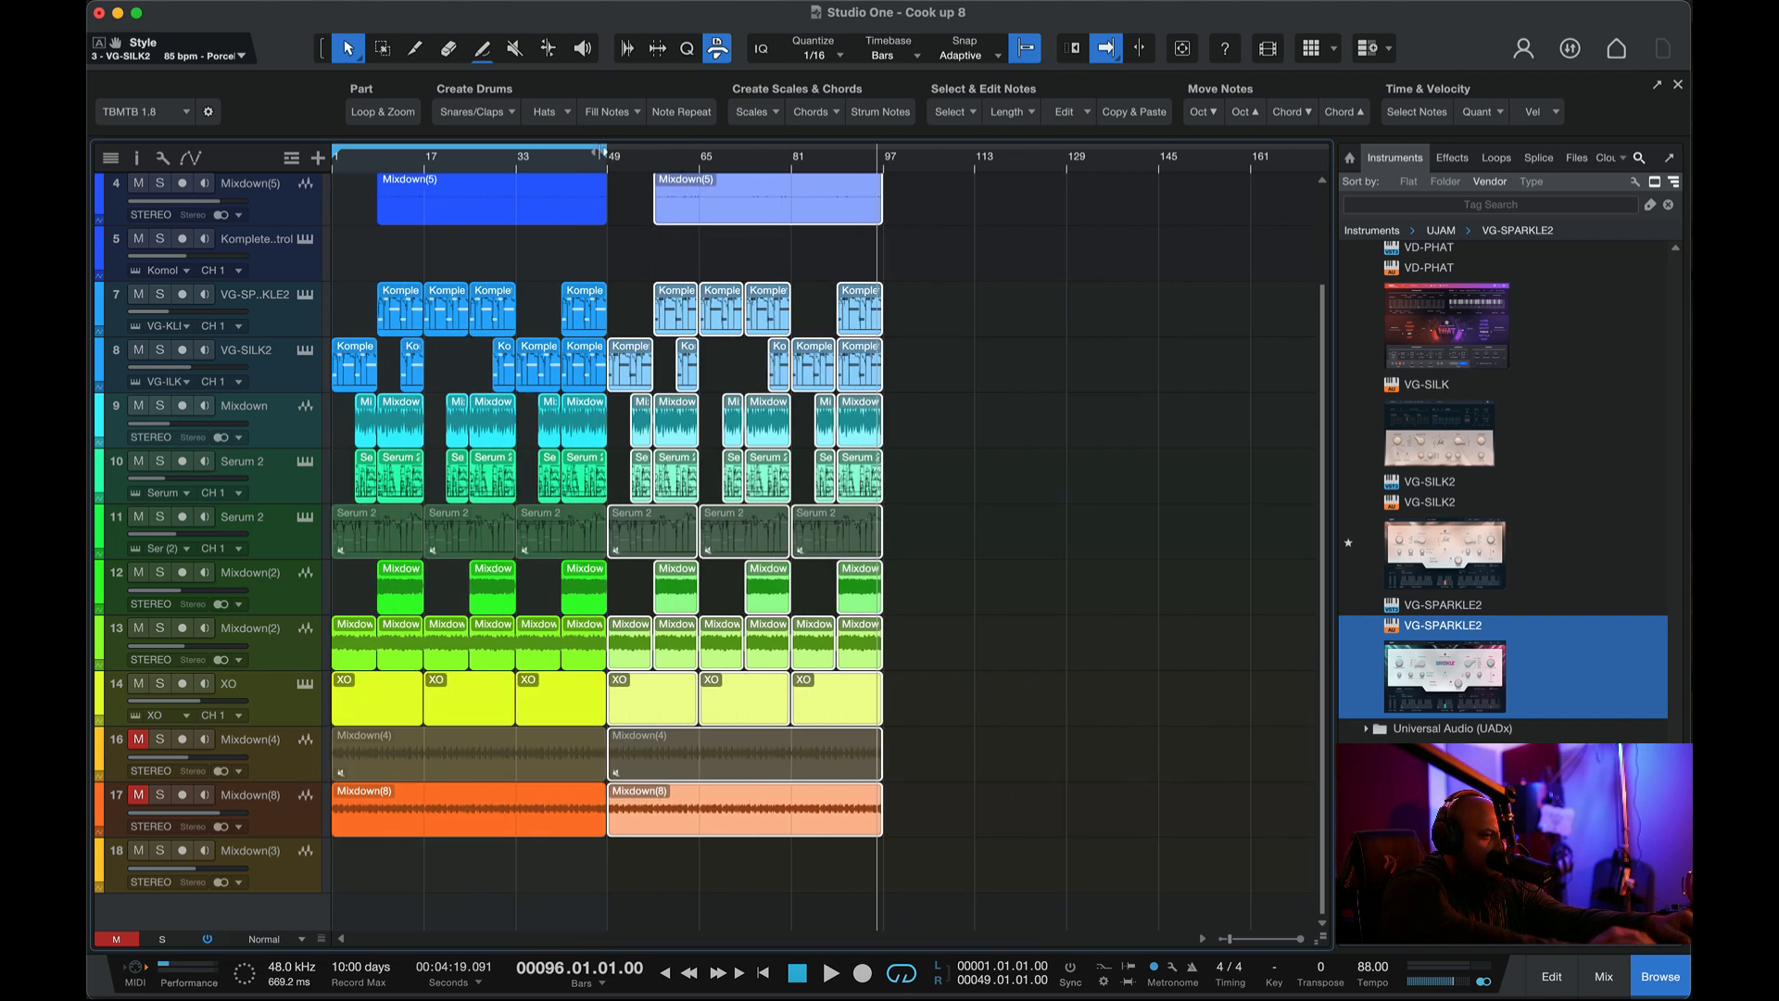
drag(609, 150, 878, 151)
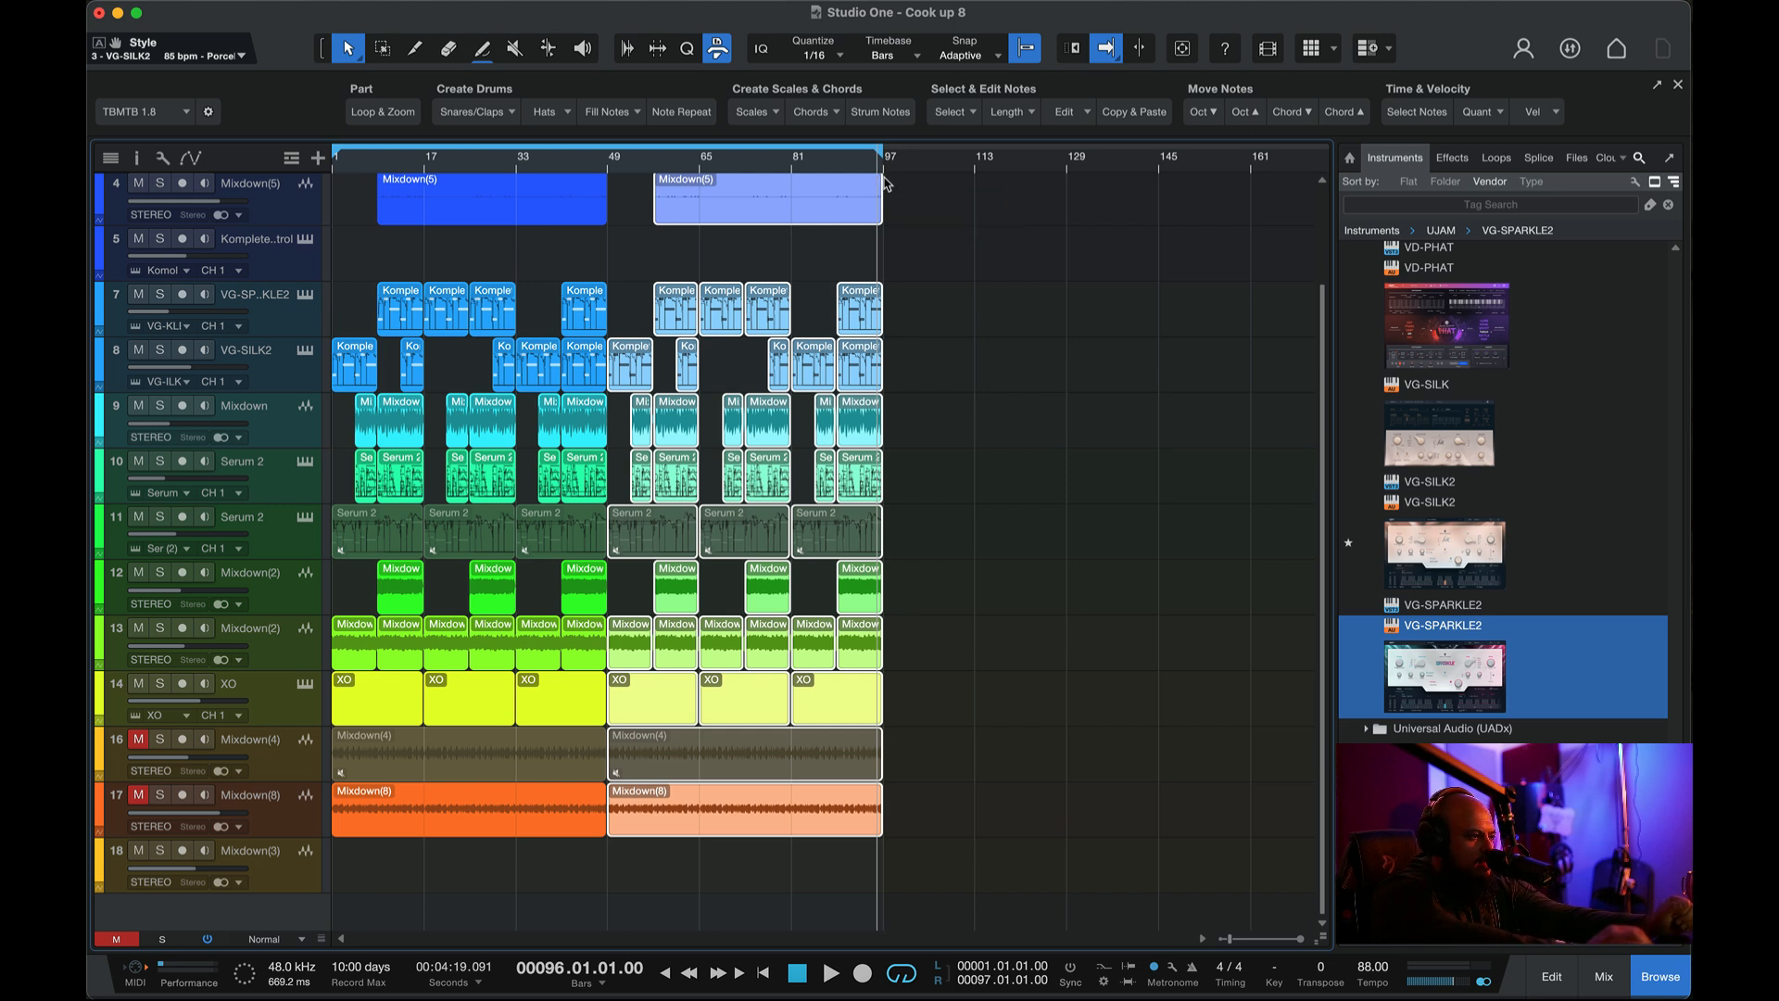
click(614, 222)
scroll(645, 336, up, 2)
scroll(646, 481, down, 2)
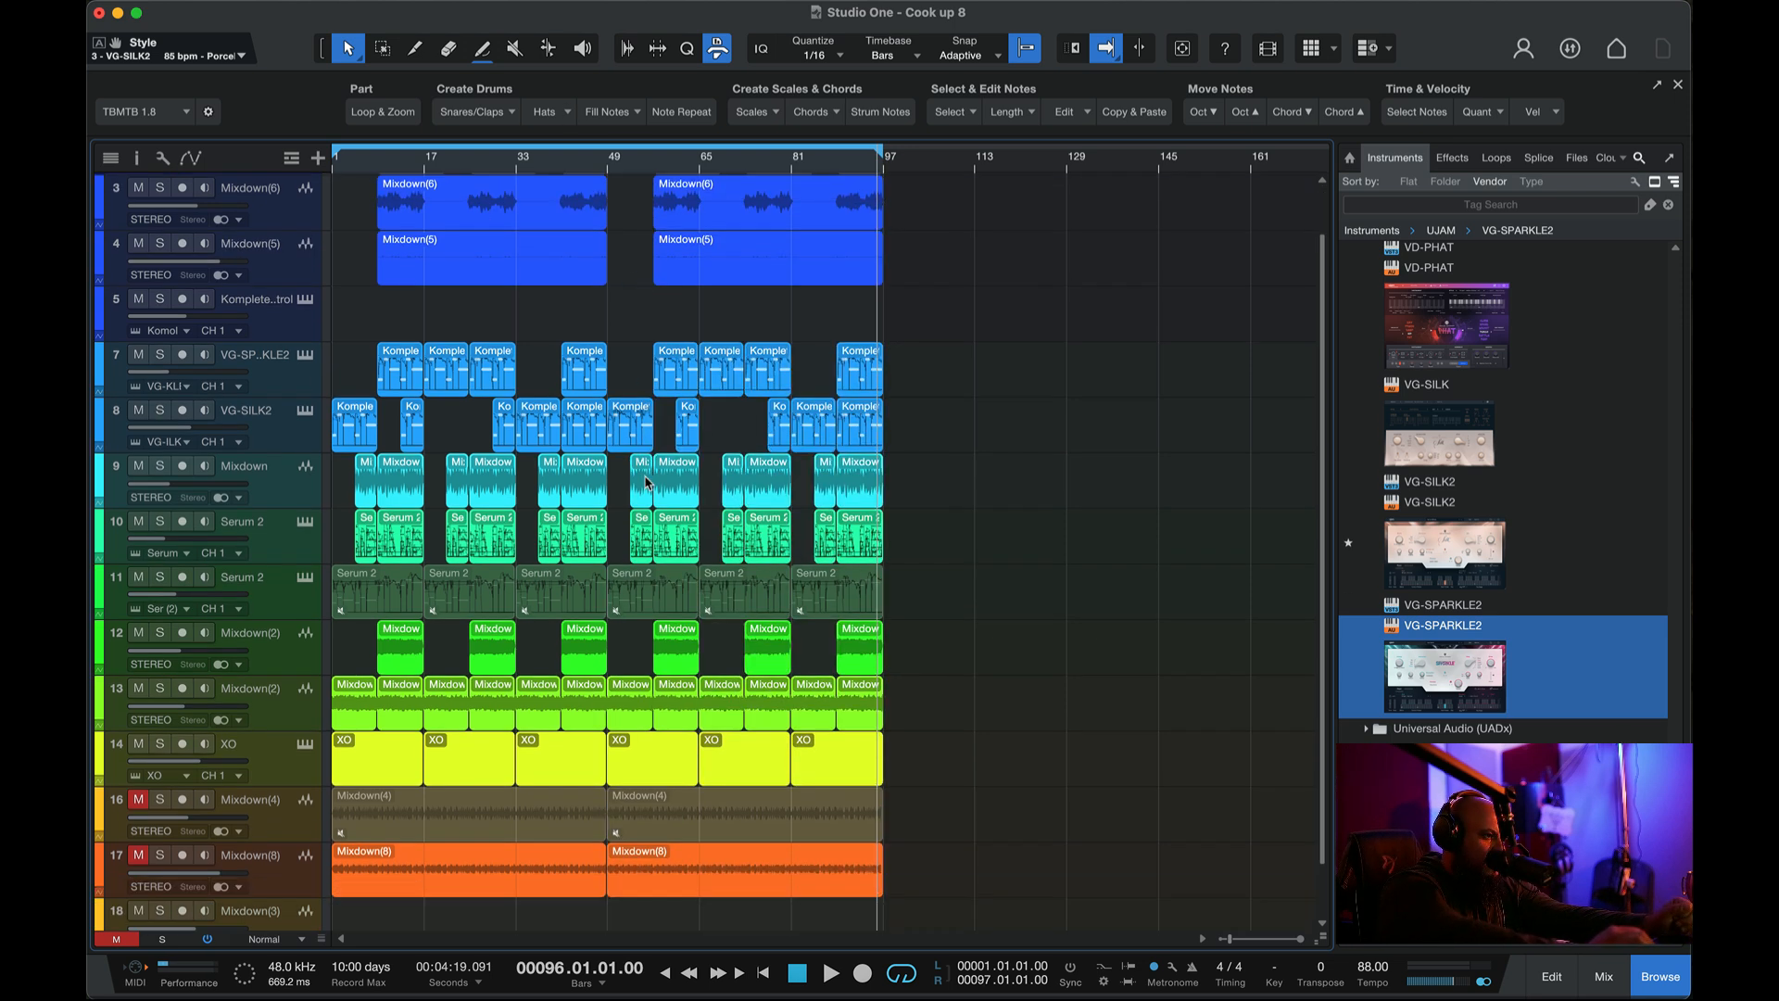
- Check the instrument on the empty second Komplete Kontrol track, and remove that track together with its instrument
scroll(646, 482, up, 1)
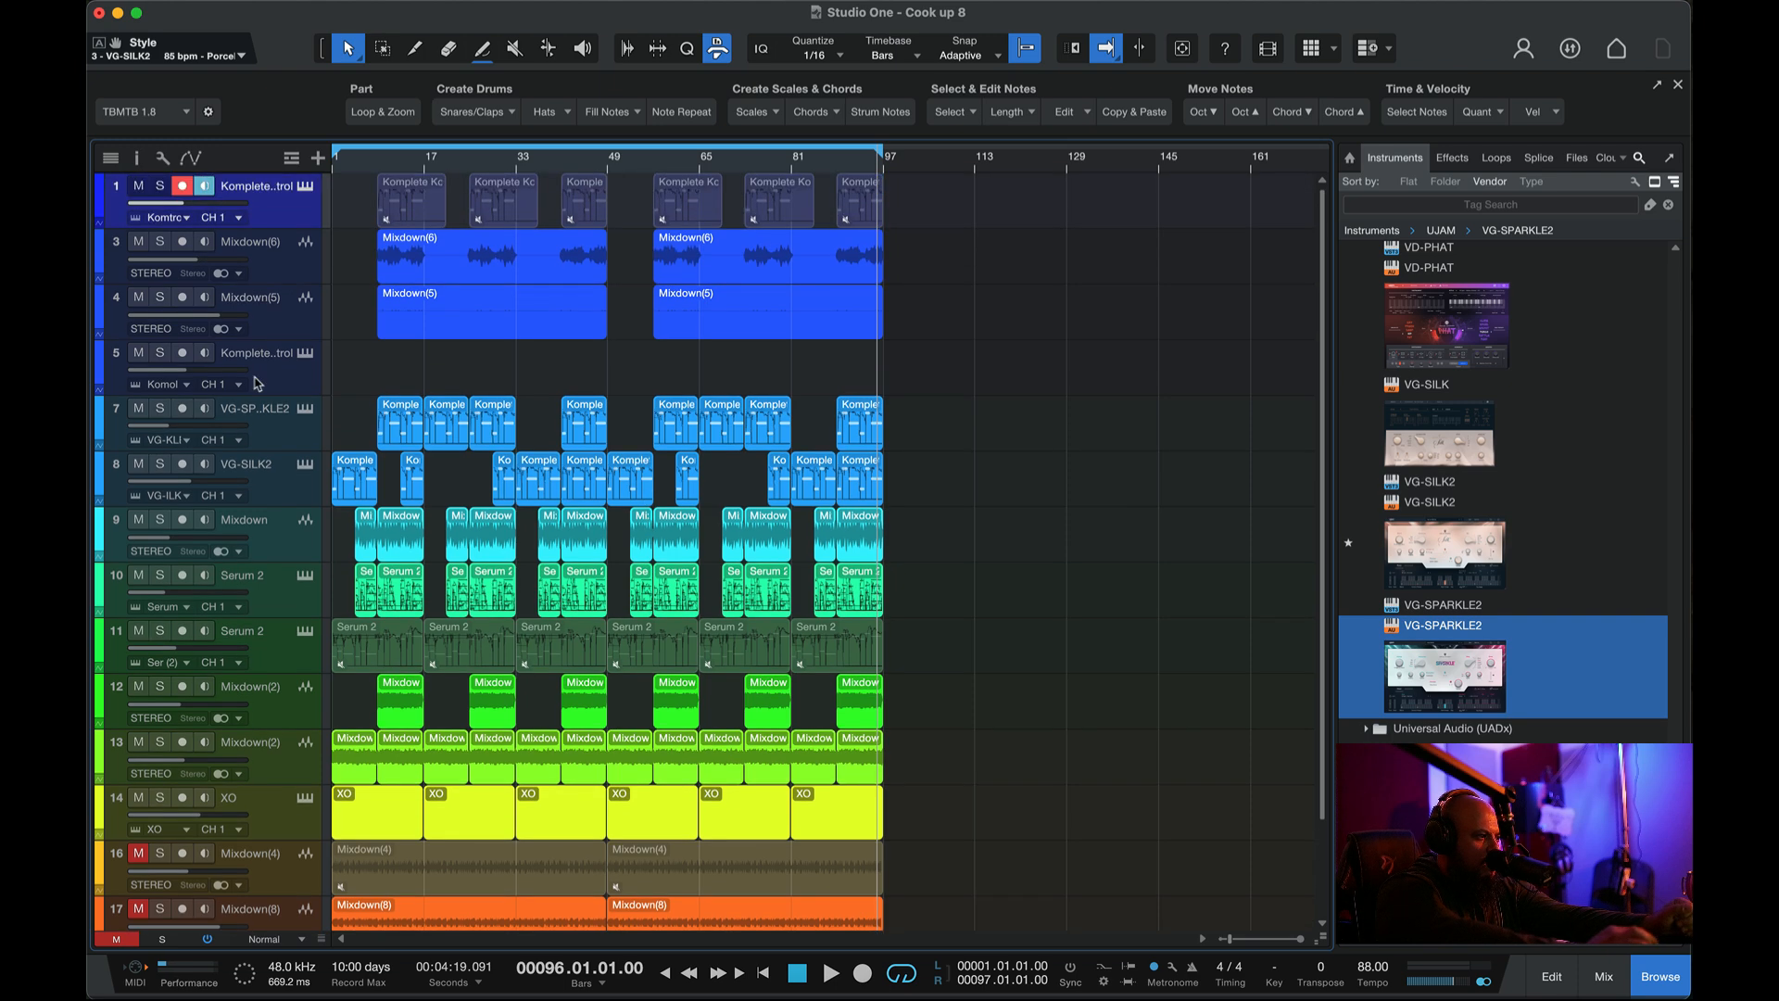
click(304, 354)
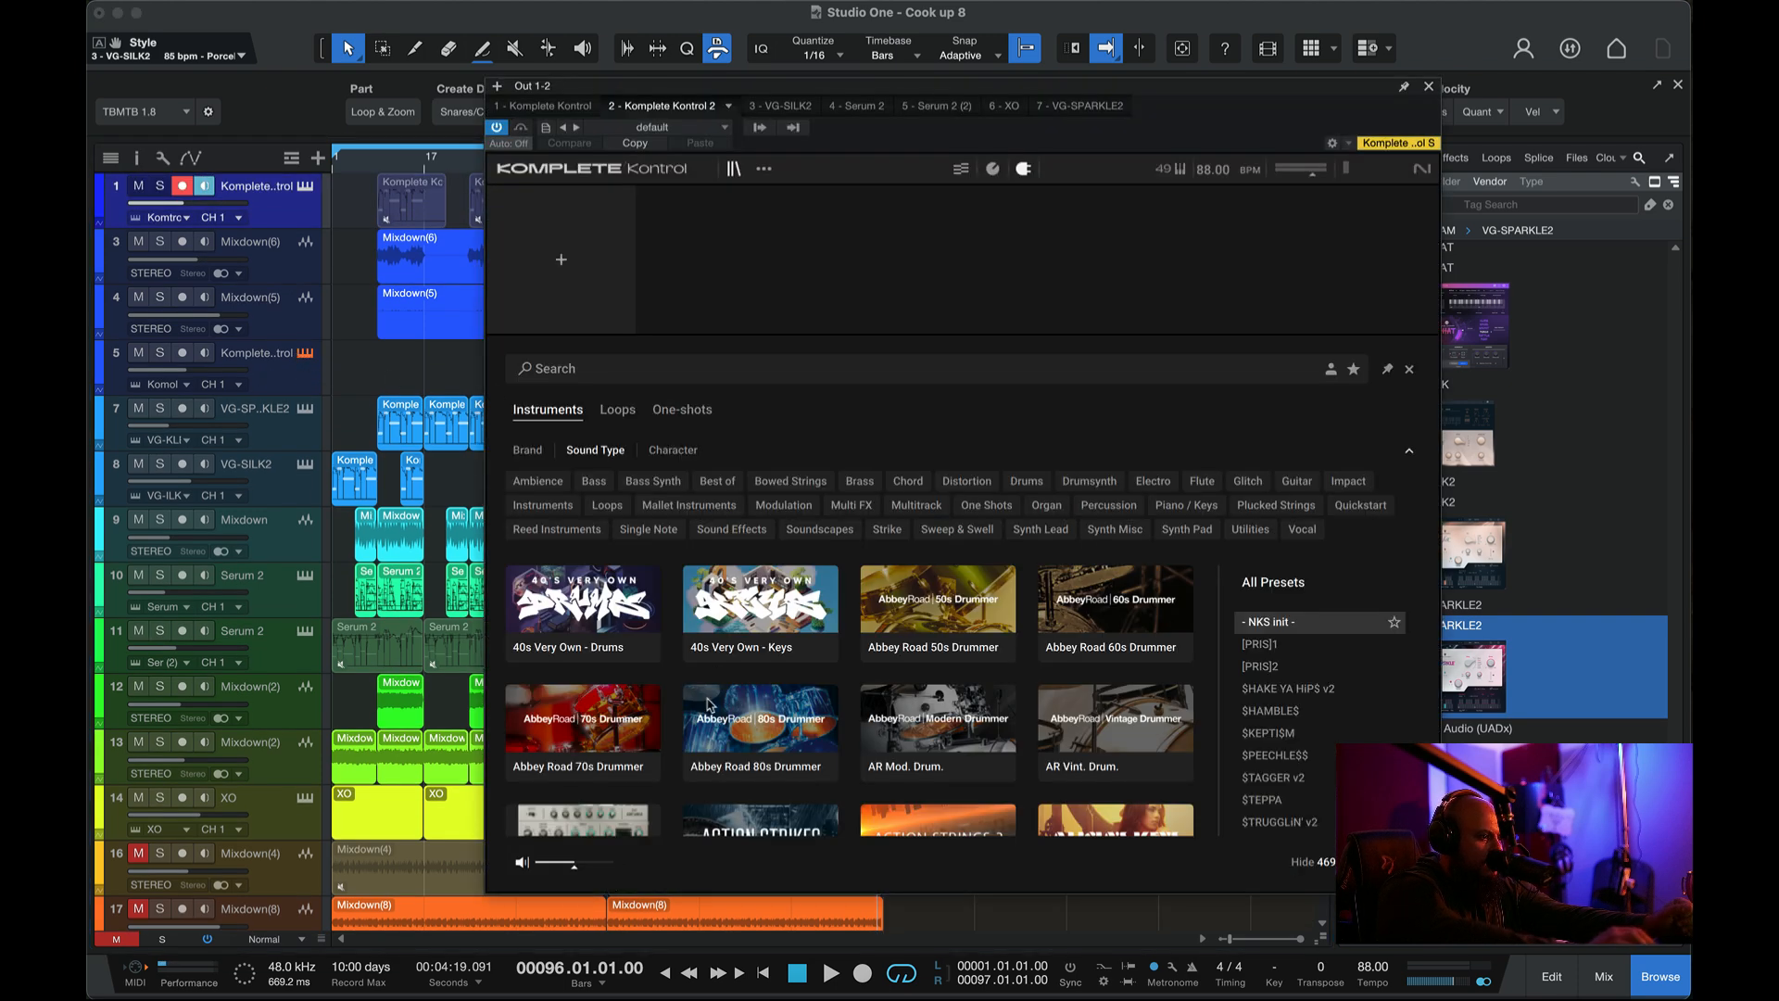
click(1428, 85)
click(261, 368)
right_click(261, 368)
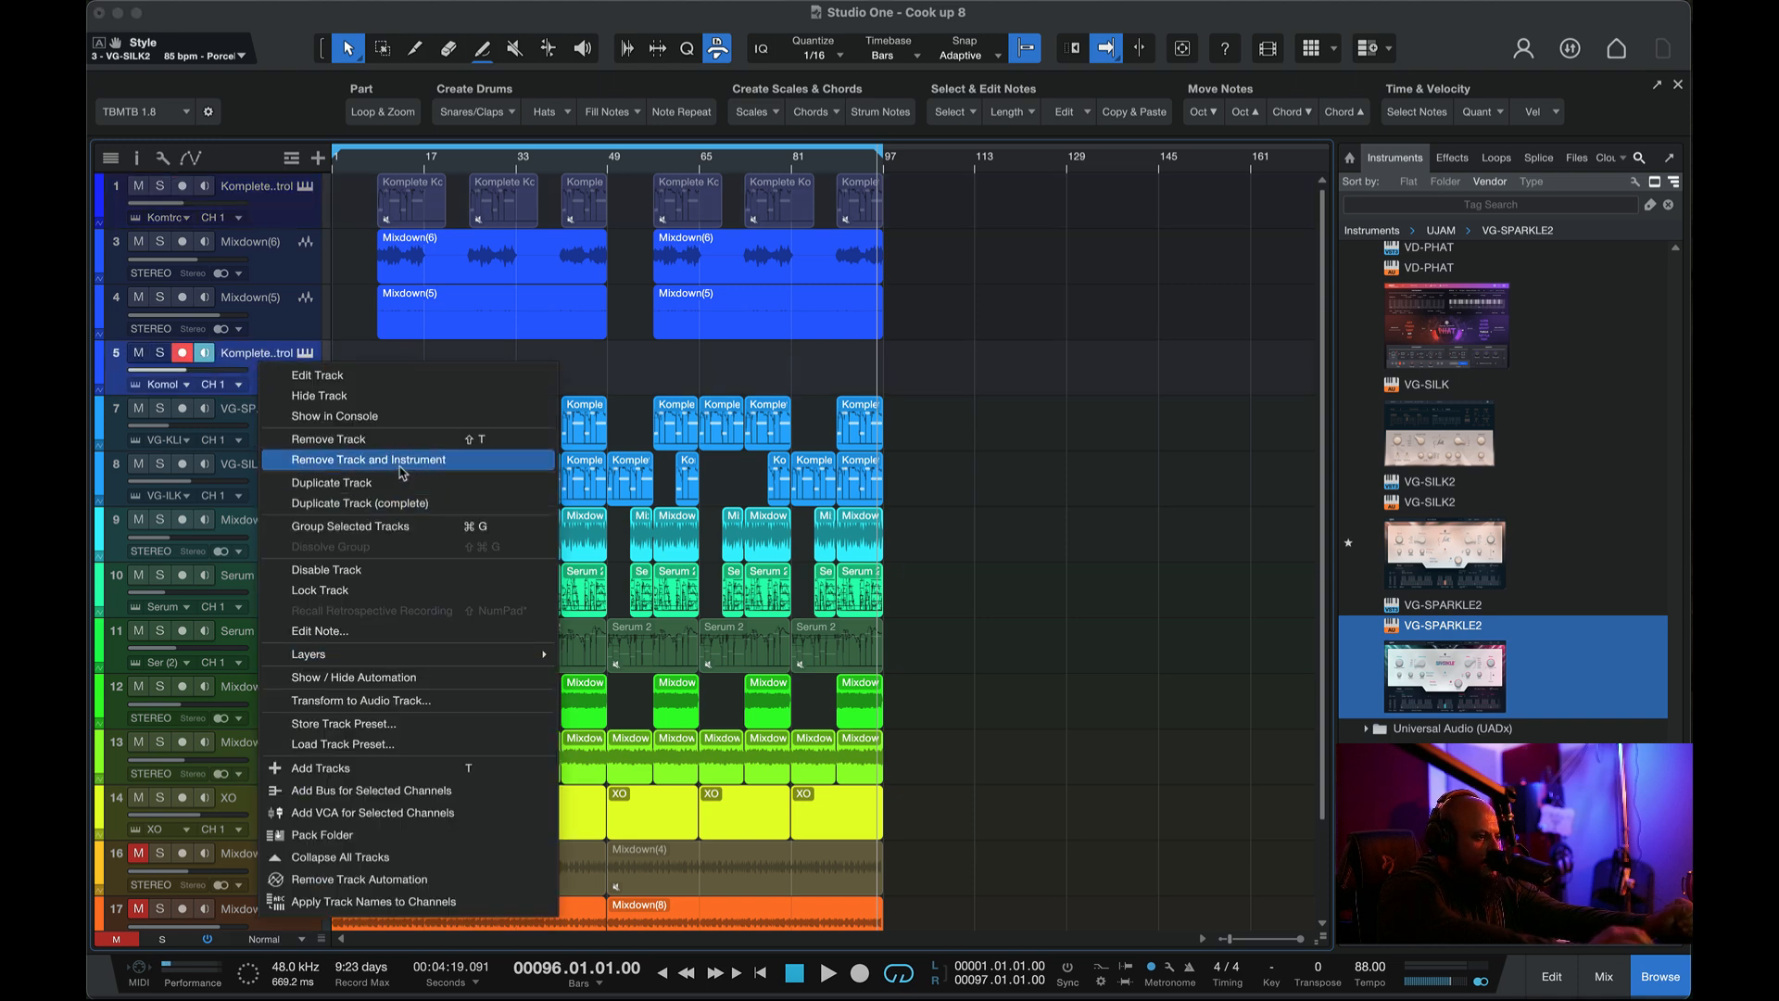
click(402, 472)
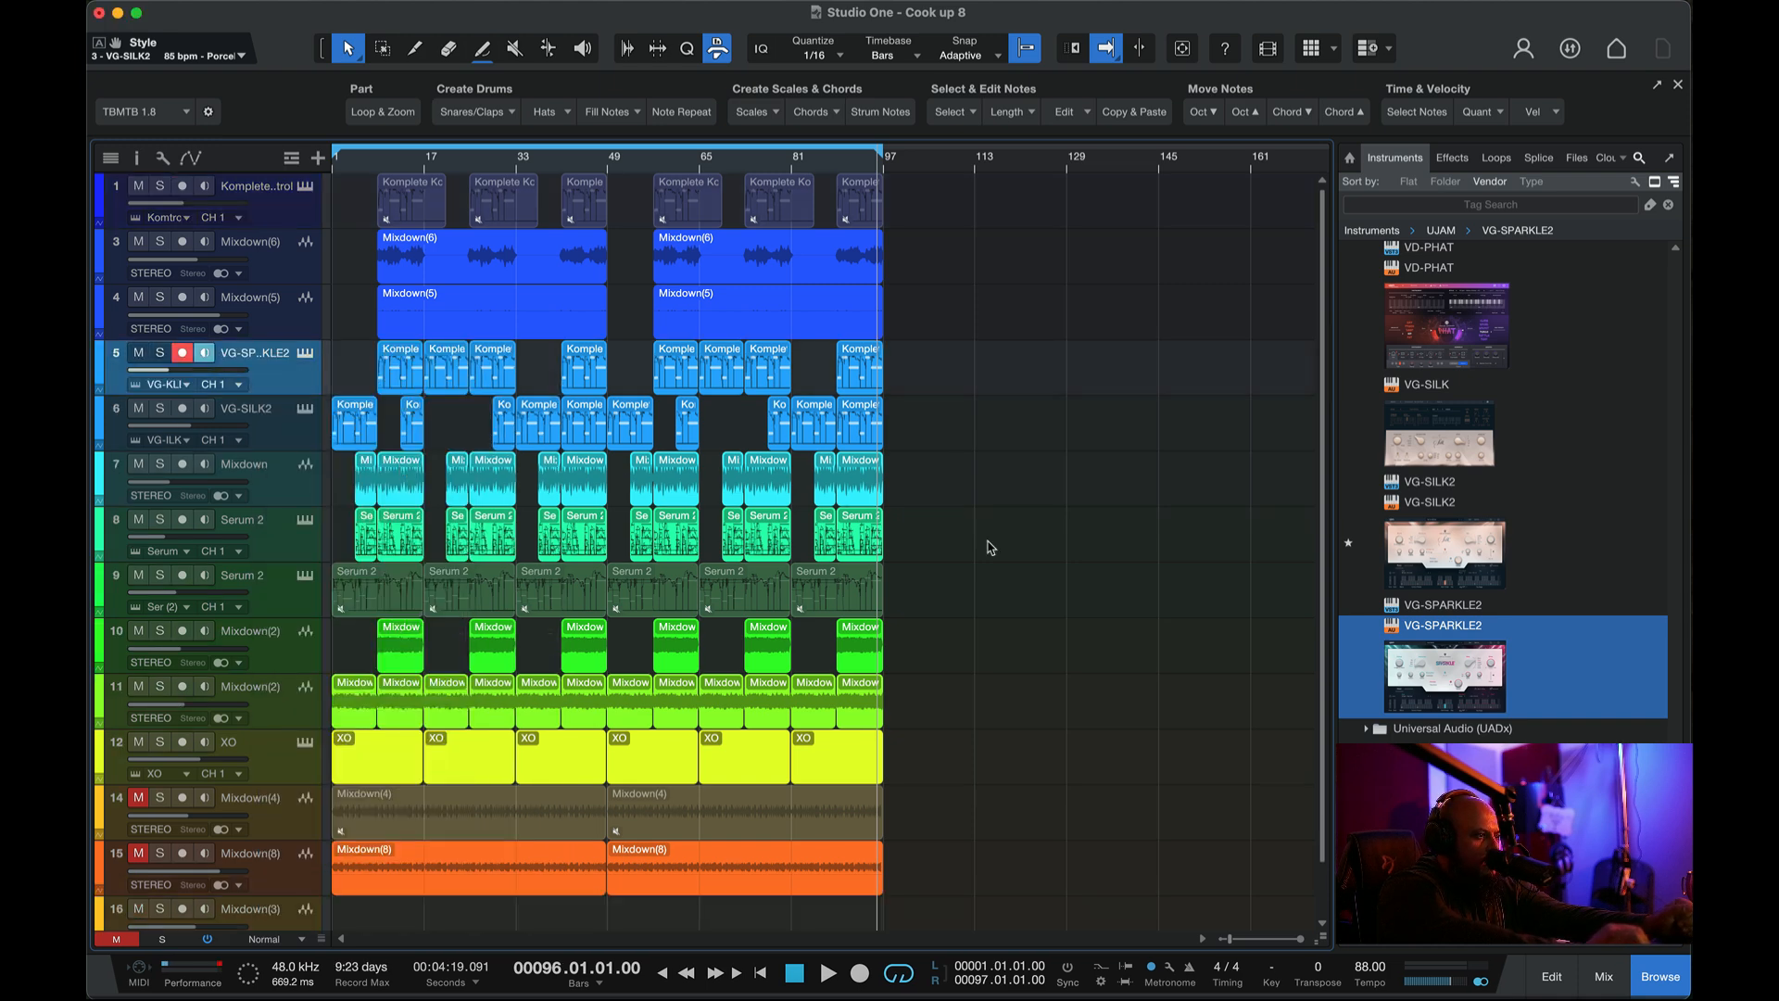
- Return the playhead to bar 1 and add a fade-out over the last eight bars of the second Mixdown(6) event
click(336, 170)
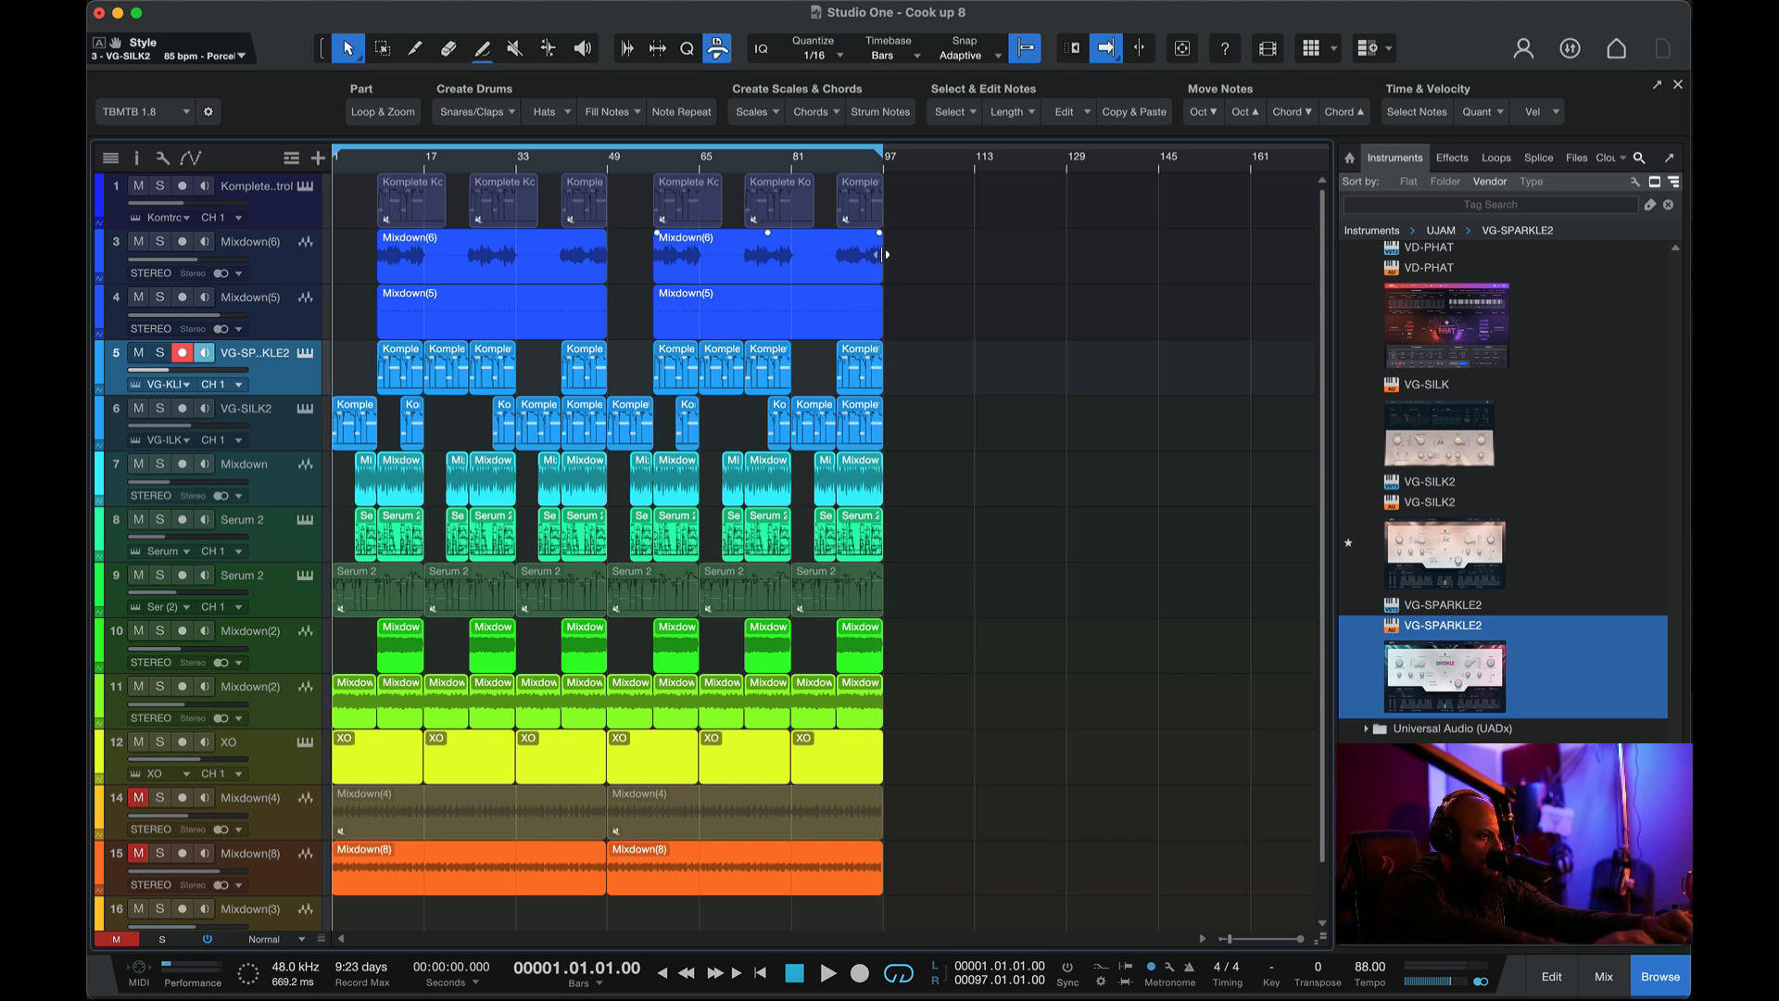
drag(879, 239, 836, 245)
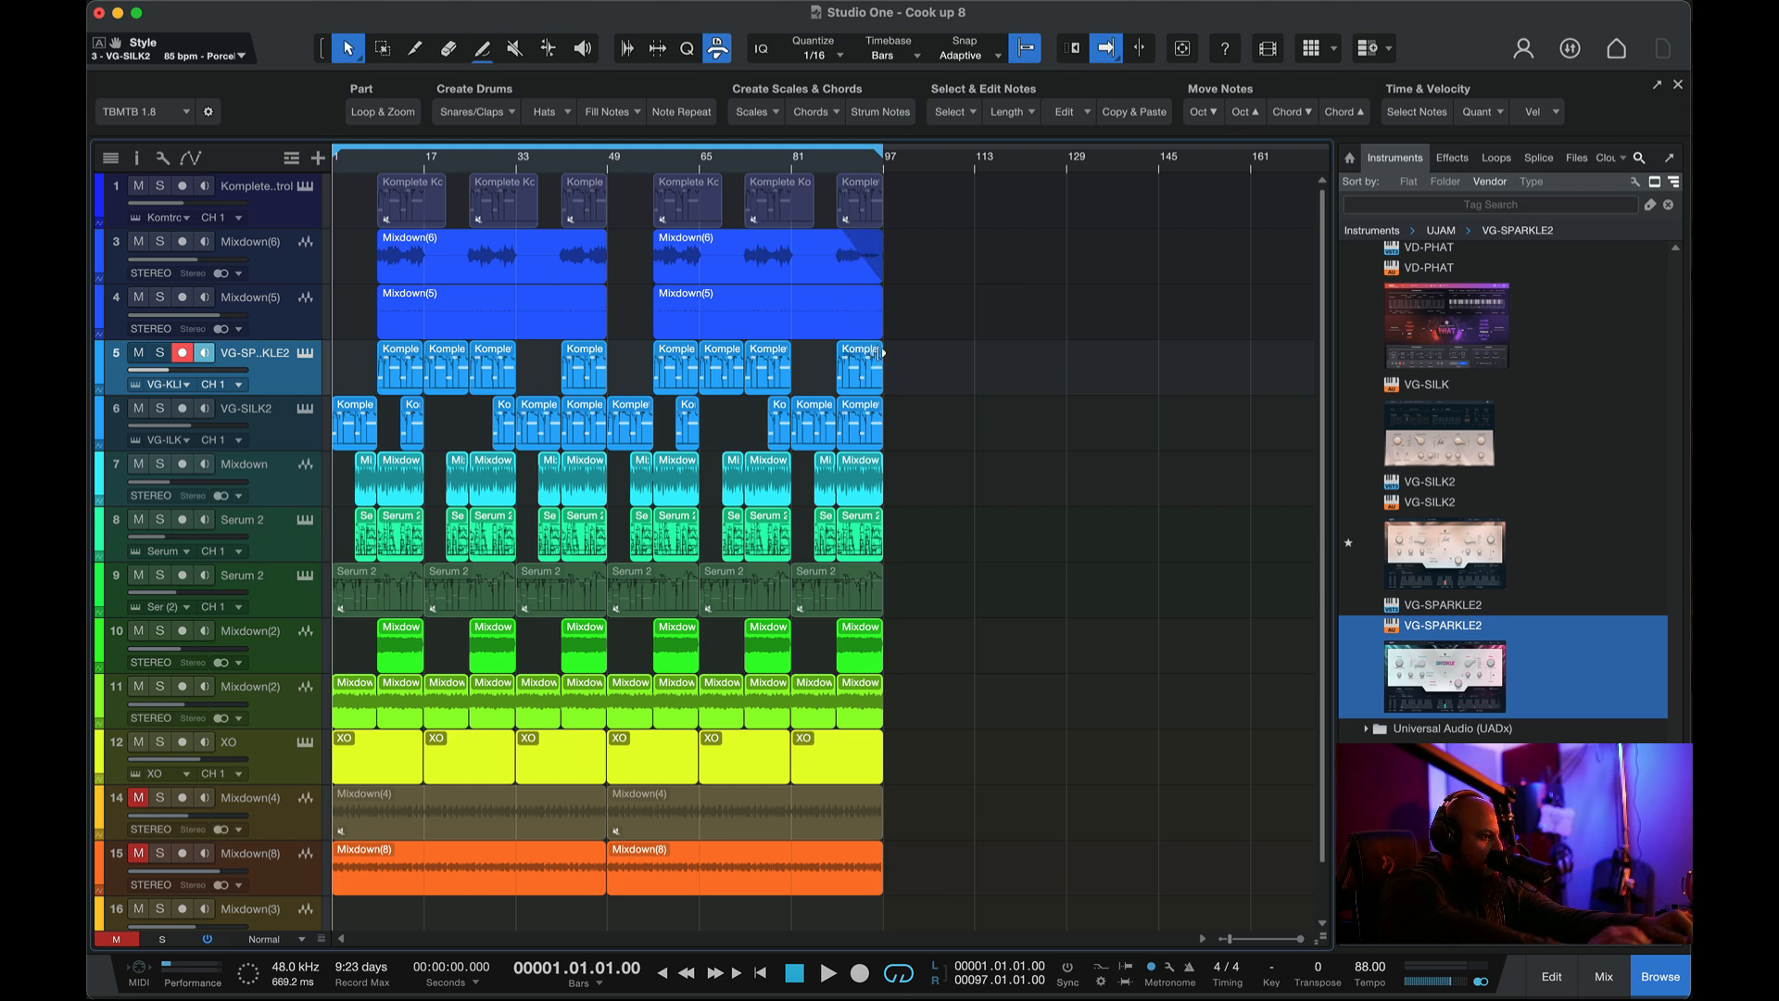
click(887, 652)
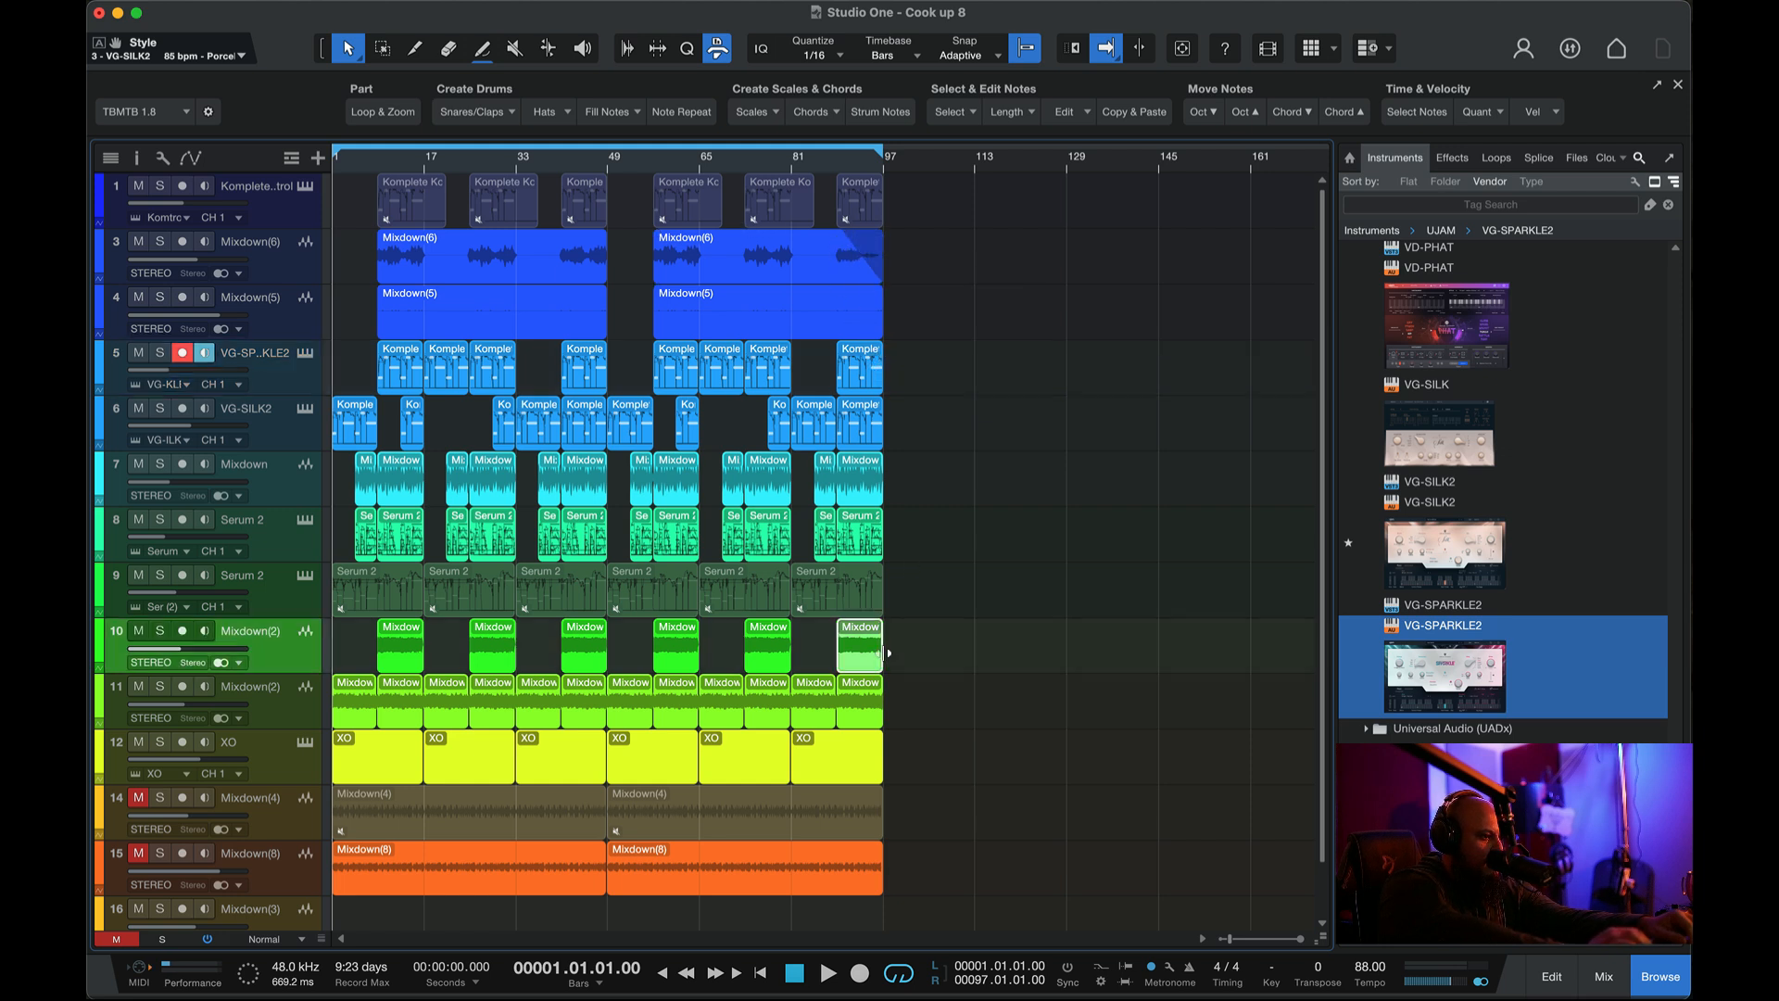
- Delete the final eight-bar parts starting at bar 89 on the VG-SPARKLE2, VG-SILK2 and unmuted Serum 2 tracks
click(862, 371)
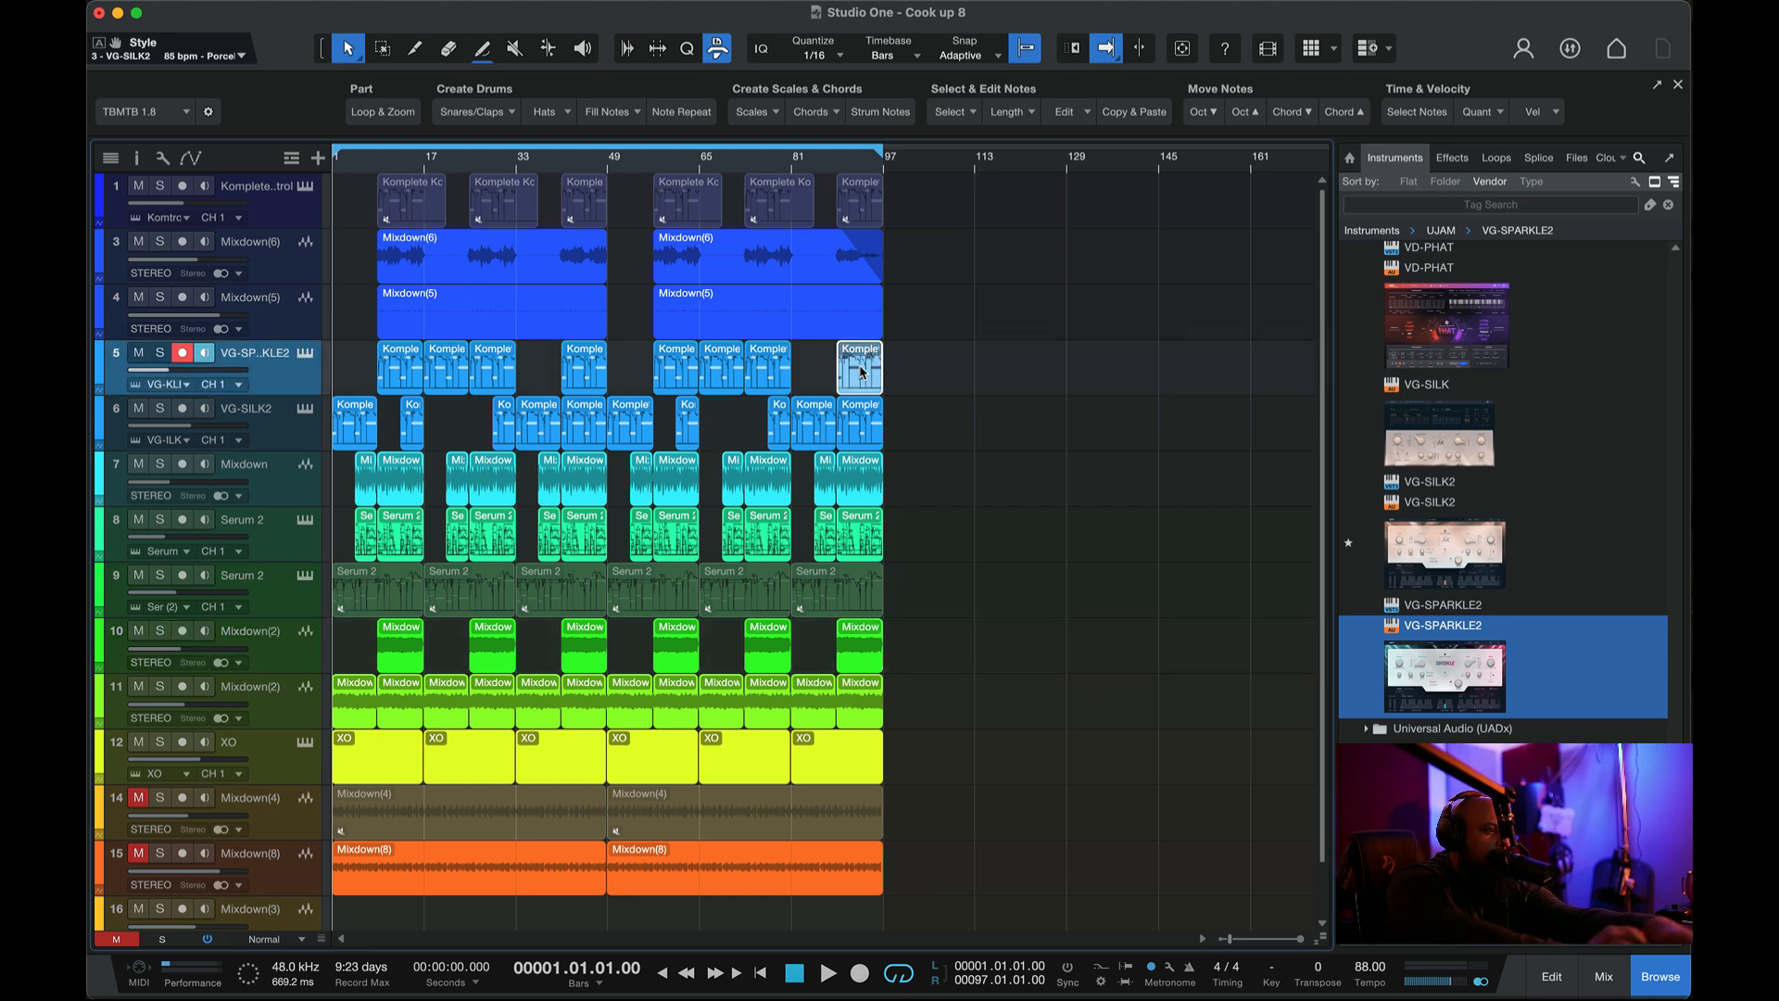
key(Delete)
click(862, 416)
key(Delete)
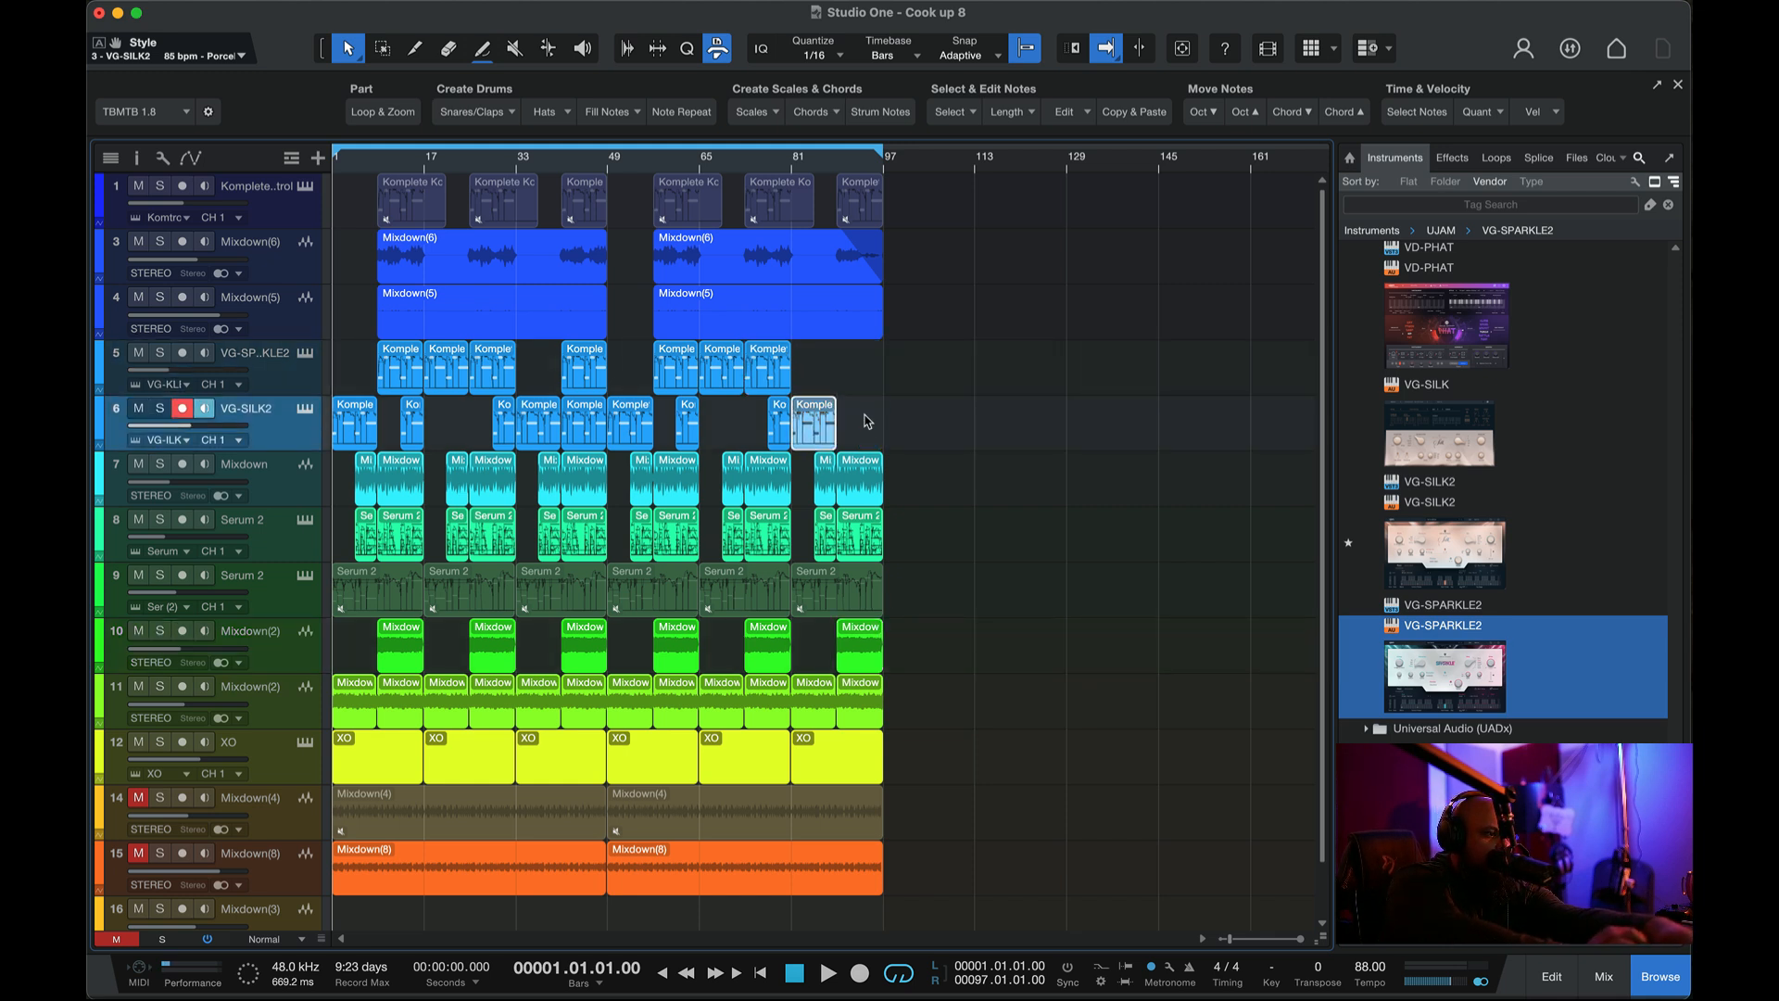
click(612, 764)
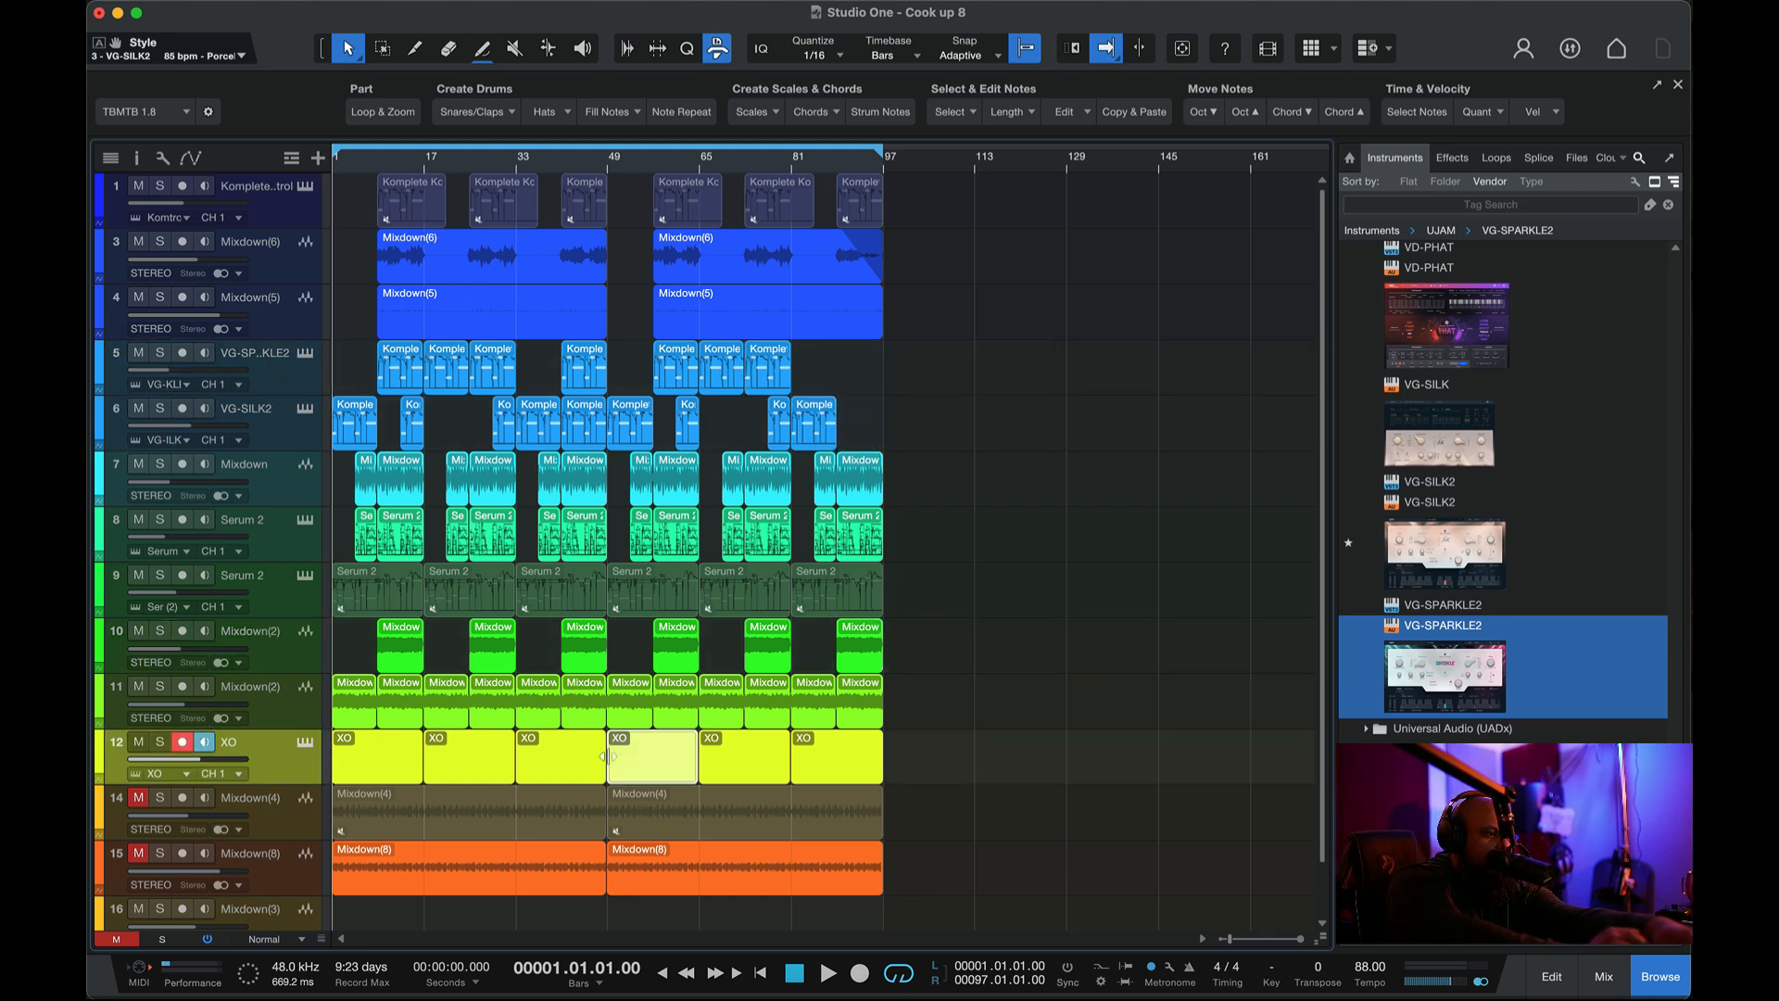
click(876, 534)
key(Delete)
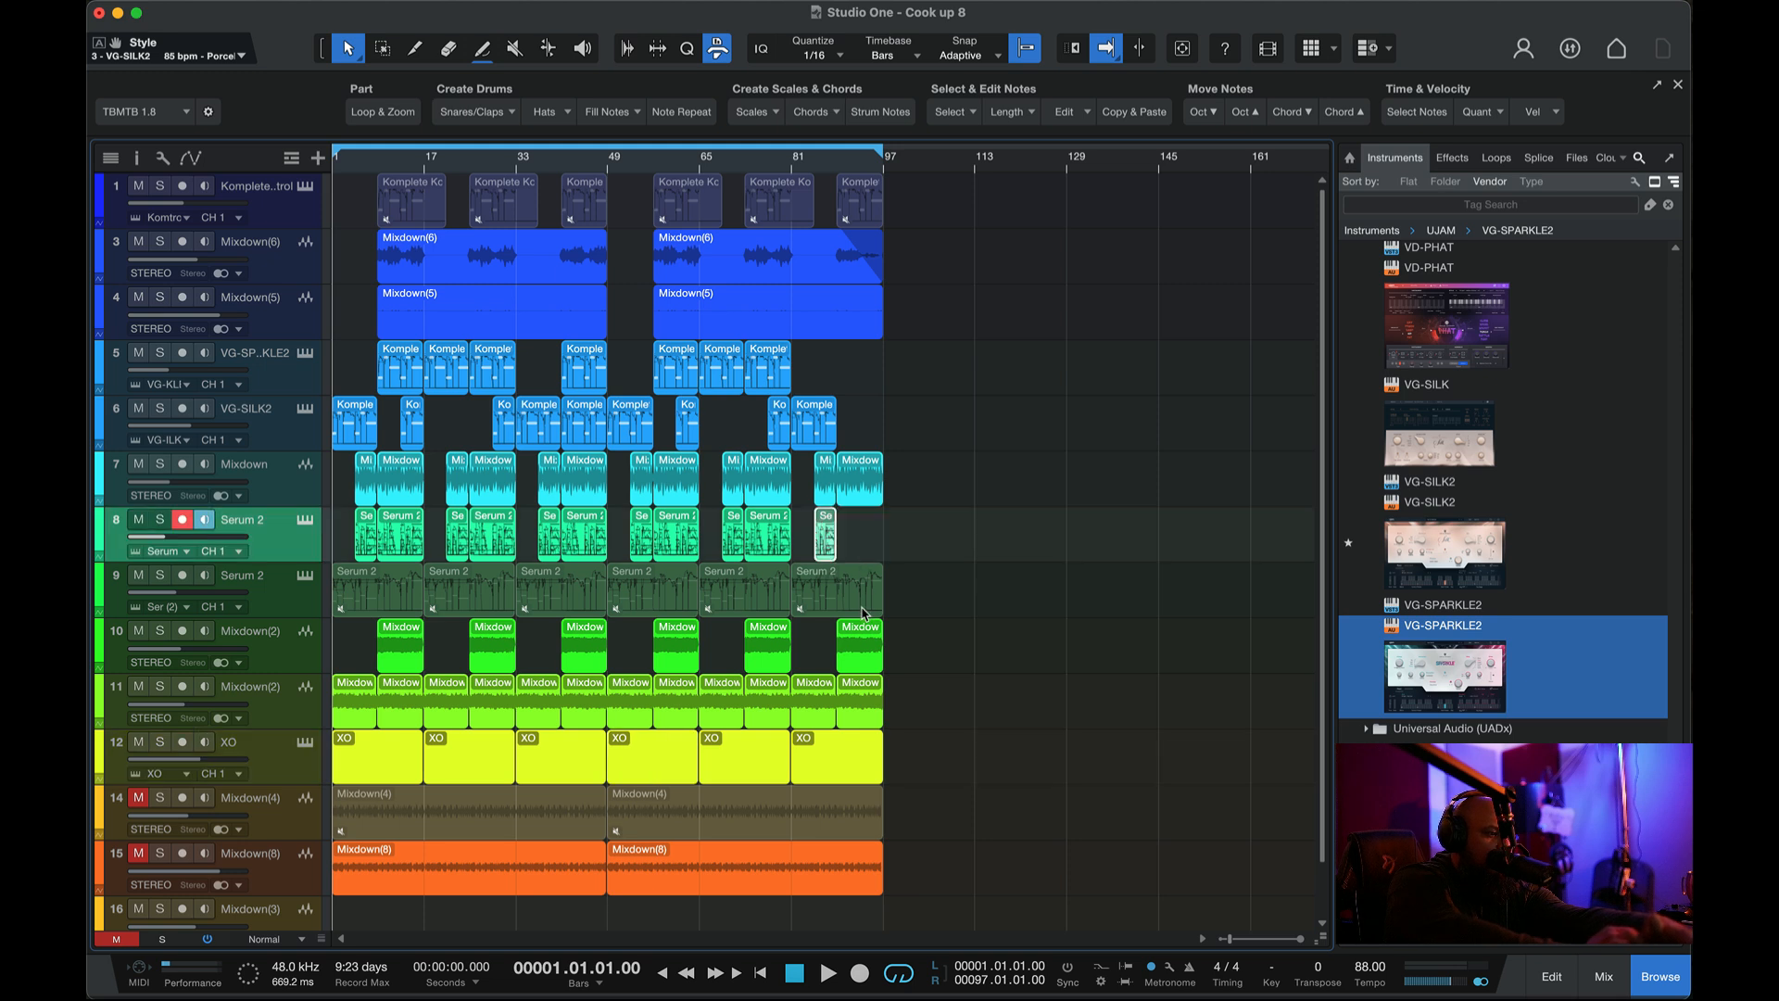
- Shorten the last XO part to end at bar 89 and mix down all the XO parts to a new audio track
click(858, 781)
drag(879, 767, 837, 769)
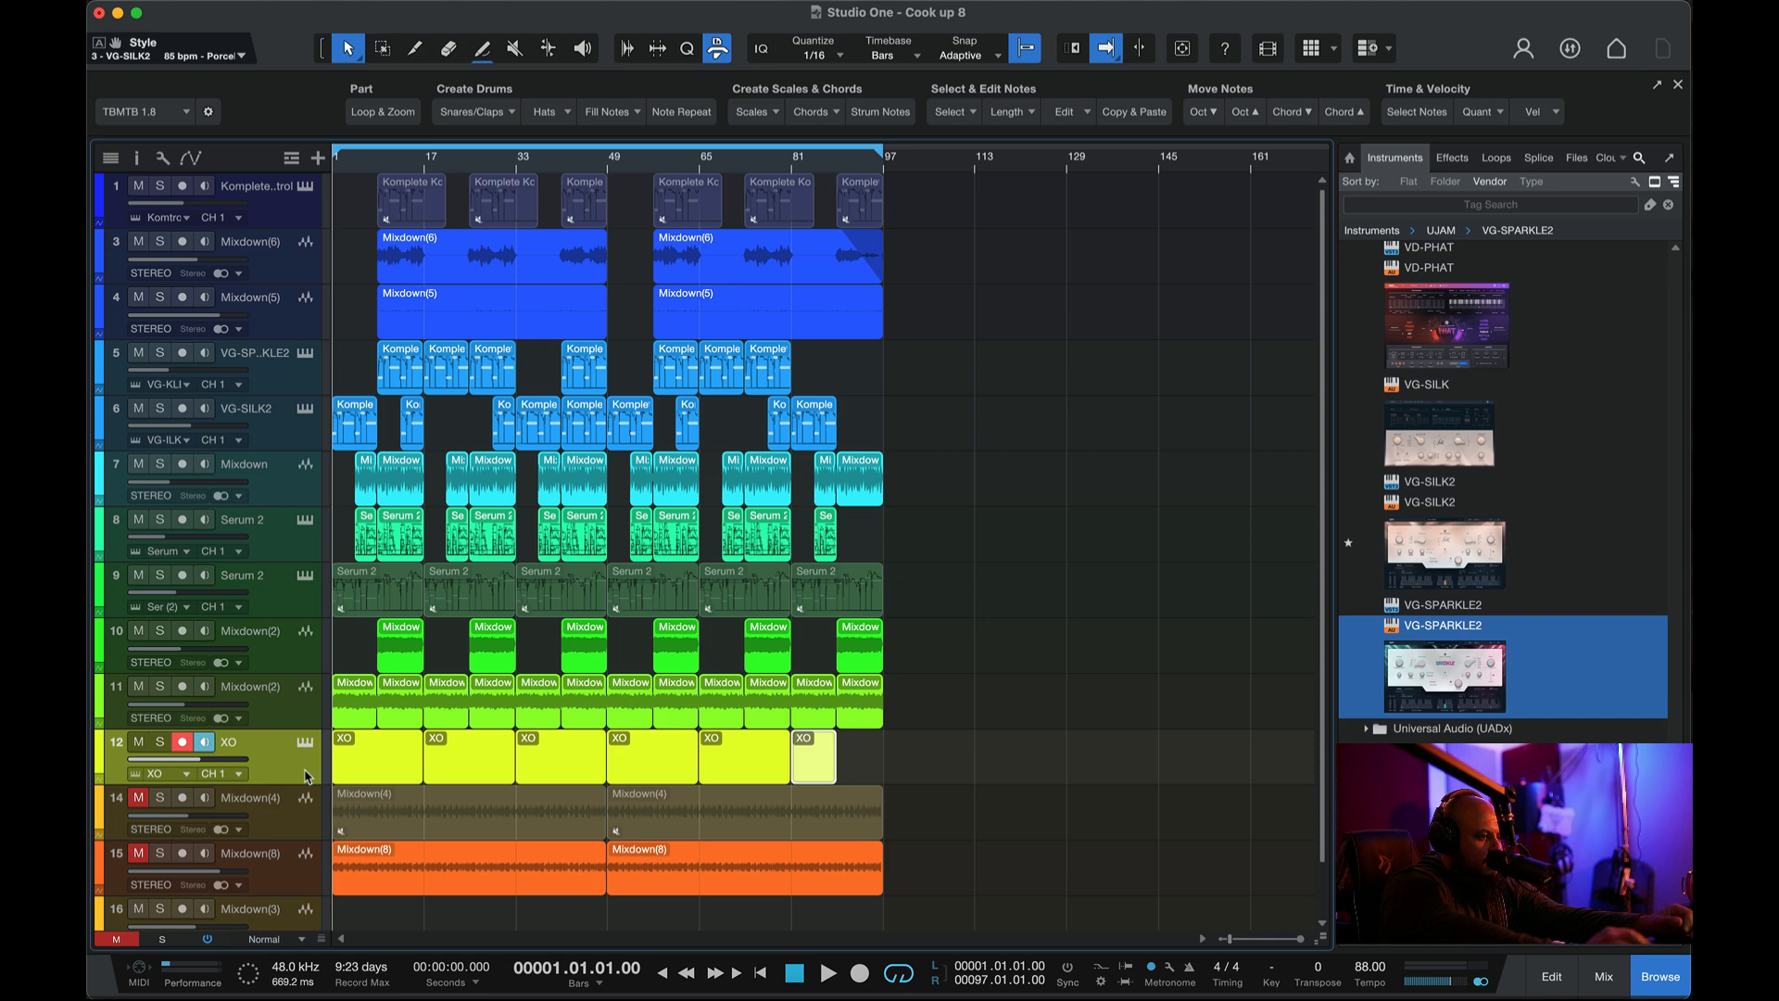
drag(876, 765, 335, 755)
right_click(368, 770)
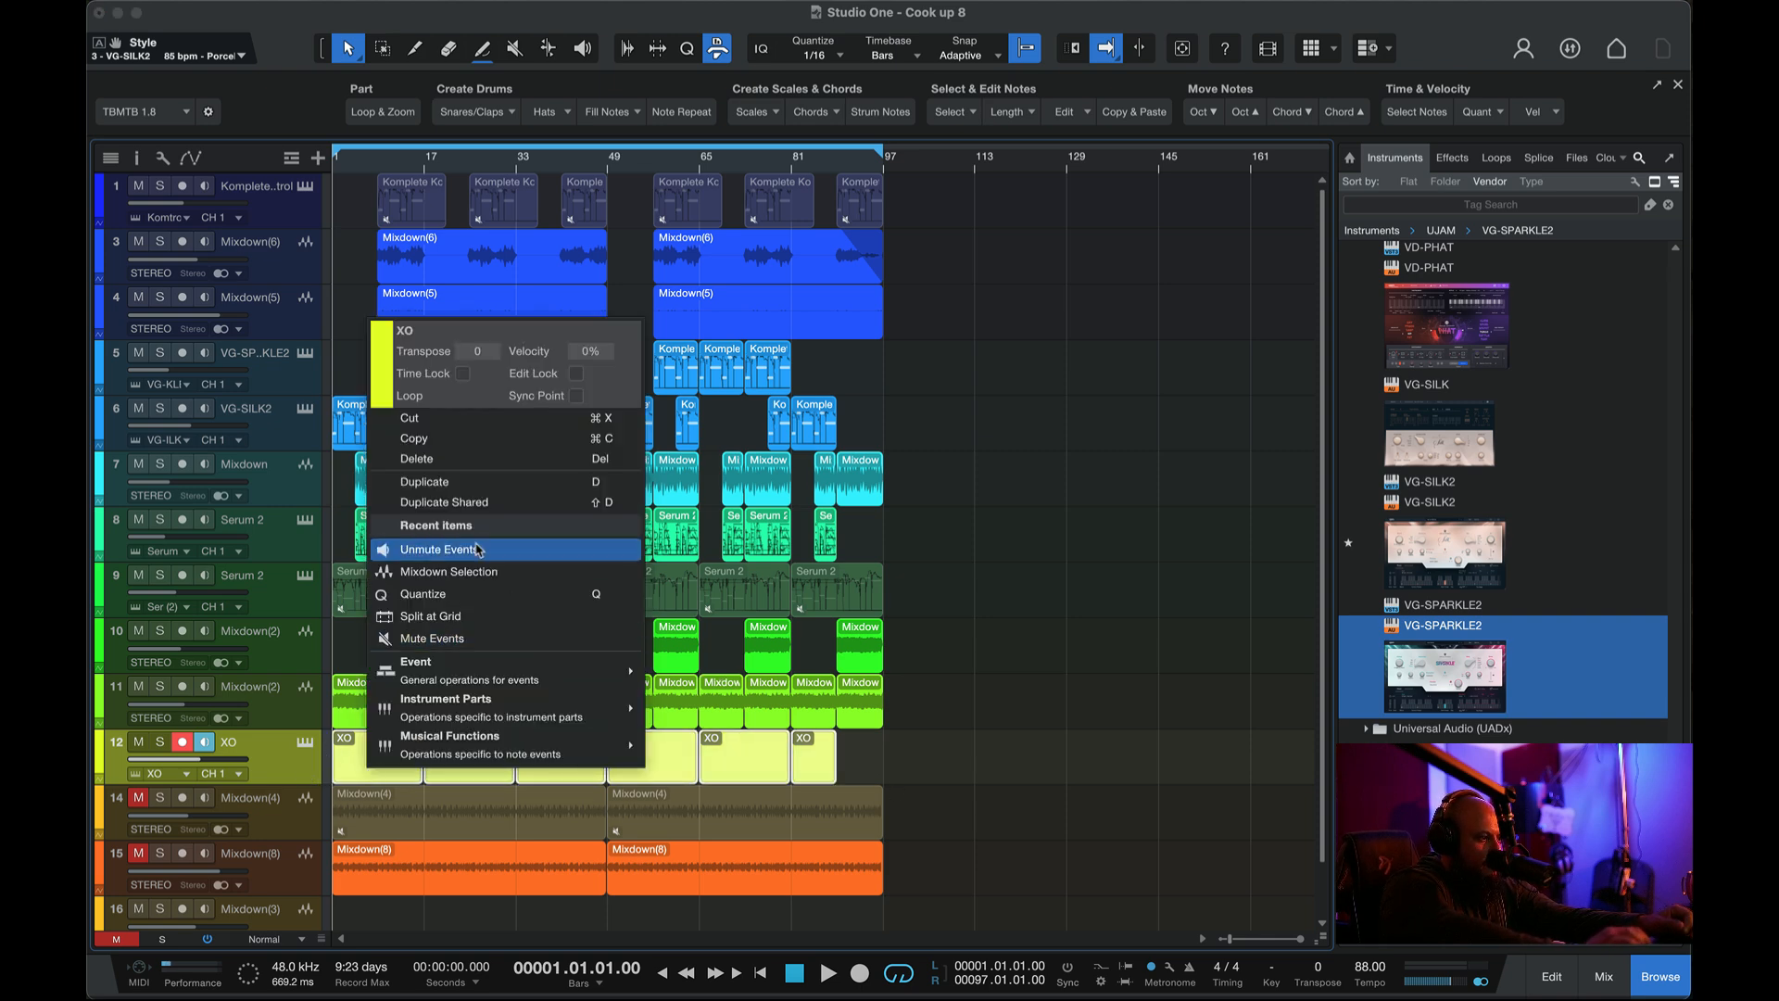
click(488, 576)
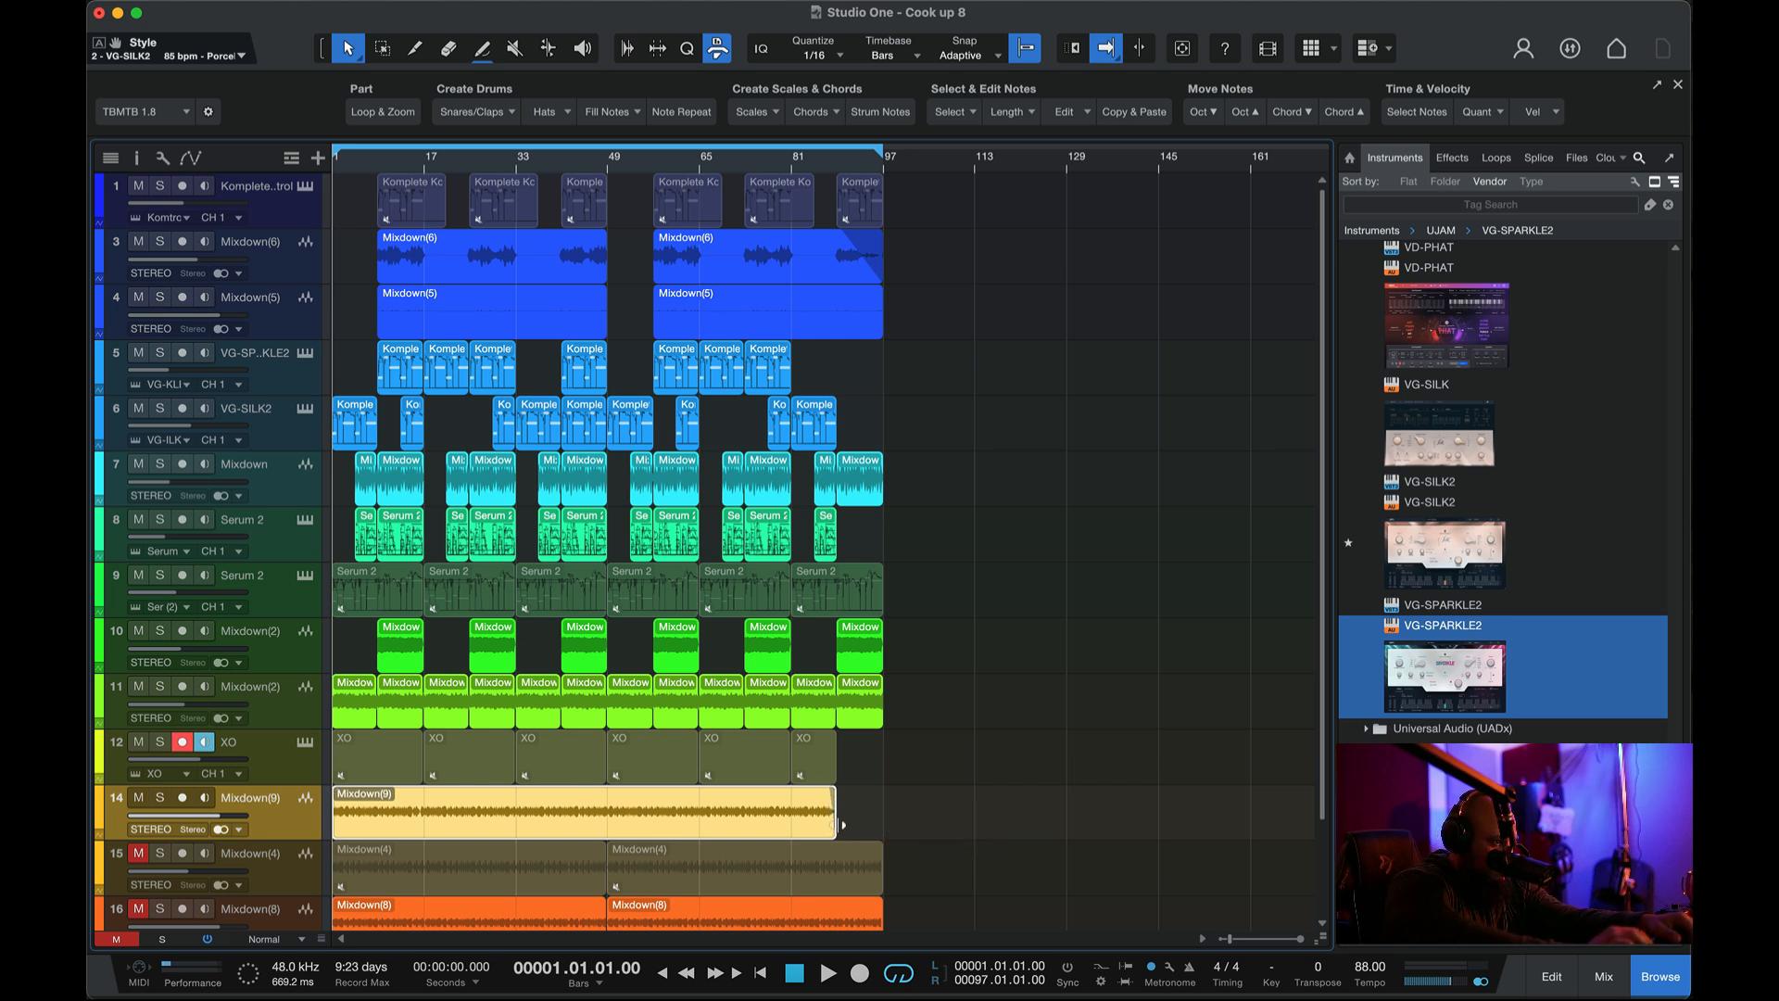
- Add fade-outs over the final bars to the last events of both Mixdown(2) tracks, Mixdown(8) and Mixdown
drag(883, 634, 845, 627)
drag(883, 688, 845, 684)
scroll(845, 769, down, 2)
drag(880, 793, 835, 796)
scroll(852, 306, up, 1)
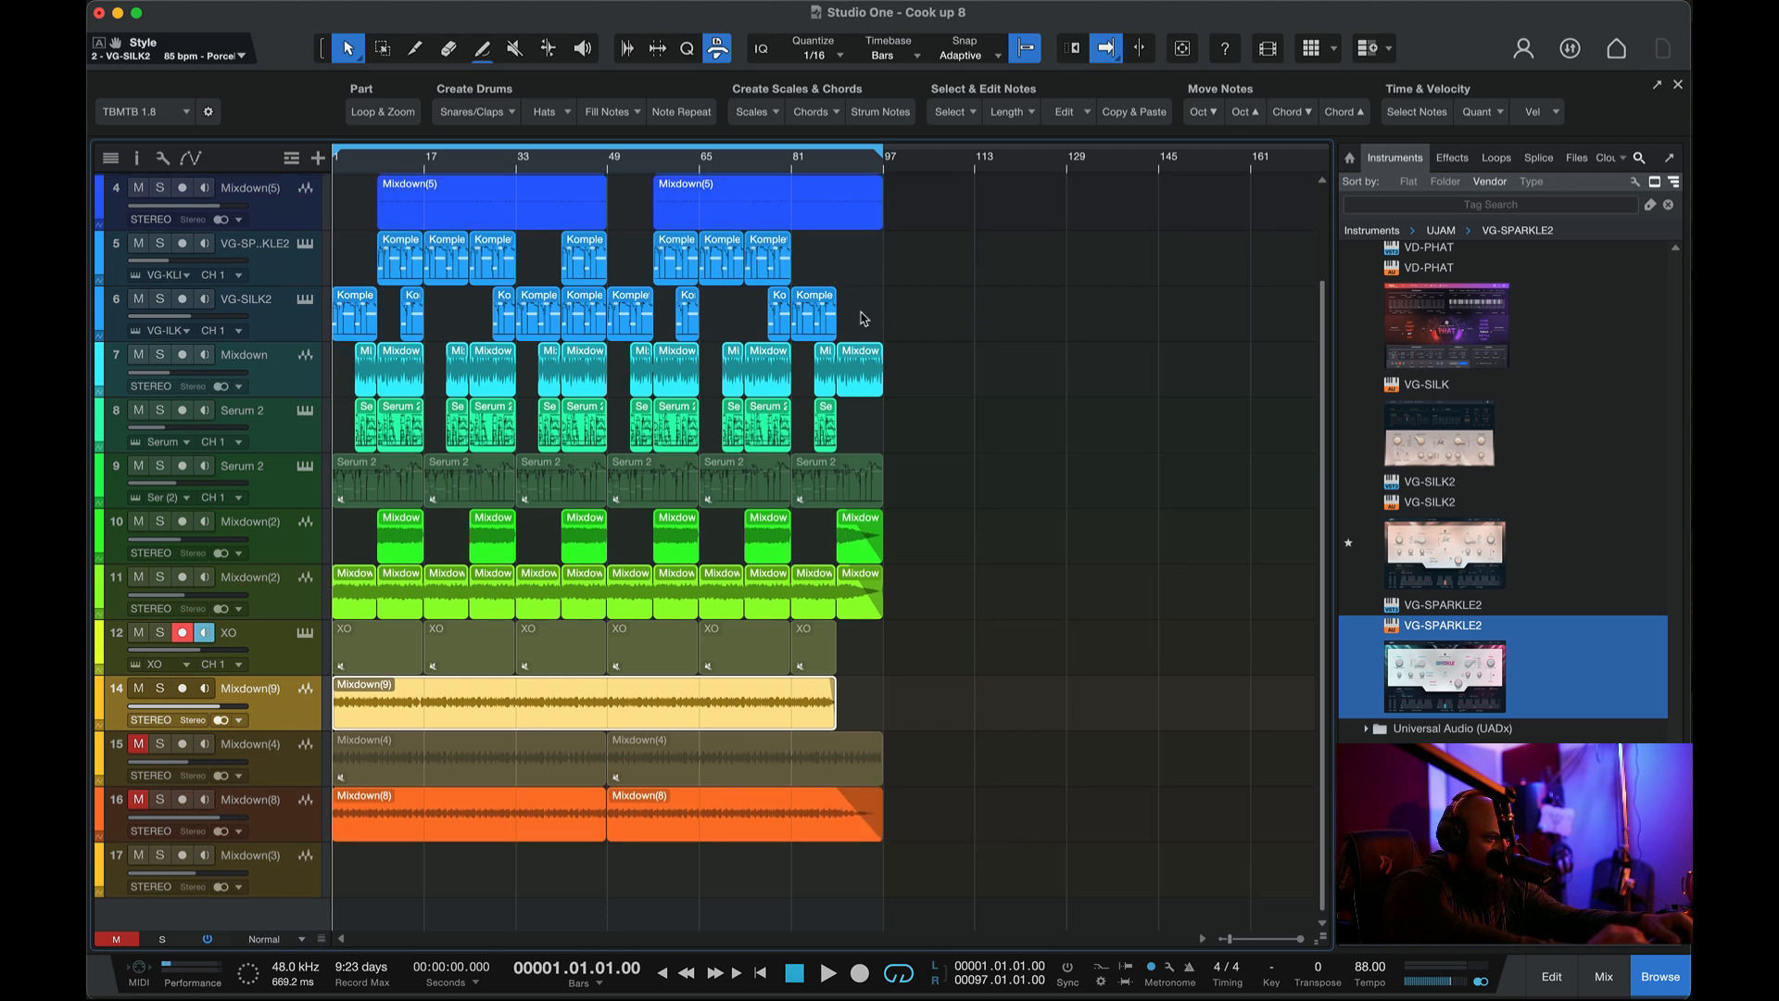
drag(880, 353, 845, 354)
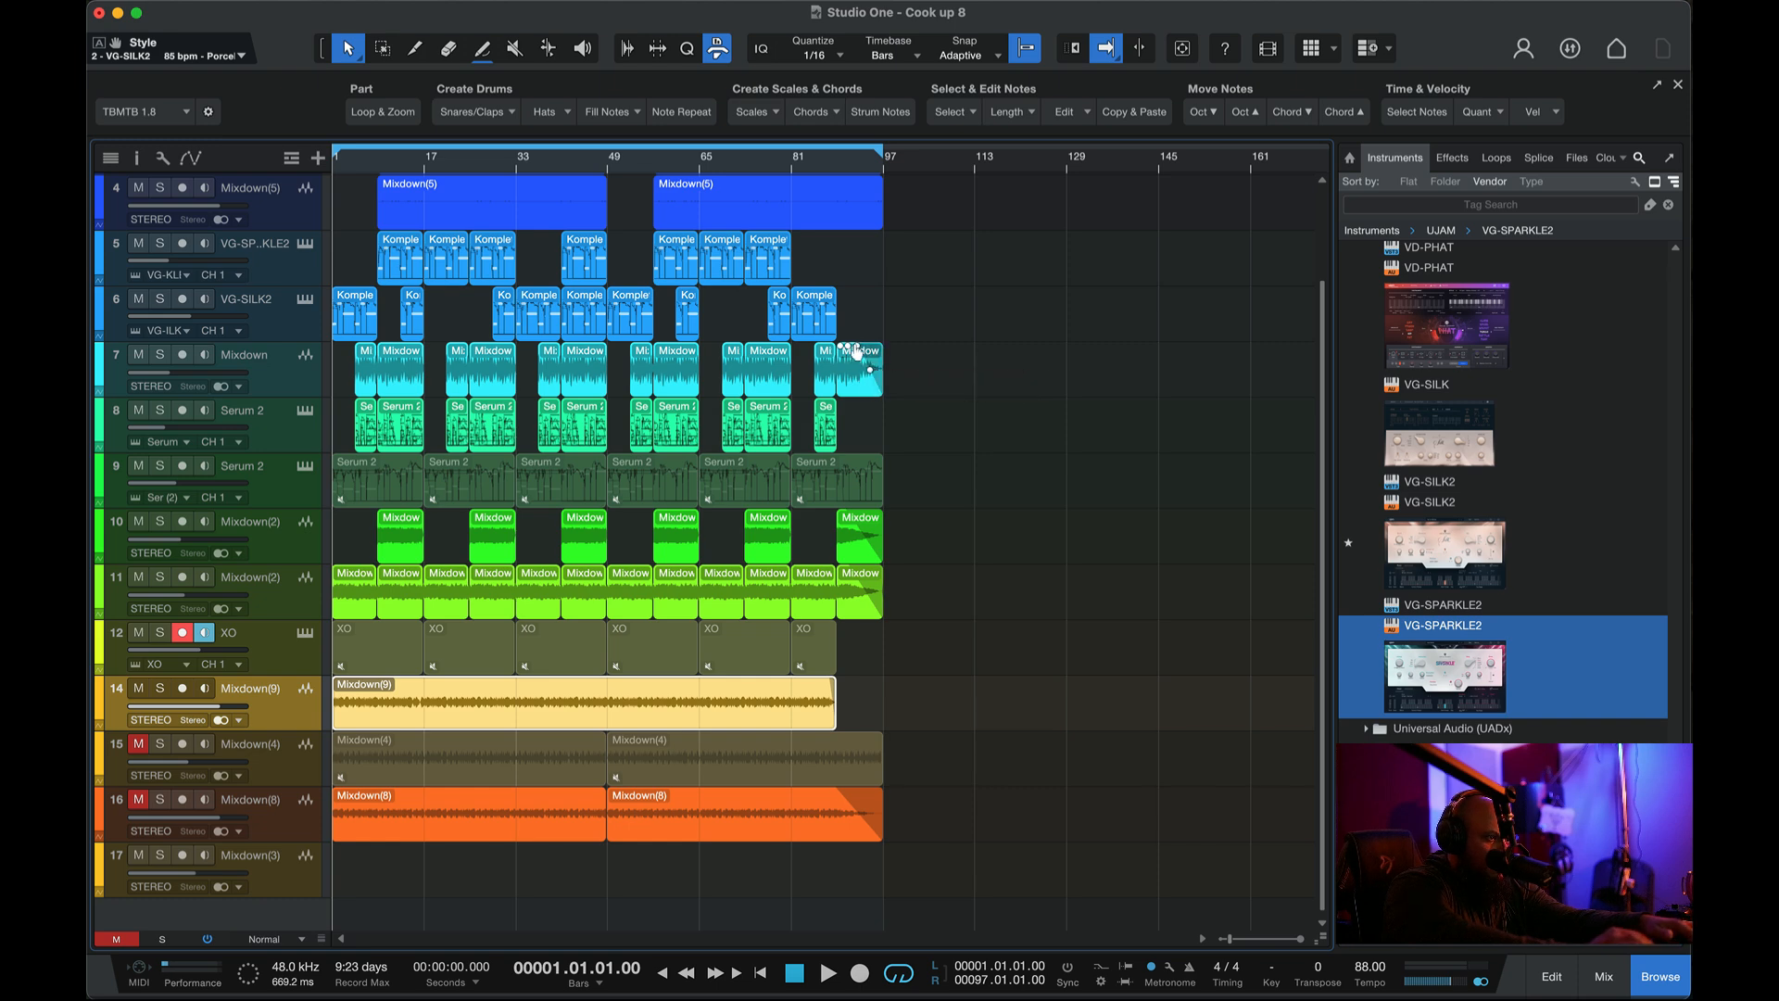
- Play the outro from about bar 91 and listen to the fade-outs across the tracks
click(854, 170)
key(space)
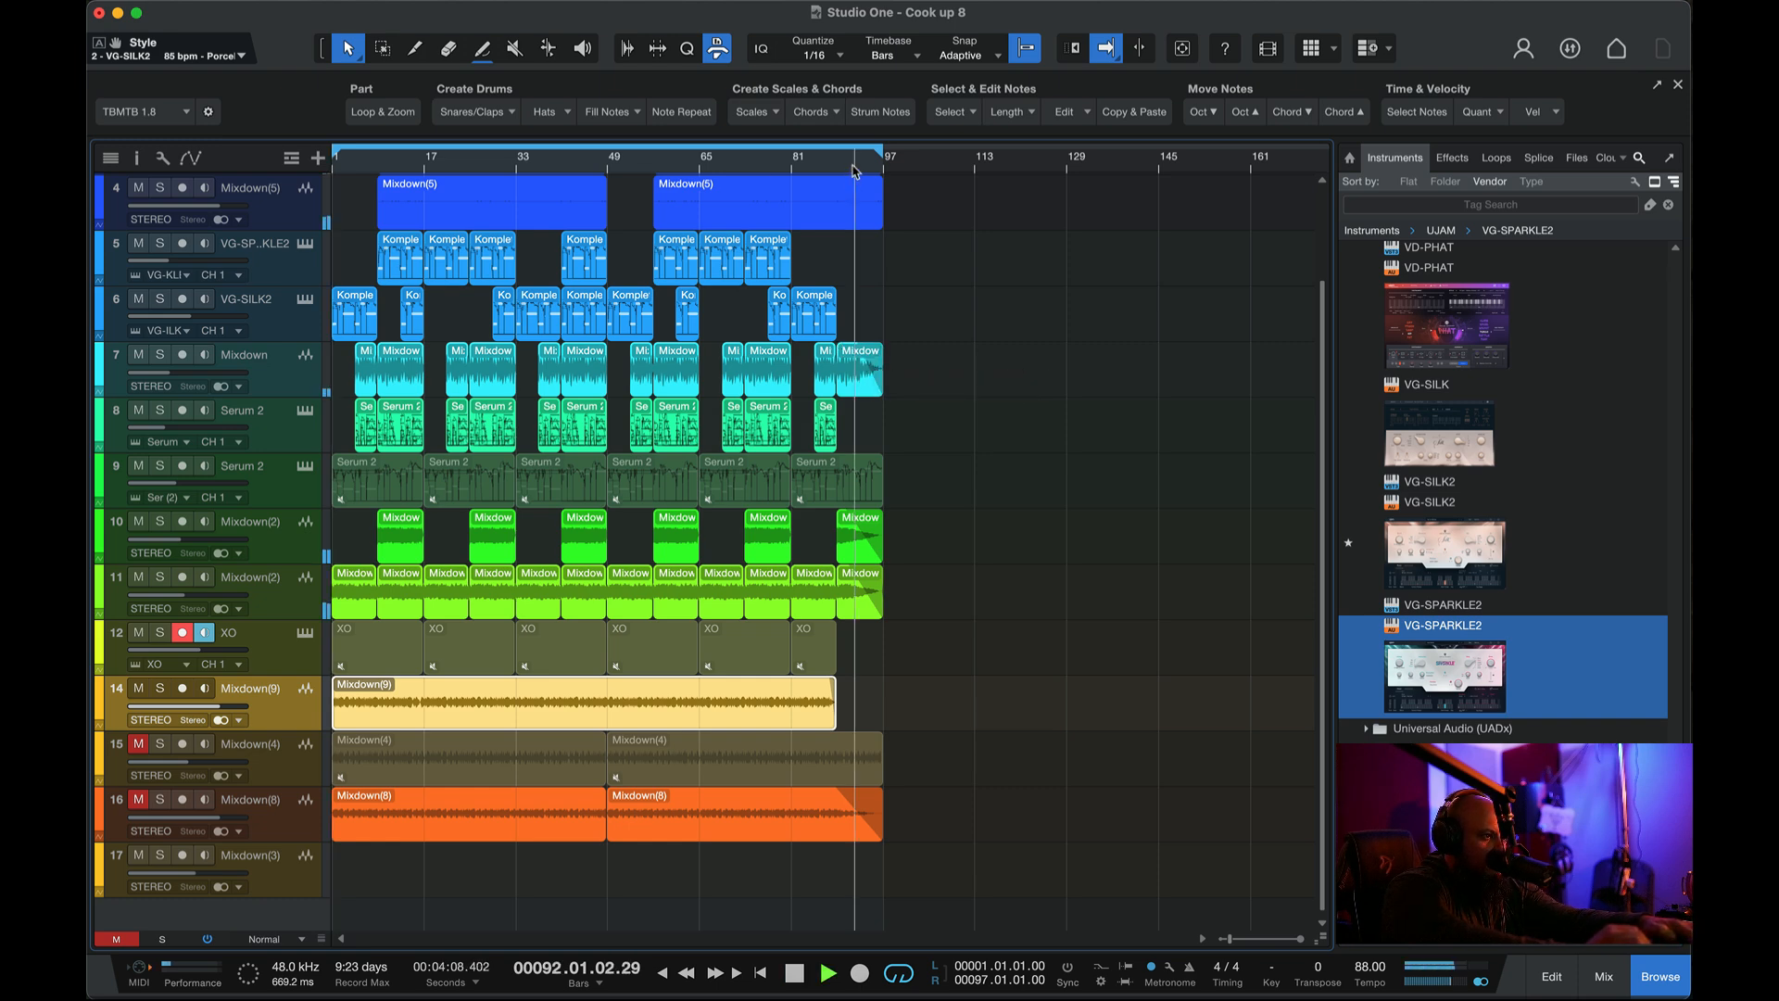
scroll(854, 169, up, 3)
scroll(853, 170, down, 2)
scroll(945, 353, up, 3)
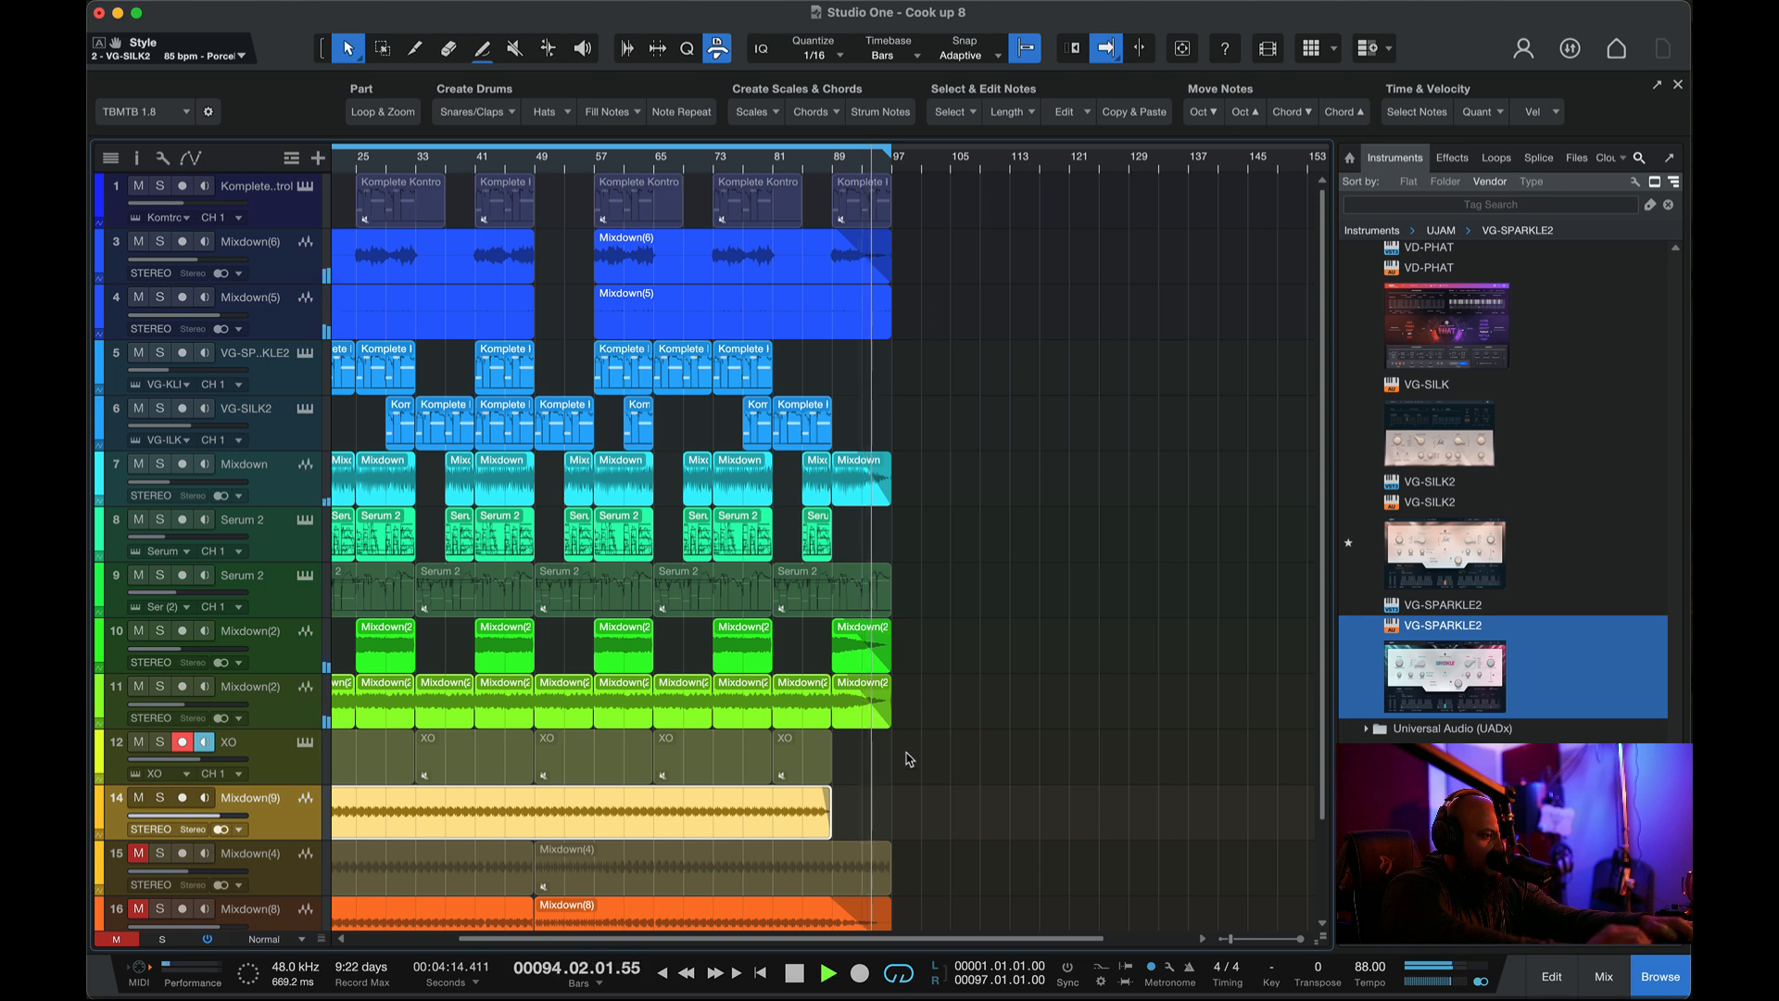
scroll(910, 752, down, 2)
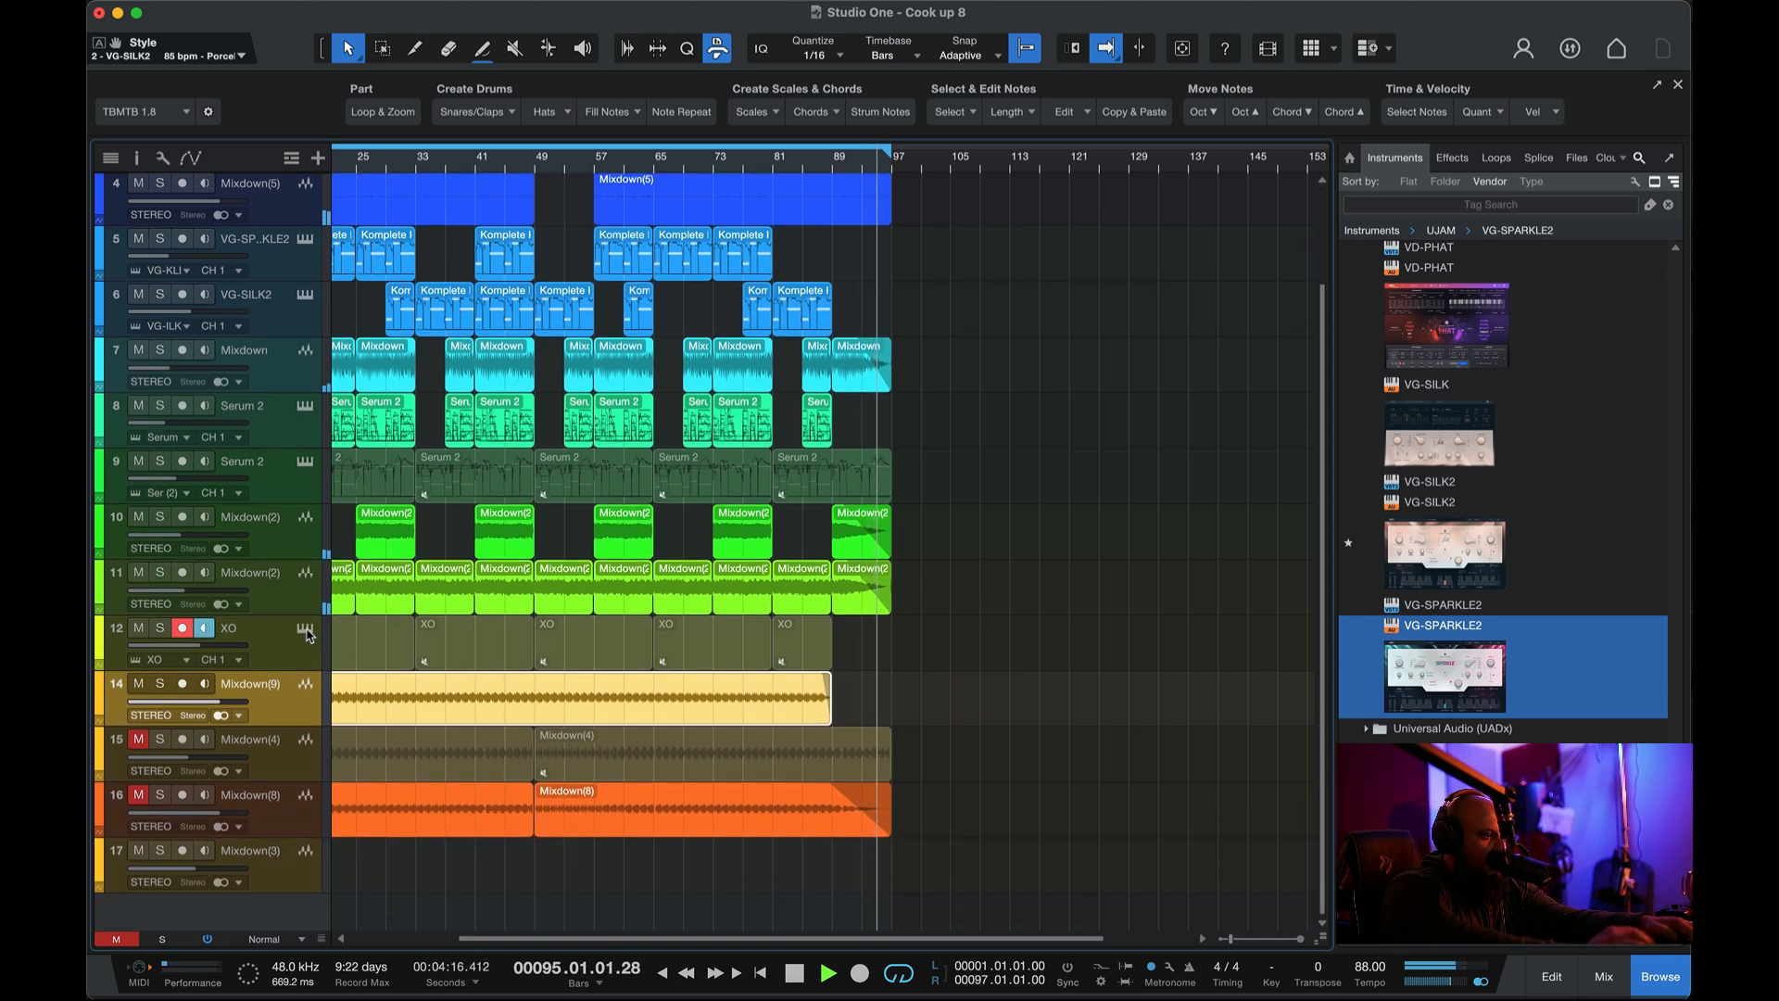
- Check the XO drum instrument's editor during playback, then close it and stop playback
click(304, 629)
click(907, 178)
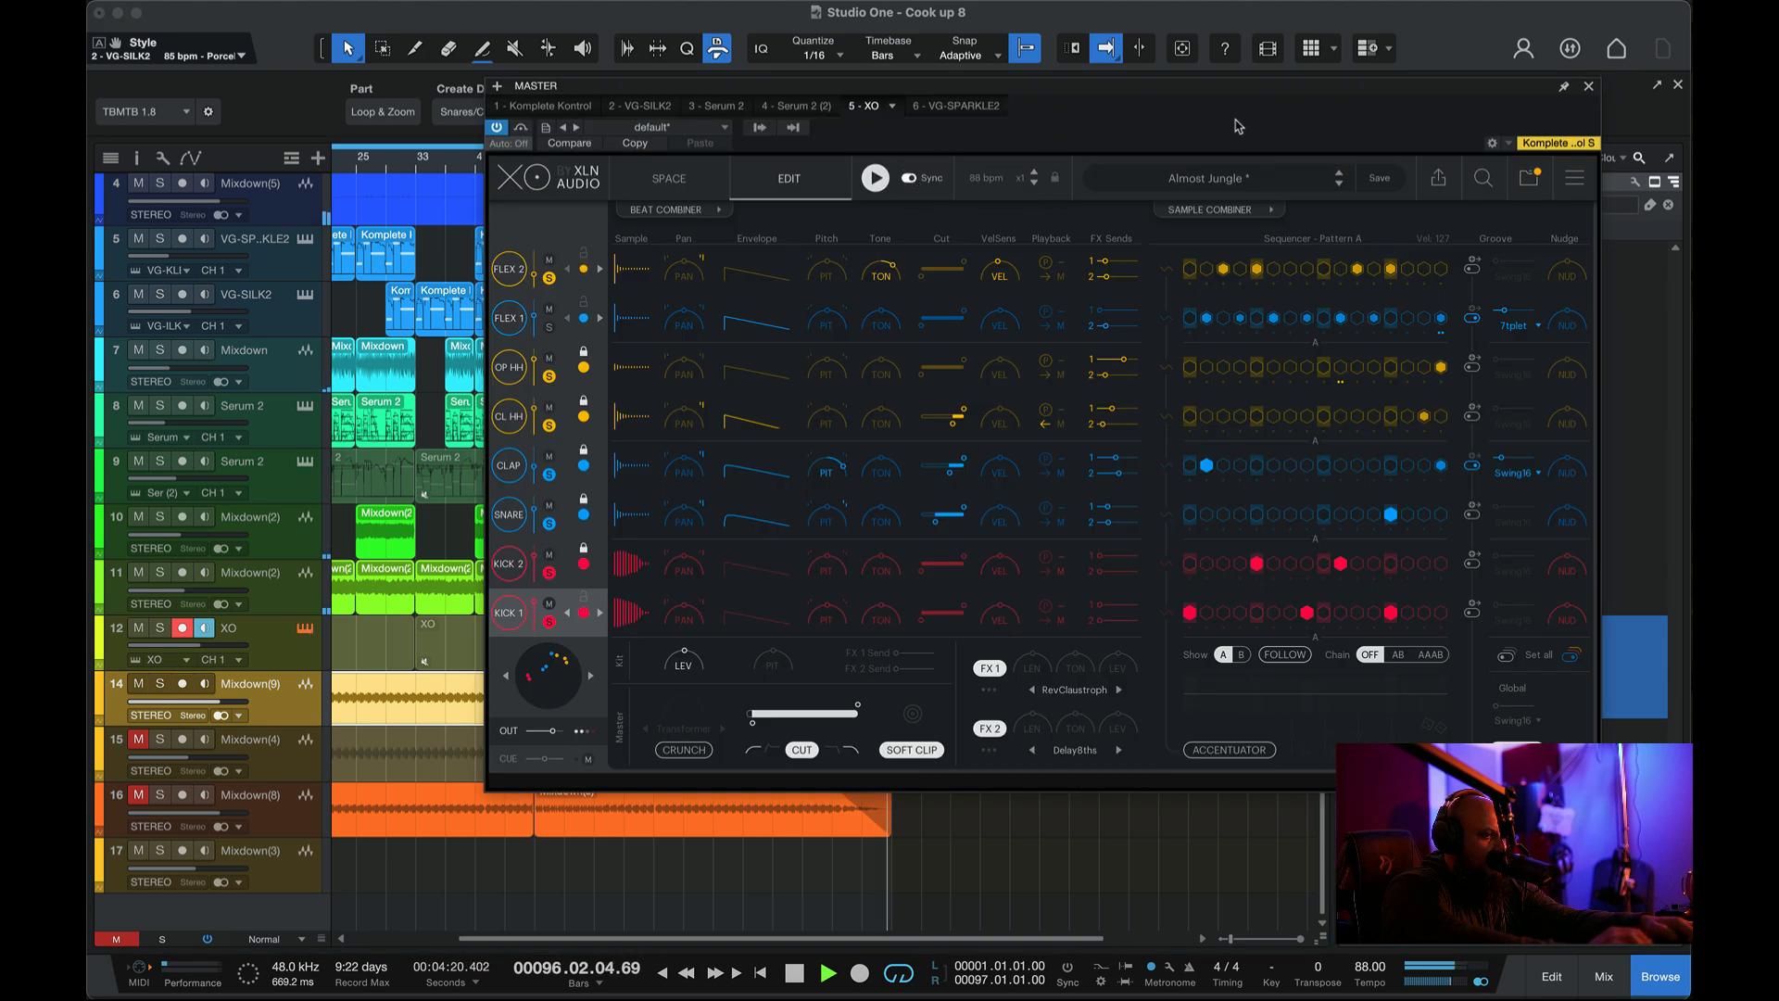
click(1588, 85)
key(space)
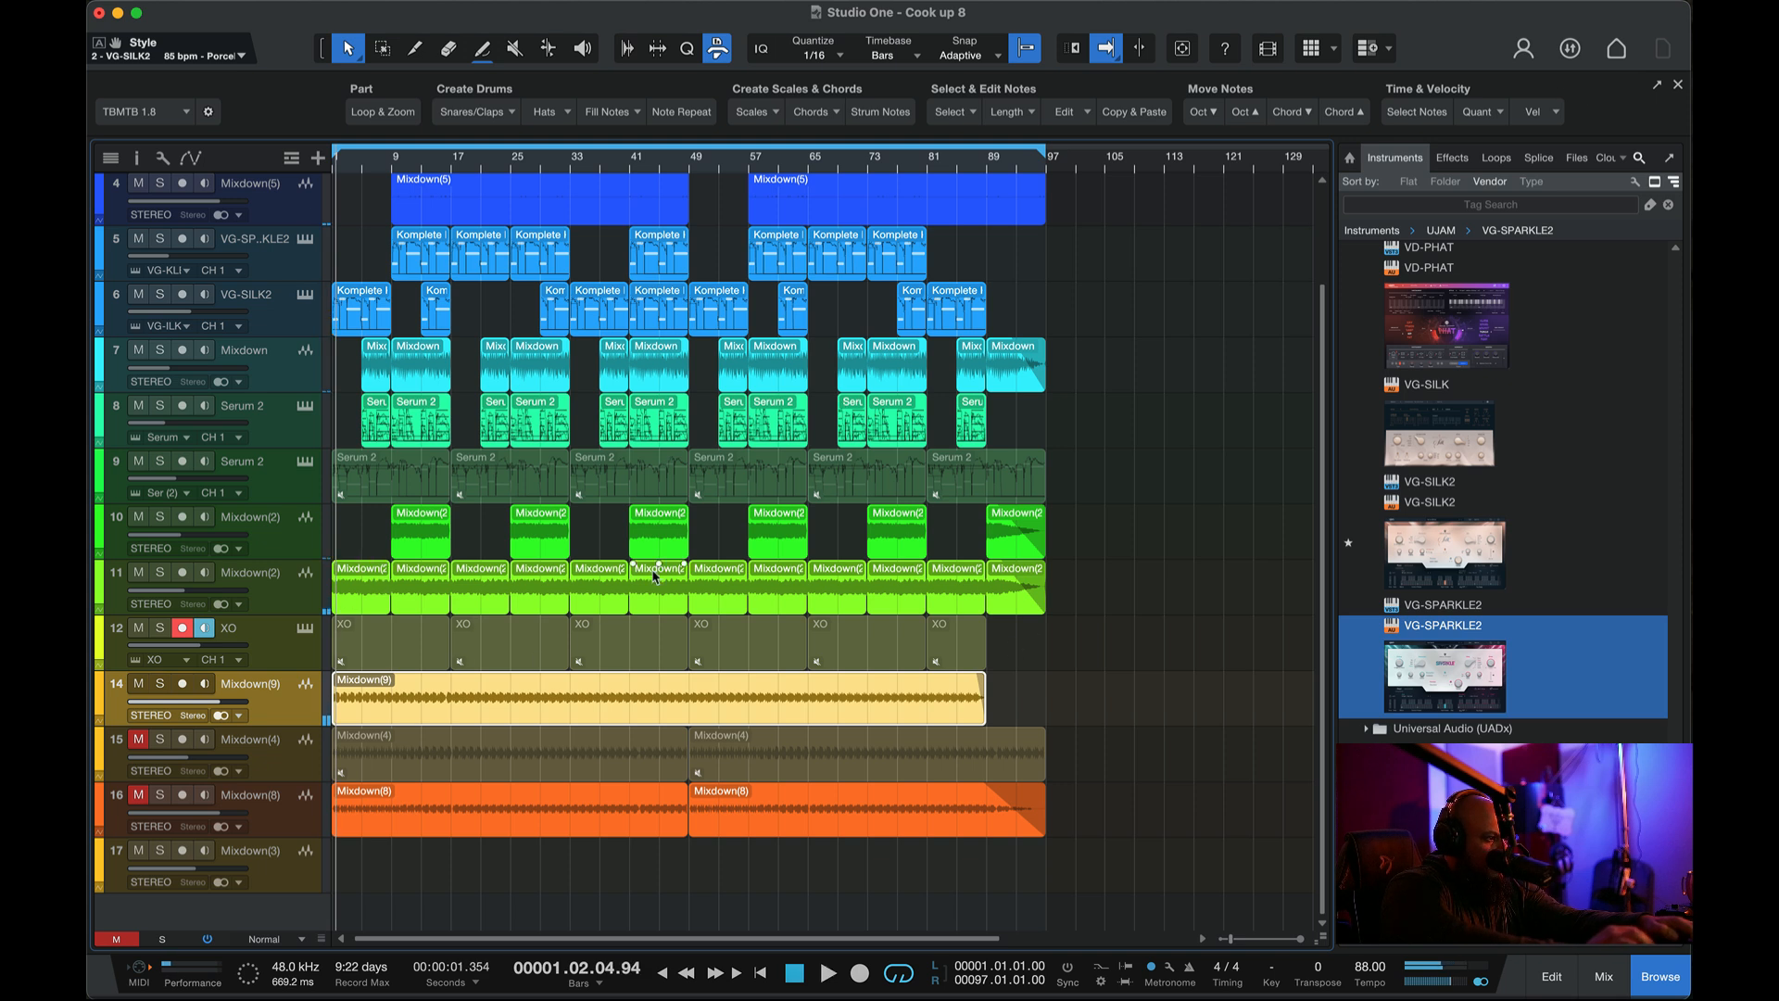
- Mute the XO track and play from bar 89, briefly muting and unmuting both Mixdown(2) tracks
click(278, 663)
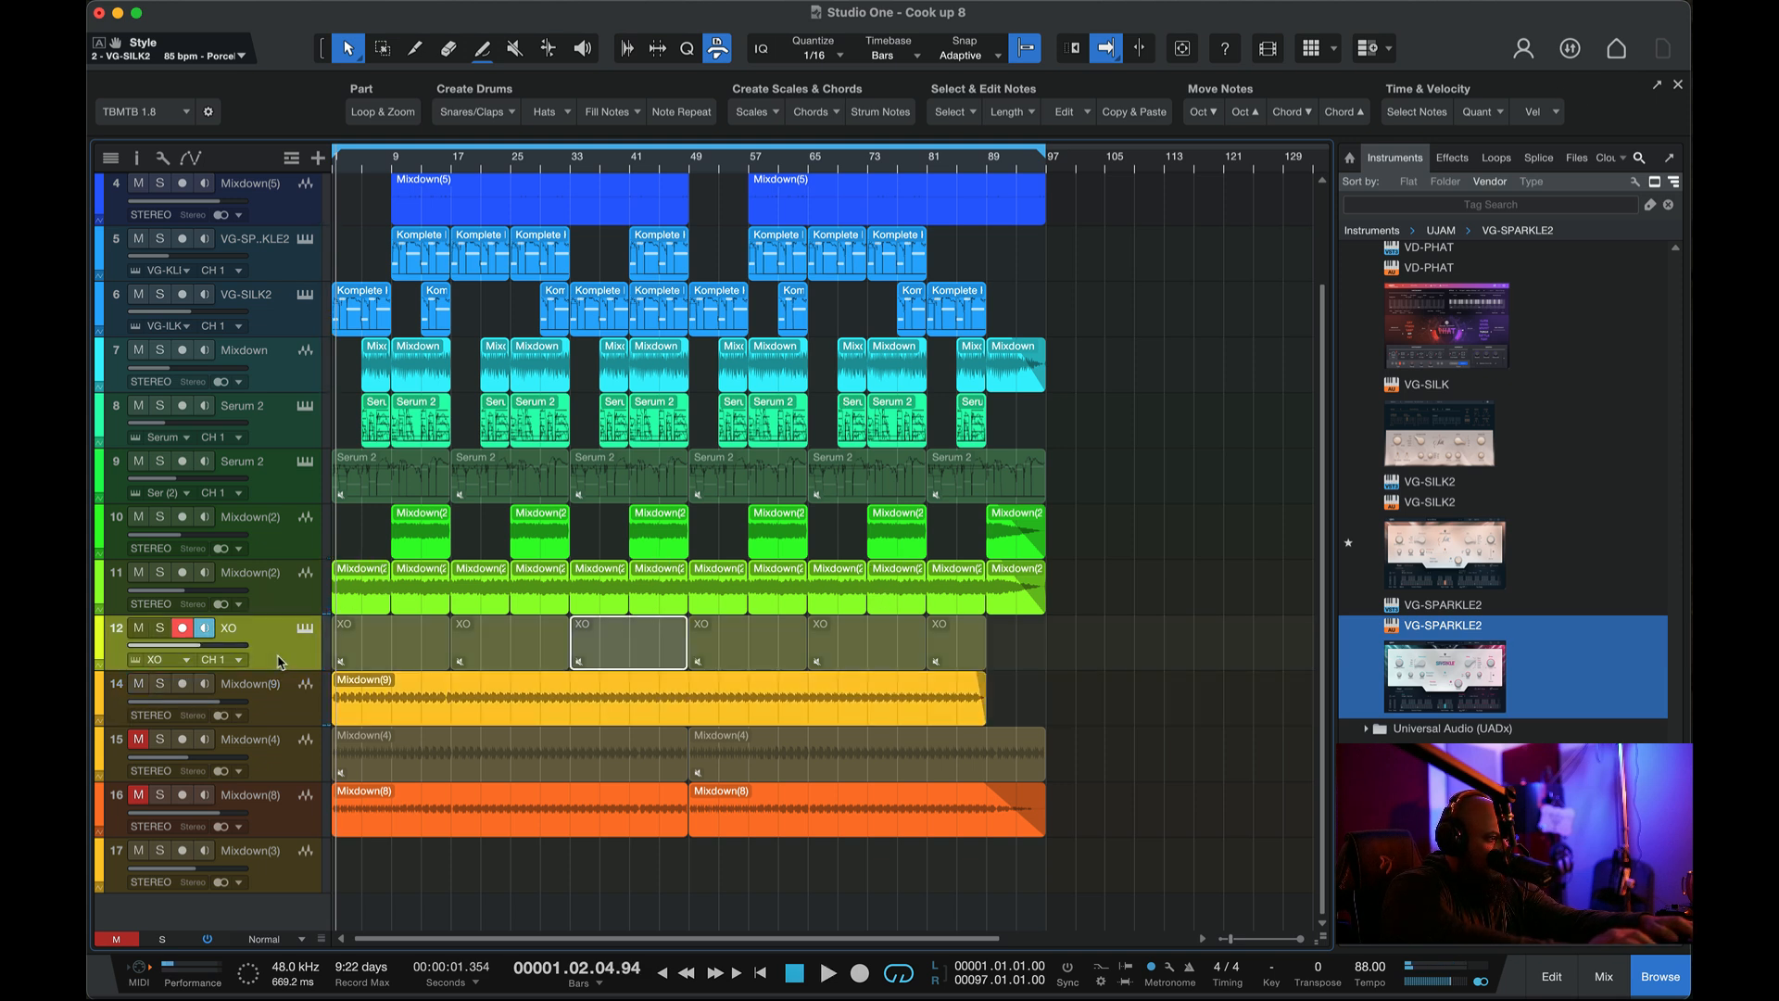
click(991, 165)
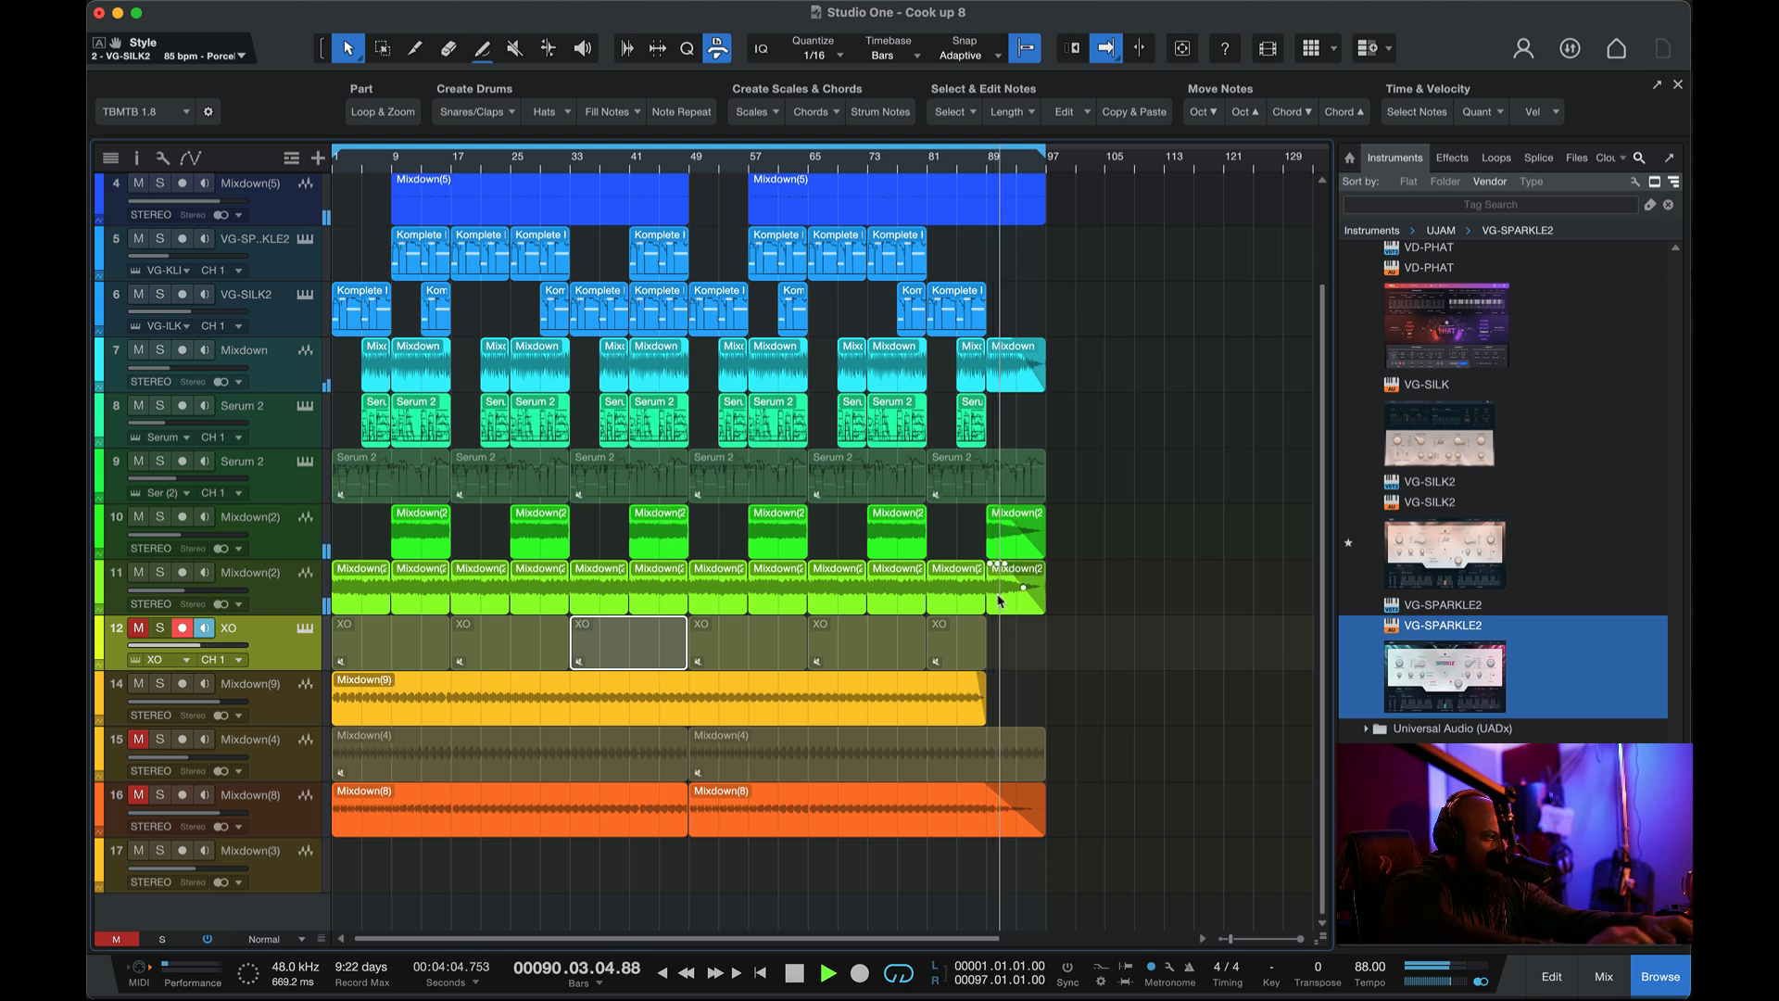
click(139, 572)
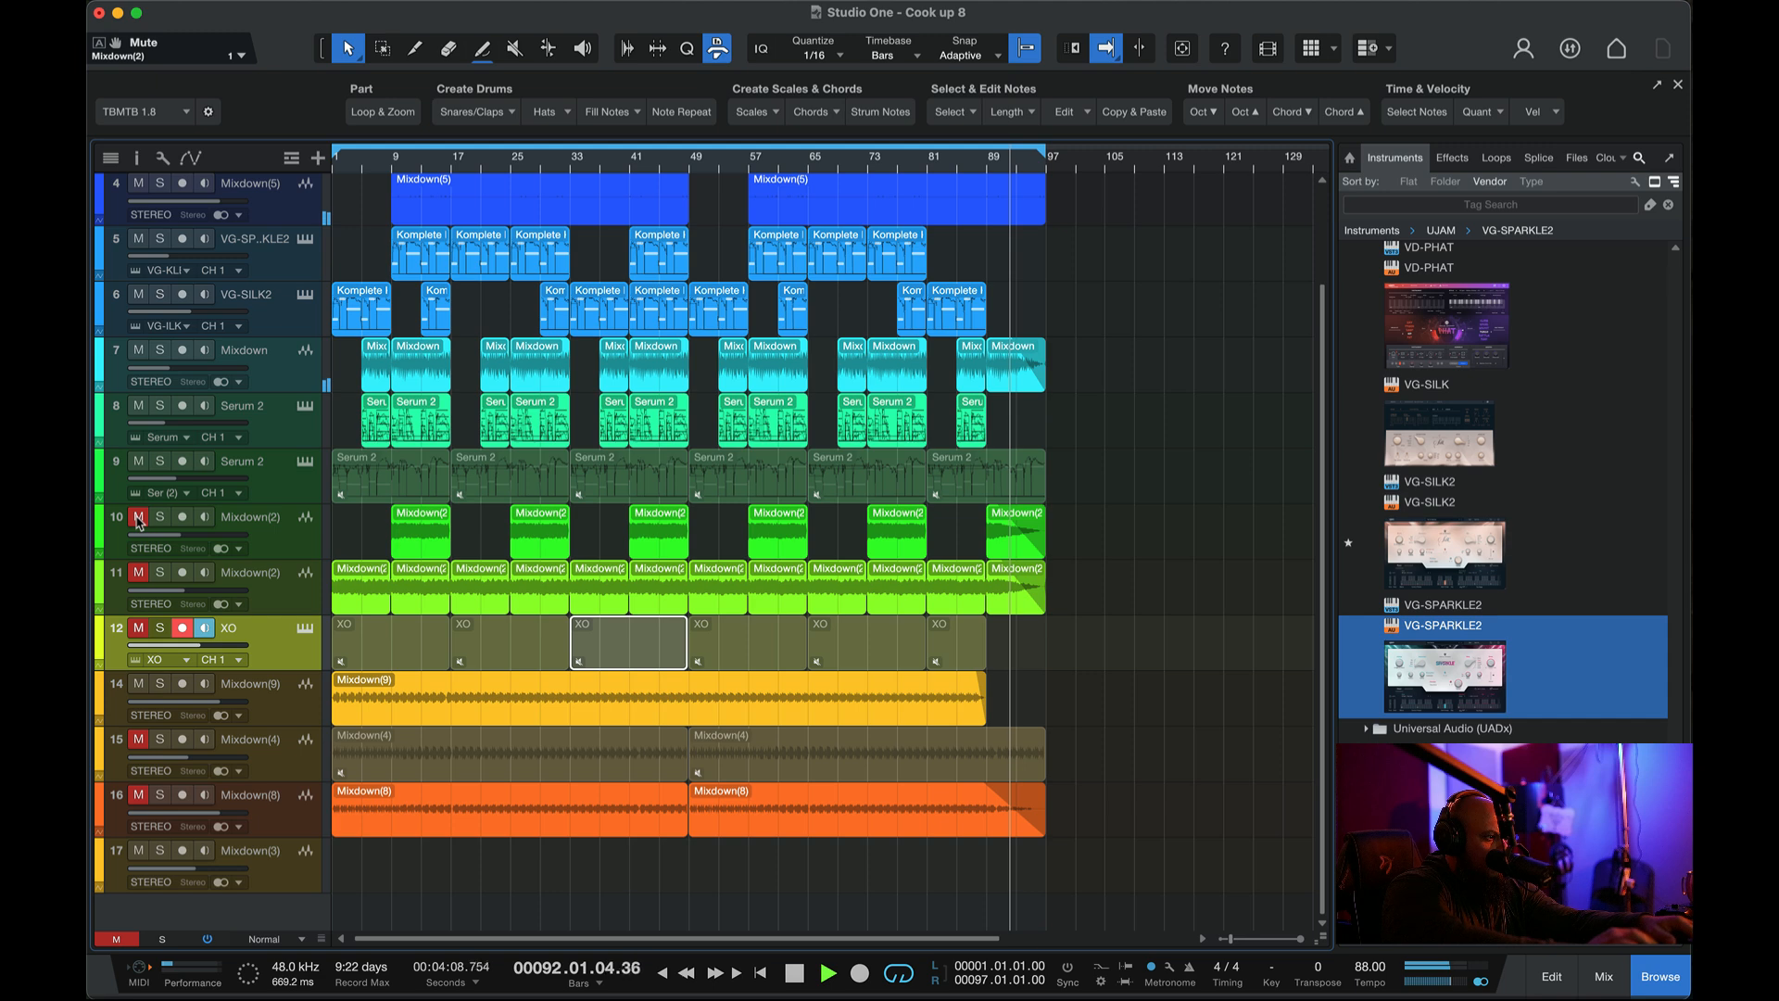
click(137, 567)
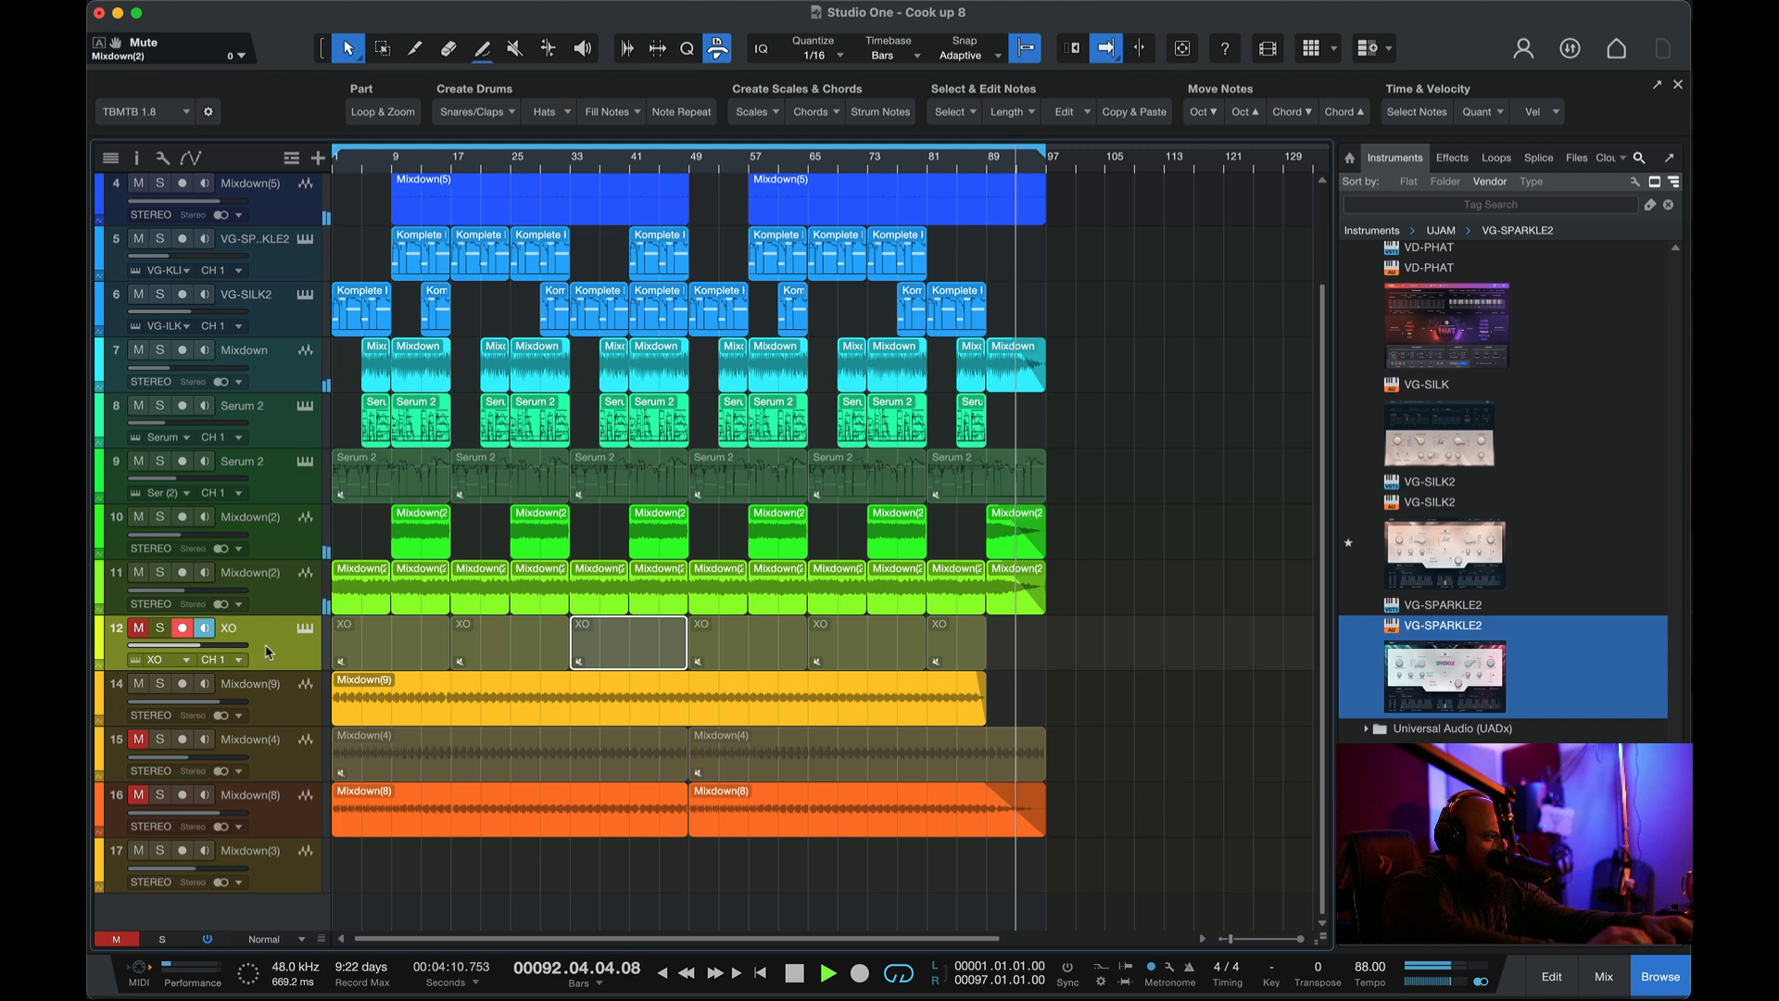
- Stop XO's internal beat playback and turn off its Sync to the host, then close its editor
click(304, 630)
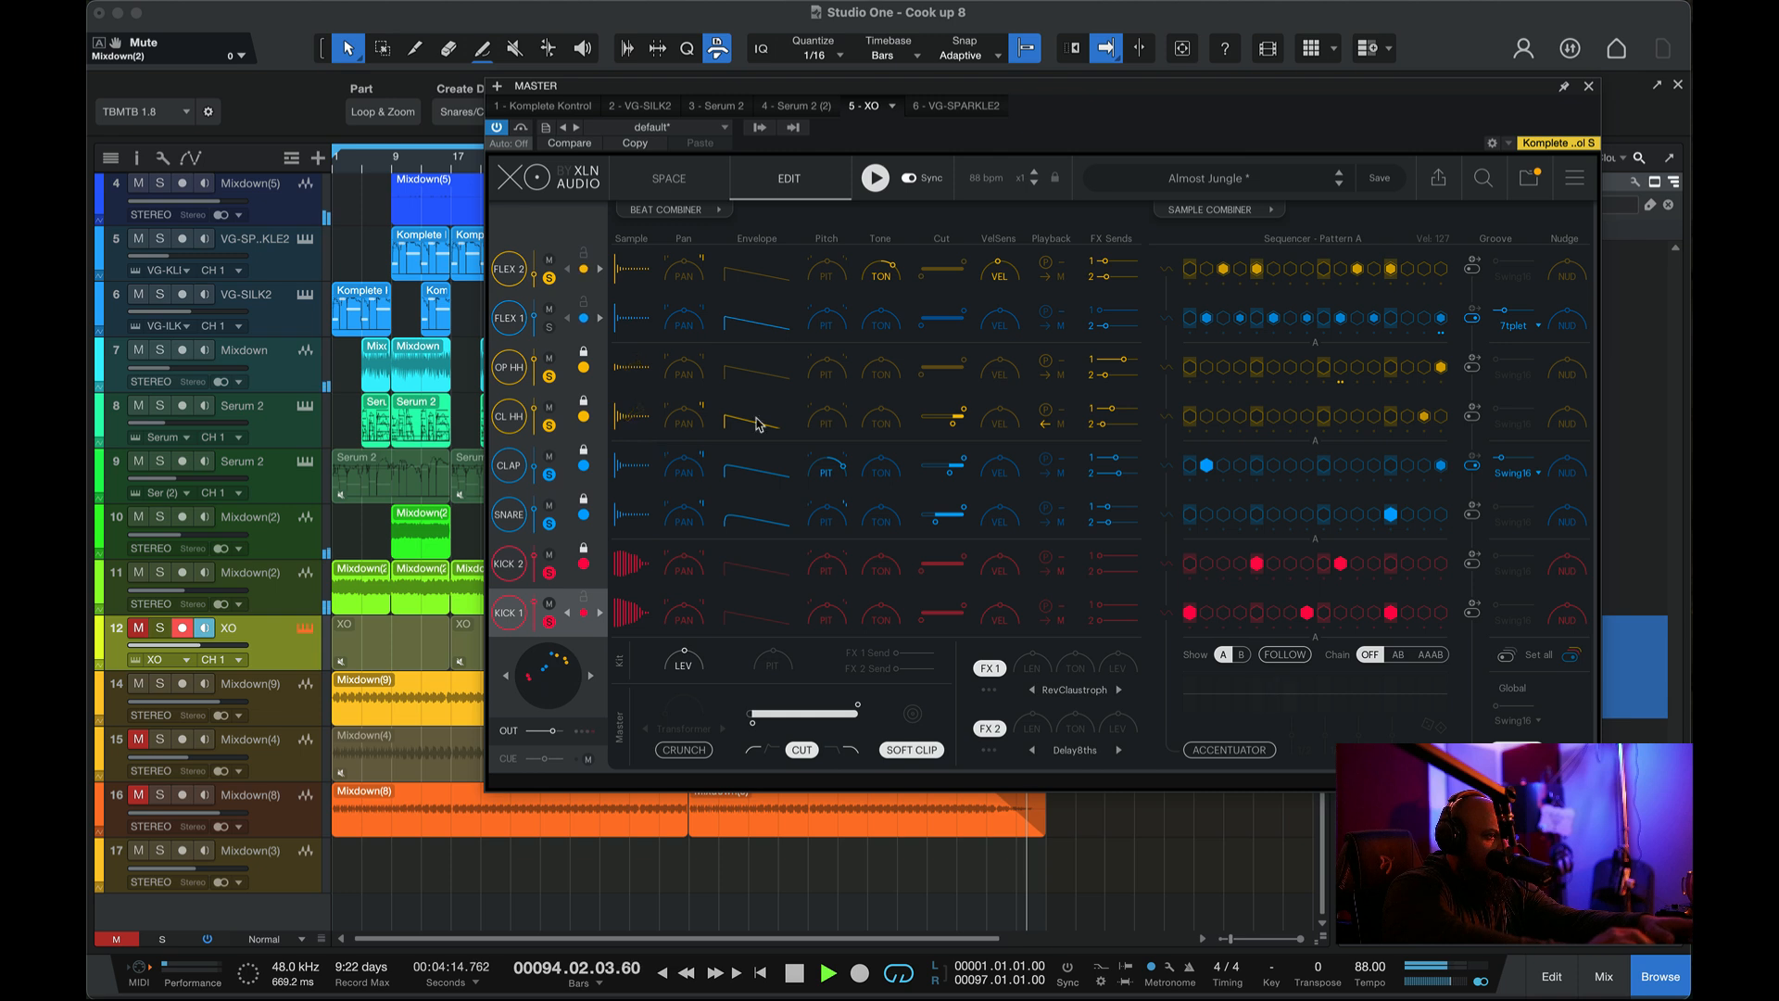
click(875, 178)
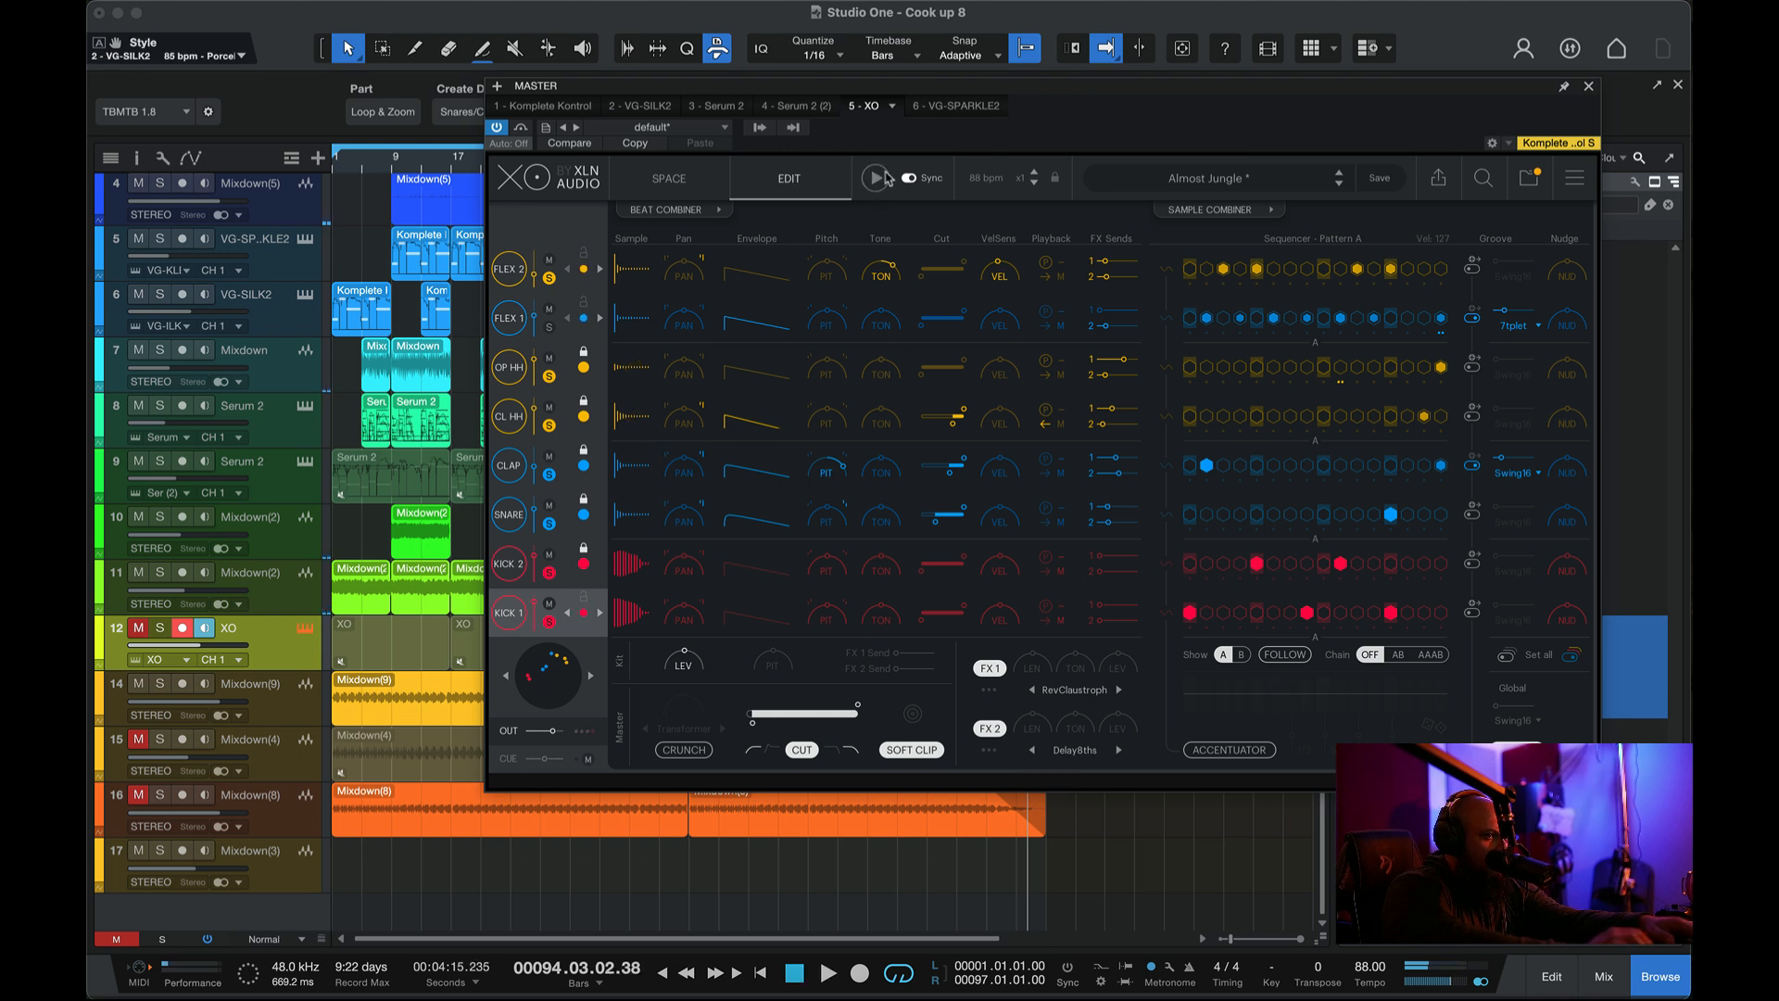
click(909, 178)
key(space)
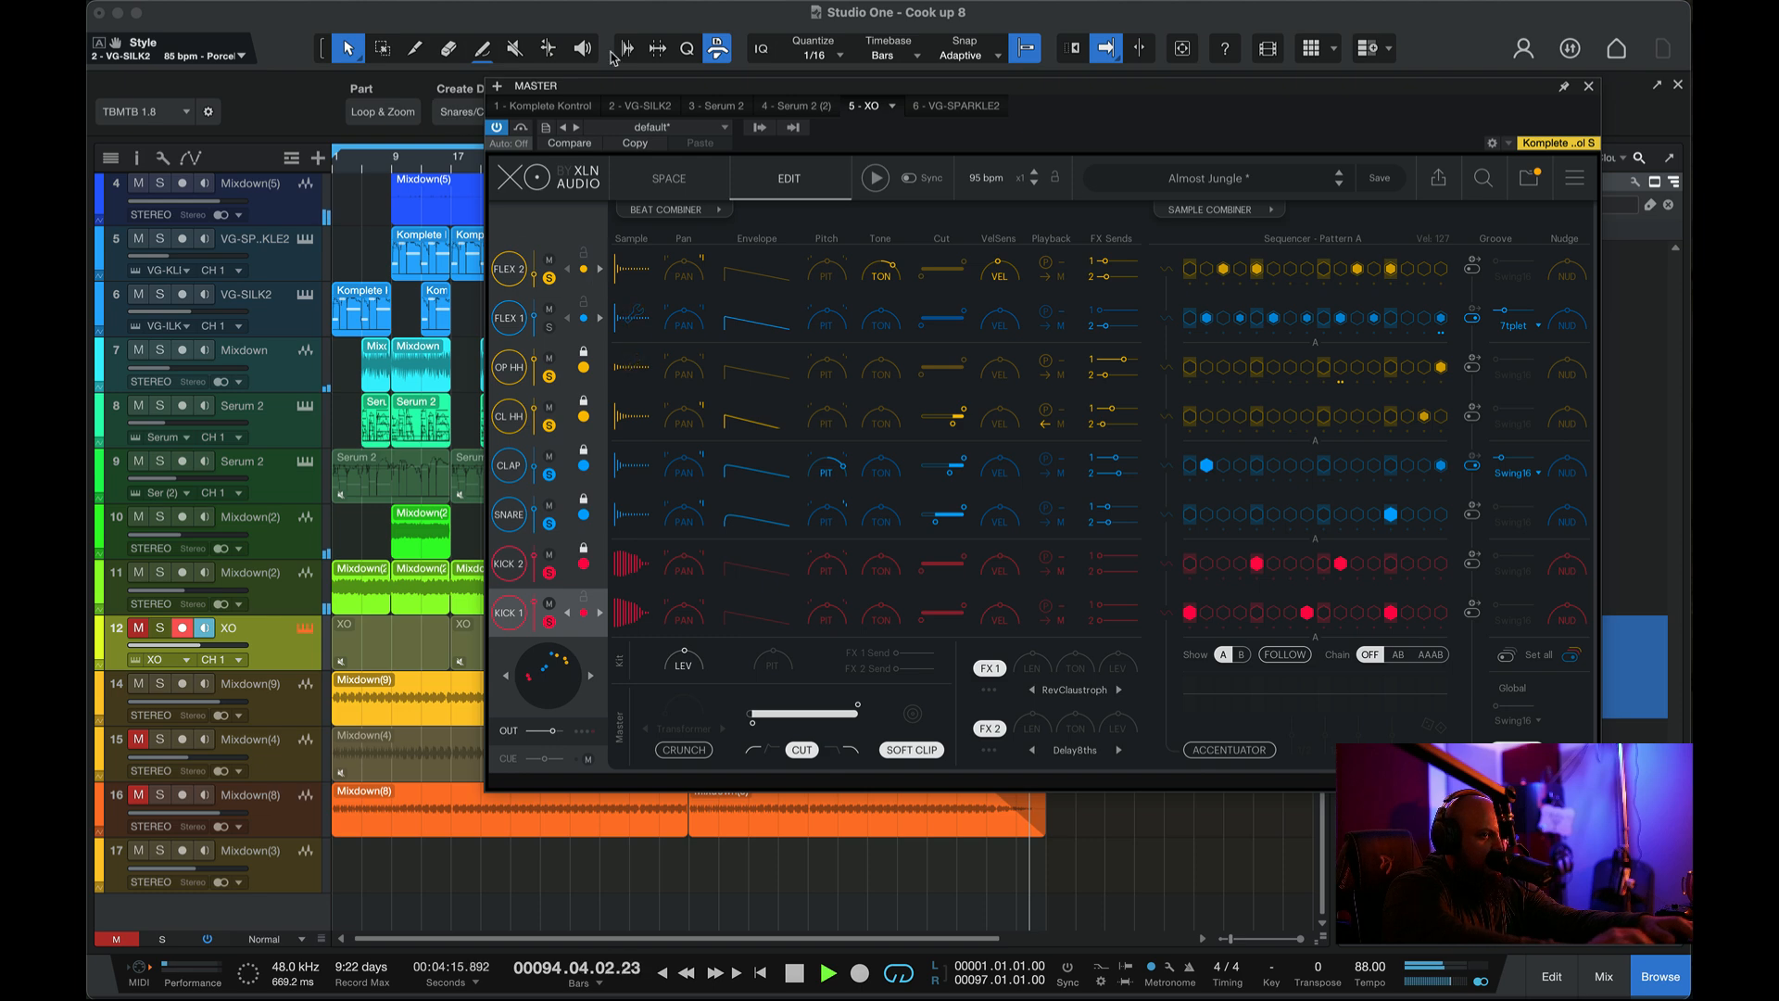
click(1590, 87)
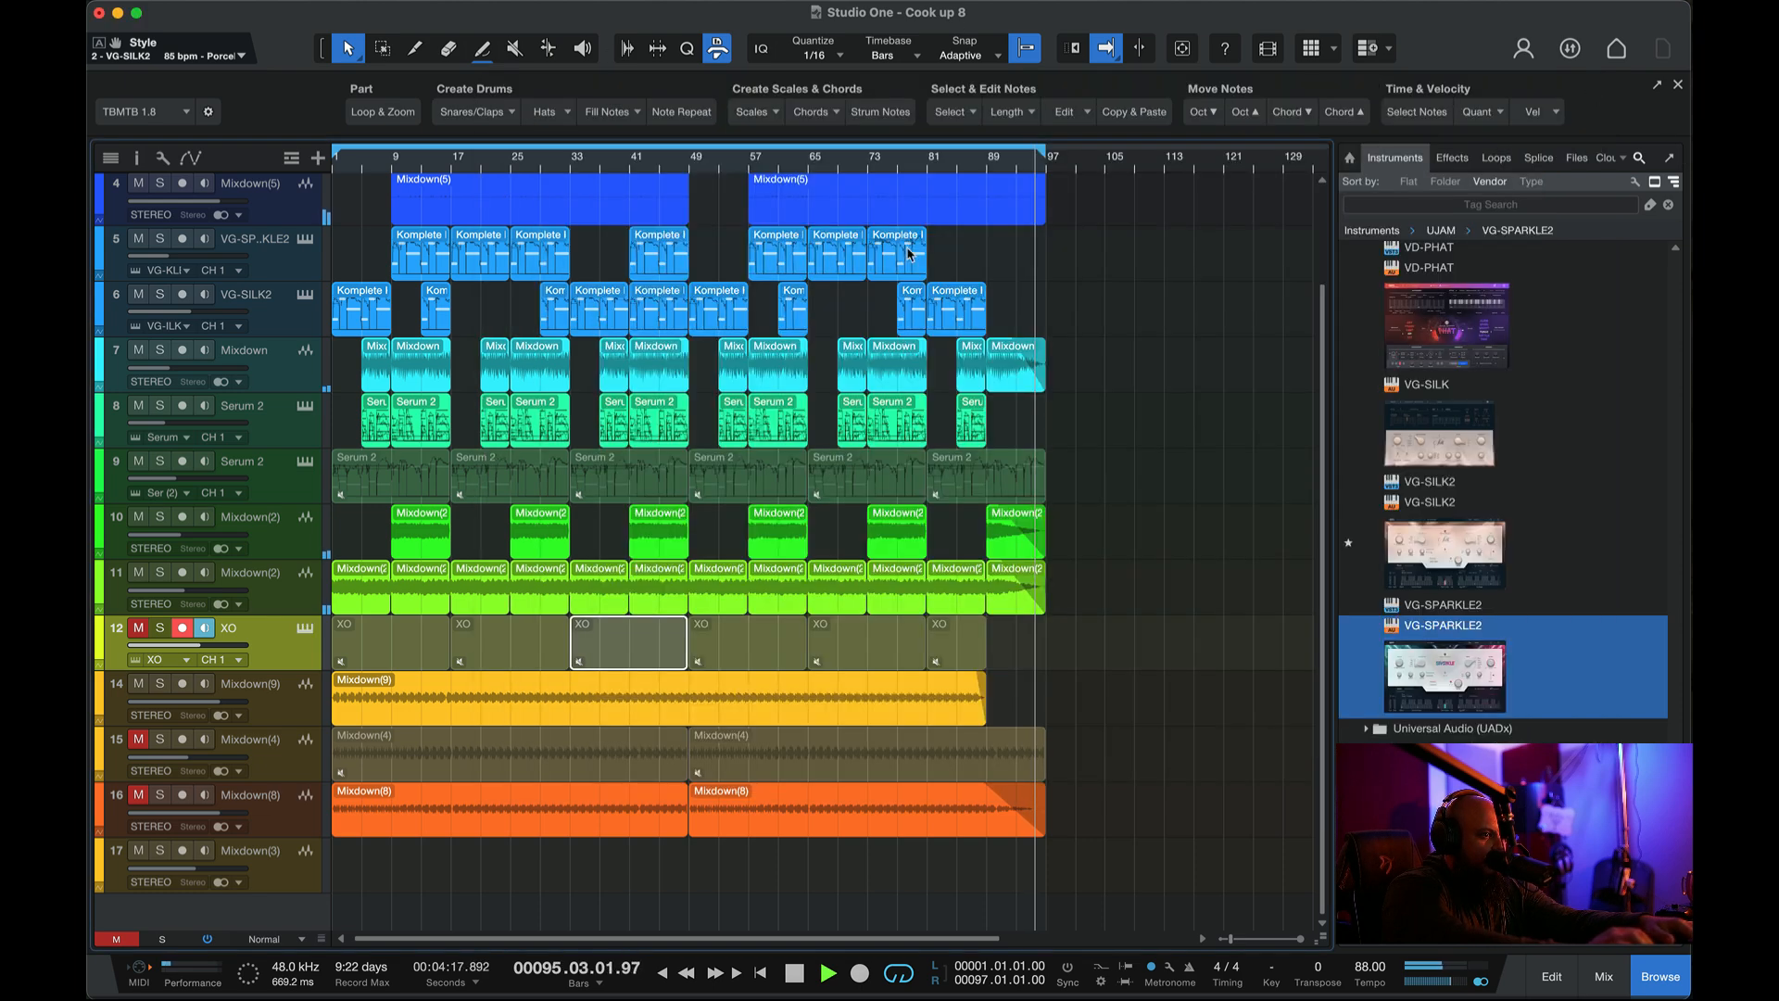
- Add a fade-out over the last eight bars of the second Mixdown(5) event
key(space)
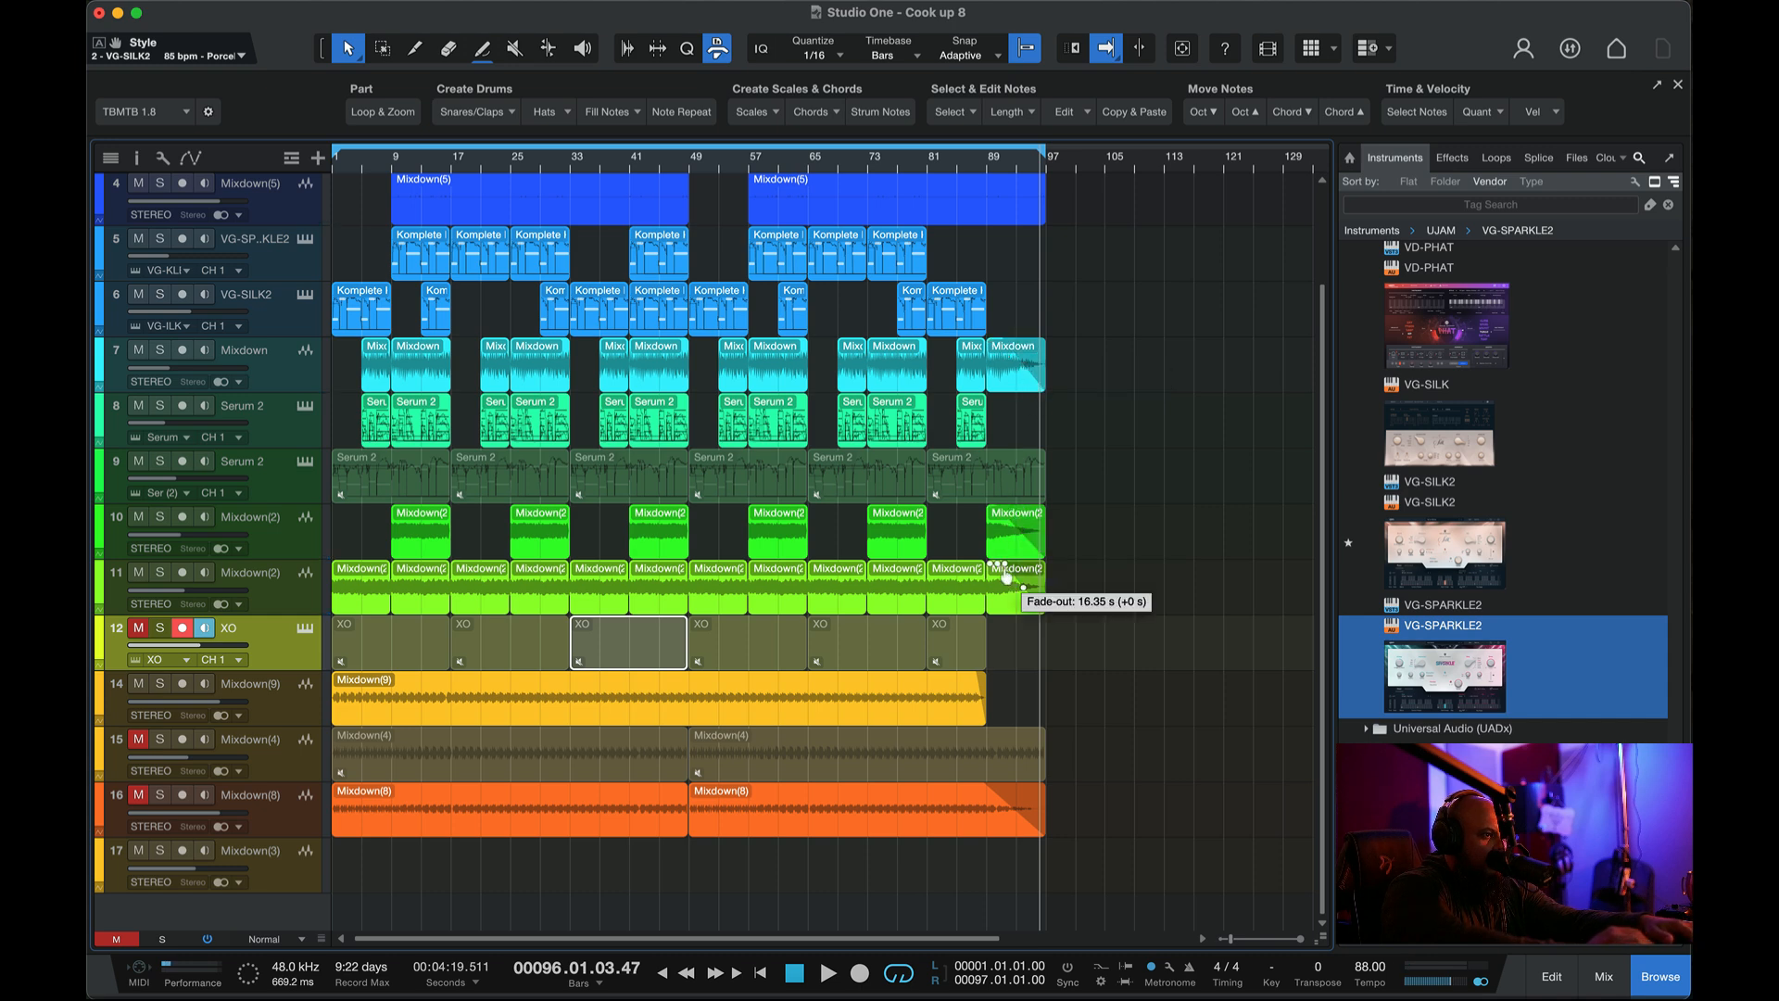
scroll(1029, 331, up, 2)
drag(1041, 297, 988, 298)
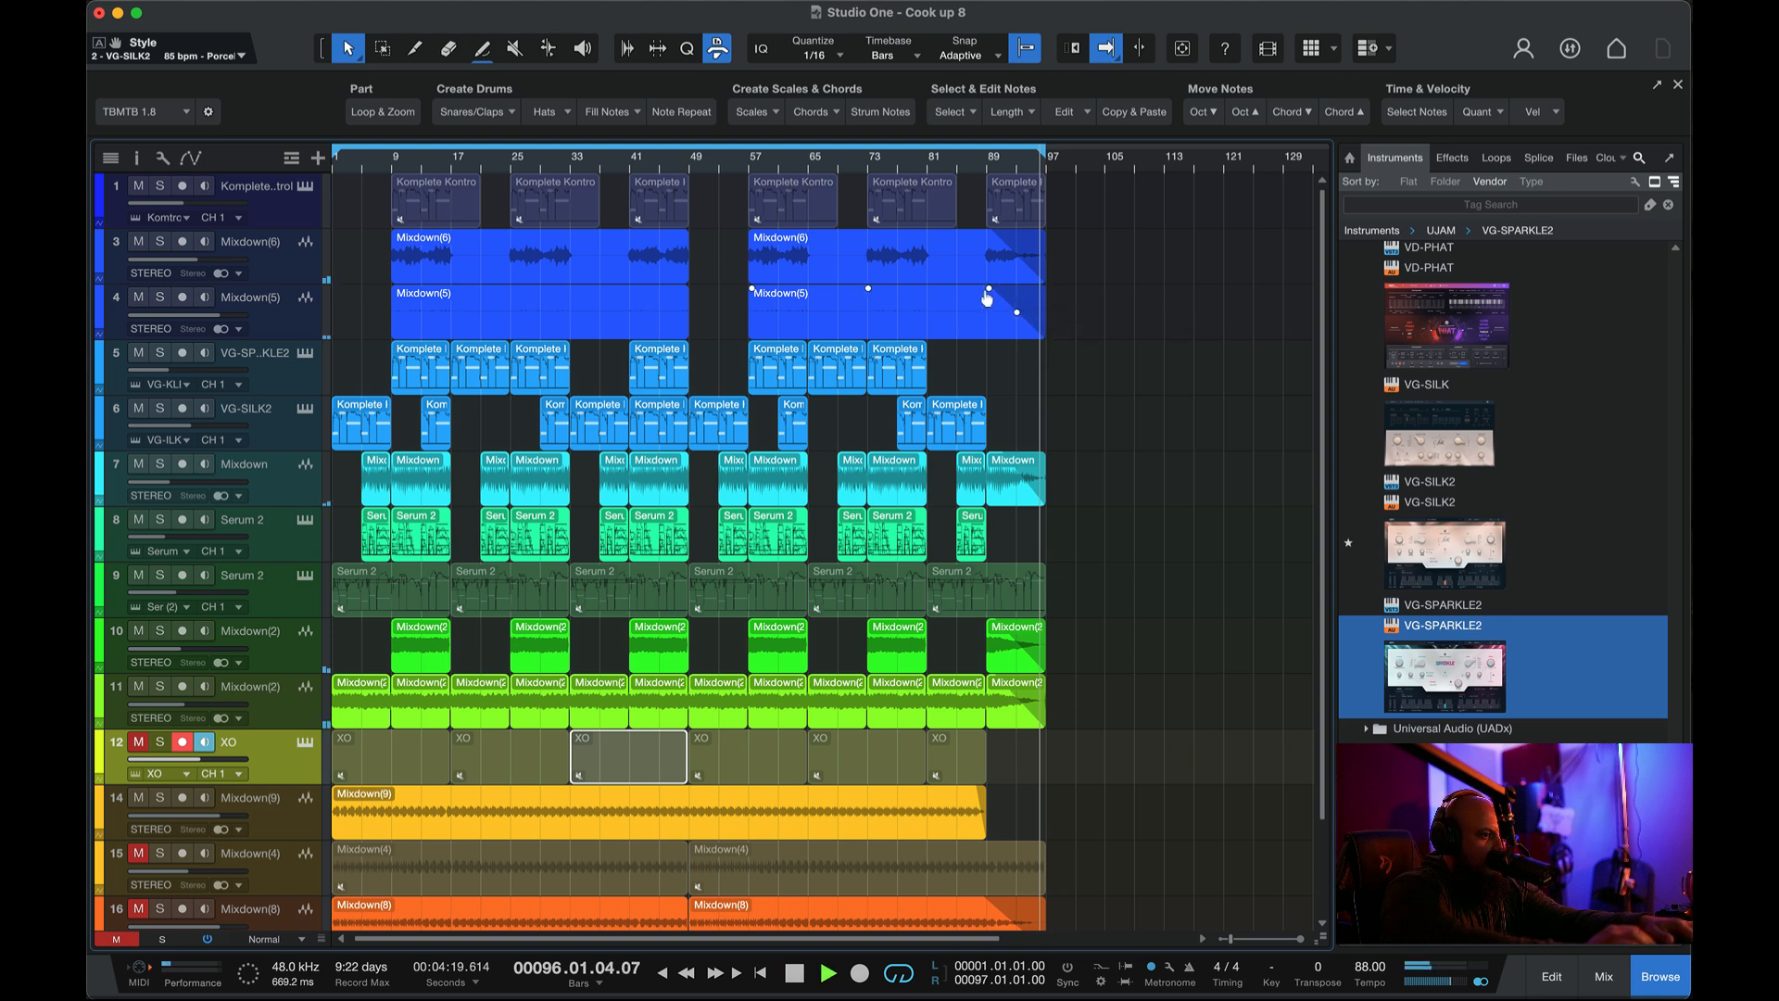
key(space)
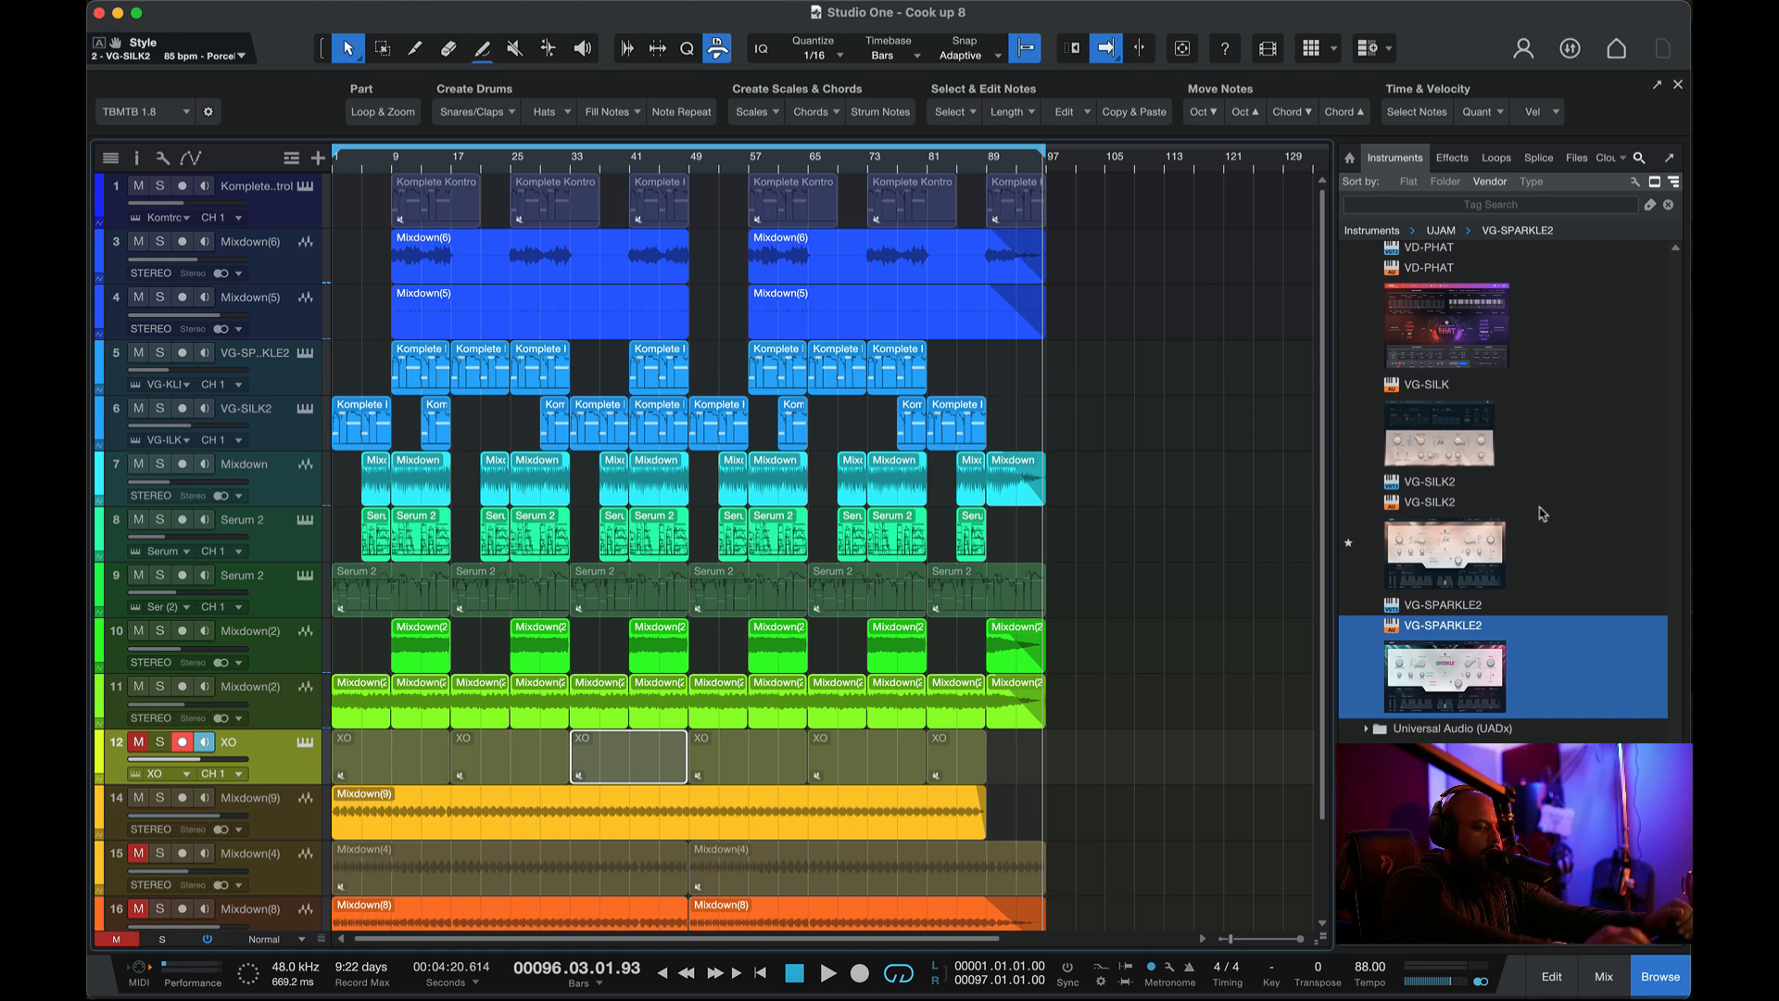
- In The God Particle on the Master Out, set the low EQ to 1.5 dB, raise the high EQ and set the amount to 126%
click(1621, 971)
drag(1281, 437, 1282, 241)
click(1291, 301)
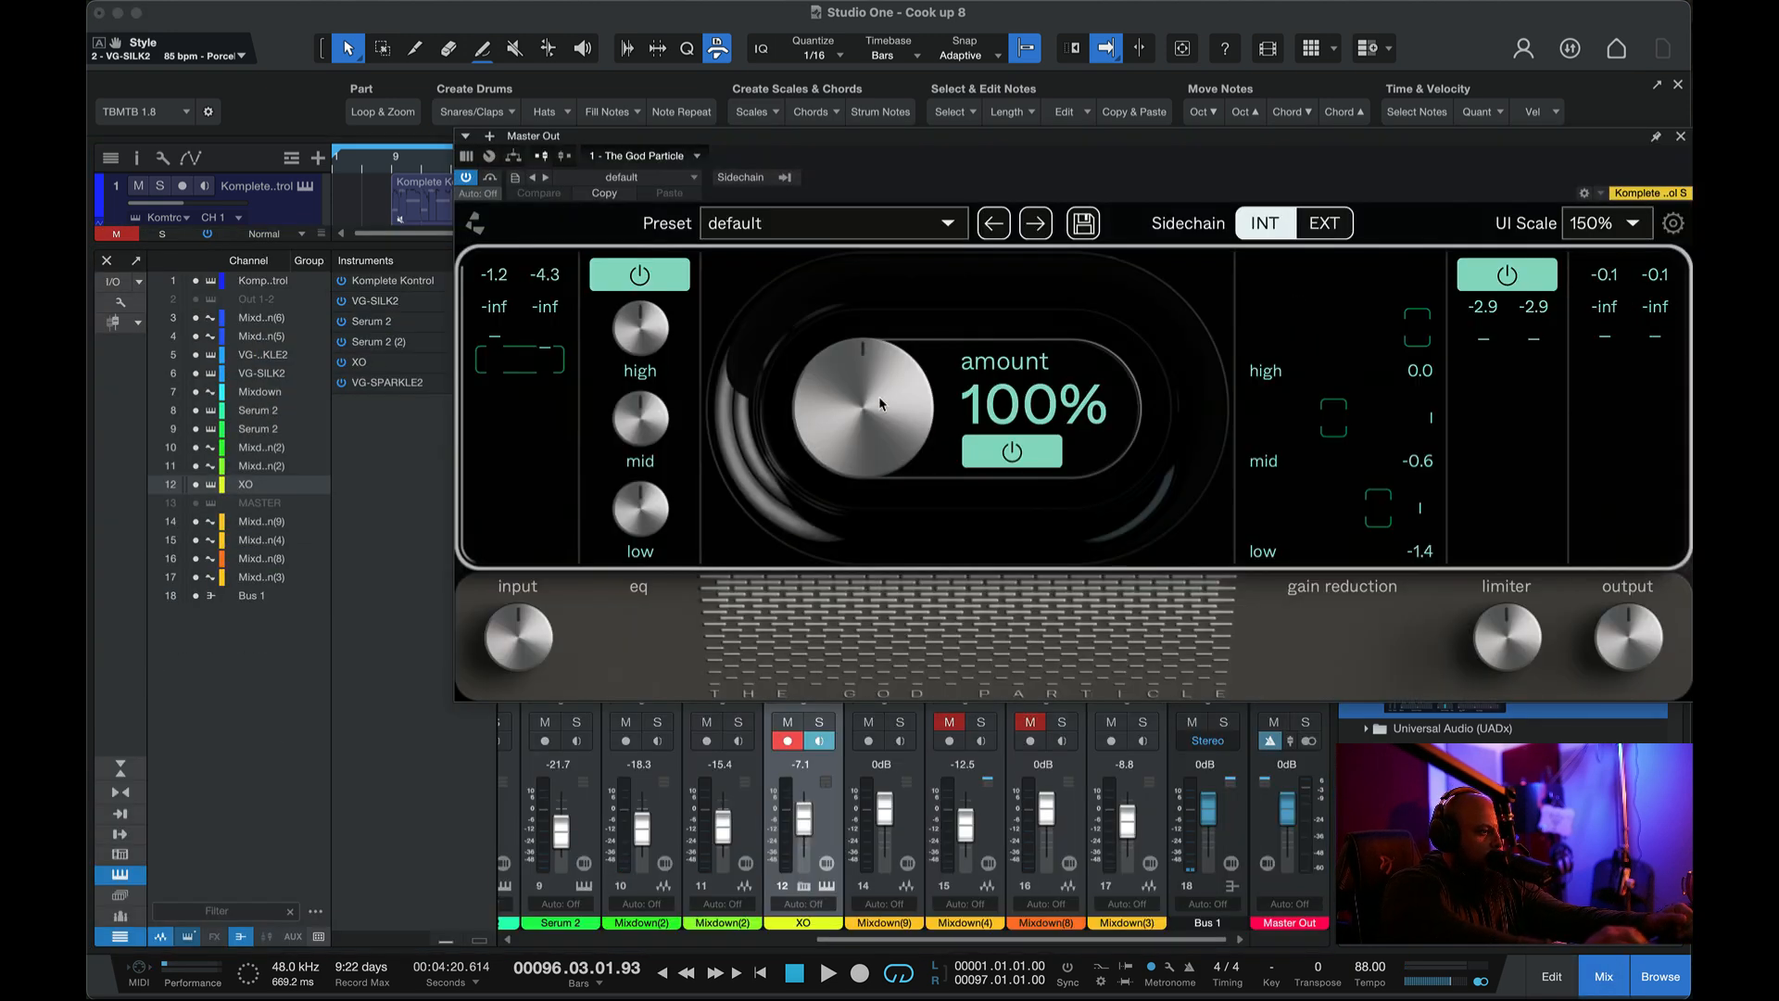
mouse_move(677, 483)
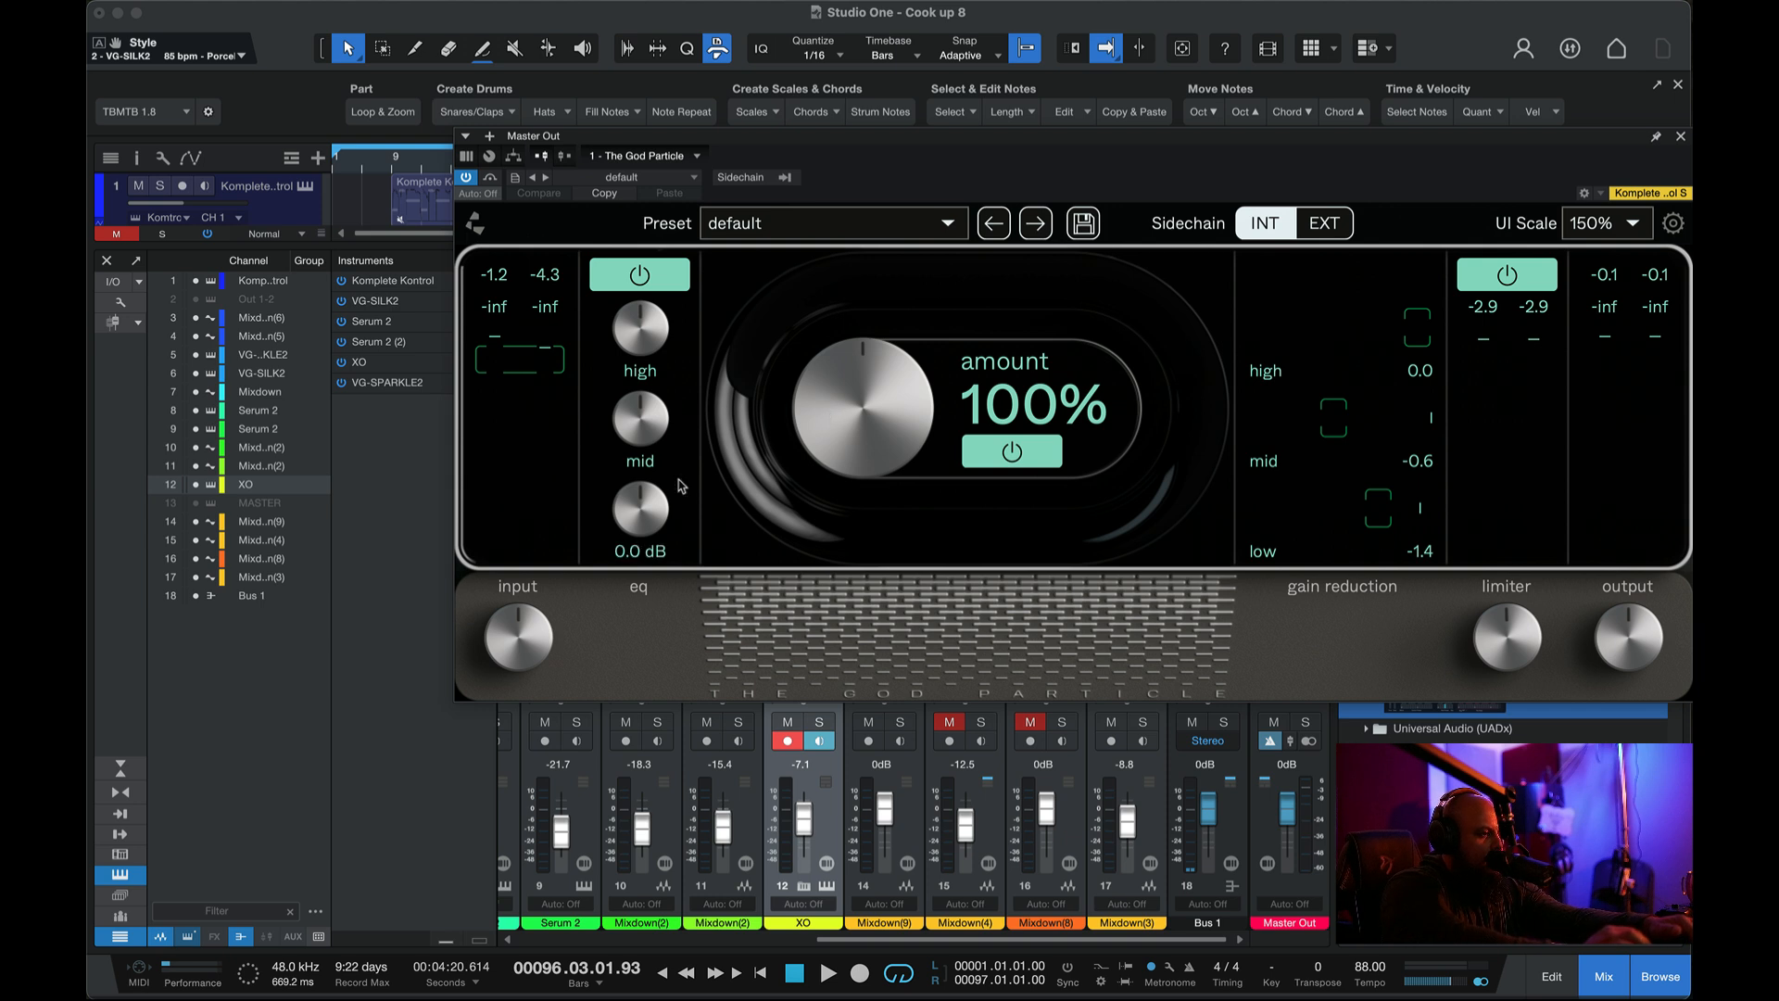
drag(627, 513, 627, 483)
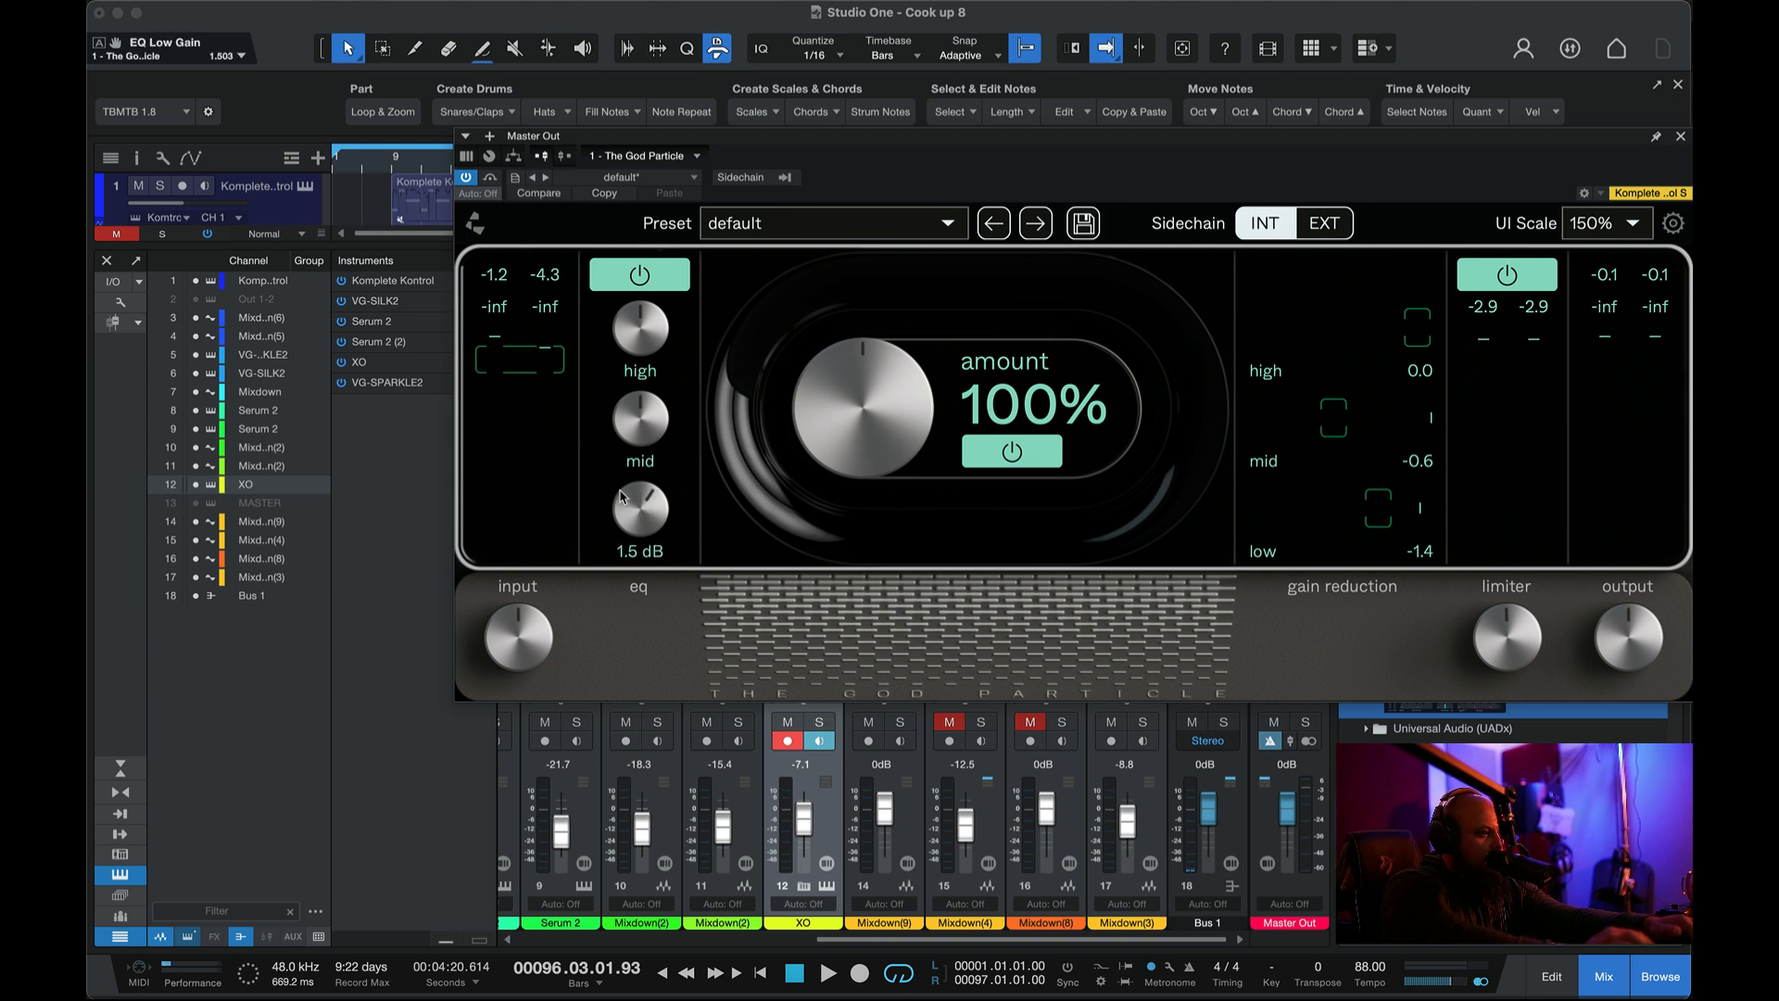
drag(640, 338, 633, 324)
drag(826, 405, 818, 395)
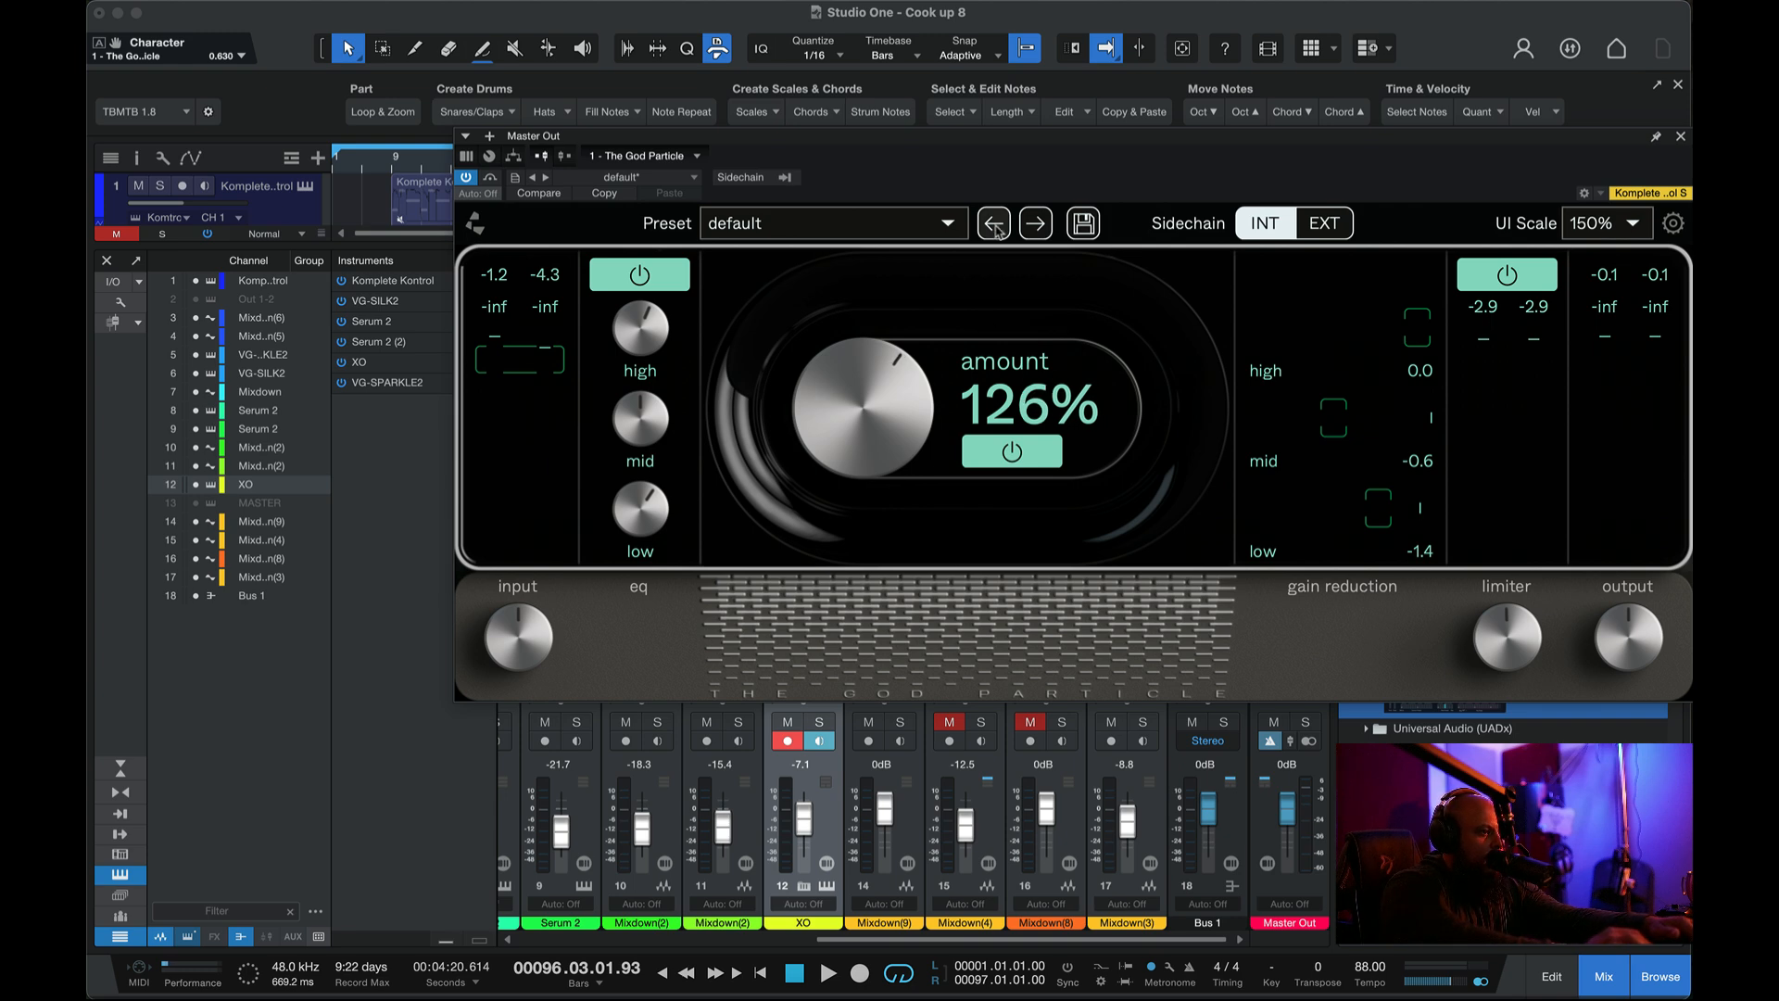
drag(999, 137, 773, 221)
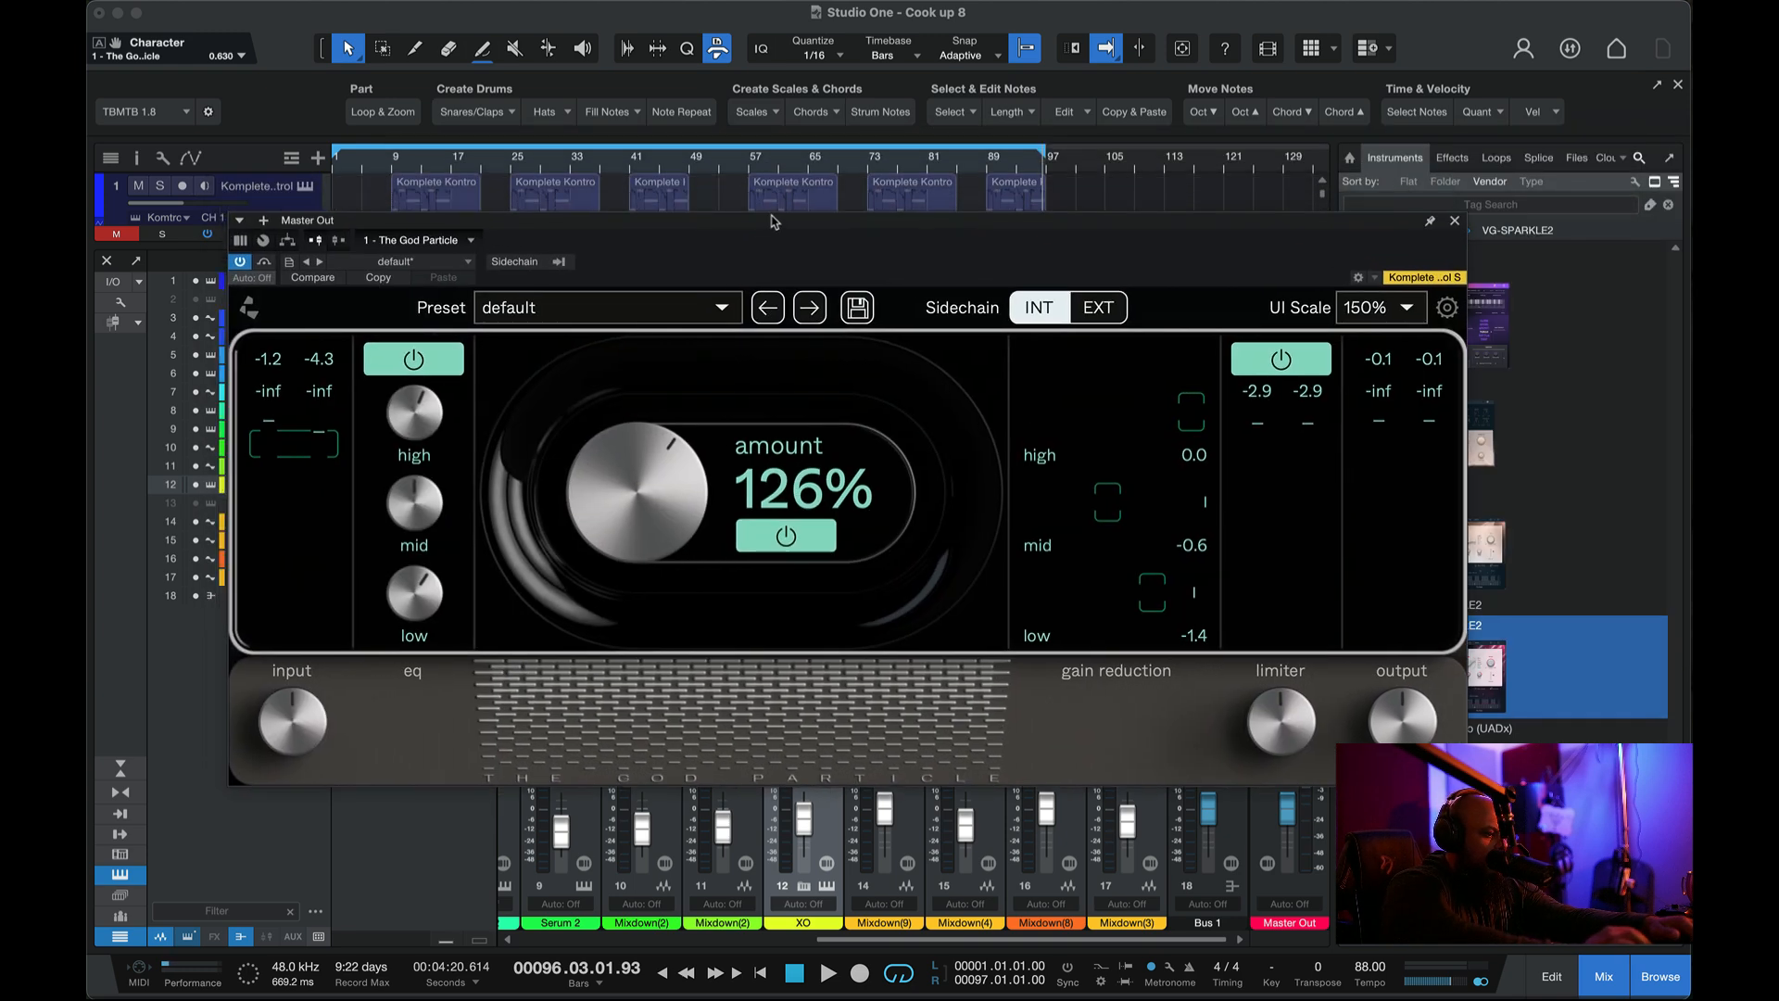
- Play the song briefly from bar 1 through the adjusted master processing, then close the plug-in and hide the mixer
click(793, 973)
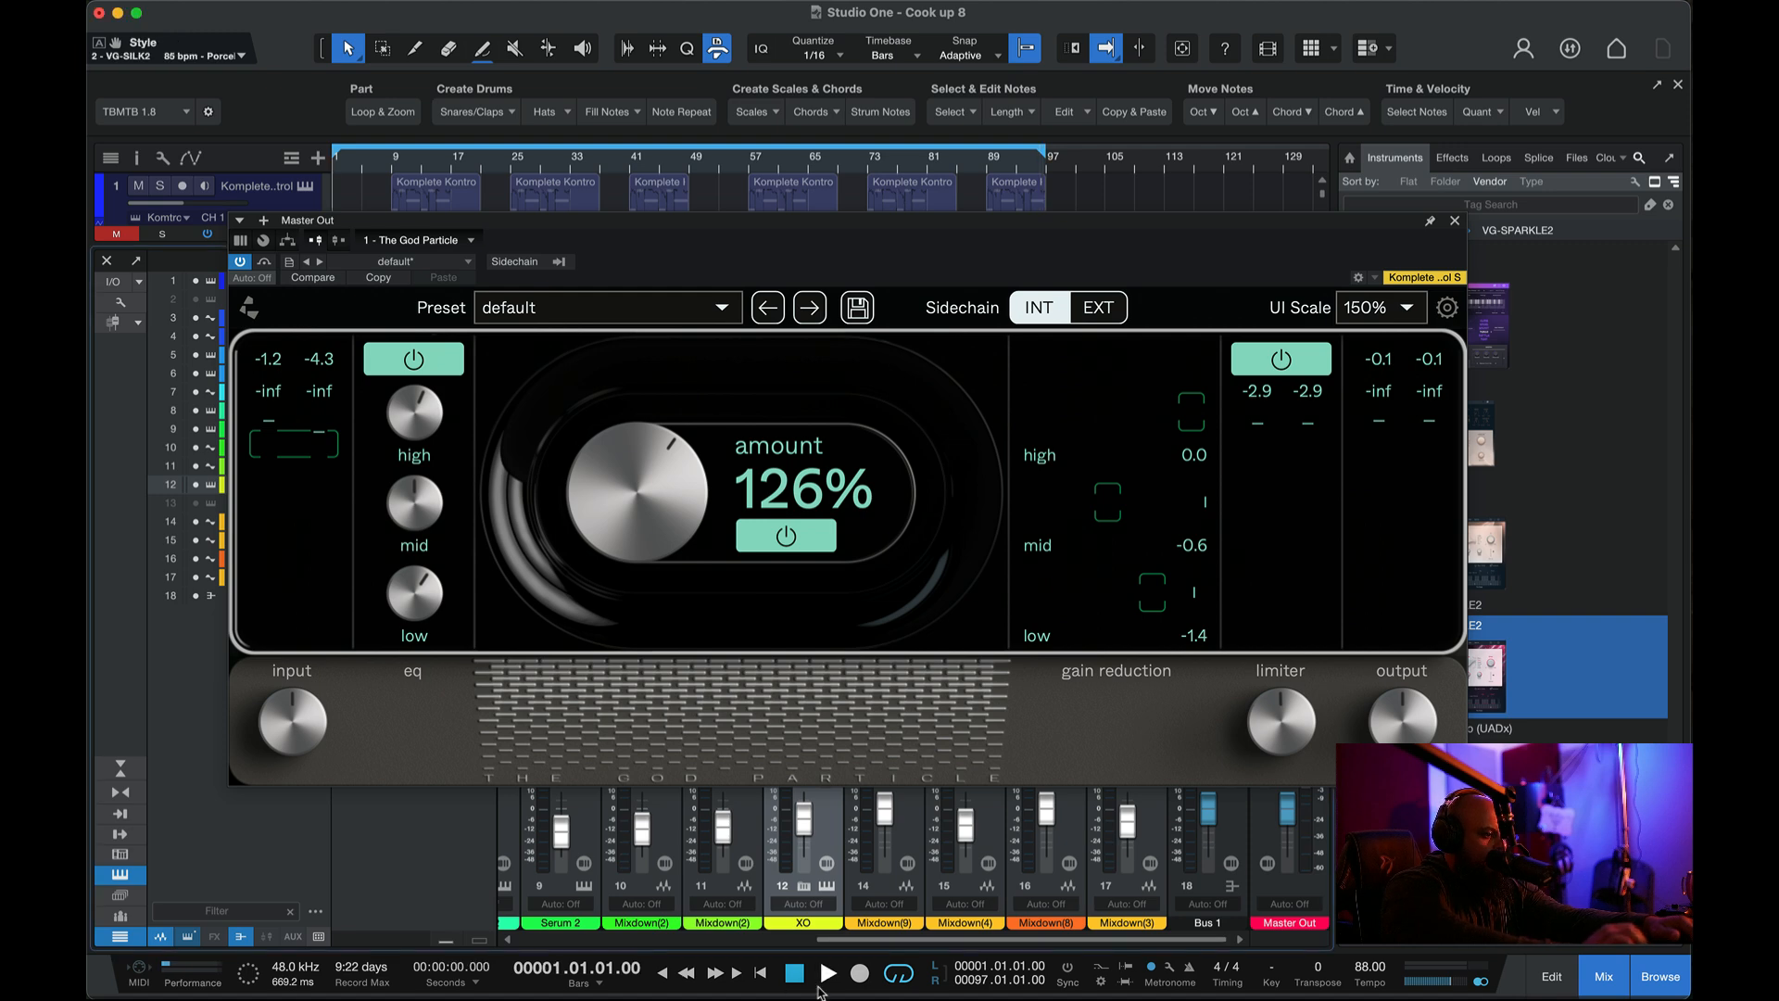
click(818, 988)
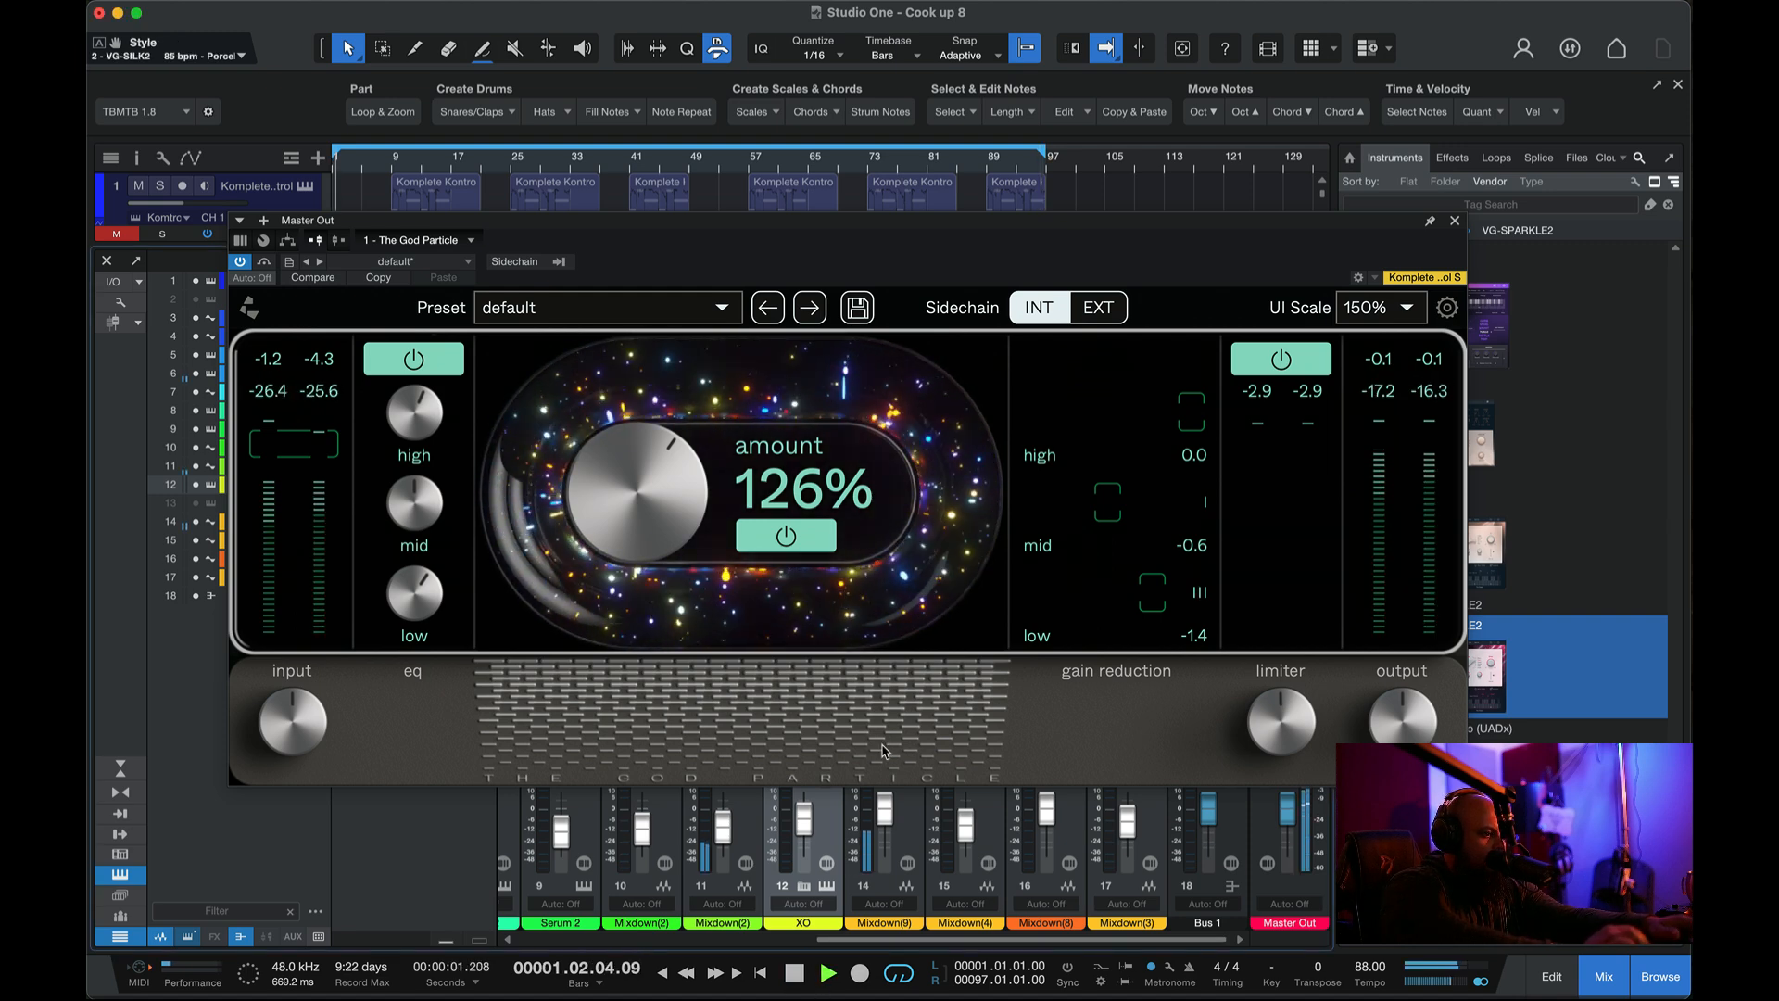
click(793, 974)
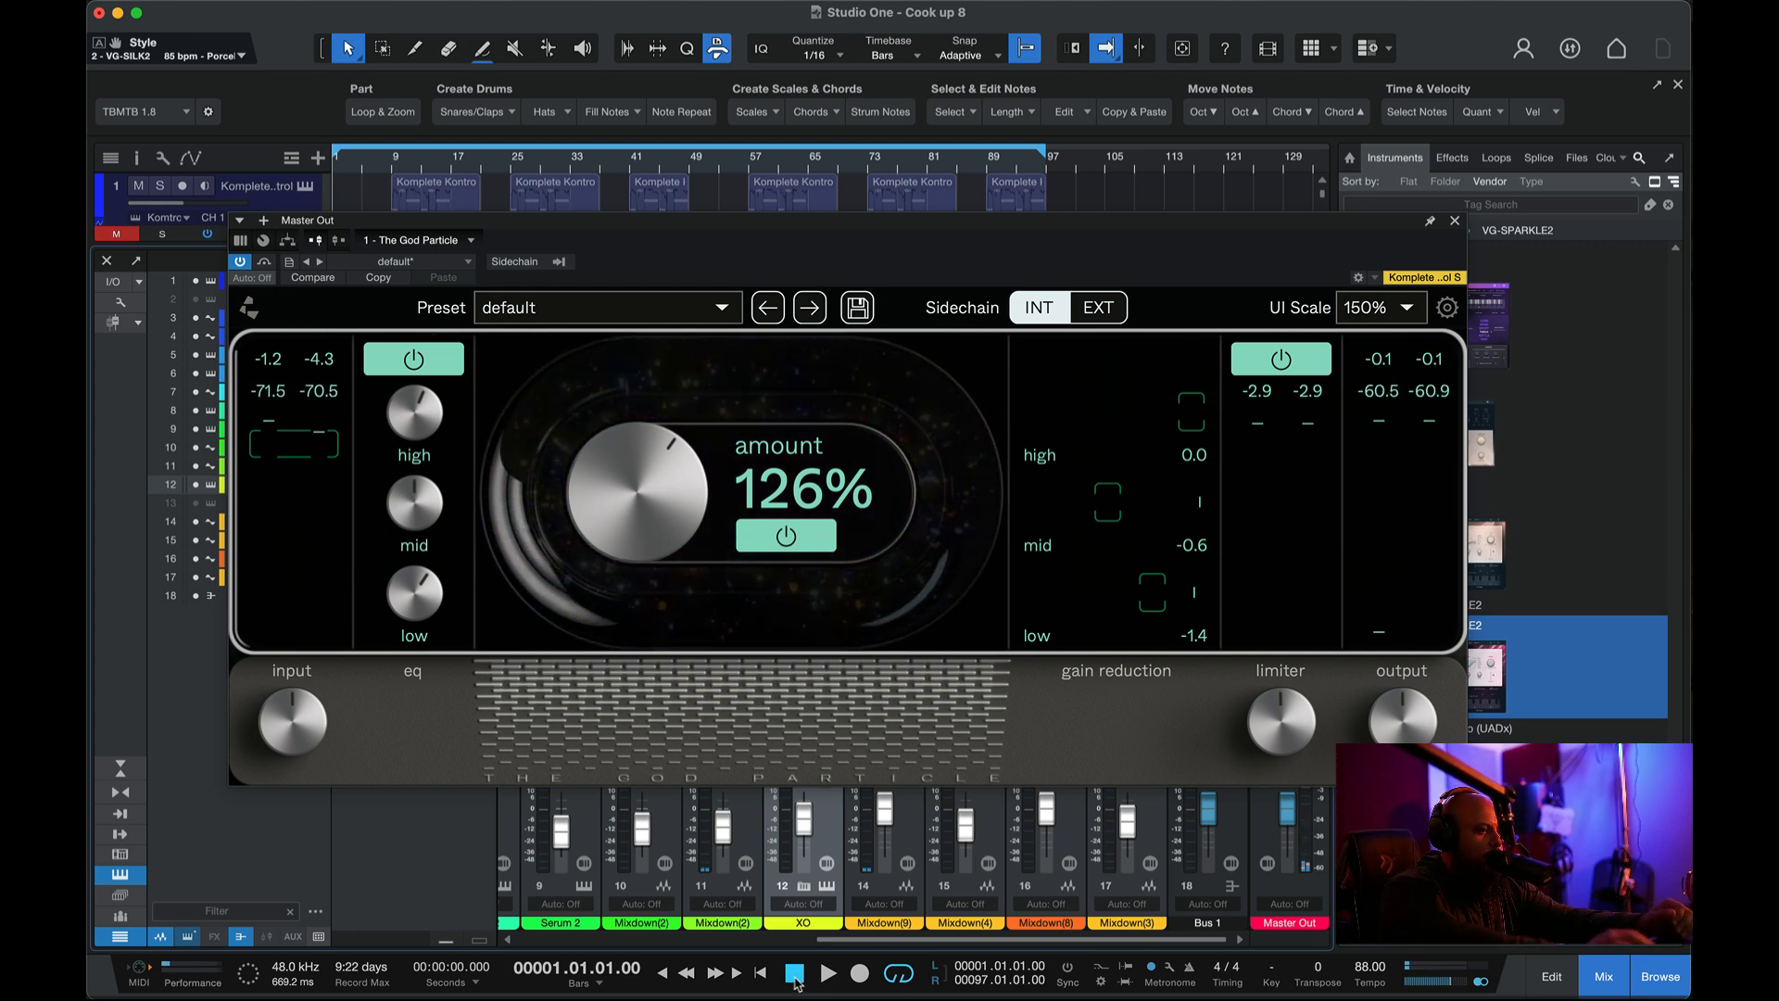
click(1454, 222)
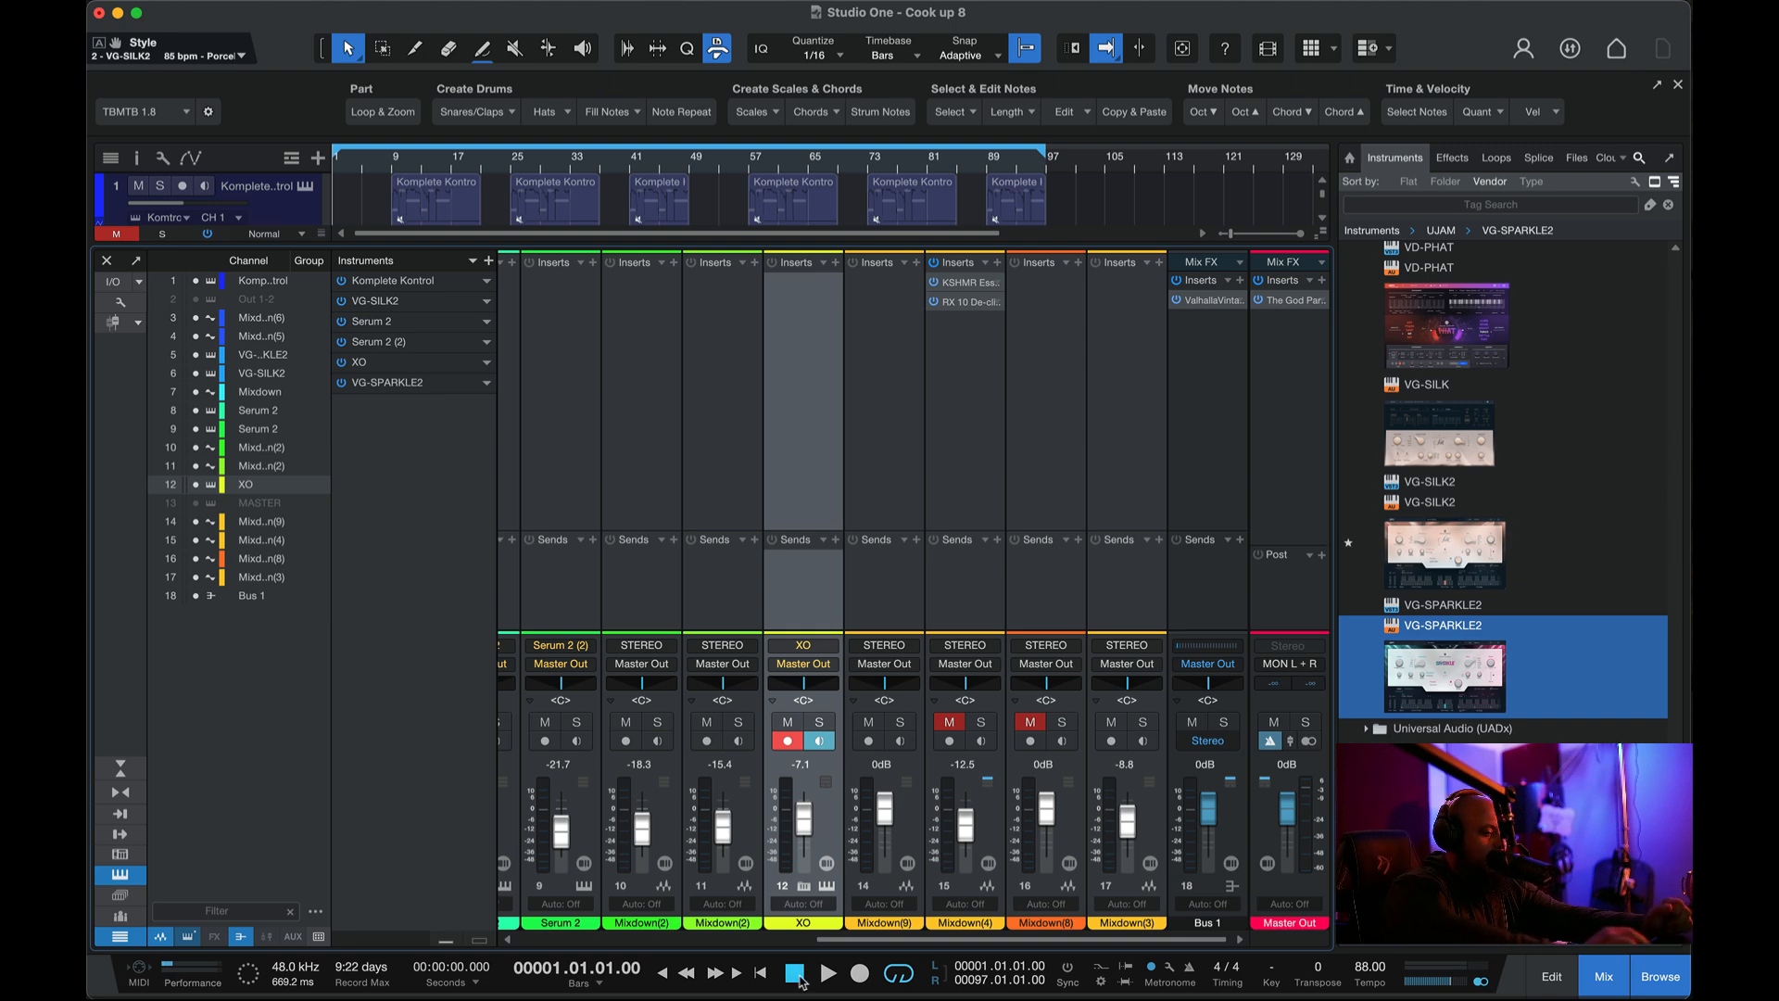
click(1600, 990)
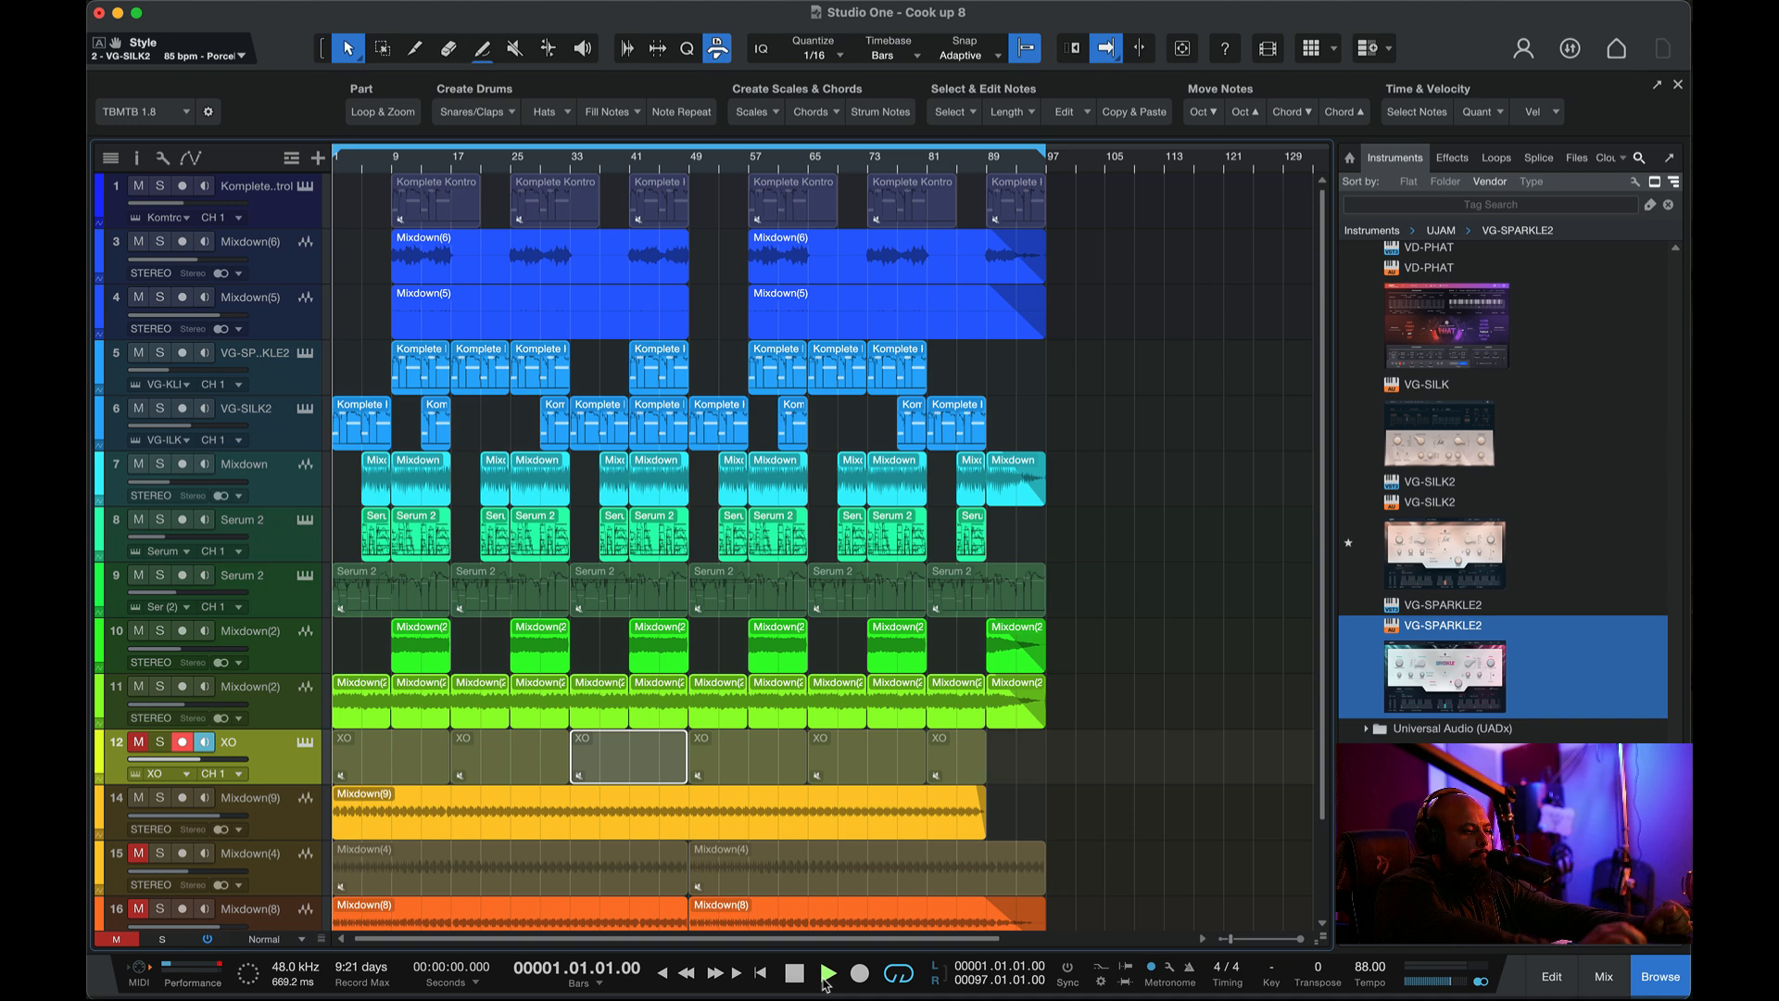
- Trim the starts of the Mixdown(9) event and the first Mixdown(8) event to bar 9
click(824, 975)
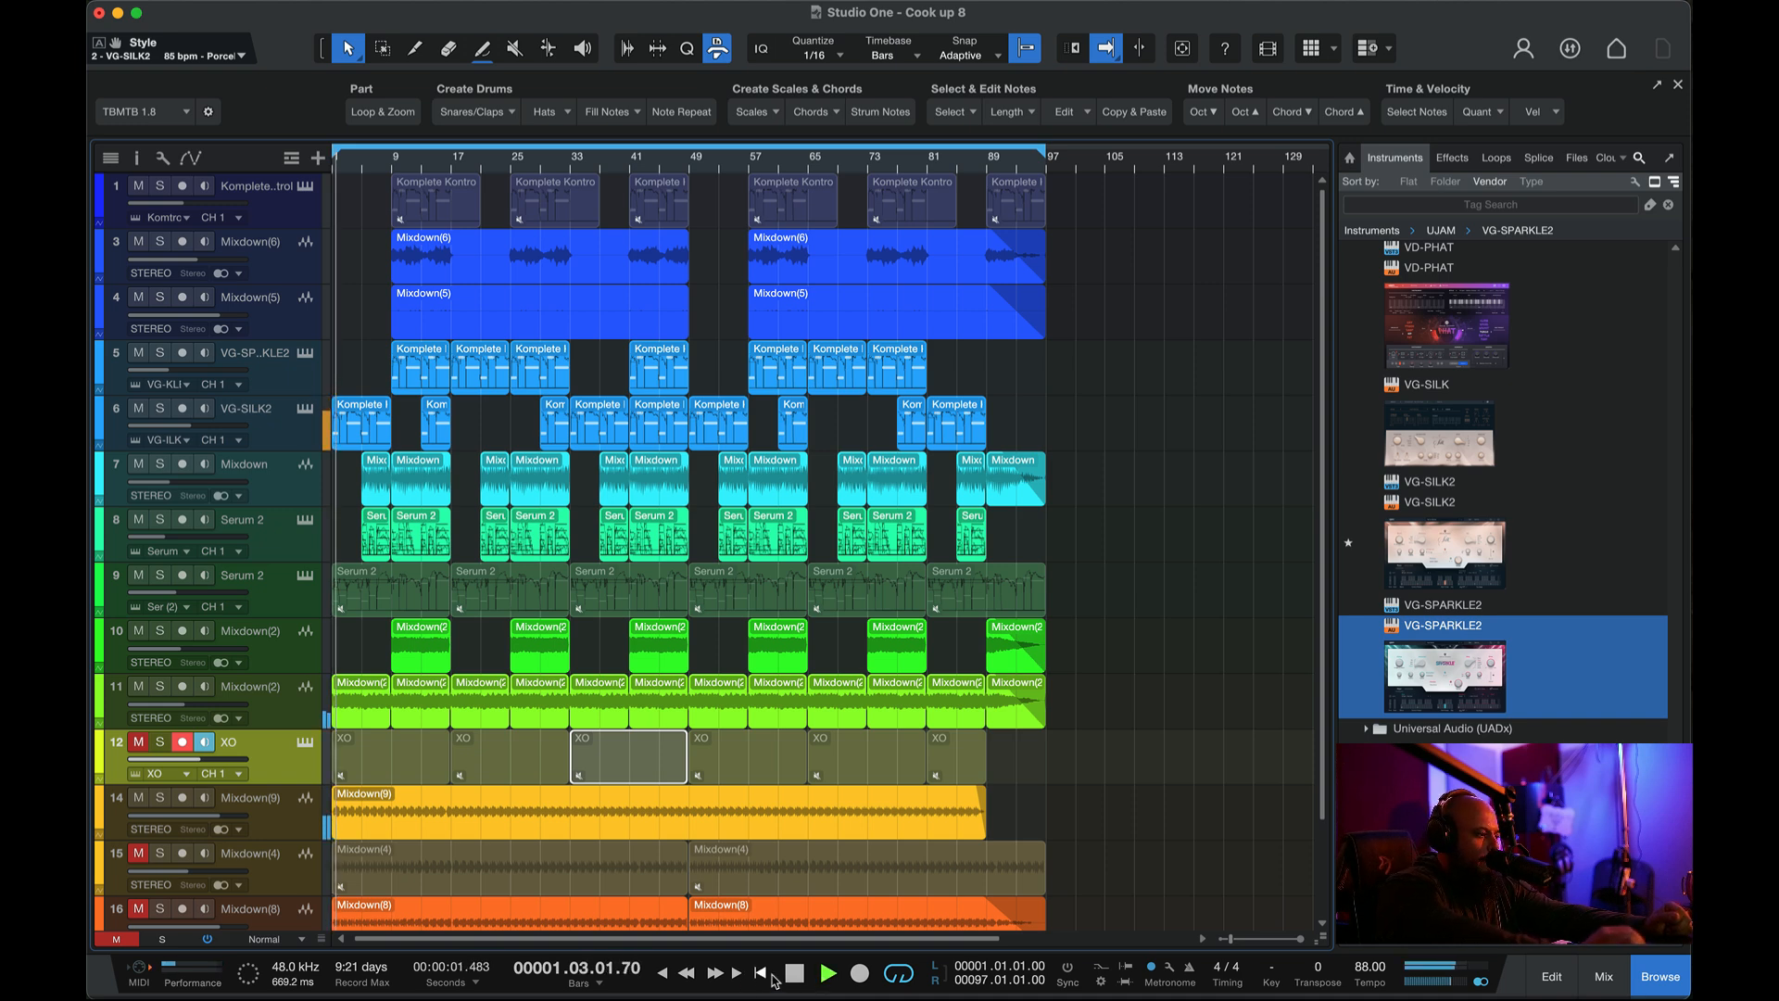
scroll(556, 760, down, 3)
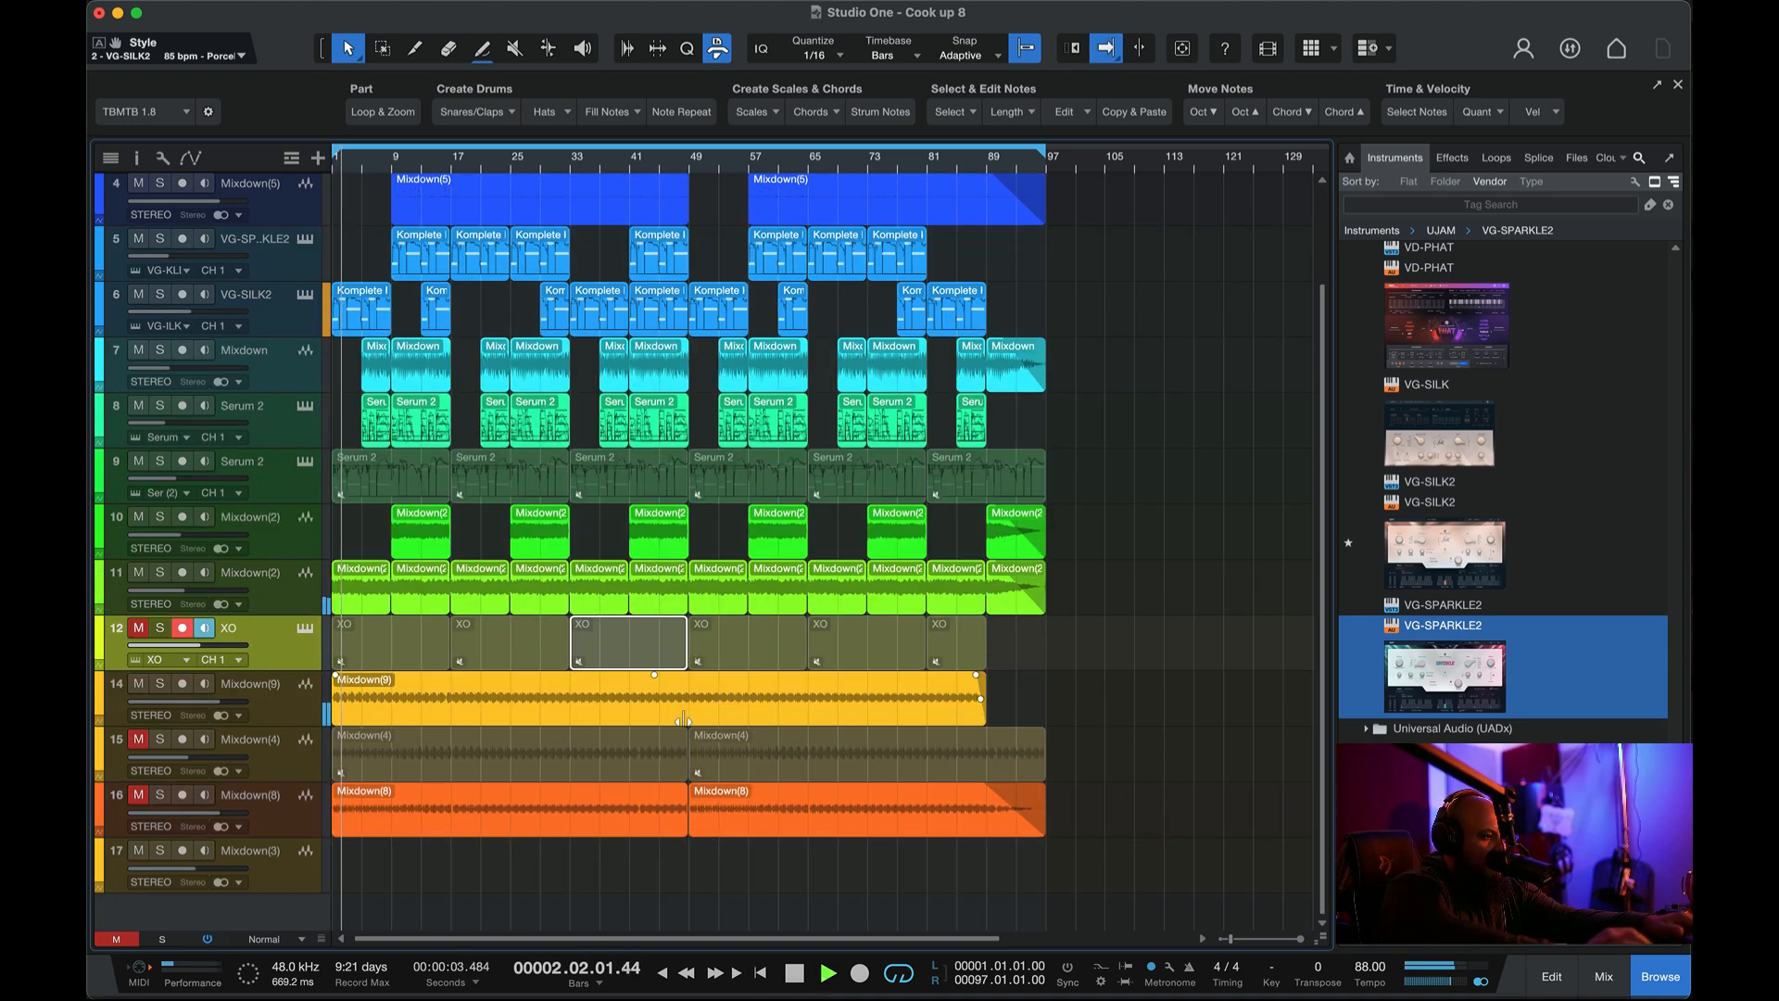
click(352, 703)
drag(336, 701, 393, 708)
click(373, 813)
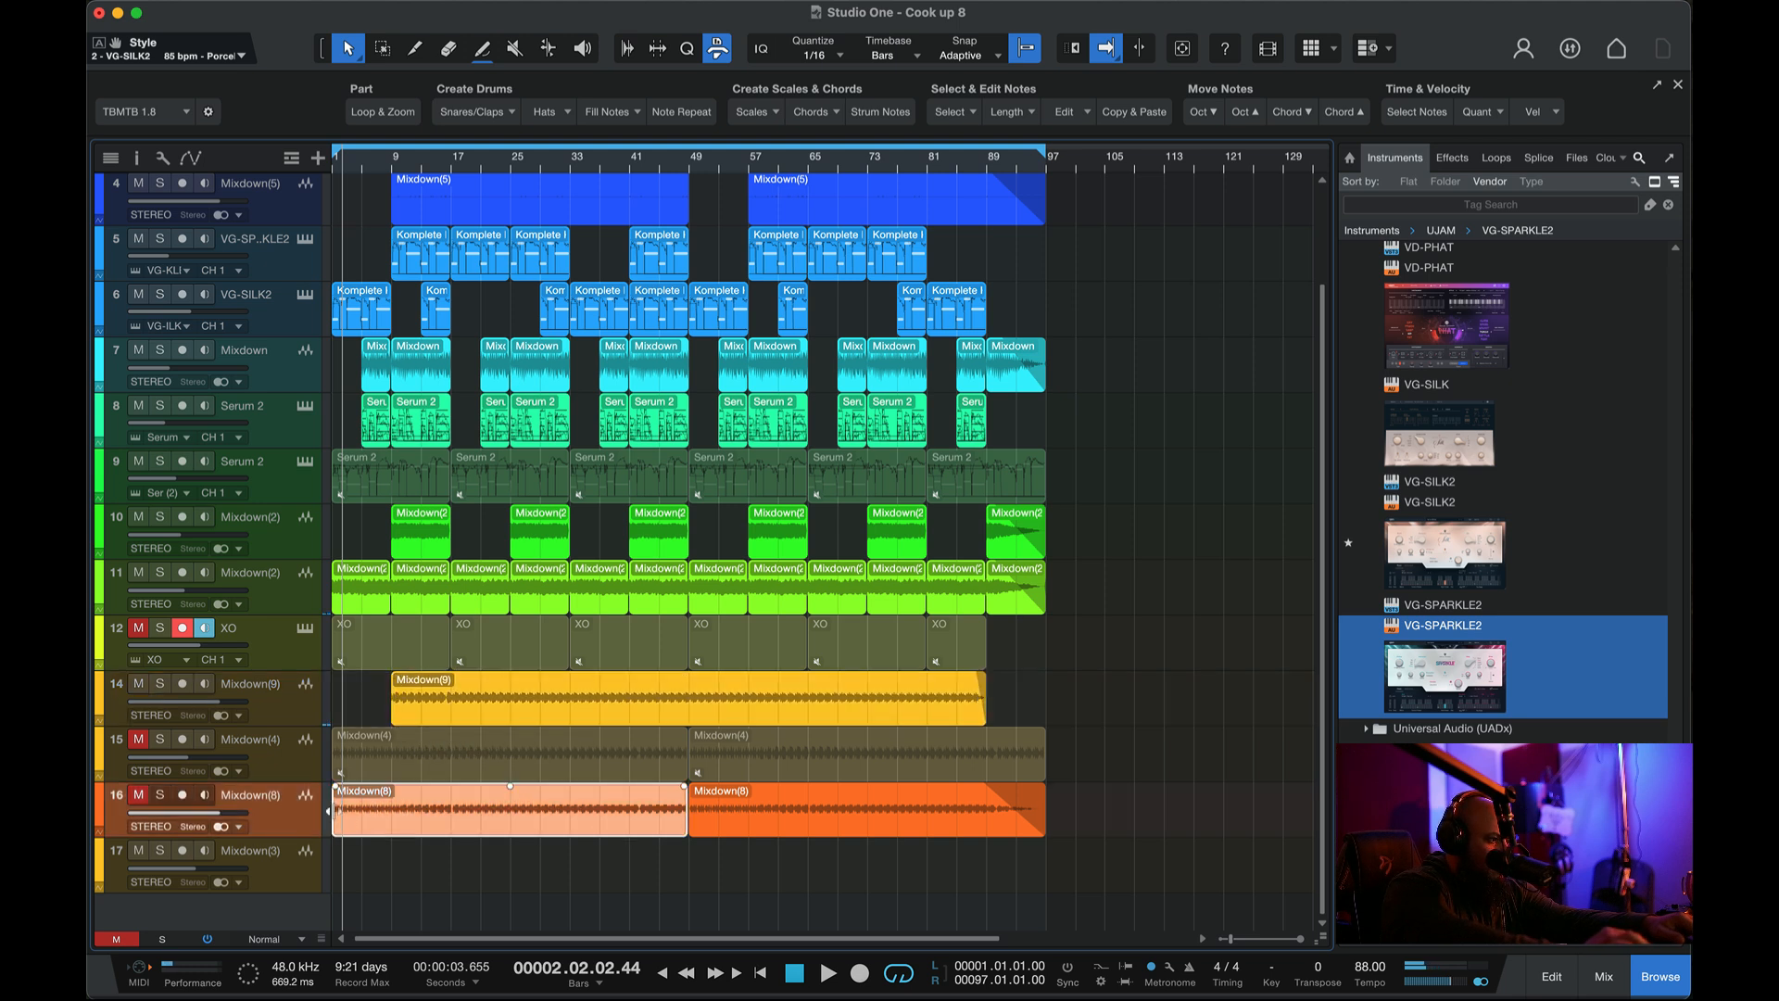
drag(329, 809, 393, 811)
- Solo the lower Mixdown(2) track, play it briefly and remove the solo
scroll(370, 543, up, 1)
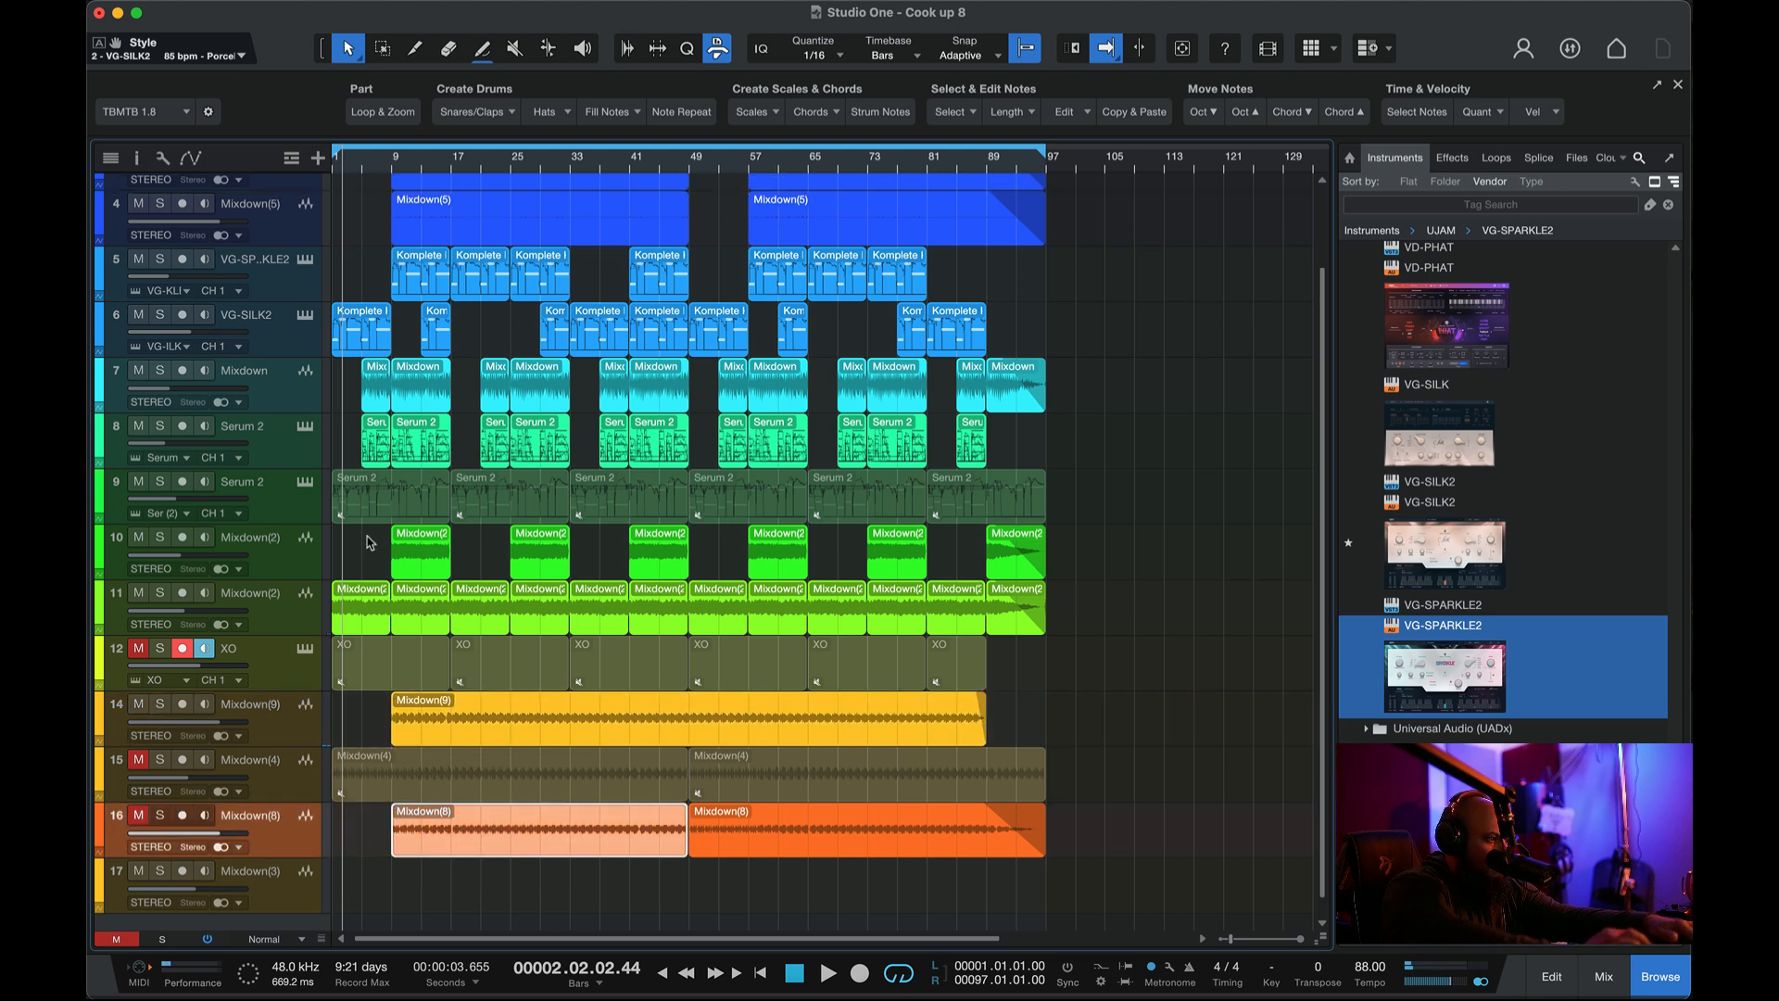
click(160, 593)
key(space)
key(space)
scroll(329, 522, up, 2)
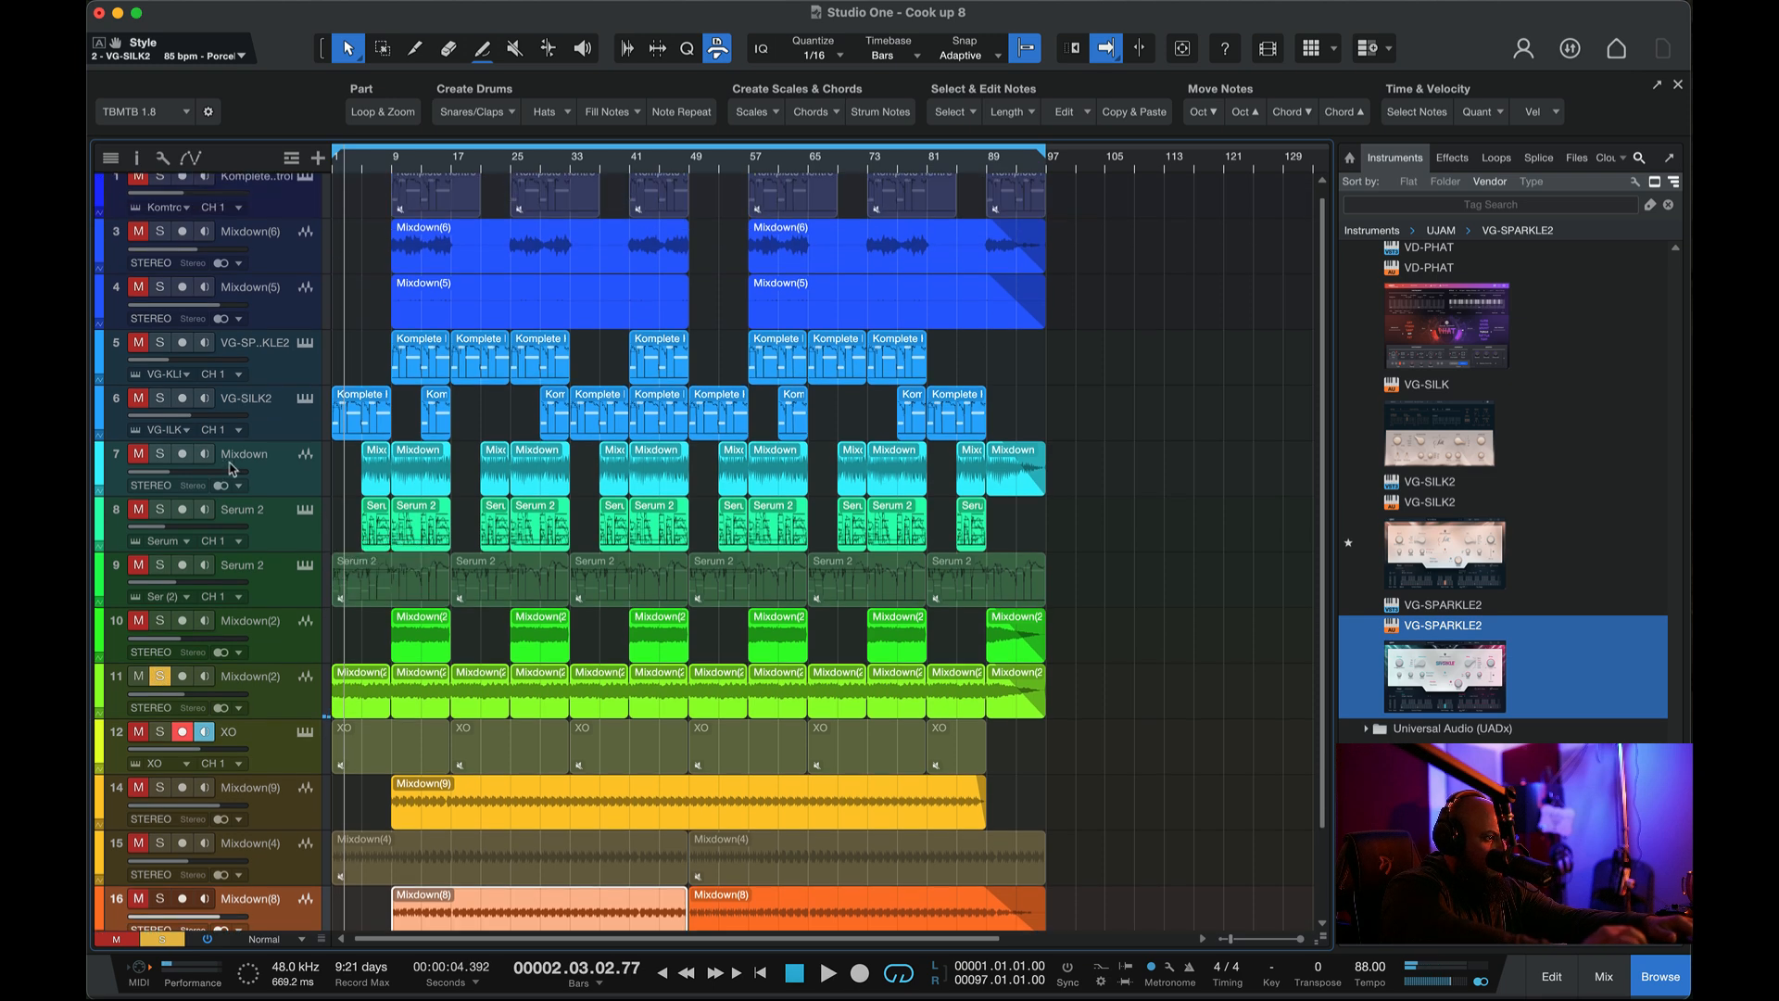
click(158, 676)
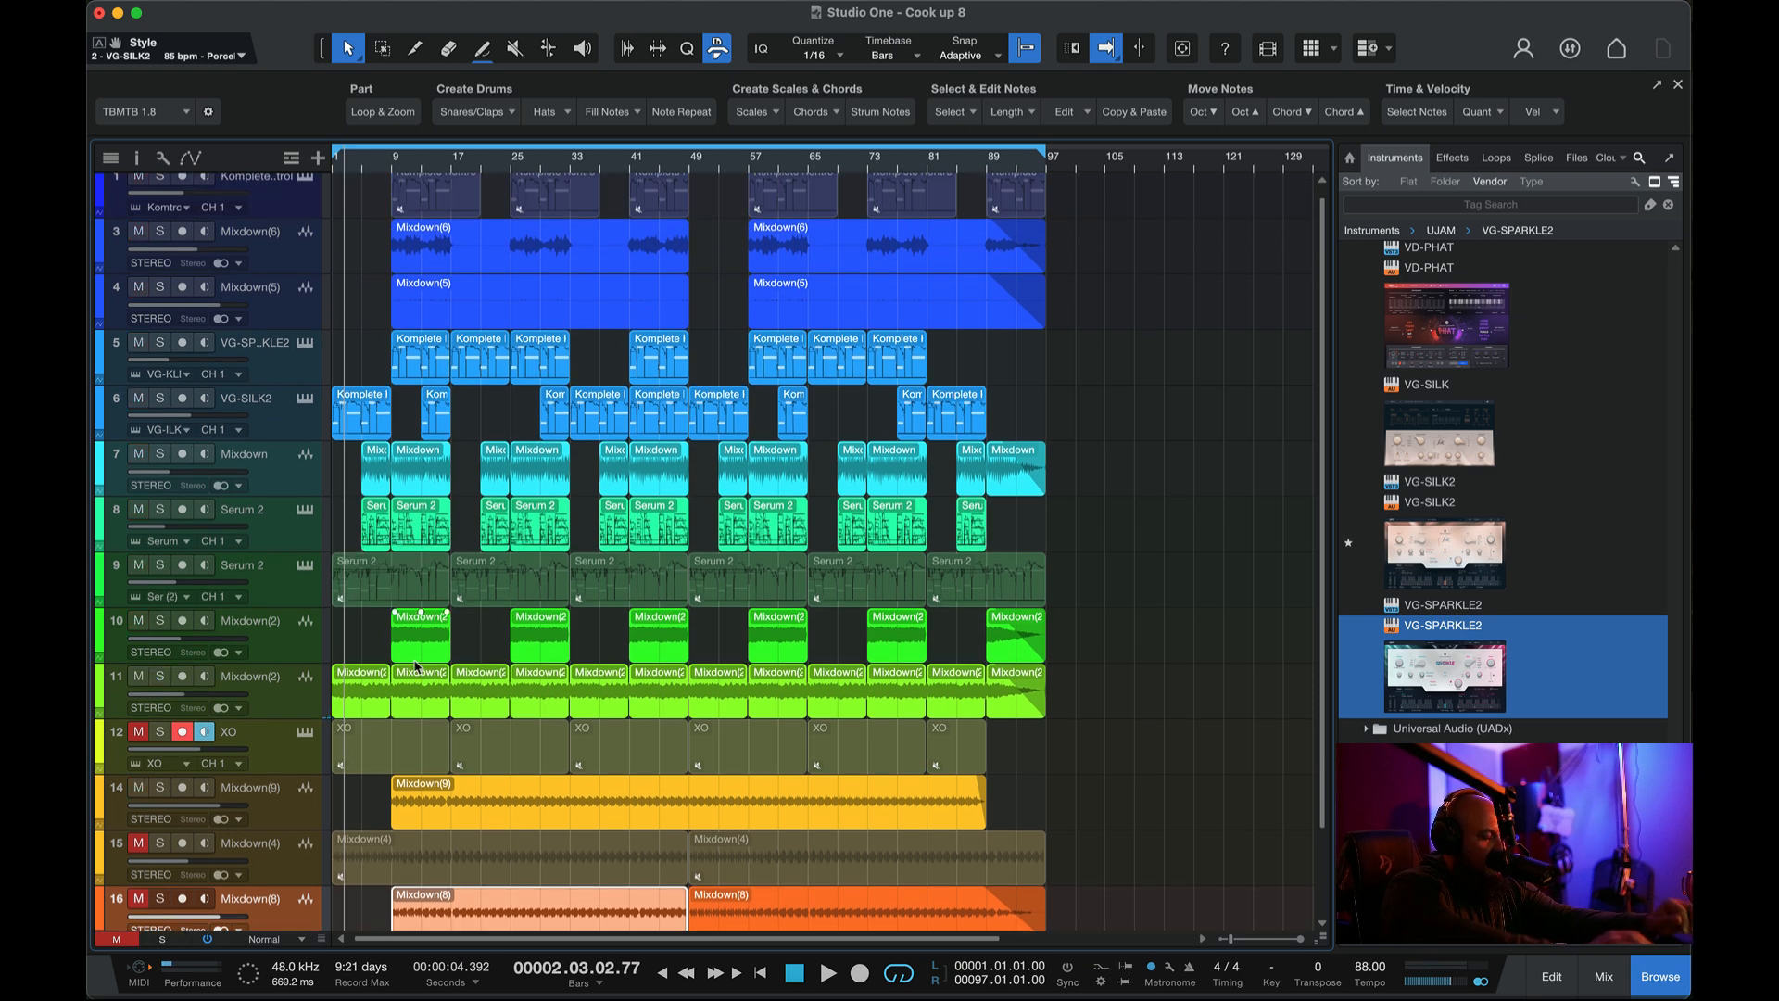
- Return the playhead to bar 1 and play the arrangement to hear the intro
scroll(417, 665, up, 1)
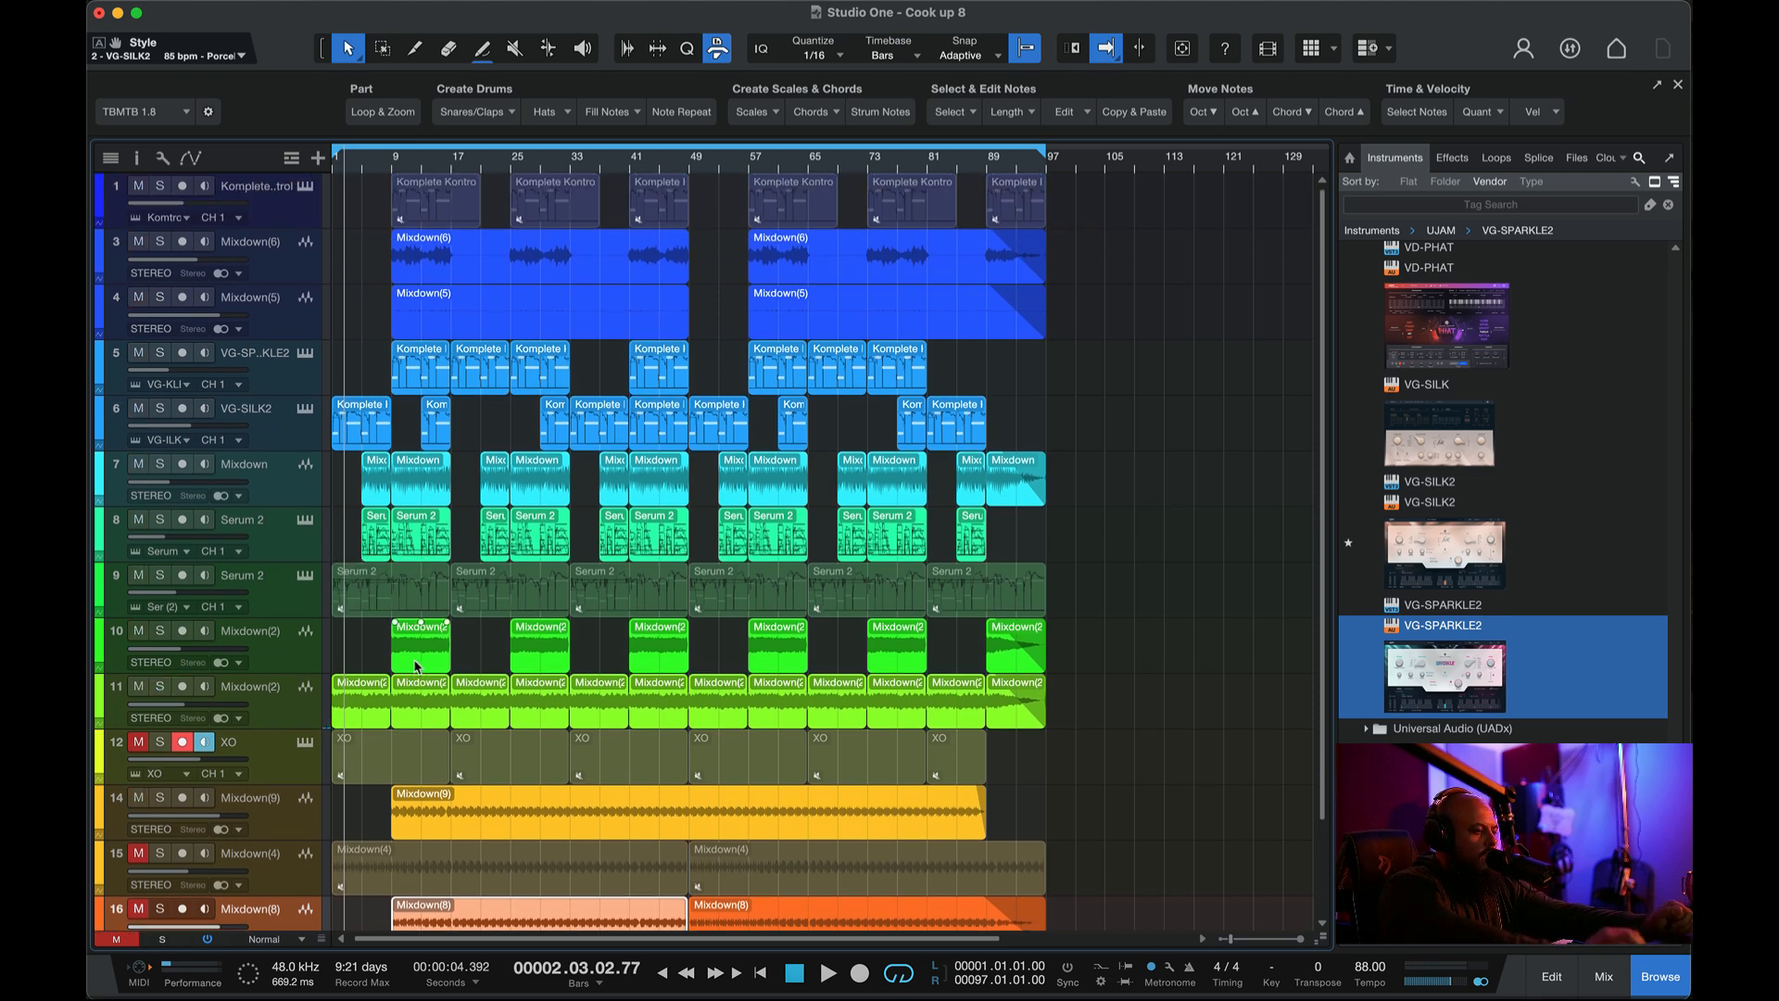
click(794, 973)
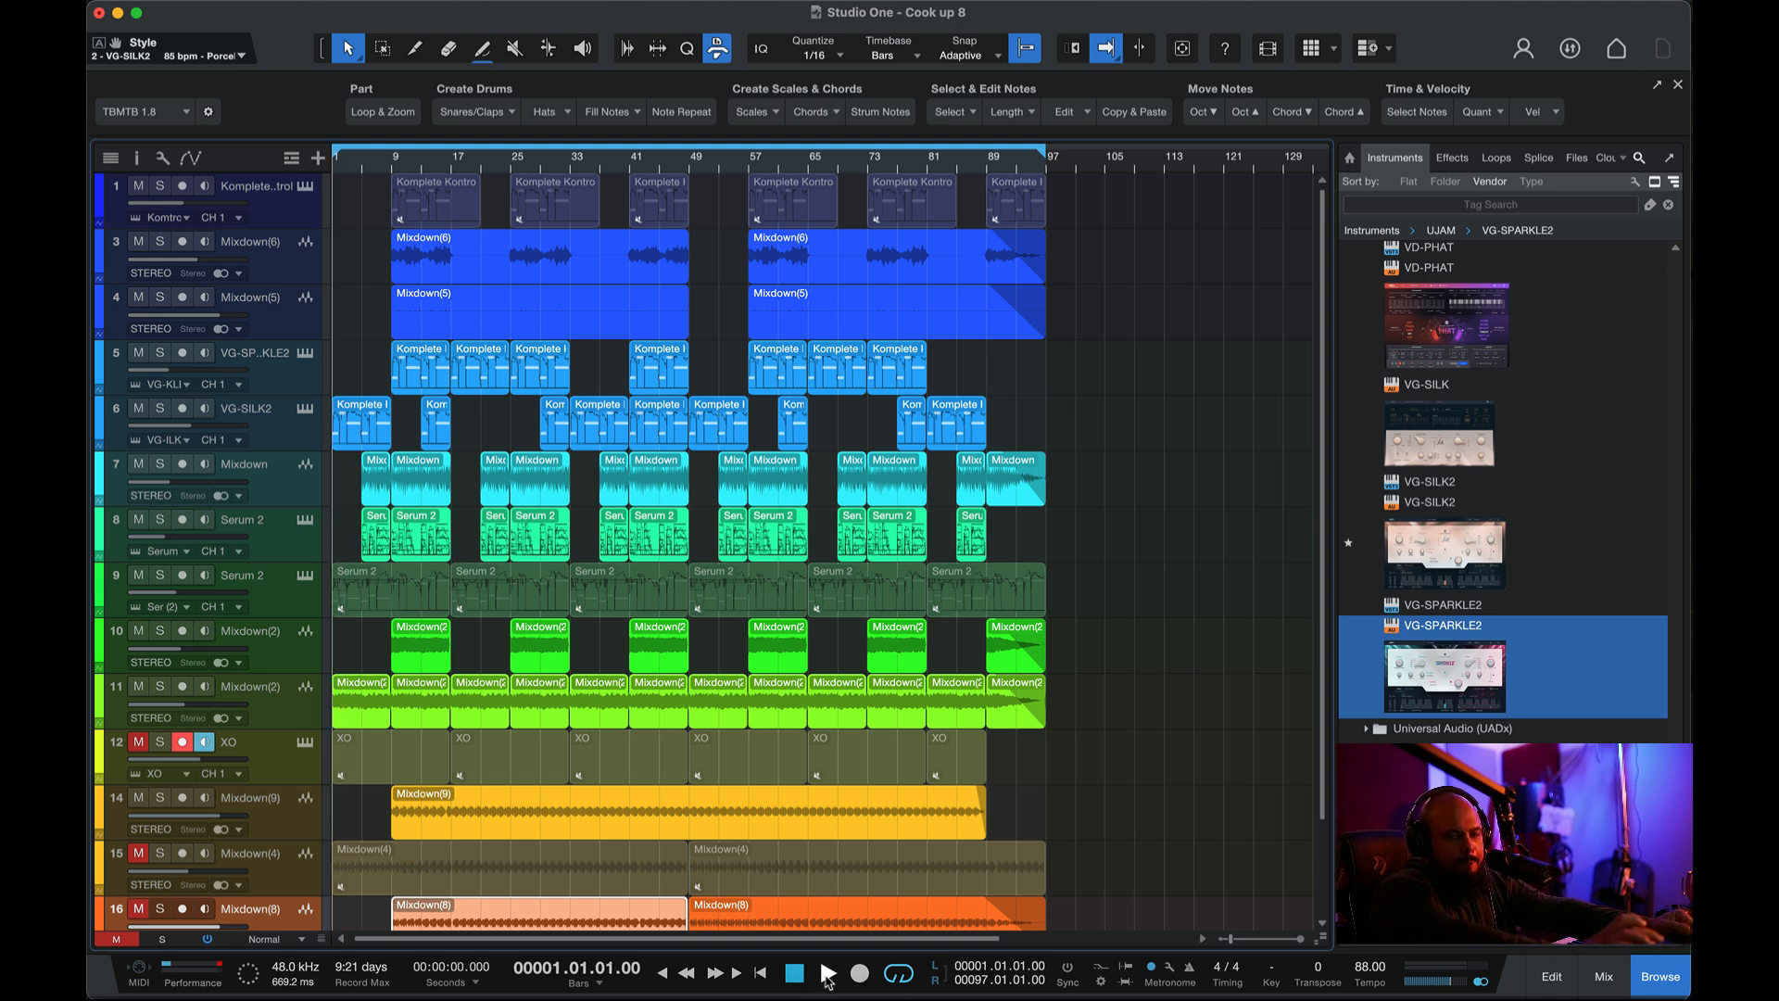
click(828, 973)
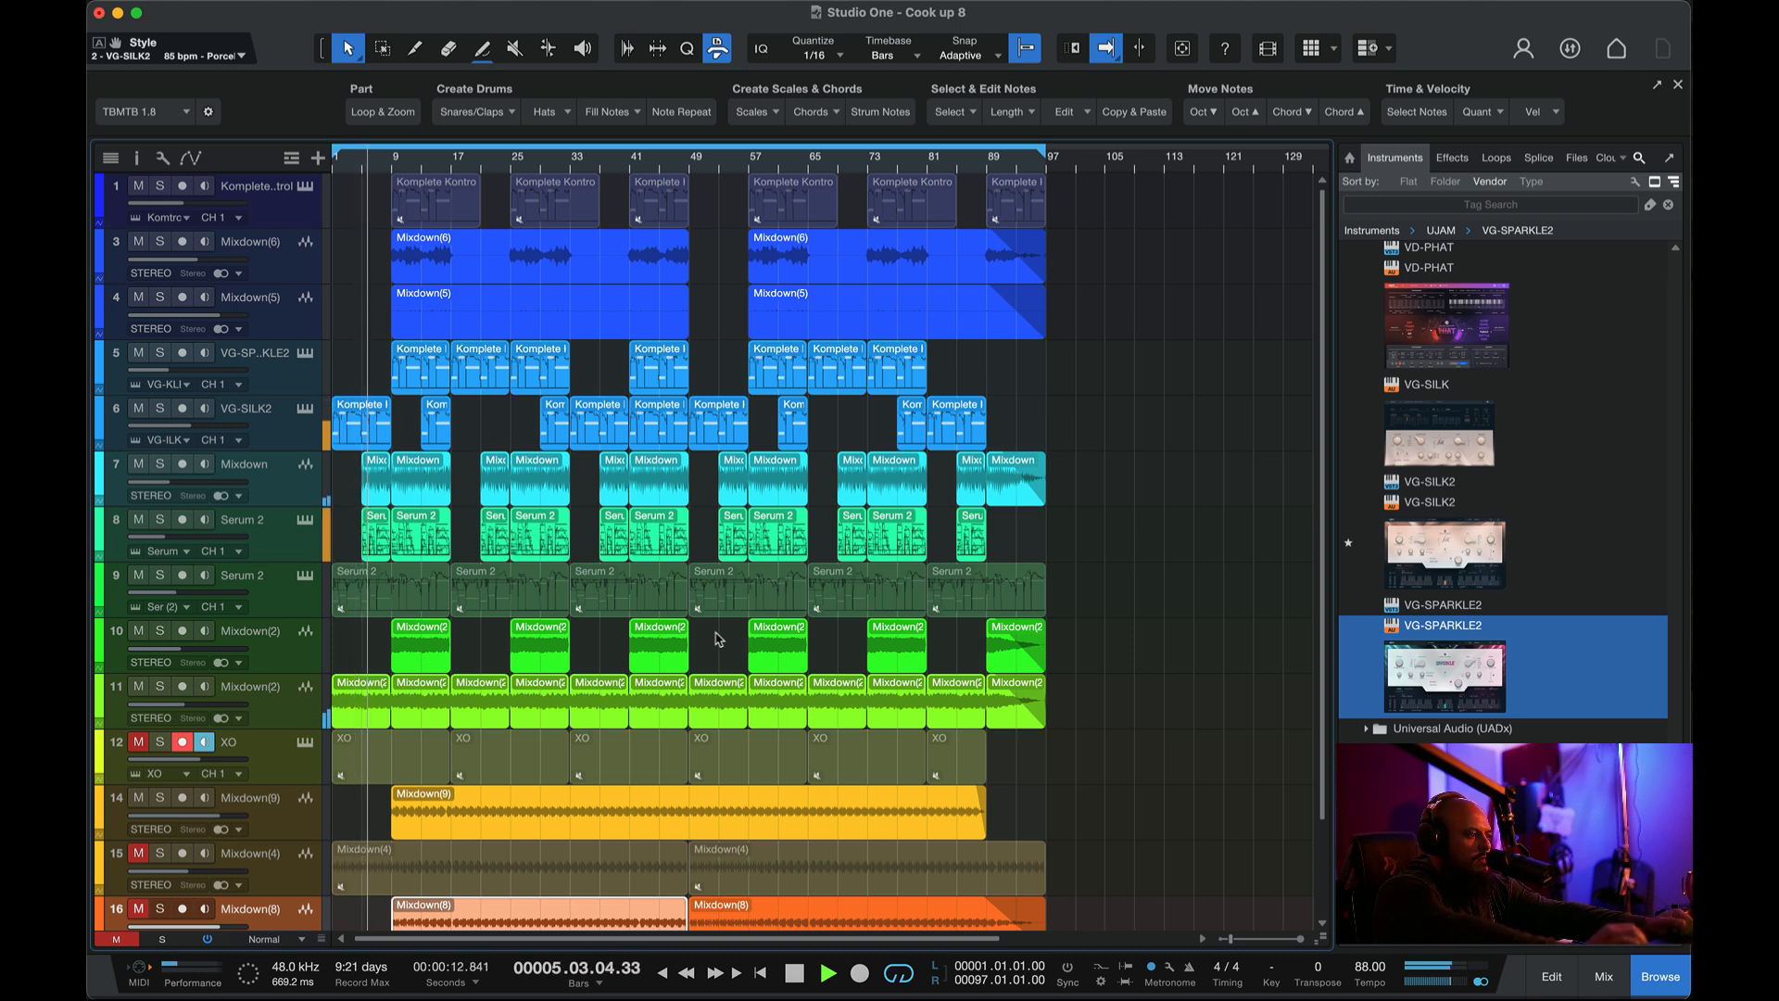
- Slightly lower the volume of the unmuted Serum 2 track and slightly raise the volume of the Mixdown(9) track during playback
drag(182, 542, 178, 545)
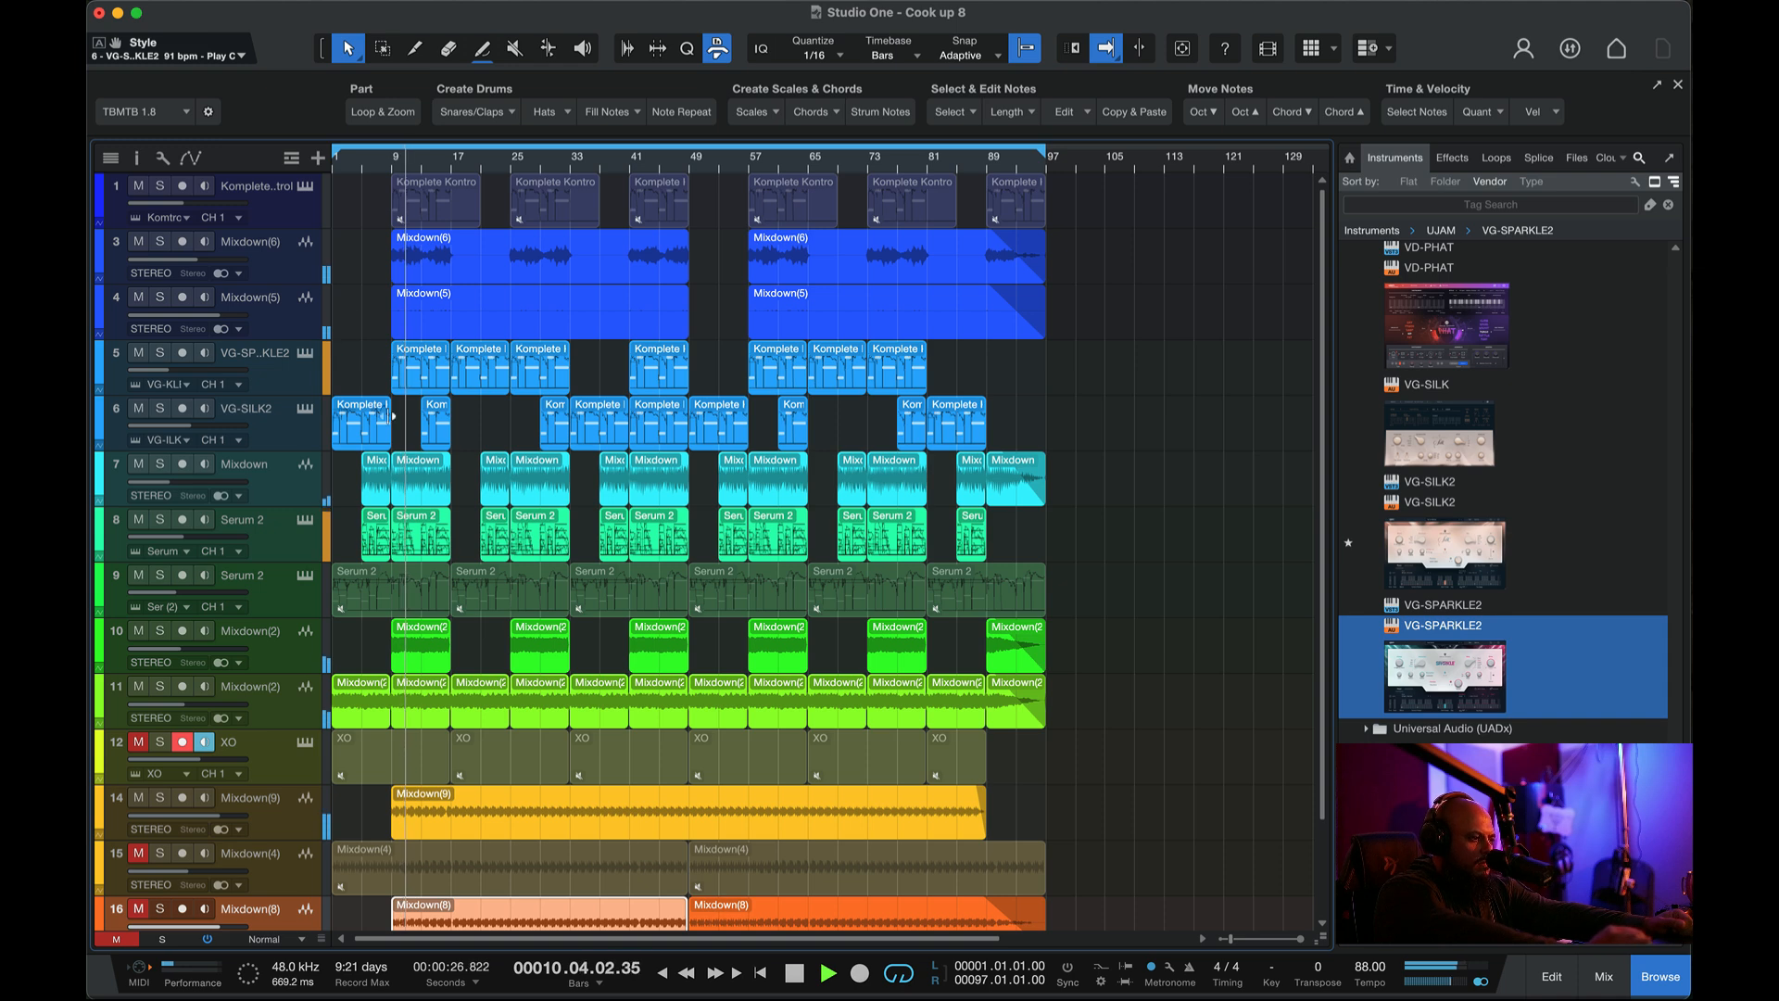
scroll(392, 416, down, 2)
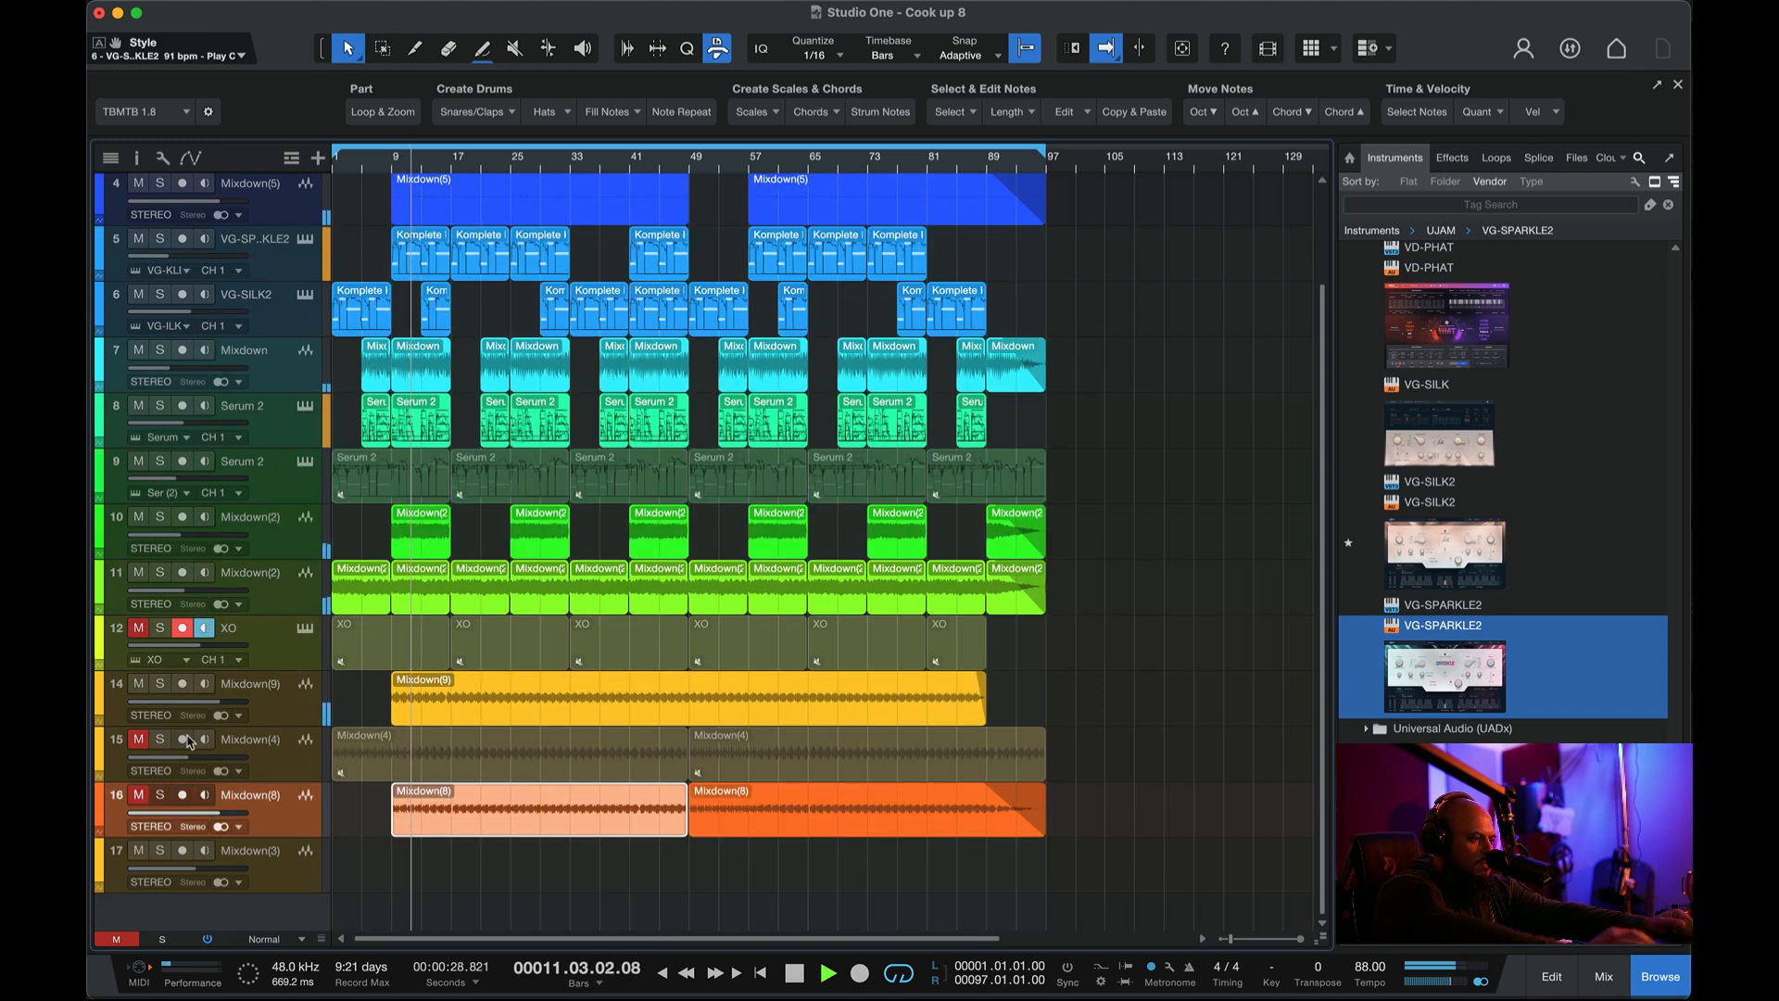
drag(192, 705, 196, 706)
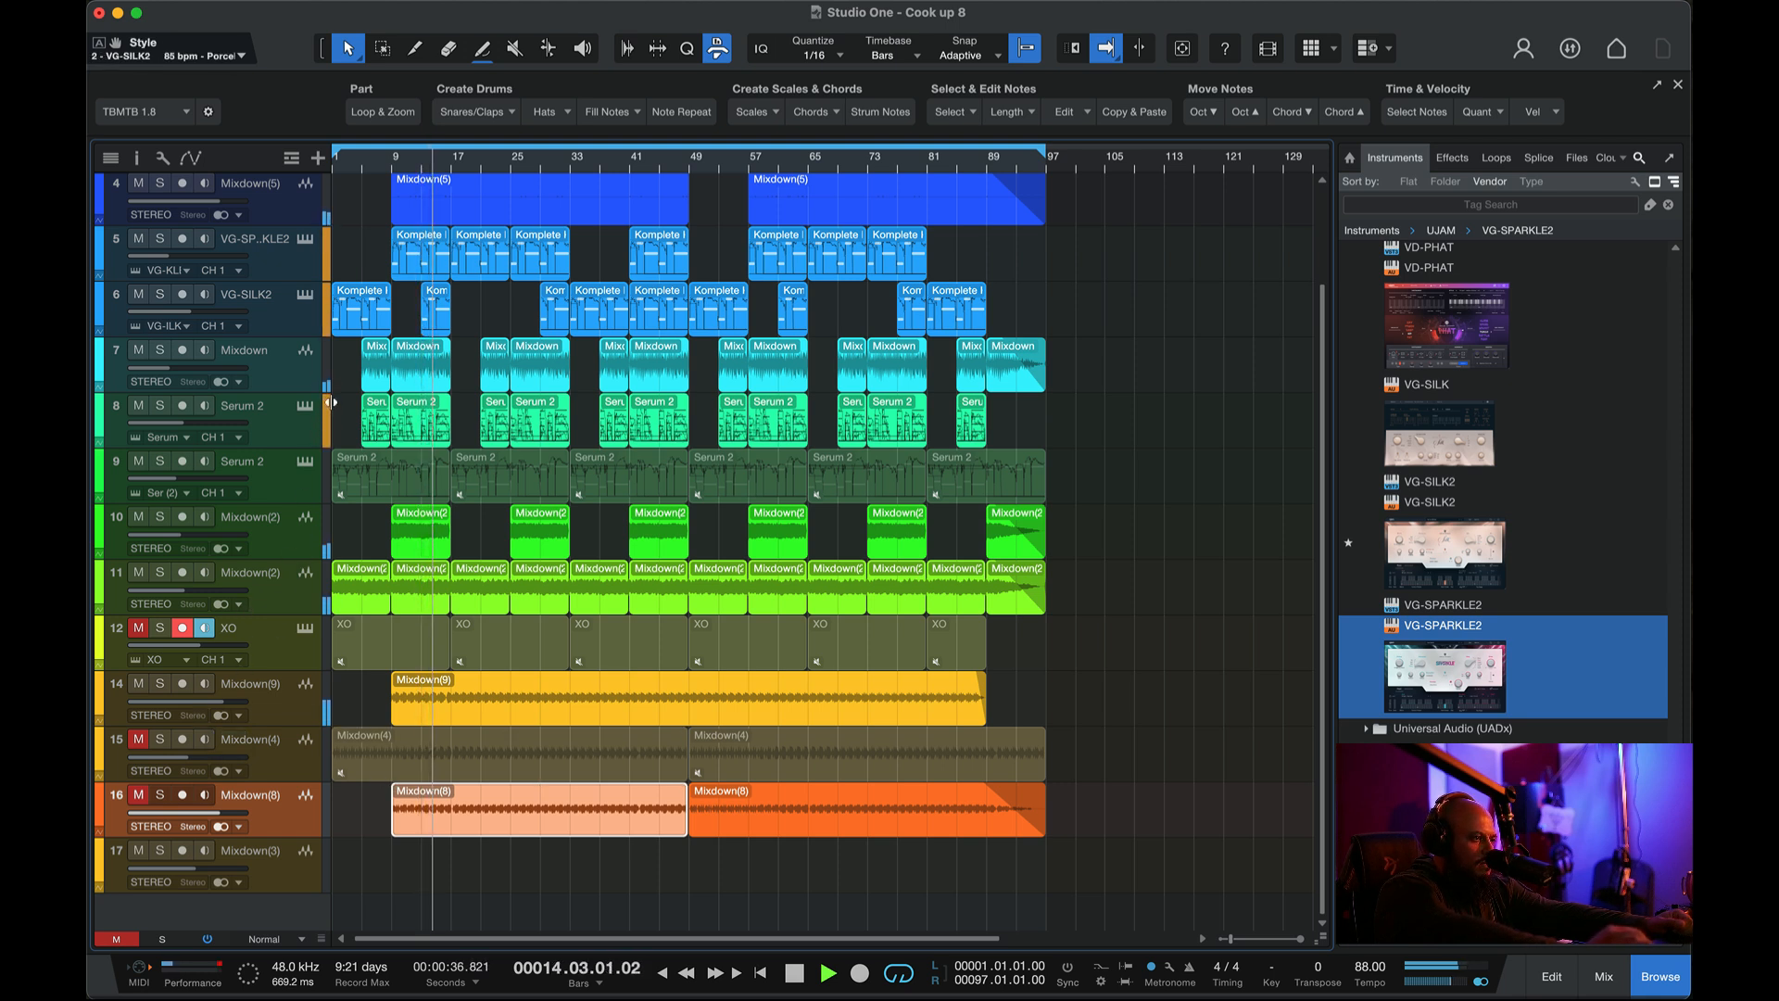
scroll(337, 381, up, 3)
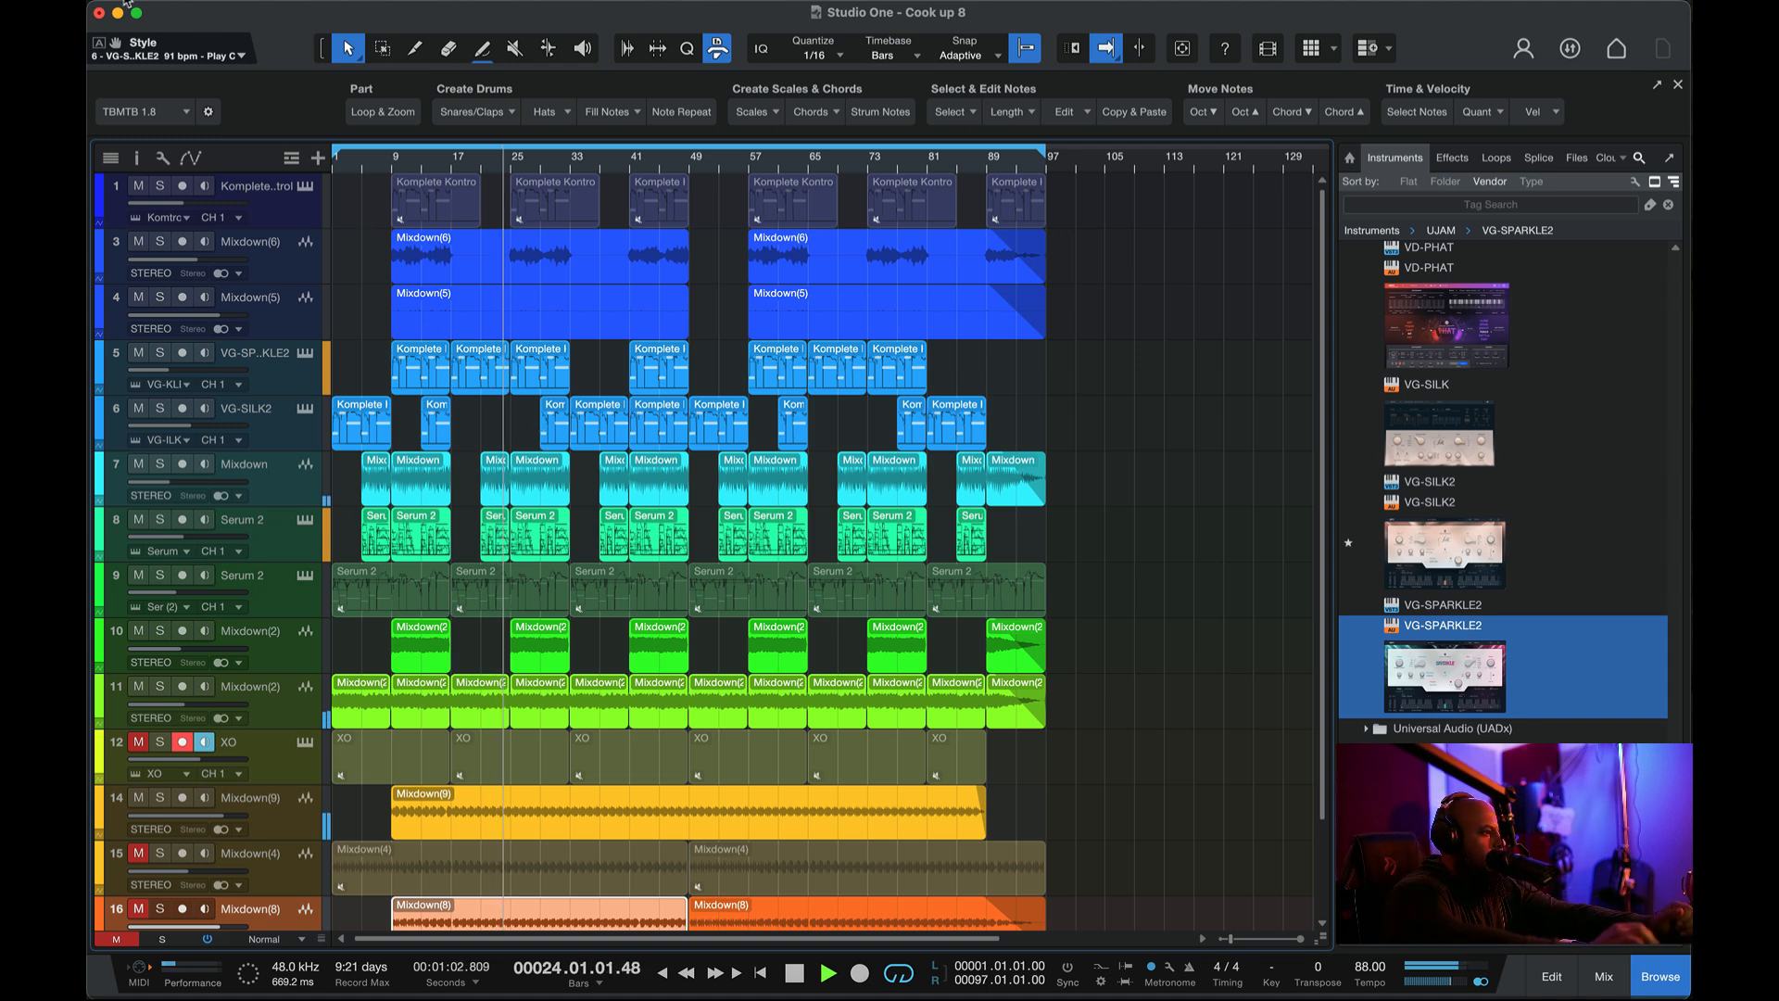
click(152, 3)
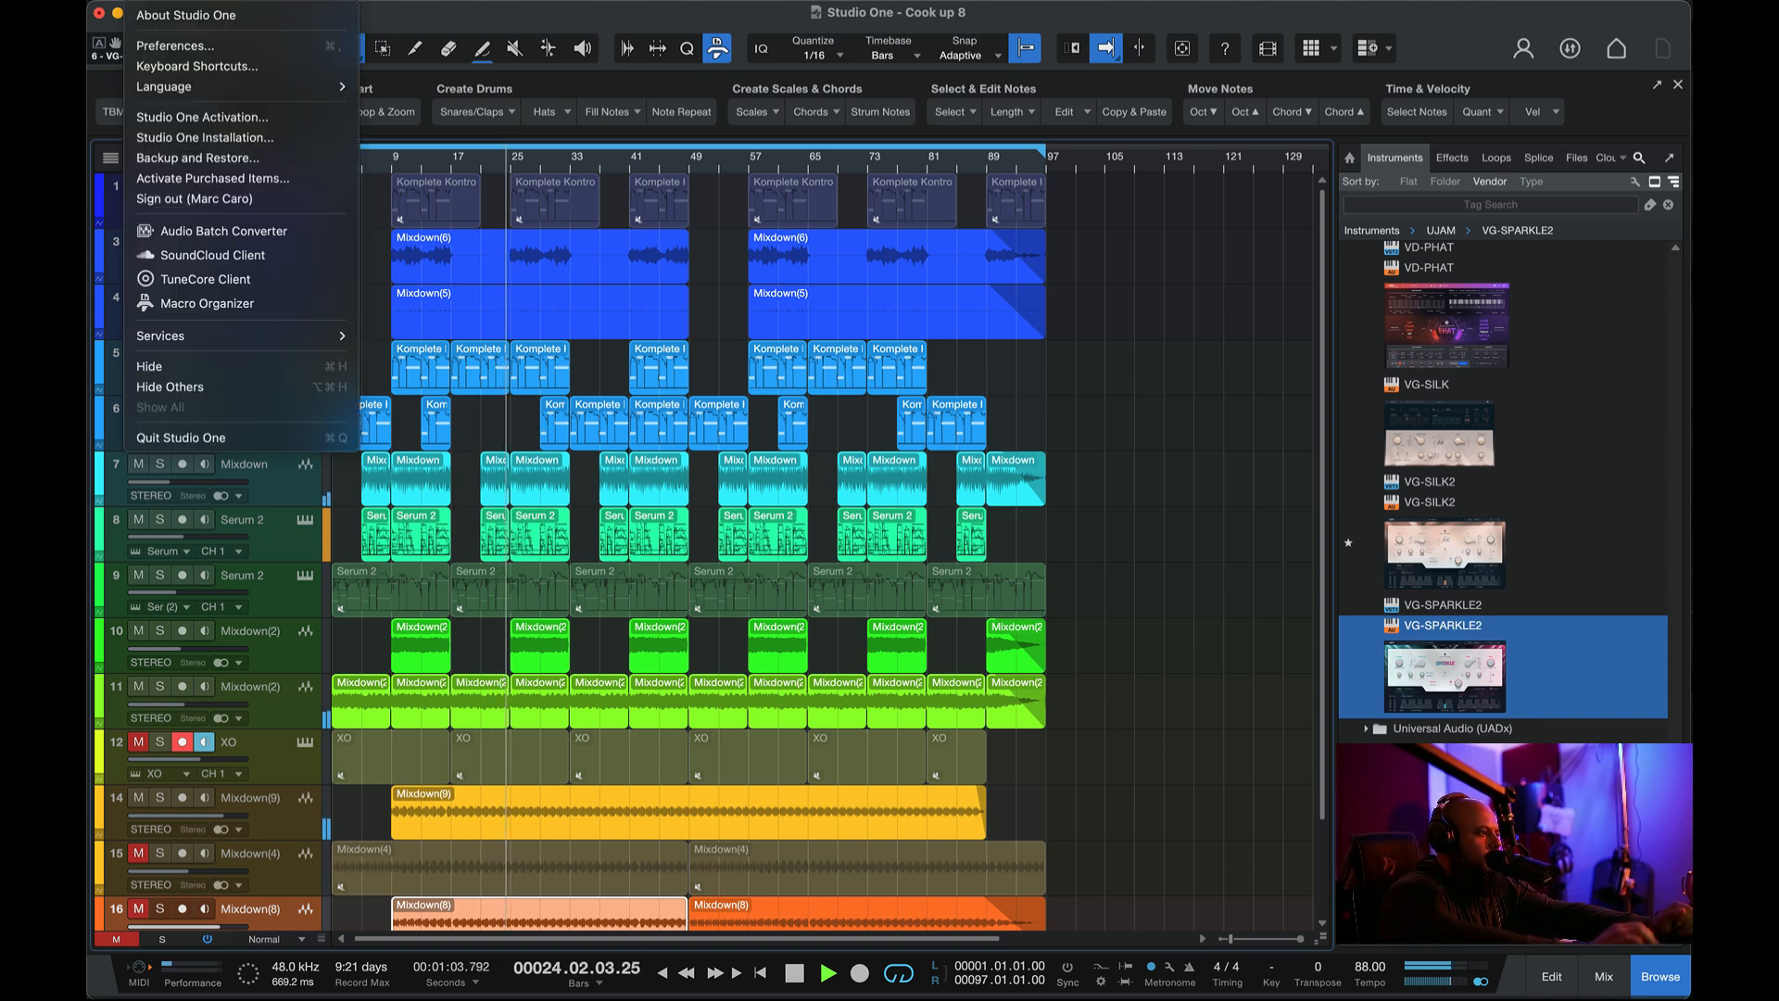
click(178, 48)
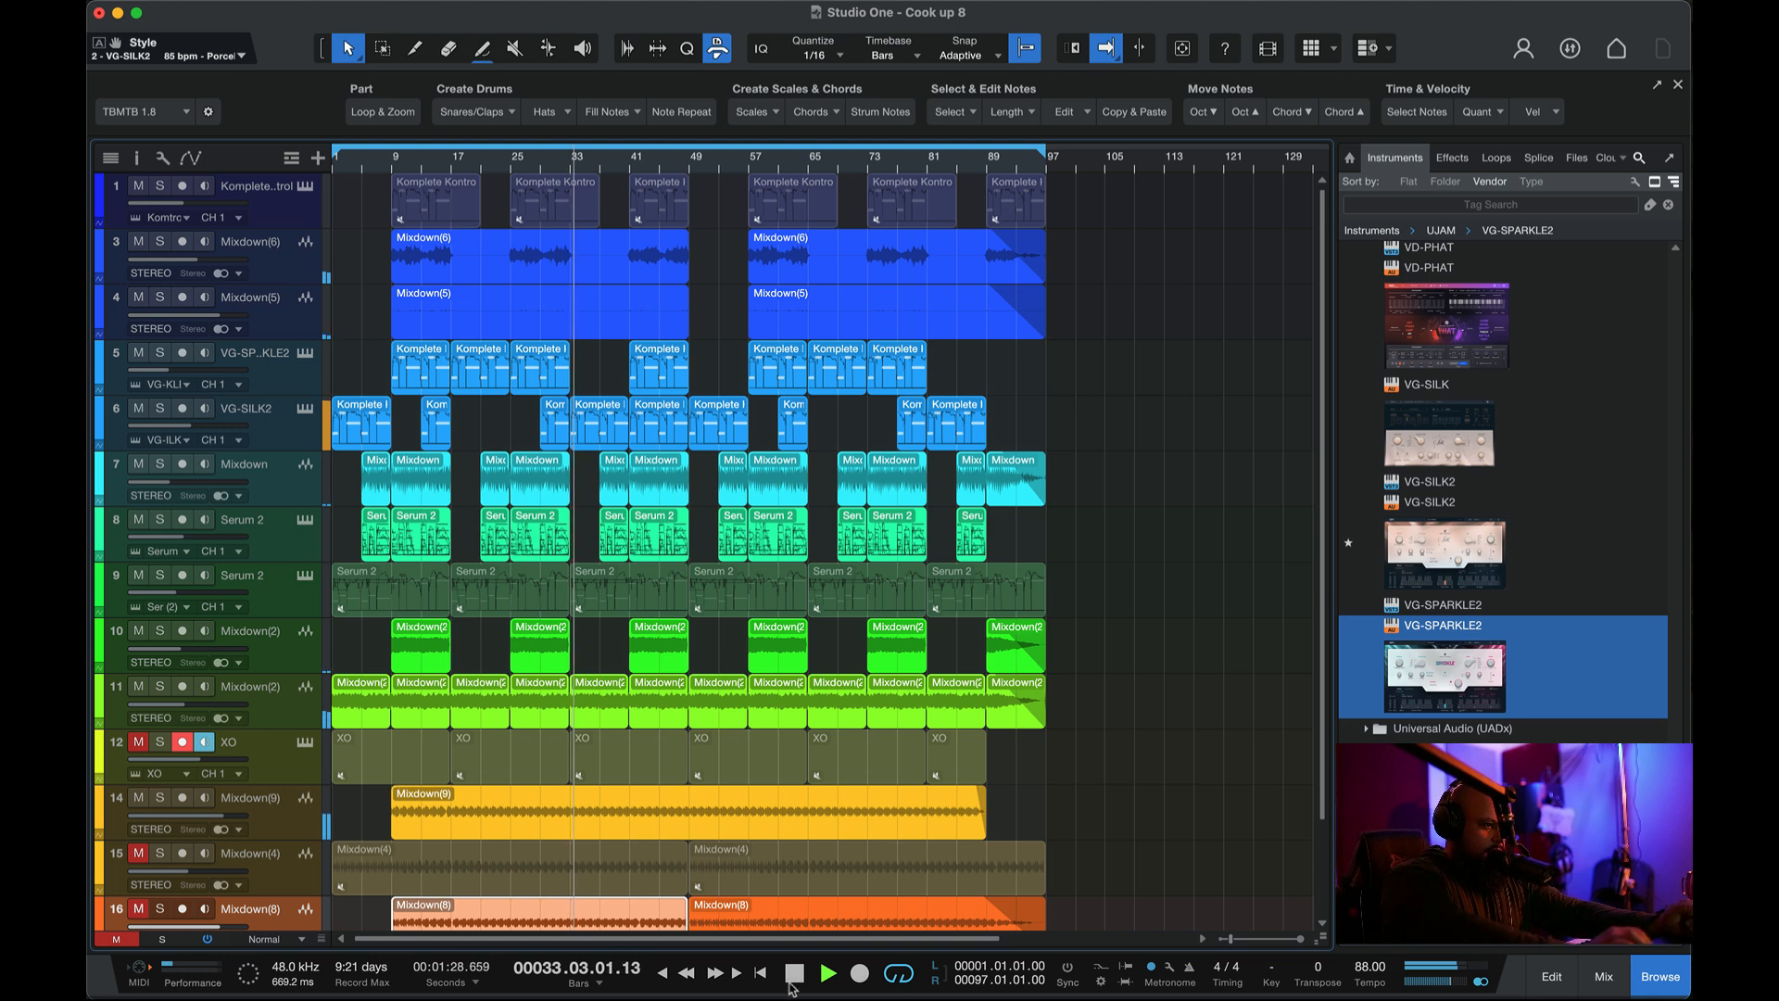
- Continue playback from about bar 80 to hear the outro, and turn off looping
click(926, 163)
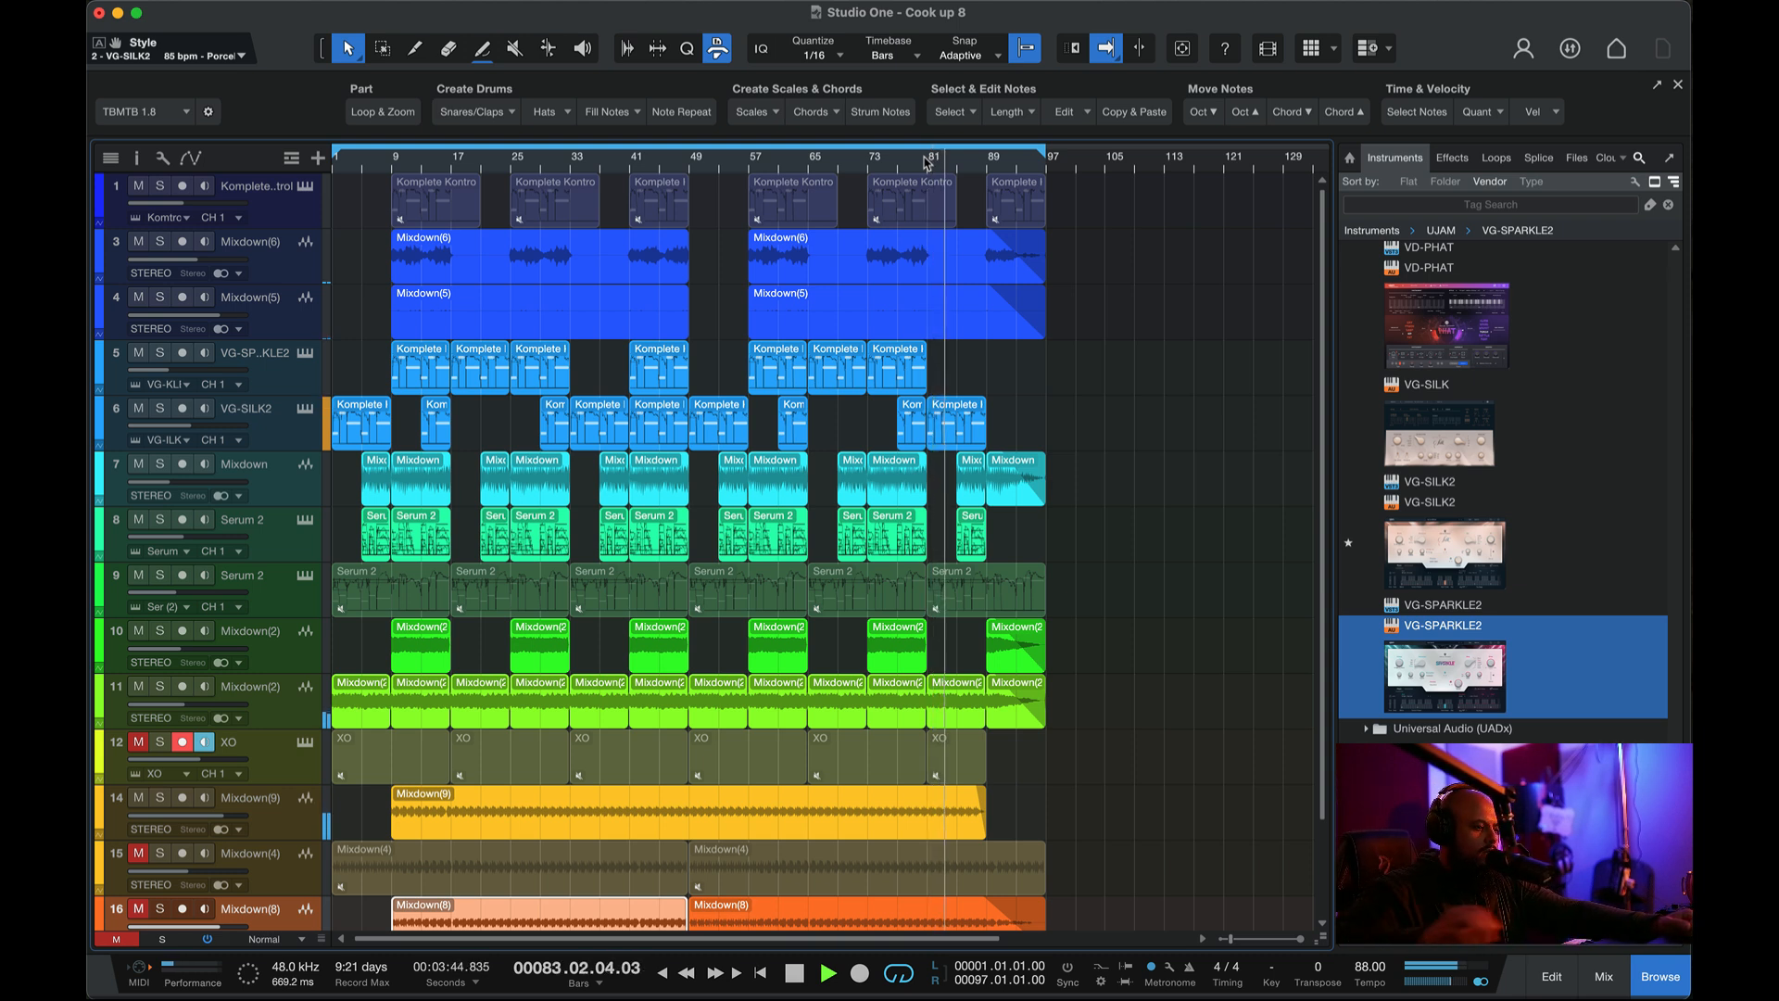
click(901, 978)
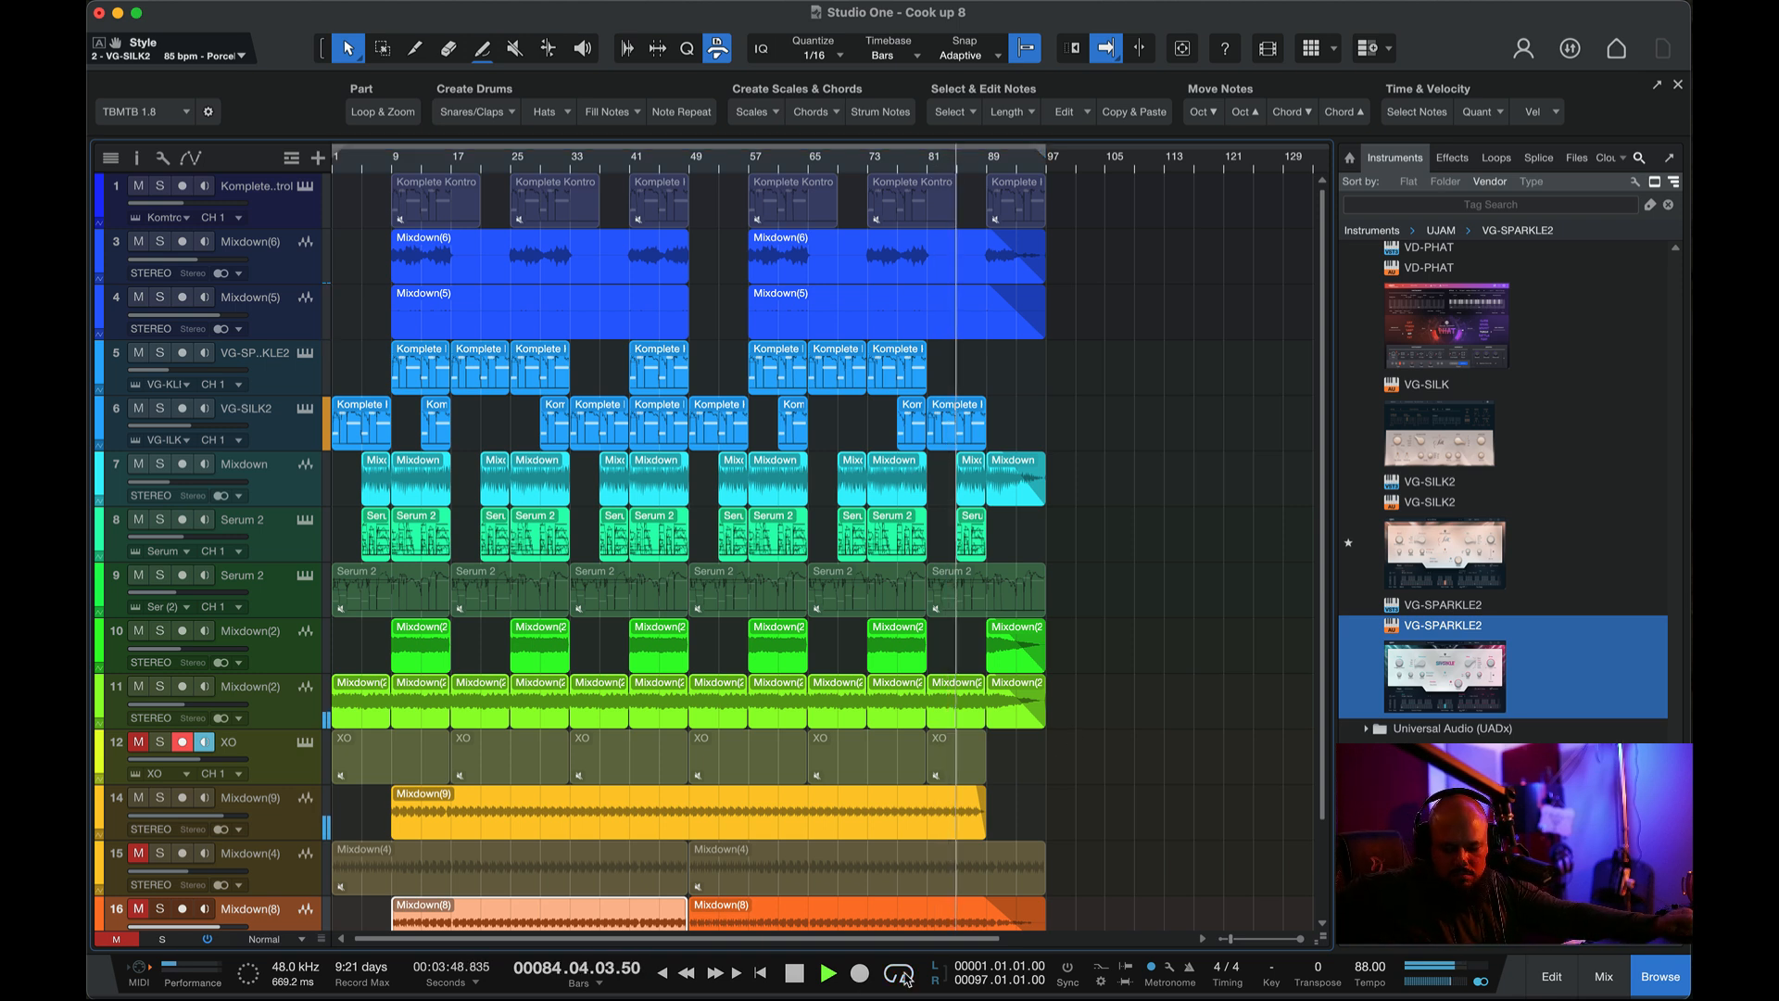